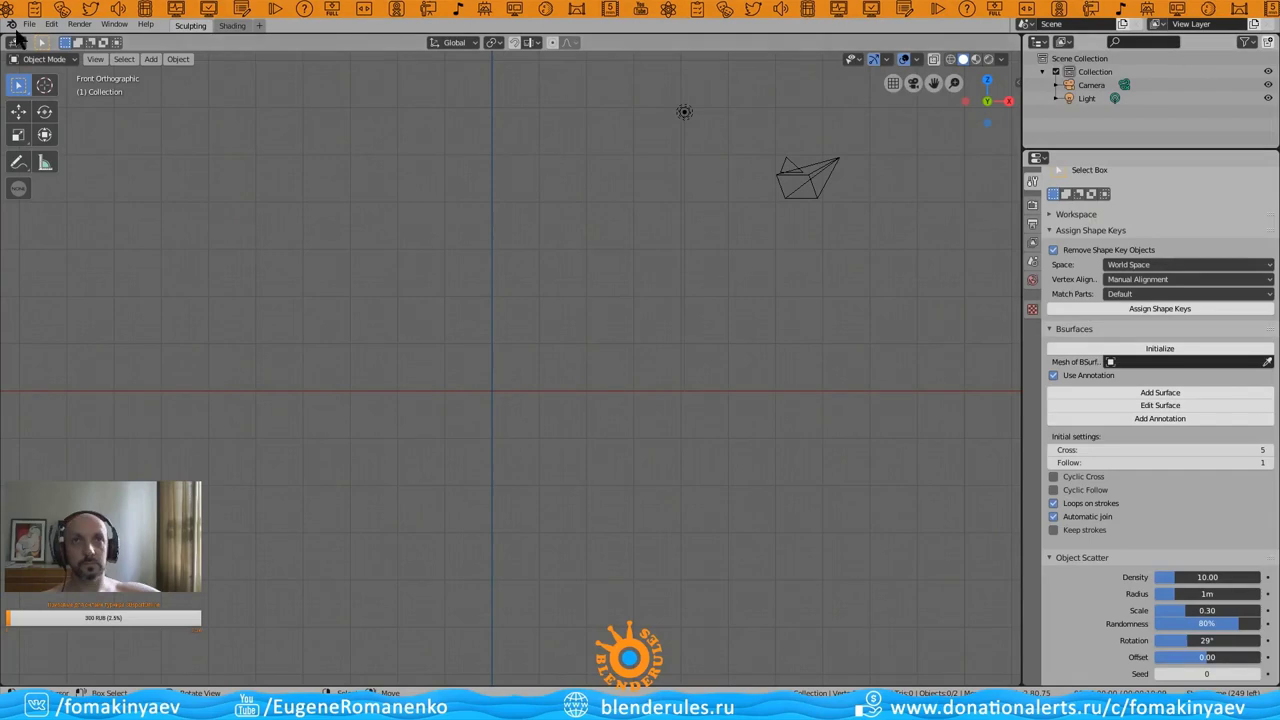
- Open the Add menu in the 3D viewport header to reach the image options
left_click(151, 59)
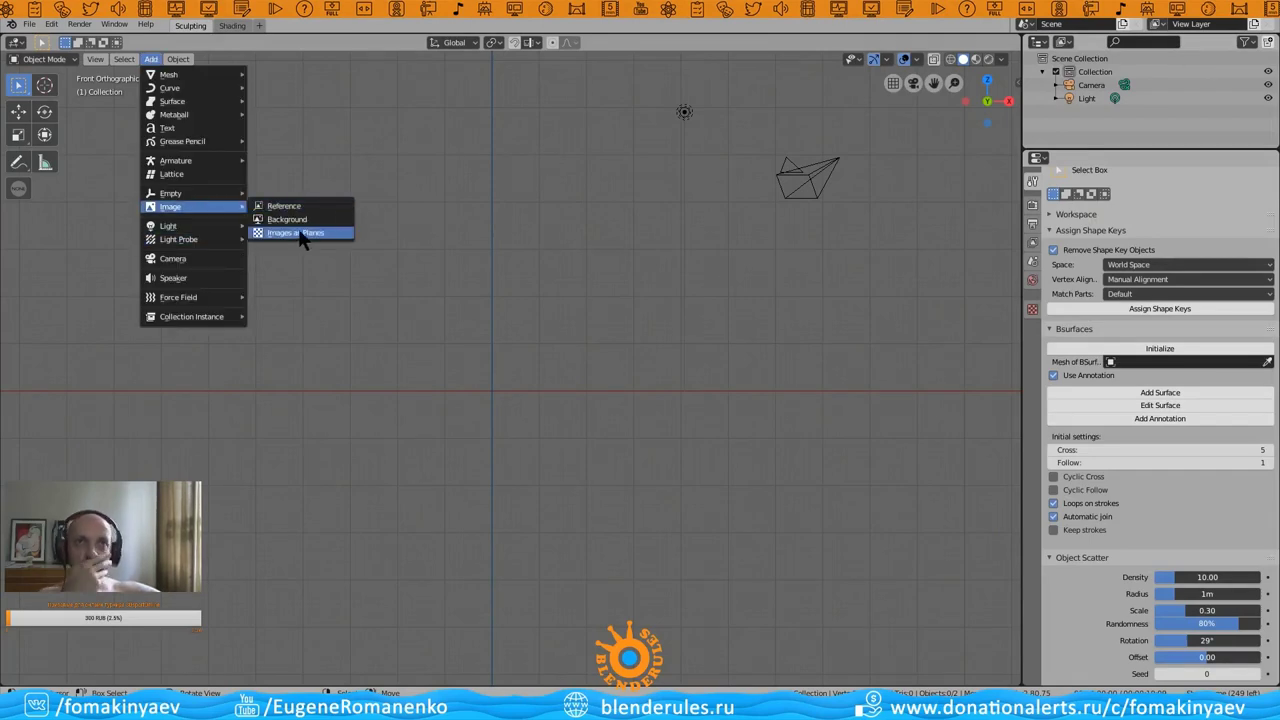
- Add Дракон.jpg from the Project_Character folder as a reference image
left_click(300, 233)
left_click(60, 204)
left_click(128, 42)
left_click(500, 185)
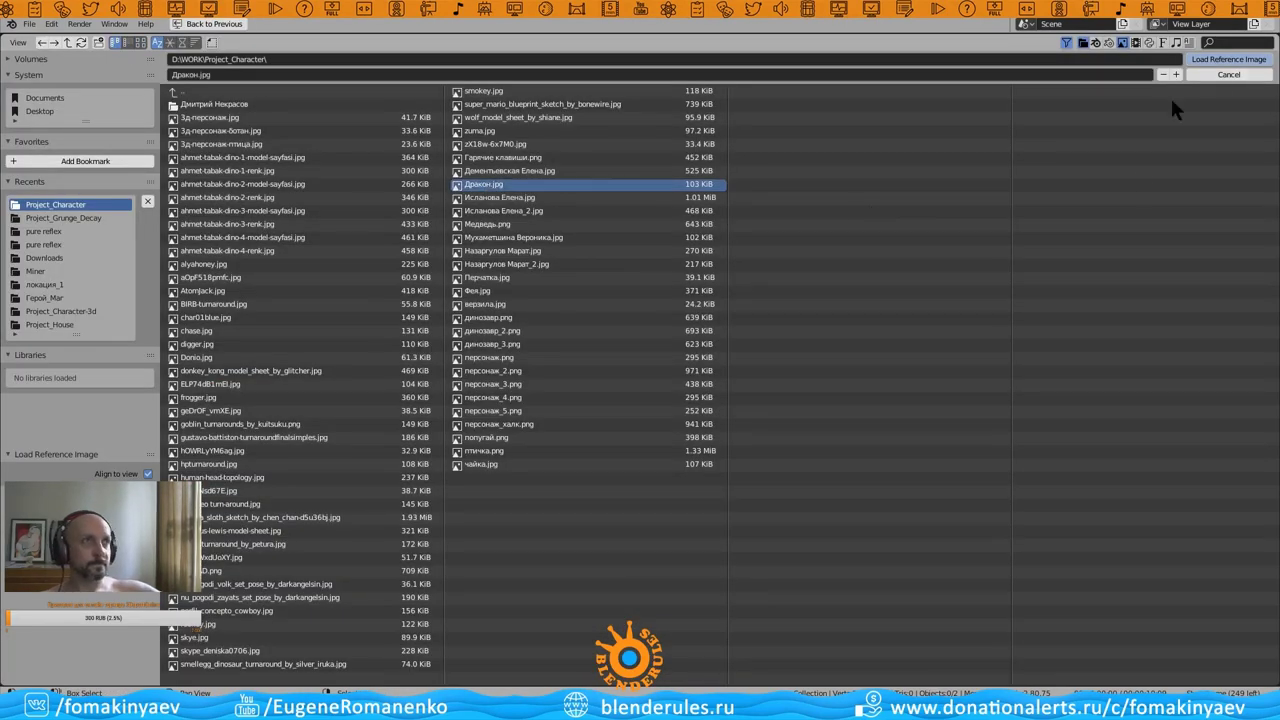
left_click(1228, 59)
- Move the dragon sketch to the upper left and scale it up
left_click_drag(536, 210, 214, 264)
key("s")
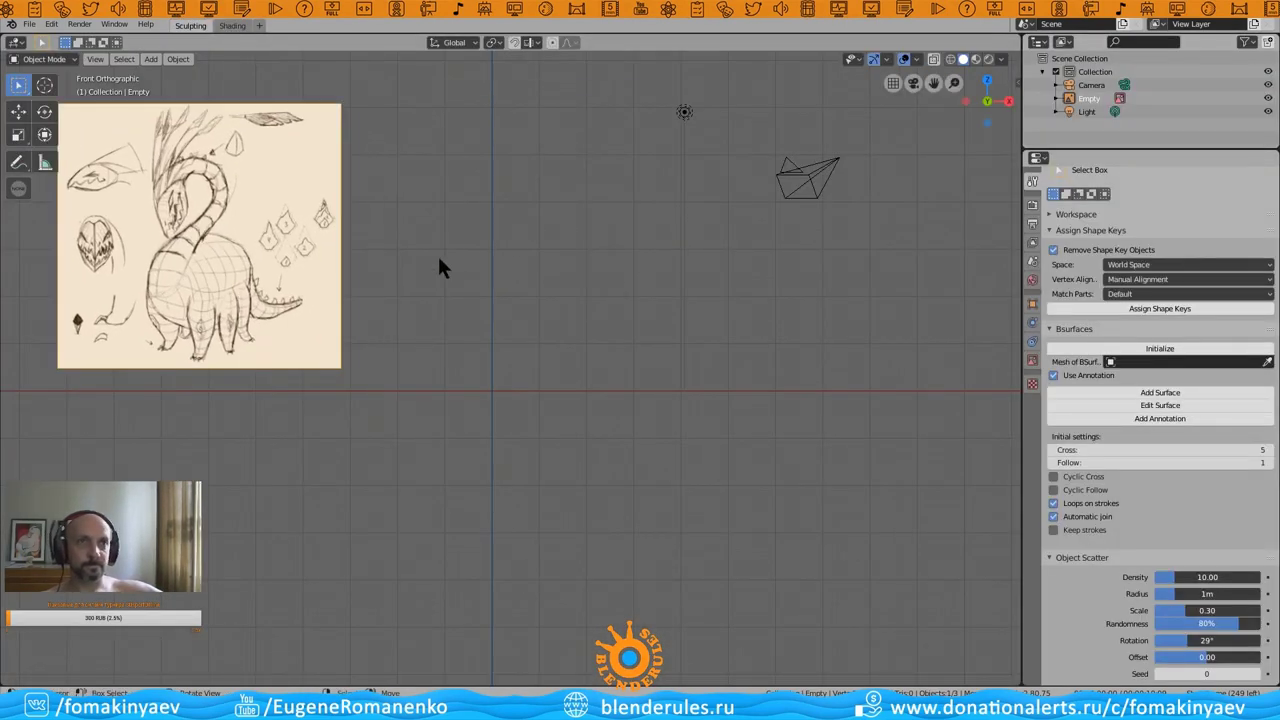
scroll(437, 268, "down", 1)
- Turn on the 3D Cursor display in the viewport overlays
key("grave")
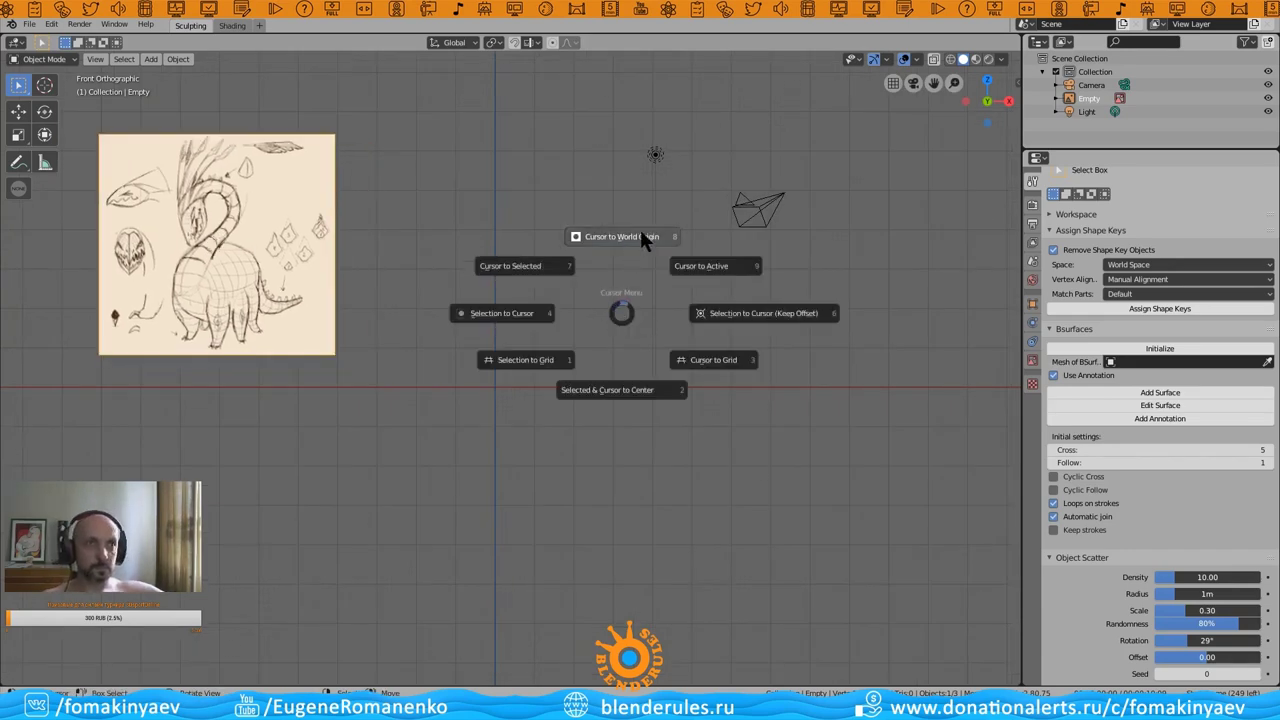
mouse_move(654, 234)
middle_mouse_down()
mouse_move(671, 298)
mouse_move(700, 250)
middle_mouse_up()
left_click(917, 59)
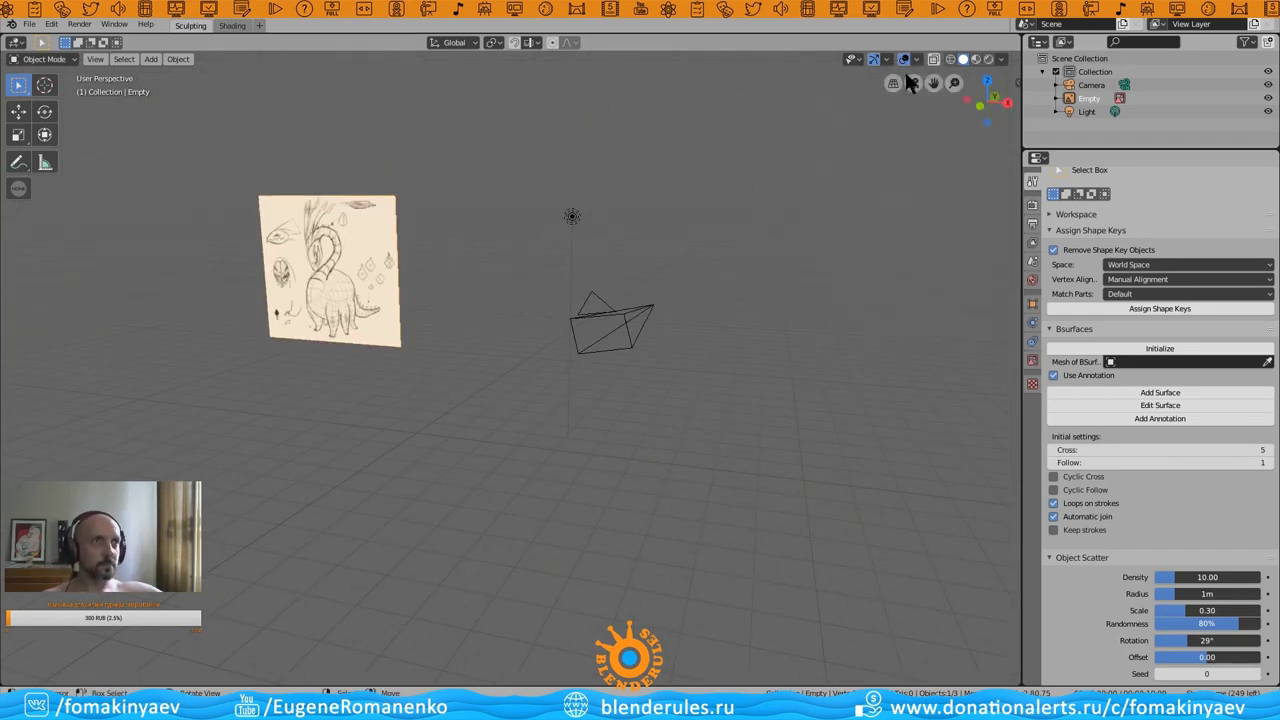
left_click(926, 152)
middle_click_drag(540, 390, 516, 392)
- Add an ellipsoid metaball and switch the viewport MatCap to beige
key("shift+a")
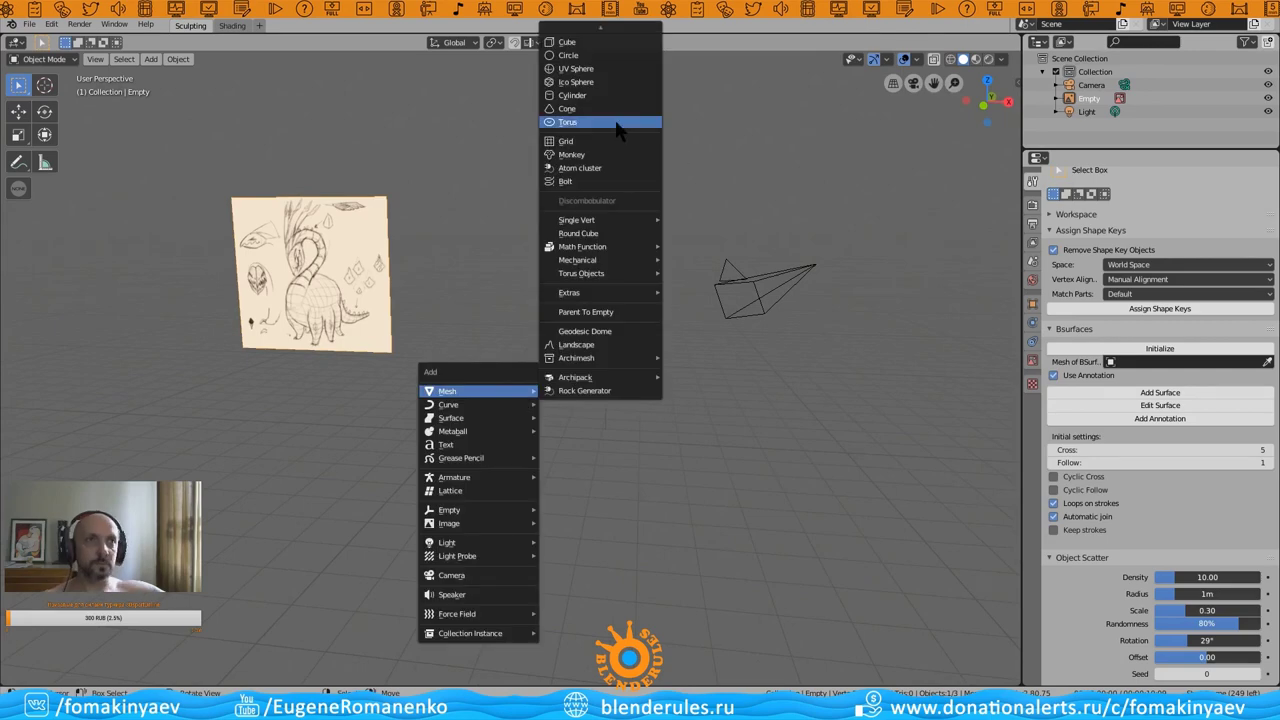
key("Escape")
key("shift+a")
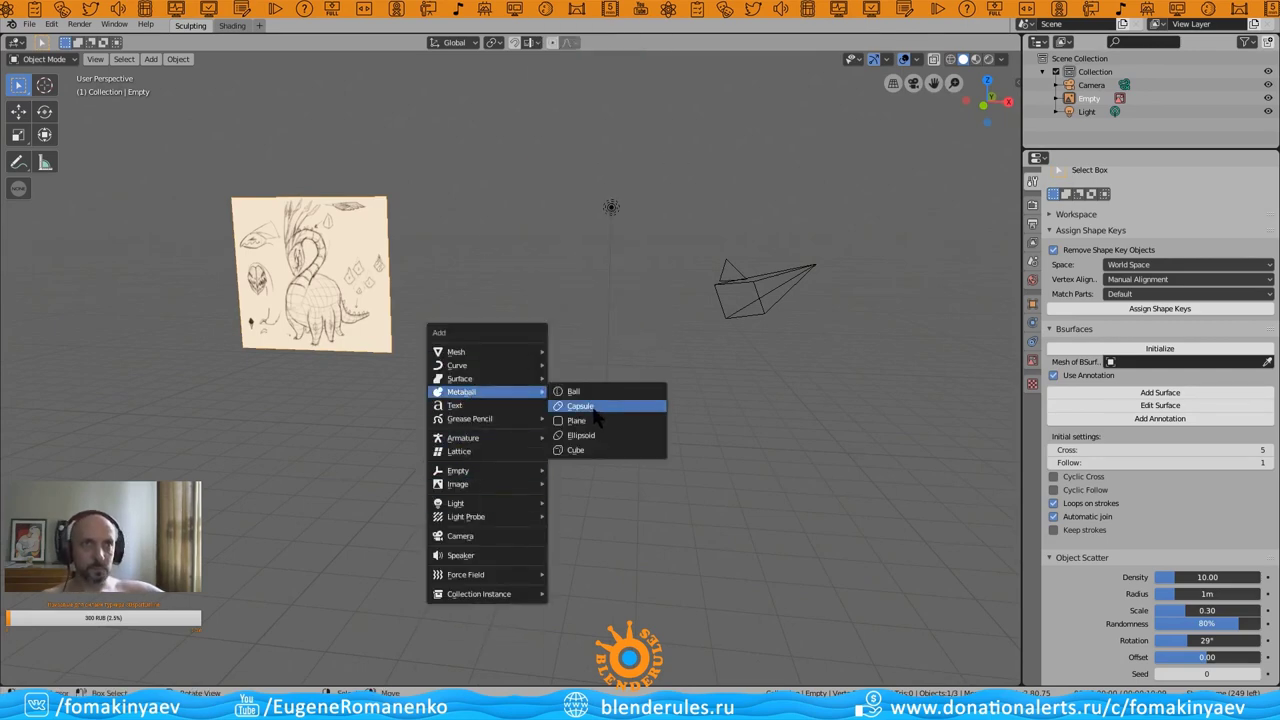
left_click(581, 436)
left_click(1004, 59)
left_click(988, 154)
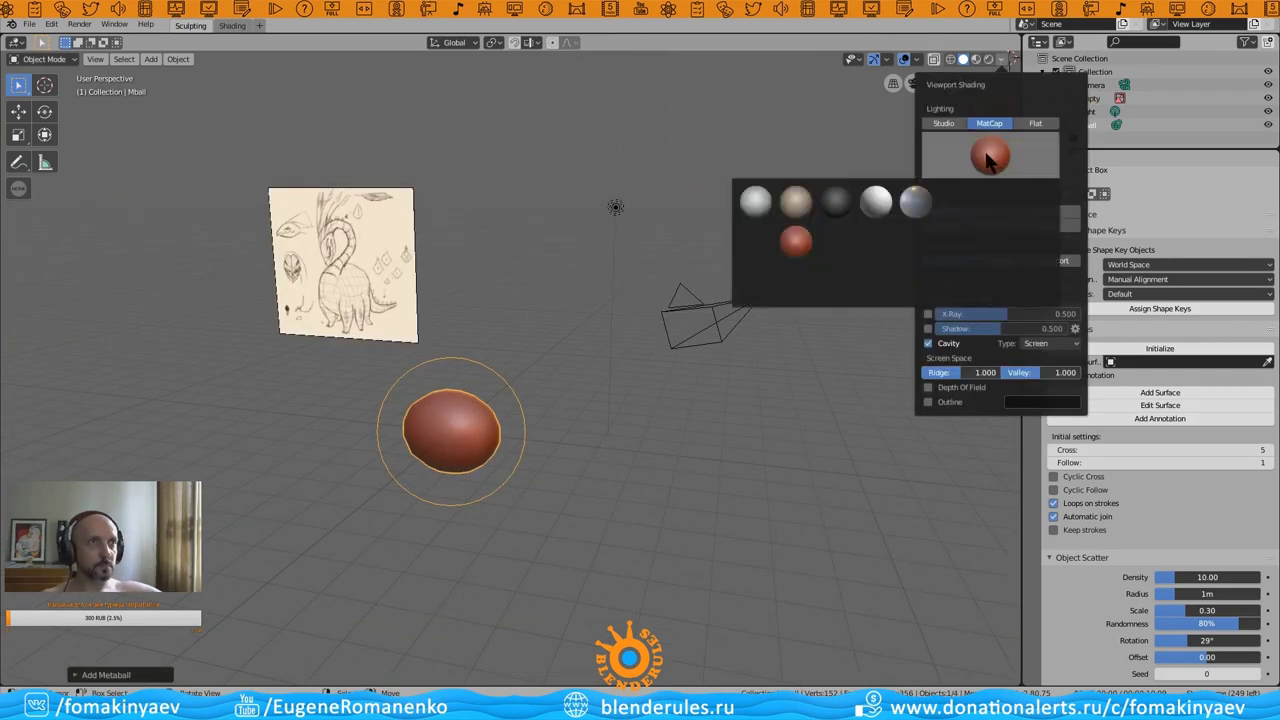
left_click(749, 204)
- Rotate the ellipsoid metaball 90° about Y to stand it upright
key("KP_1")
key("r")
key("y")
key("9")
key("0")
key("Return")
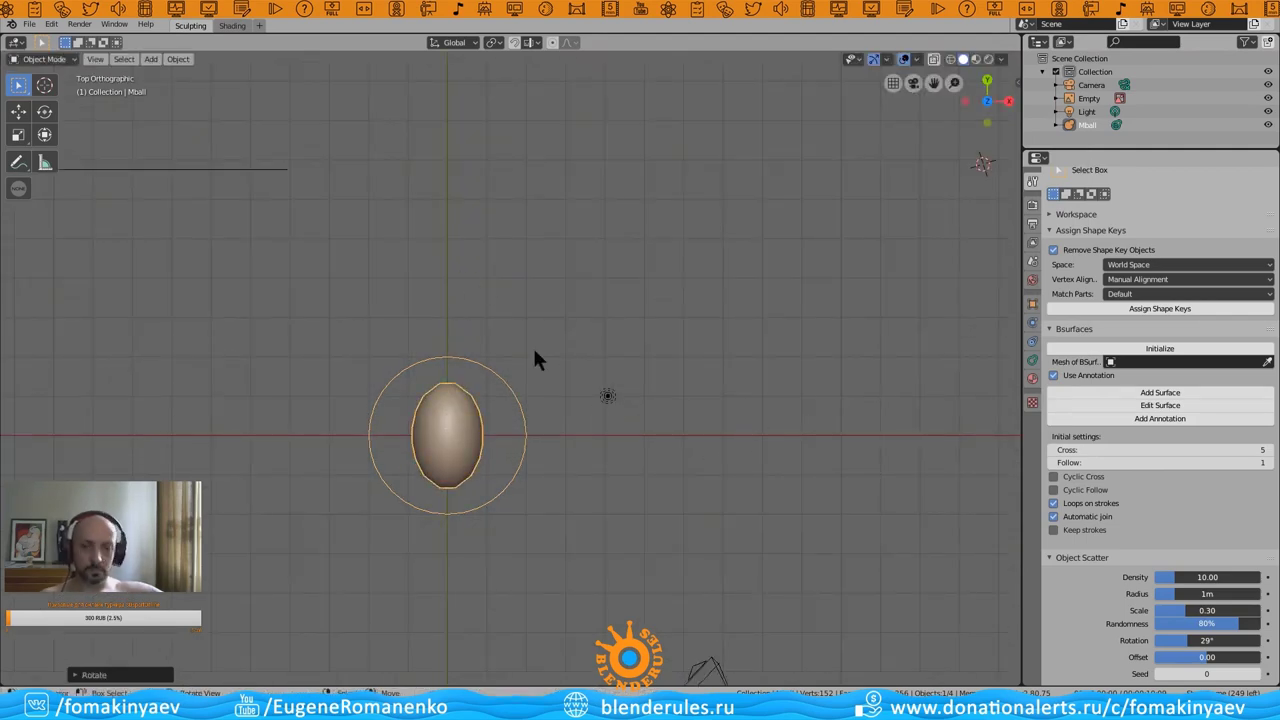
- Widen the metaball along X into a rounded blob
key("s")
key("x")
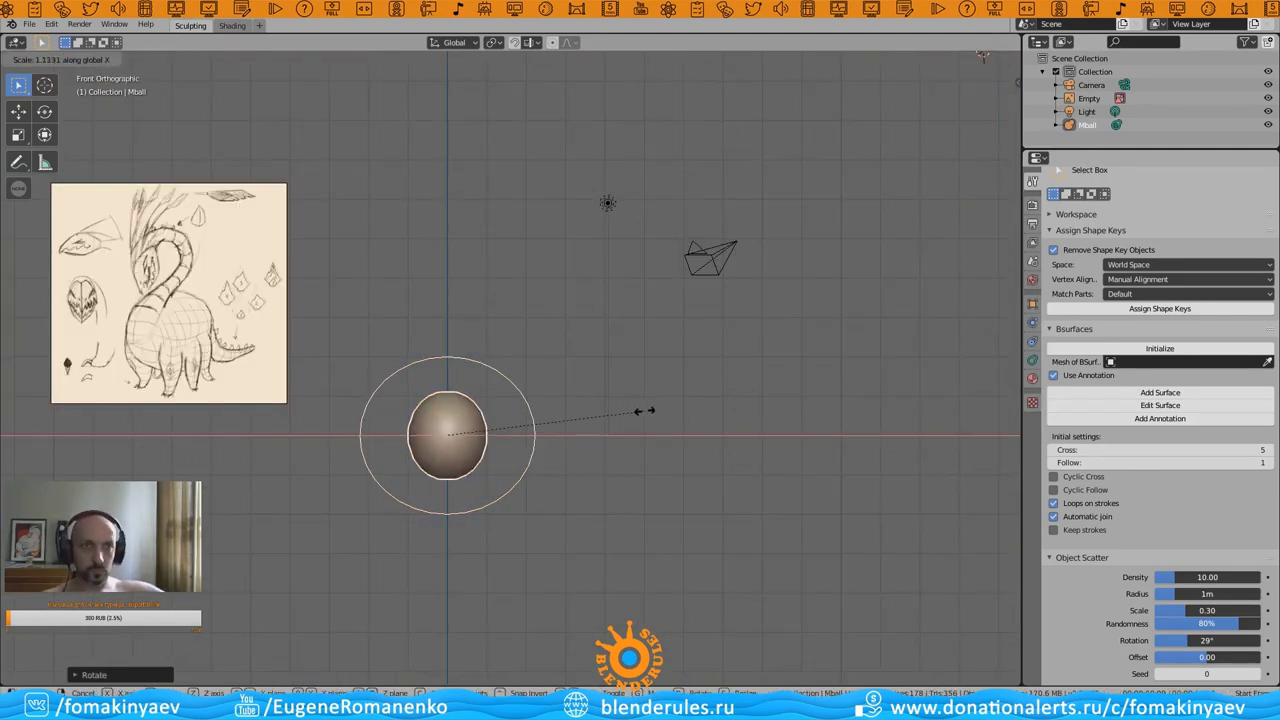
left_click(648, 407)
mouse_move(648, 407)
middle_mouse_down()
mouse_move(634, 323)
mouse_move(646, 329)
middle_mouse_up()
key("KP_1")
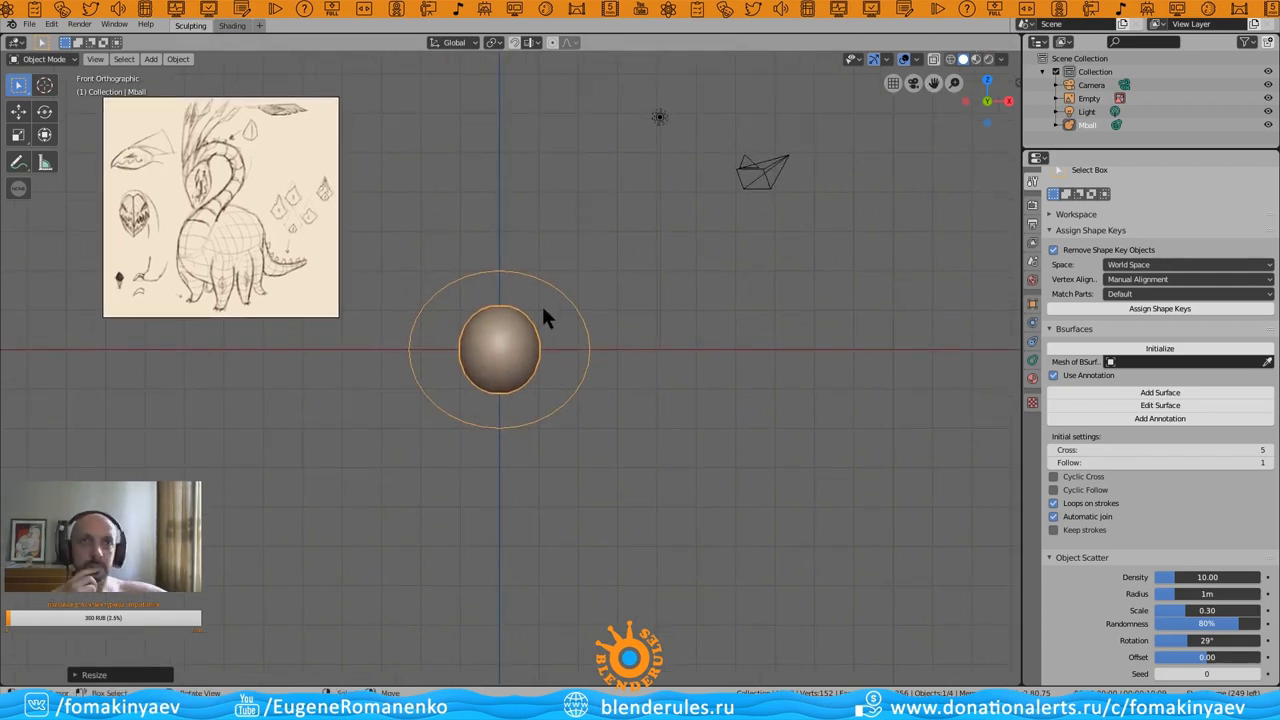
- In Right view, duplicate the body metaball and shrink and rotate the copies into smaller spheres
key("KP_3")
key("shift+d")
left_click(678, 336)
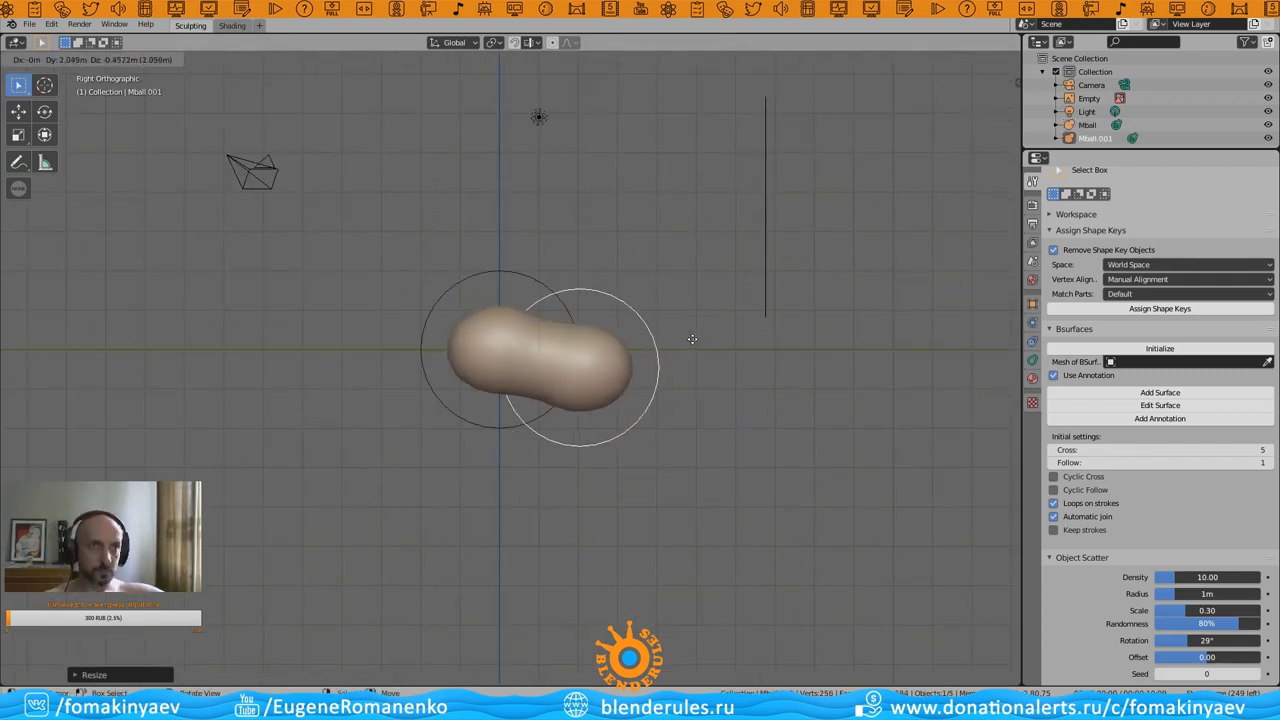
key("s")
left_click(770, 416)
key("s")
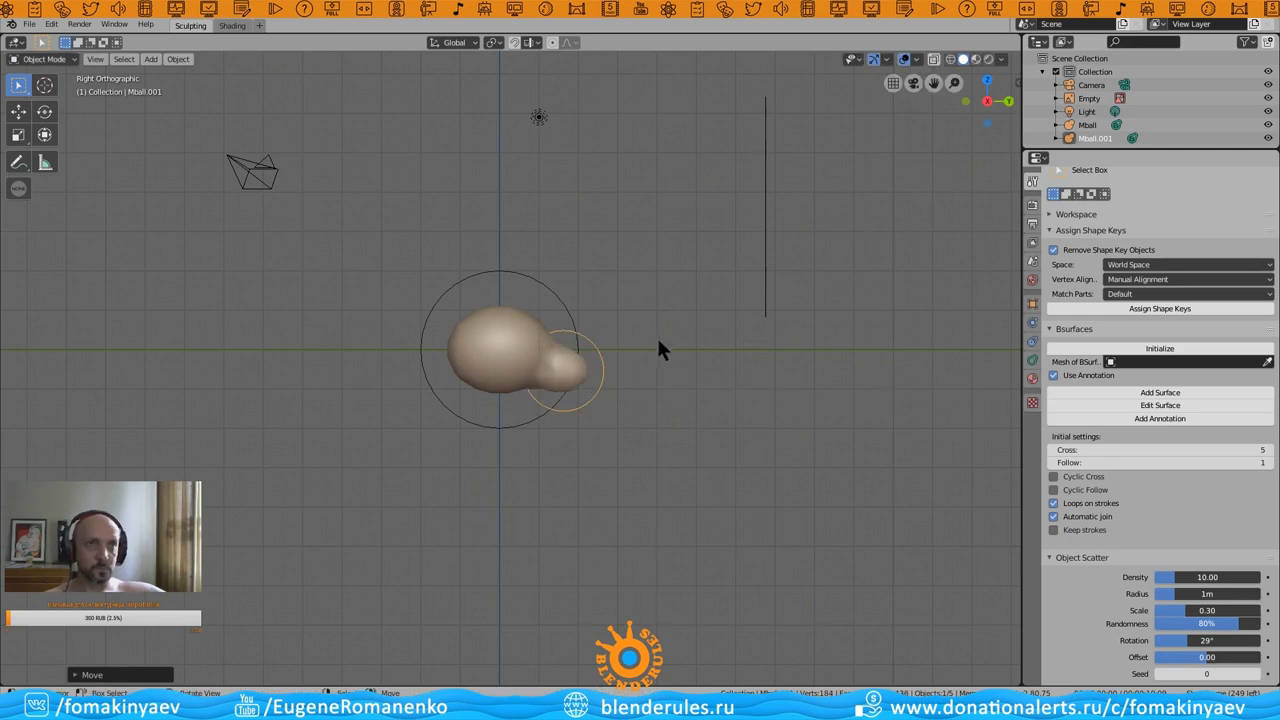
key("s")
left_click(608, 349)
key("s")
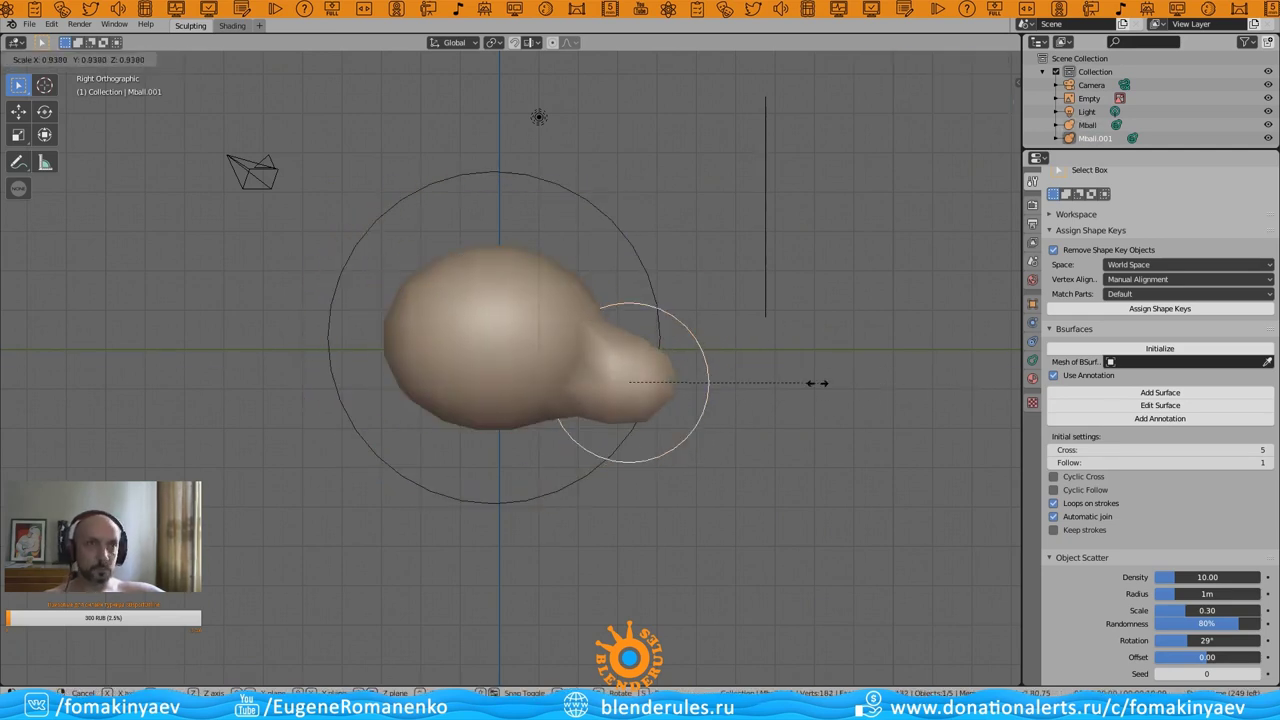
left_click(795, 380)
key("r")
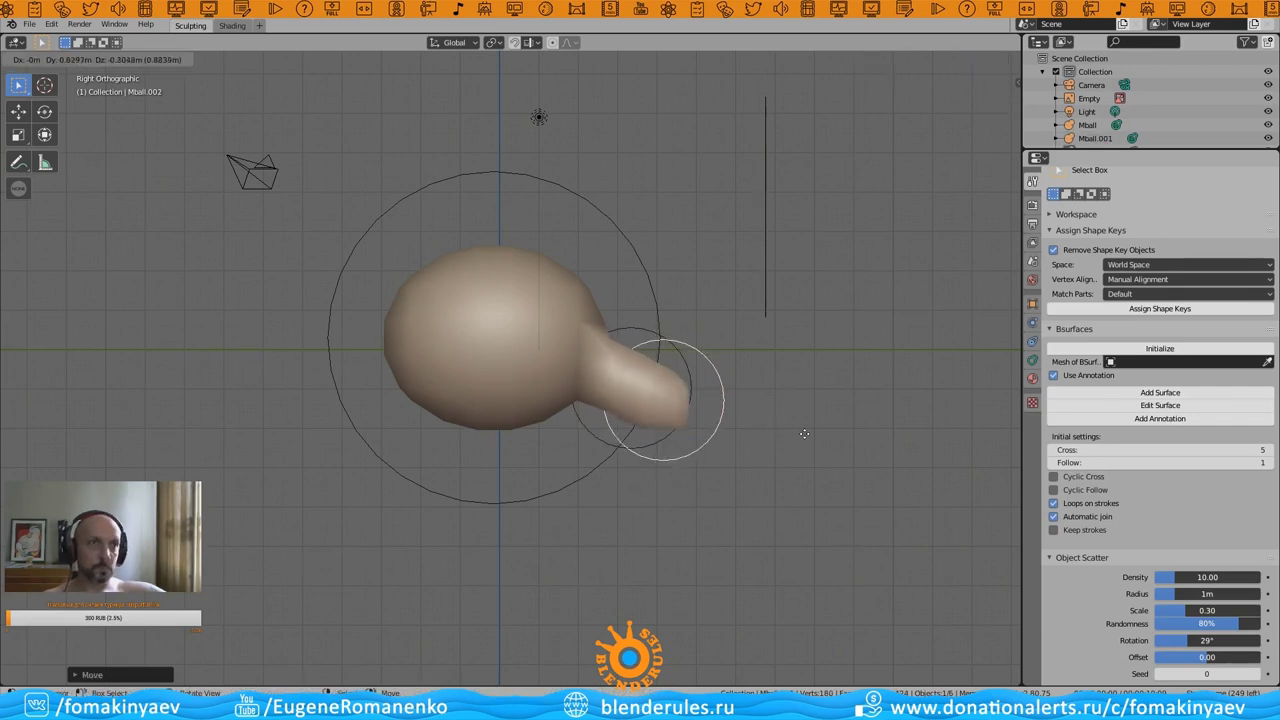
- Scale the two small metaballs and move them outward to form the tapering tip
left_click(726, 352, "shift")
key("s")
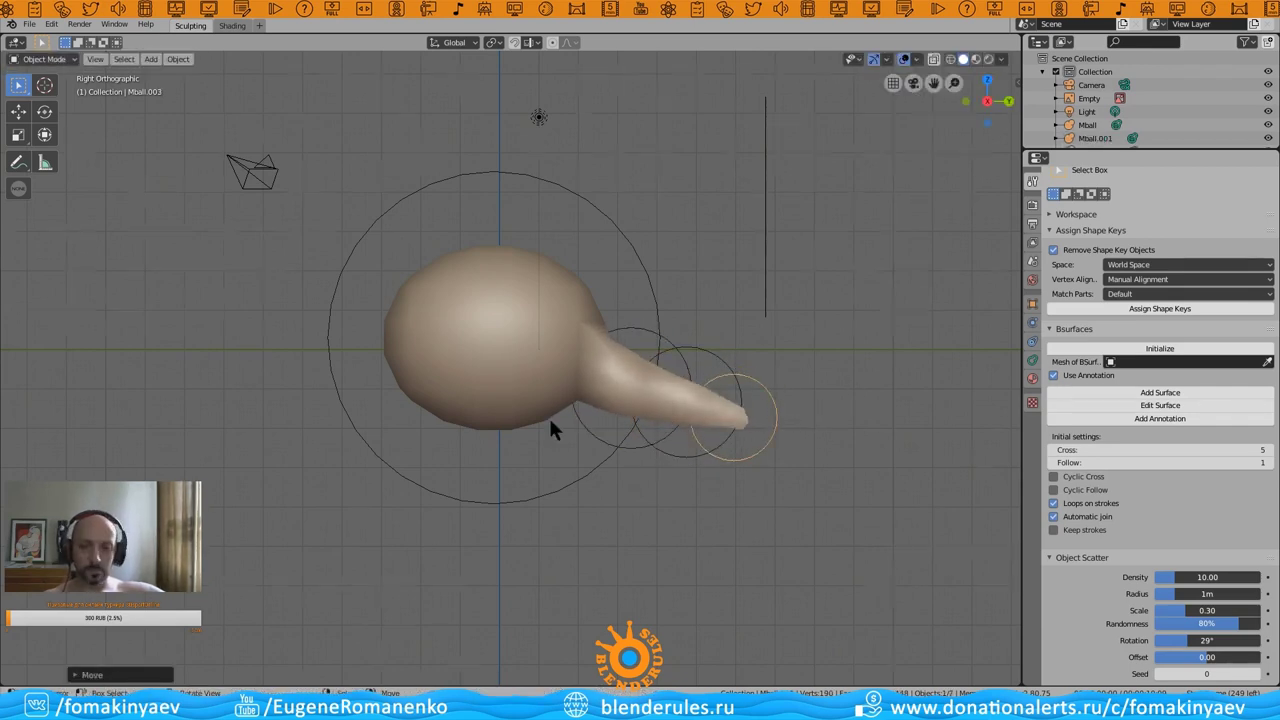
mouse_move(550, 430)
middle_mouse_down()
mouse_move(834, 448)
mouse_move(557, 457)
mouse_move(820, 449)
mouse_move(726, 432)
middle_mouse_up()
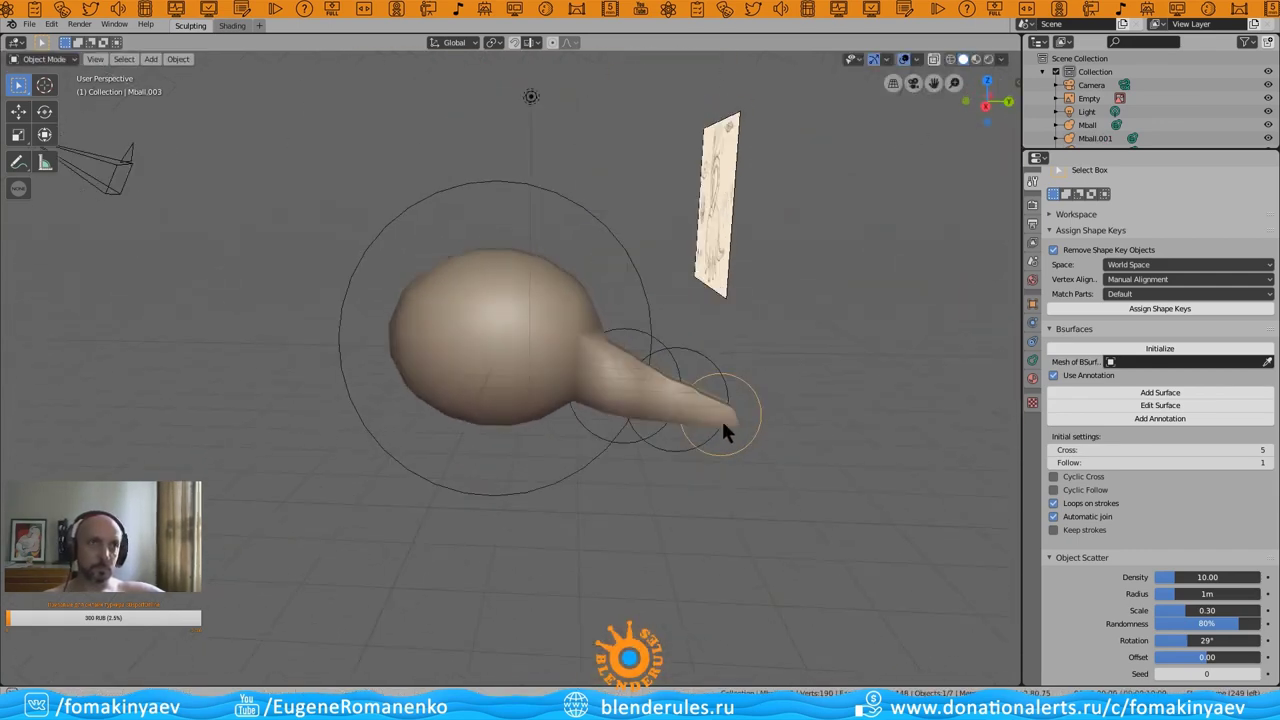
key("KP_3")
key("g")
left_click(695, 380)
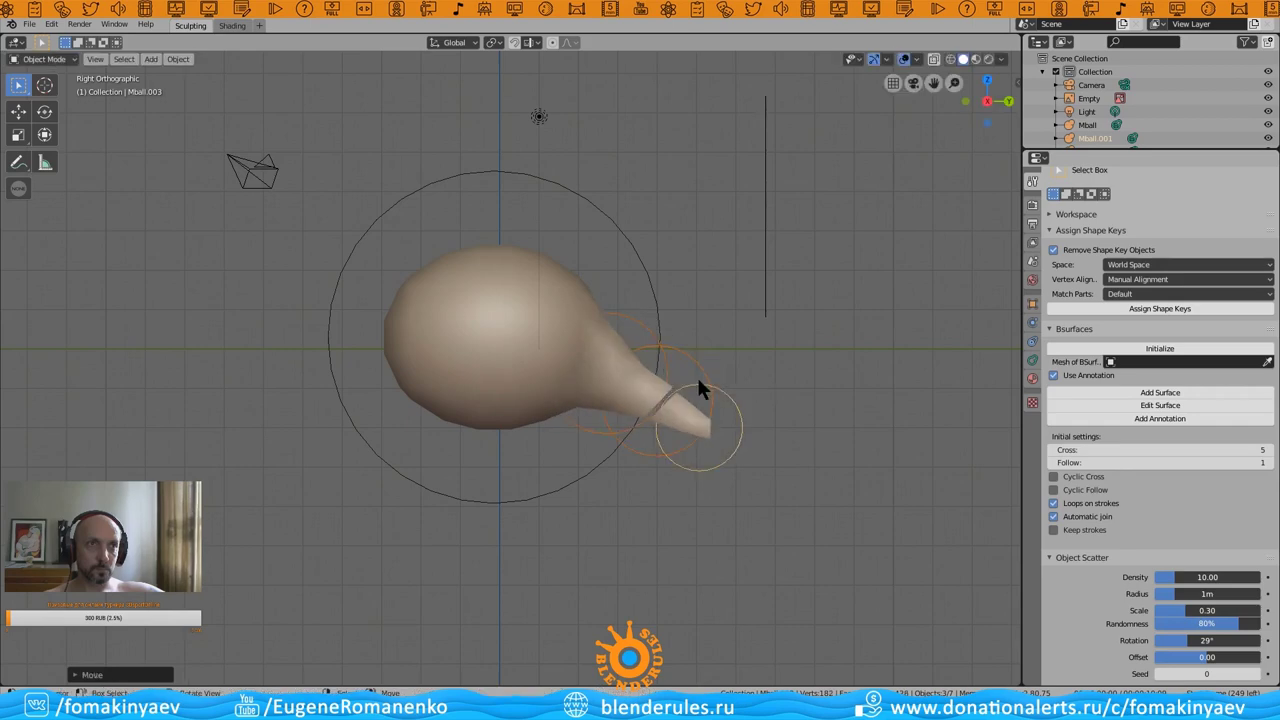
left_click(780, 426)
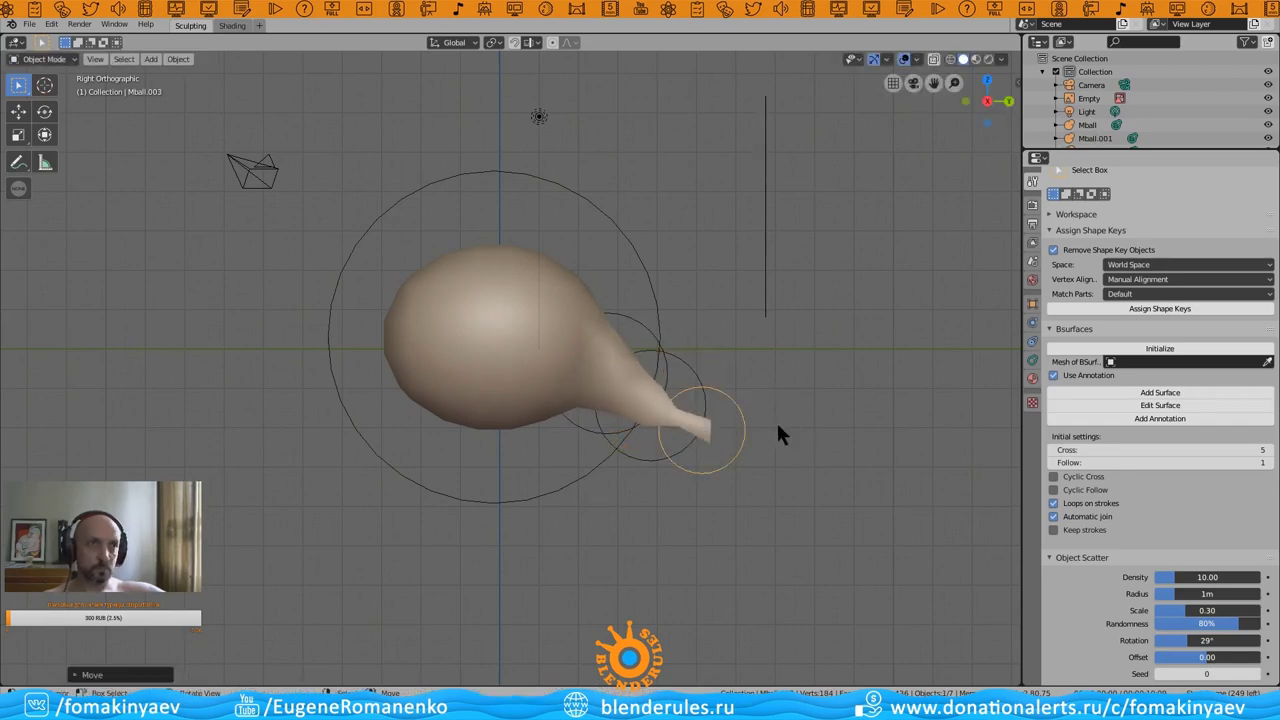
left_click(777, 423)
mouse_move(777, 423)
middle_mouse_down()
mouse_move(648, 432)
mouse_move(834, 423)
middle_mouse_up()
- Snap the 3D cursor to the body's centre with Cursor to Selected
key("KP_1")
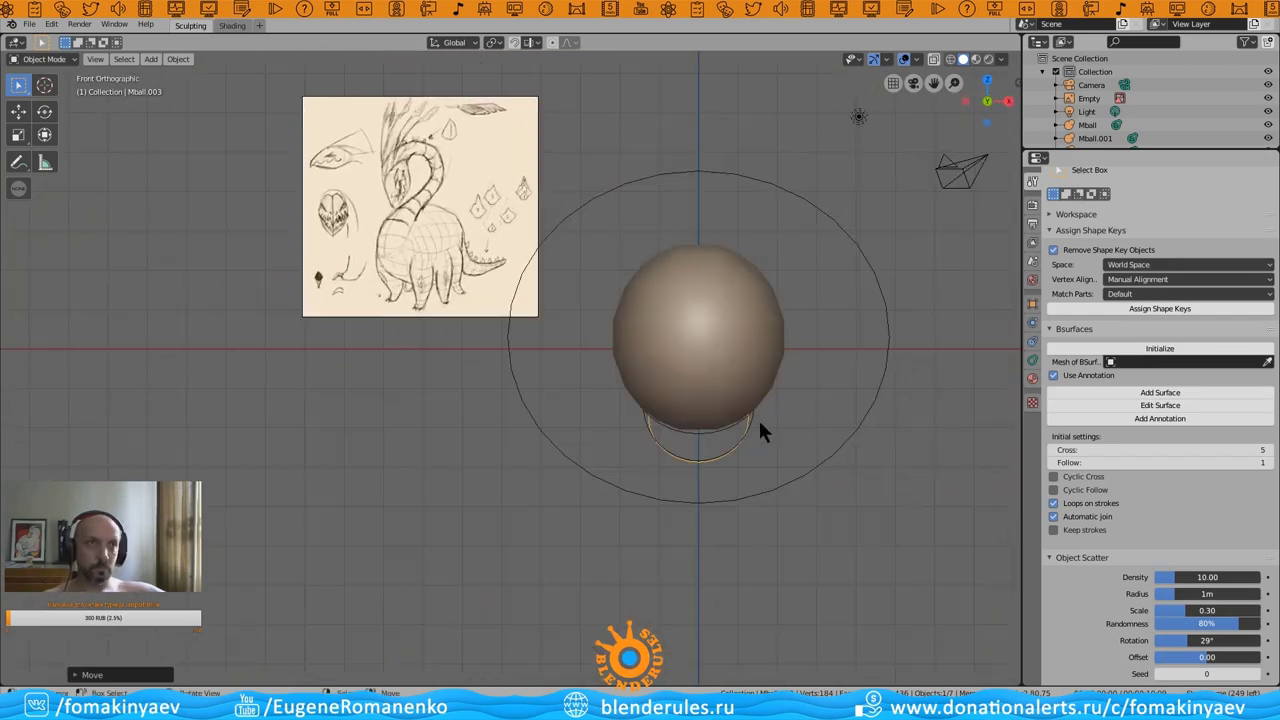
mouse_move(683, 425)
middle_mouse_down("shift")
mouse_move(651, 341)
mouse_move(585, 404)
mouse_move(683, 298)
middle_mouse_up("shift")
key("shift+a")
key("shift+a")
key("shift+s")
left_click(655, 250)
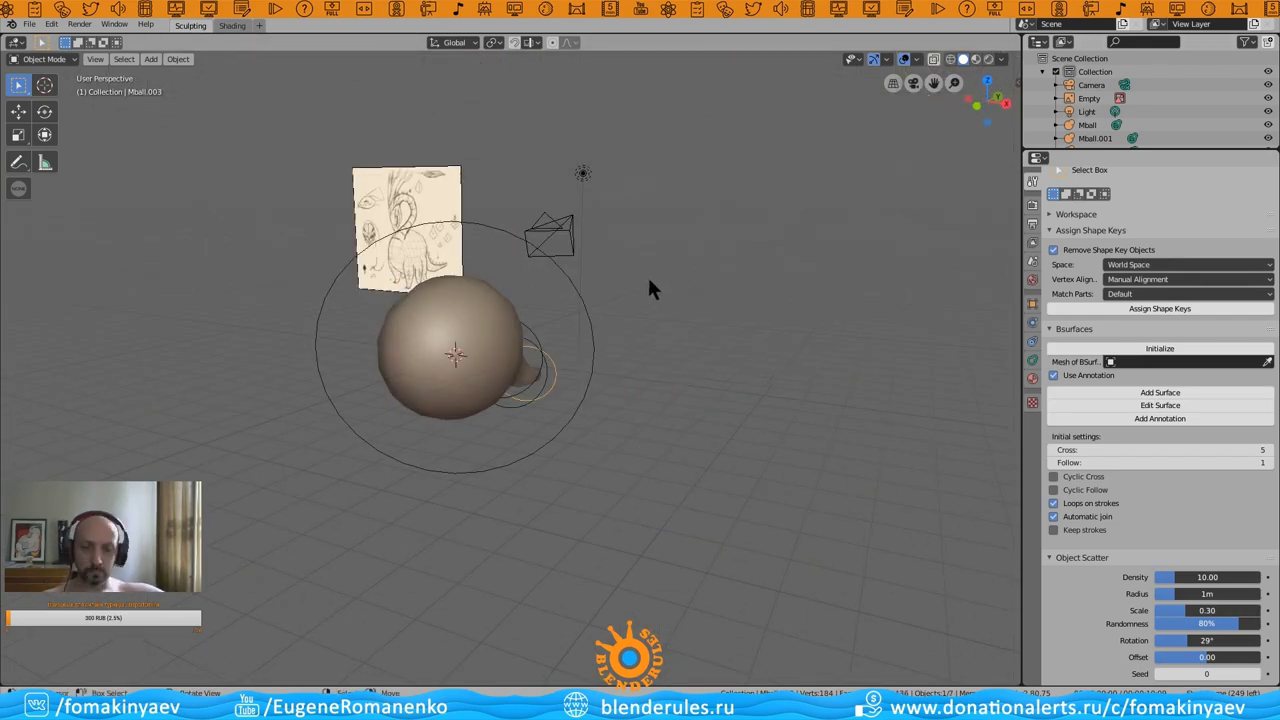
key("shift+a")
- Add a leg metaball at the cursor, shrink it and place it low on the body
left_click(716, 273)
key("KP_1")
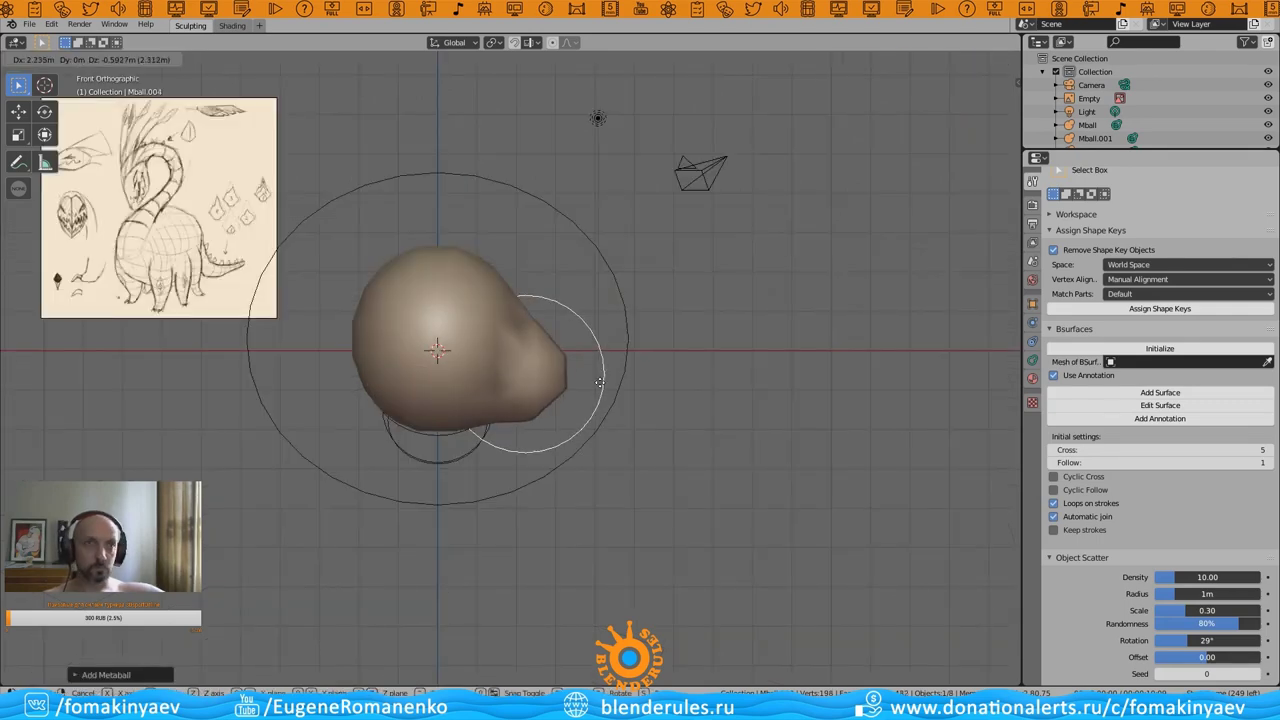
key("s")
left_click(764, 435)
- Set the metaball Resolution Viewport to 0.2m
left_click(1033, 306)
left_click(1032, 359)
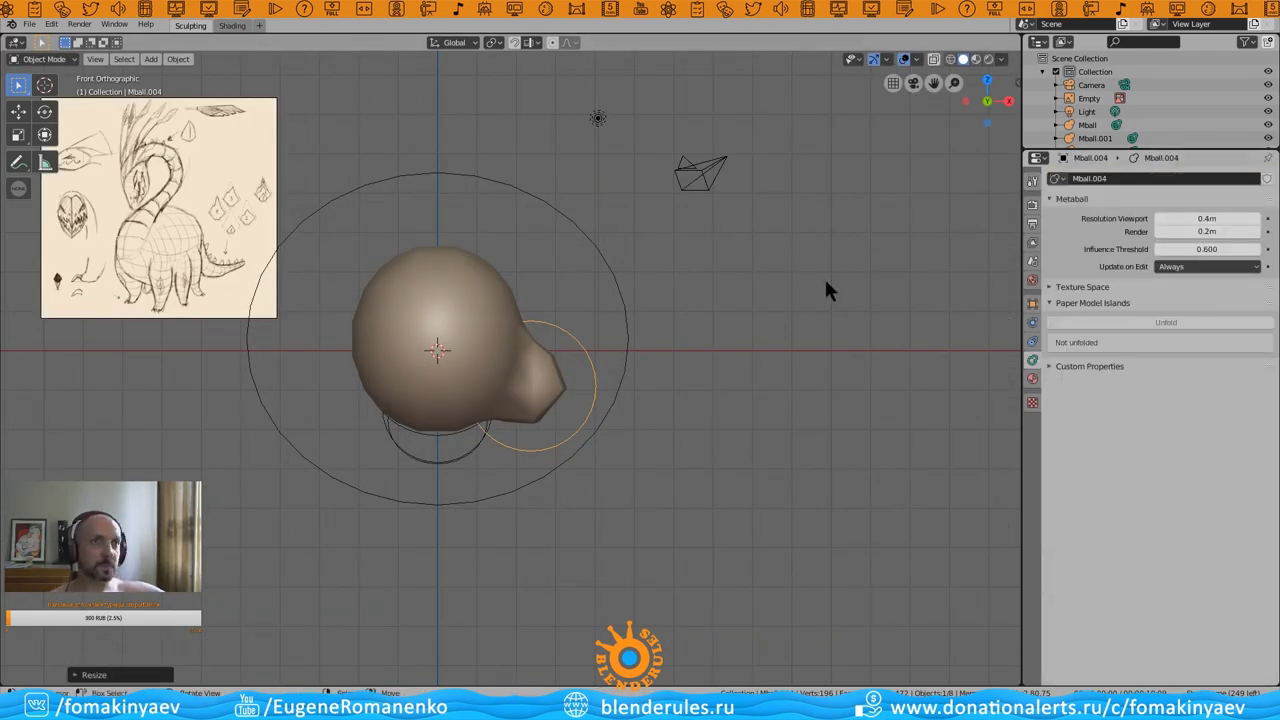
left_click(1033, 303)
left_click(1150, 567)
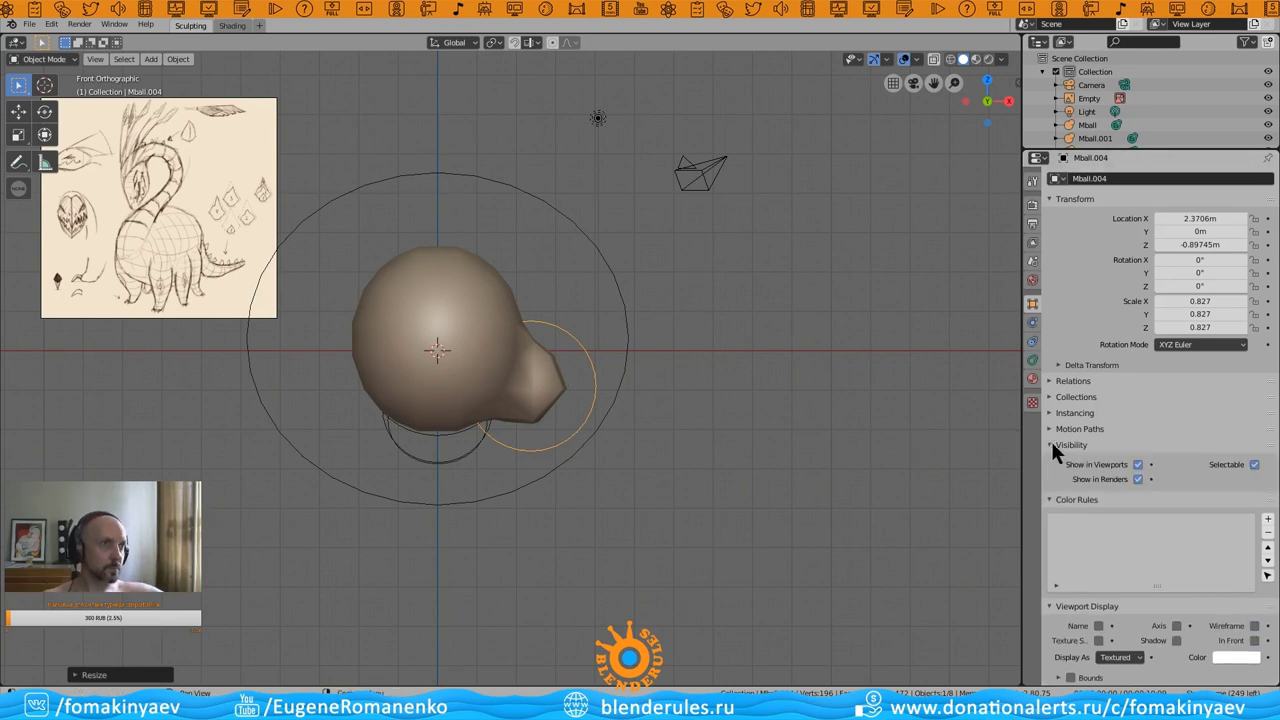
left_click(1032, 359)
left_click(949, 60)
middle_click_drag(948, 70, 545, 355)
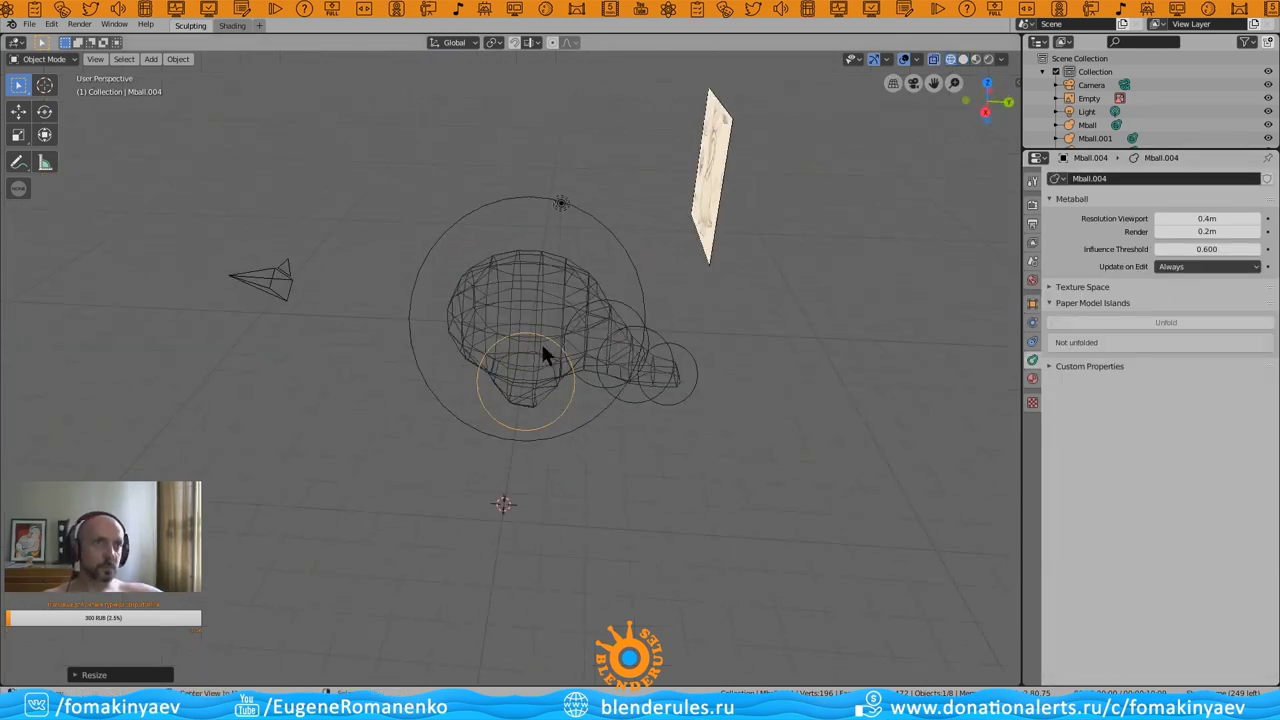
left_click_drag(1193, 218, 1180, 218)
middle_click_drag(723, 306, 530, 393)
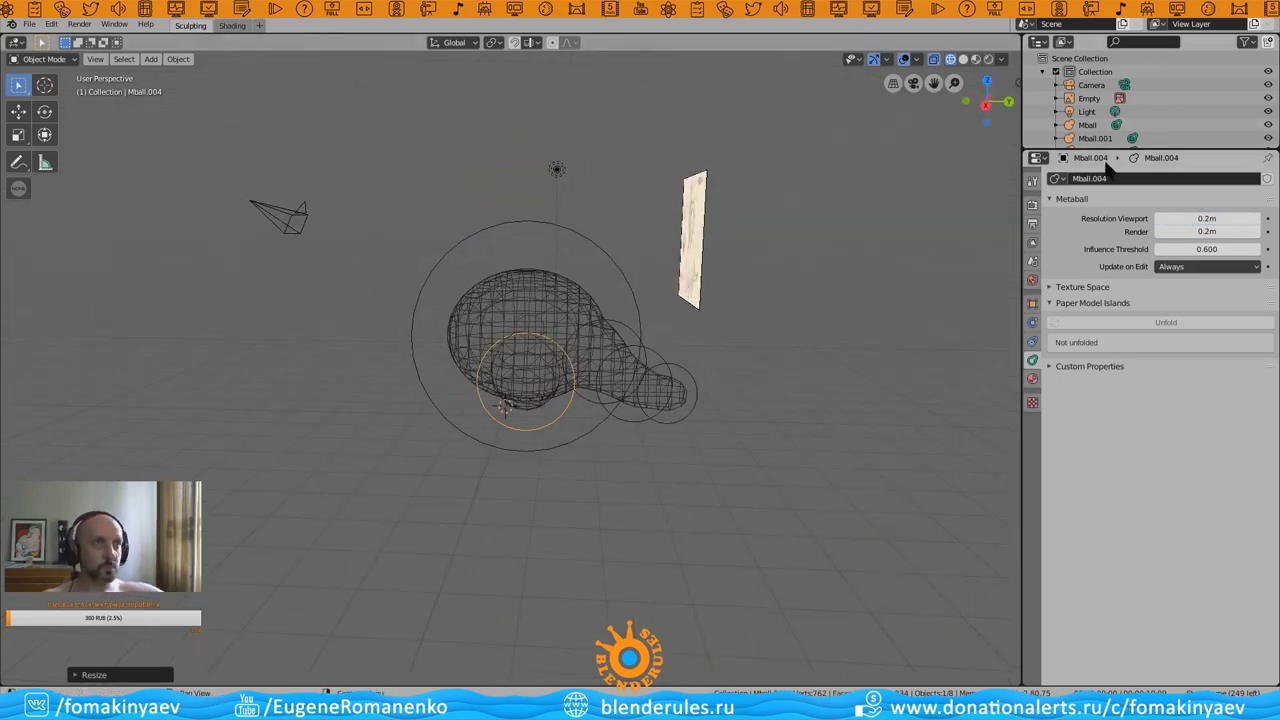
key("shift+z")
- Duplicate the chain's tip metaballs to lengthen the taper
key("KP_3")
key("shift+d")
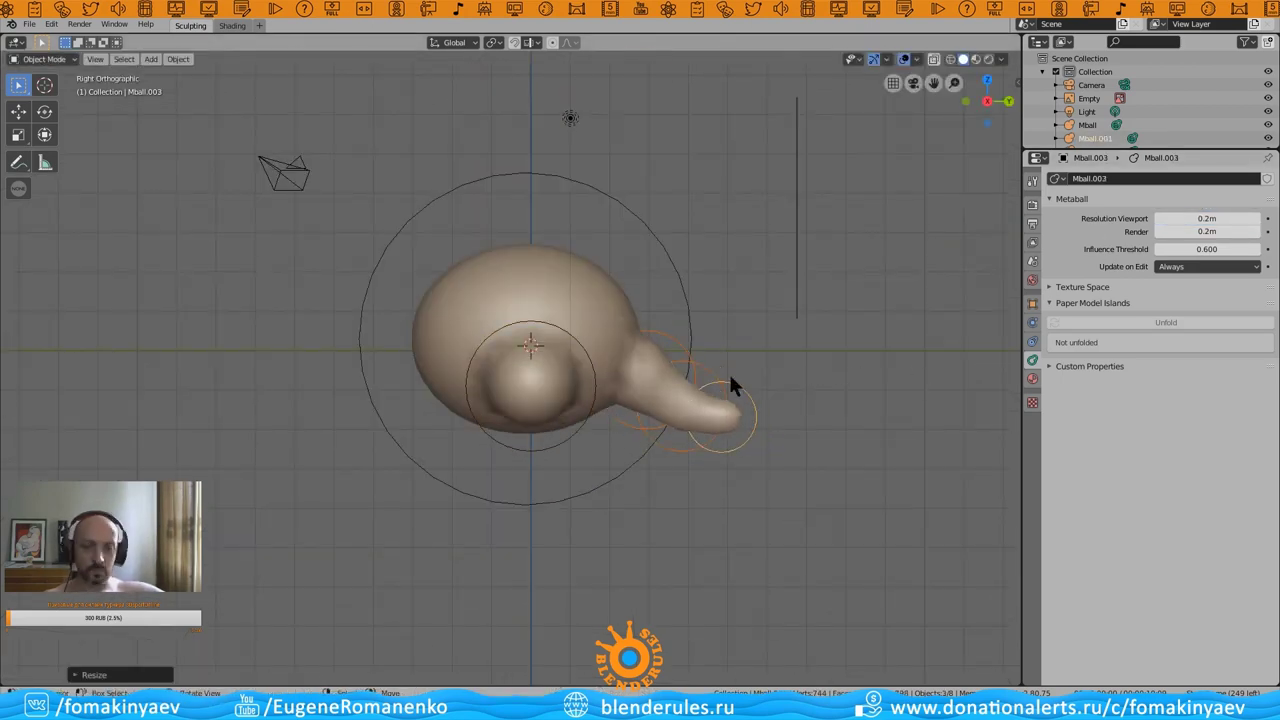
mouse_move(800, 388)
middle_mouse_down()
mouse_move(634, 380)
mouse_move(744, 416)
mouse_move(692, 395)
middle_mouse_up()
key("KP_3")
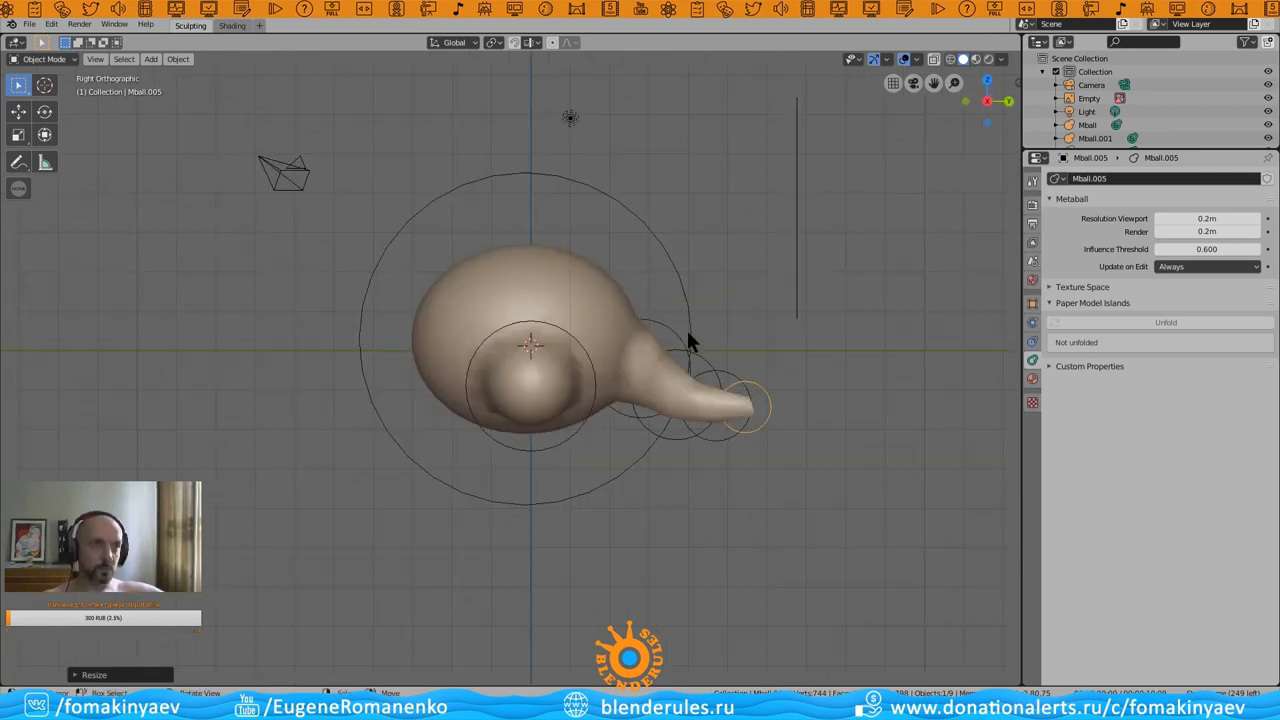
key("shift+d")
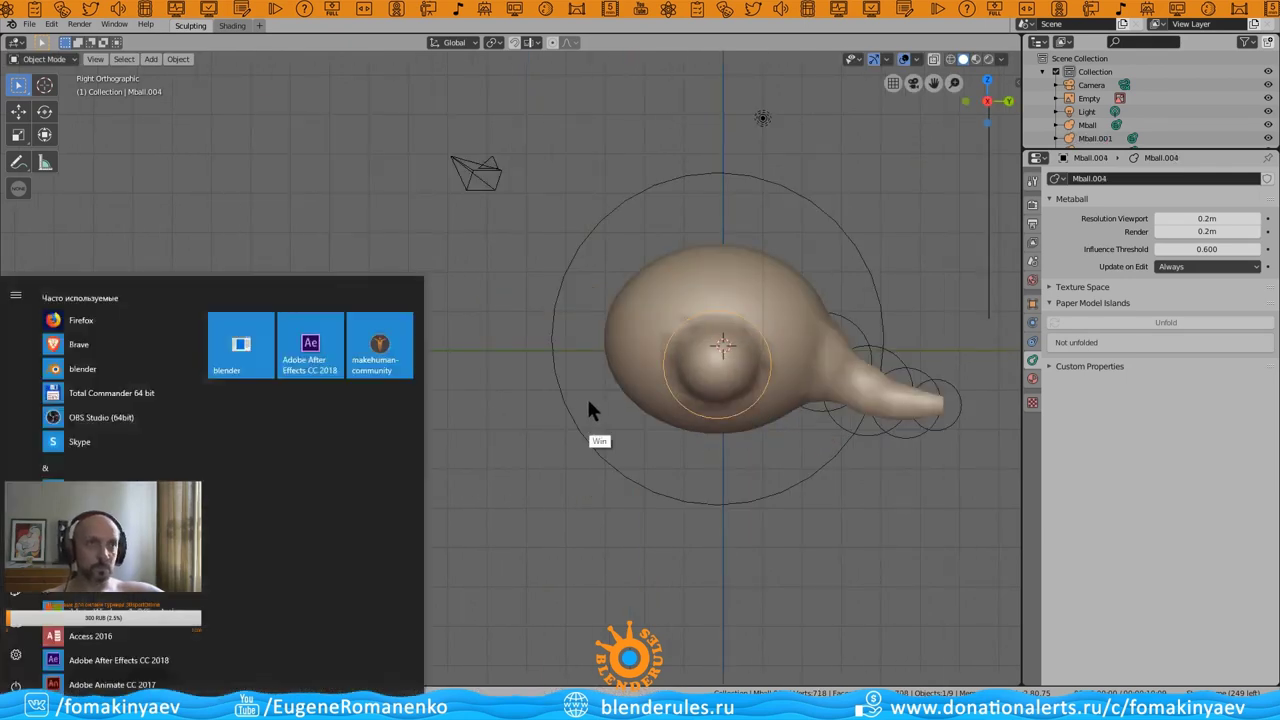
- Place and shrink small metaballs beneath the body to form the upper leg
mouse_move(715, 437)
middle_mouse_down()
mouse_move(660, 466)
mouse_move(694, 409)
middle_mouse_up()
key("KP_1")
key("g")
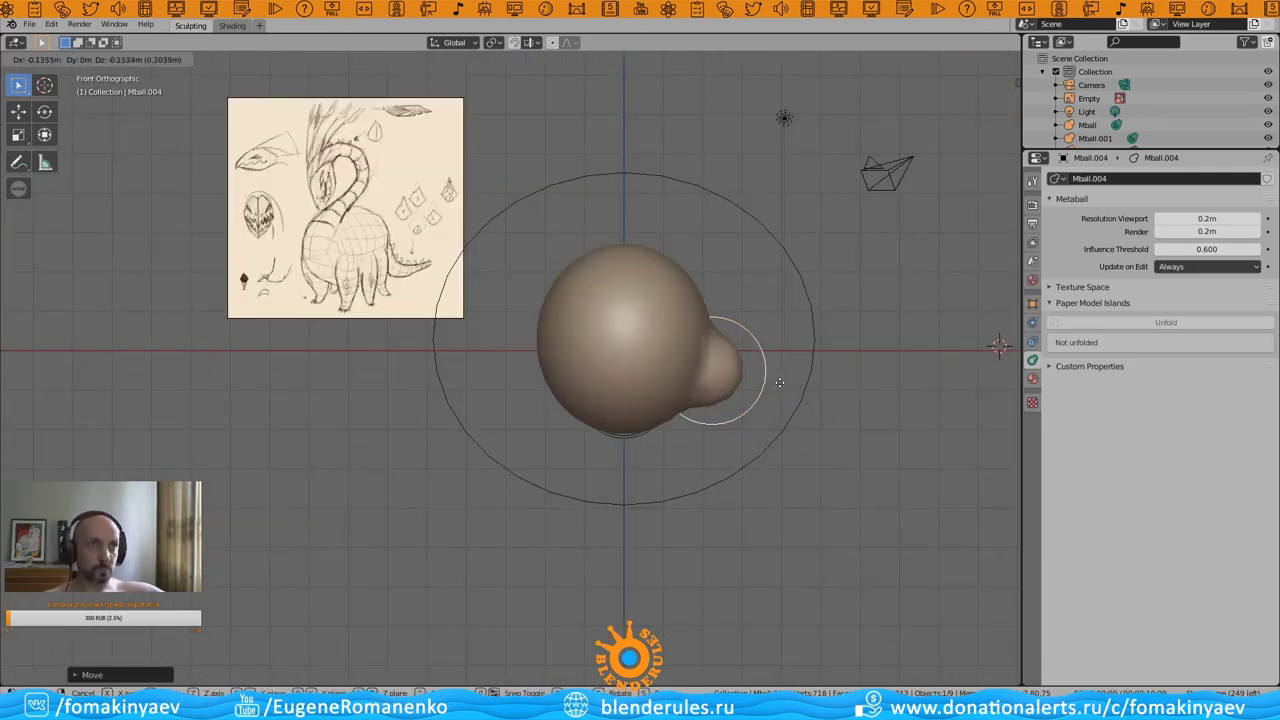
left_click(835, 427)
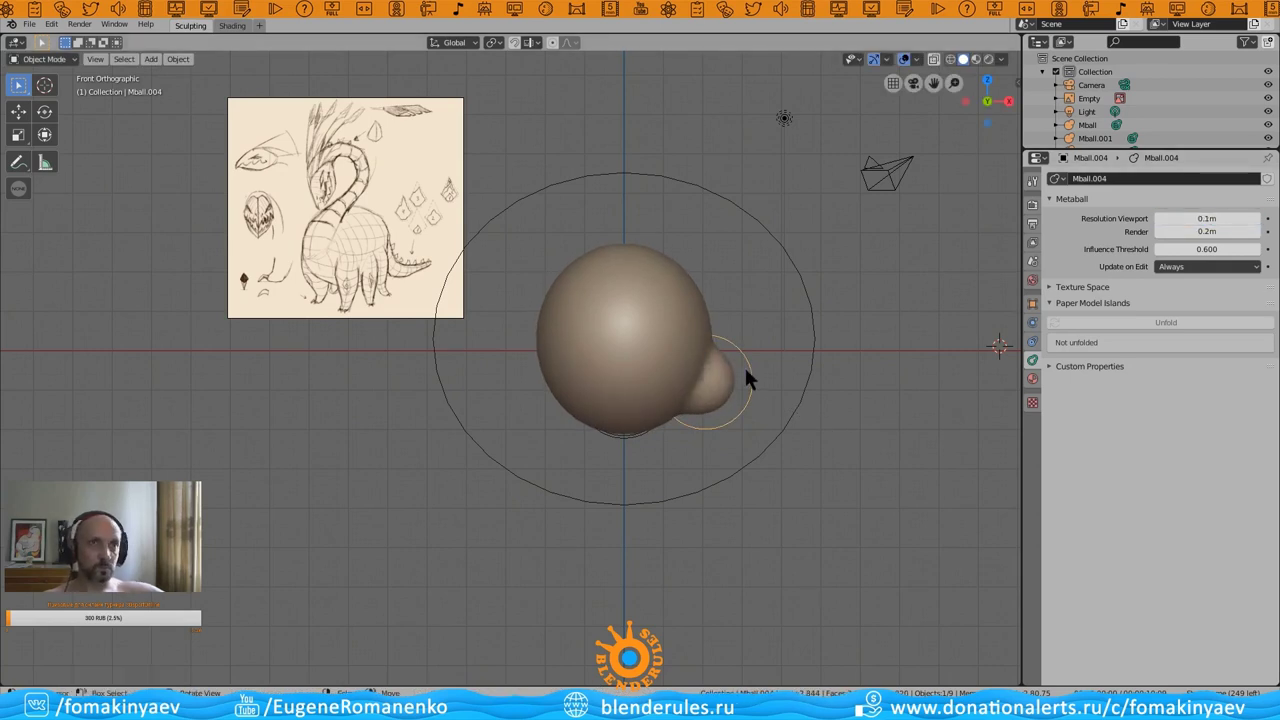
key("s")
left_click(776, 402)
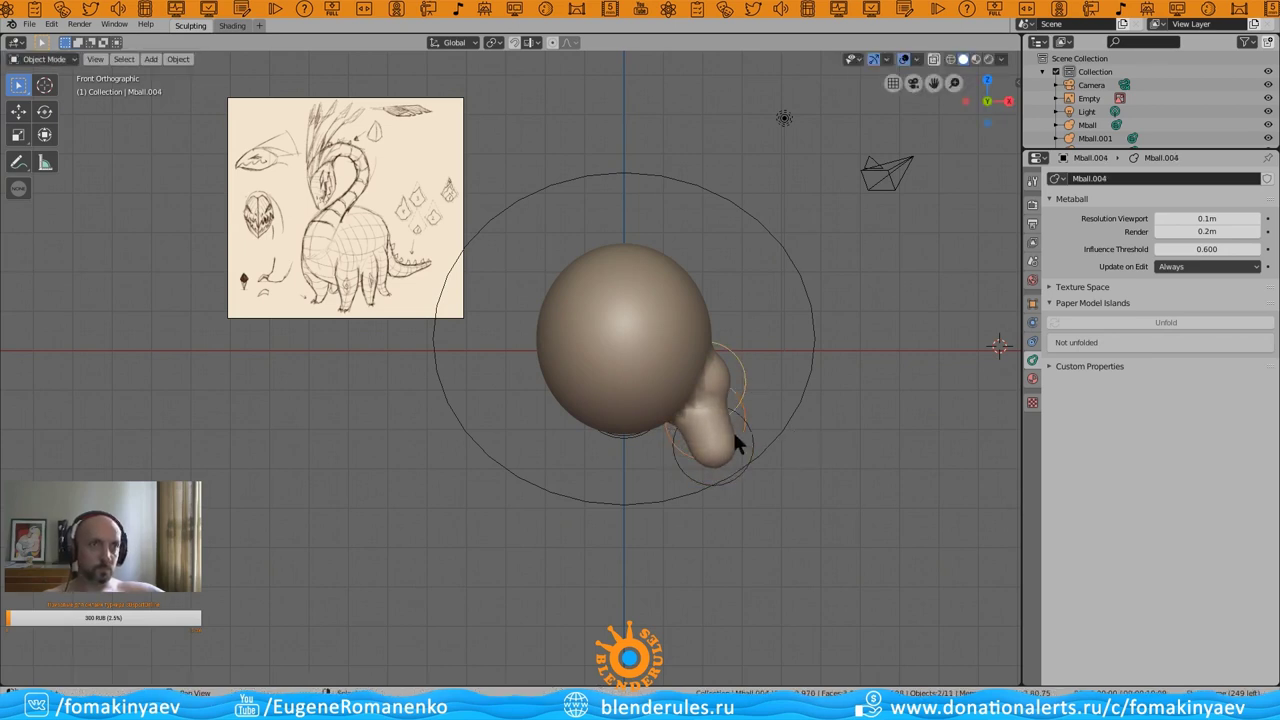
left_click(738, 447)
key("s")
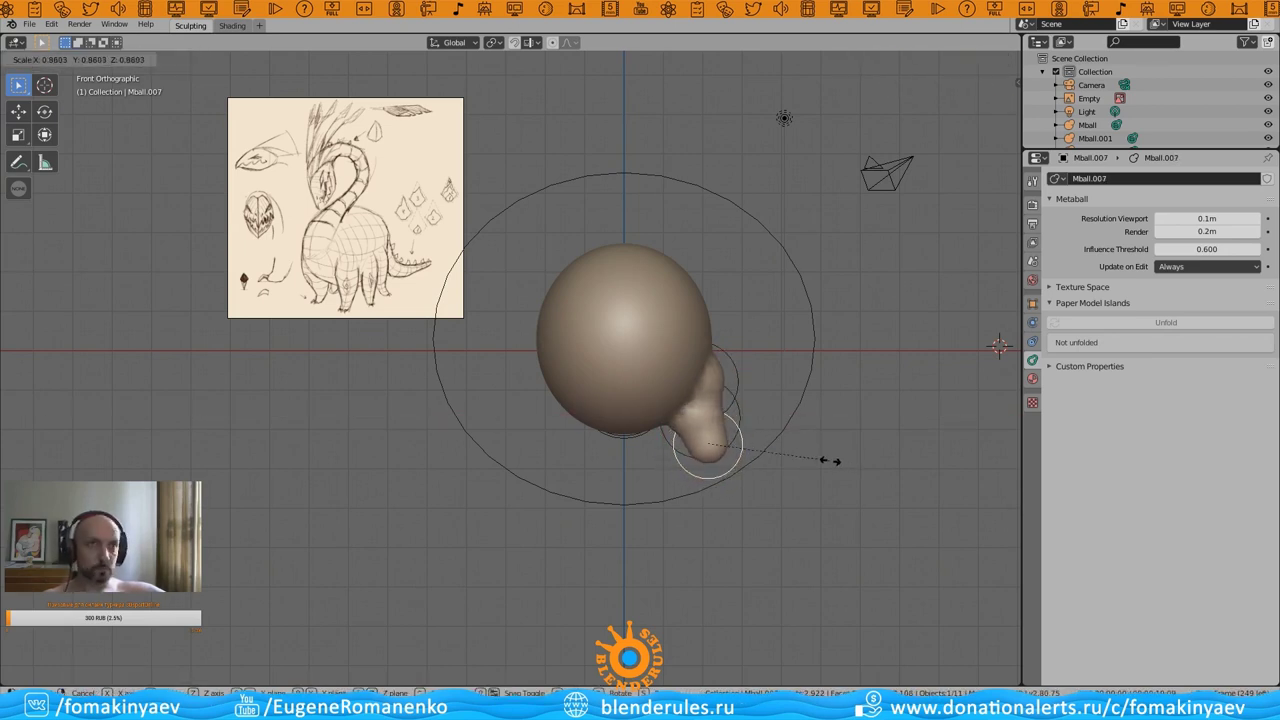
left_click(743, 423)
key("s")
left_click(720, 400)
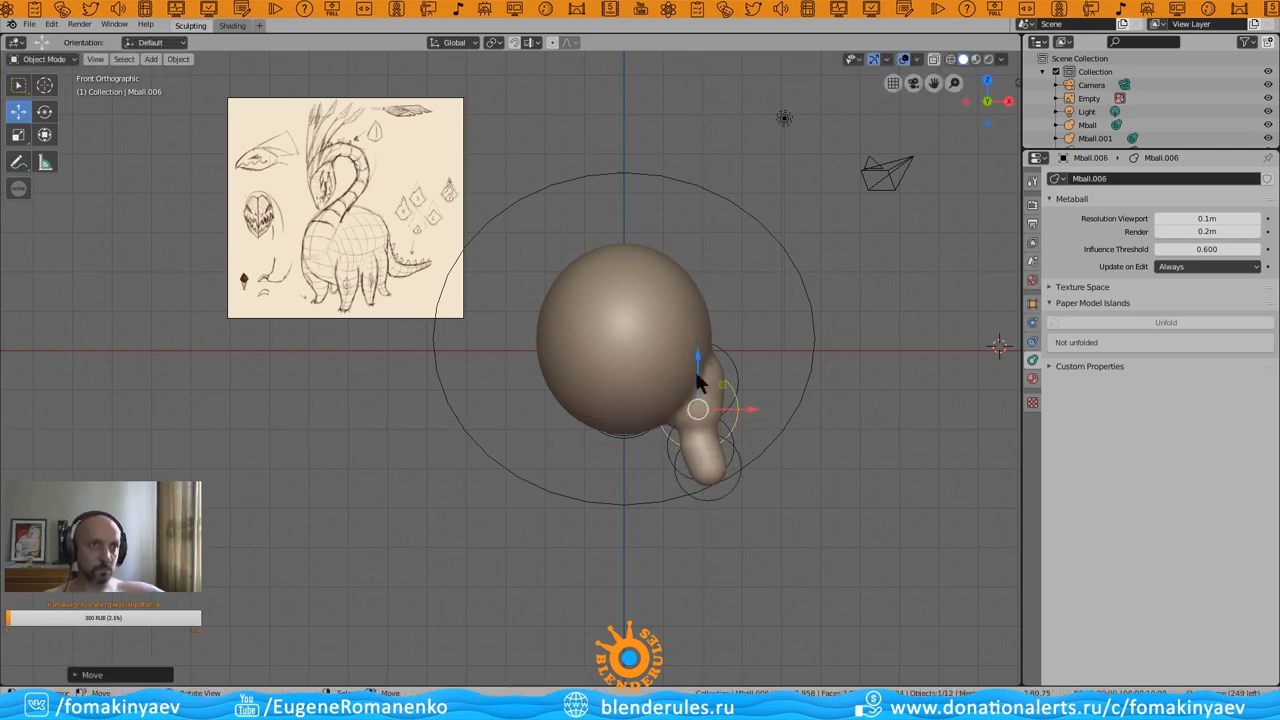
- Duplicate a leg ball straight down along Z and resize it to extend the leg
key("shift+d")
key("z")
left_click(761, 463)
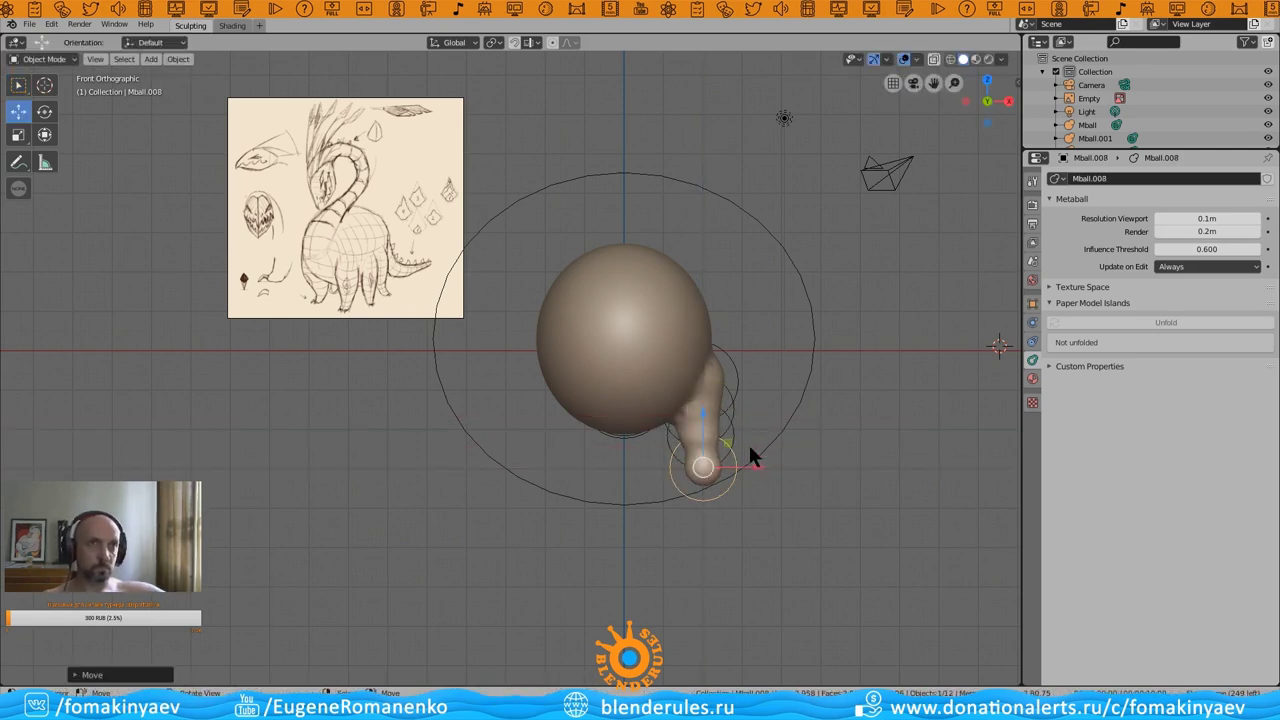
key("s")
left_click(775, 485)
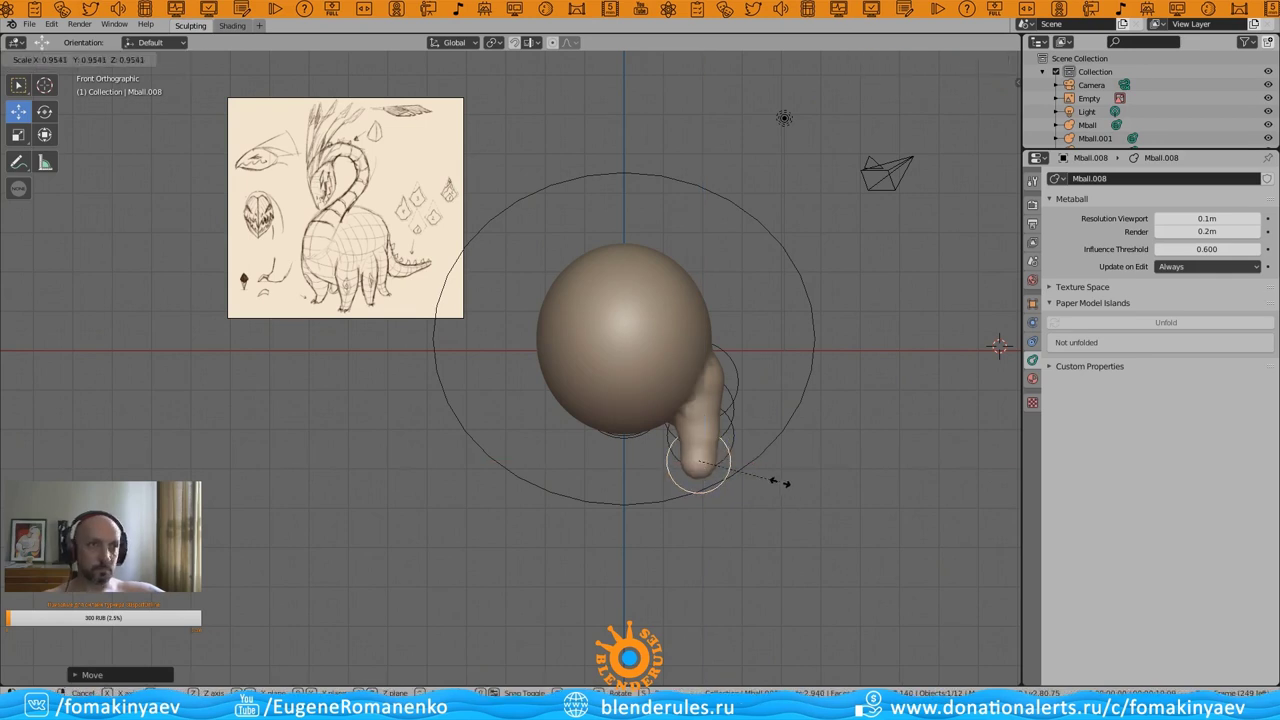
key("KP_3")
- Duplicate the leg to make a second leg in front of the first
scroll(745, 425, "up", 2)
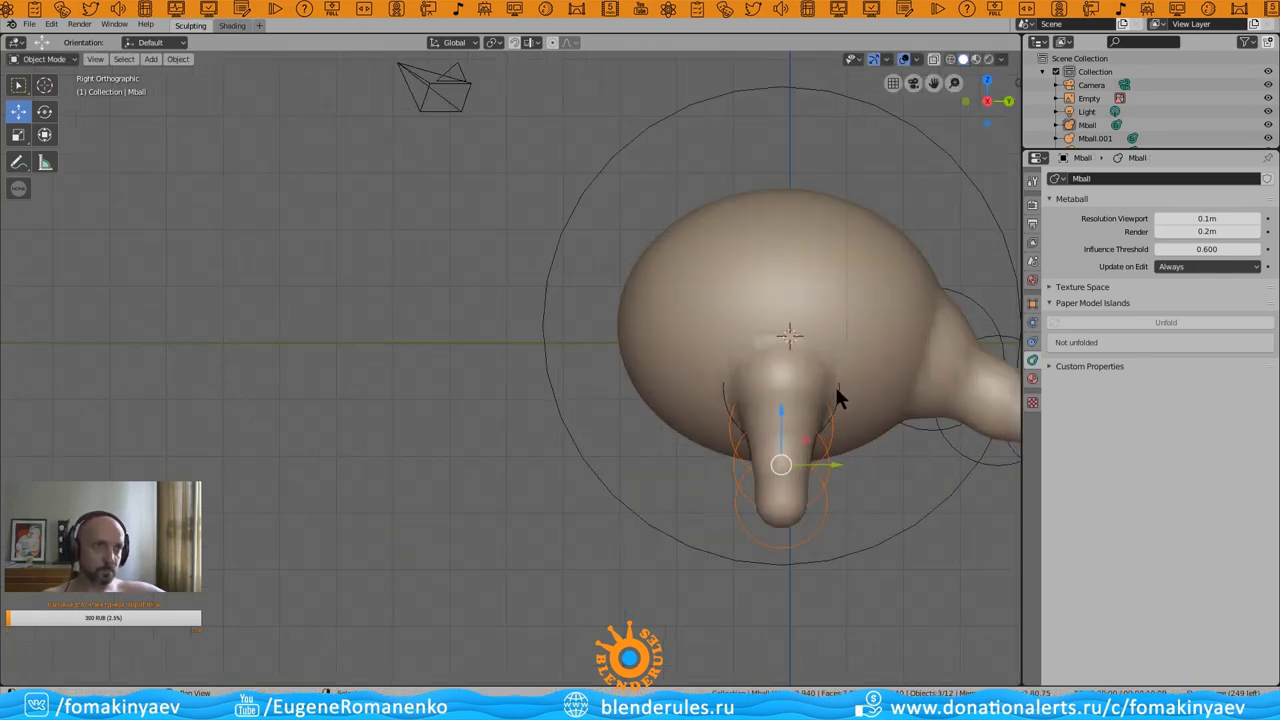
key("shift+d")
left_click(628, 390)
scroll(628, 390, "down", 4)
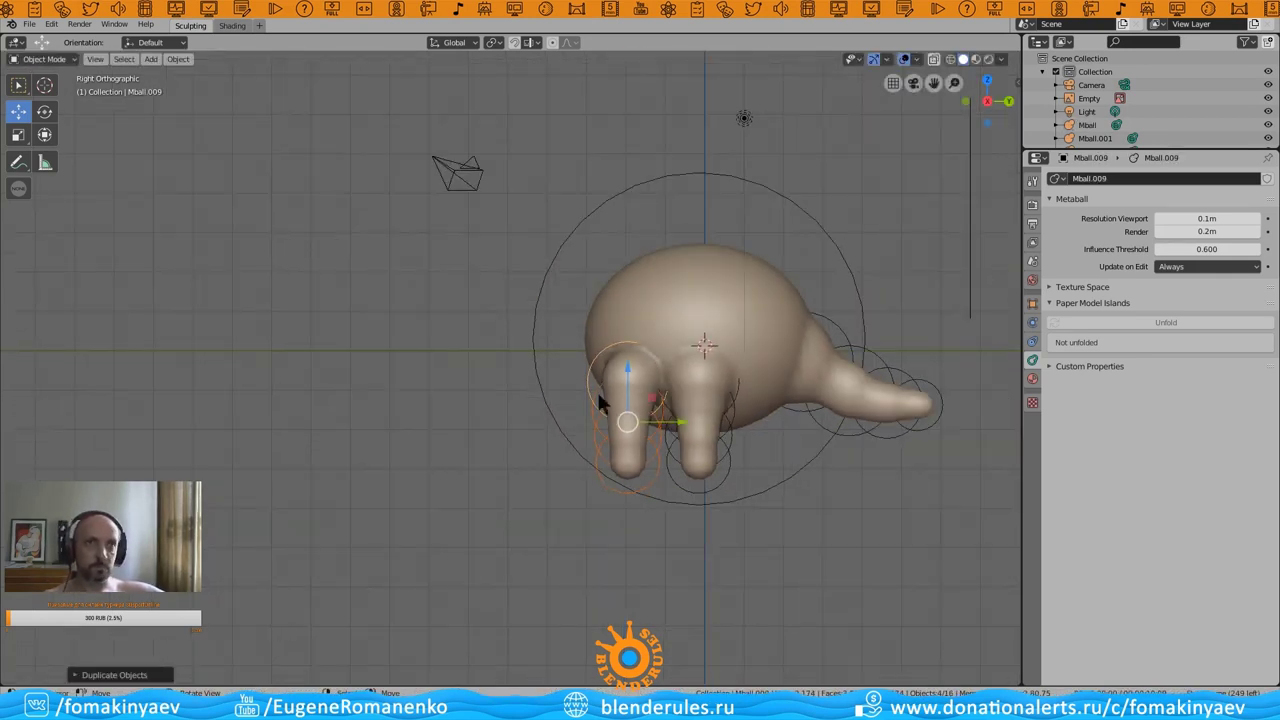
mouse_move(628, 390)
middle_mouse_down()
mouse_move(508, 463)
mouse_move(766, 411)
mouse_move(598, 447)
mouse_move(677, 429)
mouse_move(660, 418)
middle_mouse_up()
key("KP_1")
key("g")
left_click(678, 398)
- Copy the pair of legs and move them into position
key("shift+d")
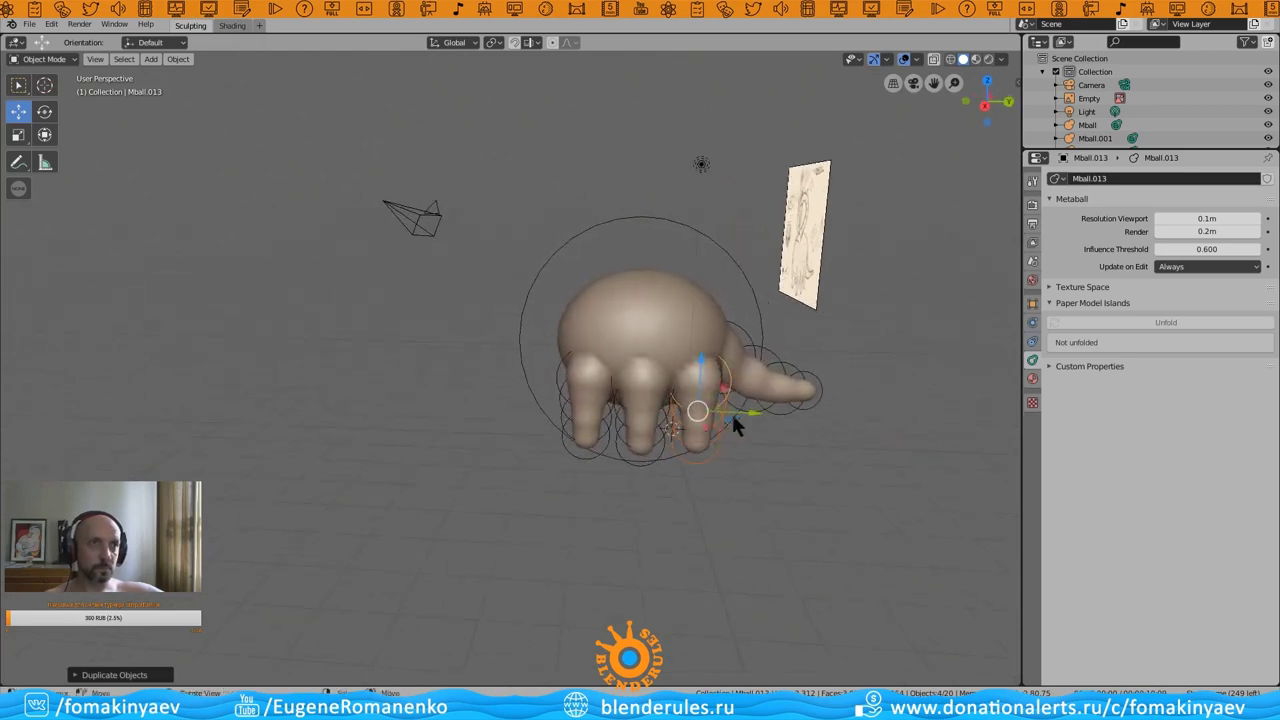
left_click(737, 426)
mouse_move(737, 426)
middle_mouse_down()
mouse_move(764, 432)
mouse_move(643, 409)
mouse_move(751, 276)
mouse_move(580, 399)
mouse_move(664, 391)
middle_mouse_up()
key("g")
left_click(643, 409)
- Scale the main body ball along X to make it narrower
left_click(664, 391)
key("KP_1")
key("s")
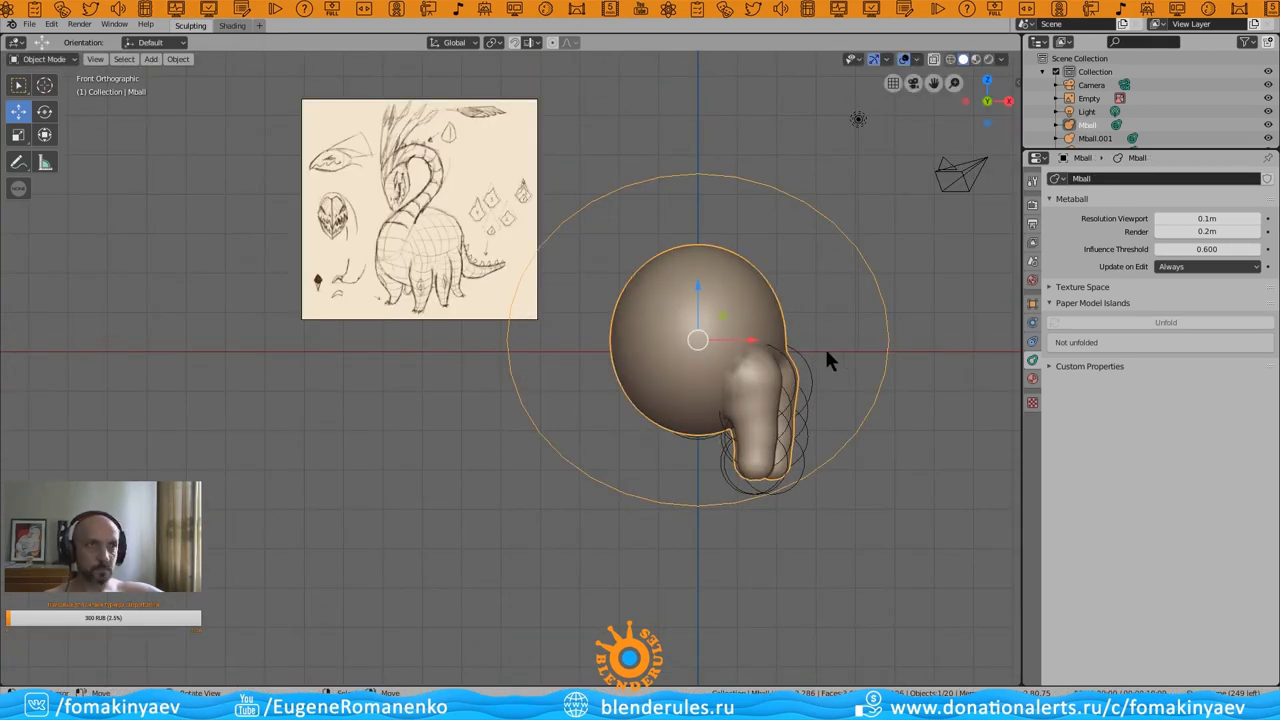
key("x")
left_click(833, 350)
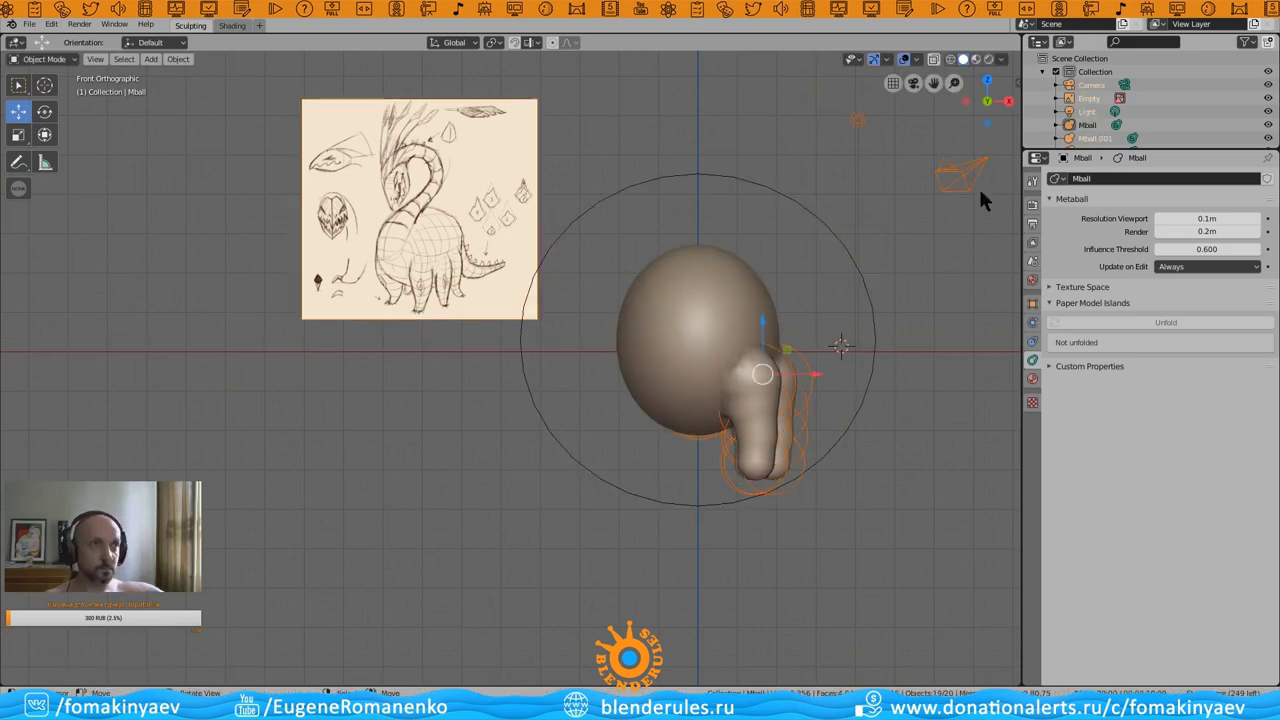
- Select the leg metaballs and shift them sideways along X
left_click(858, 119, "shift")
mouse_move(782, 375)
middle_mouse_down()
mouse_move(712, 410)
mouse_move(734, 444)
middle_mouse_up()
left_click(712, 410)
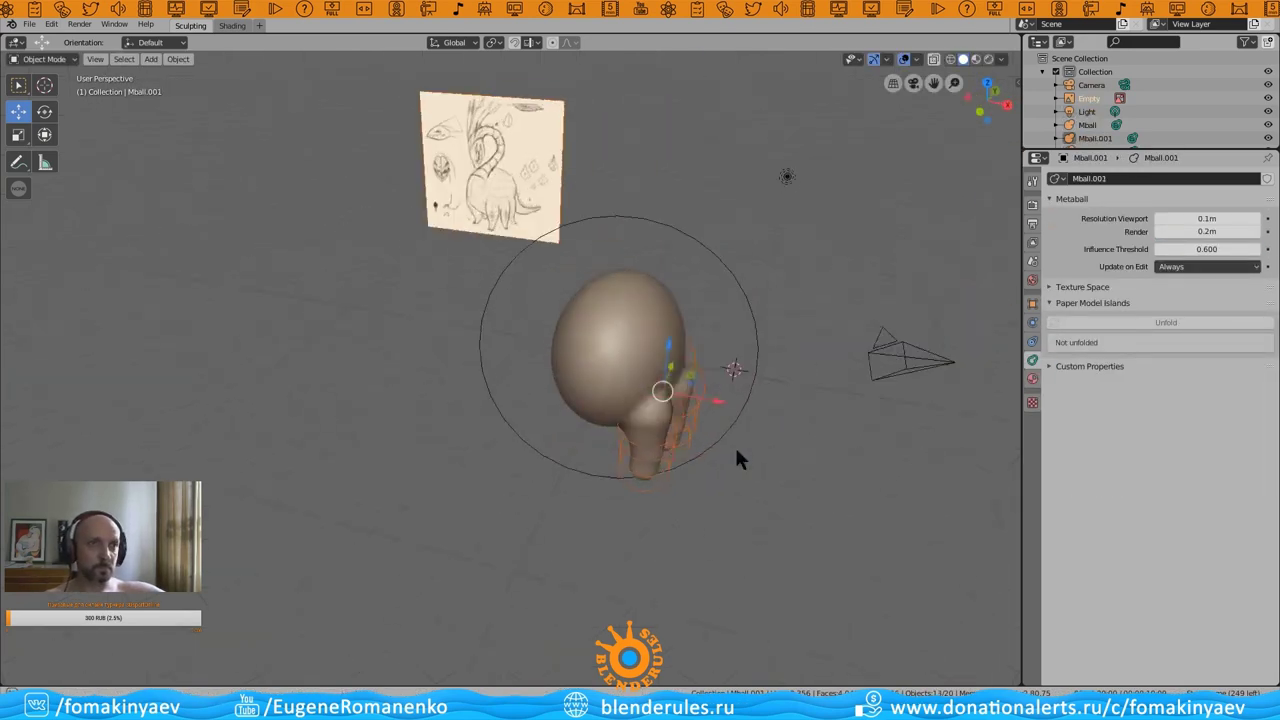
key("KP_1")
key("g")
key("x")
left_click(762, 398)
mouse_move(762, 398)
middle_mouse_down()
mouse_move(878, 369)
mouse_move(783, 398)
middle_mouse_up()
key("KP_1")
key("g")
key("ctrl+z")
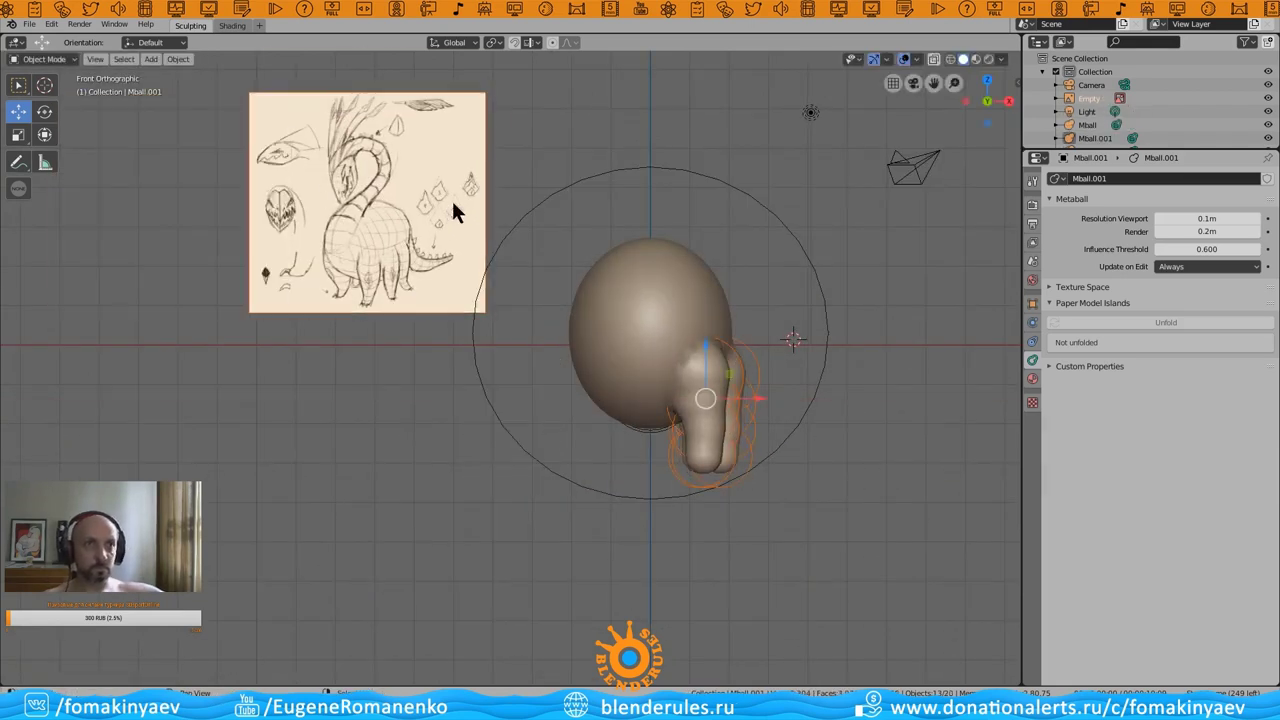
- Mirror a copy of the leg to the left side relative to the 3D cursor, then restore Global orientation
key("ctrl+z")
key("ctrl+z")
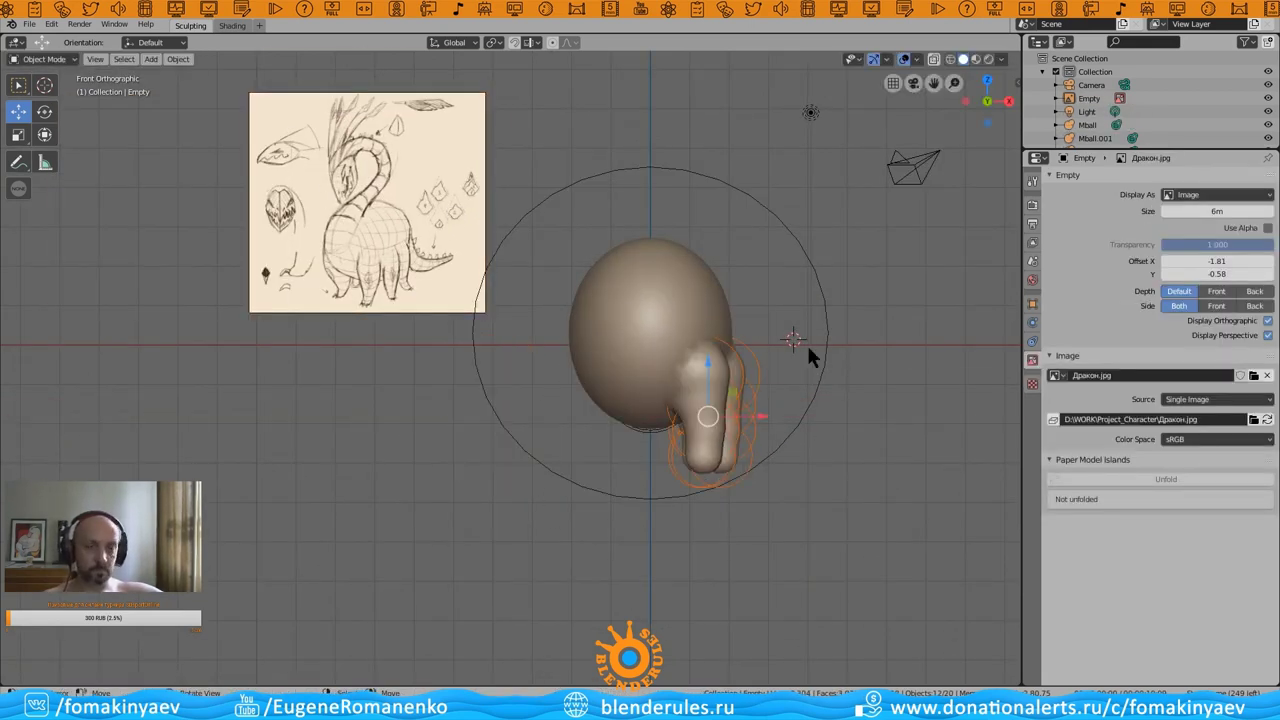
left_click(455, 42)
left_click(405, 148)
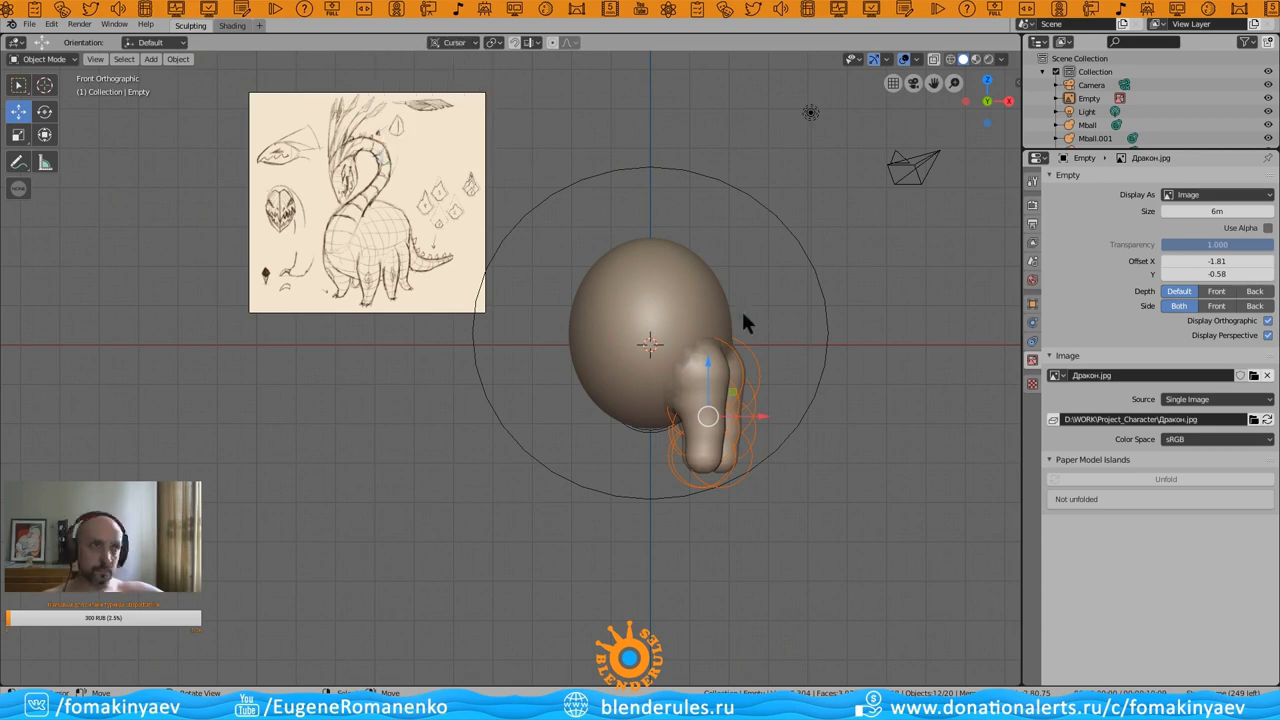
key("ctrl+shift+z")
key("ctrl+shift+z")
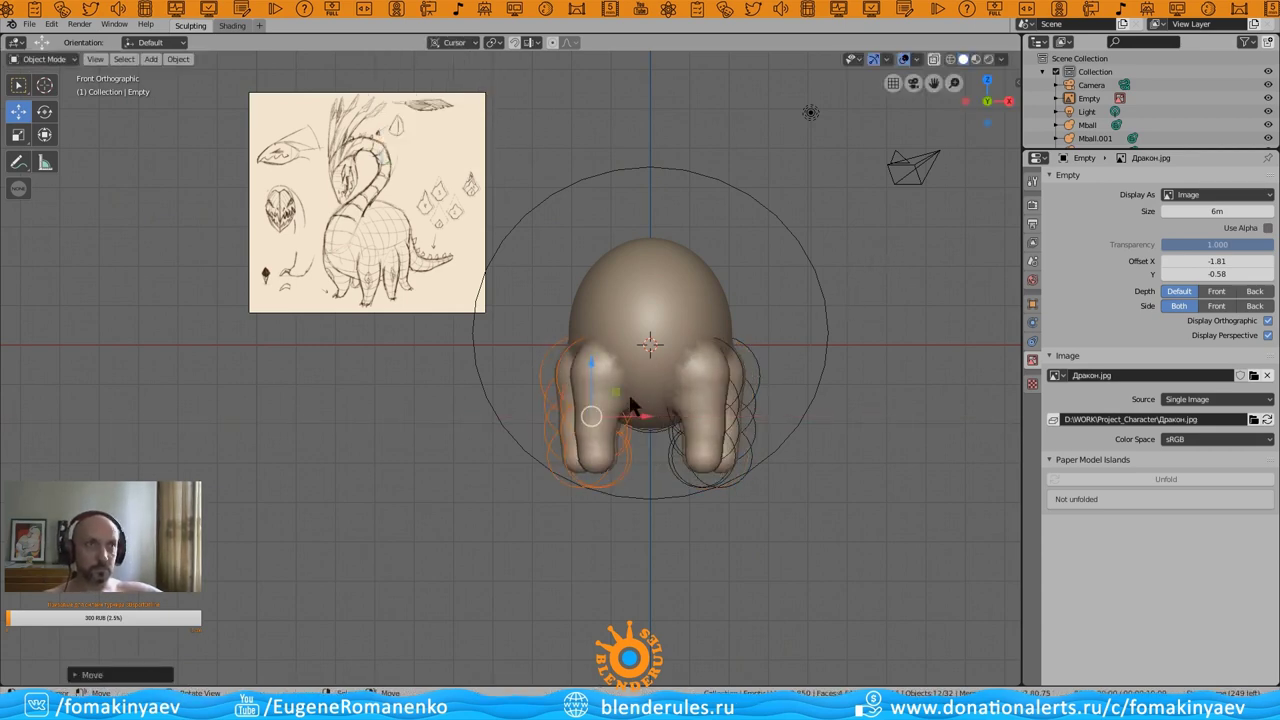
left_click(455, 42)
left_click(423, 87)
- Nudge the left leg into place in front view
mouse_move(423, 87)
middle_mouse_down()
mouse_move(420, 404)
mouse_move(708, 314)
mouse_move(559, 325)
middle_mouse_up()
key("KP_1")
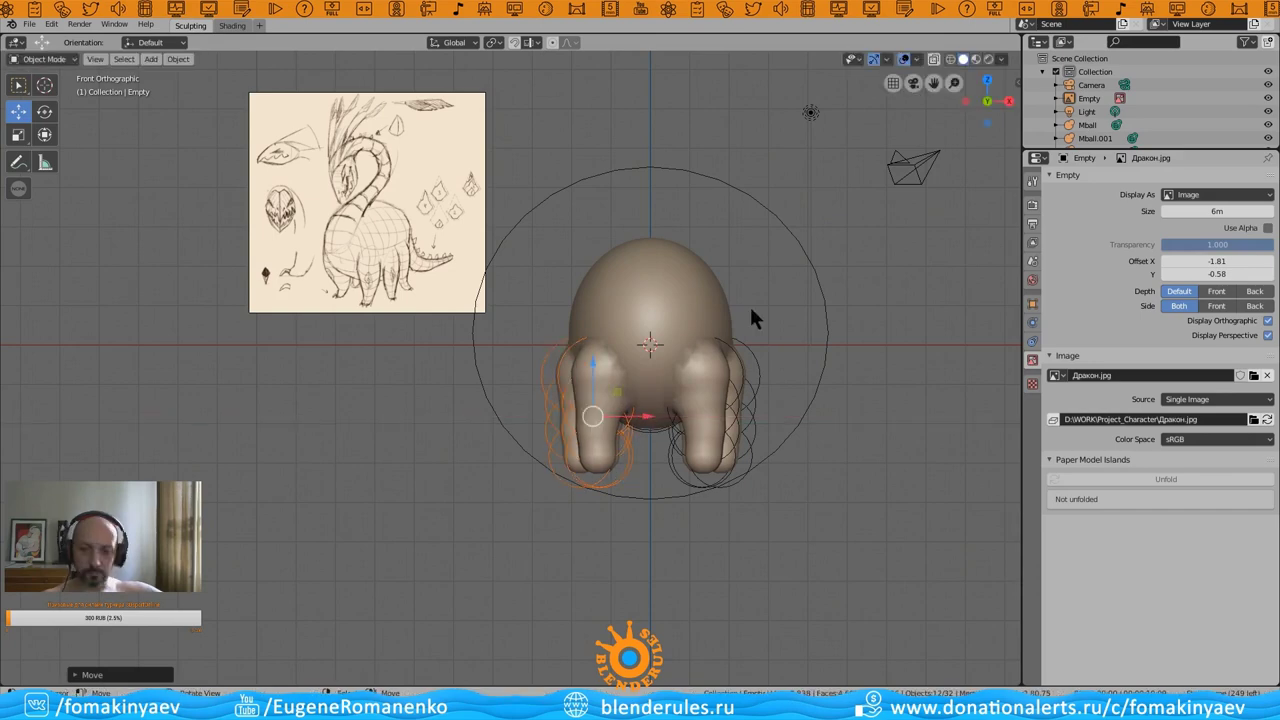
scroll(571, 463, "up", 1)
scroll(520, 440, "up", 1)
scroll(484, 423, "up", 1)
key("g")
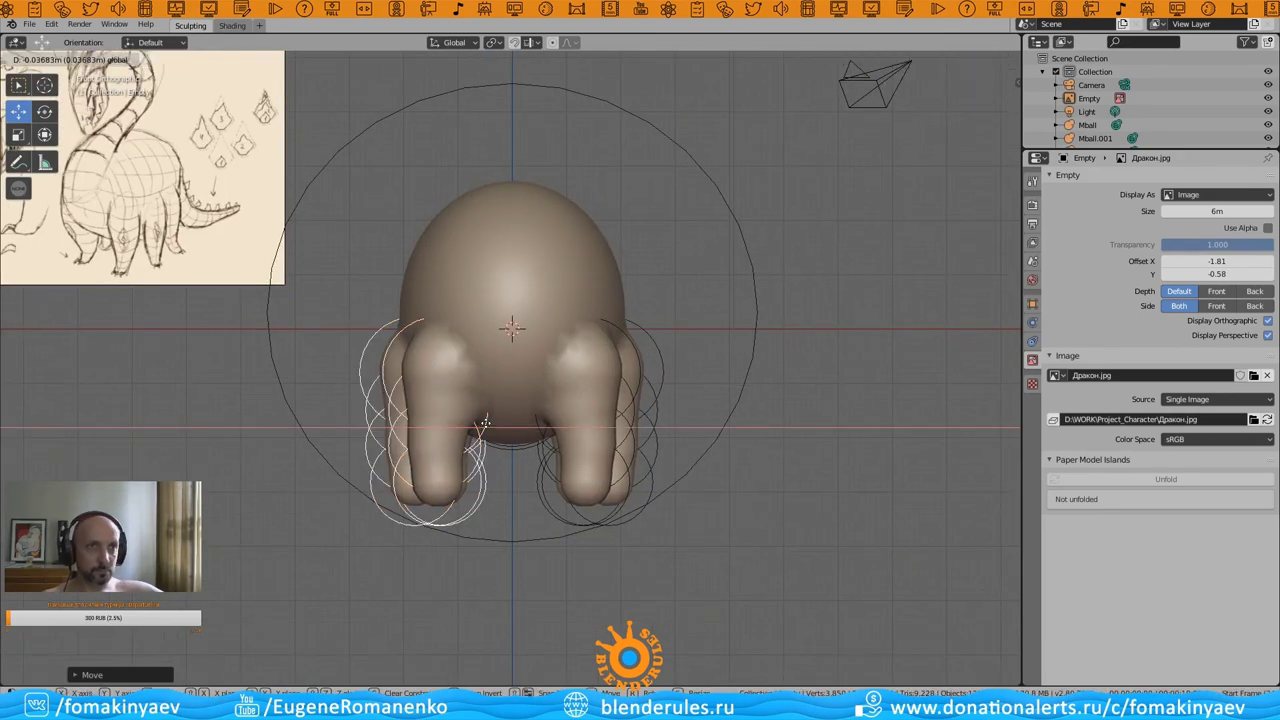
left_click(484, 423)
- Select a body metaball and centre the 3D cursor at the world origin
mouse_move(719, 382)
middle_mouse_down()
mouse_move(903, 385)
mouse_move(734, 393)
mouse_move(476, 362)
mouse_move(476, 254)
mouse_move(416, 308)
mouse_move(506, 313)
middle_mouse_up()
left_click(476, 362)
key("shift+s")
- Add a new ball metaball for the dragon's head
left_click(524, 235)
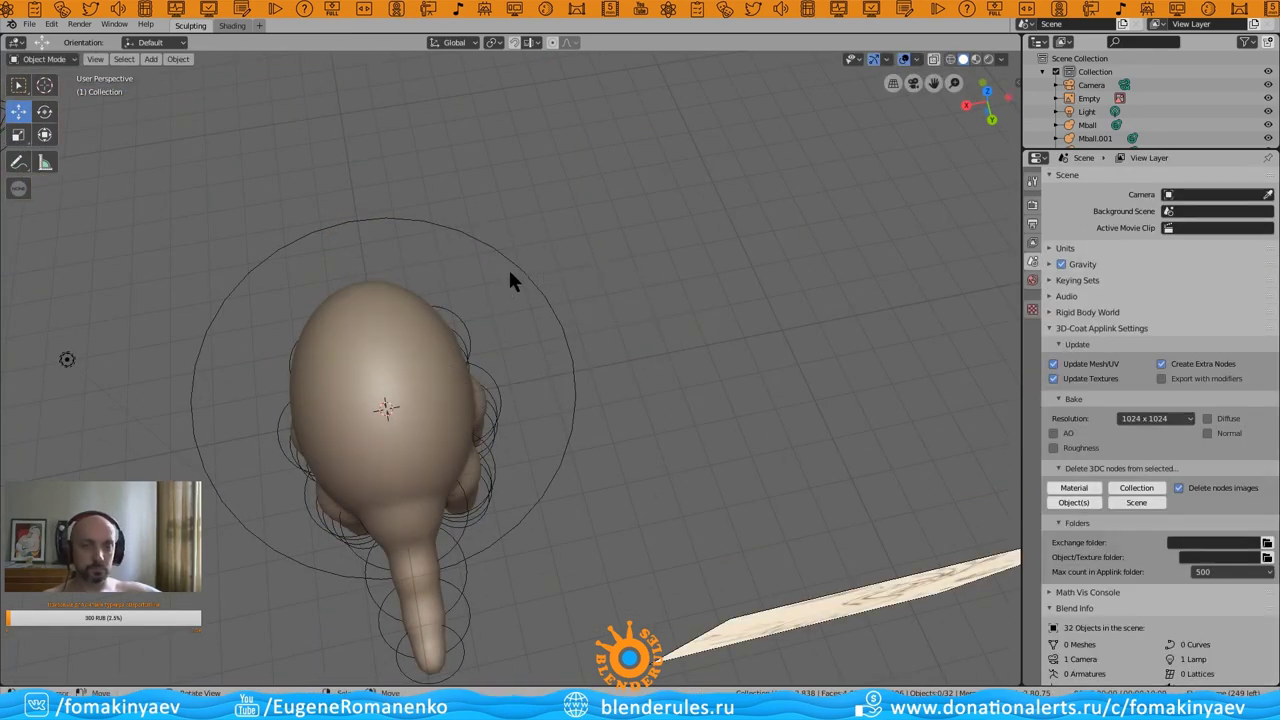
key("shift+a")
left_click(560, 274)
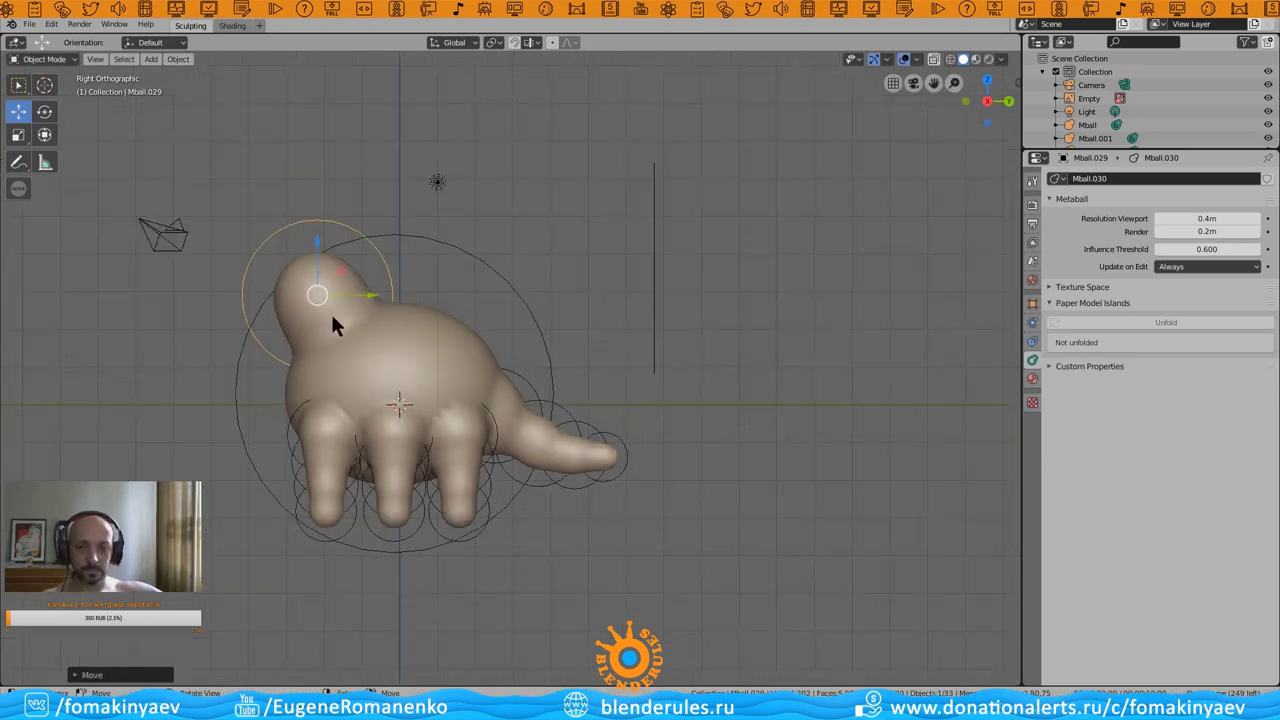
mouse_move(330, 311)
middle_mouse_down()
mouse_move(460, 358)
mouse_move(200, 363)
mouse_move(274, 360)
mouse_move(358, 388)
mouse_move(314, 367)
mouse_move(341, 365)
mouse_move(363, 391)
mouse_move(363, 377)
mouse_move(445, 381)
mouse_move(446, 337)
middle_mouse_up()
- Resize the head ball and move it into place
key("s")
middle_click_drag(560, 366, 424, 377)
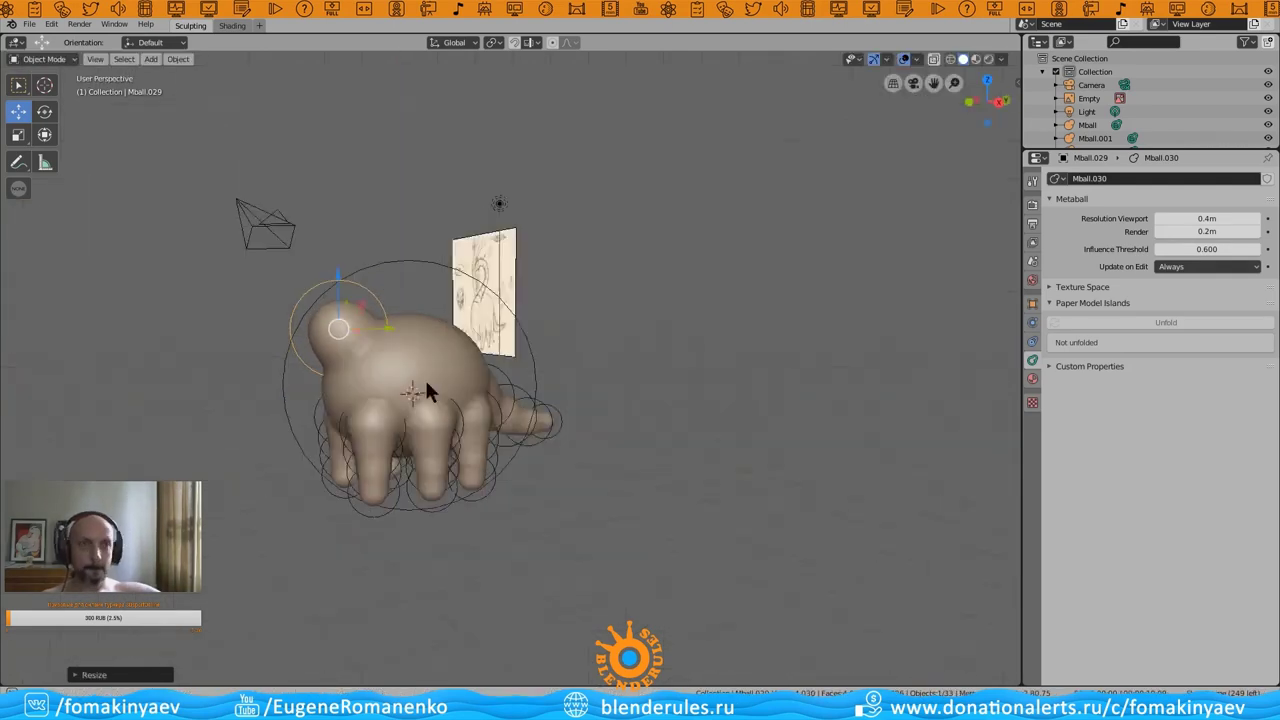
key("g")
left_click(404, 332)
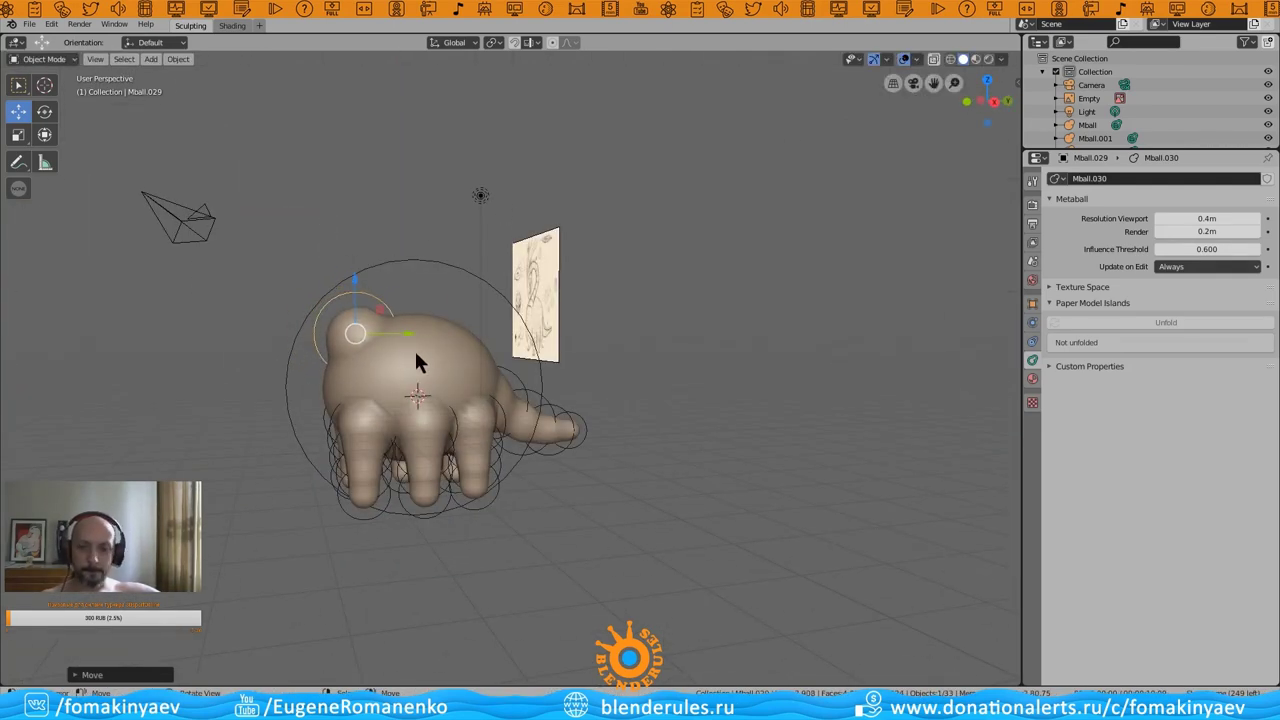
- Duplicate the head ball twice, placing the copies using side and front views
key("KP_3")
key("shift+d")
left_click(497, 344)
key("KP_1")
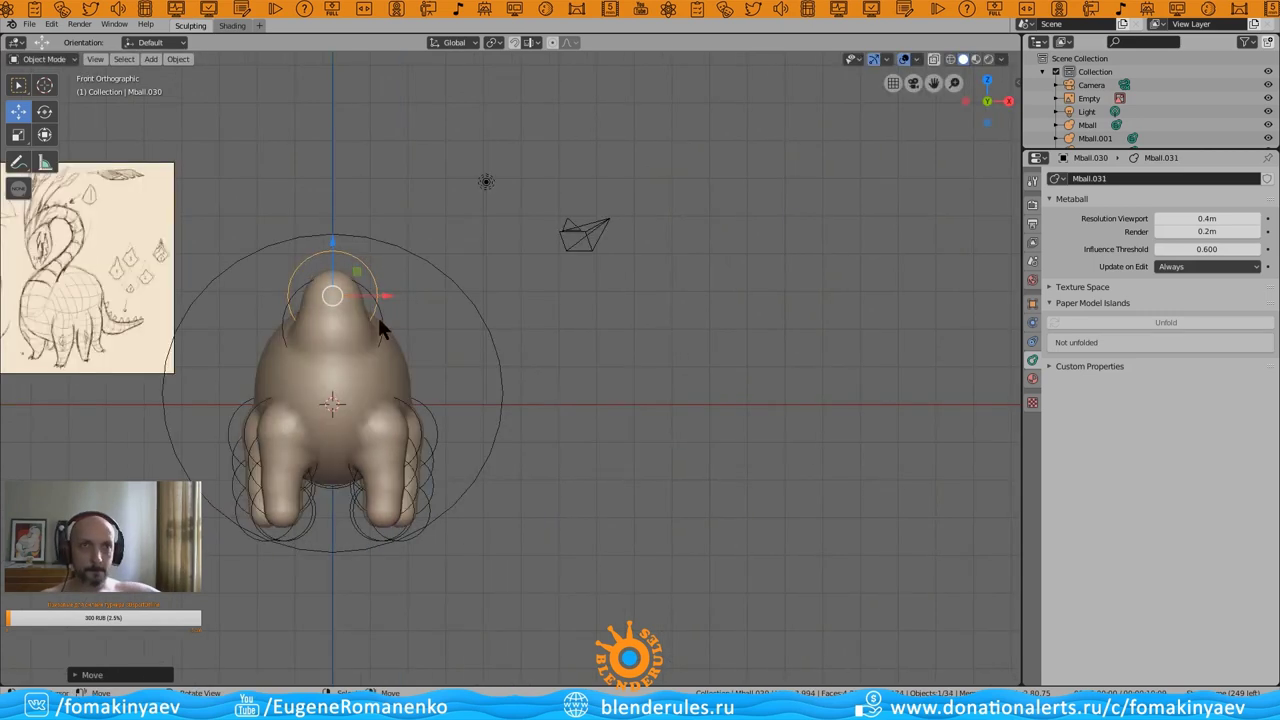
key("shift+d")
left_click(430, 308)
key("KP_3")
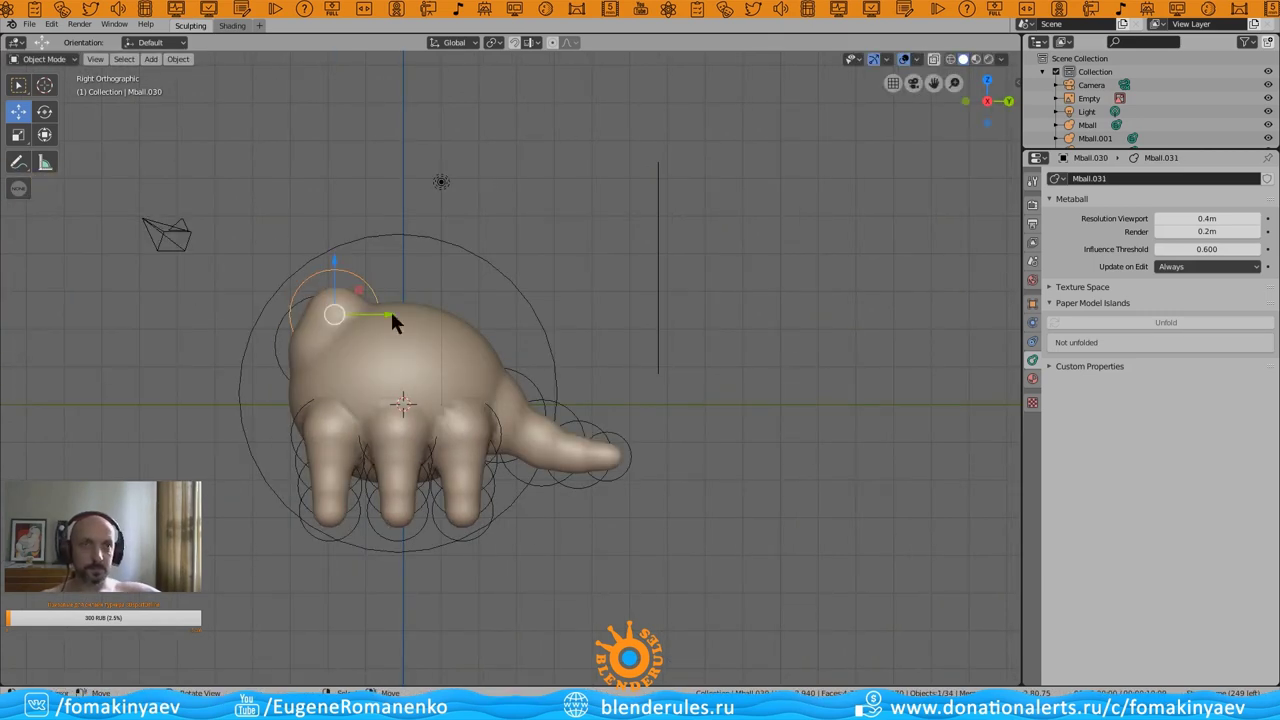
left_click(440, 328)
key("KP_1")
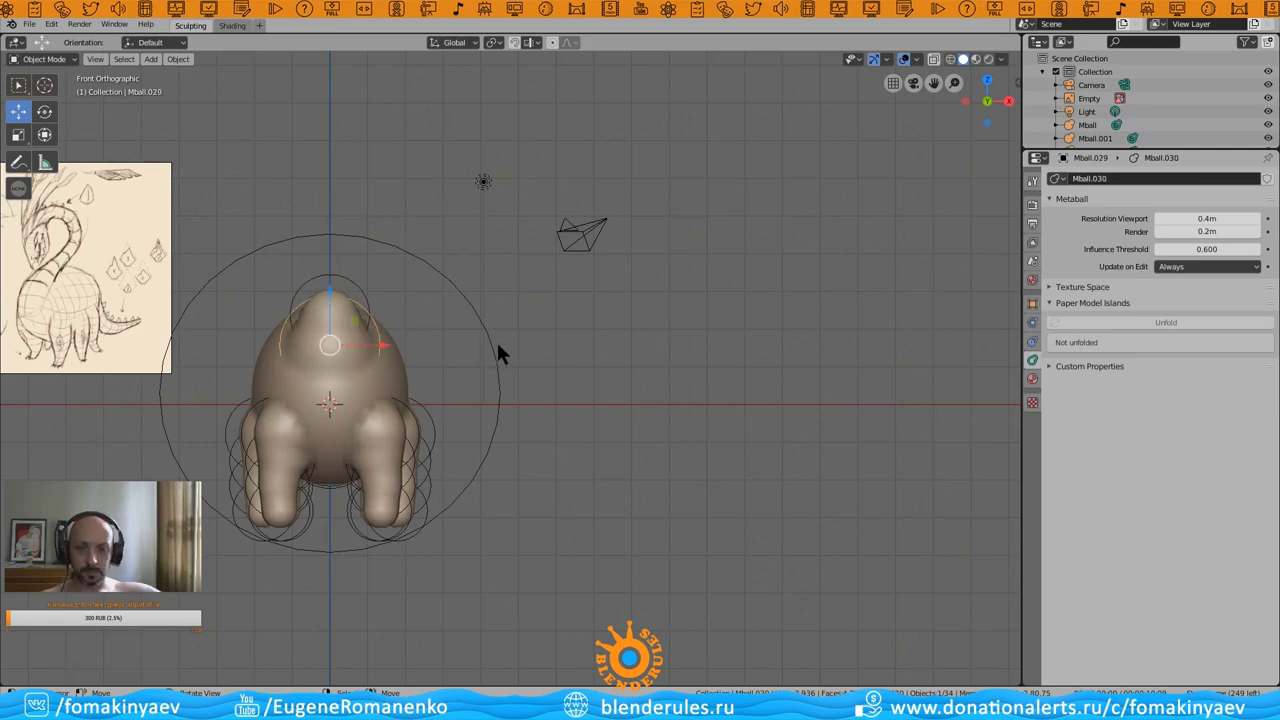
- Shrink the head ball slightly, cancelling a front-to-back move
key("s")
left_click(473, 355)
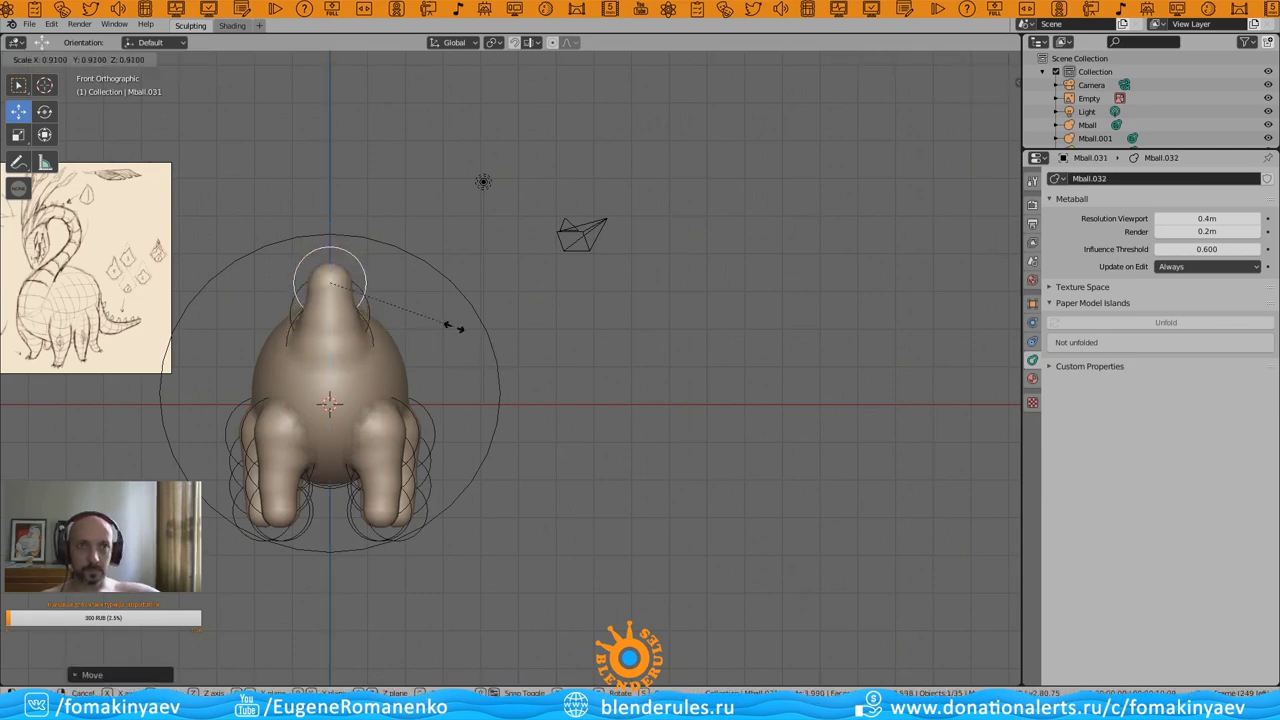
left_click(455, 328)
key("KP_3")
key("g")
key("y")
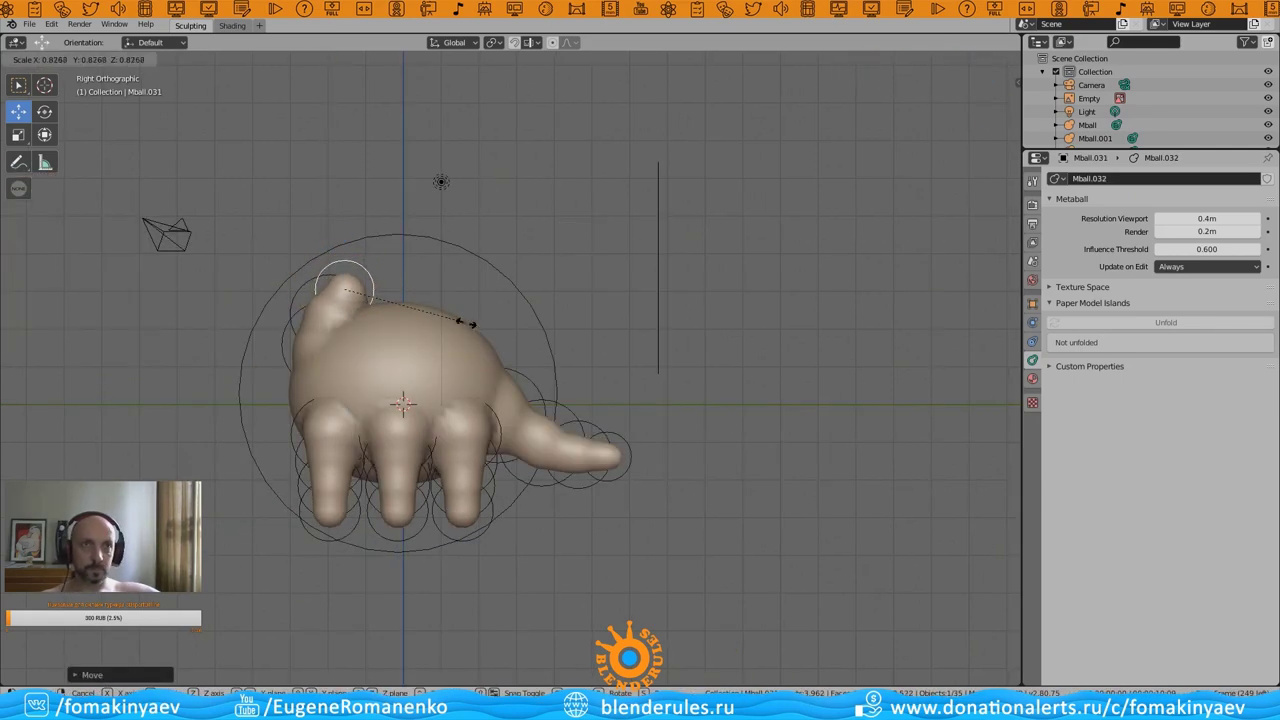
right_click(466, 323)
mouse_move(466, 323)
middle_mouse_down()
mouse_move(304, 384)
mouse_move(458, 352)
mouse_move(317, 335)
middle_mouse_up()
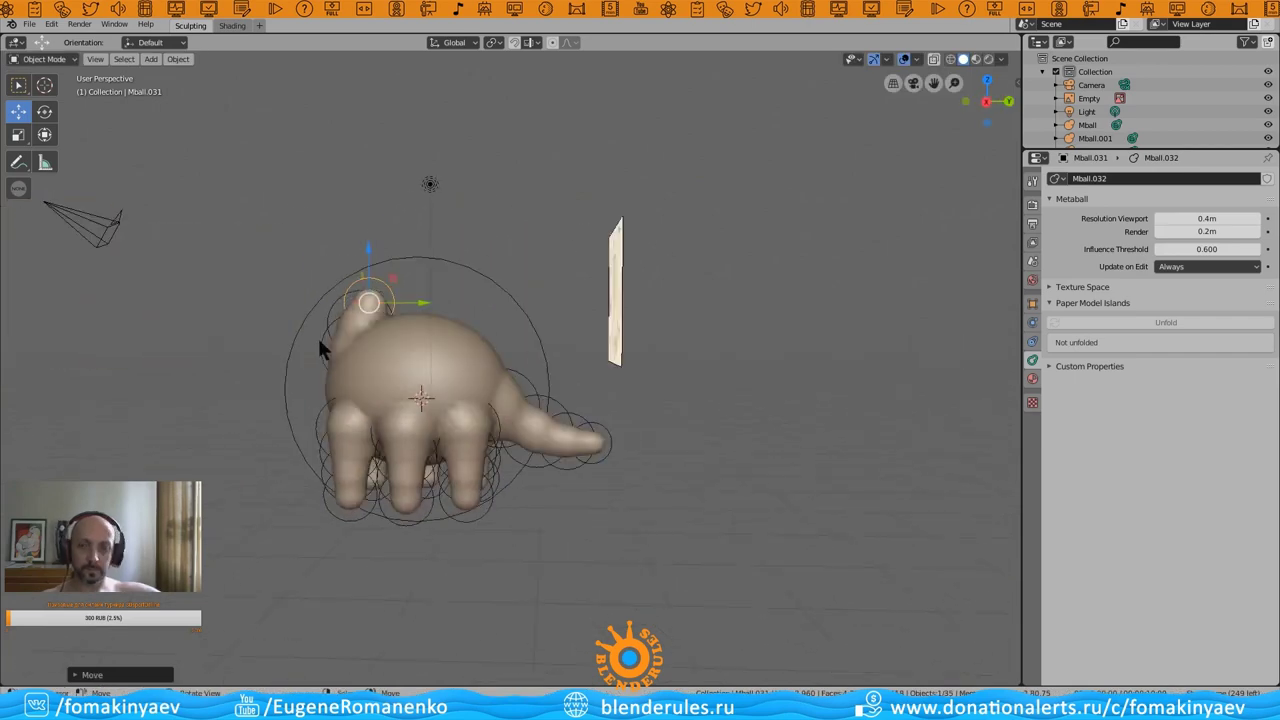
key("KP_3")
- Duplicate a ball up the neck and resize the curl-tip metaball
key("shift+d")
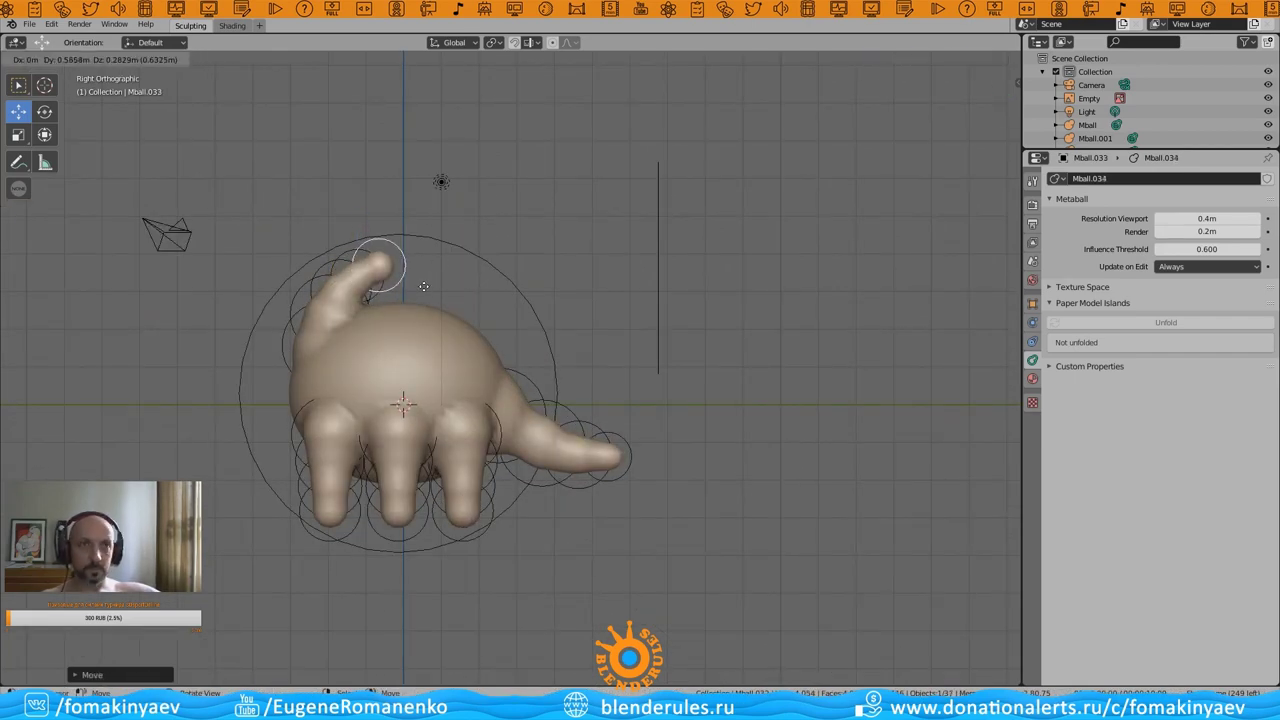
left_click(423, 287)
mouse_move(423, 287)
middle_mouse_down()
mouse_move(571, 371)
mouse_move(445, 360)
middle_mouse_up()
key("KP_3")
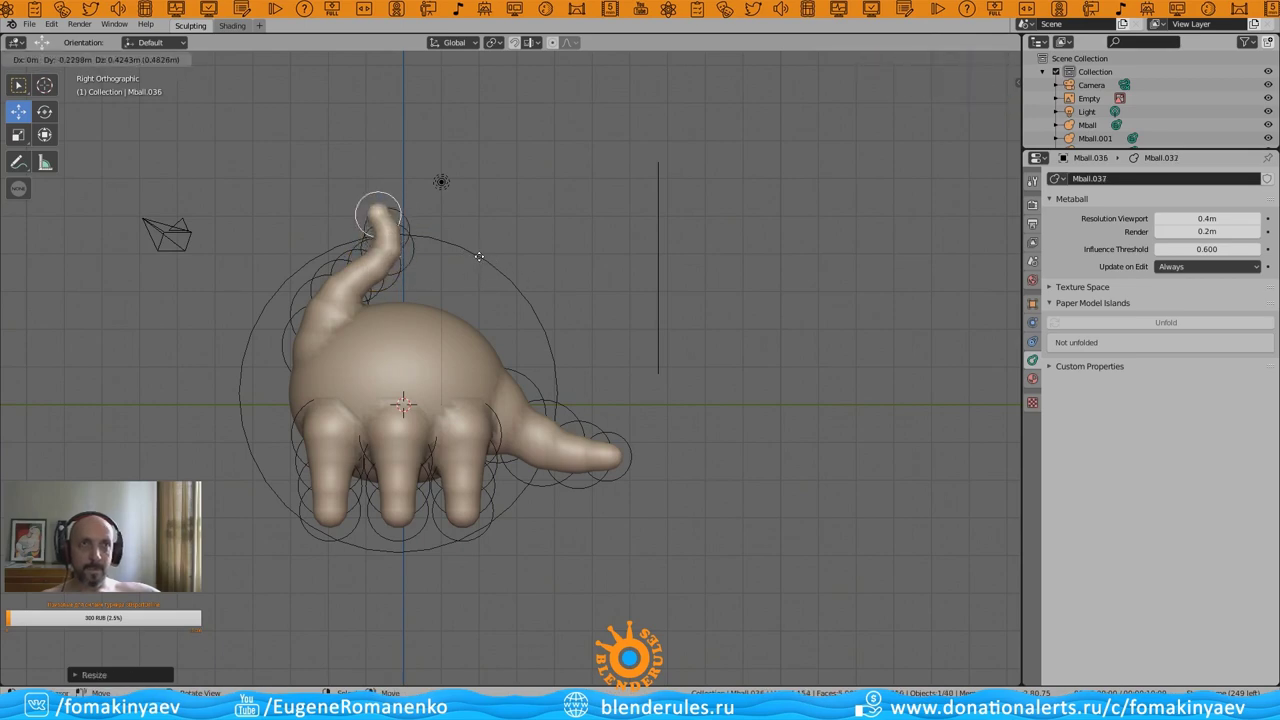
left_click(520, 285)
mouse_move(520, 285)
middle_mouse_down()
mouse_move(458, 367)
mouse_move(408, 371)
mouse_move(446, 345)
middle_mouse_up()
- Save the scene as a new file named Дракон
key("ctrl+s")
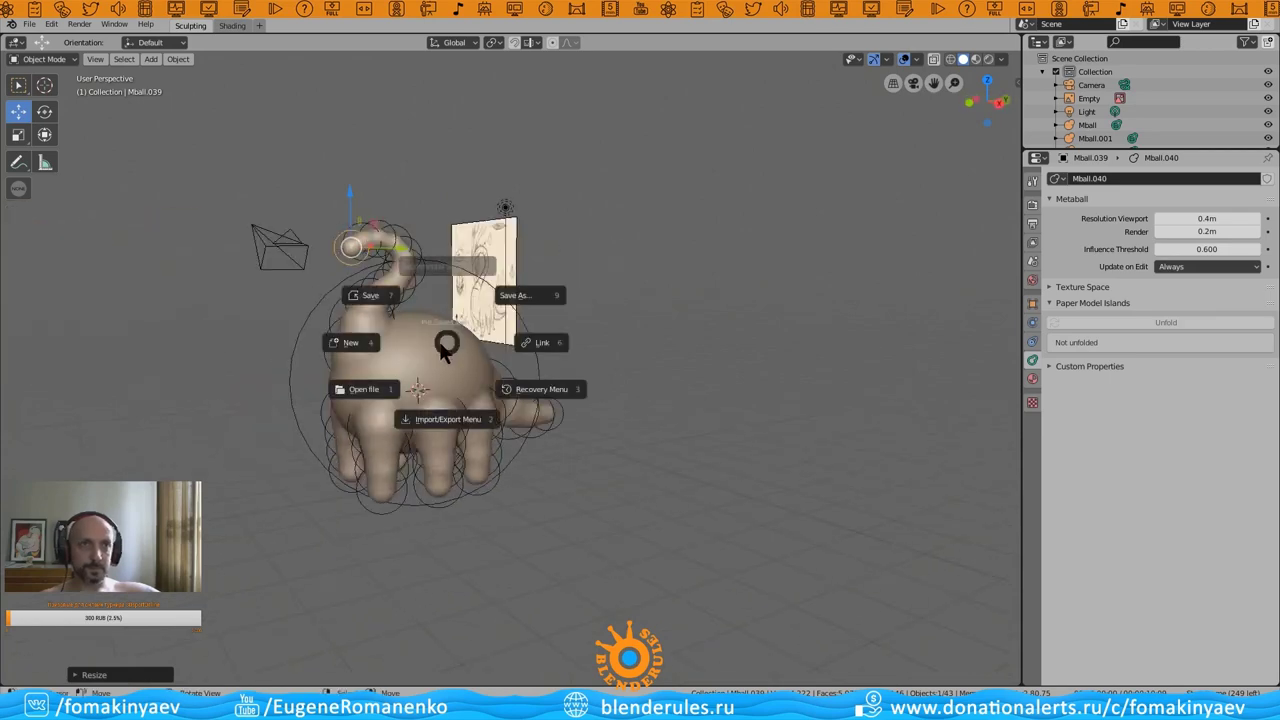
left_click(372, 296)
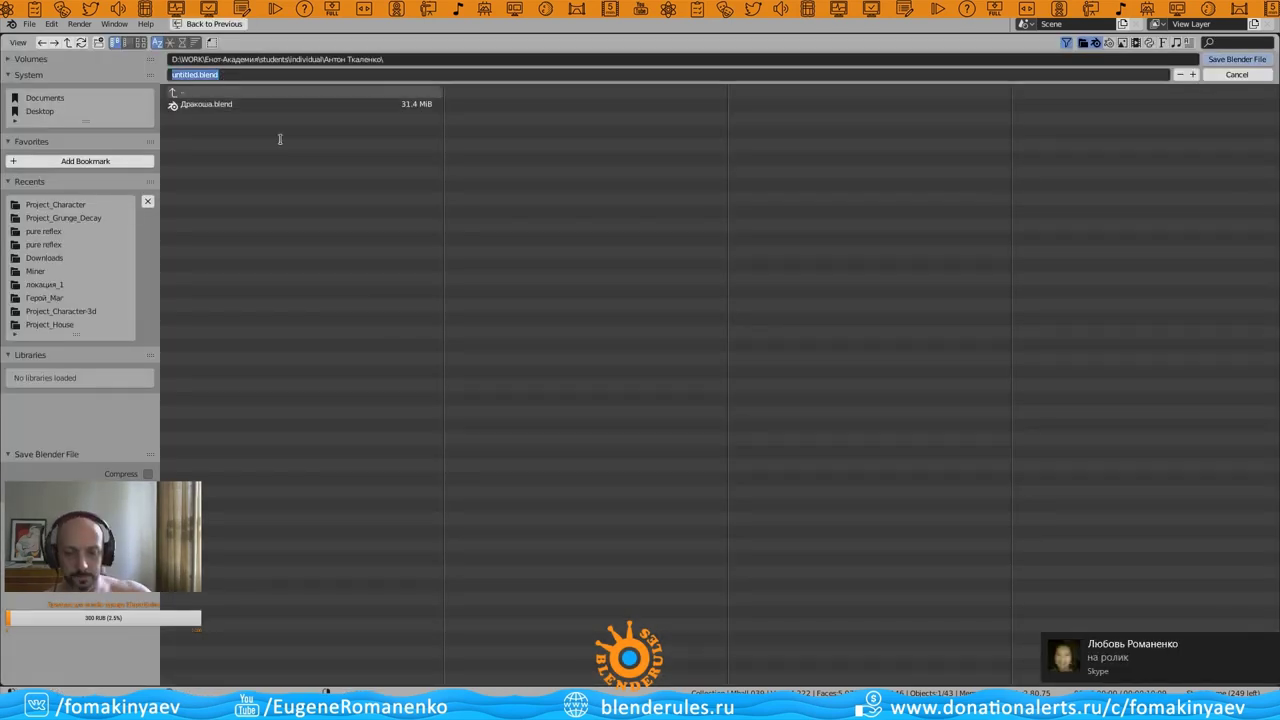
key("Return")
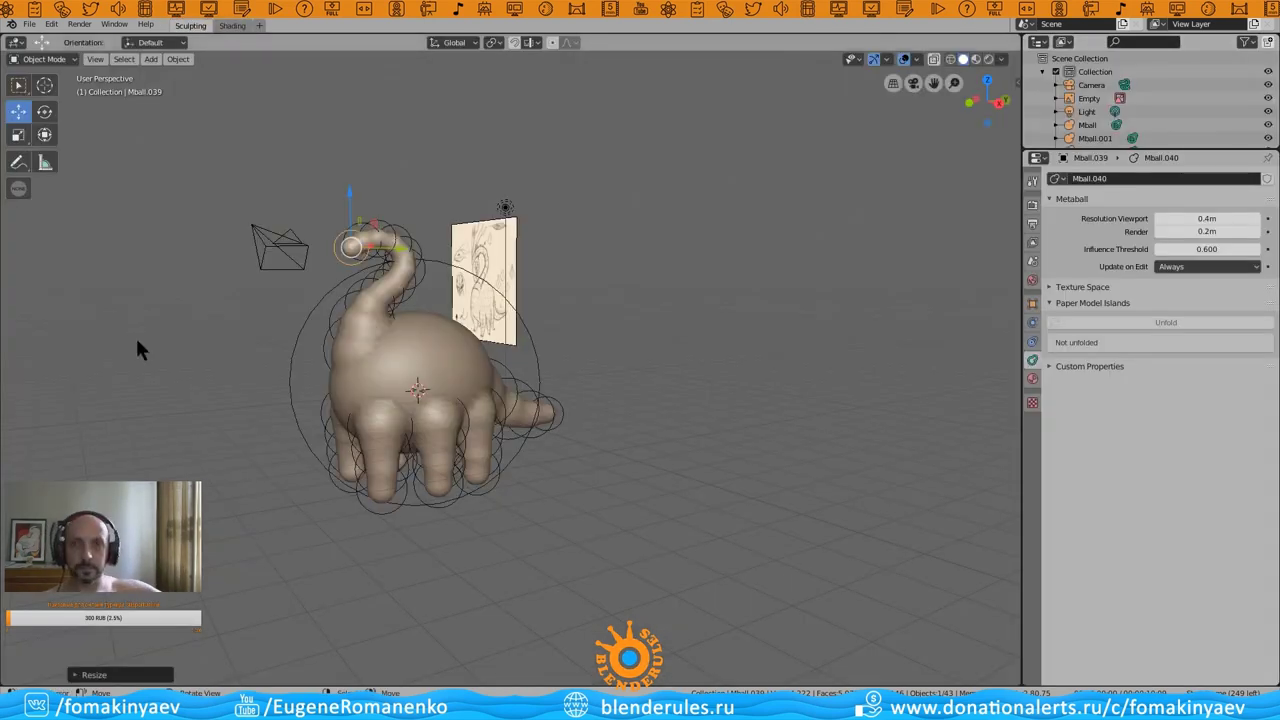
- Undo the last metaball placement, then duplicate a metaball on the dragon's rear
middle_click_drag(428, 350, 420, 230)
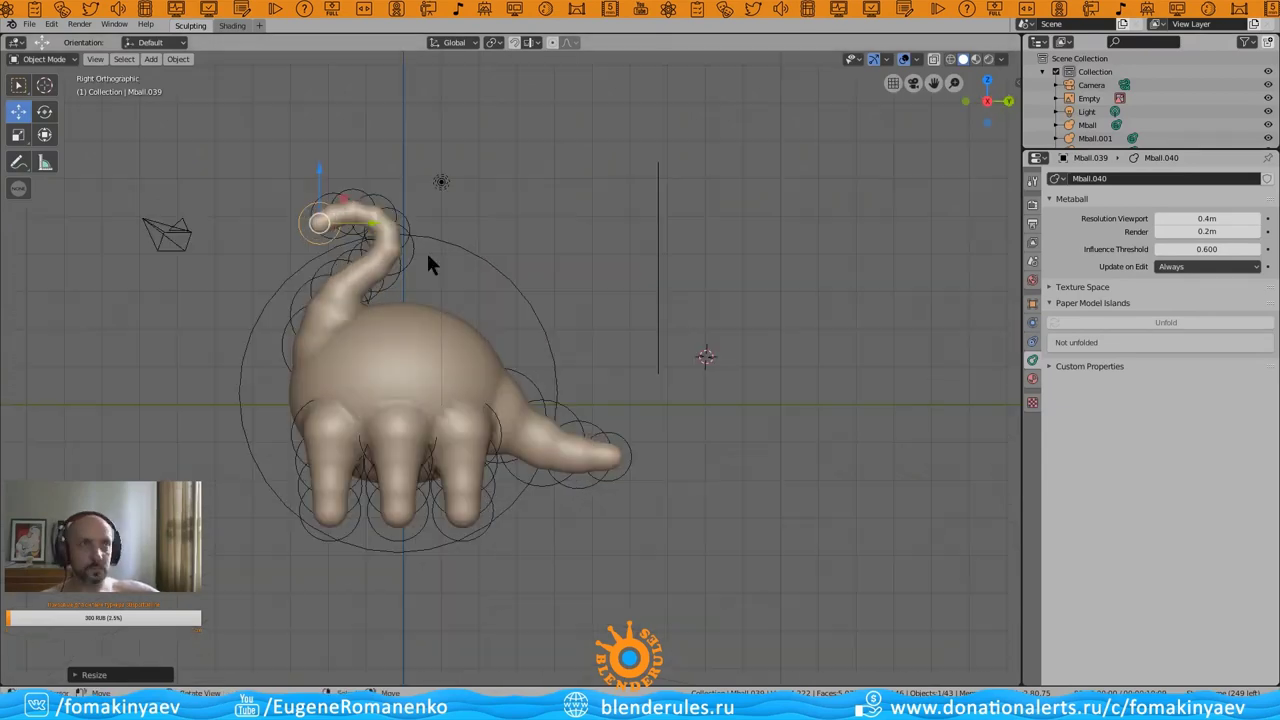
key("ctrl+z")
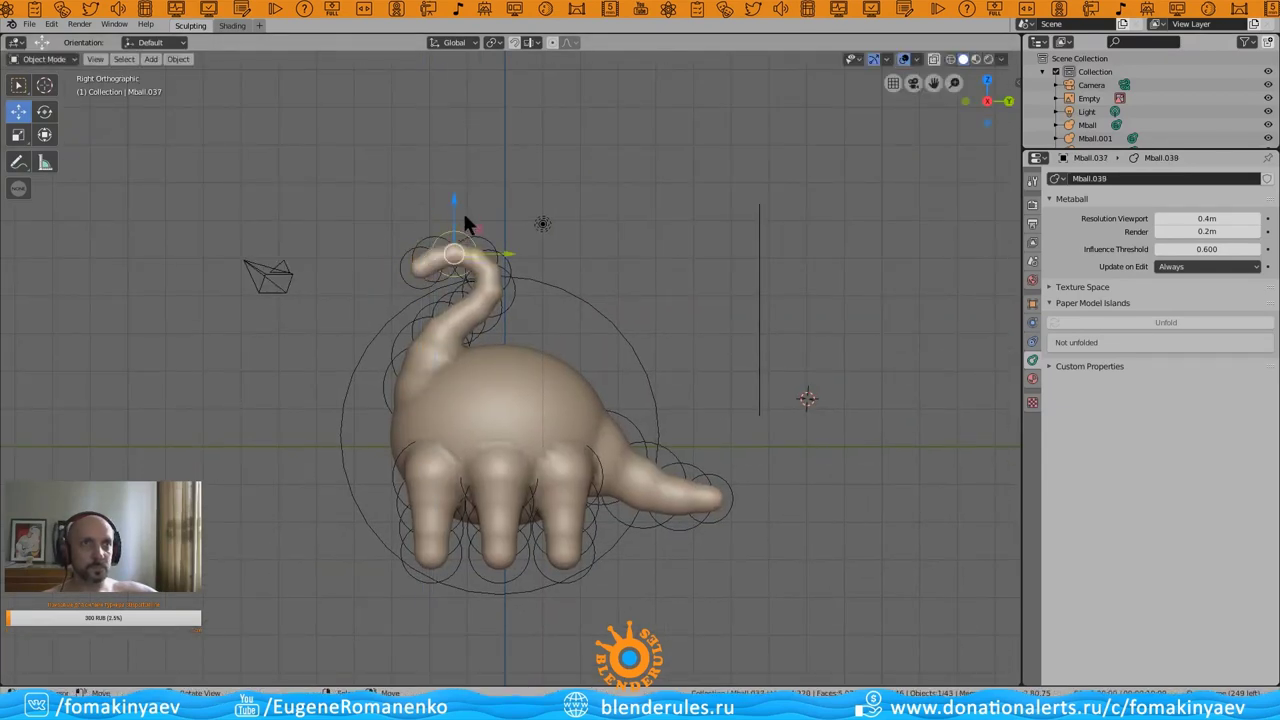
middle_click_drag(384, 457, 653, 432)
left_click(527, 441)
key("KP_1")
key("shift+d")
left_click(548, 443)
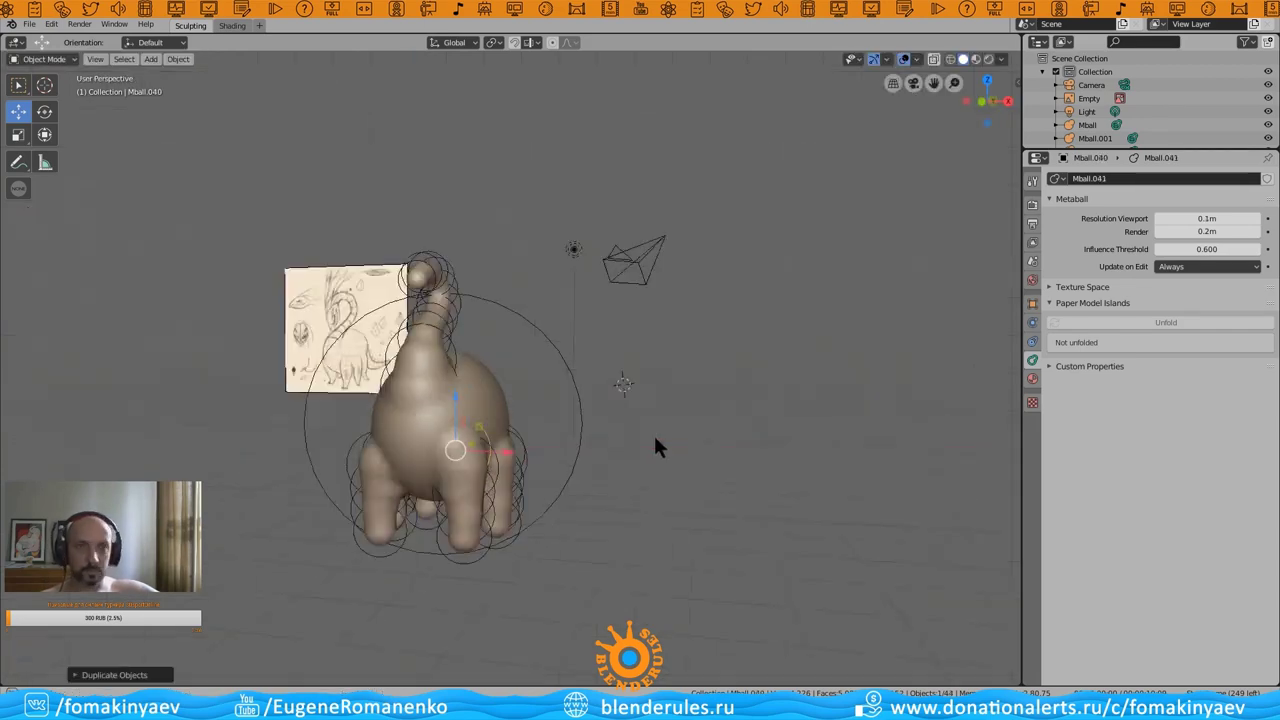
- Duplicate the new rear metaball again and nudge the copy slightly upward
key("KP_1")
key("shift+d")
left_click(547, 422)
mouse_move(549, 435)
middle_mouse_down()
mouse_move(660, 443)
mouse_move(686, 458)
middle_mouse_up()
left_click_drag(512, 410, 425, 445)
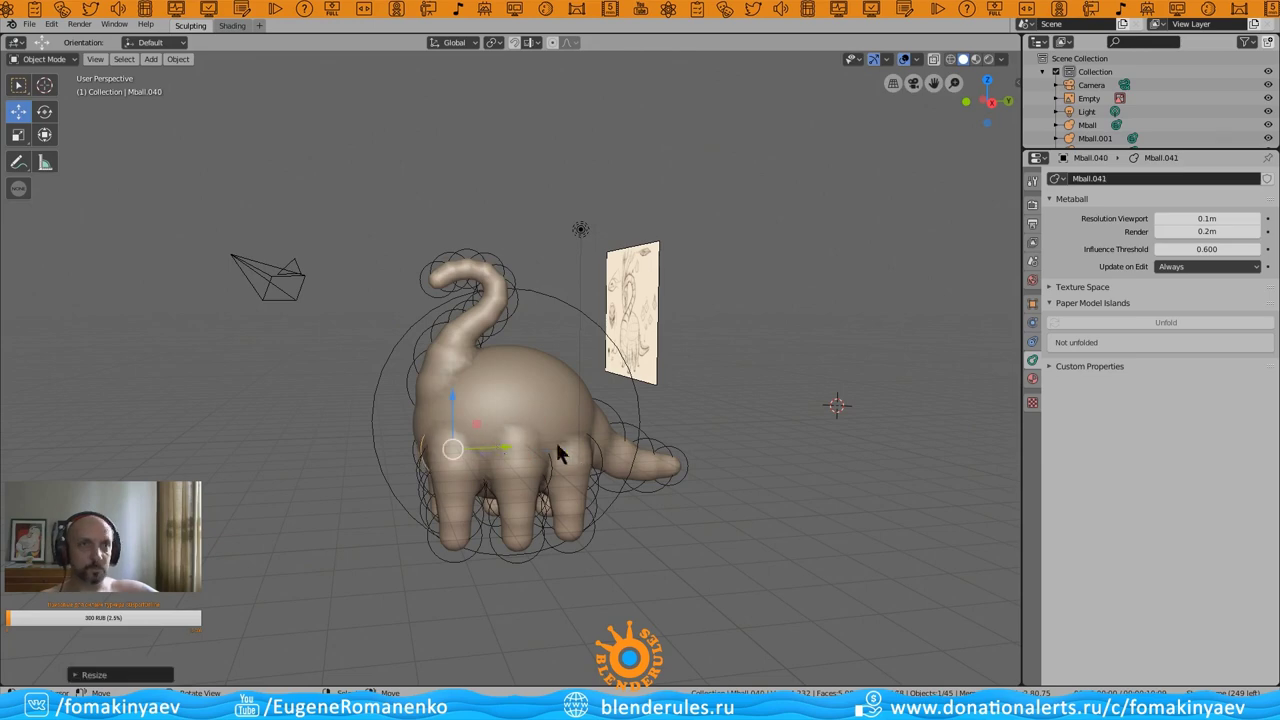
mouse_move(560, 454)
middle_mouse_down()
mouse_move(524, 450)
mouse_move(588, 431)
mouse_move(625, 435)
mouse_move(613, 460)
mouse_move(678, 446)
mouse_move(456, 446)
mouse_move(630, 455)
mouse_move(575, 475)
mouse_move(632, 455)
middle_mouse_up()
left_click(640, 435)
mouse_move(533, 473)
middle_mouse_down()
mouse_move(594, 449)
mouse_move(484, 495)
mouse_move(508, 477)
mouse_move(628, 483)
mouse_move(500, 480)
middle_mouse_up()
- Duplicate a body metaball and place the copy beside the left hind leg
left_click(530, 483)
left_click(586, 469)
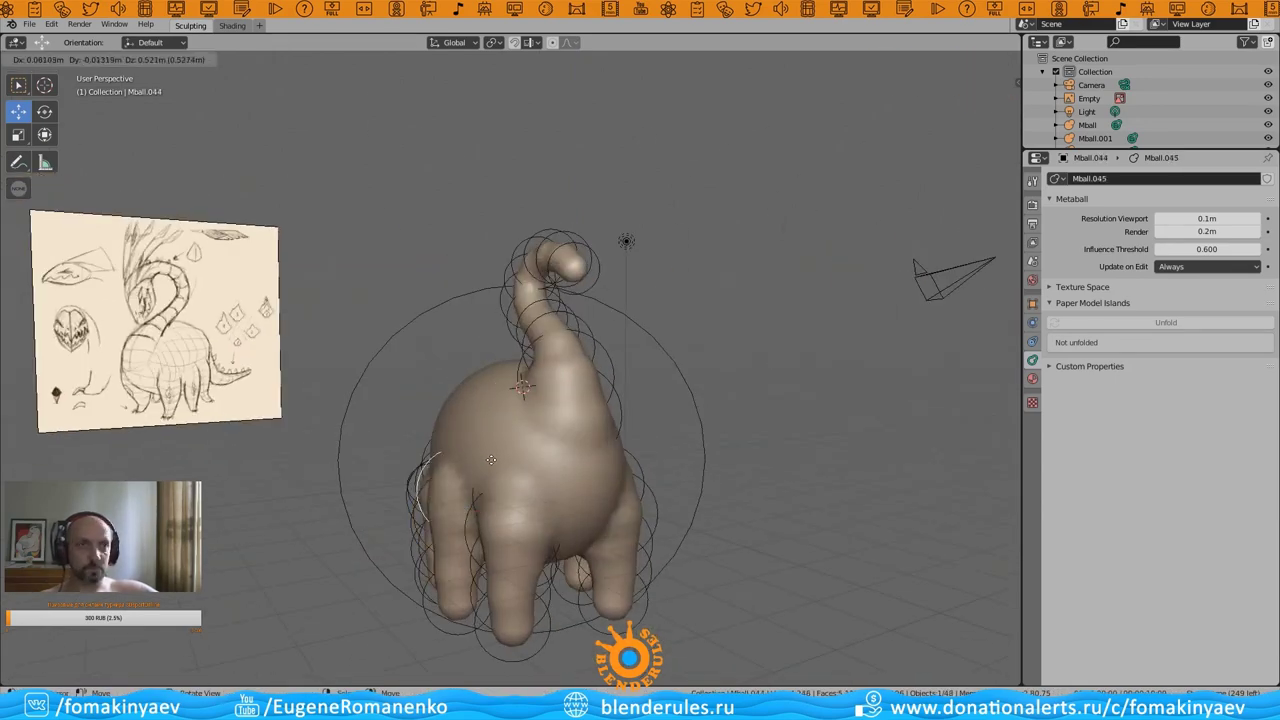
key("shift+d")
left_click(423, 476)
mouse_move(423, 476)
middle_mouse_down()
mouse_move(590, 478)
mouse_move(366, 486)
mouse_move(520, 517)
mouse_move(624, 489)
middle_mouse_up()
- Duplicate another body metaball onto the dragon's hip and resize it
left_click(563, 515)
left_click(563, 515)
key("shift+d")
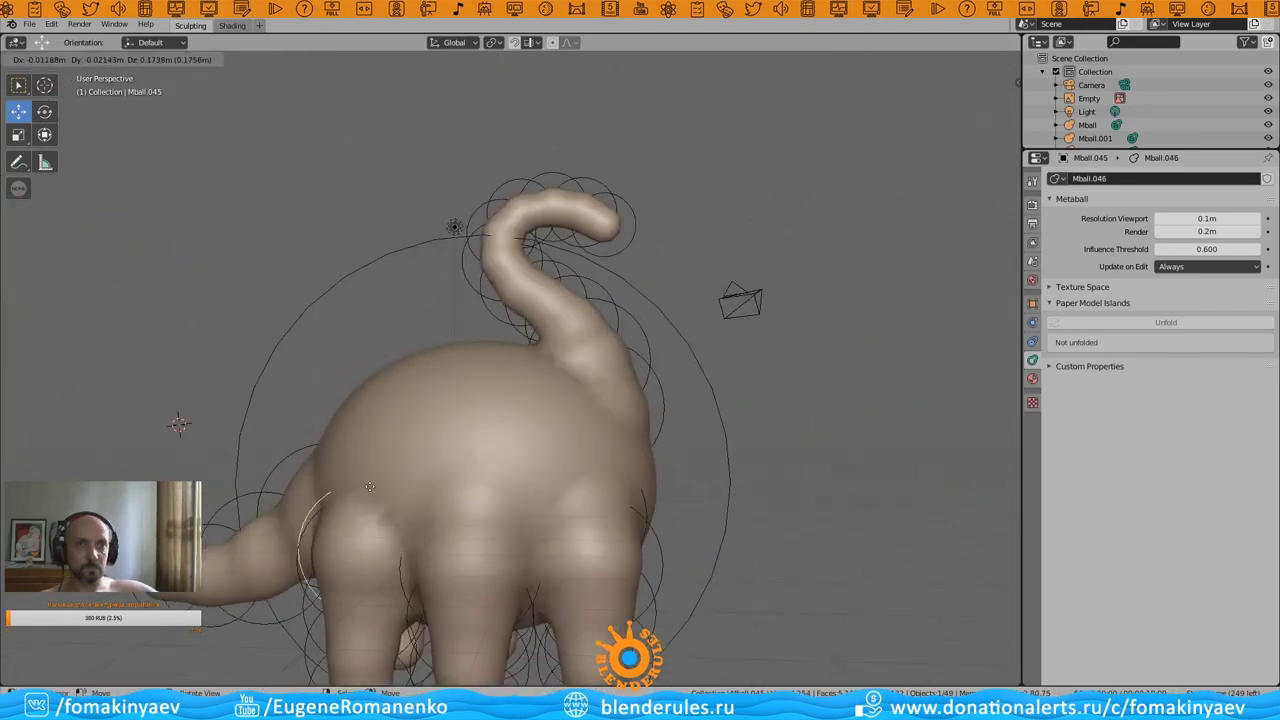
left_click(350, 510)
mouse_move(350, 510)
middle_mouse_down()
mouse_move(489, 506)
mouse_move(338, 485)
mouse_move(466, 464)
middle_mouse_up()
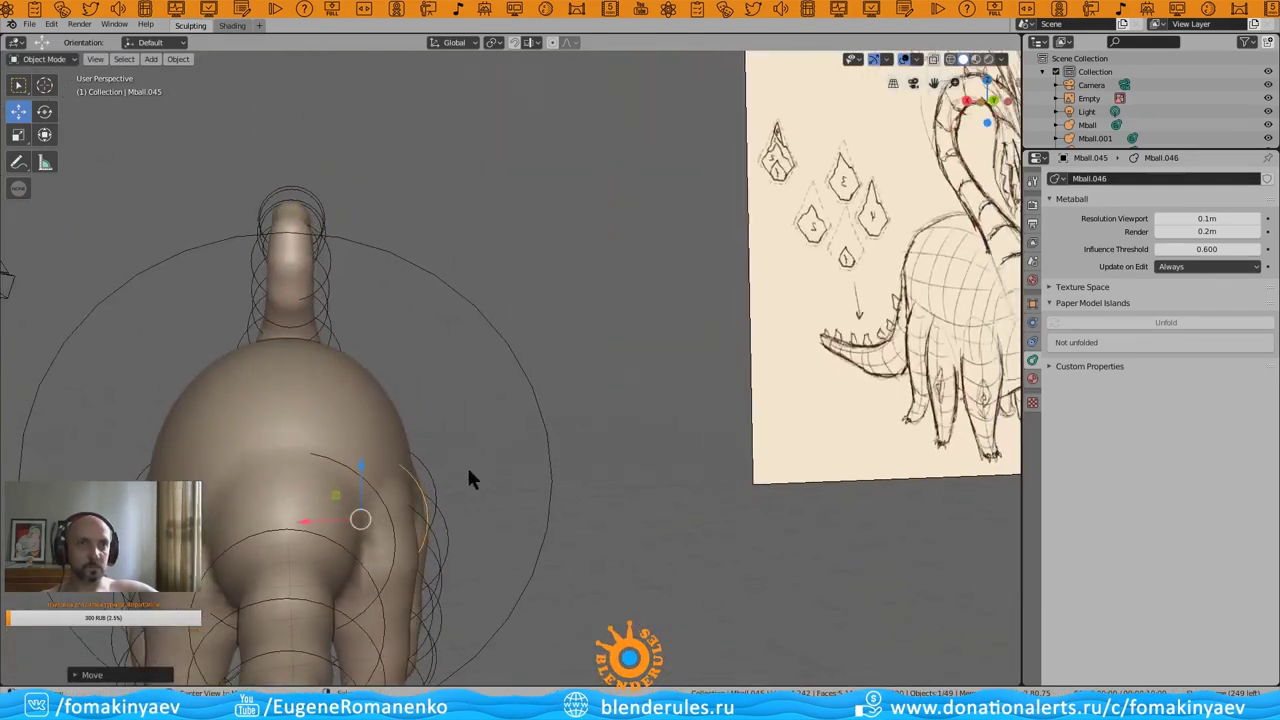
left_click(312, 516)
middle_click_drag(312, 516, 504, 383)
scroll(533, 483, "down", 3)
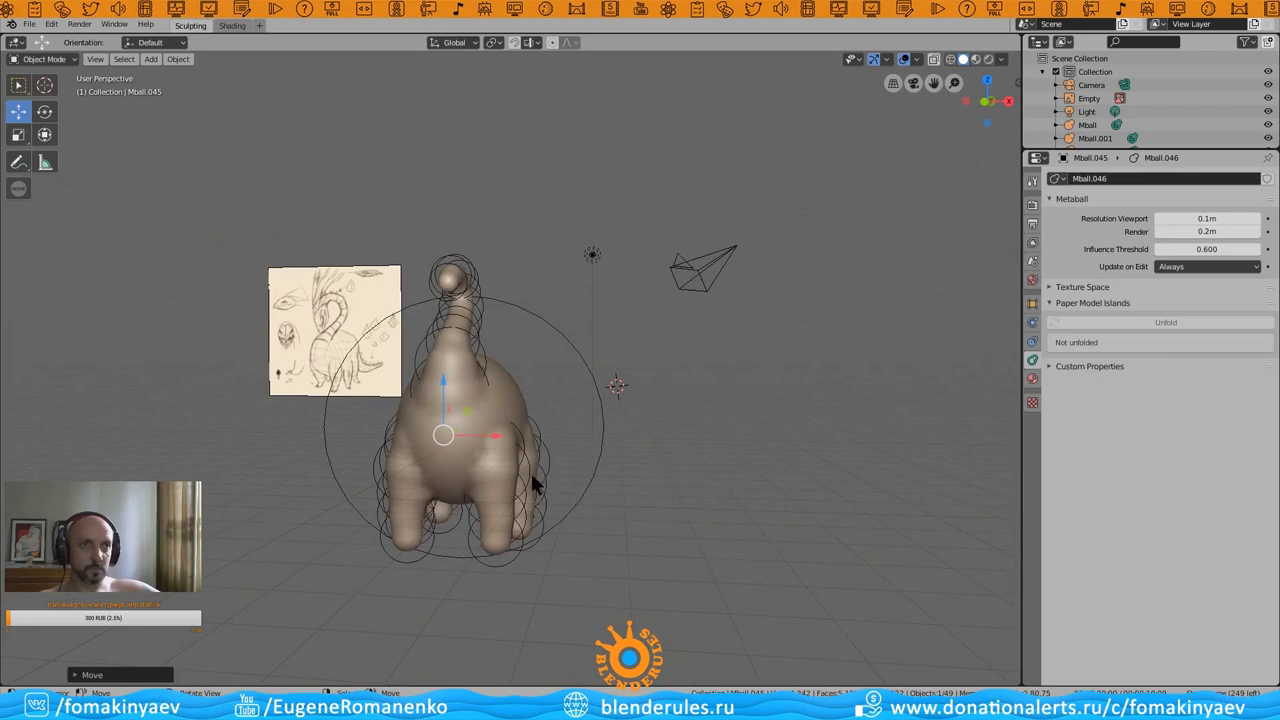
left_click(640, 479)
mouse_move(640, 479)
middle_mouse_down()
mouse_move(555, 480)
mouse_move(660, 455)
mouse_move(512, 440)
mouse_move(671, 457)
mouse_move(510, 451)
mouse_move(505, 400)
middle_mouse_up()
- Select the curl-tip and main body metaballs and inspect the creature from the side
left_click(500, 285)
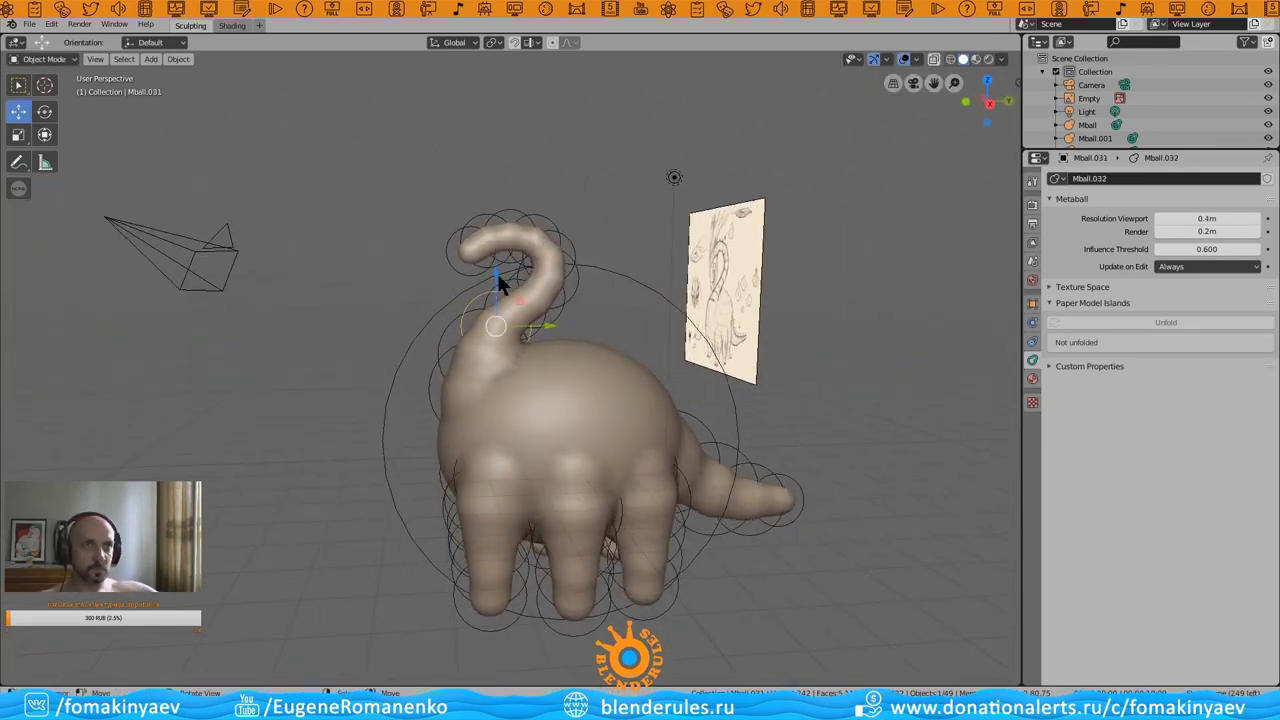
key("KP_3")
left_click(537, 325)
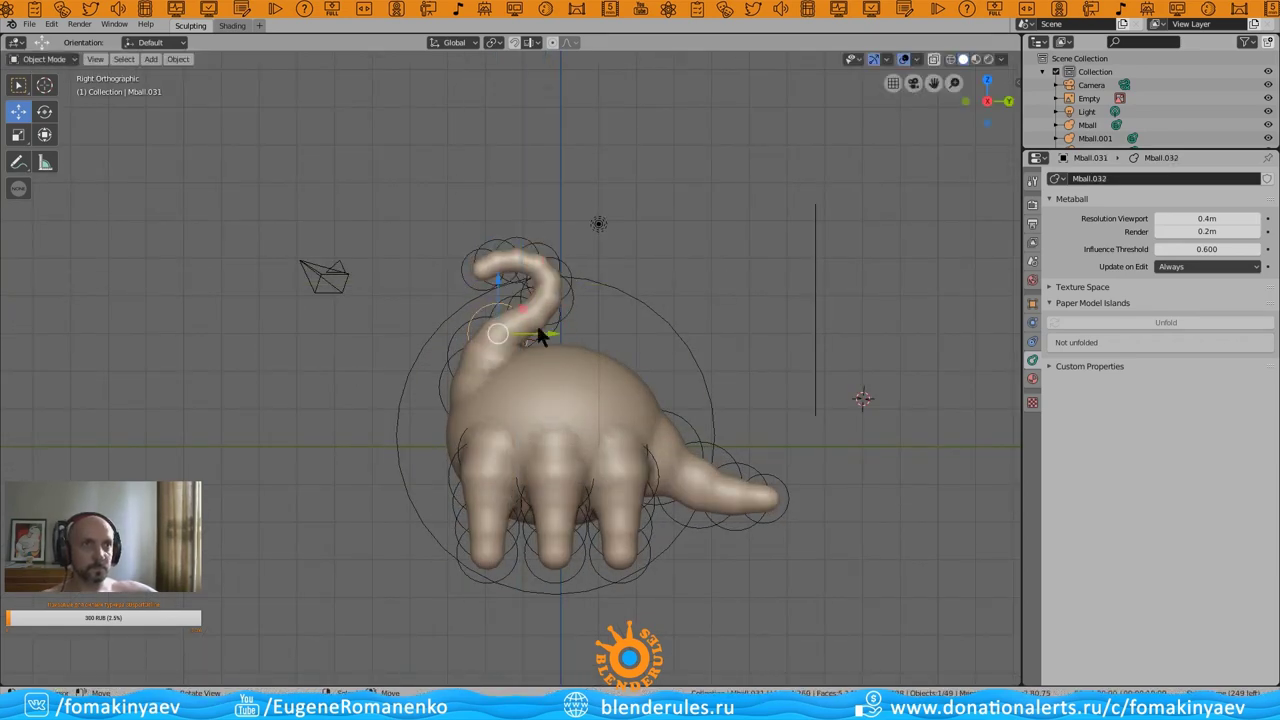
mouse_move(503, 405)
middle_mouse_down()
mouse_move(600, 337)
mouse_move(443, 386)
mouse_move(595, 368)
middle_mouse_up()
middle_click_drag(764, 227, 740, 320)
- Box-select all the metaballs and convert them to a mesh via Object > Convert to
left_click_drag(790, 174, 206, 590)
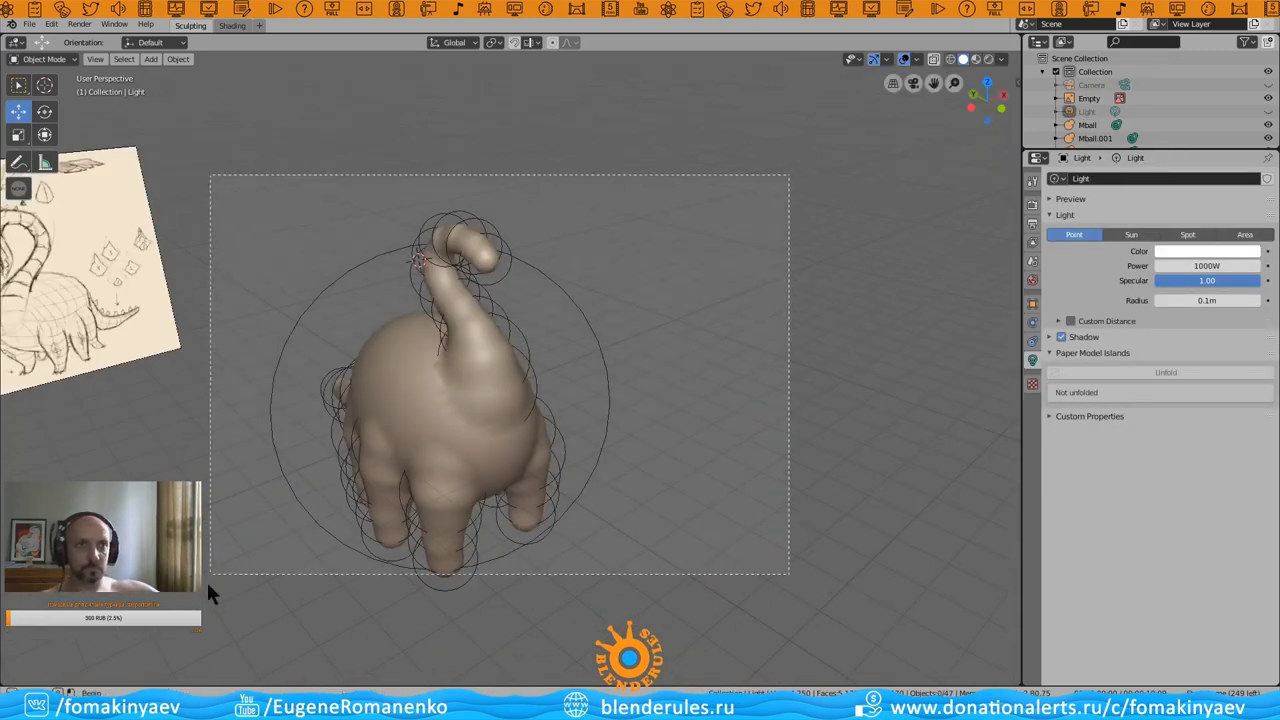
left_click(178, 59)
left_click(350, 424)
left_click(178, 59)
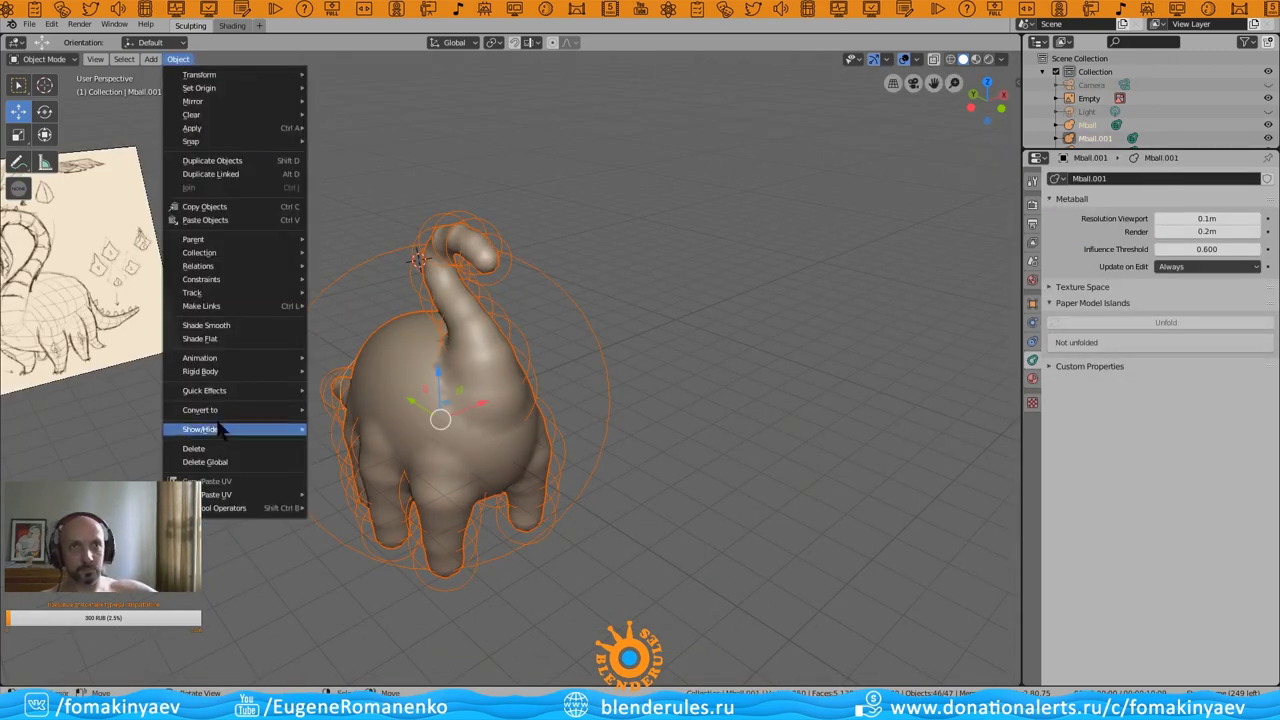
left_click(370, 424)
- Check the new mesh's vertices in Edit Mode, then save the file
key("Tab")
mouse_move(418, 387)
middle_mouse_down()
mouse_move(514, 367)
mouse_move(669, 367)
middle_mouse_up()
key("Tab")
key("grave")
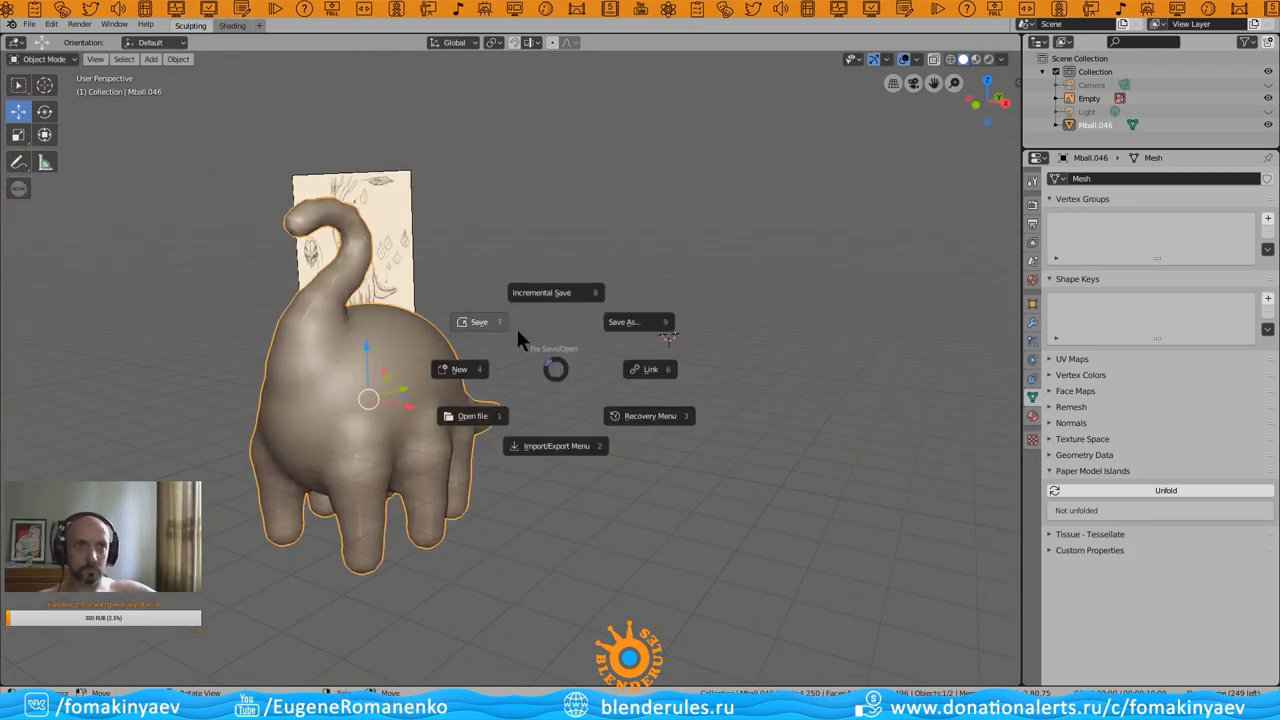
left_click(516, 326)
- Switch briefly into Sculpt Mode and back to Object Mode, checking the front view
left_click(47, 106)
middle_click_drag(566, 443, 480, 400)
left_click(47, 59)
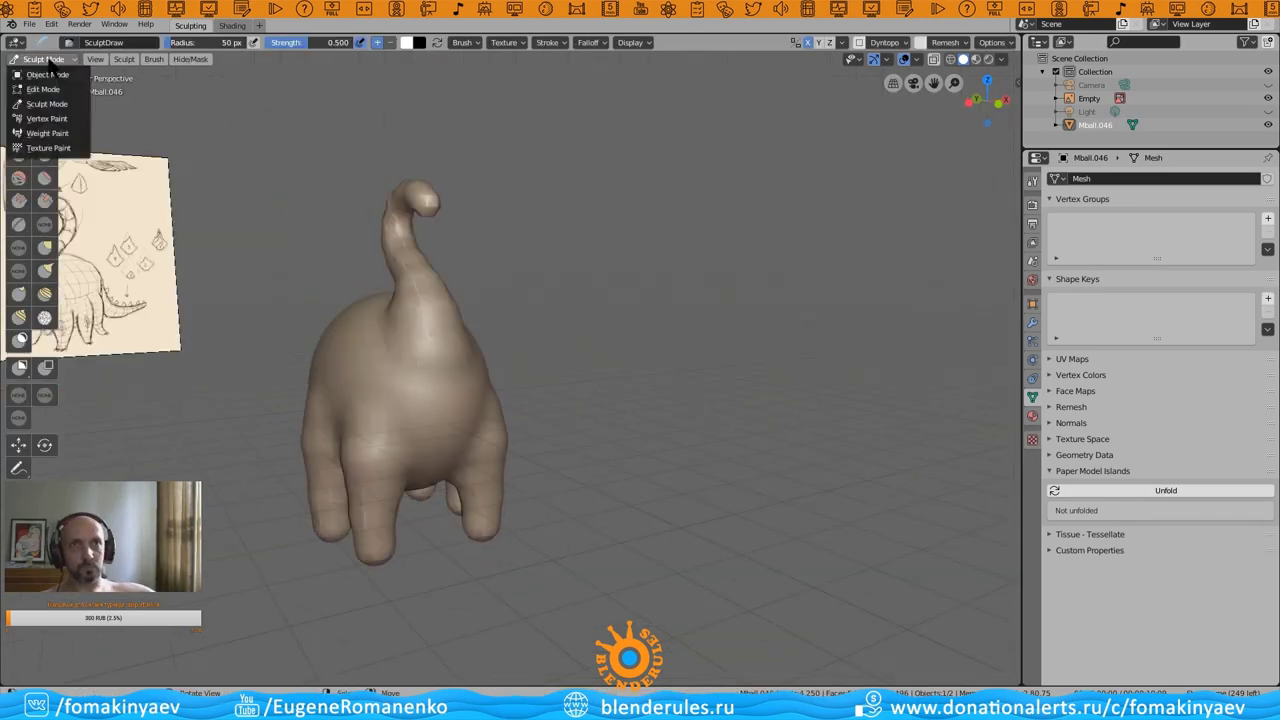
left_click(47, 74)
middle_click_drag(380, 320, 468, 314)
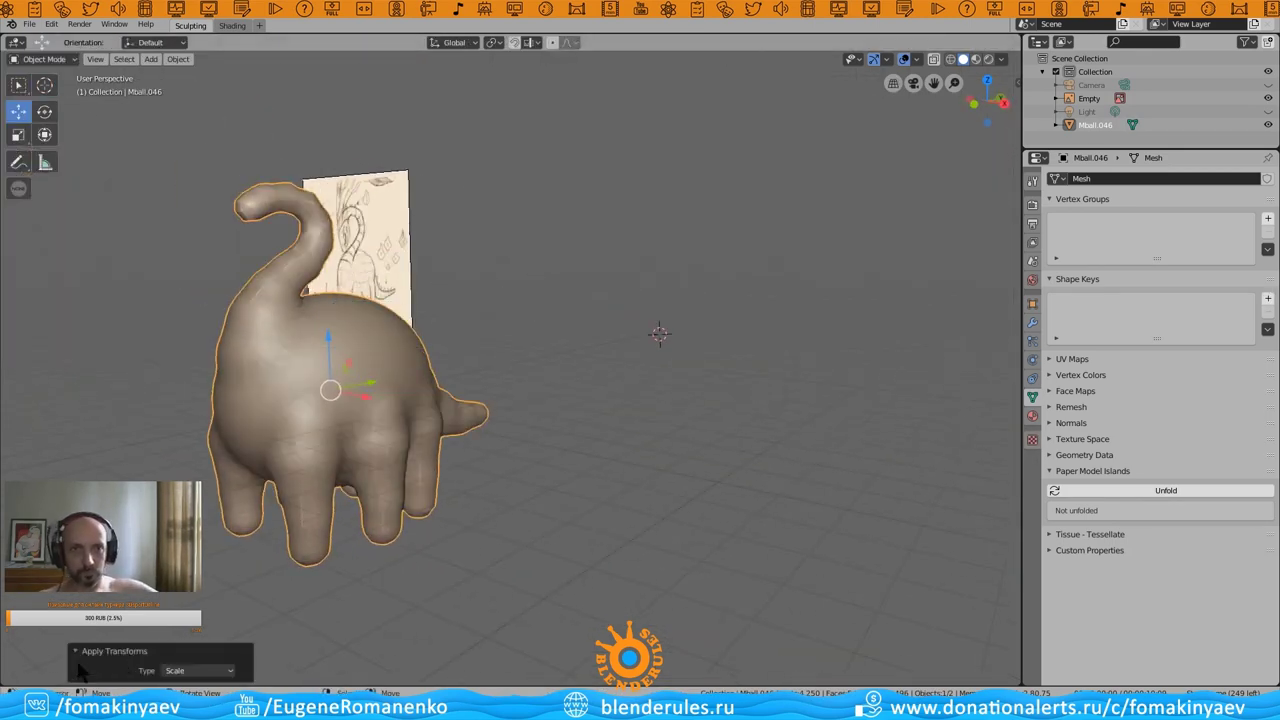
key("KP_1")
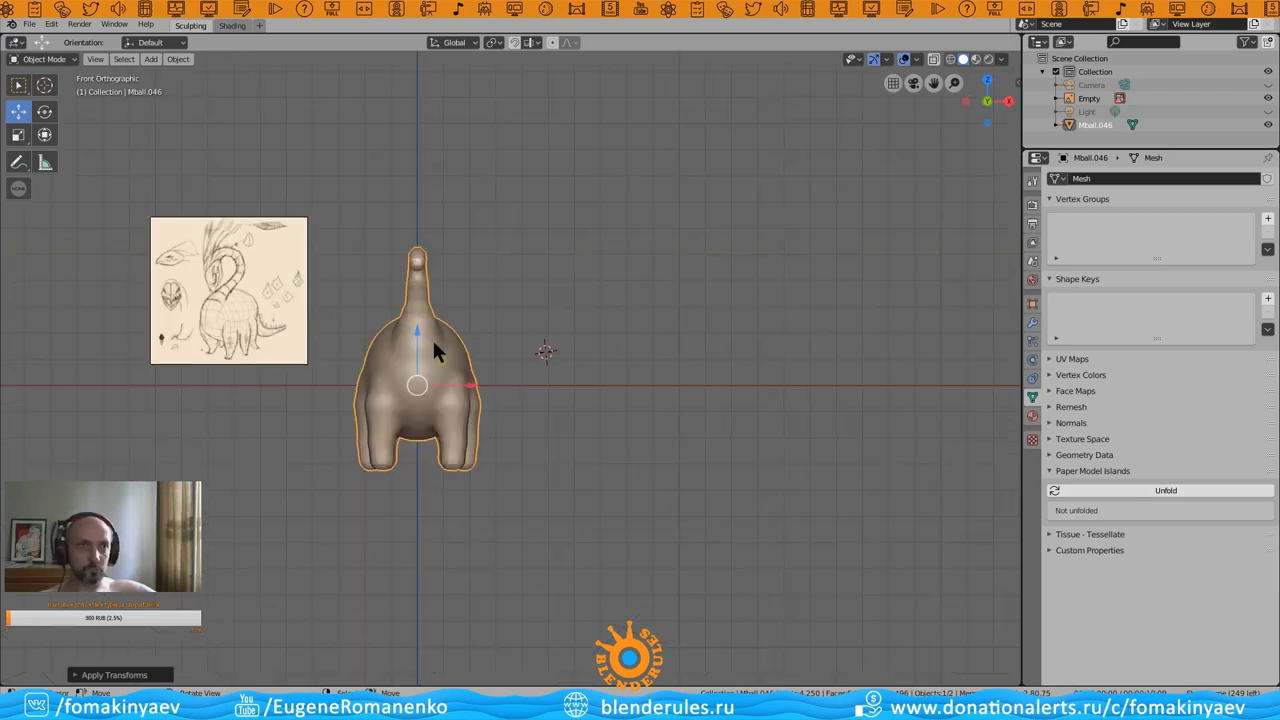
mouse_move(454, 240)
middle_mouse_down()
mouse_move(479, 331)
mouse_move(556, 328)
middle_mouse_up()
- Apply the mesh's scale with Ctrl+A and switch it into Sculpt Mode
key("ctrl+a")
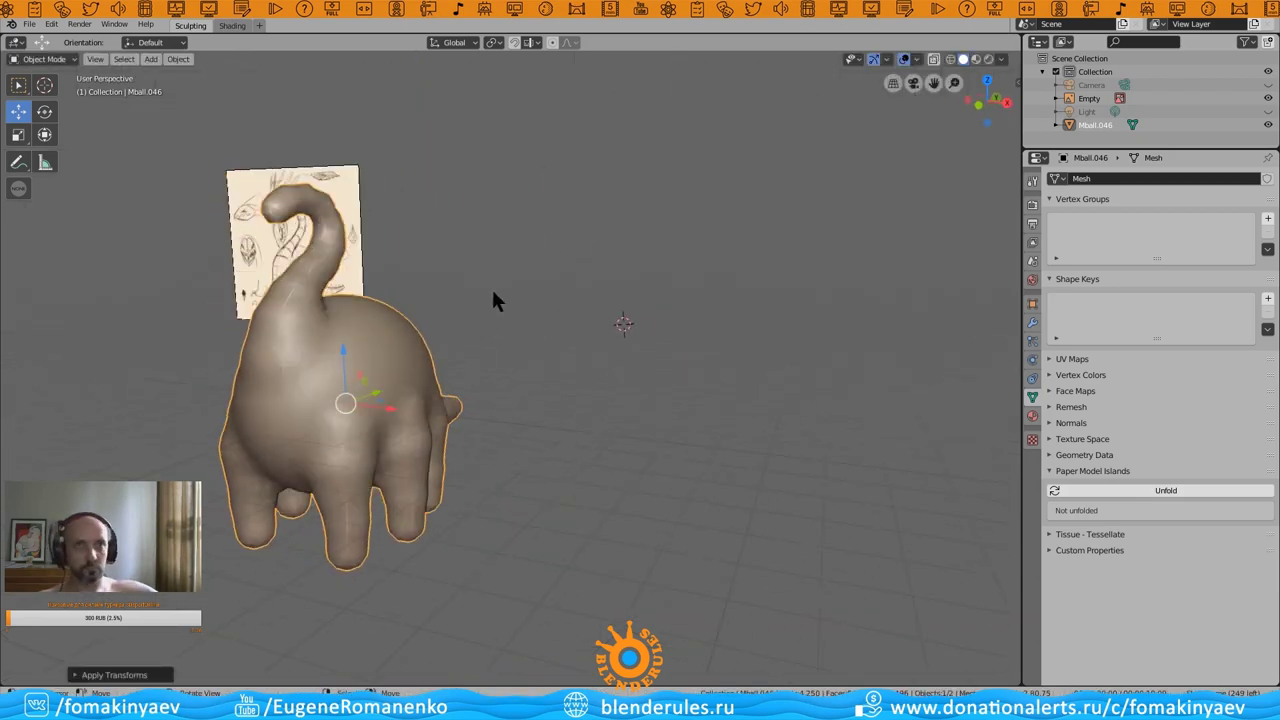
left_click(47, 103)
middle_click_drag(450, 330, 600, 320)
- Set the Remesh voxel size to 0.1 m in the sculpt tool settings and remesh the dragon
left_click(1033, 182)
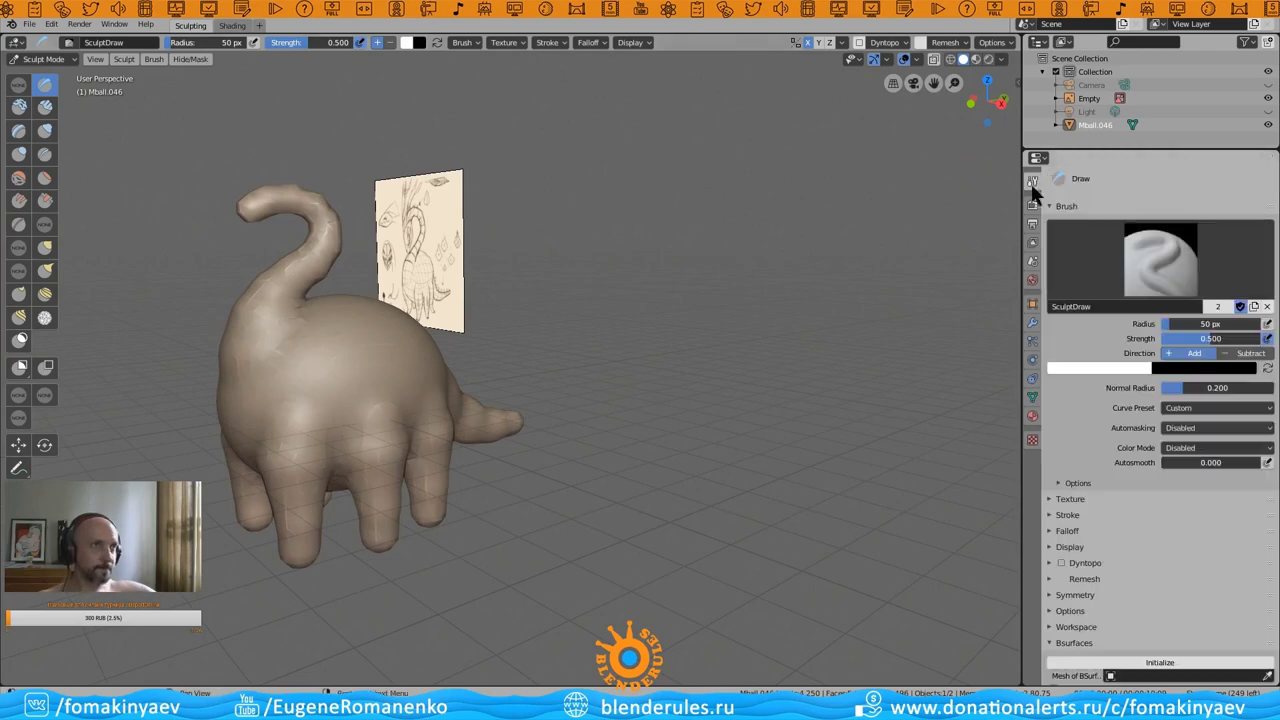
scroll(1200, 510, "down", 3)
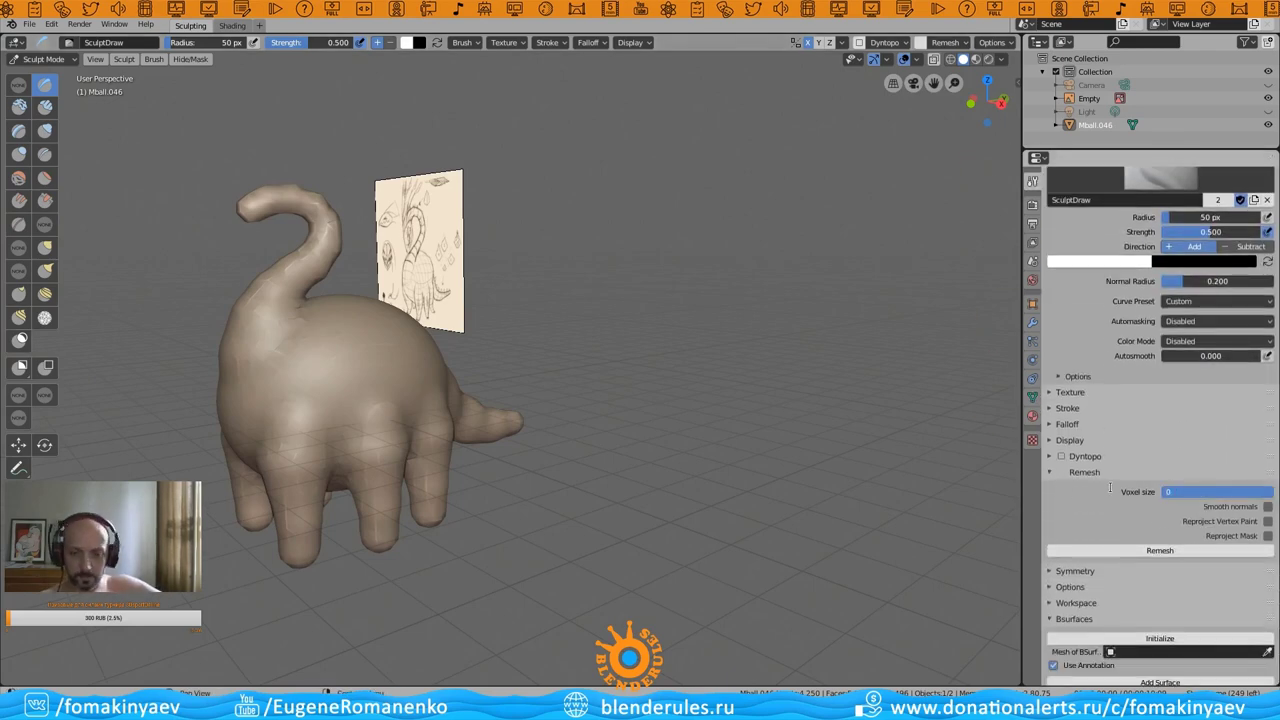
mouse_move(687, 463)
middle_mouse_down()
mouse_move(671, 486)
mouse_move(1121, 556)
middle_mouse_up()
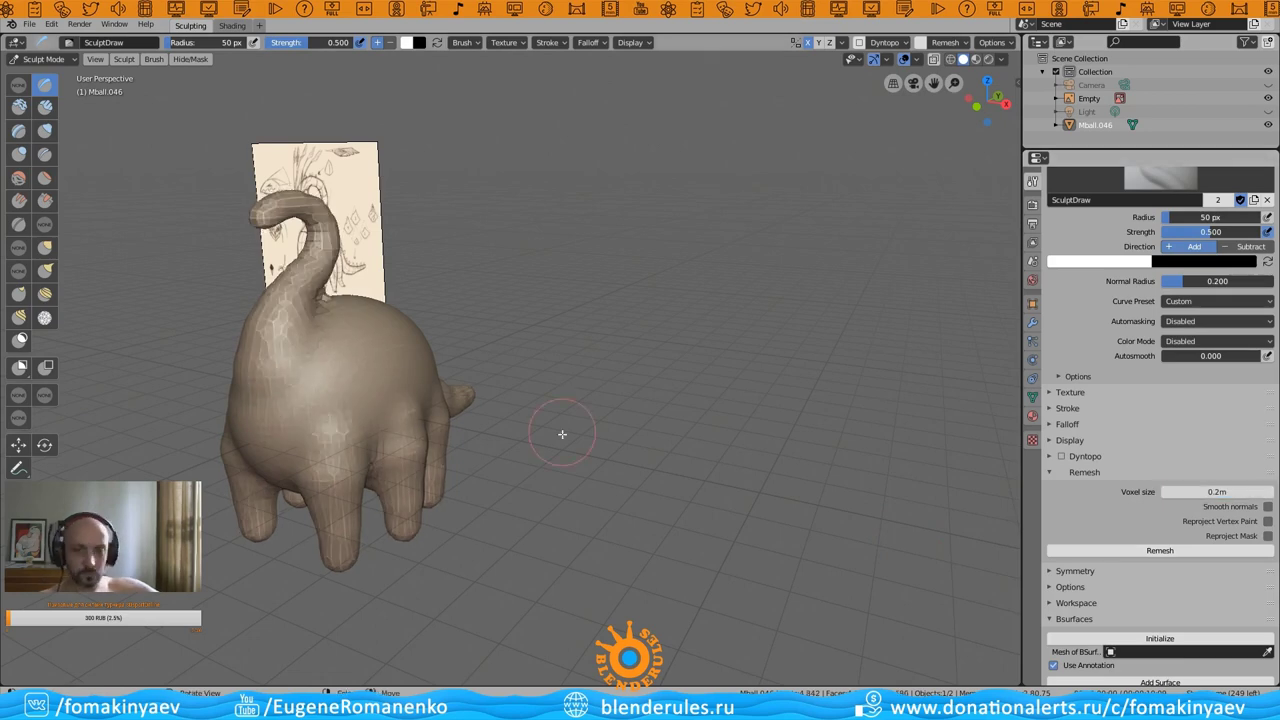
mouse_move(562, 434)
middle_mouse_down()
mouse_move(514, 429)
mouse_move(757, 334)
mouse_move(534, 437)
mouse_move(477, 431)
mouse_move(794, 457)
mouse_move(600, 466)
mouse_move(622, 441)
mouse_move(900, 470)
middle_mouse_up()
left_click(1192, 492)
mouse_move(680, 440)
middle_mouse_down()
mouse_move(486, 409)
mouse_move(460, 434)
mouse_move(479, 393)
middle_mouse_up()
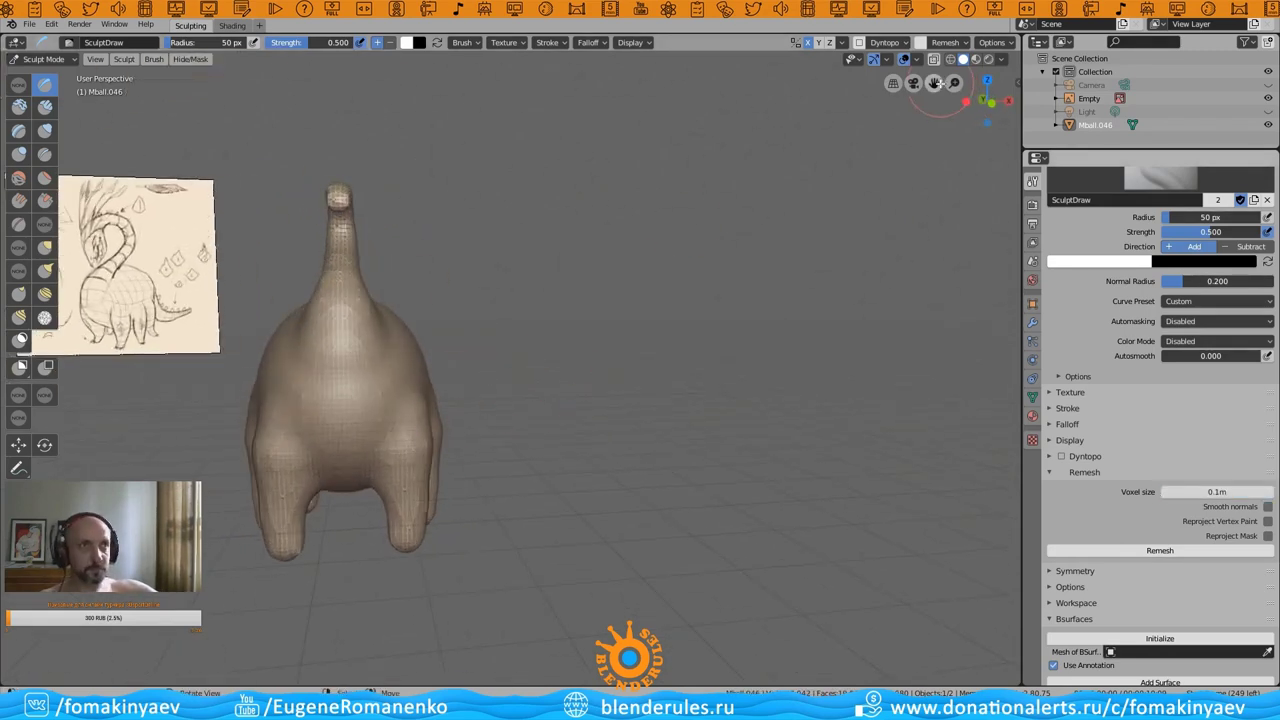
mouse_move(945, 100)
middle_mouse_down()
mouse_move(634, 386)
mouse_move(457, 374)
mouse_move(656, 340)
middle_mouse_up()
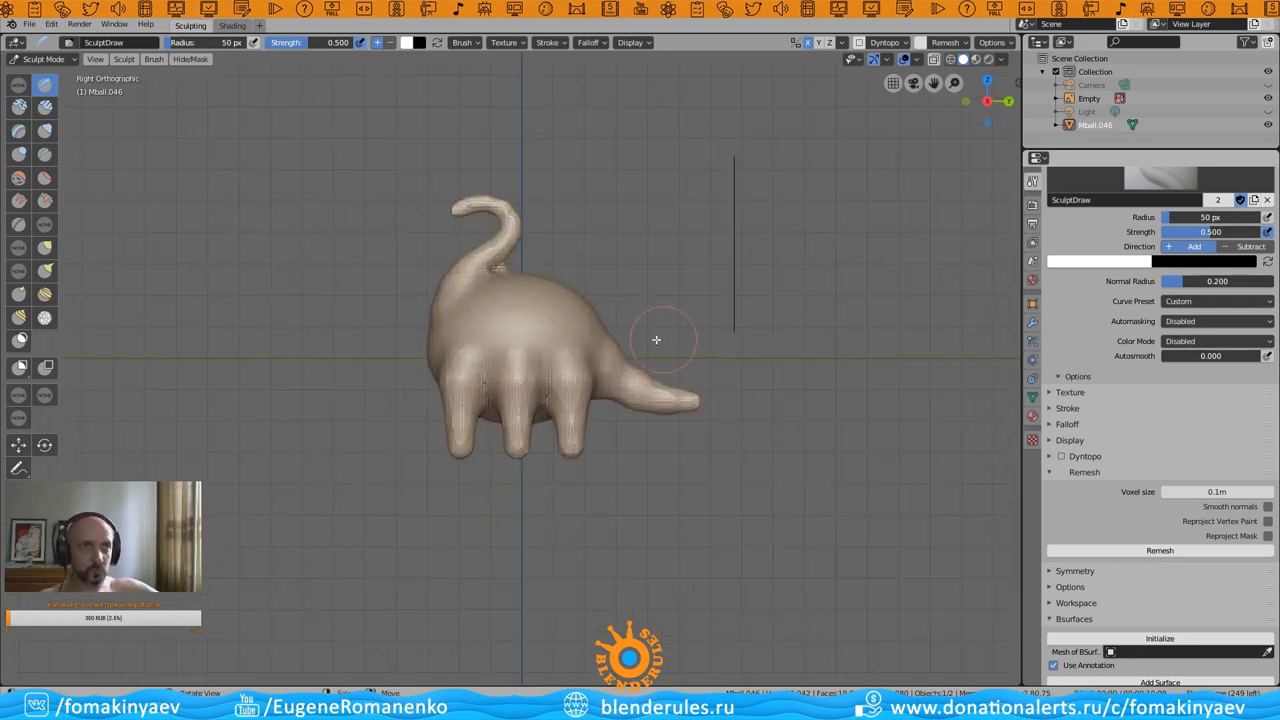
scroll(656, 340, "up", 3)
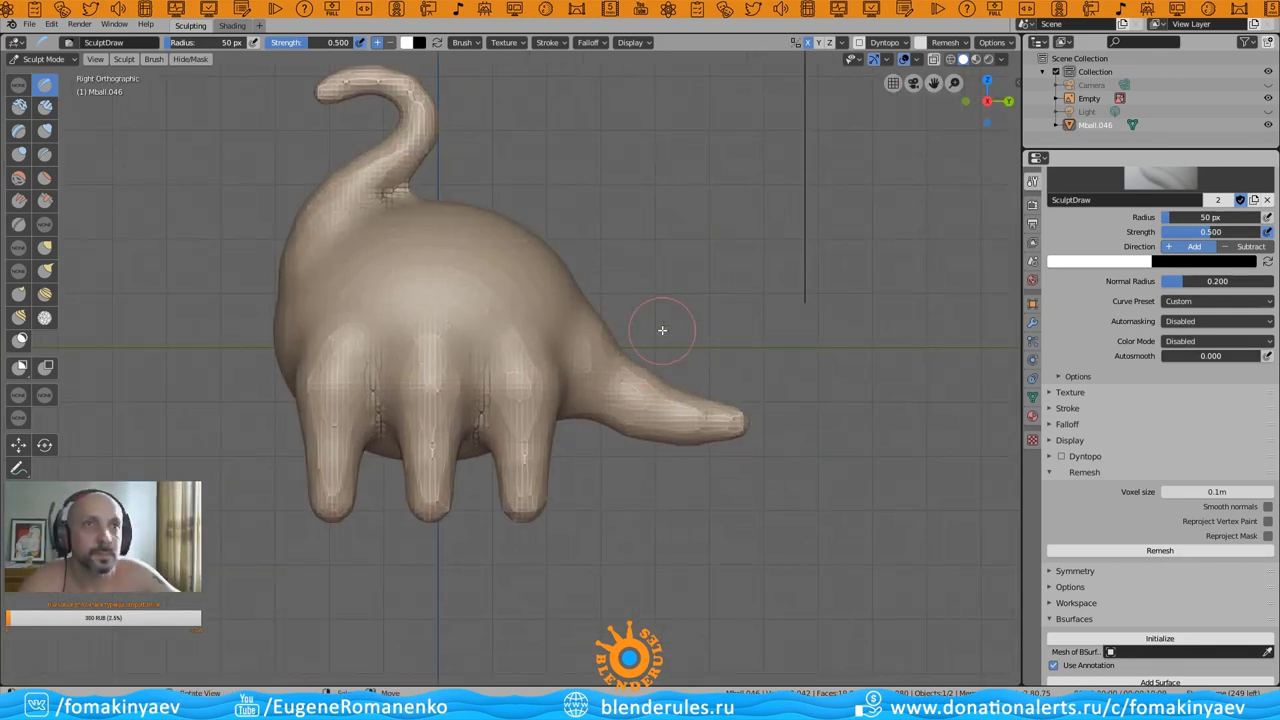
scroll(603, 315, "down", 1)
mouse_move(543, 329)
middle_mouse_down()
mouse_move(466, 360)
mouse_move(480, 334)
mouse_move(548, 401)
mouse_move(366, 394)
mouse_move(200, 223)
middle_mouse_up()
- Stretch the dinosaur's tail outward with the Grab and Snake Hook brushes
key("g")
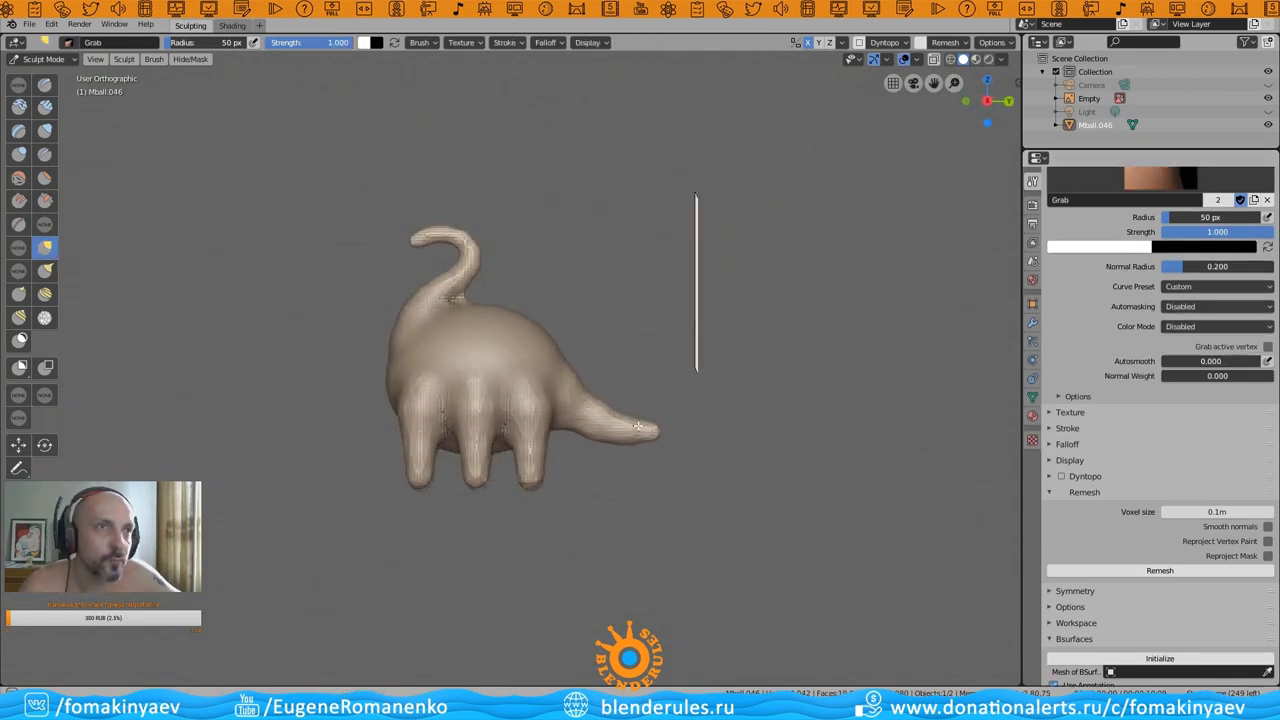
middle_click_drag(717, 478, 570, 375)
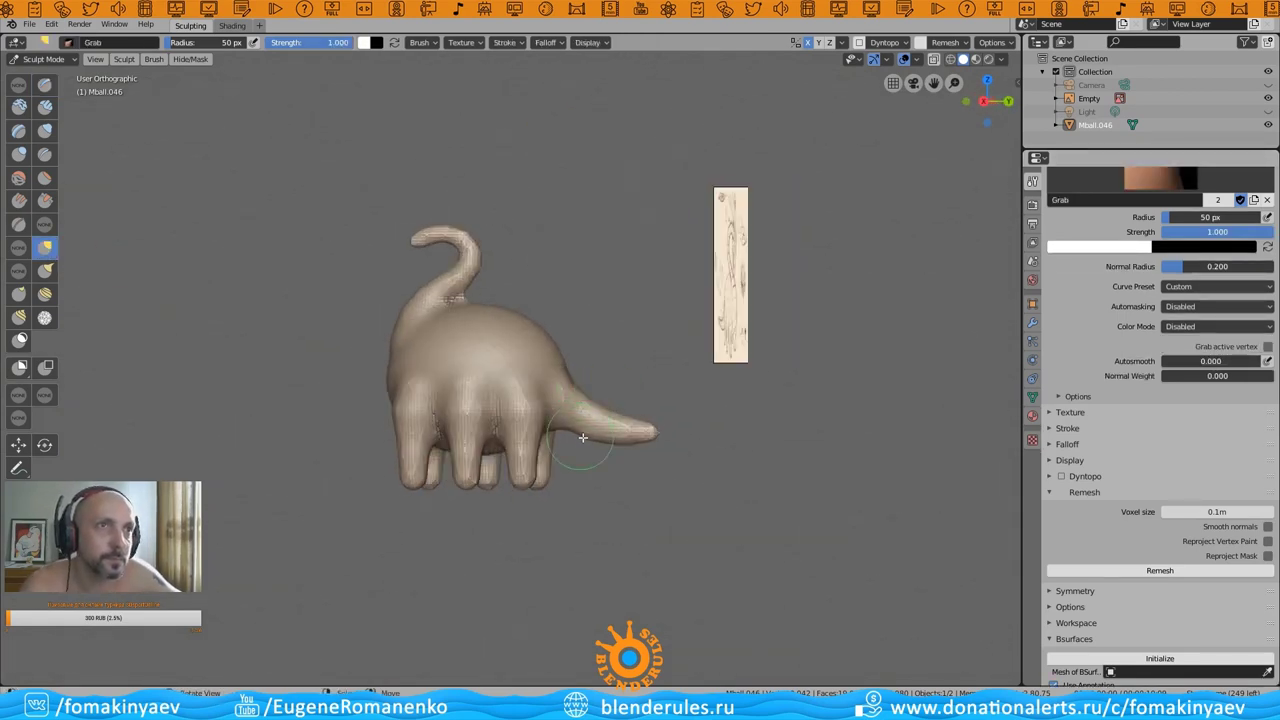
key("k")
mouse_move(622, 445)
middle_mouse_down()
mouse_move(703, 449)
mouse_move(677, 429)
mouse_move(689, 459)
mouse_move(600, 445)
mouse_move(618, 467)
middle_mouse_up()
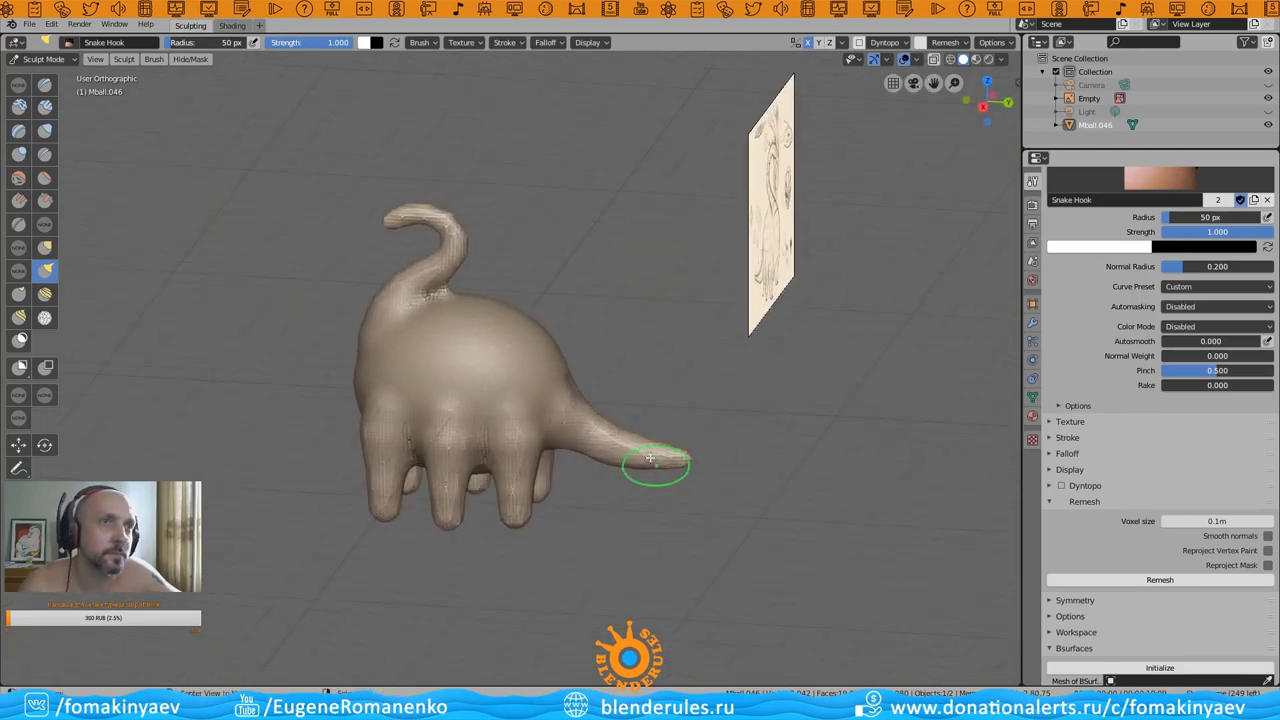
mouse_move(675, 437)
middle_mouse_down()
mouse_move(656, 452)
mouse_move(594, 416)
middle_mouse_up()
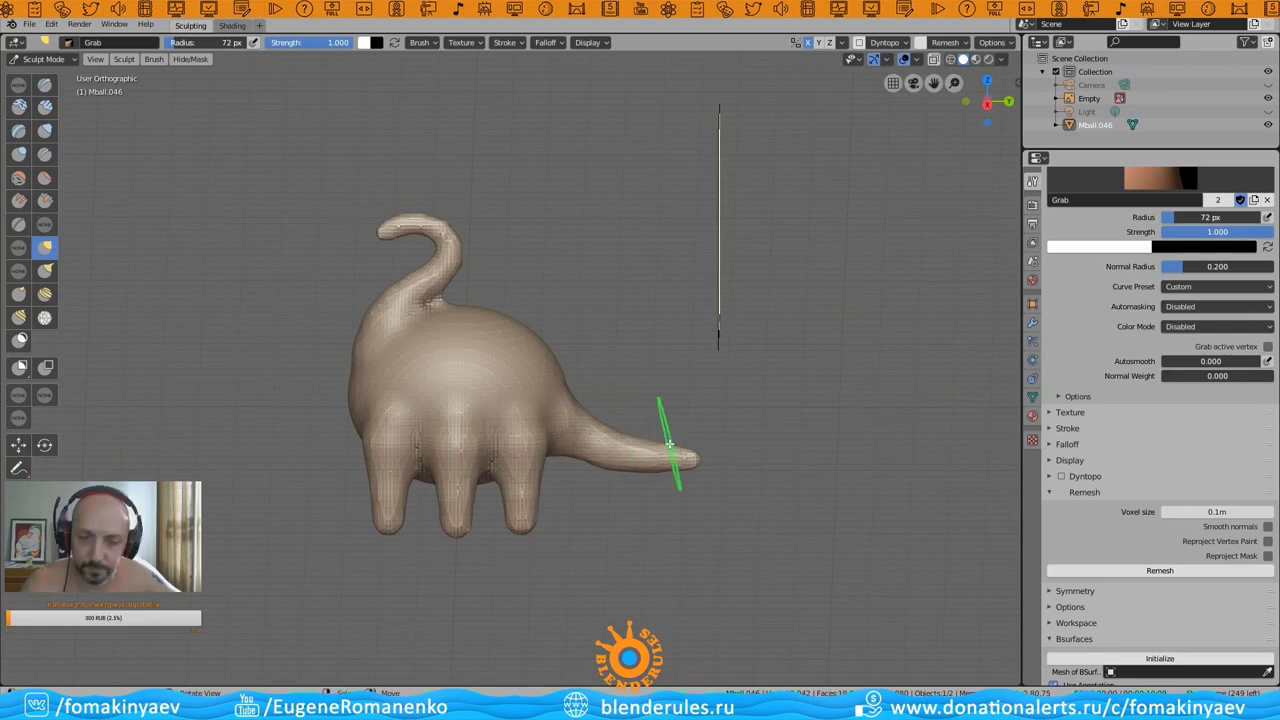
mouse_move(689, 444)
middle_mouse_down()
mouse_move(669, 471)
mouse_move(448, 579)
mouse_move(473, 617)
mouse_move(590, 620)
mouse_move(485, 633)
middle_mouse_up()
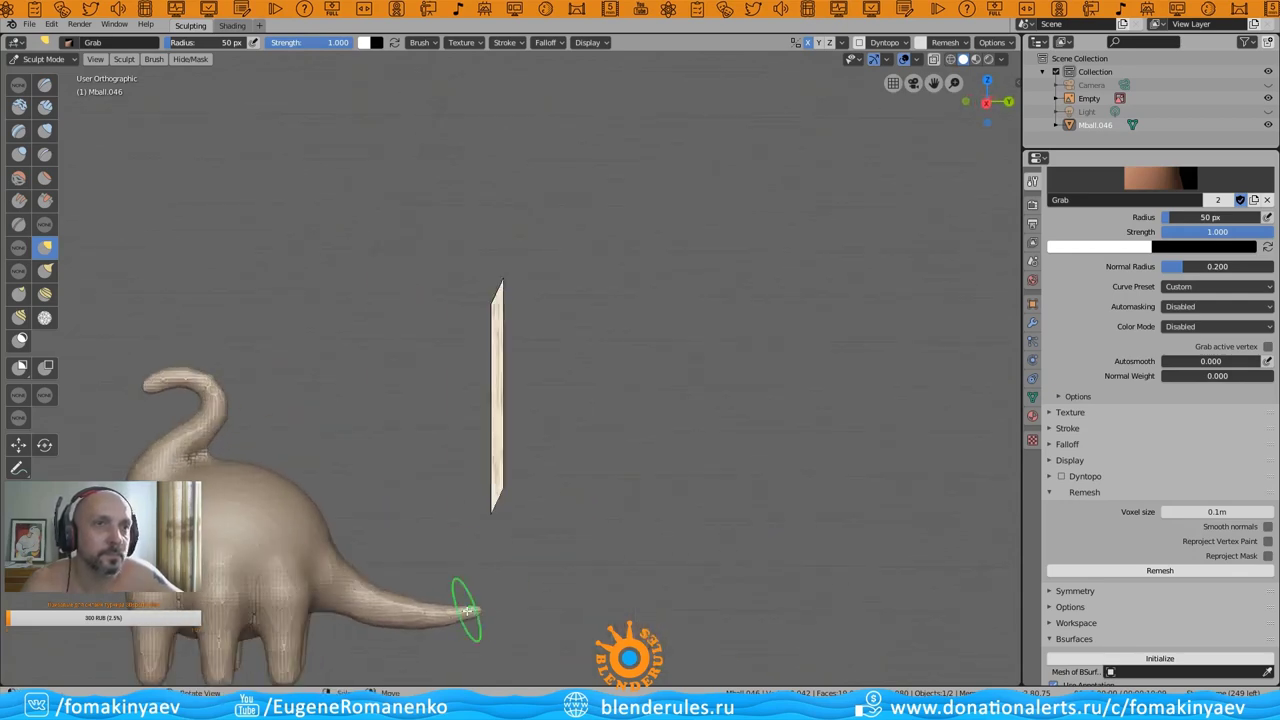
mouse_move(377, 532)
middle_mouse_down()
mouse_move(358, 577)
mouse_move(489, 554)
mouse_move(509, 517)
mouse_move(486, 560)
mouse_move(516, 554)
mouse_move(413, 437)
mouse_move(177, 223)
mouse_move(360, 330)
middle_mouse_up()
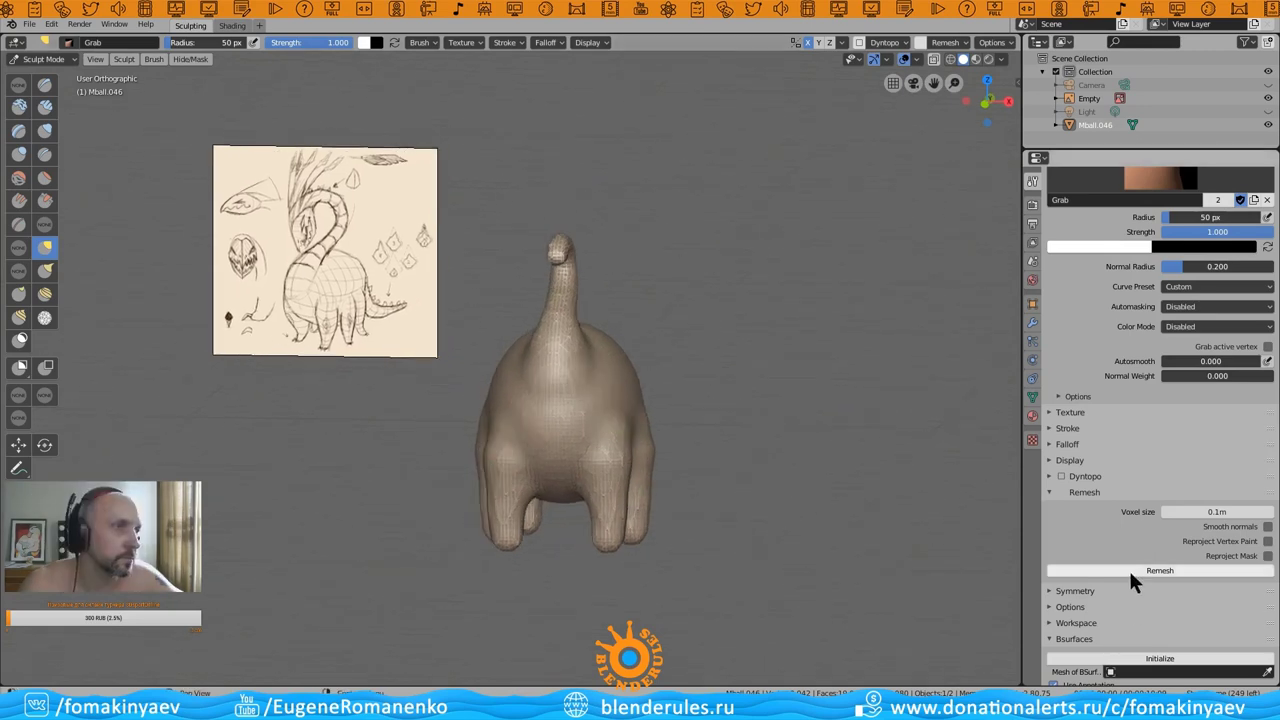
- Pull the legs into tapered shapes, checking them from several angles
scroll(1133, 582, "down", 5)
mouse_move(760, 400)
middle_mouse_down()
mouse_move(657, 366)
mouse_move(557, 428)
mouse_move(420, 440)
mouse_move(557, 463)
mouse_move(478, 519)
mouse_move(484, 558)
middle_mouse_up()
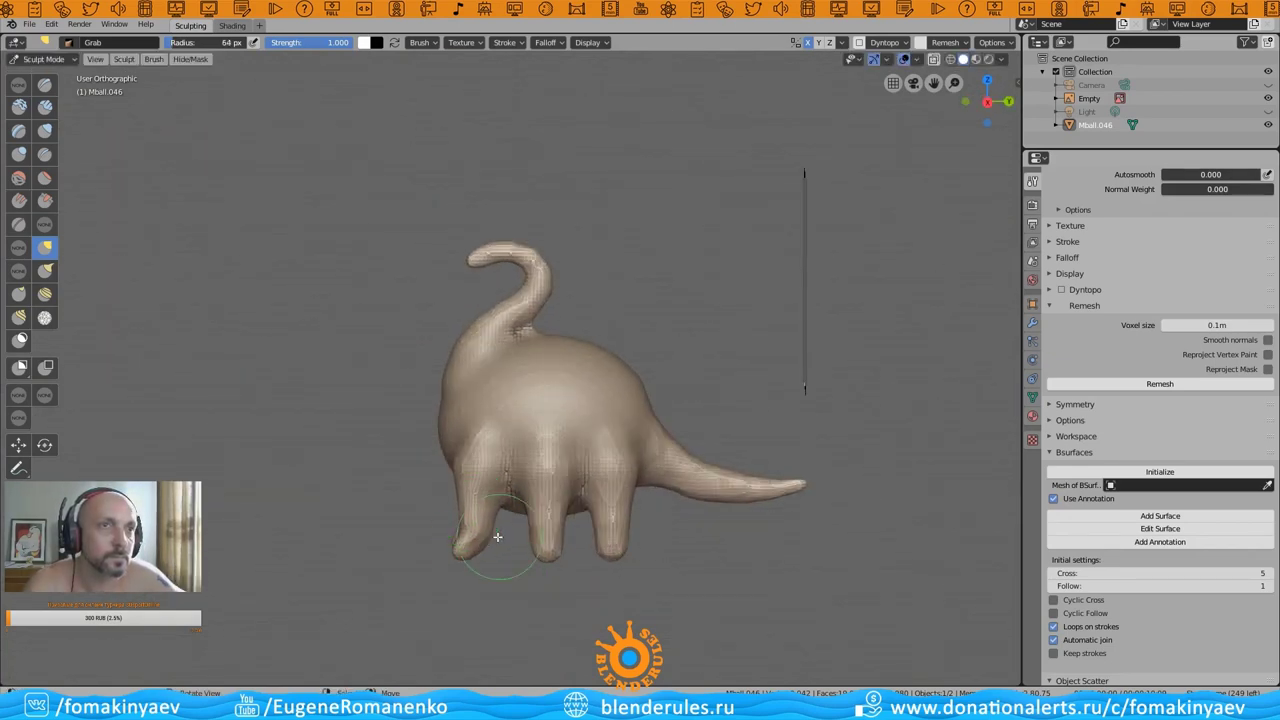
mouse_move(496, 527)
middle_mouse_down()
mouse_move(643, 537)
mouse_move(757, 391)
mouse_move(563, 480)
mouse_move(561, 541)
mouse_move(494, 393)
middle_mouse_up()
scroll(757, 391, "up", 5)
mouse_move(513, 455)
middle_mouse_down()
mouse_move(497, 491)
mouse_move(560, 415)
middle_mouse_up()
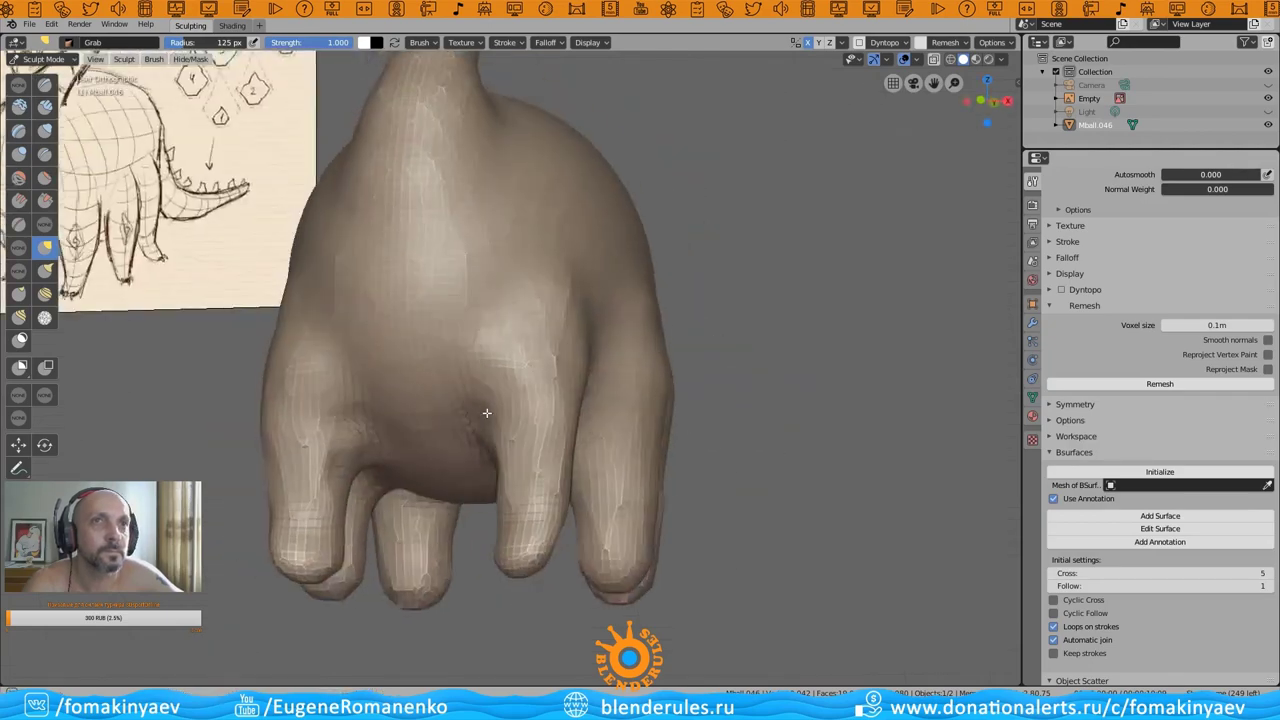
mouse_move(557, 494)
middle_mouse_down()
mouse_move(574, 540)
mouse_move(491, 534)
mouse_move(560, 471)
mouse_move(543, 543)
mouse_move(491, 553)
mouse_move(557, 492)
middle_mouse_up()
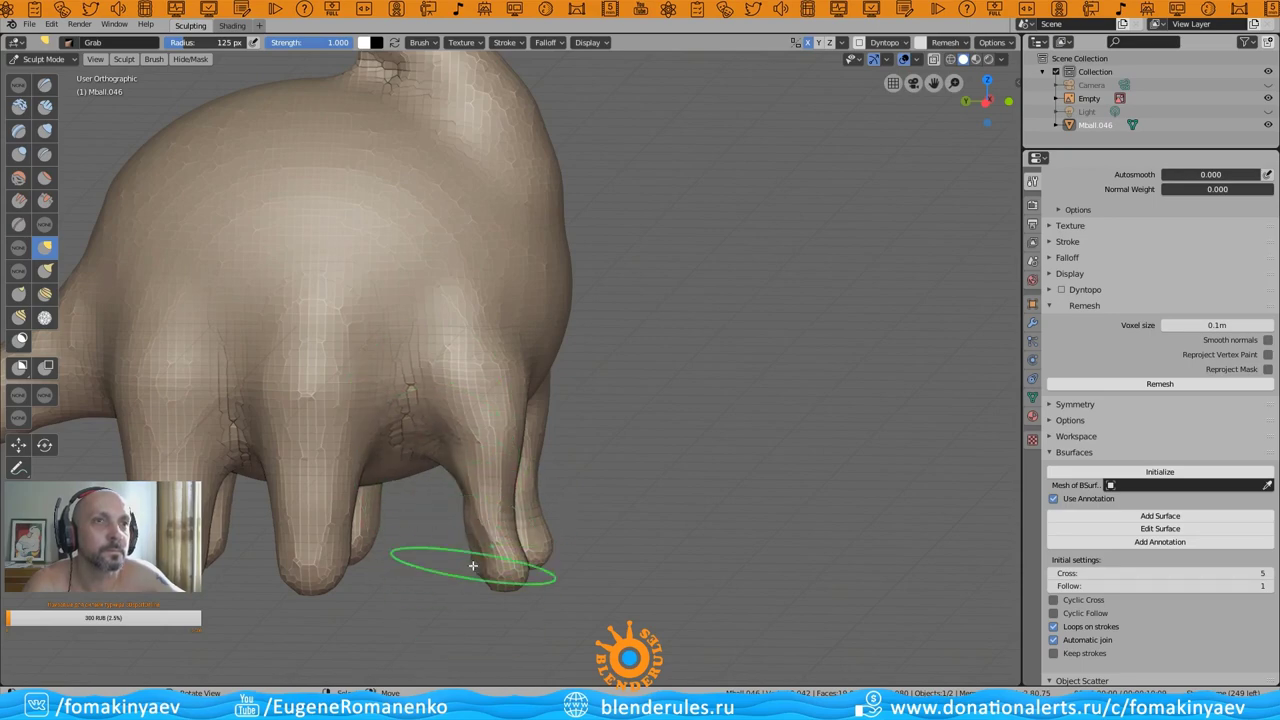
mouse_move(473, 566)
middle_mouse_down()
mouse_move(543, 586)
mouse_move(720, 534)
middle_mouse_up()
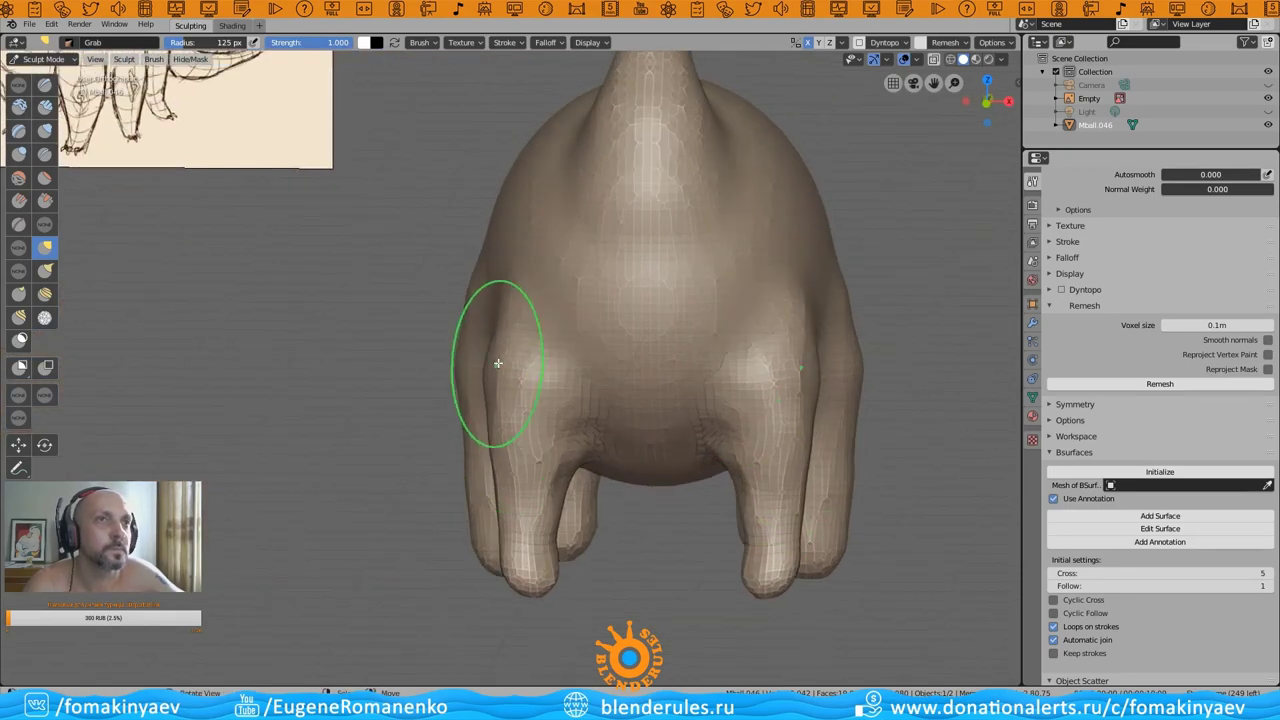
mouse_move(498, 363)
middle_mouse_down()
mouse_move(571, 386)
mouse_move(694, 491)
mouse_move(329, 286)
middle_mouse_up()
- Build up the legs with the Draw brush at a 57 px radius
key("x")
key("f")
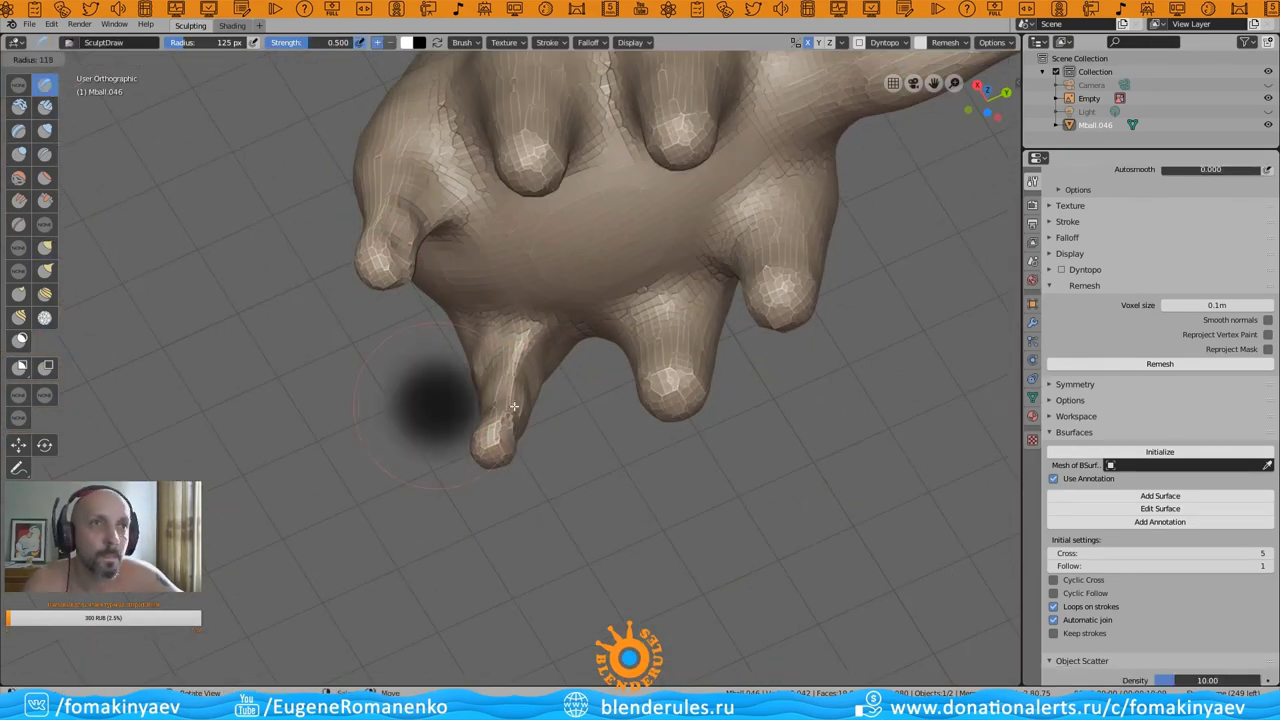
left_click(473, 405)
mouse_move(473, 405)
middle_mouse_down()
mouse_move(562, 351)
mouse_move(512, 364)
mouse_move(629, 471)
mouse_move(570, 517)
mouse_move(651, 437)
mouse_move(560, 457)
mouse_move(653, 510)
mouse_move(697, 466)
mouse_move(629, 506)
mouse_move(571, 443)
mouse_move(671, 491)
mouse_move(663, 480)
mouse_move(549, 486)
mouse_move(594, 422)
mouse_move(563, 386)
mouse_move(600, 420)
mouse_move(623, 343)
mouse_move(648, 356)
middle_mouse_up()
mouse_move(745, 414)
middle_mouse_down()
mouse_move(777, 400)
mouse_move(837, 331)
mouse_move(674, 257)
mouse_move(780, 361)
middle_mouse_up()
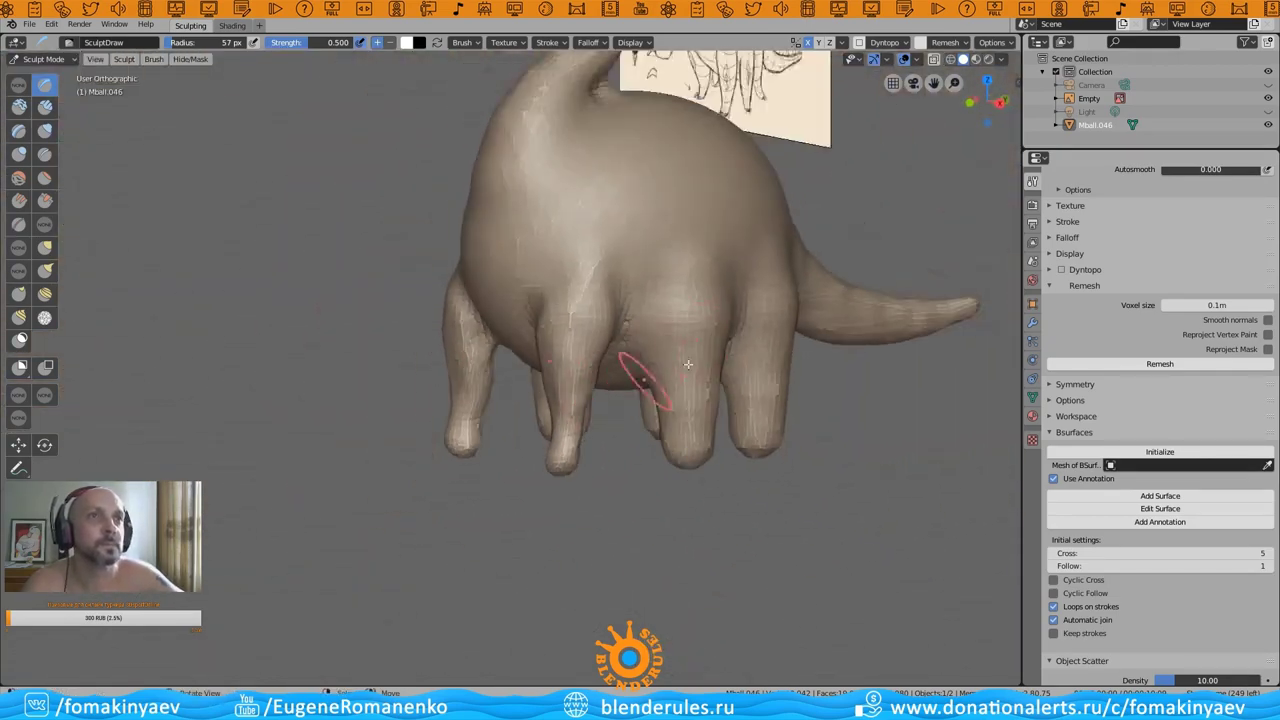
scroll(649, 410, "up", 4)
- Add clay strokes to the legs and the underside of the belly
key("c")
middle_click_drag(649, 410, 601, 293)
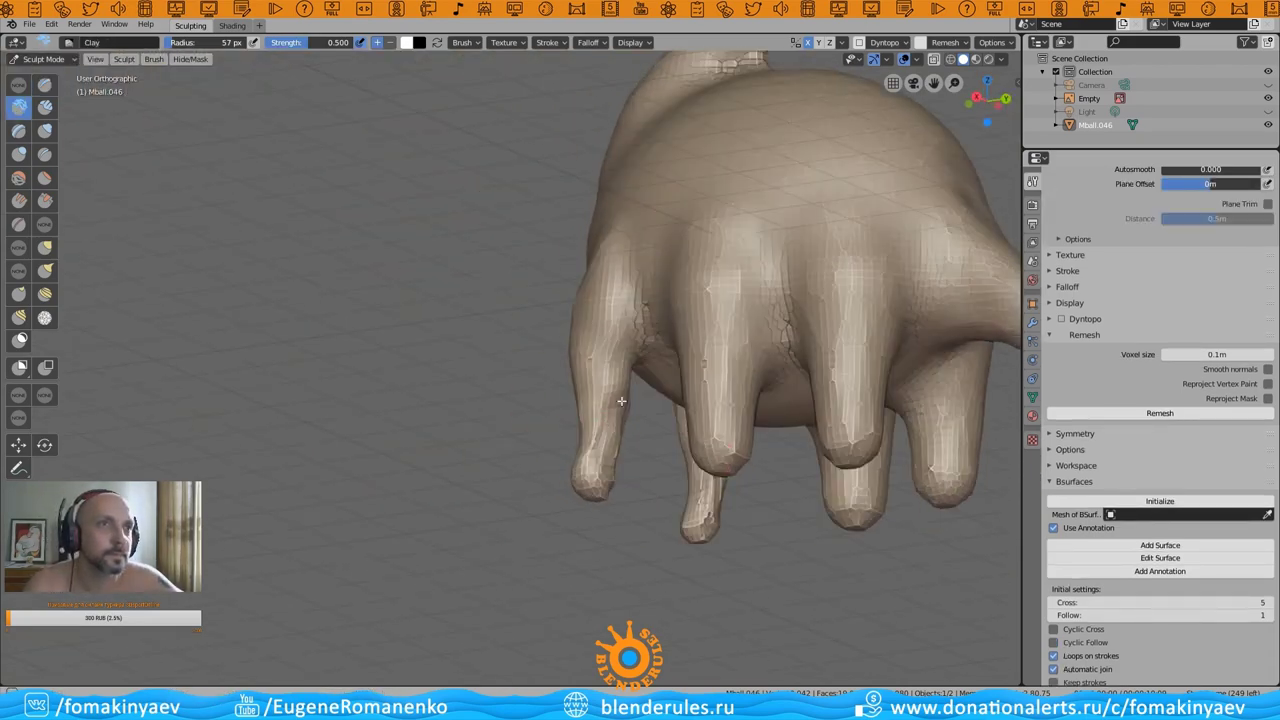
mouse_move(621, 444)
middle_mouse_down()
mouse_move(651, 486)
mouse_move(731, 471)
mouse_move(669, 436)
middle_mouse_up()
mouse_move(647, 329)
middle_mouse_down()
mouse_move(711, 323)
mouse_move(694, 414)
mouse_move(919, 389)
mouse_move(988, 415)
middle_mouse_up()
mouse_move(771, 469)
middle_mouse_down()
mouse_move(791, 386)
mouse_move(723, 380)
mouse_move(808, 451)
mouse_move(894, 423)
mouse_move(643, 362)
mouse_move(757, 463)
mouse_move(657, 490)
mouse_move(790, 505)
mouse_move(691, 503)
mouse_move(880, 443)
middle_mouse_up()
mouse_move(858, 363)
middle_mouse_down()
mouse_move(862, 345)
mouse_move(660, 120)
mouse_move(527, 395)
middle_mouse_up()
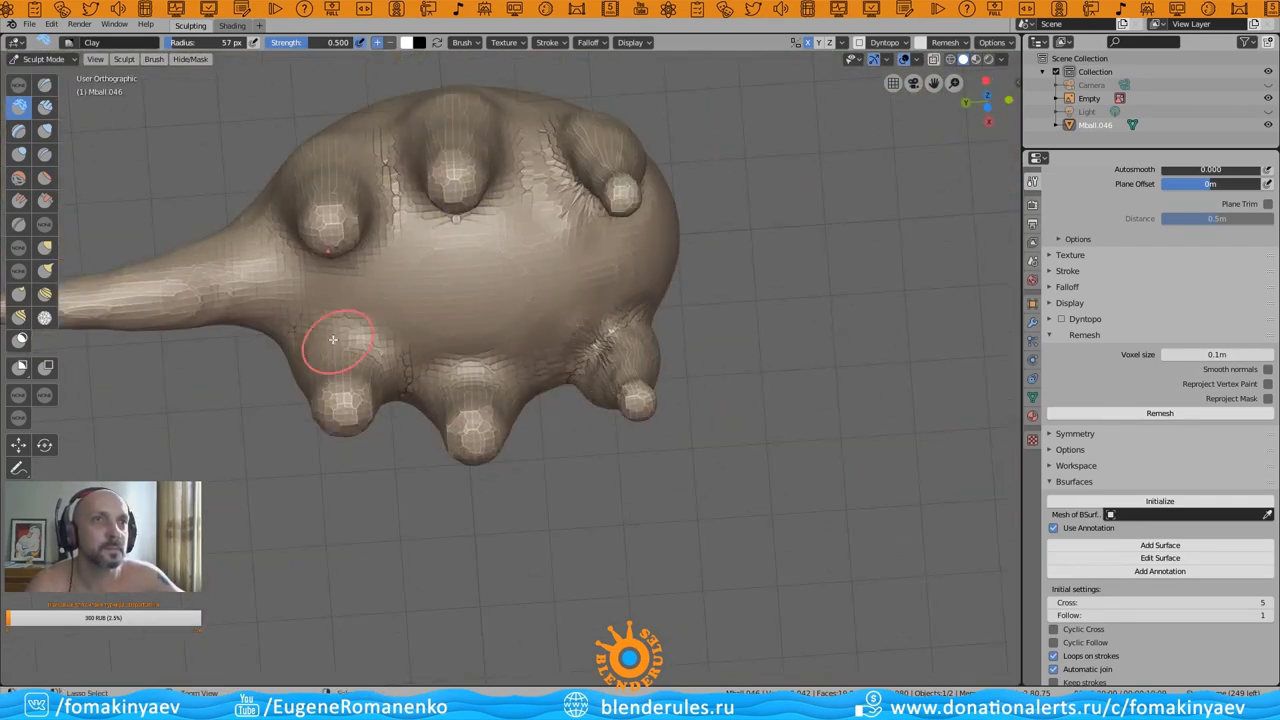
middle_click_drag(582, 323, 57, 152)
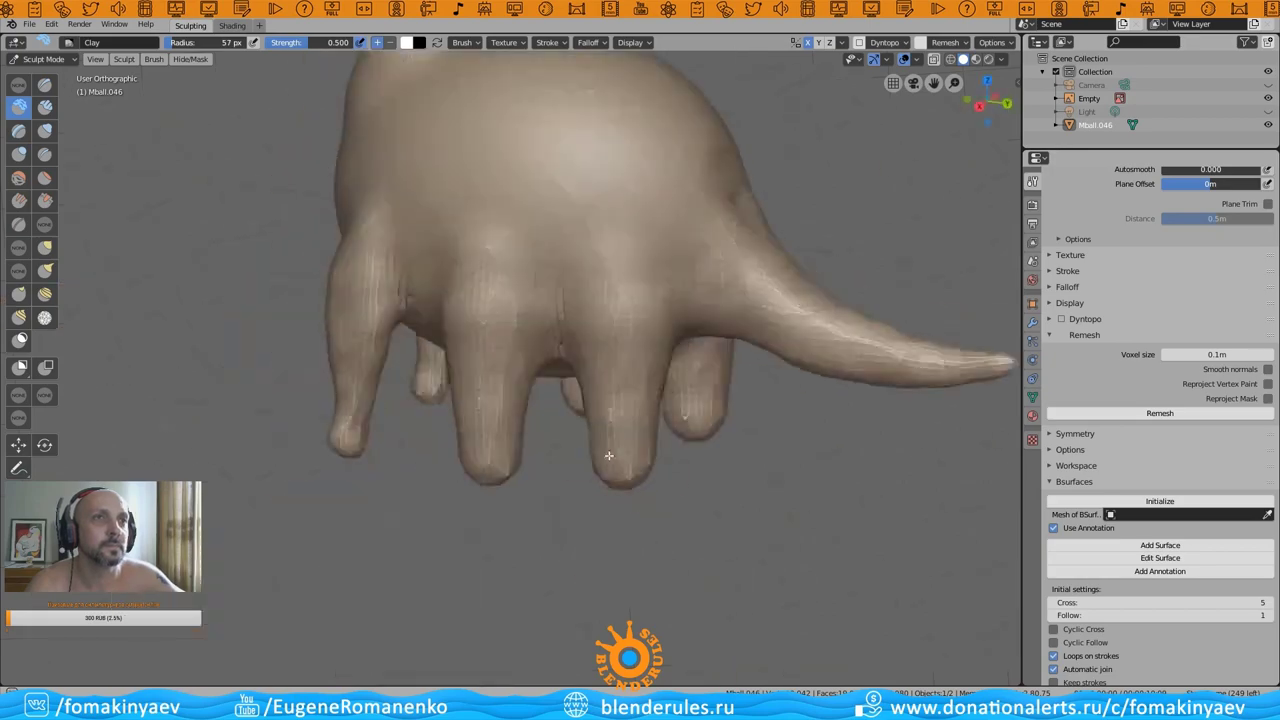
- Alternate Draw and Clay brushes to round out the belly, back and legs
left_click(44, 84)
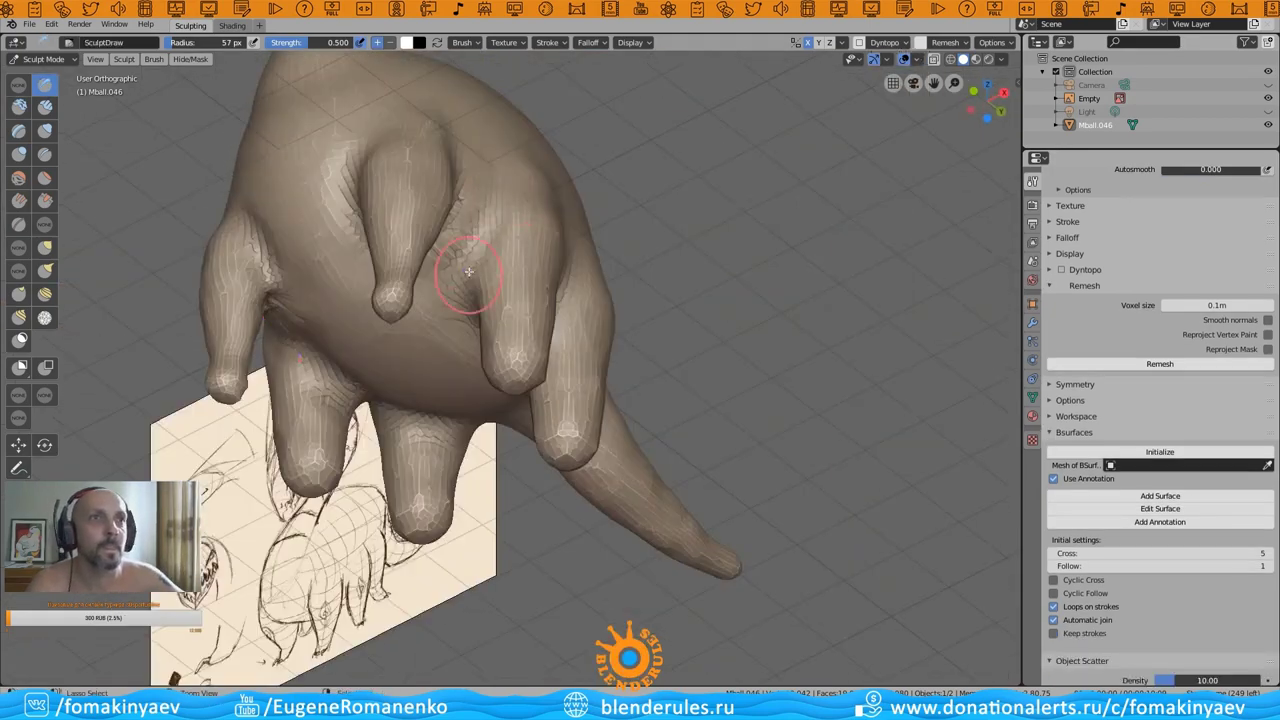
mouse_move(471, 271)
middle_mouse_down()
mouse_move(491, 314)
mouse_move(512, 290)
middle_mouse_up()
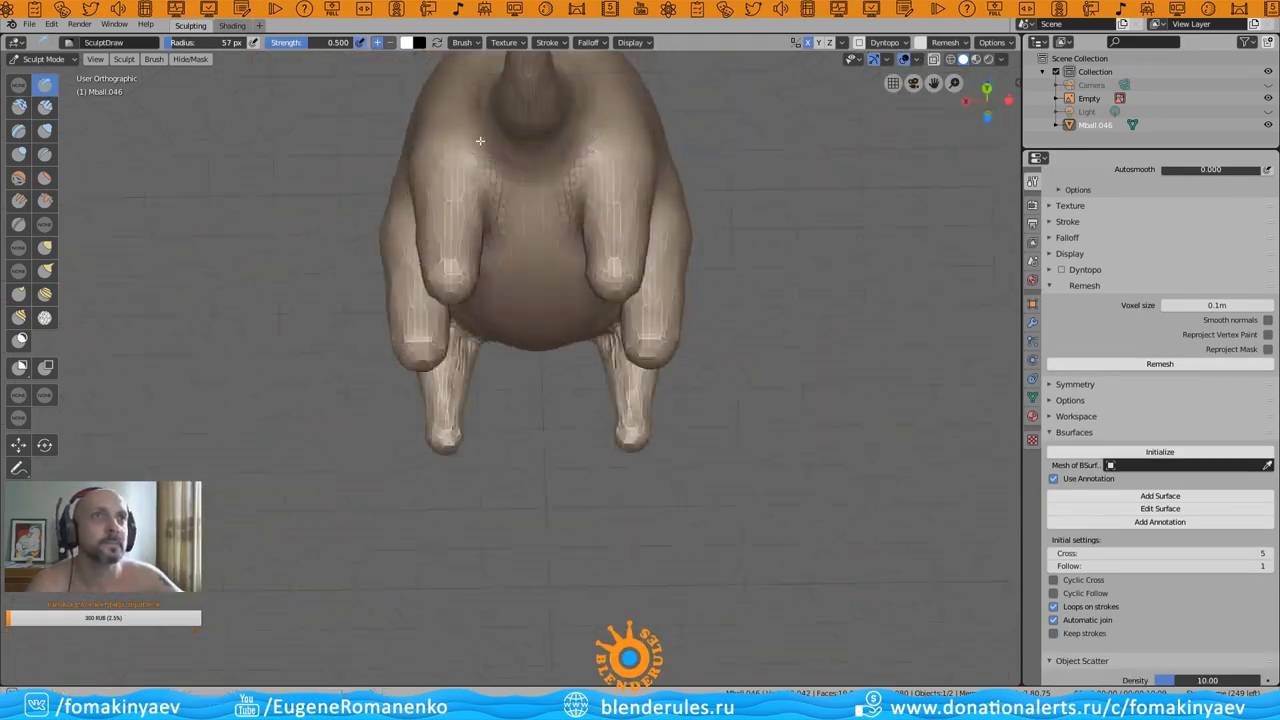
middle_click_drag(480, 141, 537, 213)
mouse_move(863, 66)
middle_mouse_down()
mouse_move(514, 343)
mouse_move(608, 357)
mouse_move(505, 405)
mouse_move(508, 314)
mouse_move(473, 259)
middle_mouse_up()
key("c")
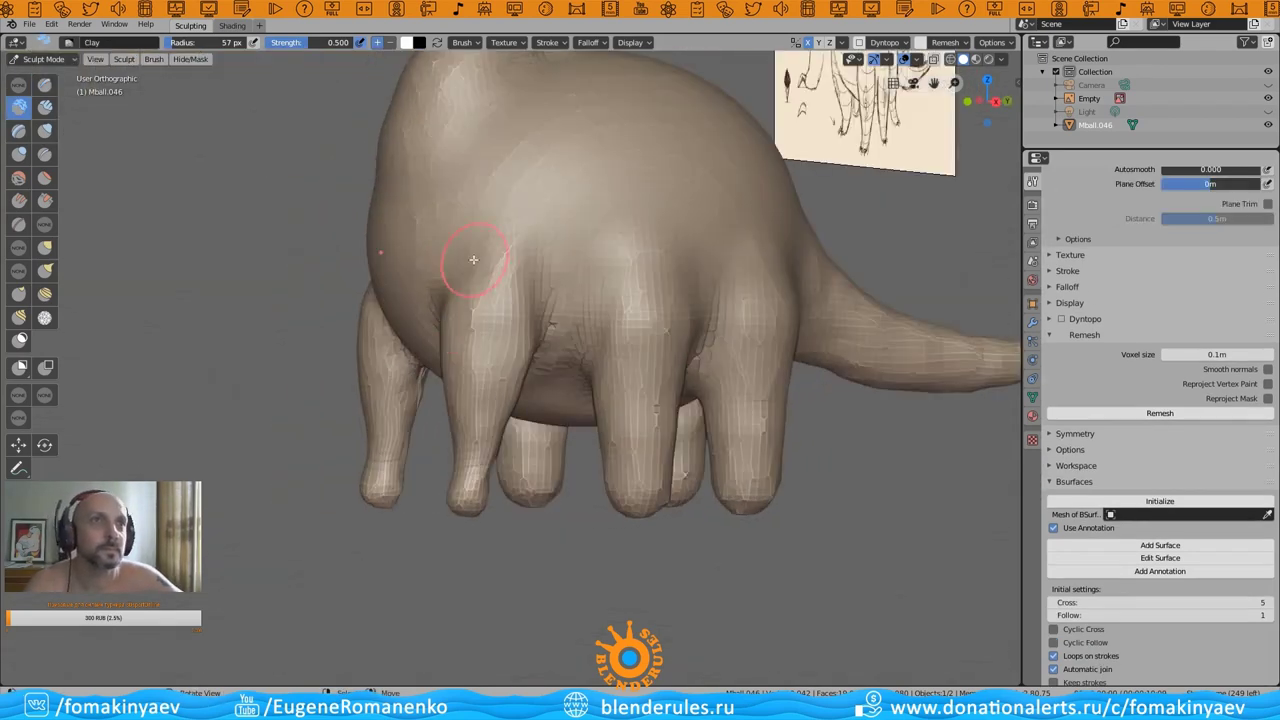
mouse_move(508, 305)
middle_mouse_down()
mouse_move(634, 363)
mouse_move(564, 345)
mouse_move(614, 286)
mouse_move(634, 282)
mouse_move(609, 471)
mouse_move(677, 406)
mouse_move(663, 423)
mouse_move(690, 490)
mouse_move(632, 468)
mouse_move(755, 420)
mouse_move(720, 357)
mouse_move(700, 430)
mouse_move(718, 421)
mouse_move(729, 470)
mouse_move(678, 491)
mouse_move(742, 498)
middle_mouse_up()
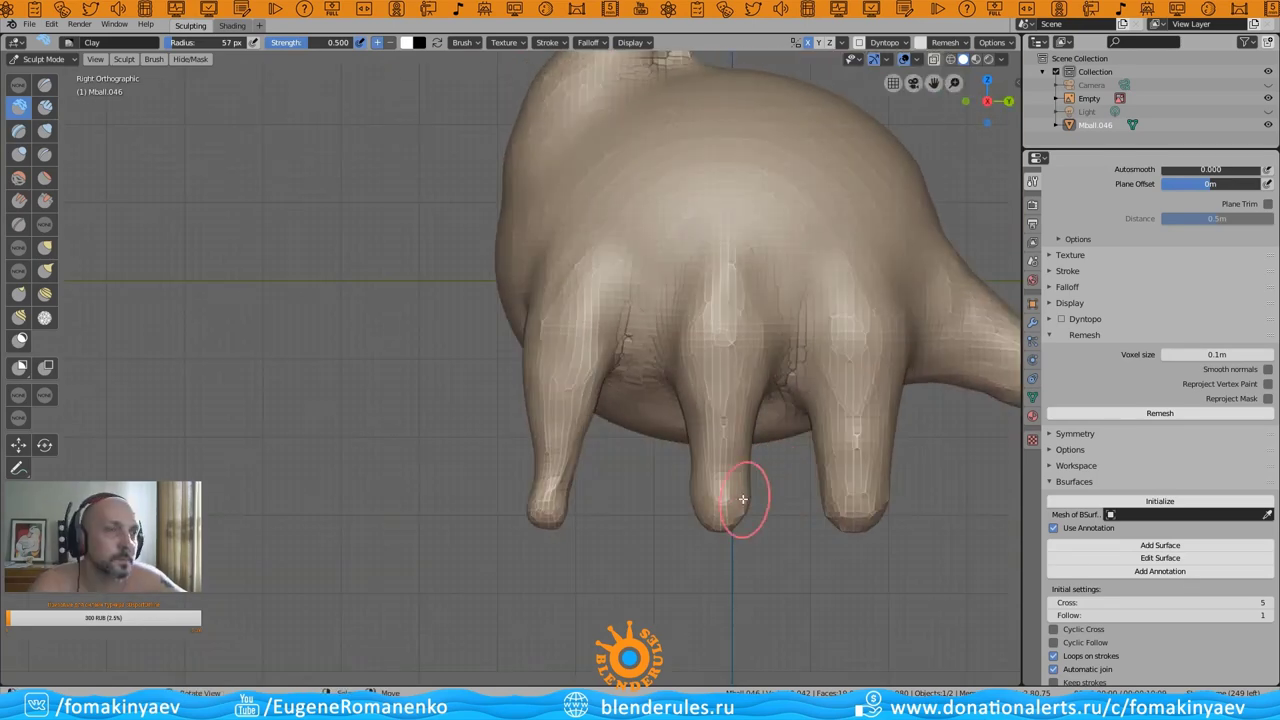
- Pick the Grab brush and frame the dinosaur's belly from the side
left_click(44, 247)
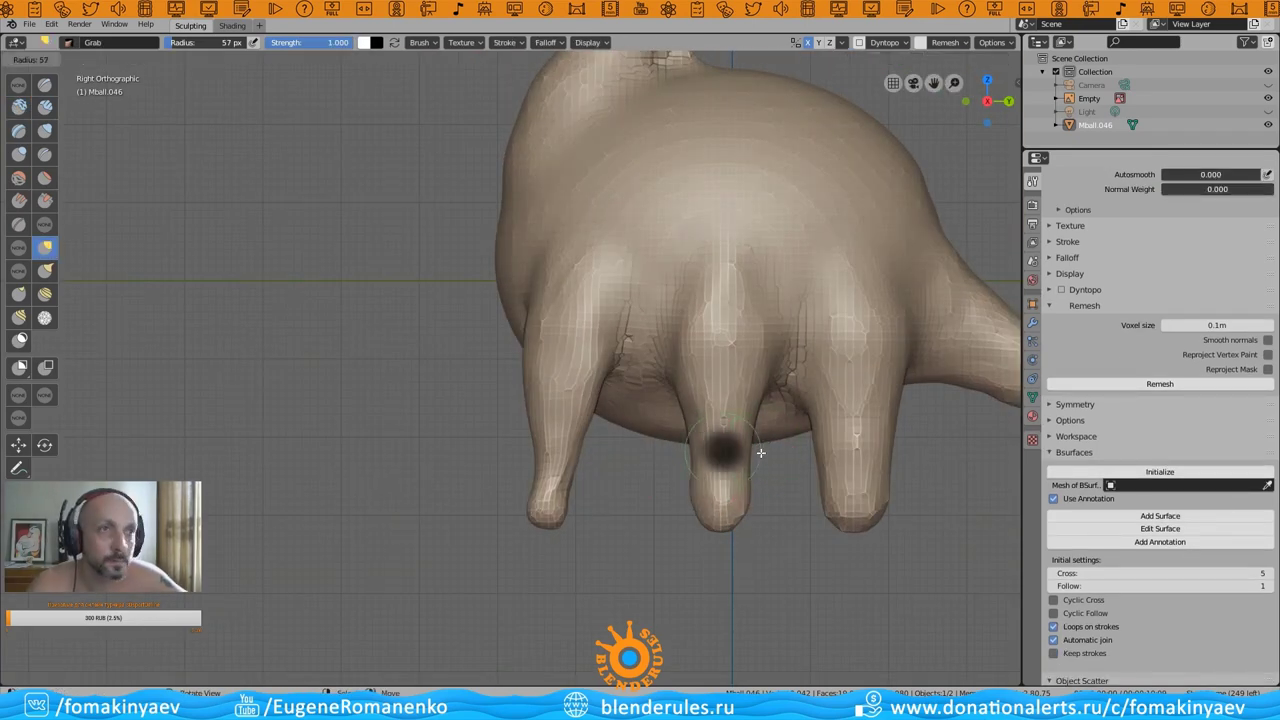
mouse_move(745, 459)
middle_mouse_down("shift")
mouse_move(570, 469)
mouse_move(563, 503)
mouse_move(691, 354)
mouse_move(527, 473)
mouse_move(543, 514)
middle_mouse_up("shift")
scroll(641, 443, "down", 8)
scroll(538, 363, "up", 8)
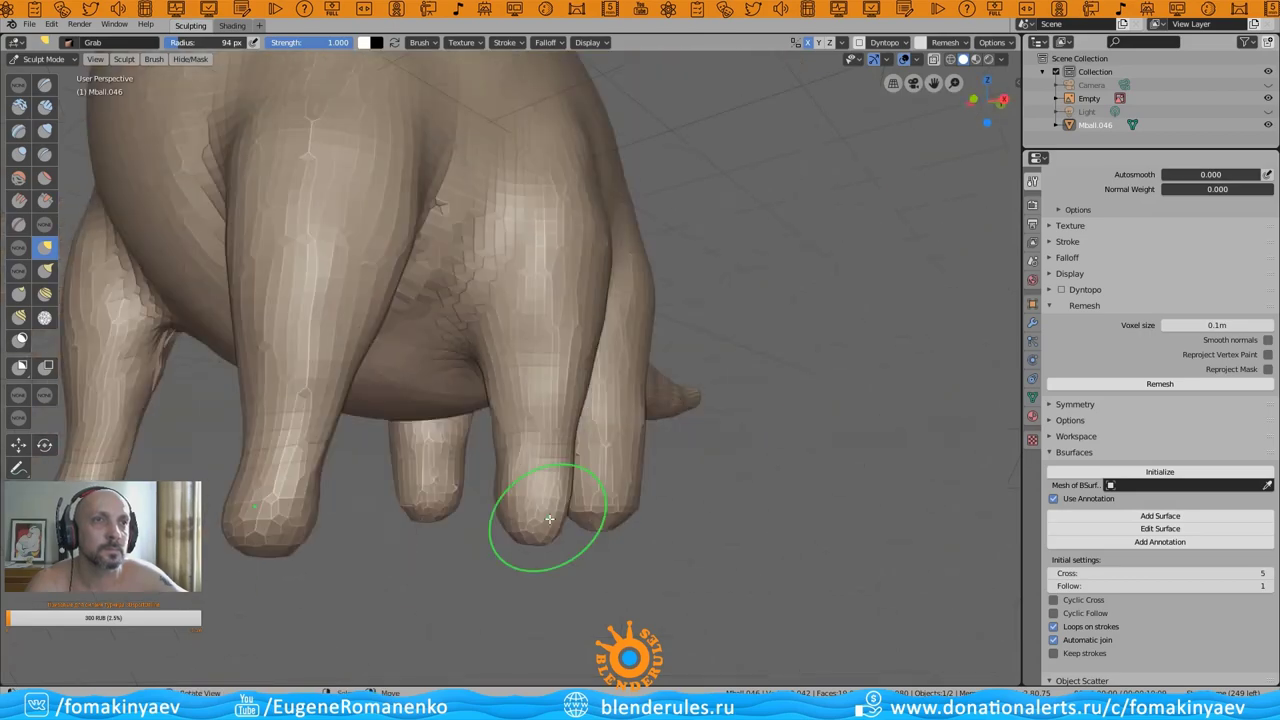
scroll(564, 451, "down", 3)
scroll(564, 451, "up", 4)
scroll(623, 414, "down", 4)
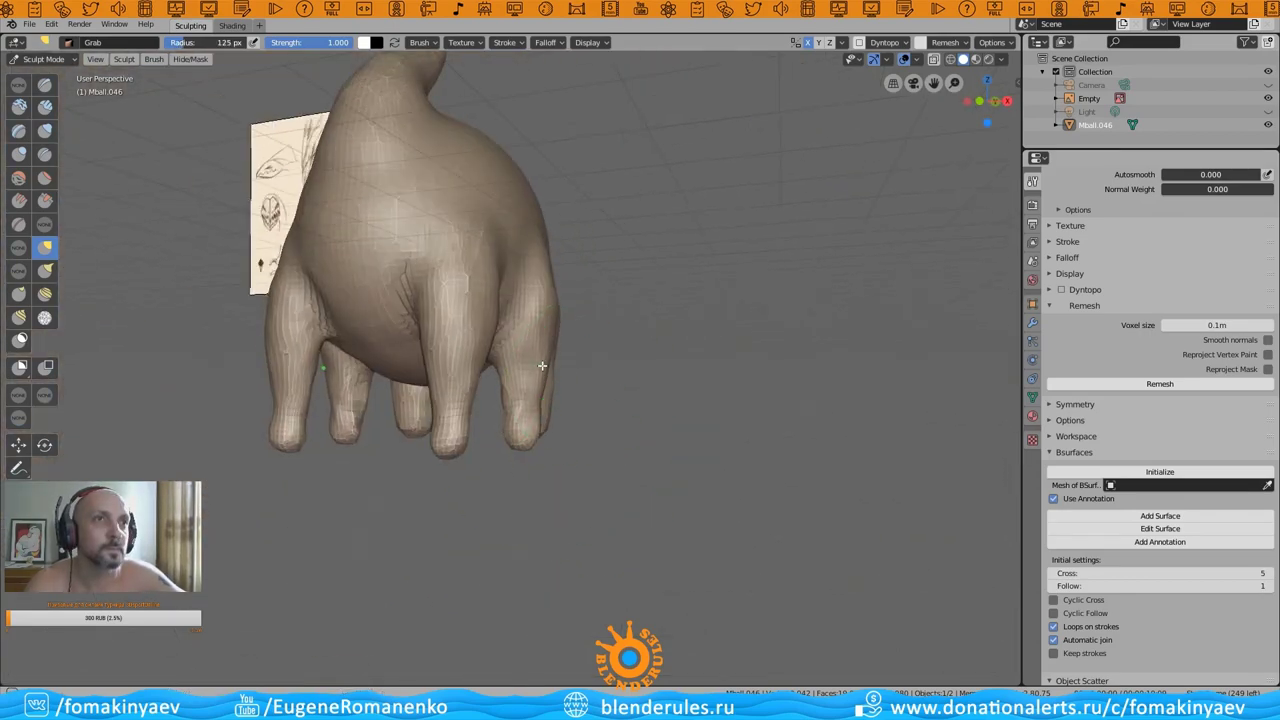
mouse_move(541, 366)
middle_mouse_down()
mouse_move(620, 420)
mouse_move(667, 375)
mouse_move(618, 428)
mouse_move(636, 422)
middle_mouse_up()
scroll(643, 429, "up", 5)
scroll(700, 400, "down", 5)
scroll(673, 404, "up", 2)
- Enlarge the Grab brush to 79 px and pull the legs and belly into shape from behind
key("f")
left_click(673, 404)
mouse_move(632, 353)
middle_mouse_down()
mouse_move(711, 415)
mouse_move(760, 420)
mouse_move(670, 422)
mouse_move(840, 425)
mouse_move(654, 397)
middle_mouse_up()
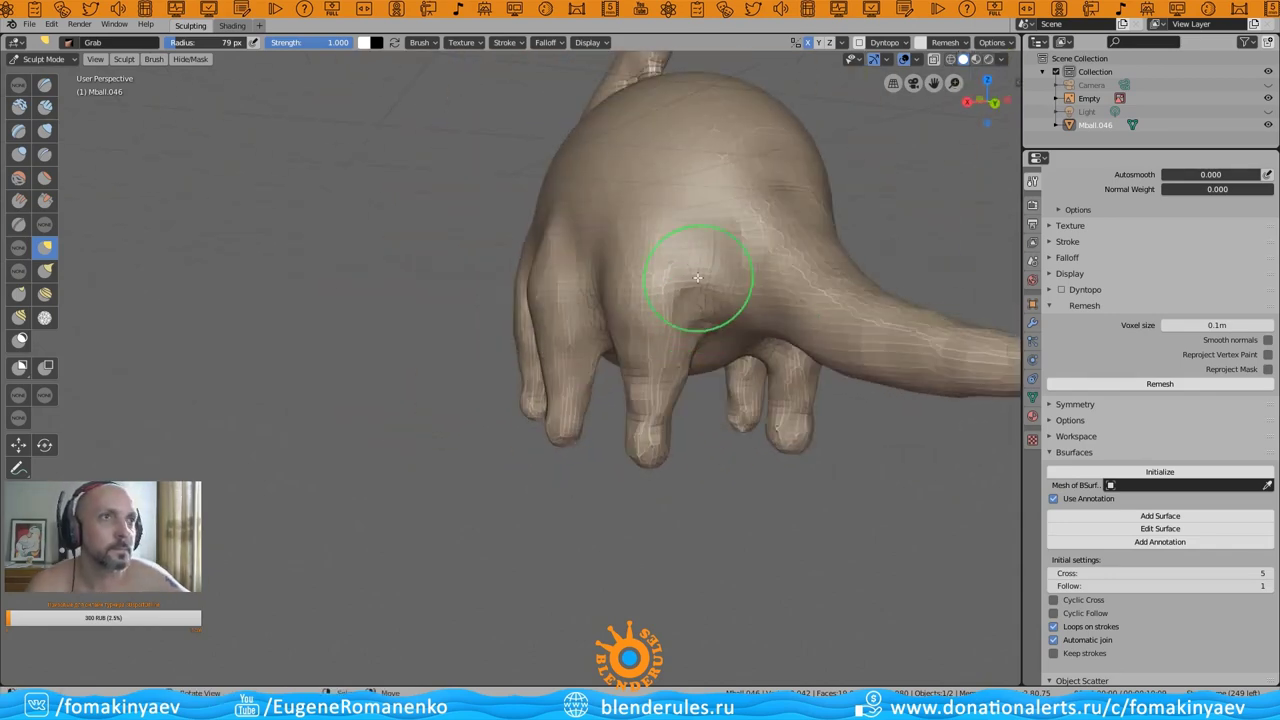
mouse_move(698, 277)
middle_mouse_down()
mouse_move(573, 291)
mouse_move(686, 286)
mouse_move(586, 300)
mouse_move(594, 268)
middle_mouse_up()
key("x")
mouse_move(667, 322)
middle_mouse_down()
mouse_move(766, 383)
mouse_move(705, 255)
mouse_move(686, 177)
mouse_move(770, 345)
mouse_move(669, 429)
mouse_move(611, 414)
mouse_move(647, 391)
mouse_move(606, 300)
mouse_move(670, 342)
middle_mouse_up()
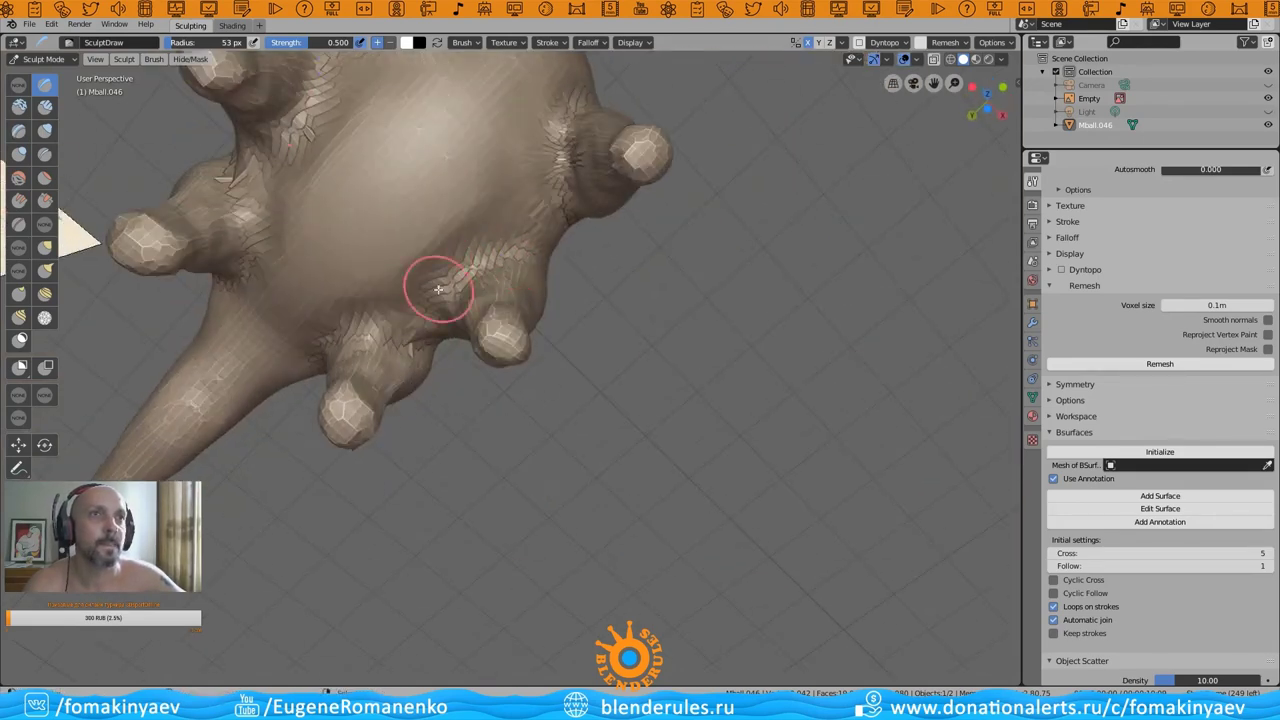
- Paint Draw-brush strokes on the belly underside and leg bases, viewed from below
mouse_move(438, 289)
middle_mouse_down()
mouse_move(591, 266)
mouse_move(503, 220)
mouse_move(468, 328)
mouse_move(443, 277)
mouse_move(543, 420)
mouse_move(447, 447)
mouse_move(343, 400)
mouse_move(332, 469)
mouse_move(443, 480)
mouse_move(386, 457)
mouse_move(460, 423)
mouse_move(471, 285)
mouse_move(453, 441)
middle_mouse_up()
scroll(447, 447, "up", 5)
scroll(471, 285, "down", 6)
scroll(515, 363, "up", 5)
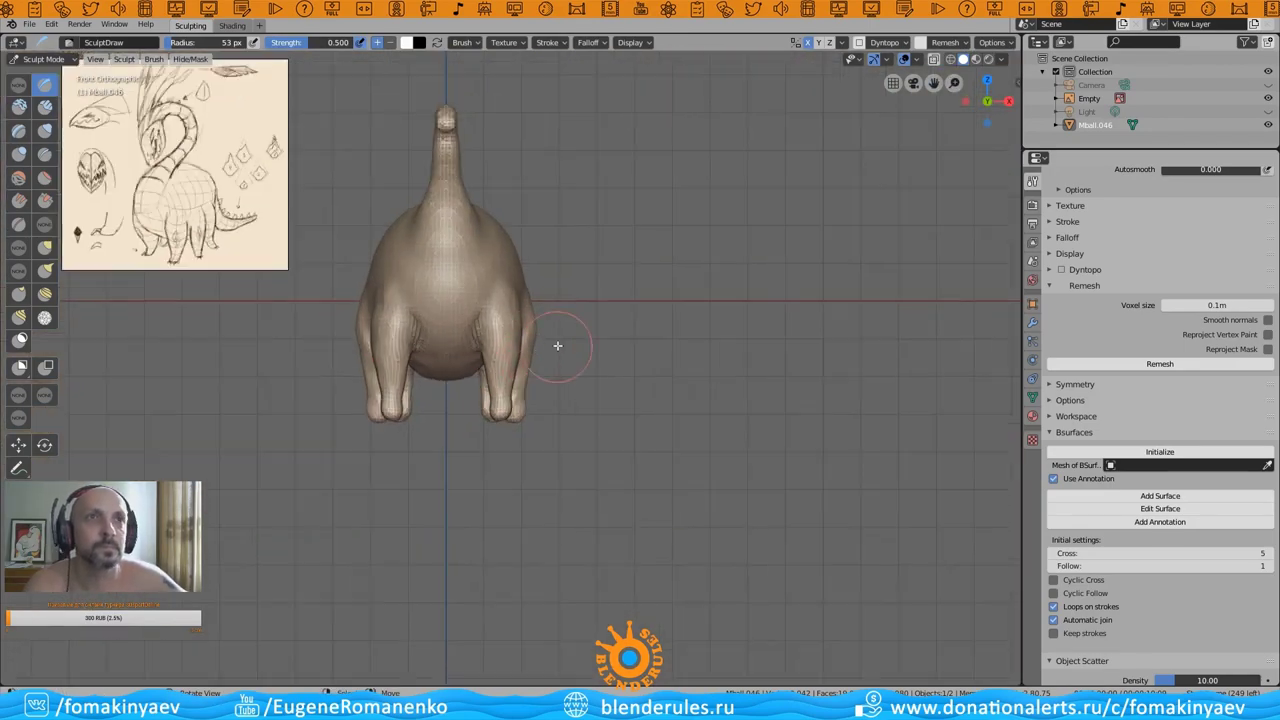
mouse_move(557, 345)
middle_mouse_down()
mouse_move(478, 372)
mouse_move(563, 414)
mouse_move(423, 362)
middle_mouse_up()
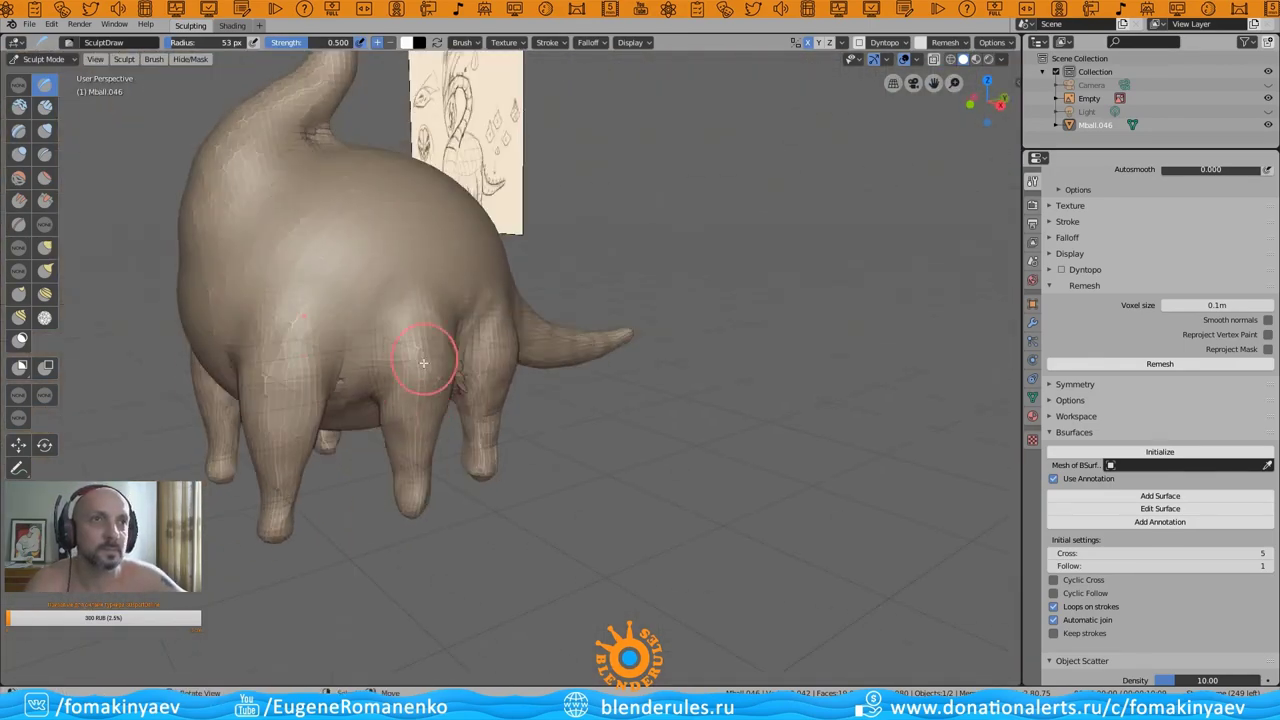
mouse_move(443, 439)
middle_mouse_down()
mouse_move(654, 286)
mouse_move(412, 133)
middle_mouse_up()
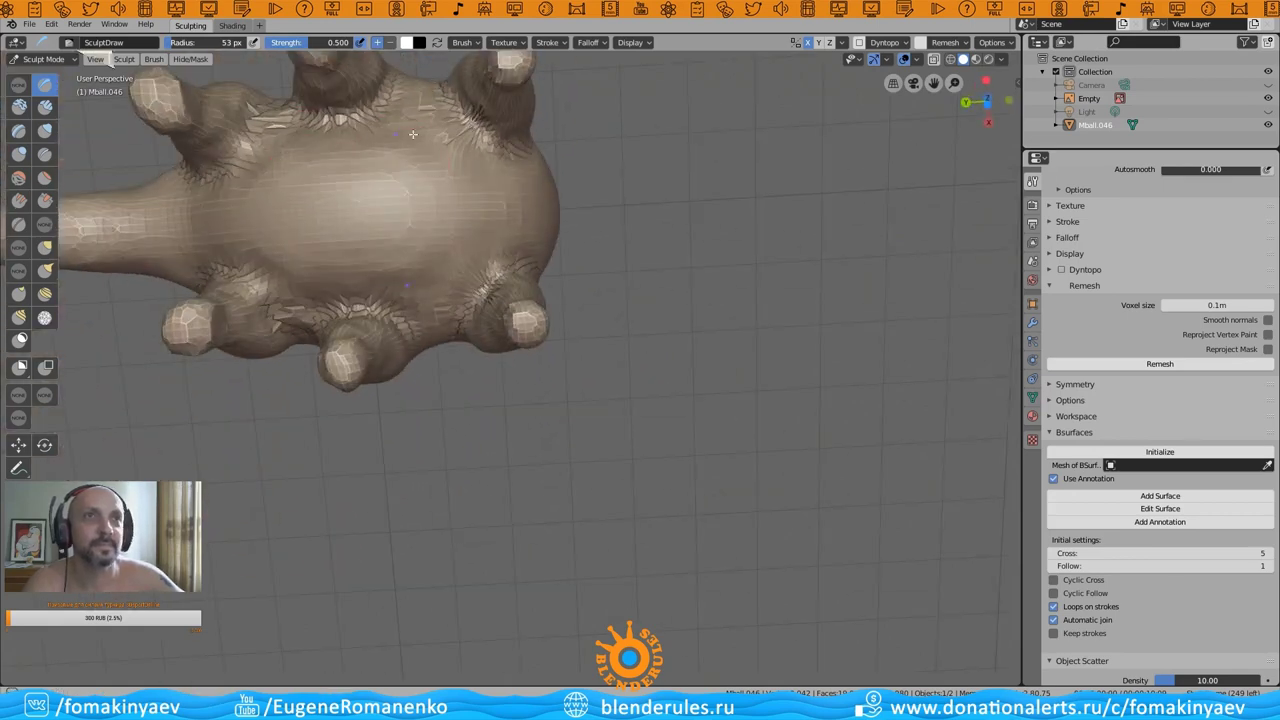
mouse_move(353, 169)
middle_mouse_down()
mouse_move(397, 337)
mouse_move(586, 202)
mouse_move(591, 371)
mouse_move(700, 463)
mouse_move(457, 446)
mouse_move(523, 446)
middle_mouse_up()
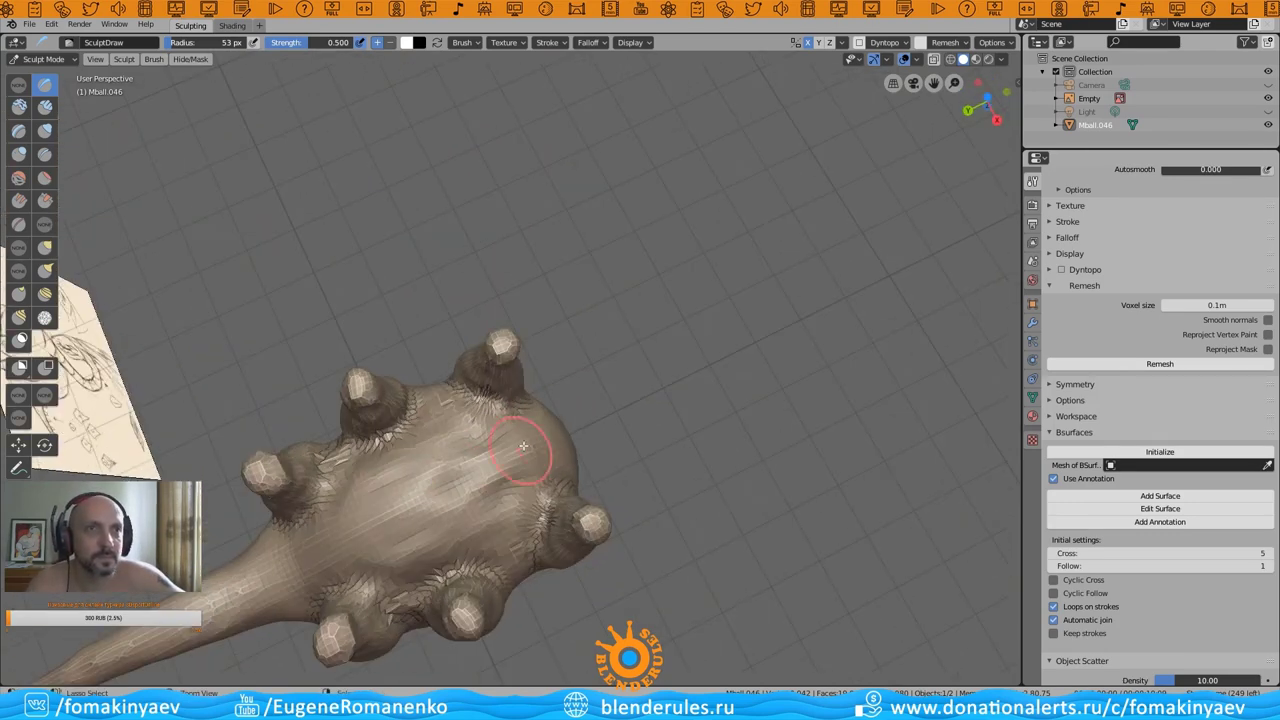
mouse_move(426, 450)
middle_mouse_down()
mouse_move(634, 391)
mouse_move(543, 371)
mouse_move(547, 444)
mouse_move(398, 473)
middle_mouse_up()
left_click(45, 247)
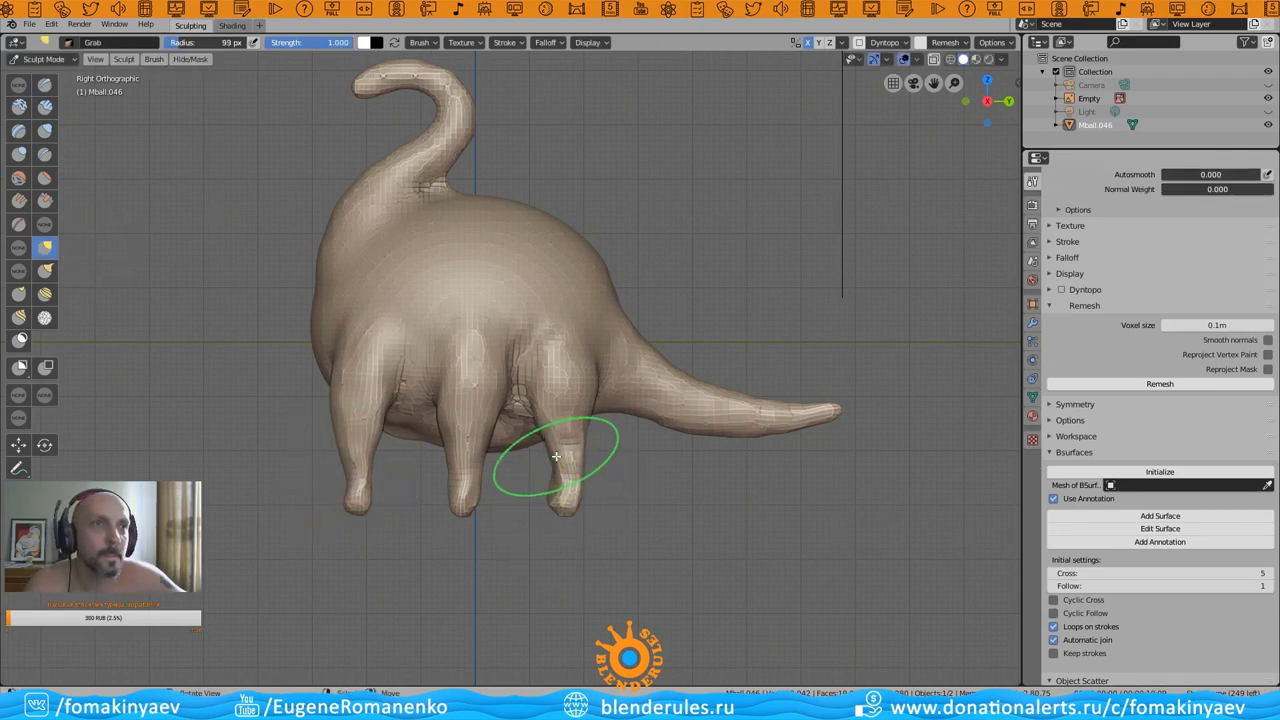
- Reshape the dinosaur's toes and leg tips with the Grab brush from rear and front views
left_click(21, 317)
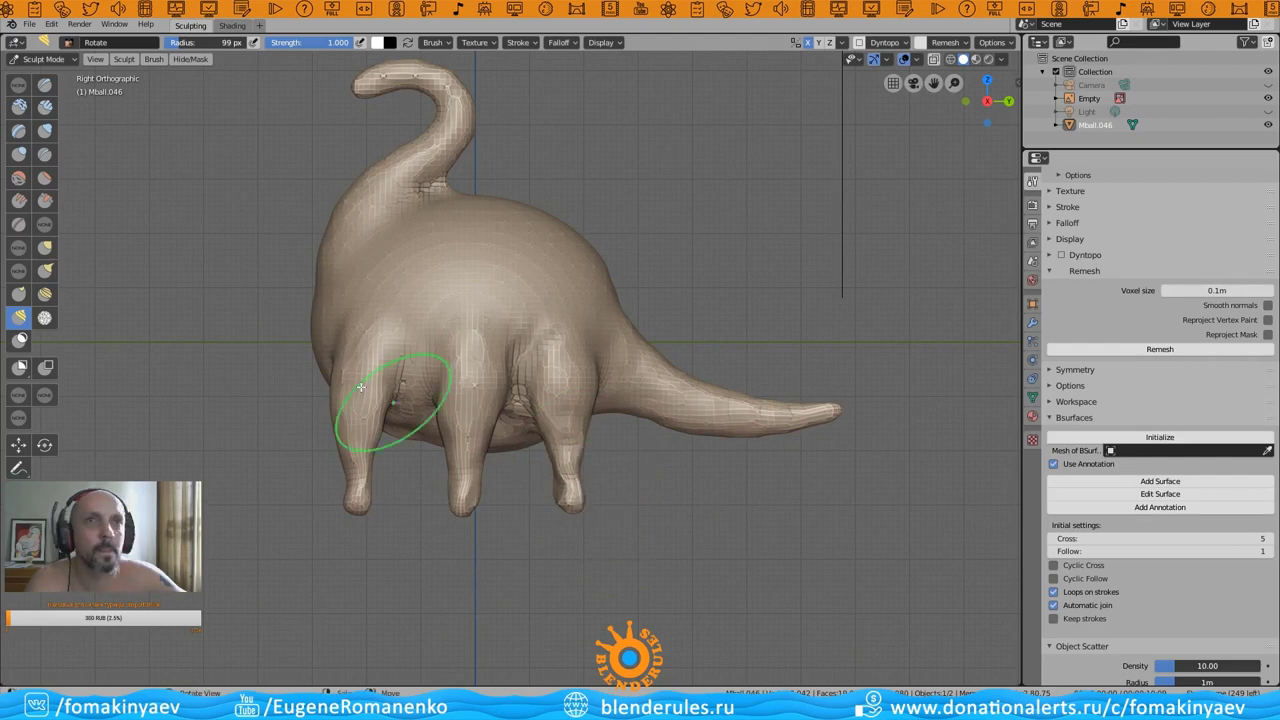
key("g")
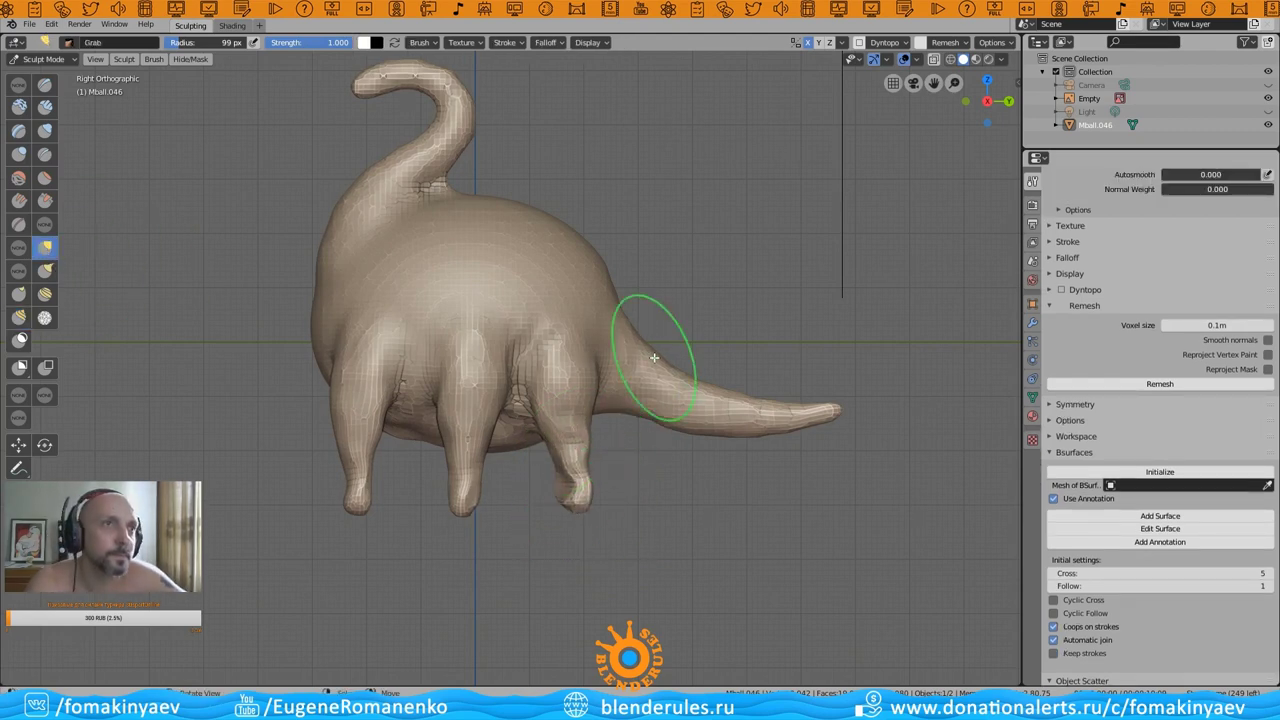
mouse_move(598, 324)
middle_mouse_down()
mouse_move(683, 334)
mouse_move(566, 275)
mouse_move(643, 363)
mouse_move(427, 265)
middle_mouse_up()
mouse_move(465, 331)
middle_mouse_down()
mouse_move(471, 286)
mouse_move(630, 379)
mouse_move(557, 423)
mouse_move(657, 194)
mouse_move(646, 342)
mouse_move(790, 171)
middle_mouse_up()
scroll(630, 379, "up", 3)
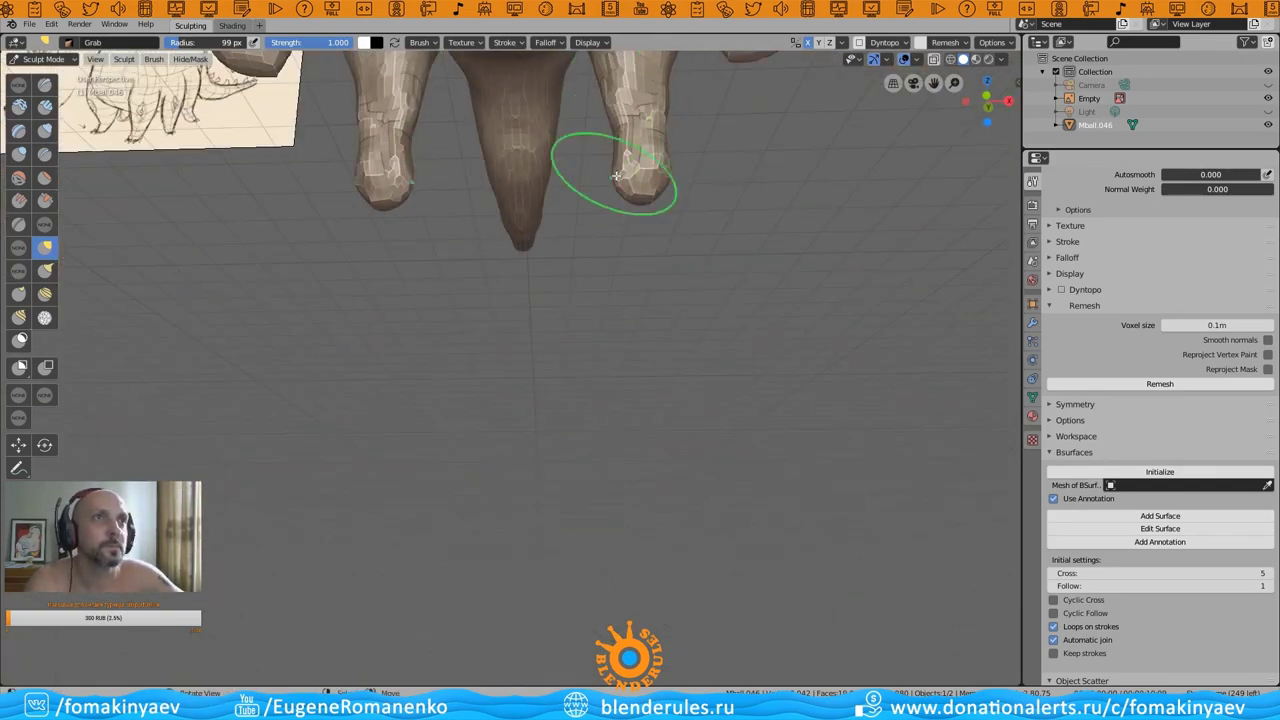
mouse_move(661, 109)
middle_mouse_down()
mouse_move(729, 160)
mouse_move(490, 137)
middle_mouse_up()
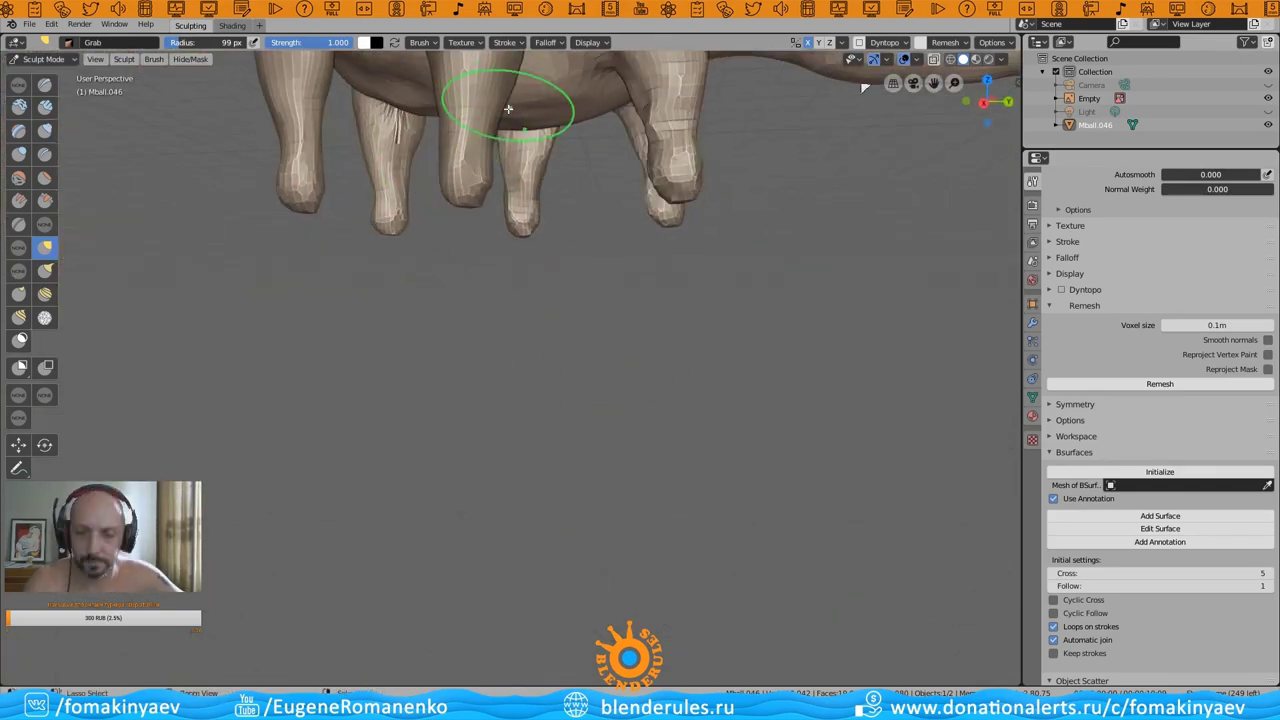
scroll(303, 139, "down", 3)
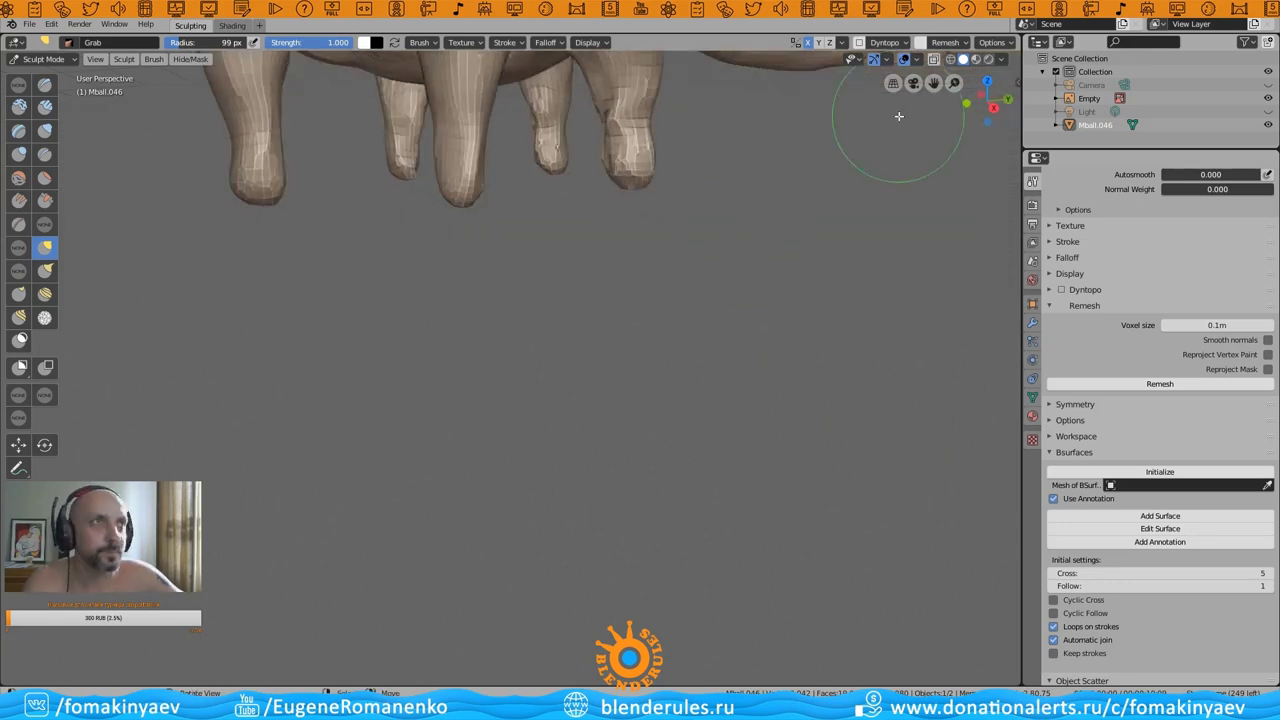
scroll(523, 389, "down", 5)
scroll(580, 391, "up", 8)
mouse_move(580, 391)
middle_mouse_down()
mouse_move(465, 415)
mouse_move(700, 330)
middle_mouse_up()
- Switch to the Clay brush and begin building up the rump from the rear
left_click(19, 107)
scroll(597, 352, "up", 3)
mouse_move(597, 352)
middle_mouse_down()
mouse_move(580, 329)
mouse_move(611, 380)
mouse_move(586, 262)
middle_mouse_up()
mouse_move(563, 214)
middle_mouse_down()
mouse_move(571, 391)
mouse_move(700, 320)
mouse_move(757, 371)
mouse_move(852, 393)
mouse_move(851, 251)
mouse_move(749, 354)
mouse_move(840, 431)
mouse_move(586, 304)
mouse_move(574, 334)
mouse_move(503, 346)
mouse_move(630, 323)
mouse_move(732, 424)
middle_mouse_up()
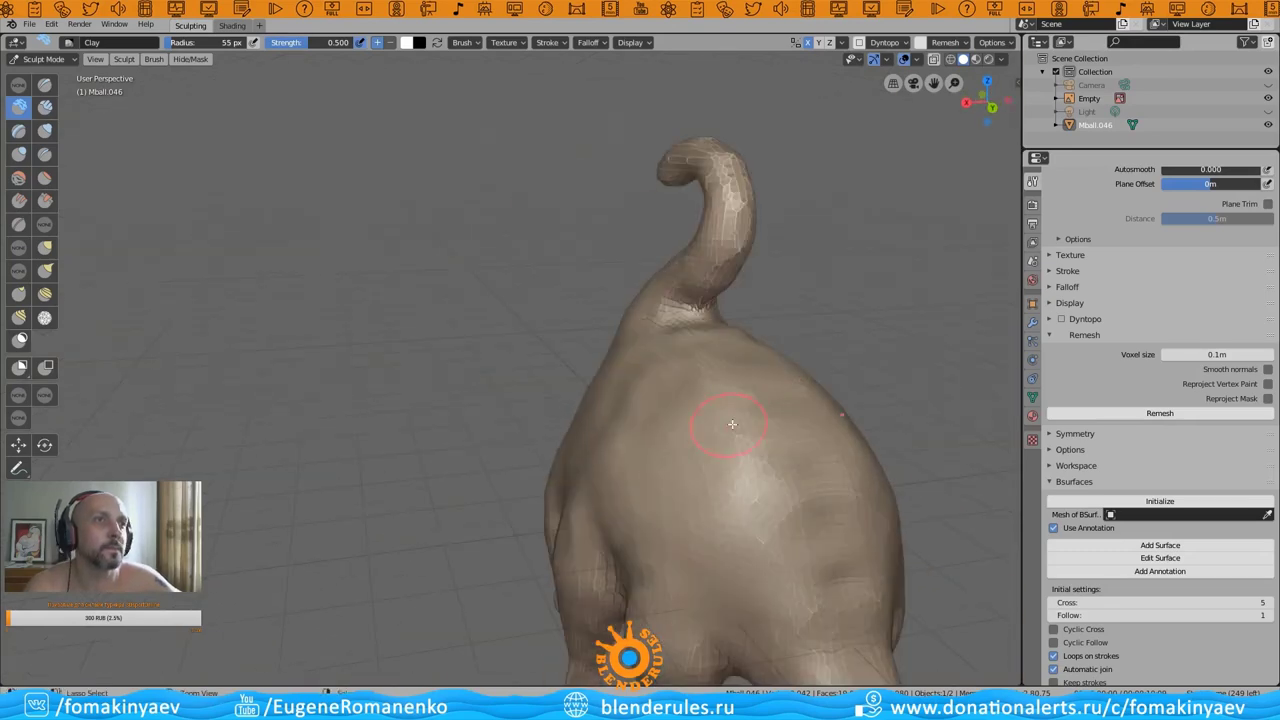
- Line up a front view beside the reference sketch and pull the legs with the Grab brush
mouse_move(567, 409)
middle_mouse_down()
mouse_move(713, 388)
mouse_move(543, 432)
middle_mouse_up()
mouse_move(944, 90)
middle_mouse_down()
mouse_move(748, 357)
mouse_move(757, 294)
mouse_move(751, 366)
mouse_move(632, 284)
middle_mouse_up()
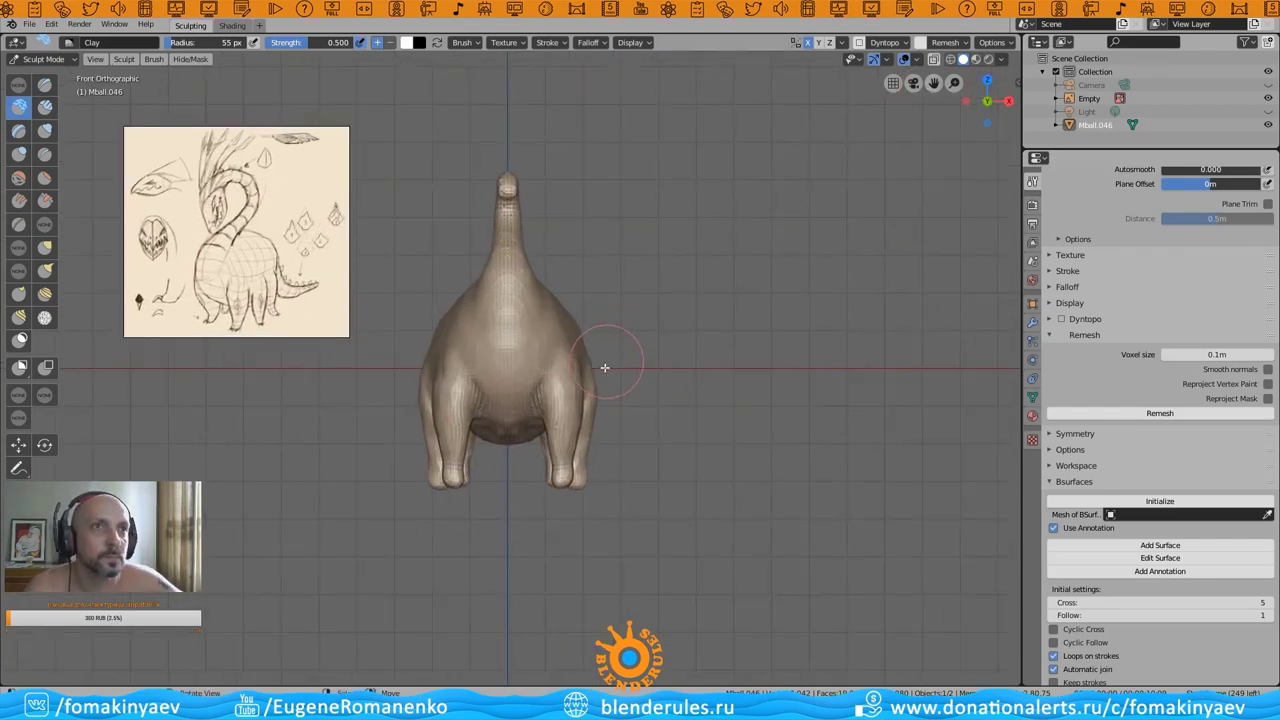
scroll(604, 367, "up", 1)
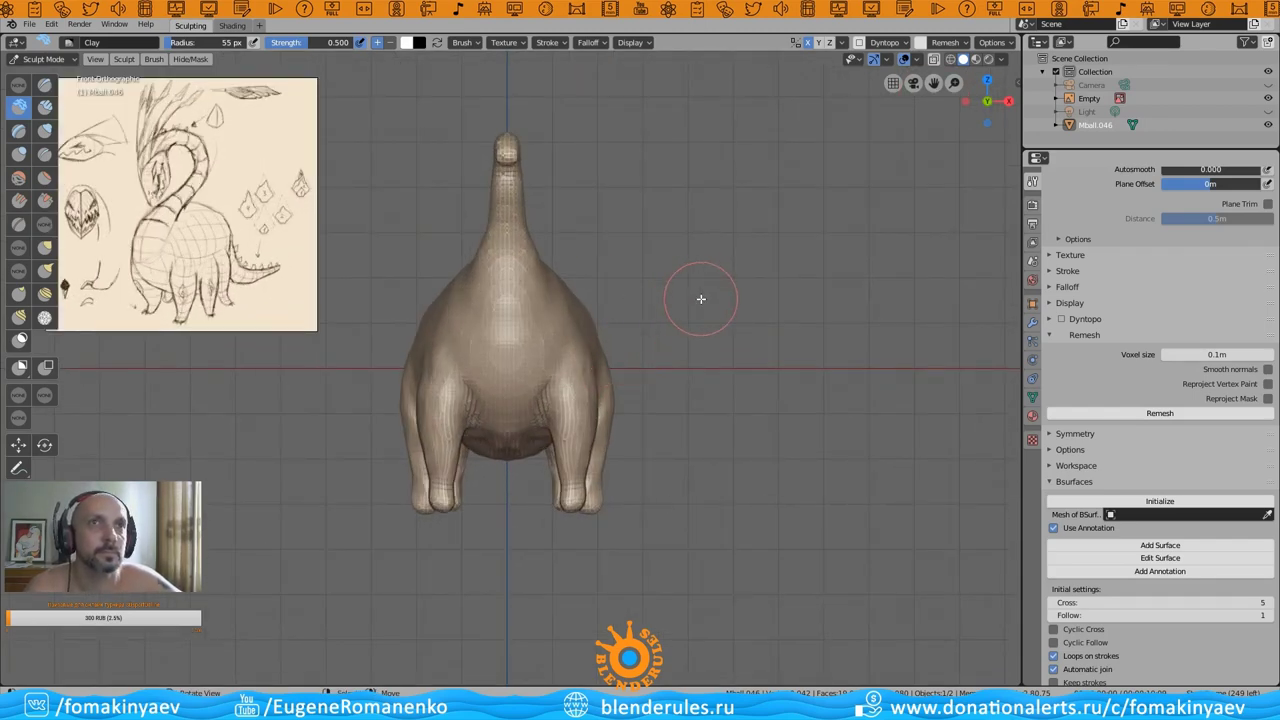
left_click(44, 247)
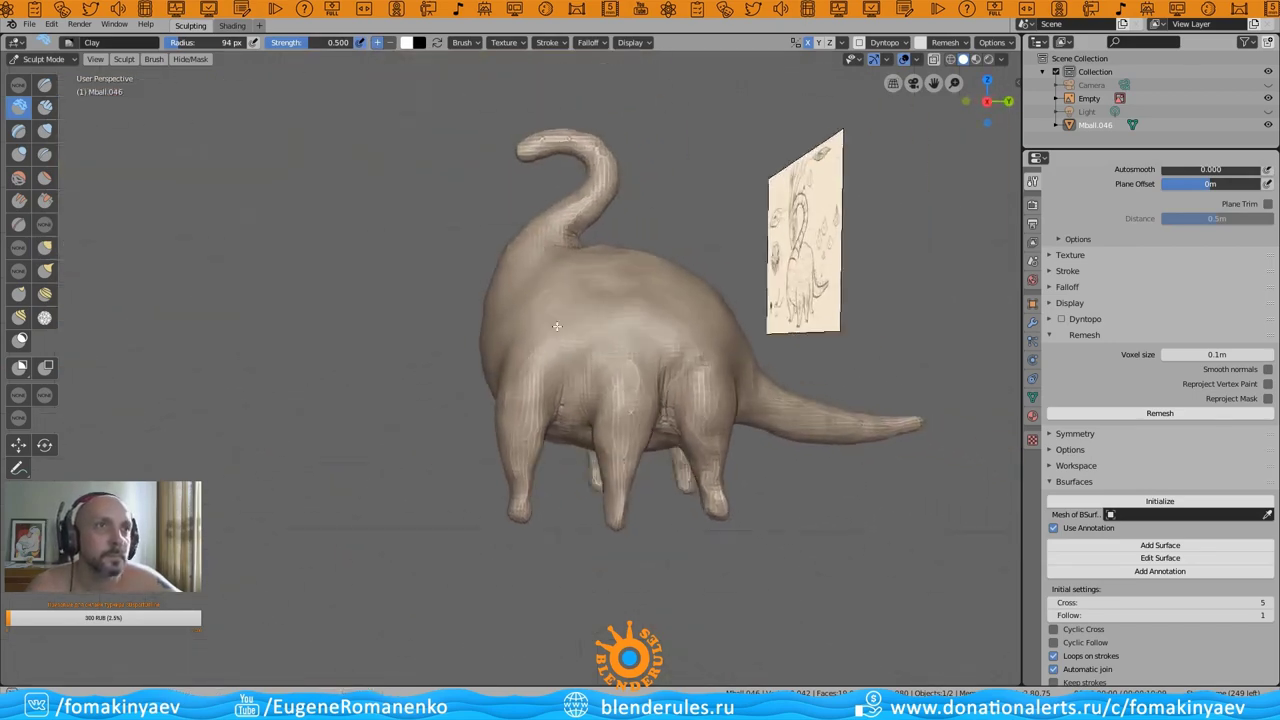
middle_click_drag(594, 407, 463, 340)
mouse_move(585, 402)
middle_mouse_down()
mouse_move(543, 414)
mouse_move(528, 357)
mouse_move(650, 420)
mouse_move(660, 470)
mouse_move(700, 514)
mouse_move(571, 443)
mouse_move(509, 189)
mouse_move(386, 300)
mouse_move(447, 359)
mouse_move(386, 371)
mouse_move(366, 606)
mouse_move(363, 580)
mouse_move(622, 577)
mouse_move(586, 500)
mouse_move(464, 400)
mouse_move(586, 522)
middle_mouse_up()
scroll(586, 500, "down", 4)
scroll(651, 480, "up", 2)
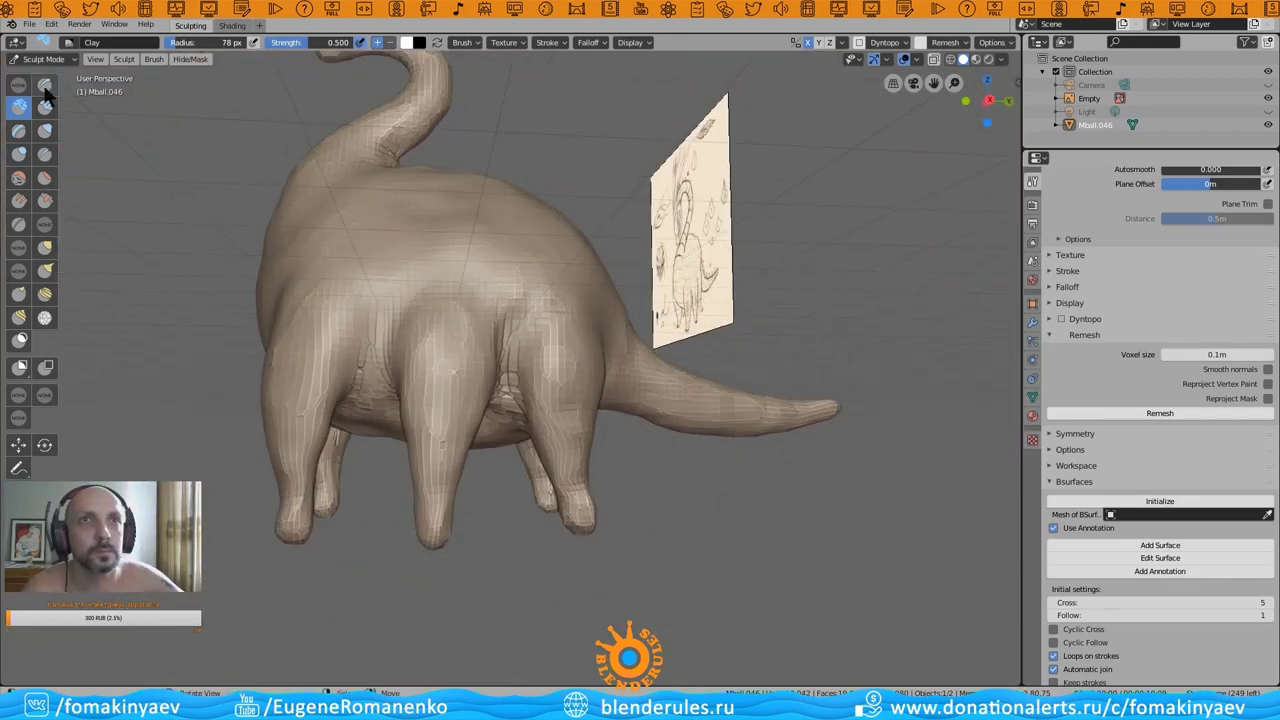
- Alternate Grab and Clay strokes on the legs, setting the Clay brush to about 72 px
key("g")
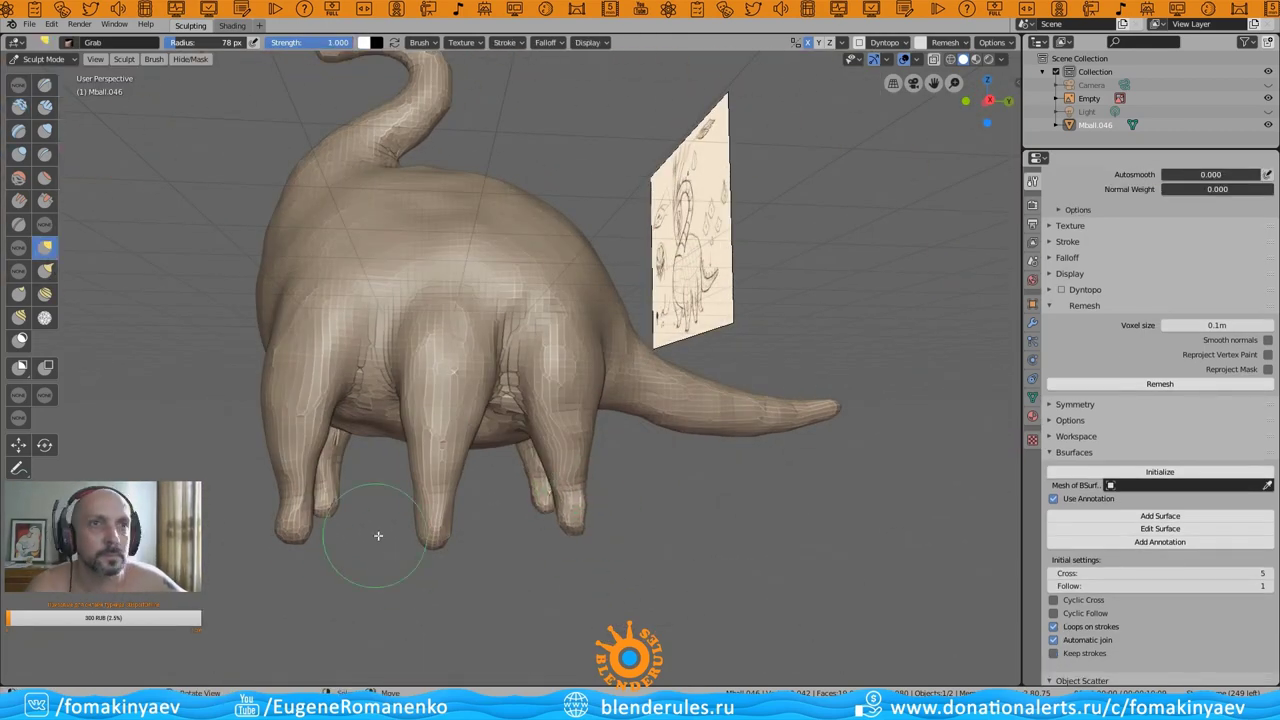
mouse_move(378, 536)
middle_mouse_down()
mouse_move(509, 523)
mouse_move(580, 463)
middle_mouse_up()
scroll(540, 490, "up", 3)
key("c")
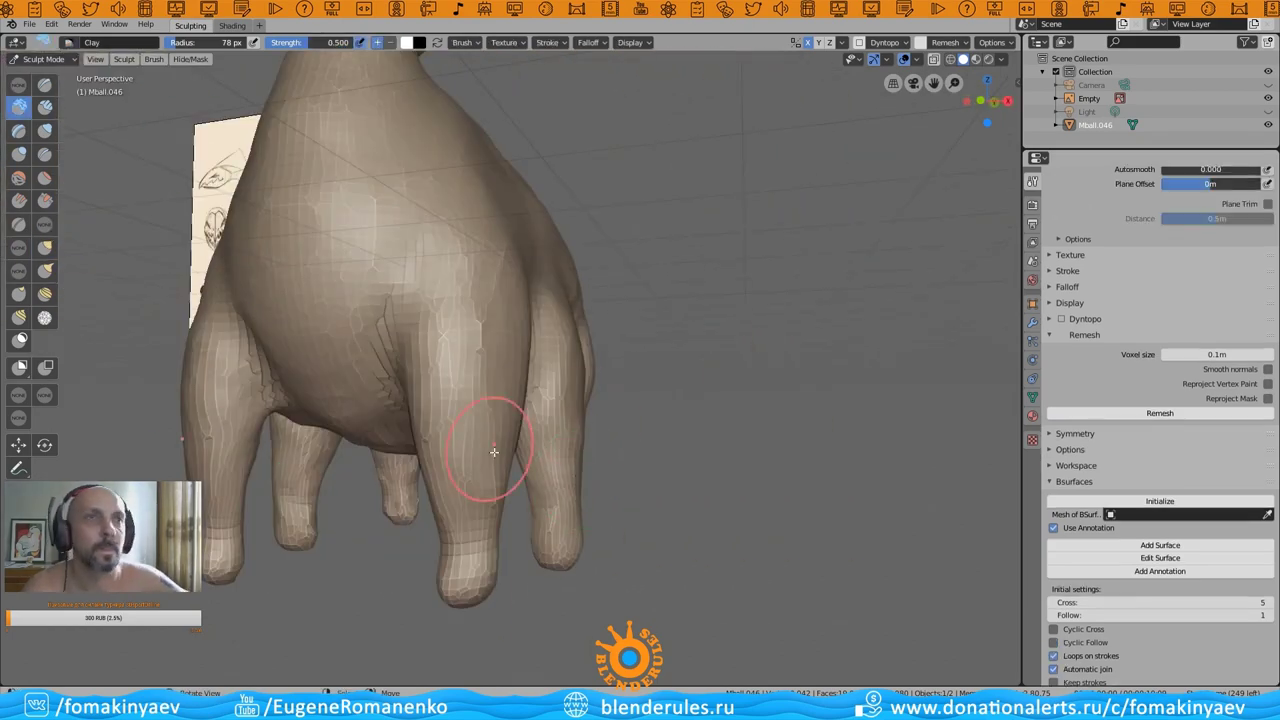
scroll(494, 452, "down", 4)
middle_click_drag(634, 380, 585, 293)
mouse_move(489, 313)
middle_mouse_down()
mouse_move(686, 380)
mouse_move(586, 343)
mouse_move(734, 437)
mouse_move(569, 400)
mouse_move(323, 463)
mouse_move(543, 457)
mouse_move(375, 393)
middle_mouse_up()
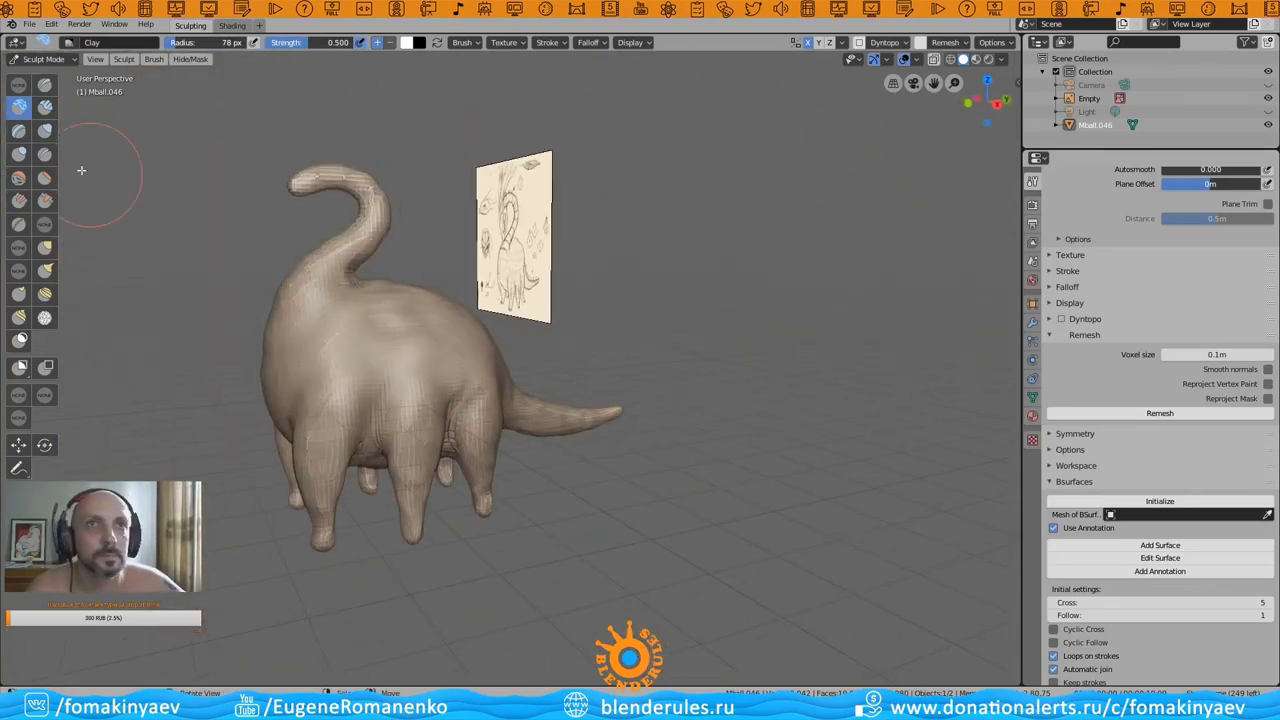
left_click(45, 246)
middle_click_drag(150, 250, 297, 257)
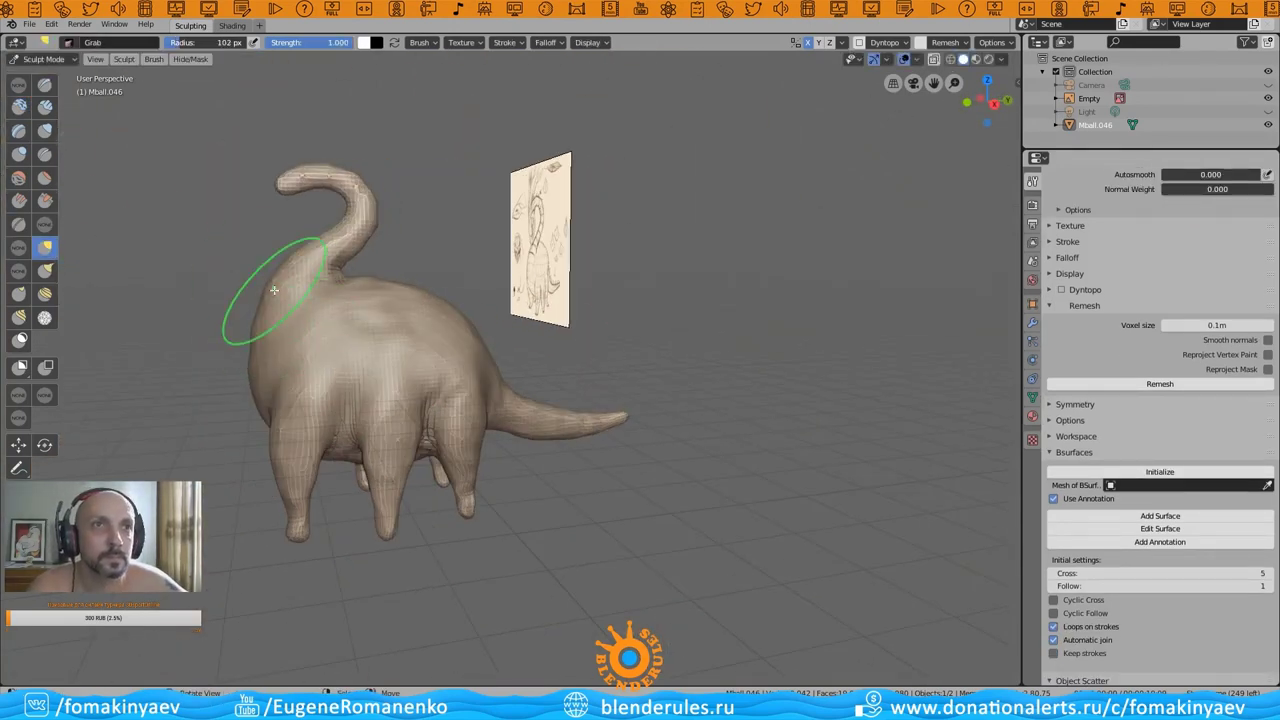
key("c")
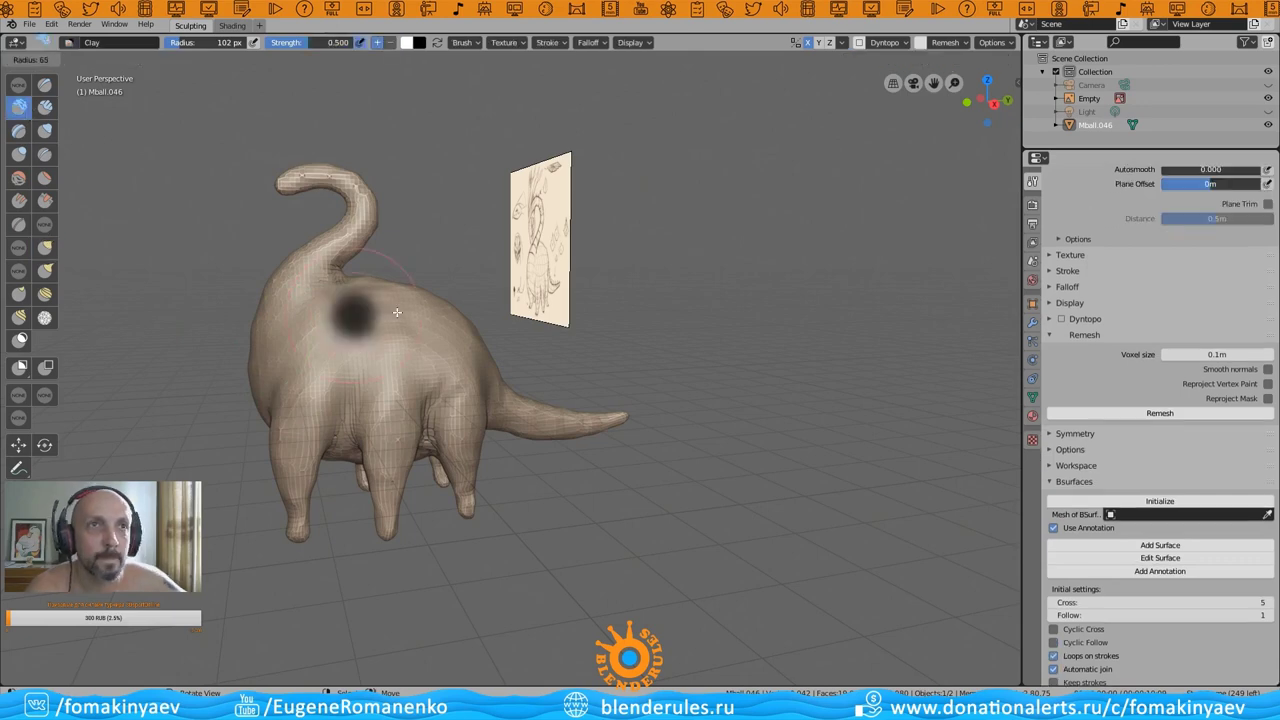
middle_click_drag(357, 300, 279, 349)
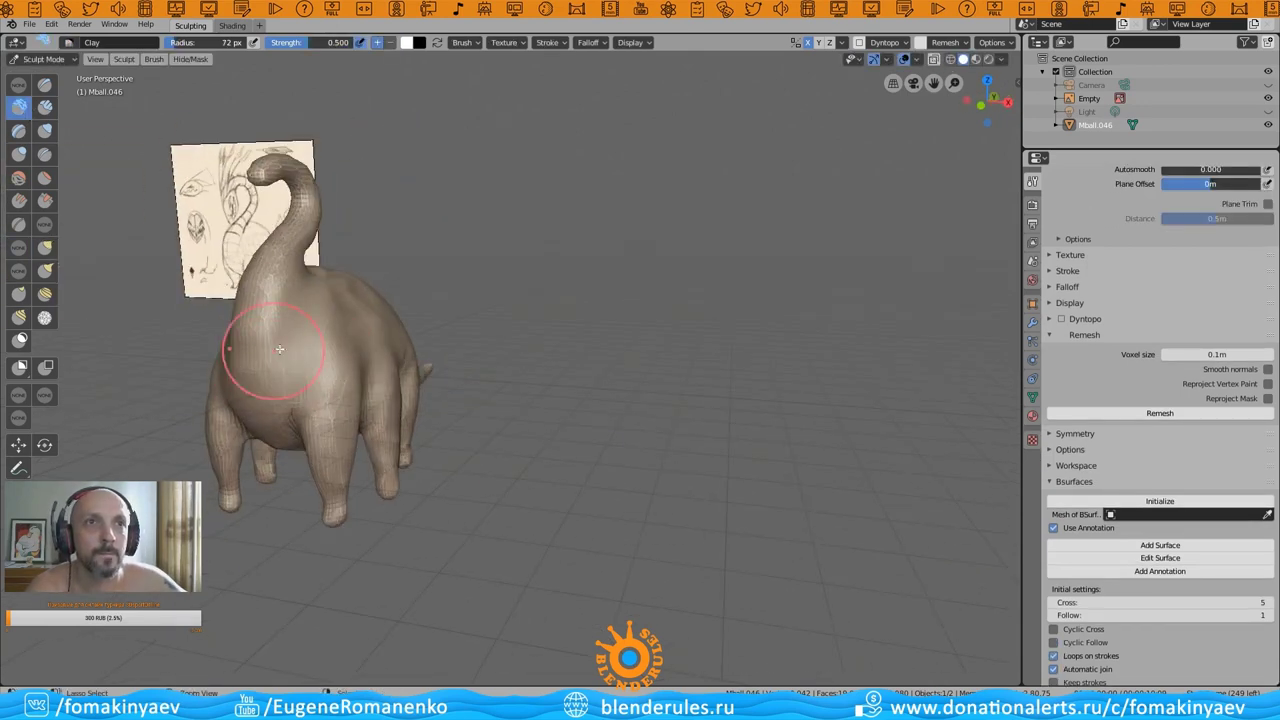
- Fill out the rump and hind legs with Clay strokes, checking them in Front view
mouse_move(465, 324)
middle_mouse_down()
mouse_move(293, 266)
mouse_move(345, 329)
middle_mouse_up()
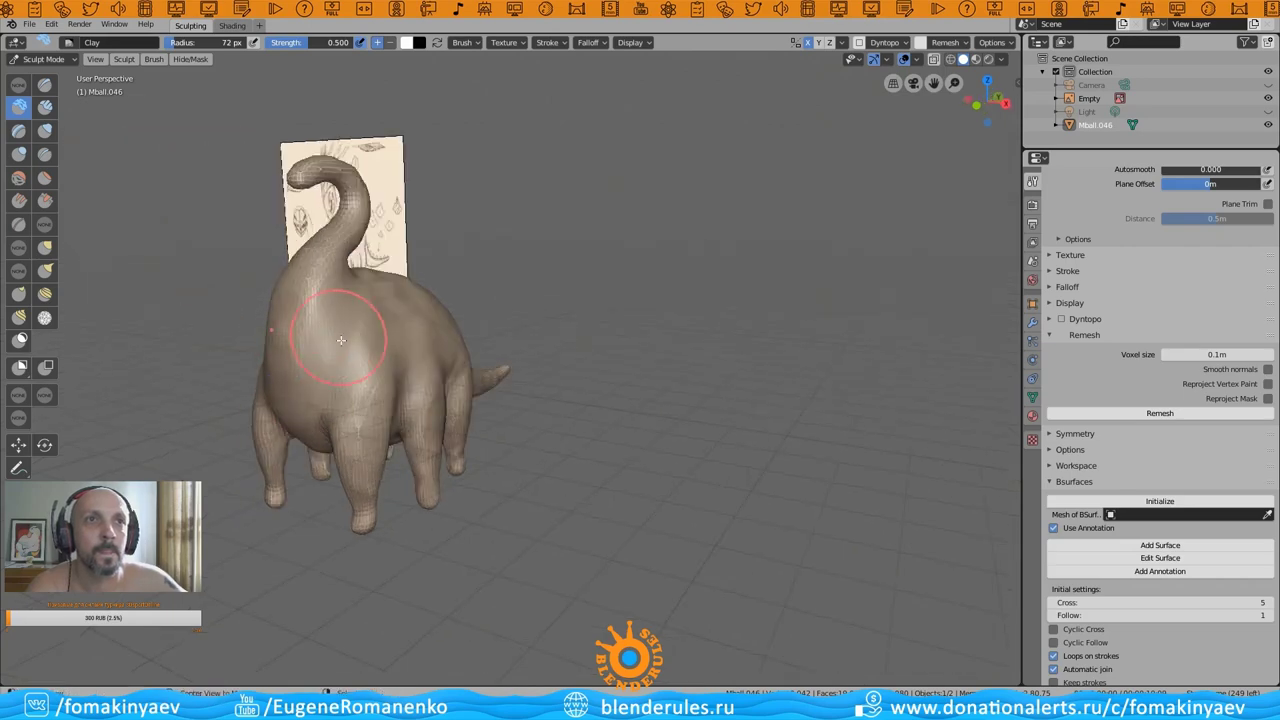
mouse_move(445, 338)
middle_mouse_down()
mouse_move(460, 360)
mouse_move(641, 365)
middle_mouse_up()
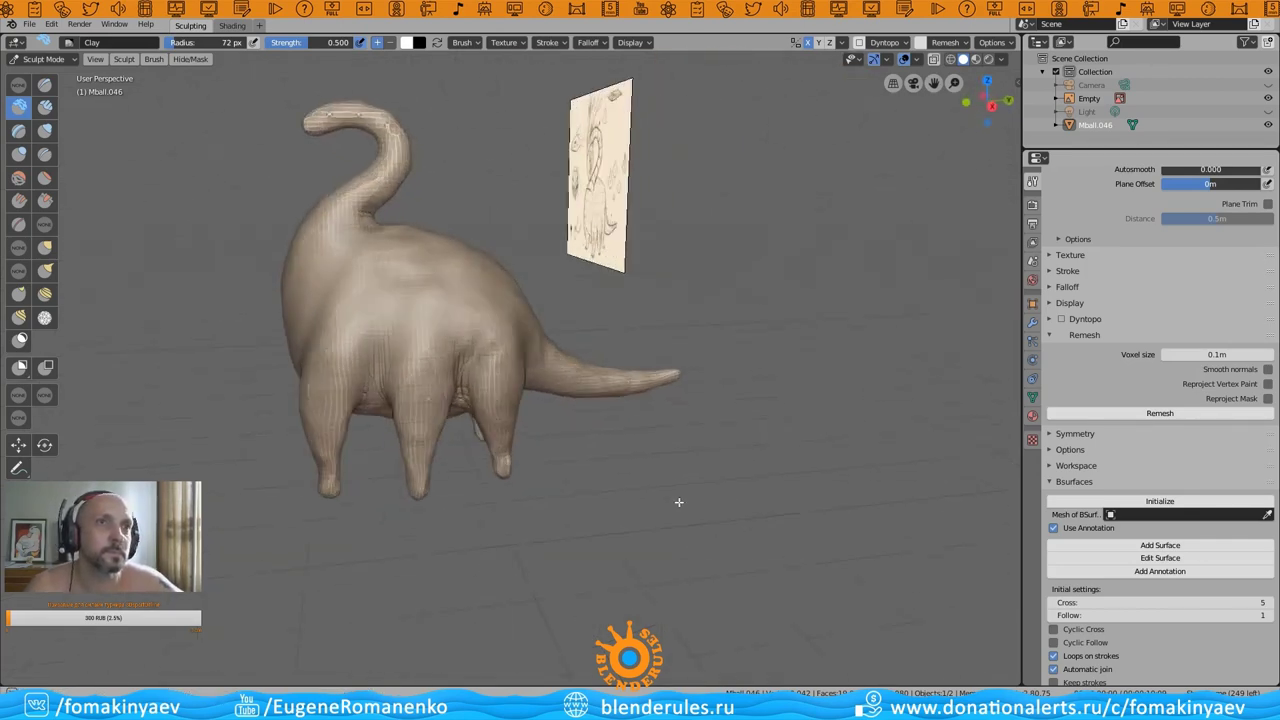
mouse_move(637, 482)
middle_mouse_down()
mouse_move(532, 296)
mouse_move(597, 400)
mouse_move(423, 414)
mouse_move(406, 437)
mouse_move(466, 480)
mouse_move(471, 314)
mouse_move(450, 300)
mouse_move(458, 366)
mouse_move(386, 423)
middle_mouse_up()
key("KP_1")
scroll(520, 394, "up", 2)
mouse_move(449, 377)
middle_mouse_down("shift")
mouse_move(709, 359)
mouse_move(677, 423)
mouse_move(571, 506)
mouse_move(643, 392)
mouse_move(806, 531)
mouse_move(639, 409)
middle_mouse_up("shift")
scroll(643, 392, "up", 2)
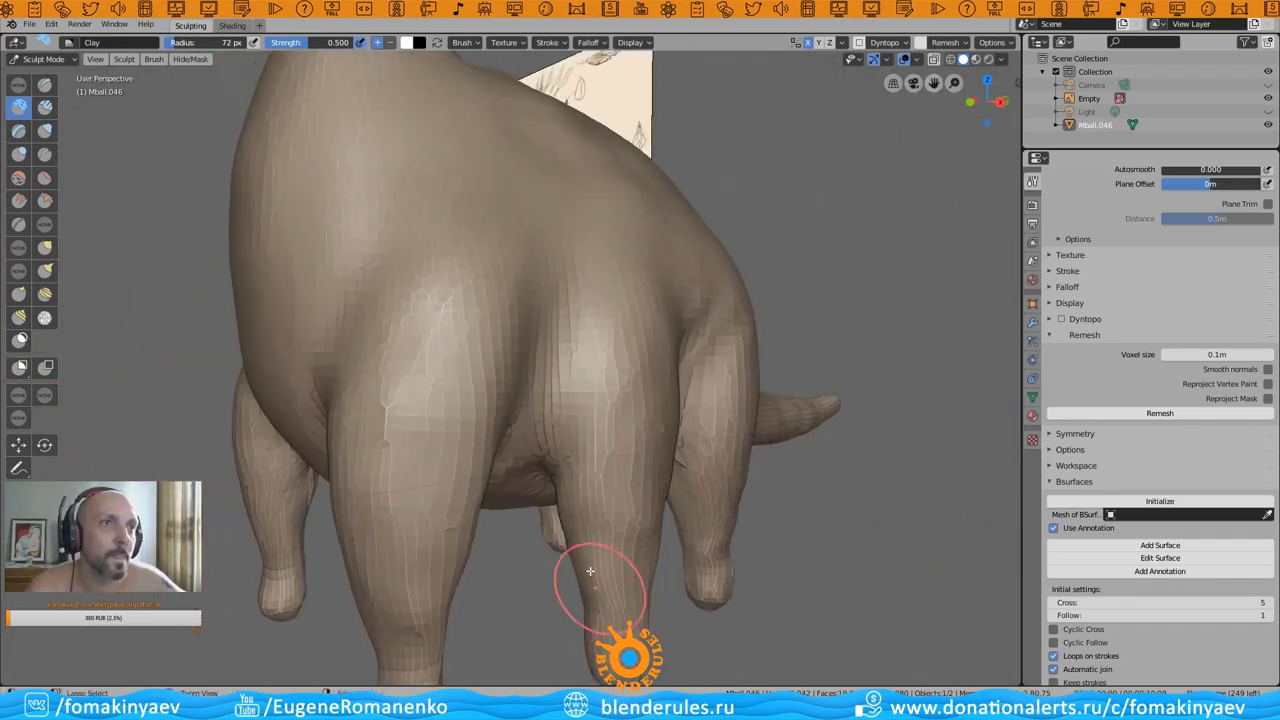
mouse_move(590, 571)
middle_mouse_down()
mouse_move(709, 514)
mouse_move(677, 491)
mouse_move(574, 493)
middle_mouse_up()
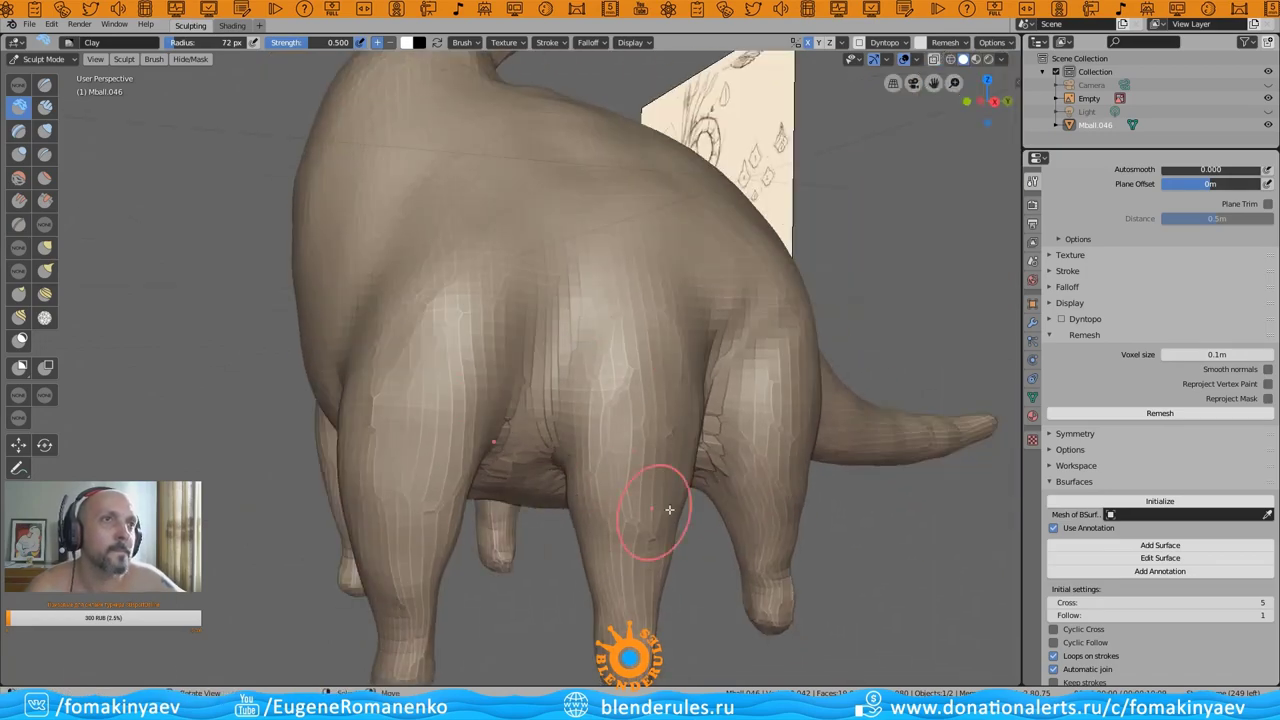
- Leave sculpting for Object Mode with the move tool, viewing the dinosaur from behind
key("w")
mouse_move(669, 510)
middle_mouse_down()
mouse_move(763, 451)
mouse_move(586, 294)
mouse_move(637, 287)
middle_mouse_up()
scroll(763, 451, "down", 5)
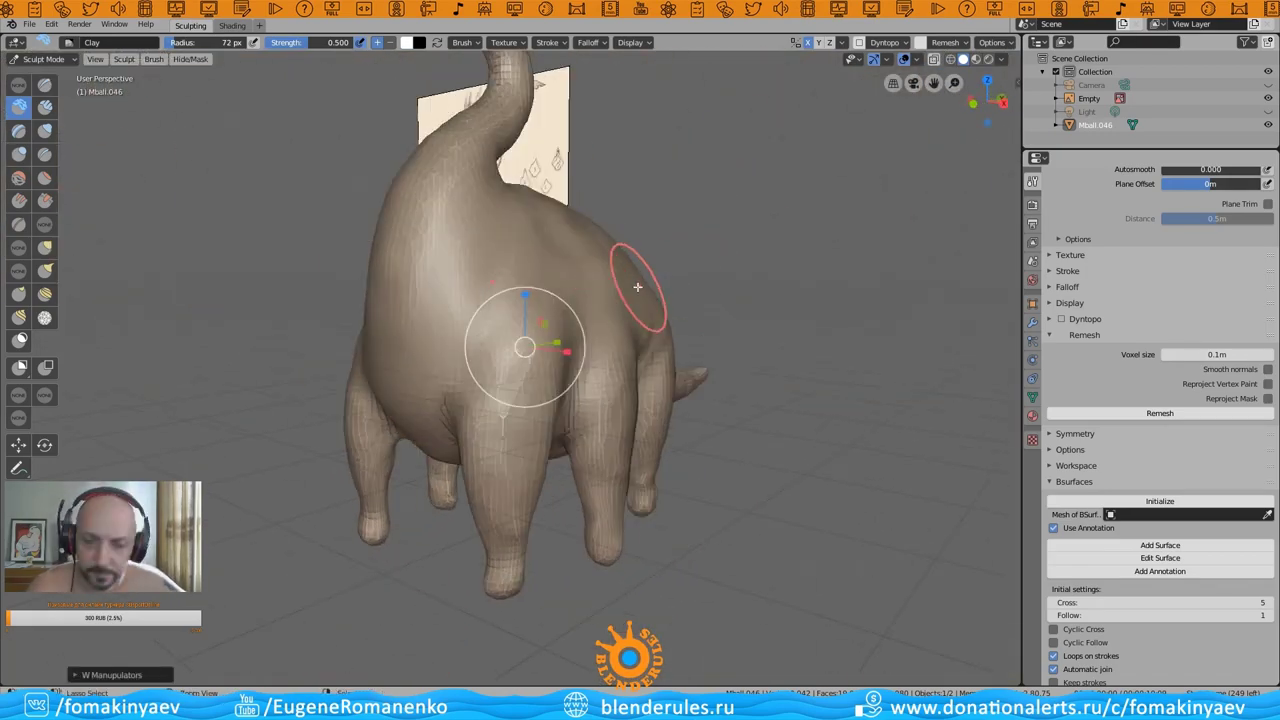
middle_click_drag(694, 338, 606, 282)
mouse_move(720, 122)
middle_mouse_down()
mouse_move(600, 366)
mouse_move(462, 425)
middle_mouse_up()
key("w")
mouse_move(600, 360)
middle_mouse_down()
mouse_move(530, 375)
mouse_move(308, 222)
middle_mouse_up()
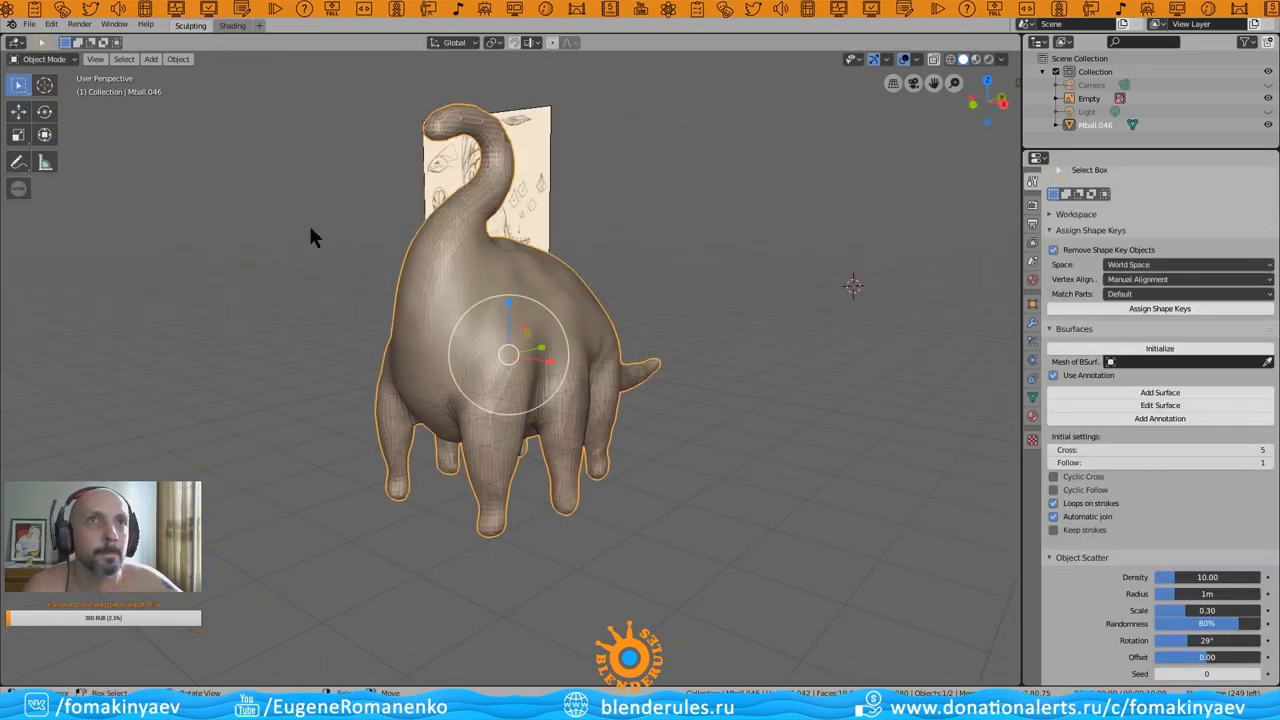
- Return to the Clay brush and check the dynamic topology and overlay options
mouse_move(528, 350)
middle_mouse_down()
mouse_move(563, 409)
mouse_move(660, 420)
mouse_move(536, 408)
mouse_move(600, 330)
middle_mouse_up()
left_click(19, 106)
left_click(852, 59)
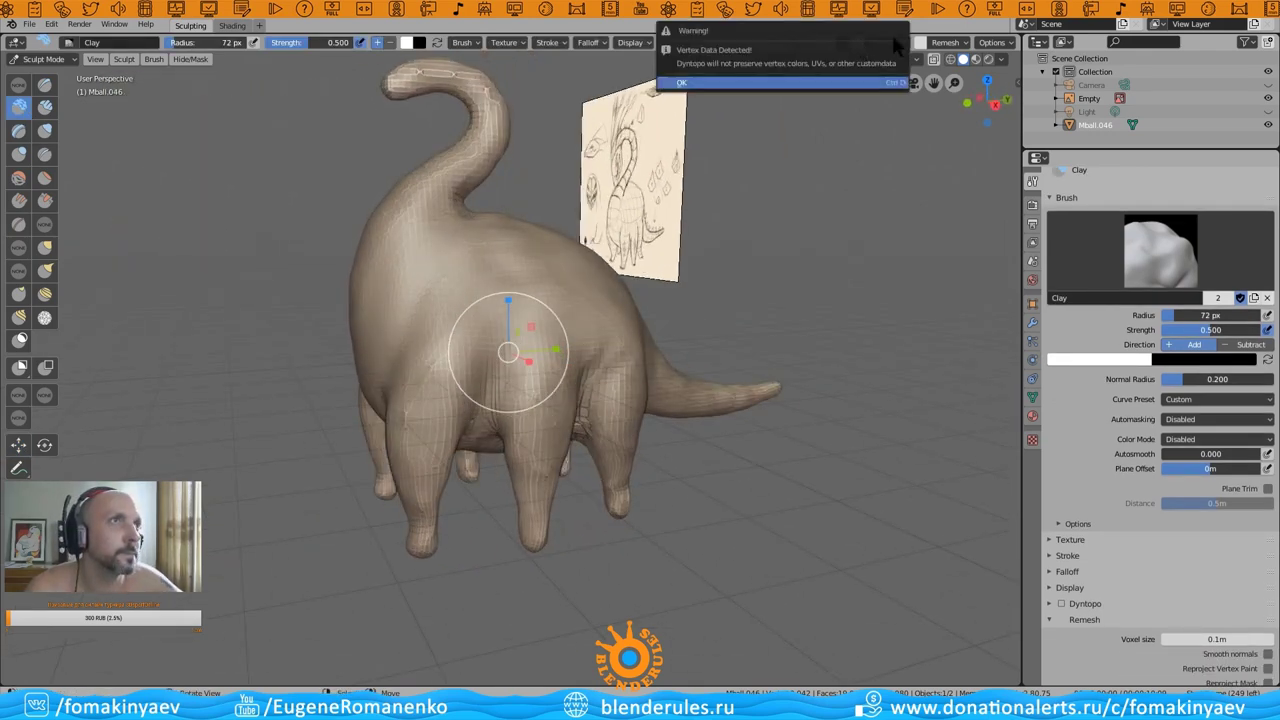
left_click(916, 59)
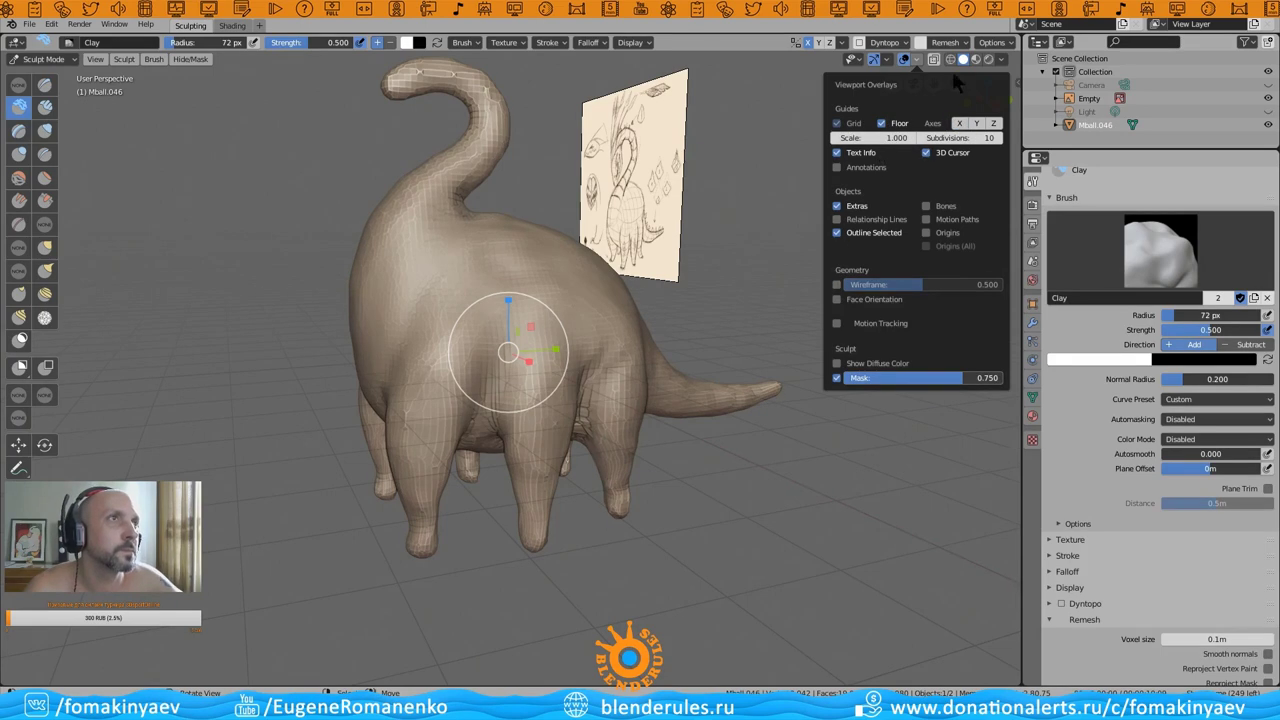
middle_click_drag(480, 300, 560, 300)
- Toggle the tool settings display off and back on, then reselect the Clay brush
left_click(95, 59)
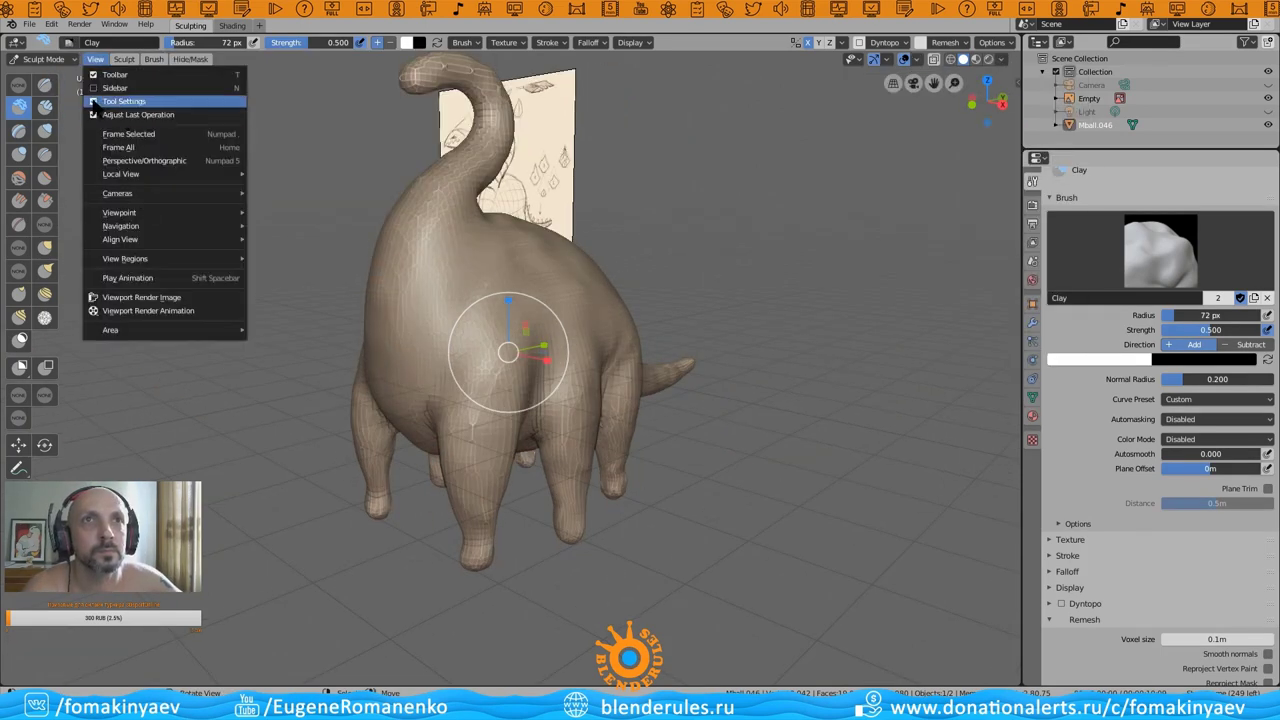
left_click(93, 101)
left_click(95, 42)
left_click(93, 84)
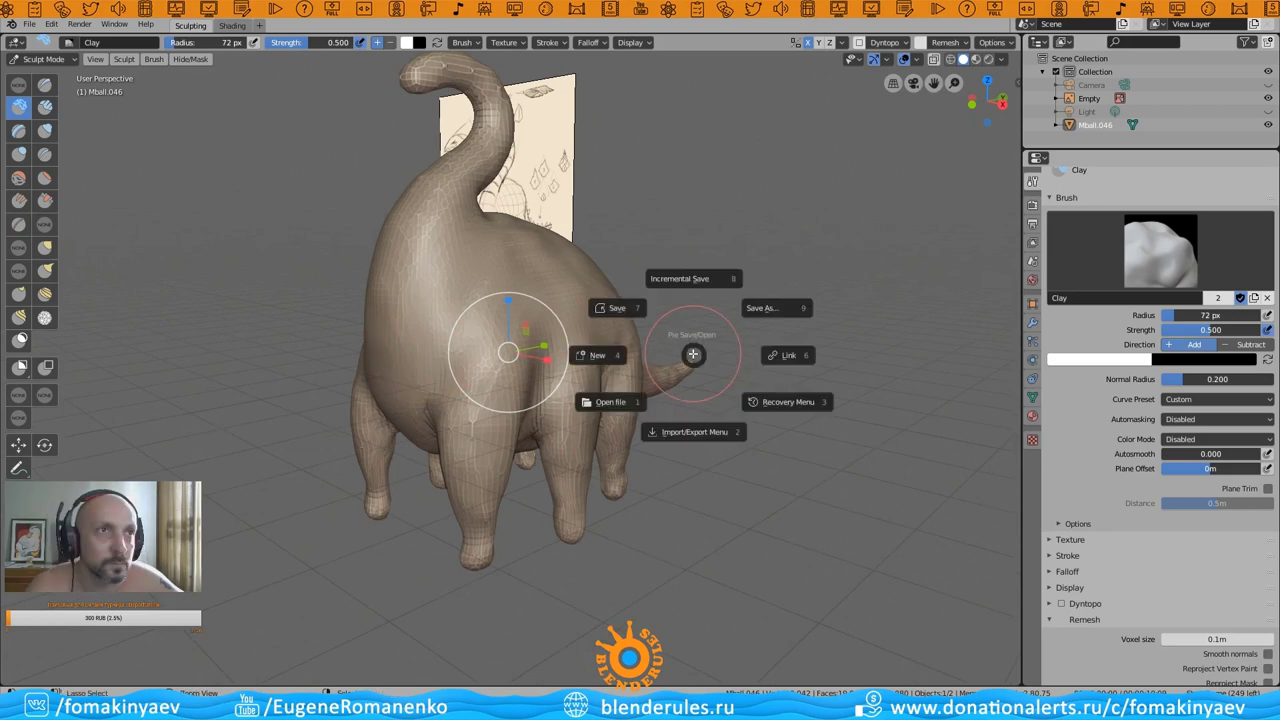
middle_click_drag(706, 313, 650, 320)
left_click(19, 445)
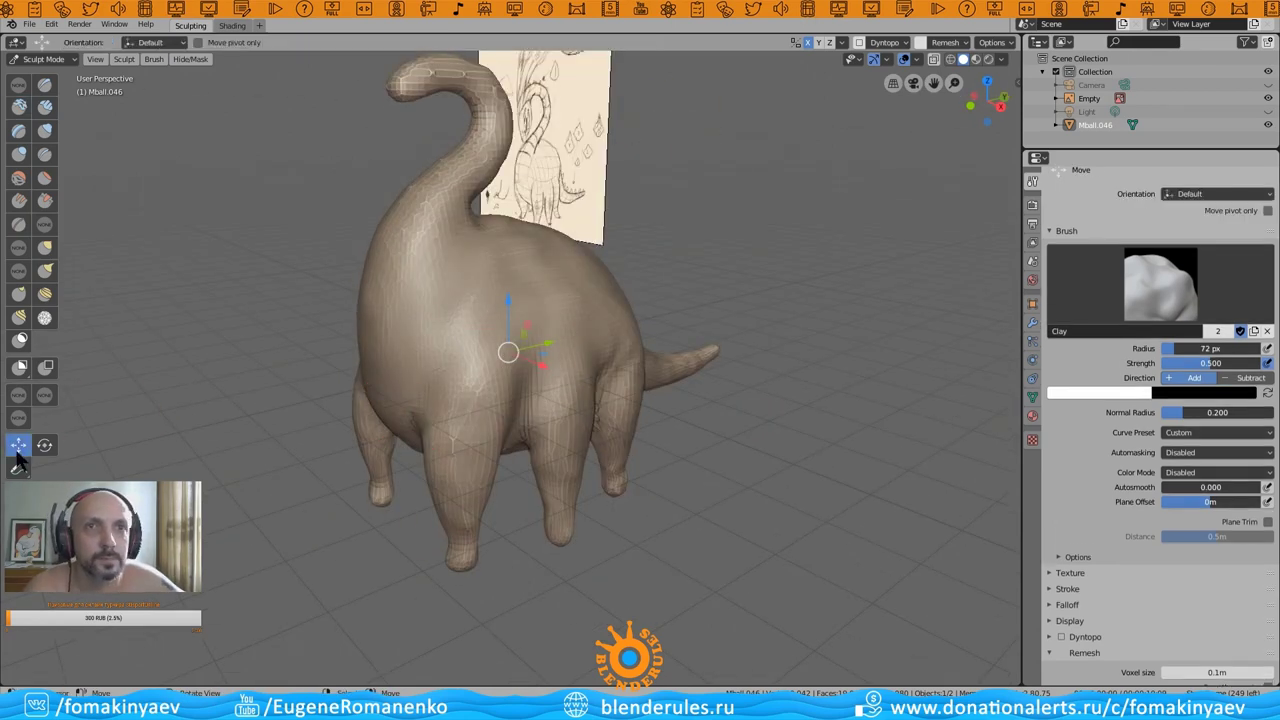
left_click(19, 106)
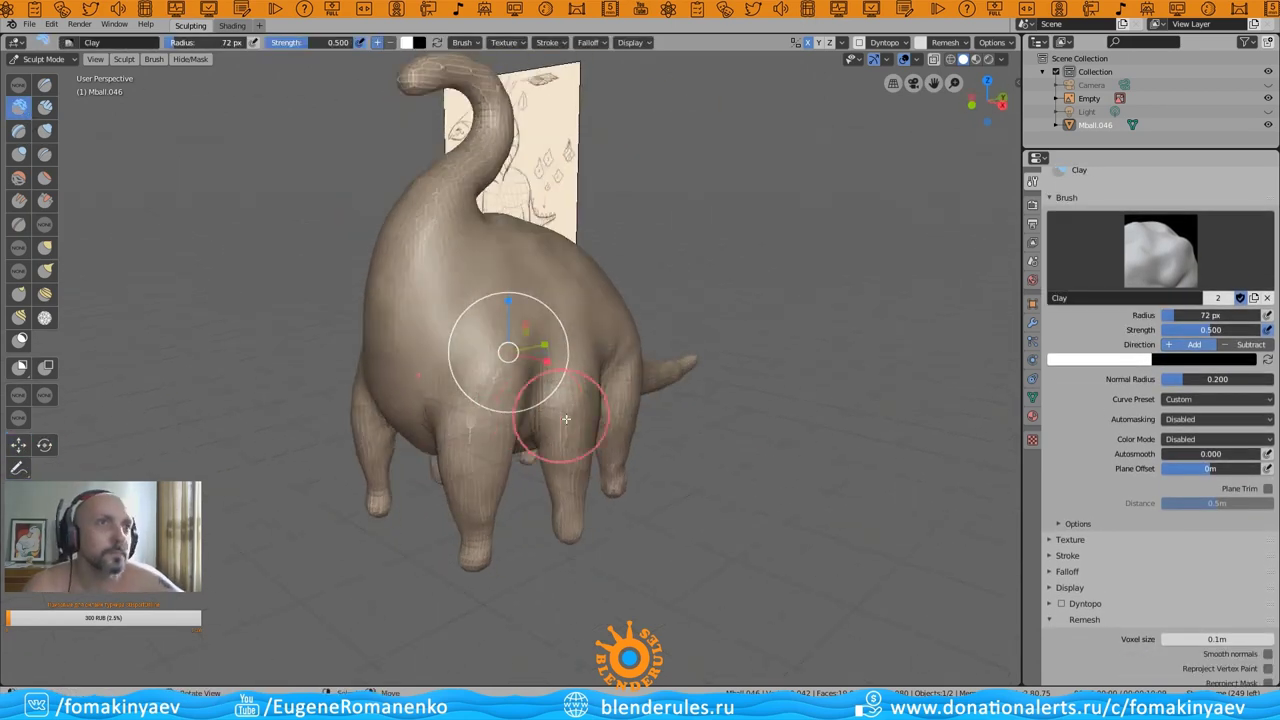
mouse_move(551, 408)
middle_mouse_down()
mouse_move(659, 434)
mouse_move(506, 348)
middle_mouse_up()
- Reselect the Mball.046 dinosaur mesh and return to Sculpt Mode
left_click(523, 189)
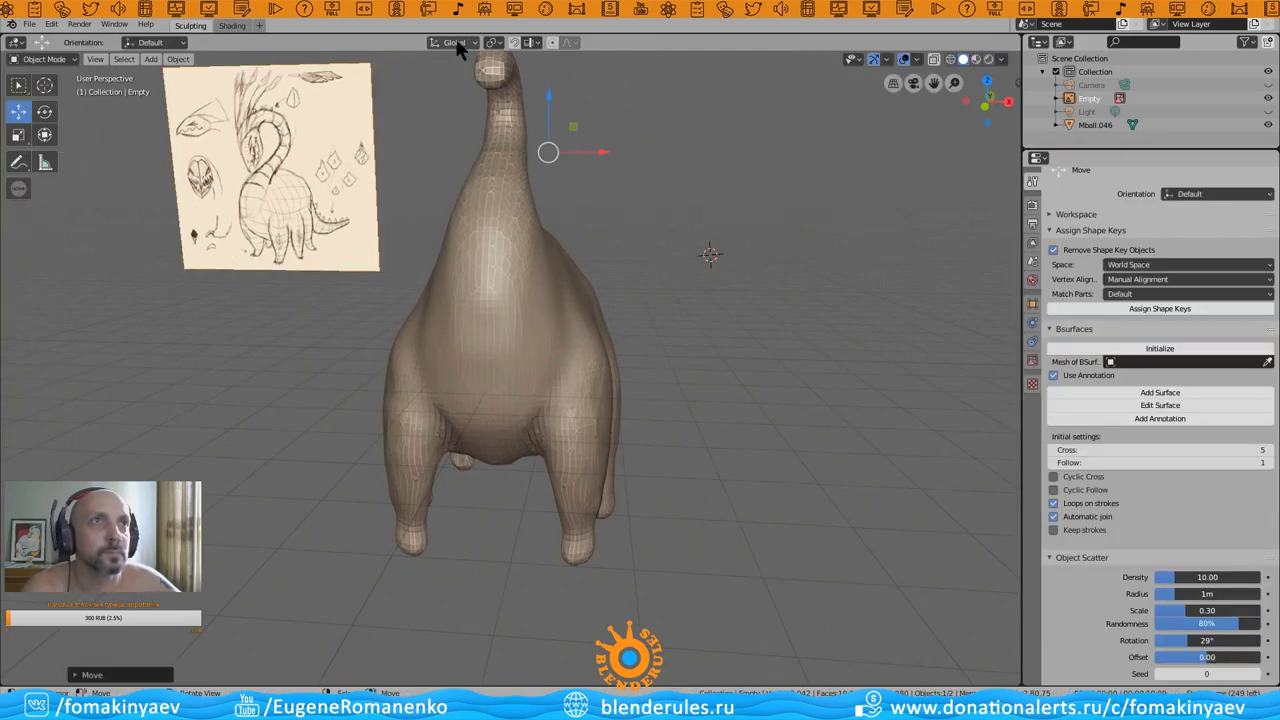
mouse_move(523, 189)
middle_mouse_down()
mouse_move(645, 300)
mouse_move(599, 143)
mouse_move(794, 290)
mouse_move(652, 359)
mouse_move(580, 457)
mouse_move(709, 349)
mouse_move(814, 405)
mouse_move(700, 385)
mouse_move(560, 395)
mouse_move(483, 425)
mouse_move(523, 420)
mouse_move(511, 420)
mouse_move(628, 363)
mouse_move(575, 293)
middle_mouse_up()
left_click(538, 401)
key("ctrl+s")
left_click(46, 103)
- Shrink the Clay brush radius to 57 px while viewing the dinosaur's right side
mouse_move(400, 420)
middle_mouse_down()
mouse_move(508, 471)
mouse_move(495, 466)
middle_mouse_up()
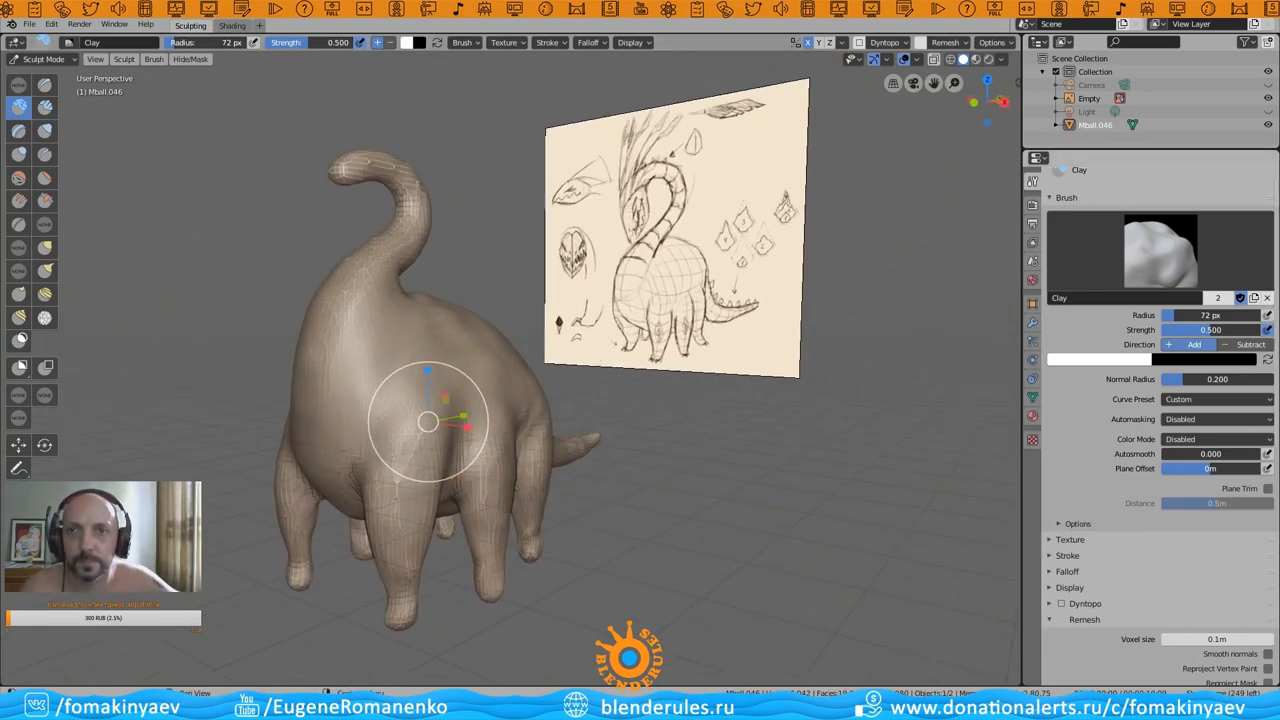
mouse_move(427, 421)
middle_mouse_down()
mouse_move(520, 371)
mouse_move(425, 443)
mouse_move(329, 400)
mouse_move(439, 434)
mouse_move(380, 451)
mouse_move(343, 400)
mouse_move(517, 466)
mouse_move(494, 467)
mouse_move(597, 431)
mouse_move(420, 491)
mouse_move(365, 536)
mouse_move(380, 477)
mouse_move(409, 523)
mouse_move(371, 546)
mouse_move(360, 505)
mouse_move(343, 500)
mouse_move(609, 486)
mouse_move(485, 488)
mouse_move(514, 449)
mouse_move(541, 348)
mouse_move(600, 430)
mouse_move(542, 497)
mouse_move(534, 423)
mouse_move(531, 441)
mouse_move(555, 435)
middle_mouse_up()
key("bracketleft")
key("bracketleft")
scroll(371, 546, "up", 3)
- Cycle through the Rotate, Grab, Clay and Draw brushes while viewing from the right
middle_click_drag(529, 430, 520, 318, "alt")
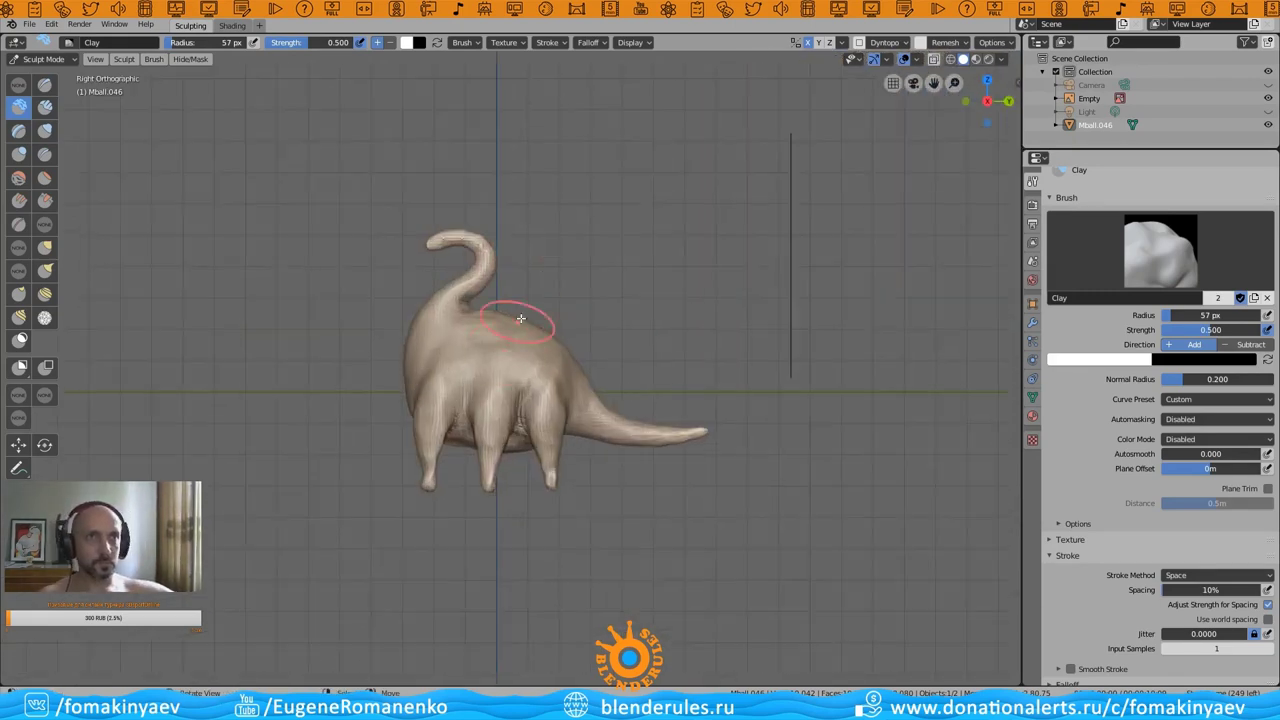
left_click(20, 317)
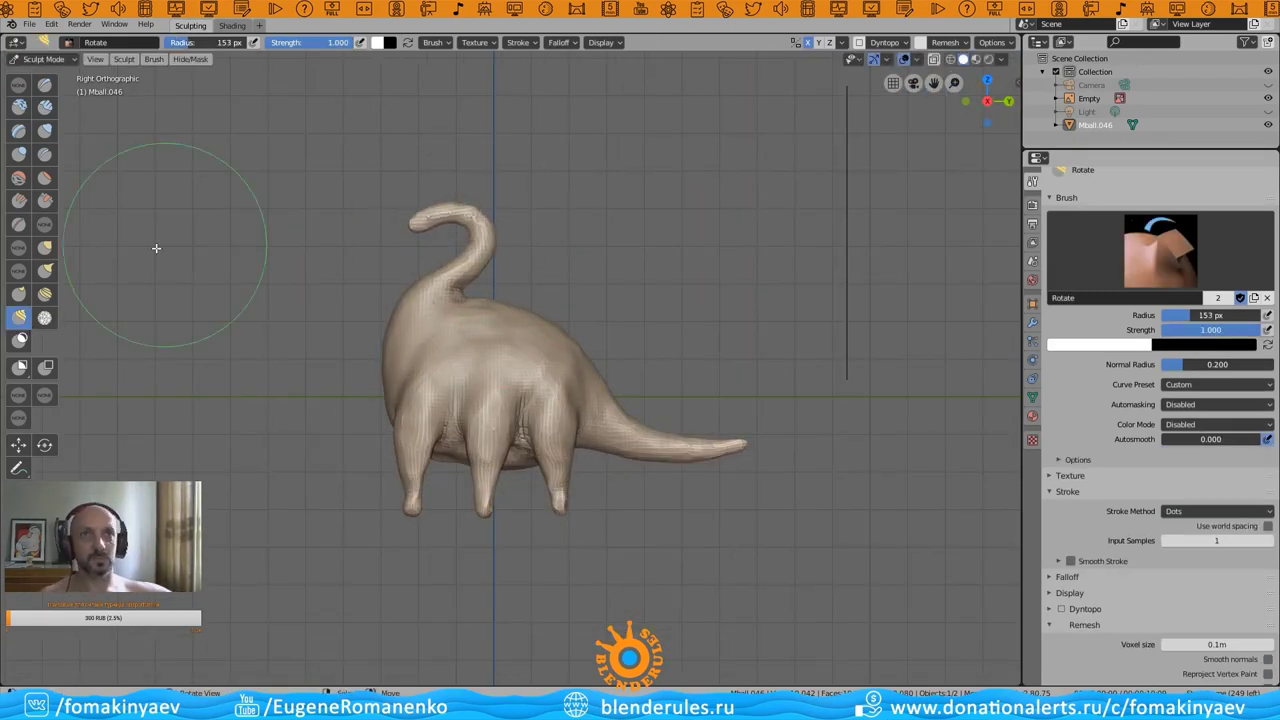
left_click(45, 247)
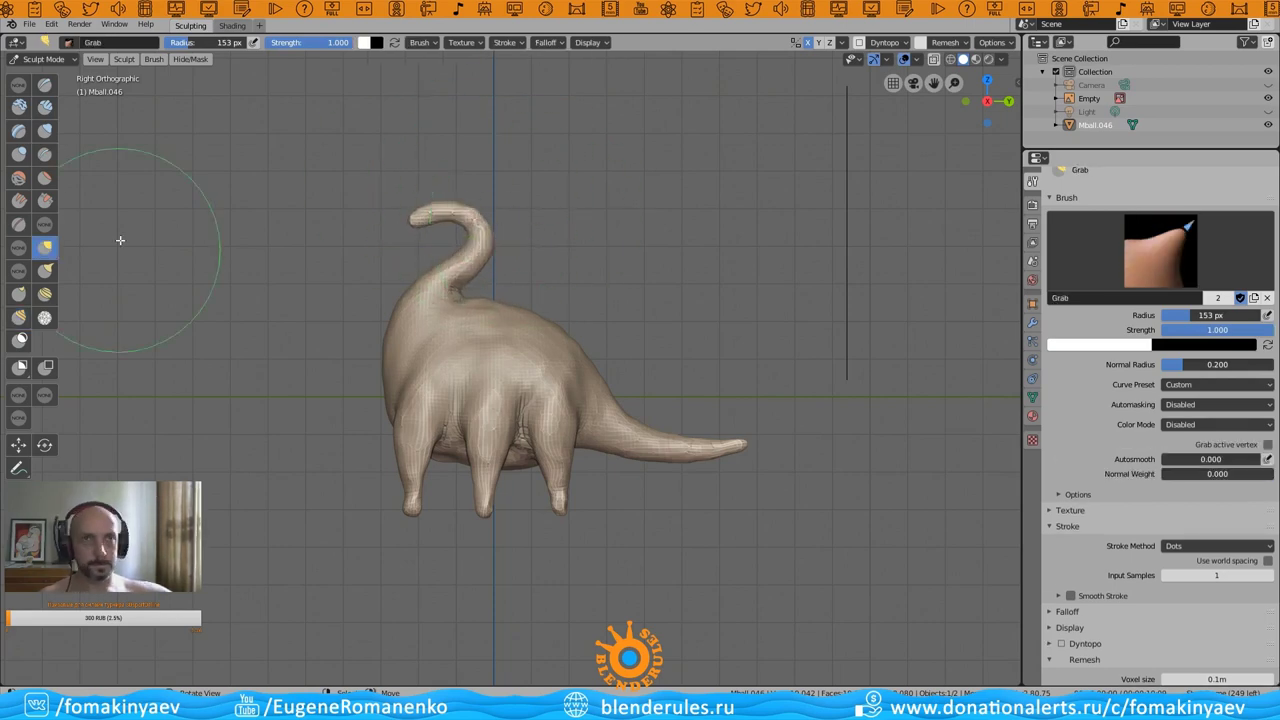
mouse_move(481, 307)
middle_mouse_down()
mouse_move(518, 349)
mouse_move(406, 271)
mouse_move(460, 280)
mouse_move(500, 200)
mouse_move(476, 195)
mouse_move(451, 280)
mouse_move(380, 250)
middle_mouse_up()
key("c")
key("x")
- In Object Mode, fade the reference sketch's opacity to 0.345
left_click(40, 59)
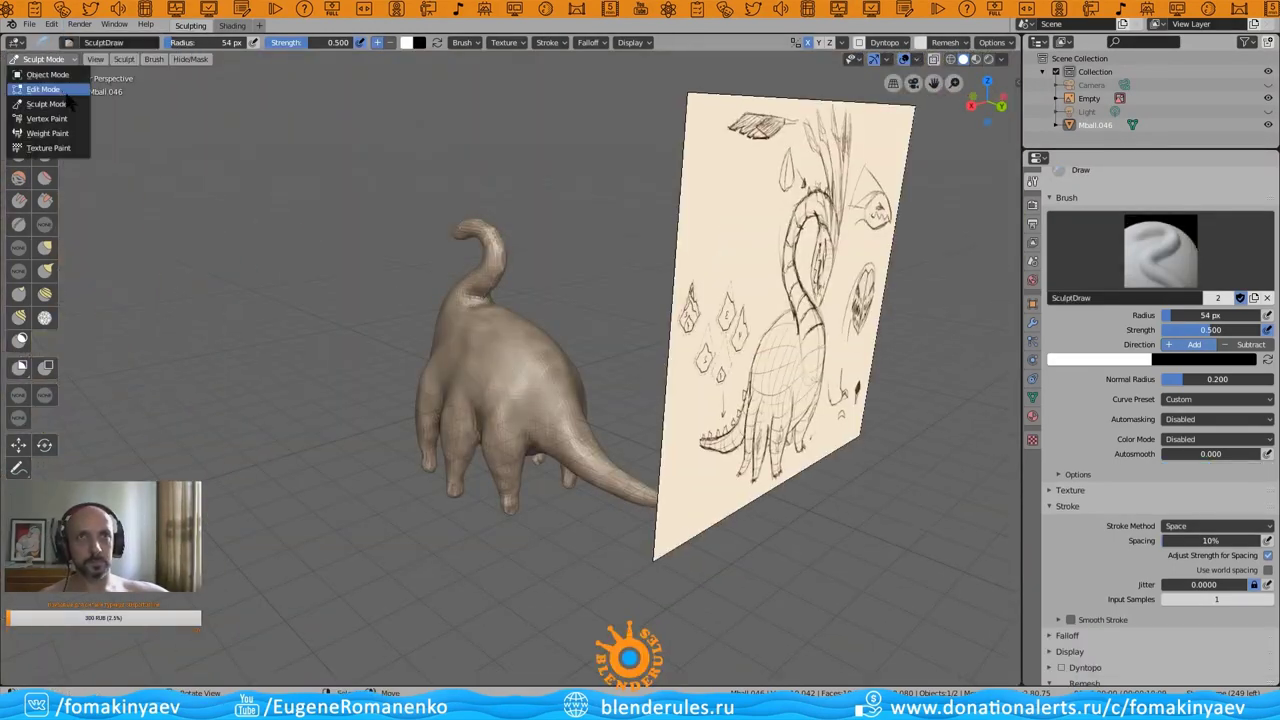
left_click(47, 74)
left_click(753, 272)
left_click(1032, 359)
left_click_drag(1214, 244, 1083, 251)
mouse_move(760, 350)
middle_mouse_down()
mouse_move(520, 419)
mouse_move(600, 380)
mouse_move(520, 380)
middle_mouse_up()
- Select the dinosaur, re-enter Sculpt Mode and pick the Clay brush at 54 px
left_click(420, 430)
left_click(44, 59)
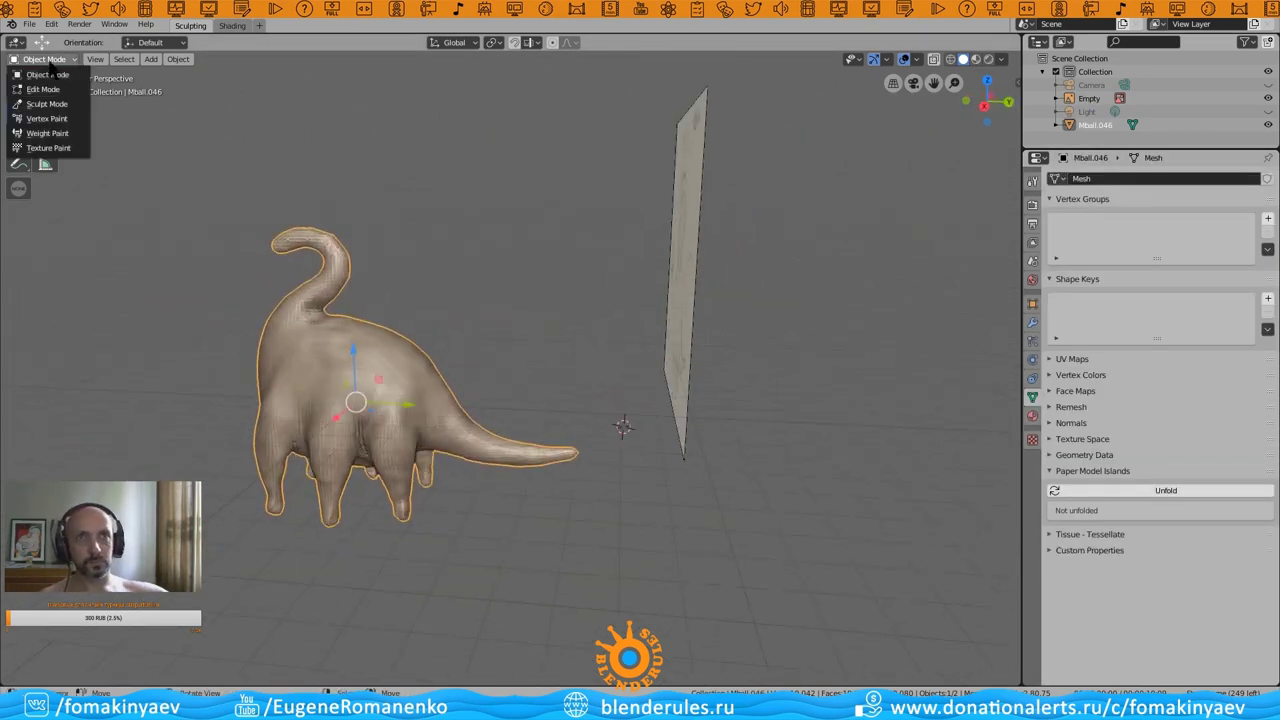
left_click(40, 100)
mouse_move(337, 337)
middle_mouse_down()
mouse_move(300, 300)
mouse_move(312, 253)
mouse_move(300, 272)
middle_mouse_up()
left_click(19, 106)
scroll(300, 272, "up", 3)
middle_click_drag(374, 284, 379, 357)
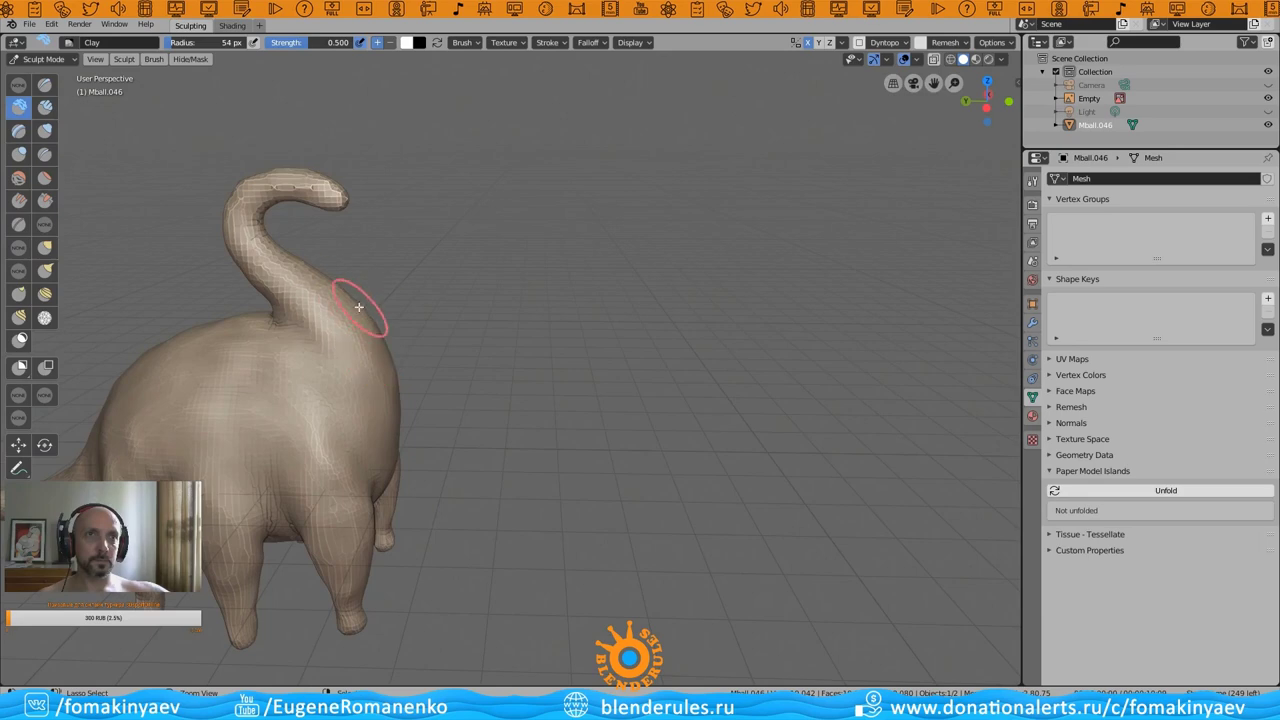
- Compare the neck against the reference sketch from the right side and in perspective
scroll(359, 307, "down", 3)
mouse_move(359, 307)
middle_mouse_down()
mouse_move(529, 357)
mouse_move(514, 343)
mouse_move(493, 357)
middle_mouse_up()
scroll(513, 361, "up", 3)
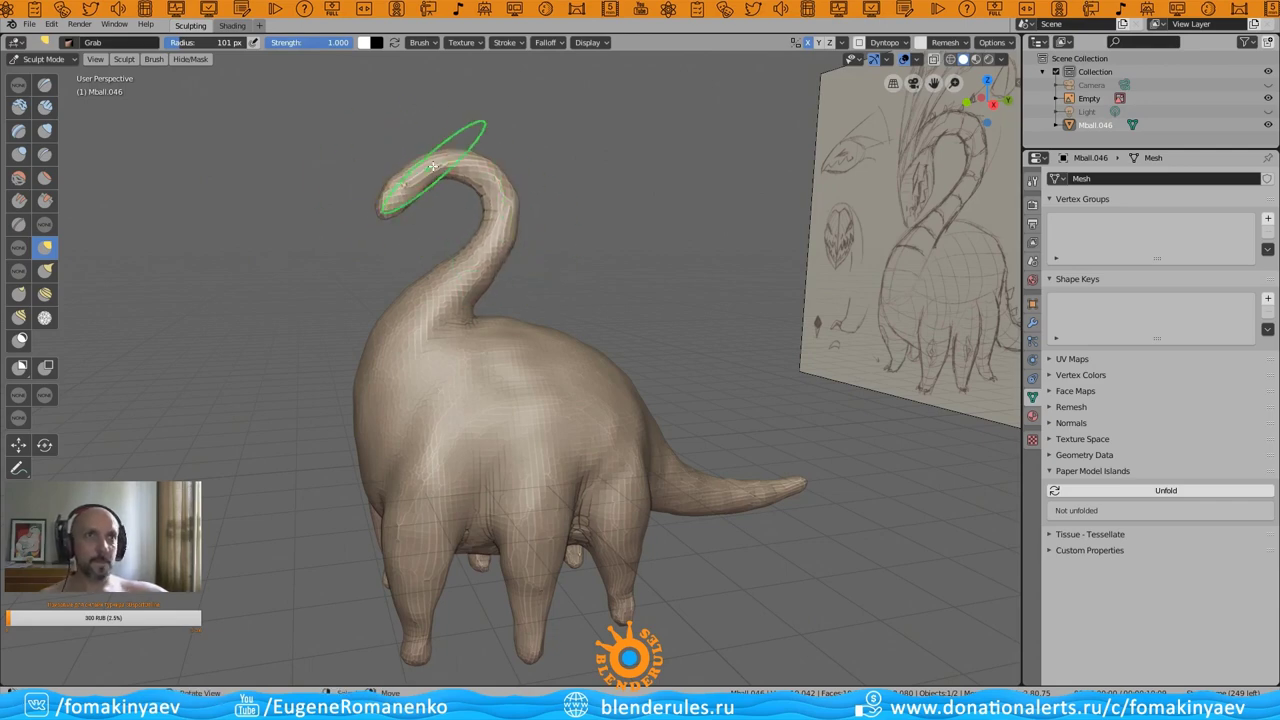
middle_click_drag(433, 165, 419, 258)
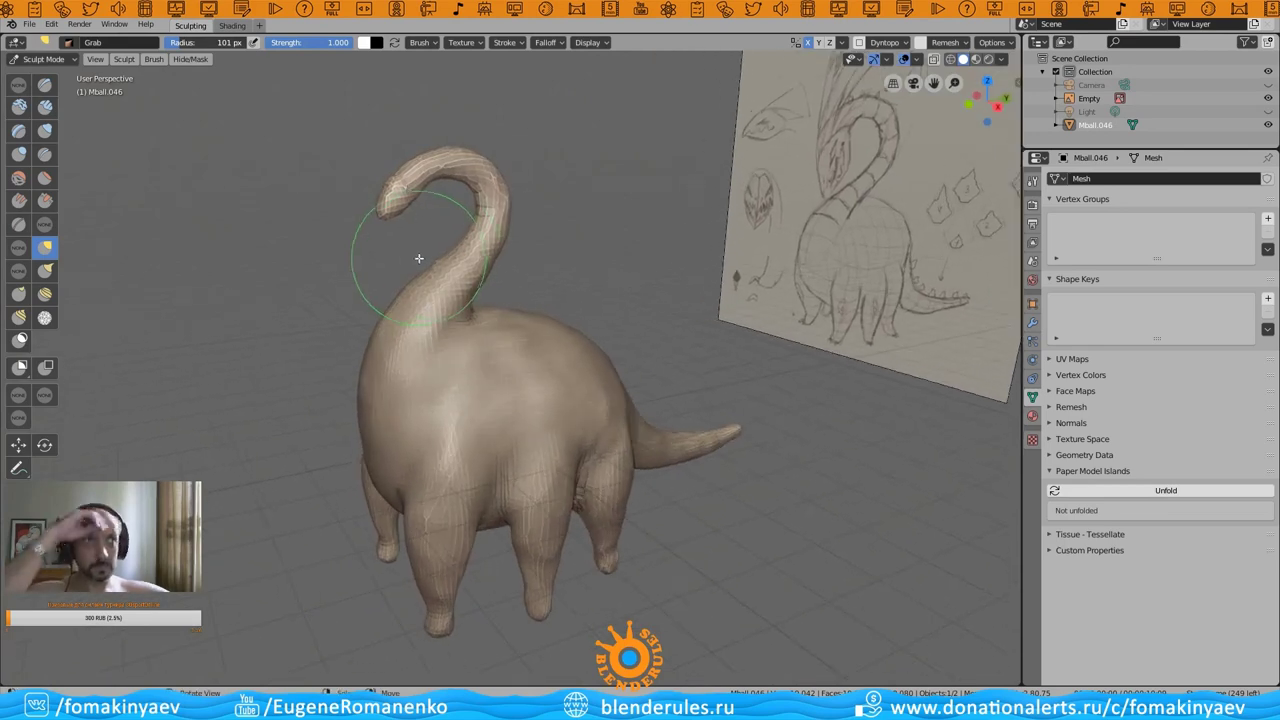
key("KP_3")
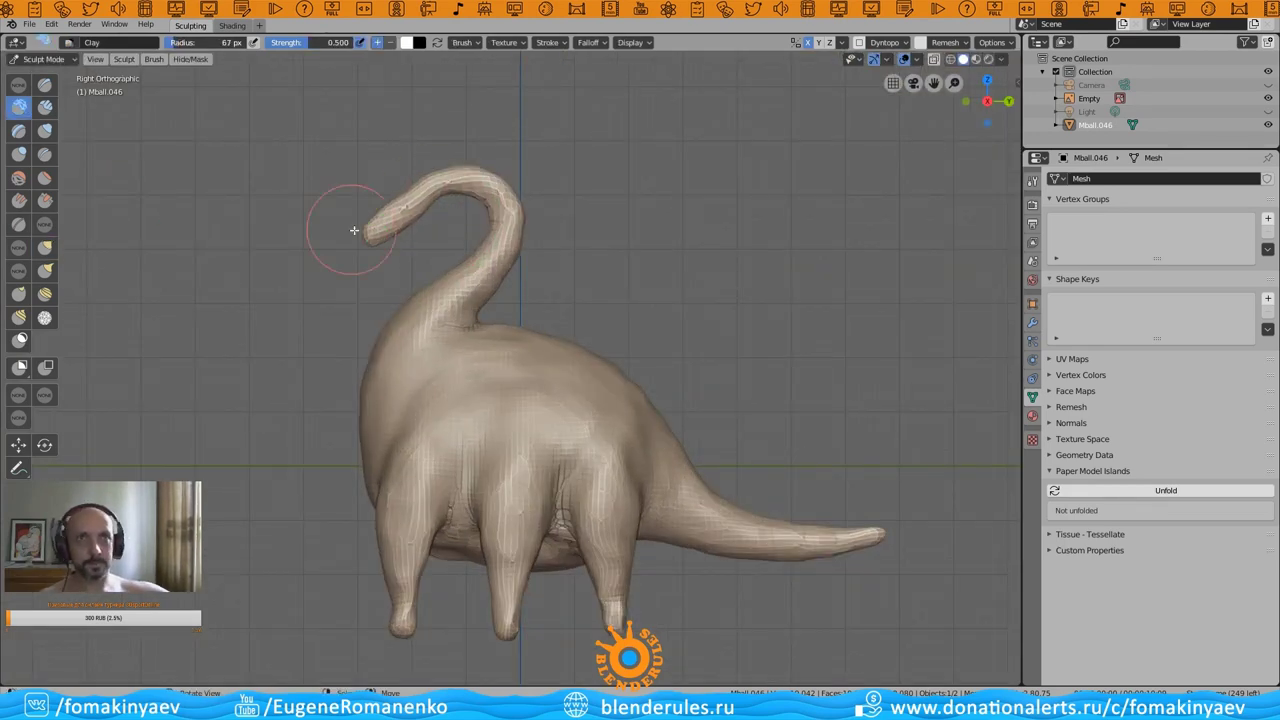
mouse_move(354, 230)
middle_mouse_down()
mouse_move(343, 366)
mouse_move(580, 297)
mouse_move(580, 337)
mouse_move(561, 345)
mouse_move(683, 346)
mouse_move(423, 346)
middle_mouse_up()
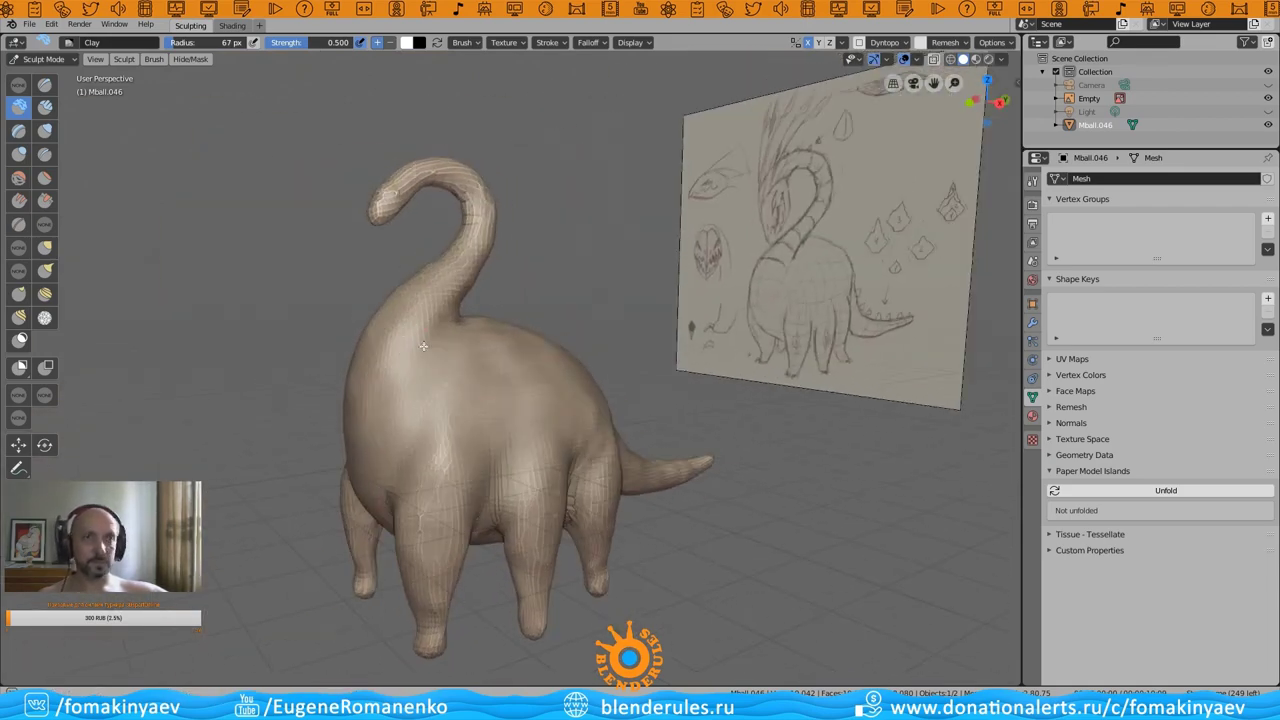
- Work the underside with the Draw brush, then Grab-pull the legs
key("x")
mouse_move(932, 88)
middle_mouse_down()
mouse_move(549, 380)
mouse_move(543, 420)
mouse_move(509, 423)
mouse_move(501, 453)
mouse_move(434, 451)
mouse_move(466, 257)
mouse_move(466, 277)
mouse_move(573, 350)
mouse_move(597, 346)
mouse_move(569, 443)
mouse_move(523, 463)
mouse_move(686, 486)
mouse_move(437, 486)
mouse_move(409, 523)
mouse_move(437, 523)
mouse_move(498, 484)
mouse_move(480, 568)
middle_mouse_up()
key("g")
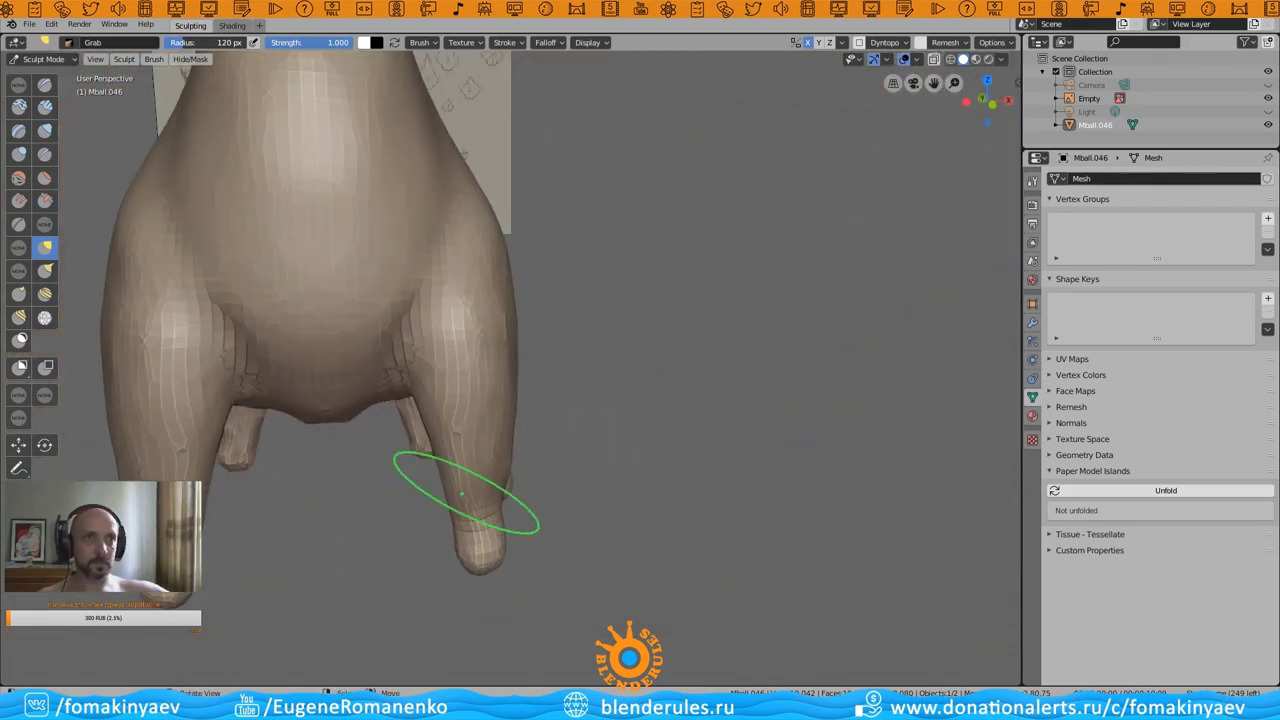
middle_click_drag(461, 493, 459, 590)
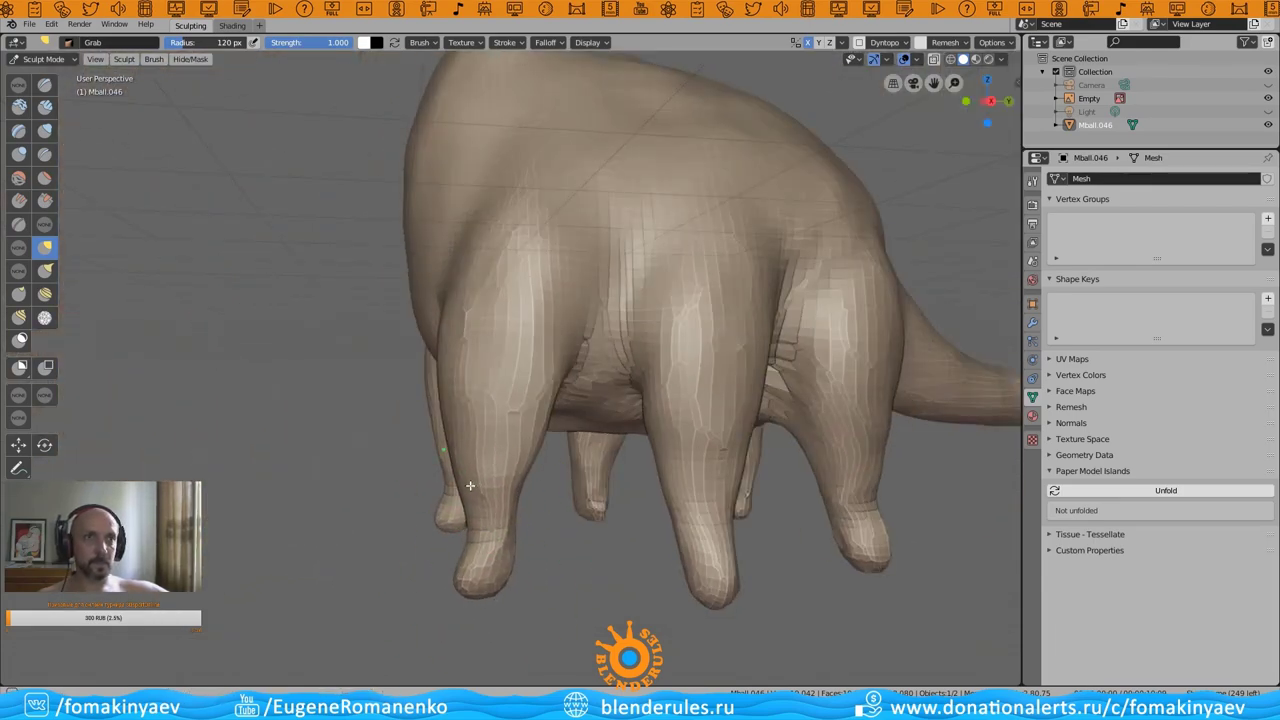
middle_click_drag(470, 485, 488, 601)
- Keep reshaping the feet with Grab from rear, underside and front views
mouse_move(509, 534)
middle_mouse_down()
mouse_move(663, 594)
mouse_move(737, 457)
middle_mouse_up()
scroll(480, 249, "down", 5)
scroll(658, 485, "up", 4)
mouse_move(658, 485)
middle_mouse_down()
mouse_move(478, 461)
mouse_move(691, 466)
mouse_move(386, 503)
mouse_move(487, 565)
middle_mouse_up()
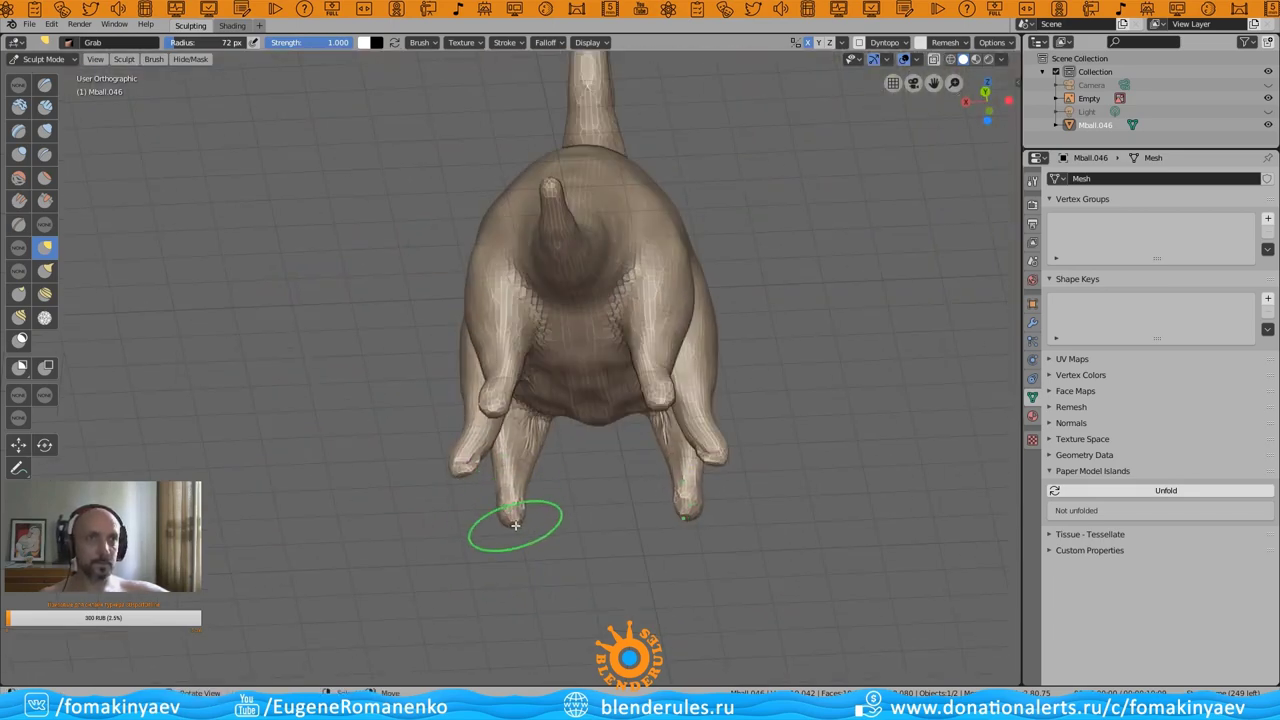
middle_click_drag(515, 524, 573, 506)
mouse_move(504, 527)
middle_mouse_down()
mouse_move(520, 500)
mouse_move(500, 470)
mouse_move(477, 480)
mouse_move(693, 466)
middle_mouse_up()
mouse_move(562, 424)
middle_mouse_down()
mouse_move(535, 482)
mouse_move(565, 424)
middle_mouse_up()
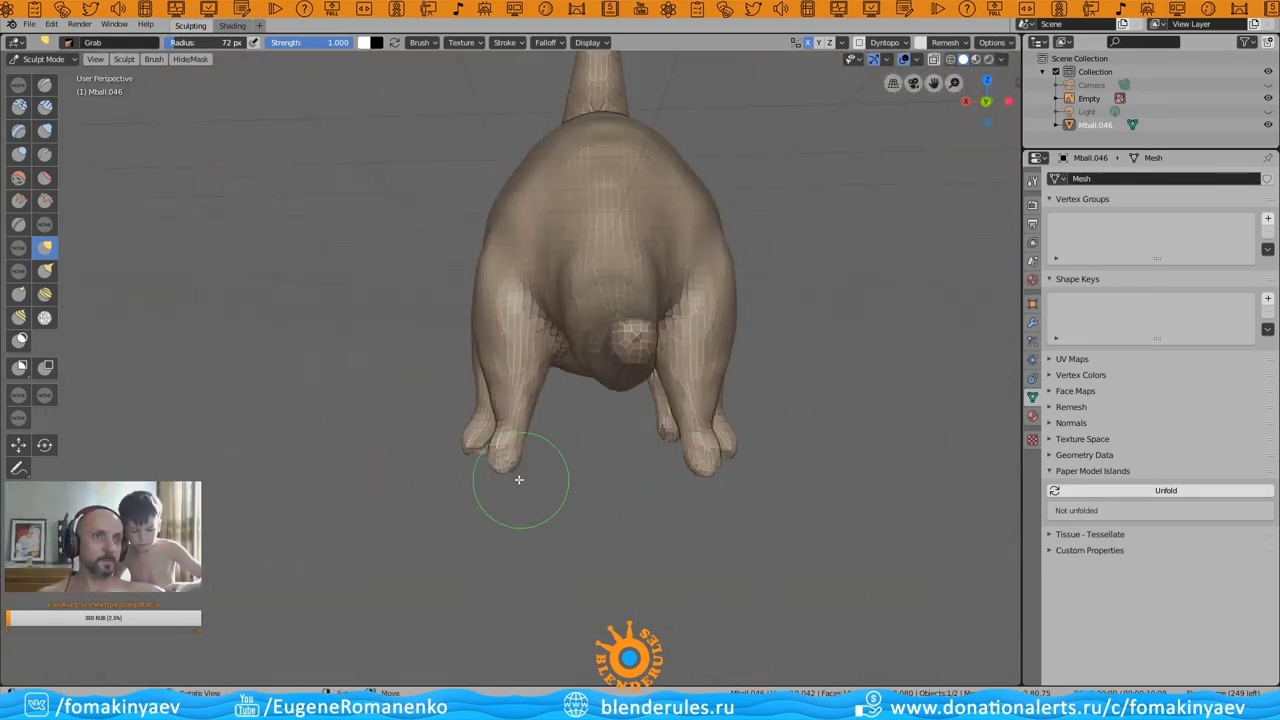
mouse_move(702, 488)
middle_mouse_down("alt")
mouse_move(807, 478)
mouse_move(400, 509)
mouse_move(617, 503)
mouse_move(563, 474)
mouse_move(580, 515)
mouse_move(676, 483)
mouse_move(457, 508)
mouse_move(680, 494)
mouse_move(683, 439)
mouse_move(500, 457)
mouse_move(437, 500)
mouse_move(771, 486)
mouse_move(588, 492)
mouse_move(620, 437)
mouse_move(466, 435)
middle_mouse_up("alt")
- Smooth the long tapered tail with Clay at 72 px and Flatten/Contrast strokes
key("c")
mouse_move(457, 496)
middle_mouse_down()
mouse_move(593, 458)
mouse_move(610, 430)
mouse_move(551, 443)
mouse_move(423, 263)
mouse_move(499, 345)
mouse_move(531, 423)
mouse_move(294, 337)
mouse_move(229, 237)
mouse_move(453, 473)
mouse_move(600, 423)
mouse_move(600, 400)
mouse_move(569, 500)
mouse_move(625, 438)
mouse_move(651, 297)
mouse_move(556, 400)
mouse_move(517, 351)
mouse_move(531, 443)
mouse_move(606, 351)
mouse_move(672, 363)
mouse_move(329, 348)
middle_mouse_up()
key("shift+t")
scroll(625, 438, "down", 5)
- Orbit around the dragon to inspect the belly, leg joints and rear from several angles
mouse_move(500, 440)
middle_mouse_down()
mouse_move(529, 451)
mouse_move(543, 537)
mouse_move(520, 500)
mouse_move(466, 569)
mouse_move(506, 566)
mouse_move(429, 529)
mouse_move(686, 586)
mouse_move(813, 511)
mouse_move(763, 510)
middle_mouse_up()
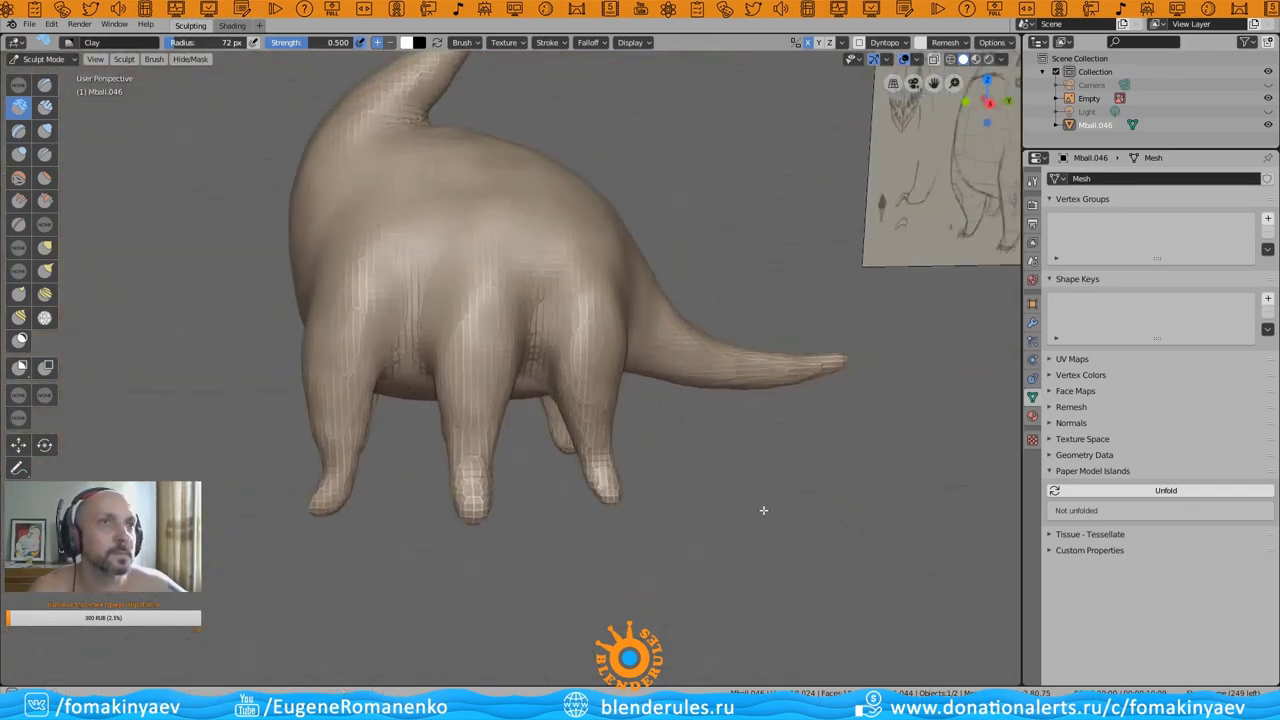
mouse_move(348, 497)
middle_mouse_down()
mouse_move(337, 486)
mouse_move(366, 529)
mouse_move(361, 411)
mouse_move(214, 443)
mouse_move(278, 412)
mouse_move(306, 463)
mouse_move(457, 300)
mouse_move(311, 358)
mouse_move(76, 140)
middle_mouse_up()
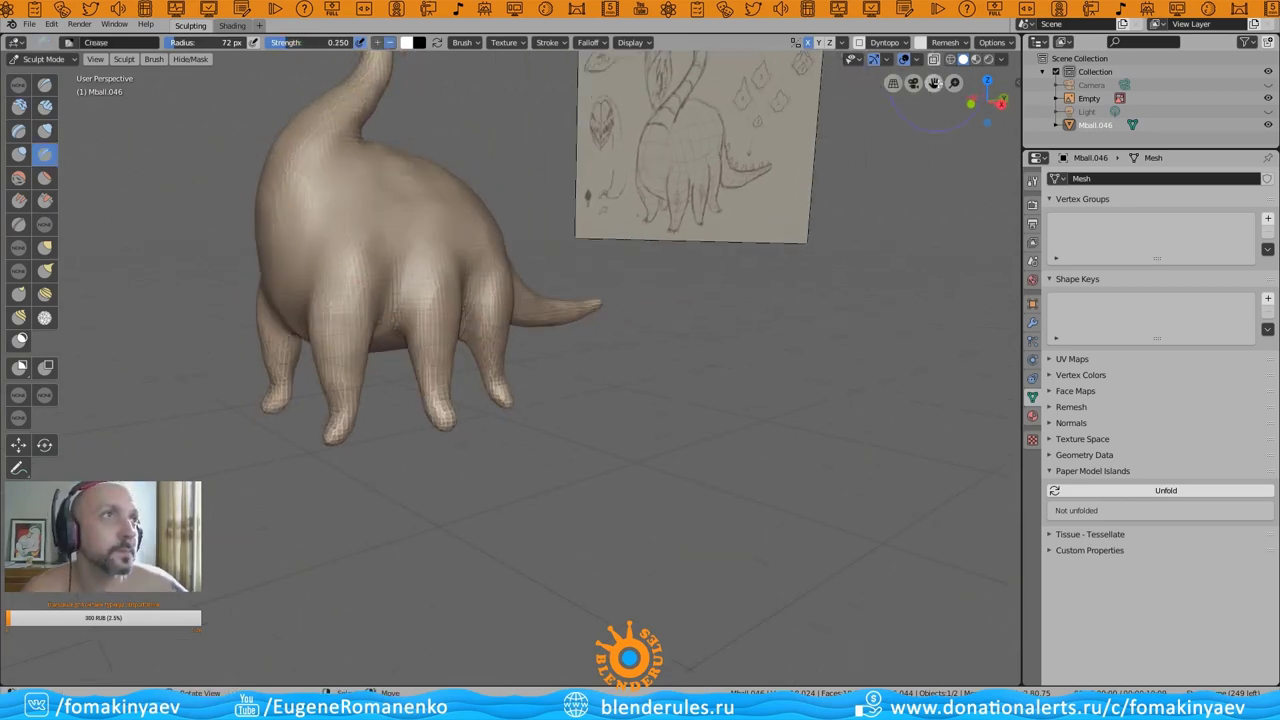
key("grave")
middle_click_drag(543, 314, 555, 380)
mouse_move(607, 425)
middle_mouse_down()
mouse_move(457, 348)
mouse_move(429, 366)
mouse_move(557, 395)
mouse_move(692, 459)
middle_mouse_up()
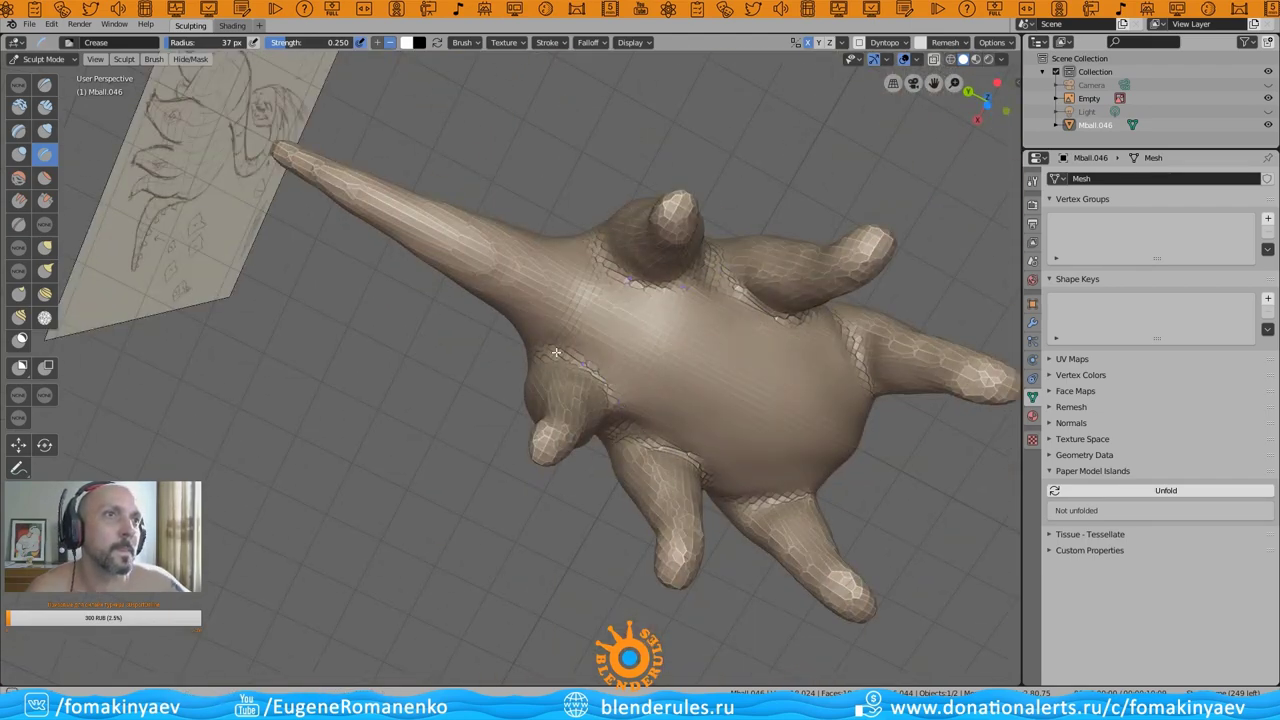
mouse_move(556, 352)
middle_mouse_down()
mouse_move(543, 274)
mouse_move(529, 297)
mouse_move(620, 318)
mouse_move(543, 271)
mouse_move(637, 364)
middle_mouse_up()
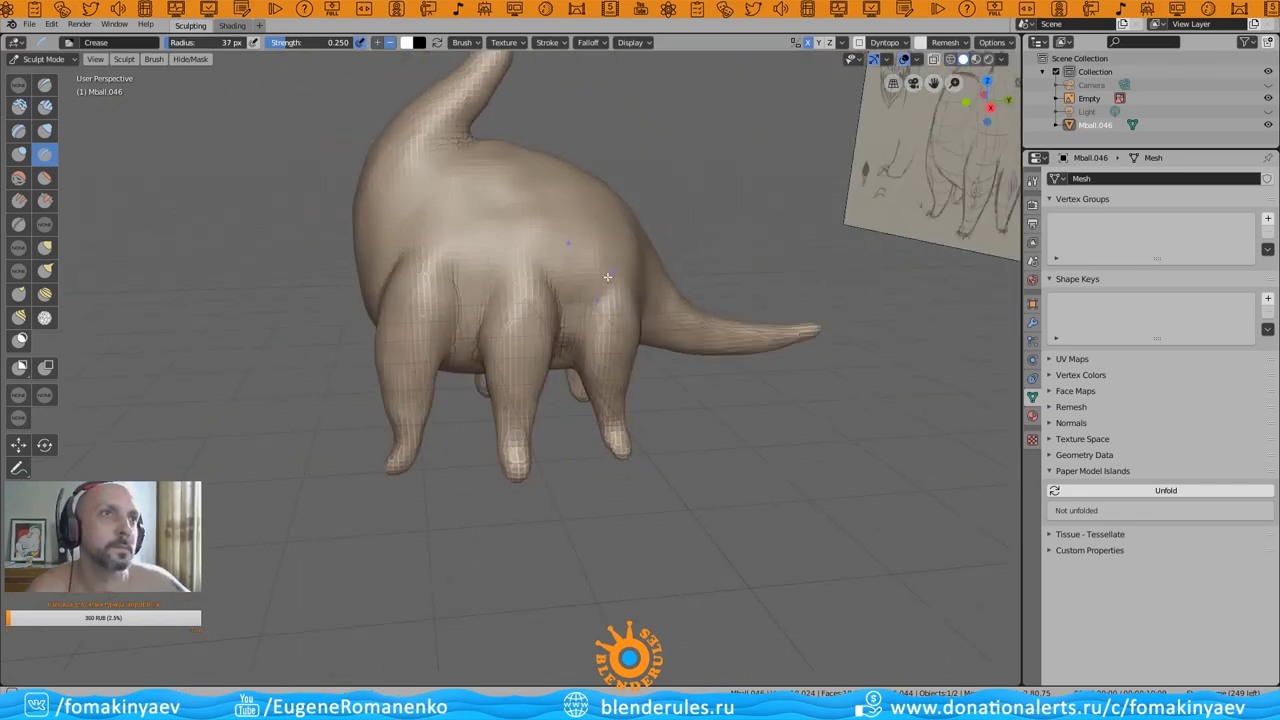
mouse_move(607, 277)
middle_mouse_down()
mouse_move(651, 374)
mouse_move(640, 350)
mouse_move(660, 250)
mouse_move(797, 417)
mouse_move(694, 360)
mouse_move(709, 357)
mouse_move(666, 323)
mouse_move(677, 457)
mouse_move(728, 400)
mouse_move(694, 163)
mouse_move(740, 220)
mouse_move(820, 260)
mouse_move(879, 284)
mouse_move(947, 287)
middle_mouse_up()
middle_click_drag(938, 86, 414, 428)
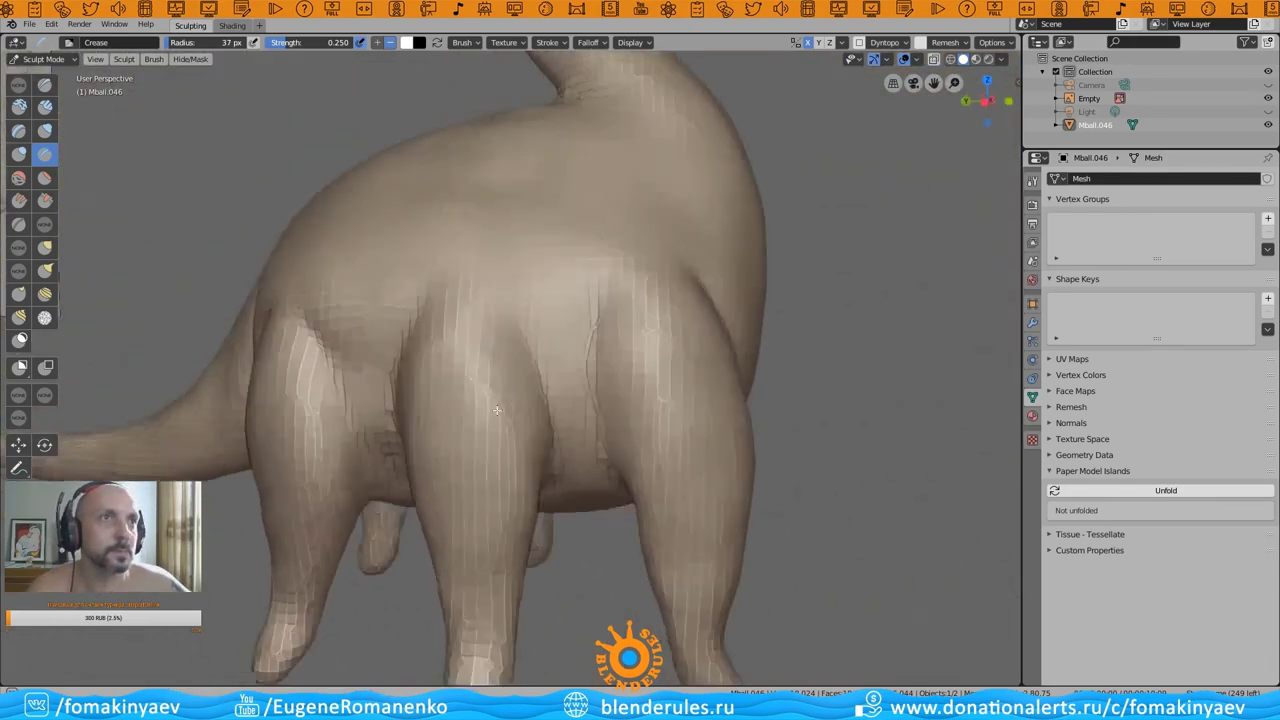
scroll(470, 418, "down", 5)
scroll(485, 387, "up", 3)
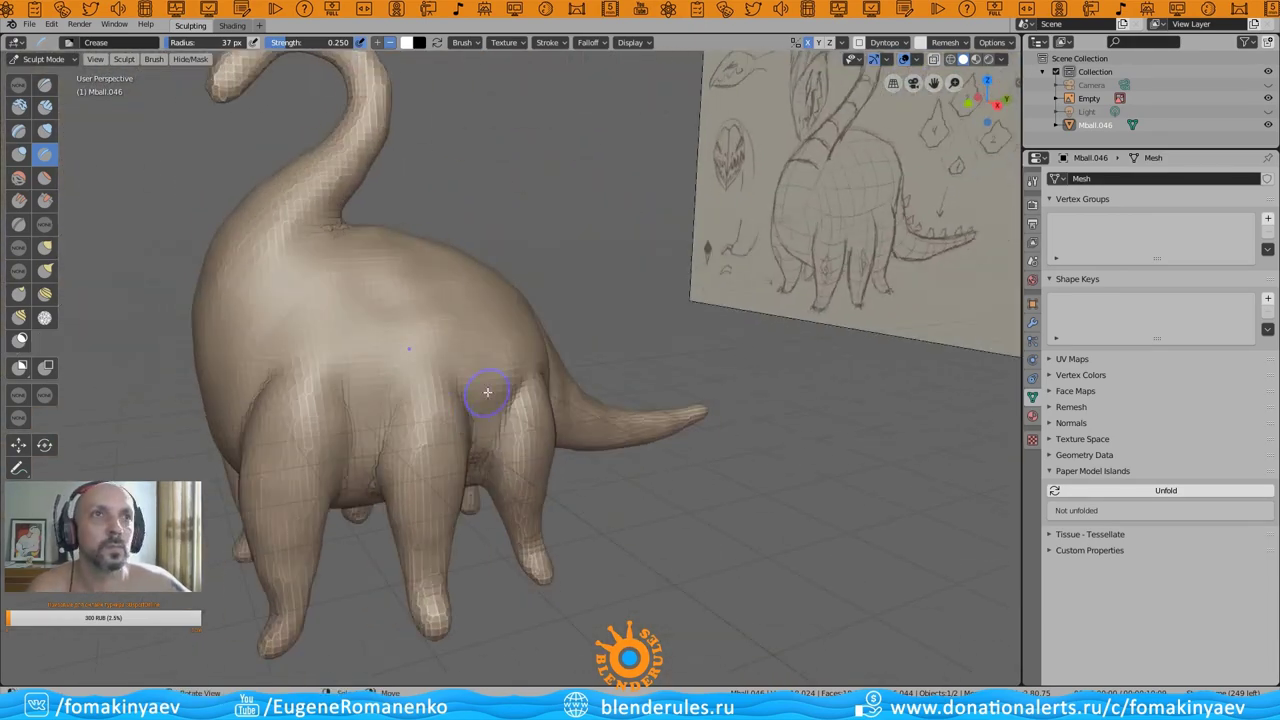
mouse_move(485, 387)
middle_mouse_down()
mouse_move(293, 327)
mouse_move(200, 230)
mouse_move(53, 114)
middle_mouse_up()
- Switch to the Clay brush and save the file while turning the creature
left_click(19, 106)
scroll(947, 88, "down", 4)
middle_click_drag(948, 88, 666, 329)
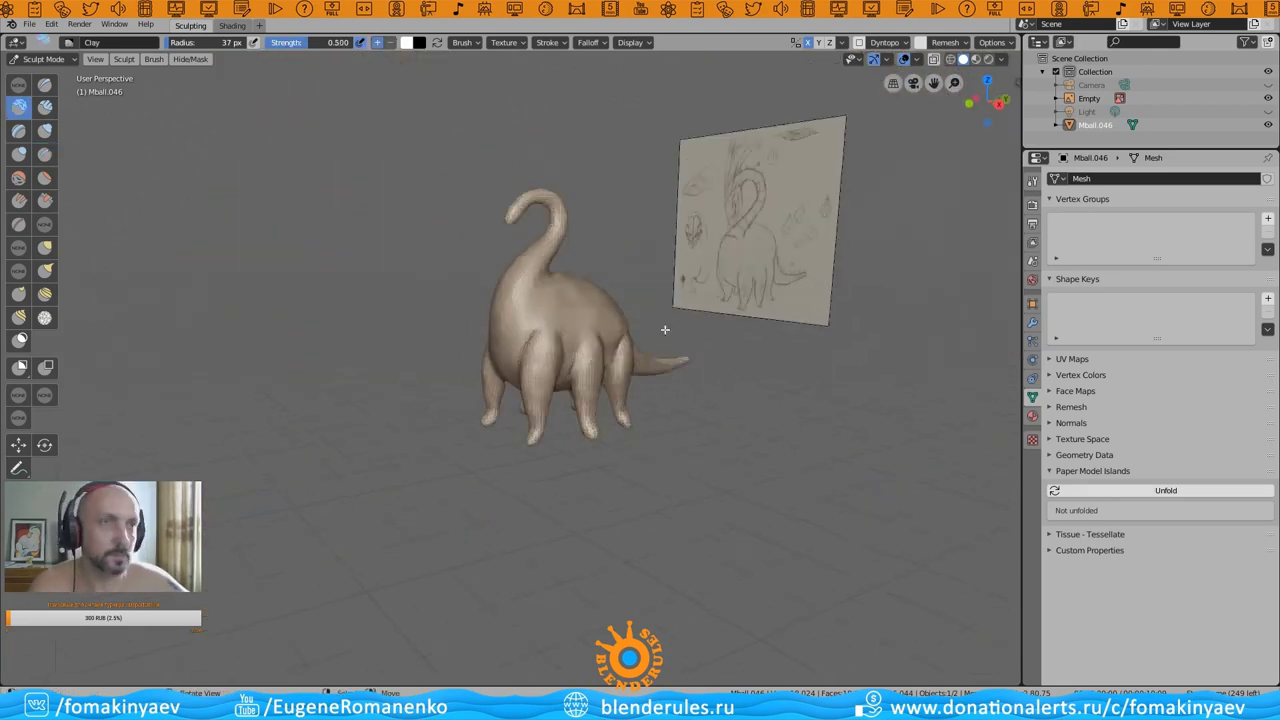
scroll(486, 429, "up", 2)
mouse_move(486, 429)
middle_mouse_down()
mouse_move(547, 297)
mouse_move(601, 345)
mouse_move(686, 349)
mouse_move(470, 401)
middle_mouse_up()
key("ctrl+s")
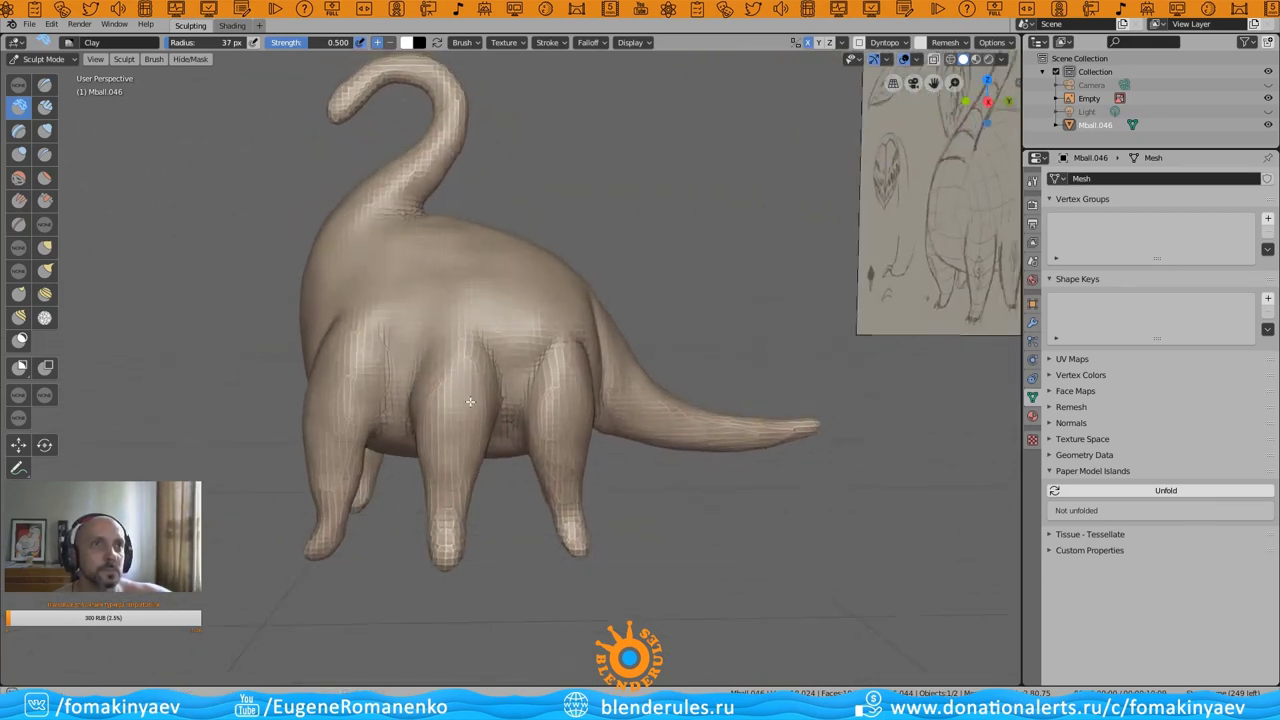
mouse_move(44, 92)
middle_mouse_down()
mouse_move(430, 370)
mouse_move(379, 342)
middle_mouse_up()
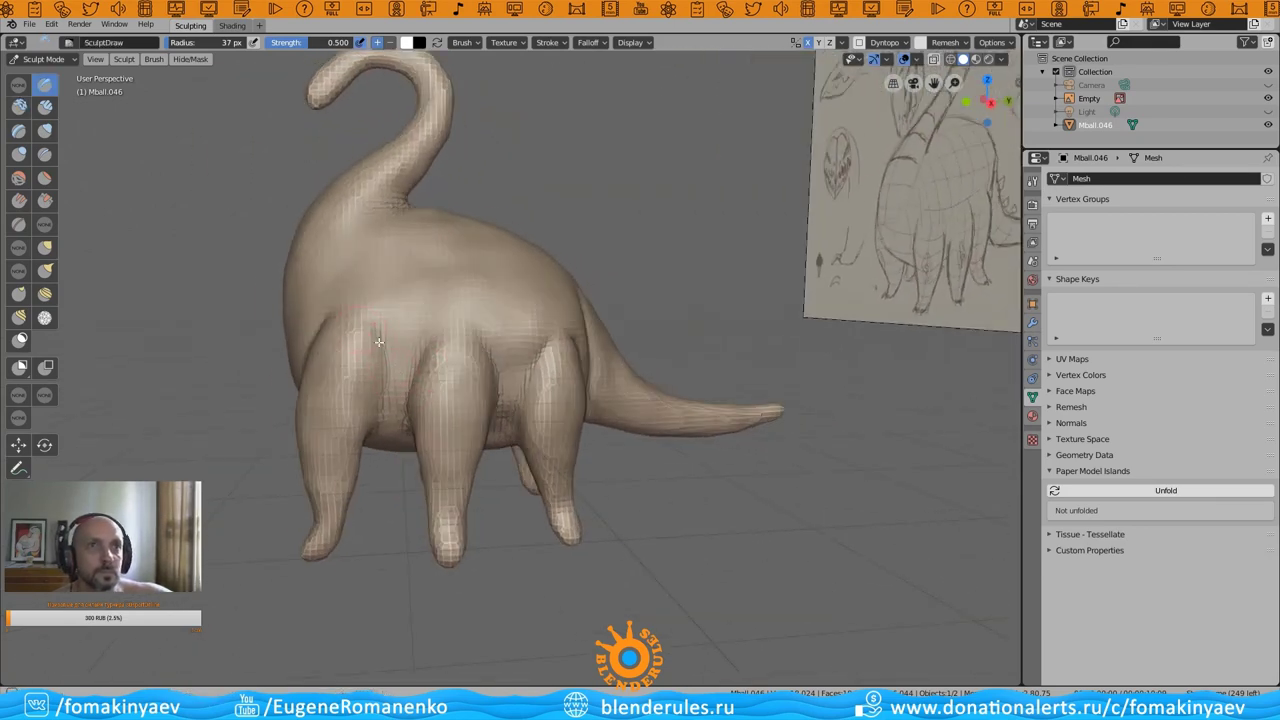
mouse_move(355, 457)
middle_mouse_down()
mouse_move(552, 468)
mouse_move(514, 400)
mouse_move(376, 374)
middle_mouse_up()
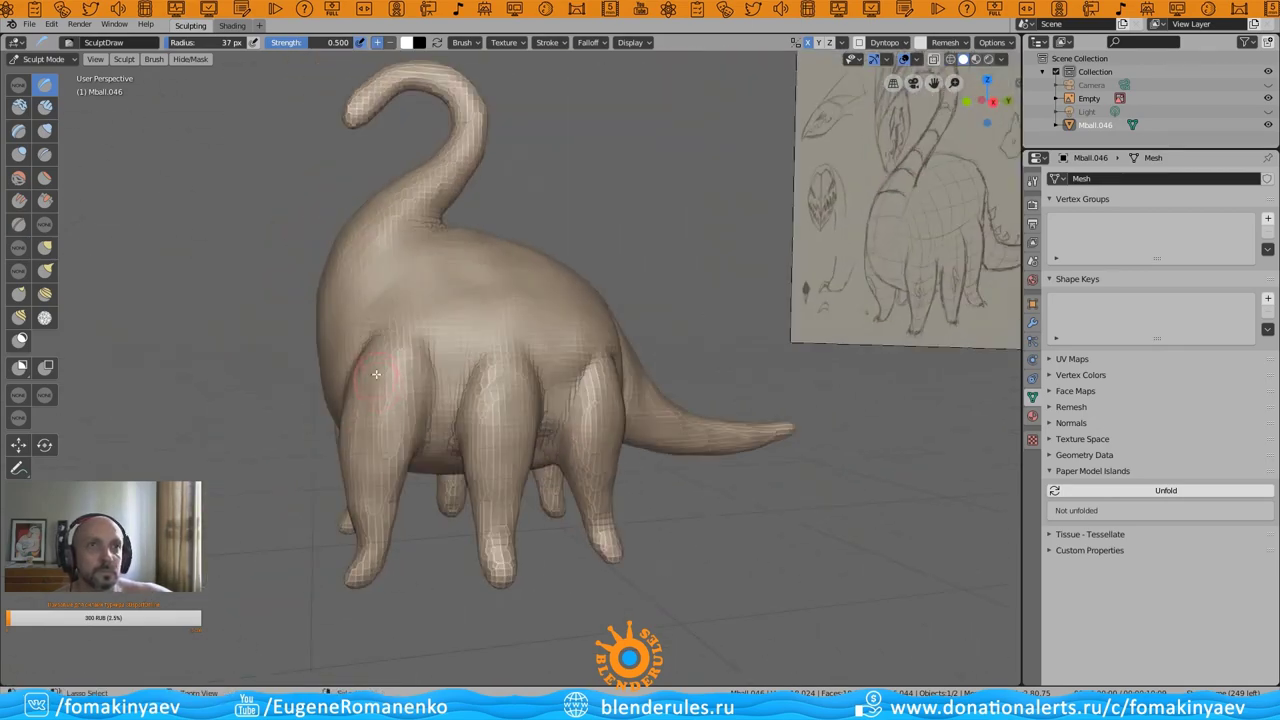
mouse_move(585, 474)
middle_mouse_down()
mouse_move(531, 466)
mouse_move(643, 480)
mouse_move(231, 286)
mouse_move(512, 406)
mouse_move(563, 406)
mouse_move(340, 242)
mouse_move(350, 258)
mouse_move(337, 252)
middle_mouse_up()
- Carve creases at the leg joints with the Crease brush at 0.25 strength, working from rear views
key("c")
key("shift+c")
mouse_move(302, 354)
middle_mouse_down()
mouse_move(240, 260)
mouse_move(42, 130)
middle_mouse_up()
mouse_move(345, 302)
middle_mouse_down()
mouse_move(525, 335)
mouse_move(483, 315)
middle_mouse_up()
middle_click_drag(454, 246, 453, 240)
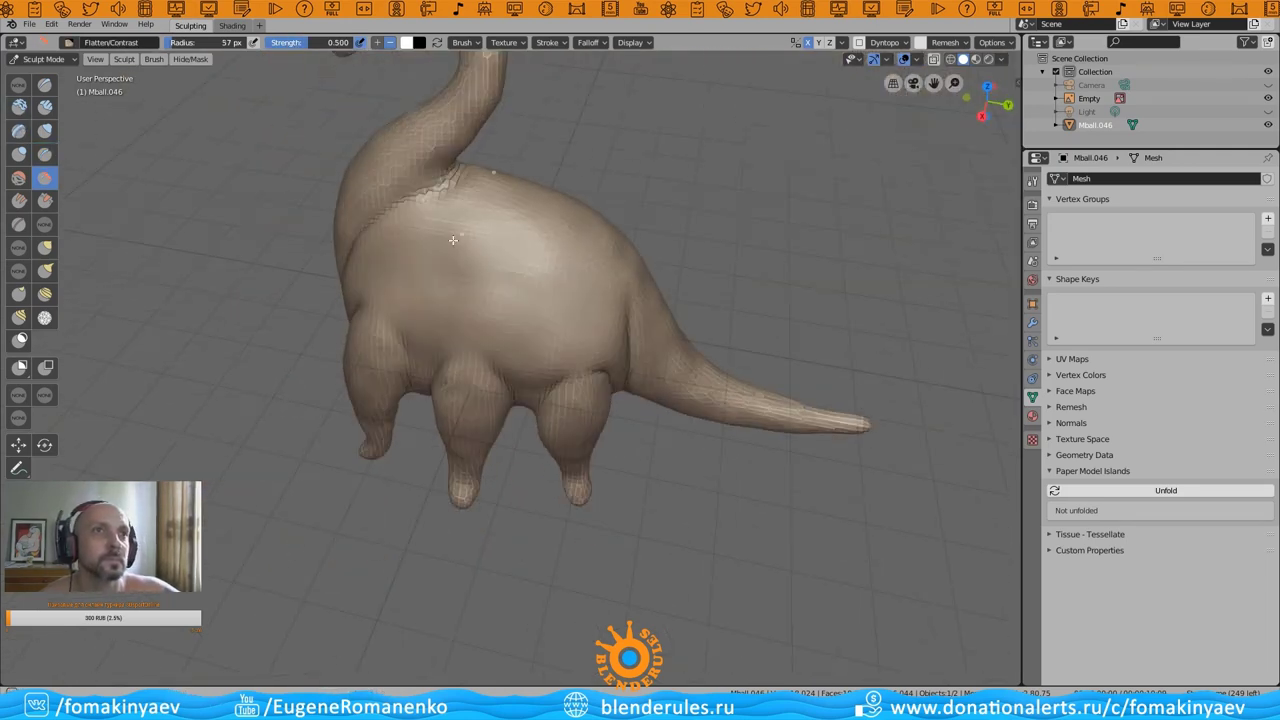
mouse_move(525, 268)
middle_mouse_down()
mouse_move(688, 297)
mouse_move(651, 306)
mouse_move(423, 251)
mouse_move(565, 344)
mouse_move(508, 334)
mouse_move(564, 347)
mouse_move(544, 345)
middle_mouse_up()
- Fill out the rump and neck base with the 57 px Clay brush
key("c")
mouse_move(467, 268)
middle_mouse_down()
mouse_move(608, 364)
mouse_move(533, 404)
mouse_move(255, 425)
mouse_move(486, 329)
middle_mouse_up()
scroll(533, 404, "up", 3)
scroll(490, 305, "up", 2)
scroll(537, 397, "down", 3)
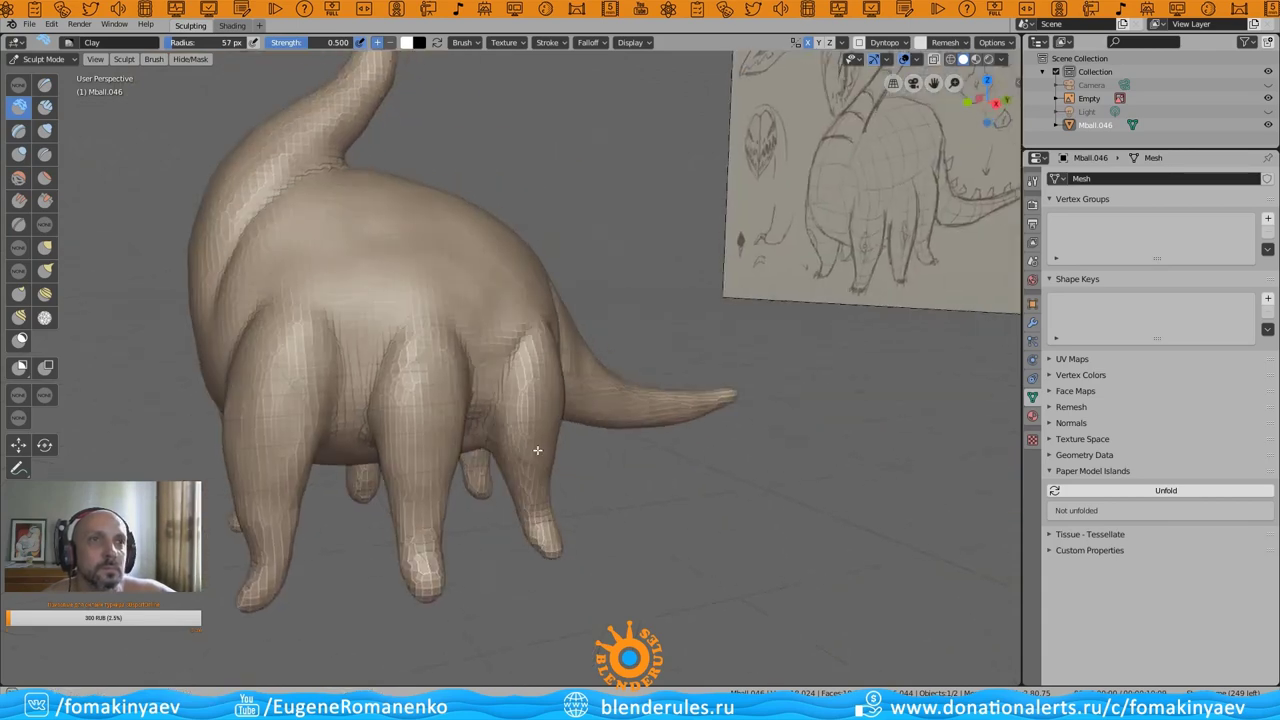
mouse_move(537, 397)
middle_mouse_down()
mouse_move(486, 418)
mouse_move(383, 197)
middle_mouse_up()
mouse_move(466, 181)
middle_mouse_down()
mouse_move(677, 206)
mouse_move(470, 251)
mouse_move(470, 285)
mouse_move(449, 300)
mouse_move(634, 277)
mouse_move(504, 217)
middle_mouse_up()
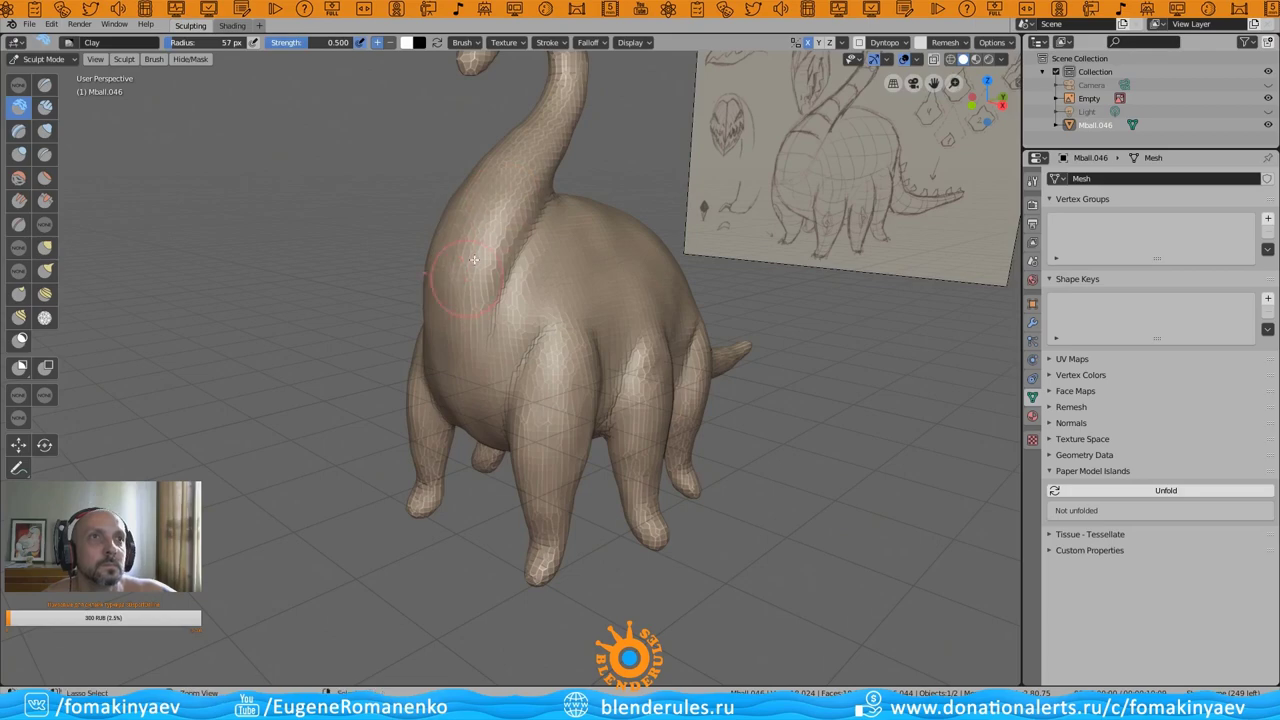
- Stroke clay over the belly and upper legs from top-down, front and low views
middle_click_drag(474, 259, 617, 342)
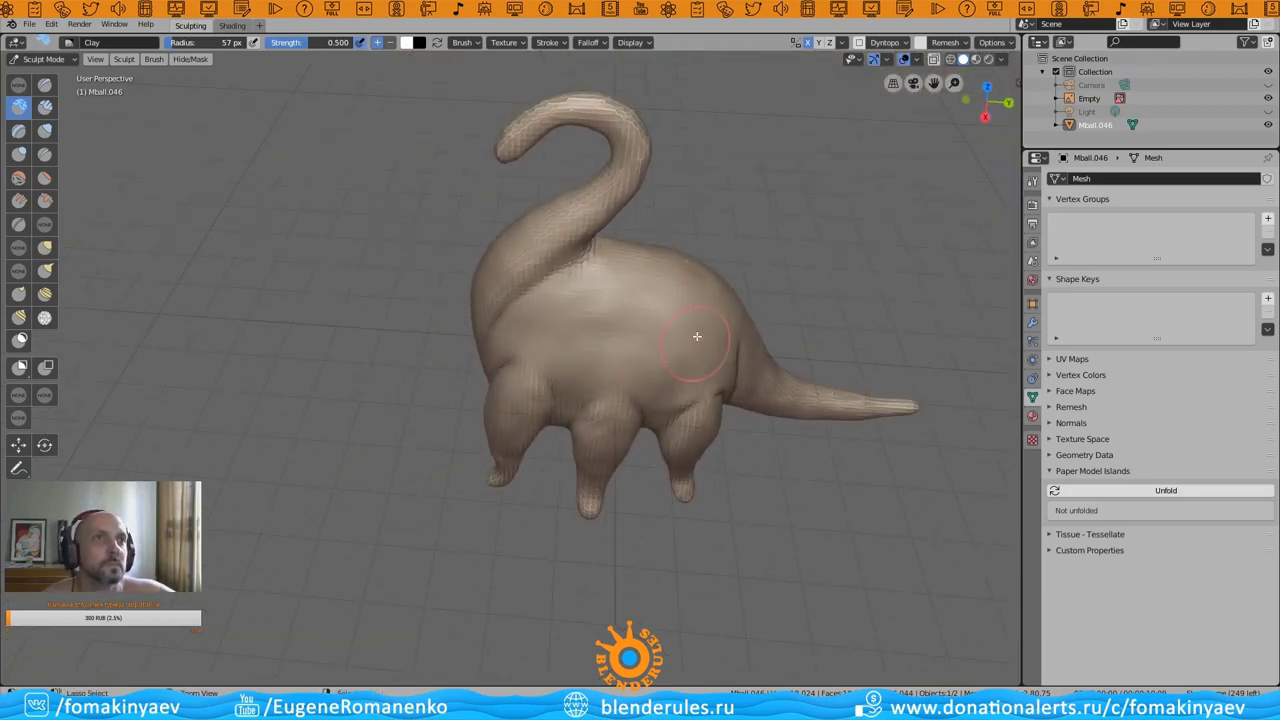
mouse_move(697, 336)
middle_mouse_down()
mouse_move(620, 297)
mouse_move(646, 306)
mouse_move(696, 202)
middle_mouse_up()
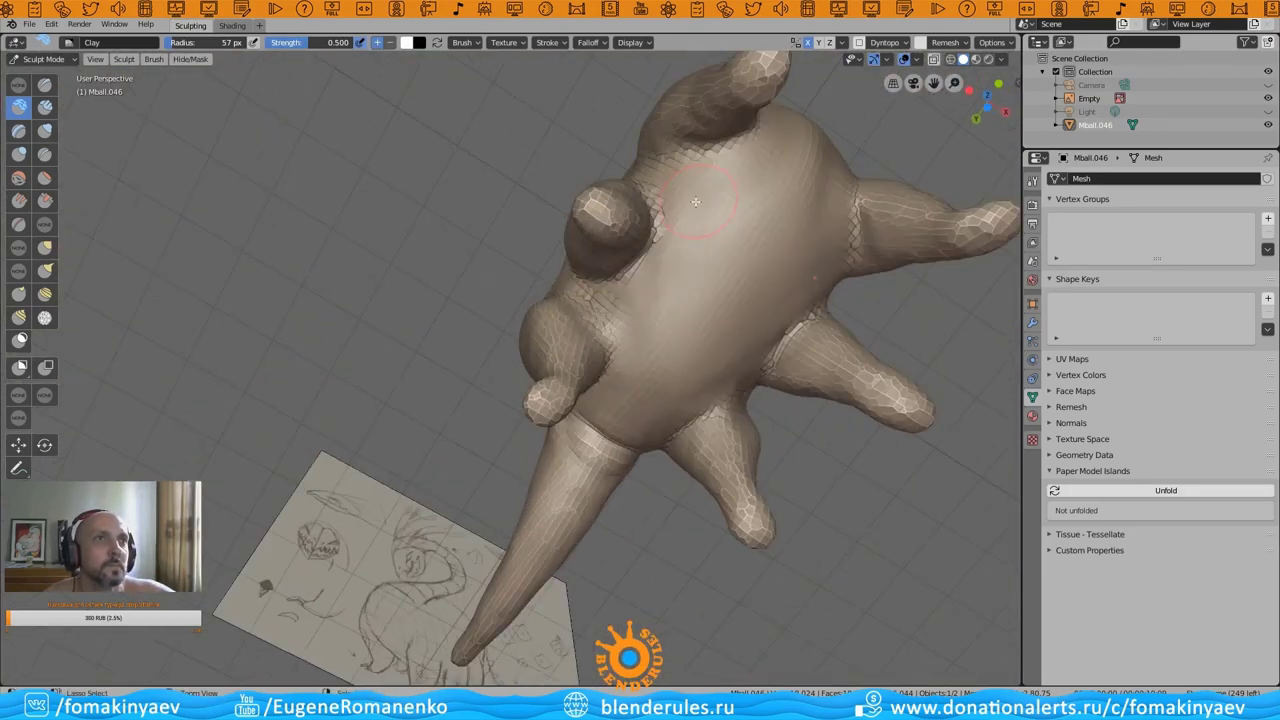
middle_click_drag(741, 293, 611, 390)
mouse_move(658, 431)
middle_mouse_down()
mouse_move(771, 463)
mouse_move(651, 474)
mouse_move(694, 463)
mouse_move(526, 453)
mouse_move(620, 380)
mouse_move(638, 272)
middle_mouse_up()
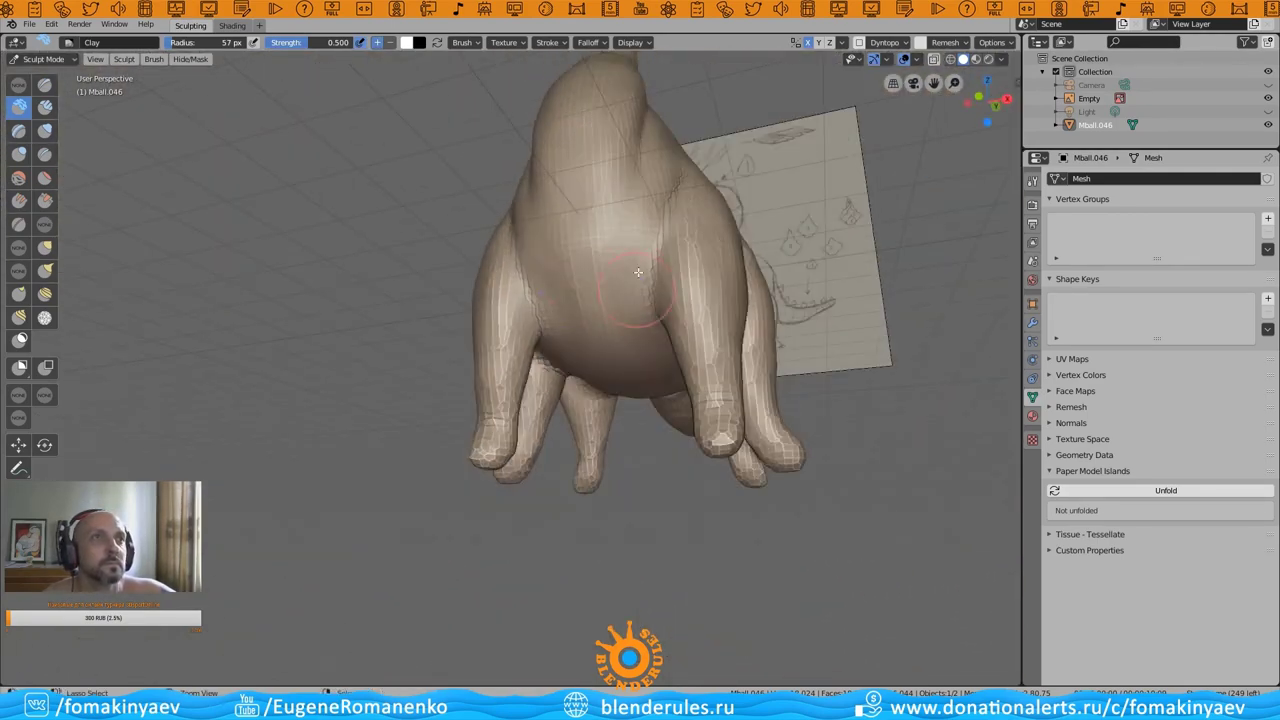
mouse_move(581, 242)
middle_mouse_down()
mouse_move(621, 203)
mouse_move(645, 350)
mouse_move(720, 352)
middle_mouse_up()
scroll(807, 355, "up", 4)
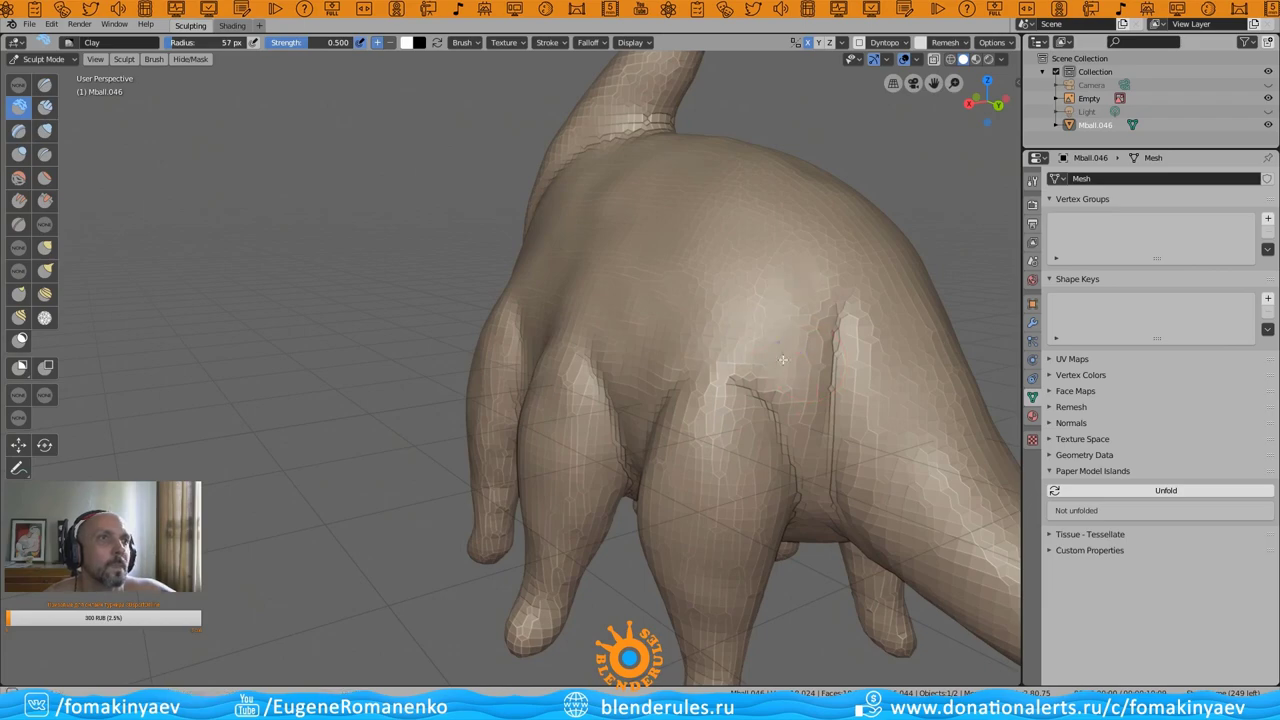
scroll(660, 400, "down", 3)
scroll(737, 486, "down", 2)
- Keep building the tops of the legs with clay, checking against the reference image
mouse_move(737, 486)
middle_mouse_down()
mouse_move(650, 480)
mouse_move(508, 520)
mouse_move(494, 600)
mouse_move(586, 557)
mouse_move(571, 529)
mouse_move(640, 600)
mouse_move(650, 560)
mouse_move(700, 600)
mouse_move(755, 585)
mouse_move(640, 605)
middle_mouse_up()
scroll(590, 482, "up", 5)
scroll(590, 482, "down", 4)
scroll(571, 529, "up", 4)
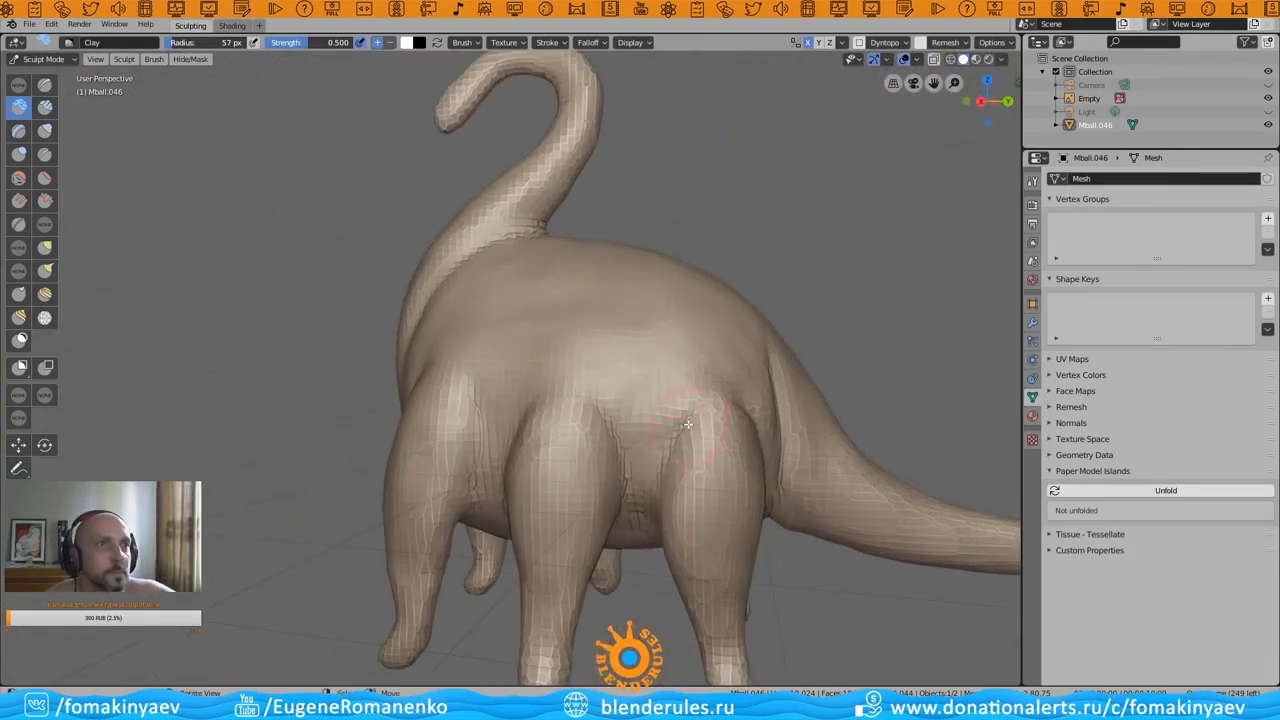
scroll(691, 431, "up", 2)
scroll(691, 431, "down", 2)
mouse_move(691, 431)
middle_mouse_down()
mouse_move(680, 460)
mouse_move(664, 447)
mouse_move(652, 472)
mouse_move(690, 460)
mouse_move(655, 468)
middle_mouse_up()
scroll(664, 447, "up", 2)
key("shift+c")
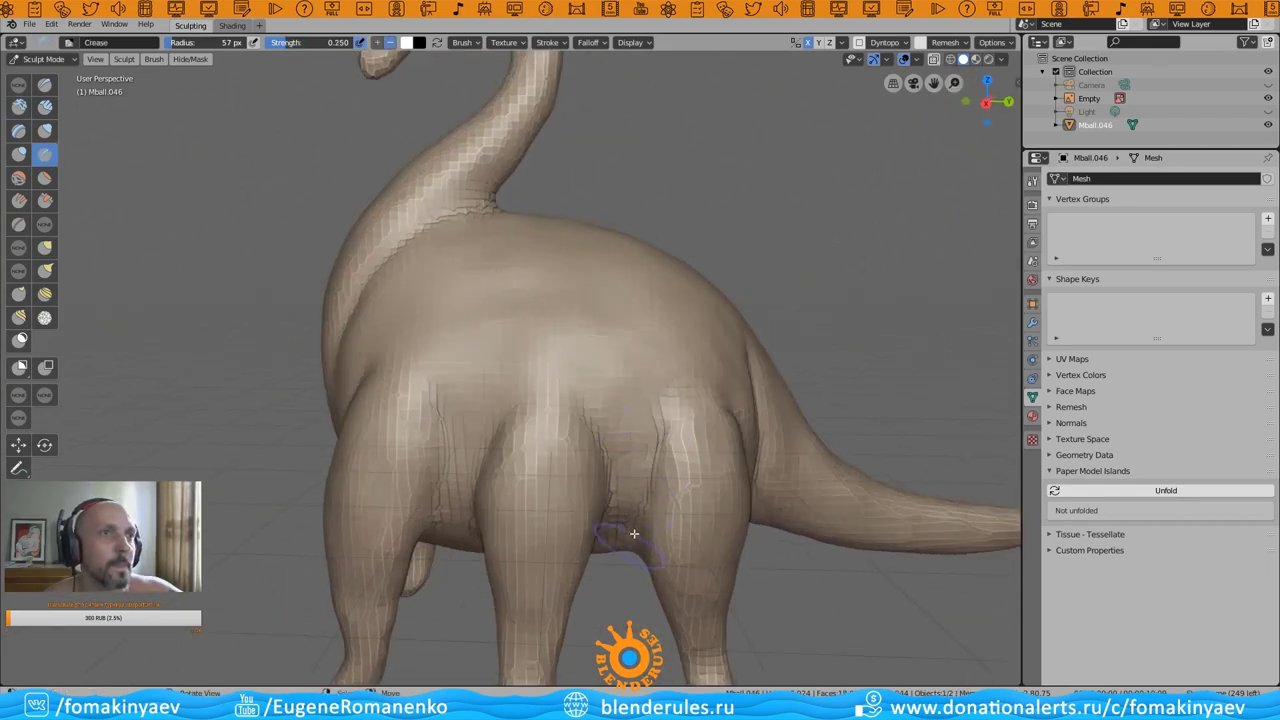
mouse_move(634, 534)
middle_mouse_down()
mouse_move(734, 494)
mouse_move(634, 543)
mouse_move(666, 443)
mouse_move(496, 578)
mouse_move(395, 502)
mouse_move(376, 585)
mouse_move(225, 552)
mouse_move(548, 348)
mouse_move(500, 503)
mouse_move(471, 506)
mouse_move(549, 491)
mouse_move(565, 413)
mouse_move(643, 386)
mouse_move(492, 386)
middle_mouse_up()
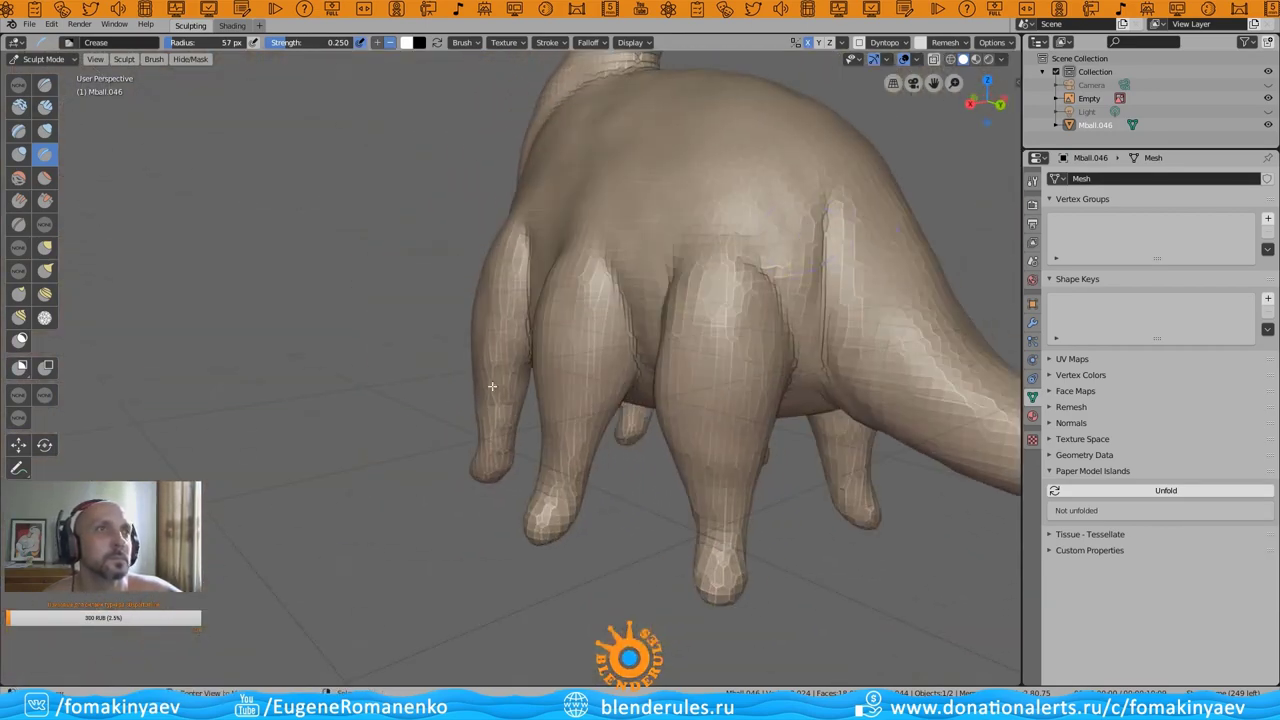
mouse_move(763, 270)
middle_mouse_down()
mouse_move(648, 251)
mouse_move(485, 443)
middle_mouse_up()
scroll(705, 260, "down", 3)
scroll(705, 260, "up", 3)
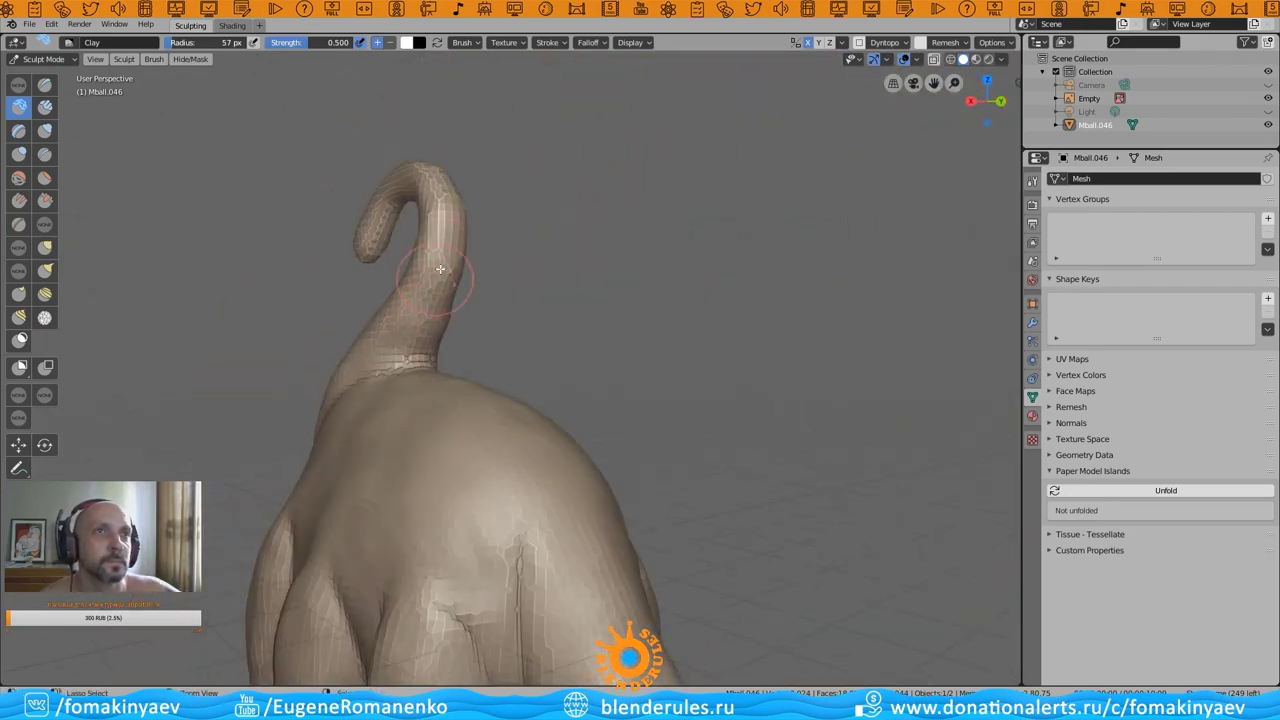
mouse_move(440, 268)
middle_mouse_down()
mouse_move(591, 223)
mouse_move(640, 223)
mouse_move(611, 227)
mouse_move(600, 214)
mouse_move(629, 222)
mouse_move(629, 251)
mouse_move(574, 251)
mouse_move(524, 349)
mouse_move(631, 466)
mouse_move(775, 468)
mouse_move(829, 491)
mouse_move(749, 449)
mouse_move(720, 480)
mouse_move(663, 503)
mouse_move(561, 501)
mouse_move(578, 466)
middle_mouse_up()
scroll(778, 445, "up", 2)
scroll(778, 445, "down", 3)
scroll(561, 501, "down", 2)
scroll(561, 501, "down", 2)
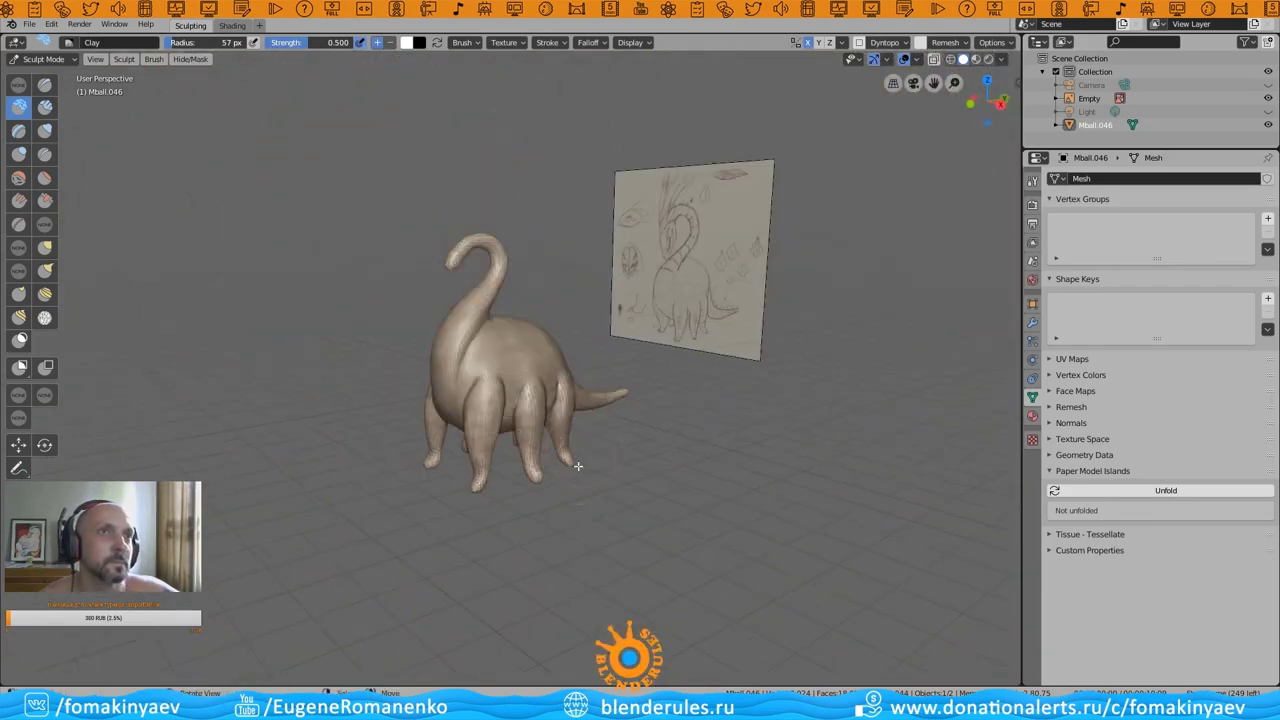
middle_click_drag(571, 374, 551, 294)
scroll(551, 294, "up", 2)
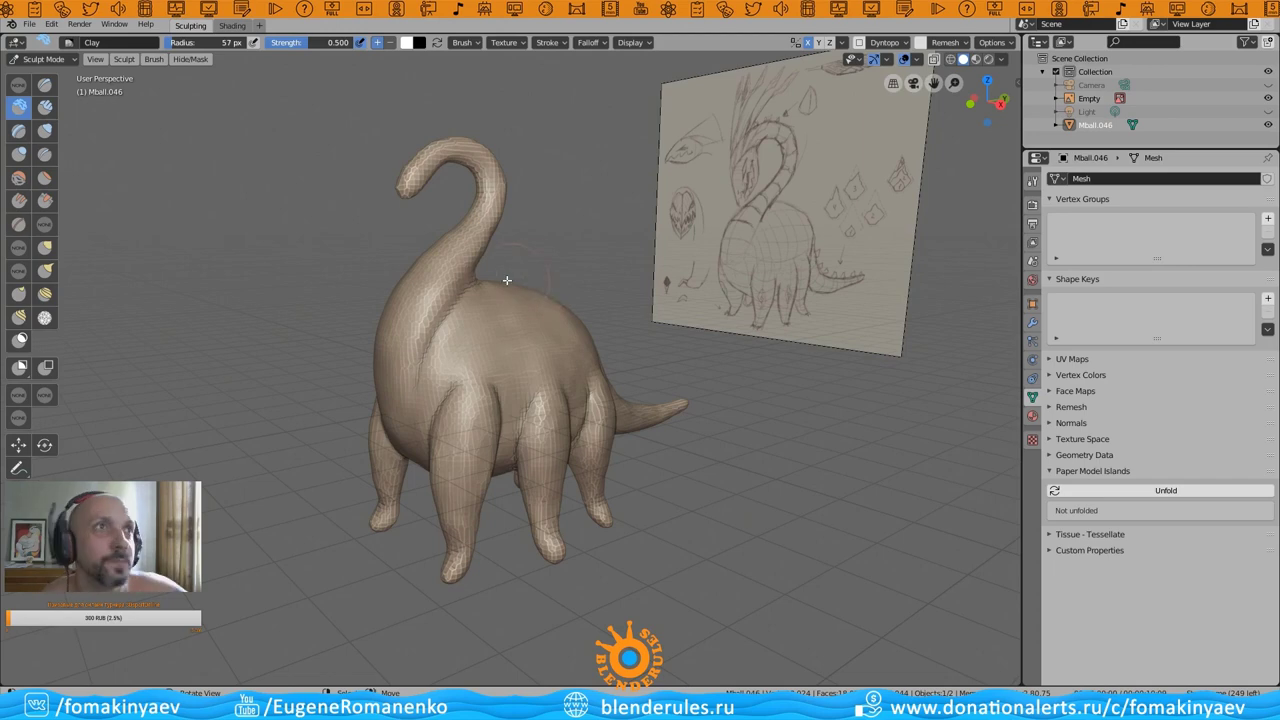
- In Object Mode, snap the 3D cursor into place and add a Metaball Ball
key("ctrl+Tab")
key("shift+s")
left_click(619, 243)
key("shift+a")
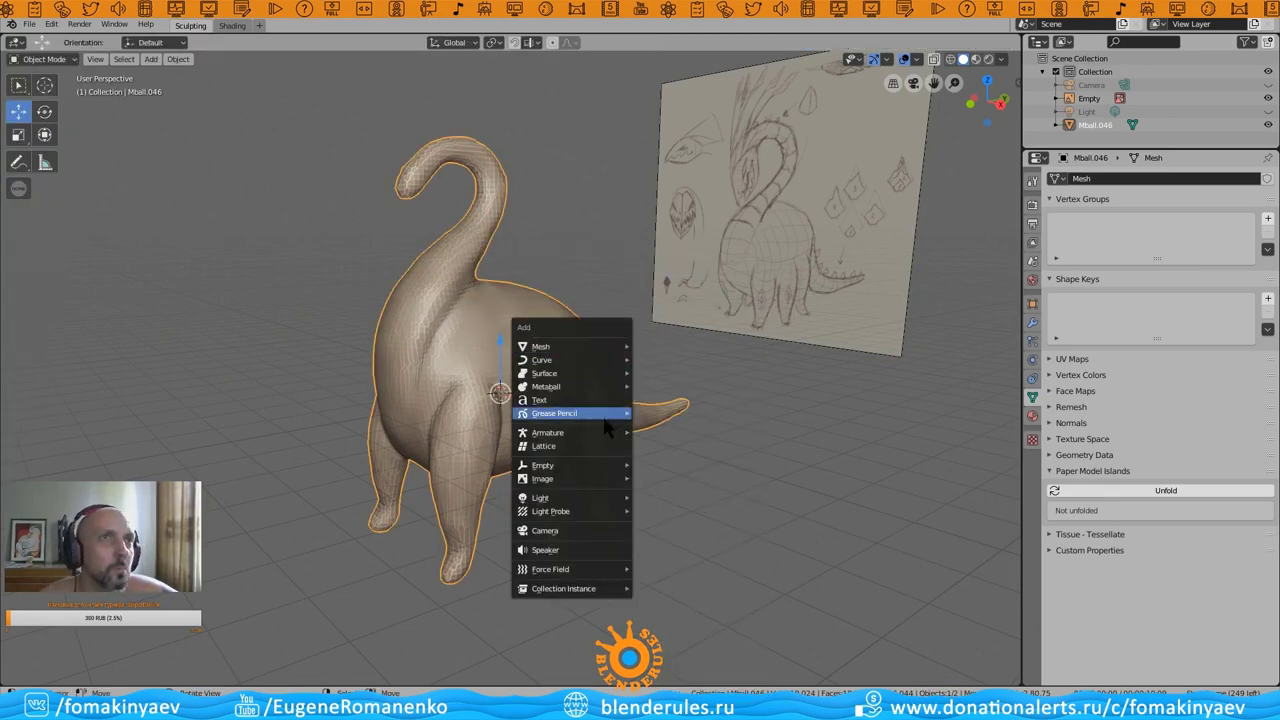
left_click(658, 386)
- Stretch and rotate the ball into an egg-shaped ellipsoid in top and side views
key("KP_7")
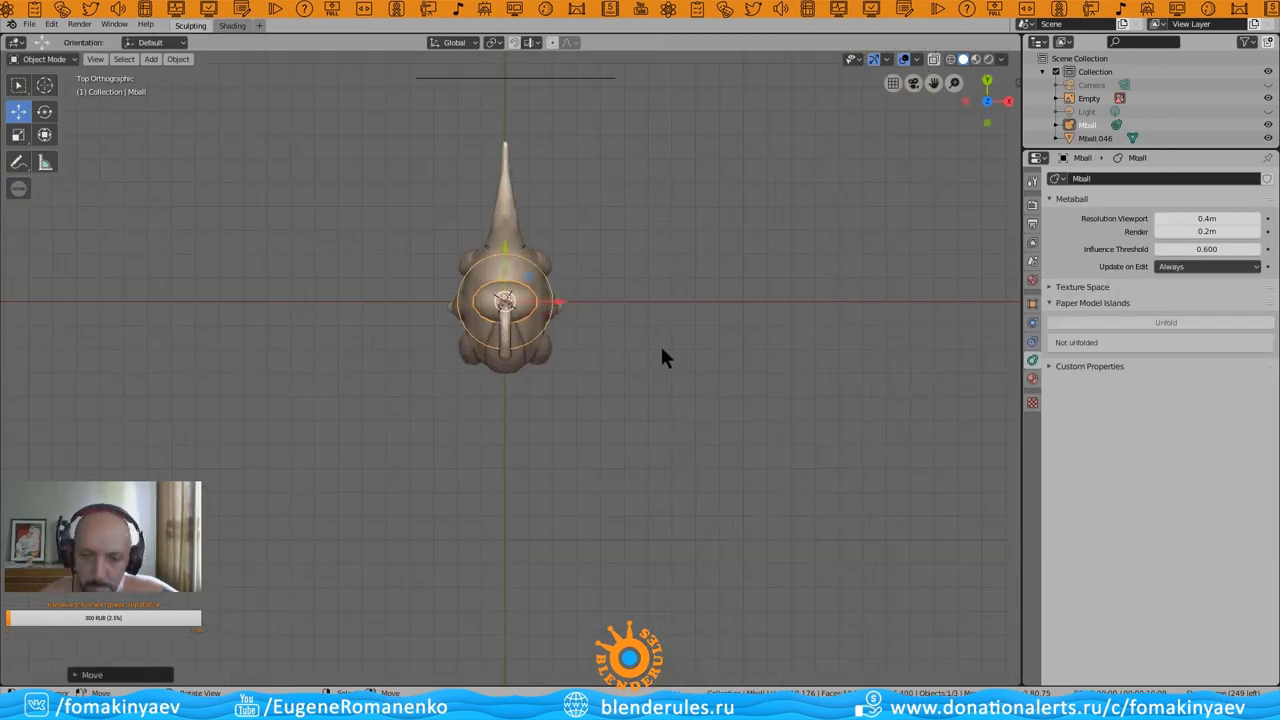
key("KP_3")
key("s")
left_click(512, 295)
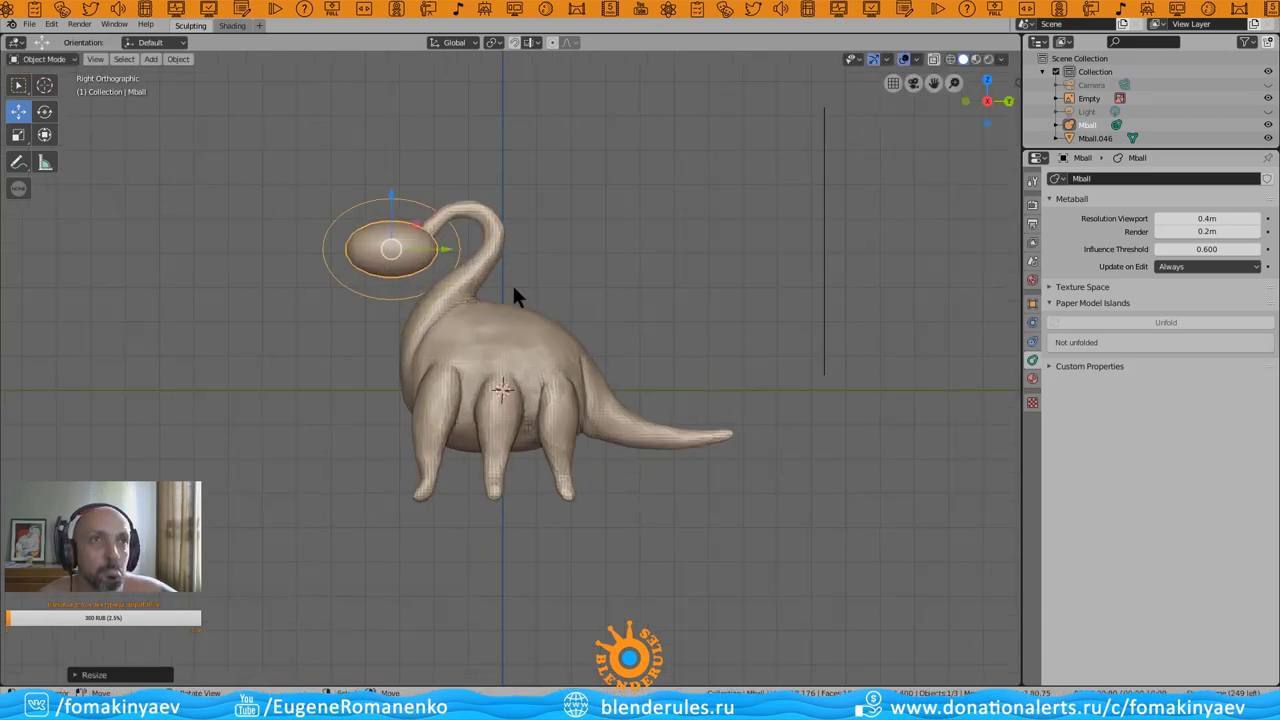
left_click(582, 245)
mouse_move(582, 245)
middle_mouse_down()
mouse_move(520, 354)
mouse_move(601, 357)
mouse_move(598, 381)
mouse_move(537, 433)
mouse_move(620, 368)
middle_mouse_up()
scroll(537, 437, "down", 2)
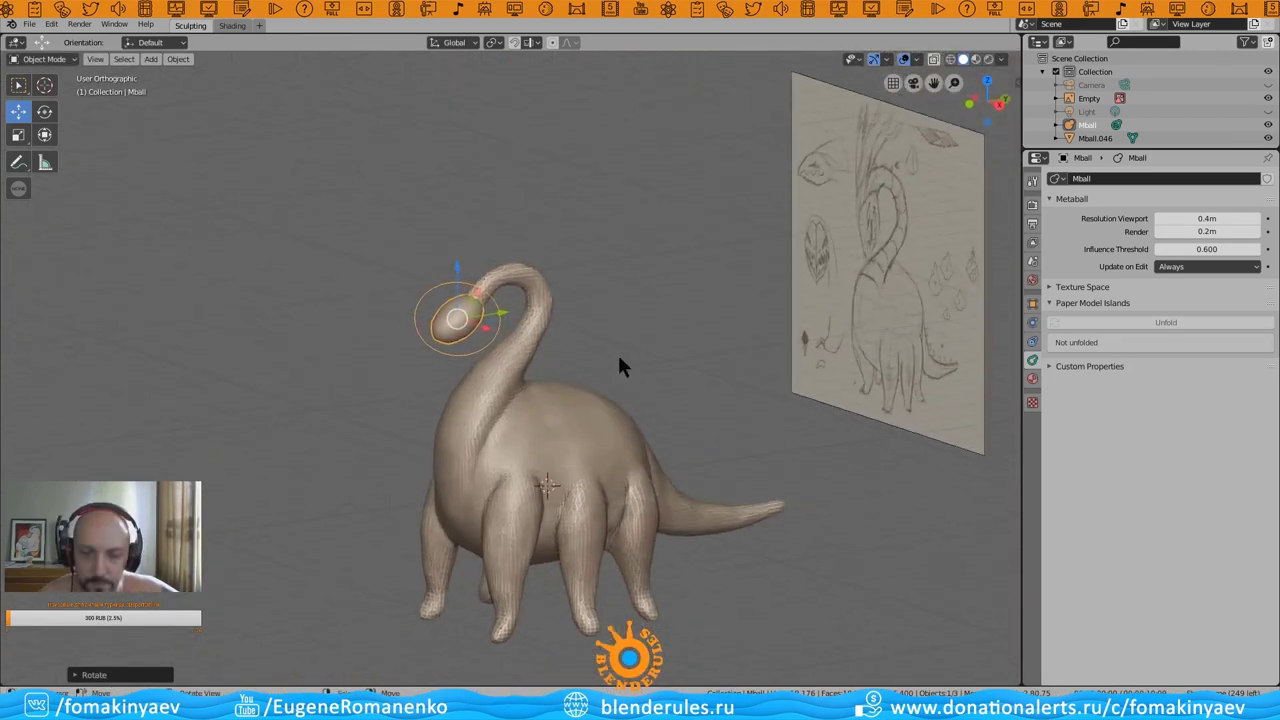
left_click(686, 335)
key("KP_3")
scroll(532, 373, "up", 2)
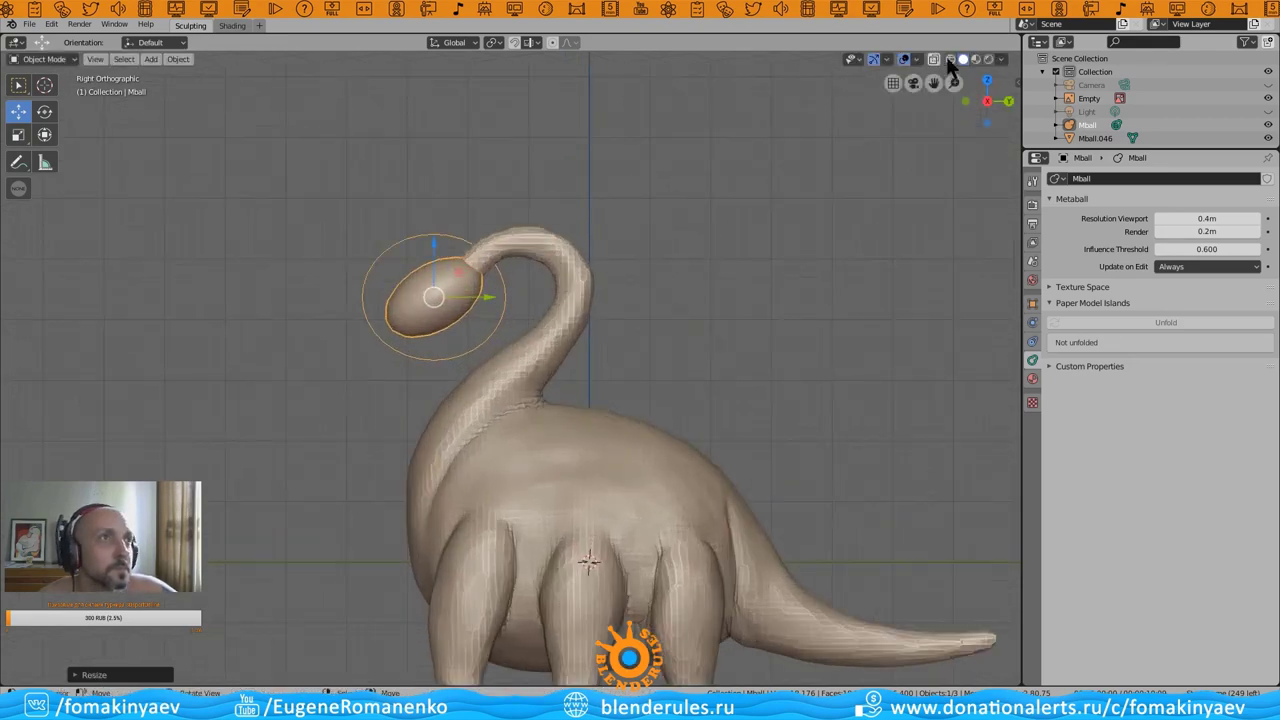
- Move the ellipsoid to the tip of the neck and resize it as the head
key("g")
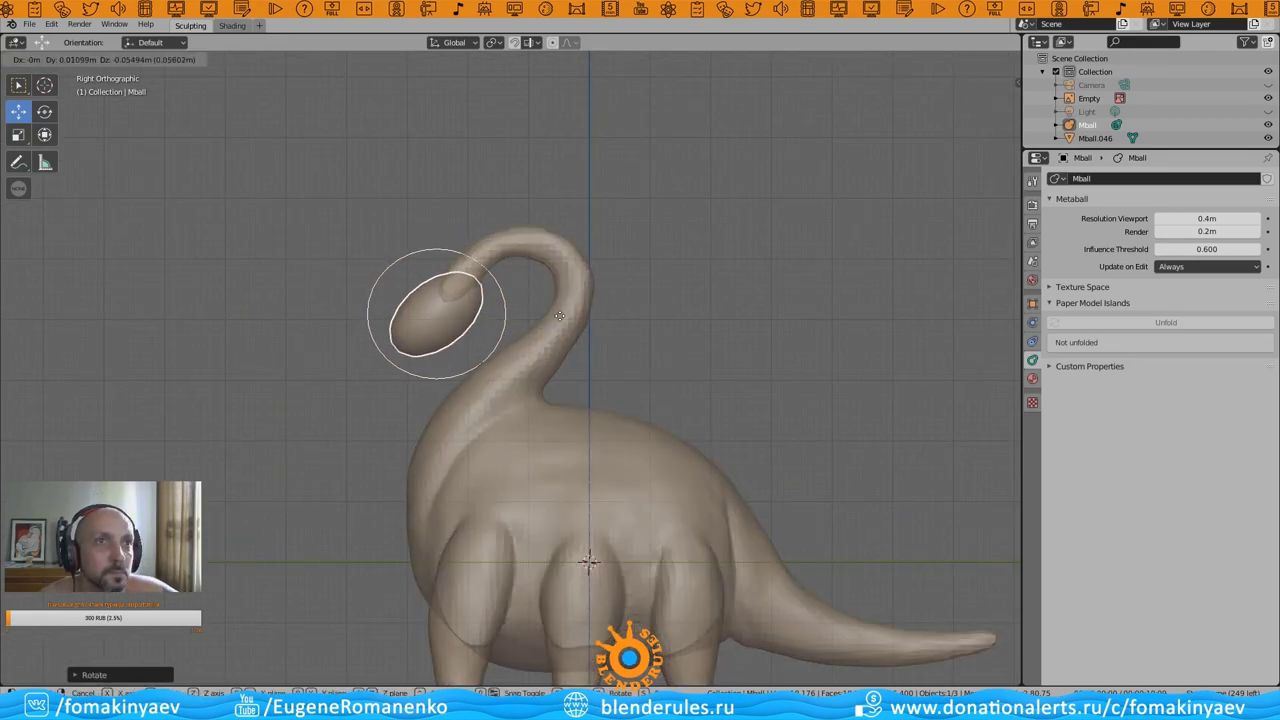
left_click(562, 310)
mouse_move(562, 310)
middle_mouse_down()
mouse_move(537, 434)
mouse_move(514, 428)
mouse_move(606, 428)
mouse_move(603, 360)
mouse_move(633, 370)
middle_mouse_up()
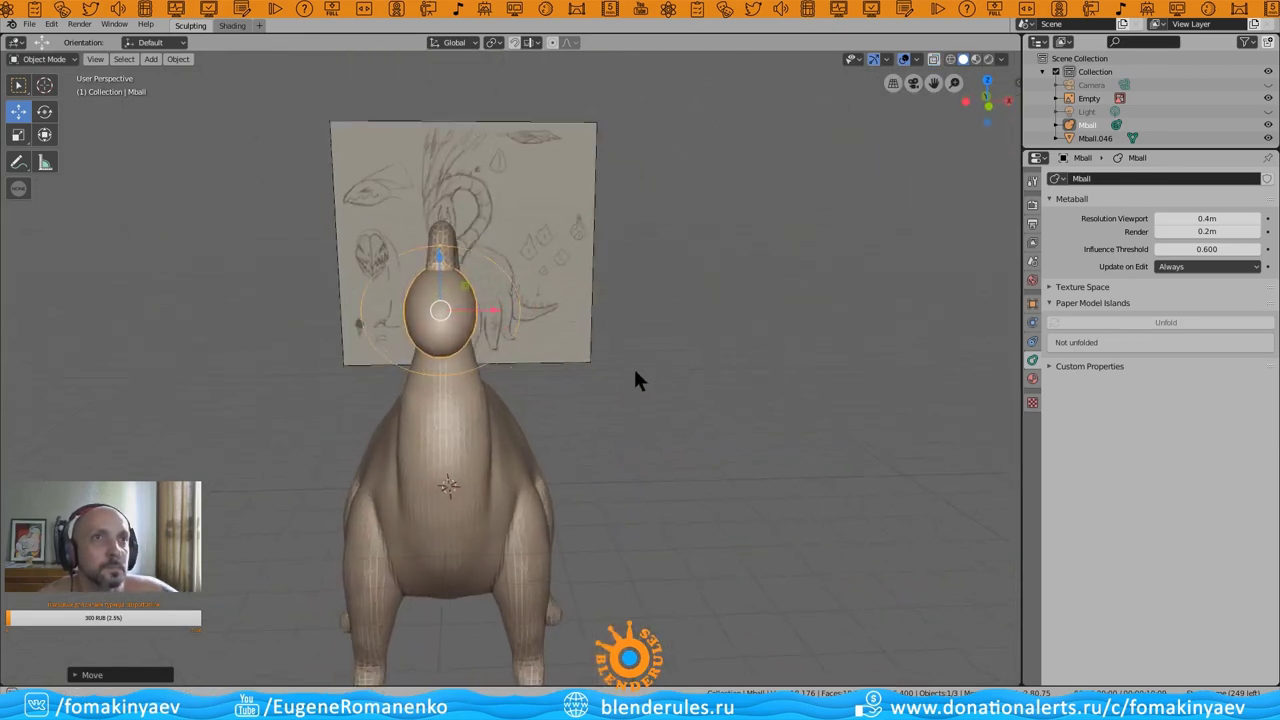
key("s")
left_click(666, 329)
mouse_move(666, 329)
middle_mouse_down()
mouse_move(588, 366)
mouse_move(564, 403)
middle_mouse_up()
- Tilt the head ball to follow the neck, then convert it to a mesh
key("g")
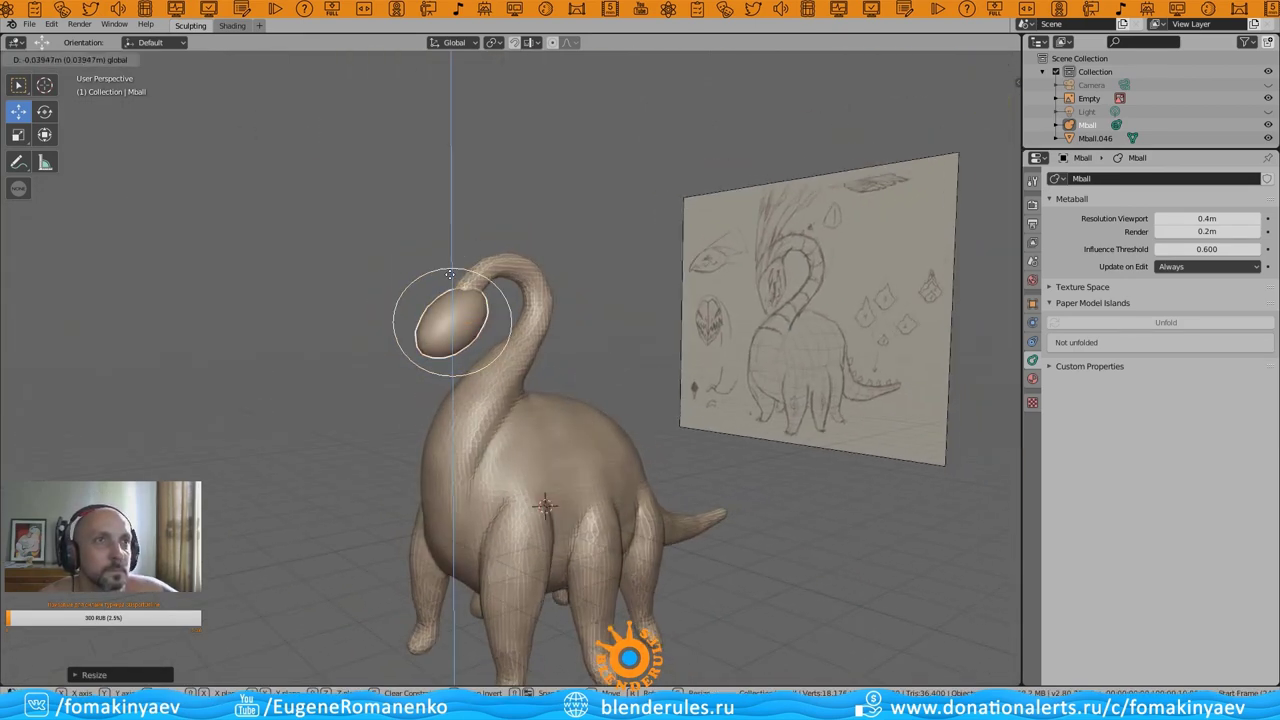
key("KP_3")
left_click(678, 338)
key("shift+z")
key("r")
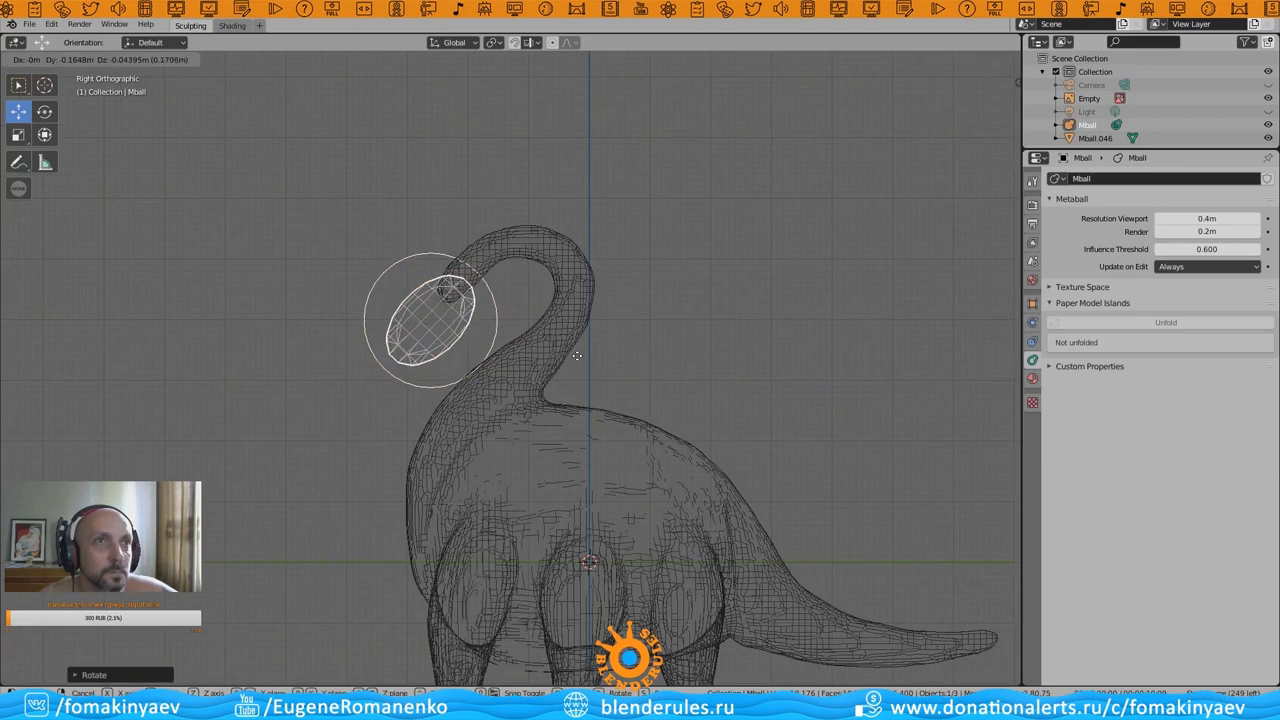
left_click(577, 356)
key("shift+z")
mouse_move(491, 408)
middle_mouse_down()
mouse_move(608, 375)
mouse_move(545, 368)
middle_mouse_up()
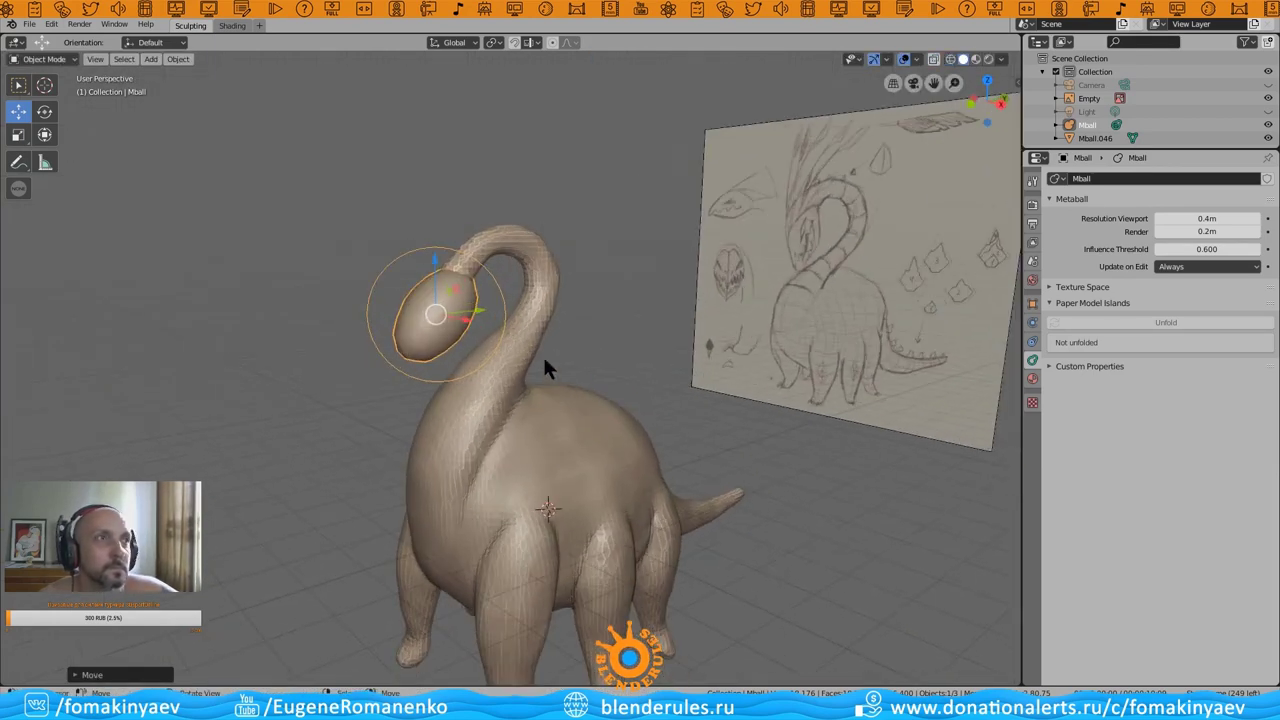
left_click(178, 60)
left_click(370, 262)
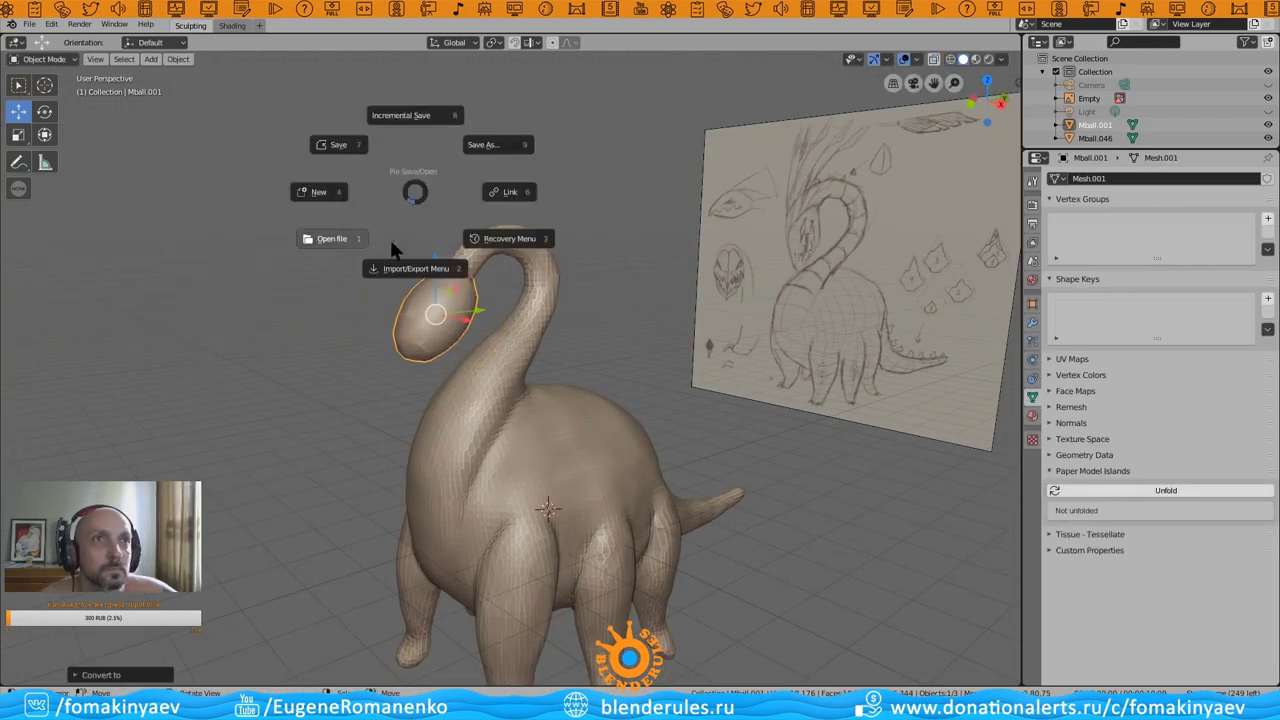
- Apply all transforms to the head mesh Mball.001
key("ctrl+a")
mouse_move(500, 76)
middle_mouse_down()
mouse_move(478, 281)
mouse_move(600, 360)
mouse_move(468, 364)
middle_mouse_up()
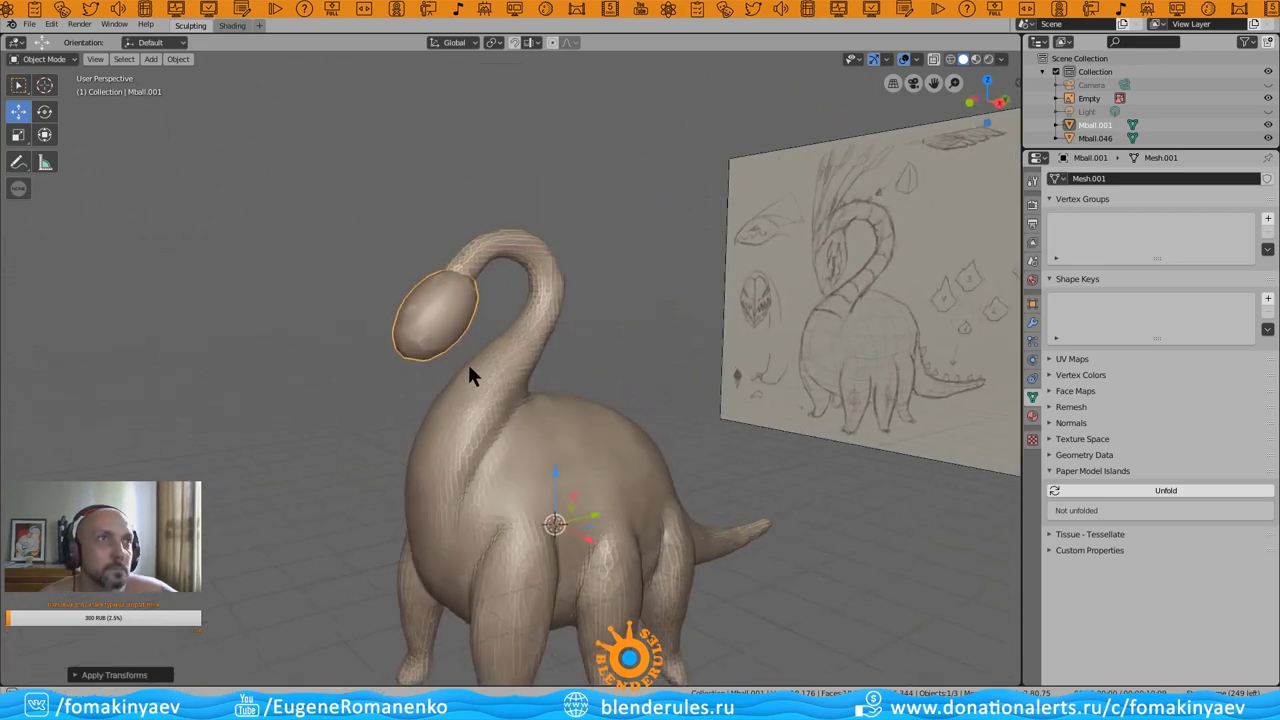
left_click(45, 59)
left_click(50, 112)
left_click(945, 42)
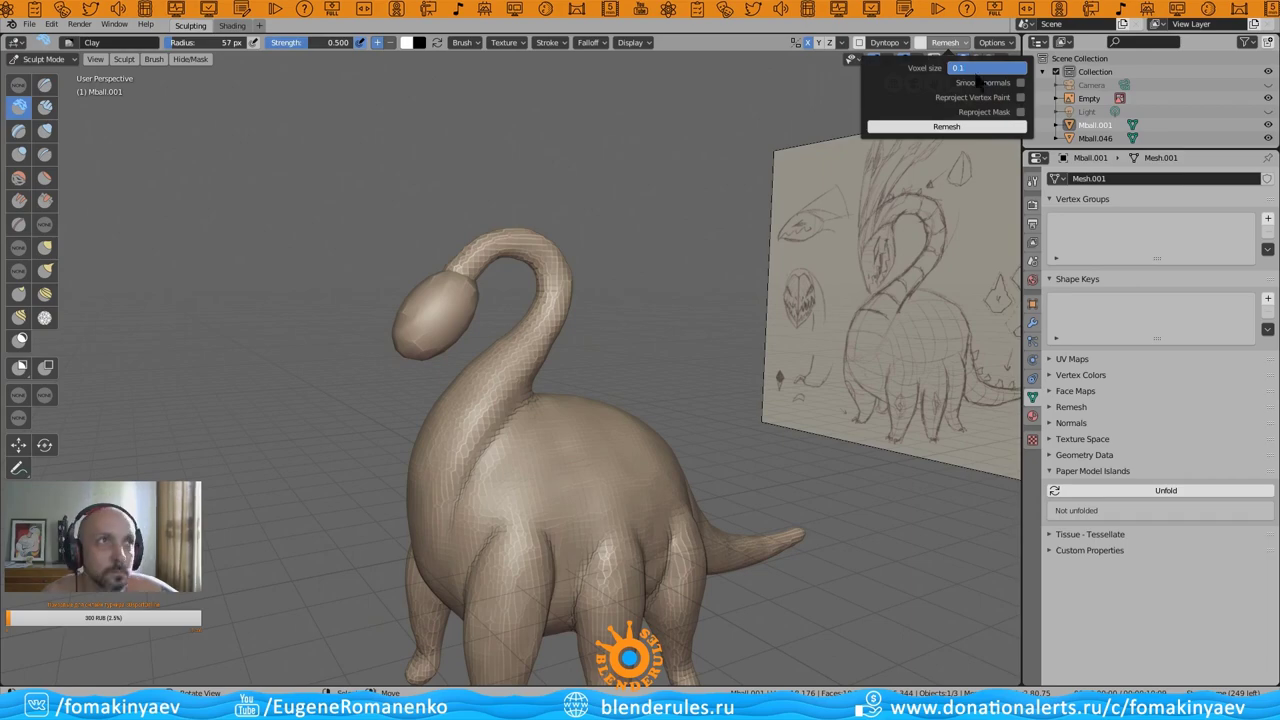
mouse_move(640, 230)
middle_mouse_down()
mouse_move(606, 248)
mouse_move(700, 369)
mouse_move(595, 313)
mouse_move(660, 290)
mouse_move(730, 240)
middle_mouse_up()
- Duplicate the reference sketch Empty and rotate the copy 90° in top view
key("ctrl+Tab")
left_click(741, 227)
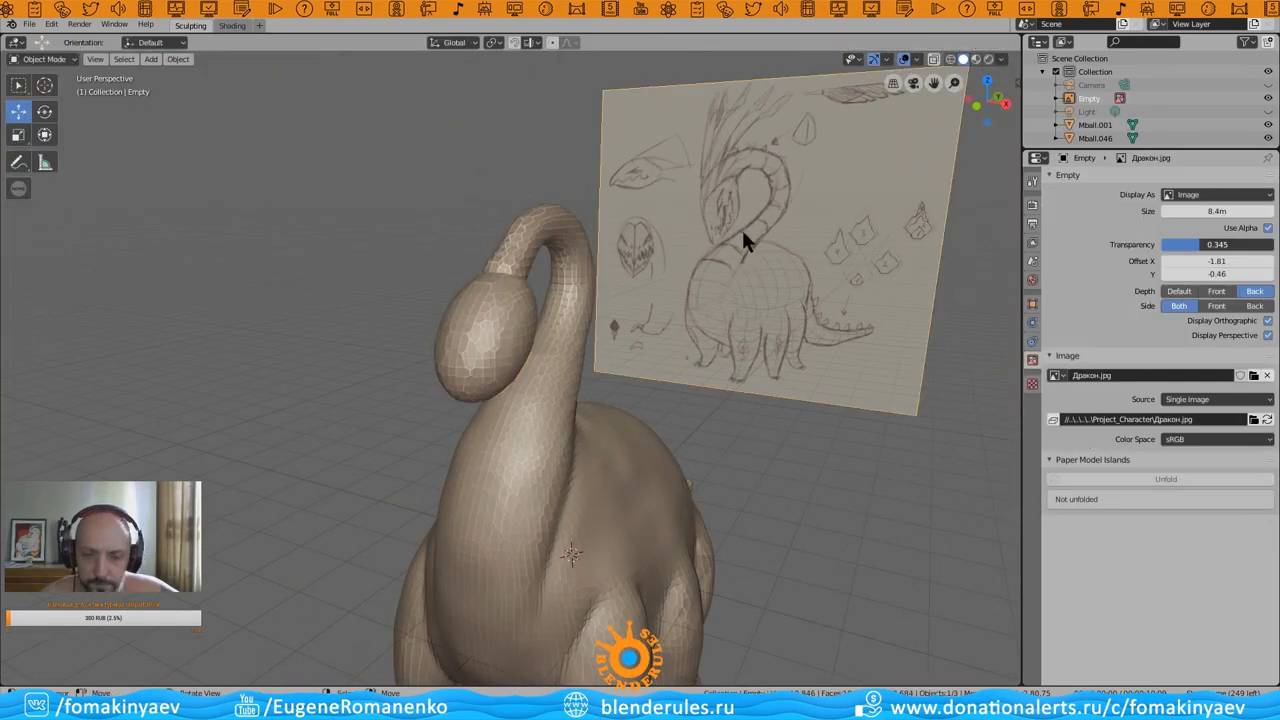
key("KP_7")
left_click(178, 59)
left_click(390, 110)
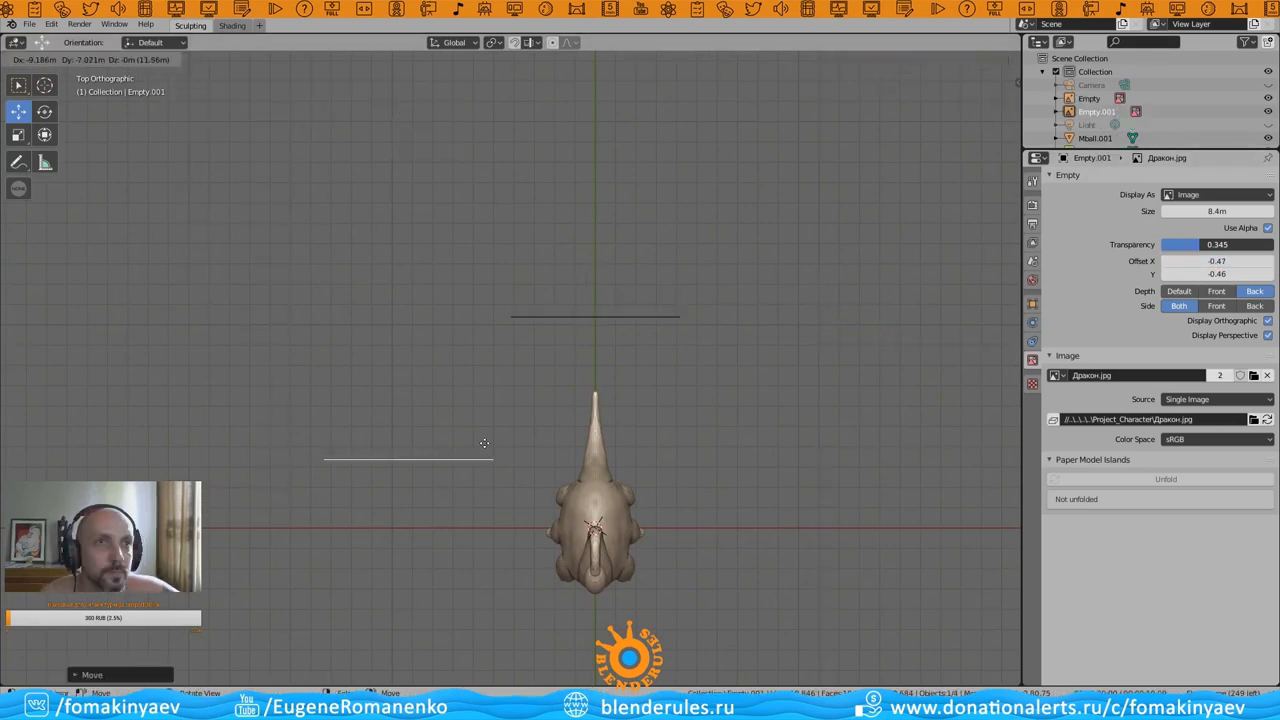
left_click(408, 300)
middle_click_drag(408, 300, 509, 438)
key("KP_3")
- Select the head mesh Mball.001 and sculpt it with the Grab brush
left_click(509, 438)
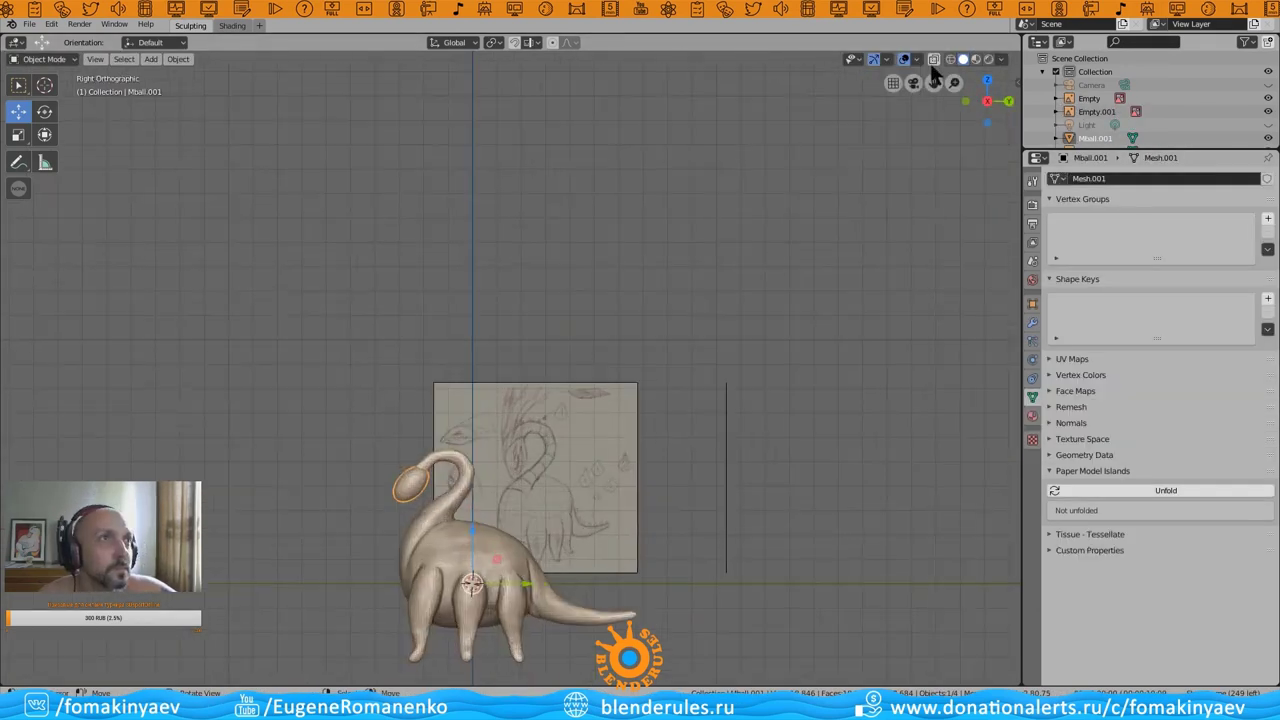
scroll(466, 366, "up", 2)
scroll(334, 294, "up", 1)
scroll(334, 294, "up", 1)
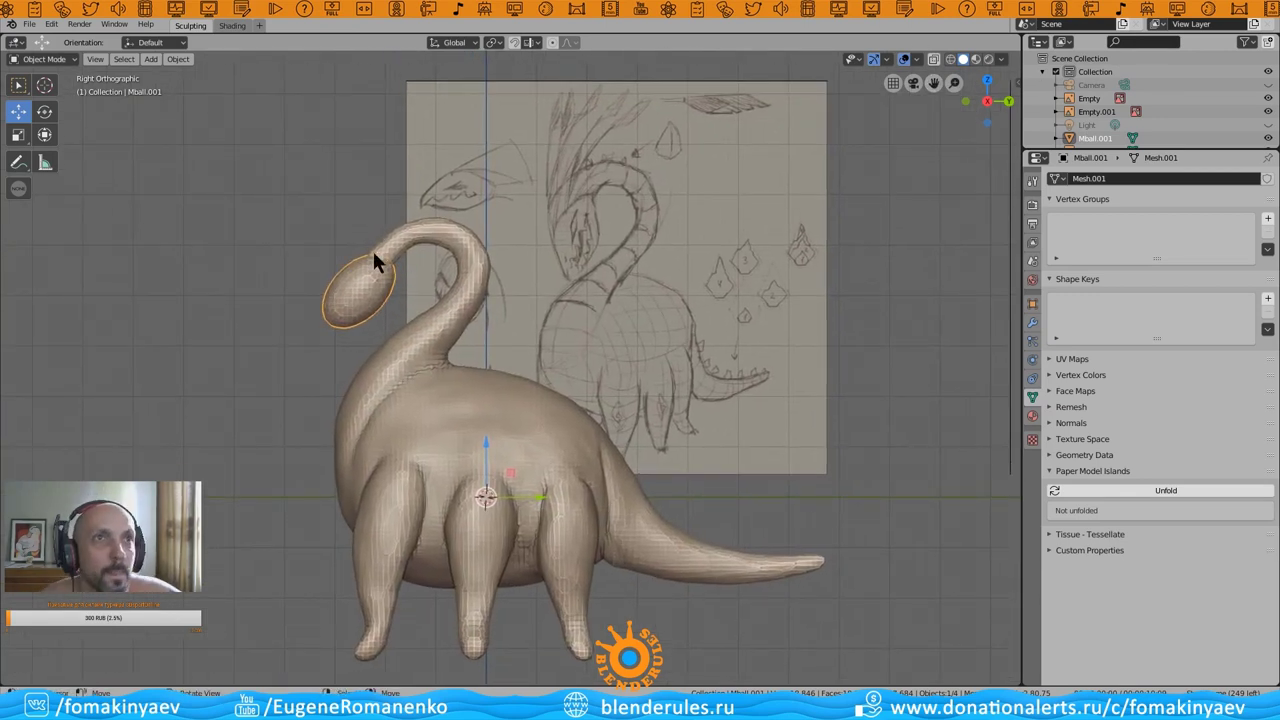
left_click(46, 104)
left_click(45, 250)
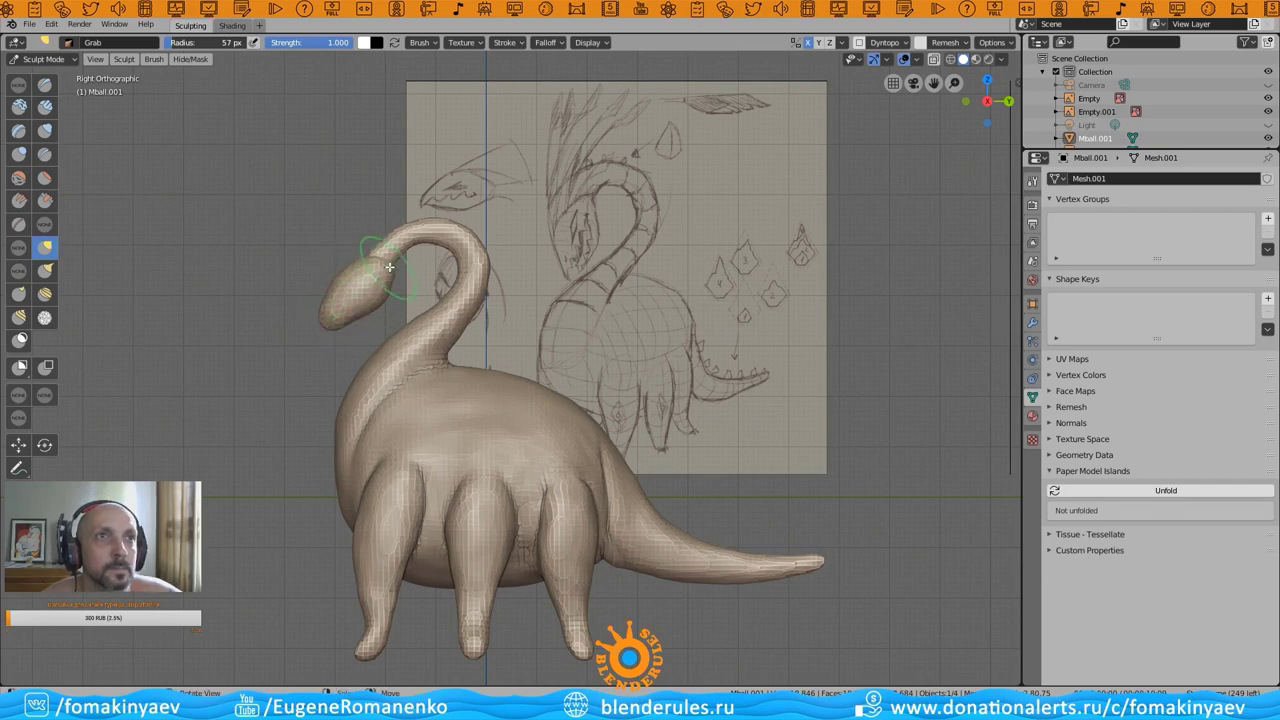
- Select the dragon body and switch it into Sculpt Mode
key("KP_1")
scroll(421, 318, "up", 1)
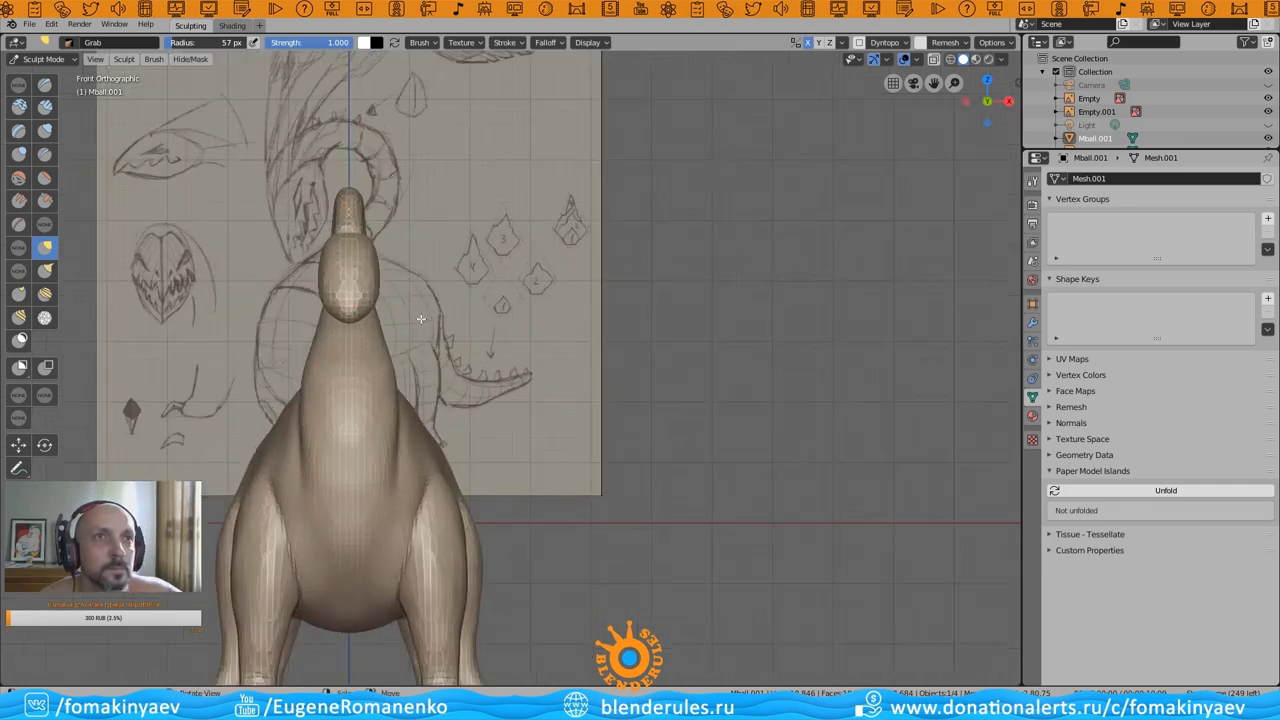
mouse_move(456, 348)
middle_mouse_down()
mouse_move(501, 336)
mouse_move(479, 249)
mouse_move(526, 434)
mouse_move(449, 314)
middle_mouse_up()
left_click(47, 74)
key("ctrl+Tab")
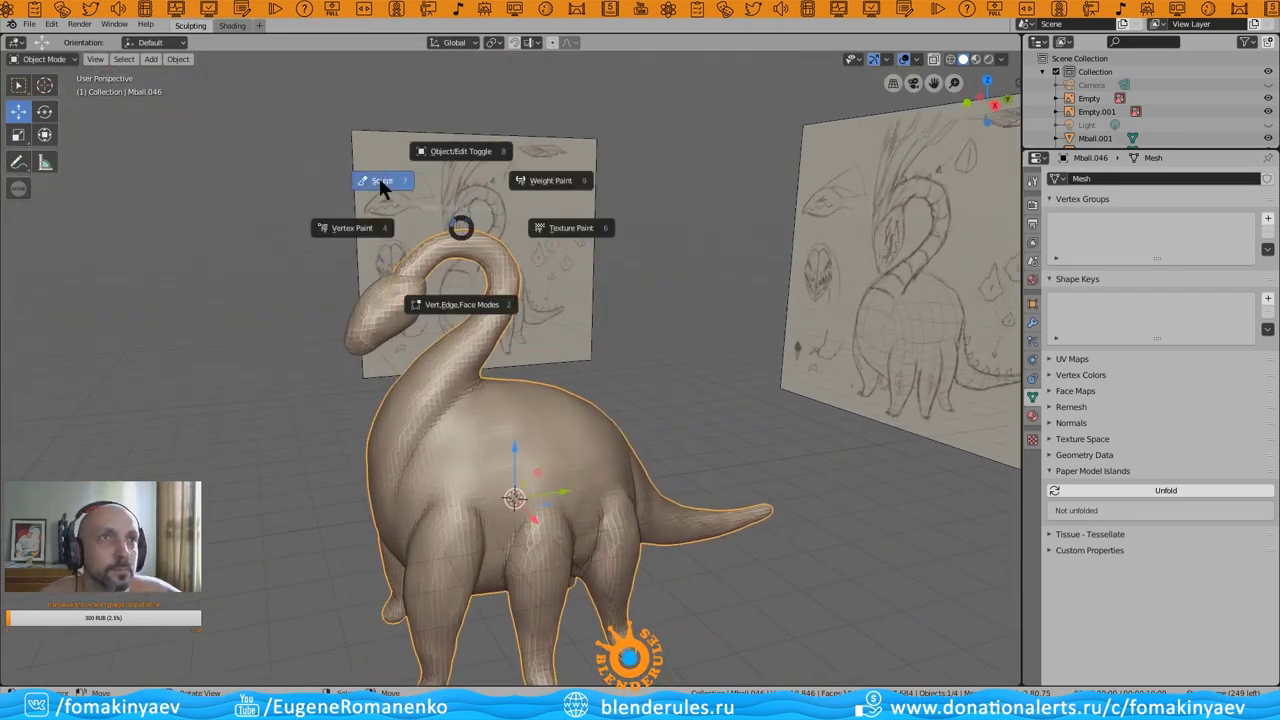
left_click(378, 175)
- Blend the neck up into the egg-shaped head with 123 px Clay strokes
key("KP_3")
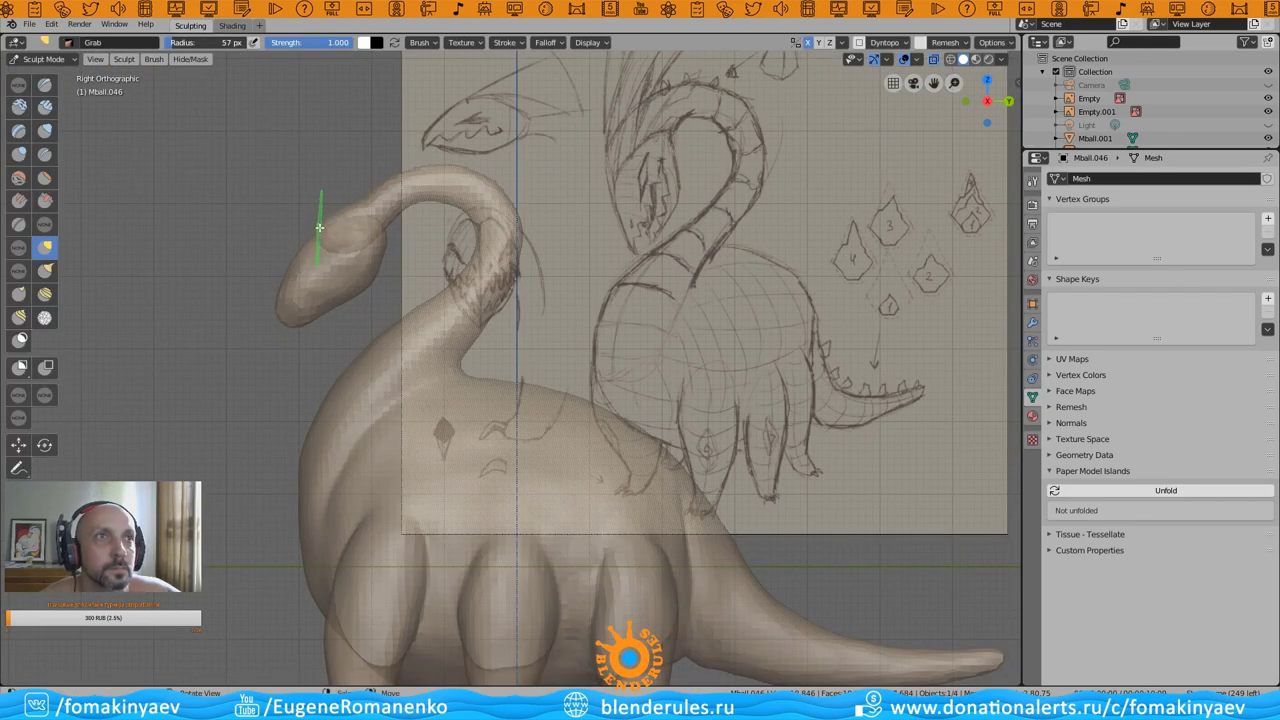
mouse_move(307, 238)
middle_mouse_down("alt")
mouse_move(325, 218)
mouse_move(454, 352)
middle_mouse_up("alt")
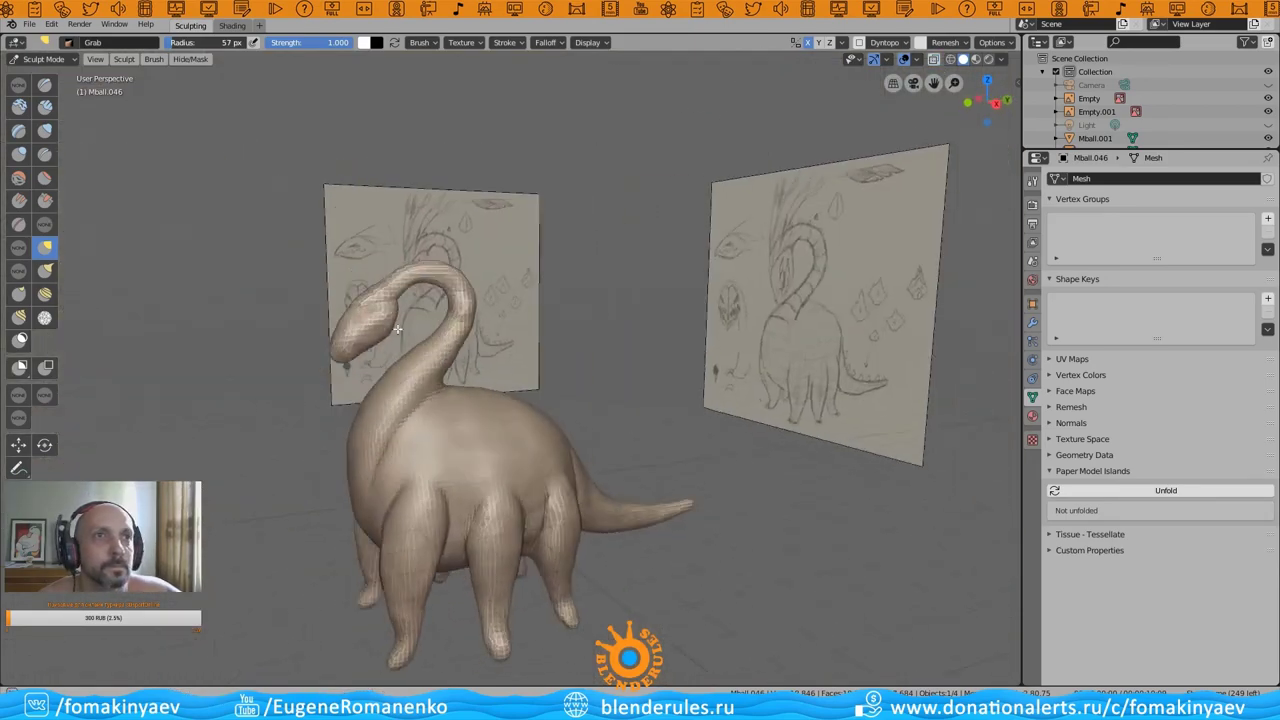
scroll(454, 352, "up", 4)
middle_click_drag(551, 389, 475, 351)
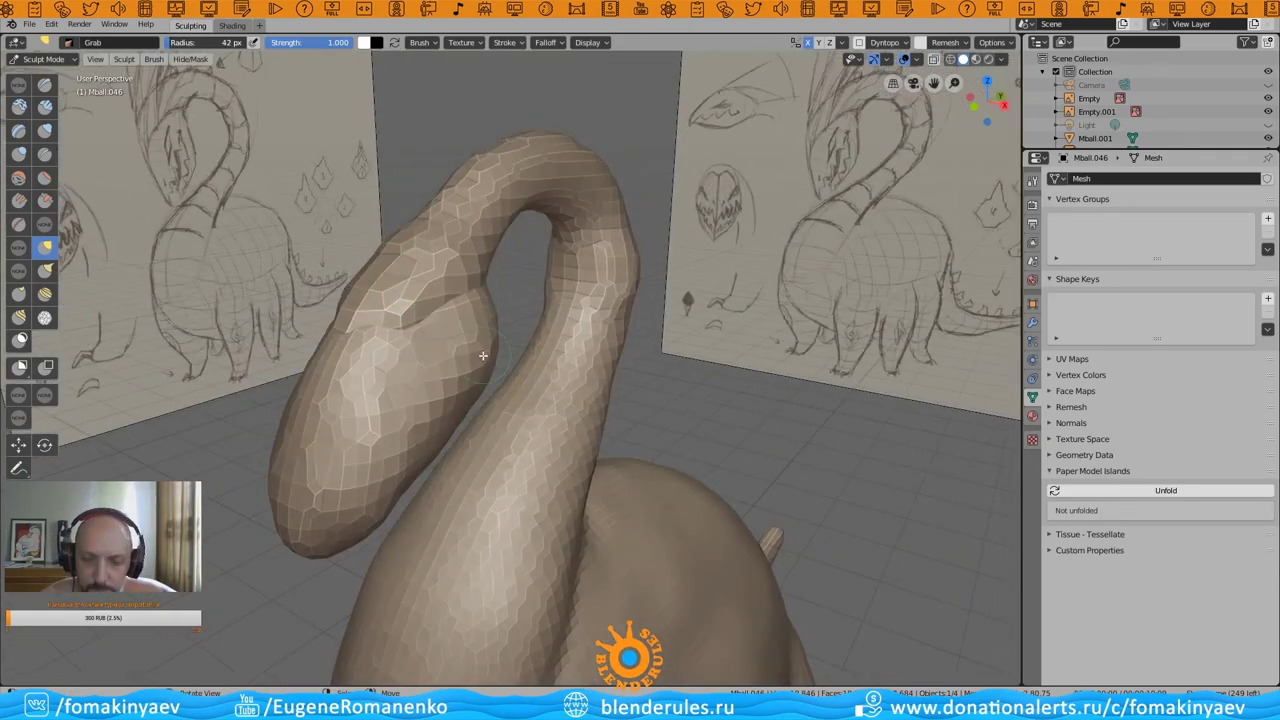
key("c")
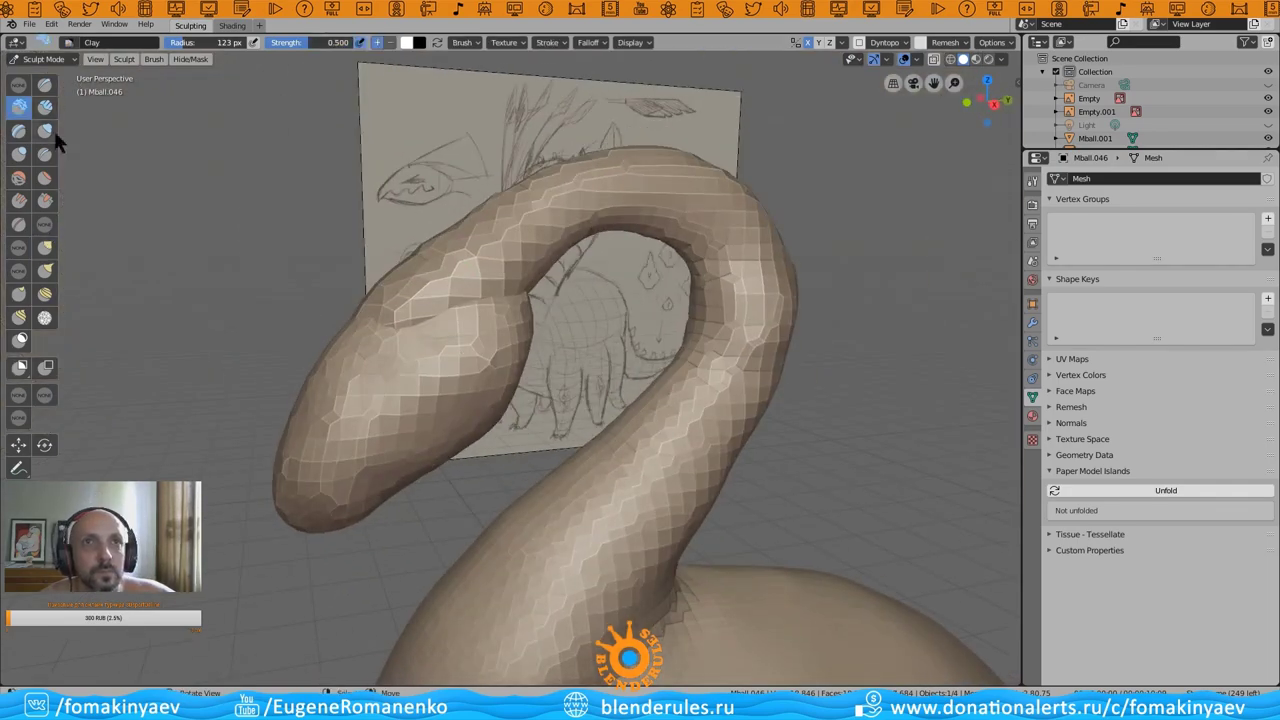
mouse_move(493, 240)
middle_mouse_down()
mouse_move(494, 378)
mouse_move(534, 366)
mouse_move(443, 330)
mouse_move(723, 329)
mouse_move(498, 340)
middle_mouse_up()
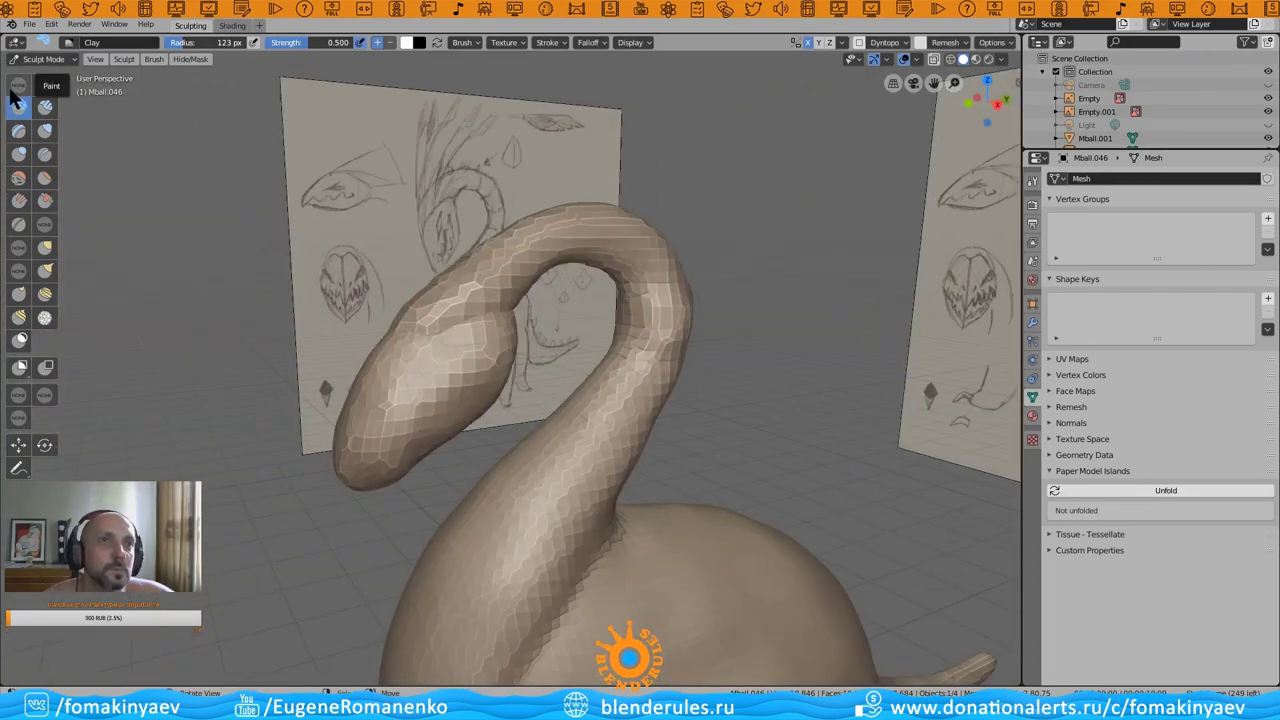
mouse_move(275, 408)
middle_mouse_down()
mouse_move(474, 314)
mouse_move(511, 357)
mouse_move(451, 363)
mouse_move(402, 398)
middle_mouse_up()
- Join the head and body into one object with Ctrl+J in Object Mode
key("ctrl+Tab")
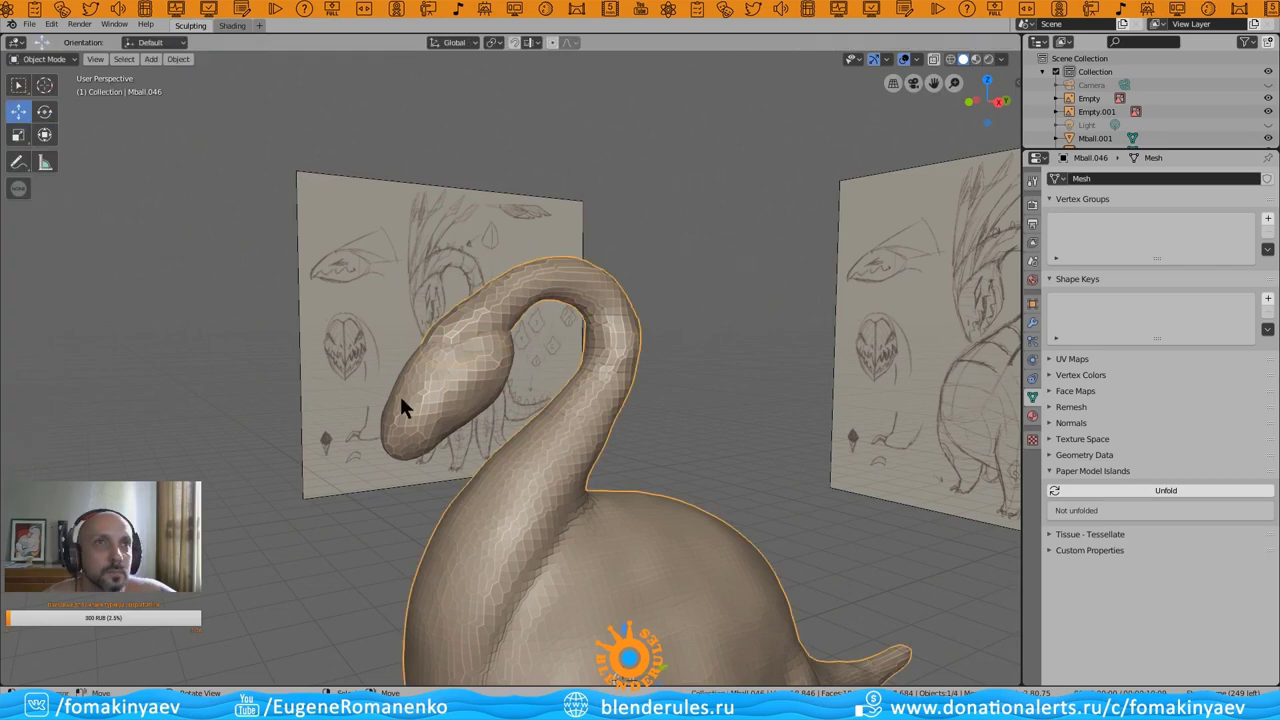
left_click(1032, 180)
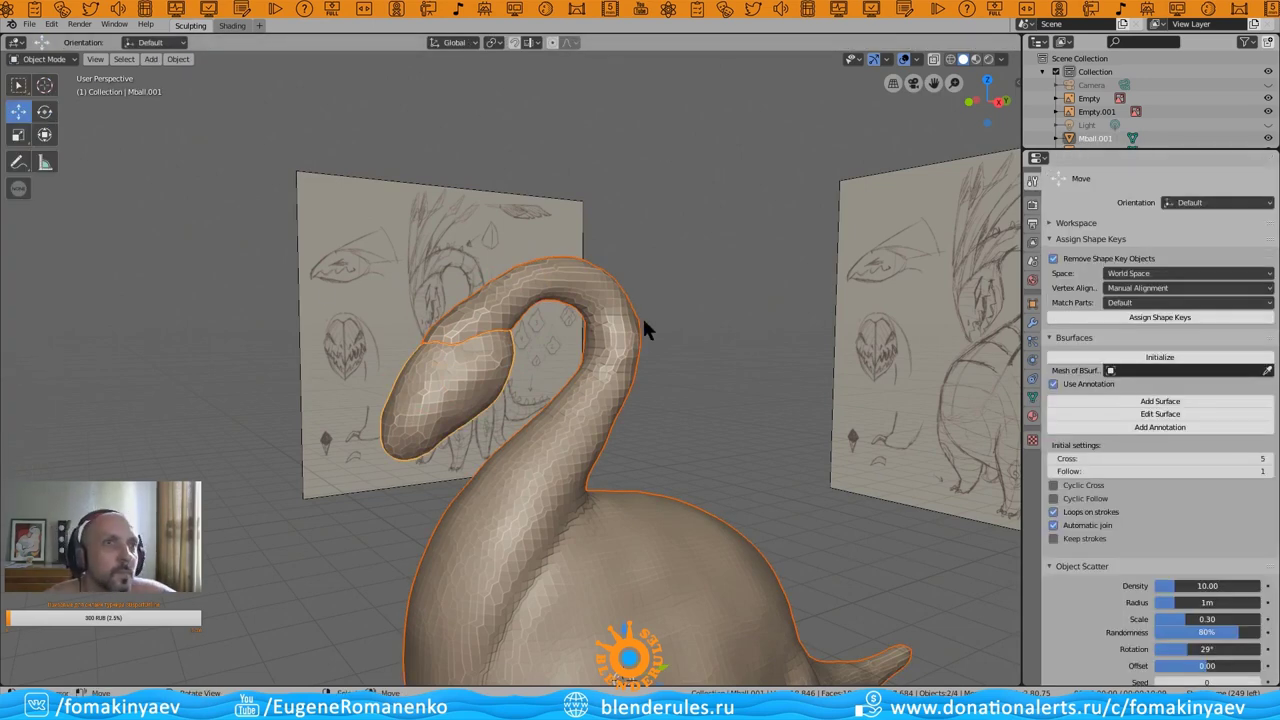
key("ctrl+j")
mouse_move(400, 300)
middle_mouse_down()
mouse_move(537, 400)
mouse_move(360, 410)
mouse_move(512, 368)
middle_mouse_up()
- Enter Sculpt Mode and remesh the dragon into one mesh with the chosen voxel size
key("grave")
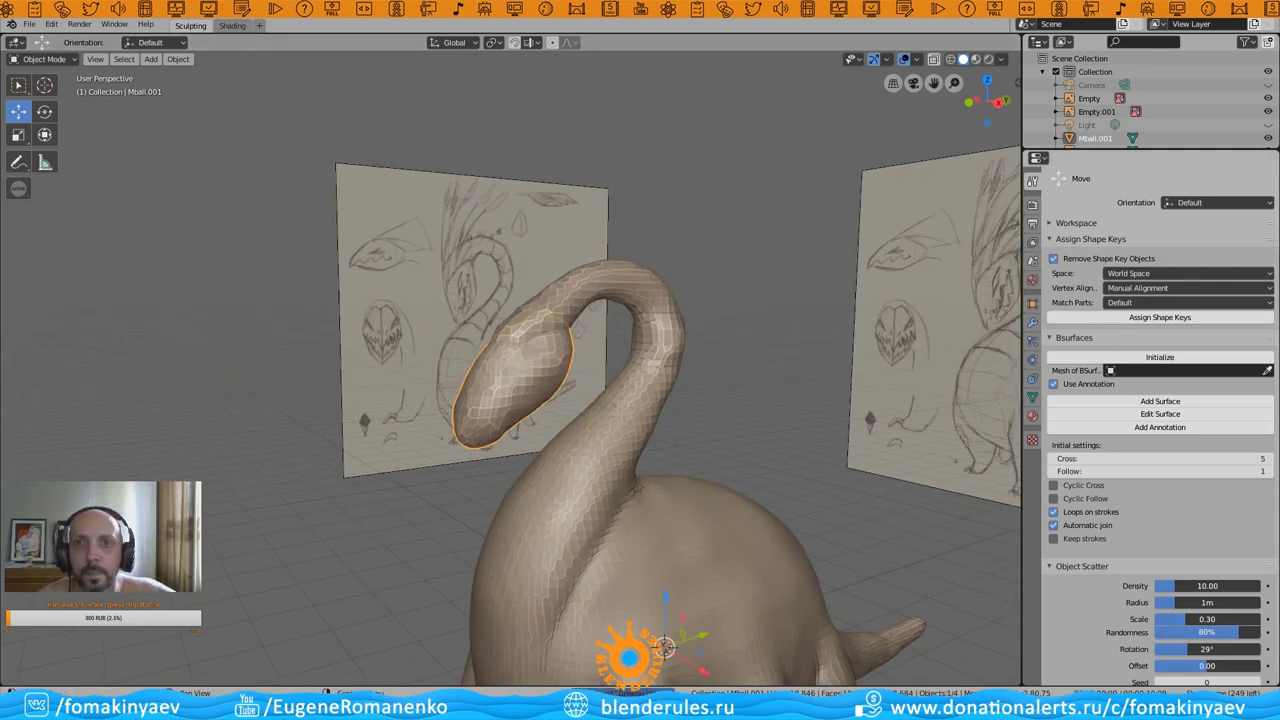
mouse_move(586, 286)
middle_mouse_down()
mouse_move(492, 350)
mouse_move(580, 414)
mouse_move(500, 300)
middle_mouse_up()
left_click(44, 59)
left_click(45, 105)
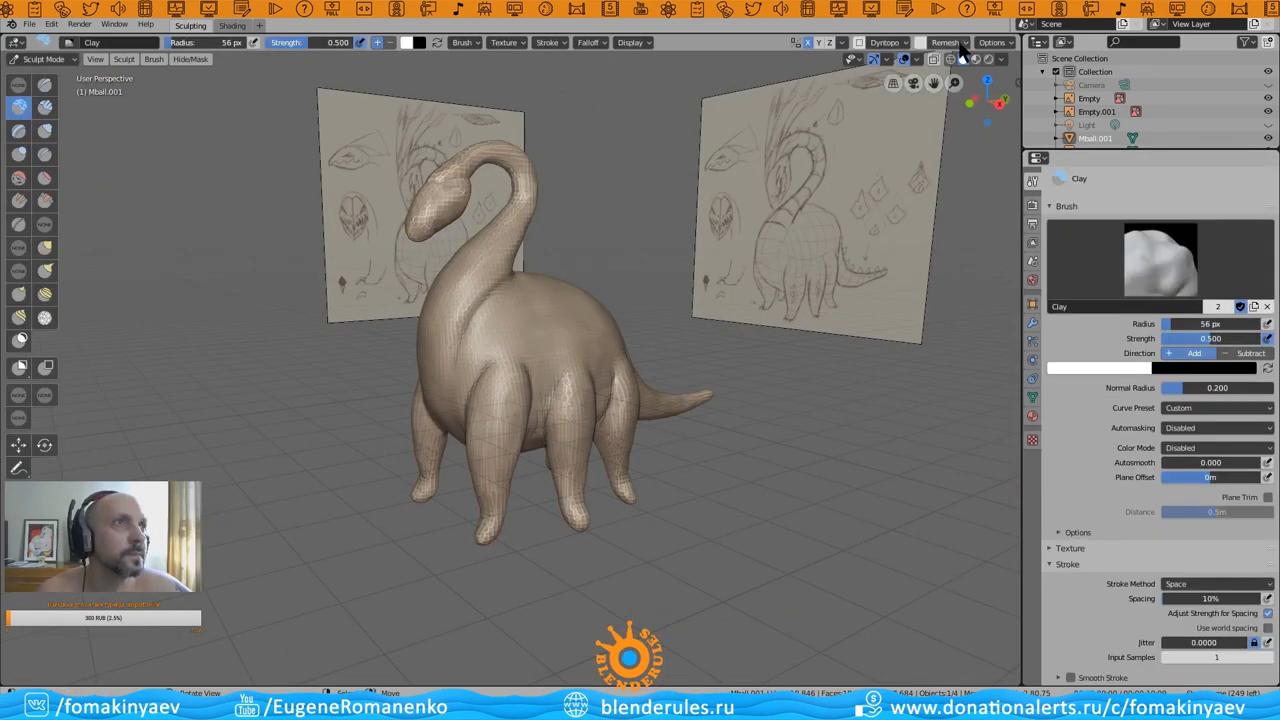
left_click(945, 42)
left_click(985, 68)
left_click(962, 125)
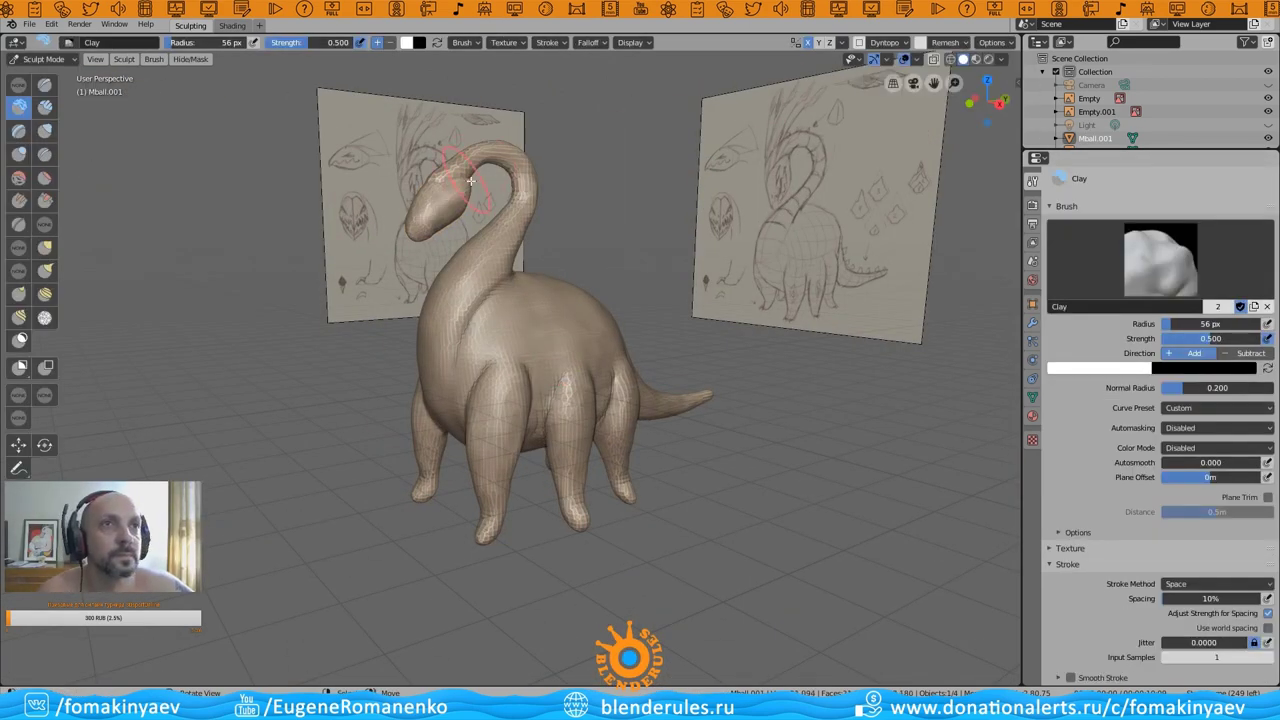
- From a side view, pinch and draw raised strokes along the dragon's neck and head
key("KP_3")
scroll(386, 342, "up", 3)
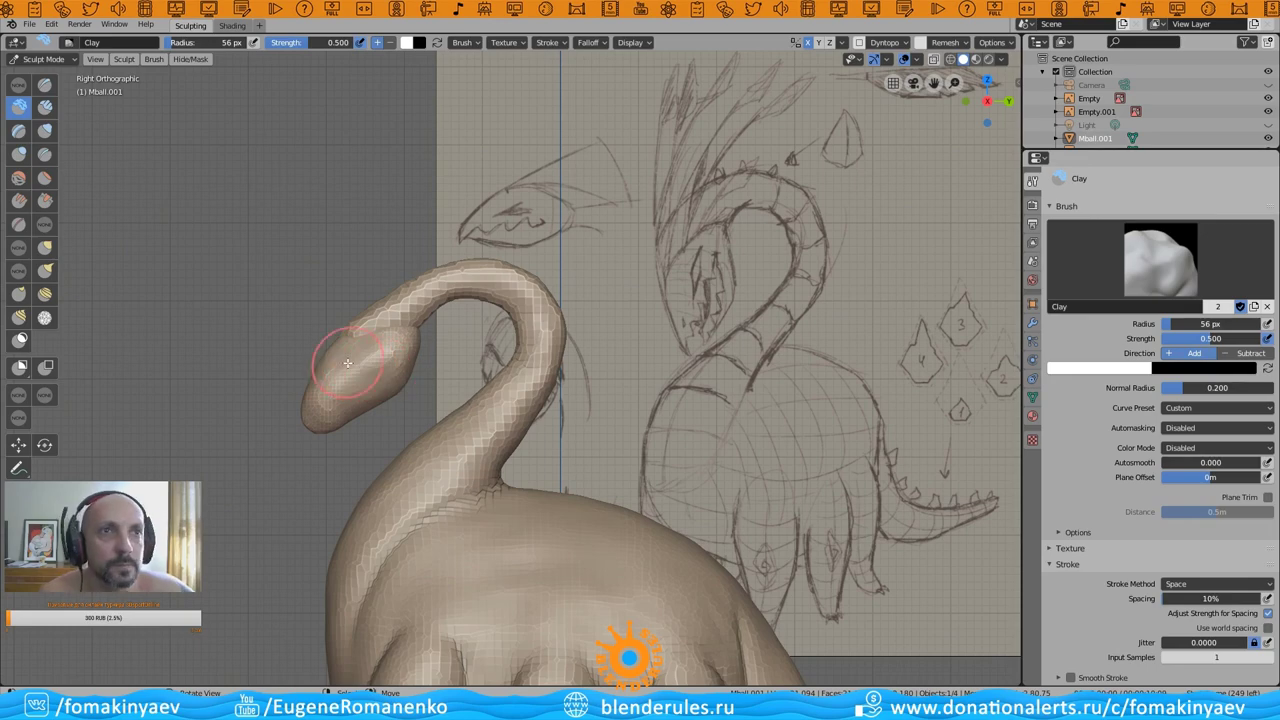
middle_click_drag(347, 363, 522, 401)
key("p")
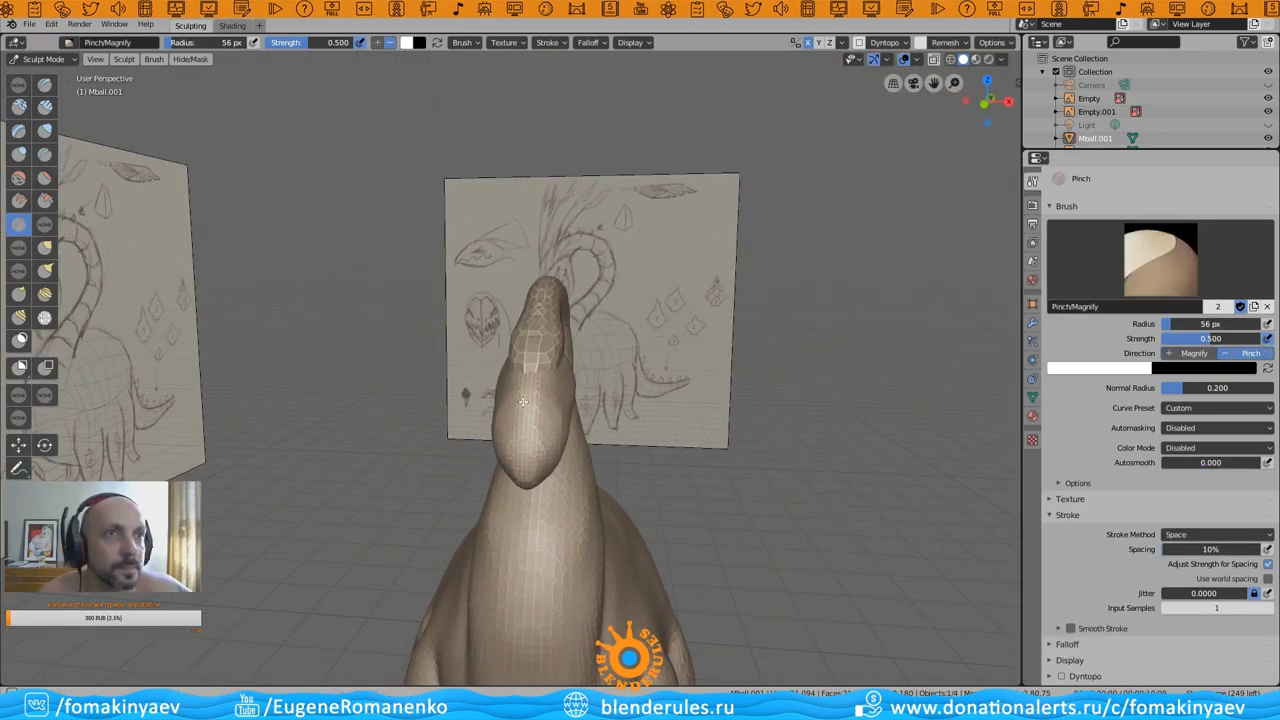
mouse_move(533, 372)
middle_mouse_down()
mouse_move(641, 503)
mouse_move(500, 434)
mouse_move(537, 443)
mouse_move(484, 442)
middle_mouse_up()
key("x")
middle_click_drag(476, 530, 510, 437)
key("p")
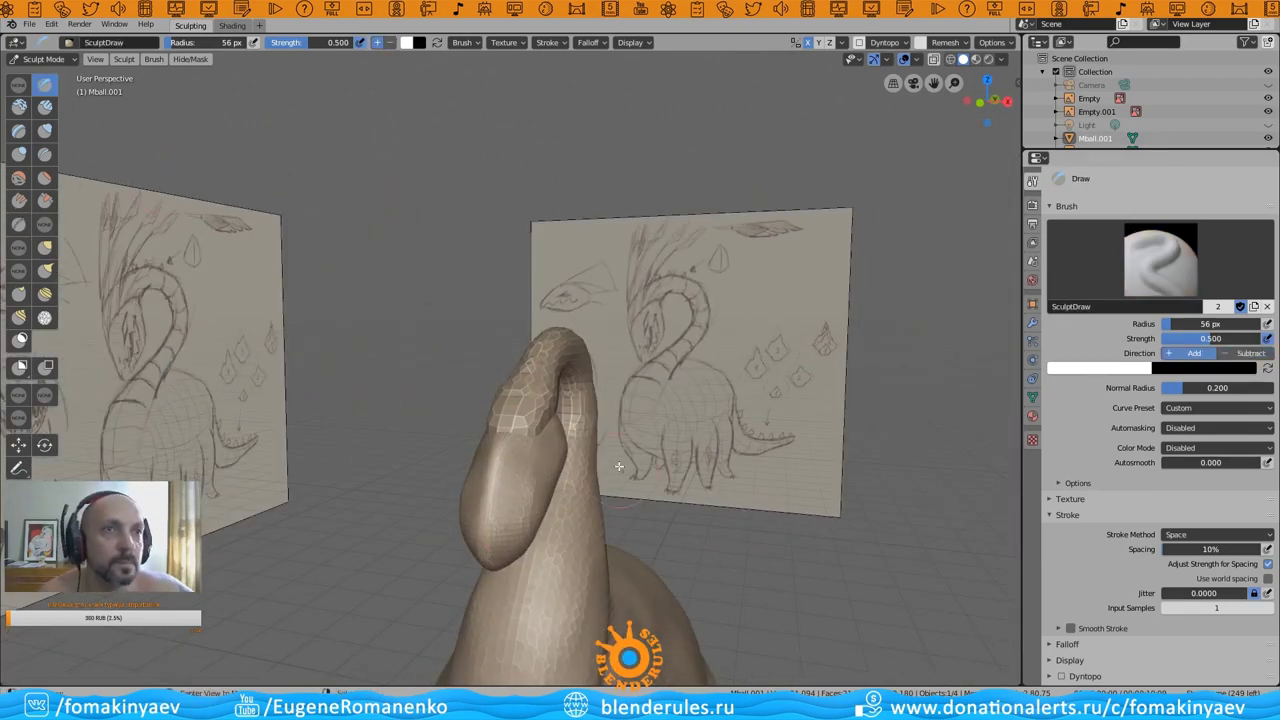
- Keep pinching the head from several angles, then flatten its surface
mouse_move(619, 466)
middle_mouse_down()
mouse_move(543, 535)
mouse_move(629, 432)
middle_mouse_up()
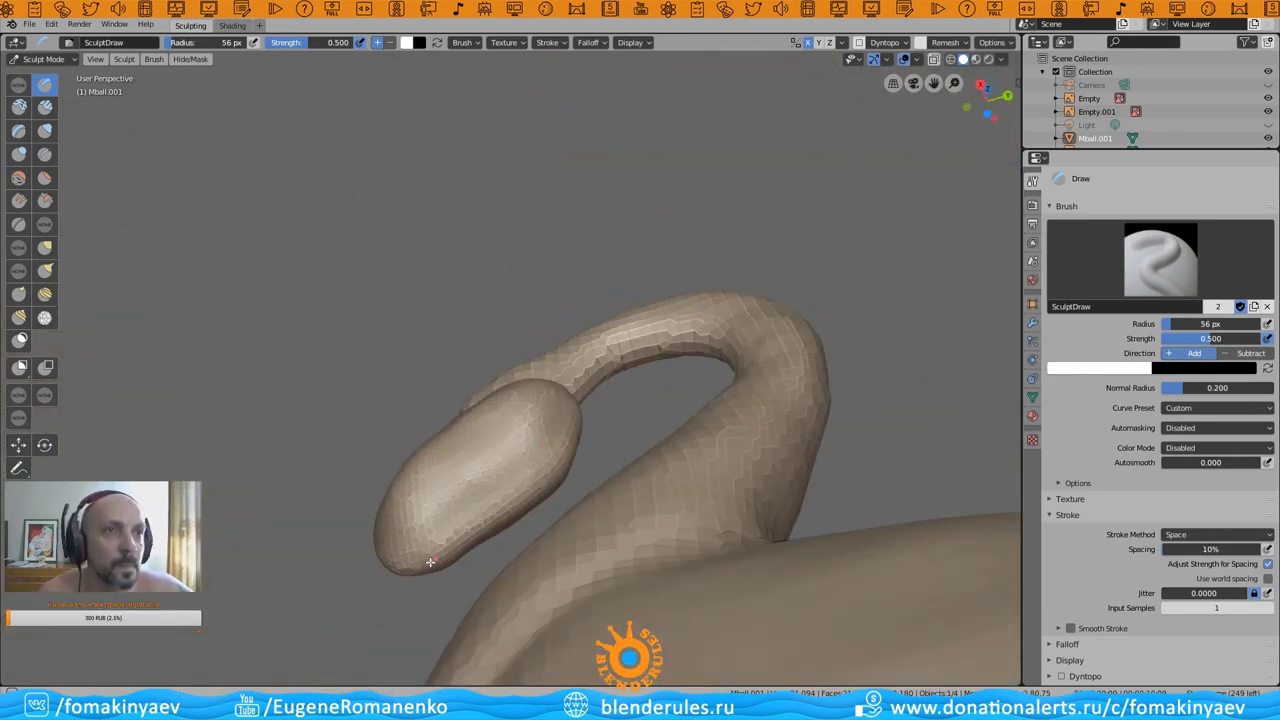
middle_click_drag(412, 577, 578, 401)
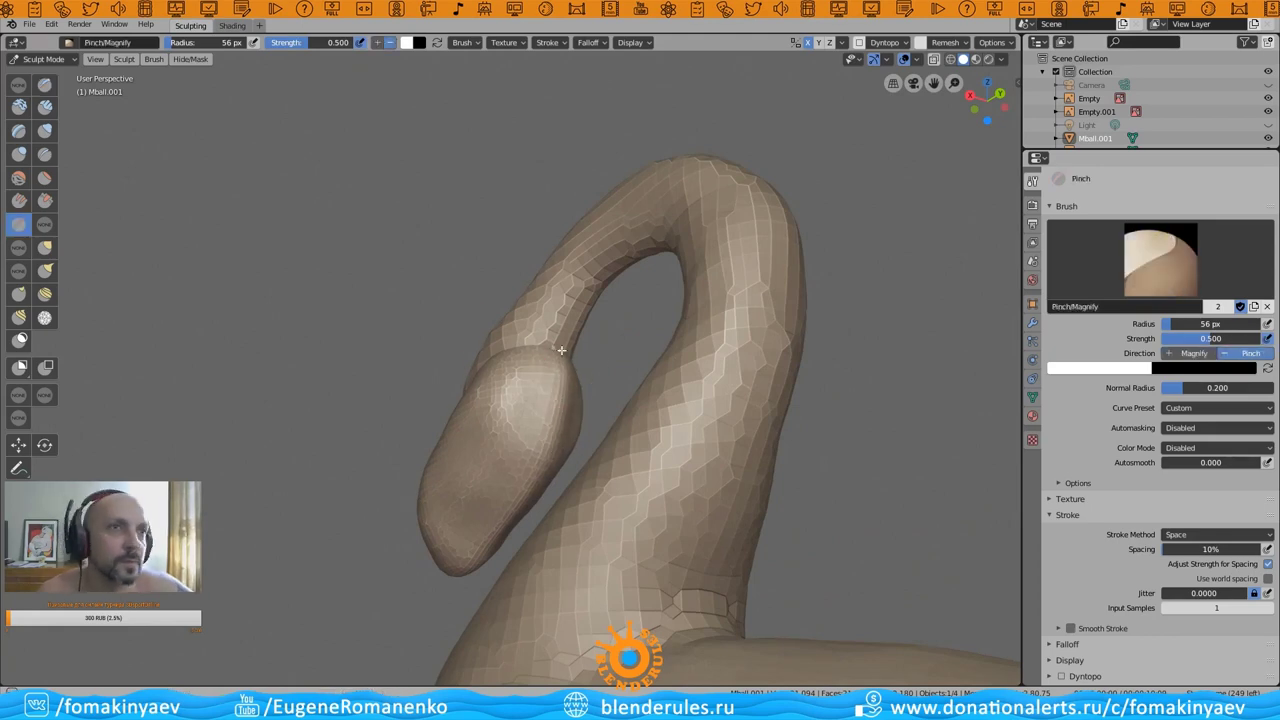
middle_click_drag(589, 413, 621, 448)
middle_click_drag(616, 562, 614, 400)
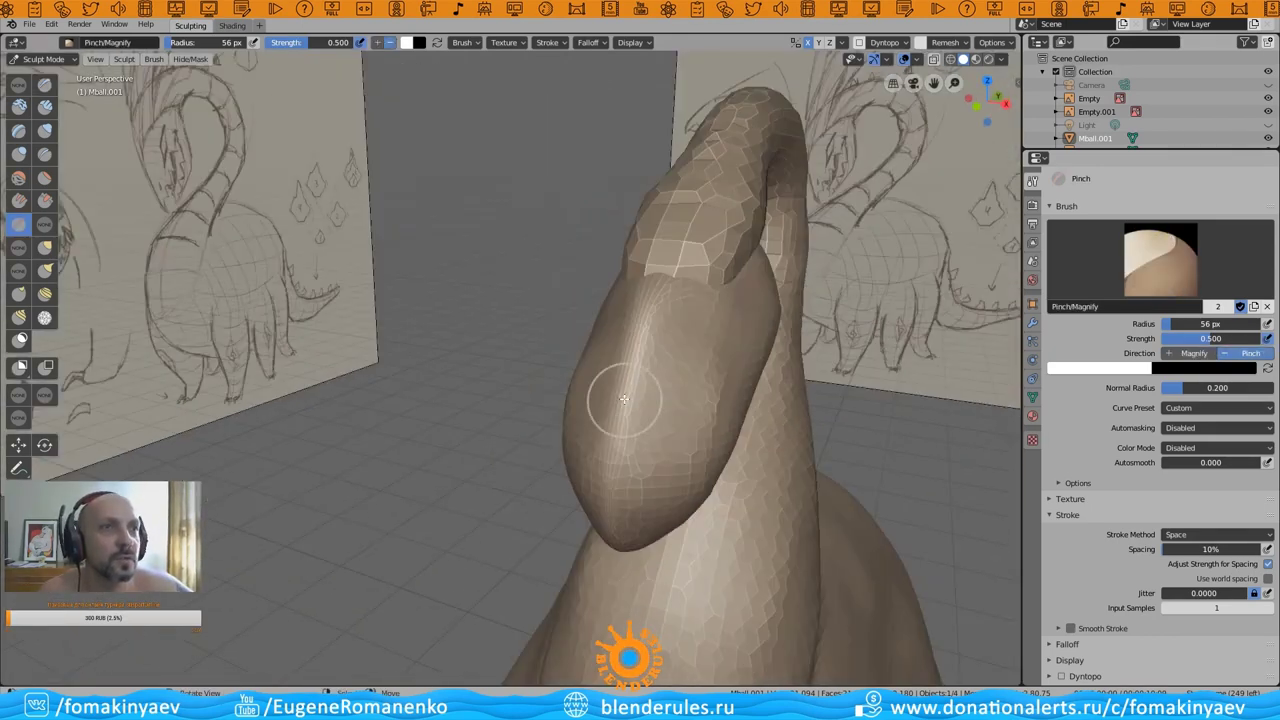
mouse_move(720, 420)
middle_mouse_down()
mouse_move(680, 420)
mouse_move(300, 300)
middle_mouse_up()
left_click(44, 177)
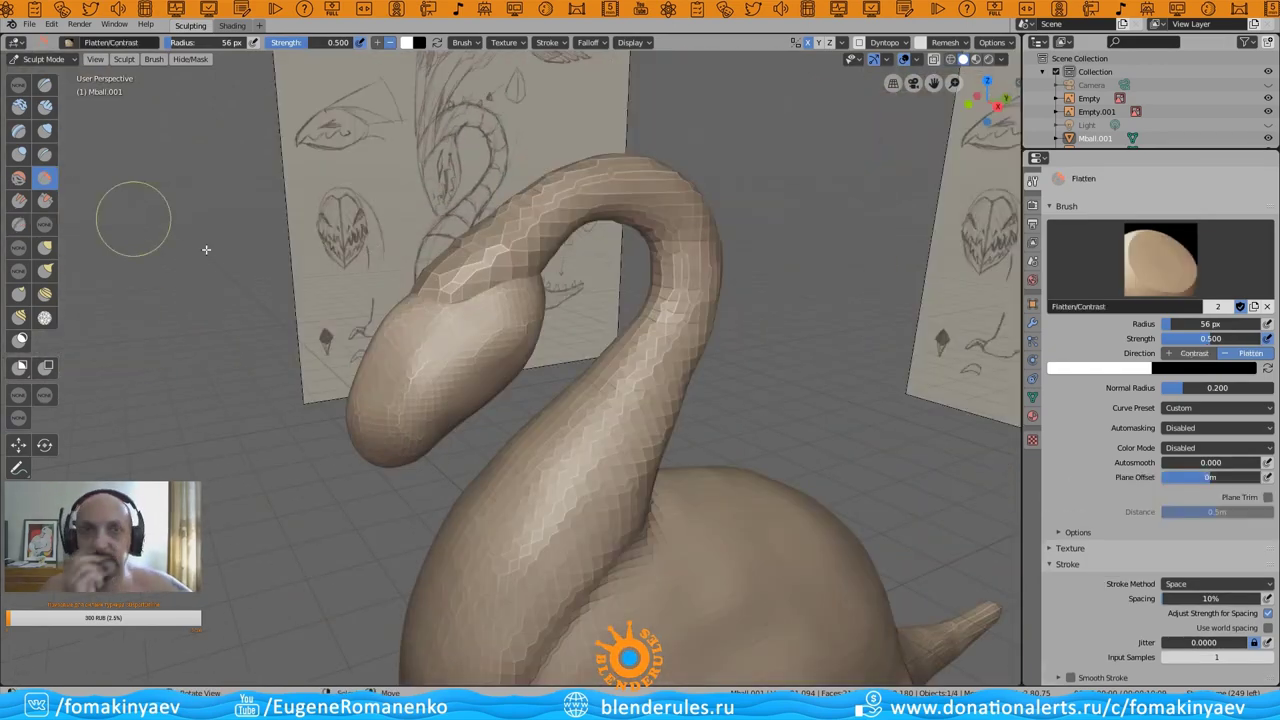
middle_click_drag(129, 214, 440, 321)
mouse_move(497, 357)
middle_mouse_down()
mouse_move(357, 314)
mouse_move(538, 410)
mouse_move(500, 420)
mouse_move(560, 400)
mouse_move(537, 423)
mouse_move(697, 480)
mouse_move(671, 374)
mouse_move(620, 400)
mouse_move(400, 300)
middle_mouse_up()
scroll(406, 337, "down", 2)
- Build up clay on the neck and head, then set the Crease brush to 56 px, strength 0.250
left_click(19, 106)
mouse_move(350, 350)
middle_mouse_down()
mouse_move(453, 403)
mouse_move(408, 509)
mouse_move(430, 450)
mouse_move(525, 410)
mouse_move(264, 430)
middle_mouse_up()
scroll(466, 383, "up", 3)
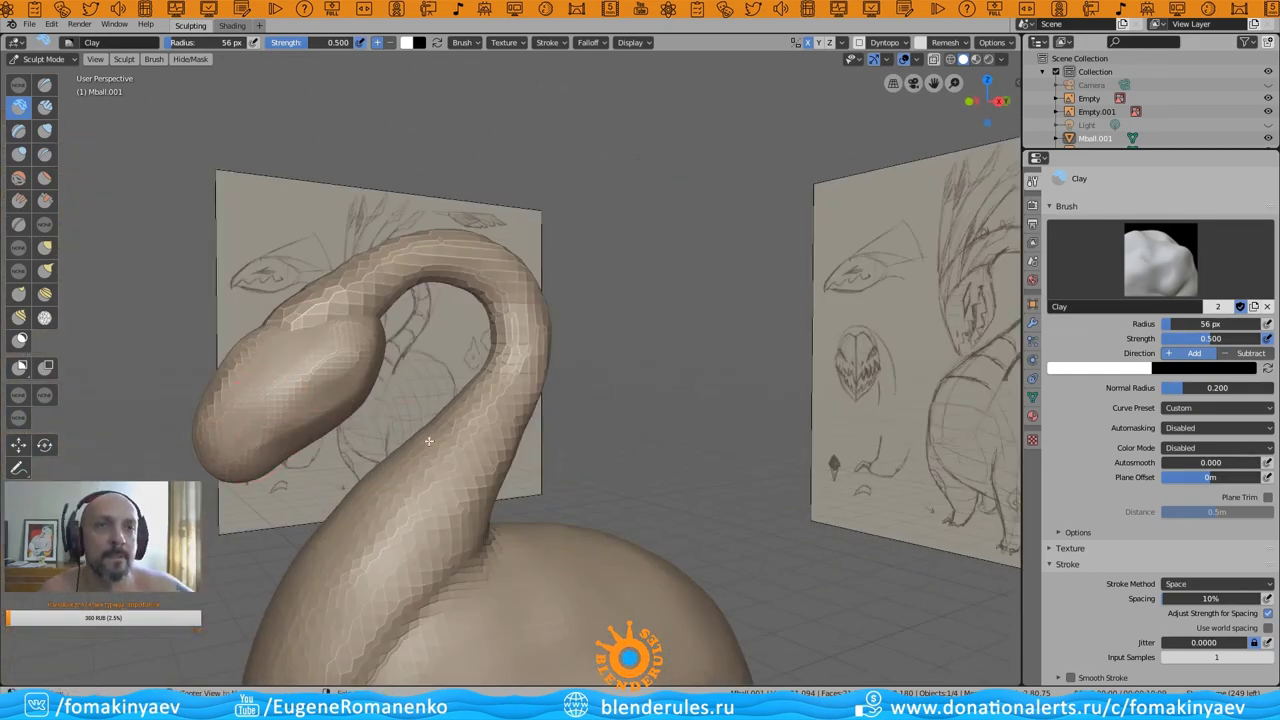
mouse_move(428, 441)
middle_mouse_down()
mouse_move(382, 461)
mouse_move(471, 443)
mouse_move(400, 400)
mouse_move(300, 300)
middle_mouse_up()
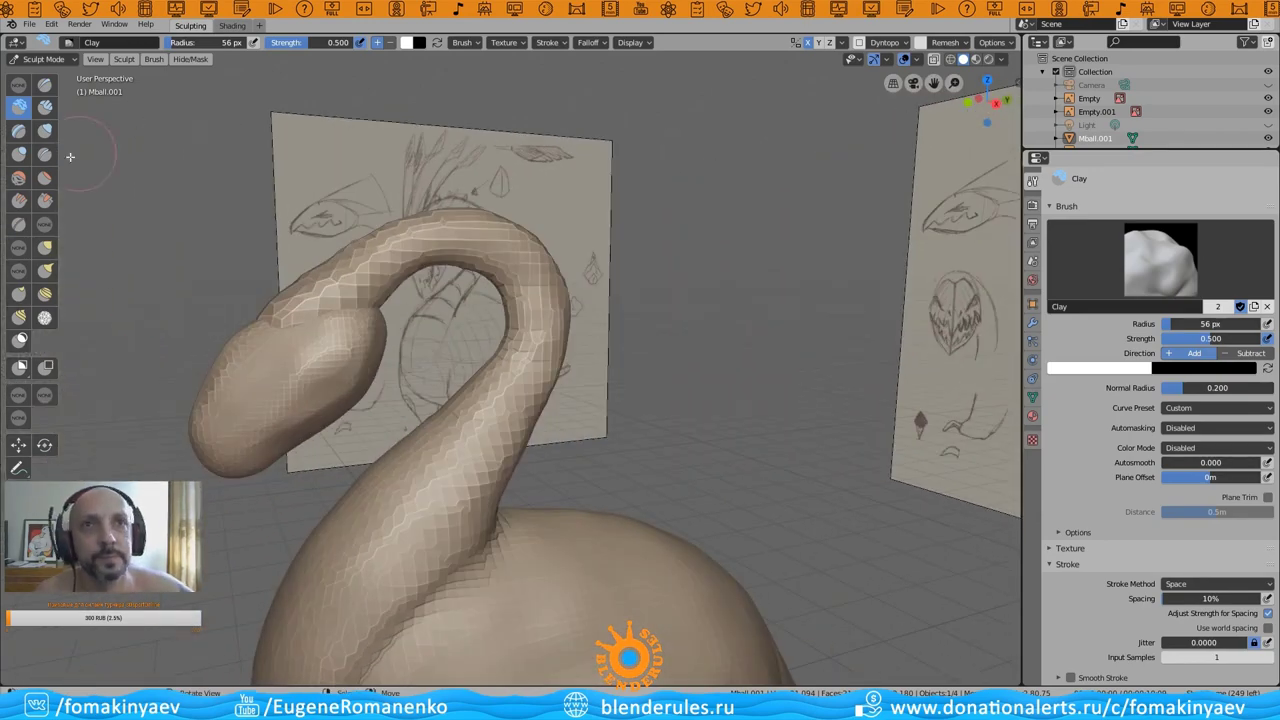
left_click(44, 154)
- Carve an eye socket into the side of the head, then draw and pinch its edges
middle_click_drag(366, 328, 1010, 82)
middle_click_drag(510, 392, 517, 257)
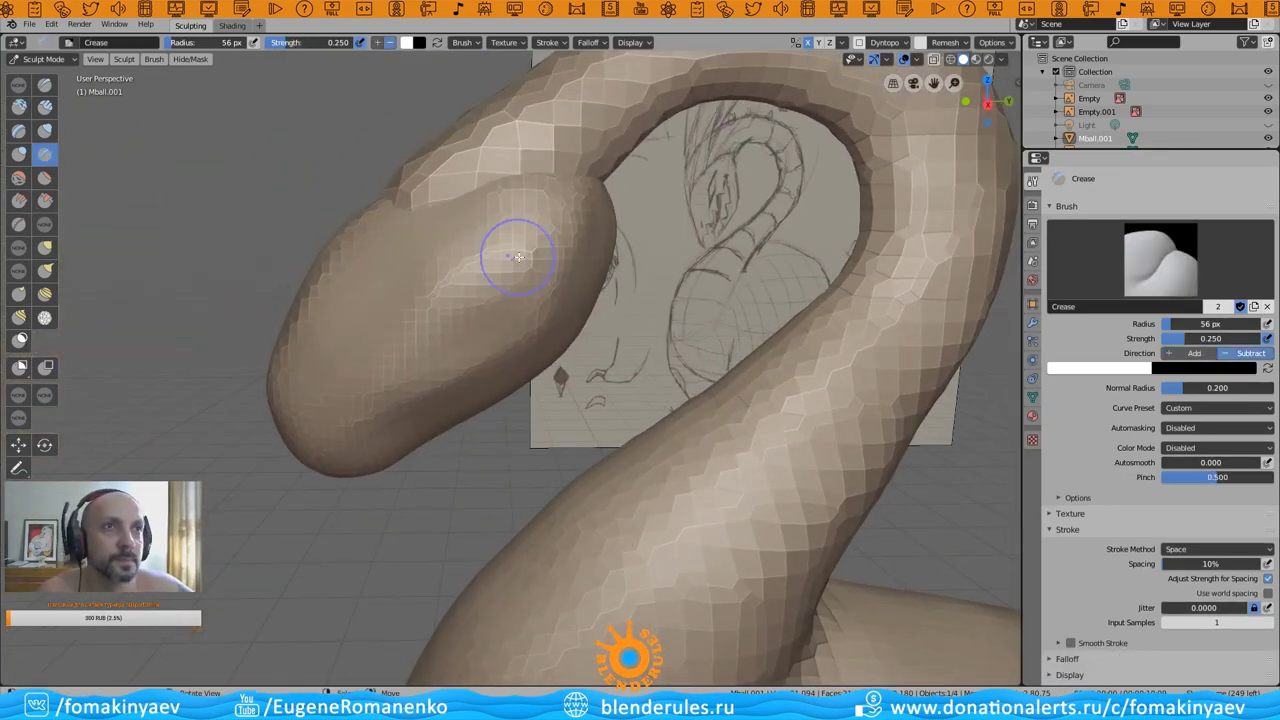
key("x")
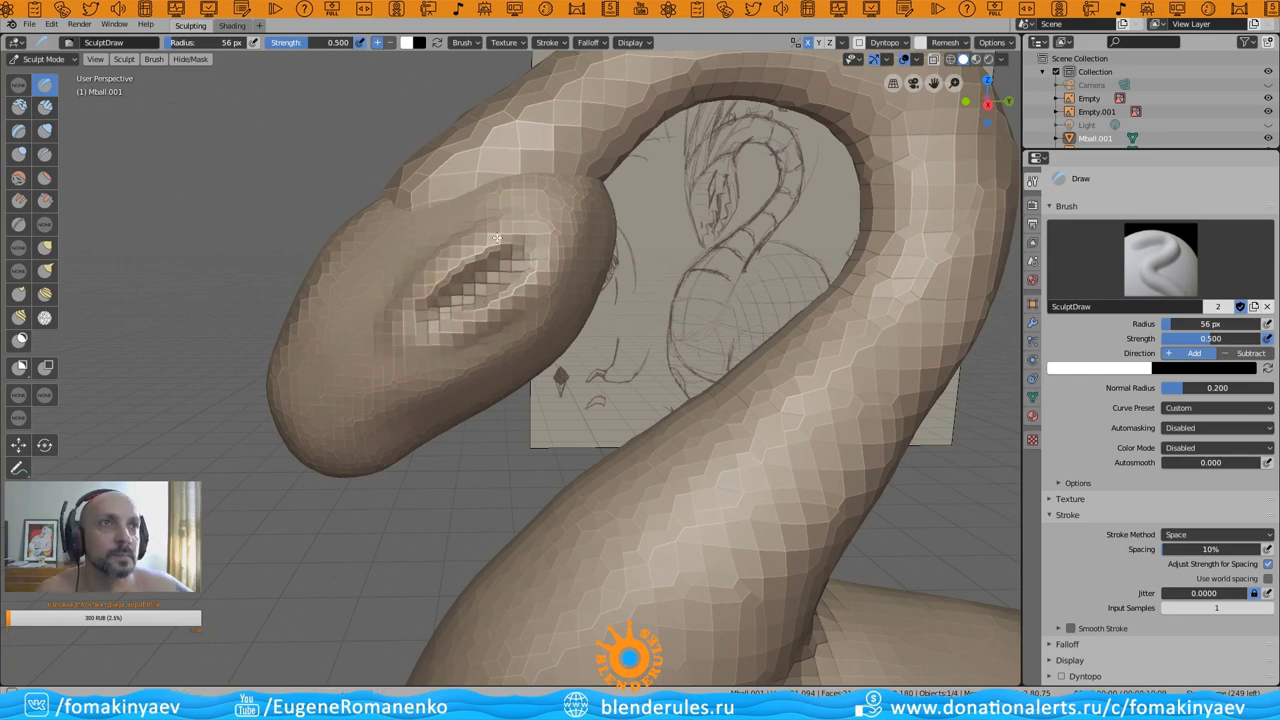
key("shift+c")
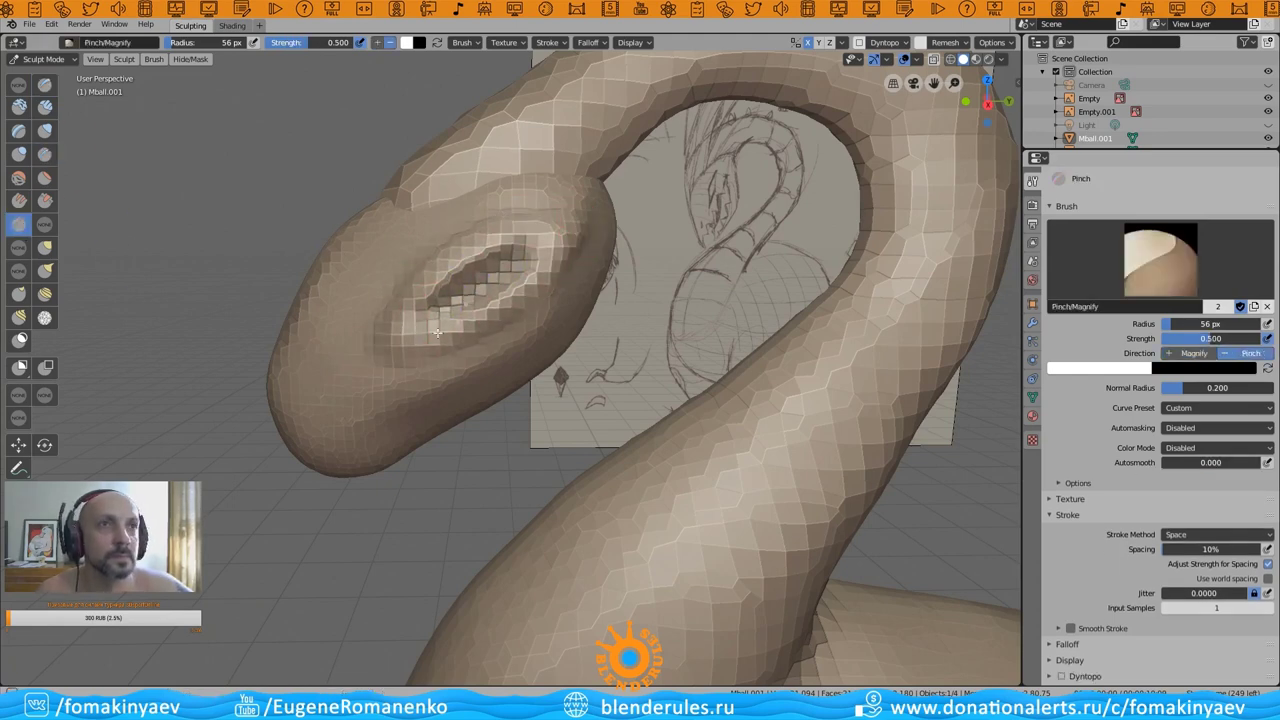
scroll(524, 234, "down", 5)
middle_click_drag(524, 234, 500, 240)
scroll(500, 240, "up", 3)
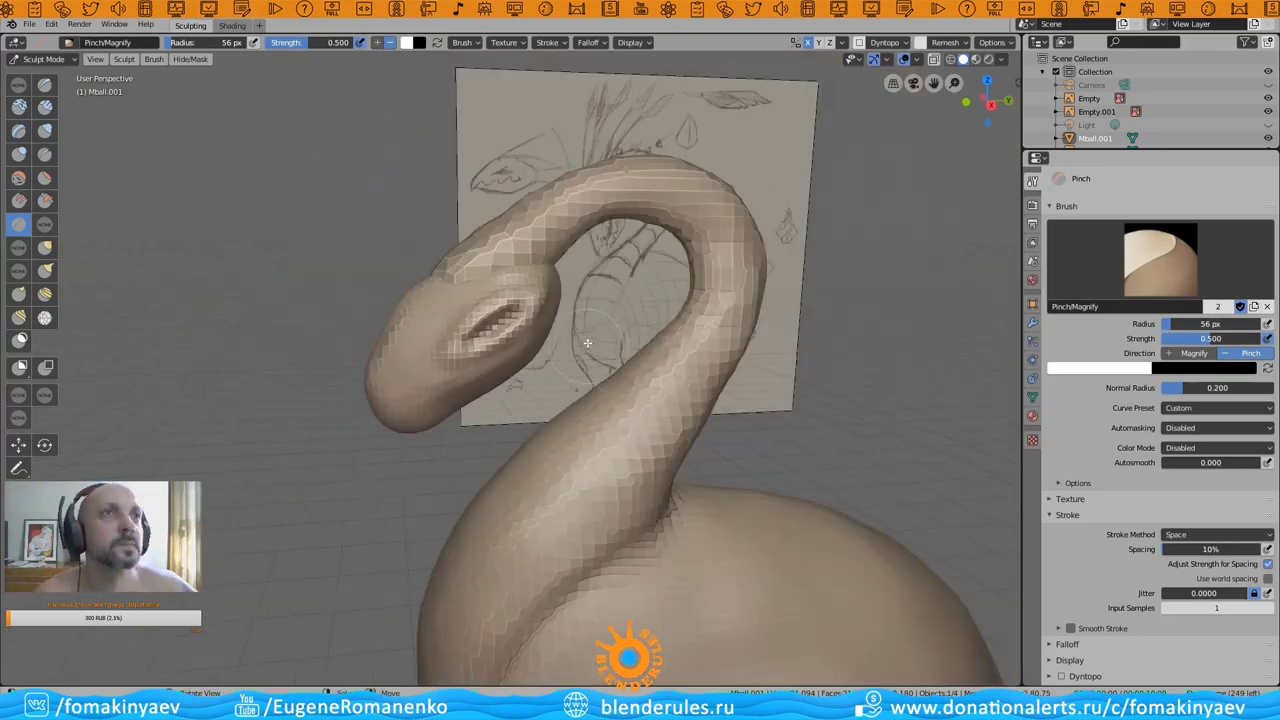
scroll(500, 240, "up", 2)
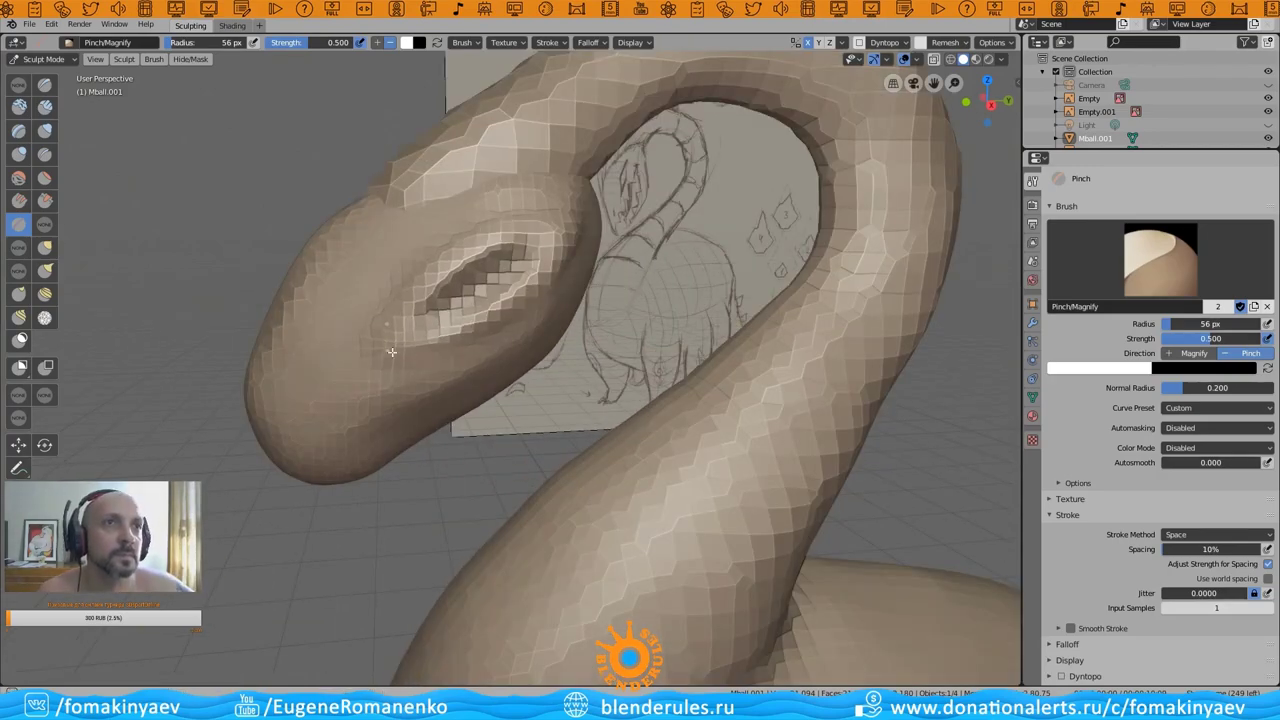
mouse_move(391, 352)
middle_mouse_down()
mouse_move(457, 243)
mouse_move(491, 371)
mouse_move(354, 313)
mouse_move(425, 338)
mouse_move(398, 356)
middle_mouse_up()
- Flatten and build up clay around the eye, then pinch it tighter
key("shift+t")
key("c")
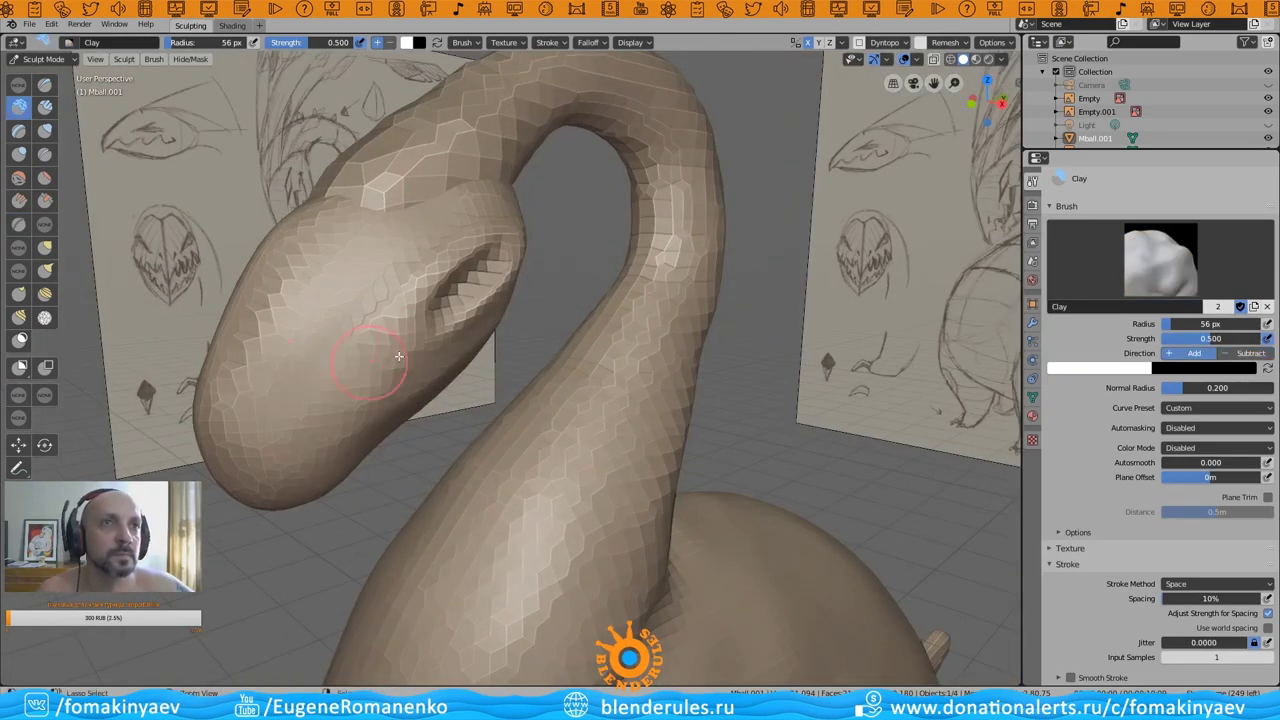
middle_click_drag(438, 302, 426, 280)
scroll(567, 265, "down", 2)
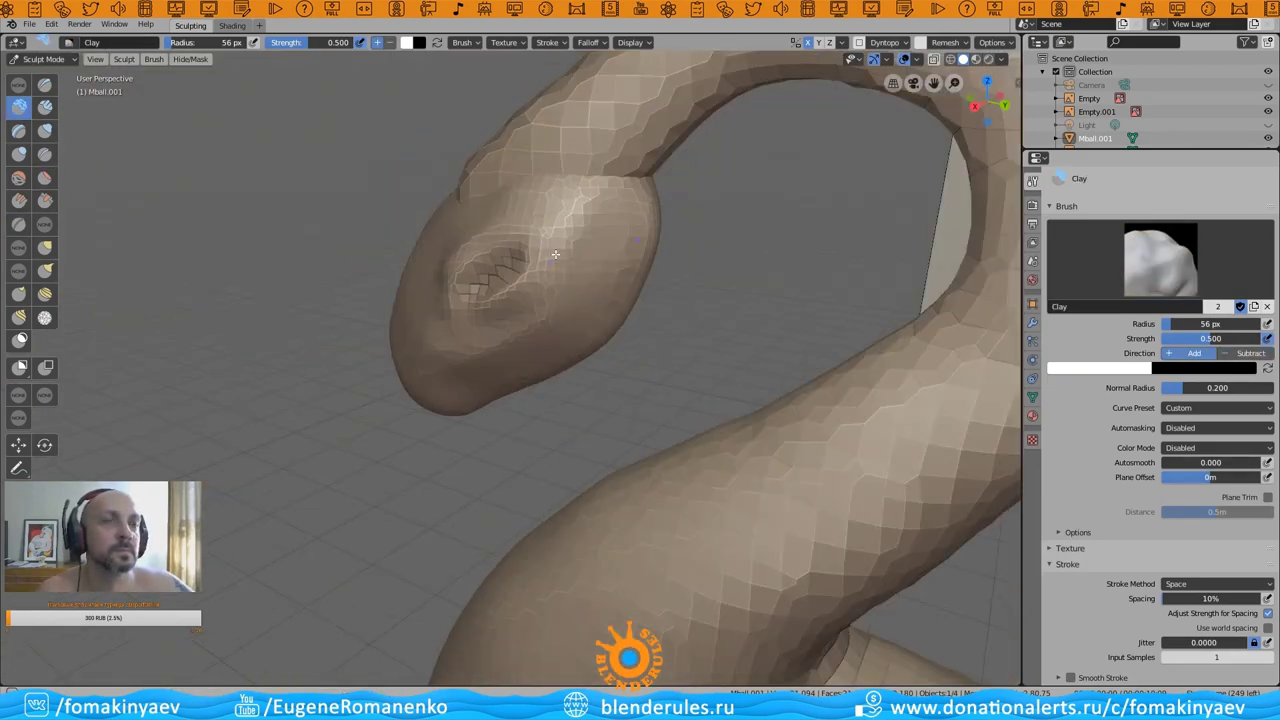
mouse_move(567, 265)
middle_mouse_down()
mouse_move(428, 408)
mouse_move(669, 403)
mouse_move(606, 400)
mouse_move(598, 291)
middle_mouse_up()
scroll(428, 408, "down", 2)
scroll(598, 291, "up", 3)
key("p")
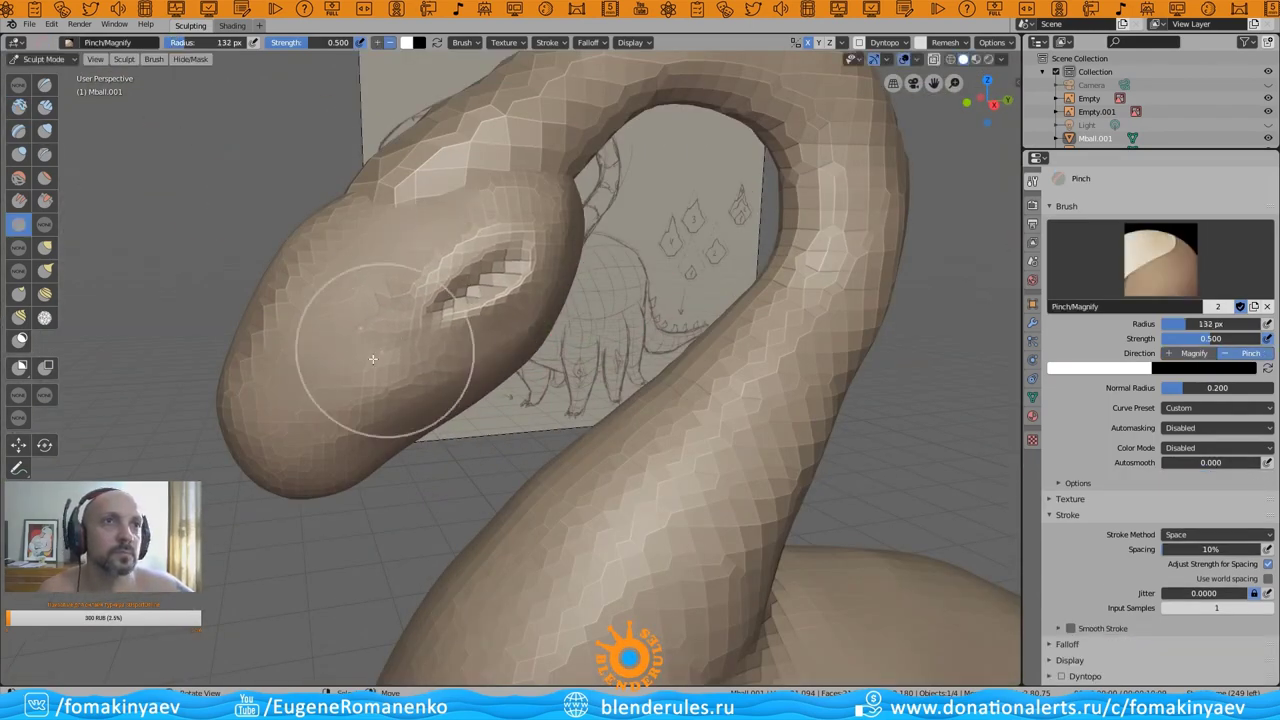
- Grab and pinch the mesh to refine the eye socket, leaving a 213 px Grab brush
left_click(45, 247)
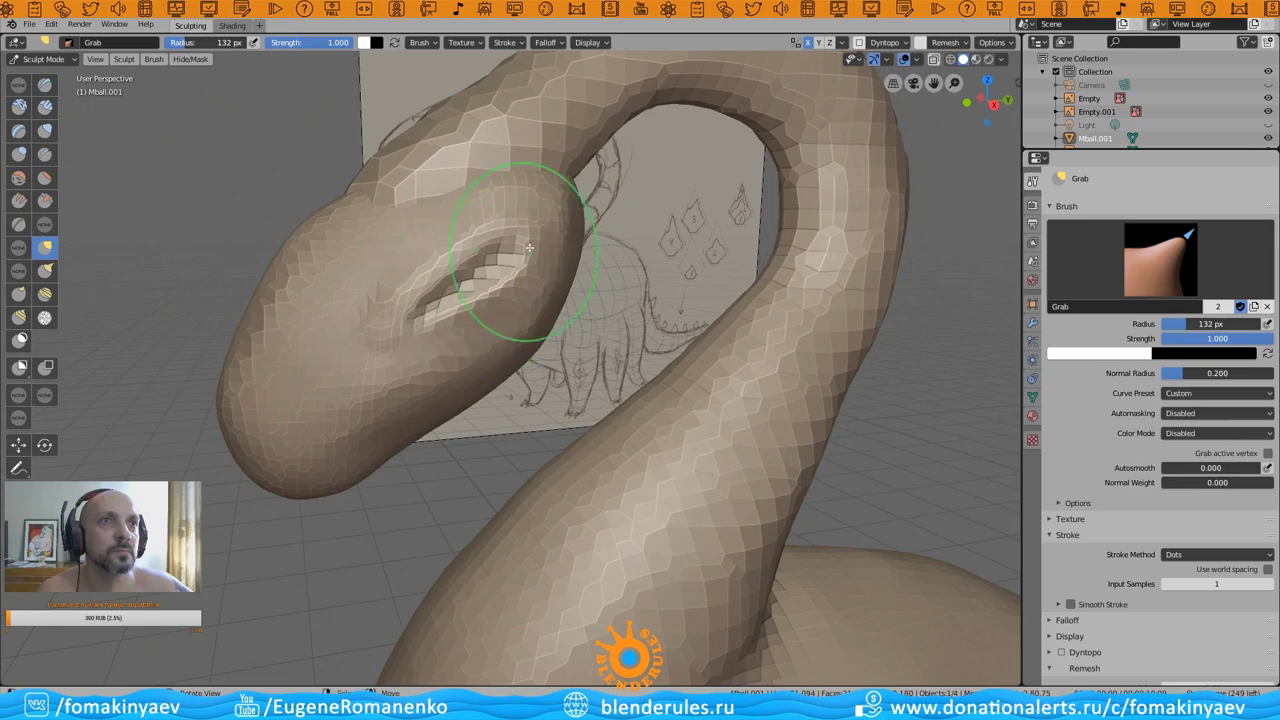
scroll(369, 389, "down", 5)
middle_click_drag(369, 389, 510, 236)
scroll(510, 236, "up", 5)
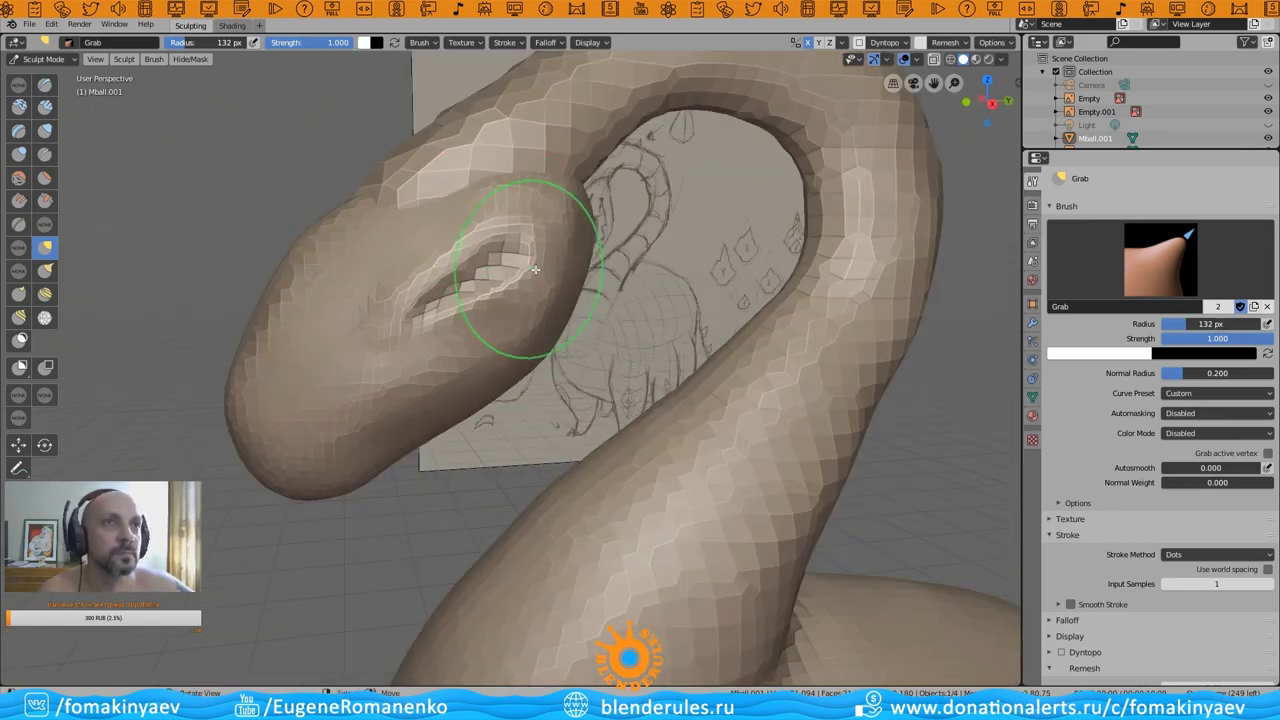
key("p")
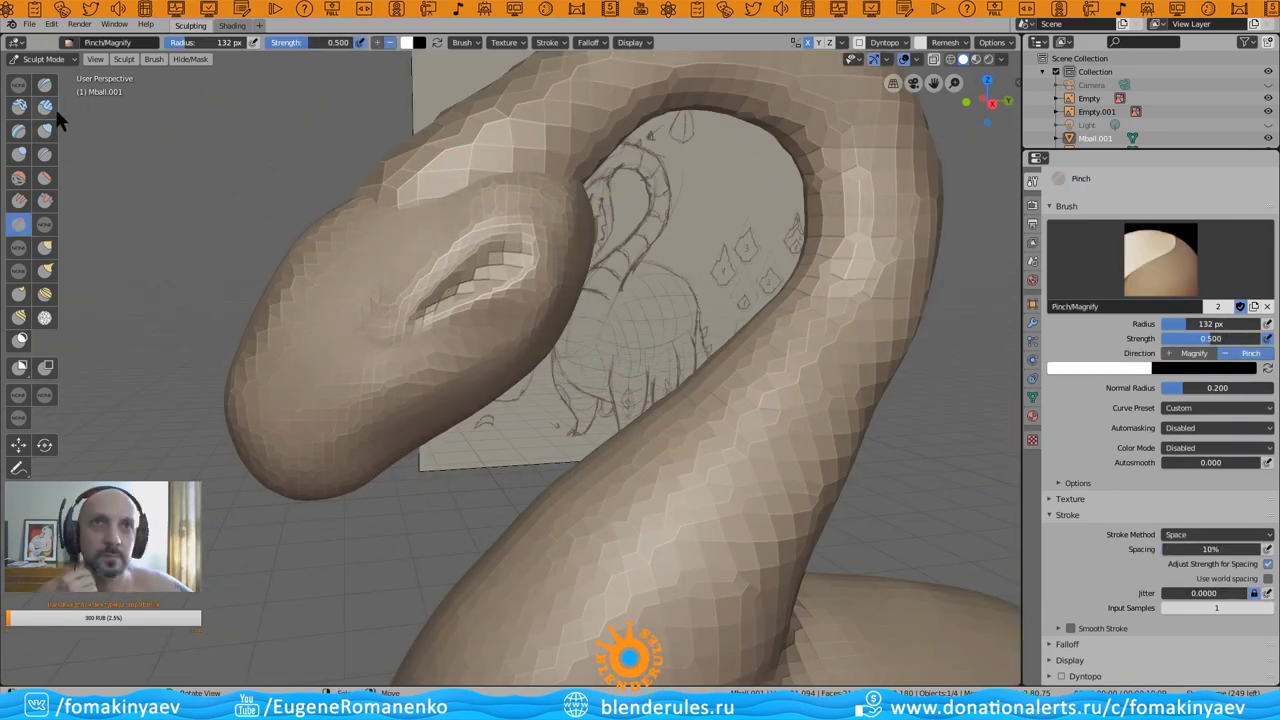
key("g")
mouse_move(486, 327)
middle_mouse_down()
mouse_move(420, 320)
mouse_move(691, 365)
middle_mouse_up()
scroll(357, 314, "down", 4)
scroll(448, 338, "up", 2)
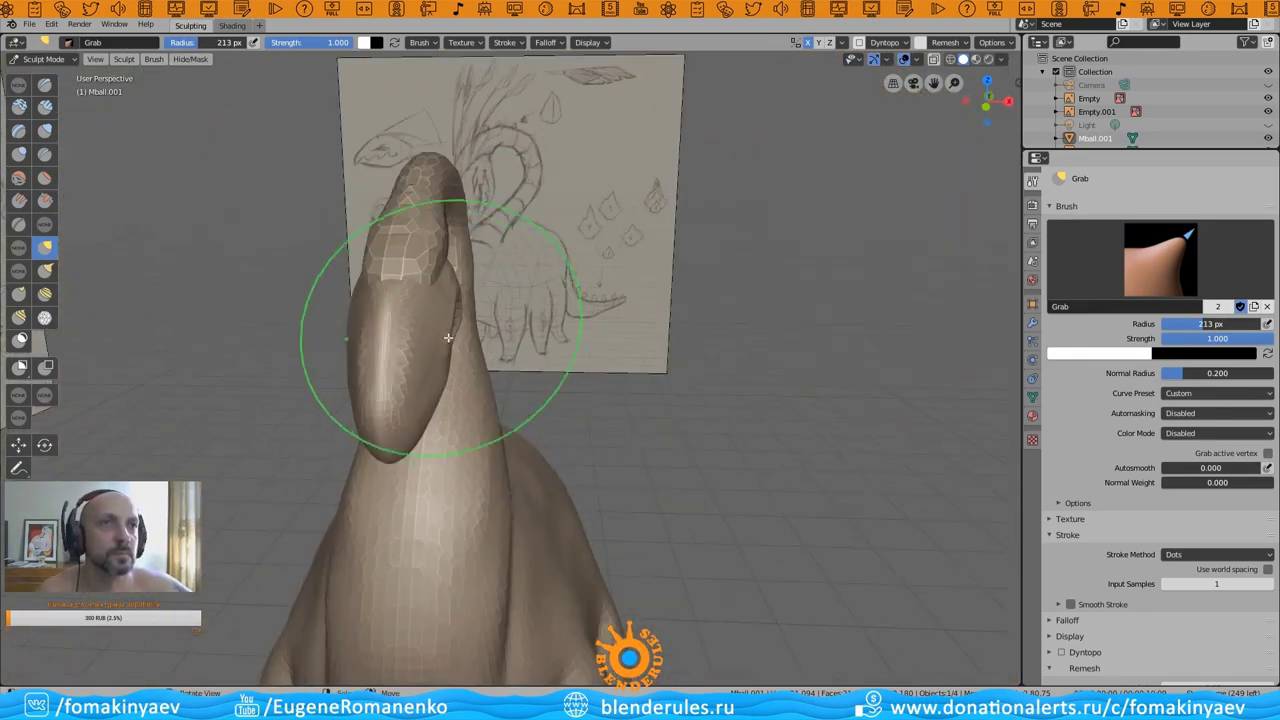
mouse_move(411, 427)
middle_mouse_down()
mouse_move(428, 443)
mouse_move(471, 434)
mouse_move(425, 372)
middle_mouse_up()
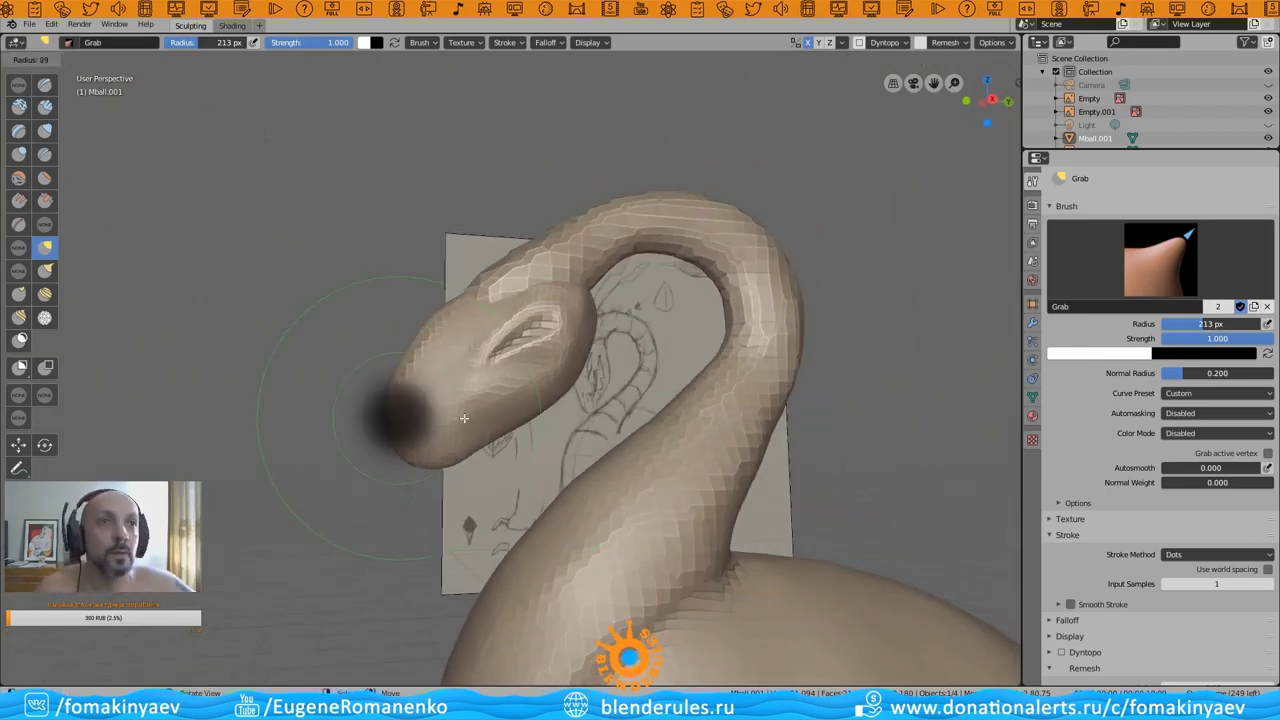
- Carve and deepen a mouth line along the snout with a small Crease brush
key("shift+c")
mouse_move(464, 418)
middle_mouse_down()
mouse_move(420, 517)
mouse_move(432, 416)
mouse_move(532, 391)
middle_mouse_up()
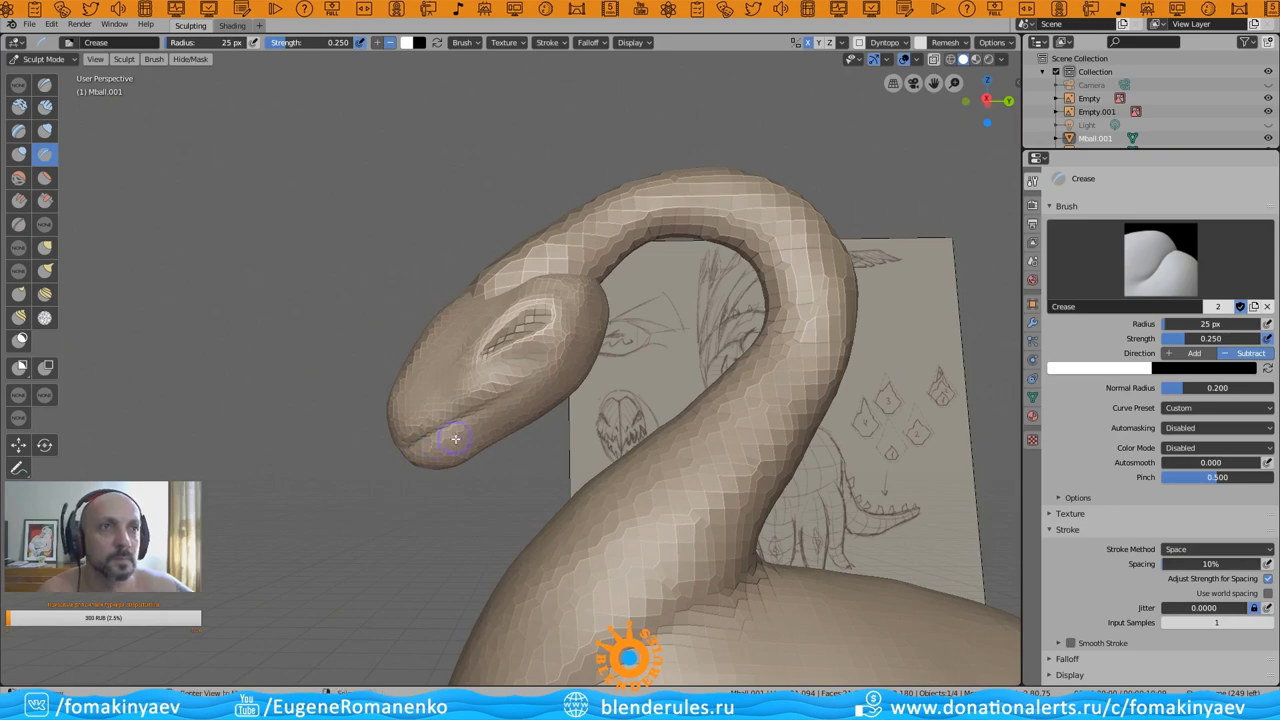
middle_click_drag(455, 438, 427, 437)
mouse_move(484, 403)
middle_mouse_down()
mouse_move(480, 443)
mouse_move(484, 403)
middle_mouse_up()
middle_click_drag(424, 432, 562, 368)
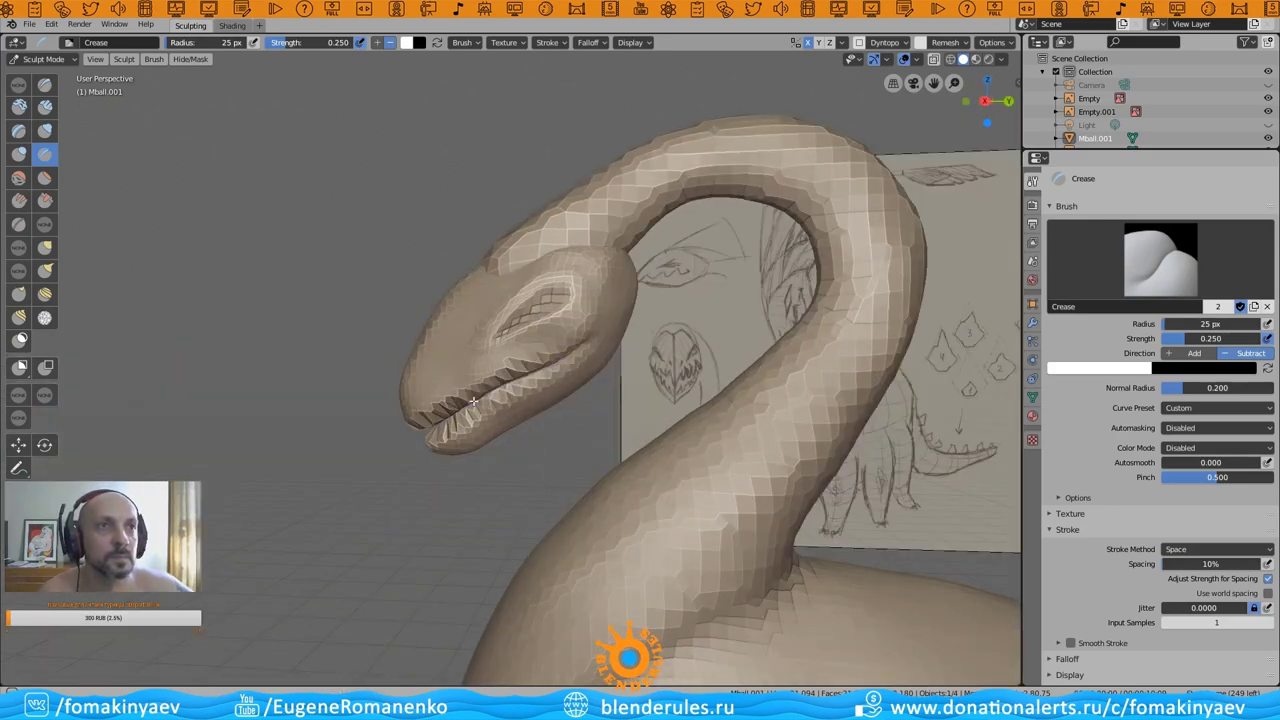
middle_click_drag(474, 401, 434, 424)
middle_click_drag(700, 300, 510, 423)
scroll(353, 485, "up", 3)
scroll(353, 485, "down", 4)
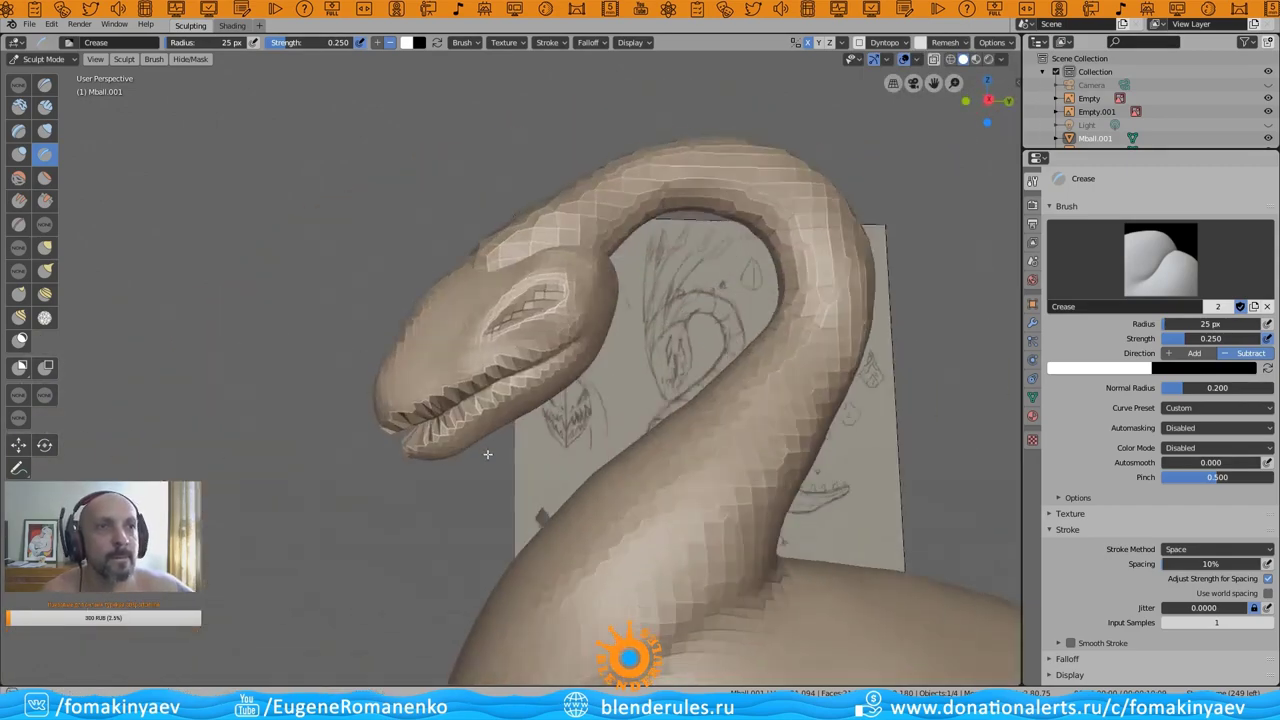
- From a side view, pull the lower jaw outward and down with a 77 px Grab brush
left_click(945, 42)
mouse_move(522, 413)
middle_mouse_down()
mouse_move(500, 429)
mouse_move(612, 441)
mouse_move(400, 343)
mouse_move(391, 366)
middle_mouse_up()
key("g")
key("KP_3")
scroll(549, 434, "up", 4)
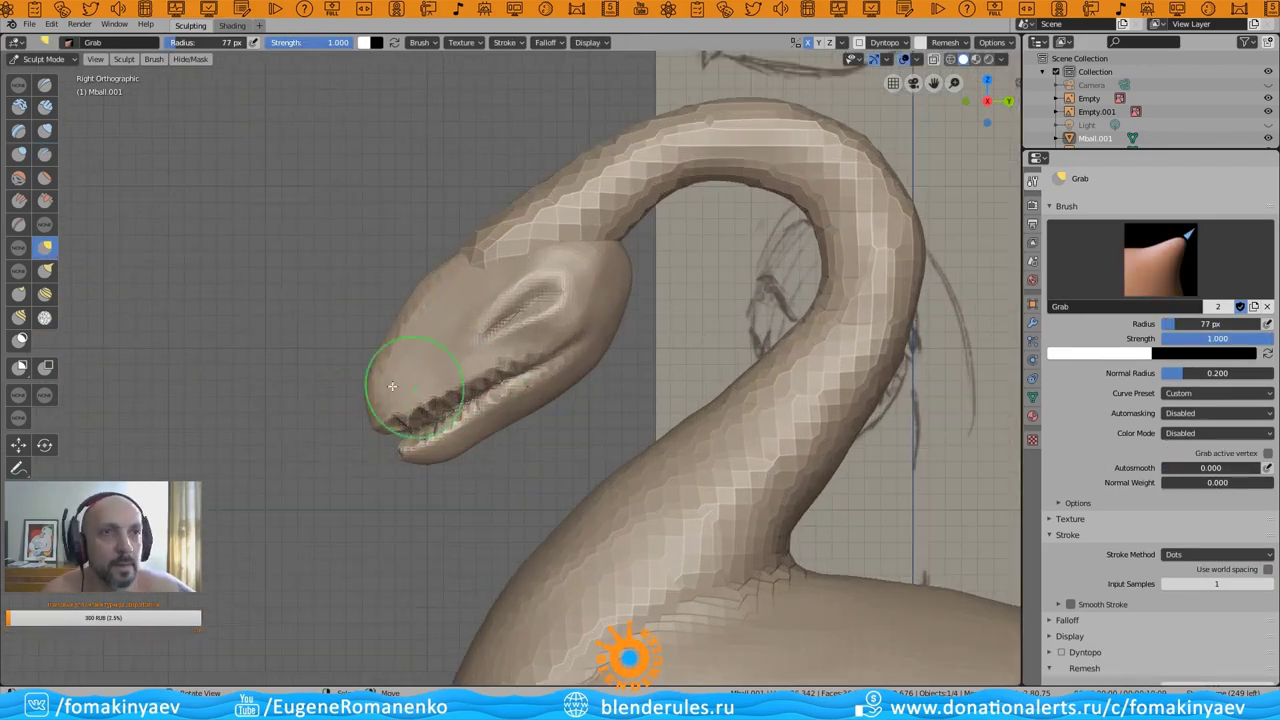
mouse_move(686, 392)
left_mouse_down()
mouse_move(571, 434)
mouse_move(528, 434)
left_mouse_up()
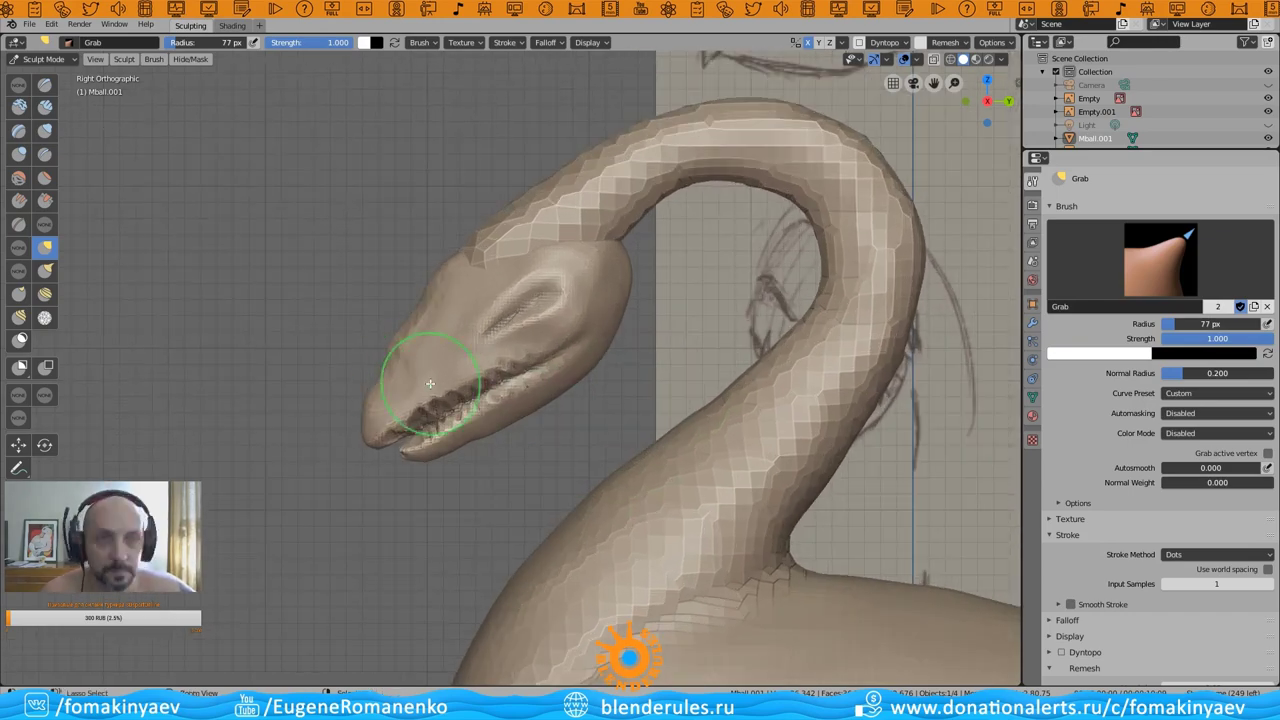
middle_click_drag(400, 370, 584, 469)
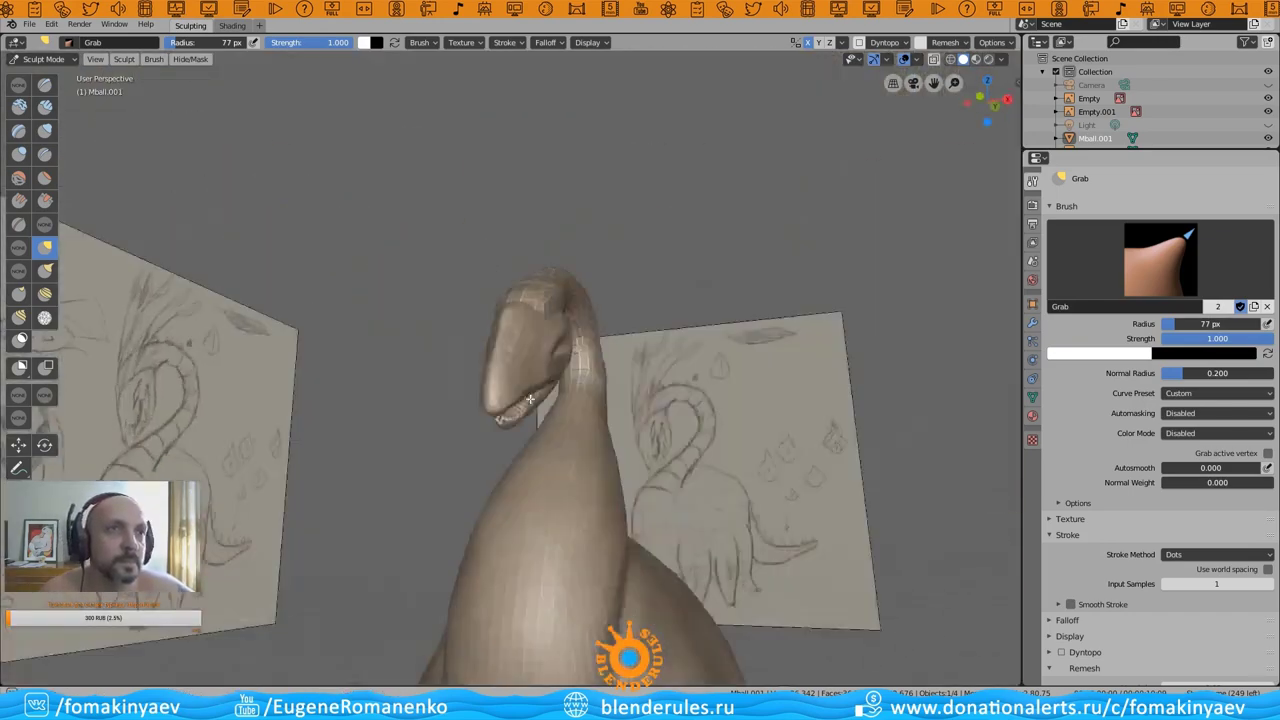
scroll(584, 469, "up", 2)
mouse_move(584, 469)
middle_mouse_down()
mouse_move(577, 355)
mouse_move(53, 277)
middle_mouse_up()
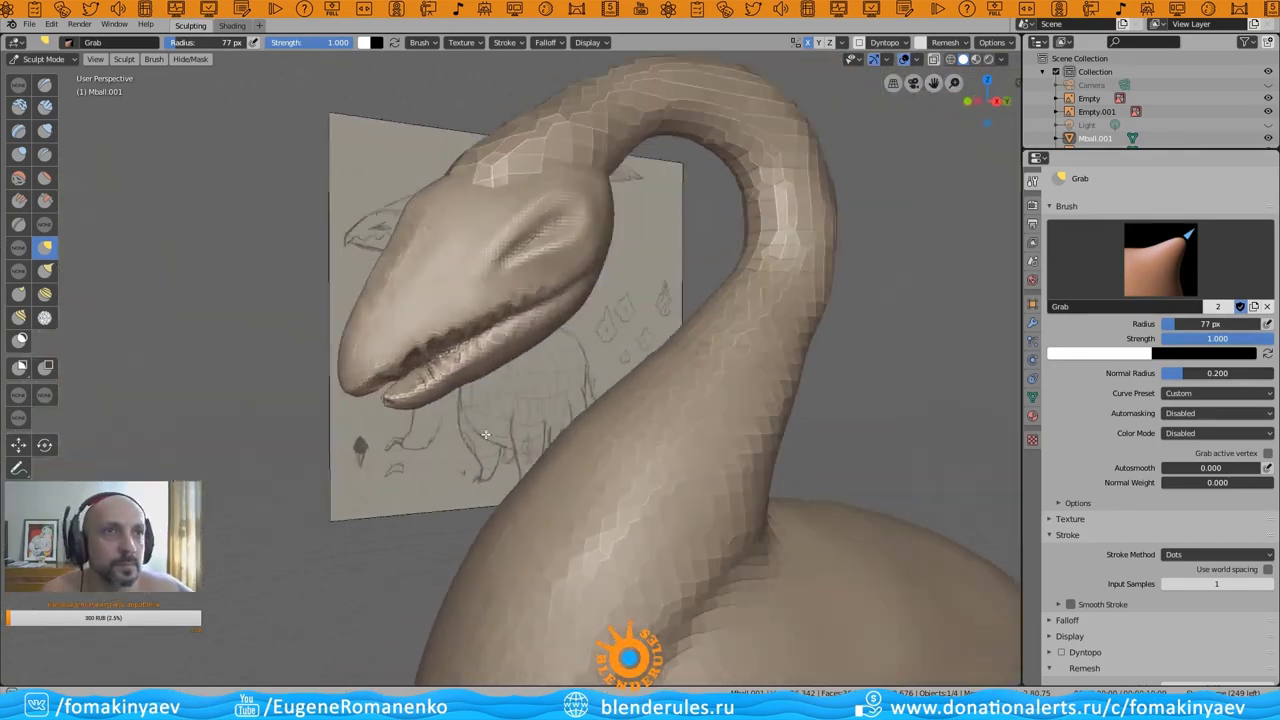
- Pull pointed teeth out along the mouth edges with the Snake Hook brush
left_click(53, 277)
middle_click_drag(300, 330, 382, 372)
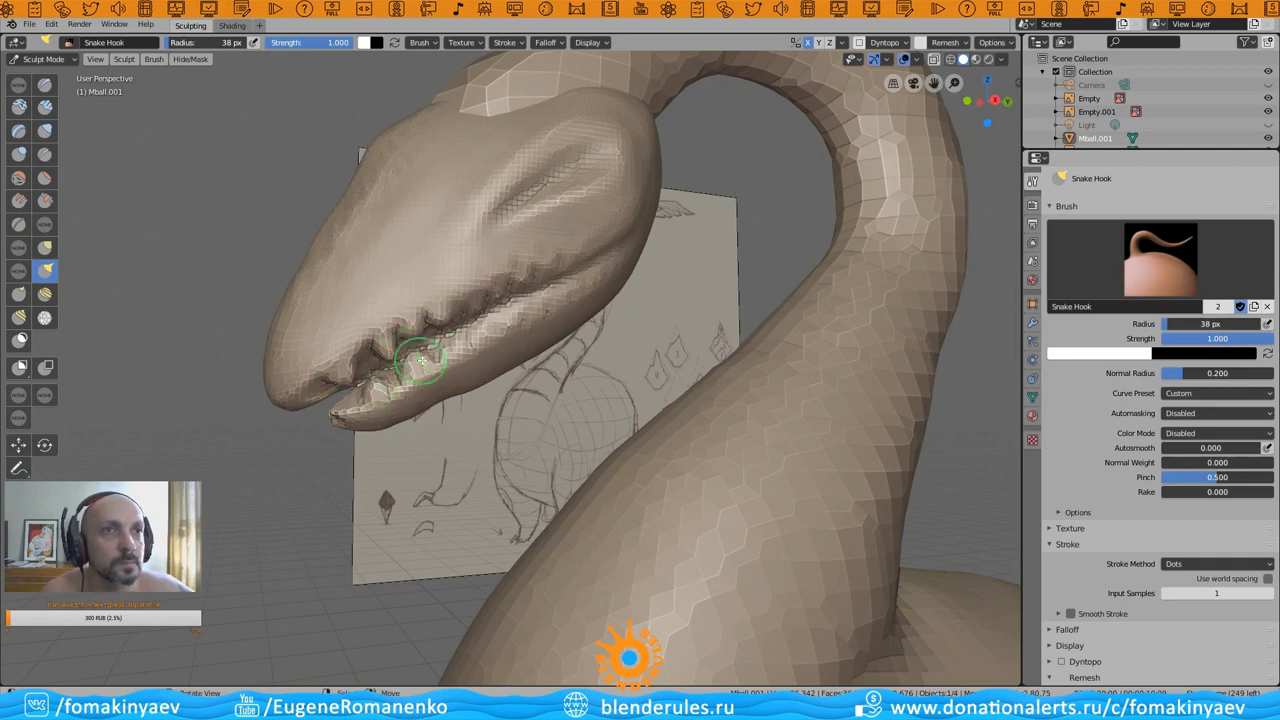
scroll(477, 375, "up", 1)
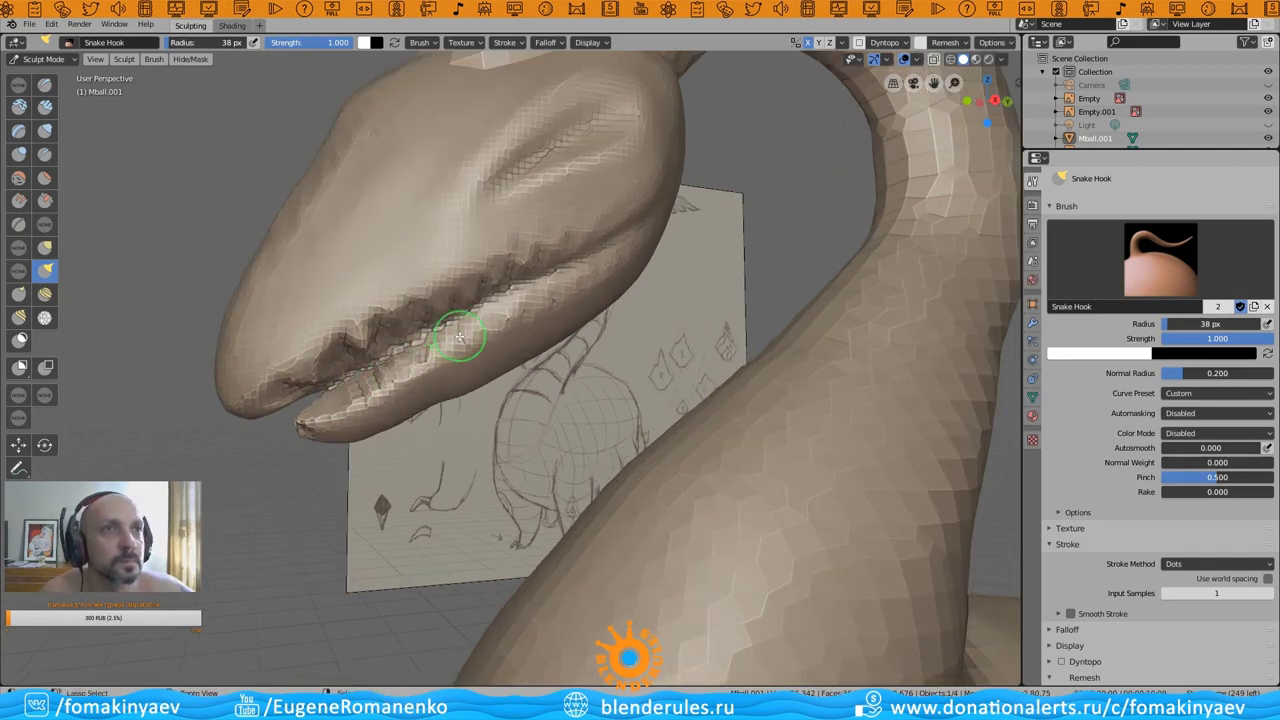
scroll(323, 385, "down", 3)
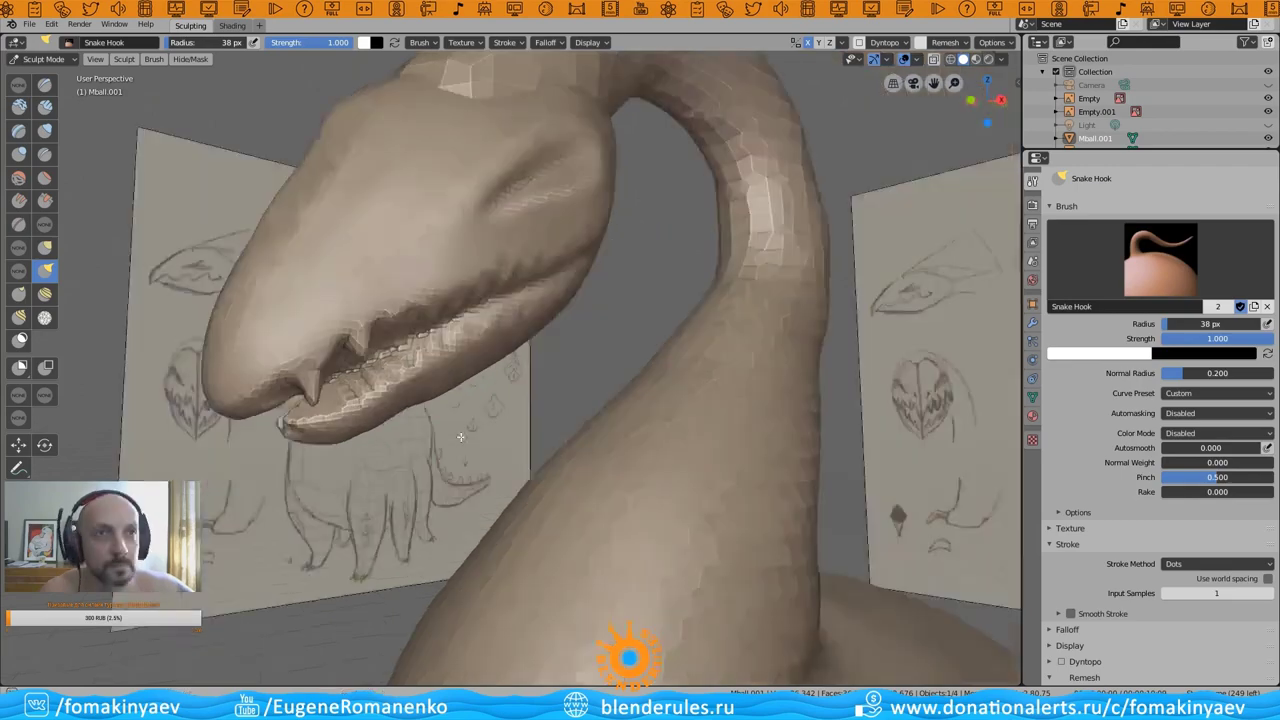
middle_click_drag(323, 385, 354, 399)
scroll(354, 399, "up", 3)
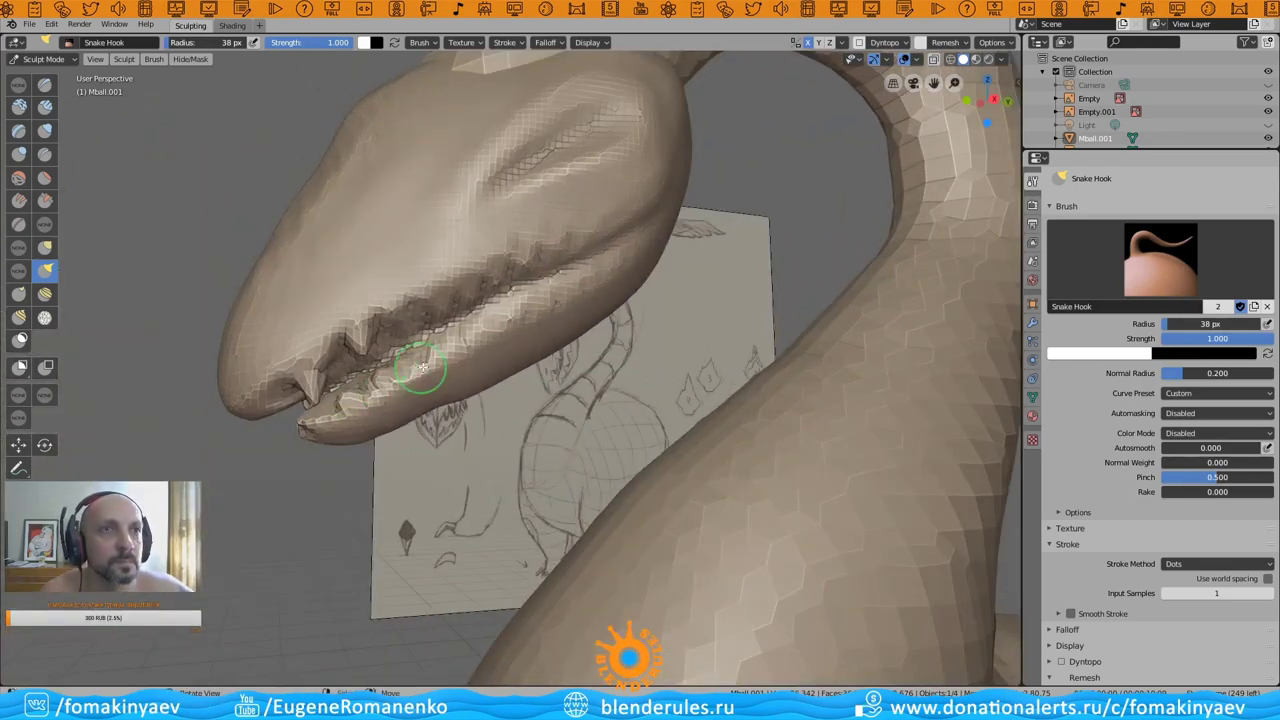
scroll(417, 347, "down", 3)
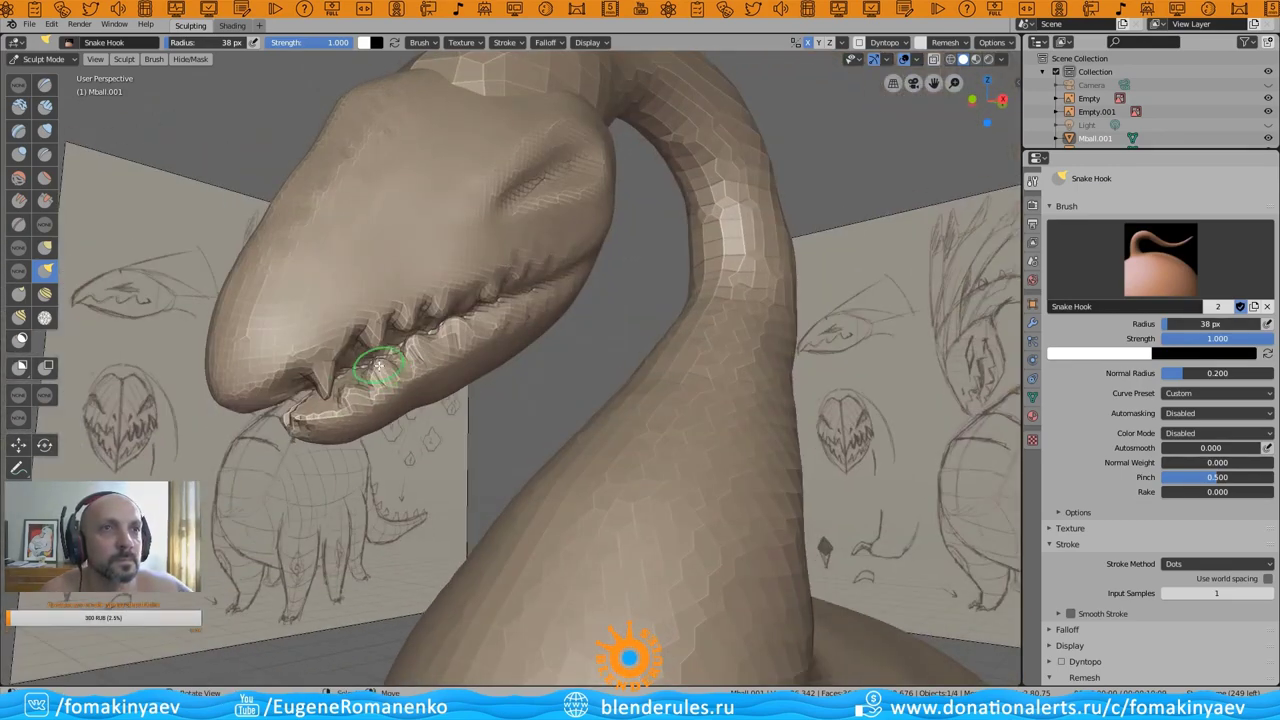
middle_click_drag(417, 347, 316, 315)
scroll(316, 315, "up", 4)
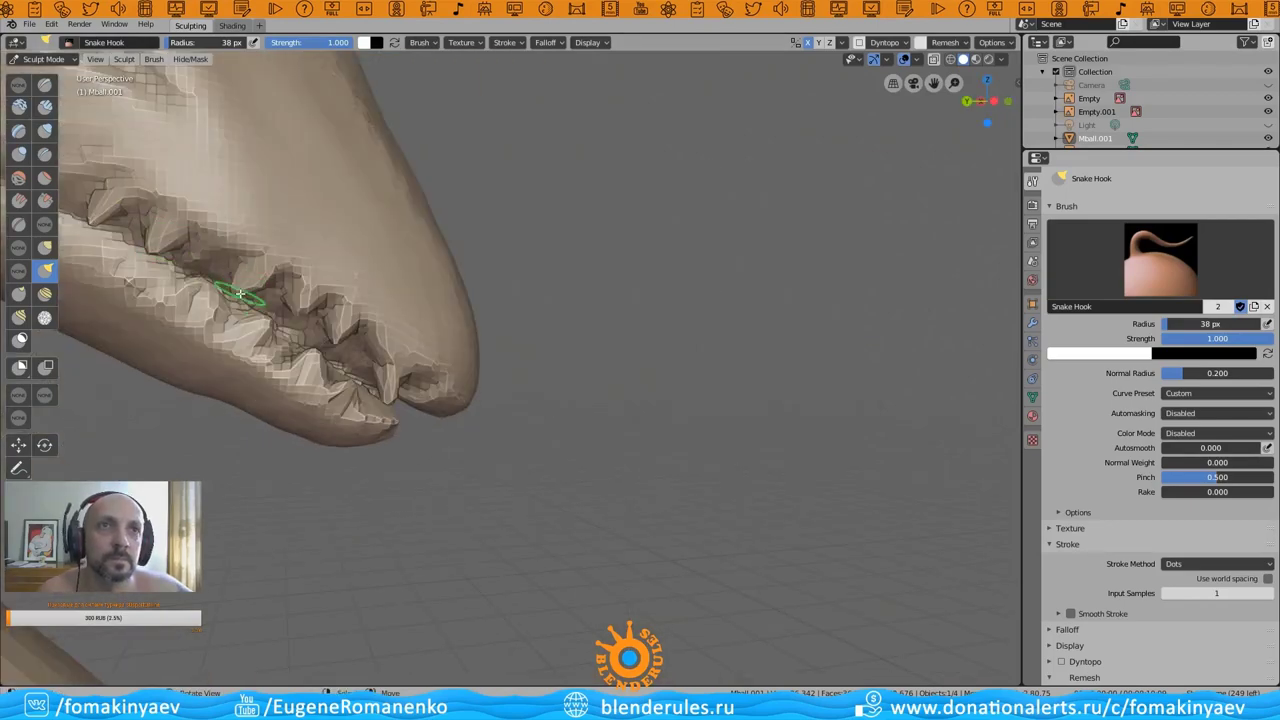
scroll(238, 292, "down", 2)
scroll(235, 294, "down", 2)
scroll(230, 296, "up", 2)
scroll(225, 298, "up", 2)
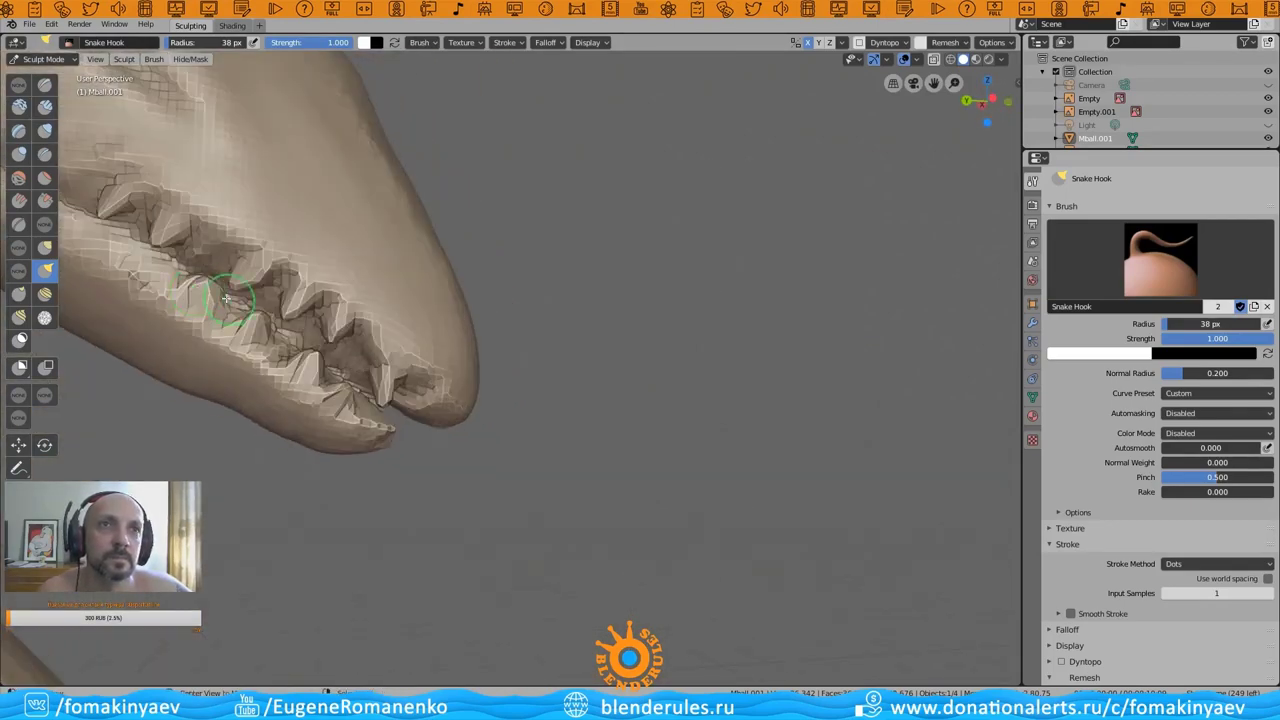
scroll(225, 298, "down", 3)
mouse_move(225, 298)
middle_mouse_down()
mouse_move(357, 433)
mouse_move(286, 371)
mouse_move(420, 250)
mouse_move(470, 153)
mouse_move(420, 205)
mouse_move(413, 248)
middle_mouse_up()
scroll(357, 433, "up", 2)
- Outline an eyelid around the eye with Crease, then touch up with Clay and Grab
key("shift+c")
mouse_move(499, 141)
middle_mouse_down()
mouse_move(371, 214)
mouse_move(429, 148)
middle_mouse_up()
key("c")
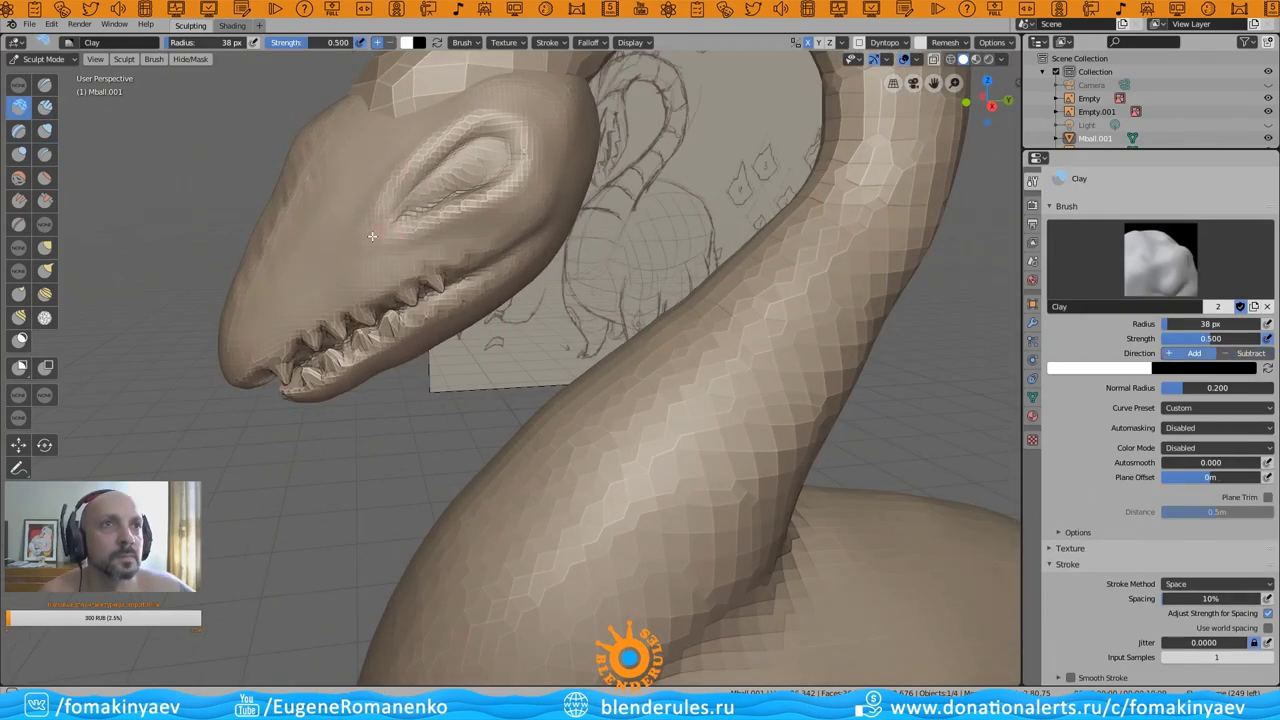
middle_click_drag(384, 242, 360, 250)
left_click(45, 246)
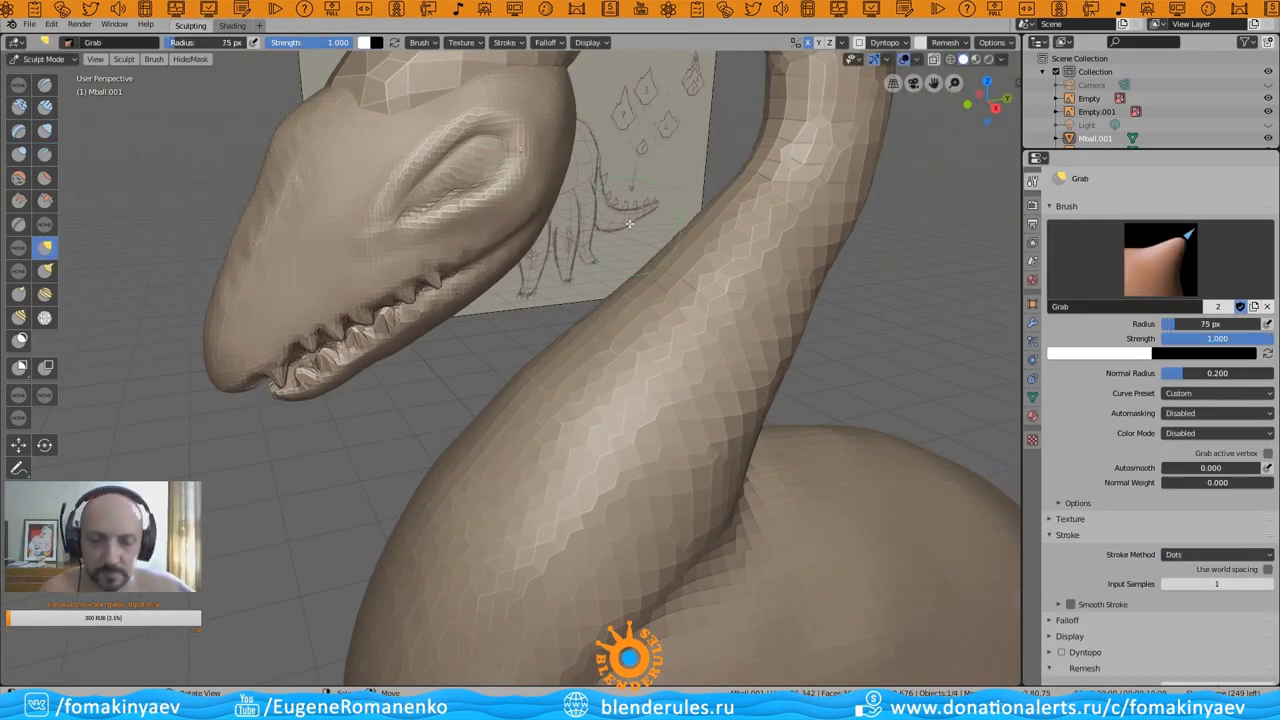
middle_click_drag(629, 224, 511, 130)
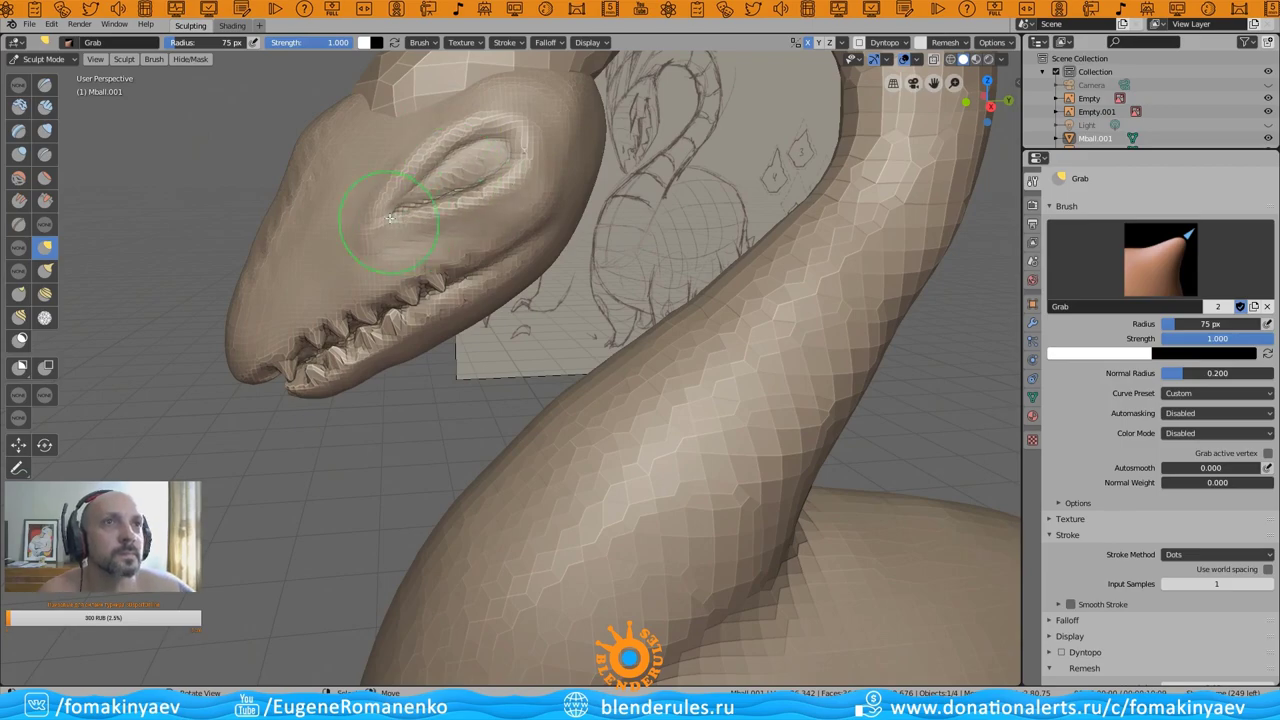
- Fill out the cheek and brow with Clay and deepen the eye socket with Crease
mouse_move(962, 55)
middle_mouse_down()
mouse_move(620, 230)
mouse_move(577, 286)
mouse_move(550, 255)
mouse_move(463, 245)
middle_mouse_up()
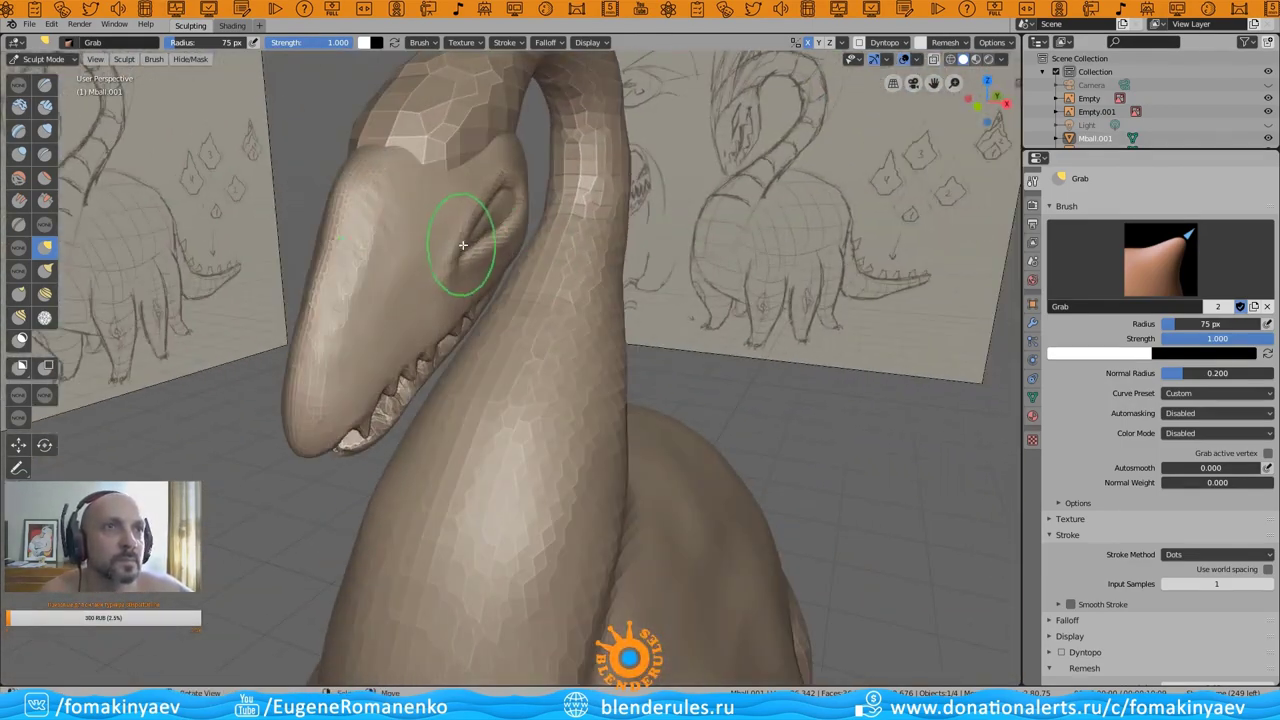
key("c")
mouse_move(617, 251)
middle_mouse_down()
mouse_move(509, 286)
mouse_move(447, 243)
middle_mouse_up()
mouse_move(543, 190)
middle_mouse_down()
mouse_move(634, 277)
mouse_move(491, 263)
mouse_move(470, 290)
mouse_move(480, 312)
mouse_move(425, 237)
mouse_move(365, 292)
mouse_move(597, 331)
mouse_move(365, 320)
middle_mouse_up()
key("shift+c")
key("c")
mouse_move(323, 260)
middle_mouse_down()
mouse_move(450, 270)
mouse_move(305, 270)
middle_mouse_up()
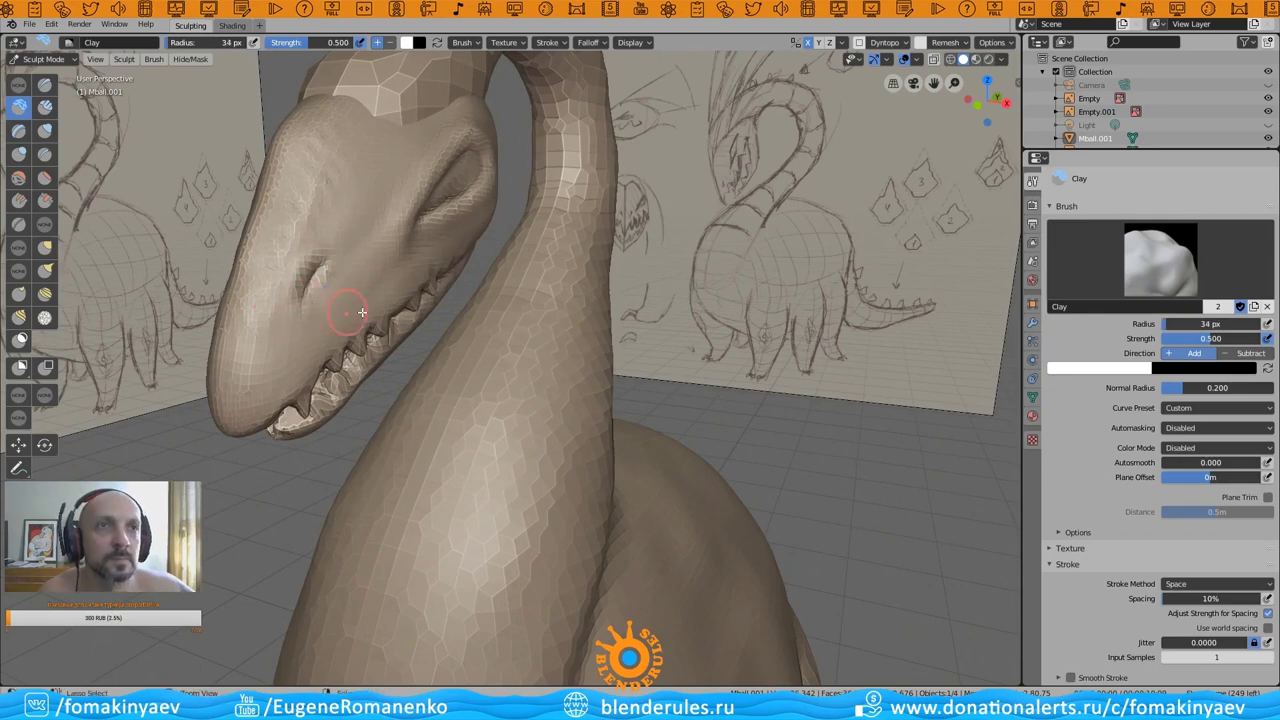
mouse_move(362, 313)
middle_mouse_down()
mouse_move(306, 297)
mouse_move(300, 260)
mouse_move(320, 300)
mouse_move(540, 306)
mouse_move(520, 315)
mouse_move(538, 325)
mouse_move(590, 241)
middle_mouse_up()
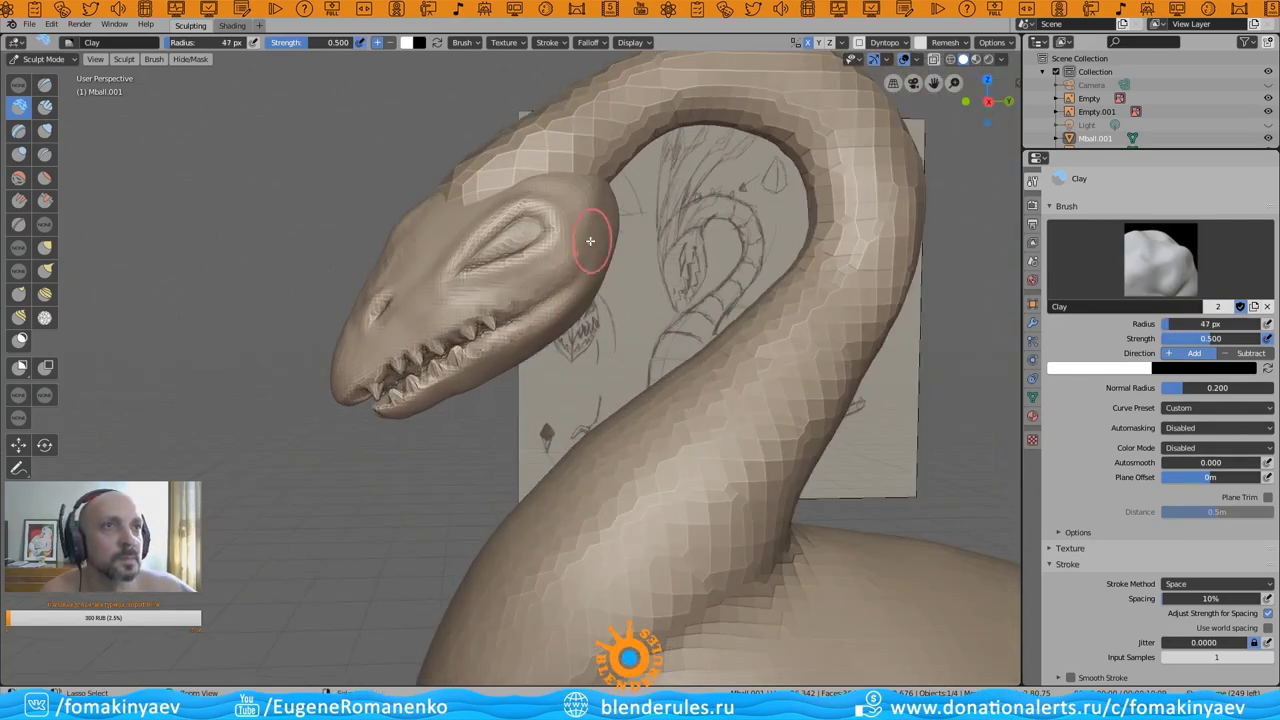
mouse_move(554, 335)
middle_mouse_down()
mouse_move(554, 347)
mouse_move(575, 224)
mouse_move(560, 280)
mouse_move(463, 337)
mouse_move(500, 406)
middle_mouse_up()
scroll(500, 406, "up", 5)
key("shift+t")
- Smooth the teeth with Flatten/Contrast and groove the lip with a 0.25-strength Crease and Clay
middle_click_drag(420, 330, 343, 261)
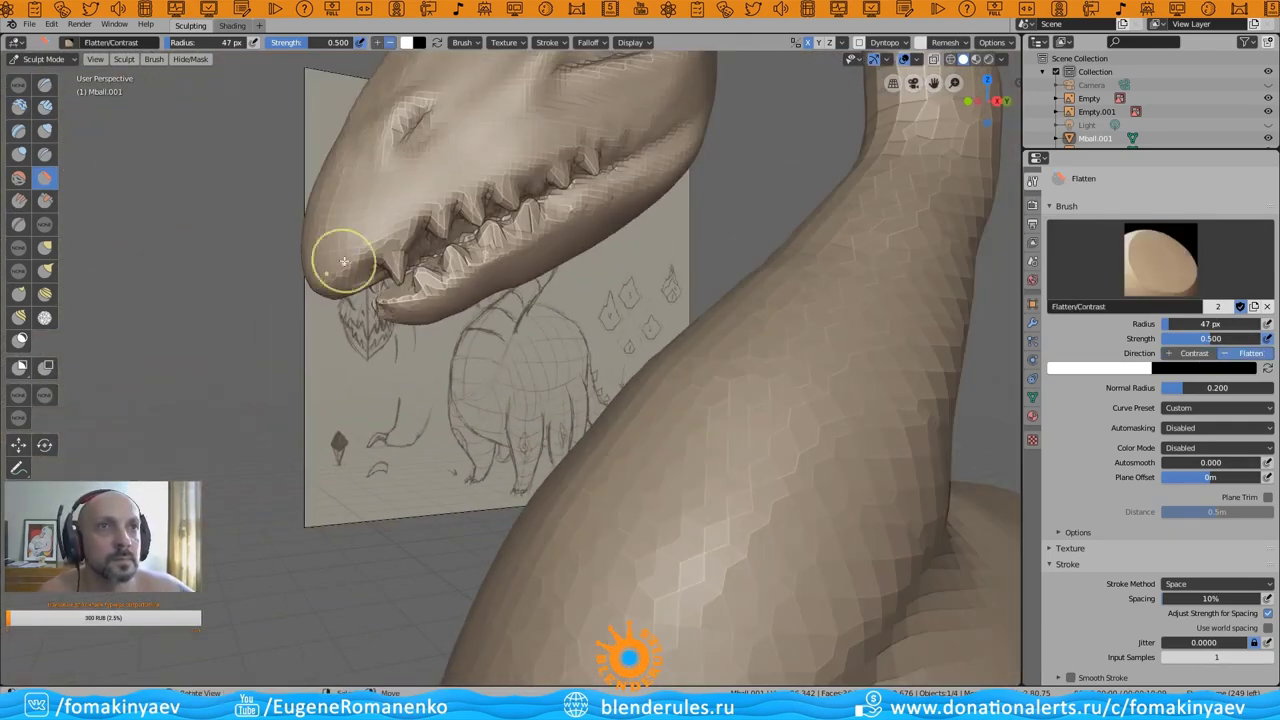
middle_click_drag(493, 261, 470, 265)
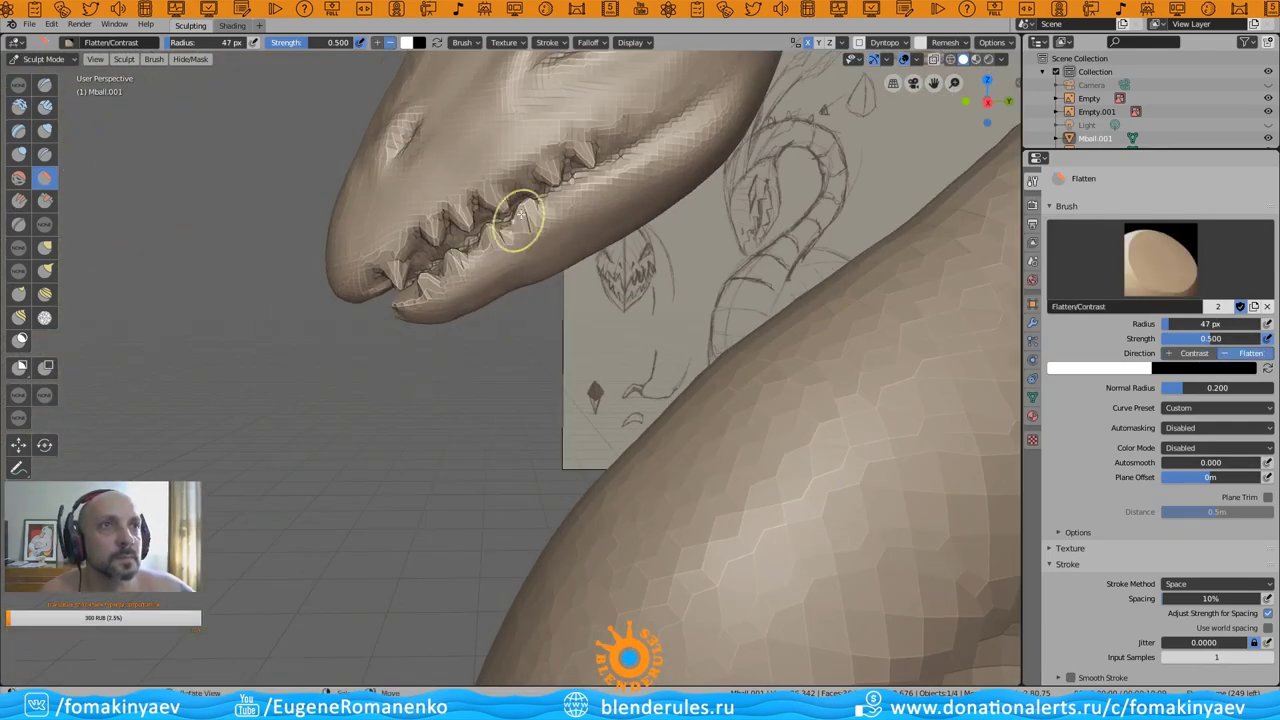
mouse_move(519, 214)
middle_mouse_down()
mouse_move(412, 215)
mouse_move(652, 300)
mouse_move(390, 296)
mouse_move(66, 167)
mouse_move(241, 131)
mouse_move(257, 201)
mouse_move(541, 267)
mouse_move(263, 271)
middle_mouse_up()
scroll(425, 228, "down", 5)
key("shift+c")
key("shift+t")
key("shift+c")
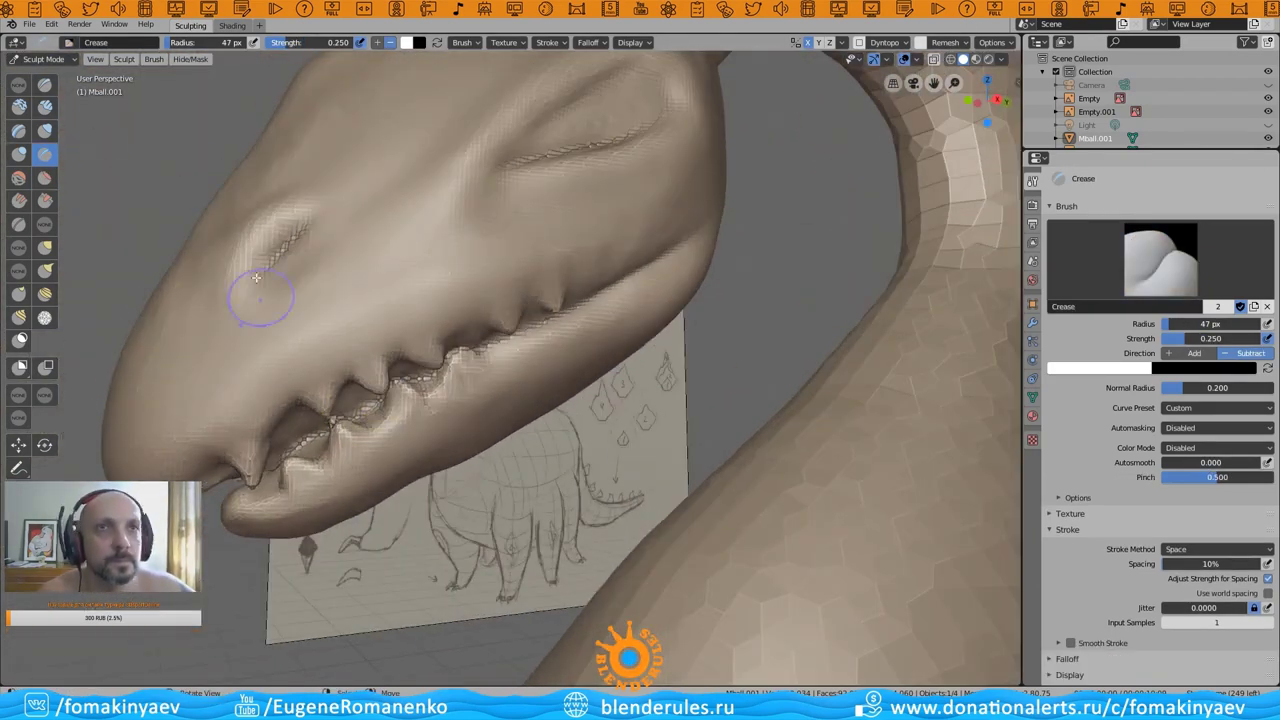
key("c")
middle_click_drag(324, 394, 288, 300)
- Reshape the lower jaw and cheeks with the Grab brush enlarged to 88 px
key("g")
middle_click_drag(320, 404, 384, 390)
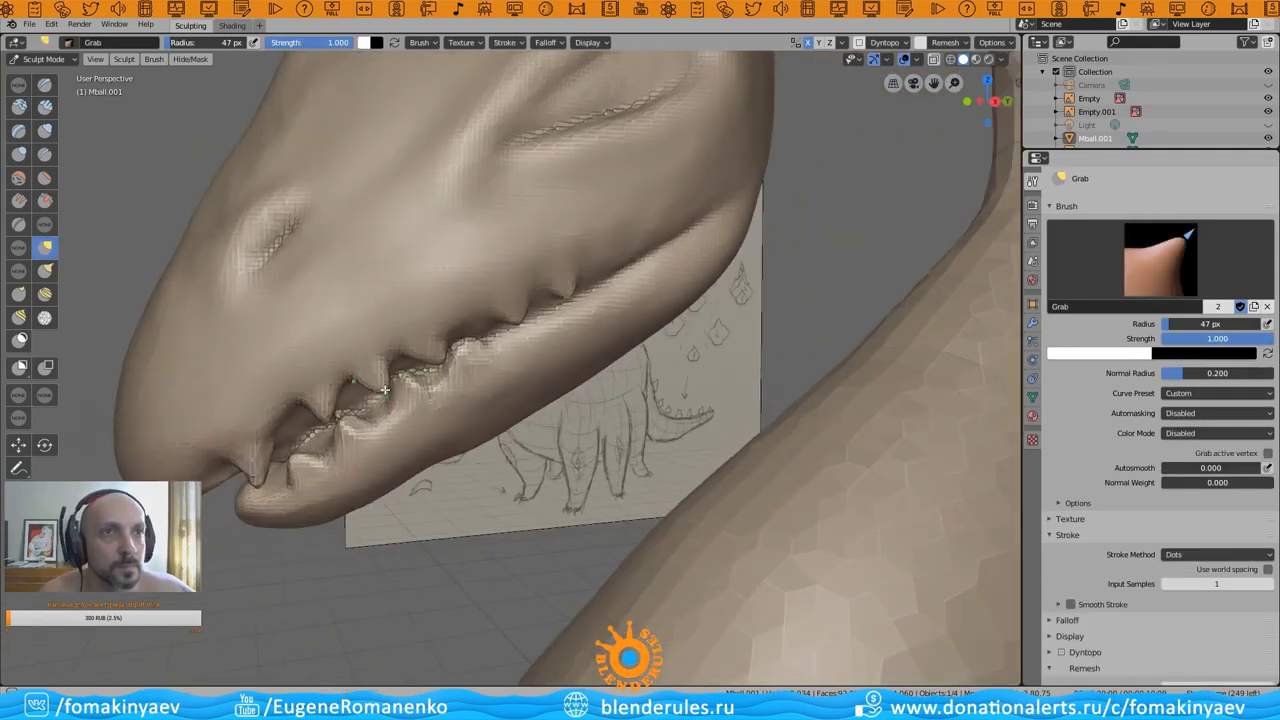
mouse_move(572, 305)
middle_mouse_down()
mouse_move(694, 303)
mouse_move(563, 299)
mouse_move(509, 163)
mouse_move(420, 317)
mouse_move(396, 207)
mouse_move(504, 338)
mouse_move(461, 146)
mouse_move(600, 150)
mouse_move(657, 128)
mouse_move(723, 166)
mouse_move(513, 129)
mouse_move(560, 160)
mouse_move(454, 203)
mouse_move(883, 329)
mouse_move(737, 277)
mouse_move(609, 277)
mouse_move(680, 266)
mouse_move(340, 155)
middle_mouse_up()
left_click(517, 338)
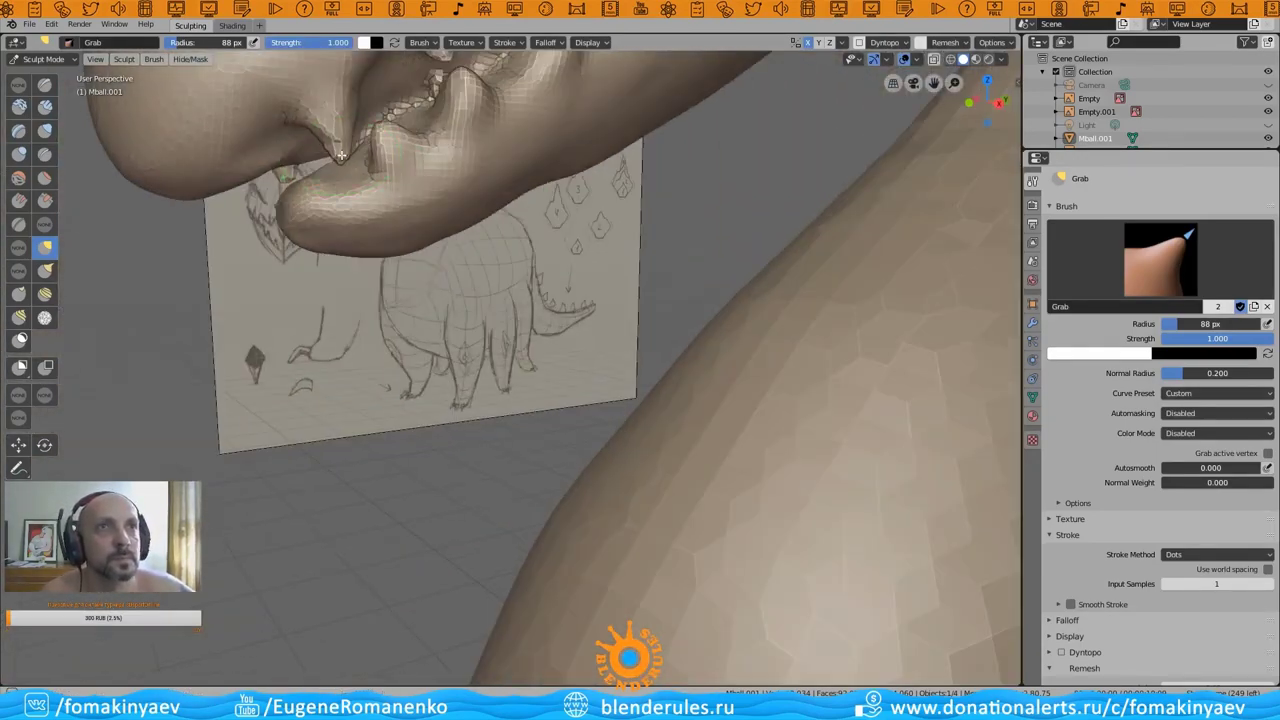
middle_click_drag(421, 166, 351, 108)
mouse_move(323, 150)
middle_mouse_down()
mouse_move(394, 163)
mouse_move(435, 200)
mouse_move(409, 302)
middle_mouse_up()
- Sharpen the teeth with Pinch/Magnify, then flatten the jaw with a 60 px Flatten/Contrast brush
key("p")
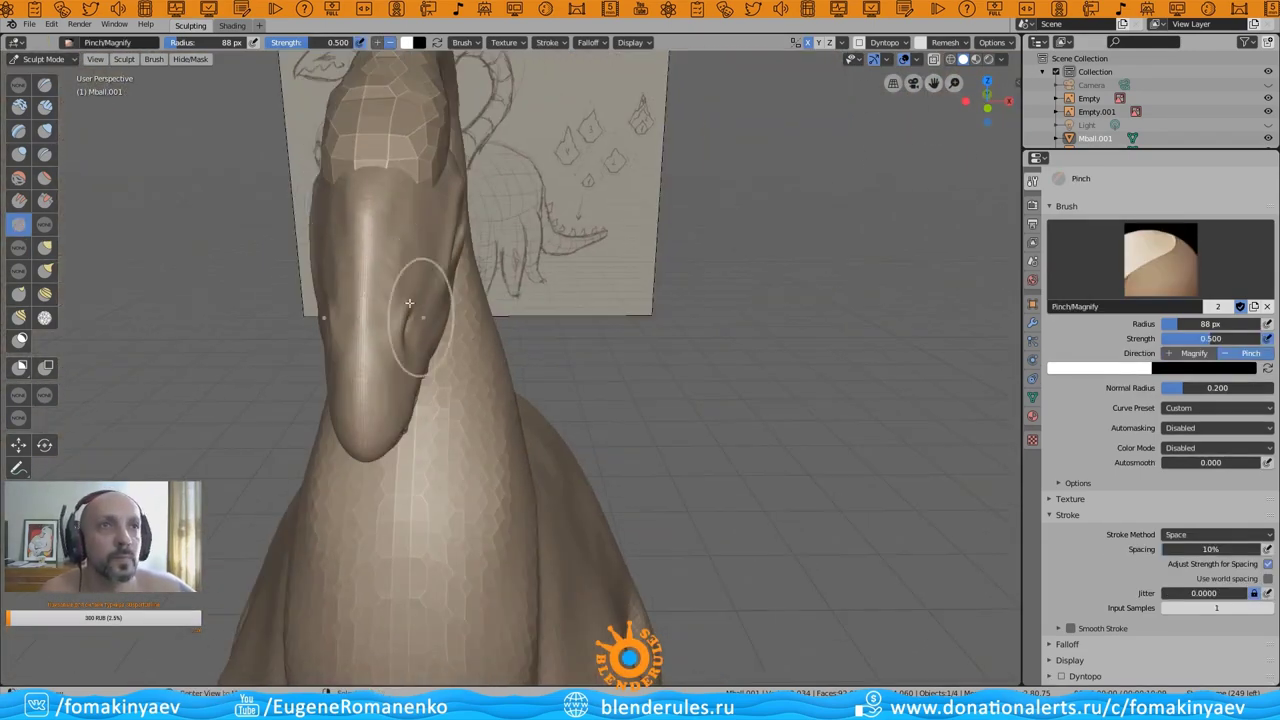
middle_click_drag(354, 420, 398, 391)
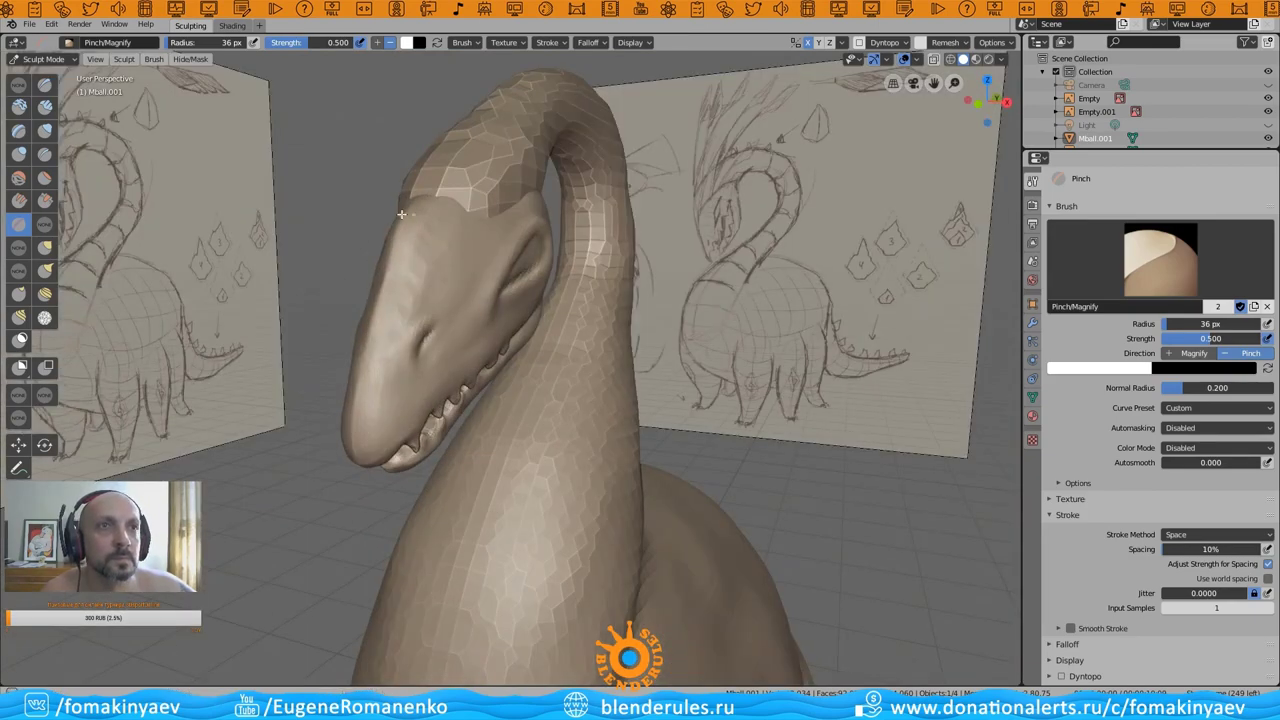
middle_click_drag(401, 214, 391, 328)
mouse_move(370, 258)
middle_mouse_down()
mouse_move(363, 291)
mouse_move(197, 171)
mouse_move(494, 134)
mouse_move(436, 208)
mouse_move(330, 150)
mouse_move(250, 83)
middle_mouse_up()
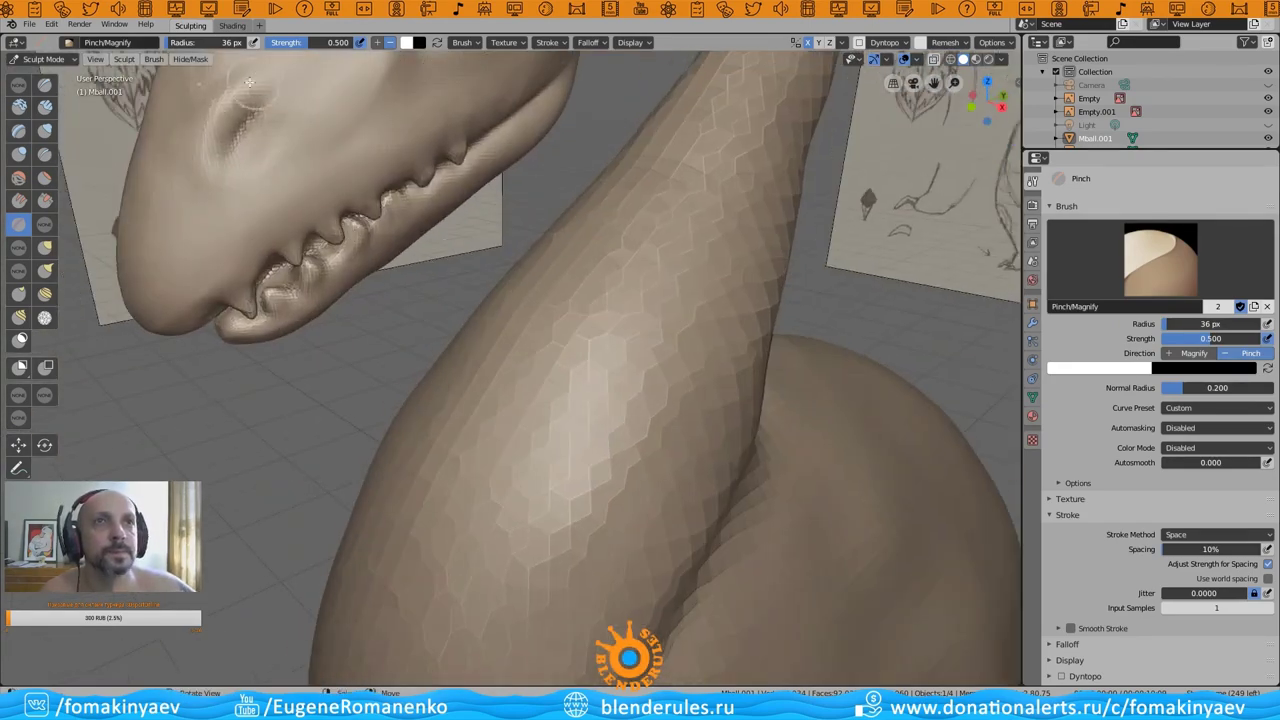
mouse_move(366, 314)
middle_mouse_down()
mouse_move(410, 192)
mouse_move(411, 114)
middle_mouse_up()
key("shift+t")
mouse_move(329, 275)
middle_mouse_down()
mouse_move(557, 200)
mouse_move(429, 286)
mouse_move(409, 349)
mouse_move(497, 286)
mouse_move(357, 349)
mouse_move(634, 357)
mouse_move(634, 286)
mouse_move(581, 330)
mouse_move(578, 352)
middle_mouse_up()
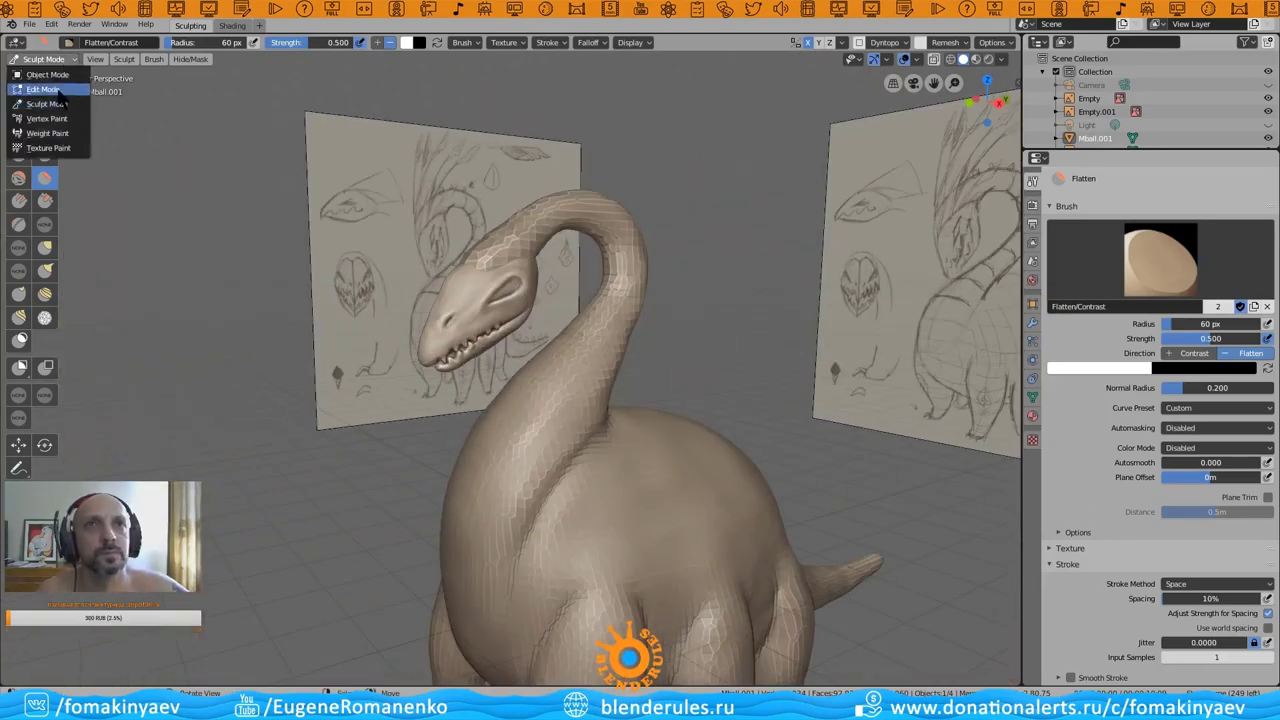
- Switch to Object Mode and back to Sculpt Mode, then remesh Mball.046 into a uniform surface
left_click(47, 75)
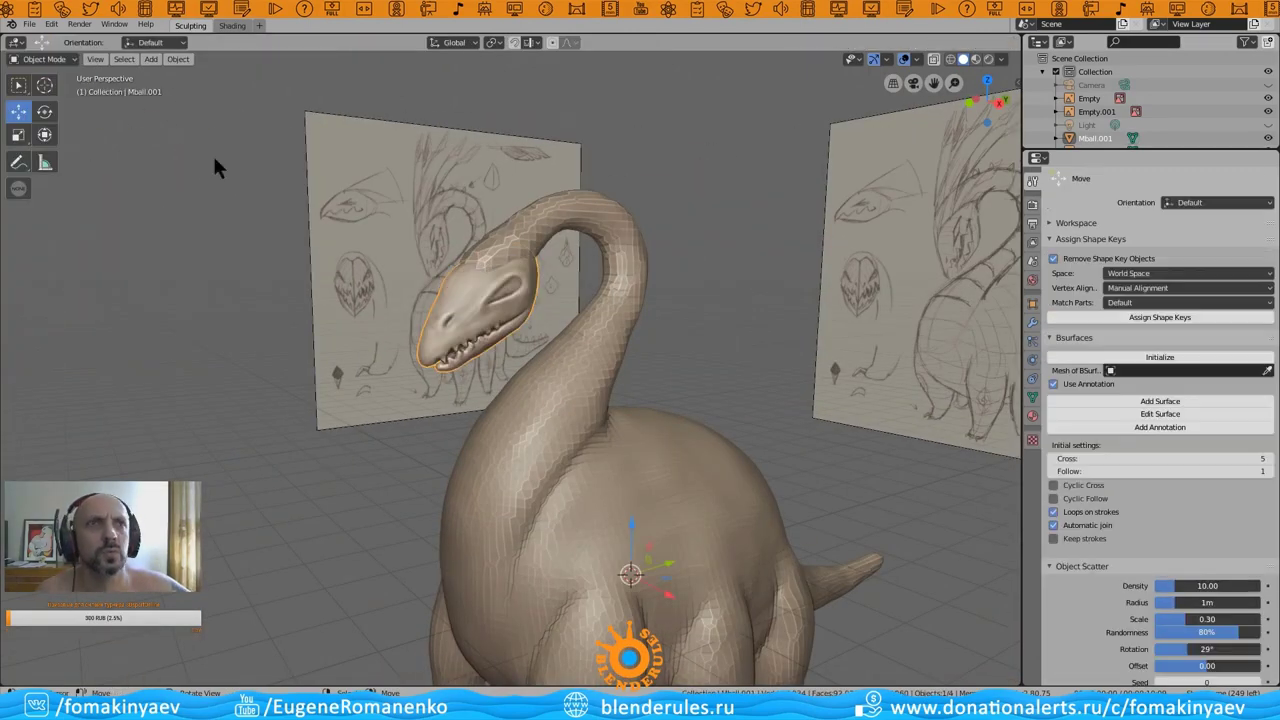
left_click(46, 104)
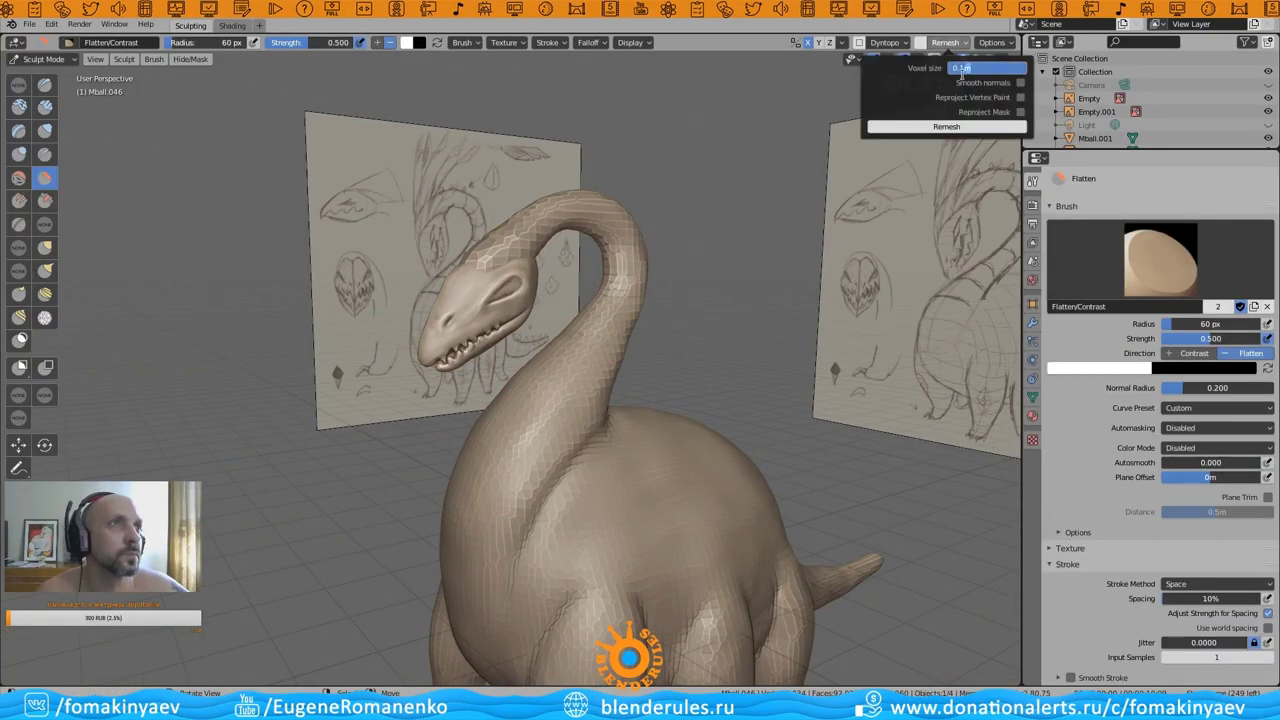
left_click(945, 128)
mouse_move(945, 138)
middle_mouse_down()
mouse_move(540, 327)
mouse_move(746, 317)
mouse_move(572, 282)
mouse_move(654, 260)
mouse_move(573, 290)
mouse_move(586, 286)
middle_mouse_up()
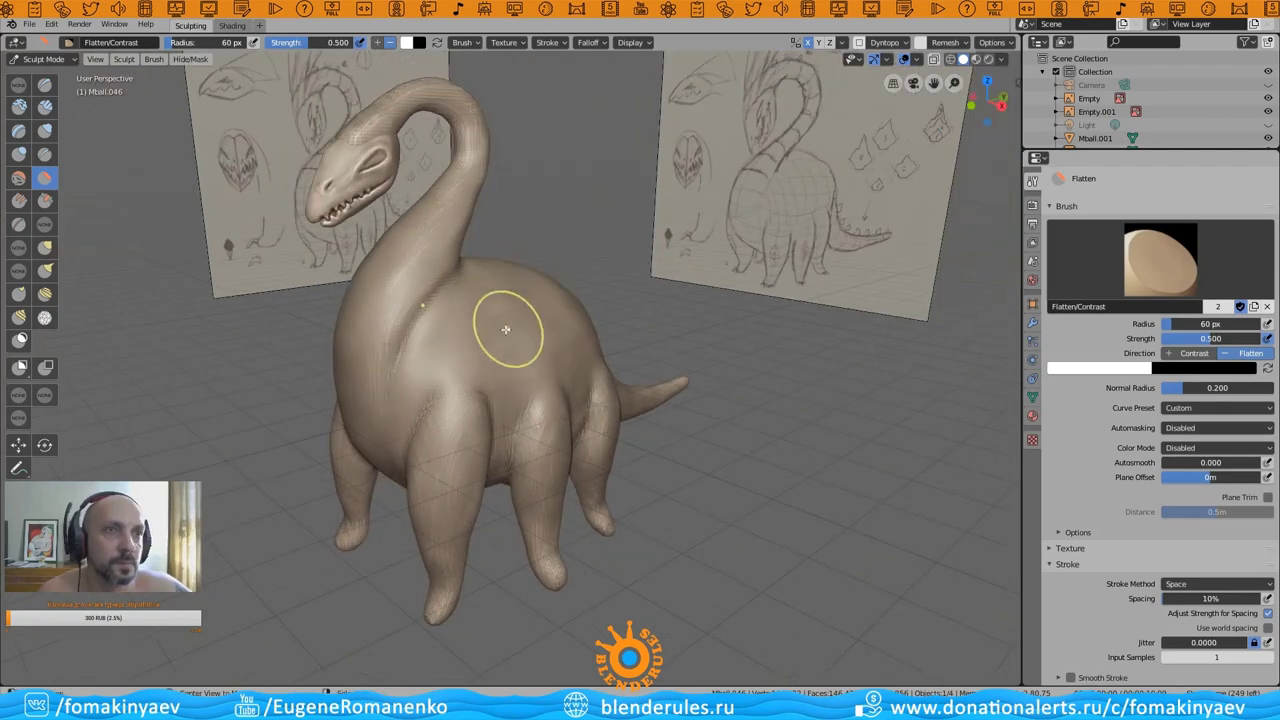
- Flatten the belly surface, checking it from front, side and rear three-quarter views
mouse_move(509, 329)
middle_mouse_down()
mouse_move(626, 294)
mouse_move(91, 177)
middle_mouse_up()
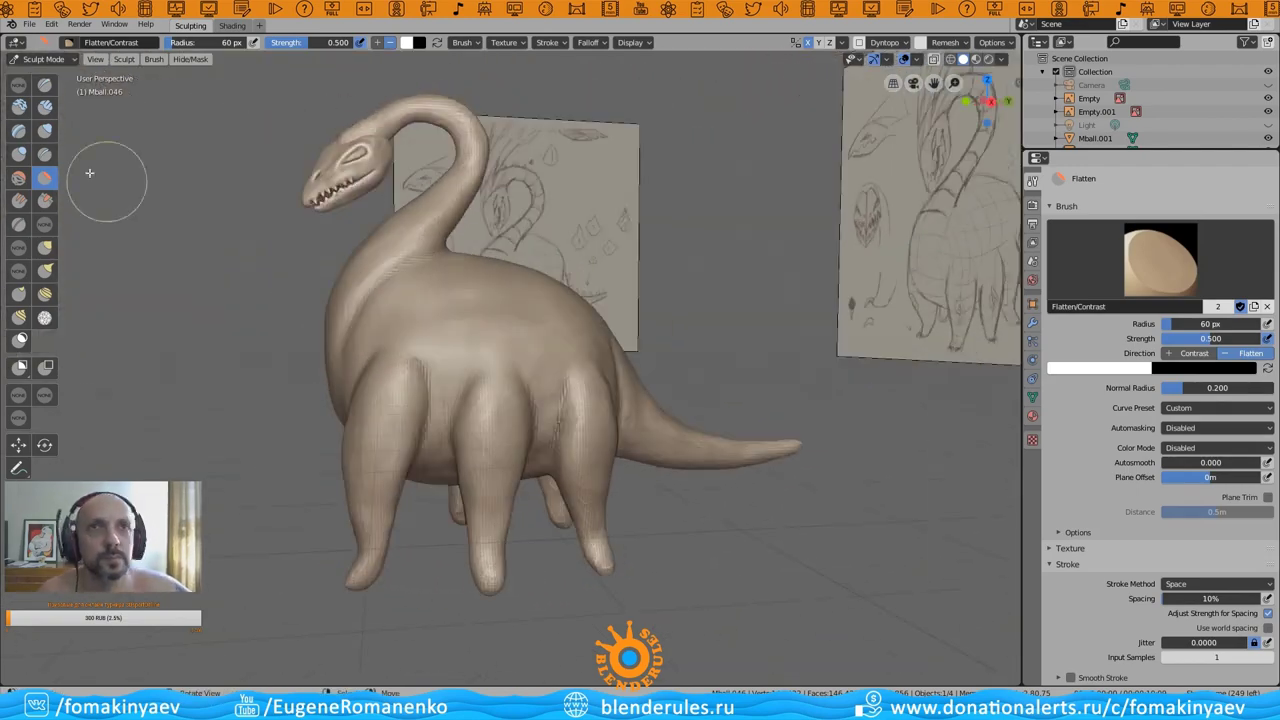
left_click(19, 106)
mouse_move(19, 106)
middle_mouse_down()
mouse_move(511, 582)
mouse_move(637, 613)
mouse_move(686, 599)
mouse_move(638, 513)
middle_mouse_up()
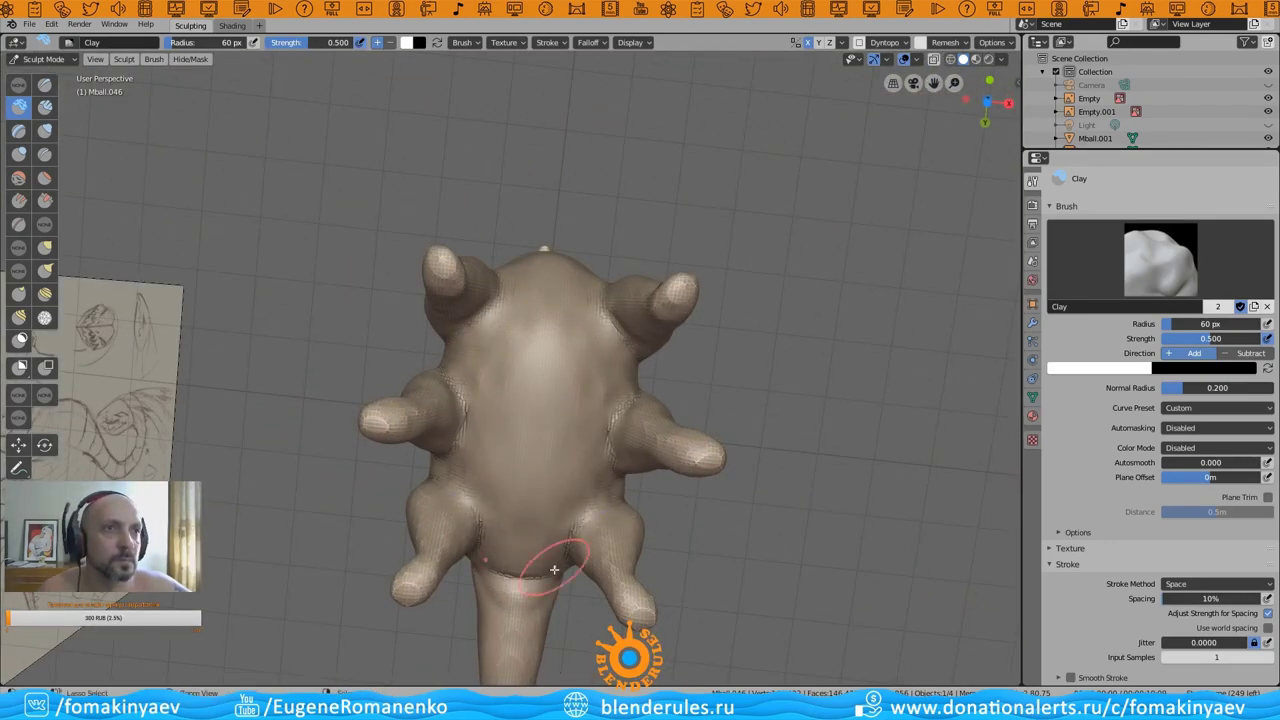
middle_click_drag(554, 569, 631, 405)
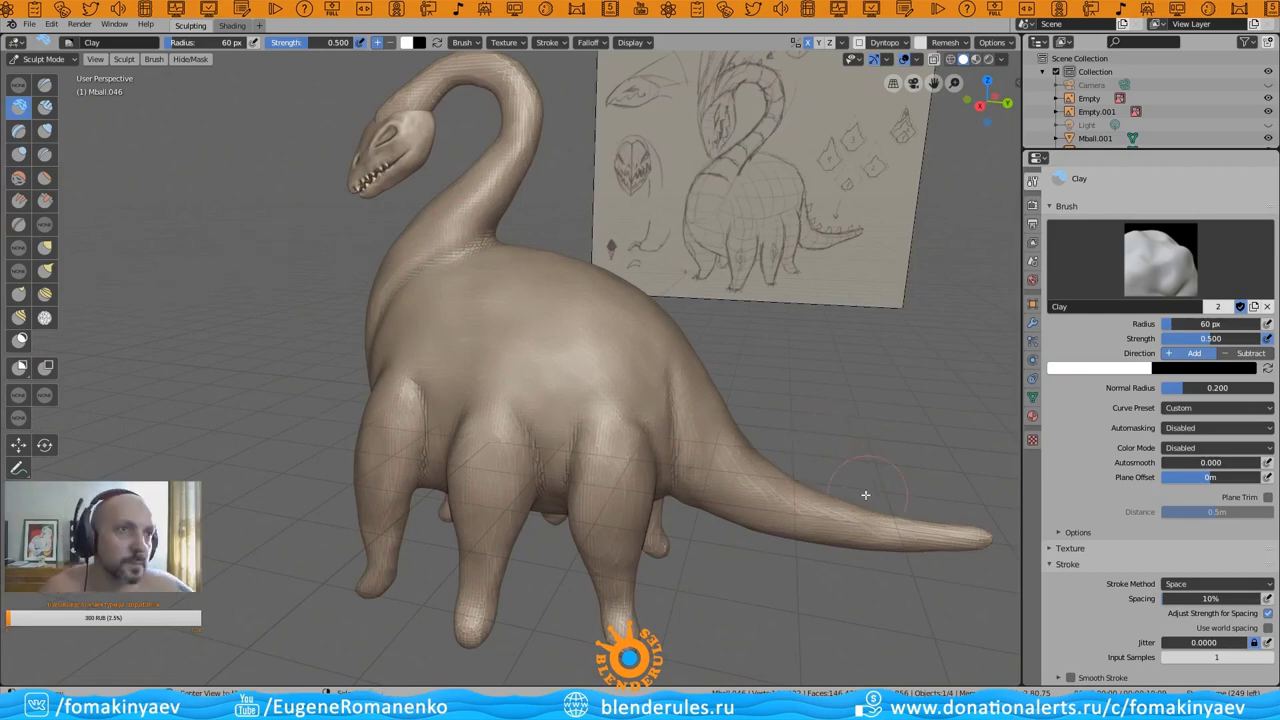
middle_click_drag(865, 494, 771, 128)
scroll(771, 128, "up", 3)
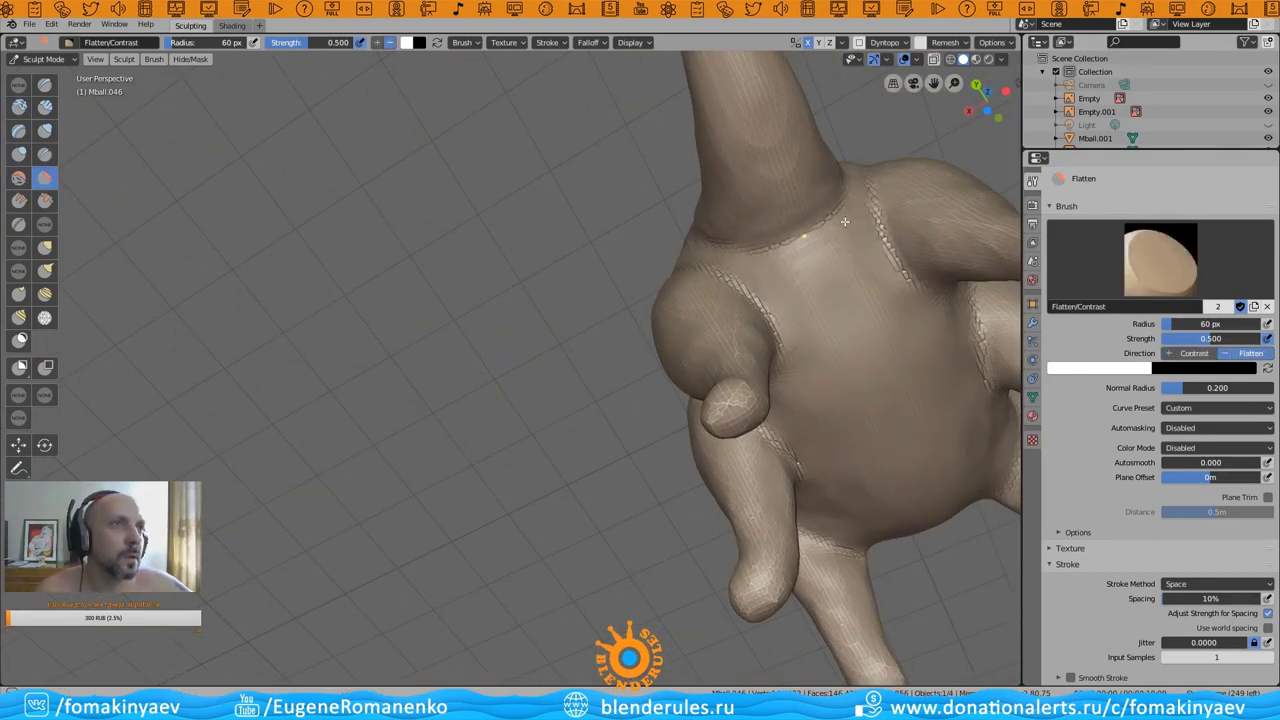
- Inspect the back, head and legs, then switch to the Clay brush with C
middle_click_drag(845, 221, 611, 372)
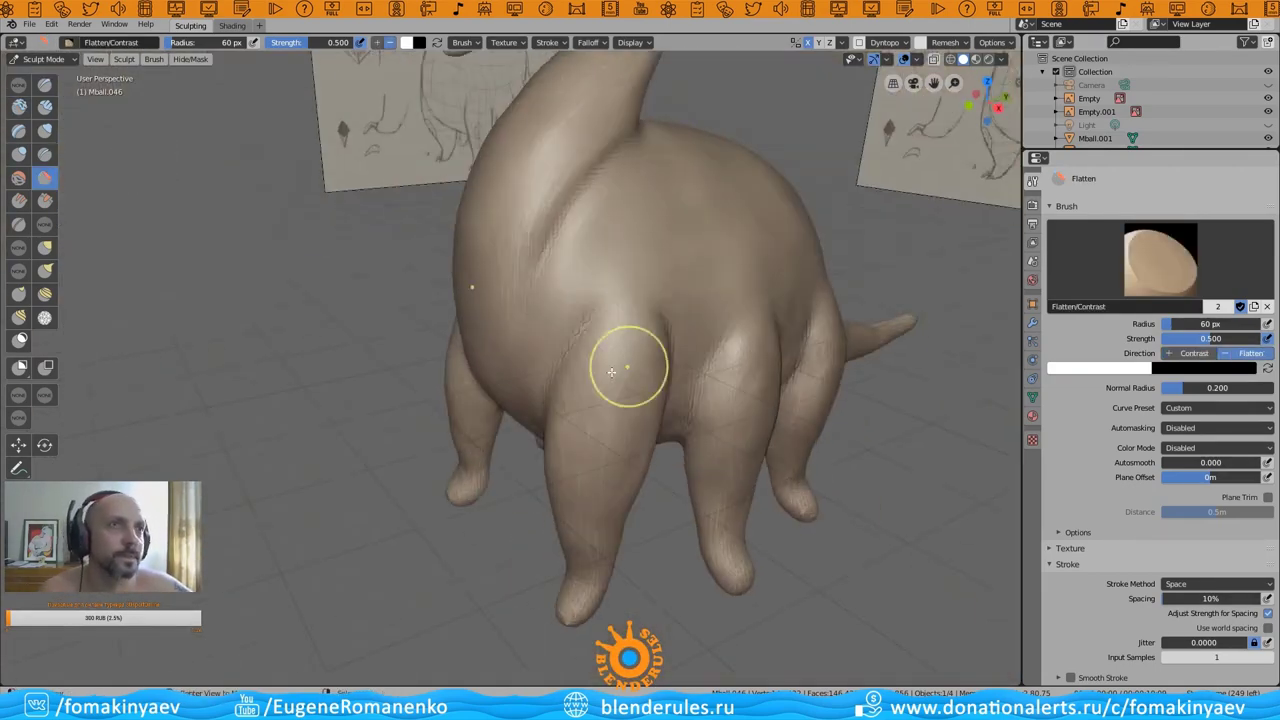
mouse_move(619, 180)
middle_mouse_down()
mouse_move(700, 143)
mouse_move(749, 100)
mouse_move(908, 95)
mouse_move(475, 536)
middle_mouse_up()
mouse_move(513, 436)
middle_mouse_down()
mouse_move(814, 466)
mouse_move(531, 509)
mouse_move(686, 371)
mouse_move(606, 404)
mouse_move(520, 306)
mouse_move(486, 357)
mouse_move(640, 528)
mouse_move(757, 251)
mouse_move(806, 374)
mouse_move(547, 318)
middle_mouse_up()
mouse_move(652, 367)
middle_mouse_down()
mouse_move(623, 380)
mouse_move(715, 372)
middle_mouse_up()
mouse_move(862, 449)
middle_mouse_down()
mouse_move(950, 480)
mouse_move(422, 414)
mouse_move(360, 391)
mouse_move(313, 218)
middle_mouse_up()
key("c")
scroll(422, 414, "down", 5)
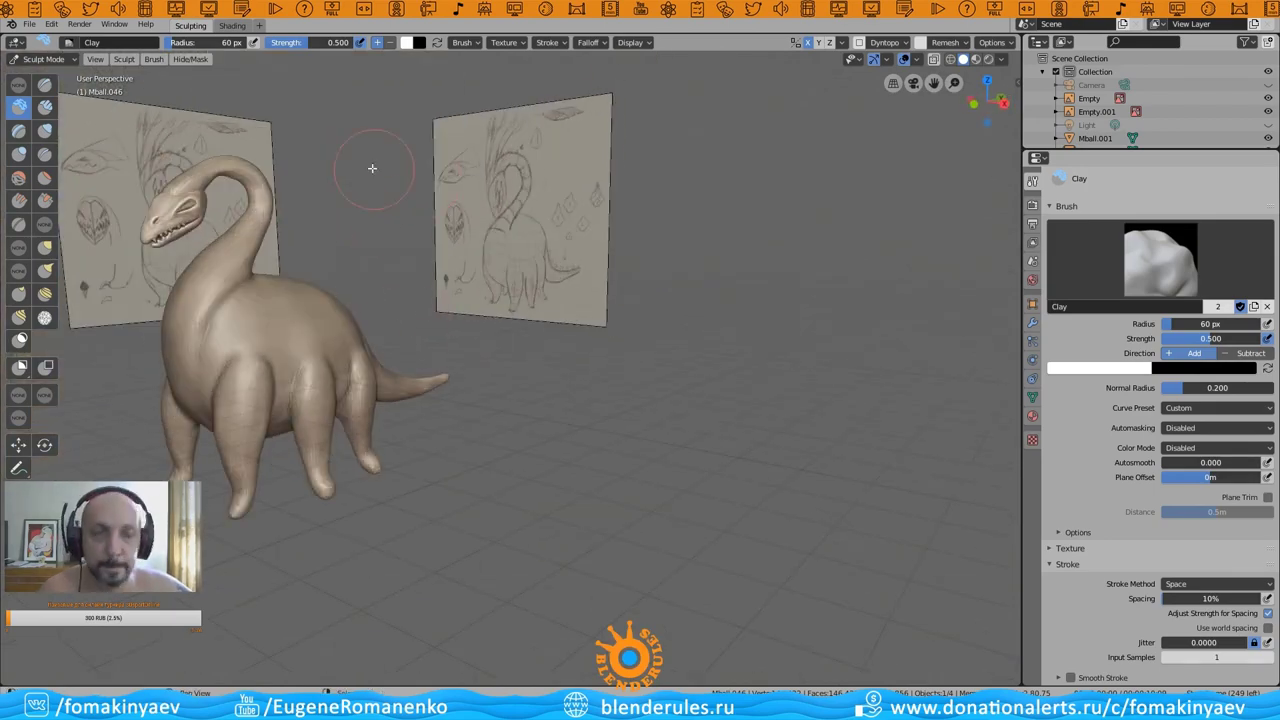
- Zoom in on the head and neck and try SculptDraw before returning to Clay
scroll(372, 168, "up", 4)
mouse_move(372, 168)
middle_mouse_down()
mouse_move(623, 297)
mouse_move(348, 220)
middle_mouse_up()
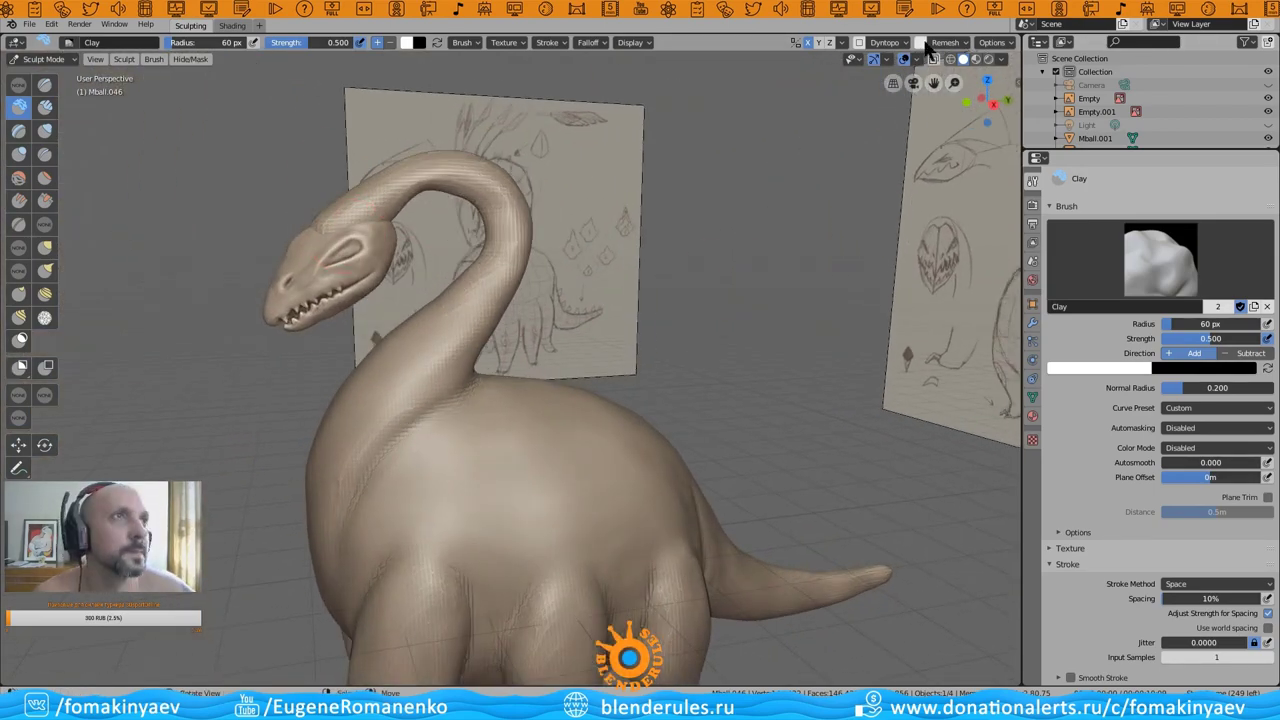
mouse_move(799, 91)
middle_mouse_down()
mouse_move(373, 243)
mouse_move(600, 300)
mouse_move(389, 222)
mouse_move(543, 286)
mouse_move(414, 243)
mouse_move(509, 223)
mouse_move(434, 233)
mouse_move(374, 161)
mouse_move(511, 206)
mouse_move(384, 171)
mouse_move(339, 174)
mouse_move(466, 214)
mouse_move(375, 185)
mouse_move(543, 194)
mouse_move(325, 258)
mouse_move(350, 270)
middle_mouse_up()
key("x")
key("c")
- Build up the brow ridge over the eye with Clay strokes along head and neck
scroll(350, 270, "up", 5)
middle_click_drag(563, 343, 403, 312)
mouse_move(505, 367)
middle_mouse_down()
mouse_move(342, 375)
mouse_move(505, 363)
mouse_move(470, 350)
mouse_move(513, 318)
mouse_move(350, 350)
middle_mouse_up()
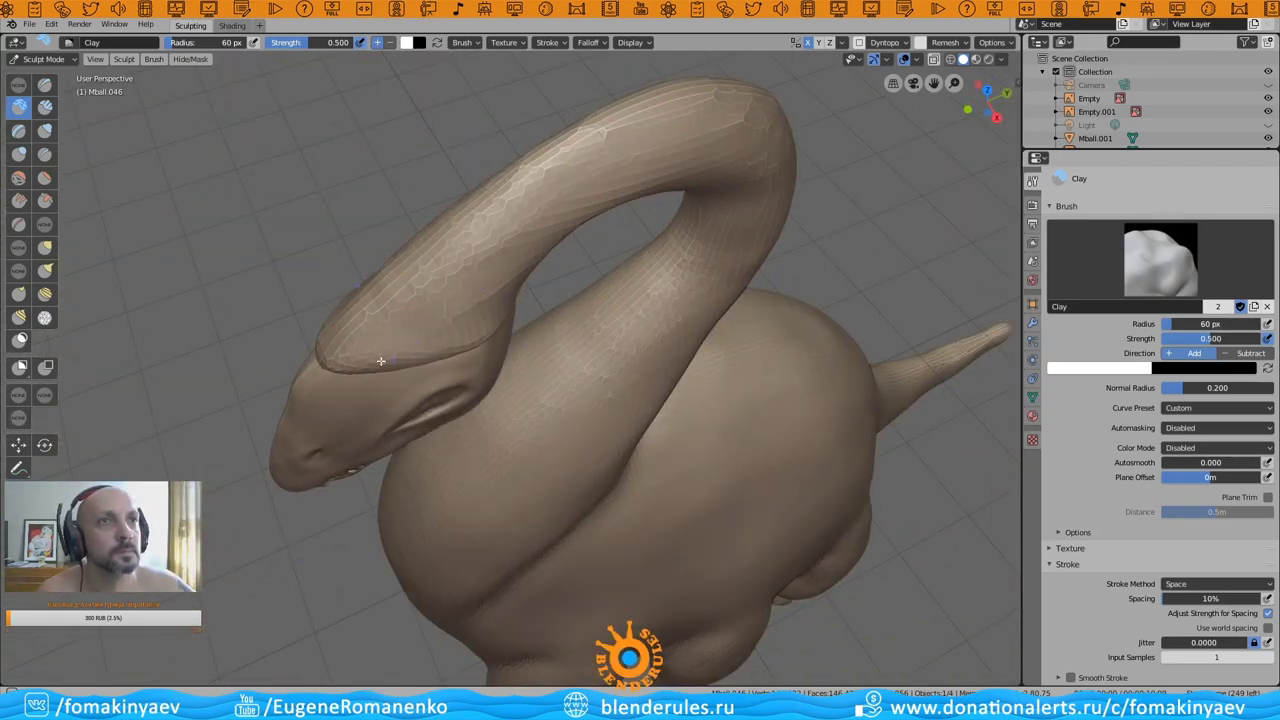
mouse_move(576, 323)
middle_mouse_down()
mouse_move(737, 331)
mouse_move(432, 296)
mouse_move(700, 360)
mouse_move(563, 374)
mouse_move(314, 446)
middle_mouse_up()
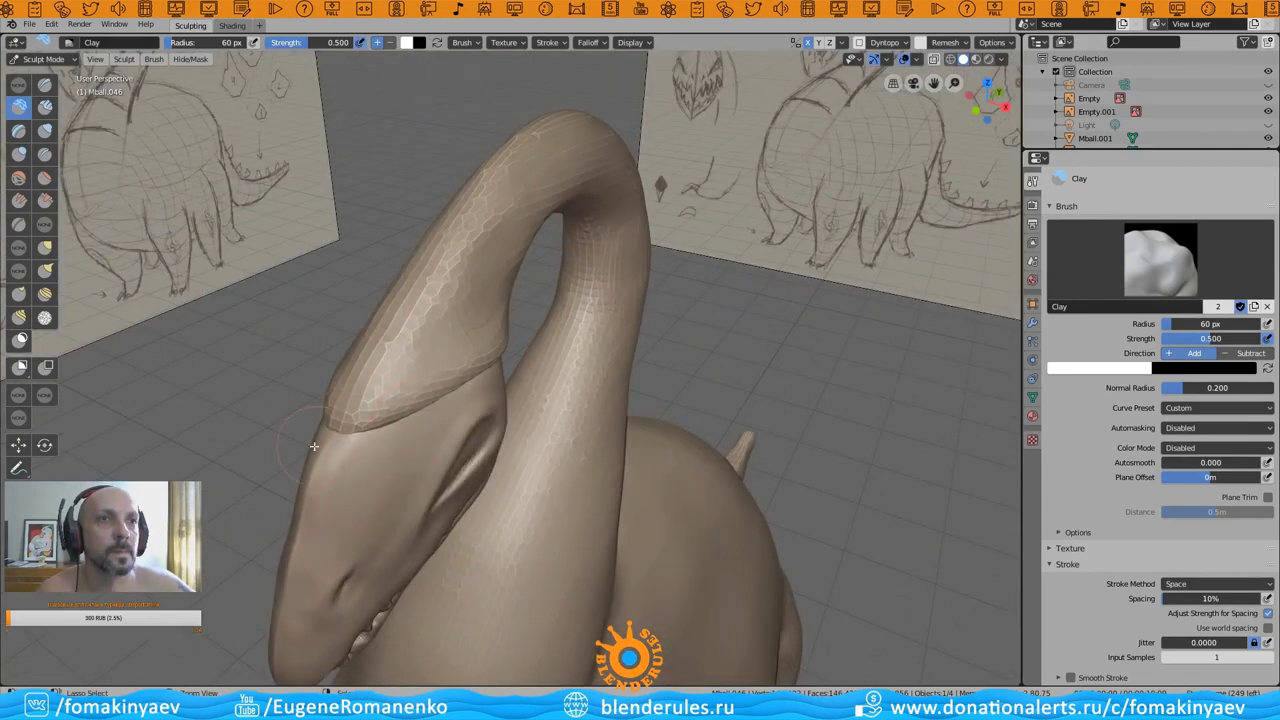
- Sharpen the brow edge with the Pinch brush, viewing from higher angles
left_click(19, 224)
middle_click_drag(330, 280, 419, 250)
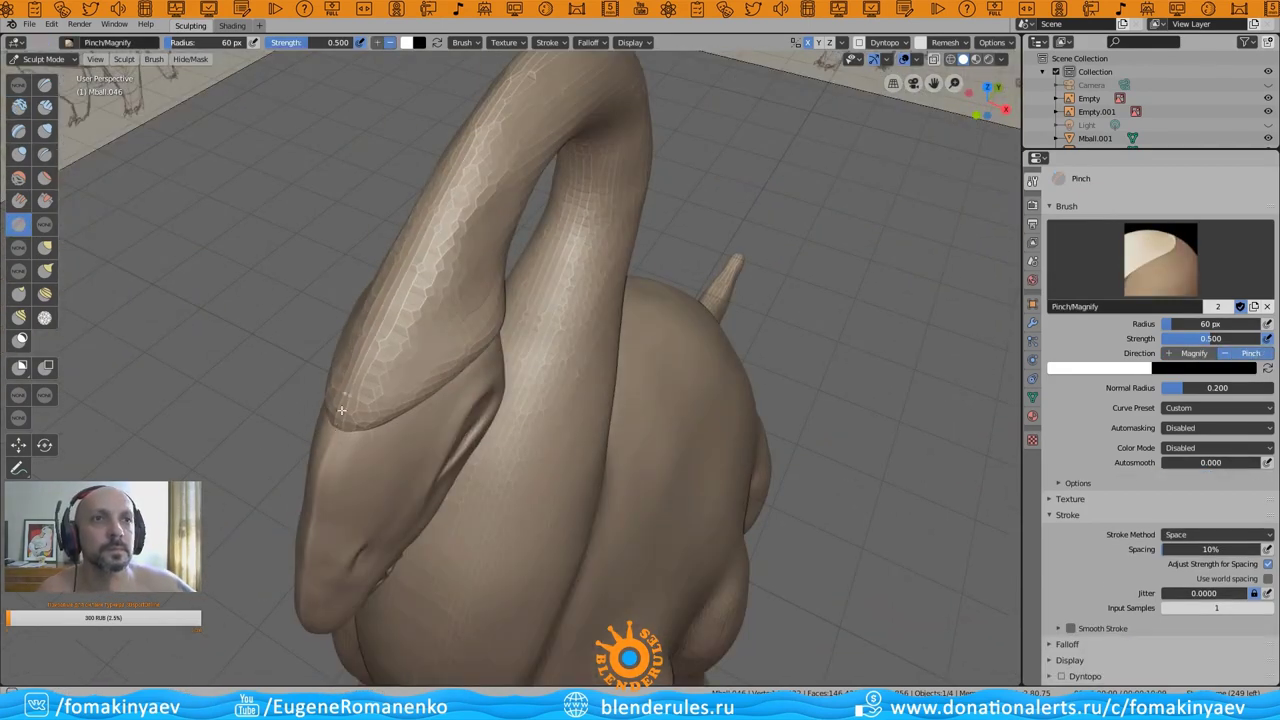
middle_click_drag(341, 410, 500, 191)
mouse_move(396, 285)
middle_mouse_down()
mouse_move(864, 428)
mouse_move(678, 410)
mouse_move(777, 406)
mouse_move(677, 380)
mouse_move(681, 436)
mouse_move(577, 370)
mouse_move(557, 443)
middle_mouse_up()
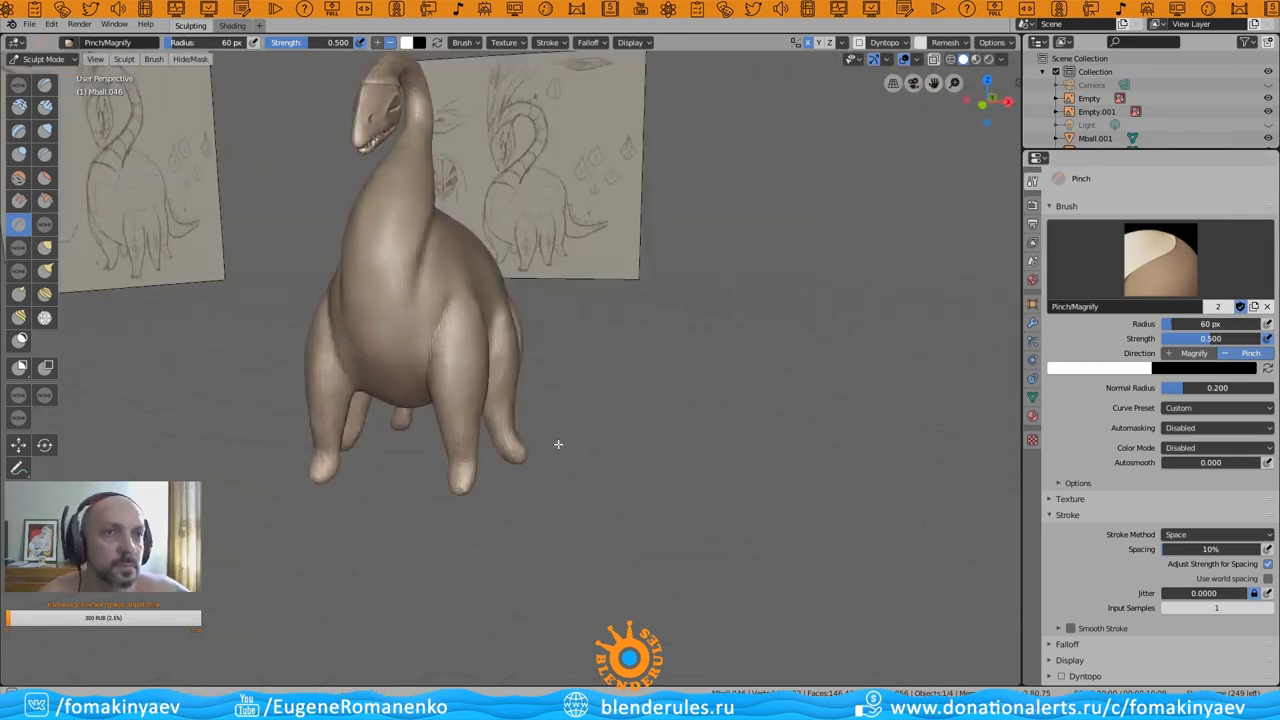
- Snap to front orthographic view, zoom in, and pull the feet into shape with Grab
key("KP_1")
scroll(486, 409, "up", 3)
scroll(486, 409, "up", 2)
left_click(45, 246)
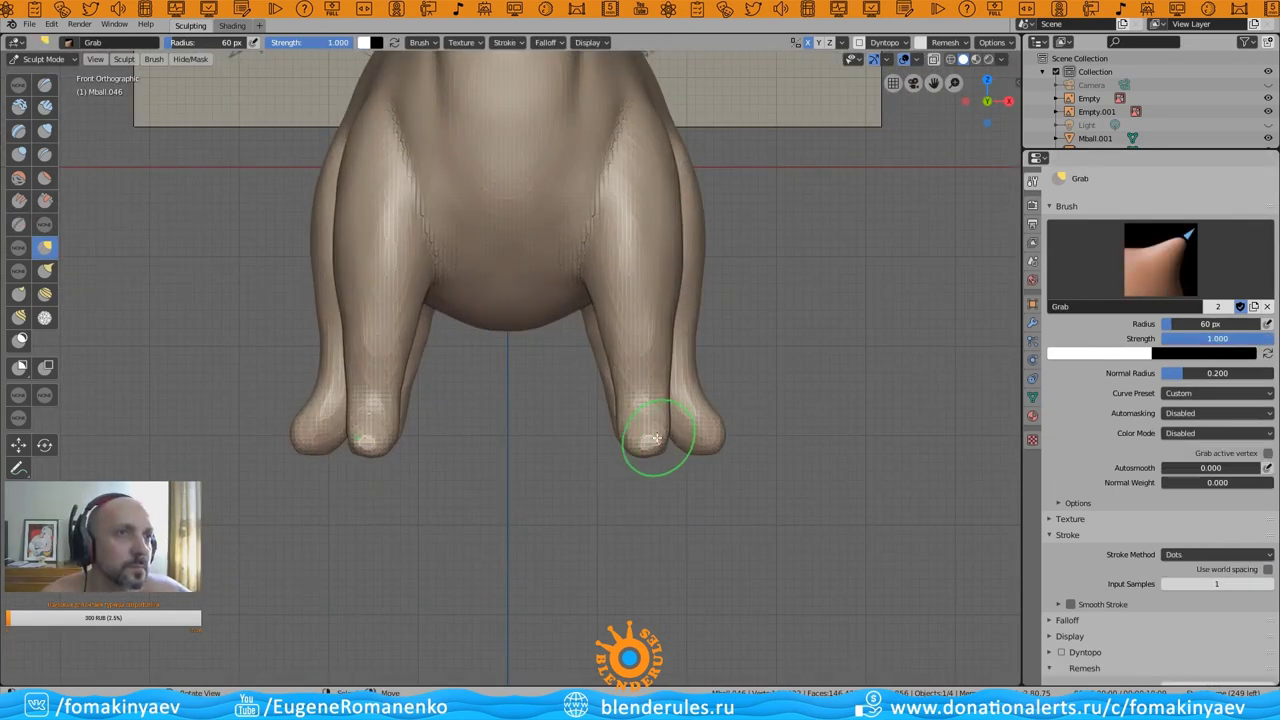
- Build up the legs and round the feet and leg tips with the Clay brush
key("c")
mouse_move(671, 451)
middle_mouse_down()
mouse_move(600, 423)
mouse_move(590, 400)
mouse_move(614, 451)
mouse_move(877, 386)
mouse_move(837, 438)
mouse_move(427, 437)
middle_mouse_up()
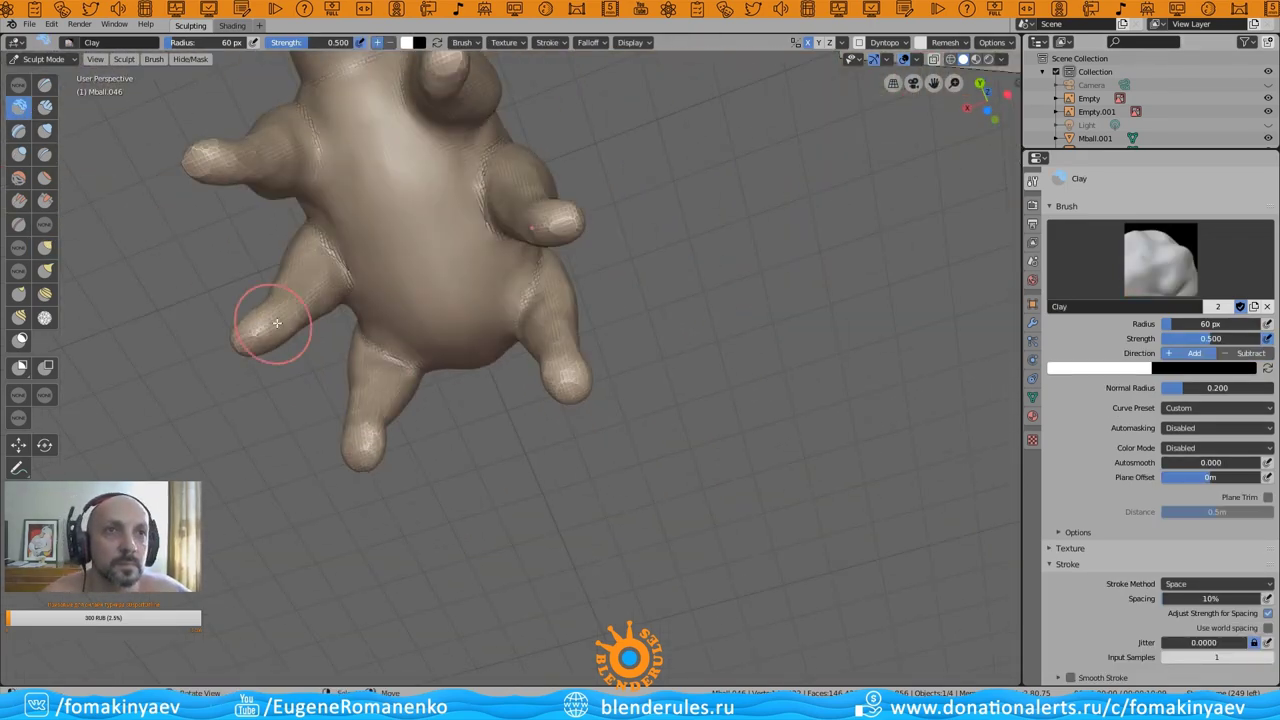
mouse_move(266, 328)
middle_mouse_down()
mouse_move(294, 391)
mouse_move(276, 408)
mouse_move(257, 391)
middle_mouse_up()
mouse_move(285, 349)
middle_mouse_down()
mouse_move(371, 349)
mouse_move(209, 294)
mouse_move(317, 361)
mouse_move(271, 386)
mouse_move(449, 363)
mouse_move(337, 455)
mouse_move(343, 363)
mouse_move(323, 417)
mouse_move(337, 377)
mouse_move(278, 377)
middle_mouse_up()
mouse_move(237, 432)
middle_mouse_down()
mouse_move(180, 449)
mouse_move(543, 443)
mouse_move(180, 388)
mouse_move(557, 443)
mouse_move(604, 364)
mouse_move(511, 90)
middle_mouse_up()
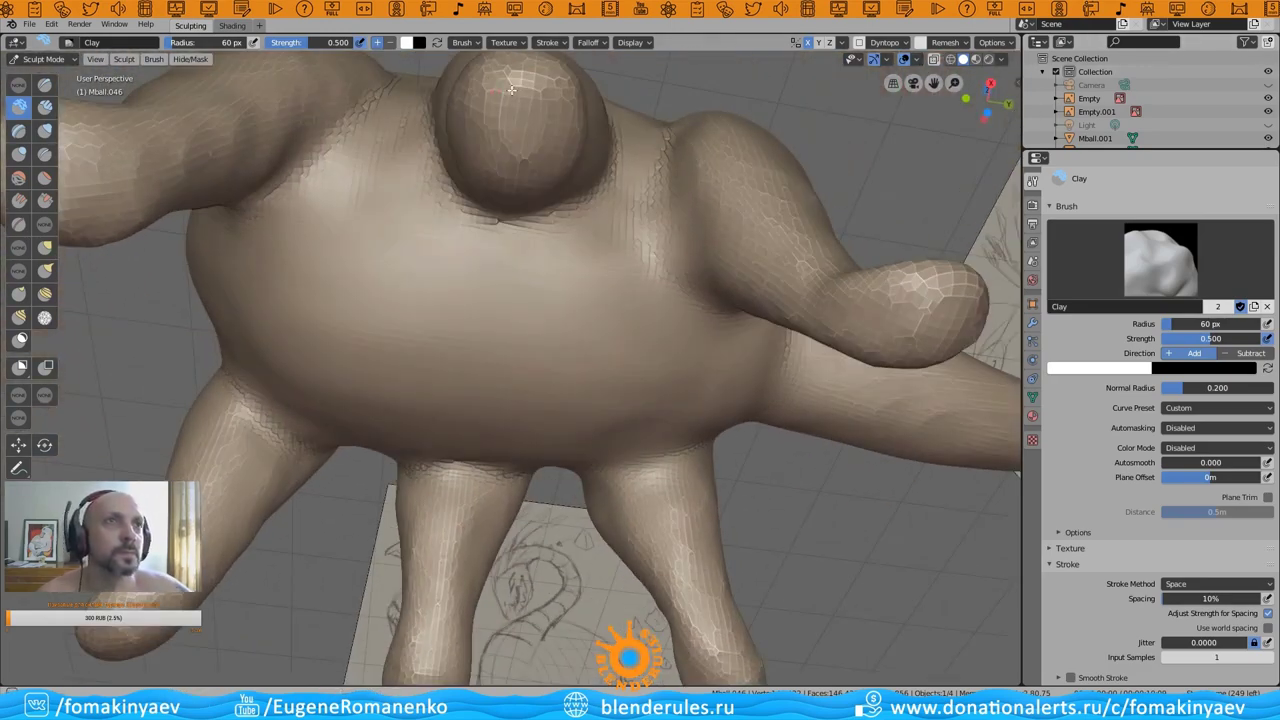
mouse_move(630, 163)
middle_mouse_down()
mouse_move(457, 386)
mouse_move(757, 453)
middle_mouse_up()
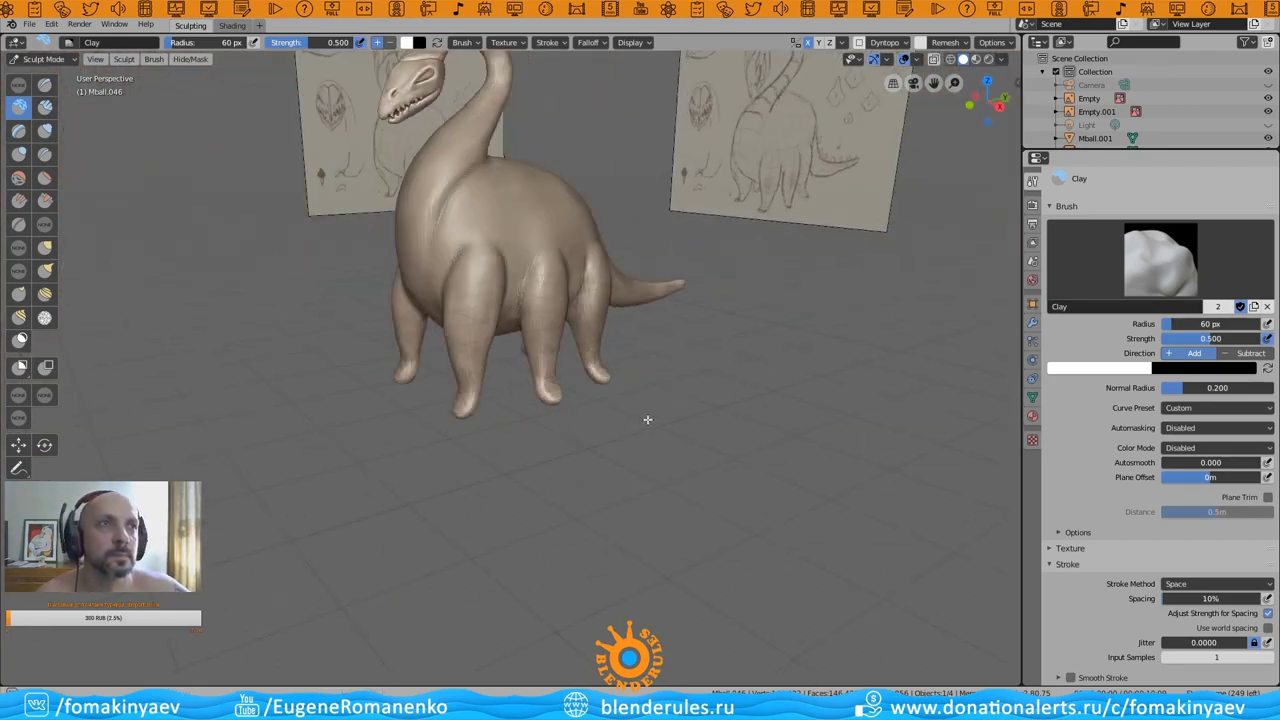
- Fill out the front feet and right front leg with Clay, smoothing with Shift
scroll(573, 421, "up", 5)
mouse_move(728, 432)
middle_mouse_down()
mouse_move(466, 403)
mouse_move(757, 366)
mouse_move(810, 480)
middle_mouse_up()
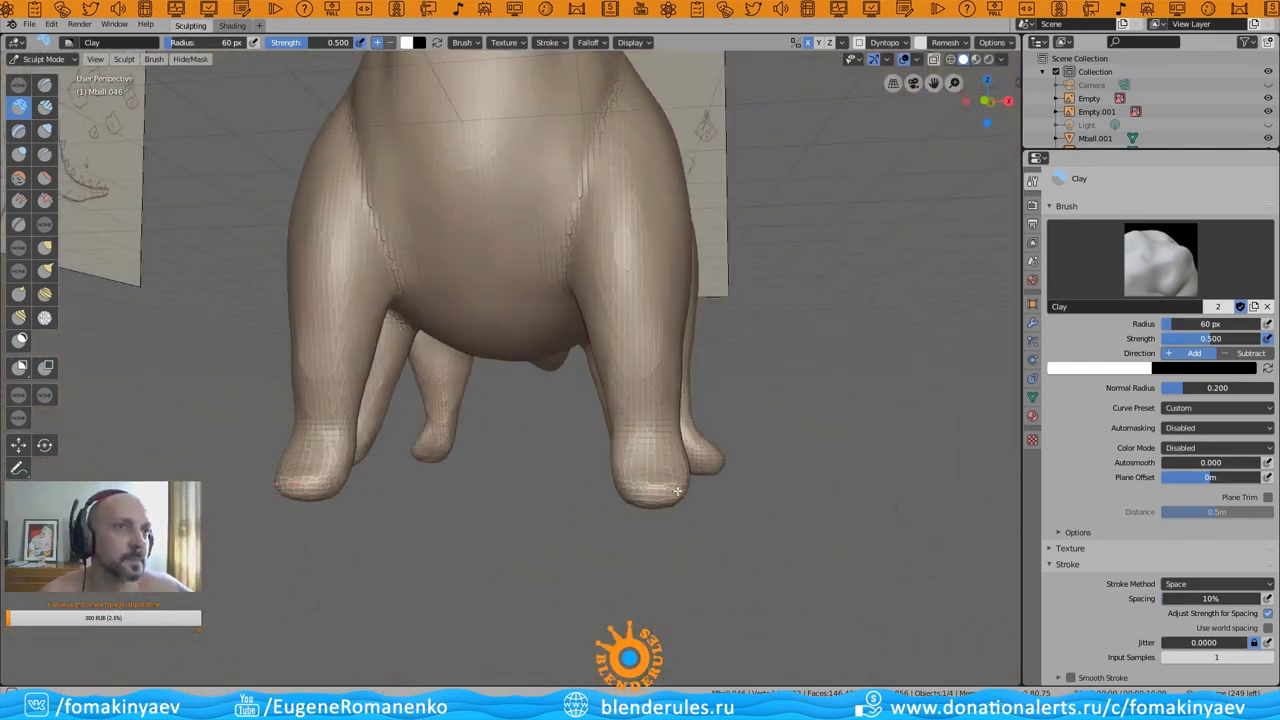
mouse_move(677, 490)
middle_mouse_down()
mouse_move(663, 586)
mouse_move(694, 509)
mouse_move(597, 446)
mouse_move(731, 394)
mouse_move(666, 357)
mouse_move(700, 429)
mouse_move(800, 514)
middle_mouse_up()
scroll(727, 482, "up", 2)
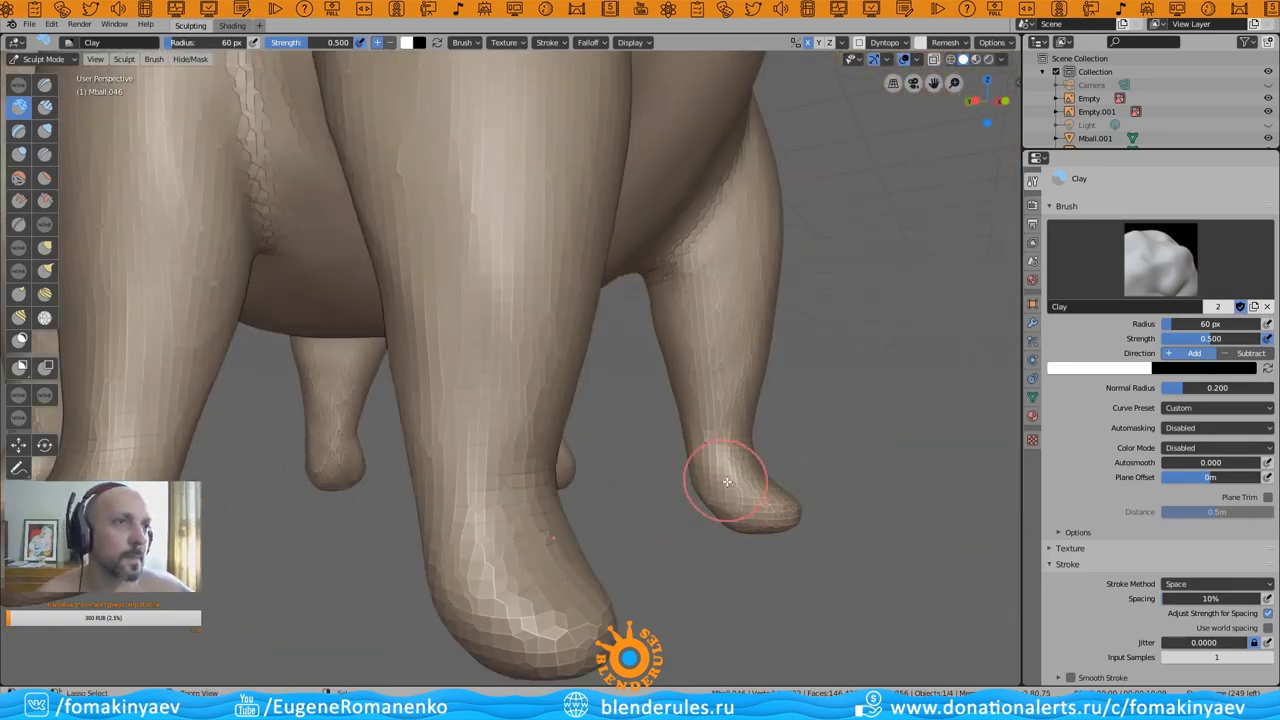
mouse_move(731, 494)
middle_mouse_down()
mouse_move(749, 497)
mouse_move(696, 515)
mouse_move(621, 582)
middle_mouse_up()
scroll(725, 476, "up", 2)
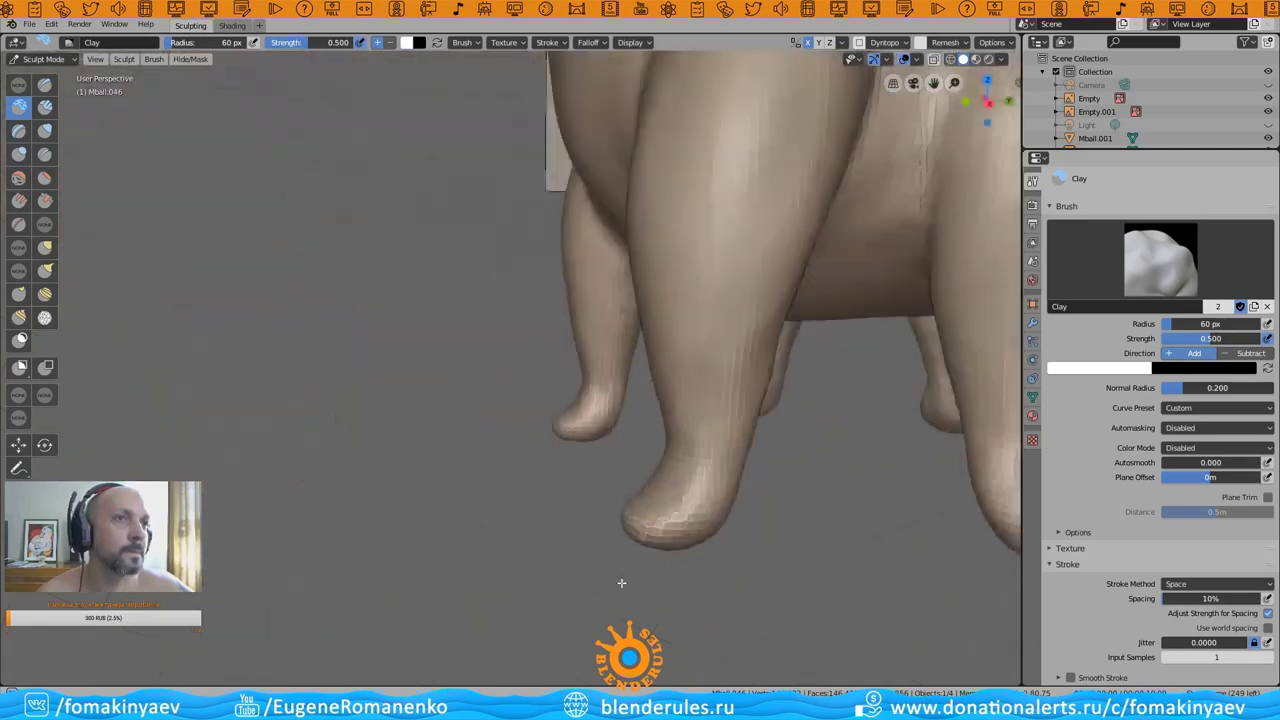
mouse_move(747, 391)
middle_mouse_down()
mouse_move(894, 374)
mouse_move(751, 371)
middle_mouse_up()
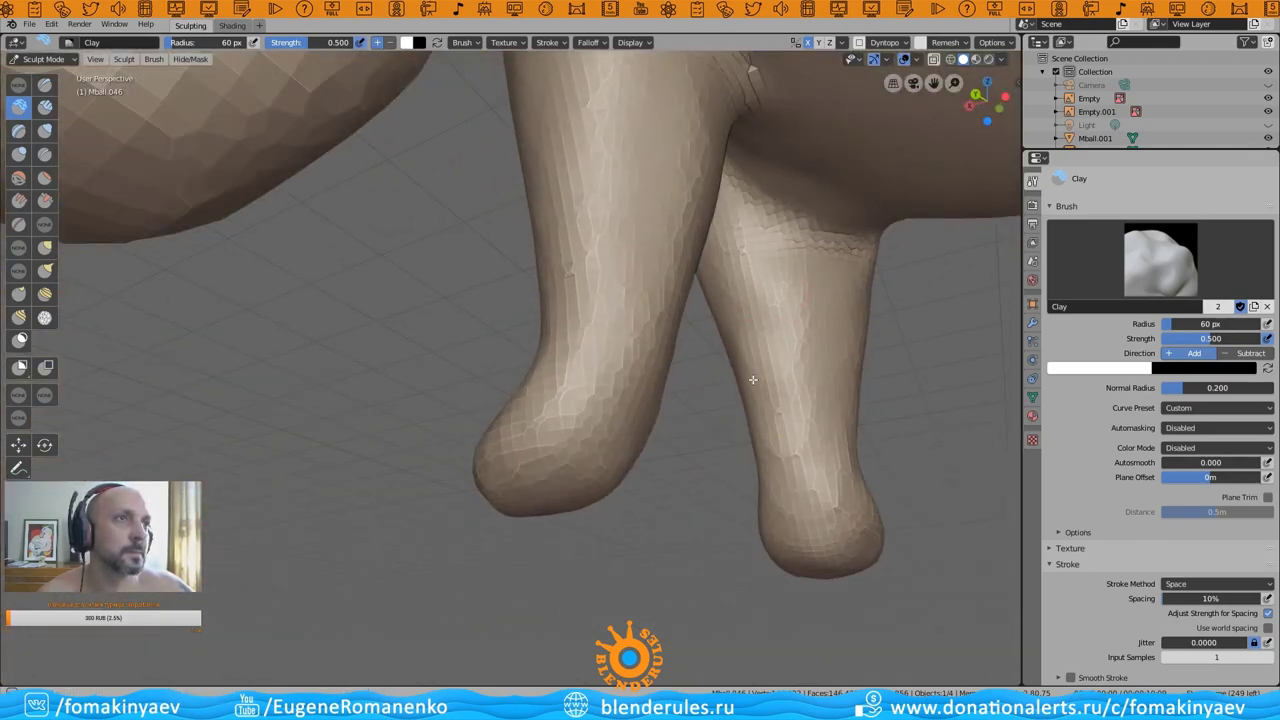
- Even out the toes and inner sides of the legs, checking them against the whole body
scroll(671, 514, "down", 3)
scroll(557, 511, "down", 3)
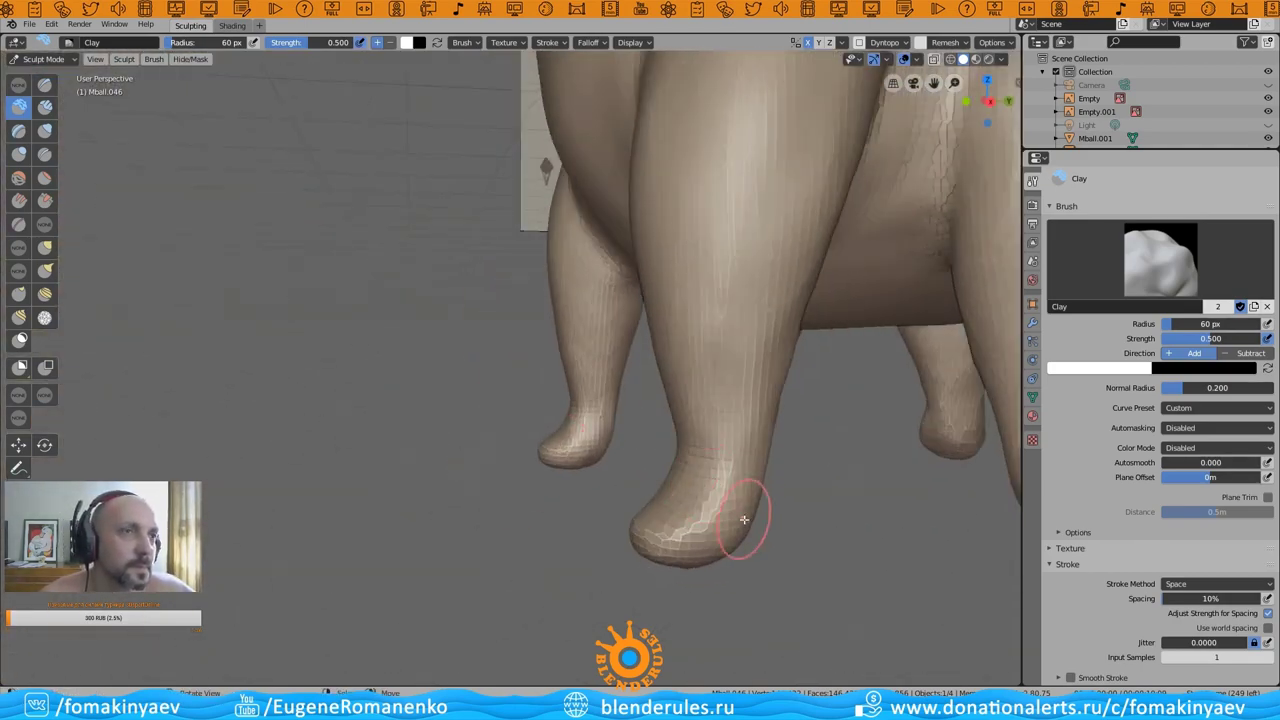
mouse_move(589, 406)
middle_mouse_down()
mouse_move(688, 452)
mouse_move(580, 363)
mouse_move(442, 399)
middle_mouse_up()
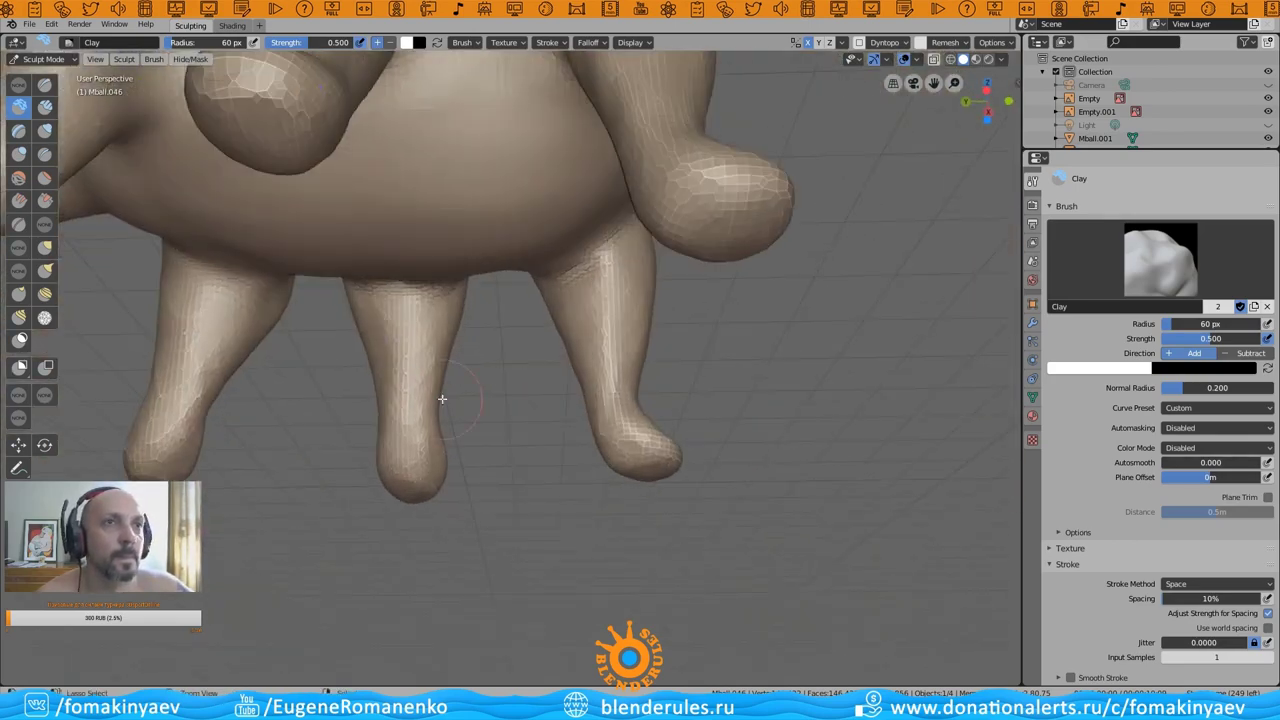
middle_click_drag(469, 332, 600, 400)
scroll(688, 457, "down", 5)
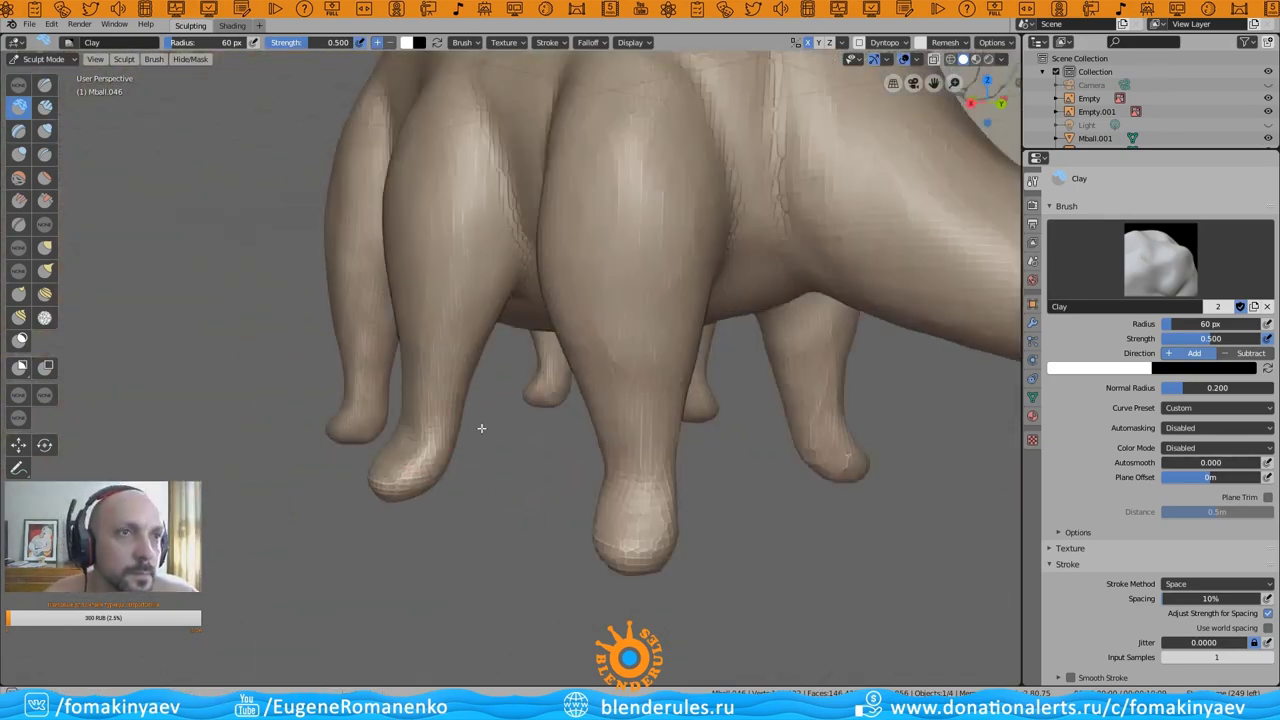
mouse_move(410, 485)
middle_mouse_down()
mouse_move(503, 520)
mouse_move(361, 448)
mouse_move(429, 449)
mouse_move(423, 414)
mouse_move(651, 500)
mouse_move(631, 503)
mouse_move(617, 529)
middle_mouse_up()
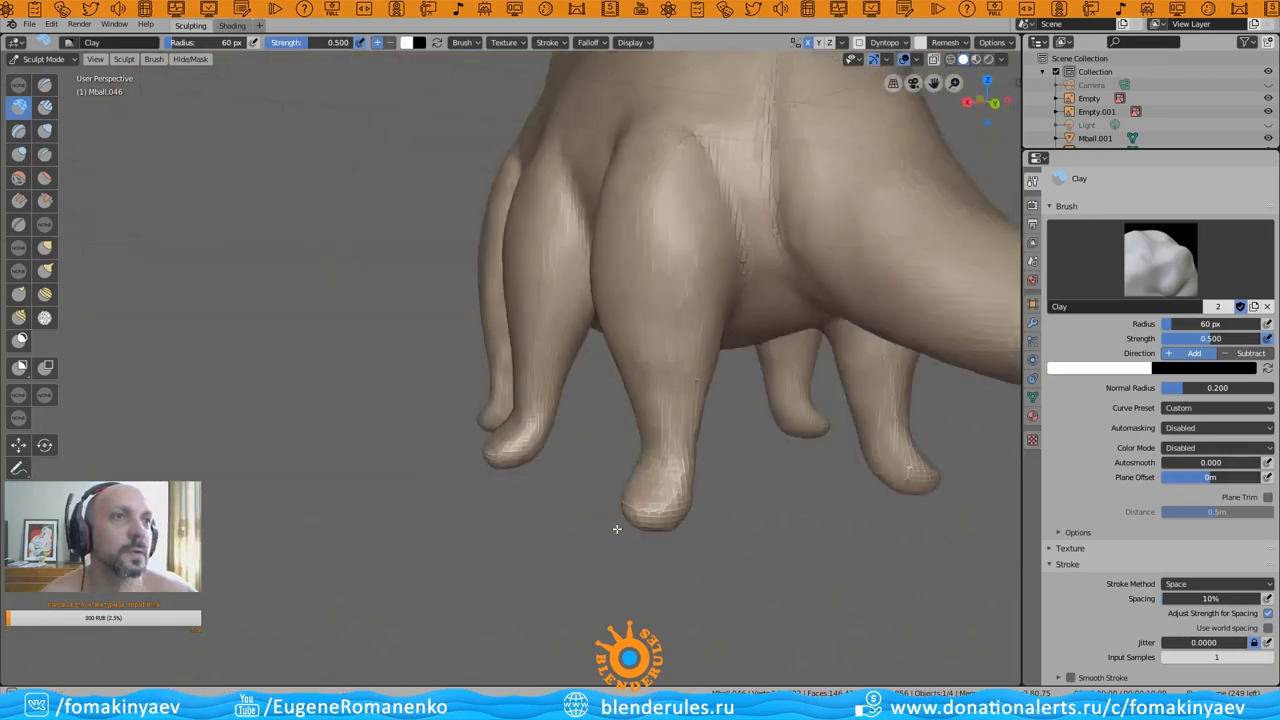
mouse_move(721, 416)
middle_mouse_down()
mouse_move(529, 423)
mouse_move(634, 406)
mouse_move(626, 443)
mouse_move(686, 465)
mouse_move(709, 386)
mouse_move(585, 448)
mouse_move(640, 509)
mouse_move(623, 537)
mouse_move(692, 398)
middle_mouse_up()
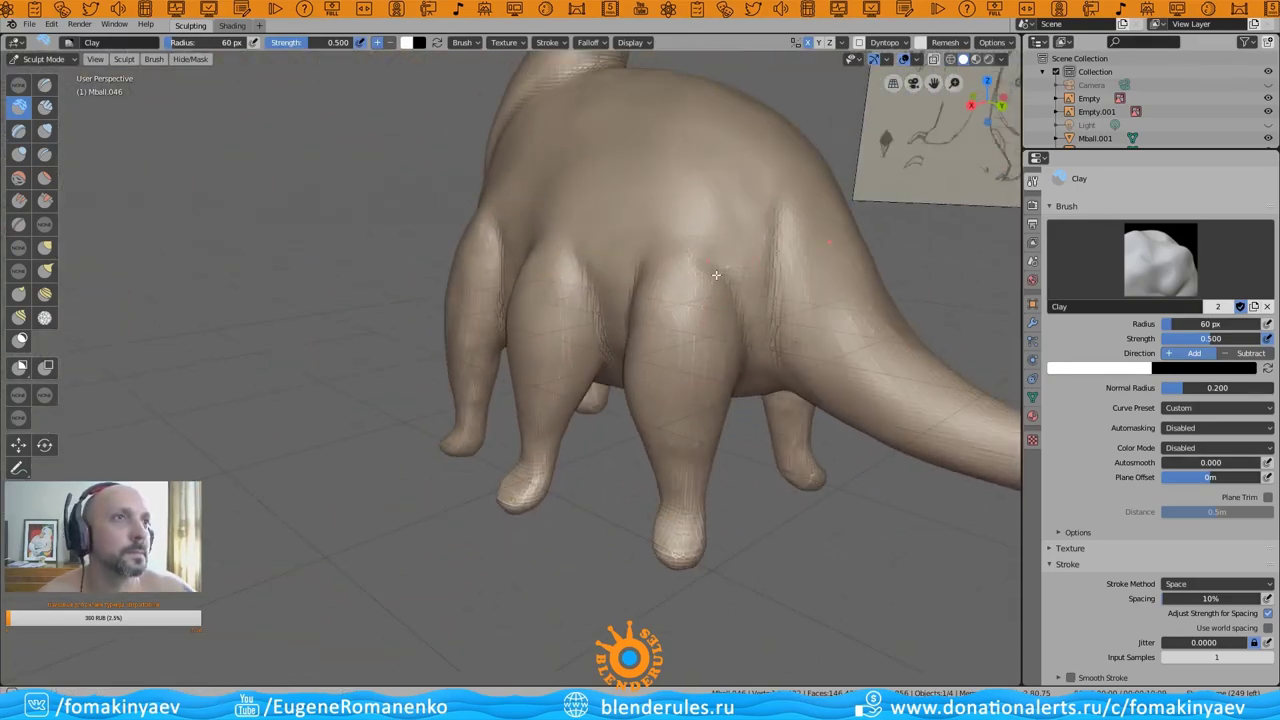
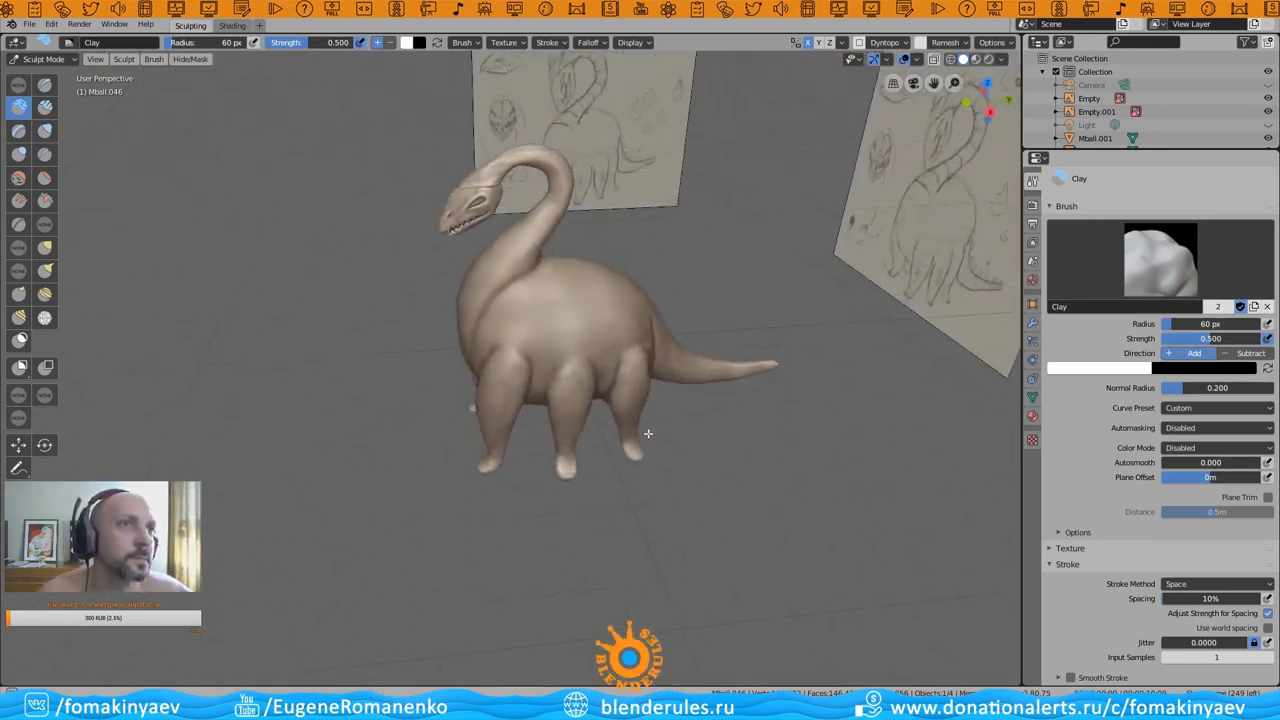
- Orbit around the dinosaur with the Crease brush to reach the legs from the front and sides
mouse_move(666, 412)
middle_mouse_down()
mouse_move(780, 394)
mouse_move(709, 405)
middle_mouse_up()
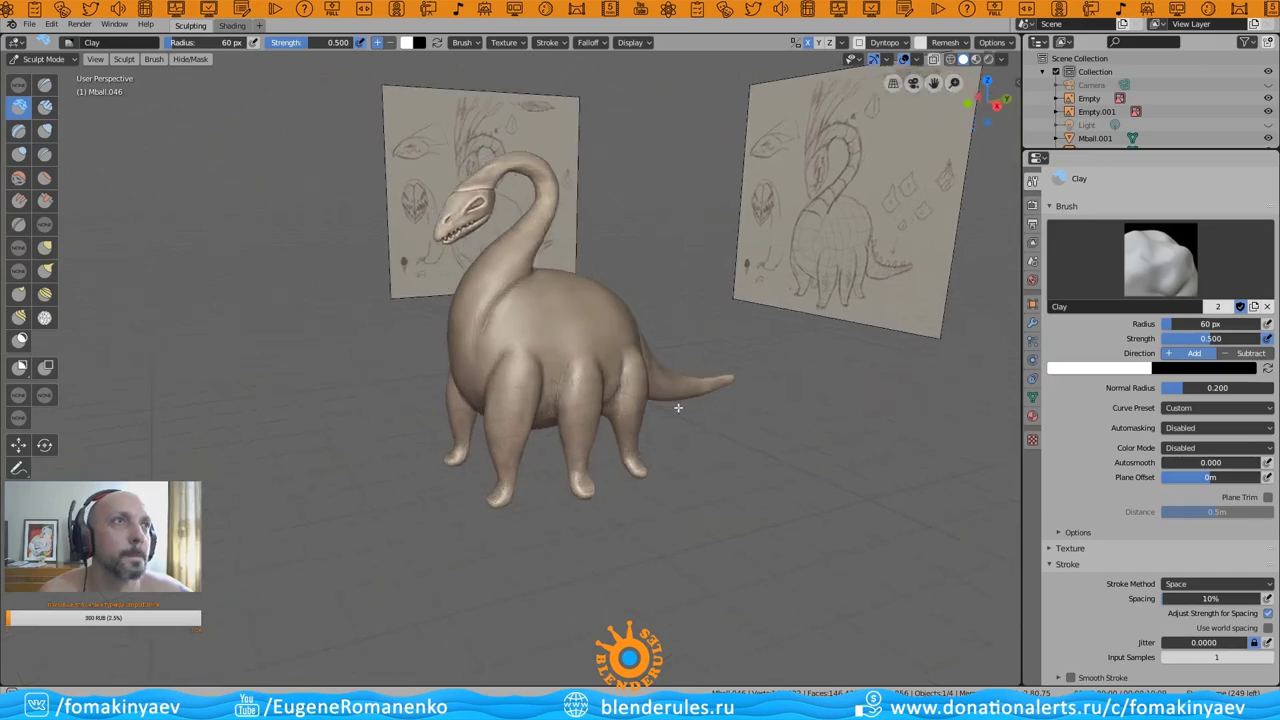
middle_click_drag(446, 320, 511, 316)
mouse_move(626, 190)
middle_mouse_down()
mouse_move(439, 307)
mouse_move(314, 354)
mouse_move(418, 227)
mouse_move(73, 147)
middle_mouse_up()
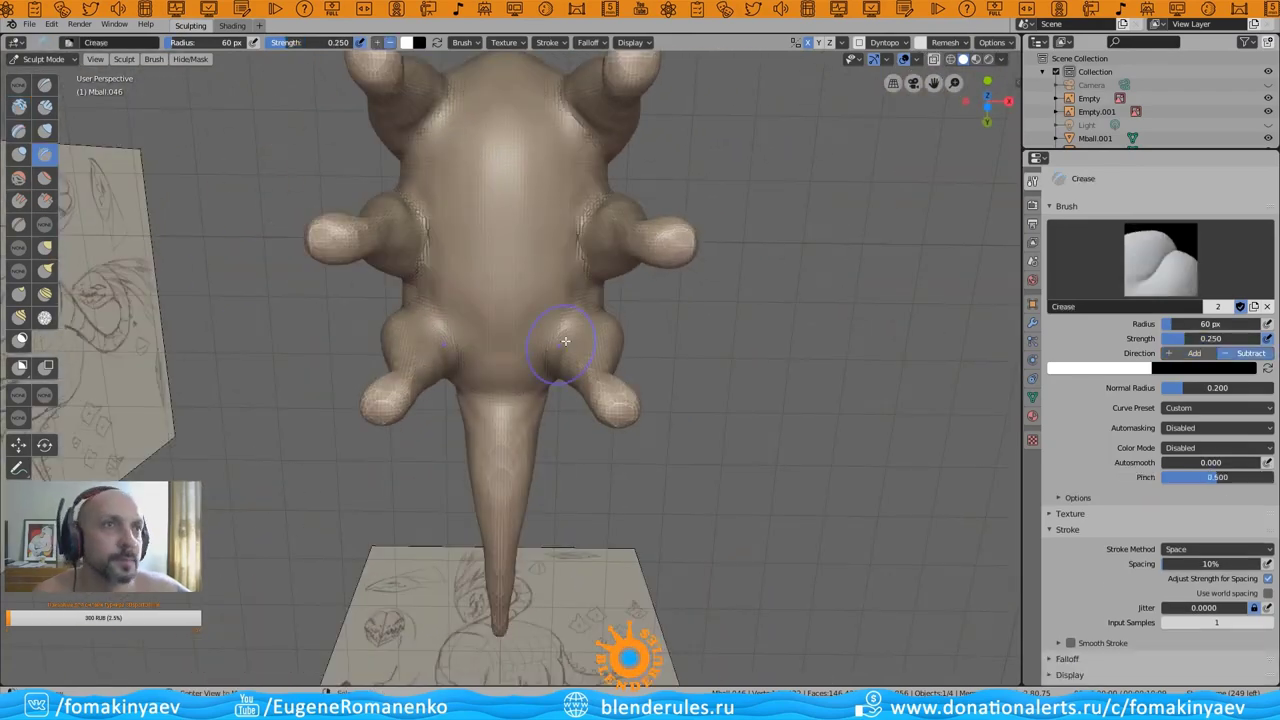
mouse_move(565, 341)
middle_mouse_down()
mouse_move(604, 339)
mouse_move(714, 286)
mouse_move(708, 327)
mouse_move(663, 317)
mouse_move(766, 400)
mouse_move(700, 350)
mouse_move(579, 488)
mouse_move(594, 394)
mouse_move(486, 257)
mouse_move(457, 243)
mouse_move(680, 387)
mouse_move(606, 371)
mouse_move(377, 223)
mouse_move(359, 338)
mouse_move(420, 303)
mouse_move(335, 346)
middle_mouse_up()
scroll(588, 368, "up", 5)
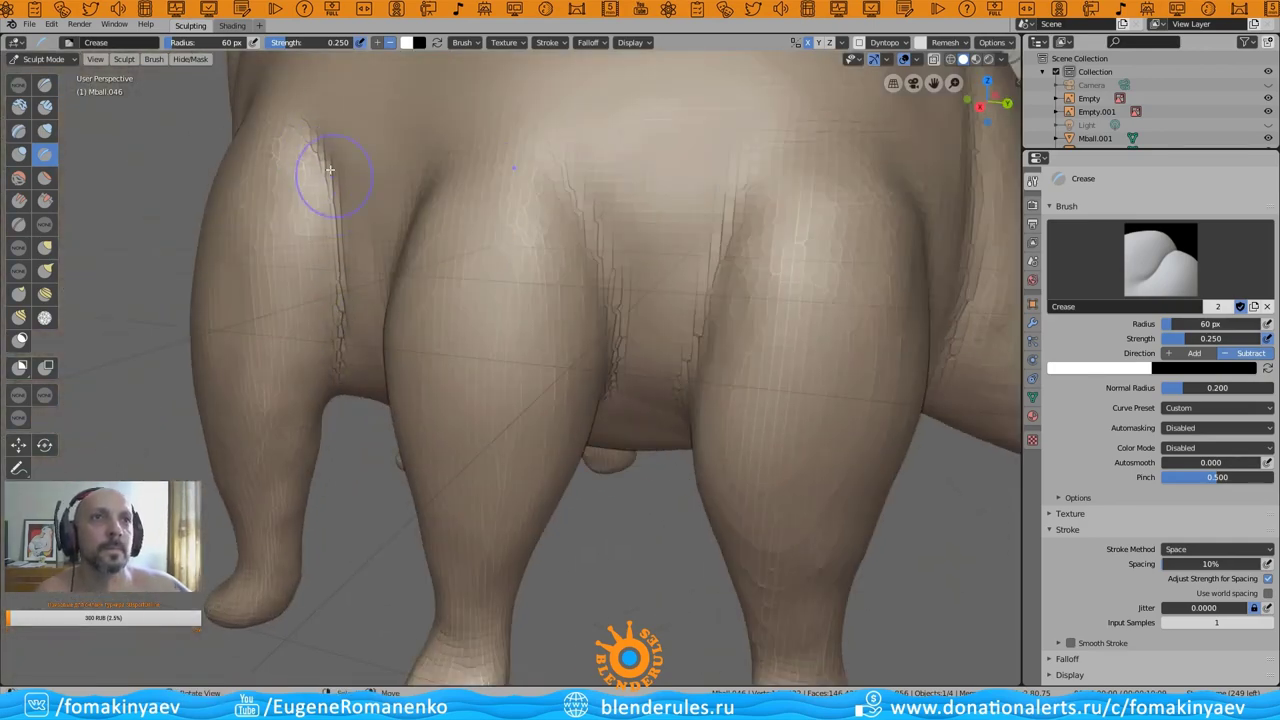
mouse_move(330, 170)
middle_mouse_down()
mouse_move(423, 214)
mouse_move(457, 137)
mouse_move(587, 364)
mouse_move(560, 435)
middle_mouse_up()
middle_click_drag(563, 311, 598, 451)
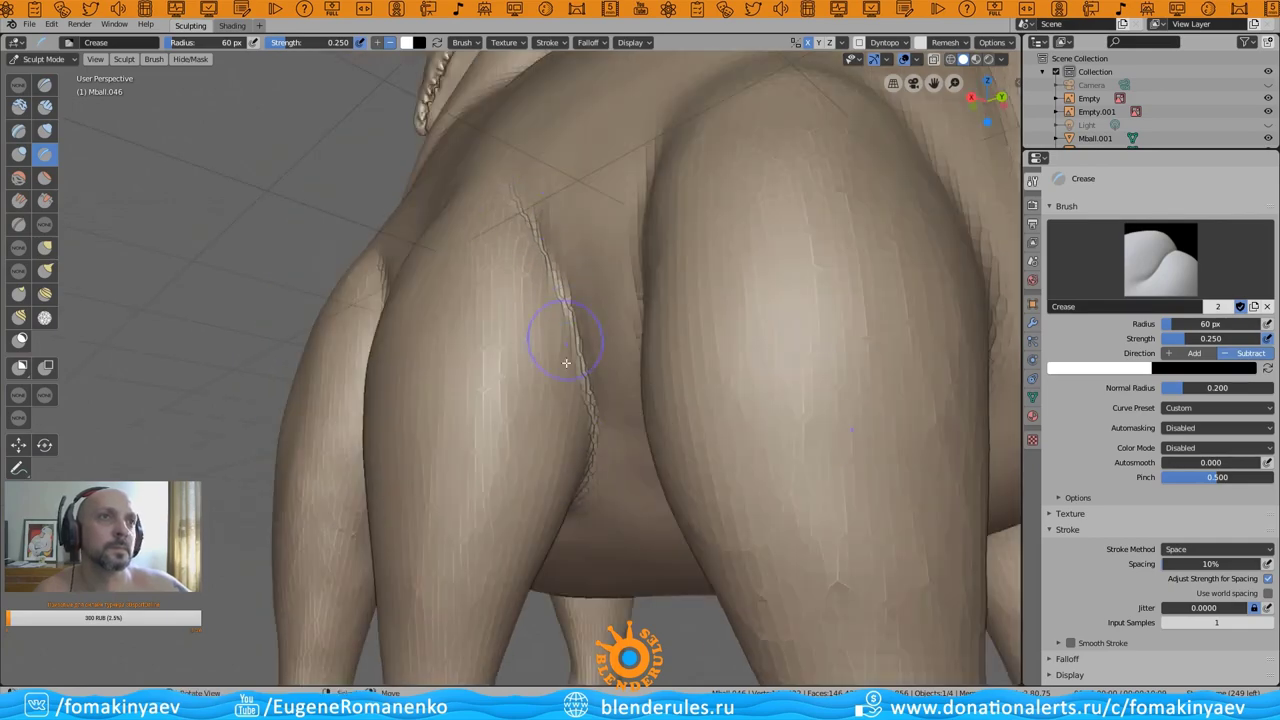
mouse_move(566, 363)
middle_mouse_down()
mouse_move(600, 380)
mouse_move(594, 429)
mouse_move(671, 223)
mouse_move(748, 323)
middle_mouse_up()
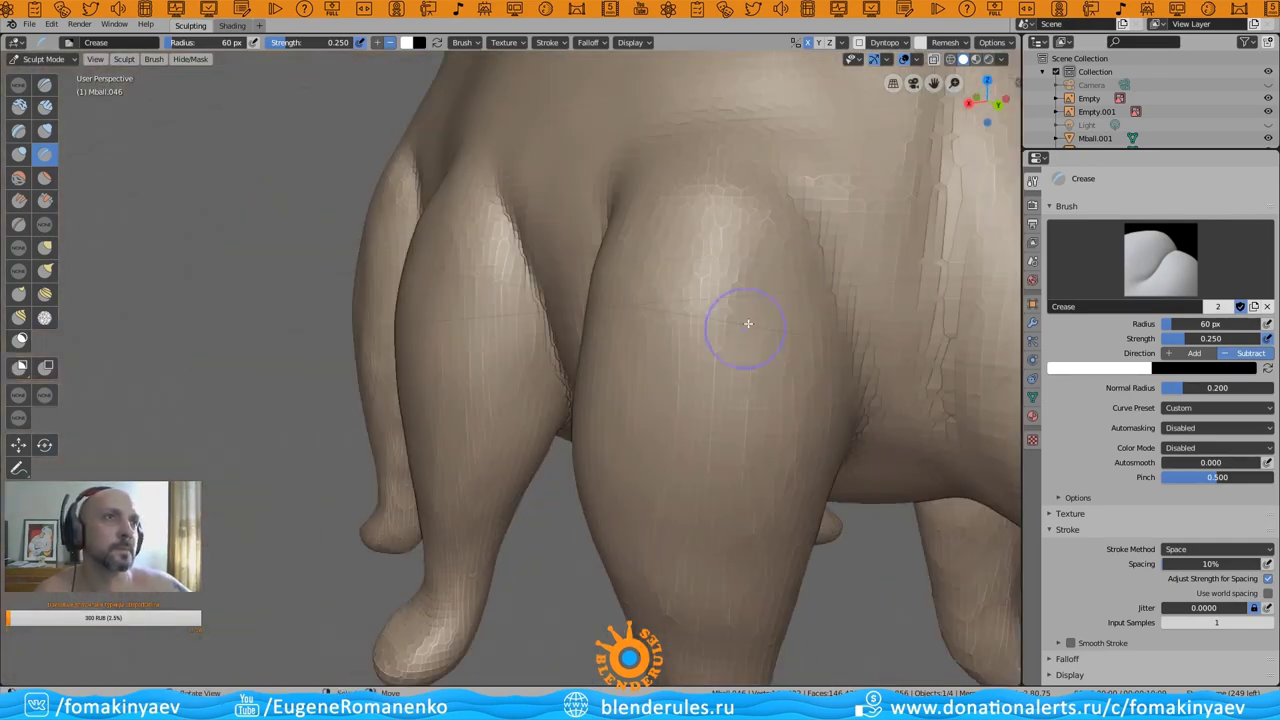
mouse_move(850, 328)
middle_mouse_down()
mouse_move(894, 429)
mouse_move(500, 286)
middle_mouse_up()
- Work along the hind-leg and belly joints, zooming and orbiting to reach each side
scroll(894, 429, "up", 3)
scroll(500, 286, "down", 5)
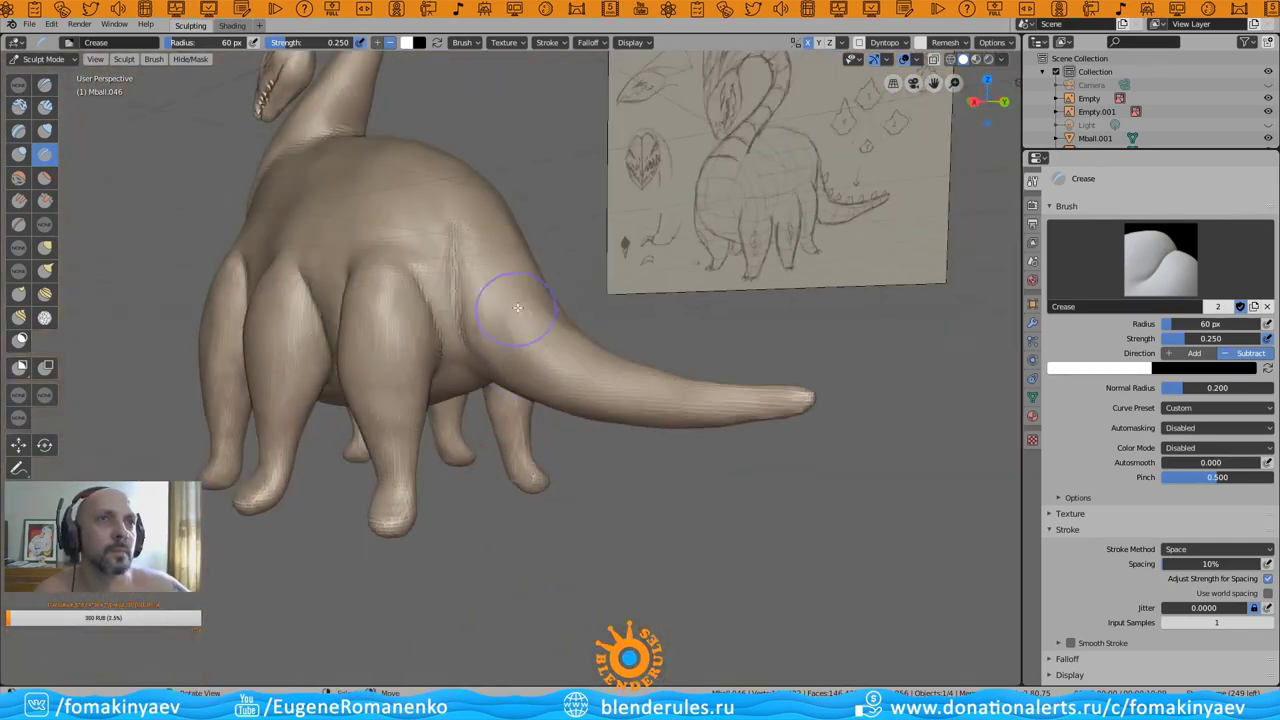
scroll(500, 286, "up", 5)
scroll(486, 443, "down", 2)
middle_click_drag(486, 443, 489, 403)
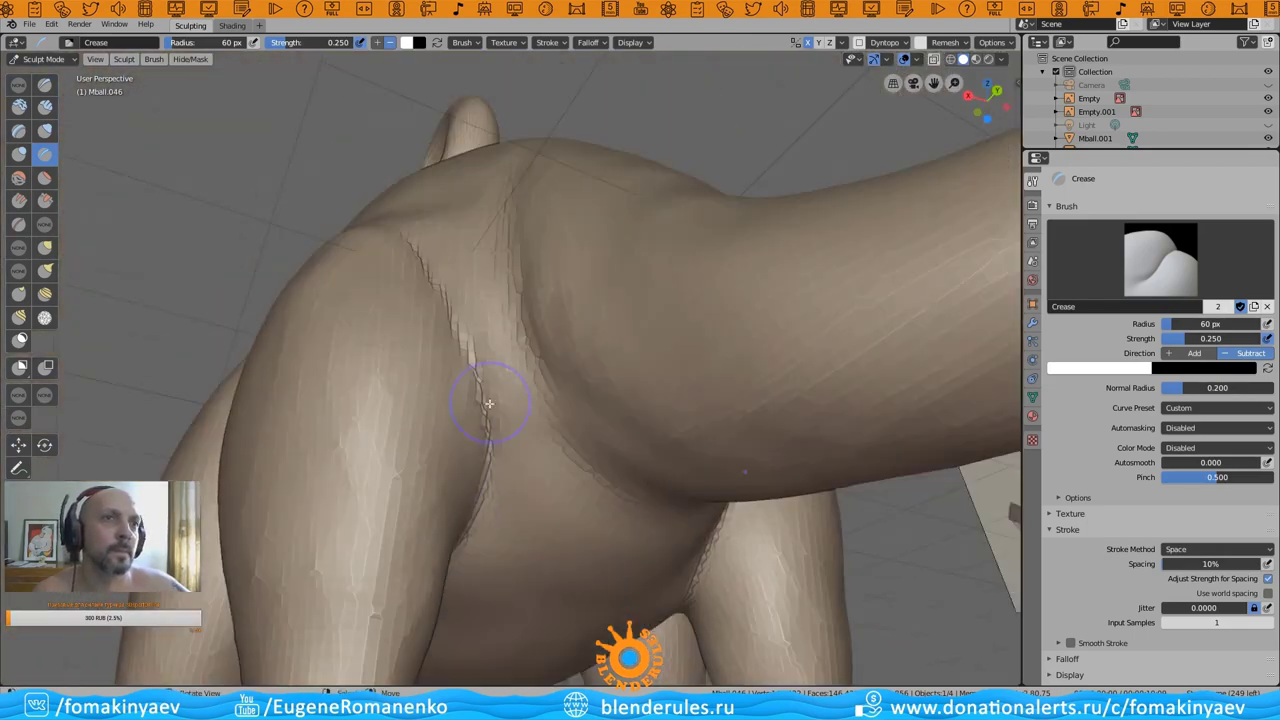
scroll(524, 496, "down", 5)
scroll(514, 286, "up", 5)
mouse_move(549, 357)
middle_mouse_down()
mouse_move(606, 521)
mouse_move(549, 423)
middle_mouse_up()
scroll(449, 429, "down", 5)
scroll(737, 166, "up", 3)
mouse_move(449, 429)
middle_mouse_down()
mouse_move(737, 166)
mouse_move(547, 270)
middle_mouse_up()
mouse_move(500, 305)
middle_mouse_down()
mouse_move(506, 294)
mouse_move(429, 337)
mouse_move(457, 306)
mouse_move(610, 337)
mouse_move(380, 260)
middle_mouse_up()
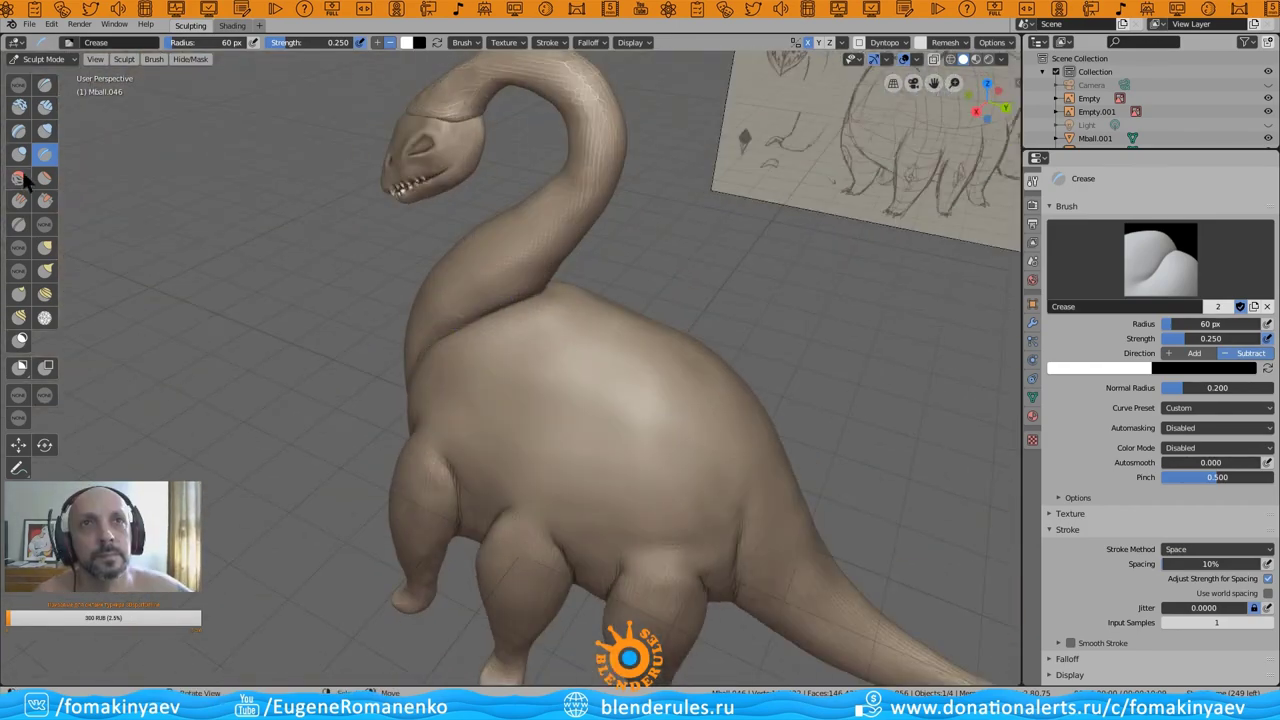
- Flatten the neck and body surface with the Flatten brush, then save the file
left_click(19, 106)
mouse_move(480, 320)
middle_mouse_down()
mouse_move(547, 298)
mouse_move(508, 414)
mouse_move(714, 443)
mouse_move(520, 400)
middle_mouse_up()
mouse_move(443, 383)
middle_mouse_down()
mouse_move(520, 330)
mouse_move(634, 214)
mouse_move(684, 286)
middle_mouse_up()
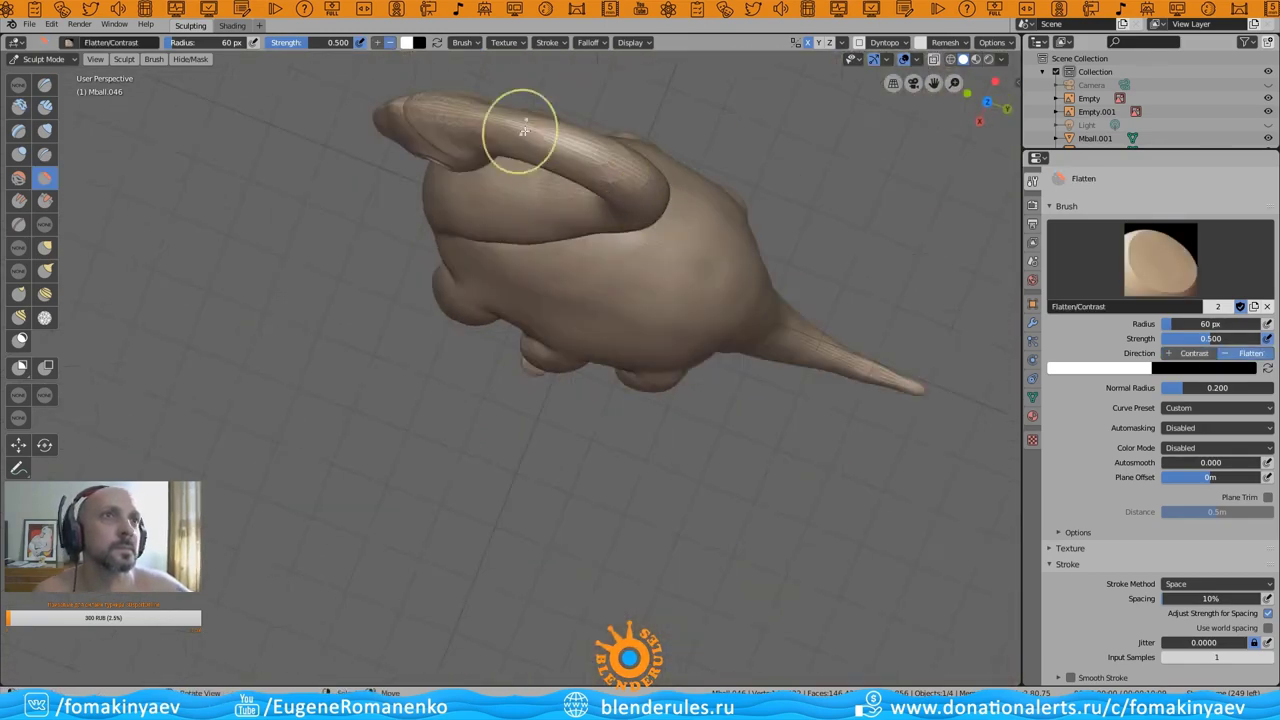
mouse_move(524, 130)
middle_mouse_down()
mouse_move(620, 209)
mouse_move(623, 303)
mouse_move(578, 346)
middle_mouse_up()
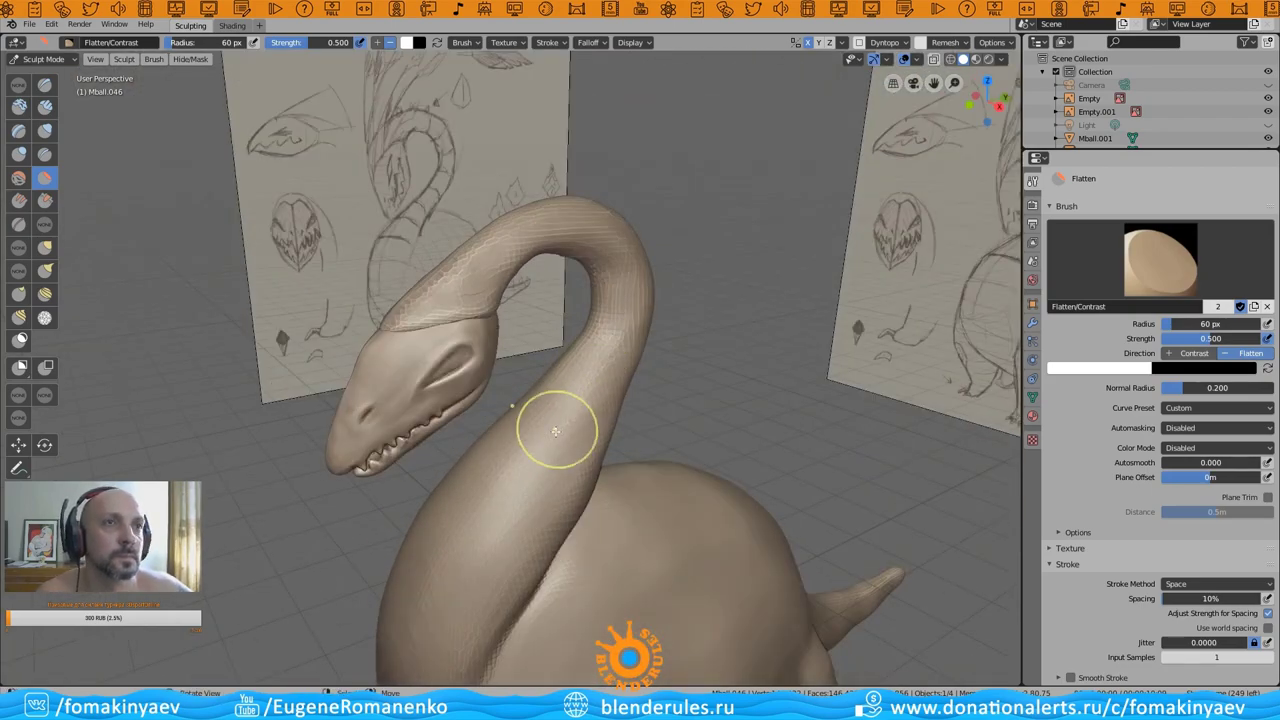
scroll(555, 430, "down", 4)
middle_click_drag(555, 430, 631, 255)
key("ctrl+s")
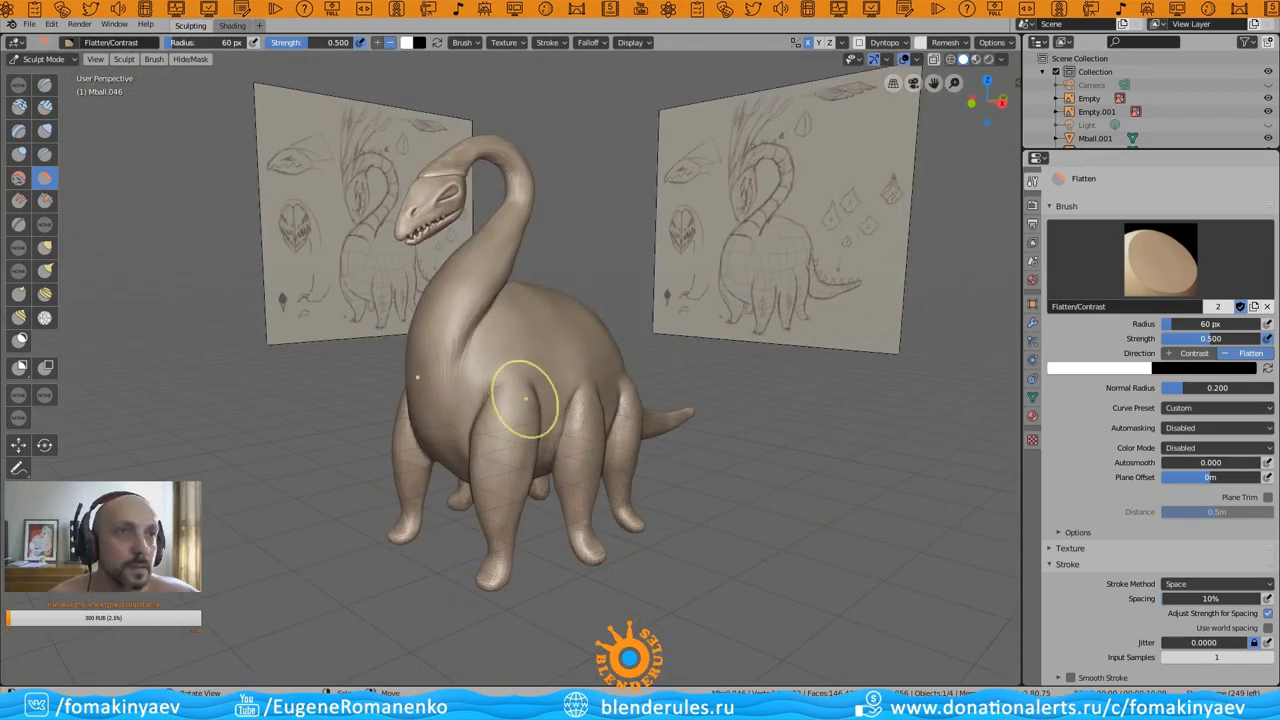
mouse_move(514, 394)
middle_mouse_down()
mouse_move(677, 355)
mouse_move(522, 391)
mouse_move(690, 414)
mouse_move(660, 390)
mouse_move(686, 354)
mouse_move(591, 366)
mouse_move(617, 407)
mouse_move(643, 343)
mouse_move(606, 271)
mouse_move(687, 343)
middle_mouse_up()
- Switch back to the Clay brush and review the dinosaur from rear, side and front
key("c")
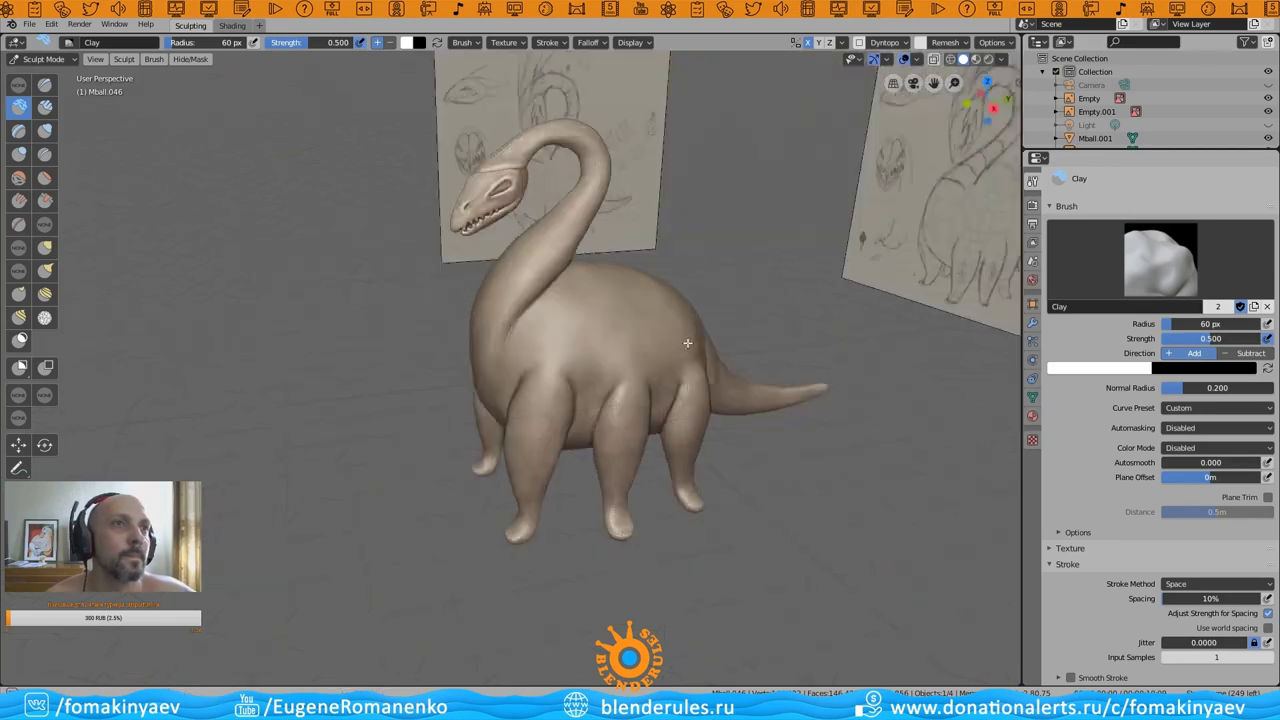
middle_click_drag(562, 342, 665, 392)
mouse_move(589, 404)
middle_mouse_down()
mouse_move(651, 518)
mouse_move(629, 314)
mouse_move(839, 369)
middle_mouse_up()
mouse_move(759, 341)
middle_mouse_down()
mouse_move(600, 286)
mouse_move(786, 306)
mouse_move(619, 236)
mouse_move(777, 291)
mouse_move(514, 337)
mouse_move(514, 400)
mouse_move(593, 361)
mouse_move(534, 423)
mouse_move(600, 400)
mouse_move(690, 410)
middle_mouse_up()
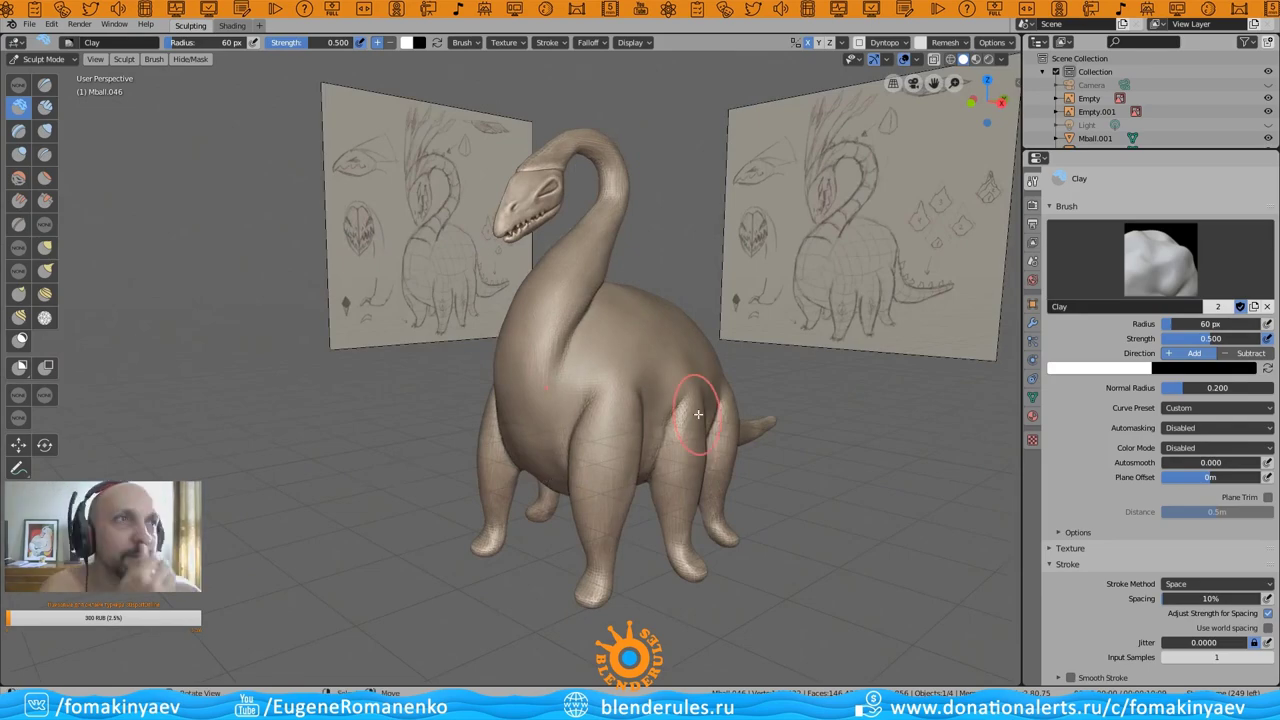
mouse_move(750, 372)
middle_mouse_down()
mouse_move(620, 360)
mouse_move(800, 360)
mouse_move(700, 350)
middle_mouse_up()
- Go to Object Mode, select the dinosaur, and settle on the right-side orthographic view
left_click(43, 59)
left_click(45, 75)
key("KP_1")
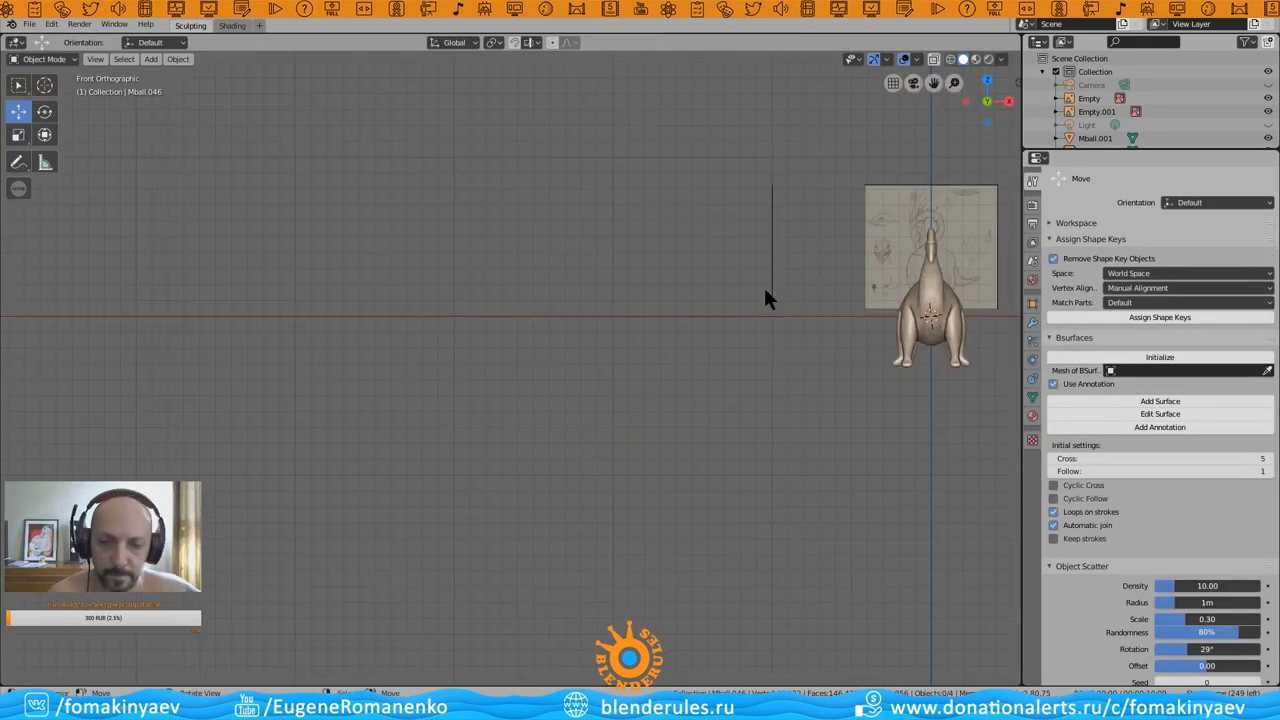
key("KP_3")
scroll(483, 318, "up", 4)
scroll(483, 322, "up", 2)
left_click(472, 382)
left_click(43, 59)
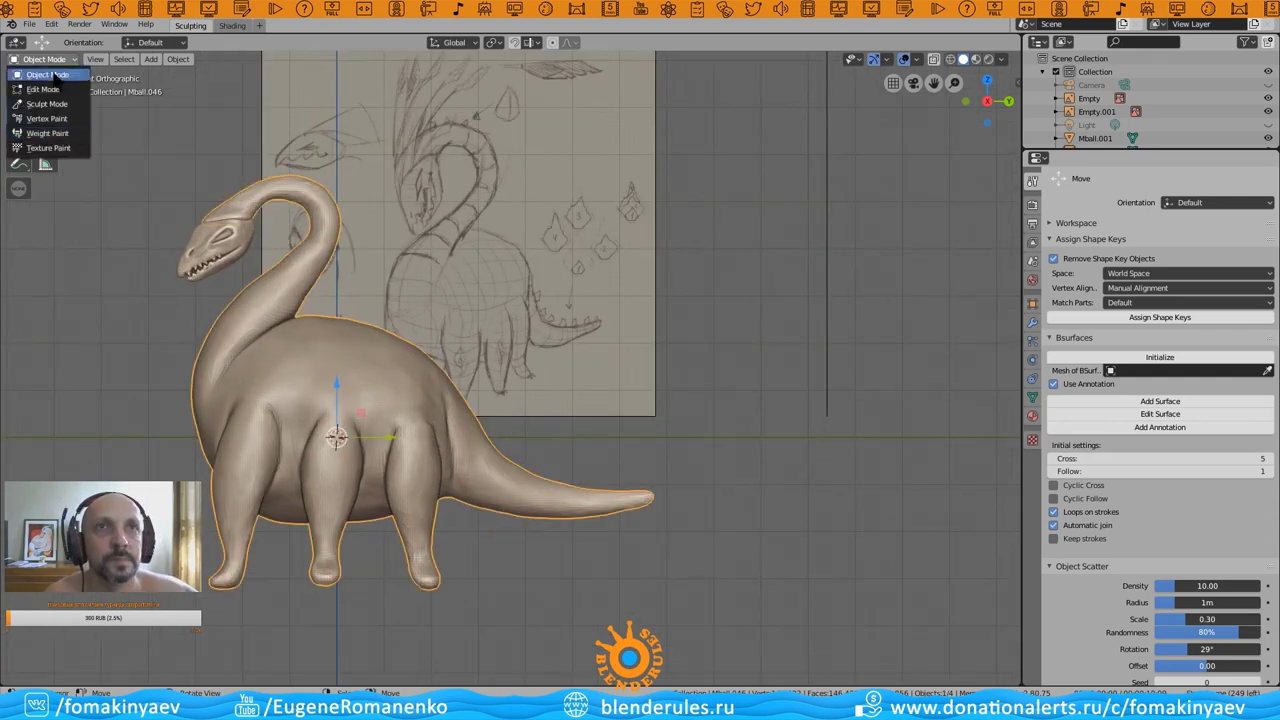
left_click(45, 103)
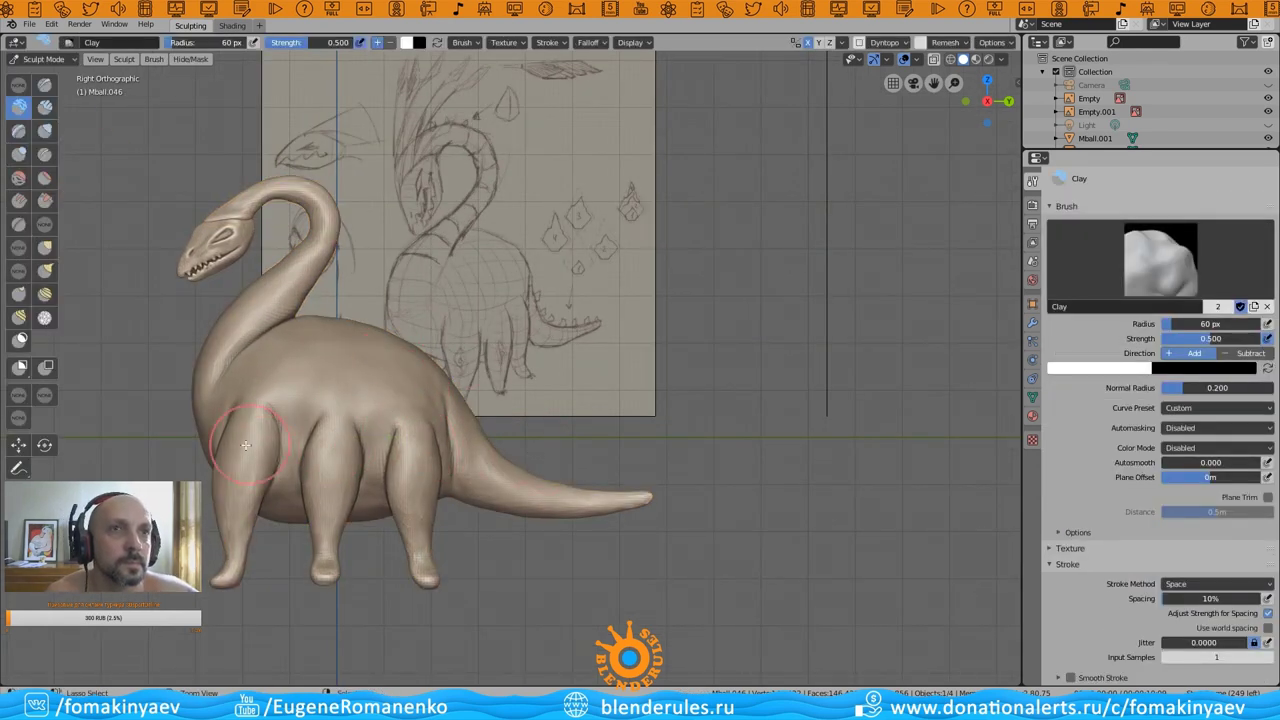
mouse_move(425, 462)
middle_mouse_down()
mouse_move(457, 486)
mouse_move(582, 406)
middle_mouse_up()
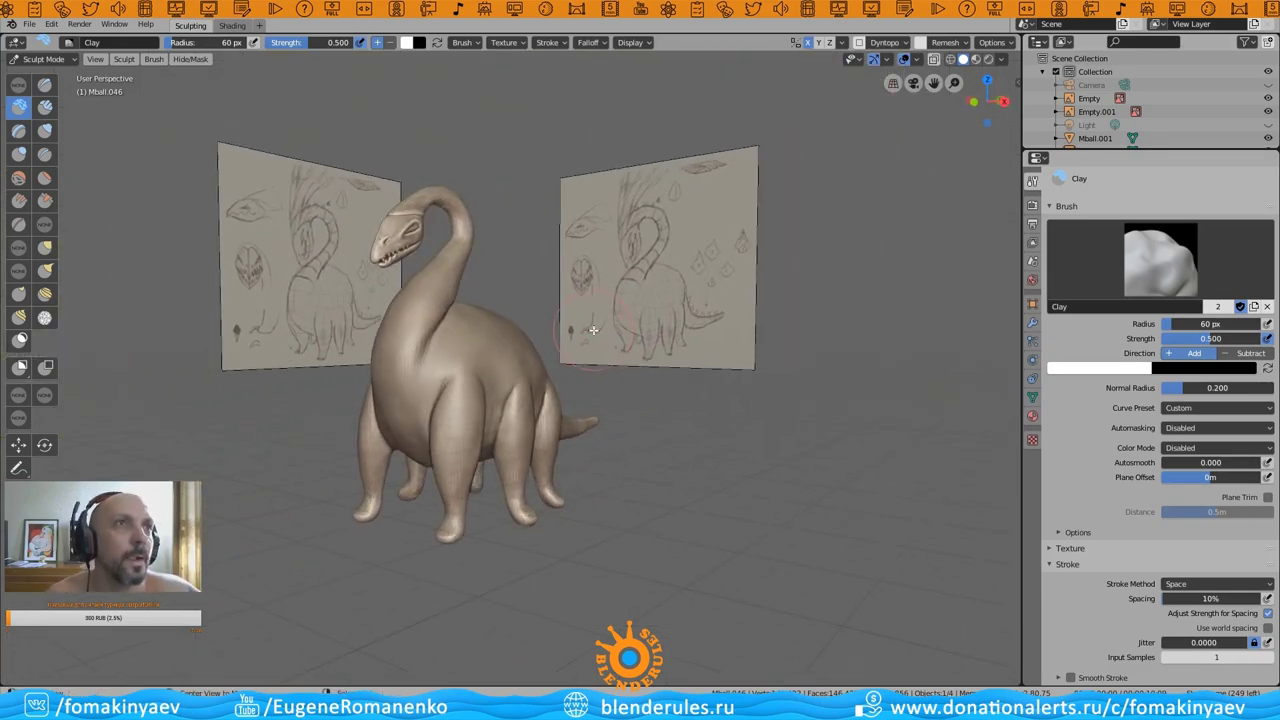
key("KP_3")
key("ctrl+Tab")
- Add a cylinder, scale it into a thin rod, and place it above the head
key("shift+a")
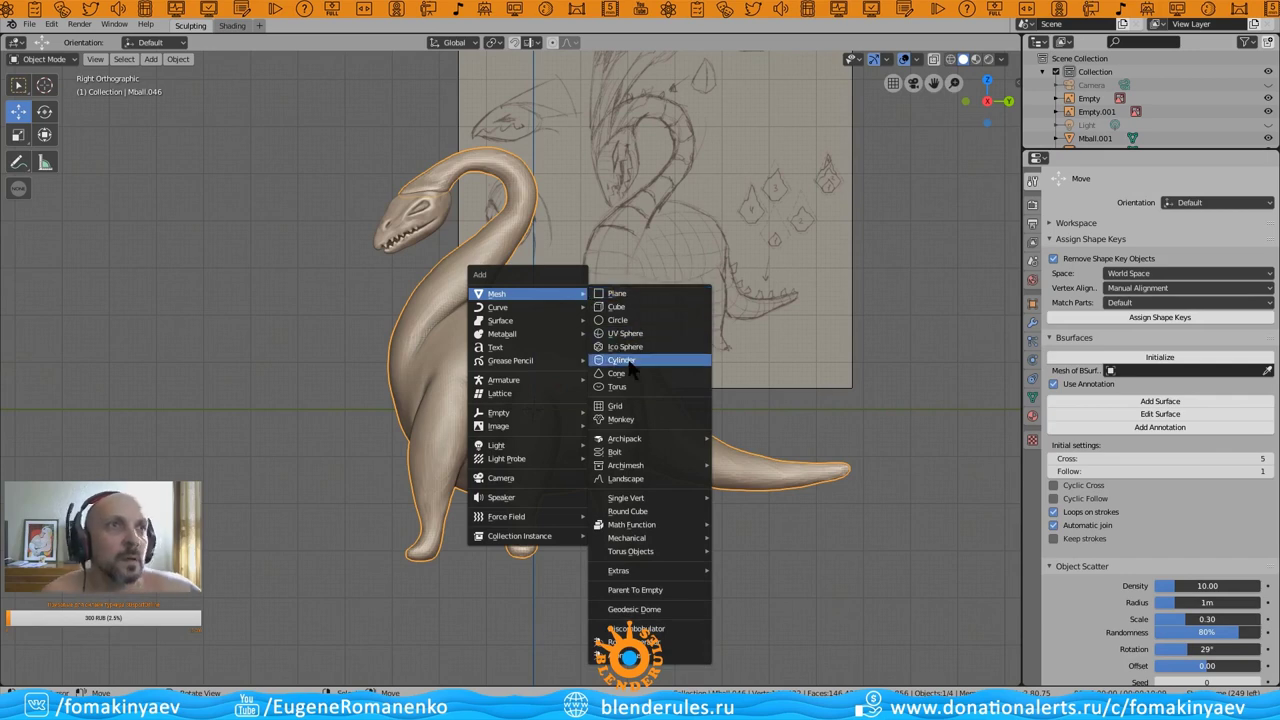
left_click(622, 360)
key("s")
key("shift+z")
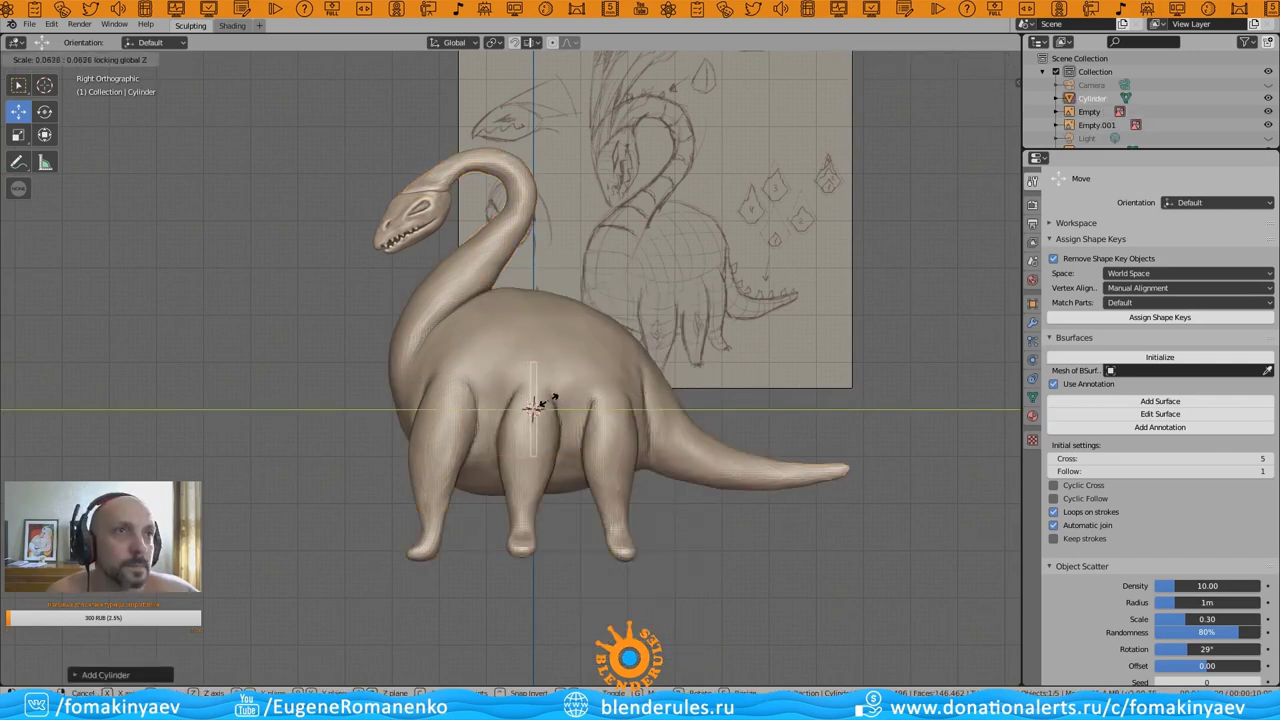
left_click(553, 398)
key("g")
key("z")
left_click(556, 194)
- Apply the cylinder's transforms and bring up the Add Modifier list
scroll(456, 269, "up", 2)
scroll(456, 269, "up", 2)
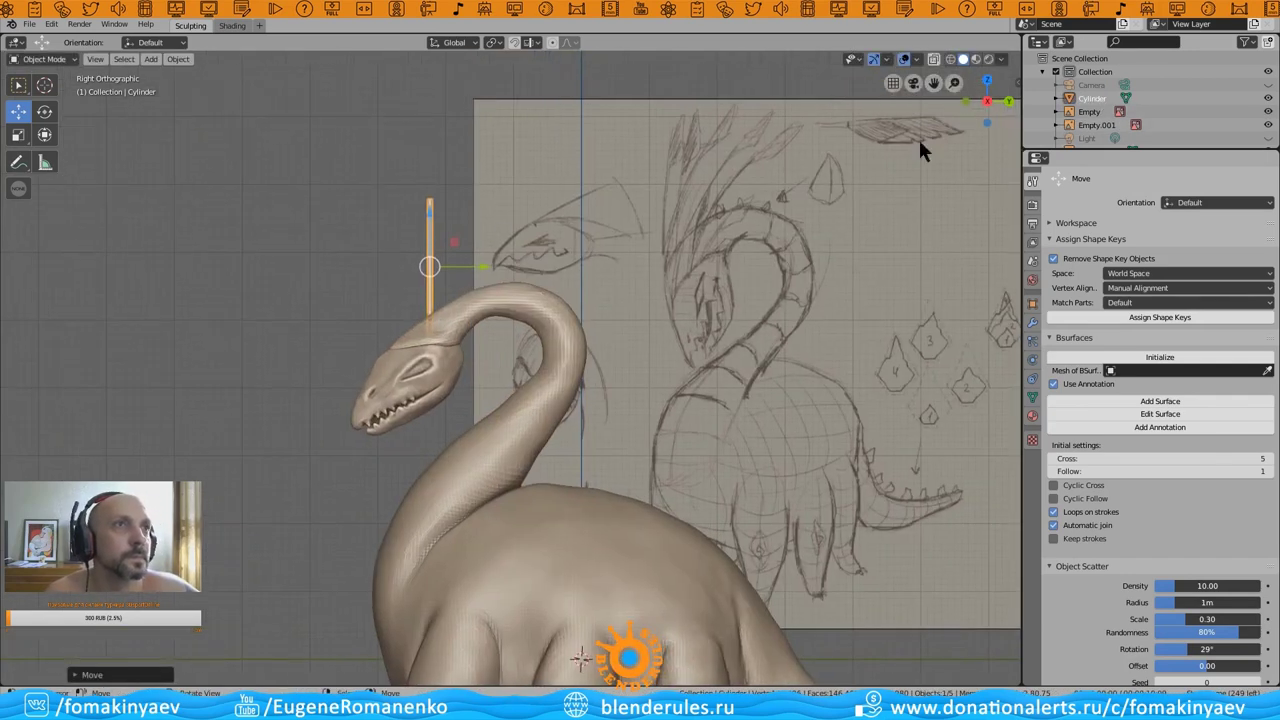
key("Tab")
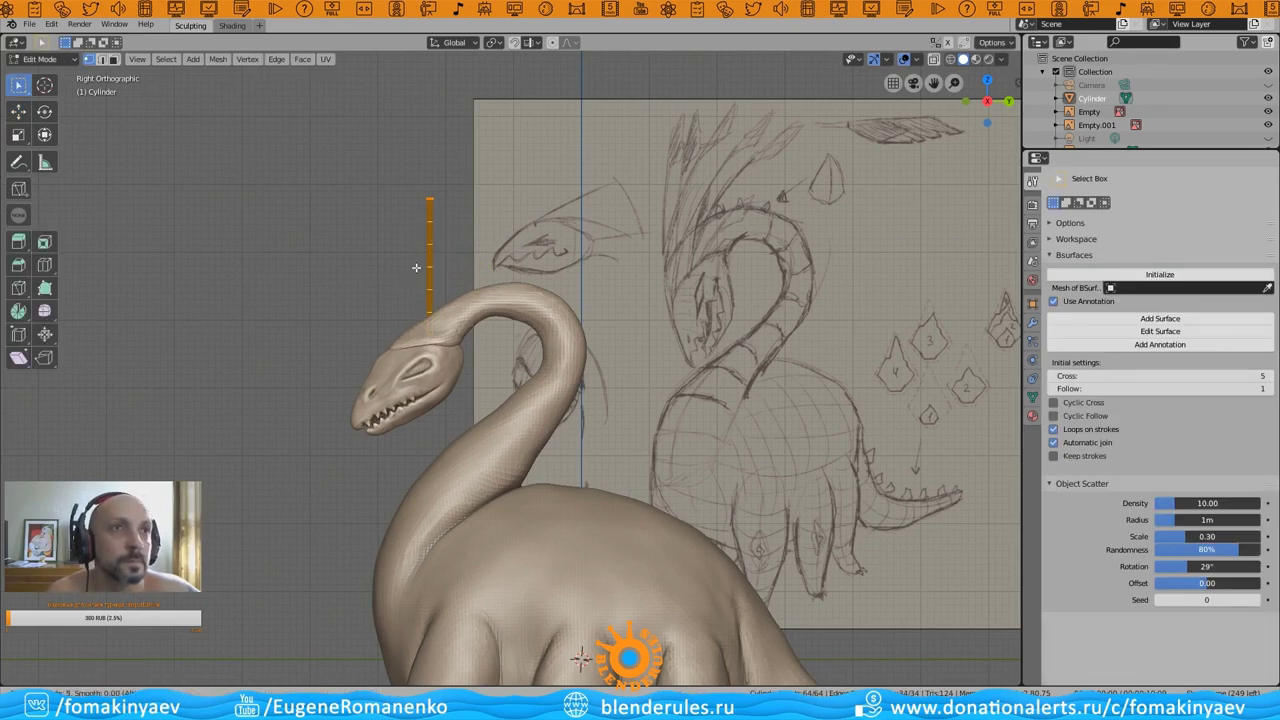
key("Tab")
key("ctrl+a")
left_click(470, 240)
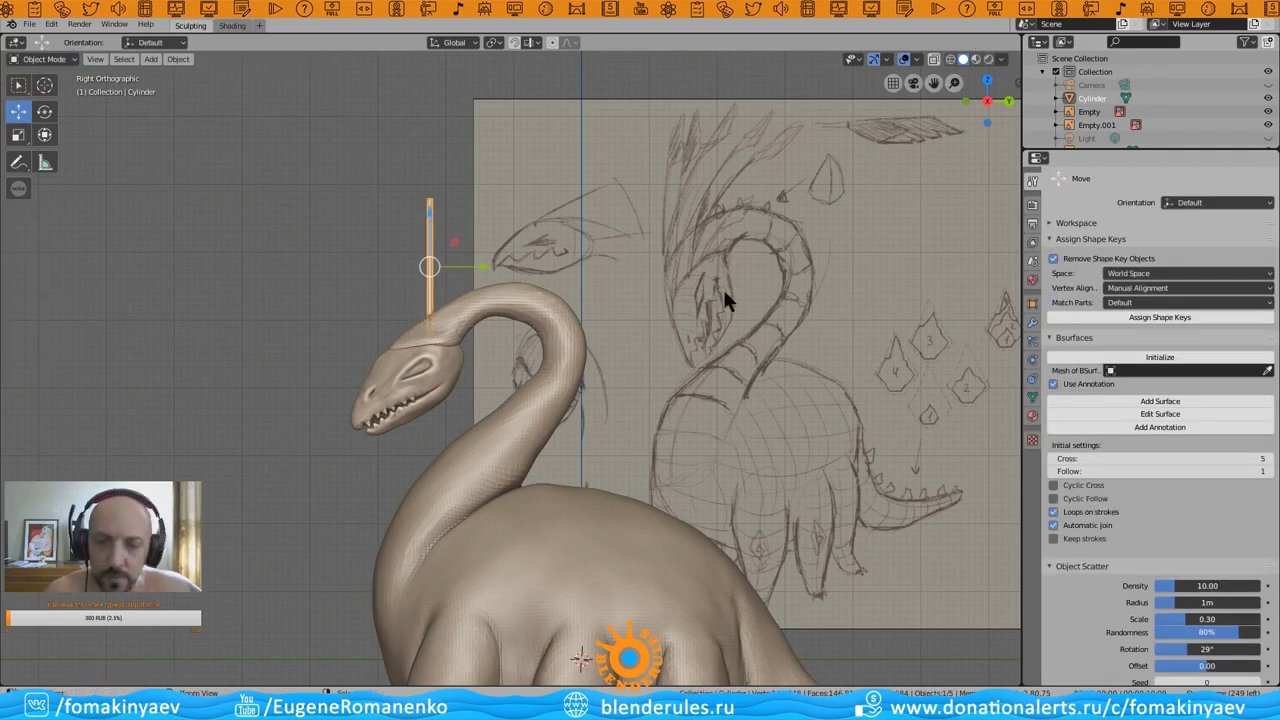
left_click(1032, 322)
left_click(1160, 178)
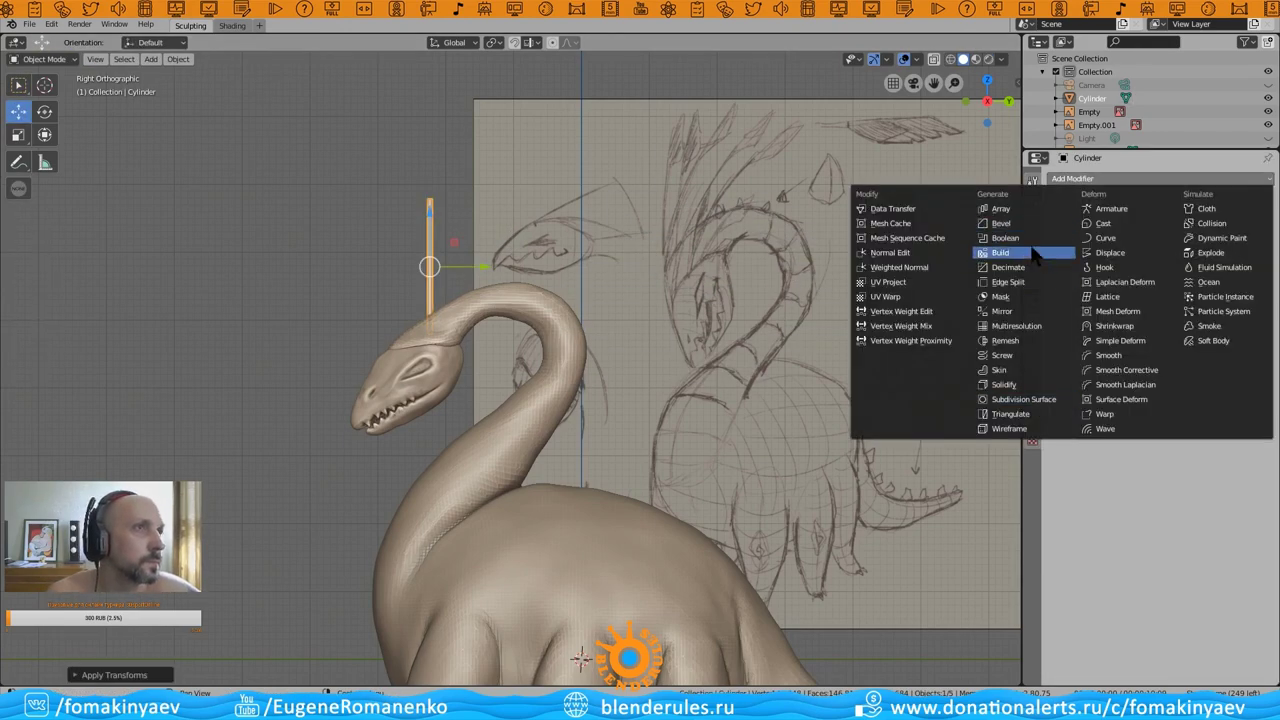
- Add a Simple Deform modifier in Bend mode, then rotate, move and thin the cylinder
left_click(1120, 340)
left_click(1132, 267)
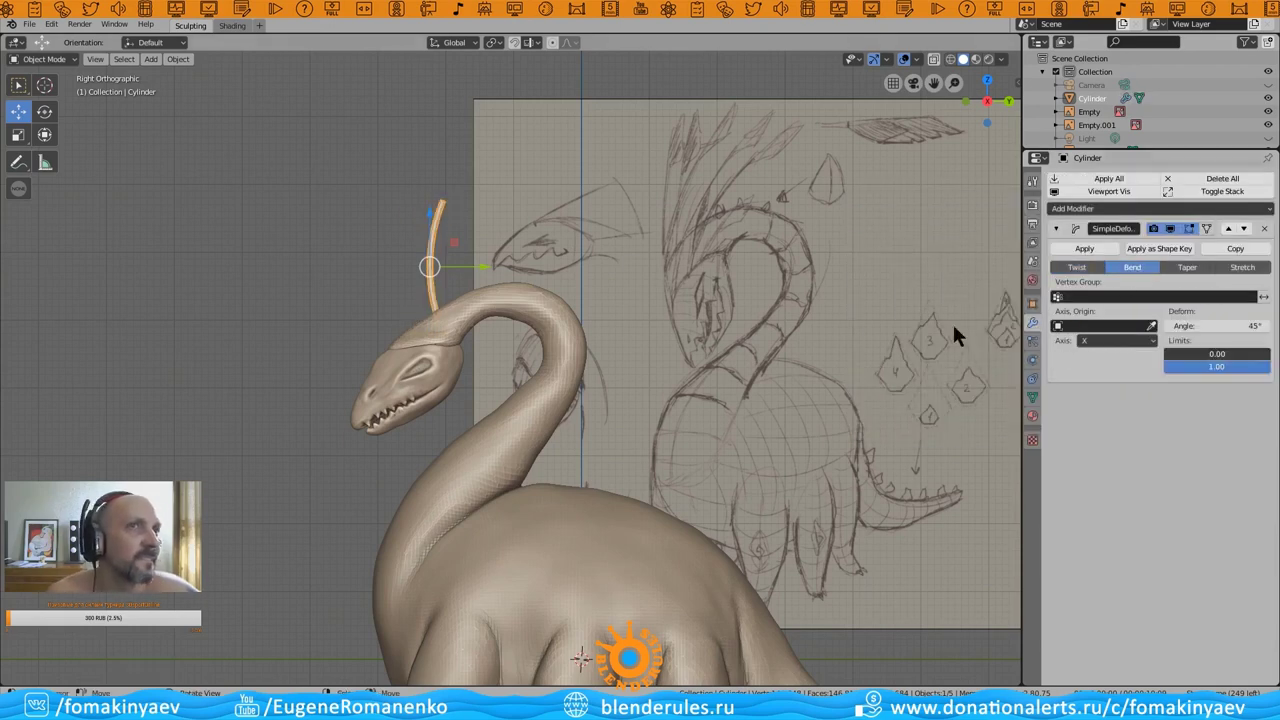
key("r")
left_click(680, 380)
key("g")
left_click(586, 391)
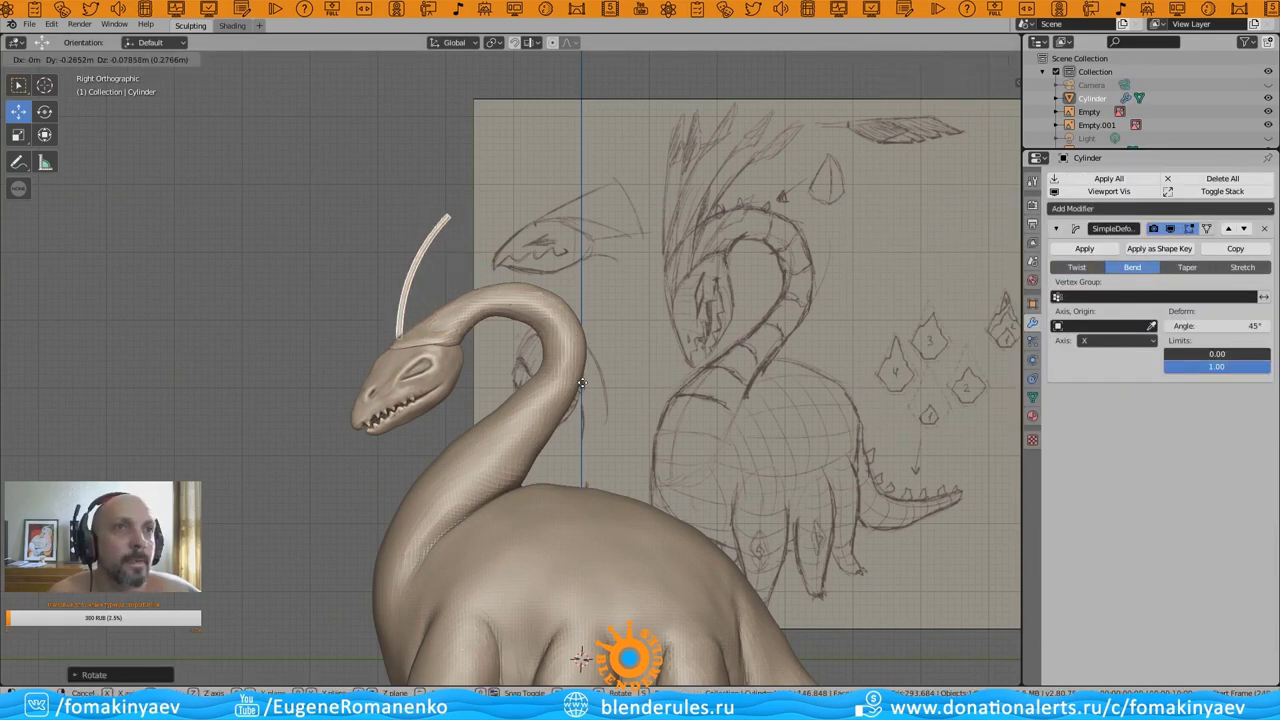
key("s")
key("shift+z")
left_click(563, 332)
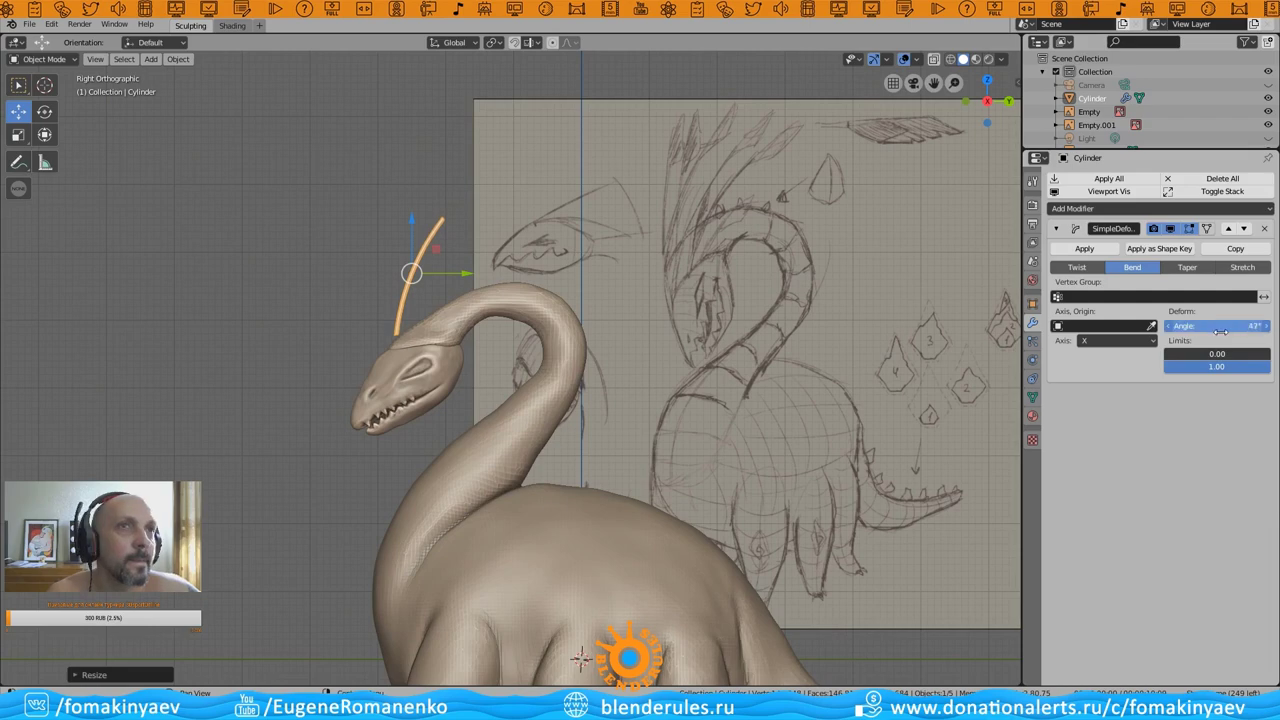
- Set the bend angle to 45.7° and lengthen the rod in the right-side view
left_click_drag(1220, 332, 1220, 332)
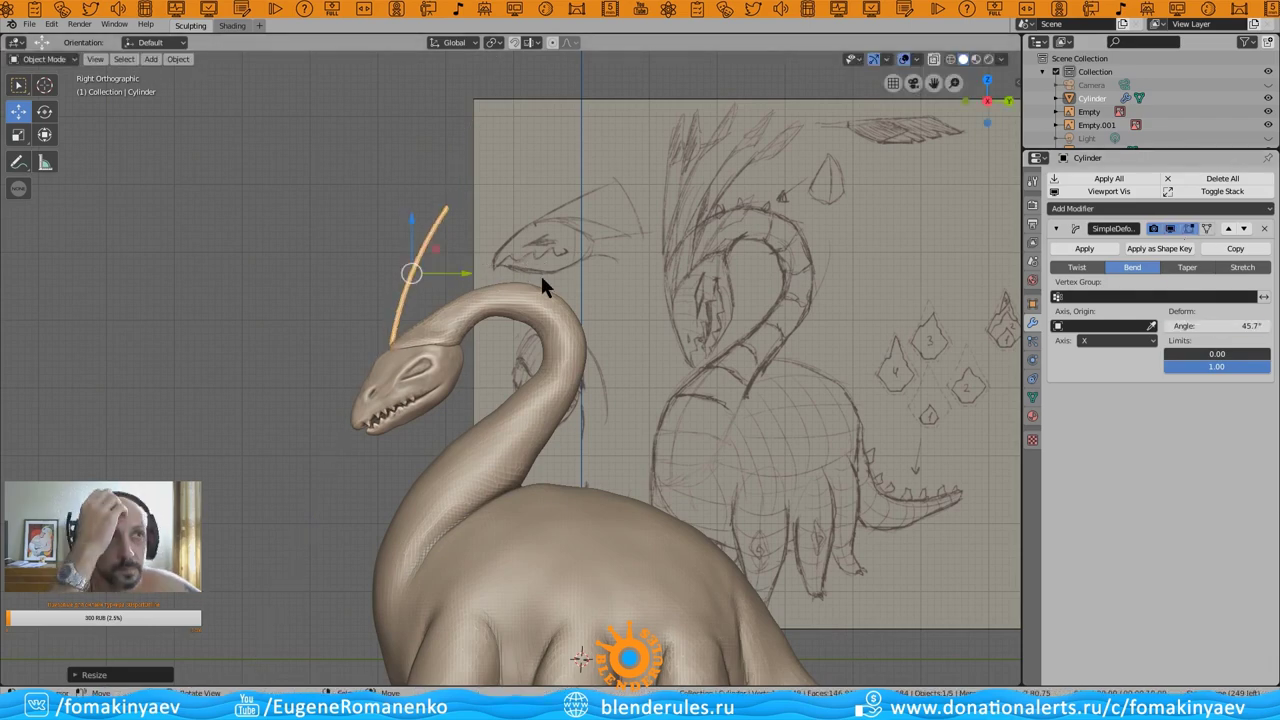
middle_click_drag(542, 287, 511, 273)
key("KP_3")
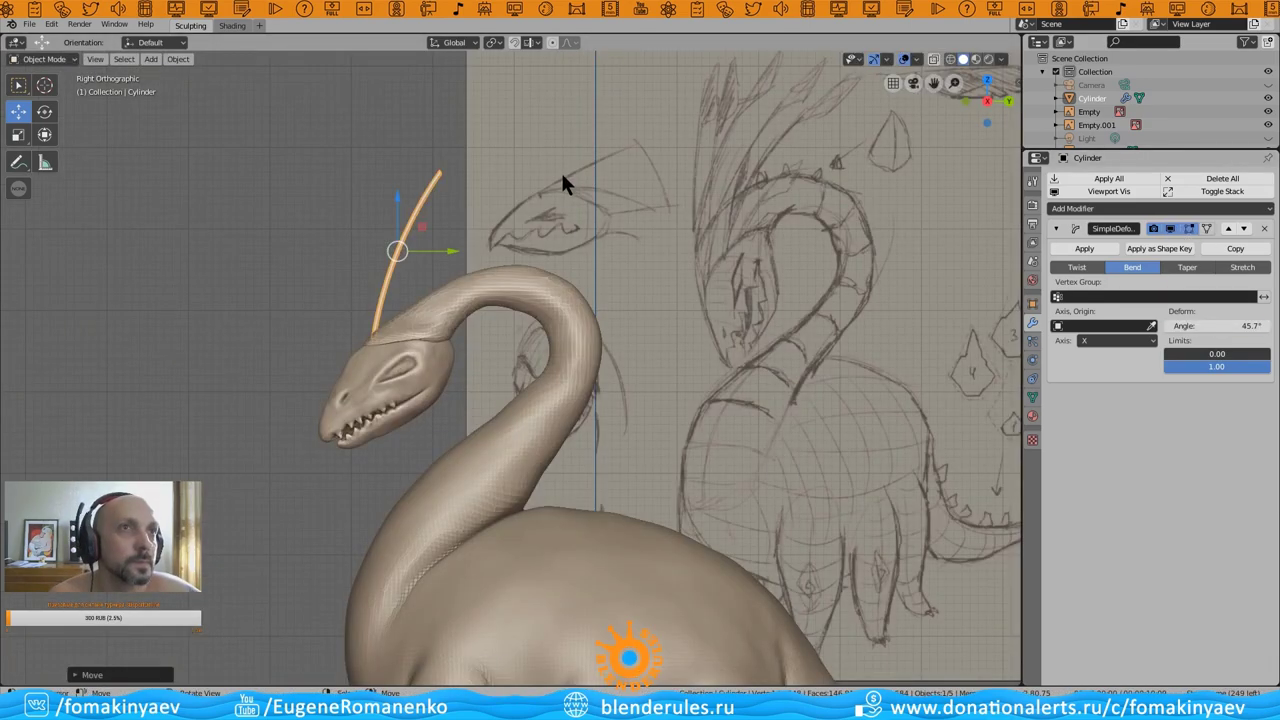
key("s")
left_click(680, 199)
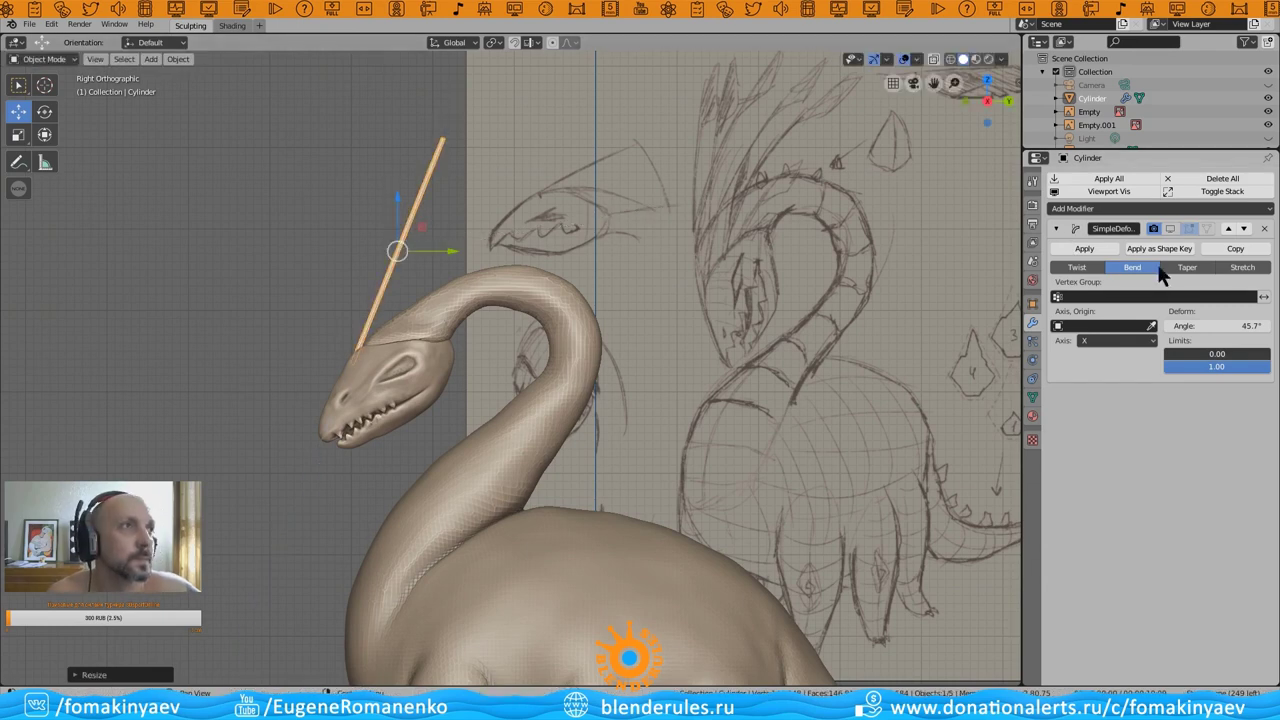
- Seat the bent rod on the back of the head and make it thinner
key("g")
left_click(438, 205)
key("s")
key("shift+z")
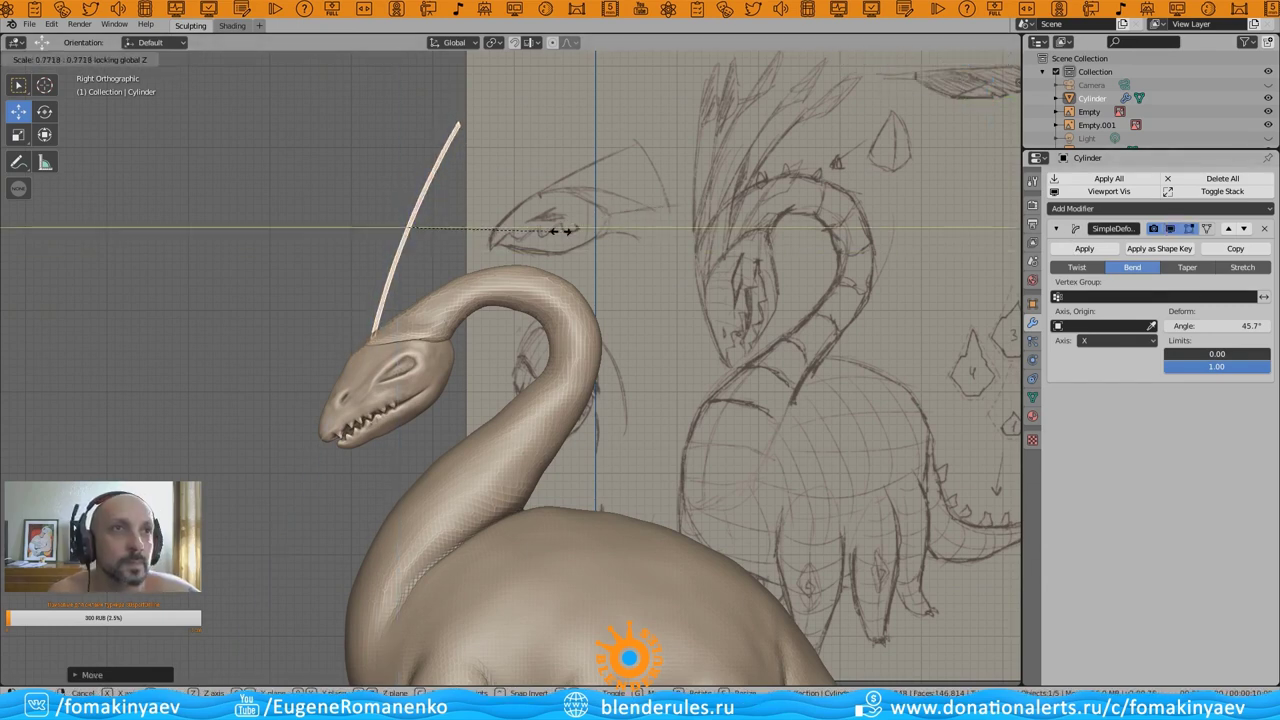
left_click(560, 231)
key("Tab")
middle_click_drag(383, 200, 383, 280, "shift")
- Frame the rod's top end in the side view beside the reference sketch
scroll(408, 204, "up", 1)
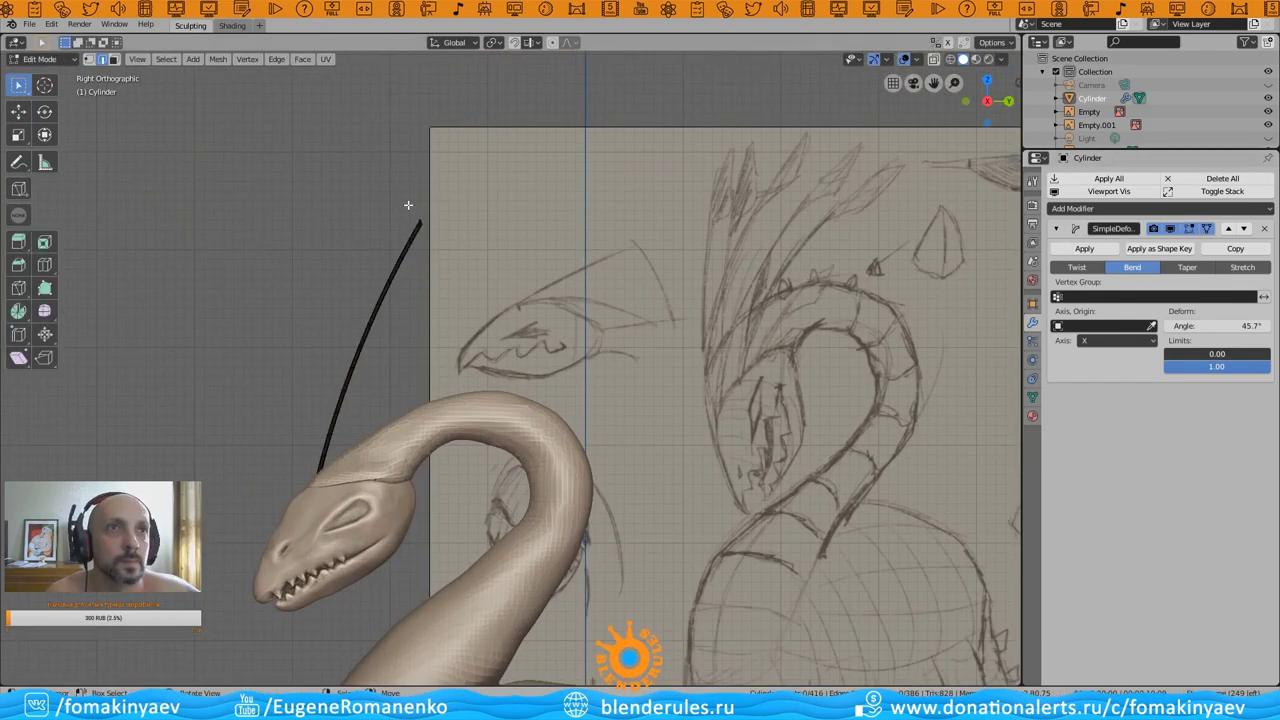
mouse_move(408, 204)
middle_mouse_down()
mouse_move(357, 177)
mouse_move(450, 183)
mouse_move(503, 266)
mouse_move(455, 491)
middle_mouse_up()
scroll(357, 177, "up", 4)
scroll(611, 271, "down", 3)
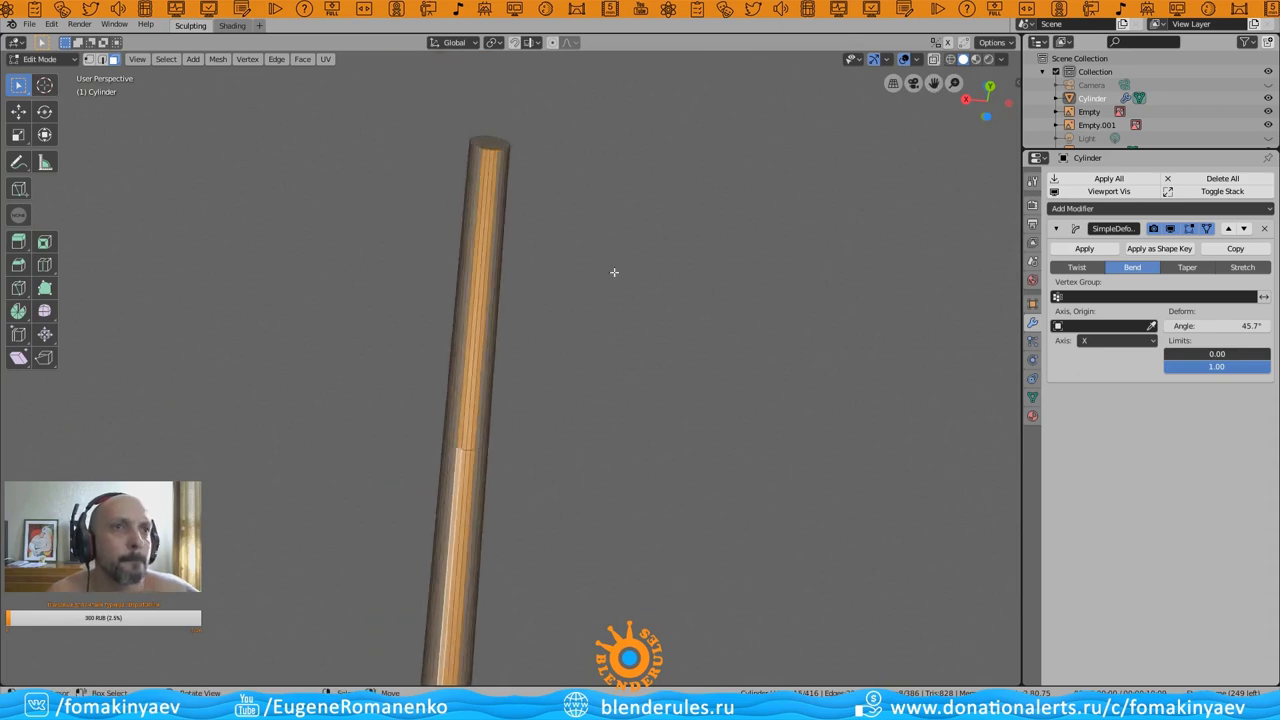
scroll(611, 271, "down", 2)
scroll(519, 399, "down", 3)
mouse_move(519, 399)
middle_mouse_down()
mouse_move(471, 463)
mouse_move(423, 474)
middle_mouse_up()
scroll(494, 149, "up", 3)
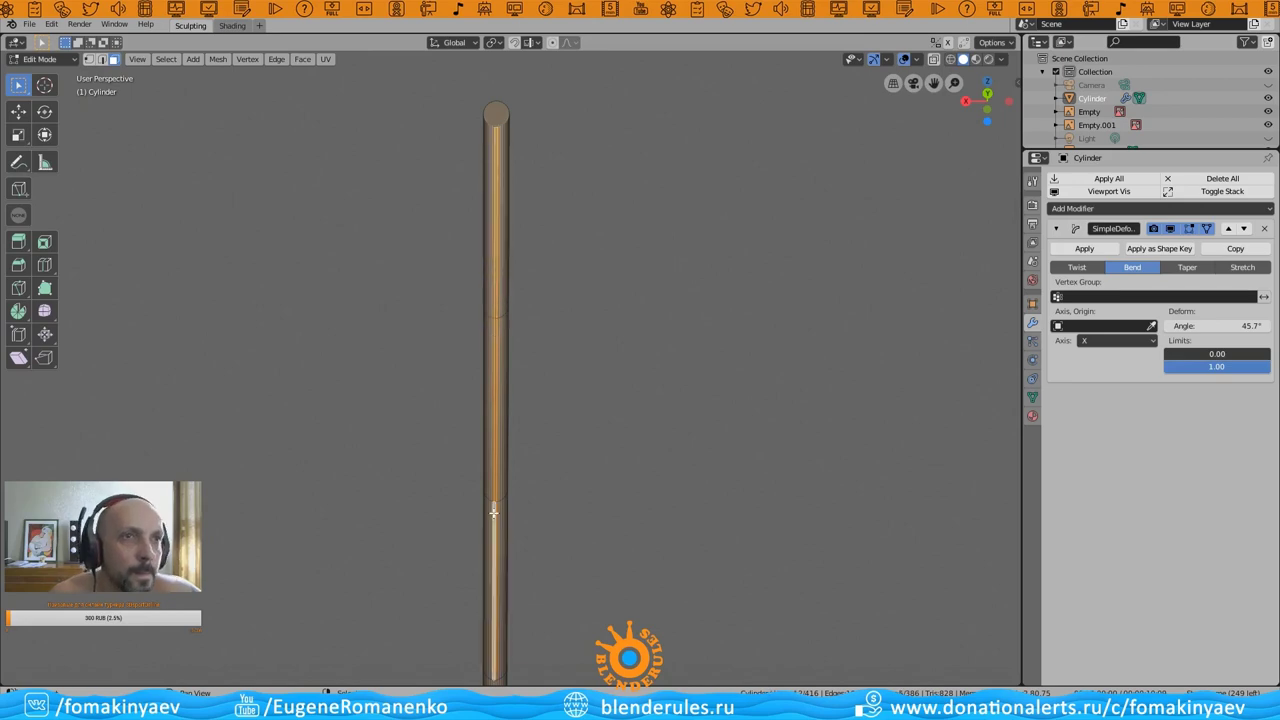
middle_click_drag(650, 421, 646, 331, "shift")
mouse_move(571, 513)
middle_mouse_down()
mouse_move(629, 400)
mouse_move(531, 550)
middle_mouse_up()
key("KP_3")
scroll(666, 357, "down", 3)
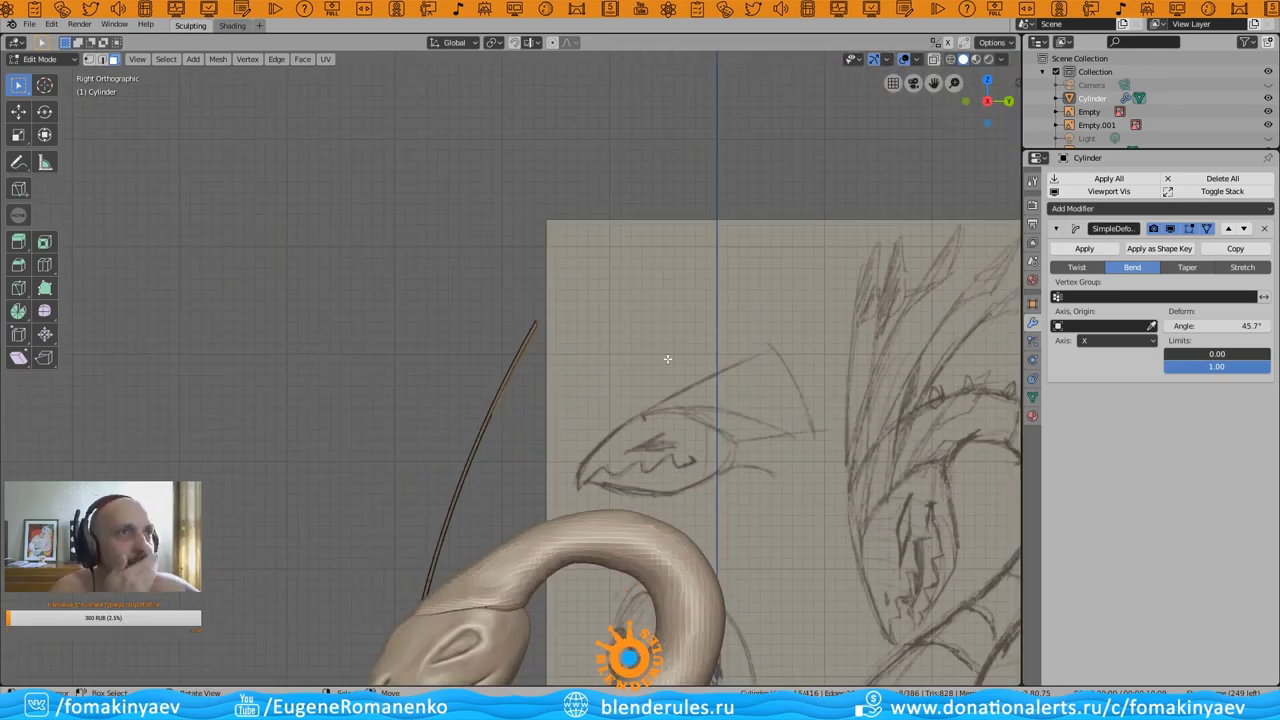
scroll(634, 386, "up", 3)
- Extrude the rod's top into a new section, then move, scale and rotate it into a vane
key("e")
left_click(771, 377)
key("g")
left_click(723, 309)
scroll(704, 352, "down", 3)
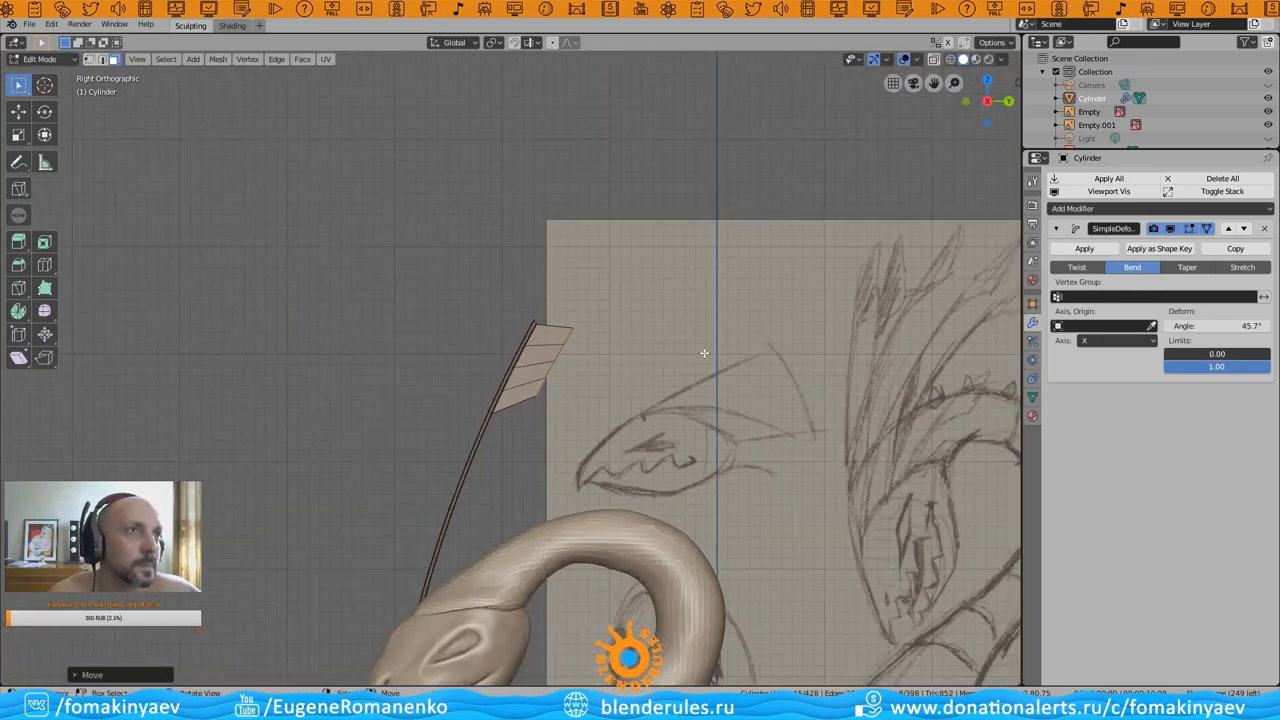
scroll(655, 377, "up", 1)
key("s")
left_click(680, 370)
key("g")
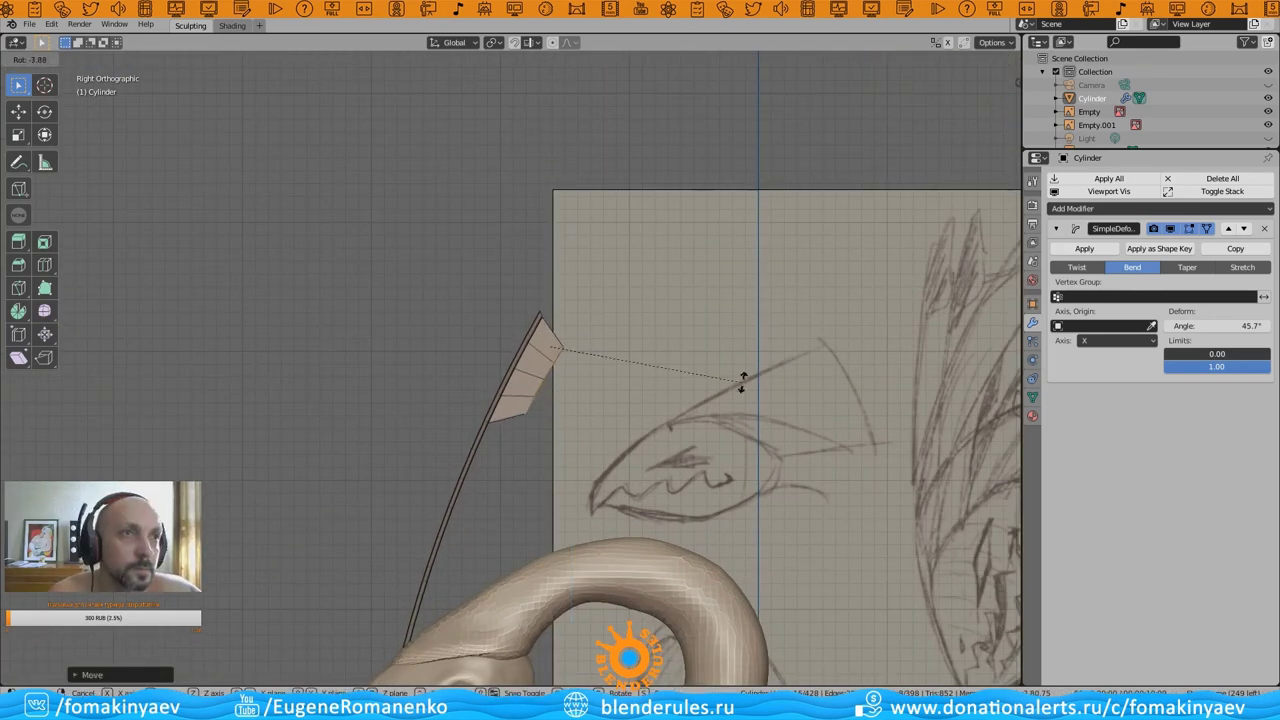
left_click(683, 344)
scroll(575, 420, "down", 2)
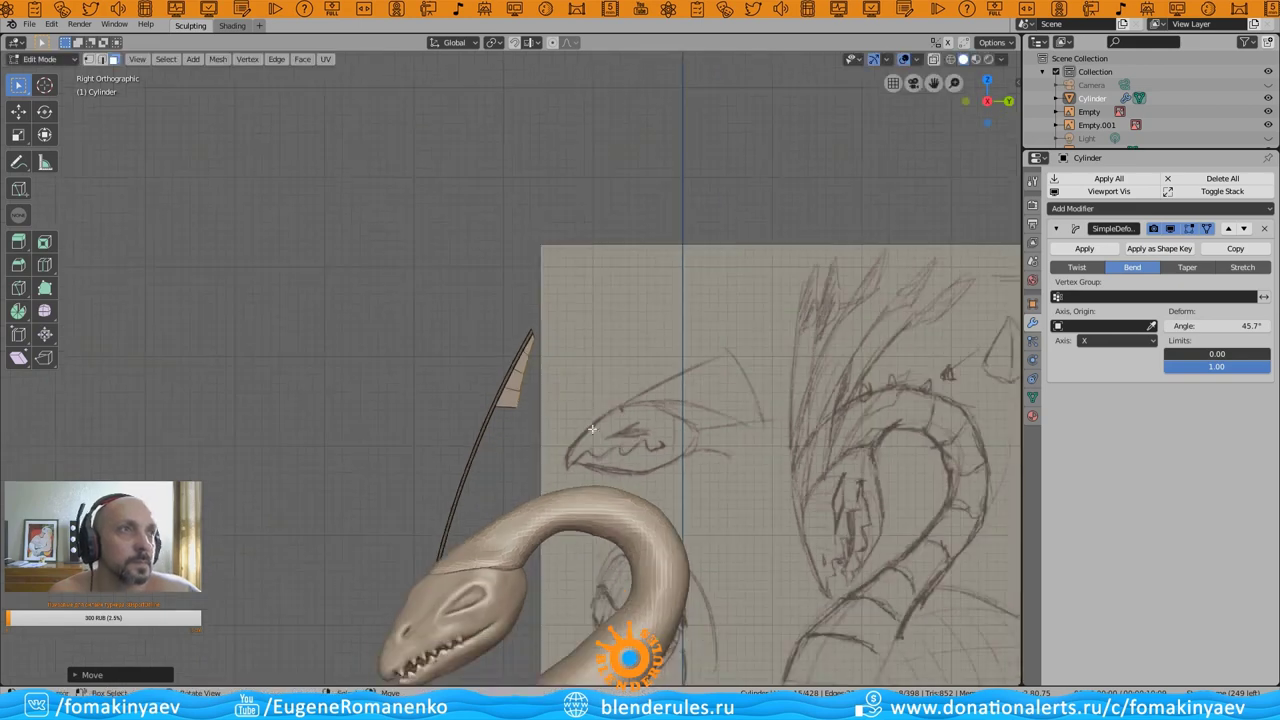
scroll(570, 413, "down", 1)
scroll(597, 392, "up", 5)
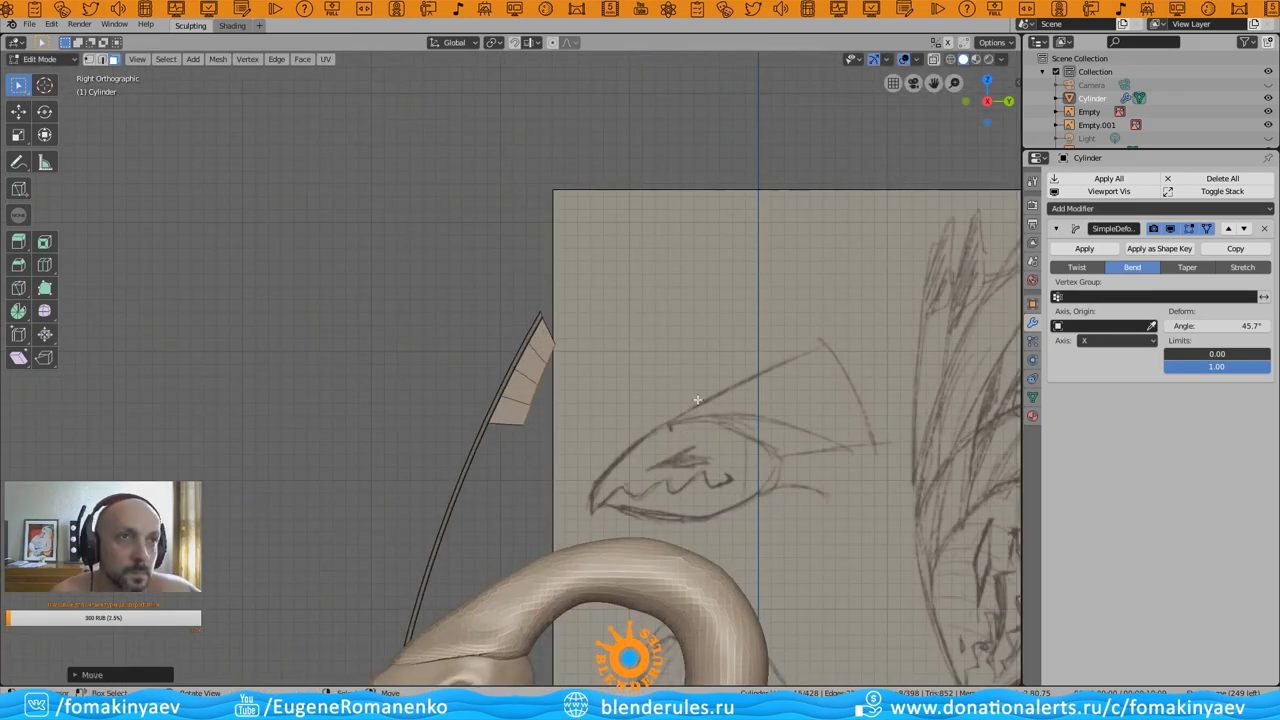
scroll(687, 377, "up", 1)
- Reposition the tip vertices to shape the vane into a point
key("1")
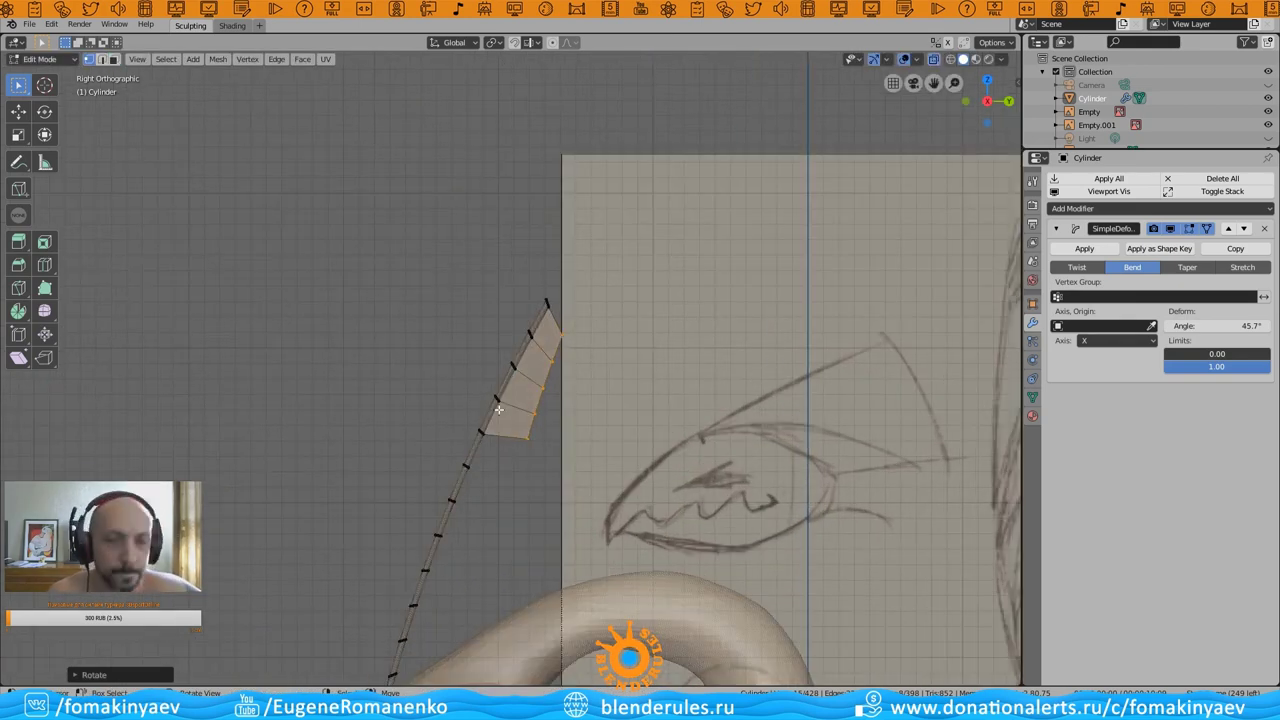
left_click_drag(537, 369, 571, 334)
scroll(570, 362, "down", 2)
scroll(570, 362, "down", 2)
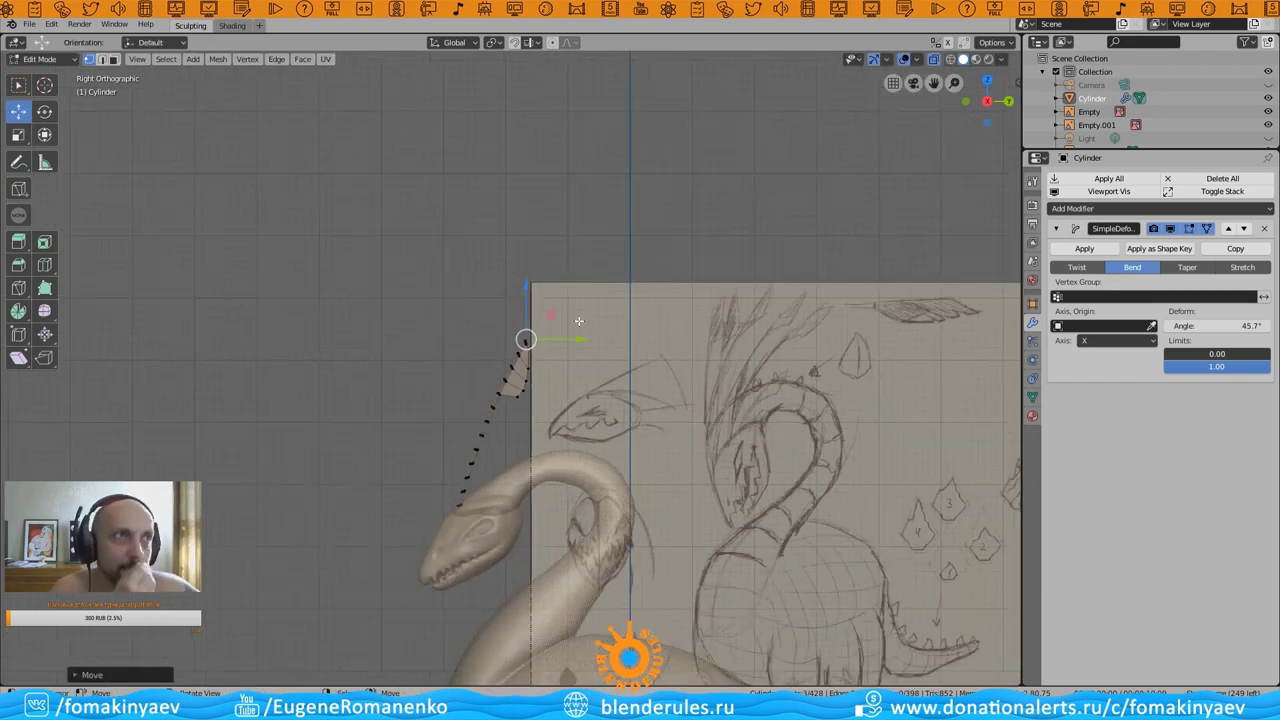
scroll(570, 362, "up", 3)
key("g")
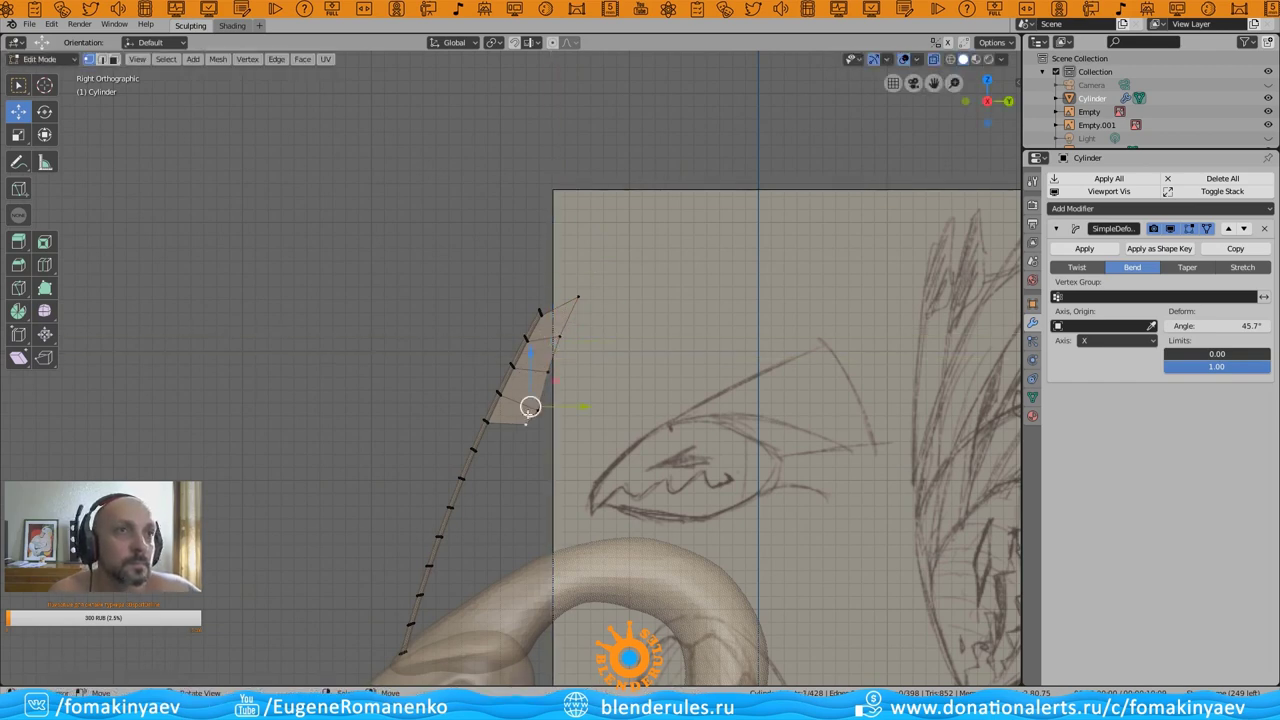
scroll(528, 386, "down", 1)
scroll(525, 380, "up", 2)
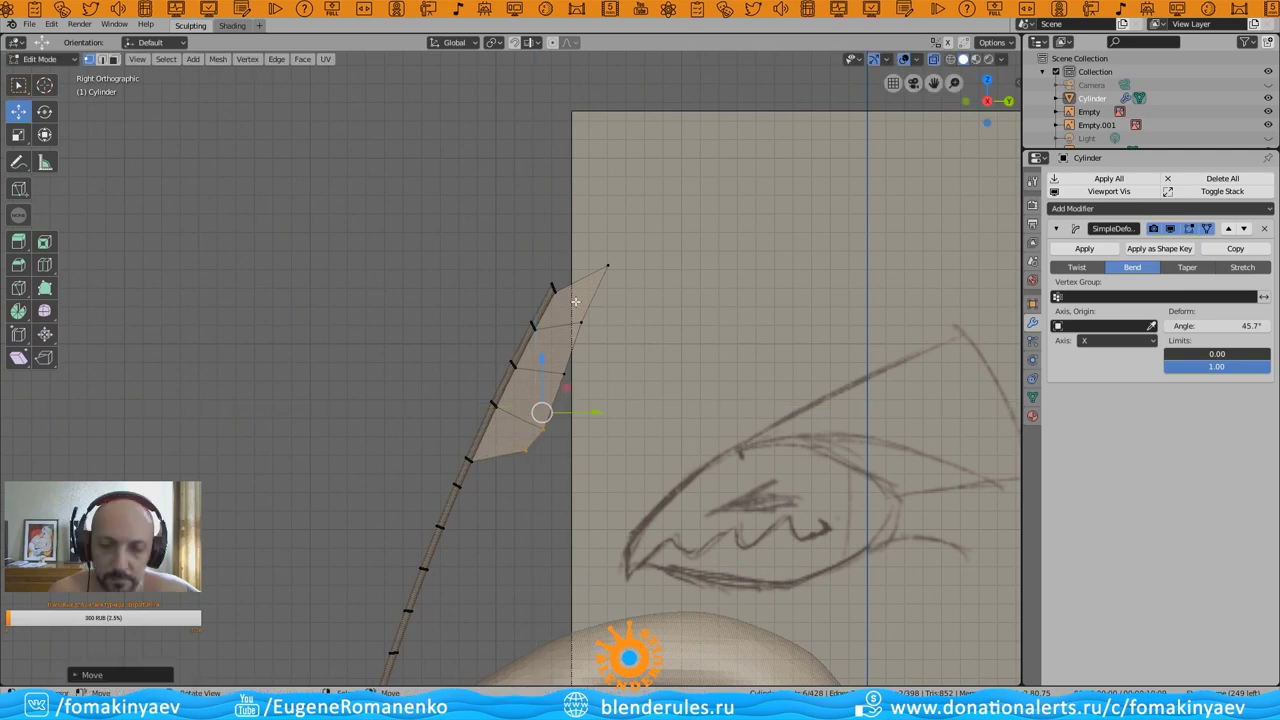
left_click(608, 214)
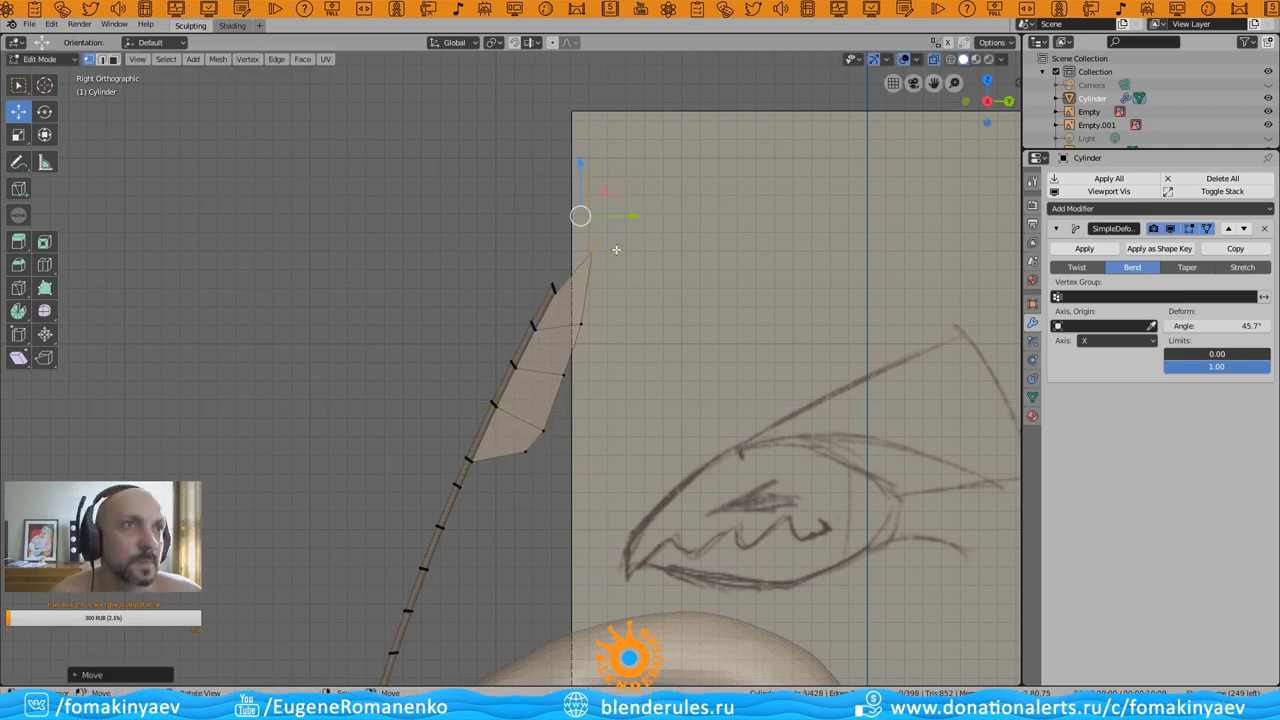
- Return to Object Mode and apply the rod's bend modifier and transforms
scroll(616, 249, "down", 1)
scroll(616, 249, "down", 1)
key("Tab")
scroll(535, 418, "up", 2)
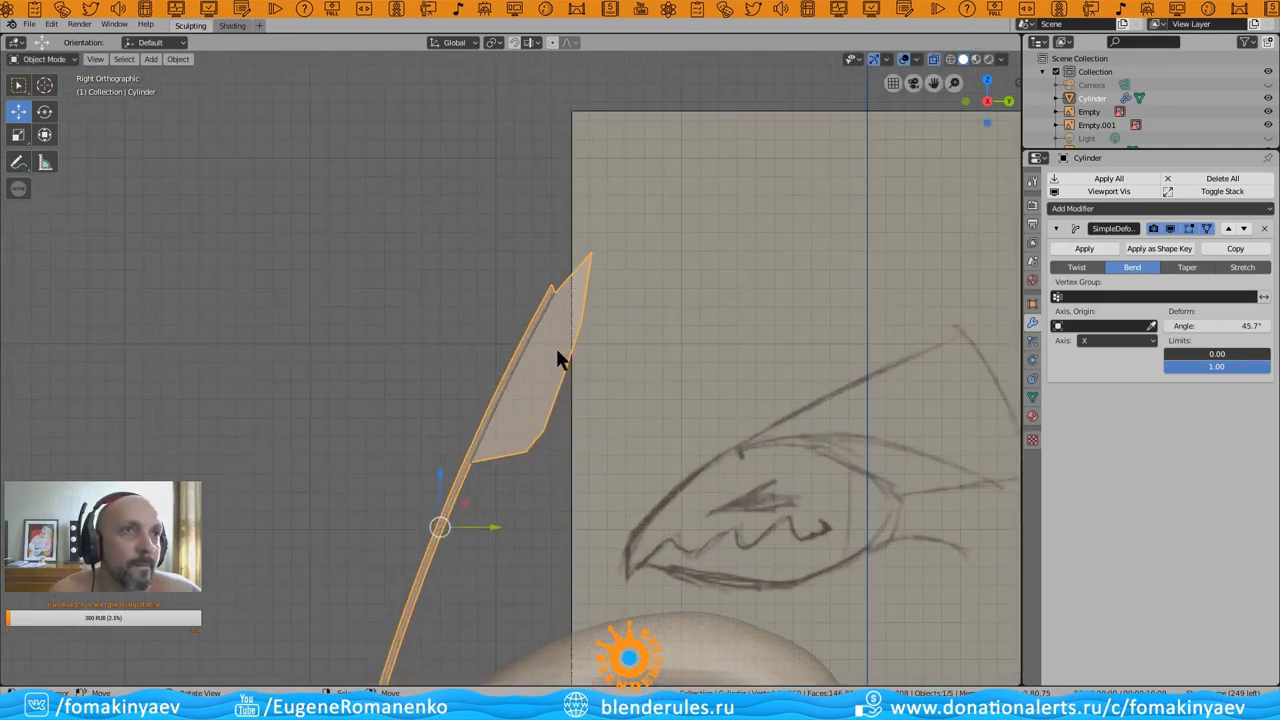
scroll(600, 330, "down", 1)
scroll(646, 318, "down", 1)
key("ctrl+a")
- Apply the feather's transforms and switch it into Sculpt Mode
left_click(654, 238)
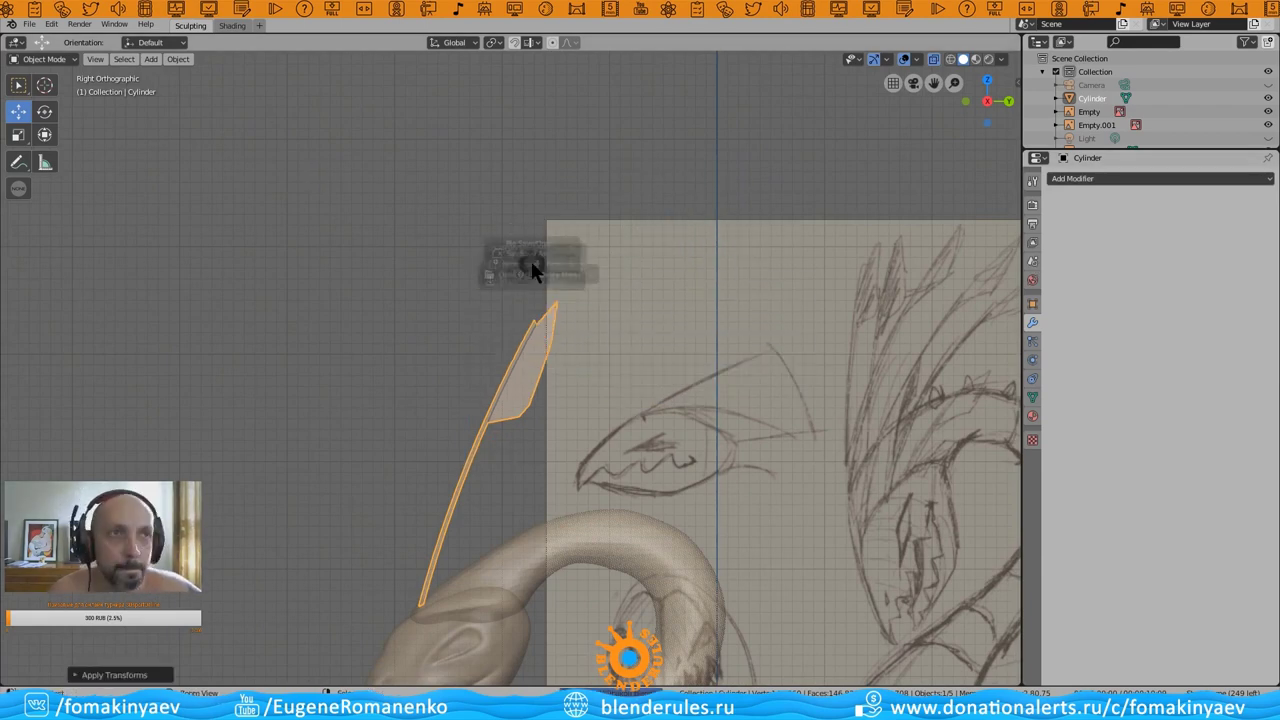
left_click(45, 59)
left_click(50, 103)
- Set the Remesh voxel size to 0.1 m and remesh the feather
left_click(962, 44)
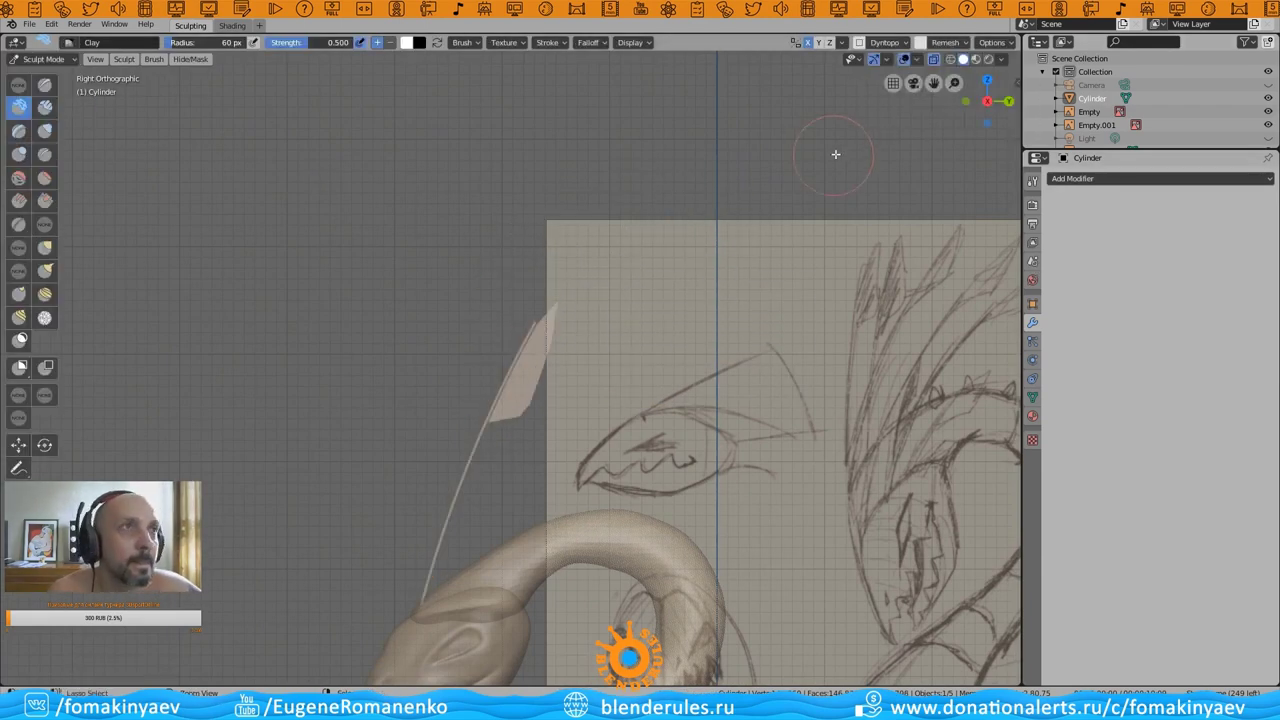
left_click(952, 44)
left_click(988, 68)
key("Return")
scroll(580, 346, "up", 4)
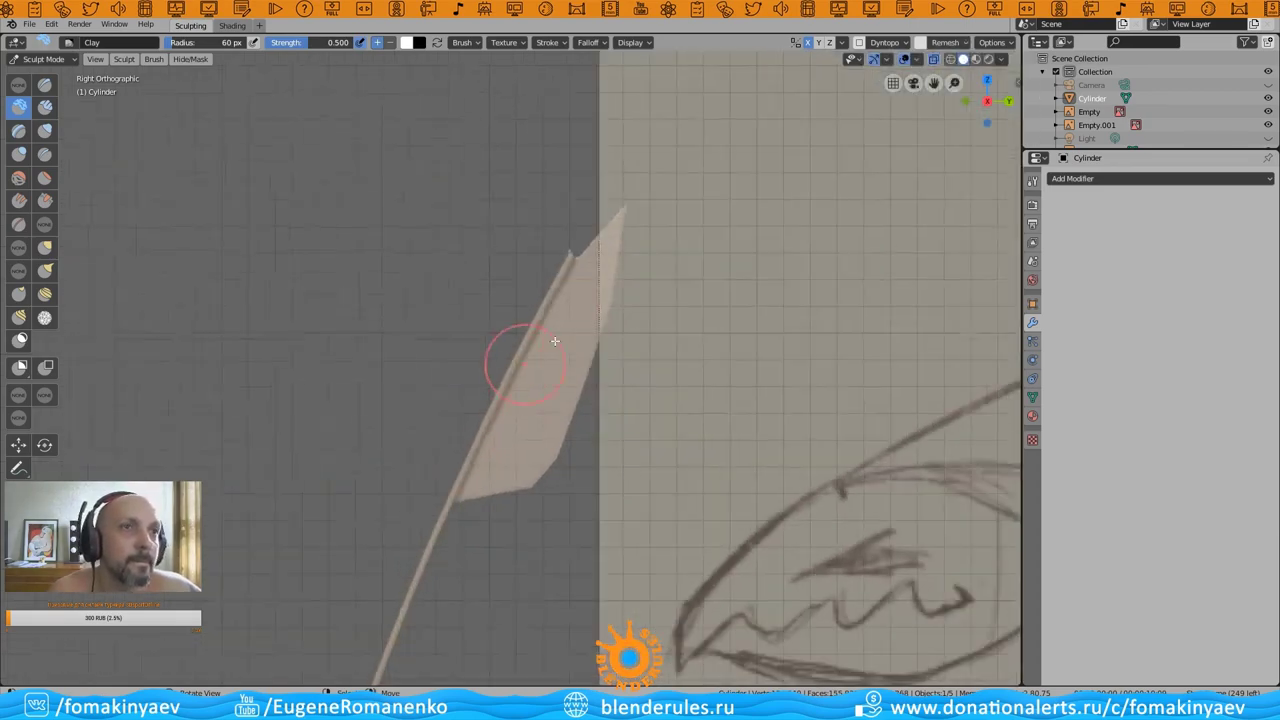
scroll(552, 337, "down", 4)
key("ctrl+r")
- Orbit around the serpent to inspect the remeshed feather and the sketch planes
mouse_move(509, 342)
middle_mouse_down()
mouse_move(638, 429)
mouse_move(590, 440)
middle_mouse_up()
scroll(586, 443, "up", 4)
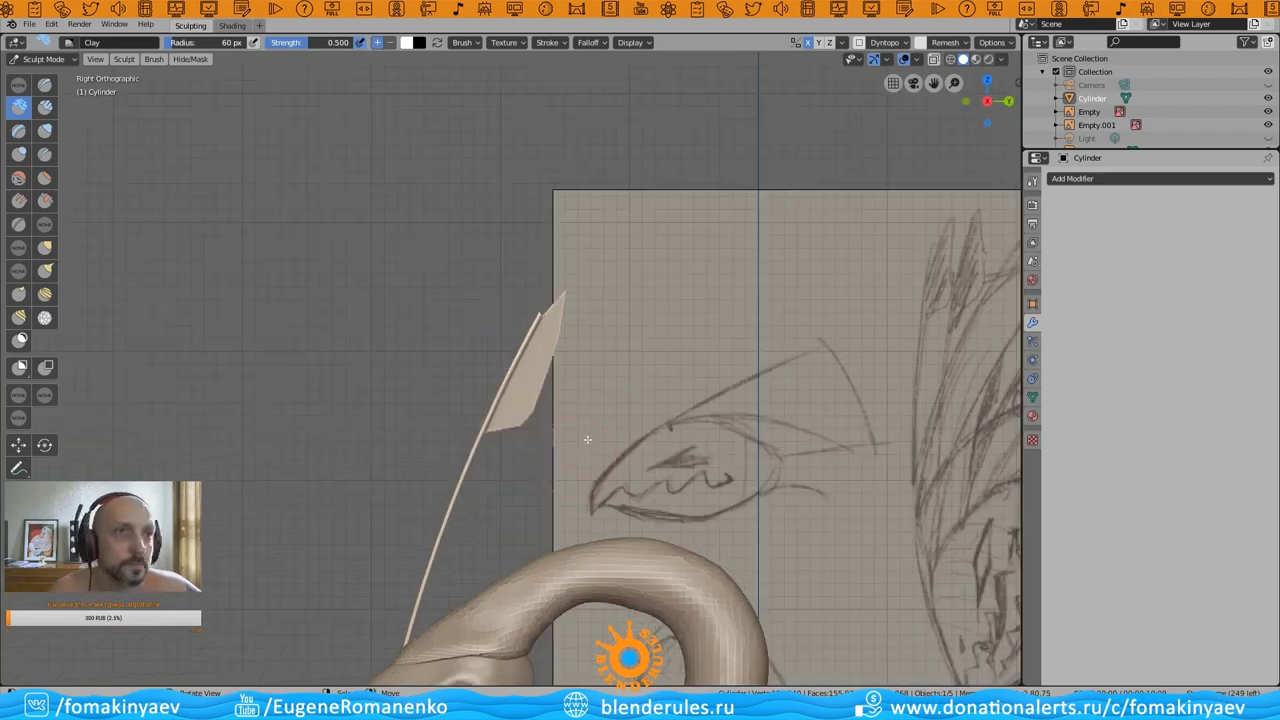
scroll(586, 443, "up", 2)
mouse_move(560, 480)
middle_mouse_down("shift")
mouse_move(535, 380)
mouse_move(600, 360)
mouse_move(555, 341)
middle_mouse_up("shift")
scroll(535, 380, "down", 2)
scroll(535, 380, "down", 1)
scroll(480, 338, "up", 2)
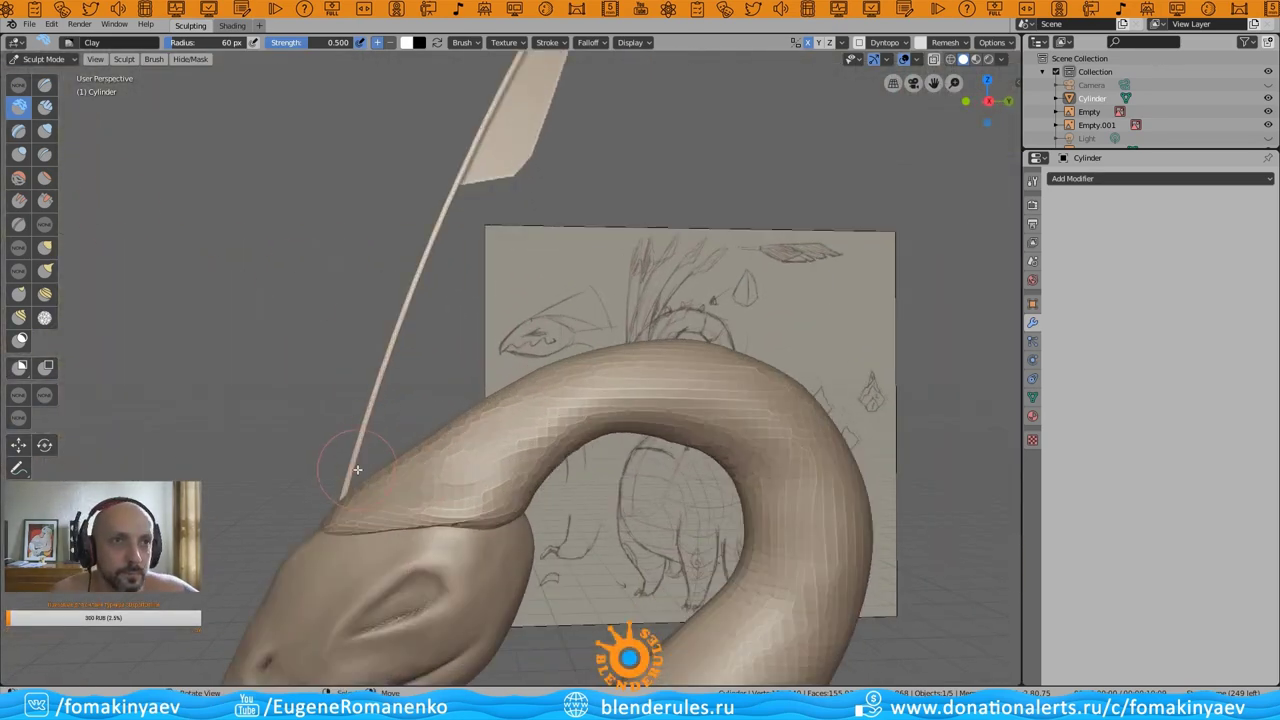
mouse_move(344, 497)
middle_mouse_down()
mouse_move(360, 430)
mouse_move(370, 500)
mouse_move(357, 423)
mouse_move(420, 300)
mouse_move(600, 471)
mouse_move(372, 525)
mouse_move(286, 509)
mouse_move(934, 80)
mouse_move(578, 236)
mouse_move(519, 225)
mouse_move(589, 206)
mouse_move(697, 340)
mouse_move(488, 388)
mouse_move(470, 345)
mouse_move(538, 320)
mouse_move(400, 366)
mouse_move(223, 271)
mouse_move(452, 284)
middle_mouse_up()
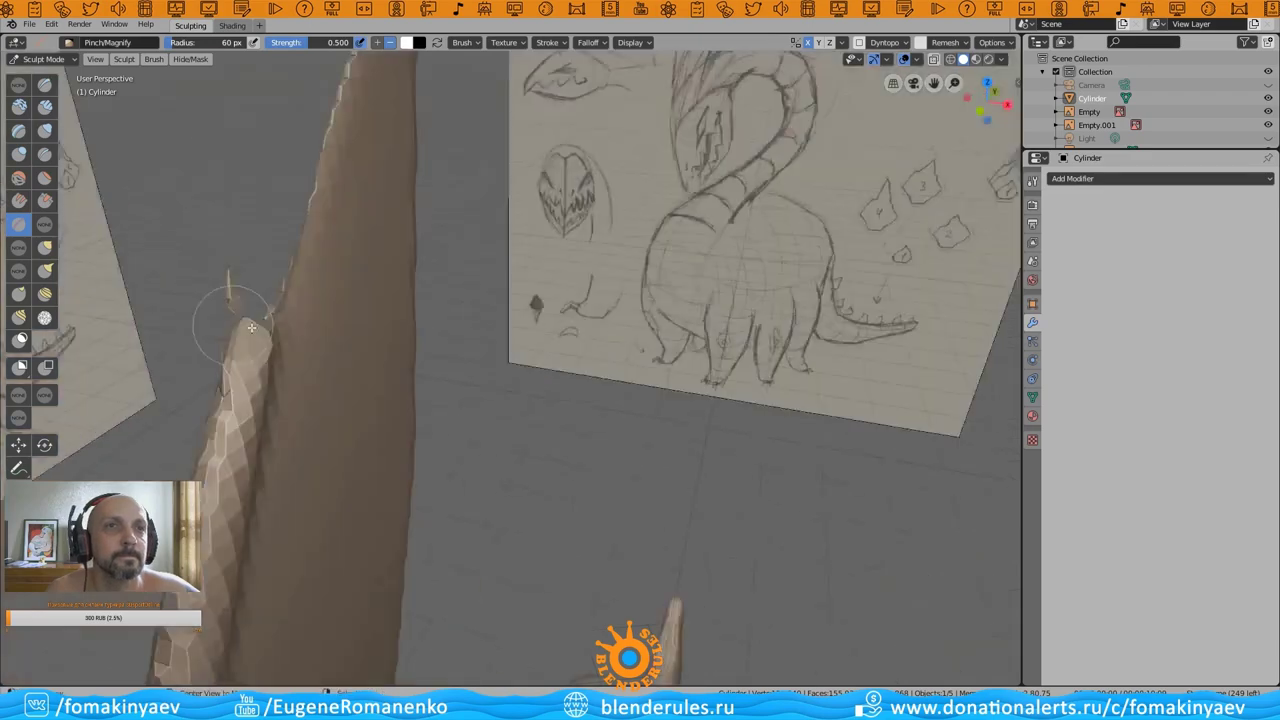
middle_click_drag(209, 322, 250, 300)
- Briefly enter Edit Mode, return to Sculpt Mode and pick the SculptDraw brush
left_click(40, 58)
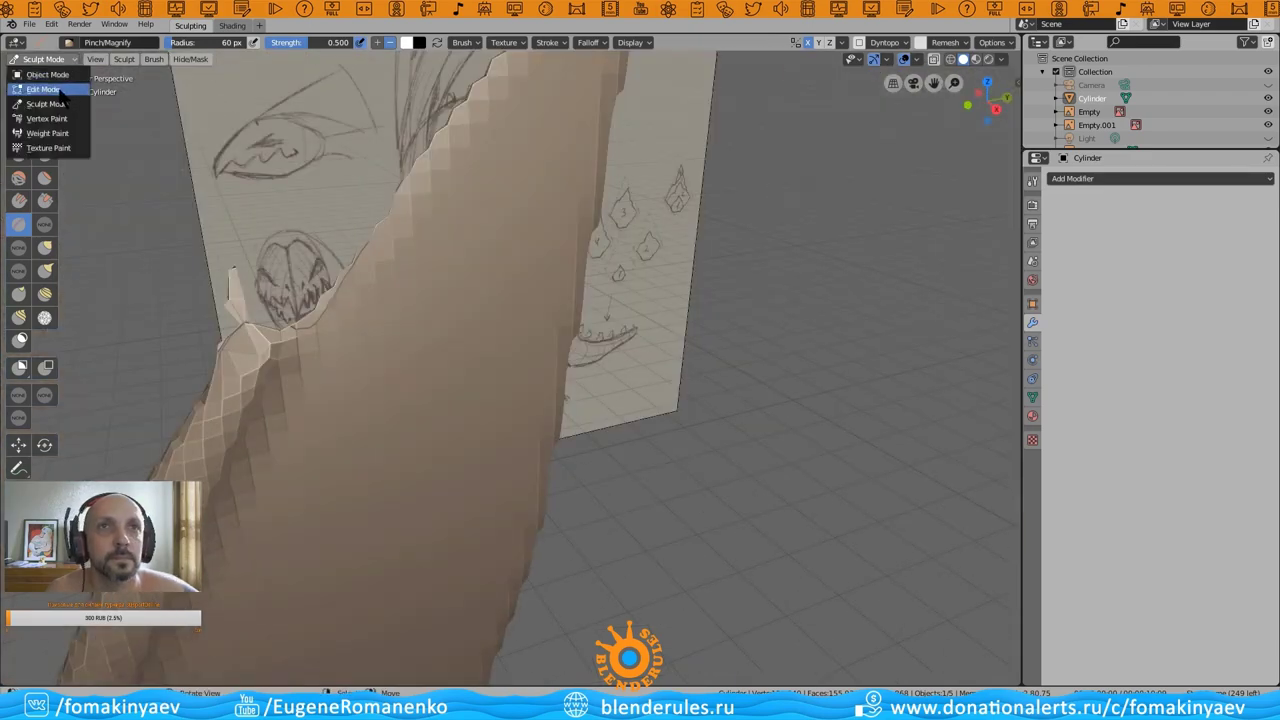
left_click(45, 84)
key("ctrl+Tab")
left_click(284, 159)
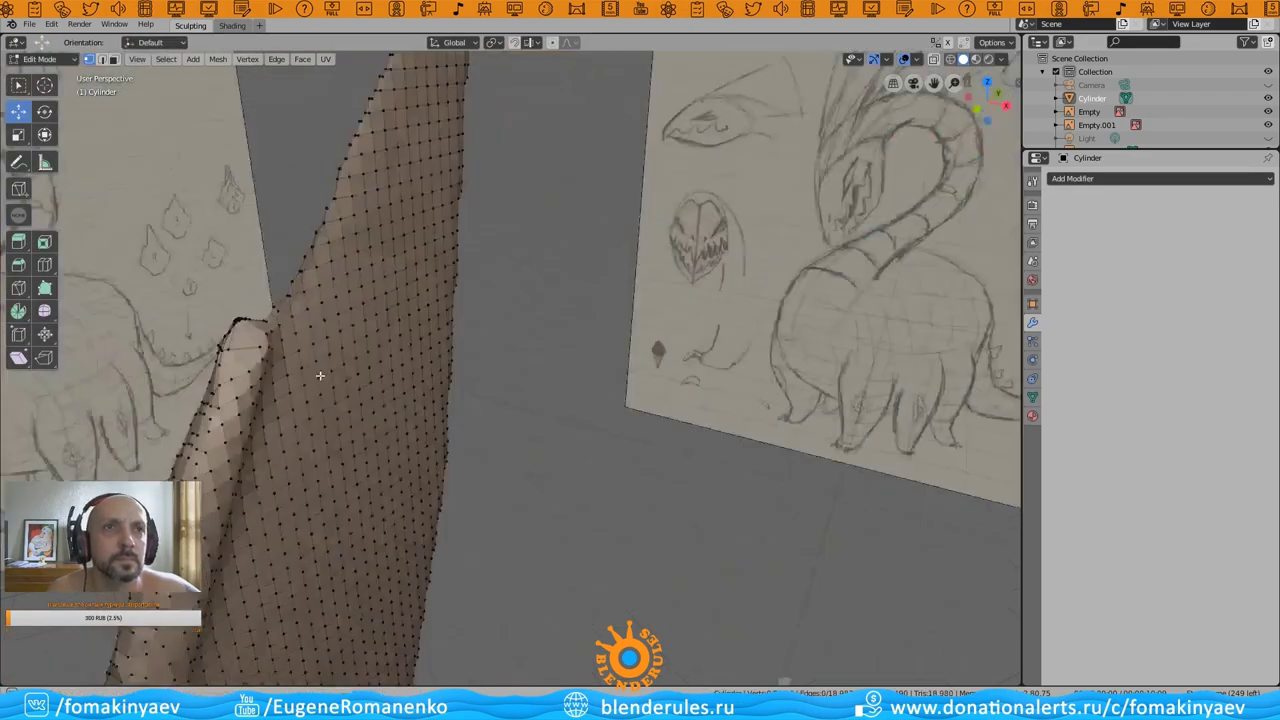
mouse_move(284, 159)
middle_mouse_down()
mouse_move(300, 250)
mouse_move(273, 315)
mouse_move(523, 286)
mouse_move(410, 259)
middle_mouse_up()
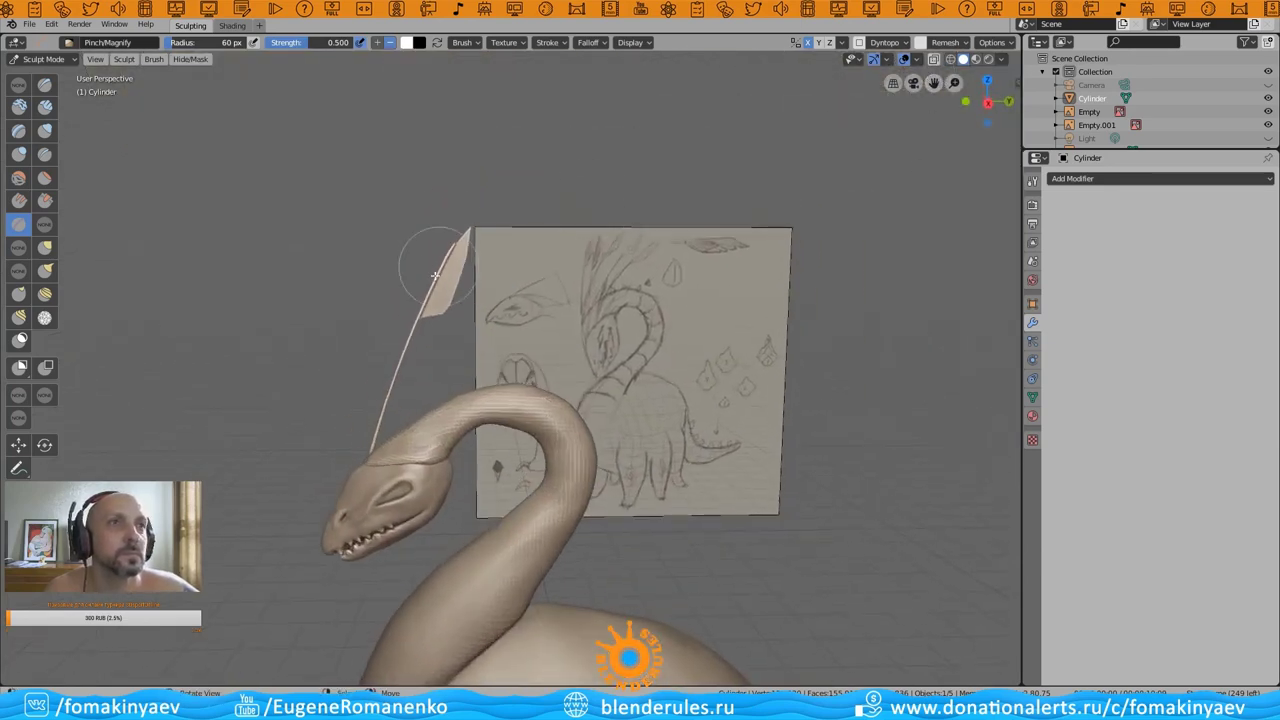
scroll(395, 258, "up", 3)
scroll(480, 323, "down", 3)
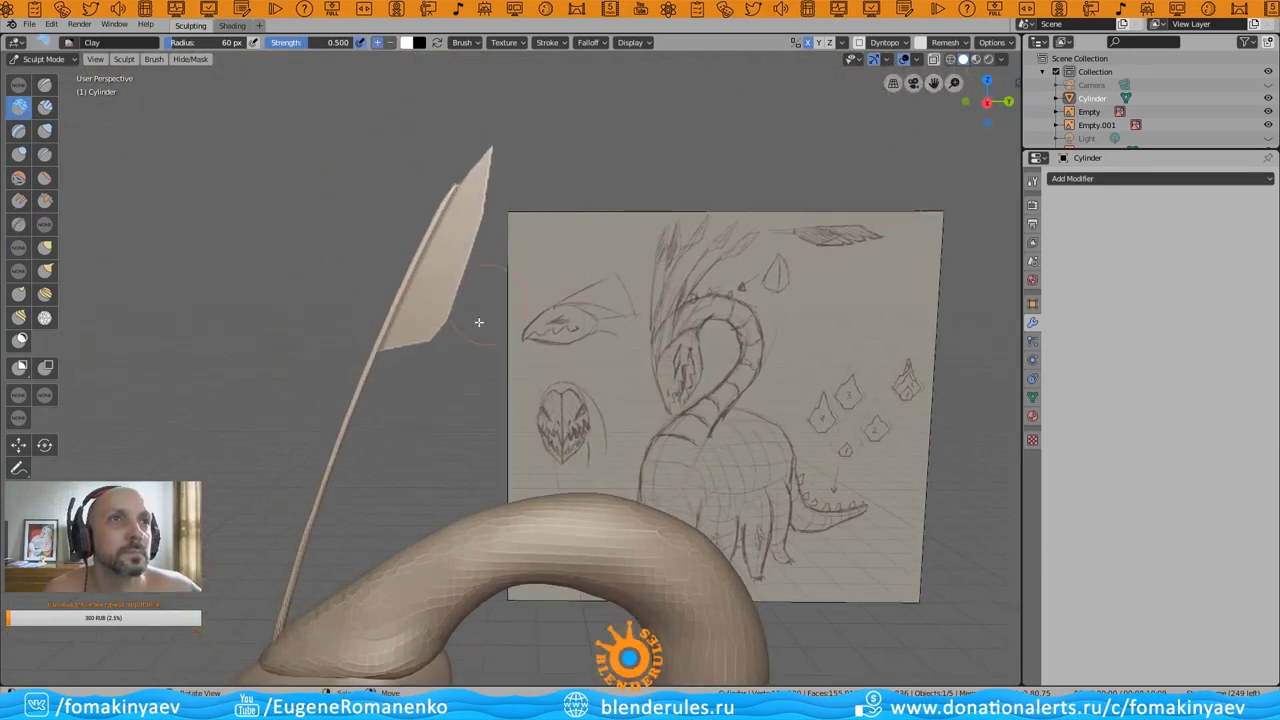
scroll(323, 323, "up", 3)
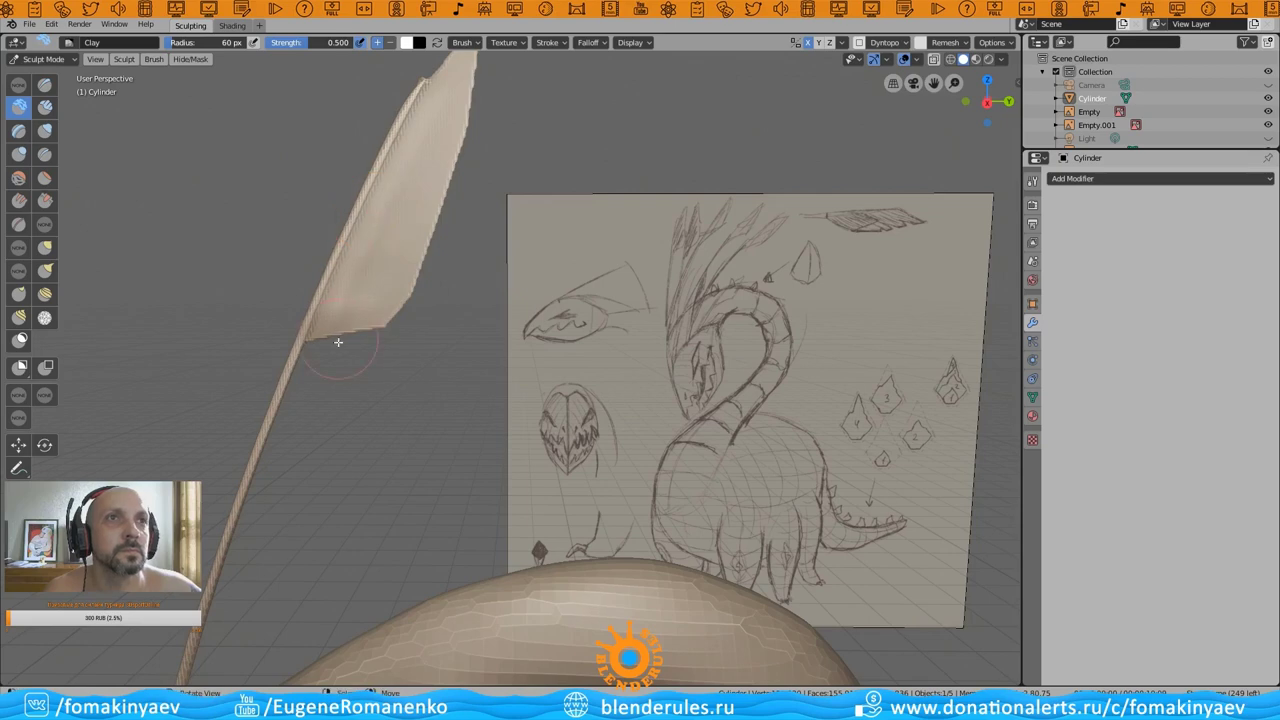
mouse_move(338, 342)
middle_mouse_down()
mouse_move(466, 340)
mouse_move(400, 300)
middle_mouse_up()
key("x")
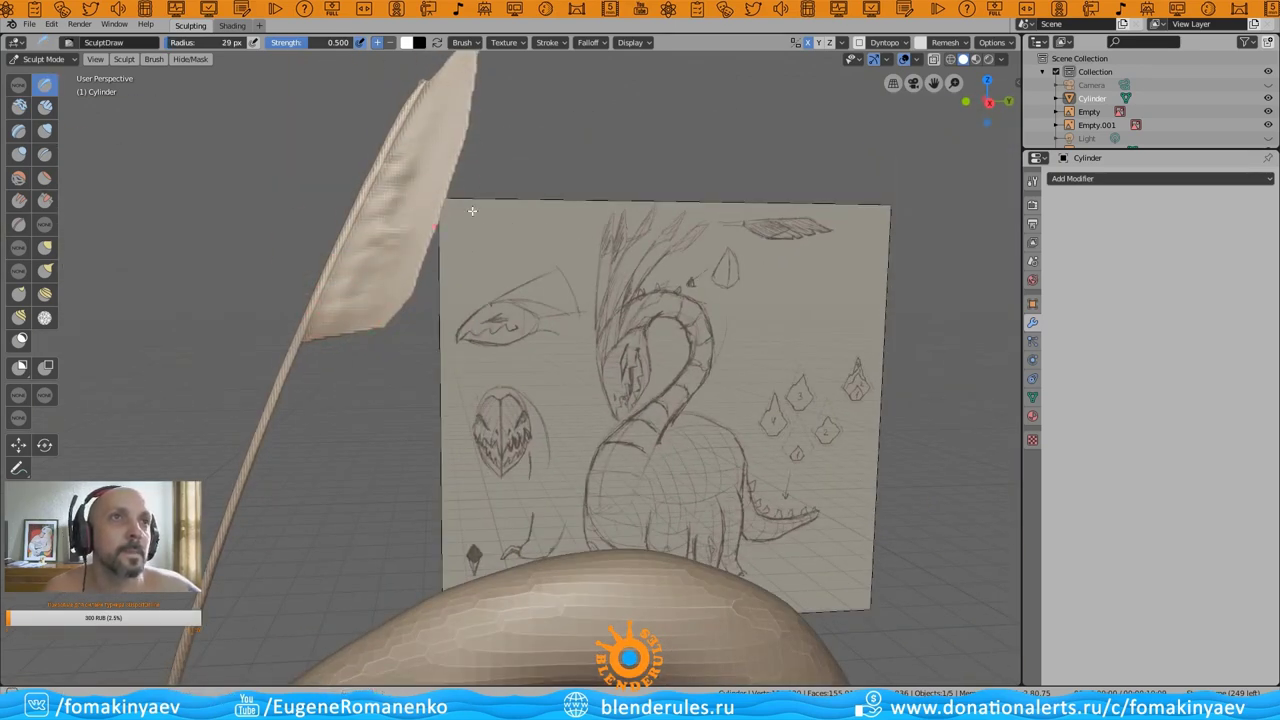
- Hop to Object Mode and back into Sculpt Mode, viewing the feather's broad side
middle_click_drag(455, 337, 524, 279)
middle_click_drag(417, 109, 380, 125)
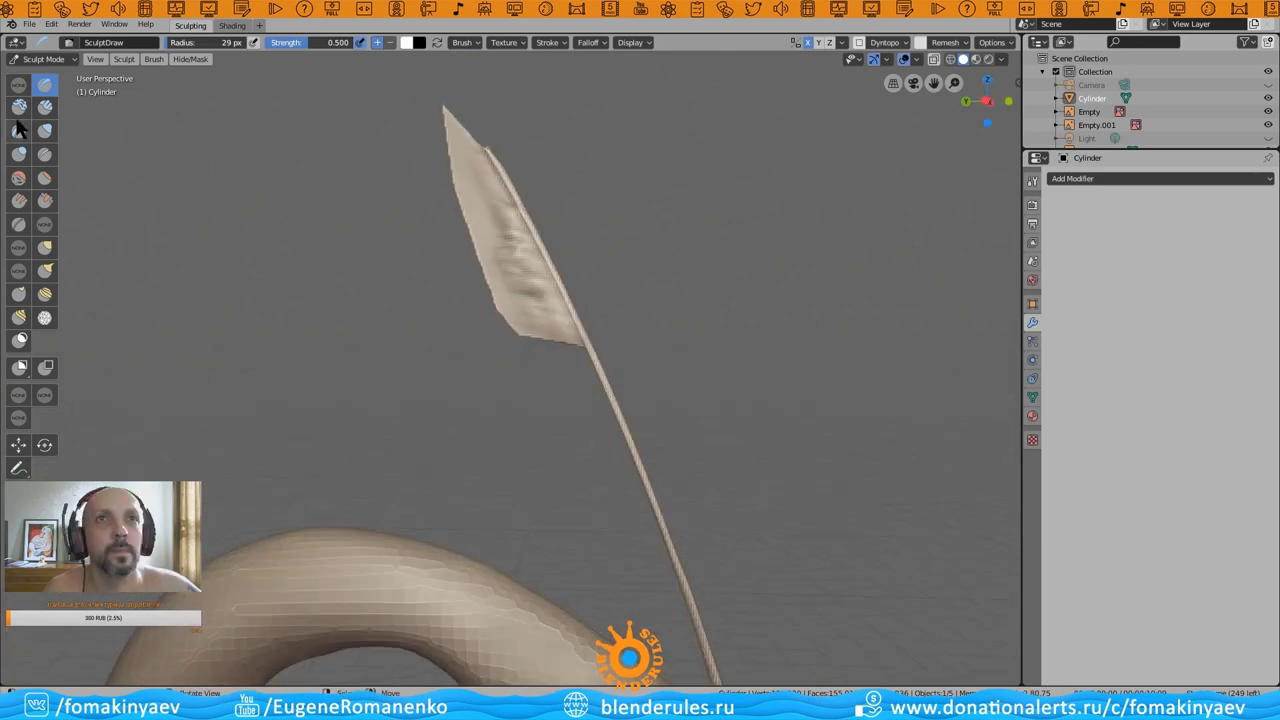
middle_click_drag(505, 224, 538, 121)
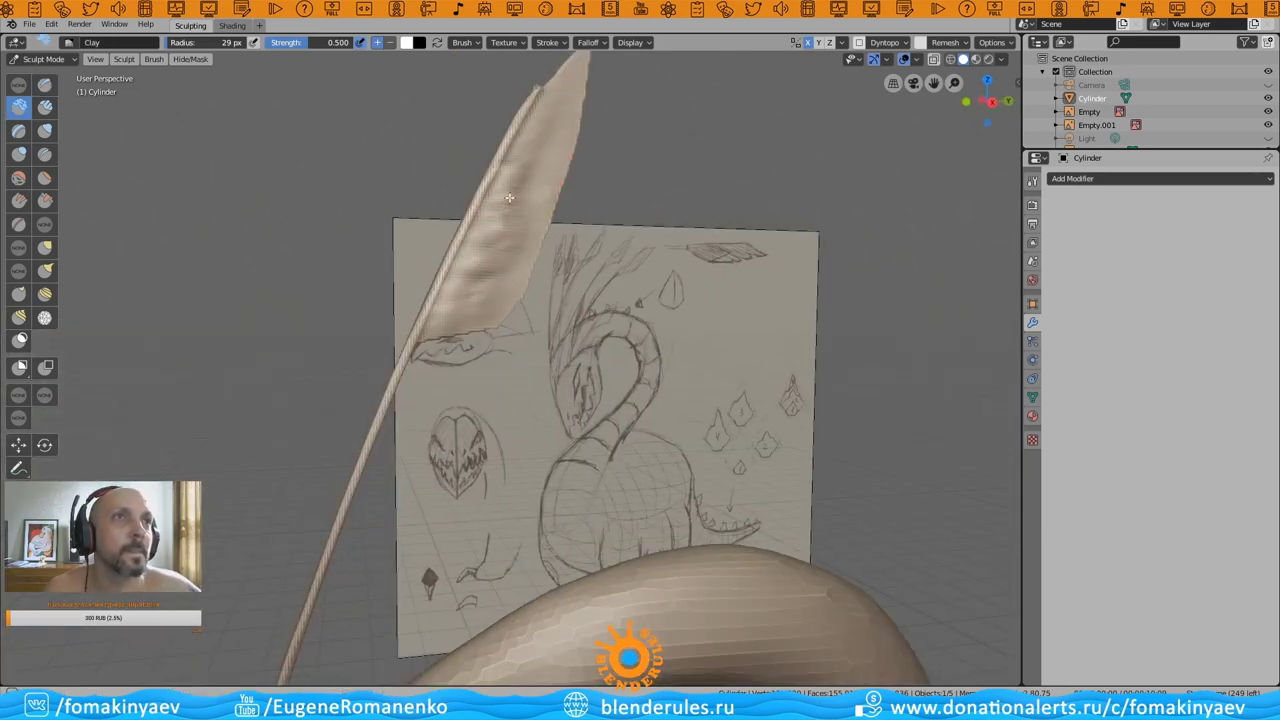
mouse_move(565, 185)
middle_mouse_down()
mouse_move(457, 263)
mouse_move(534, 277)
mouse_move(503, 320)
mouse_move(533, 318)
mouse_move(414, 263)
mouse_move(694, 263)
mouse_move(560, 240)
mouse_move(518, 219)
mouse_move(486, 163)
middle_mouse_up()
left_click(43, 58)
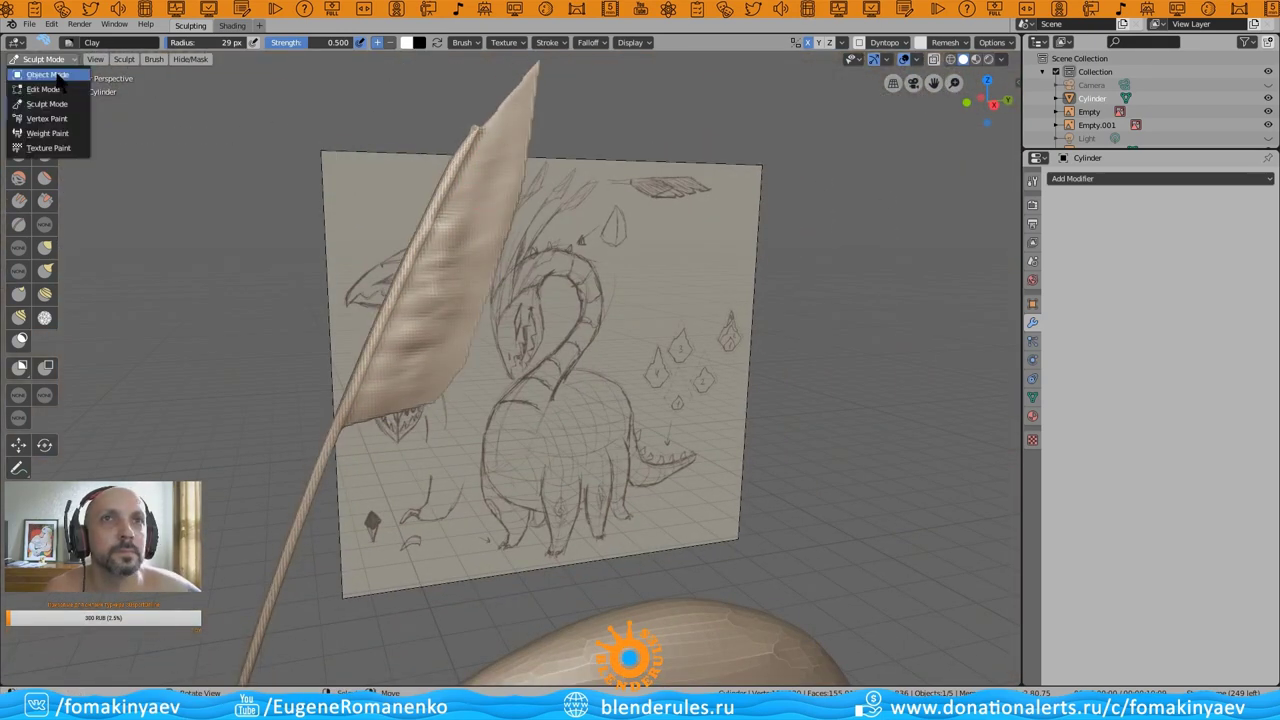
left_click(40, 84)
left_click(178, 59)
left_click(43, 58)
left_click(45, 112)
mouse_move(430, 290)
middle_mouse_down()
mouse_move(492, 282)
mouse_move(423, 400)
mouse_move(330, 443)
mouse_move(344, 452)
middle_mouse_up()
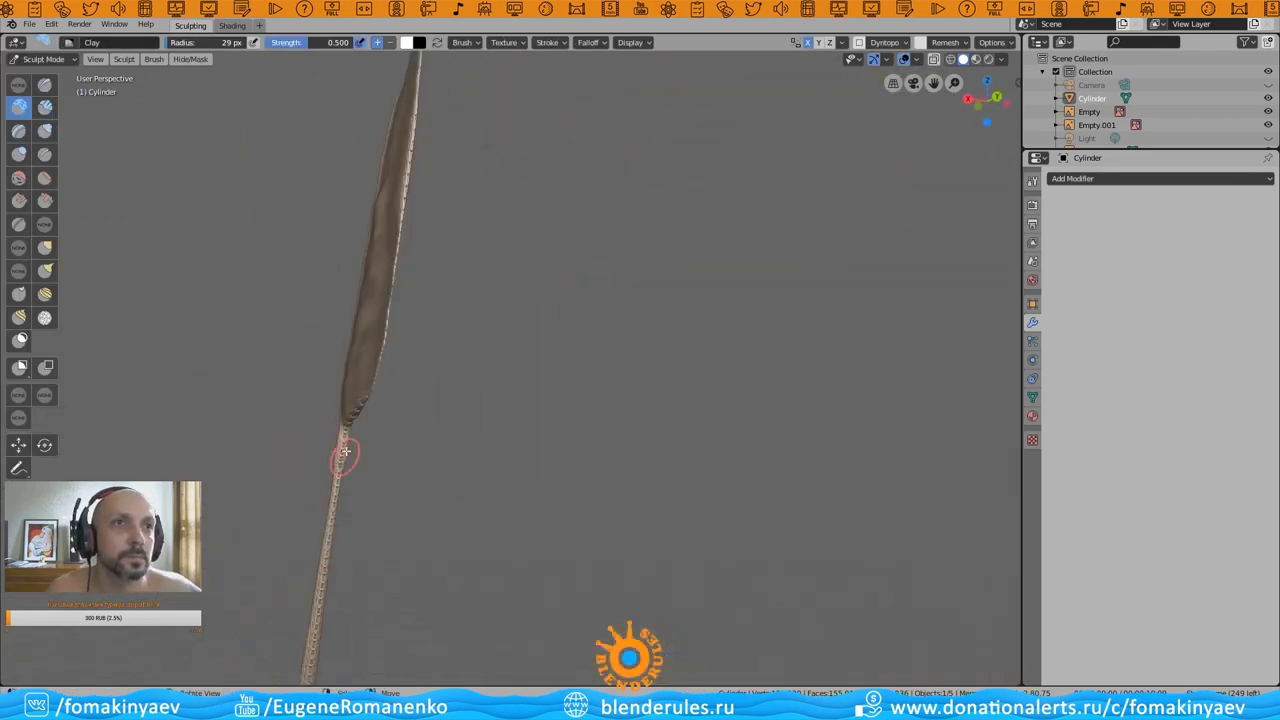
mouse_move(335, 511)
middle_mouse_down()
mouse_move(471, 463)
mouse_move(371, 434)
mouse_move(338, 445)
mouse_move(481, 476)
mouse_move(306, 551)
mouse_move(457, 523)
mouse_move(316, 428)
middle_mouse_up()
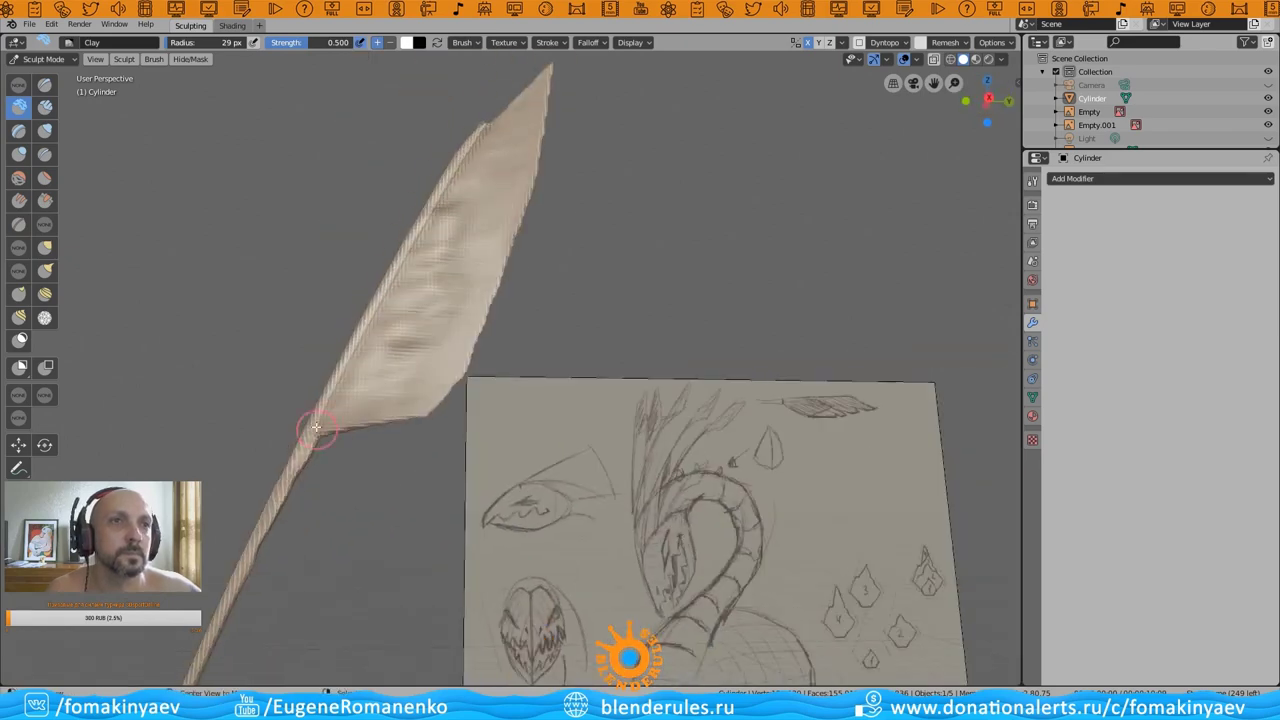
- Build clay ridges along the feather vane with the Clay brush
left_click(19, 201)
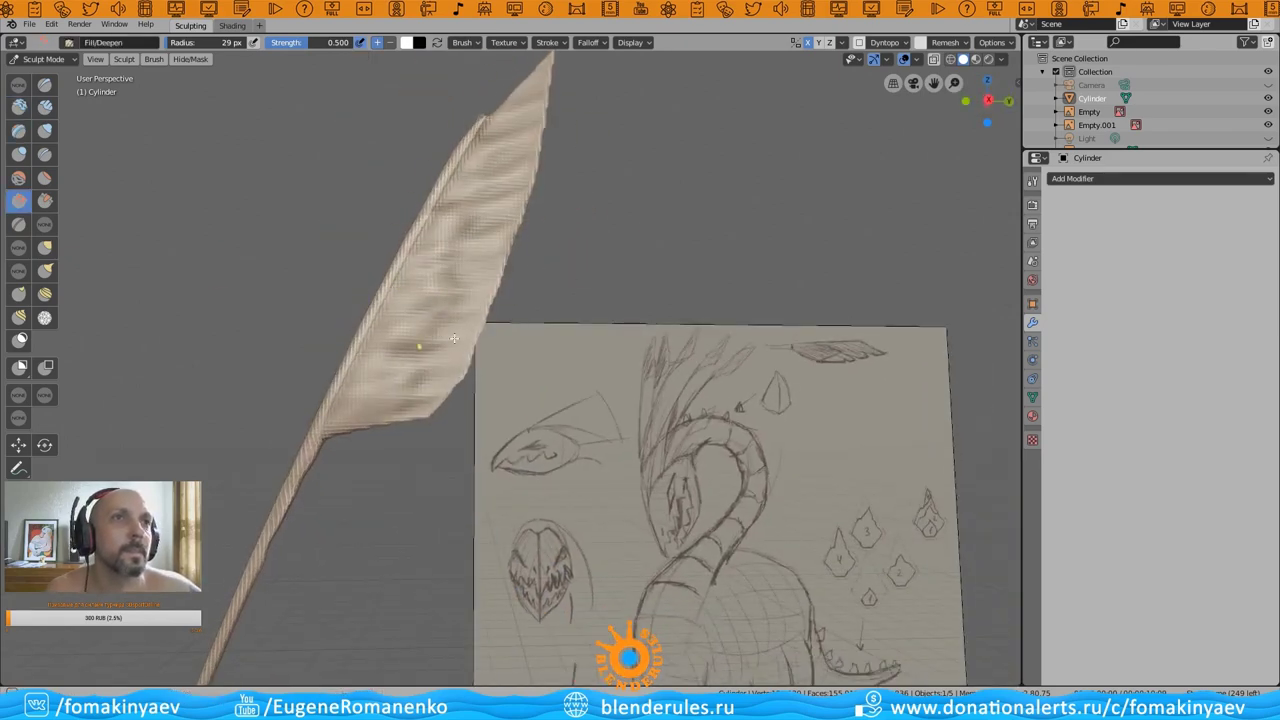
key("c")
mouse_move(453, 339)
middle_mouse_down()
mouse_move(597, 371)
mouse_move(418, 347)
middle_mouse_up()
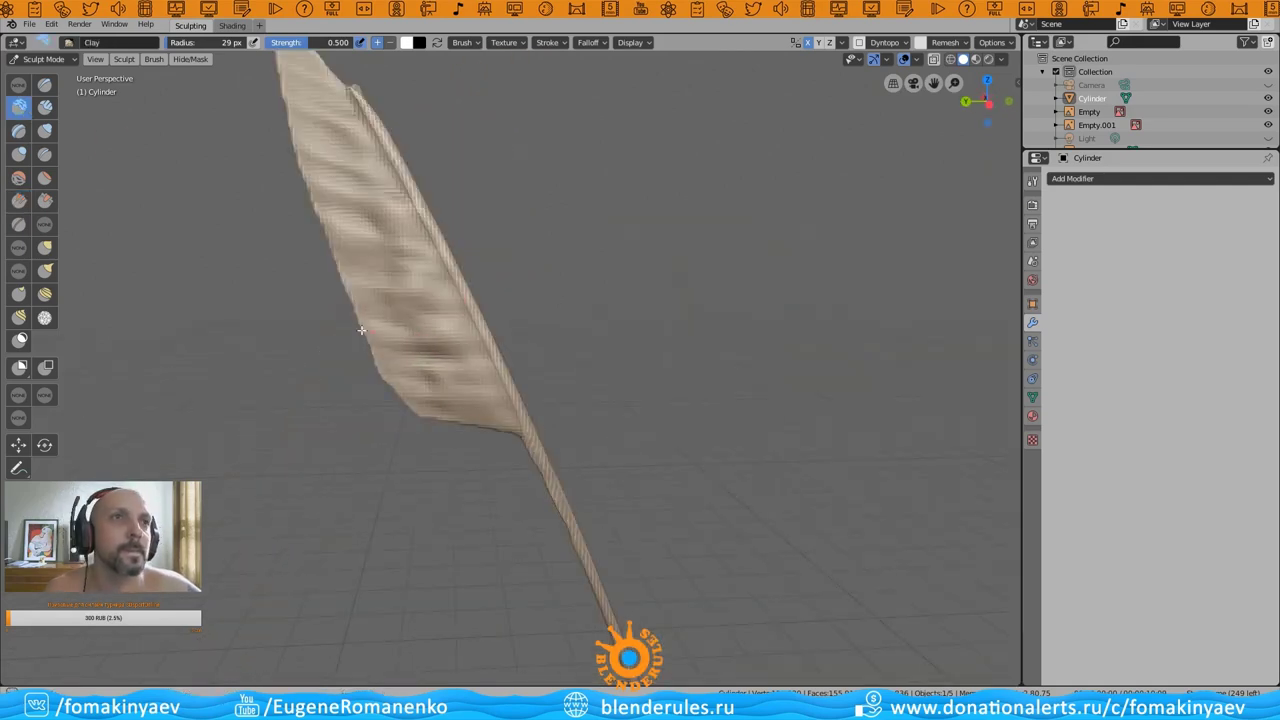
left_click_drag(422, 314, 413, 221)
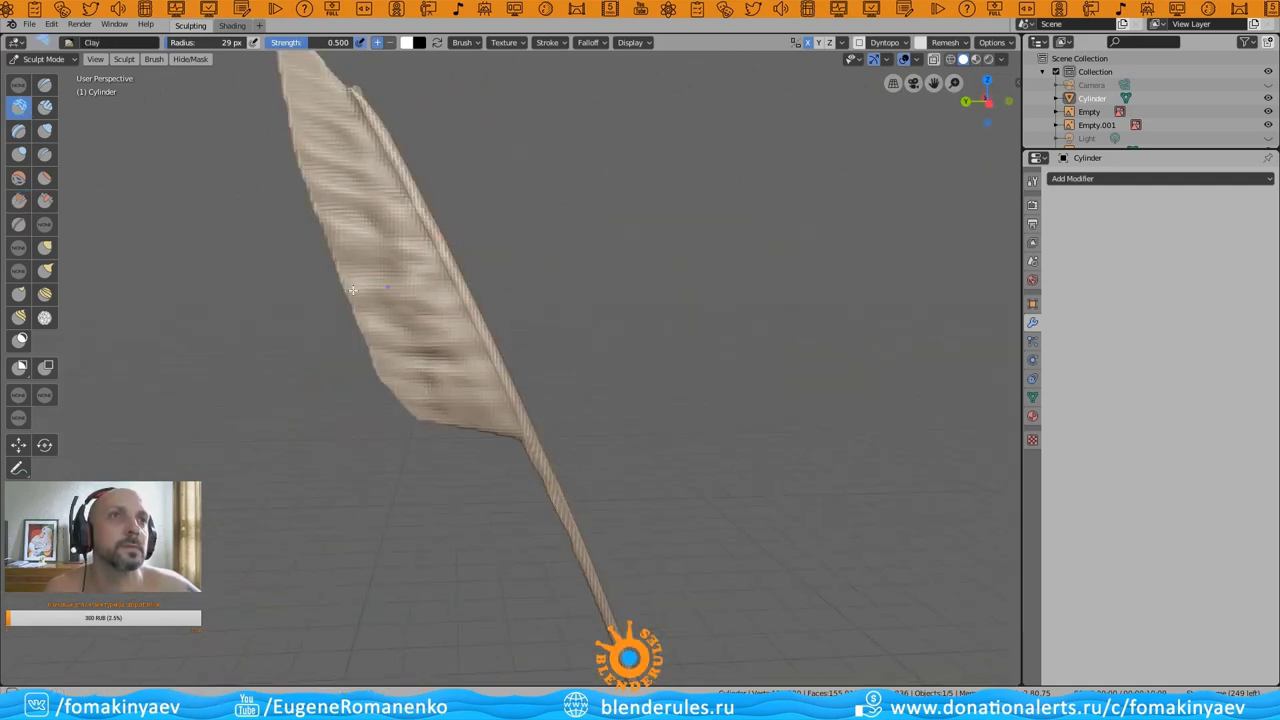
middle_click_drag(352, 289, 430, 330)
scroll(560, 350, "down", 3)
scroll(615, 374, "down", 2)
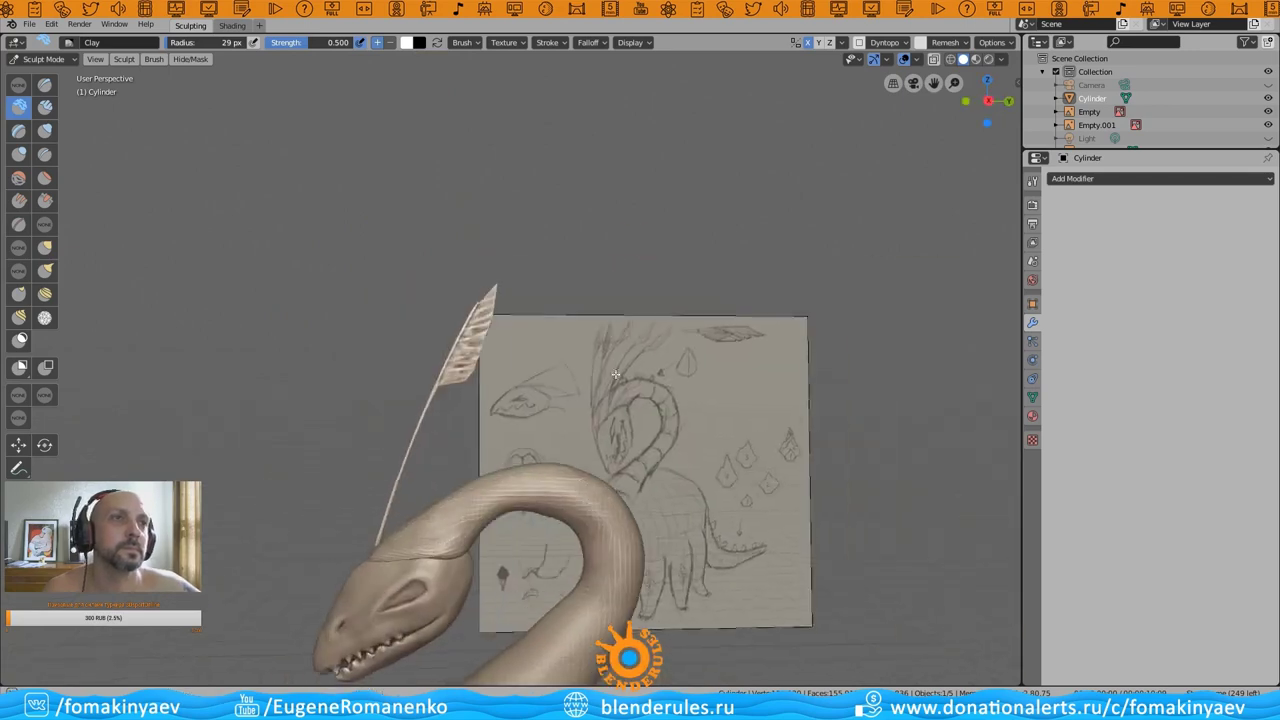
mouse_move(615, 374)
middle_mouse_down()
mouse_move(457, 411)
mouse_move(434, 463)
mouse_move(300, 330)
middle_mouse_up()
- In Object Mode from the side view, nudge the feather slightly into a new position
key("ctrl+Tab")
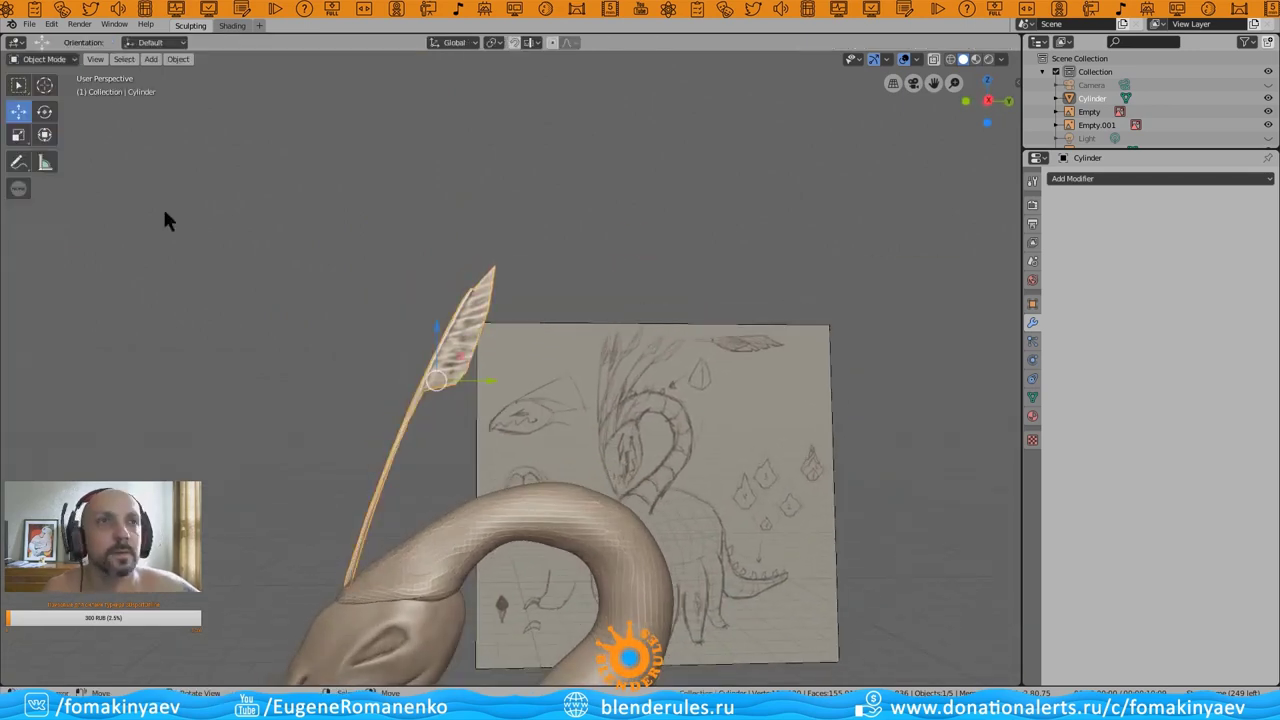
key("KP_3")
left_click_drag(490, 380, 478, 380)
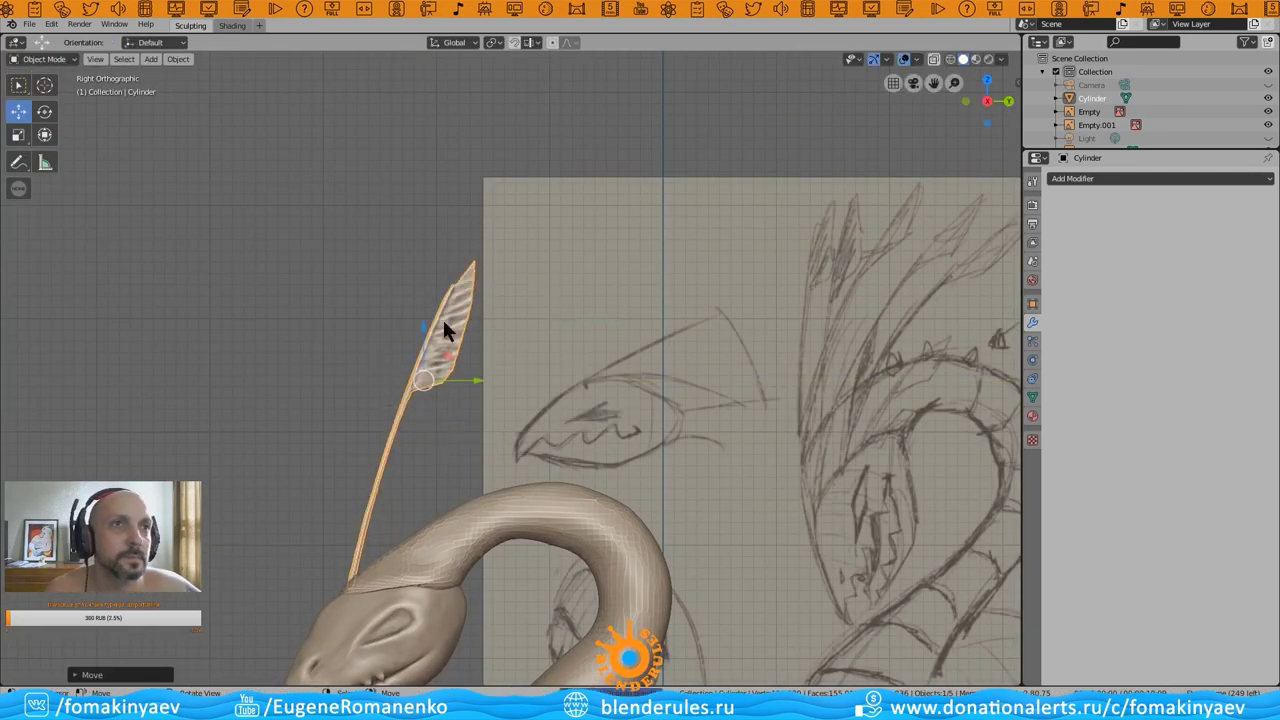
mouse_move(445, 330)
middle_mouse_down()
mouse_move(512, 361)
mouse_move(447, 175)
mouse_move(406, 302)
middle_mouse_up()
- Return to Sculpt Mode with the Crease brush and orbit around the feather and sketch
key("ctrl+Tab")
key("shift+c")
middle_click_drag(376, 229, 303, 397)
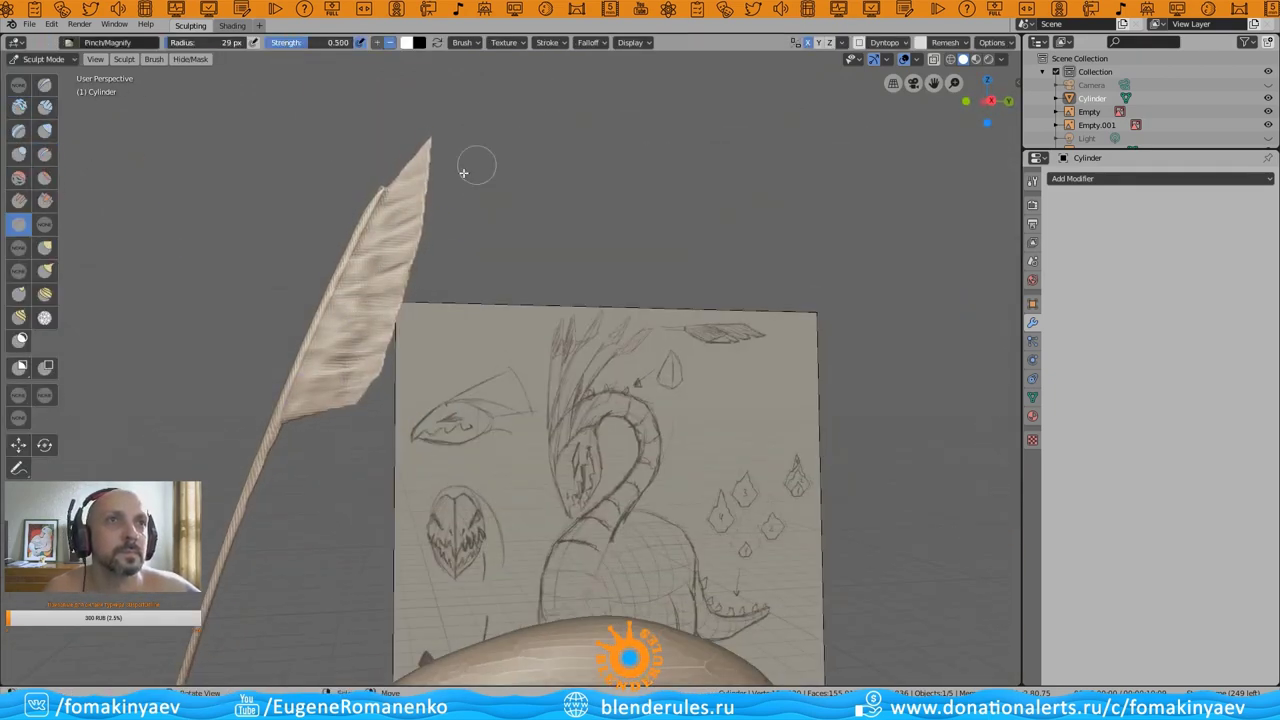
mouse_move(463, 173)
middle_mouse_down()
mouse_move(310, 370)
mouse_move(316, 357)
middle_mouse_up()
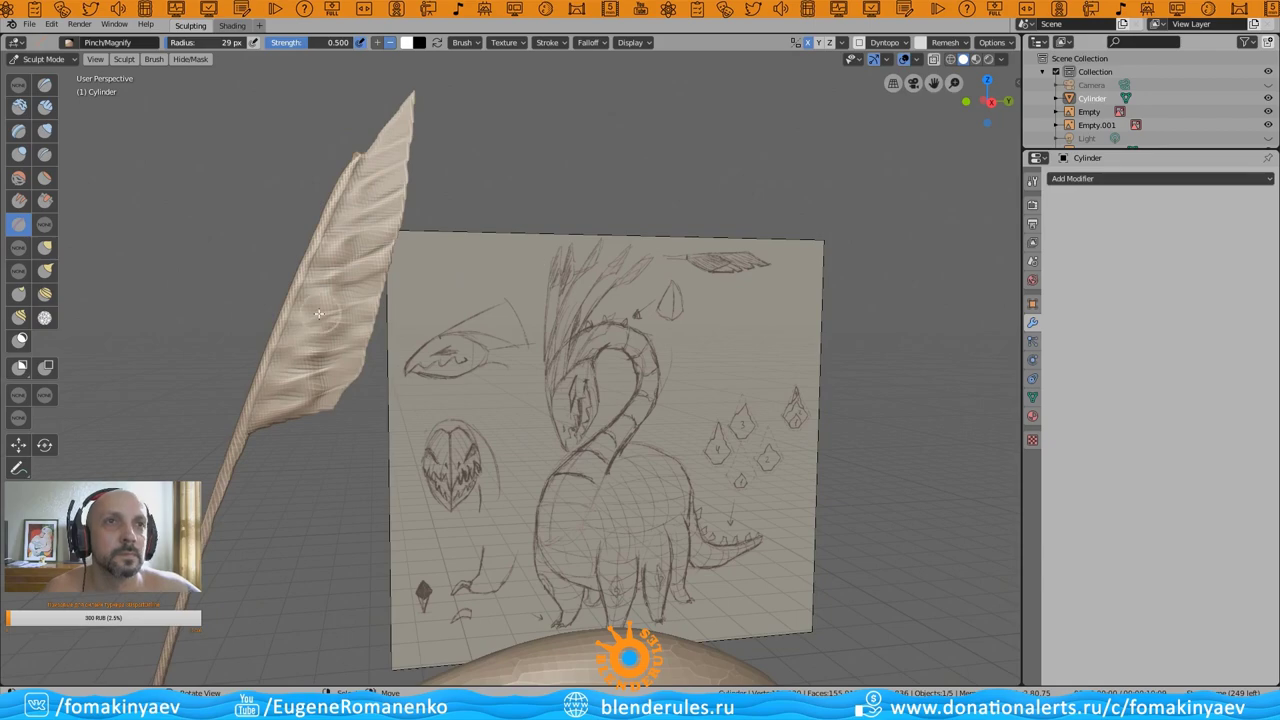
middle_click_drag(369, 200, 202, 421)
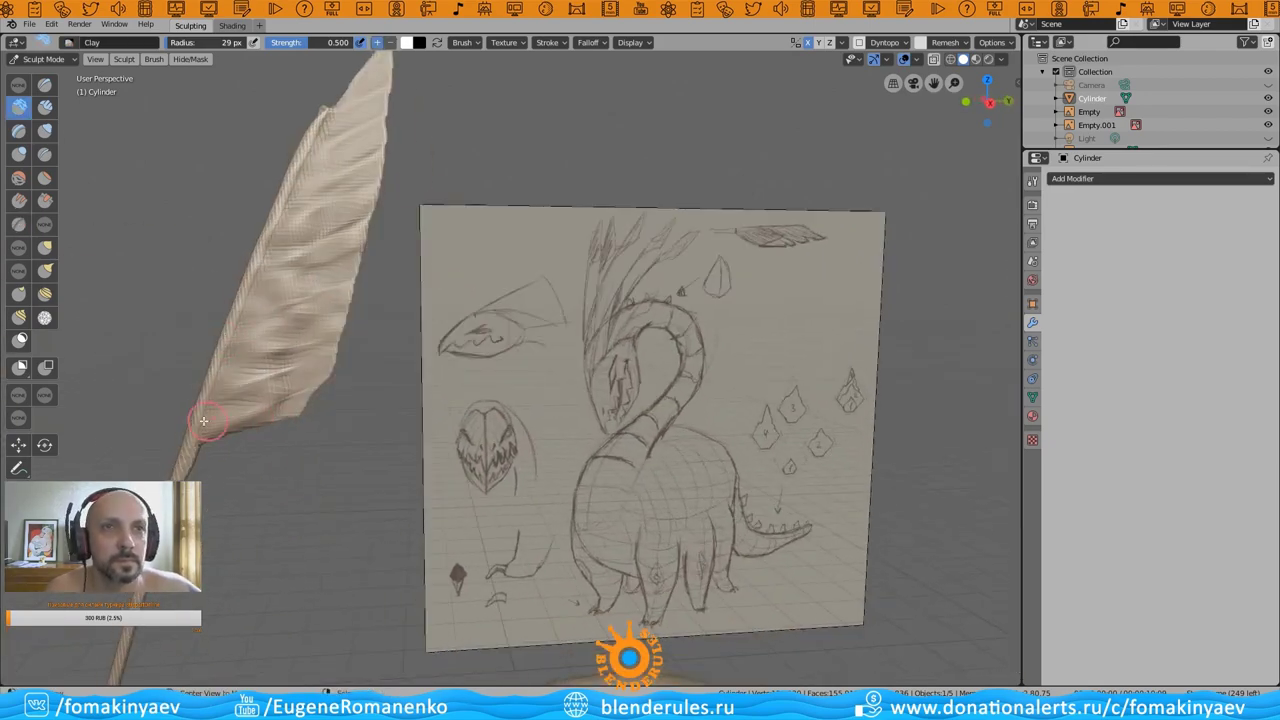
mouse_move(300, 160)
middle_mouse_down()
mouse_move(330, 190)
mouse_move(320, 133)
mouse_move(453, 151)
mouse_move(286, 369)
mouse_move(366, 389)
mouse_move(542, 367)
middle_mouse_up()
- Duplicate the feather, shrinking the copy and moving it beside the first
key("KP_3")
scroll(400, 300, "up", 2)
key("ctrl+Tab")
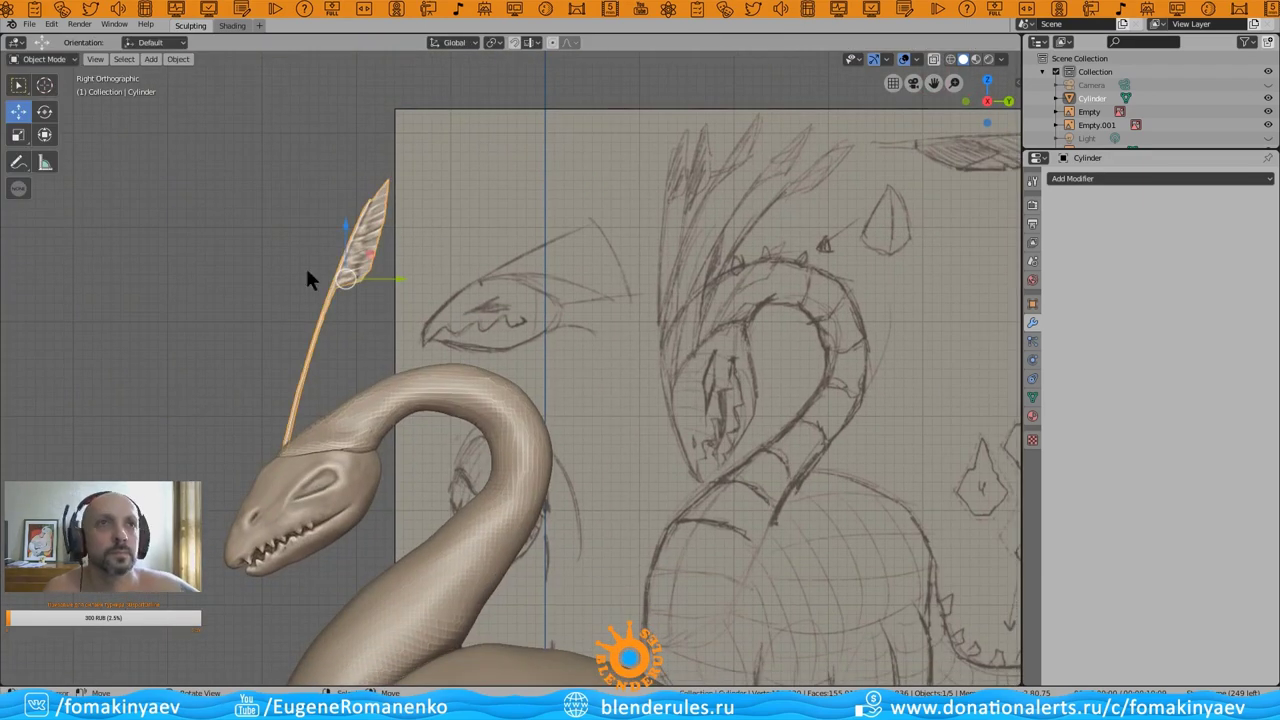
key("shift+d")
left_click(590, 291)
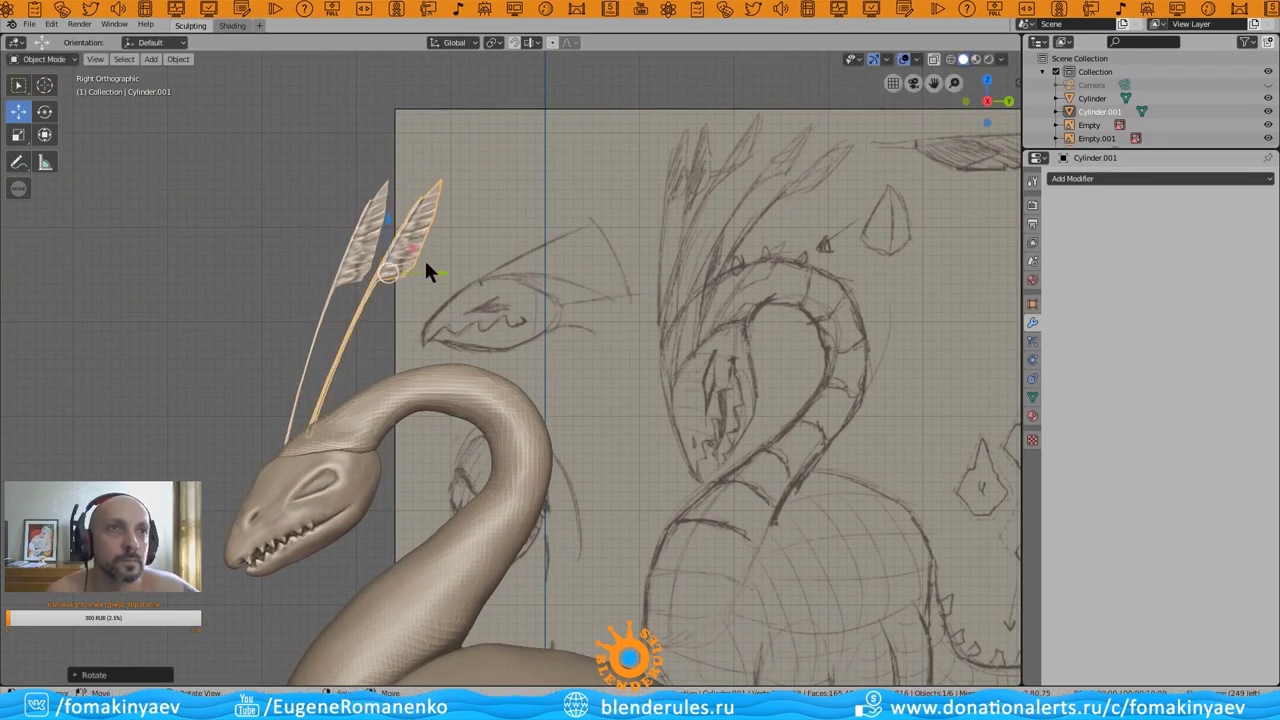
key("s")
left_click(394, 271)
key("g")
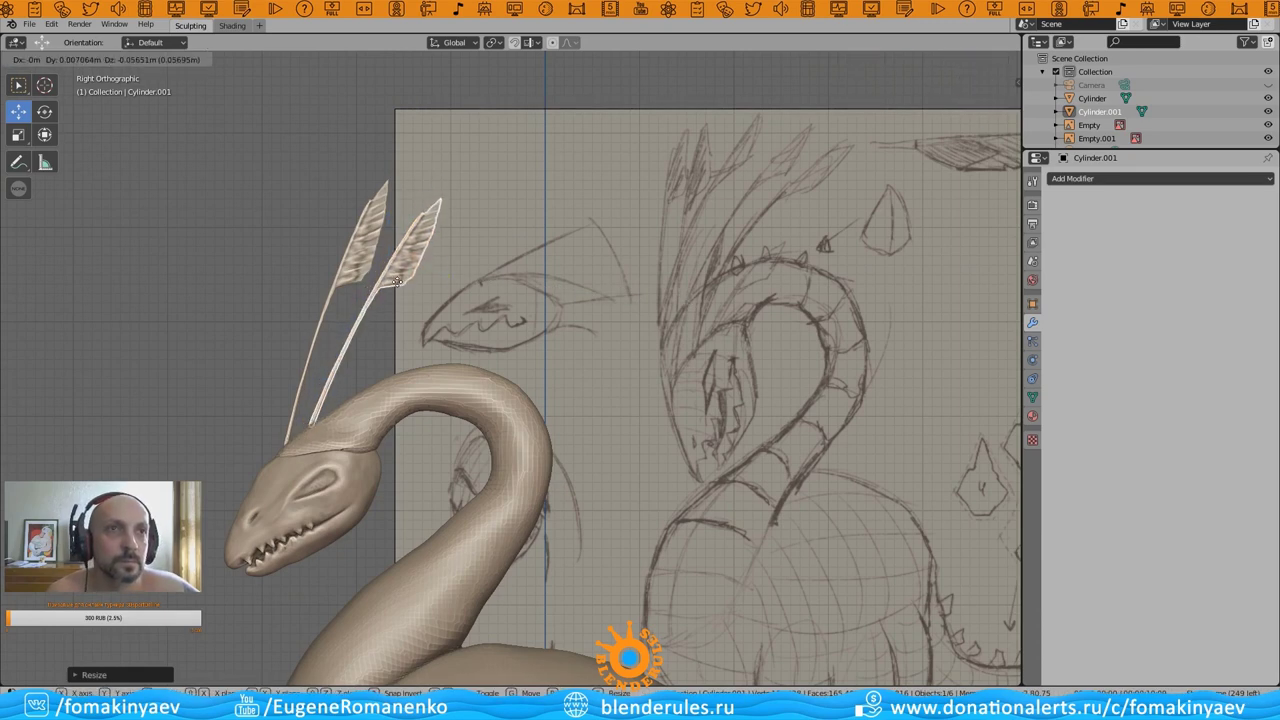
left_click(400, 290)
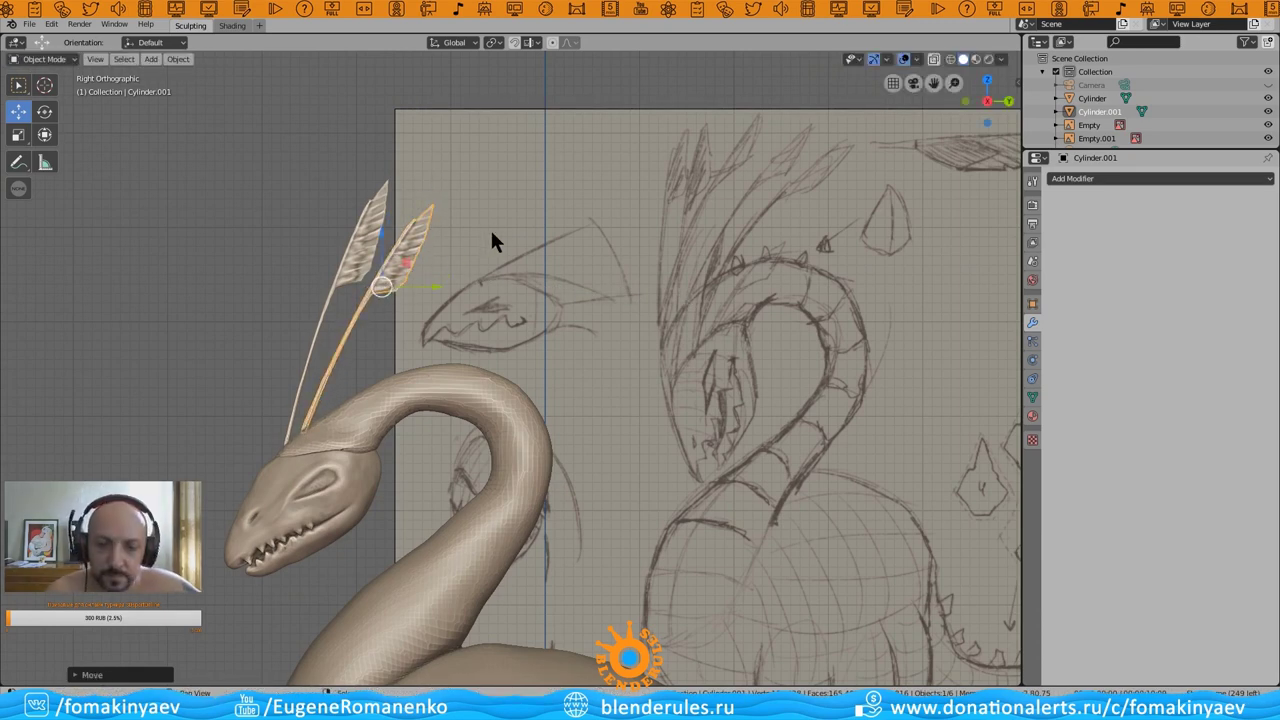
- Reposition the newest feather slightly up and right, then resize it
key("g")
left_click(517, 226)
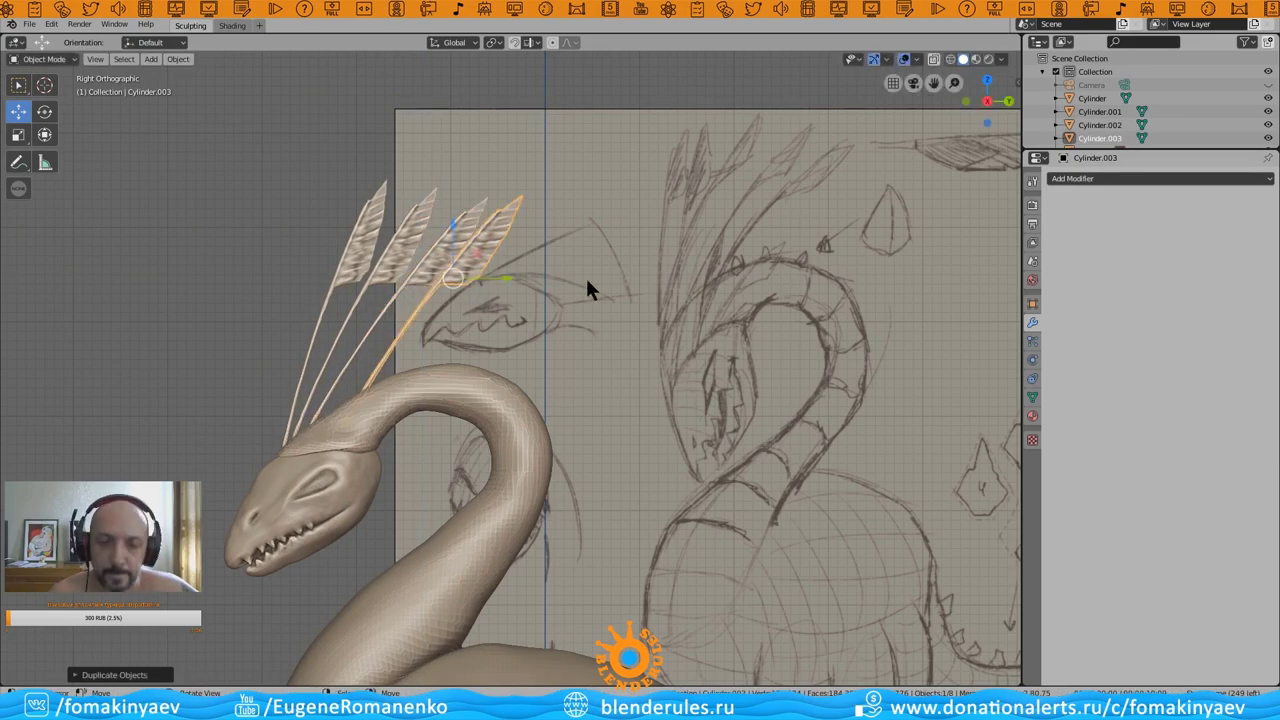
scroll(515, 295, "up", 1)
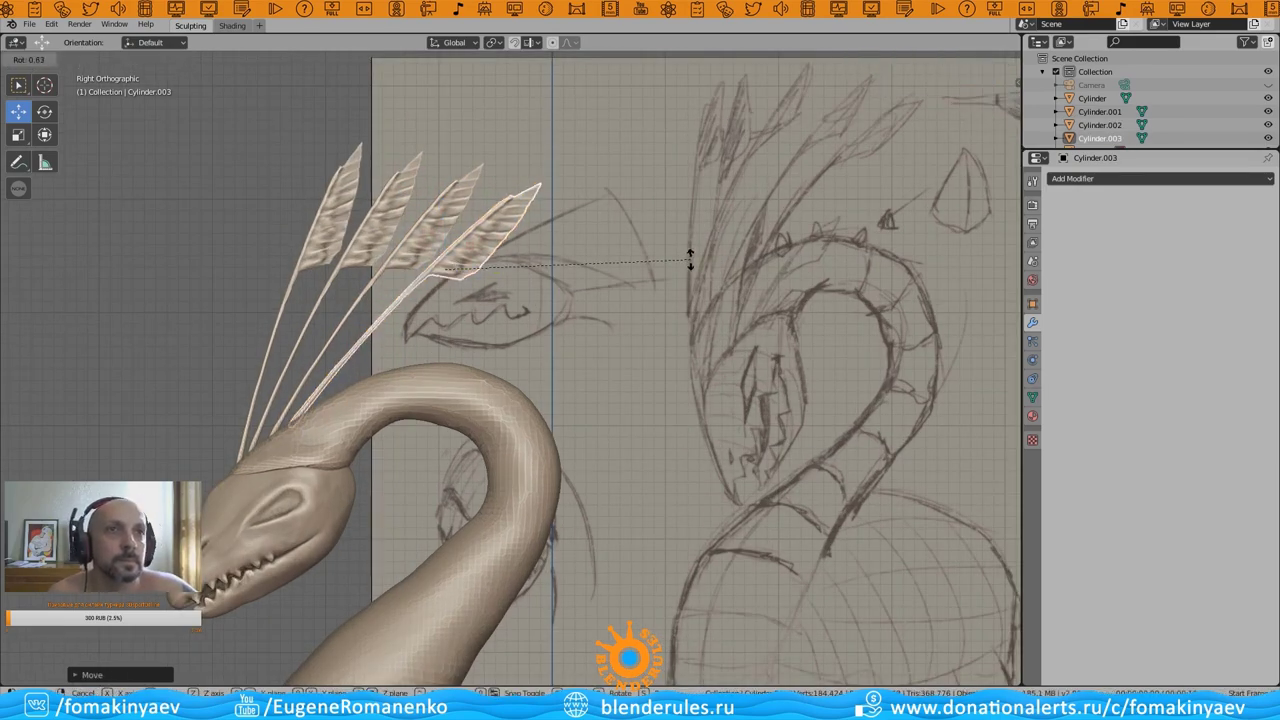
left_click(466, 248)
mouse_move(466, 248)
middle_mouse_down()
mouse_move(437, 284)
mouse_move(694, 381)
mouse_move(338, 370)
middle_mouse_up()
key("KP_3")
scroll(540, 265, "up", 2)
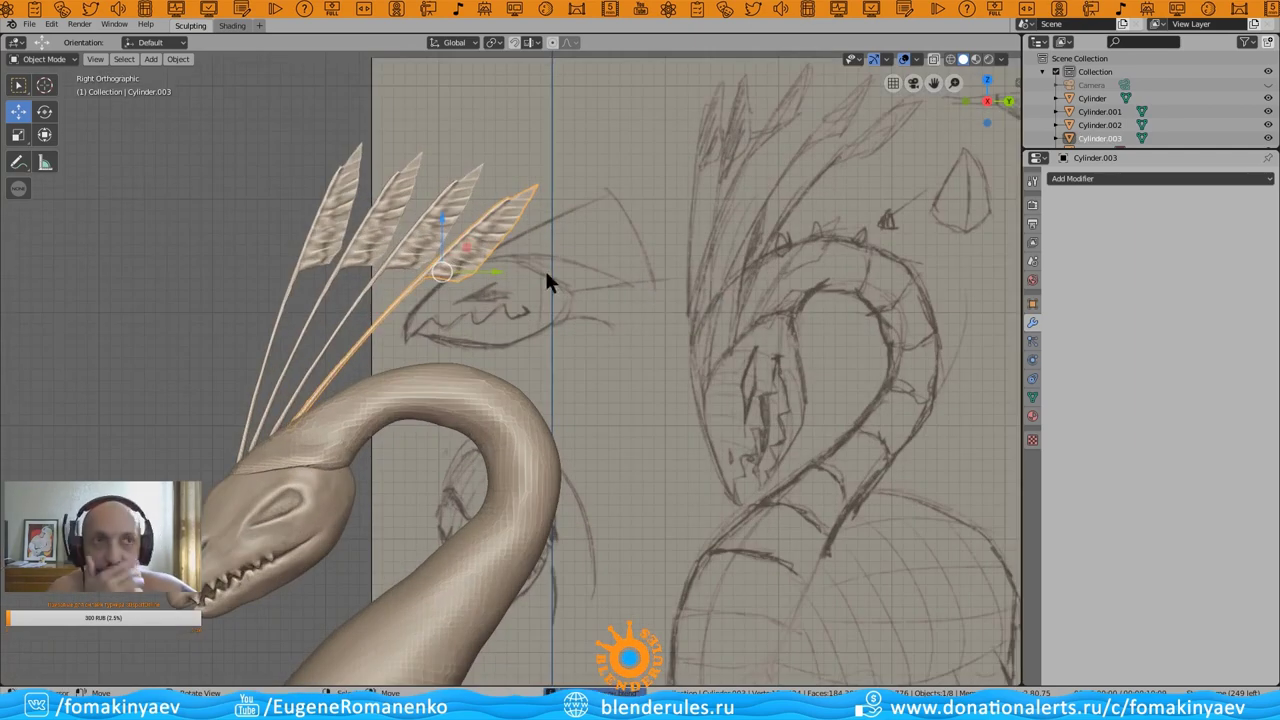
key("s")
scroll(398, 375, "down", 1)
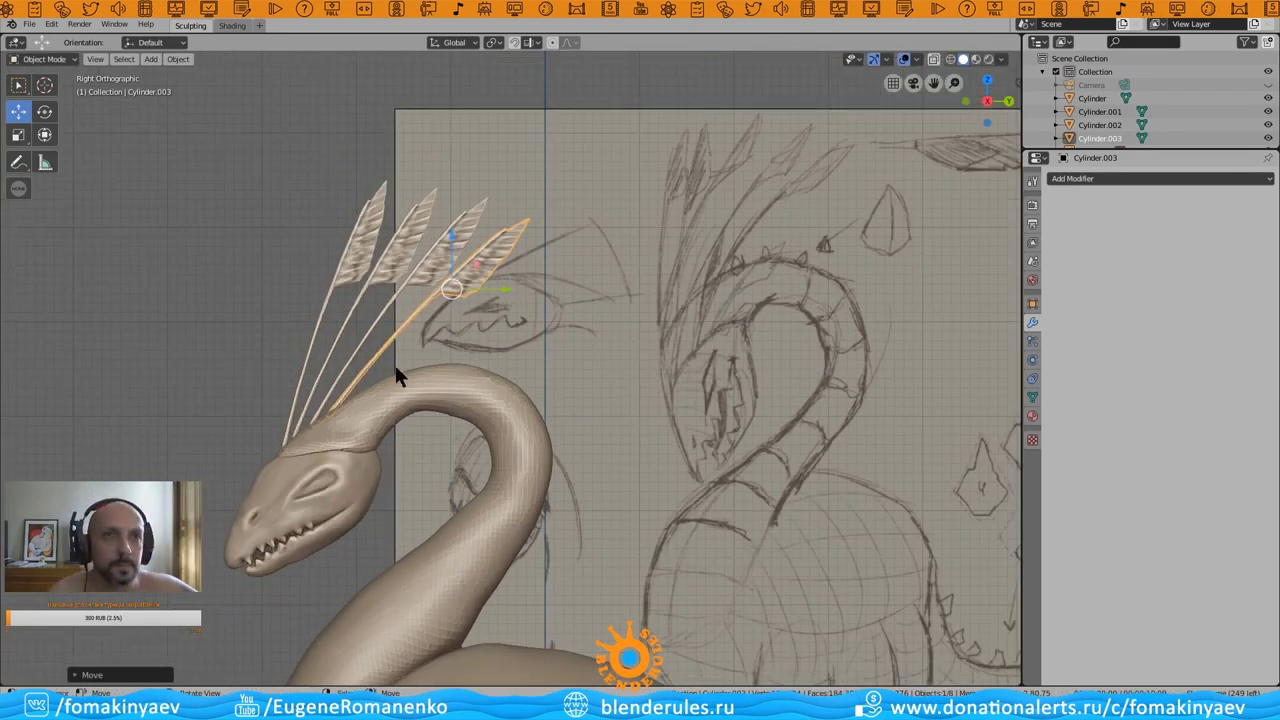
- Move all four feathers together, then reposition the third feather individually
key("a")
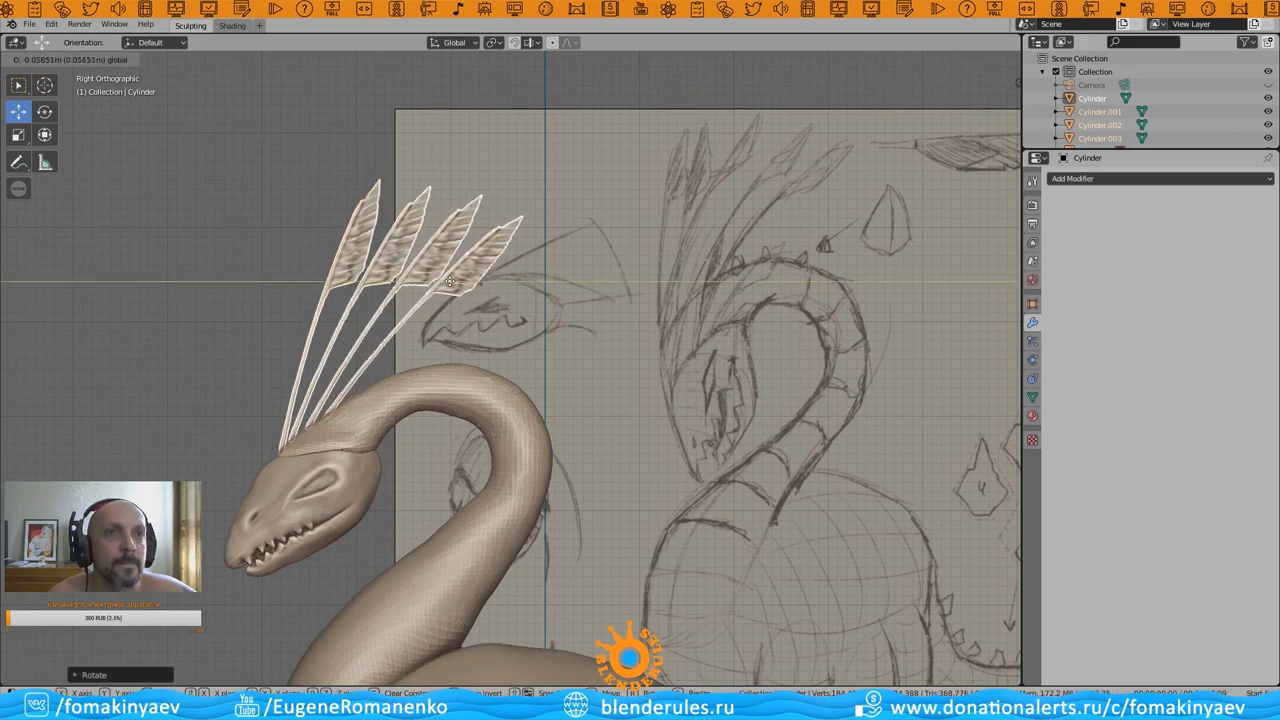
scroll(298, 332, "up", 2)
key("g")
left_click(337, 195)
left_click(365, 190)
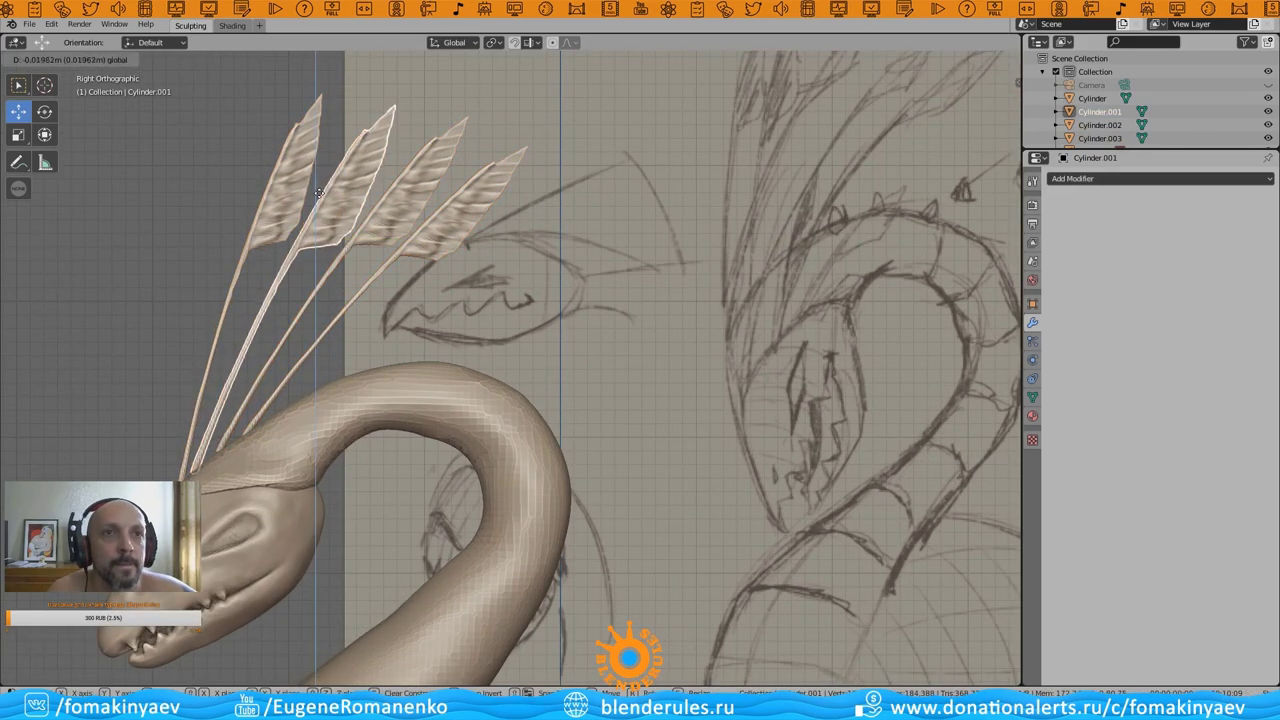
key("g")
left_click(432, 241)
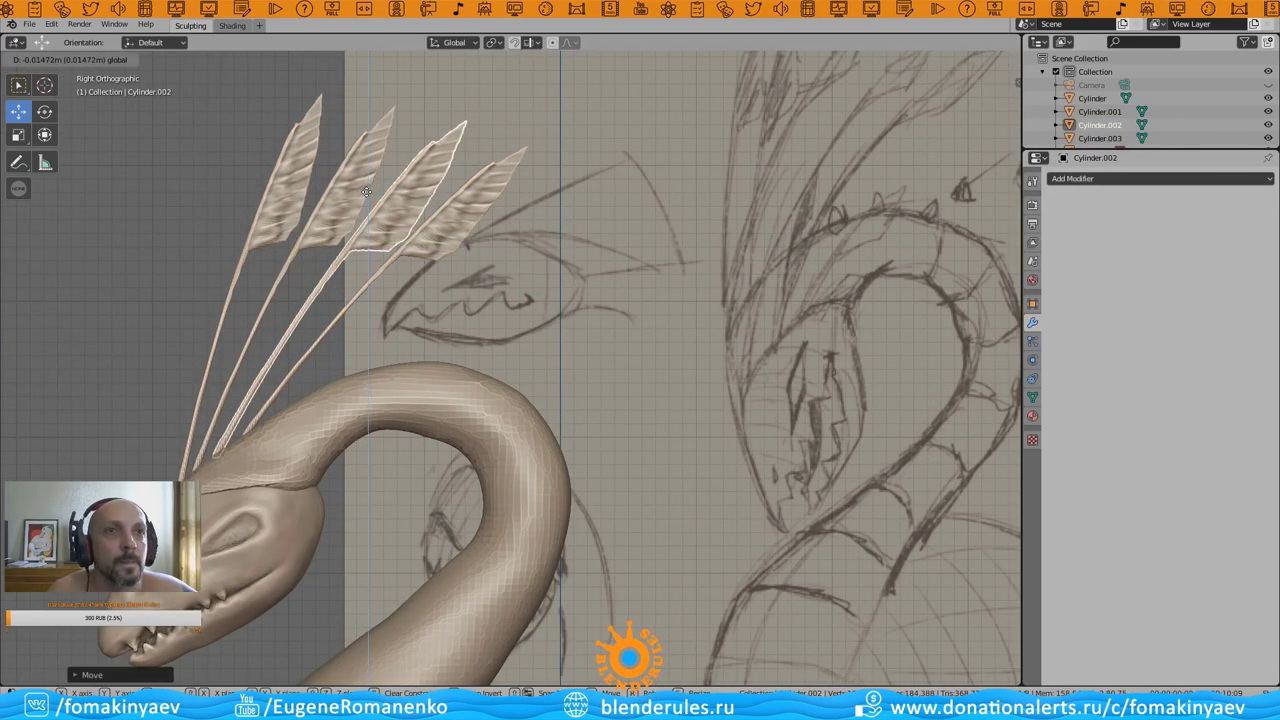
left_click(482, 195)
- Orbit and zoom to view the whole dinosaur
scroll(389, 429, "down", 6)
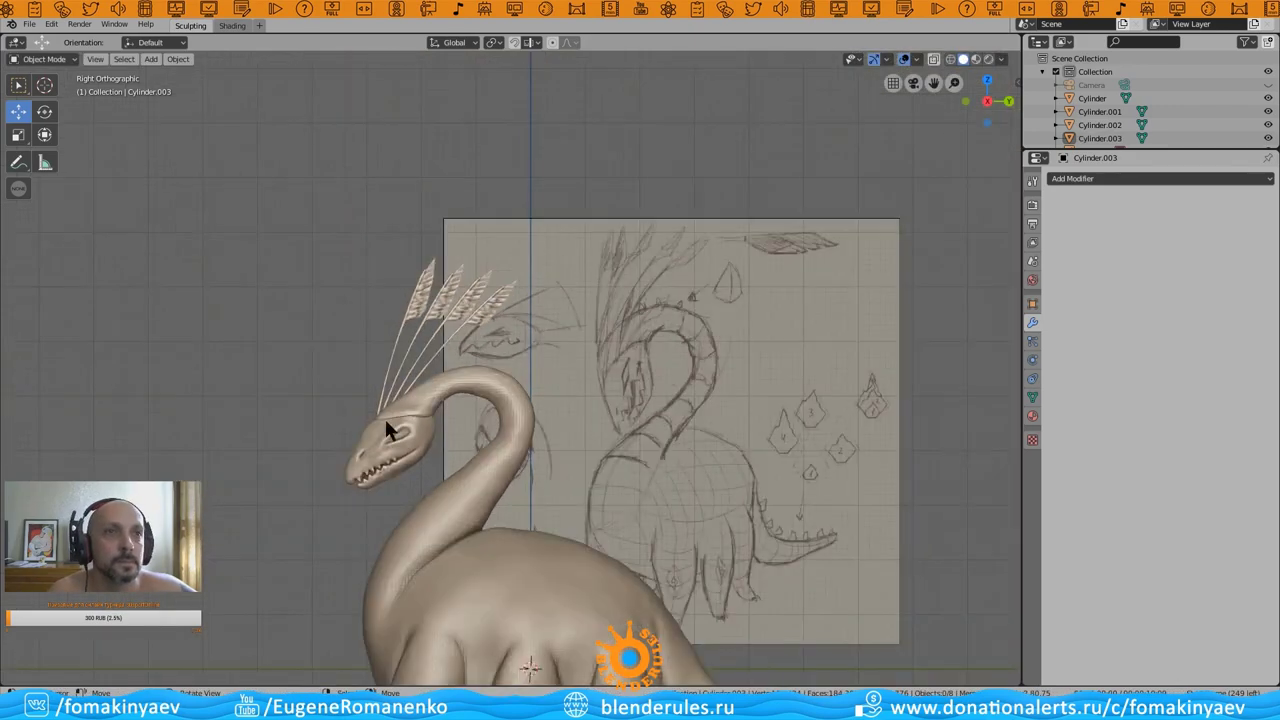
mouse_move(389, 429)
middle_mouse_down()
mouse_move(651, 437)
mouse_move(449, 443)
mouse_move(532, 452)
mouse_move(551, 394)
mouse_move(571, 434)
mouse_move(560, 437)
middle_mouse_up()
scroll(675, 374, "up", 3)
key("grave")
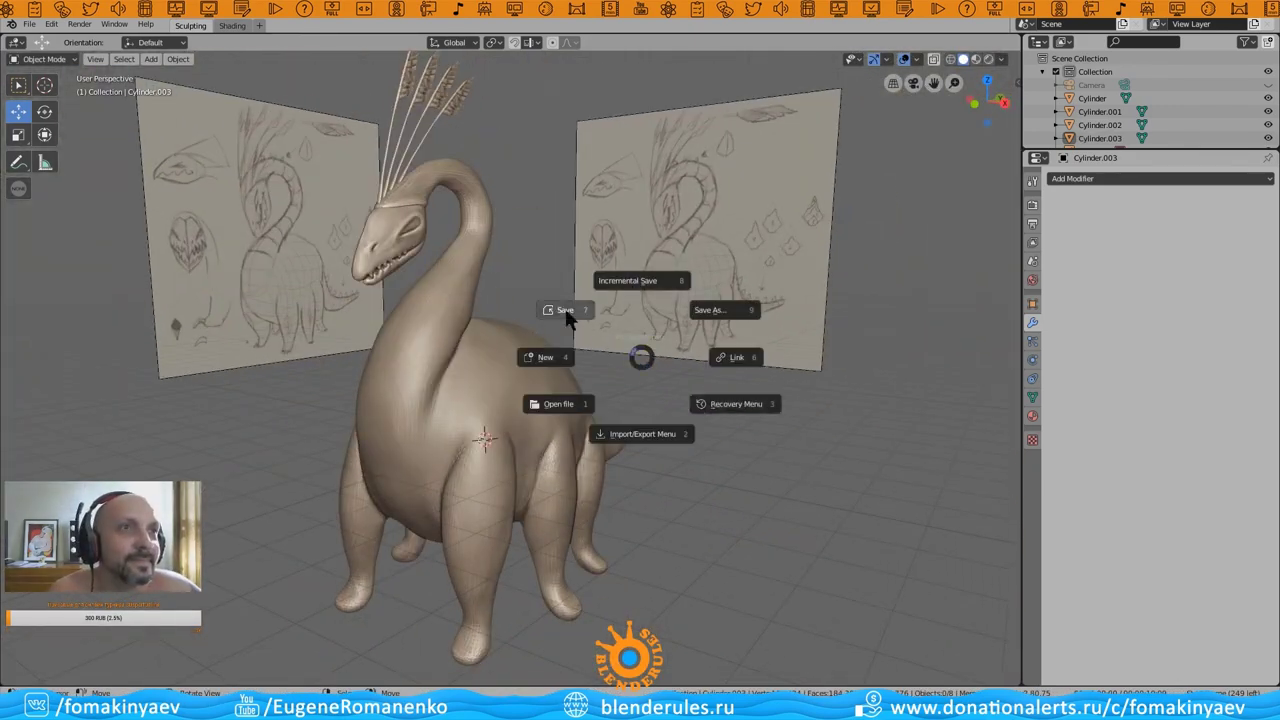
mouse_move(675, 374)
middle_mouse_down()
mouse_move(884, 364)
mouse_move(703, 365)
mouse_move(706, 387)
mouse_move(691, 374)
mouse_move(726, 374)
mouse_move(609, 391)
mouse_move(690, 316)
middle_mouse_up()
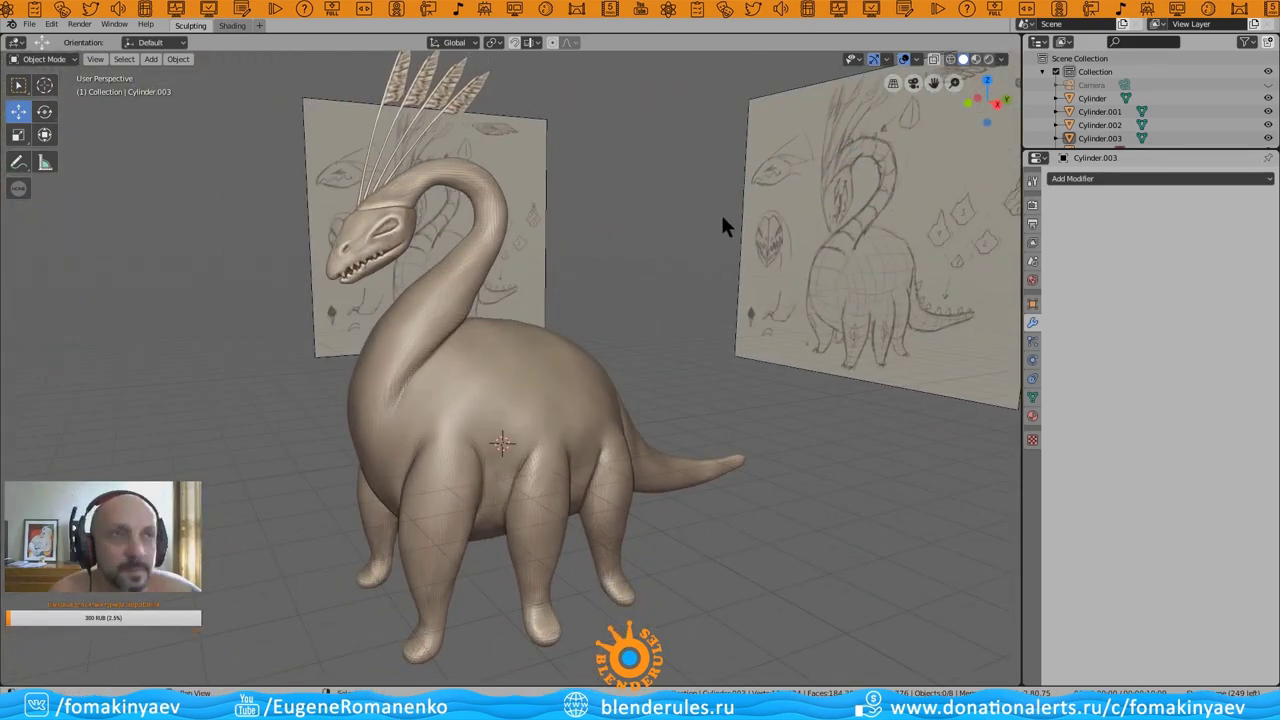
- Add a brilliant diamond, scale it and rotate it 90° on X, then delete it
key("shift+a")
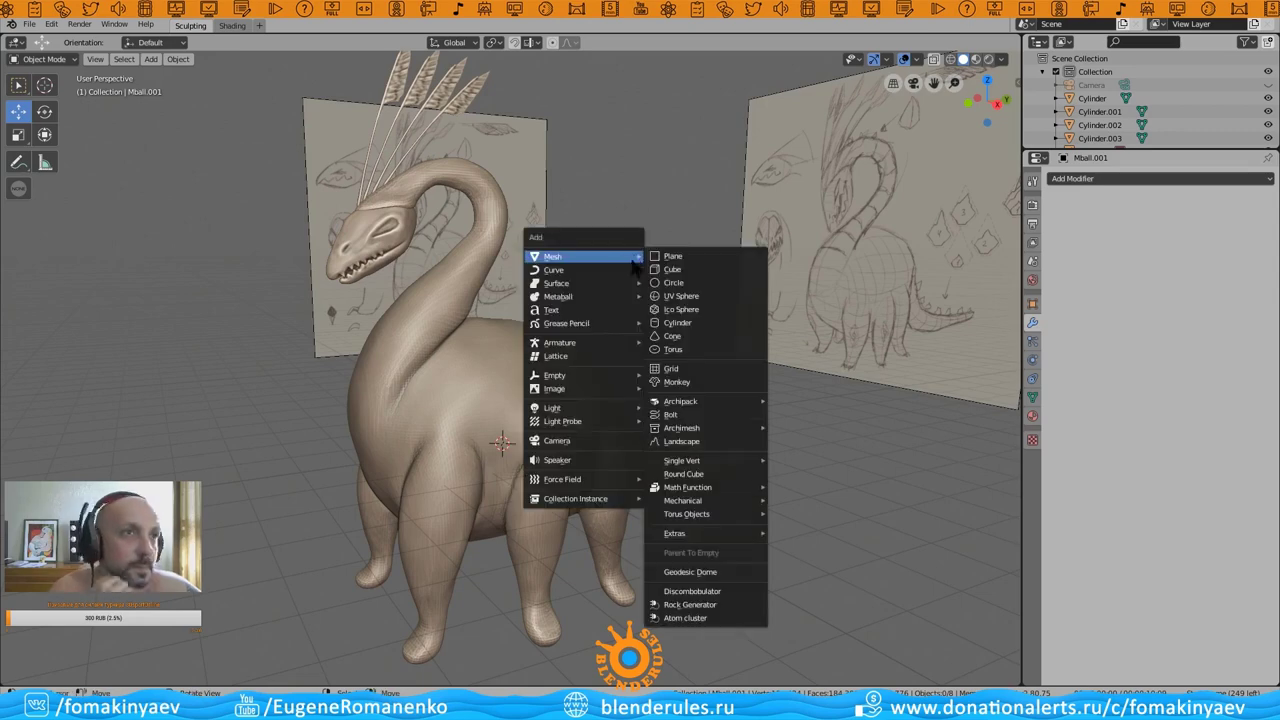
mouse_move(688, 487)
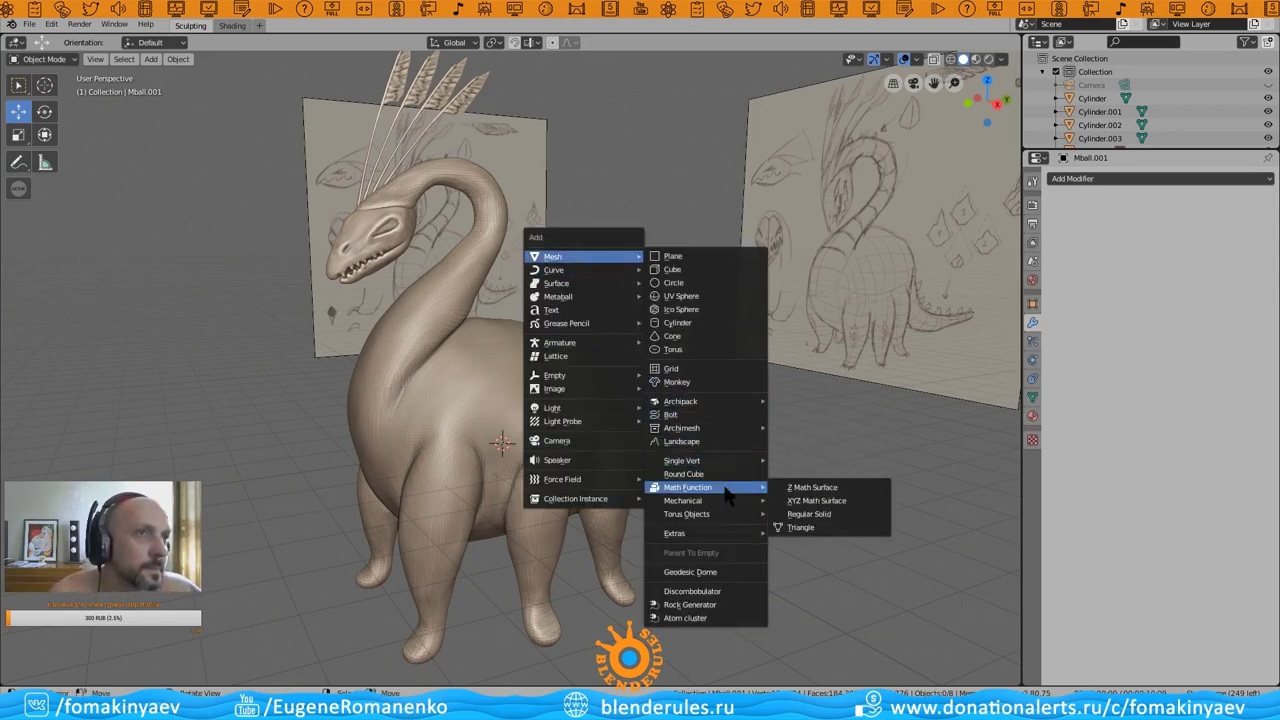
mouse_move(675, 533)
left_click(955, 535)
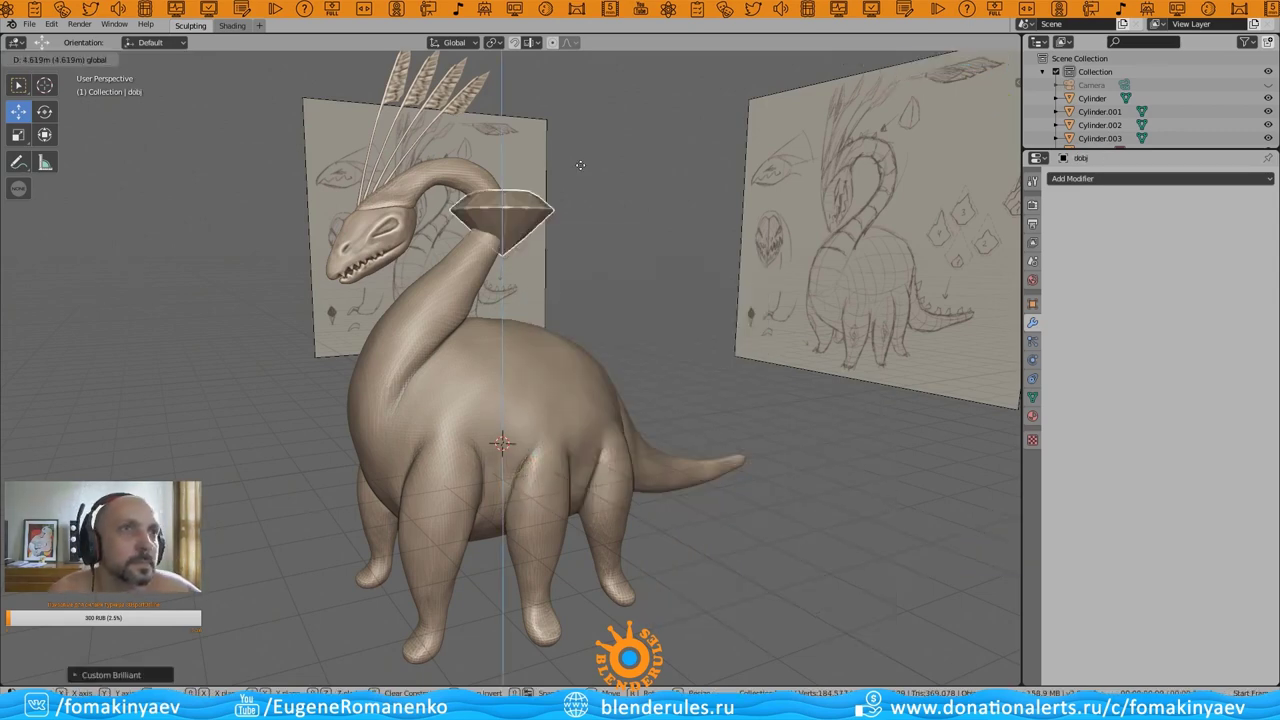
mouse_move(600, 320)
middle_mouse_down()
mouse_move(626, 303)
mouse_move(689, 314)
mouse_move(708, 276)
mouse_move(766, 318)
middle_mouse_up()
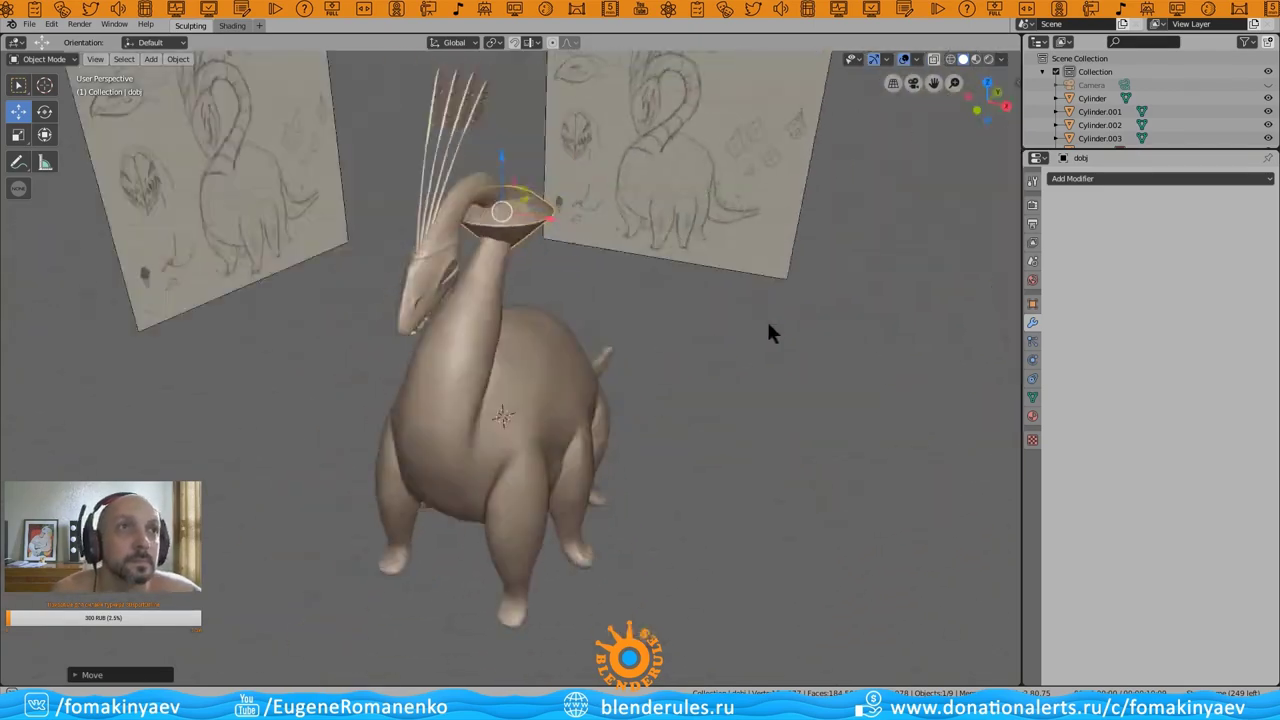
key("s")
left_click(677, 280)
mouse_move(677, 280)
middle_mouse_down()
mouse_move(559, 205)
mouse_move(713, 268)
mouse_move(555, 317)
mouse_move(671, 240)
middle_mouse_up()
type("rx90")
key("Return")
key("x")
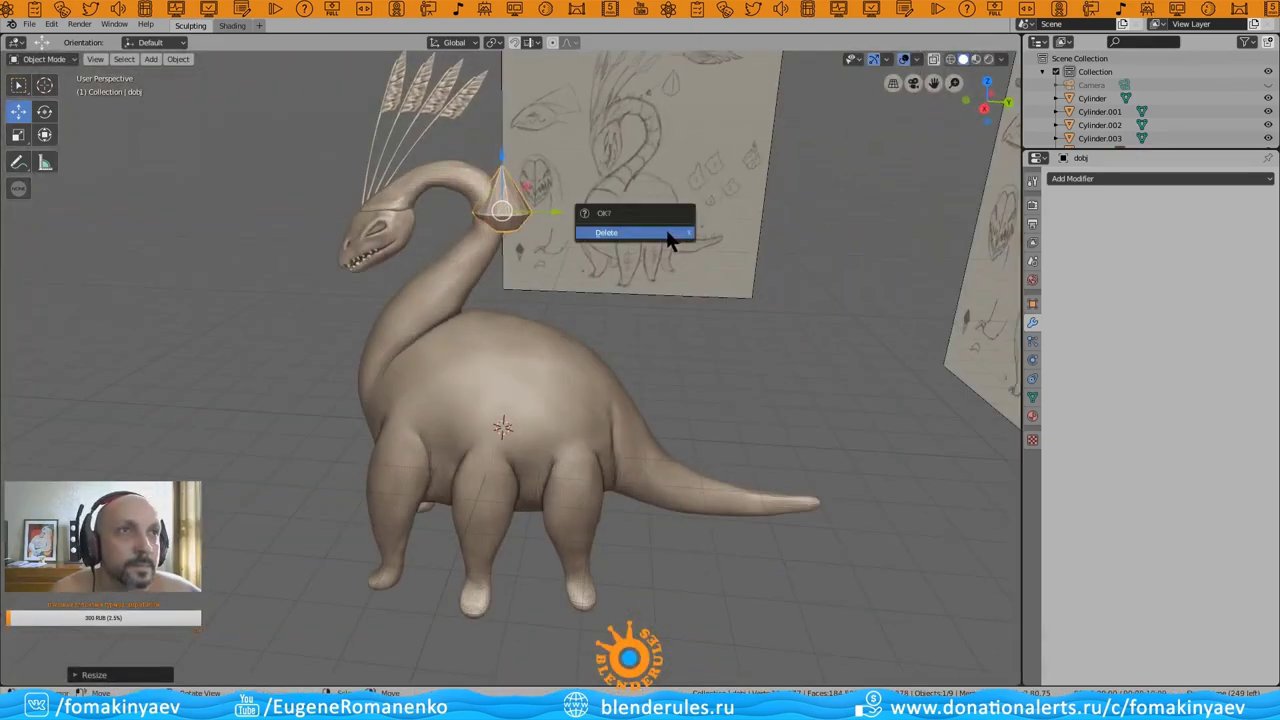
left_click(671, 237)
- Try a gem mesh, delete it, and add a brilliant diamond at the 3D cursor instead
key("shift+a")
left_click(1035, 563)
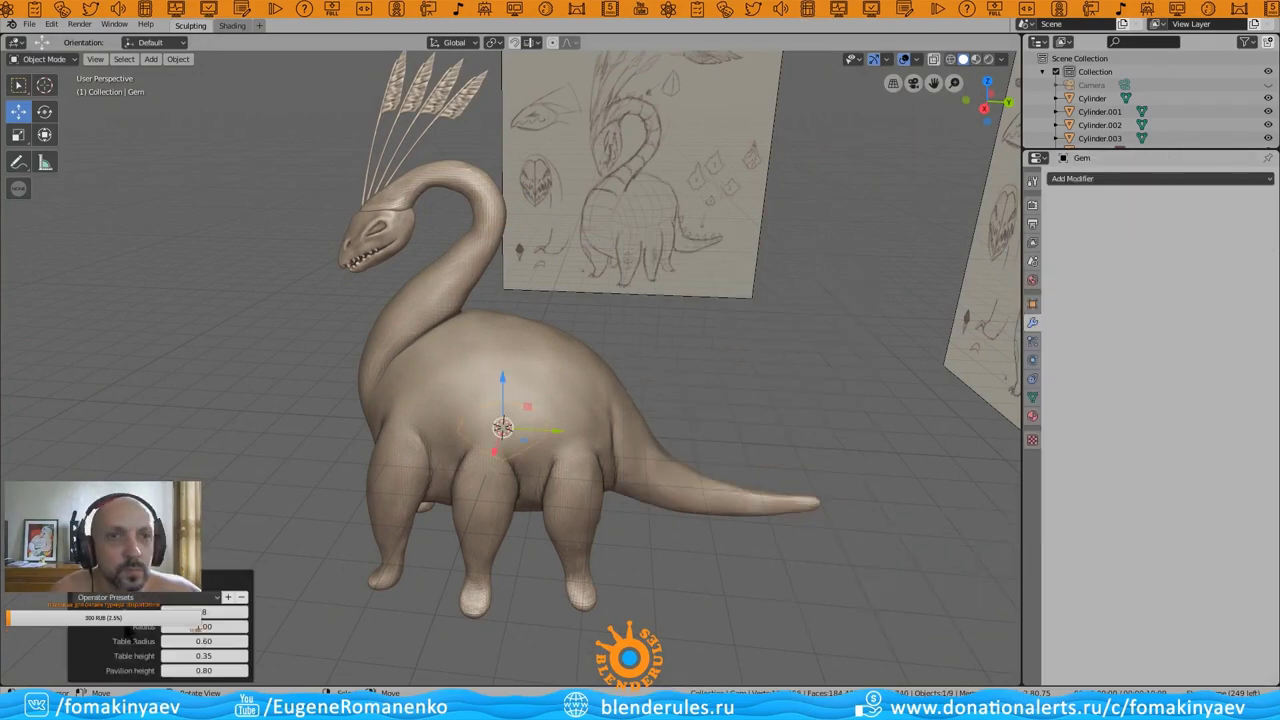
mouse_move(560, 400)
middle_mouse_down()
mouse_move(638, 419)
mouse_move(722, 295)
middle_mouse_up()
key("Delete")
key("shift+a")
left_click(1042, 462)
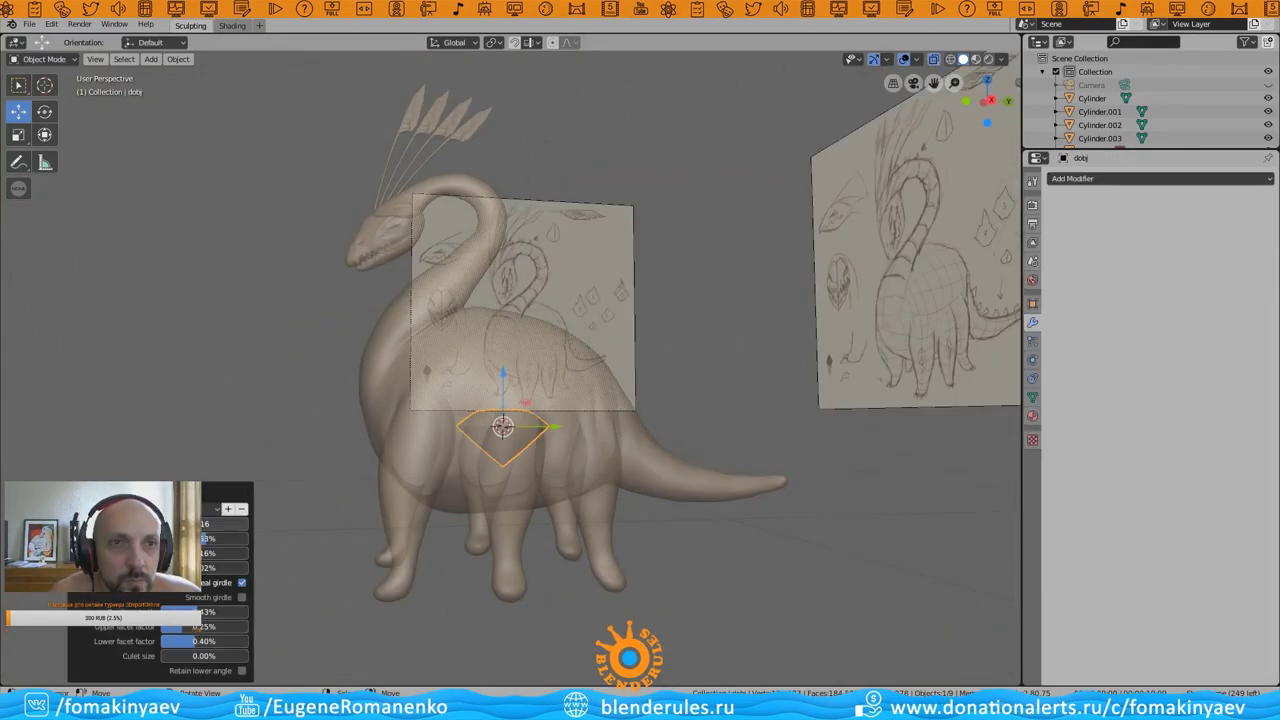
- From the side view, move the diamond onto the back near the tail and shrink it
middle_click_drag(526, 513, 236, 598)
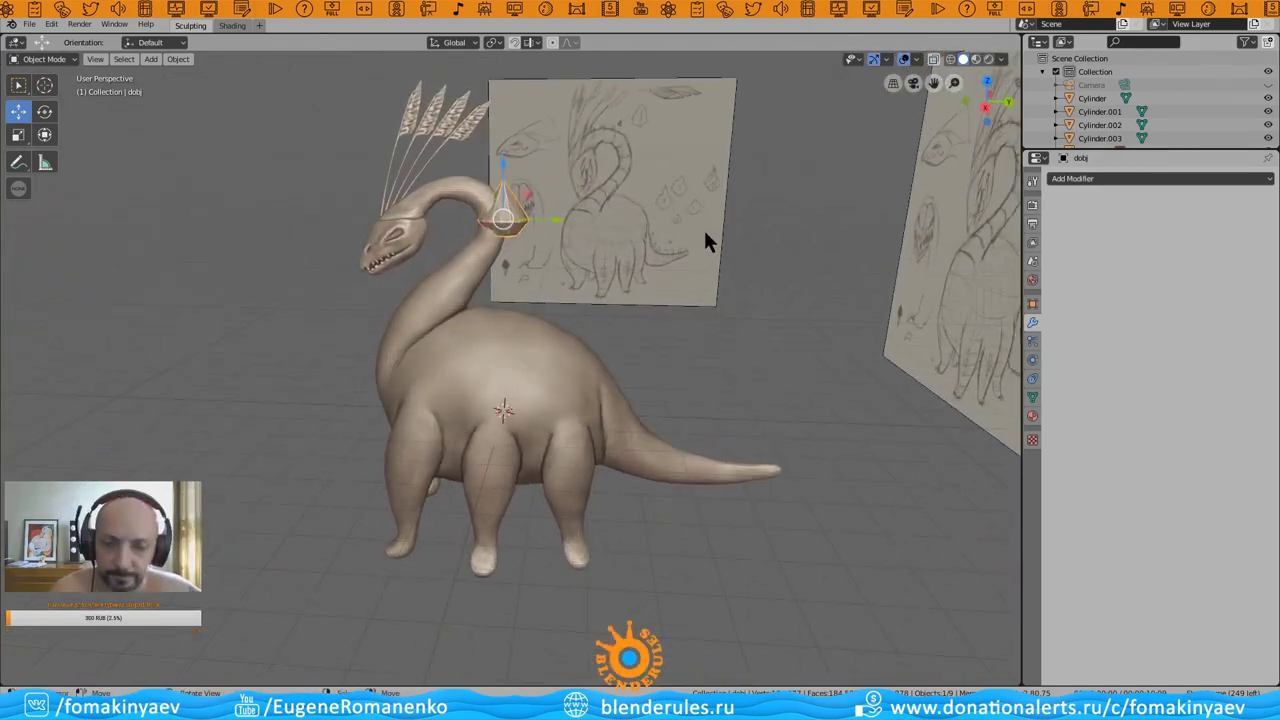
key("KP_3")
key("g")
left_click(136, 449)
key("g")
left_click(765, 349)
key("r")
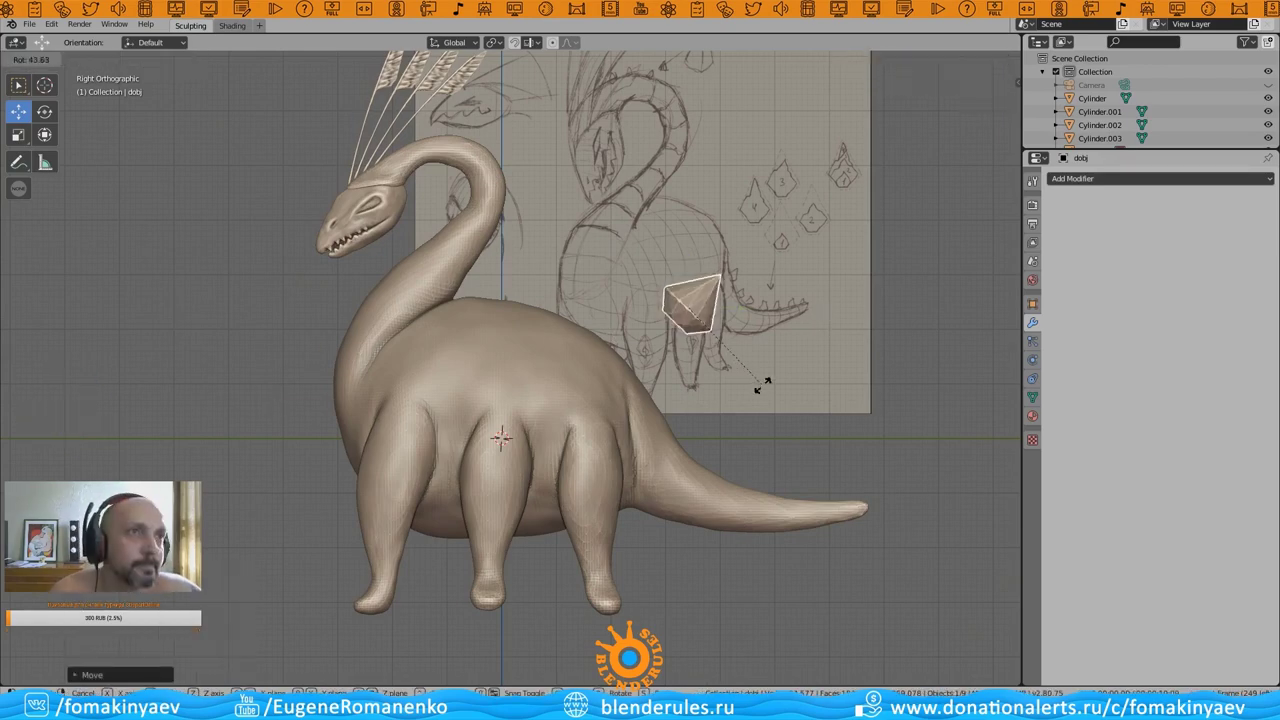
key("s")
left_click(777, 318)
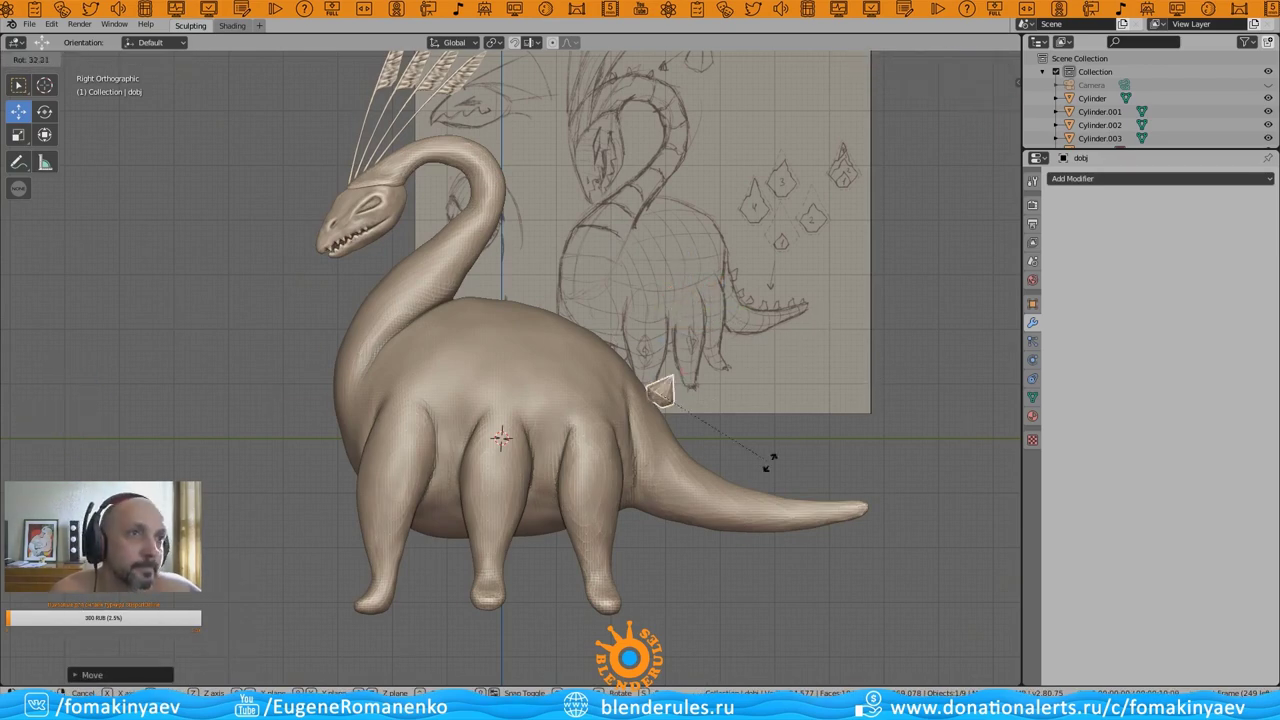
- Confirm the spike's new placement on the back and frame the view on it
left_click(833, 398)
mouse_move(833, 398)
middle_mouse_down()
mouse_move(714, 417)
mouse_move(850, 359)
middle_mouse_up()
key("KP_Decimal")
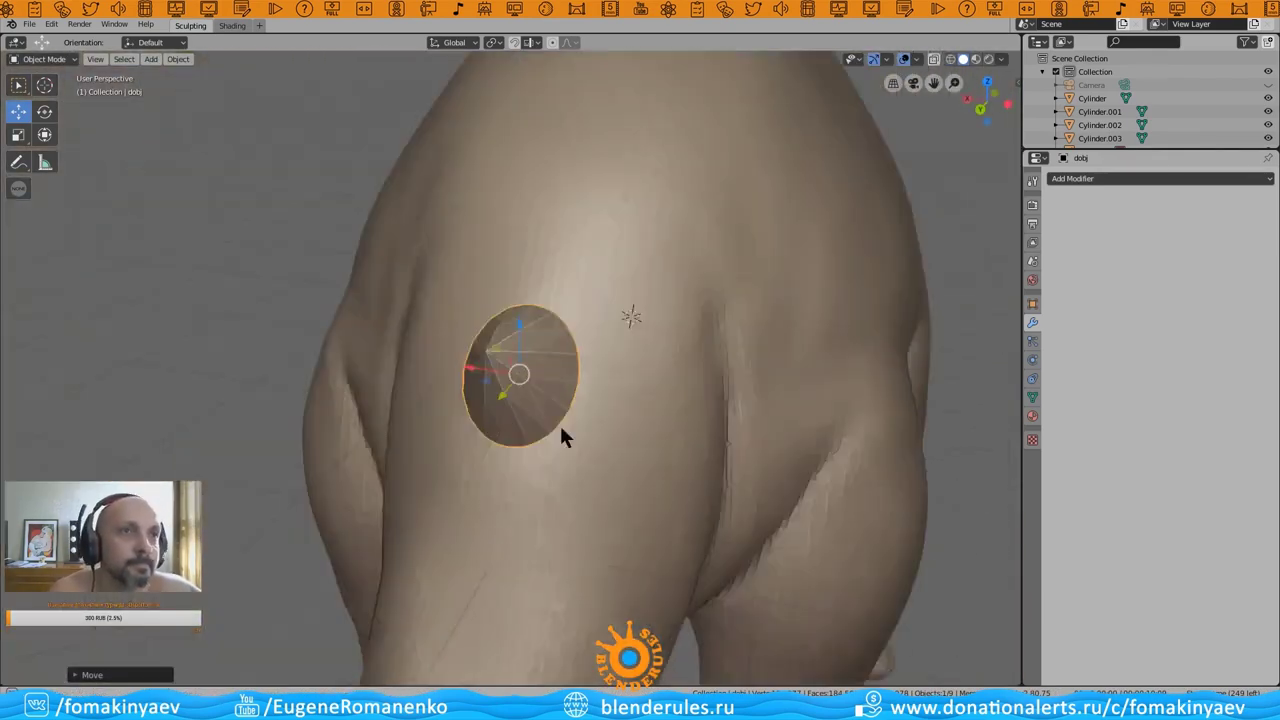
key("ctrl+z")
key("KP_Decimal")
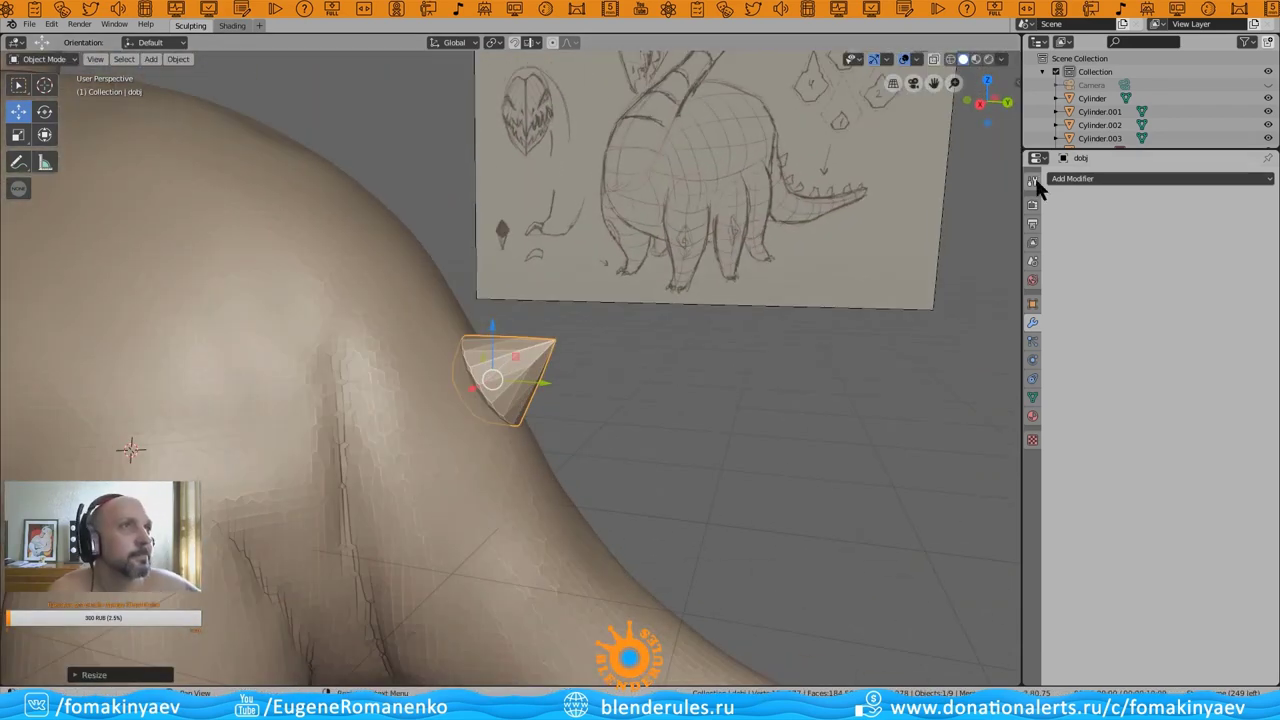
- Test a Decimate modifier on the spike in Un-Subdivide and Planar modes, then remove it
left_click(1060, 178)
left_click(1060, 270)
left_click(1159, 267)
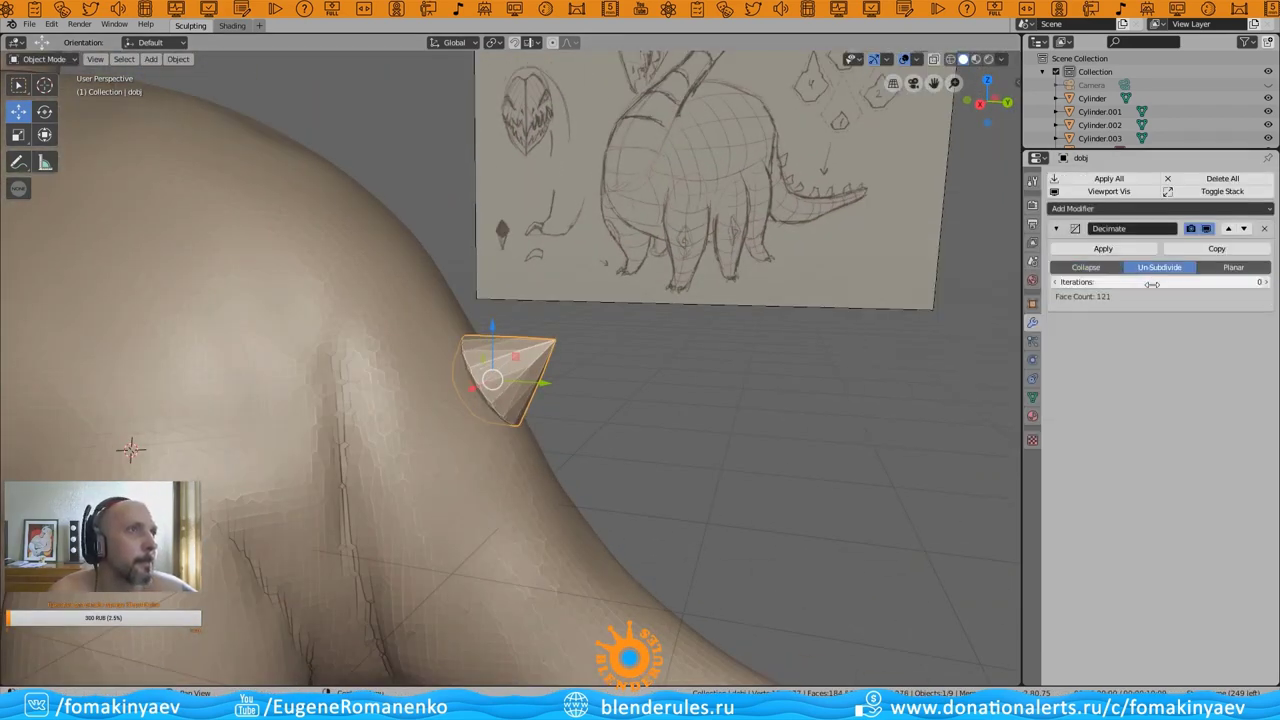
middle_click_drag(777, 393, 734, 377)
left_click(1233, 267)
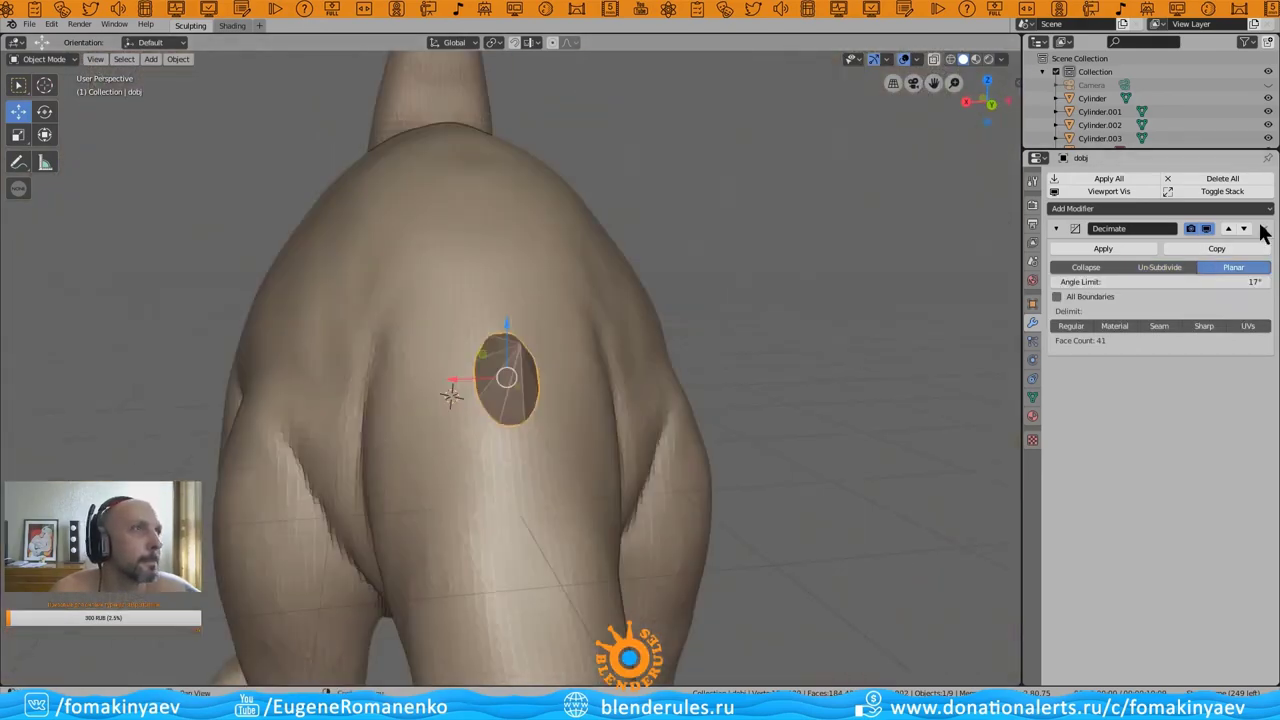
left_click(1264, 228)
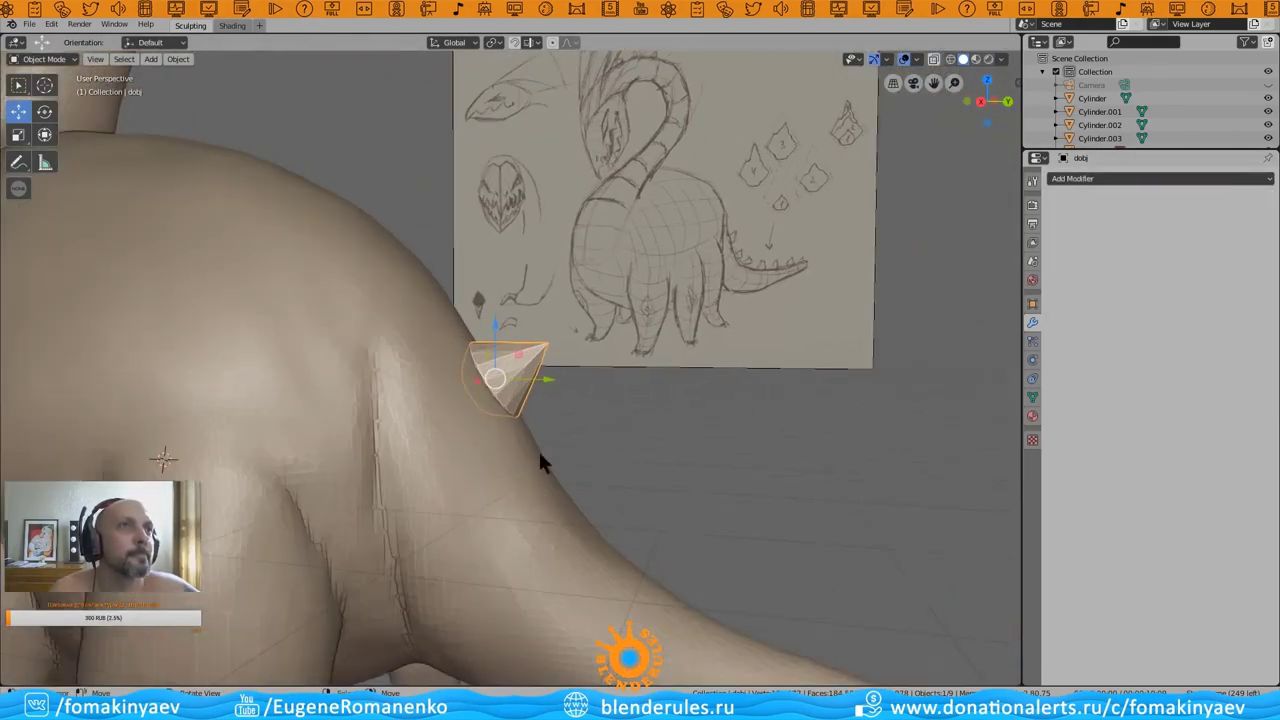
- Apply the spike's location transform with Ctrl+A
middle_click_drag(538, 449, 631, 457)
scroll(635, 410, "down", 5)
mouse_move(639, 378)
middle_mouse_down()
mouse_move(543, 477)
mouse_move(590, 465)
middle_mouse_up()
scroll(600, 440, "up", 3)
mouse_move(629, 414)
middle_mouse_down()
mouse_move(686, 400)
mouse_move(566, 443)
mouse_move(661, 398)
mouse_move(751, 434)
mouse_move(523, 471)
mouse_move(532, 428)
mouse_move(968, 85)
middle_mouse_up()
key("KP_Decimal")
left_click(45, 104)
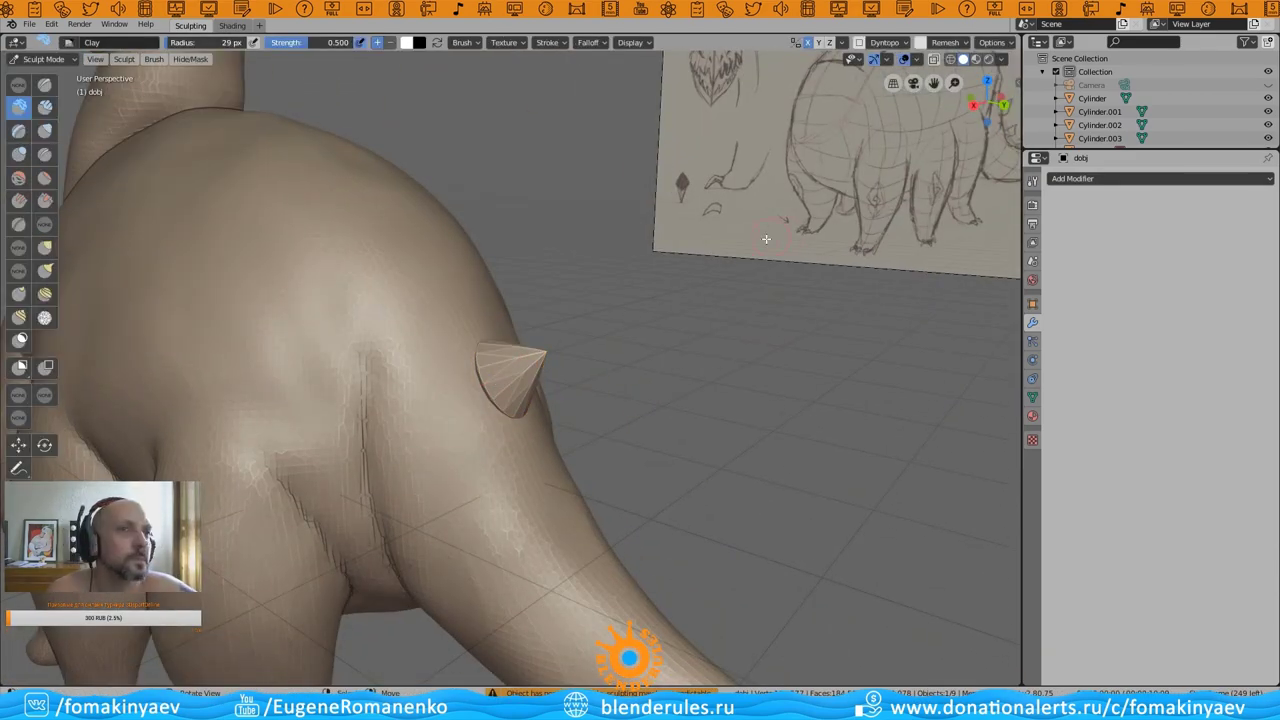
key("ctrl+z")
key("ctrl+a")
left_click(613, 222)
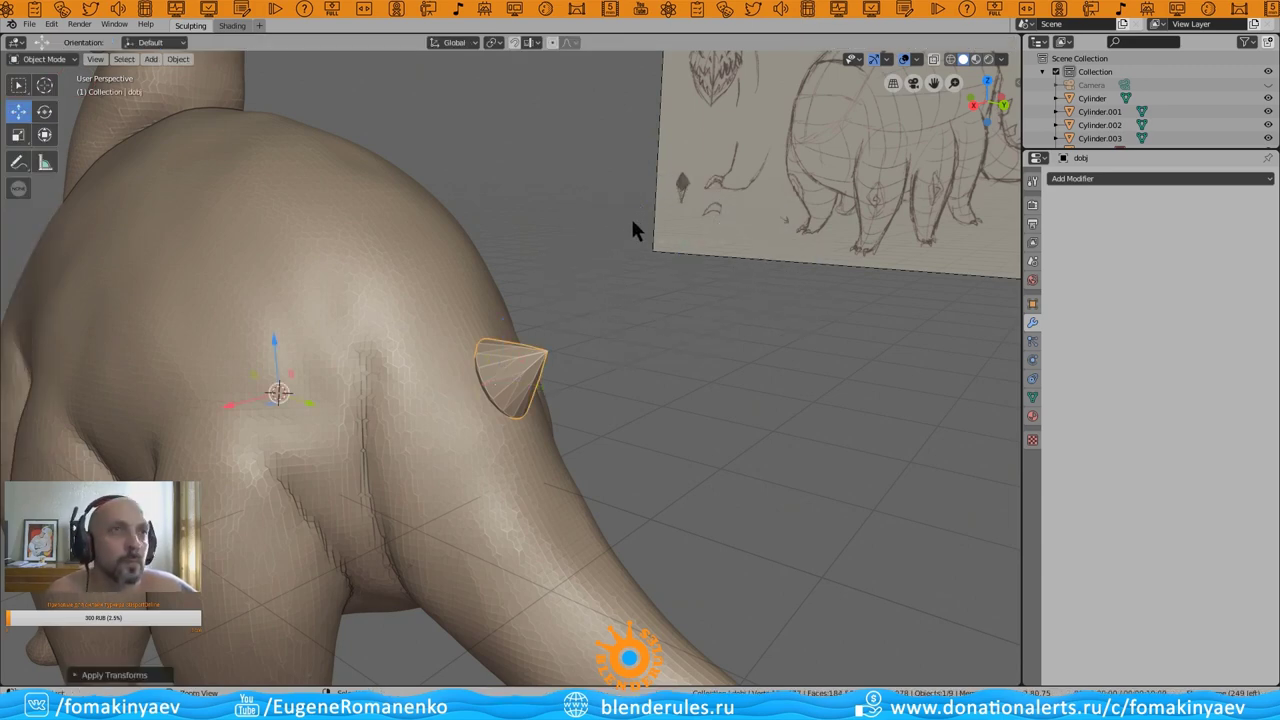
key("ctrl+a")
left_click(713, 149)
- Put the spike into Sculpt Mode and try the Pinch and Clay brushes
left_click(45, 59)
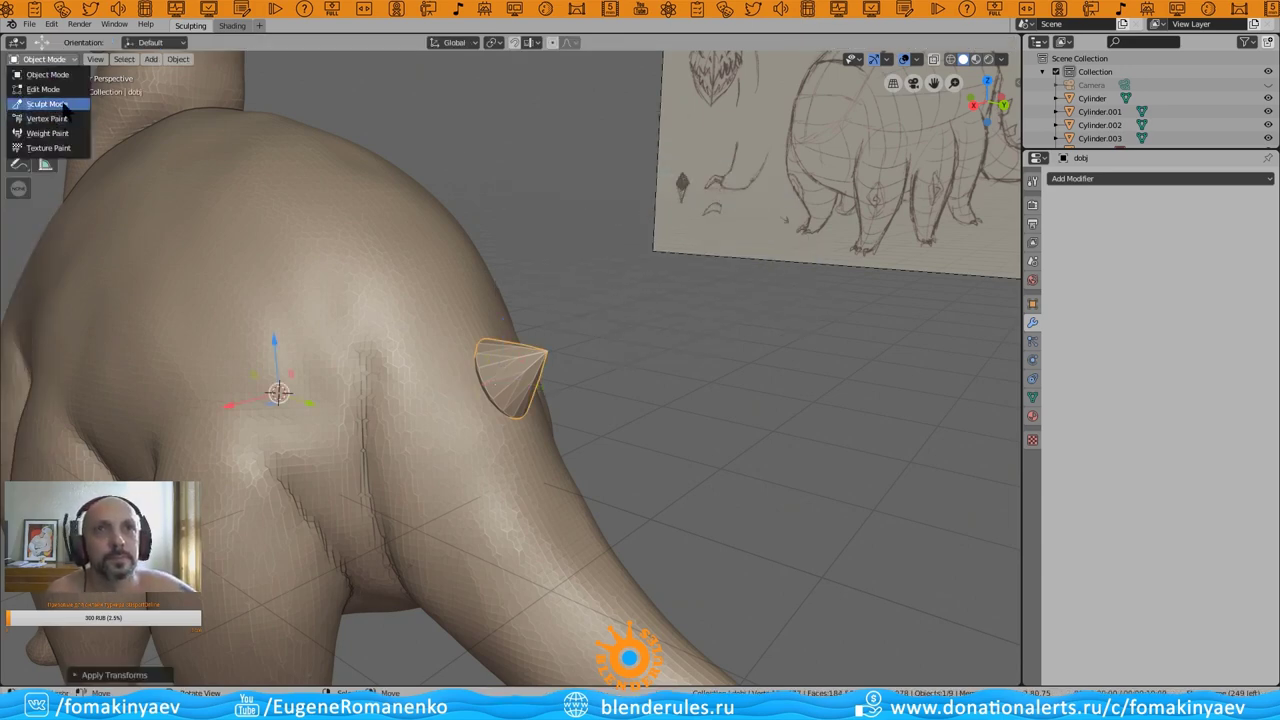
left_click(45, 104)
left_click(945, 42)
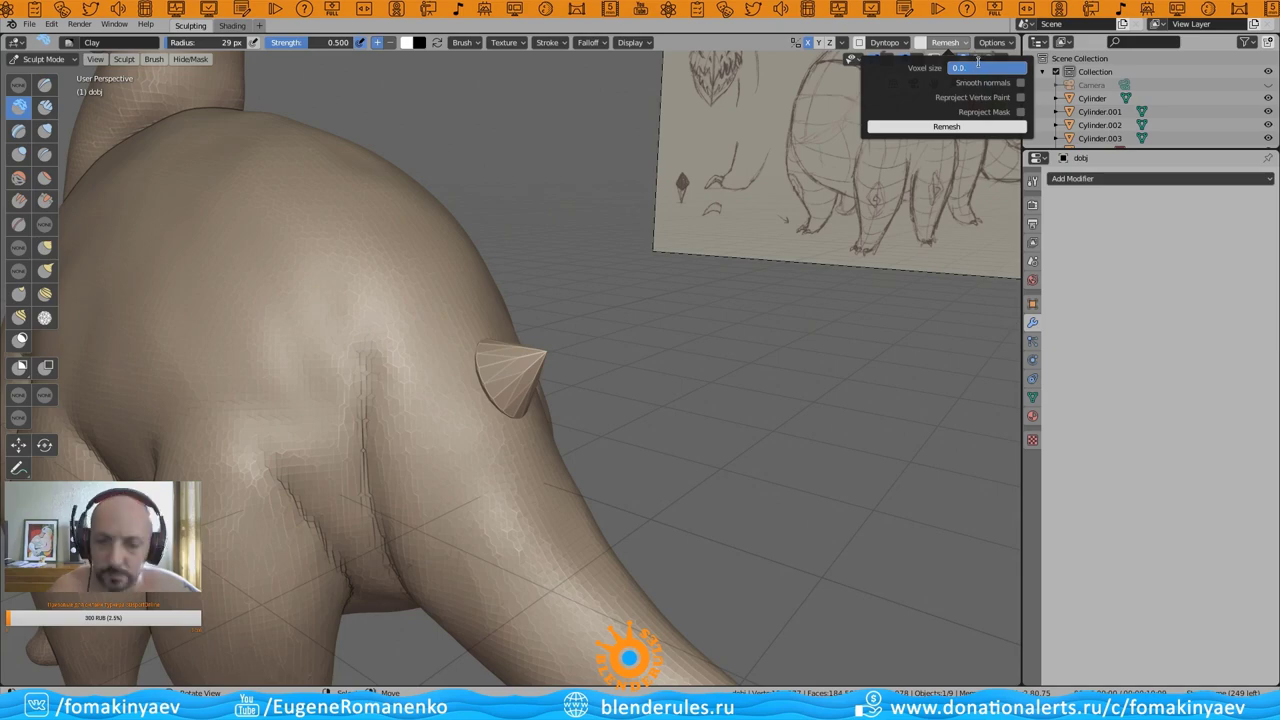
mouse_move(672, 329)
middle_mouse_down()
mouse_move(634, 363)
mouse_move(649, 331)
mouse_move(668, 392)
mouse_move(567, 333)
mouse_move(537, 400)
mouse_move(557, 363)
mouse_move(654, 297)
mouse_move(559, 357)
mouse_move(600, 330)
mouse_move(60, 185)
middle_mouse_up()
key("p")
key("c")
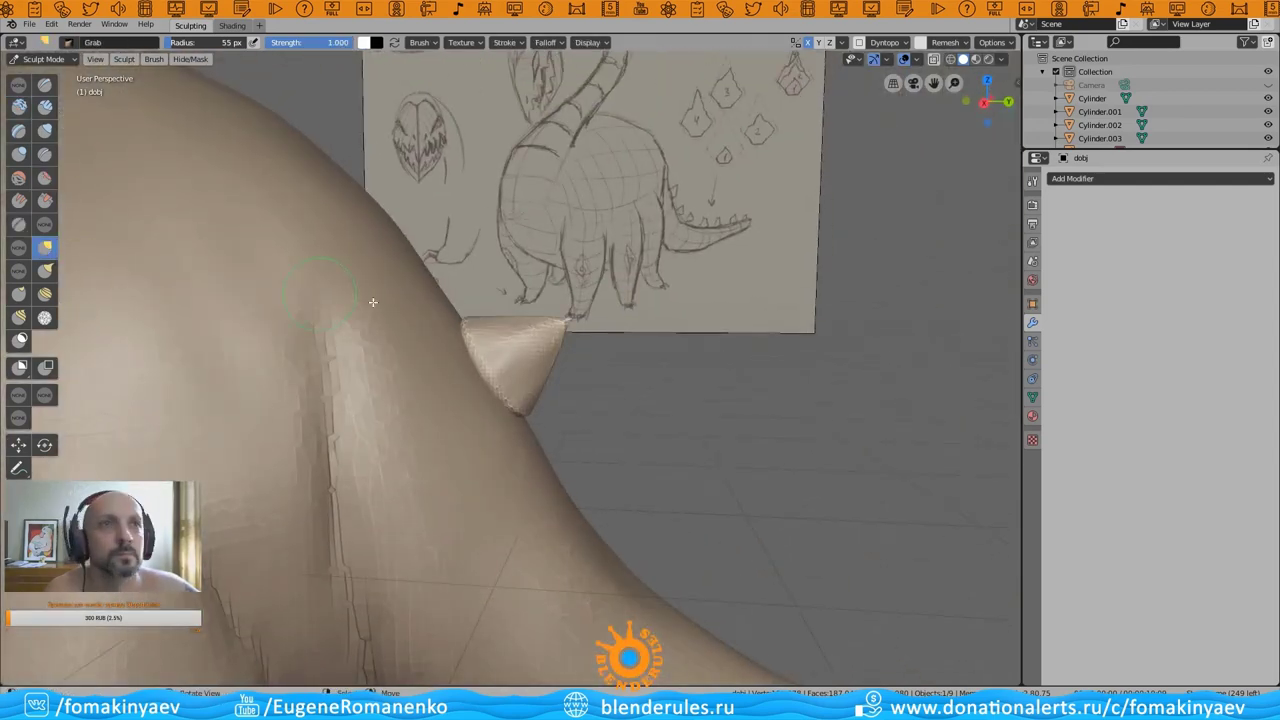
mouse_move(372, 302)
middle_mouse_down()
mouse_move(628, 320)
mouse_move(666, 297)
middle_mouse_up()
- Enlarge and raise all the spike's vertices with proportional editing, then leave Edit Mode
key("Tab")
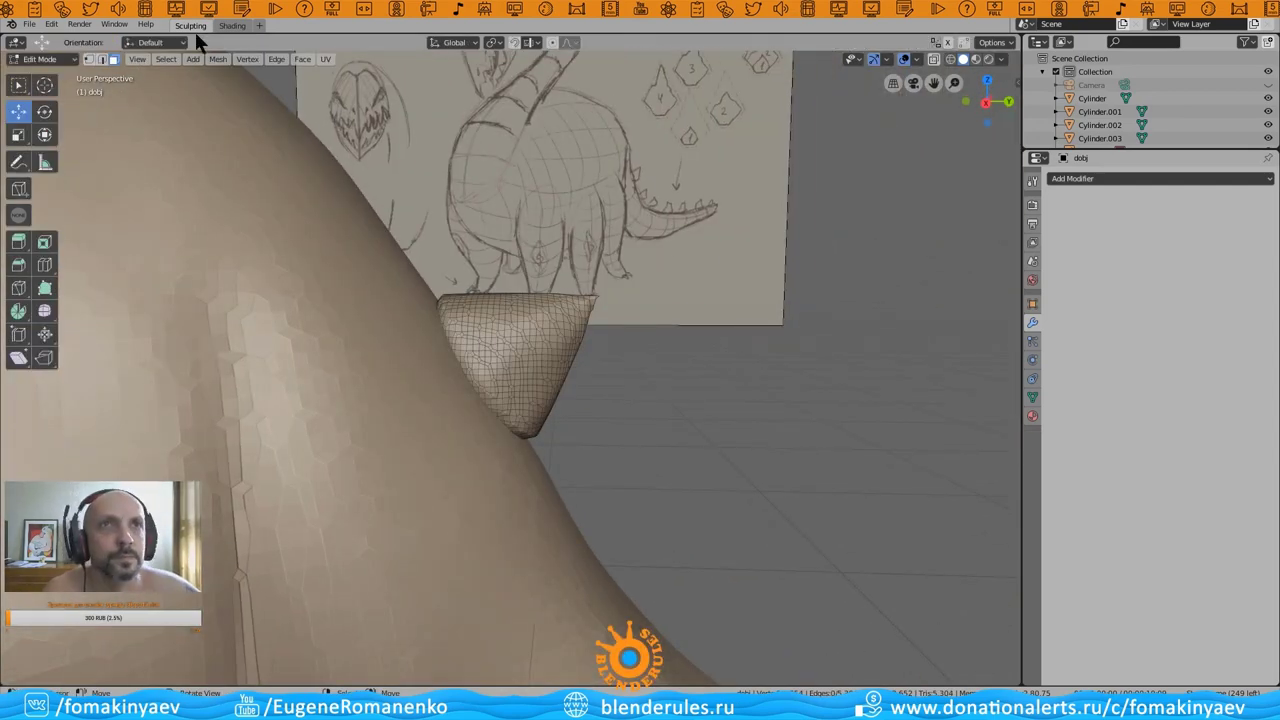
key("a")
key("o")
key("g")
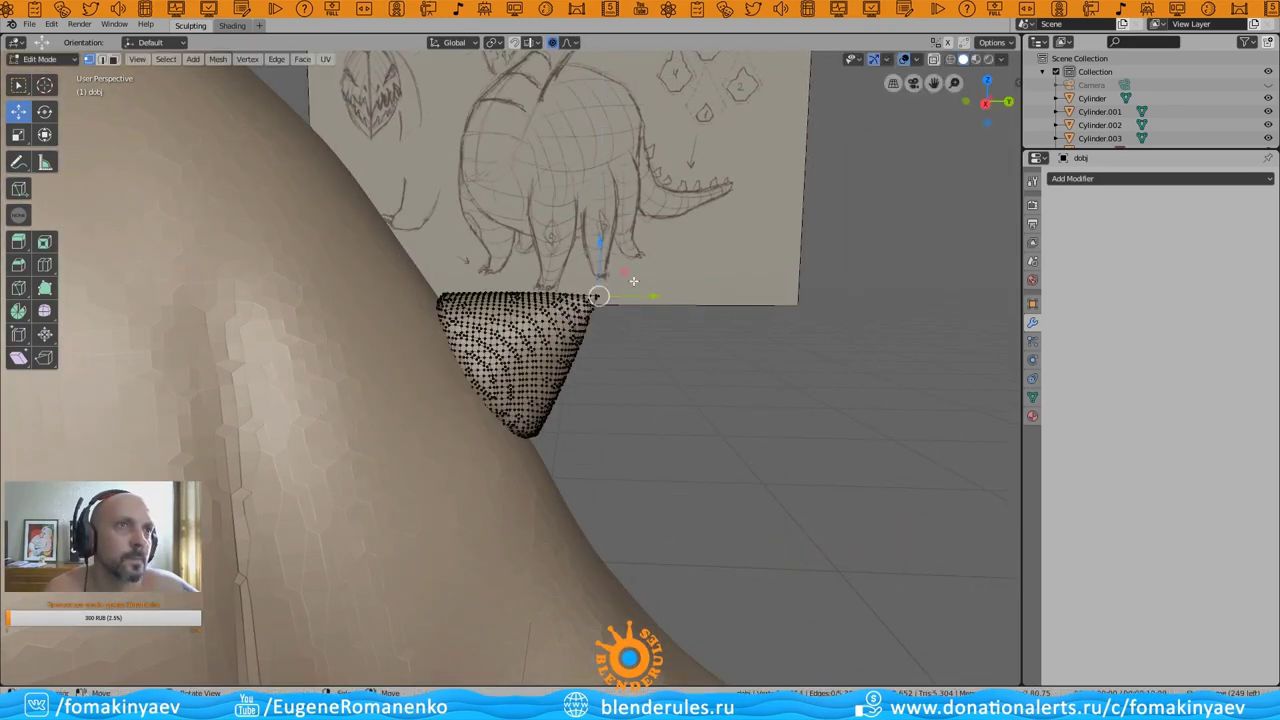
left_click(580, 52)
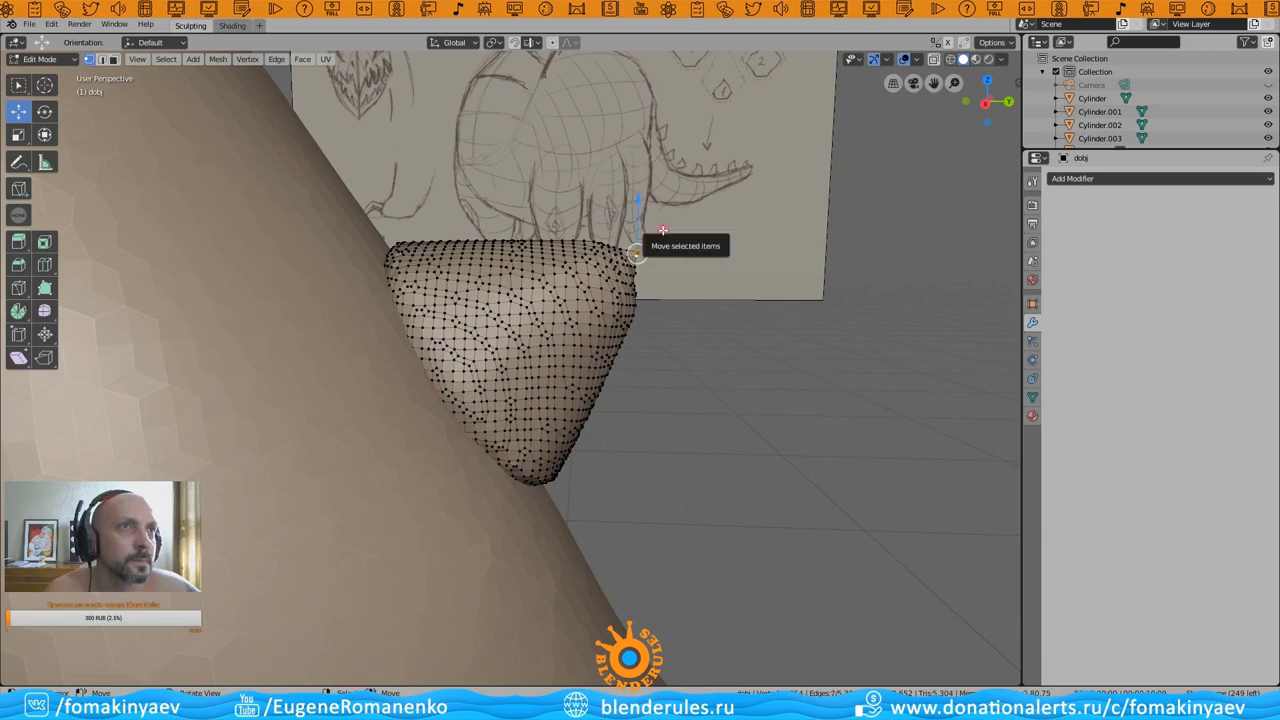
key("Tab")
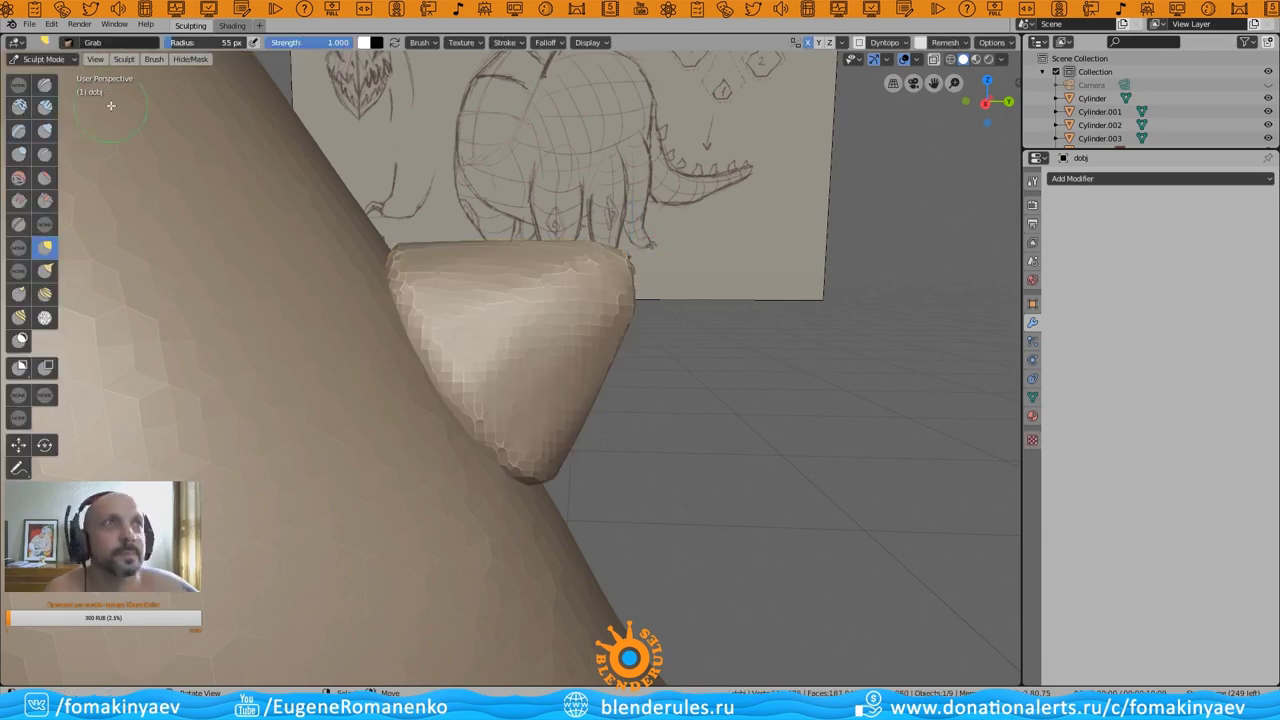
scroll(615, 342, "up", 5)
scroll(615, 342, "down", 5)
- In Object Mode, set the spike's origin to its geometry
left_click(44, 59)
left_click(47, 67)
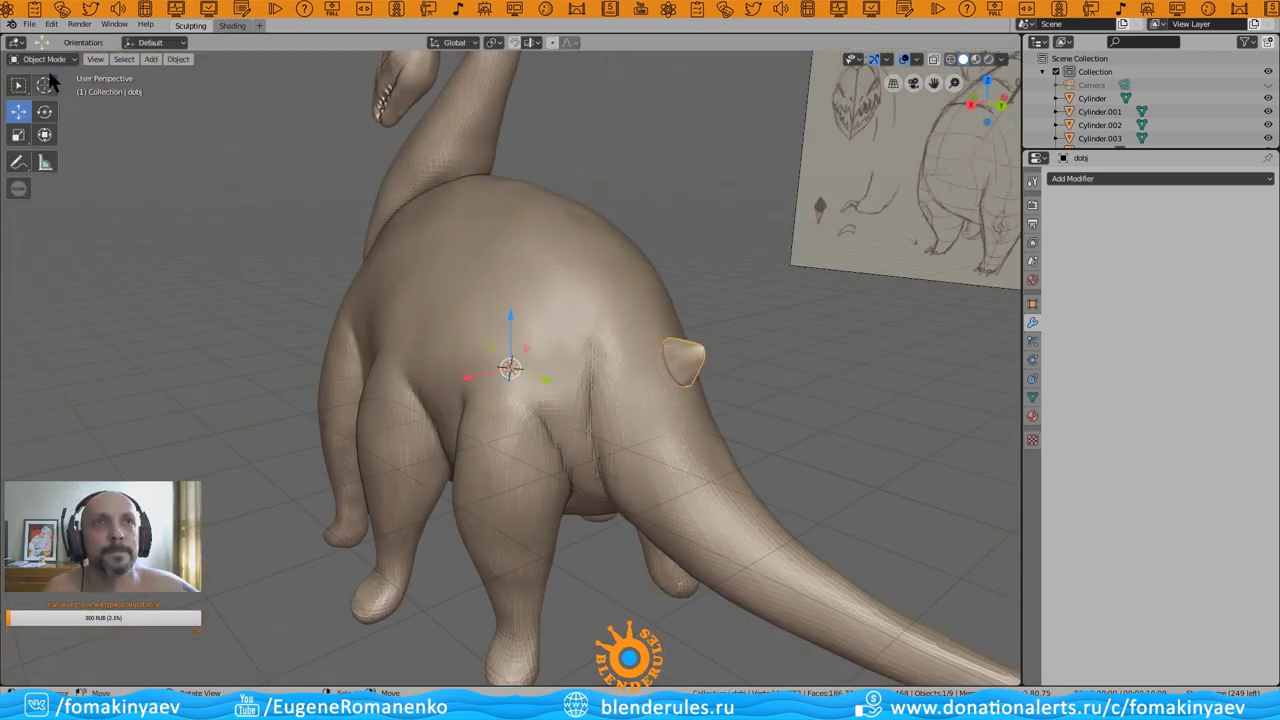
left_click(178, 59)
left_click(340, 100)
key("KP_Decimal")
- Sharpen the spike's point with the SculptDraw, Pinch and Clay brushes, then return to Object Mode
key("ctrl+Tab")
mouse_move(663, 283)
middle_mouse_down()
mouse_move(529, 366)
mouse_move(405, 485)
mouse_move(602, 523)
mouse_move(429, 500)
mouse_move(523, 437)
mouse_move(709, 376)
middle_mouse_up()
scroll(523, 486, "up", 3)
scroll(557, 514, "up", 3)
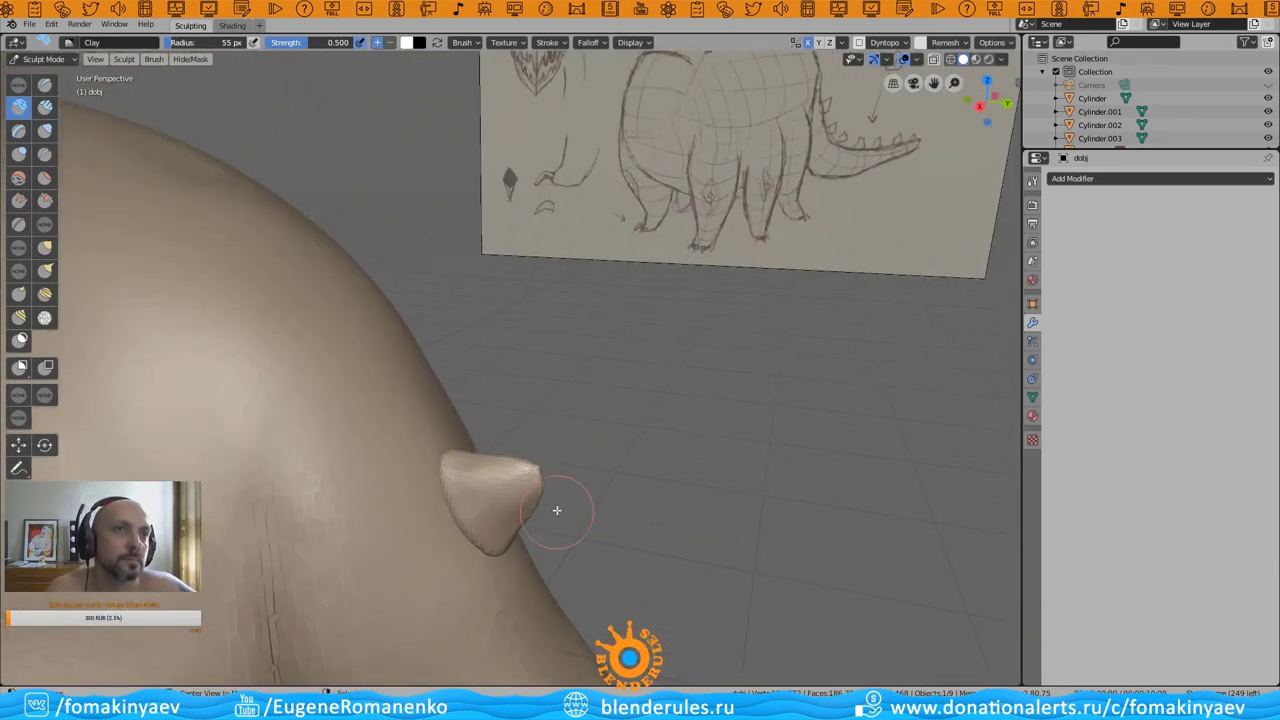
scroll(557, 514, "up", 2)
left_click(45, 85)
middle_click_drag(430, 480, 520, 476)
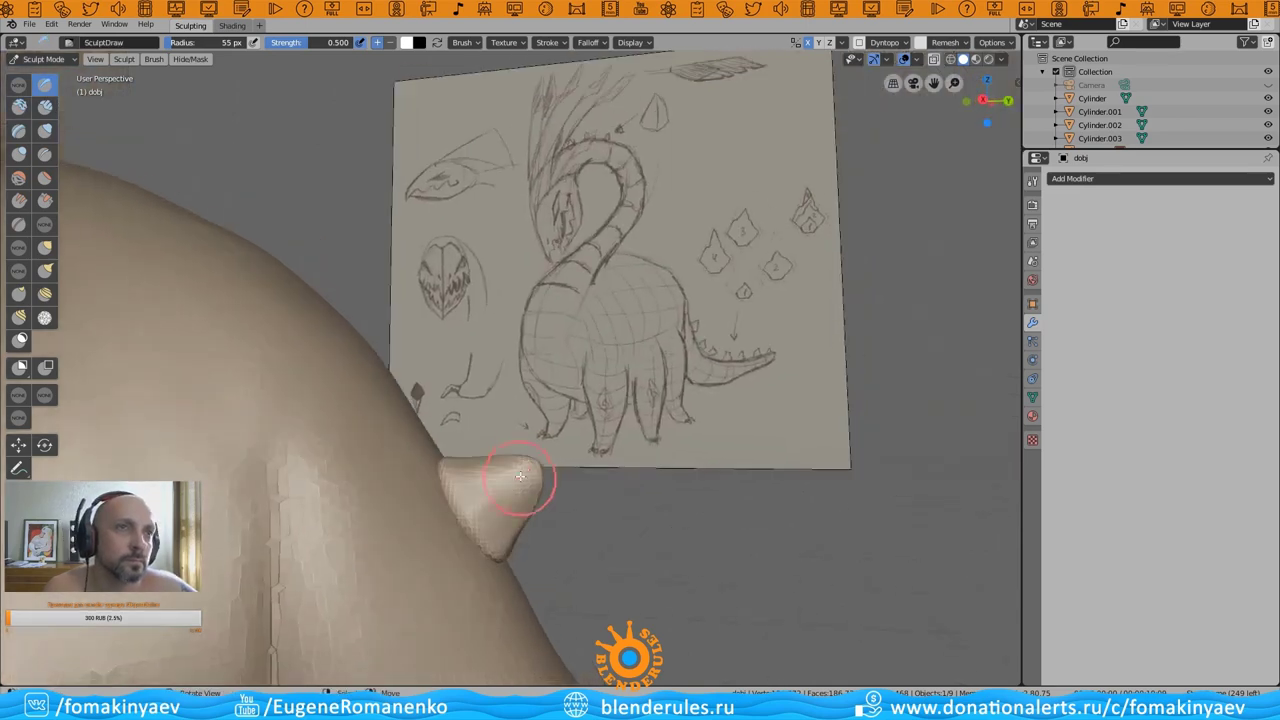
key("p")
mouse_move(443, 521)
middle_mouse_down()
mouse_move(531, 466)
mouse_move(430, 493)
mouse_move(586, 514)
mouse_move(509, 508)
mouse_move(450, 545)
mouse_move(629, 572)
mouse_move(623, 514)
mouse_move(617, 524)
middle_mouse_up()
key("c")
scroll(617, 524, "up", 3)
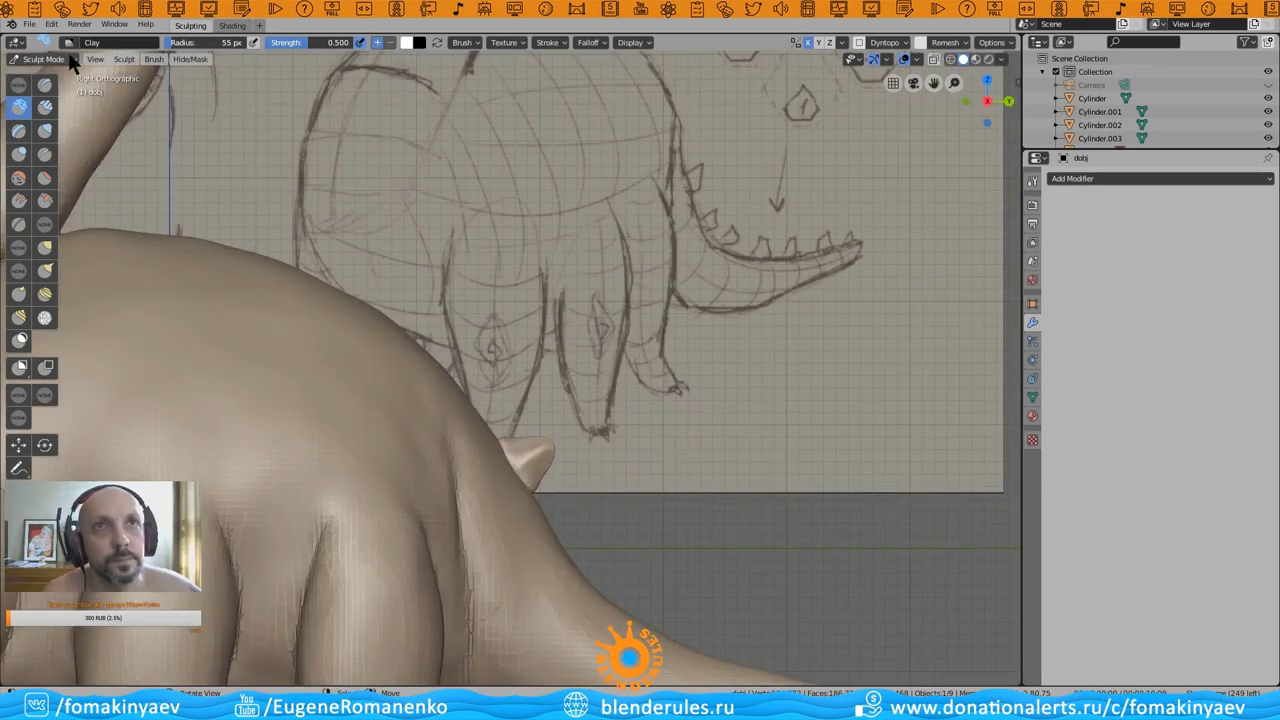
key("ctrl+Tab")
- Apply the spike copy's transforms and place it on the tail in Right side view
middle_click_drag(617, 358, 488, 362, "shift")
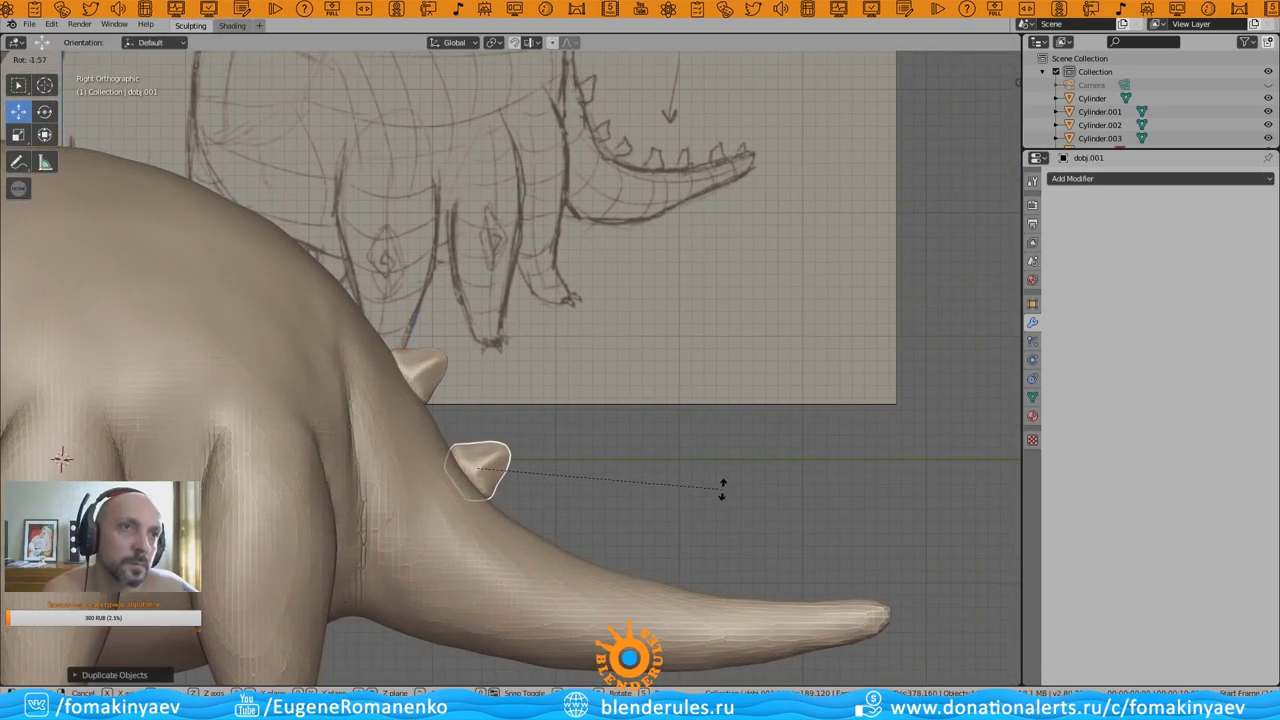
key("ctrl+a")
left_click(588, 418)
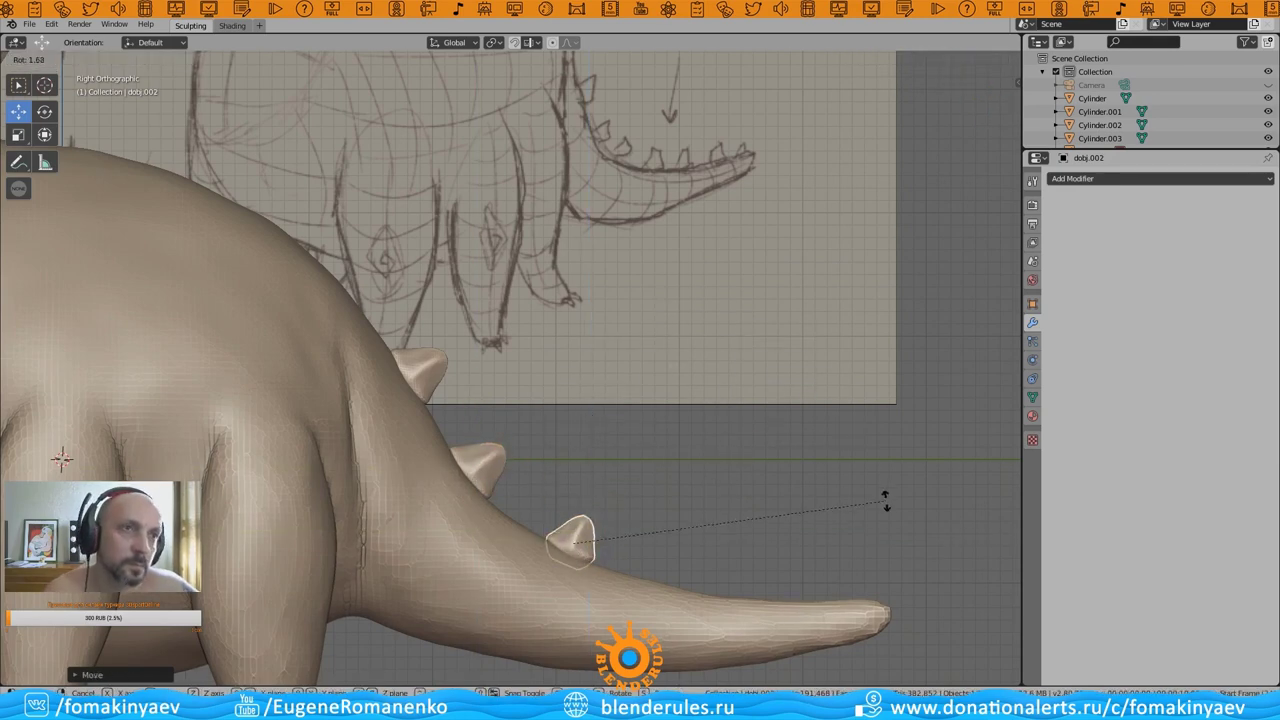
middle_click_drag(840, 474, 714, 443)
scroll(714, 443, "down", 4)
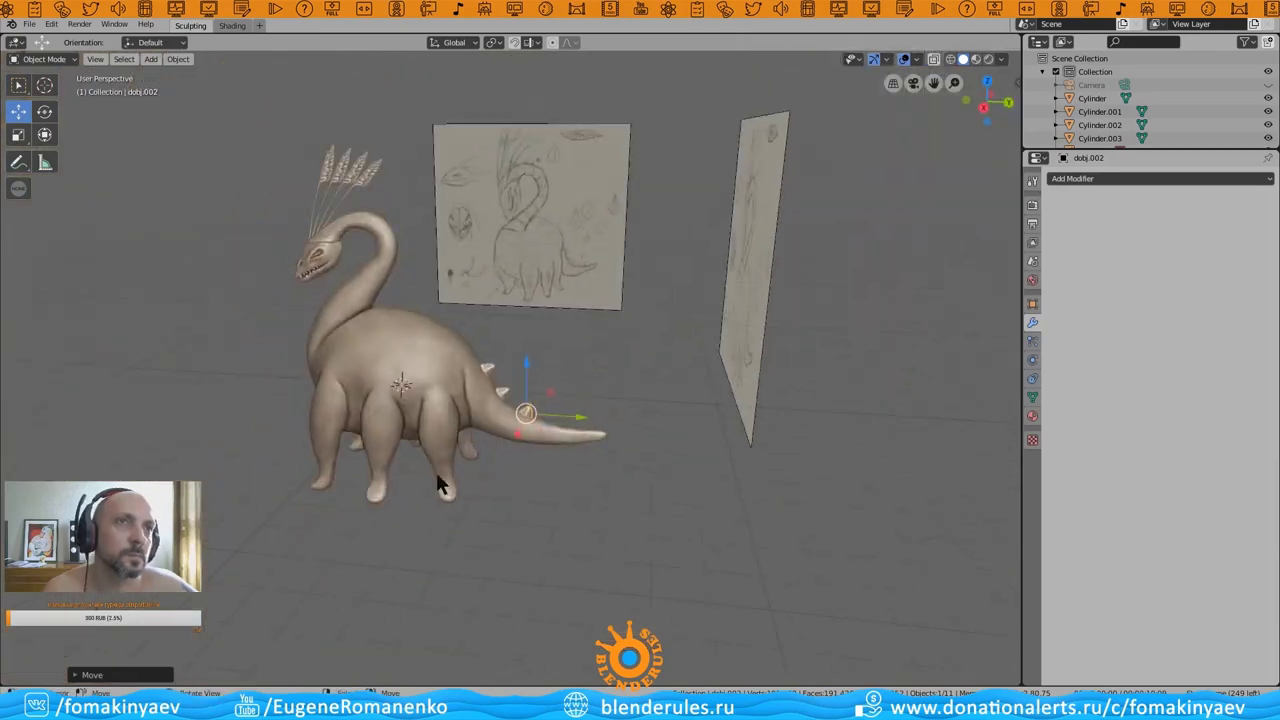
key("KP_3")
scroll(554, 340, "up", 2)
left_click(456, 338)
scroll(670, 392, "up", 1)
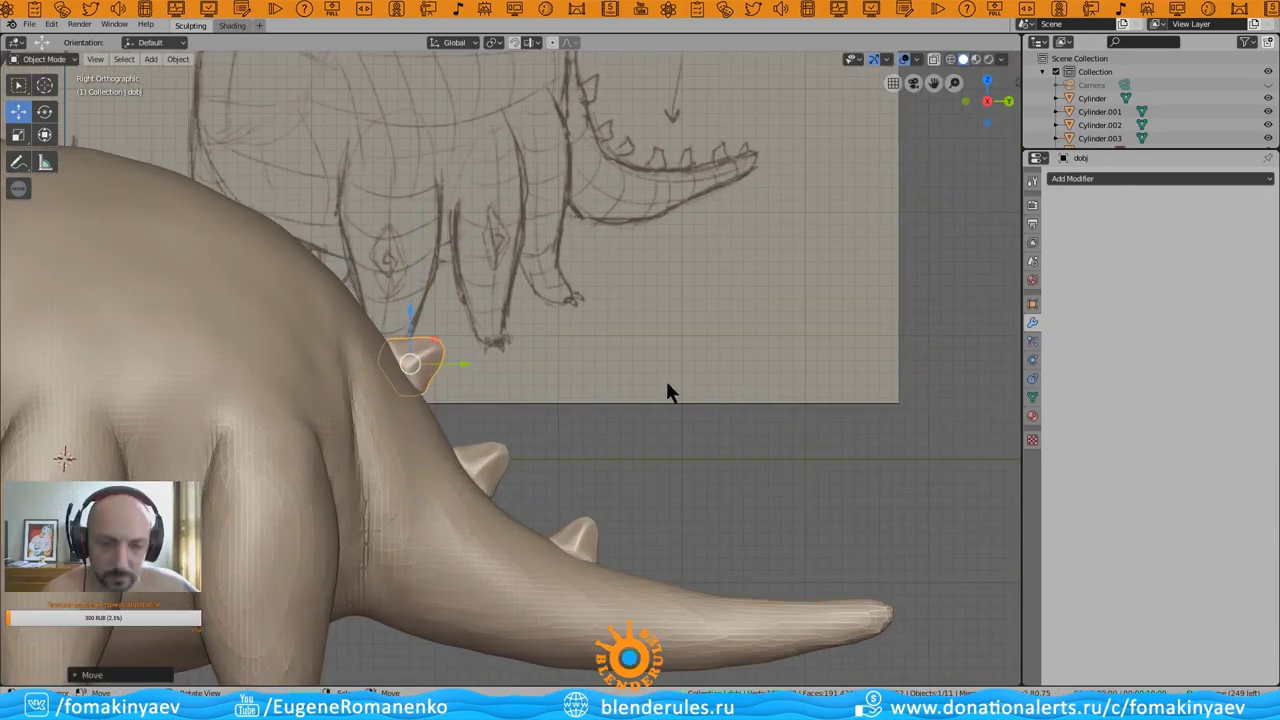
- Briefly check the tail spike in Sculpt Mode, then return to Object Mode with it selected
key("ctrl+Tab")
mouse_move(250, 300)
middle_mouse_down()
mouse_move(344, 380)
mouse_move(534, 374)
mouse_move(323, 346)
mouse_move(329, 380)
mouse_move(470, 373)
middle_mouse_up()
key("KP_3")
left_click(44, 59)
left_click(45, 80)
left_click(556, 566)
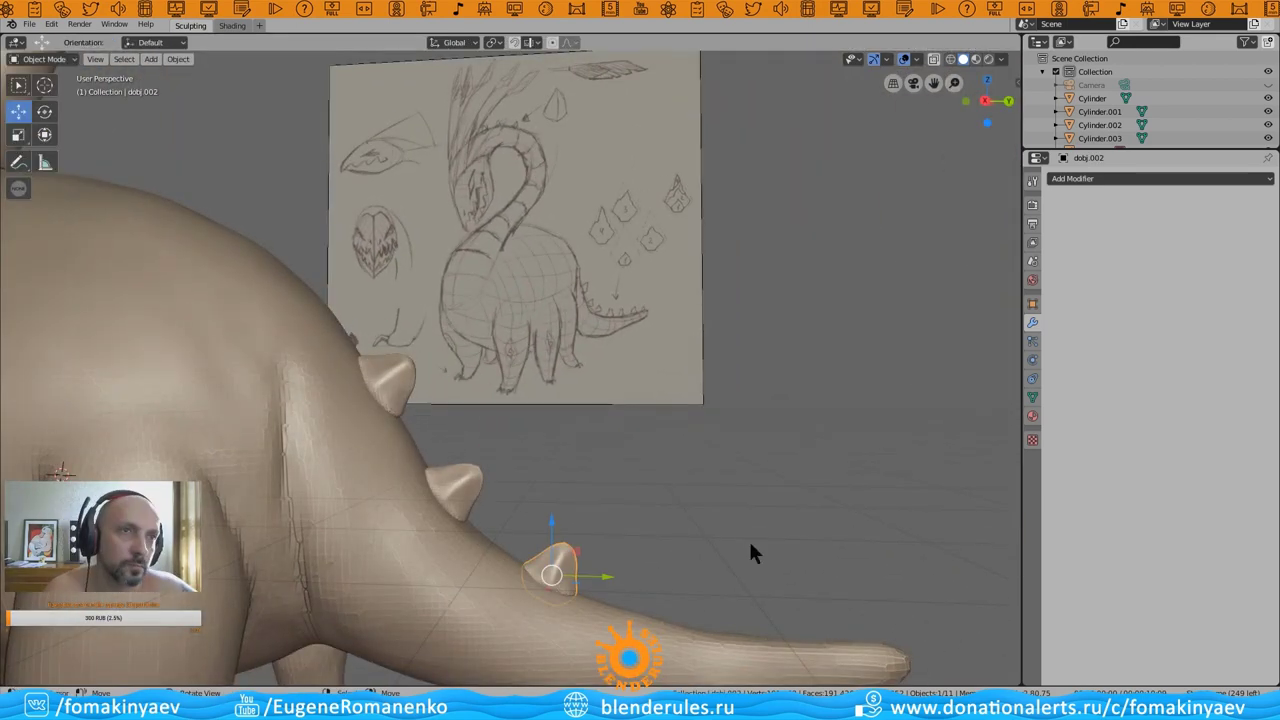
scroll(740, 520, "up", 2)
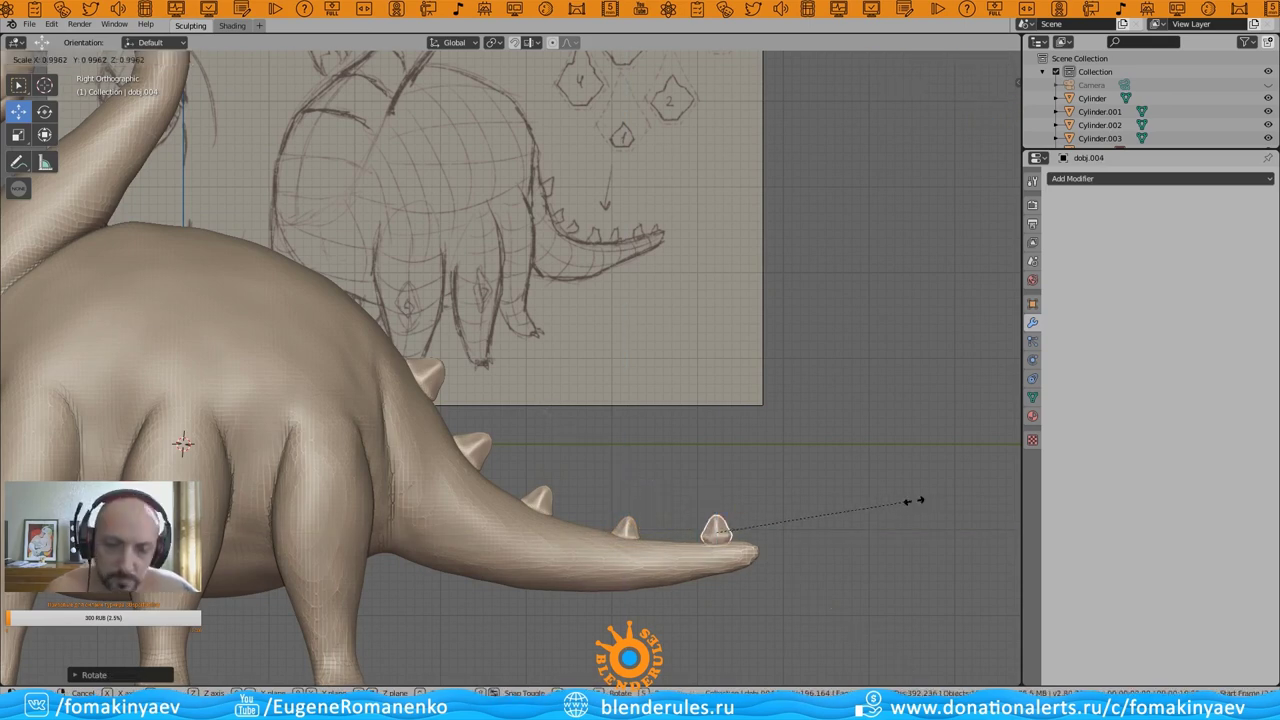
- Scale the selected tail spike taller along Z, then resize it overall
key("KP_Decimal")
key("s")
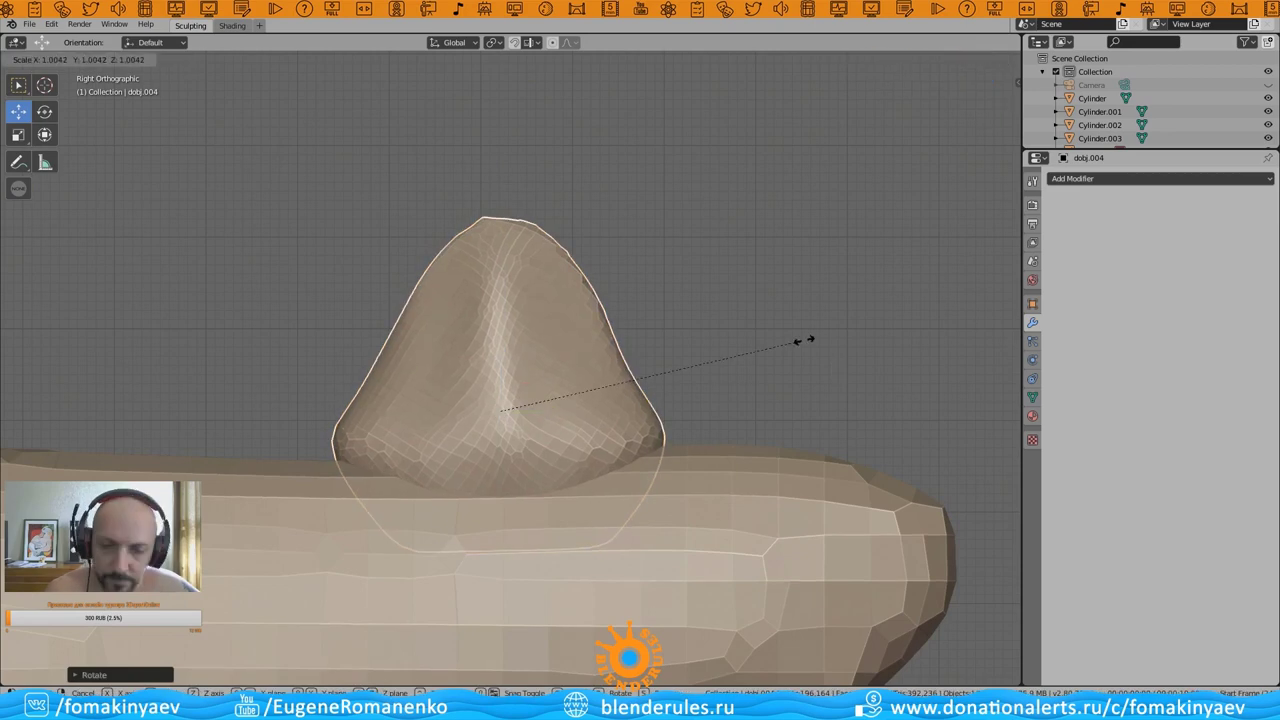
key("z")
left_click(941, 309)
scroll(774, 376, "down", 2)
key("s")
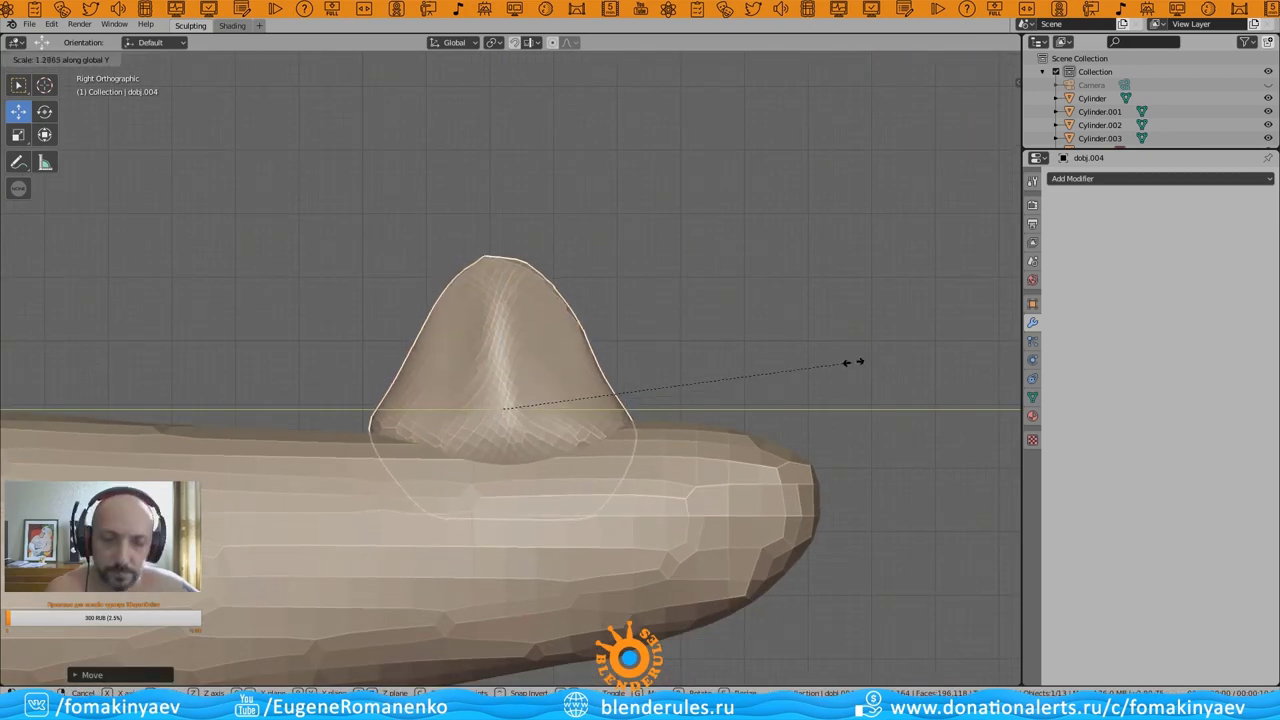
left_click(848, 363)
- Enter Sculpt Mode on the spike with a 157 px Clay brush
left_click(44, 59)
left_click(47, 104)
key("f")
left_click(618, 416)
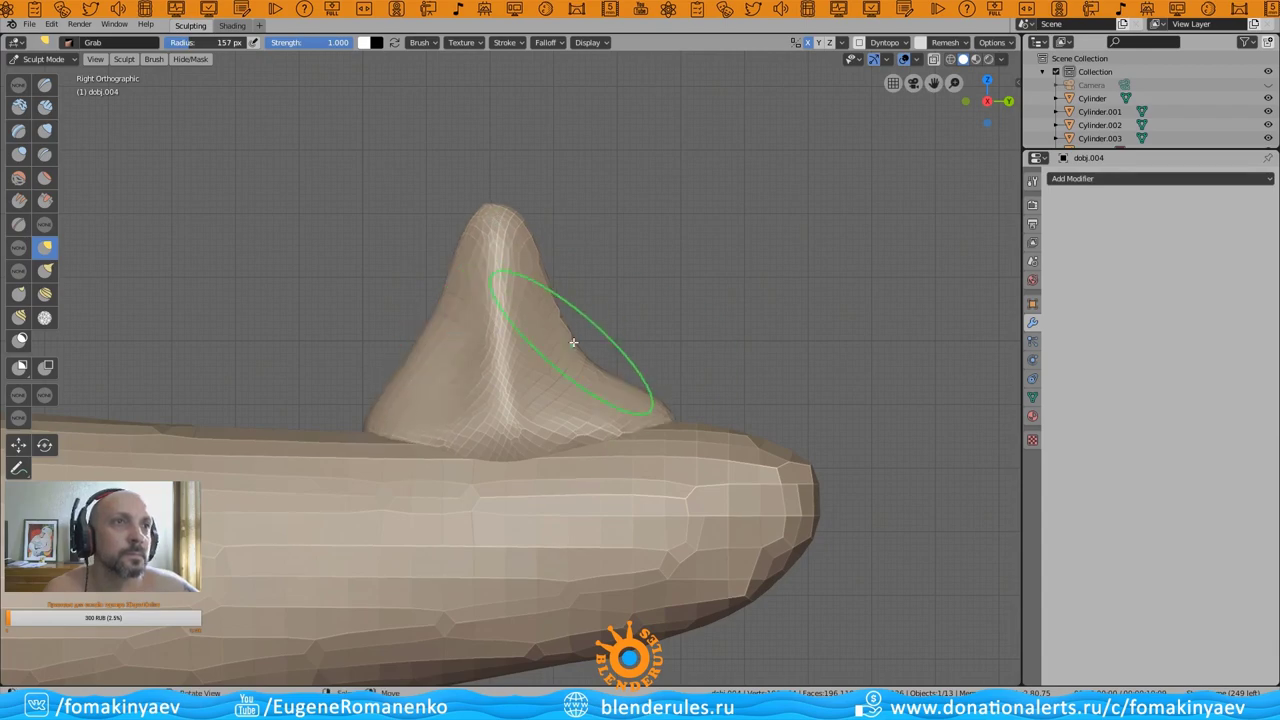
scroll(428, 457, "down", 3)
scroll(677, 271, "down", 2)
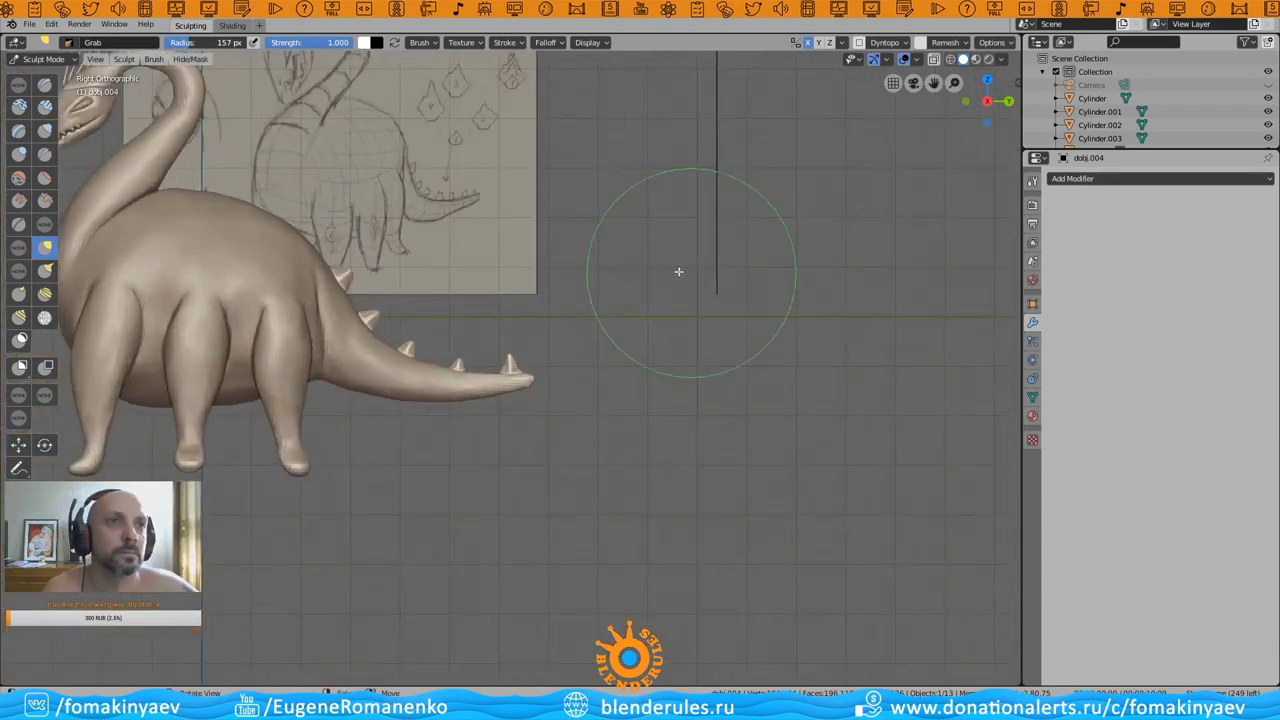
scroll(663, 334, "up", 4)
key("c")
- Reshape a tail spike with a pull stroke in Sculpt Mode, then return to Object Mode
mouse_move(663, 334)
middle_mouse_down()
mouse_move(534, 352)
mouse_move(723, 371)
mouse_move(591, 397)
mouse_move(537, 360)
mouse_move(498, 300)
mouse_move(514, 334)
middle_mouse_up()
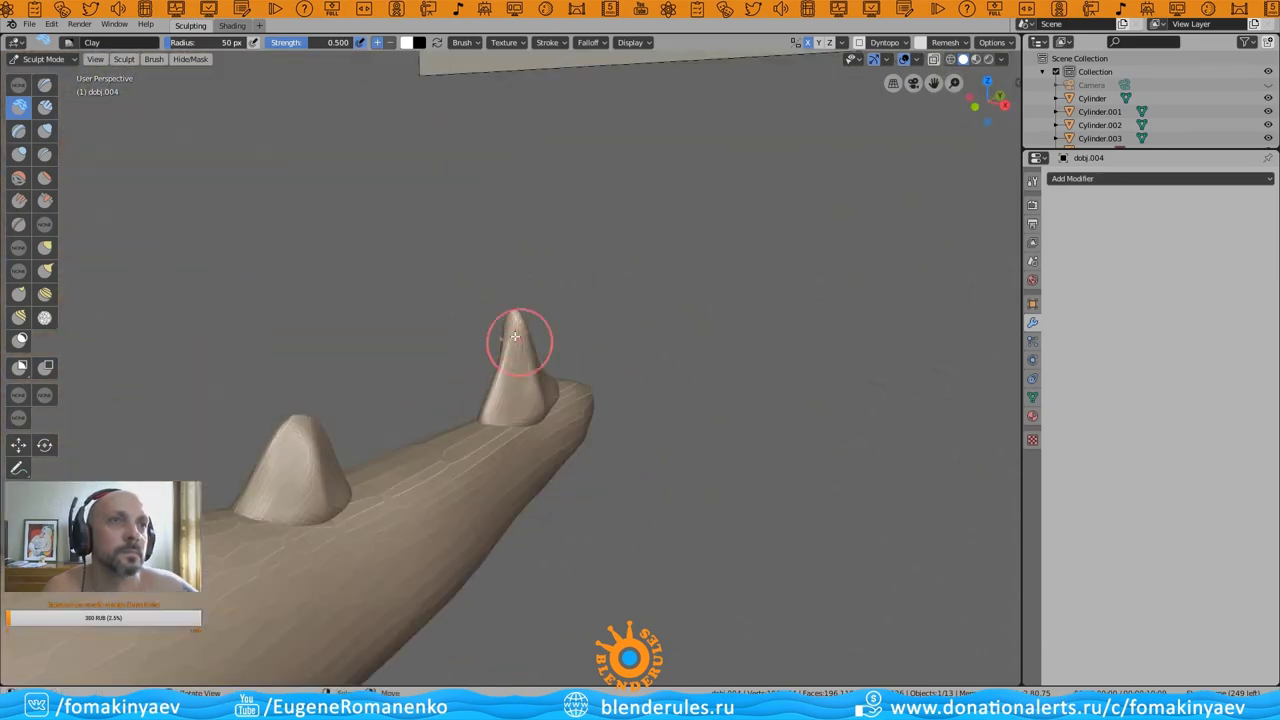
scroll(680, 320, "down", 3)
scroll(589, 358, "down", 2)
scroll(589, 358, "up", 4)
scroll(357, 334, "up", 1)
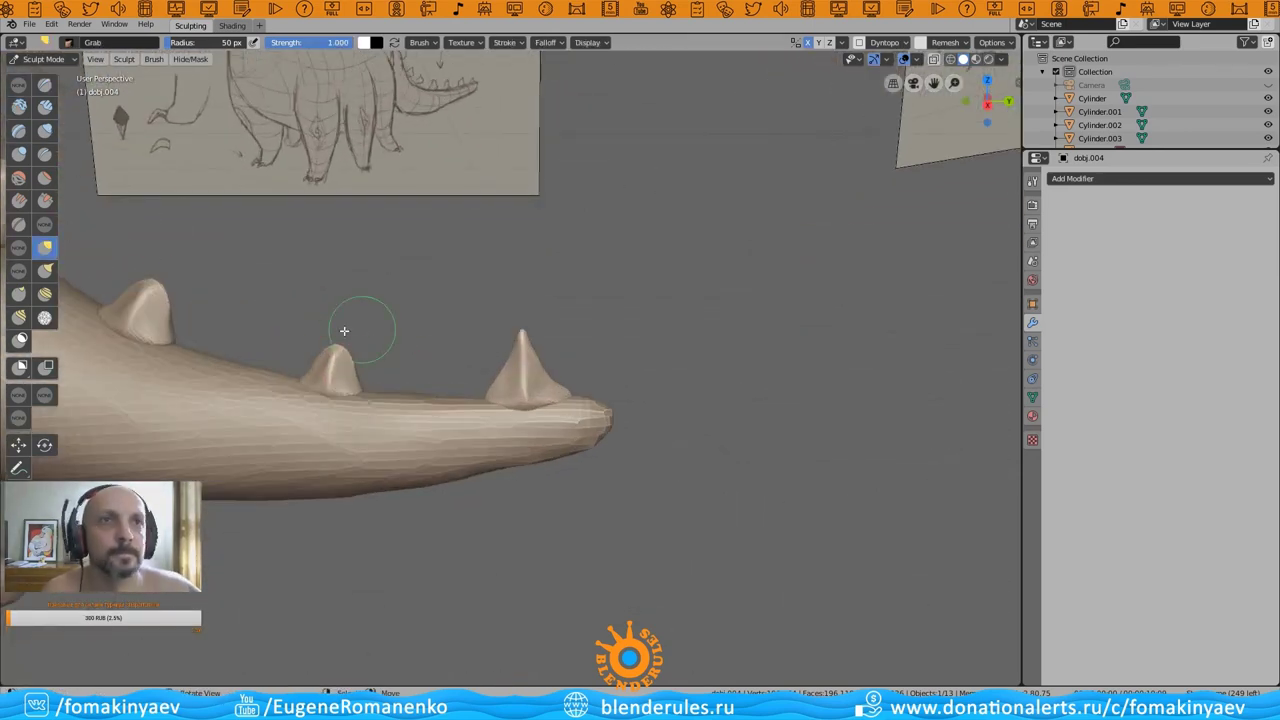
key("ctrl+Tab")
left_click(53, 104)
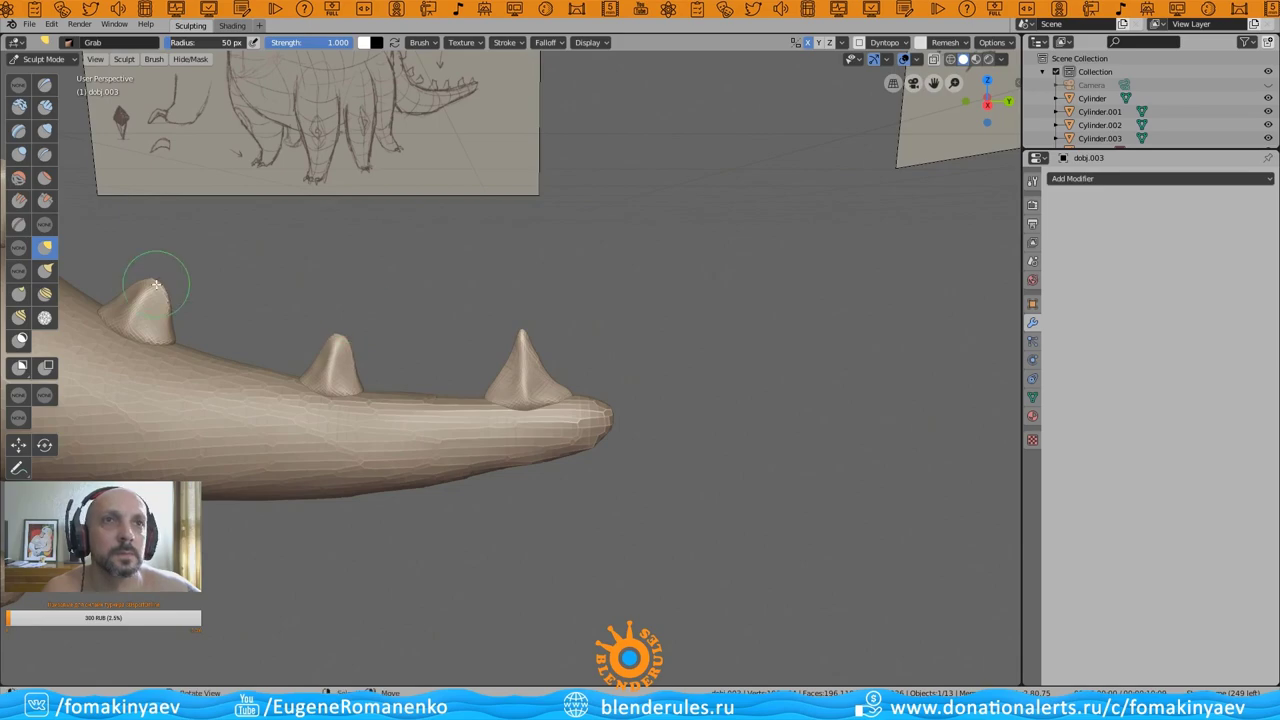
middle_click_drag(156, 284, 557, 286)
key("ctrl+Tab")
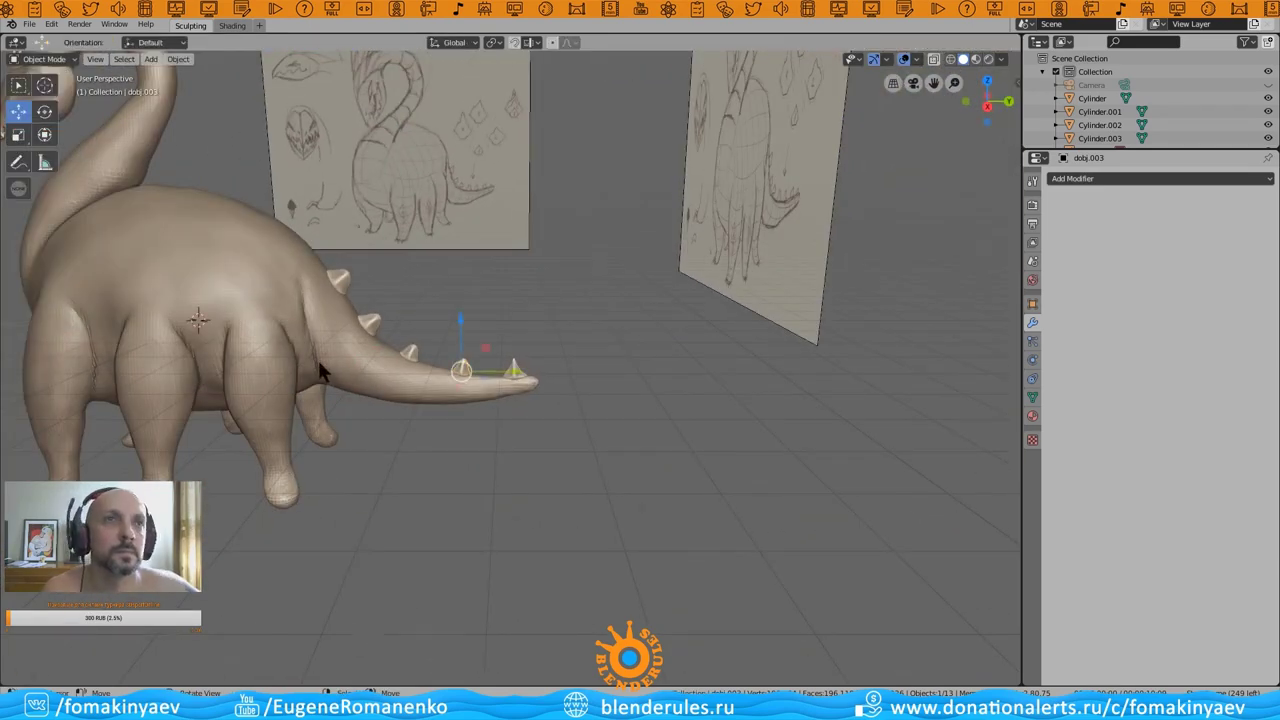
- Save the file and select the dinosaur's body
middle_click_drag(320, 370, 415, 237)
key("ctrl+s")
mouse_move(566, 267)
middle_mouse_down()
mouse_move(543, 366)
mouse_move(628, 370)
mouse_move(566, 380)
mouse_move(617, 389)
mouse_move(663, 374)
mouse_move(530, 418)
mouse_move(666, 337)
mouse_move(580, 386)
middle_mouse_up()
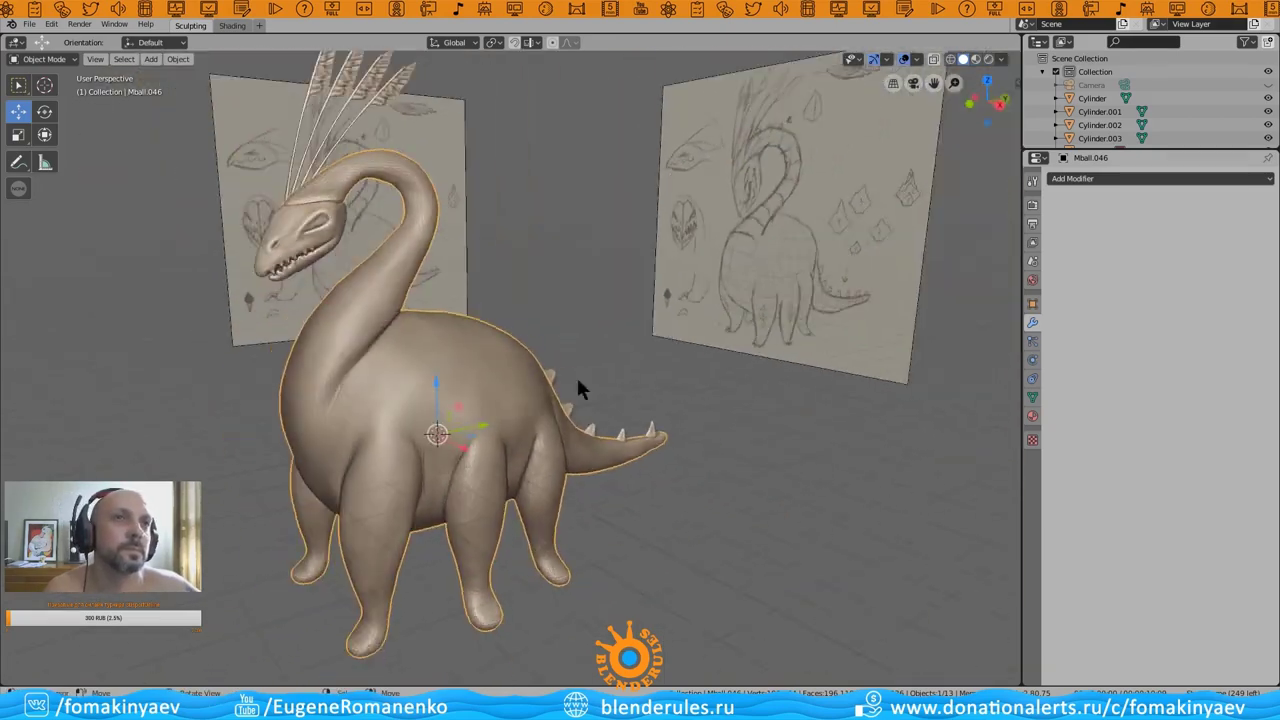
left_click(43, 58)
- Sculpt raised rings around the upper, second and third tail spikes with the Draw brush
left_click(50, 112)
mouse_move(400, 400)
middle_mouse_down()
mouse_move(455, 434)
mouse_move(557, 443)
mouse_move(457, 371)
mouse_move(423, 380)
mouse_move(402, 356)
middle_mouse_up()
key("x")
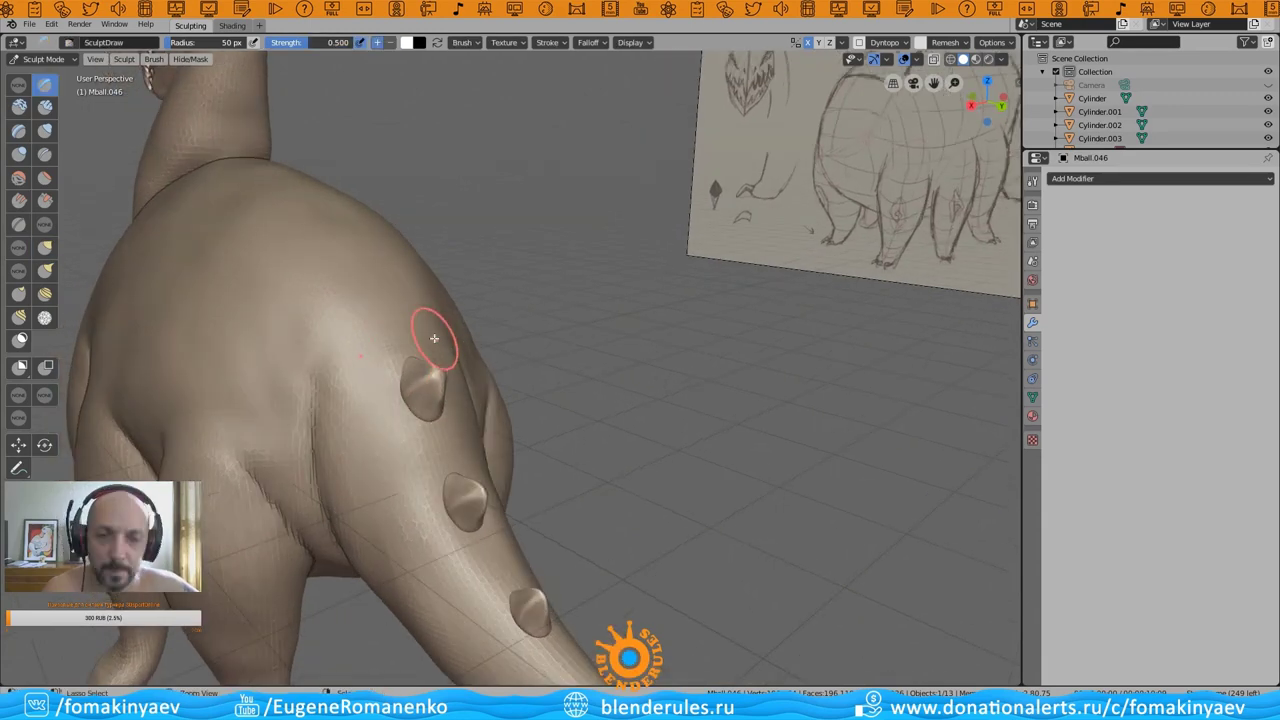
middle_click_drag(396, 408, 414, 366)
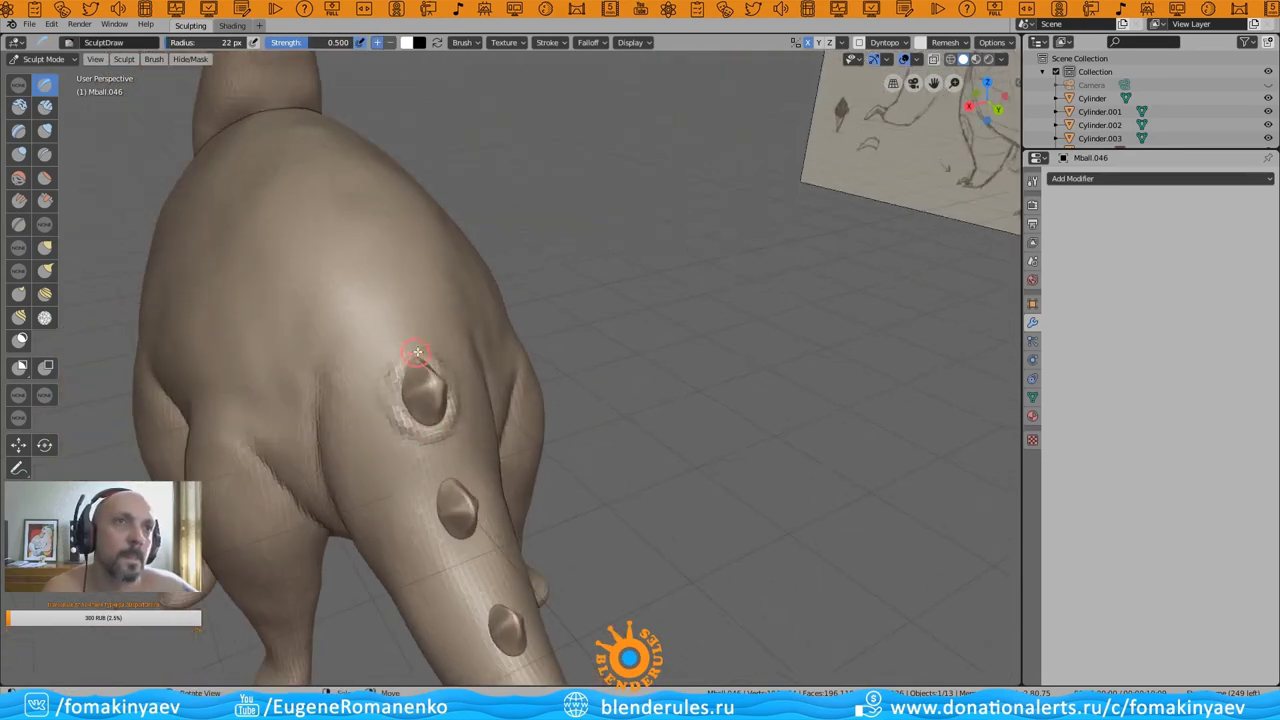
left_click_drag(414, 366, 400, 395)
mouse_move(400, 395)
middle_mouse_down()
mouse_move(517, 397)
mouse_move(491, 410)
mouse_move(500, 443)
mouse_move(422, 364)
middle_mouse_up()
middle_click_drag(448, 427, 430, 372)
left_click_drag(430, 372, 455, 400)
mouse_move(455, 400)
middle_mouse_down()
mouse_move(543, 394)
mouse_move(480, 509)
mouse_move(600, 500)
middle_mouse_up()
left_click_drag(600, 500, 560, 490)
mouse_move(560, 490)
middle_mouse_down()
mouse_move(560, 471)
mouse_move(600, 508)
mouse_move(507, 480)
middle_mouse_up()
- Build a raised ring around the spike near the tail tip
middle_click_drag(563, 415, 550, 455)
left_click_drag(550, 455, 560, 460)
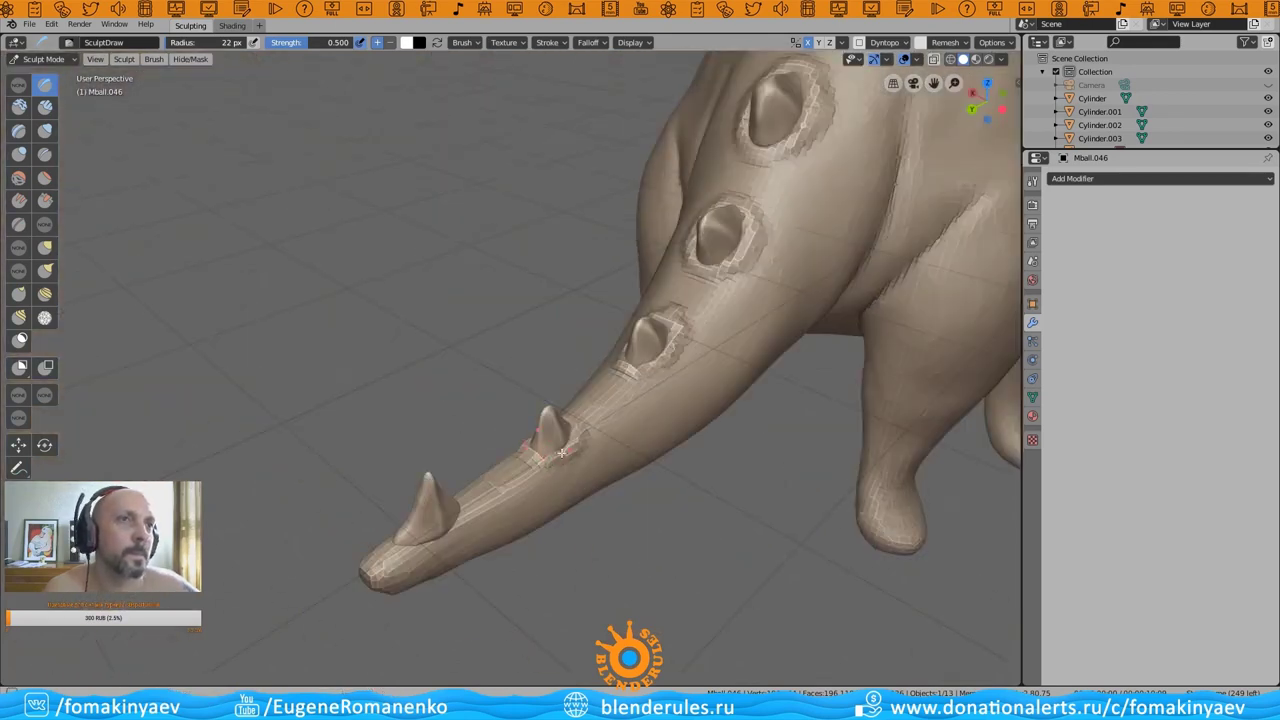
middle_click_drag(560, 460, 575, 440)
left_click_drag(575, 440, 590, 445)
mouse_move(590, 445)
middle_mouse_down()
mouse_move(436, 507)
mouse_move(329, 517)
mouse_move(277, 246)
mouse_move(301, 163)
mouse_move(390, 262)
mouse_move(499, 303)
mouse_move(443, 294)
mouse_move(451, 403)
mouse_move(543, 317)
mouse_move(428, 314)
mouse_move(539, 323)
mouse_move(497, 286)
mouse_move(500, 343)
mouse_move(417, 237)
middle_mouse_up()
- Smooth the spike bases into the tail with the Pinch and Clay brushes
key("p")
key("c")
scroll(543, 317, "up", 3)
mouse_move(590, 479)
middle_mouse_down()
mouse_move(540, 470)
mouse_move(506, 491)
mouse_move(714, 288)
mouse_move(686, 357)
mouse_move(687, 330)
middle_mouse_up()
scroll(506, 491, "down", 3)
scroll(714, 288, "up", 8)
mouse_move(704, 340)
middle_mouse_down()
mouse_move(772, 338)
mouse_move(871, 300)
mouse_move(700, 280)
mouse_move(871, 423)
mouse_move(763, 61)
mouse_move(794, 320)
mouse_move(823, 331)
mouse_move(741, 353)
mouse_move(843, 460)
mouse_move(471, 471)
mouse_move(443, 409)
mouse_move(340, 533)
middle_mouse_up()
mouse_move(498, 503)
middle_mouse_down()
mouse_move(323, 594)
mouse_move(270, 400)
mouse_move(243, 423)
mouse_move(358, 364)
middle_mouse_up()
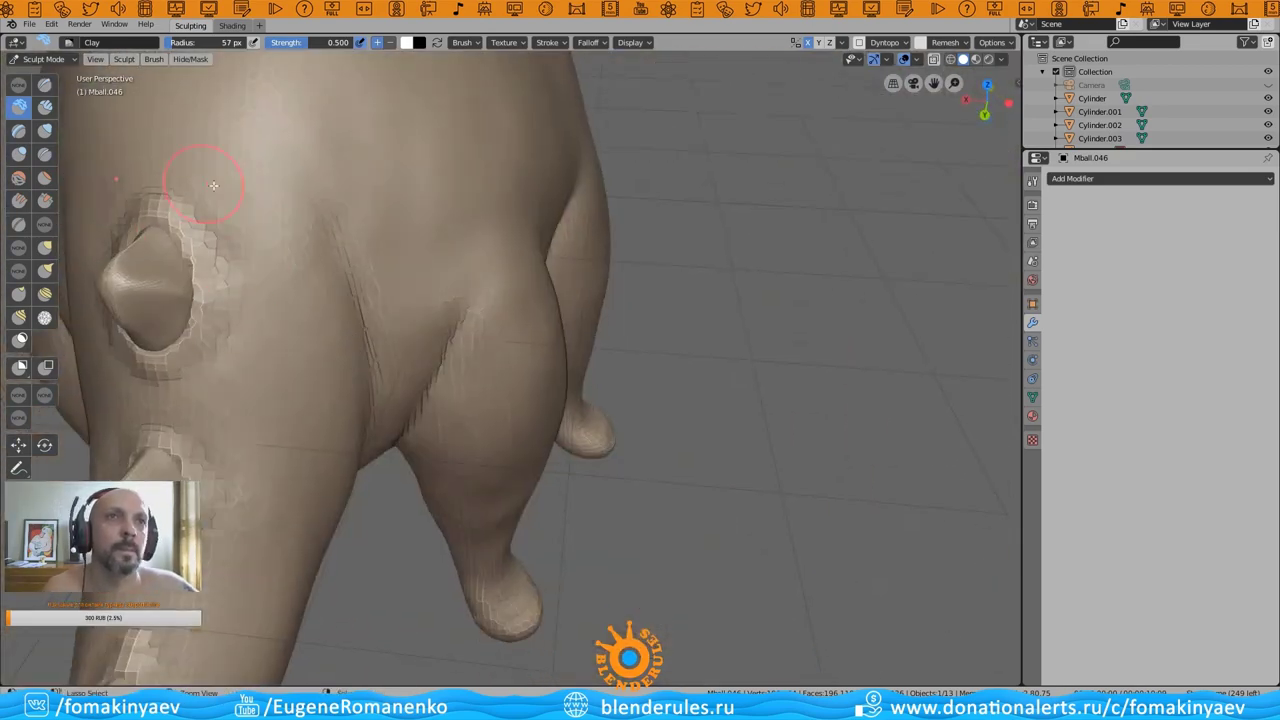
mouse_move(200, 200)
middle_mouse_down()
mouse_move(306, 457)
mouse_move(583, 337)
mouse_move(543, 357)
mouse_move(560, 380)
mouse_move(620, 390)
middle_mouse_up()
- Save the blend file with Ctrl+Shift+S
key("ctrl+shift+s")
left_click(1233, 75)
scroll(568, 401, "up", 2)
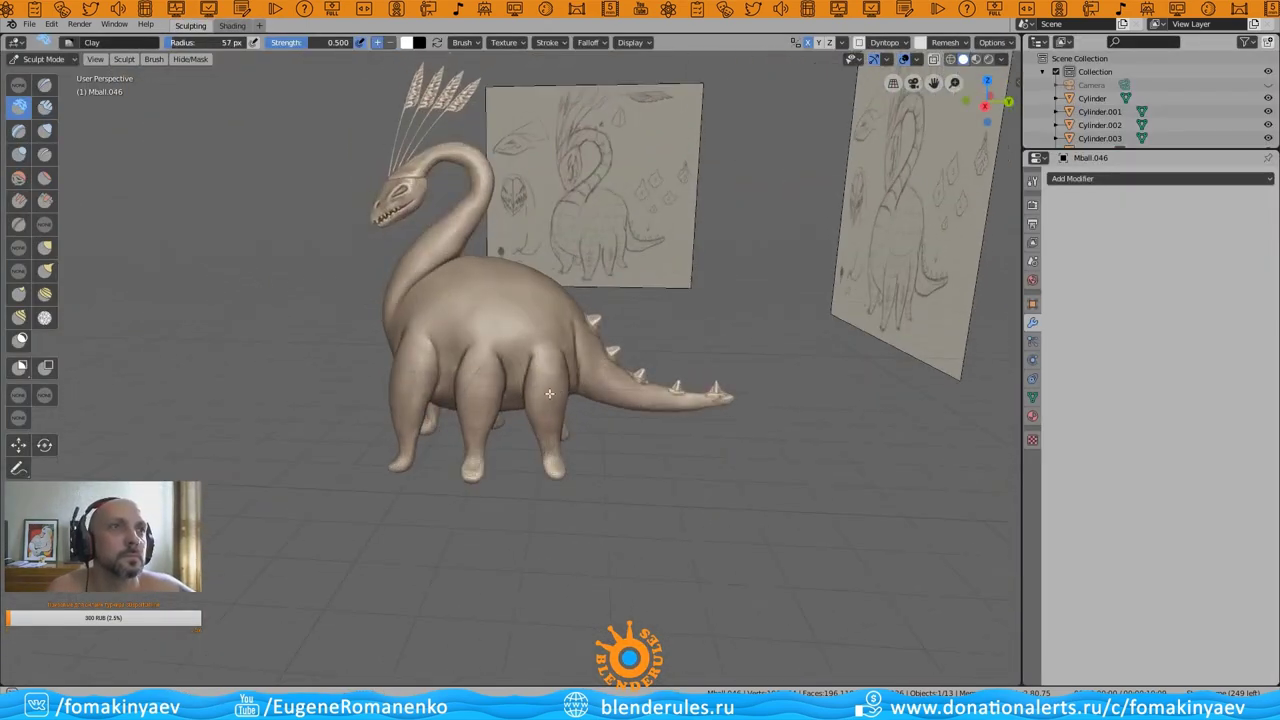
- Select all the tail spikes in Object Mode and apply their transforms
left_click(43, 58)
left_click(45, 82)
key("KP_3")
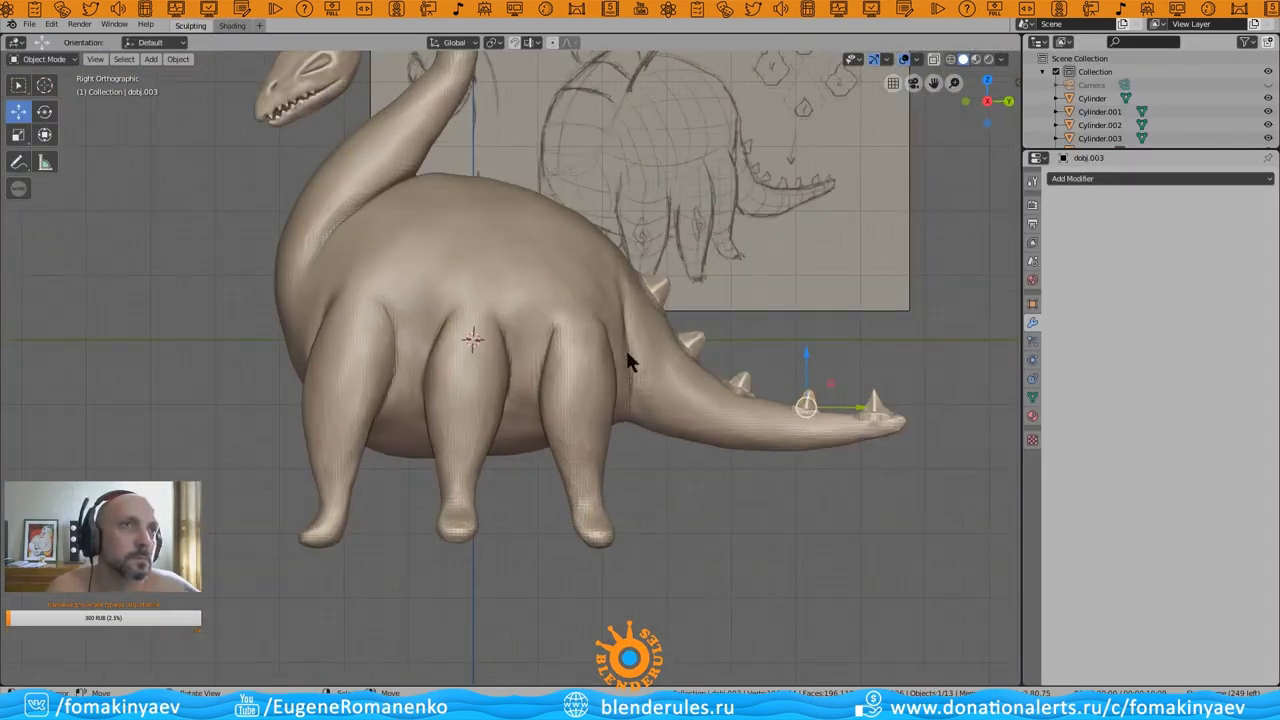
left_click(699, 340, "shift")
key("ctrl+a")
left_click(737, 146)
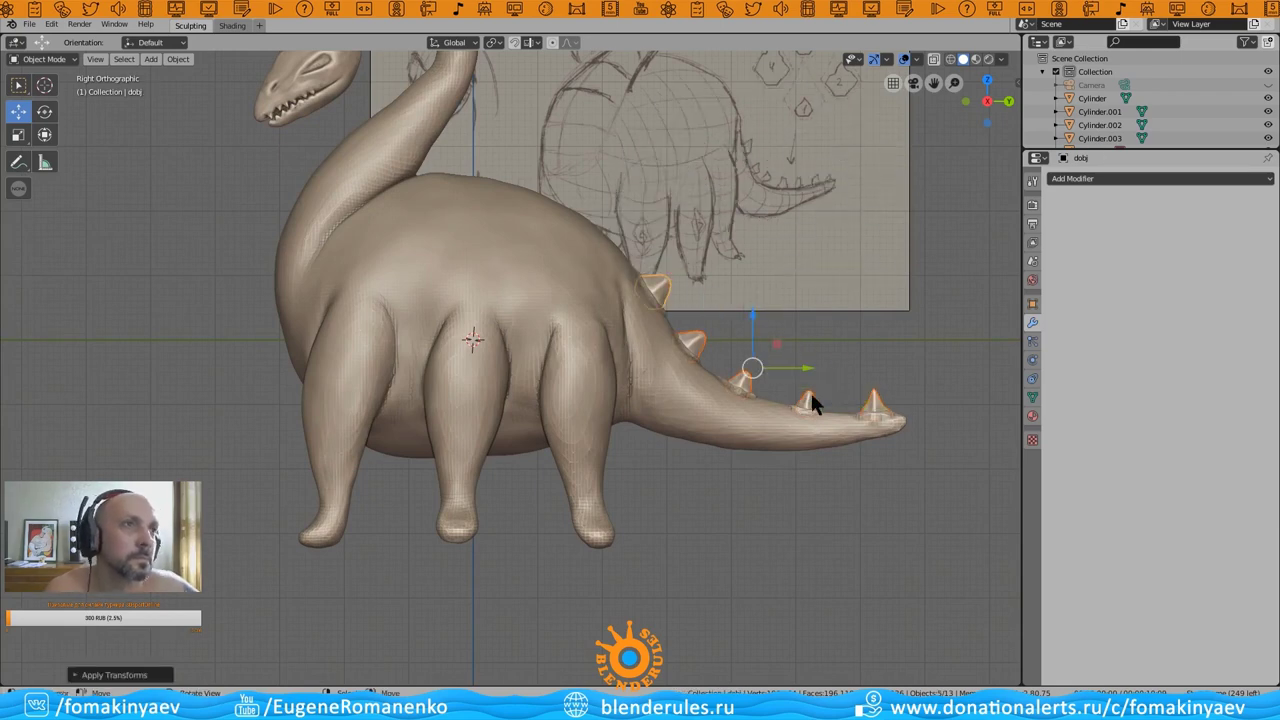
- Duplicate a tail spike and move the copy onto the top of the neck
middle_click_drag(652, 204, 644, 446, "shift")
key("s")
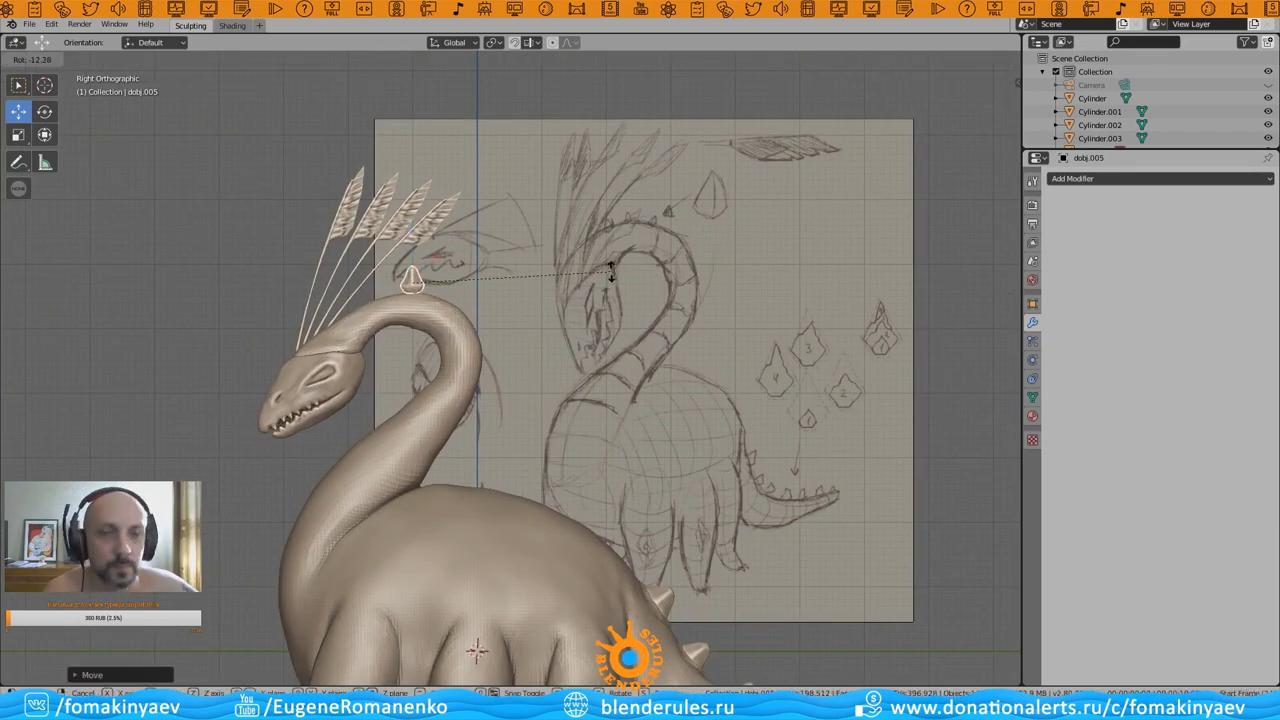
left_click(335, 334)
scroll(335, 334, "up", 2)
key("g")
left_click(510, 315)
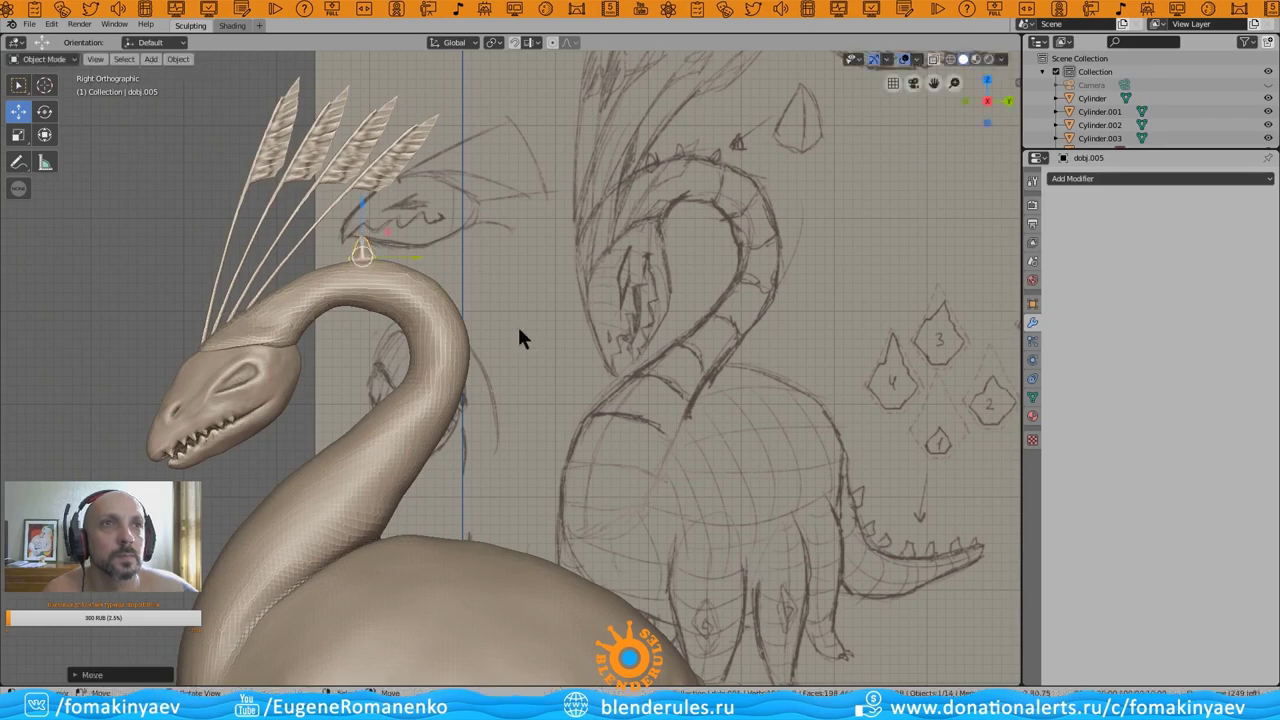
key("KP_Decimal")
middle_click_drag(557, 337, 551, 494)
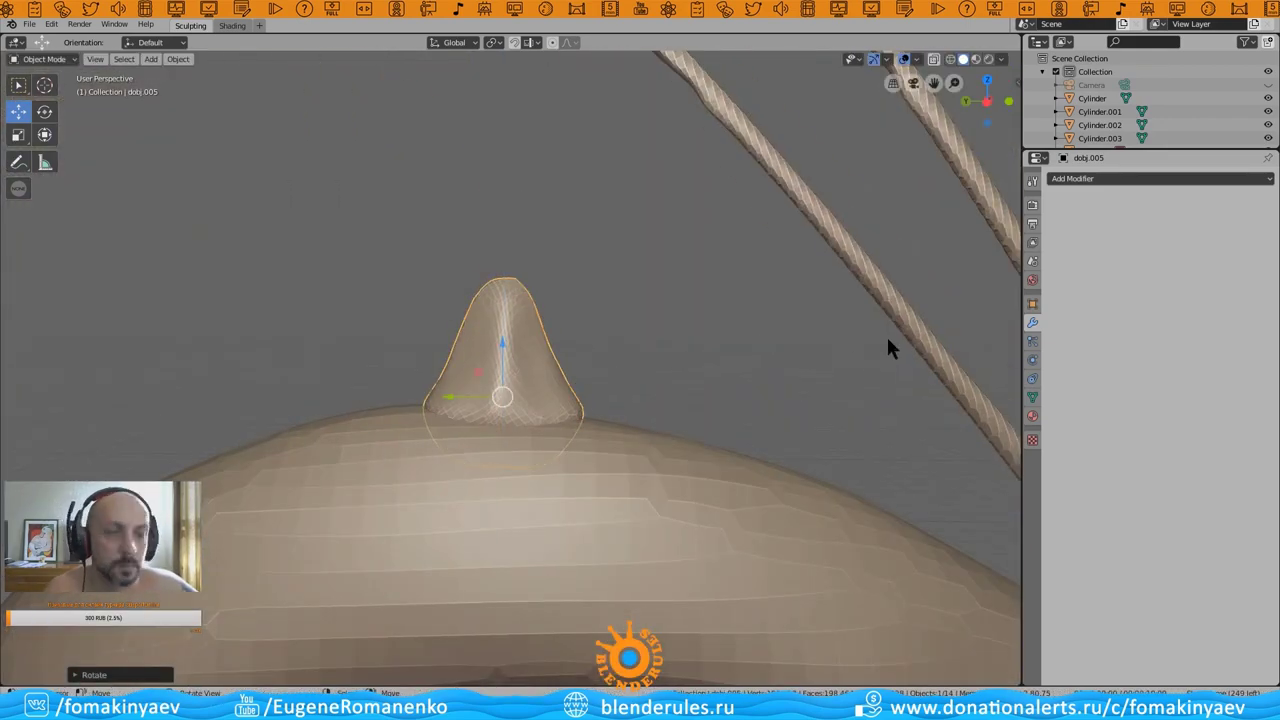
middle_click_drag(889, 346, 808, 357)
- Resize the new neck horn, apply its scale and rotation, and sculpt its shape
key("s")
left_click(583, 420)
middle_click_drag(583, 420, 777, 371)
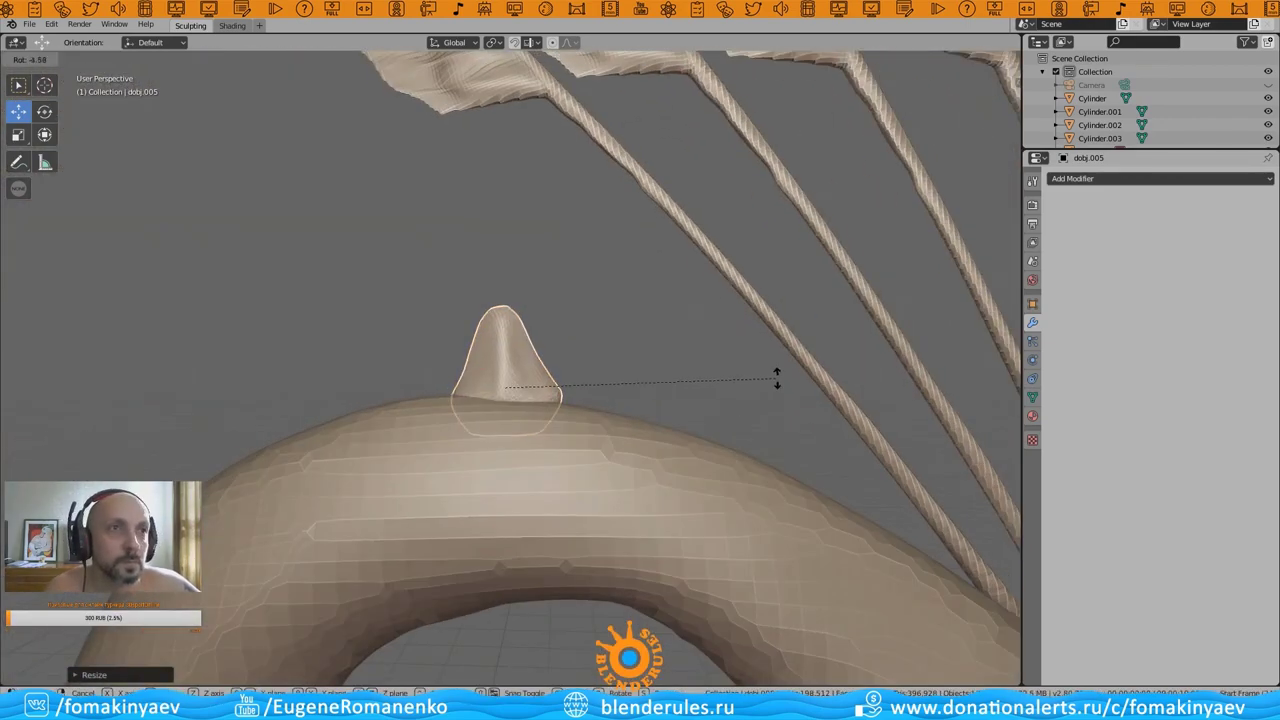
key("ctrl+a")
left_click(40, 59)
left_click(50, 112)
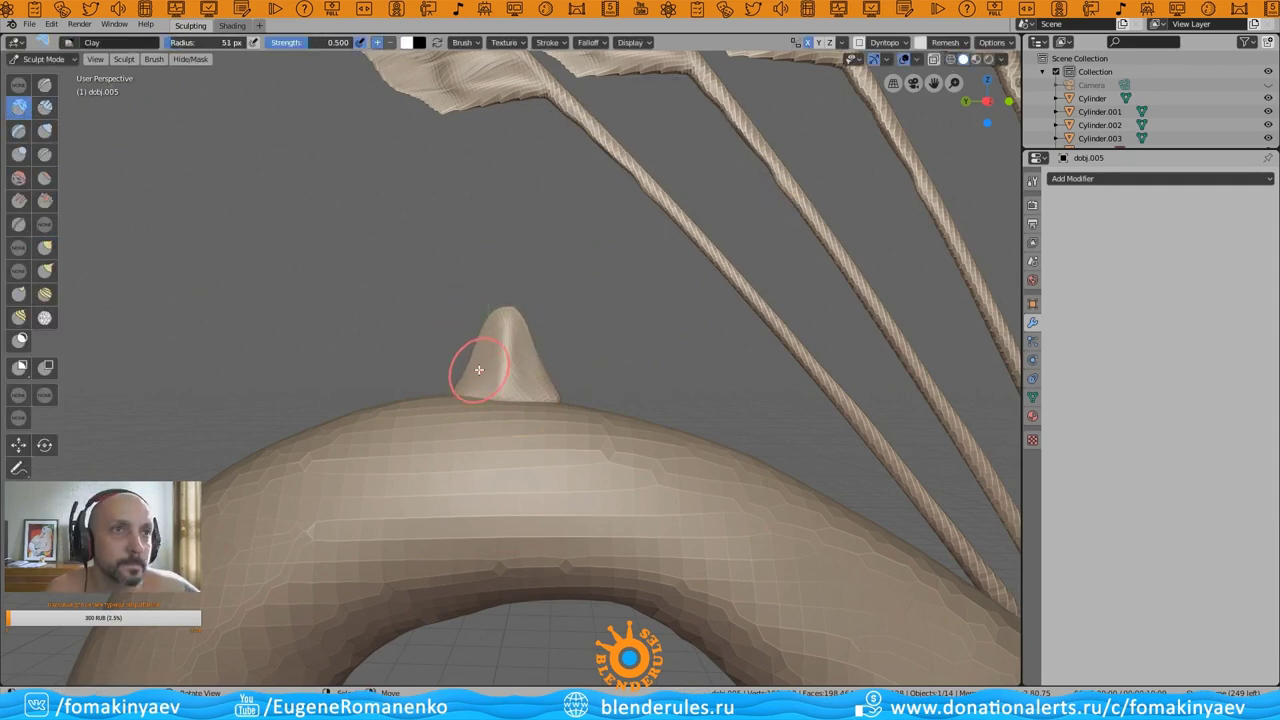
mouse_move(424, 363)
middle_mouse_down()
mouse_move(586, 400)
mouse_move(473, 358)
middle_mouse_up()
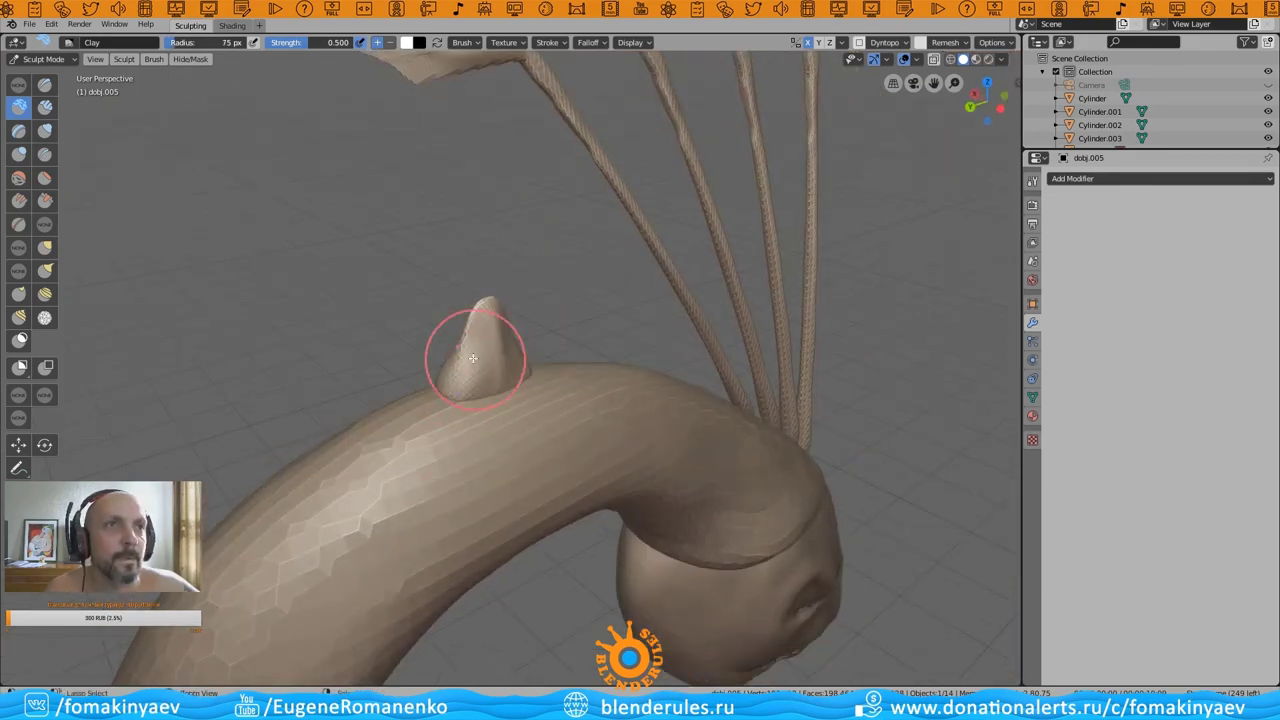
mouse_move(637, 393)
middle_mouse_down()
mouse_move(600, 380)
mouse_move(643, 357)
mouse_move(470, 453)
middle_mouse_up()
scroll(600, 380, "down", 3)
- Duplicate the neck horn, rotate the copy to follow the neck curve and move it down
key("ctrl+Tab")
key("KP_Decimal")
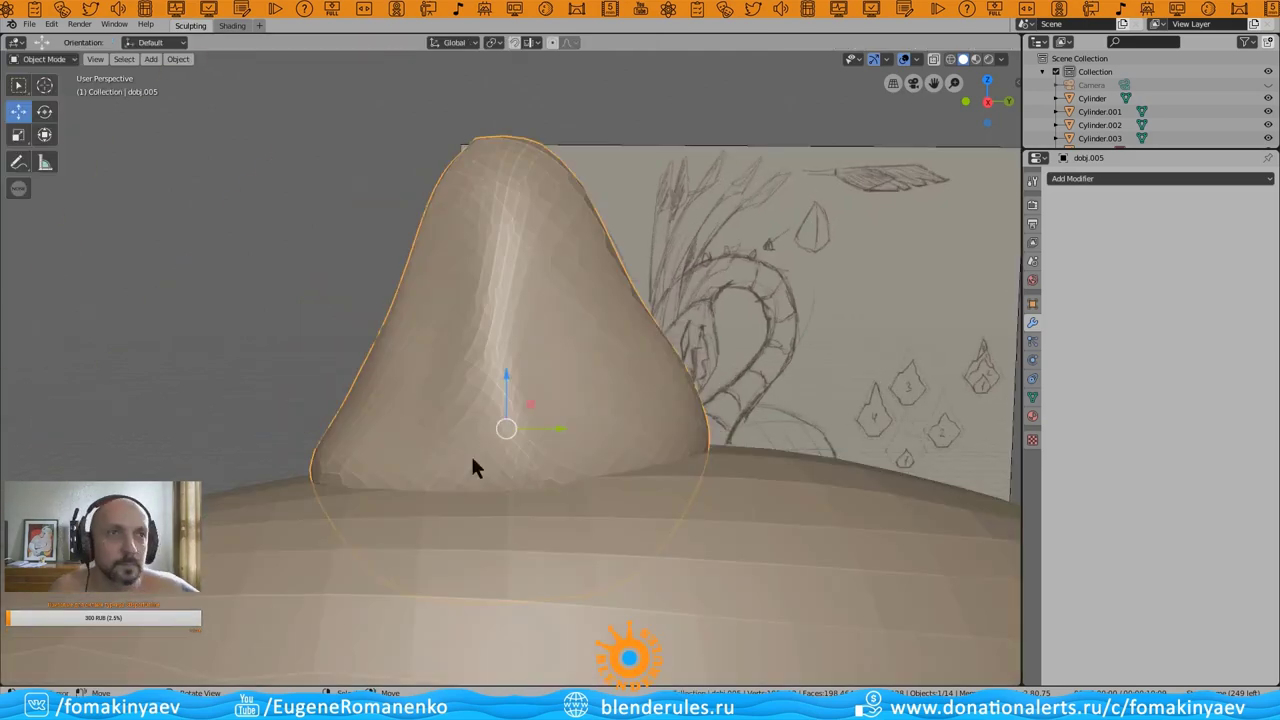
key("KP_3")
key("shift+d")
left_click(851, 409)
key("r")
left_click(804, 441)
key("g")
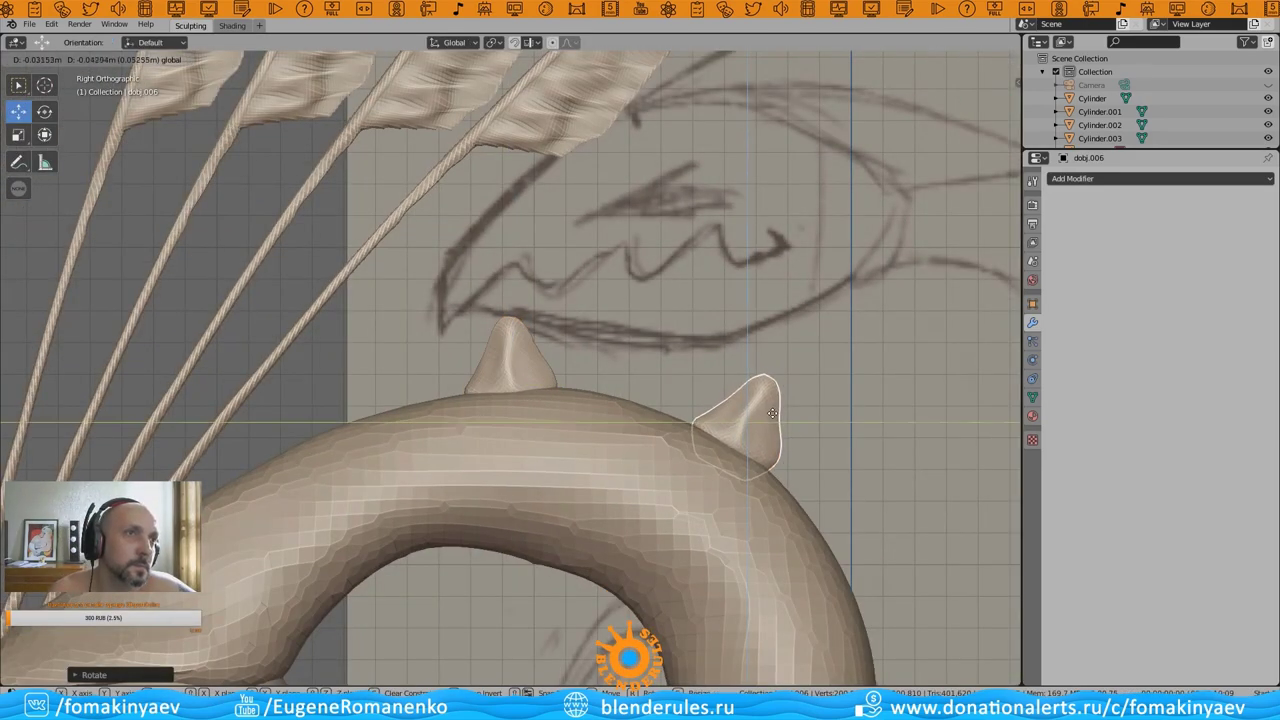
scroll(778, 415, "down", 2)
middle_click_drag(820, 371, 593, 380, "shift")
- Add another horn copy and position it further down the back of the neck
key("shift+d")
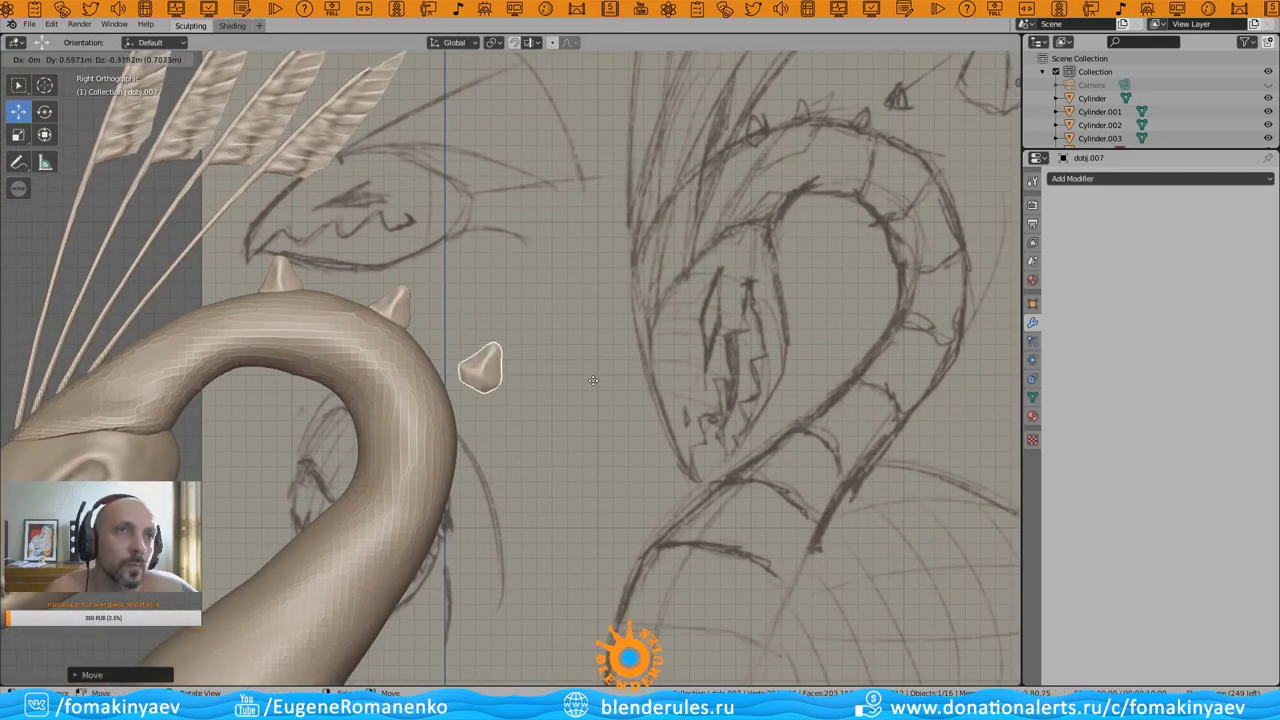
left_click(514, 405)
mouse_move(514, 405)
middle_mouse_down()
mouse_move(686, 420)
mouse_move(551, 420)
mouse_move(494, 484)
mouse_move(689, 471)
mouse_move(528, 441)
middle_mouse_up()
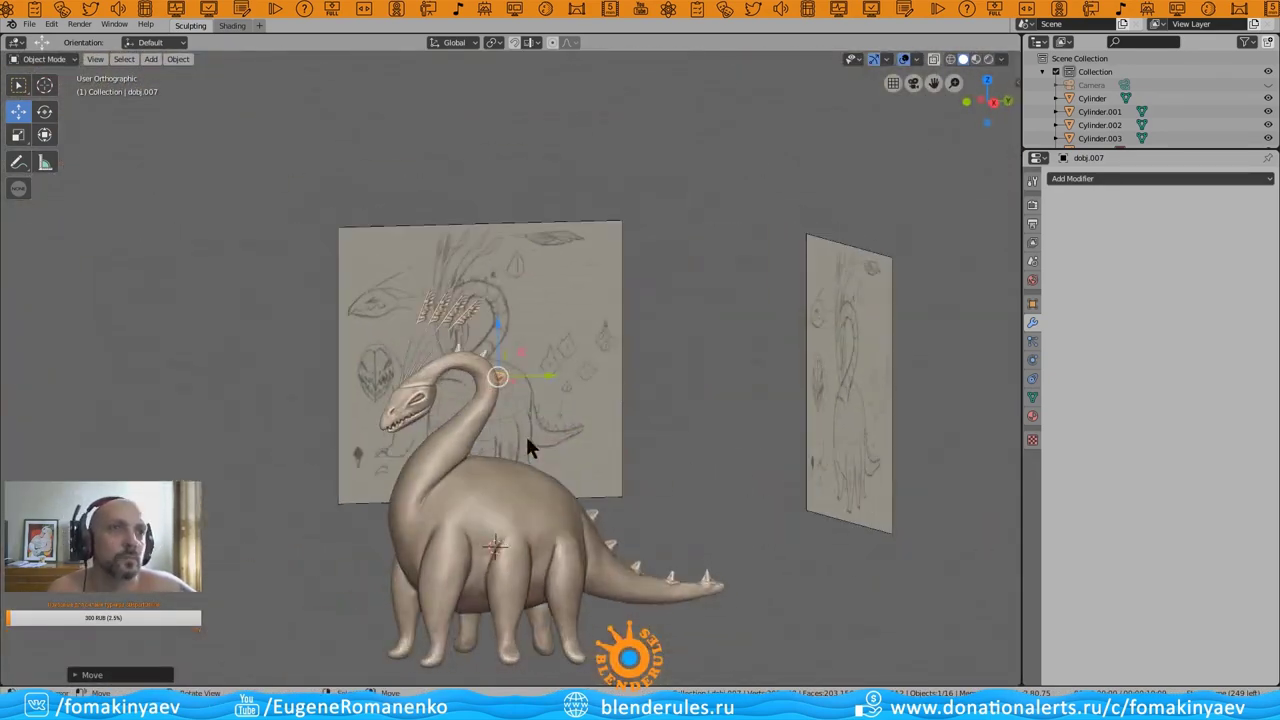
key("KP_Decimal")
key("KP_3")
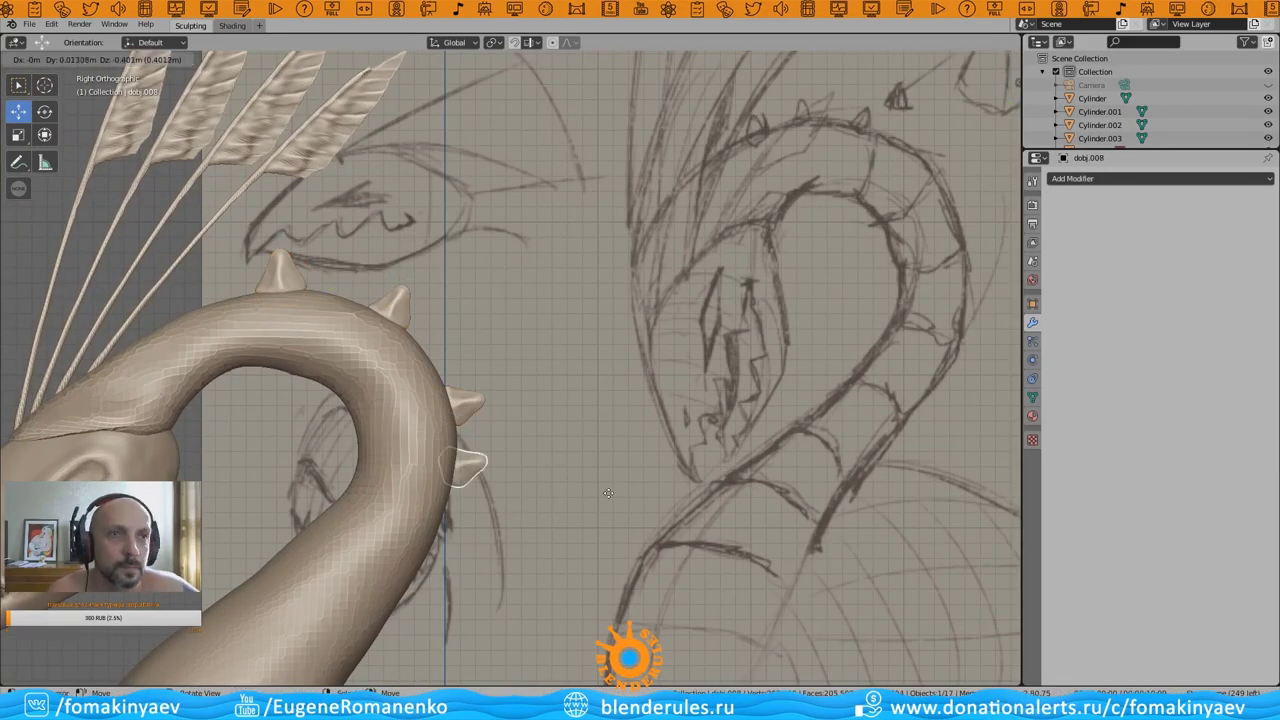
left_click(473, 501)
scroll(490, 460, "down", 5)
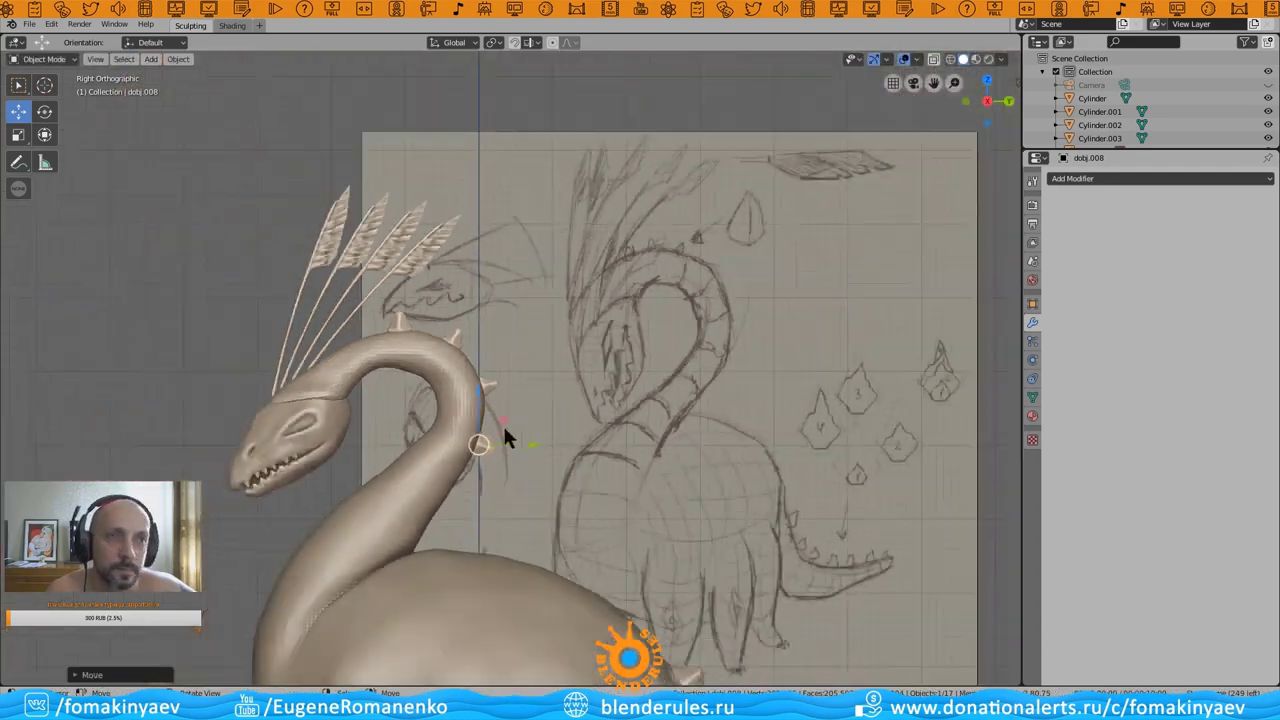
mouse_move(502, 423)
middle_mouse_down()
mouse_move(413, 397)
mouse_move(487, 508)
middle_mouse_up()
left_click(840, 464)
key("KP_3")
key("g")
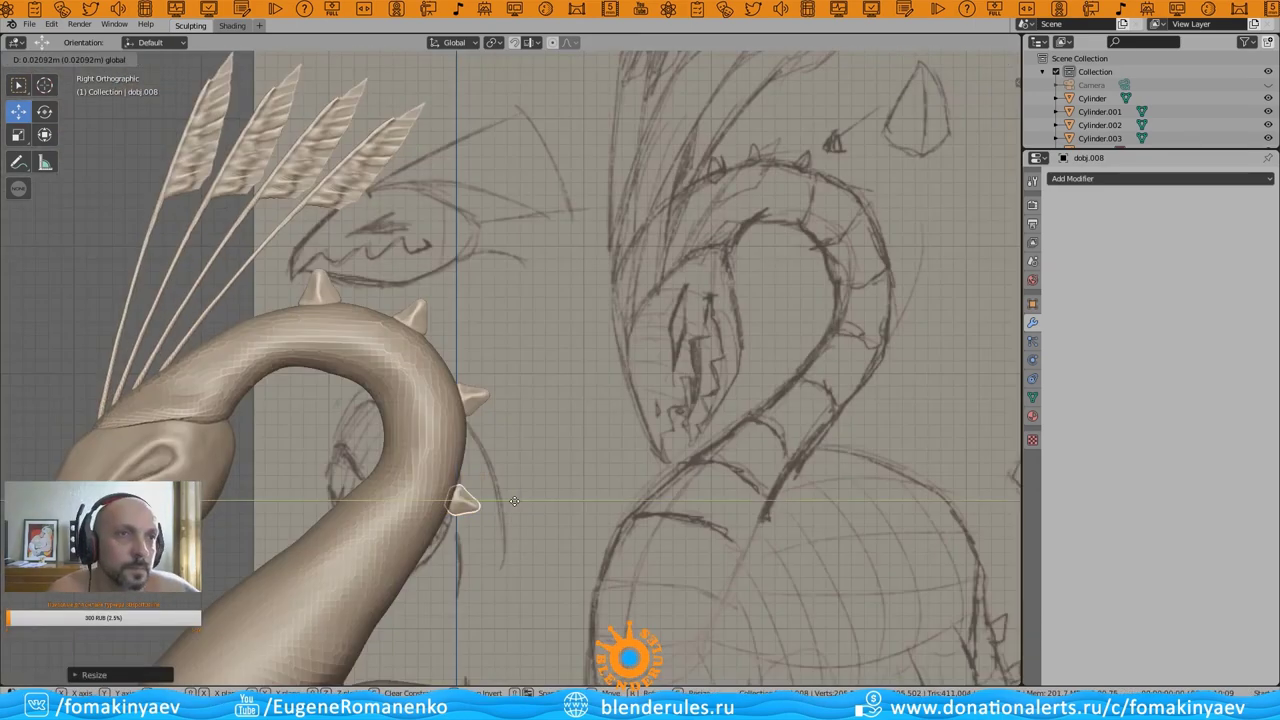
scroll(585, 432, "up", 2)
key("g")
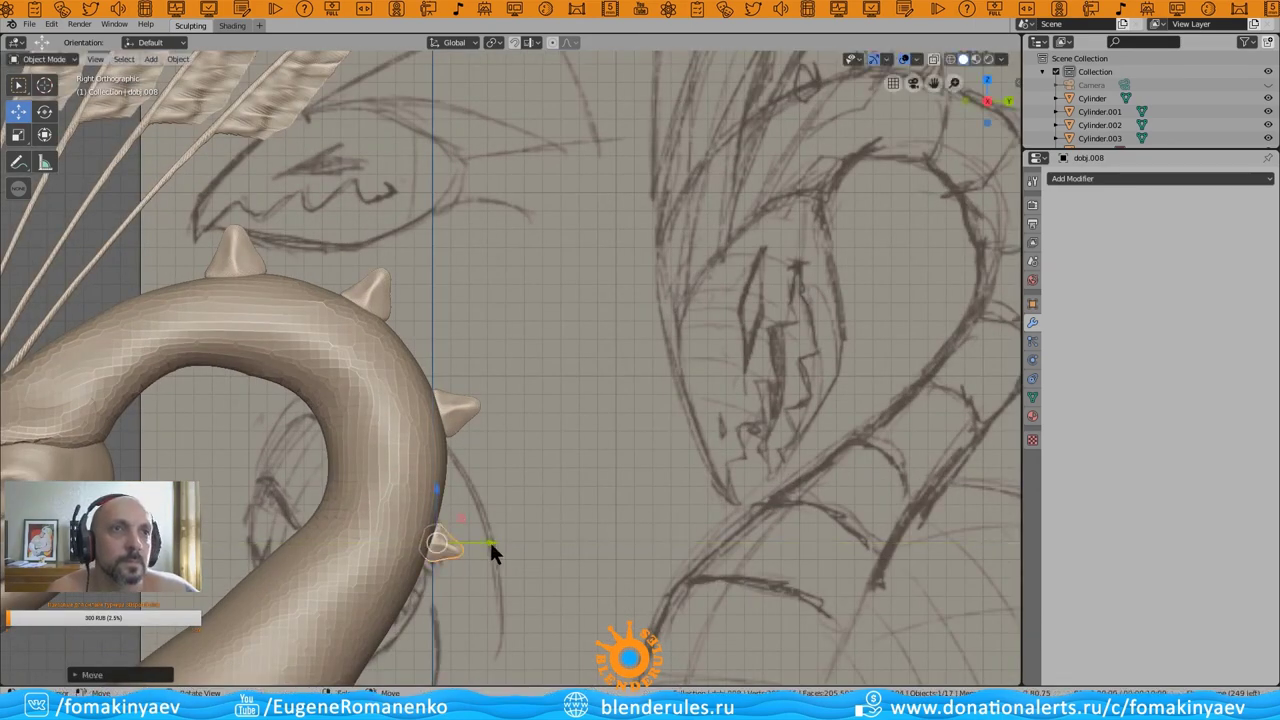
left_click(489, 539)
scroll(489, 539, "down", 4)
mouse_move(422, 437)
middle_mouse_down()
mouse_move(478, 397)
mouse_move(489, 462)
mouse_move(517, 444)
mouse_move(771, 486)
mouse_move(374, 526)
mouse_move(540, 465)
middle_mouse_up()
scroll(478, 397, "up", 3)
left_click(440, 420)
- Scale the lower neck horns down so they taper along the neck
key("s")
scroll(450, 460, "up", 2)
scroll(452, 460, "down", 3)
scroll(537, 465, "up", 3)
middle_click_drag(443, 443, 428, 543)
left_click(428, 543)
key("s")
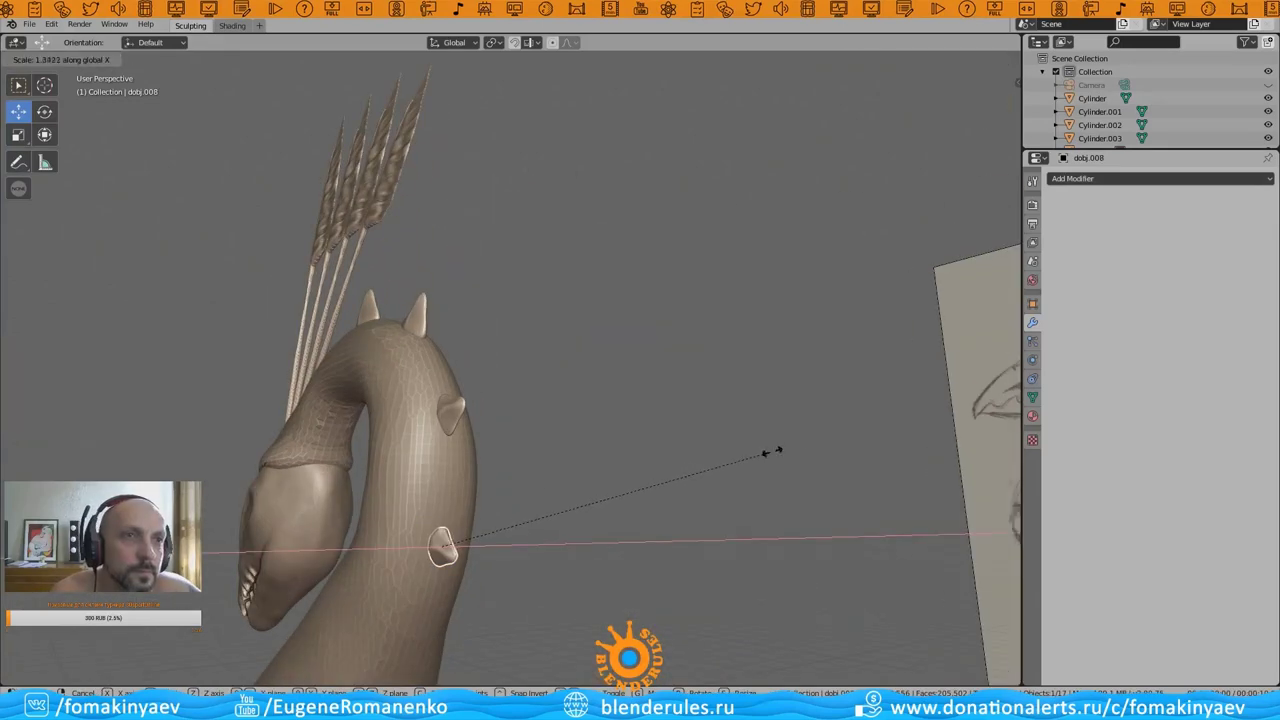
left_click(777, 449)
mouse_move(777, 449)
middle_mouse_down()
mouse_move(730, 537)
mouse_move(714, 380)
middle_mouse_up()
scroll(467, 500, "down", 3)
mouse_move(467, 500)
middle_mouse_down()
mouse_move(505, 520)
mouse_move(425, 393)
middle_mouse_up()
key("ctrl+Tab")
key("Escape")
- Sculpt the dinosaur body, blending the skin around a neck horn base
left_click(44, 58)
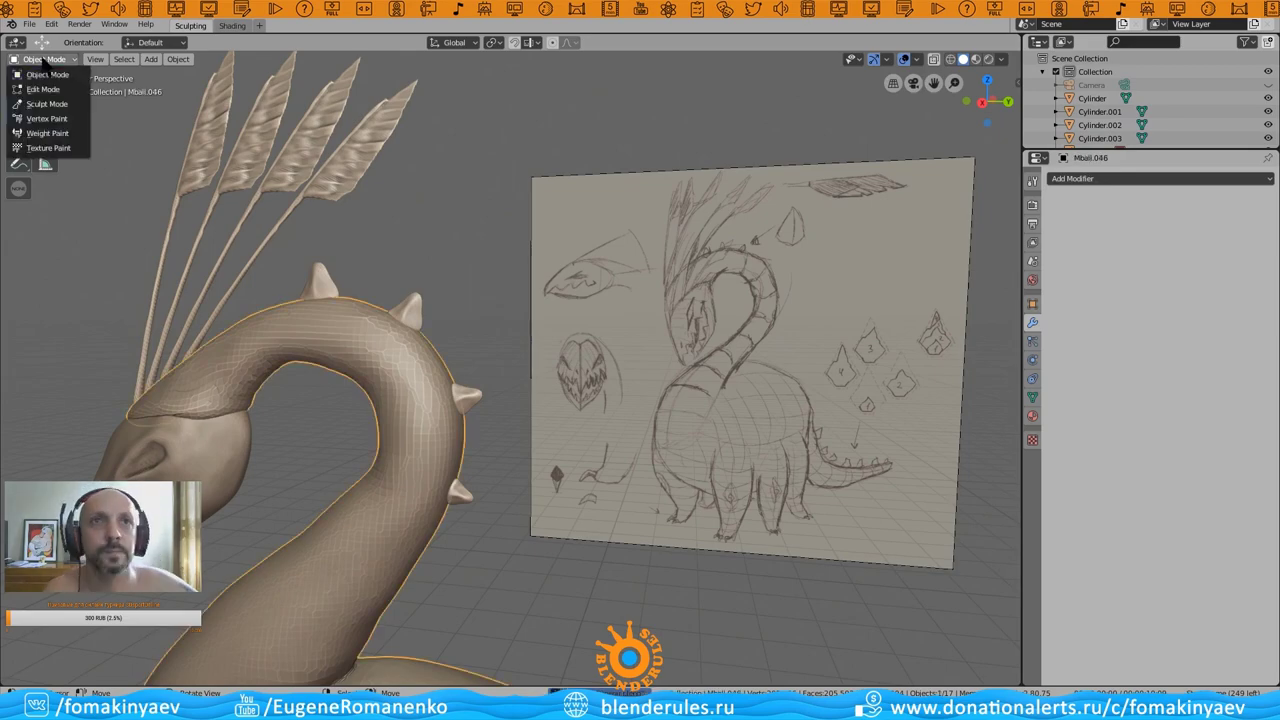
left_click(110, 104)
scroll(530, 325, "down", 2)
scroll(530, 325, "down", 3)
scroll(486, 400, "up", 3)
mouse_move(530, 325)
middle_mouse_down()
mouse_move(486, 400)
mouse_move(790, 315)
mouse_move(586, 357)
mouse_move(560, 330)
mouse_move(588, 382)
mouse_move(570, 346)
middle_mouse_up()
scroll(586, 357, "down", 2)
scroll(588, 382, "up", 2)
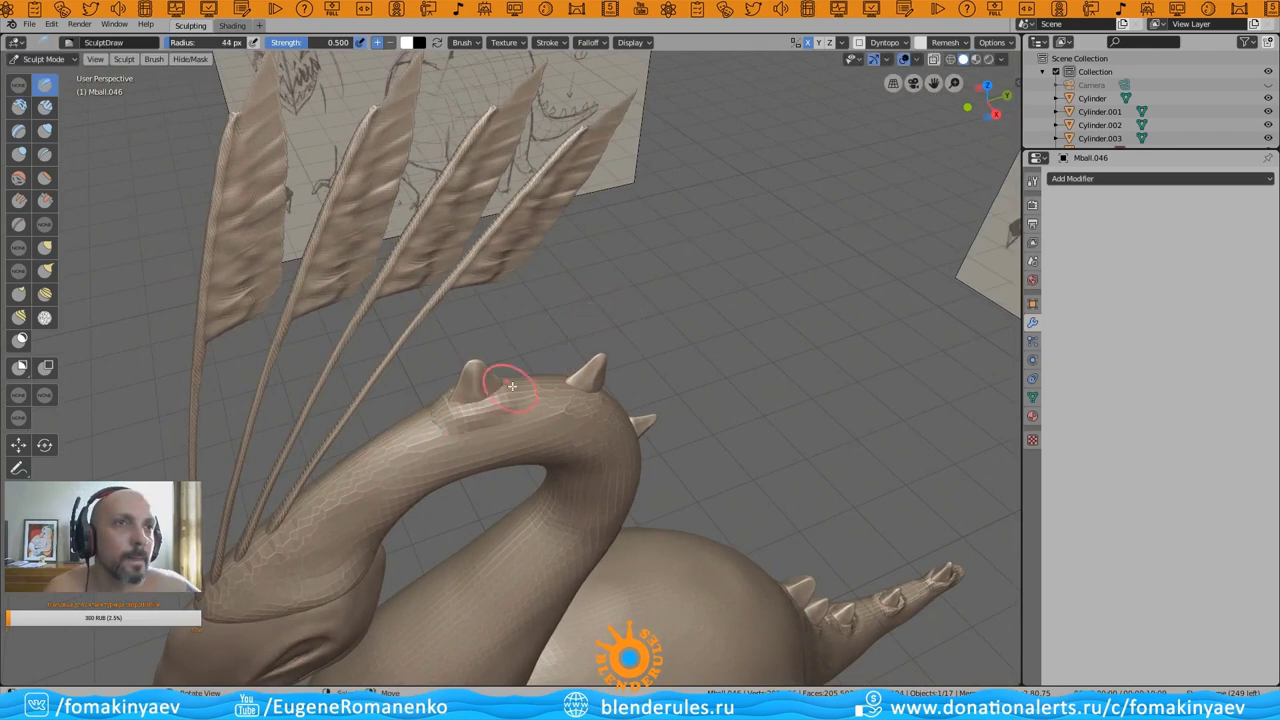
mouse_move(634, 430)
middle_mouse_down()
mouse_move(593, 405)
mouse_move(480, 398)
mouse_move(583, 430)
mouse_move(519, 360)
mouse_move(505, 500)
mouse_move(501, 488)
mouse_move(660, 571)
mouse_move(666, 423)
mouse_move(609, 423)
mouse_move(524, 374)
mouse_move(539, 319)
middle_mouse_up()
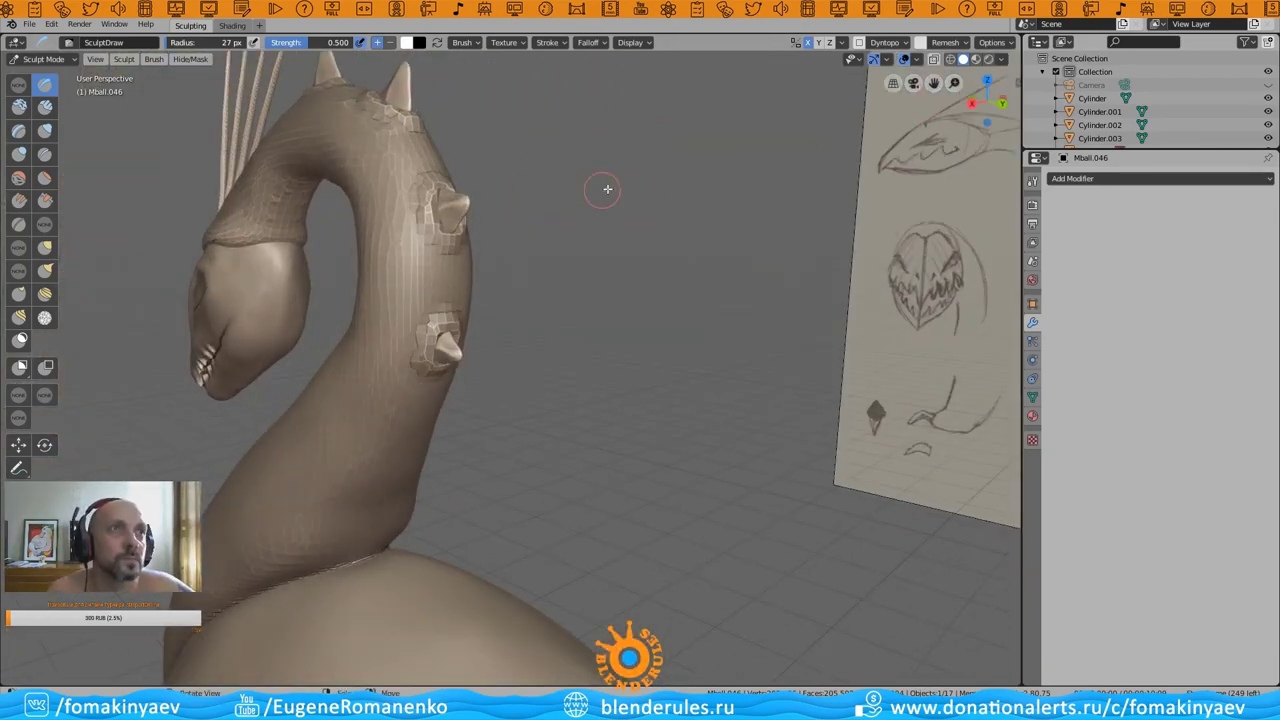
mouse_move(607, 189)
middle_mouse_down()
mouse_move(660, 200)
mouse_move(620, 210)
middle_mouse_up()
- Switch to the Clay brush and open the brush settings for Dyntopo
left_click(20, 107)
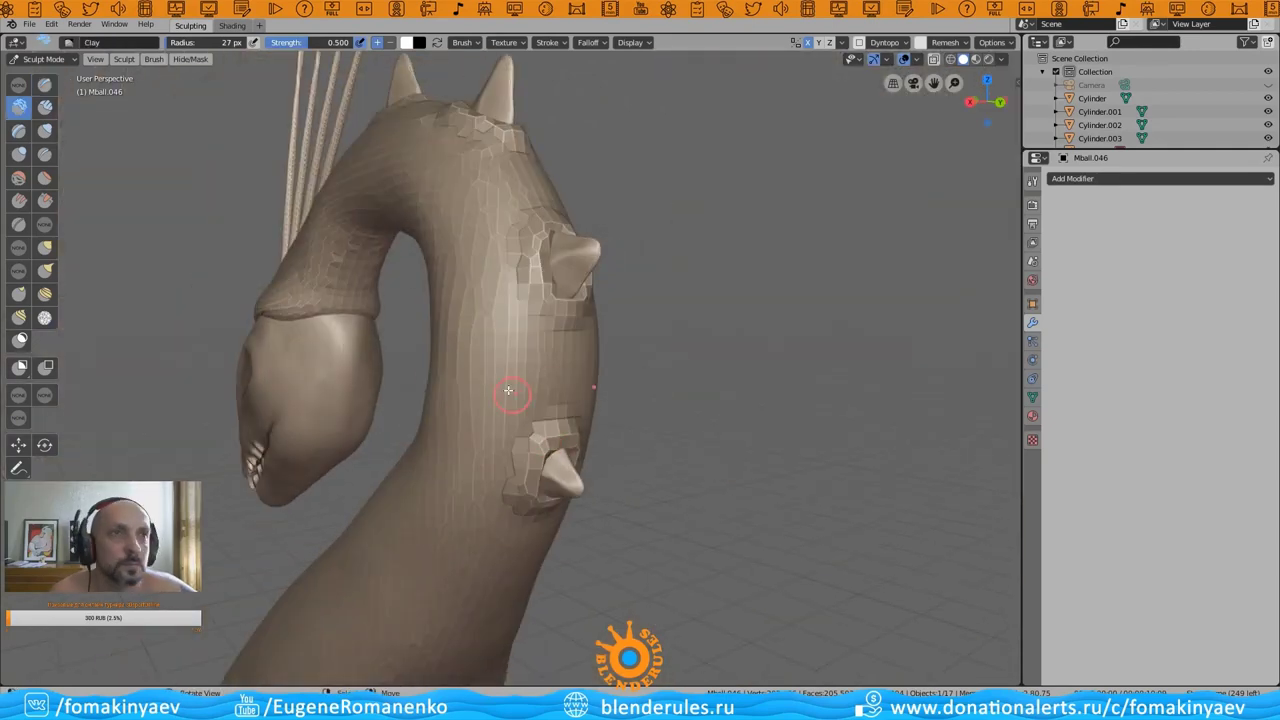
middle_click_drag(954, 213, 900, 240)
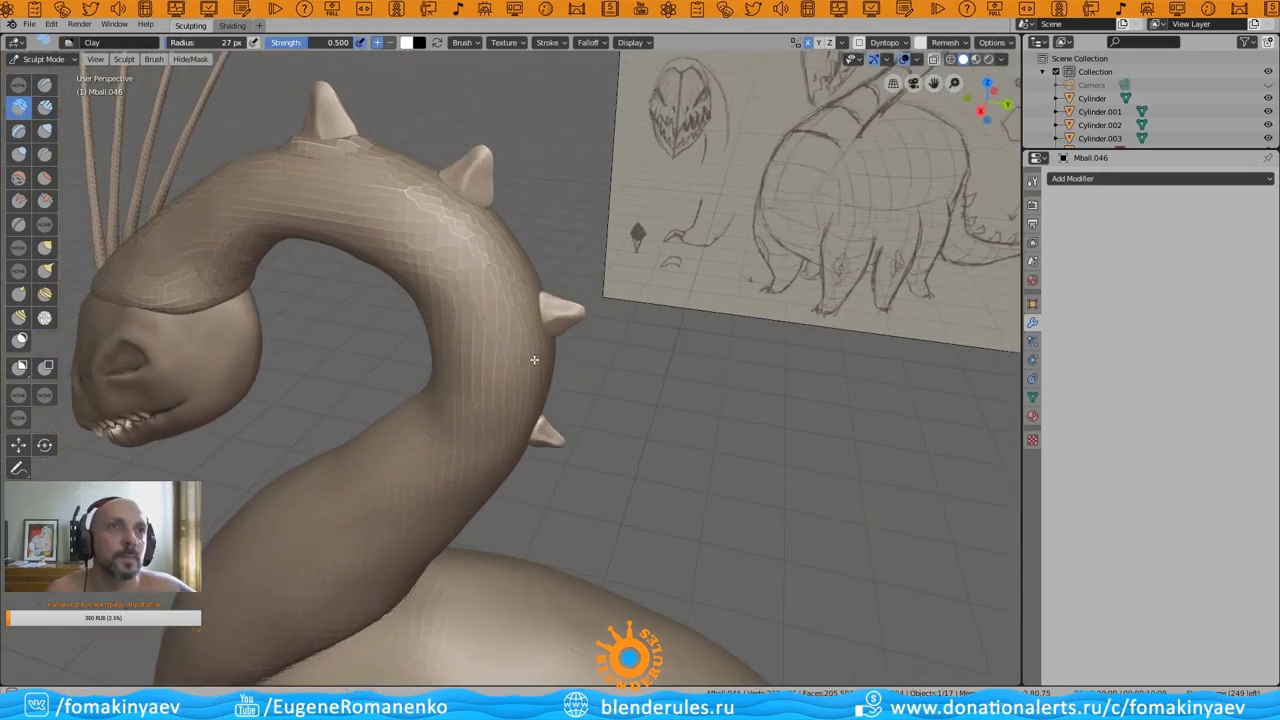
left_click(1032, 180)
key("grave")
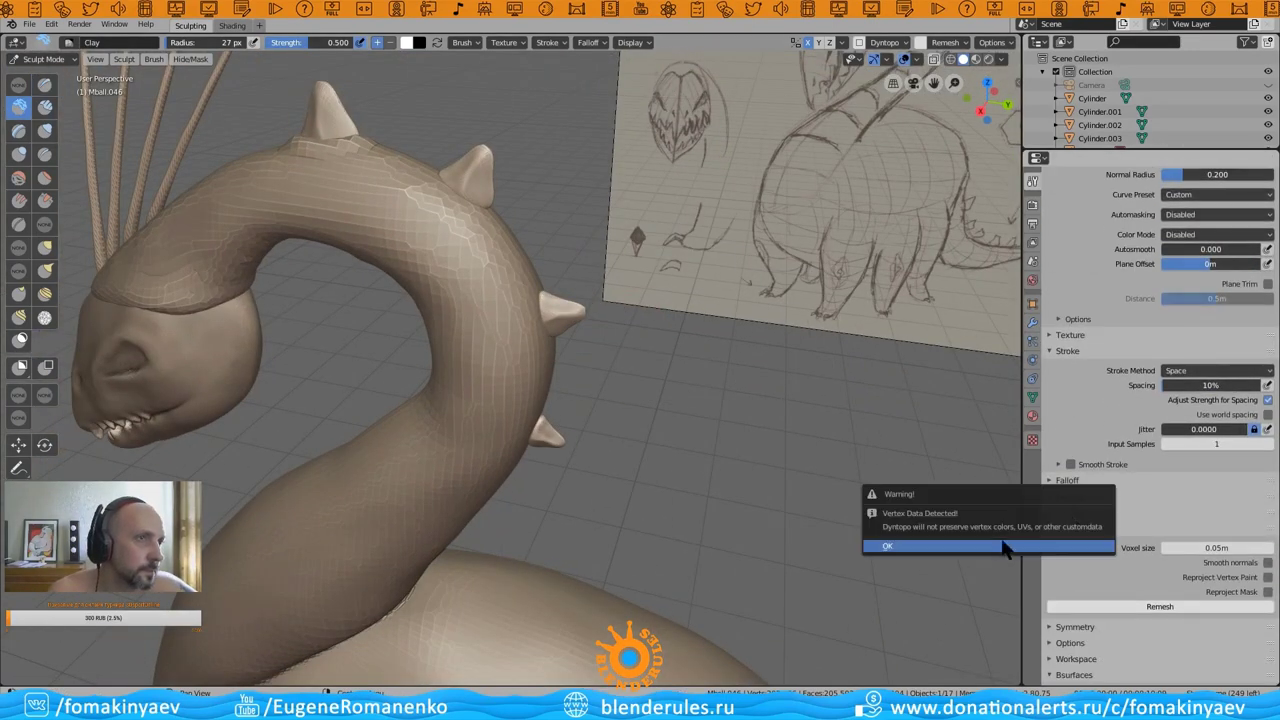
- Set Dyntopo detail size to 8 px with Subdivide Collapse and sculpt around the neck spikes
scroll(1093, 604, "down", 6)
mouse_move(640, 340)
middle_mouse_down()
mouse_move(547, 268)
mouse_move(1199, 481)
middle_mouse_up()
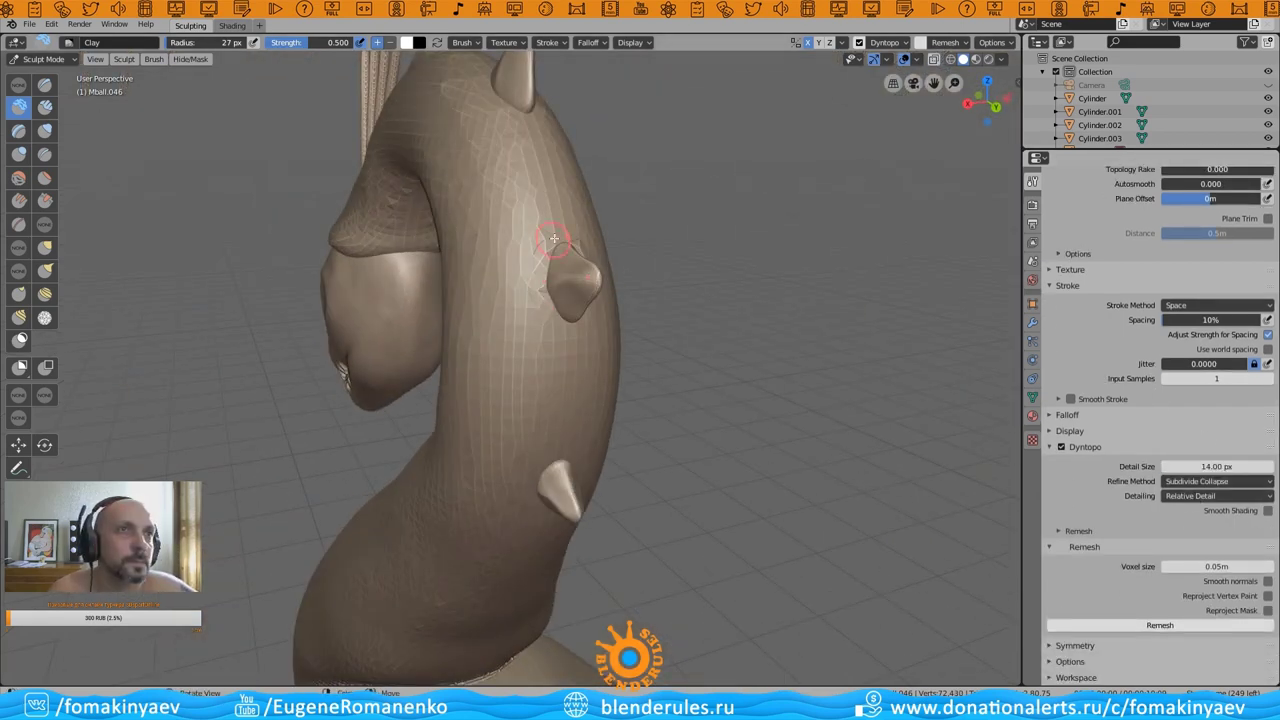
middle_click_drag(673, 356, 722, 324)
left_click(1205, 481)
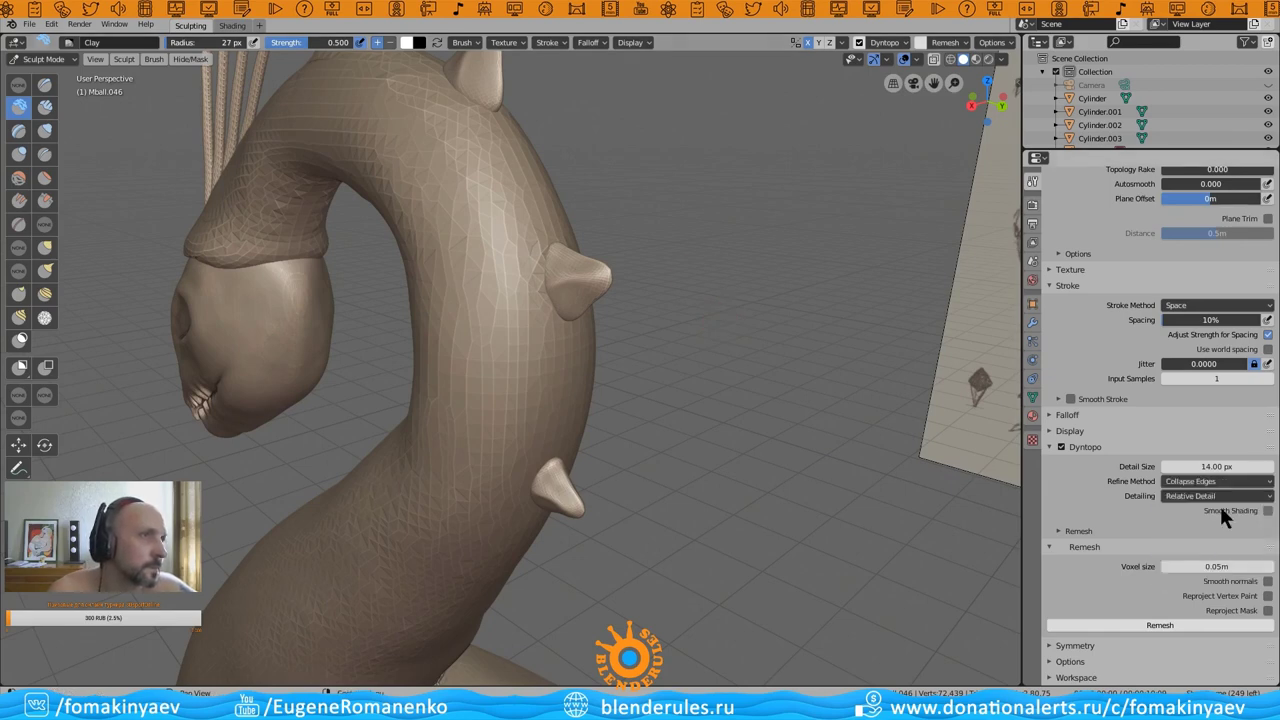
mouse_move(547, 288)
middle_mouse_down()
mouse_move(600, 300)
mouse_move(560, 290)
middle_mouse_up()
left_click_drag(529, 271, 545, 285, "shift")
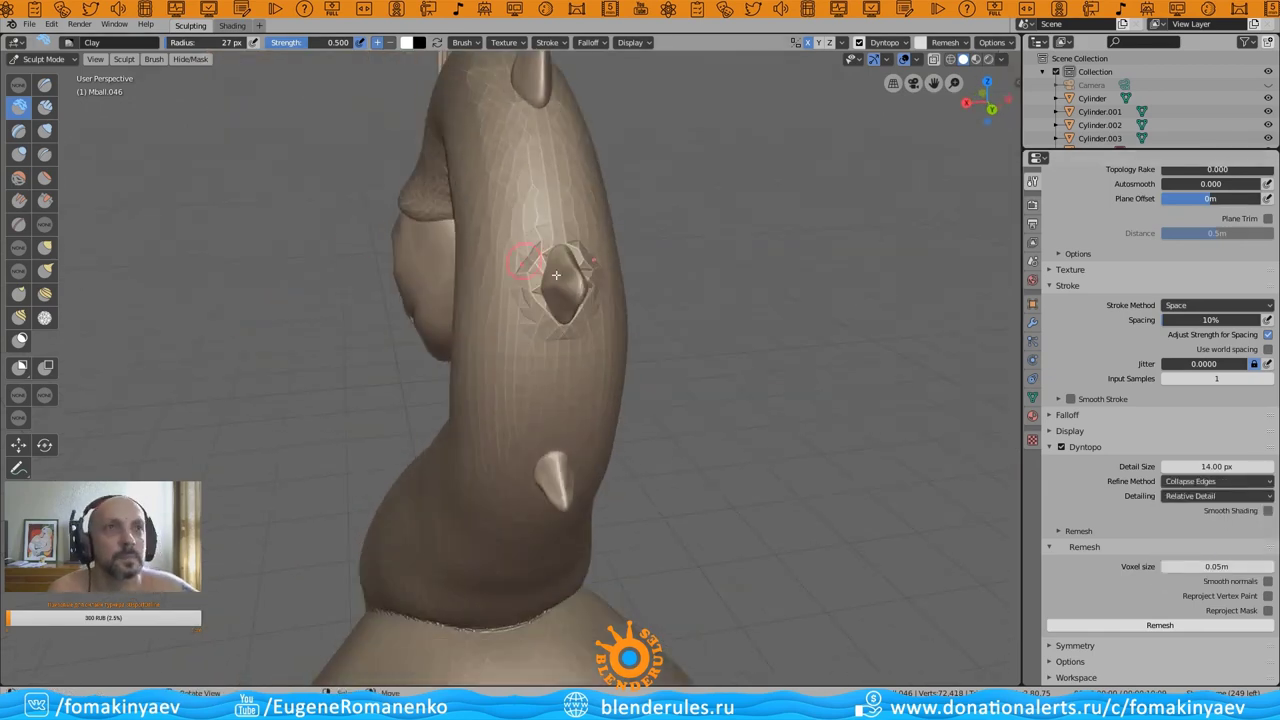
middle_click_drag(545, 285, 700, 300)
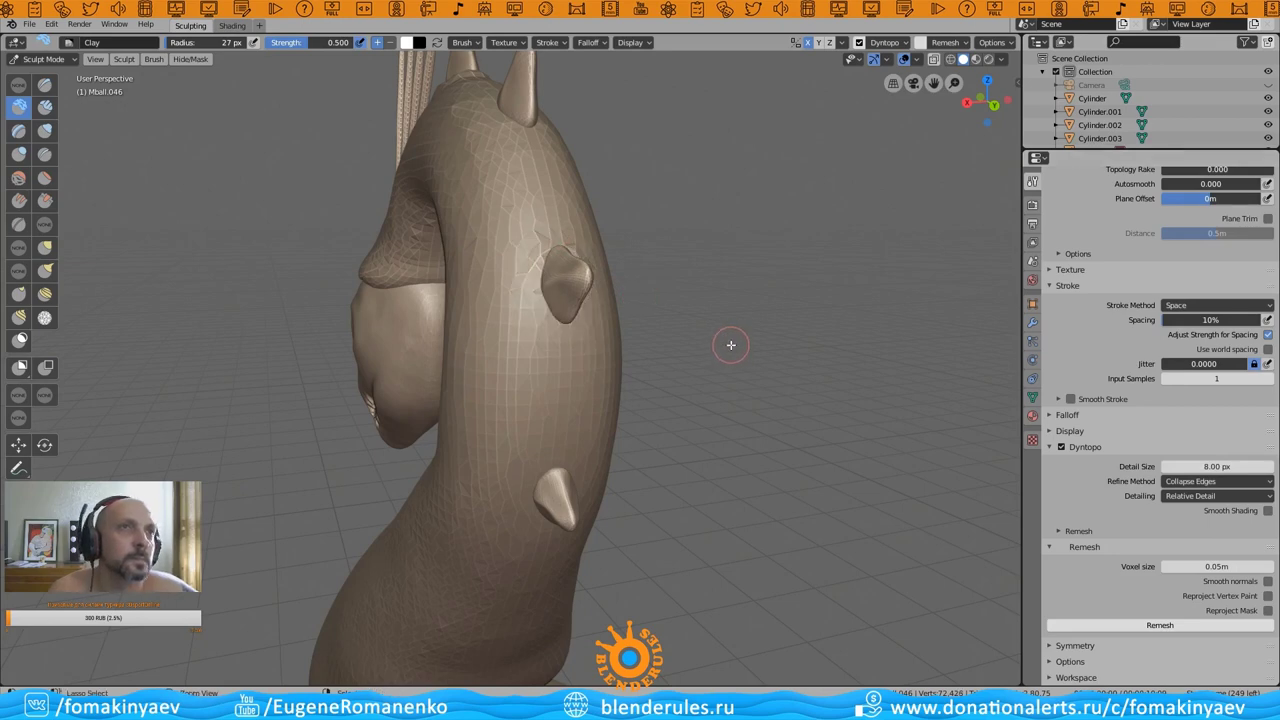
left_click(1205, 481)
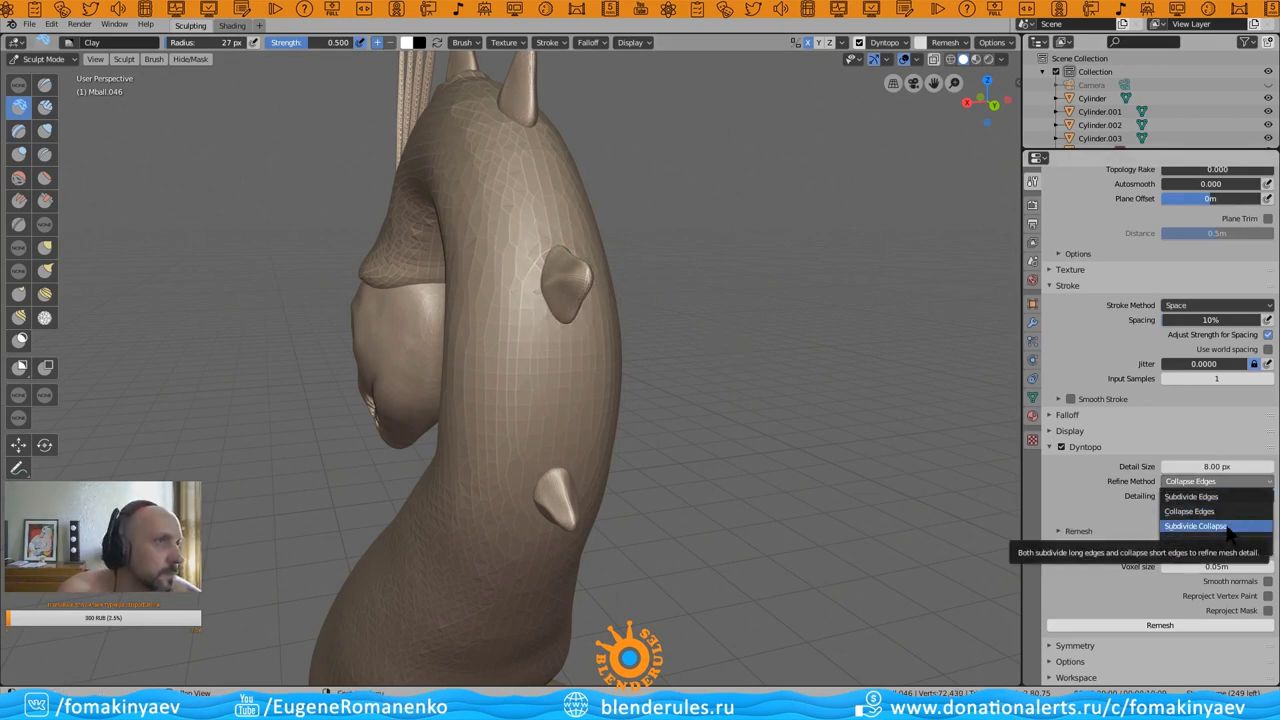
middle_click_drag(577, 287, 572, 272)
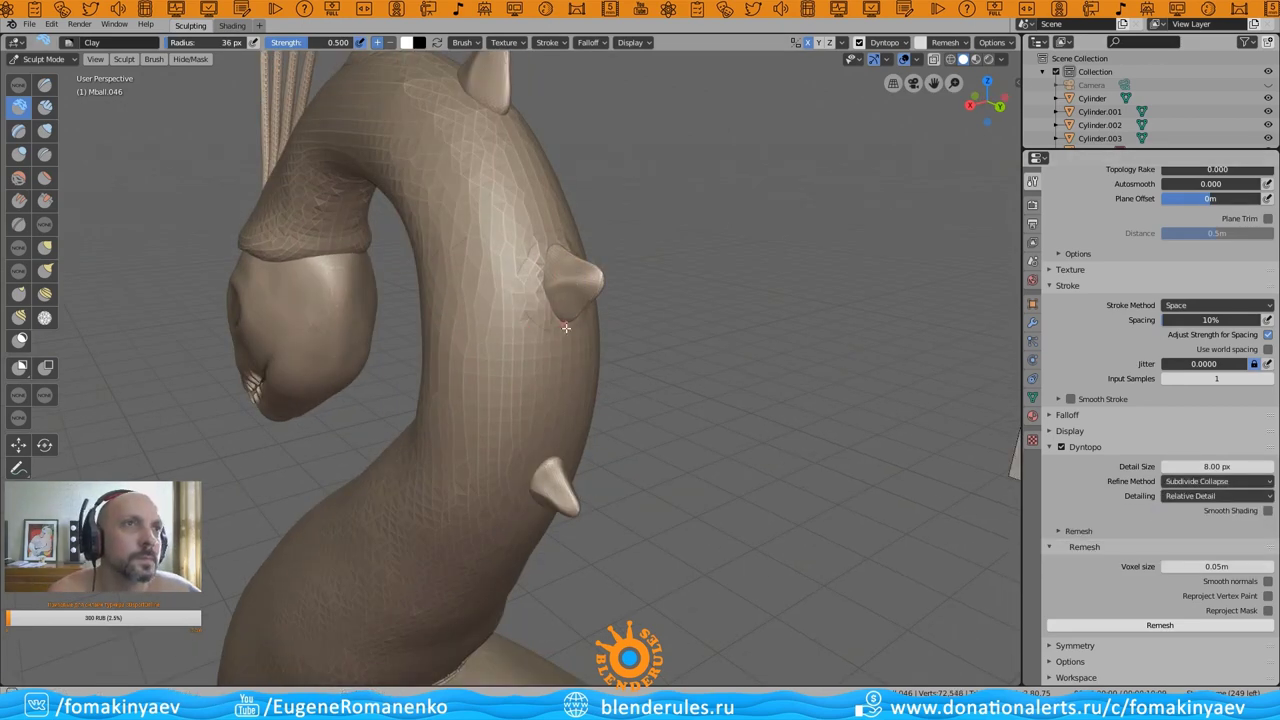
mouse_move(566, 328)
middle_mouse_down()
mouse_move(528, 300)
mouse_move(523, 337)
mouse_move(614, 280)
mouse_move(558, 349)
mouse_move(526, 495)
mouse_move(581, 539)
mouse_move(543, 543)
mouse_move(614, 391)
middle_mouse_up()
- With the Clay brush, blend the spike bases along the neck and back into the body
left_click(44, 84)
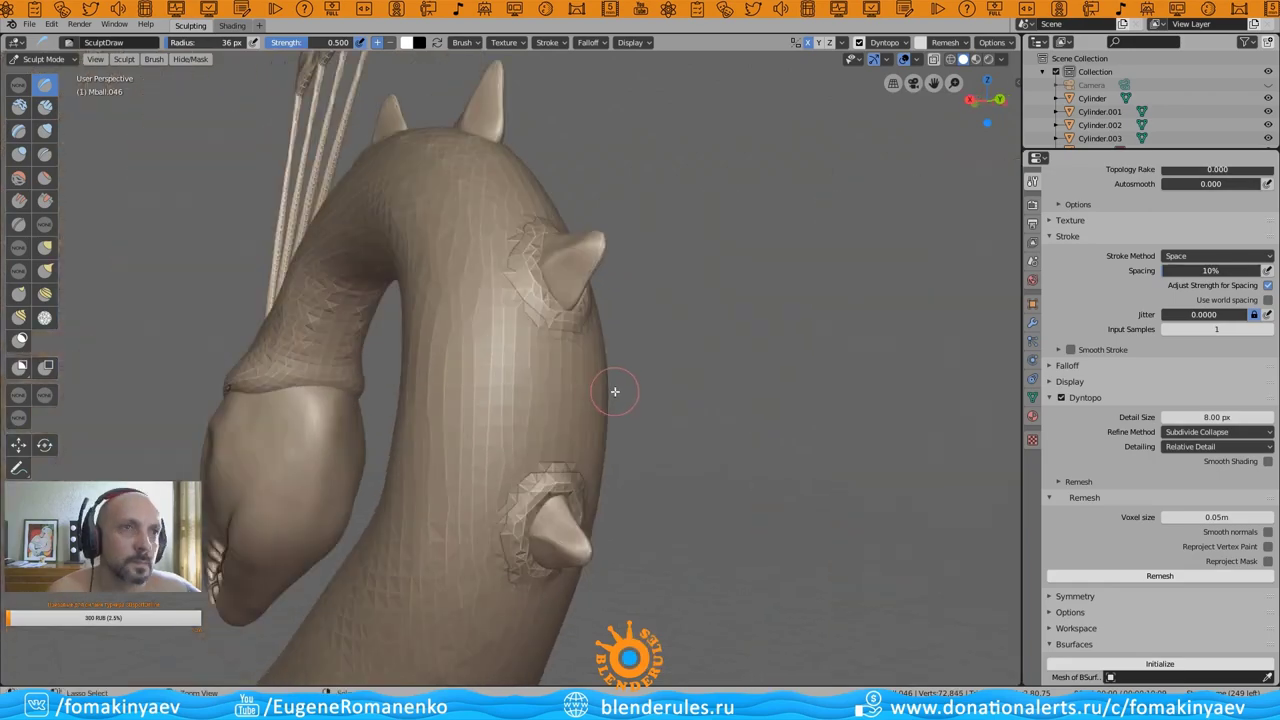
left_click(19, 106)
mouse_move(560, 430)
middle_mouse_down()
mouse_move(529, 474)
mouse_move(586, 520)
mouse_move(580, 429)
mouse_move(570, 420)
mouse_move(542, 450)
mouse_move(634, 437)
mouse_move(376, 422)
mouse_move(609, 446)
mouse_move(547, 447)
mouse_move(871, 534)
mouse_move(503, 449)
mouse_move(356, 540)
mouse_move(419, 579)
mouse_move(400, 443)
mouse_move(405, 453)
middle_mouse_up()
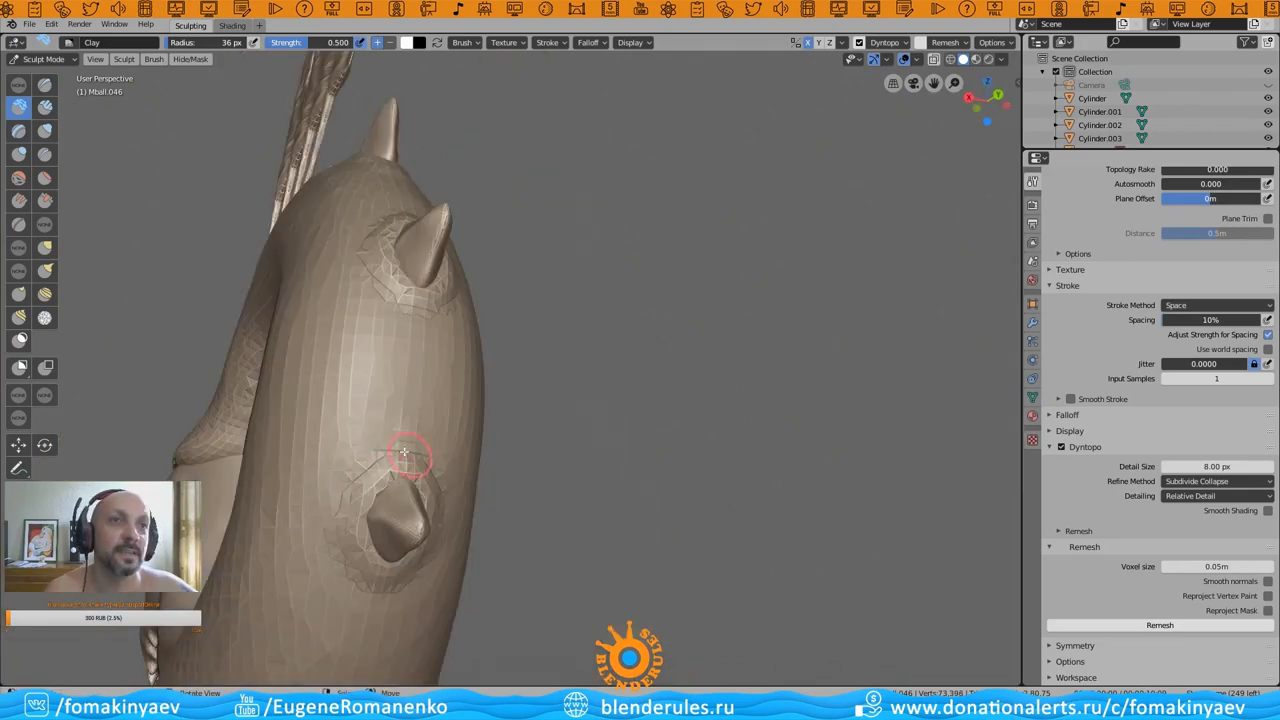
mouse_move(894, 333)
middle_mouse_down()
mouse_move(487, 400)
mouse_move(523, 394)
mouse_move(549, 523)
mouse_move(477, 532)
mouse_move(743, 486)
mouse_move(512, 388)
middle_mouse_up()
middle_click_drag(440, 452, 407, 500)
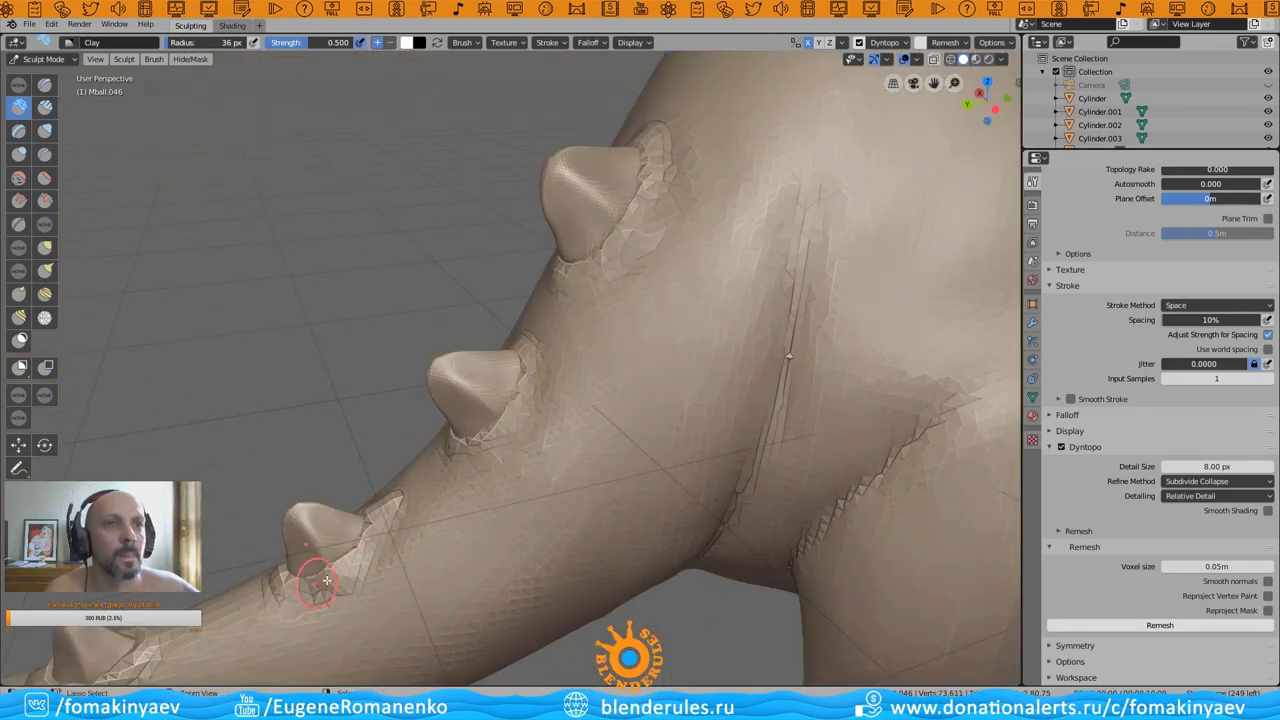
mouse_move(326, 580)
middle_mouse_down()
mouse_move(400, 529)
mouse_move(416, 561)
mouse_move(450, 550)
mouse_move(571, 423)
mouse_move(590, 458)
mouse_move(886, 251)
mouse_move(851, 366)
middle_mouse_up()
key("grave")
- Blend the tail spike bases into the tail, working round to the rear and legs
middle_click_drag(783, 518, 853, 605)
middle_click_drag(940, 88, 330, 419)
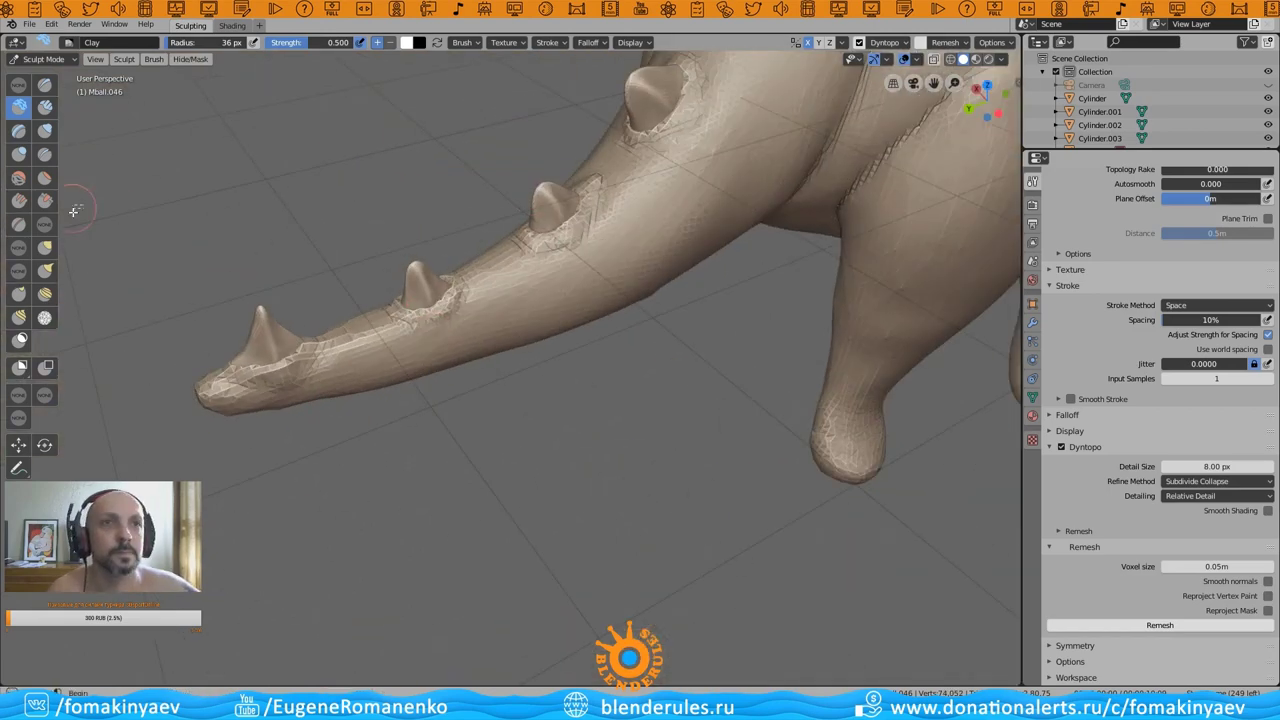
mouse_move(73, 211)
middle_mouse_down()
mouse_move(420, 340)
mouse_move(508, 391)
mouse_move(572, 393)
middle_mouse_up()
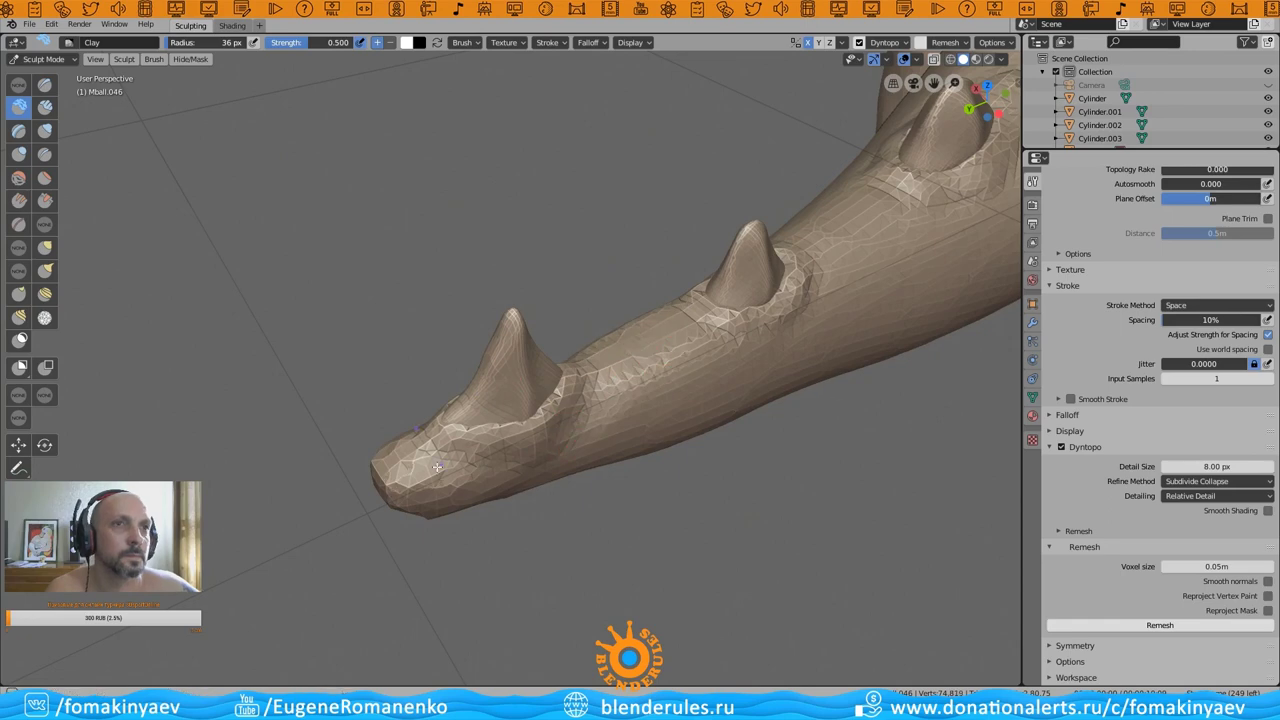
mouse_move(433, 505)
middle_mouse_down()
mouse_move(543, 557)
mouse_move(777, 591)
mouse_move(871, 574)
mouse_move(960, 617)
mouse_move(264, 629)
mouse_move(414, 587)
middle_mouse_up()
mouse_move(646, 286)
middle_mouse_down()
mouse_move(491, 329)
mouse_move(474, 385)
mouse_move(557, 371)
mouse_move(500, 400)
middle_mouse_up()
scroll(746, 393, "down", 5)
mouse_move(746, 393)
middle_mouse_down()
mouse_move(523, 434)
mouse_move(235, 624)
middle_mouse_up()
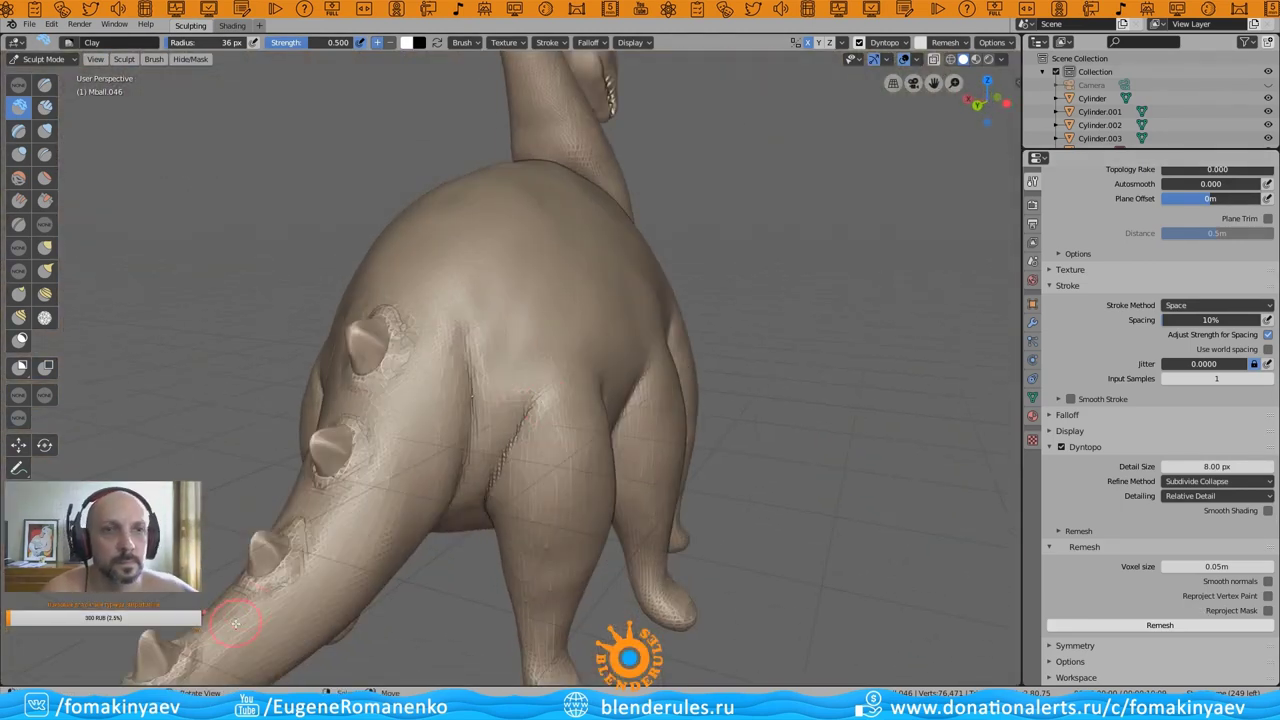
middle_click_drag(342, 550, 420, 540)
scroll(500, 530, "up", 3)
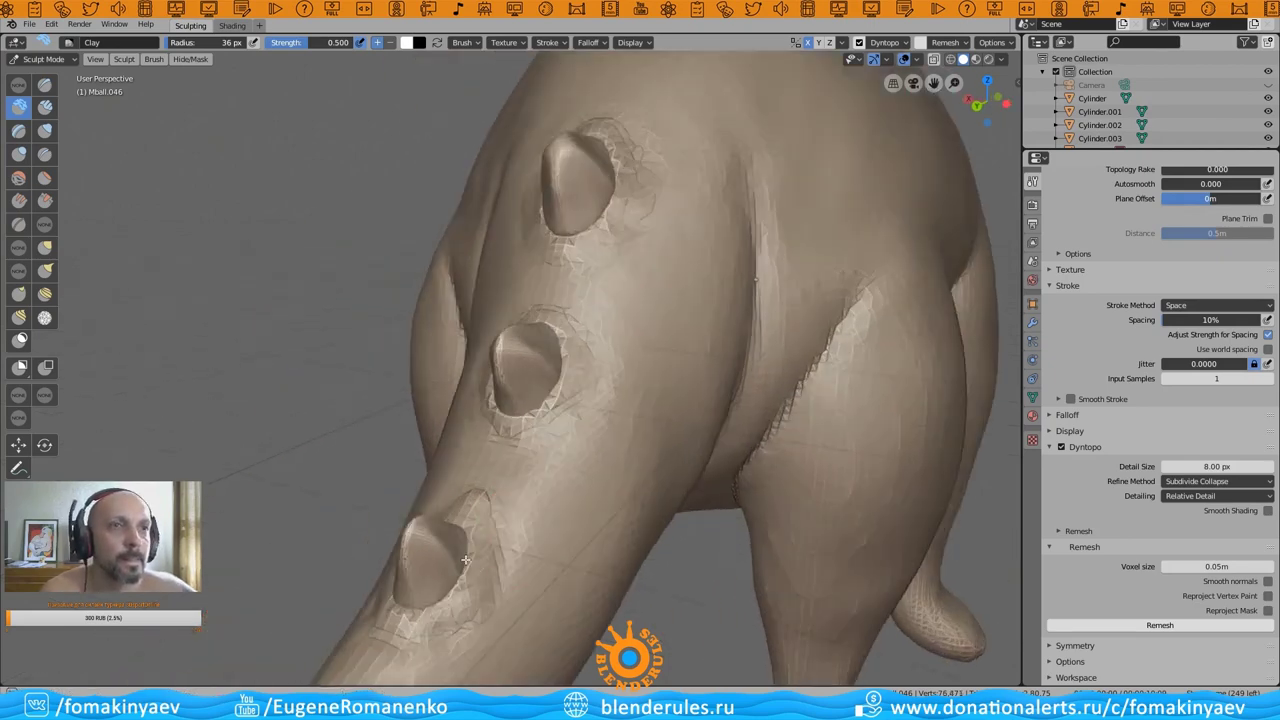
scroll(523, 527, "up", 2)
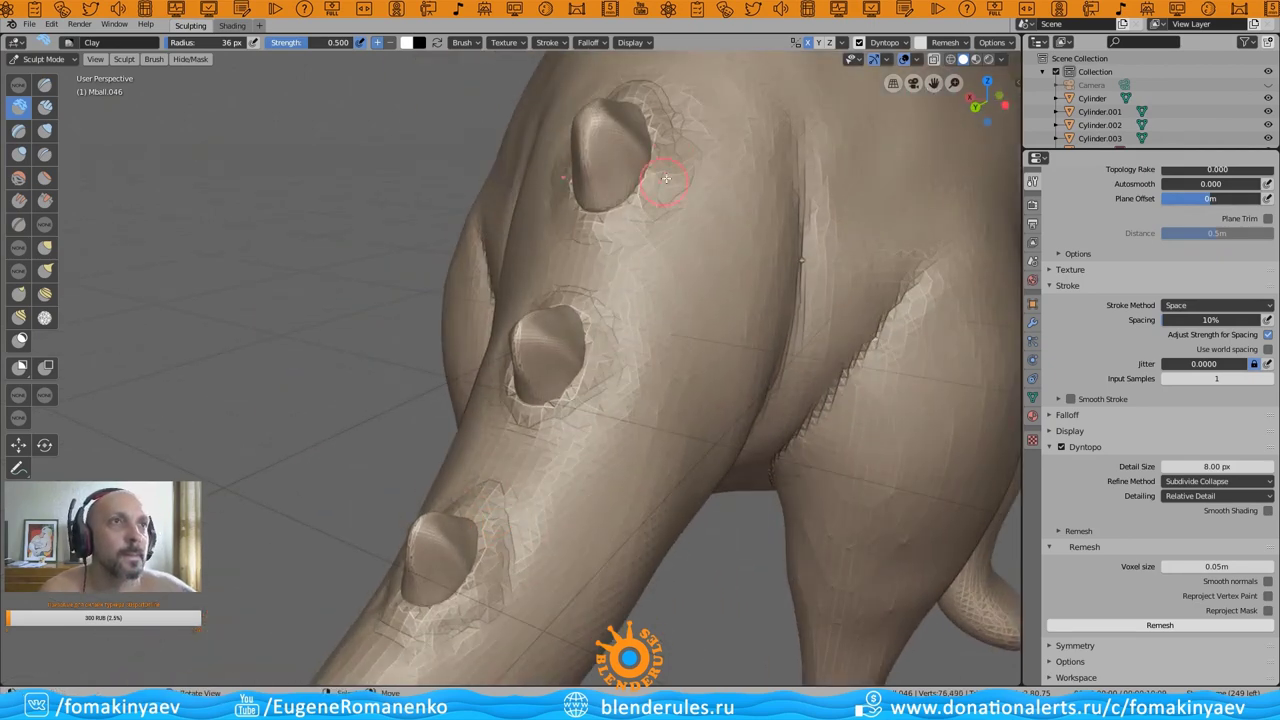
middle_click_drag(644, 81, 630, 107)
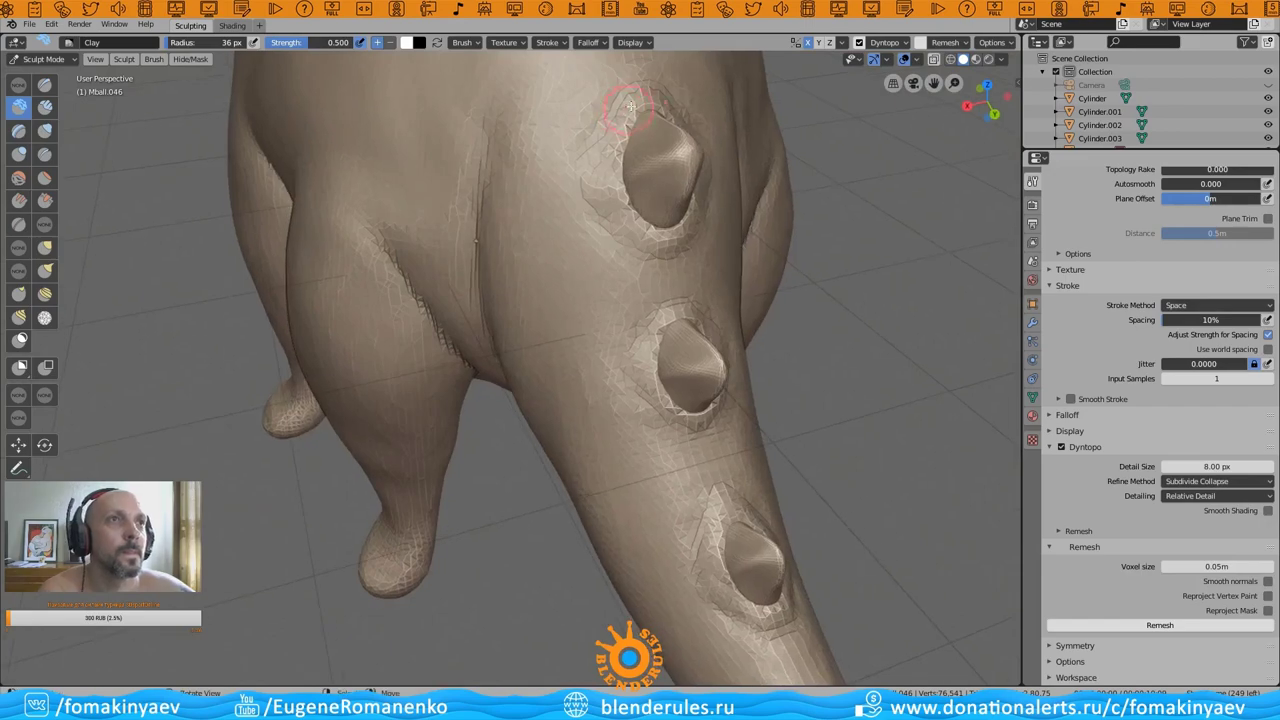
middle_click_drag(677, 268, 698, 187)
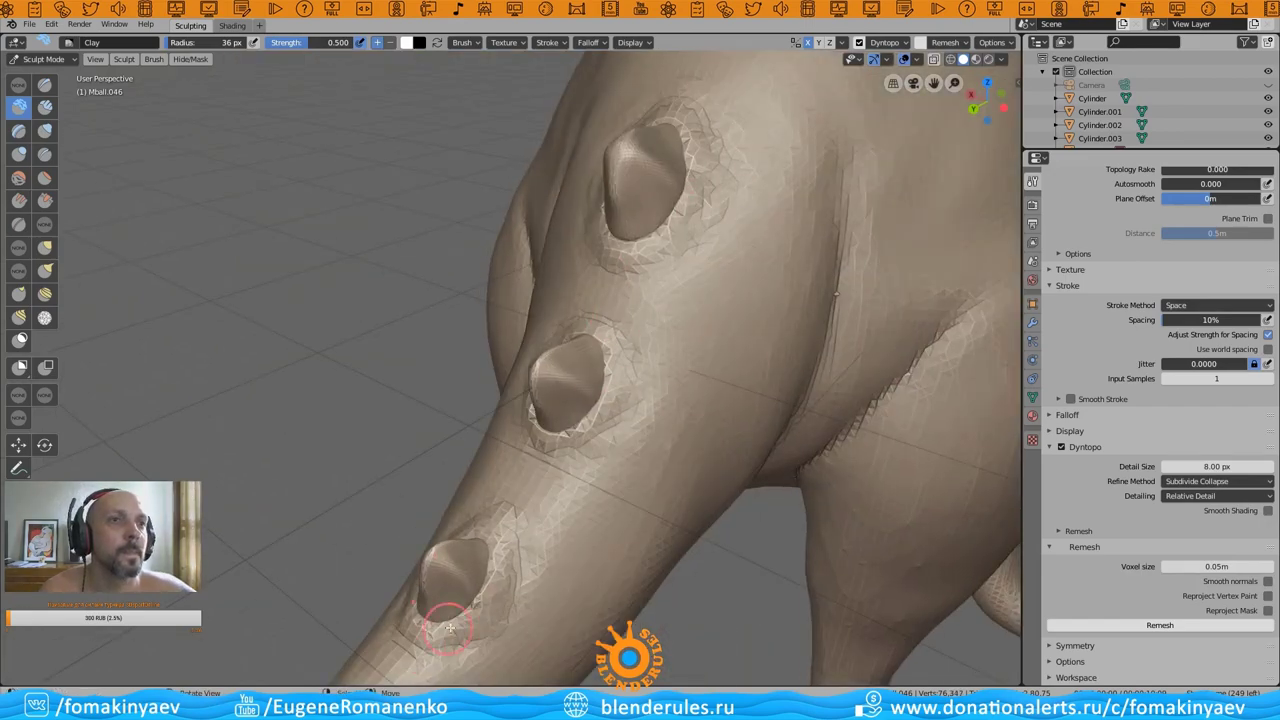
middle_click_drag(450, 627, 591, 514)
scroll(591, 518, "down", 5)
- Check the back spikes and turn off dynamic topology
scroll(597, 339, "up", 3)
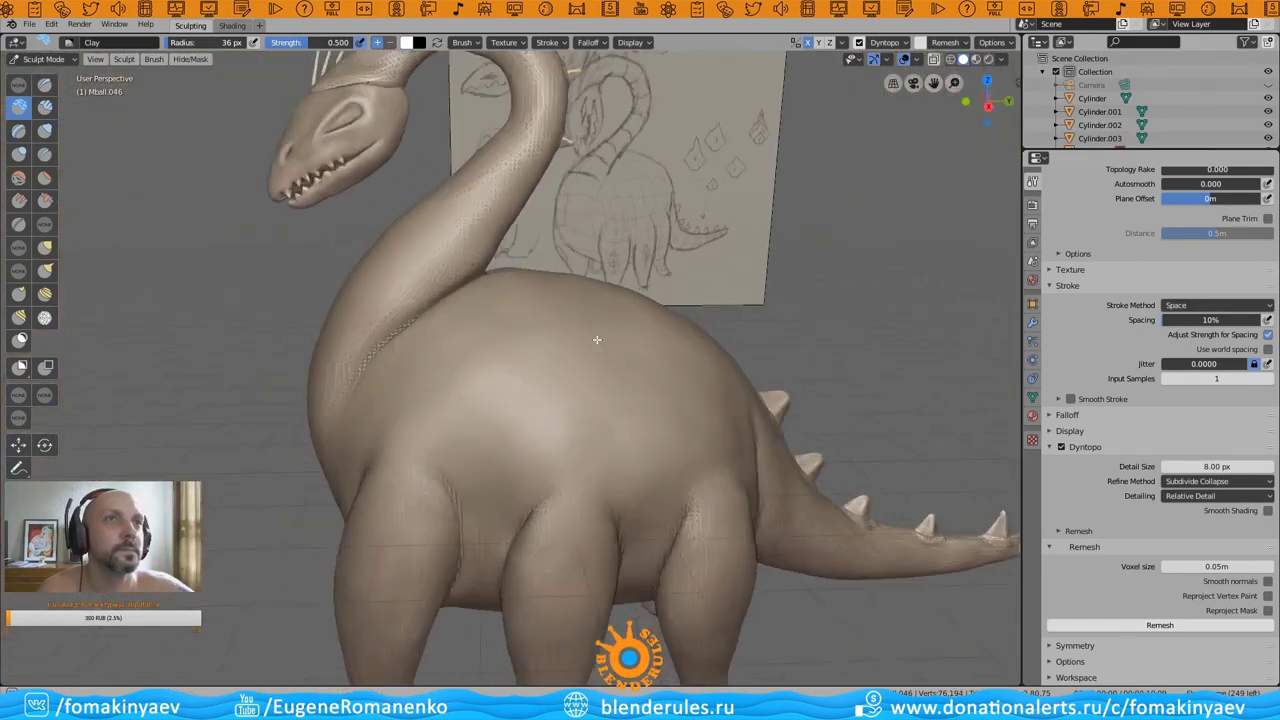
scroll(597, 339, "down", 3)
mouse_move(597, 339)
middle_mouse_down()
mouse_move(600, 423)
mouse_move(586, 394)
middle_mouse_up()
scroll(530, 372, "up", 4)
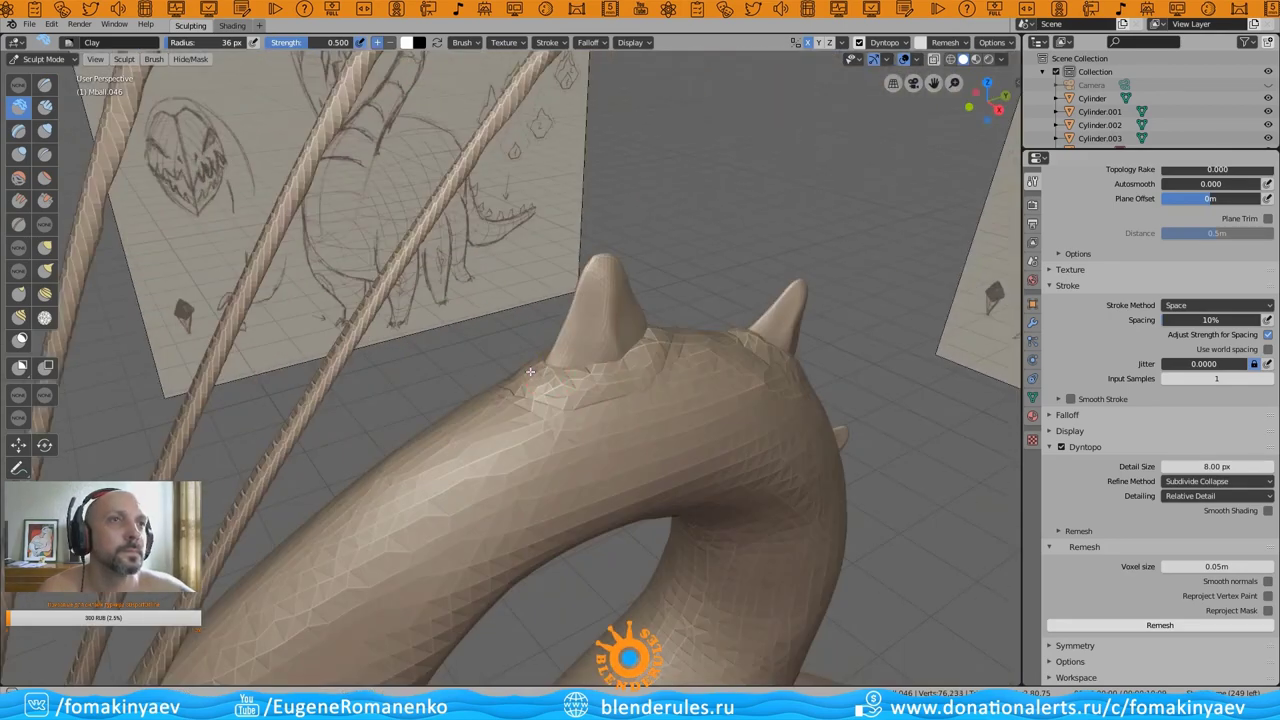
mouse_move(717, 370)
middle_mouse_down()
mouse_move(609, 461)
mouse_move(597, 443)
mouse_move(551, 461)
middle_mouse_up()
scroll(580, 441, "down", 5)
scroll(597, 443, "down", 2)
scroll(551, 461, "up", 2)
scroll(551, 461, "down", 3)
left_click(1061, 446)
- Remesh the whole dinosaur with a 0.03 m voxel size
scroll(609, 420, "up", 3)
mouse_move(640, 440)
middle_mouse_down()
mouse_move(609, 420)
mouse_move(698, 436)
mouse_move(586, 334)
mouse_move(970, 70)
middle_mouse_up()
key("grave")
left_click(945, 42)
double_click(963, 67)
left_click(930, 128)
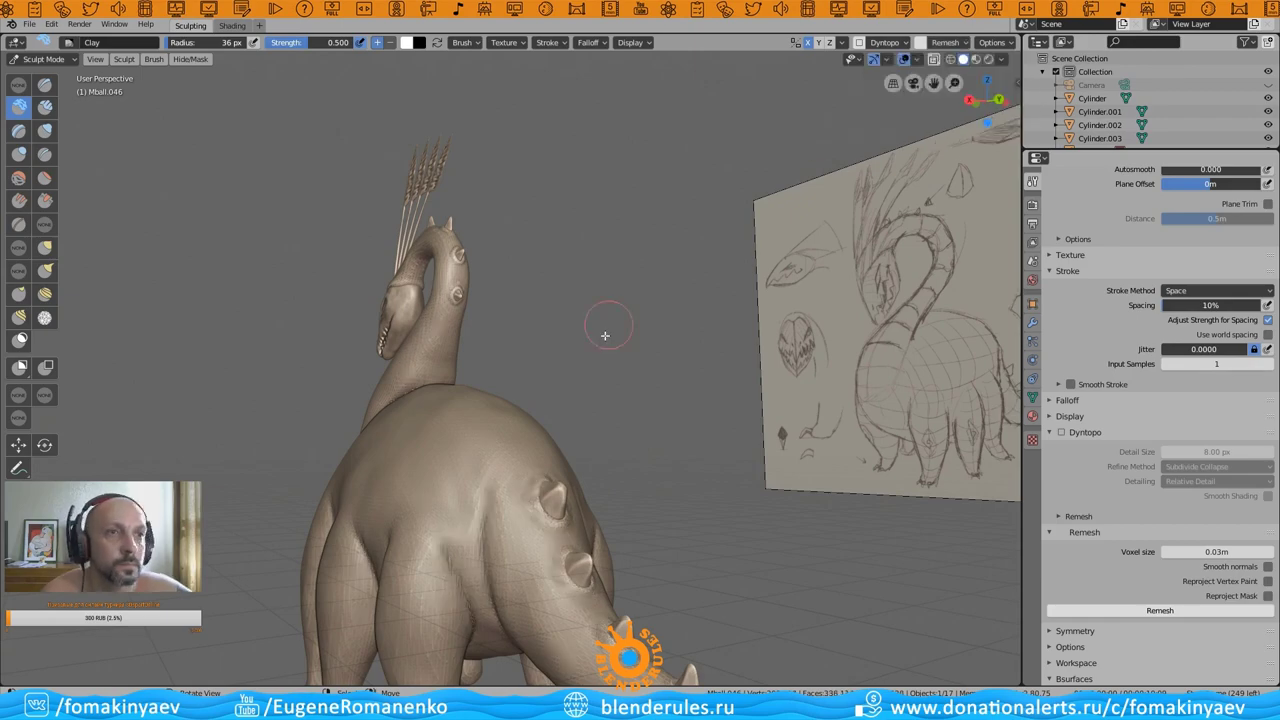
mouse_move(600, 329)
middle_mouse_down()
mouse_move(537, 421)
mouse_move(617, 340)
mouse_move(591, 300)
mouse_move(660, 346)
mouse_move(514, 371)
mouse_move(714, 329)
mouse_move(592, 380)
mouse_move(525, 381)
mouse_move(520, 335)
middle_mouse_up()
scroll(514, 366, "down", 3)
- Switch back to Object Mode and save the file with Ctrl+S
left_click(45, 58)
left_click(40, 70)
key("ctrl+s")
- Confirm the save and add a Gem mesh at the head for the eye
left_click(462, 291)
mouse_move(462, 291)
middle_mouse_down()
mouse_move(537, 262)
mouse_move(477, 203)
middle_mouse_up()
scroll(477, 203, "up", 2)
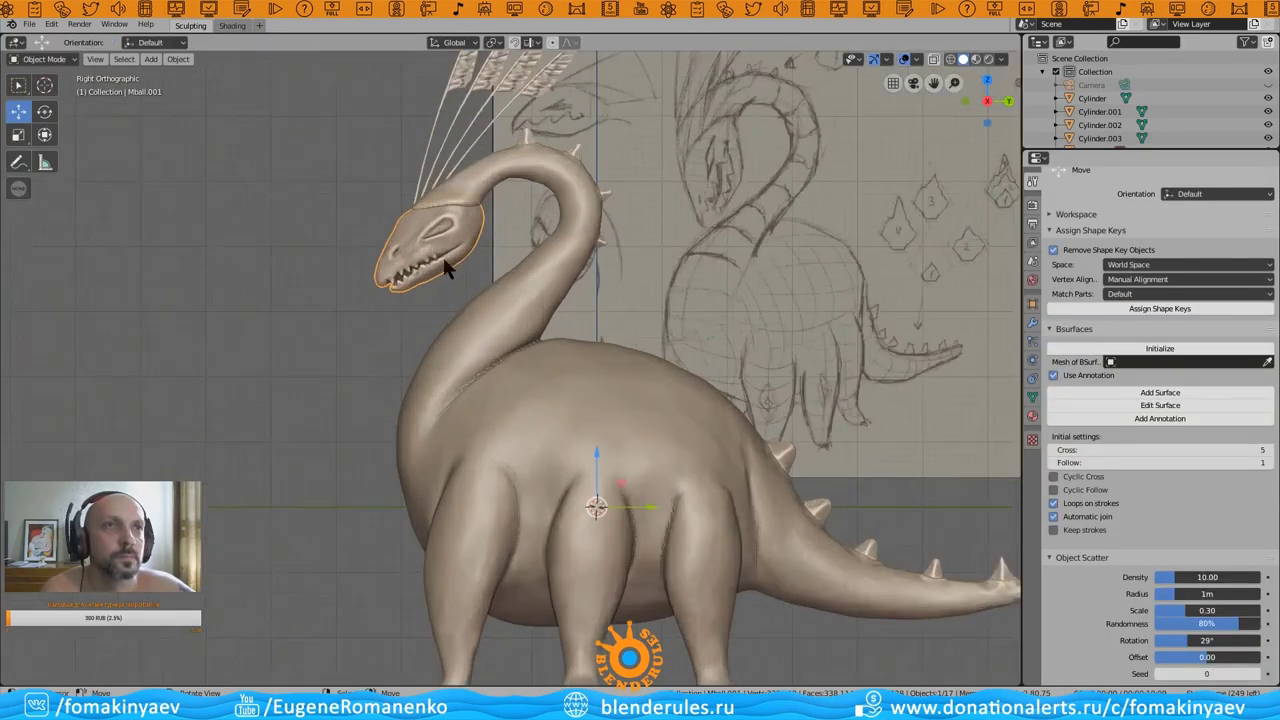
scroll(697, 432, "up", 2)
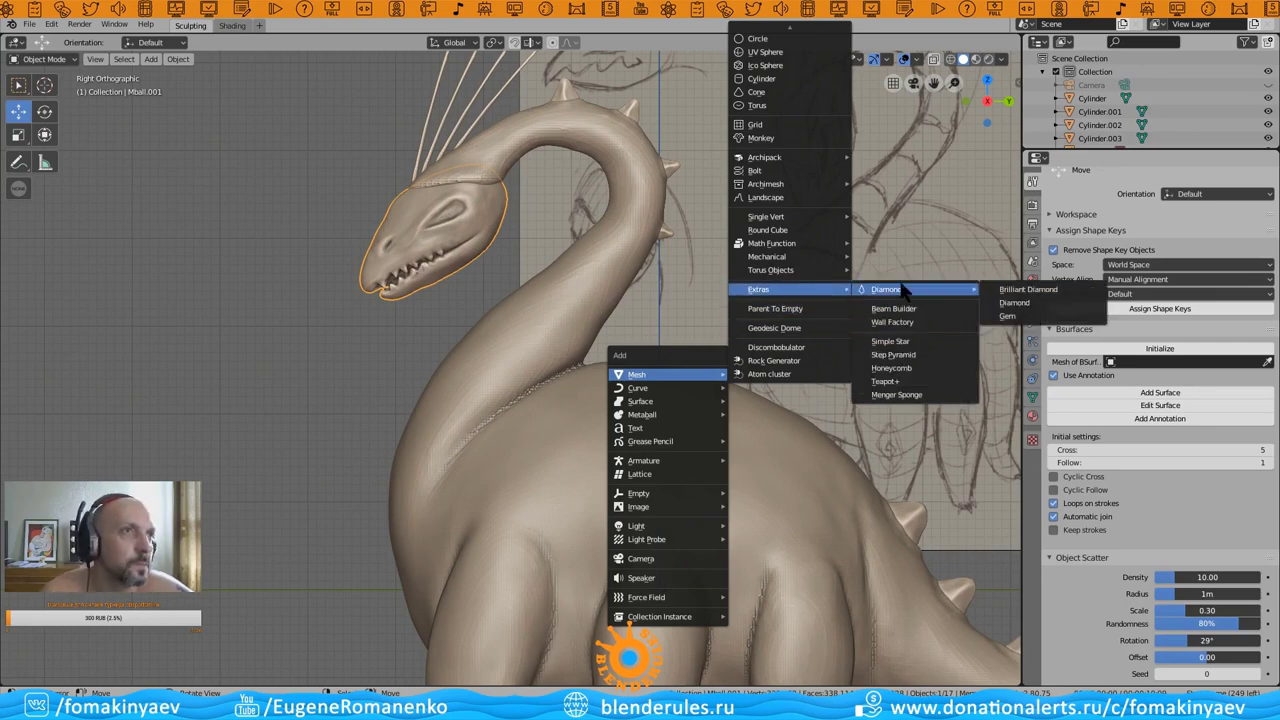
left_click(1009, 317)
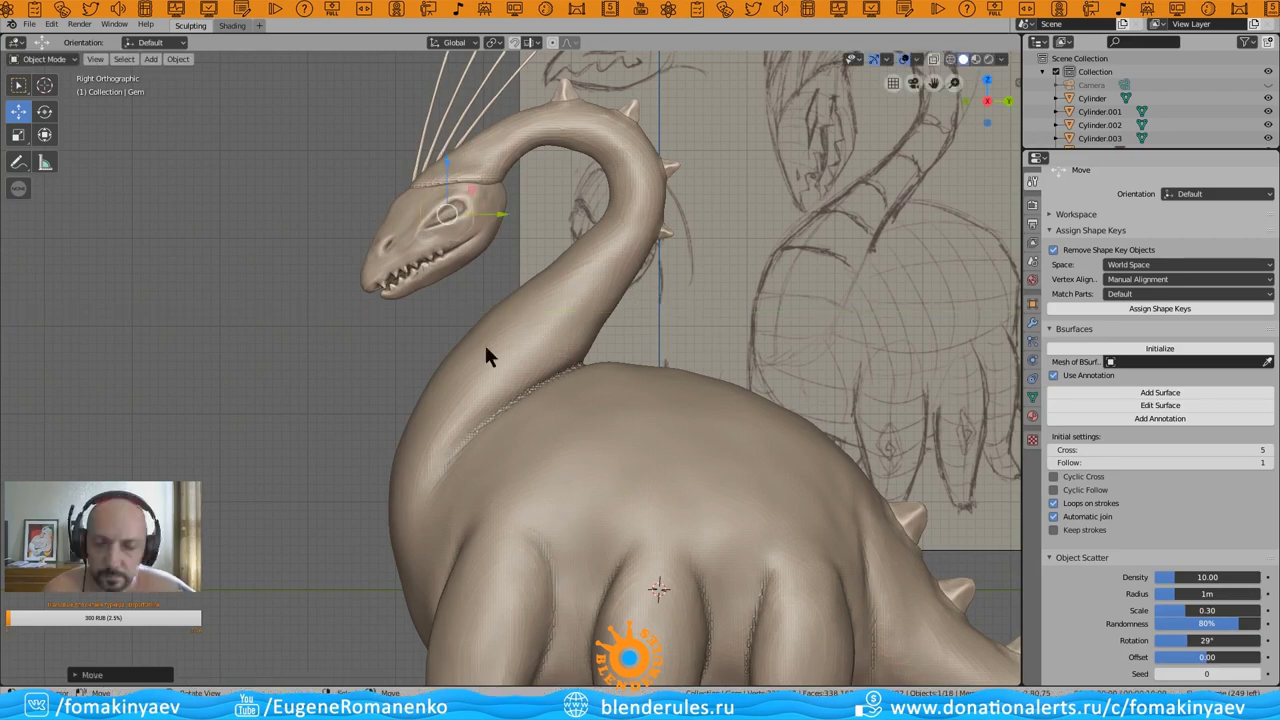
- Shrink the gem and rotate it around Z so it sits in the head's eye socket
key("KP_1")
key("KP_Decimal")
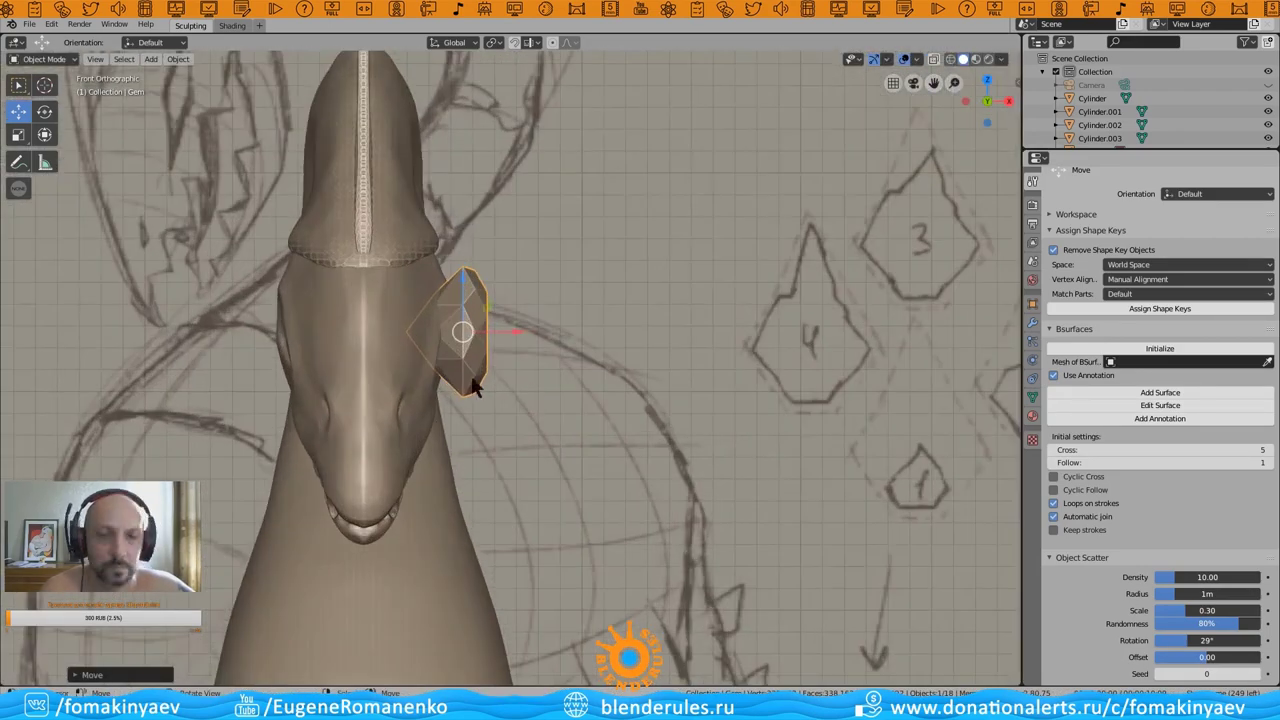
mouse_move(430, 420)
middle_mouse_down()
mouse_move(512, 351)
mouse_move(634, 327)
middle_mouse_up()
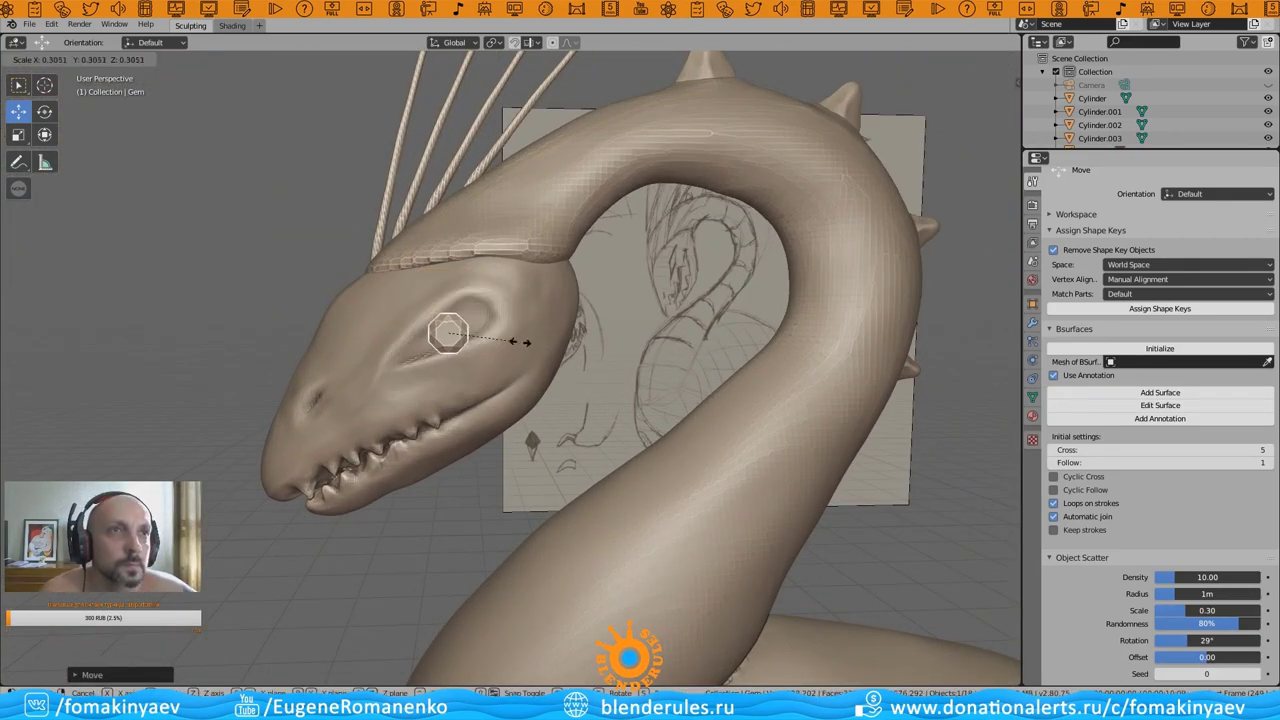
left_click(519, 342)
mouse_move(519, 342)
middle_mouse_down()
mouse_move(428, 362)
mouse_move(580, 401)
mouse_move(420, 326)
mouse_move(416, 345)
mouse_move(444, 354)
middle_mouse_up()
key("s")
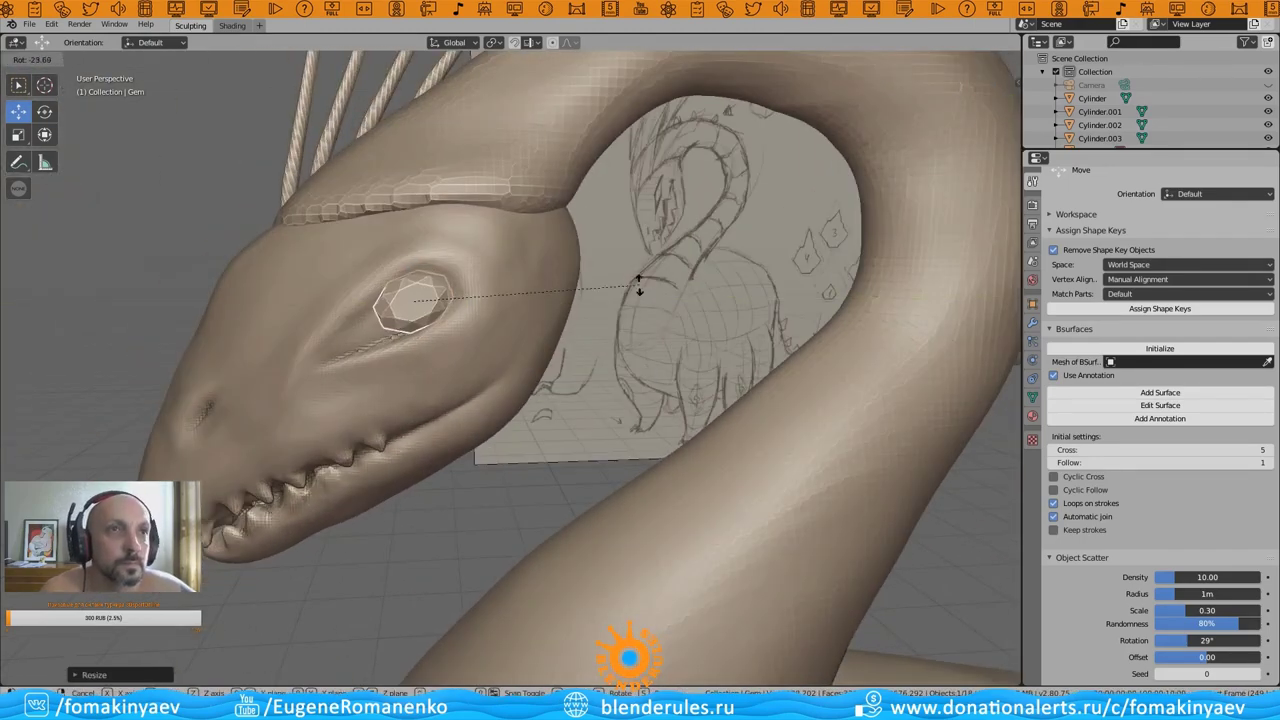
left_click(638, 287)
middle_click_drag(638, 287, 532, 417)
key("r")
key("z")
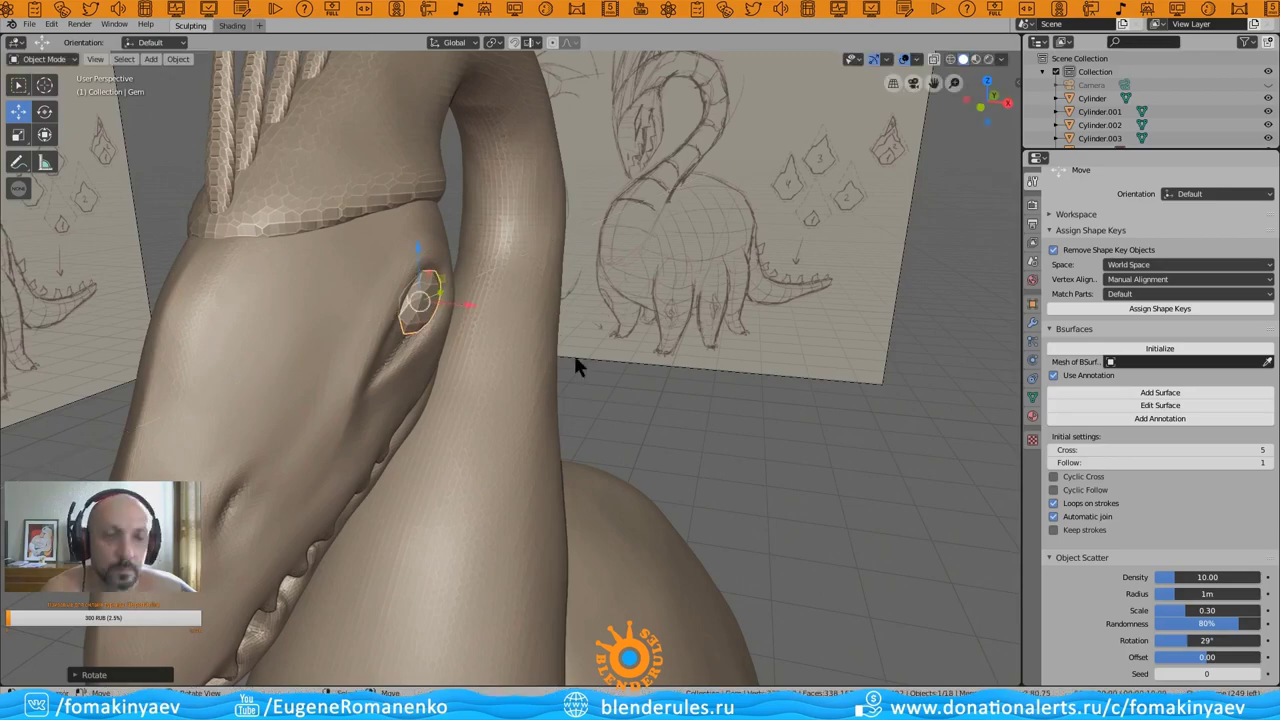
- Select the head sculpt Mball.001 and enter Sculpt Mode with Ctrl+Tab
mouse_move(575, 366)
middle_mouse_down()
mouse_move(486, 297)
mouse_move(480, 337)
mouse_move(414, 366)
mouse_move(447, 381)
mouse_move(612, 377)
mouse_move(474, 339)
mouse_move(236, 125)
middle_mouse_up()
scroll(311, 418, "up", 3)
scroll(418, 320, "up", 3)
left_click(418, 320)
key("ctrl+Tab")
mouse_move(430, 320)
middle_mouse_down()
mouse_move(506, 288)
mouse_move(444, 260)
mouse_move(497, 277)
mouse_move(389, 300)
mouse_move(430, 325)
mouse_move(460, 280)
mouse_move(471, 251)
mouse_move(432, 232)
mouse_move(474, 270)
middle_mouse_up()
- Re-enable dynamic topology with a 4 px detail size for the head
mouse_move(552, 351)
middle_mouse_down()
mouse_move(371, 363)
mouse_move(260, 463)
middle_mouse_up()
scroll(260, 463, "down", 5)
scroll(487, 402, "down", 2)
scroll(487, 402, "up", 5)
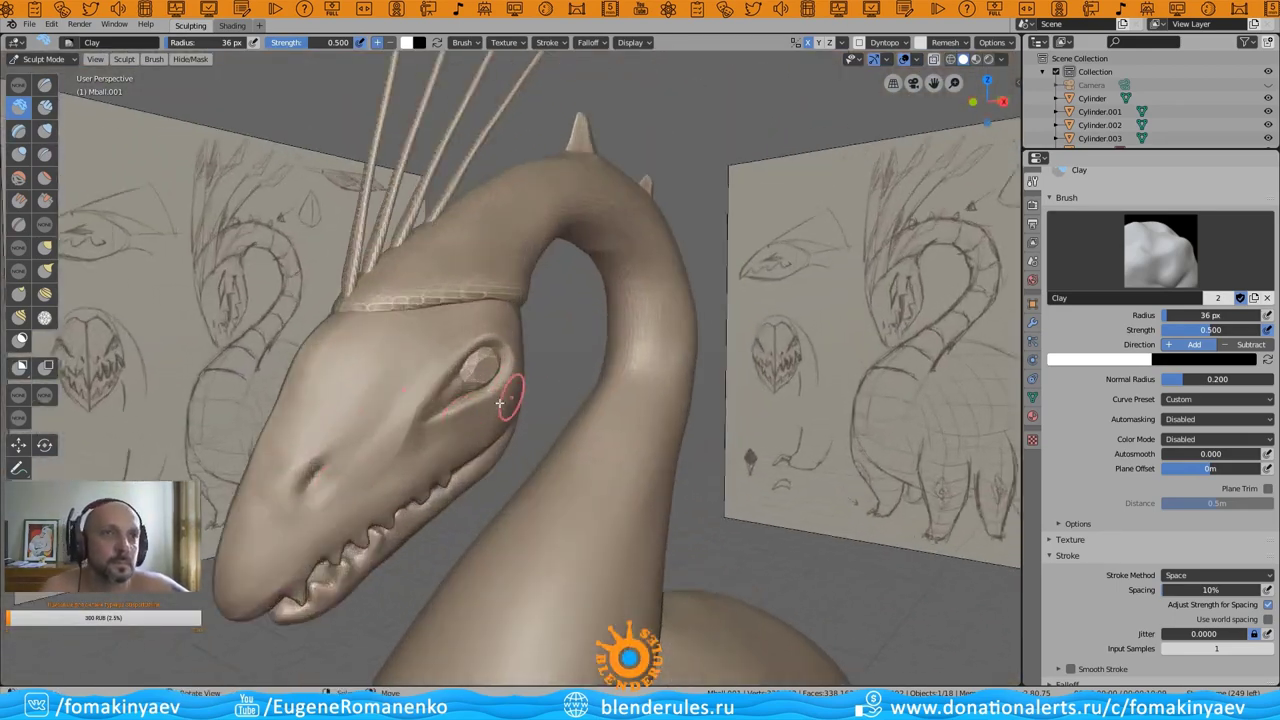
scroll(536, 343, "up", 2)
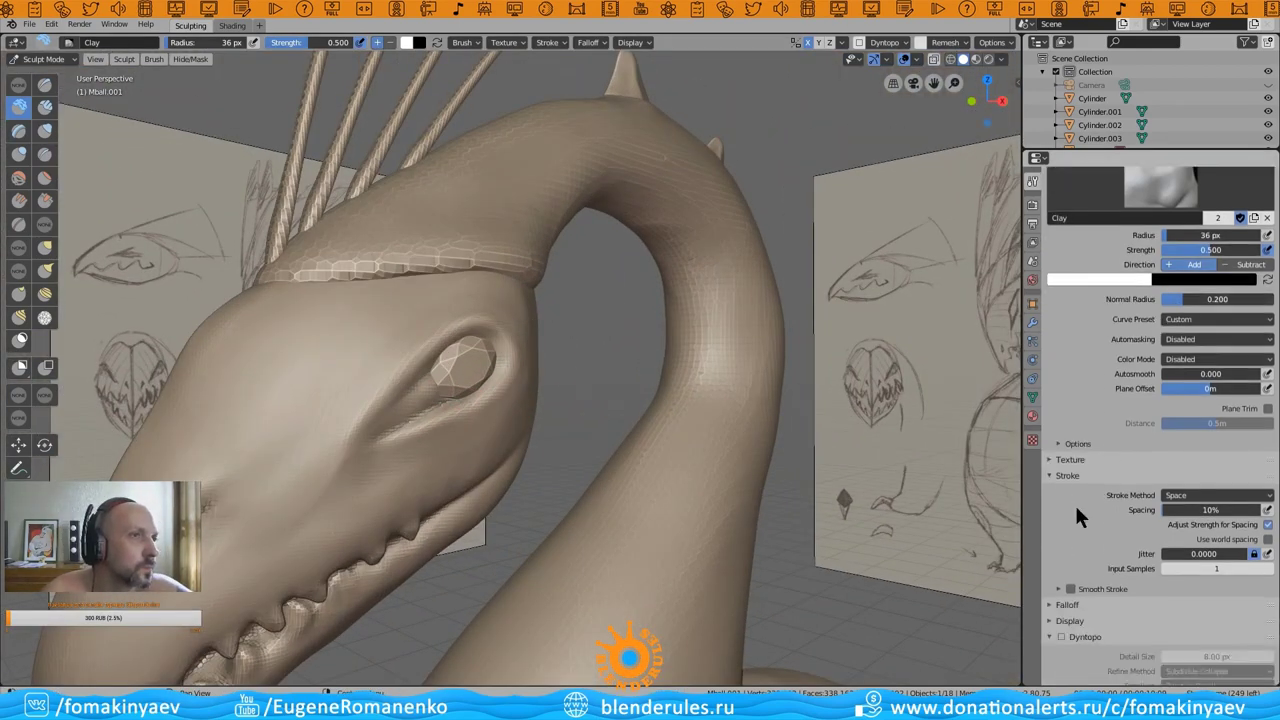
scroll(1060, 520, "down", 5)
left_click(1061, 438)
scroll(428, 362, "up", 3)
mouse_move(428, 362)
middle_mouse_down()
mouse_move(448, 422)
mouse_move(500, 434)
mouse_move(418, 451)
mouse_move(440, 445)
middle_mouse_up()
left_click(1198, 458)
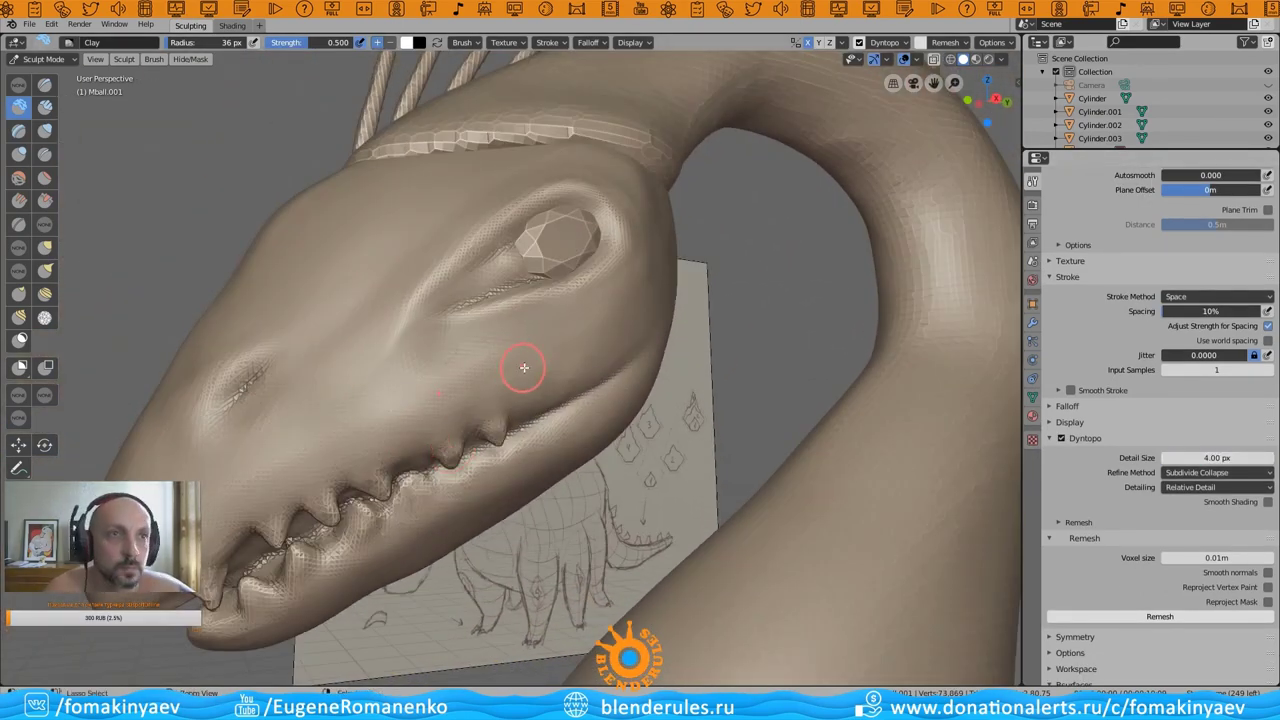
- Shape the eyelid around the gem with Clay and Snake Hook strokes, then crease the mouth line
middle_click_drag(523, 368, 440, 488)
key("k")
mouse_move(484, 452)
middle_mouse_down()
mouse_move(400, 491)
mouse_move(381, 529)
mouse_move(249, 460)
mouse_move(320, 443)
mouse_move(318, 474)
middle_mouse_up()
key("c")
key("k")
mouse_move(387, 357)
middle_mouse_down()
mouse_move(313, 449)
mouse_move(346, 449)
mouse_move(256, 478)
mouse_move(171, 443)
mouse_move(208, 500)
mouse_move(187, 466)
mouse_move(271, 528)
mouse_move(467, 491)
mouse_move(363, 500)
mouse_move(380, 521)
mouse_move(480, 411)
mouse_move(386, 529)
mouse_move(35, 110)
mouse_move(35, 225)
middle_mouse_up()
key("c")
key("k")
left_click(22, 106)
key("shift+c")
mouse_move(549, 432)
middle_mouse_down()
mouse_move(843, 227)
mouse_move(490, 365)
mouse_move(456, 393)
middle_mouse_up()
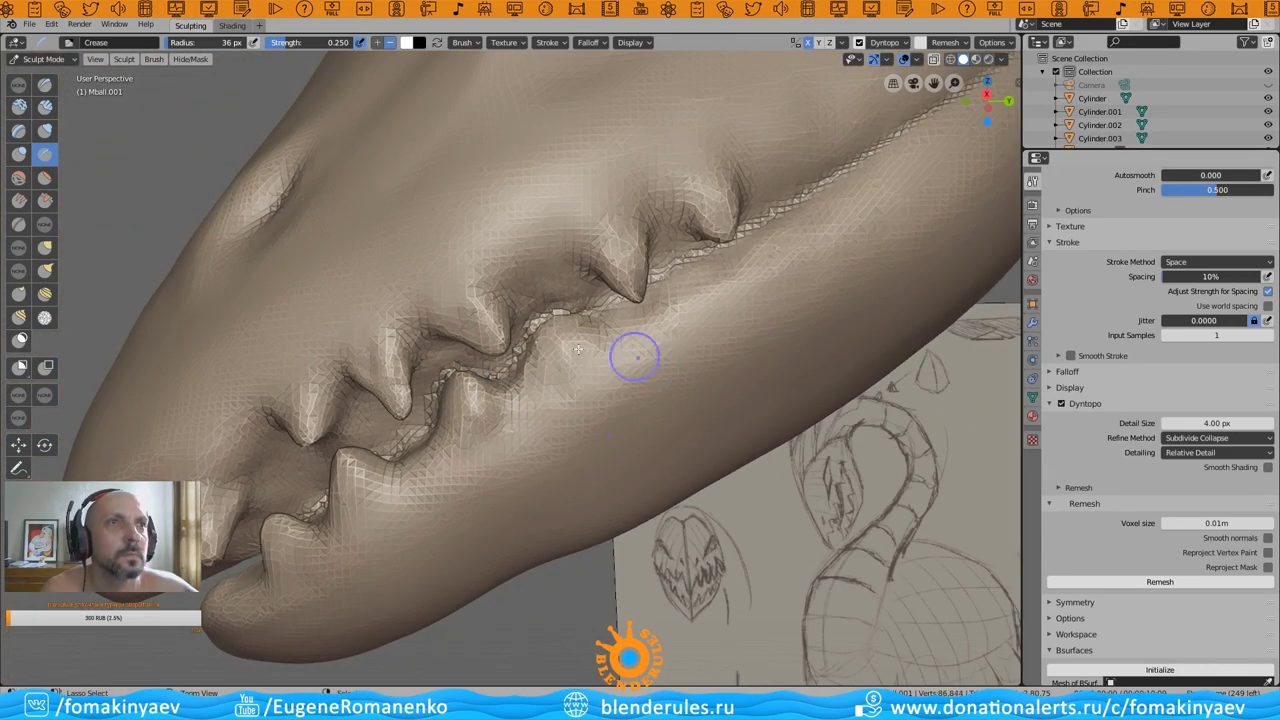
- Pull out and sharpen the teeth along the jaw with Clay and Snake Hook brushes
key("c")
mouse_move(578, 349)
middle_mouse_down()
mouse_move(600, 443)
mouse_move(551, 291)
mouse_move(411, 405)
mouse_move(163, 297)
mouse_move(436, 405)
mouse_move(400, 423)
mouse_move(434, 448)
mouse_move(457, 434)
mouse_move(514, 443)
mouse_move(443, 434)
mouse_move(497, 453)
middle_mouse_up()
key("k")
middle_click_drag(590, 460, 449, 429)
key("c")
mouse_move(343, 323)
middle_mouse_down()
mouse_move(477, 428)
mouse_move(381, 410)
mouse_move(403, 477)
mouse_move(454, 428)
mouse_move(449, 286)
mouse_move(523, 337)
mouse_move(449, 487)
middle_mouse_up()
mouse_move(553, 440)
middle_mouse_down()
mouse_move(346, 420)
mouse_move(418, 268)
middle_mouse_up()
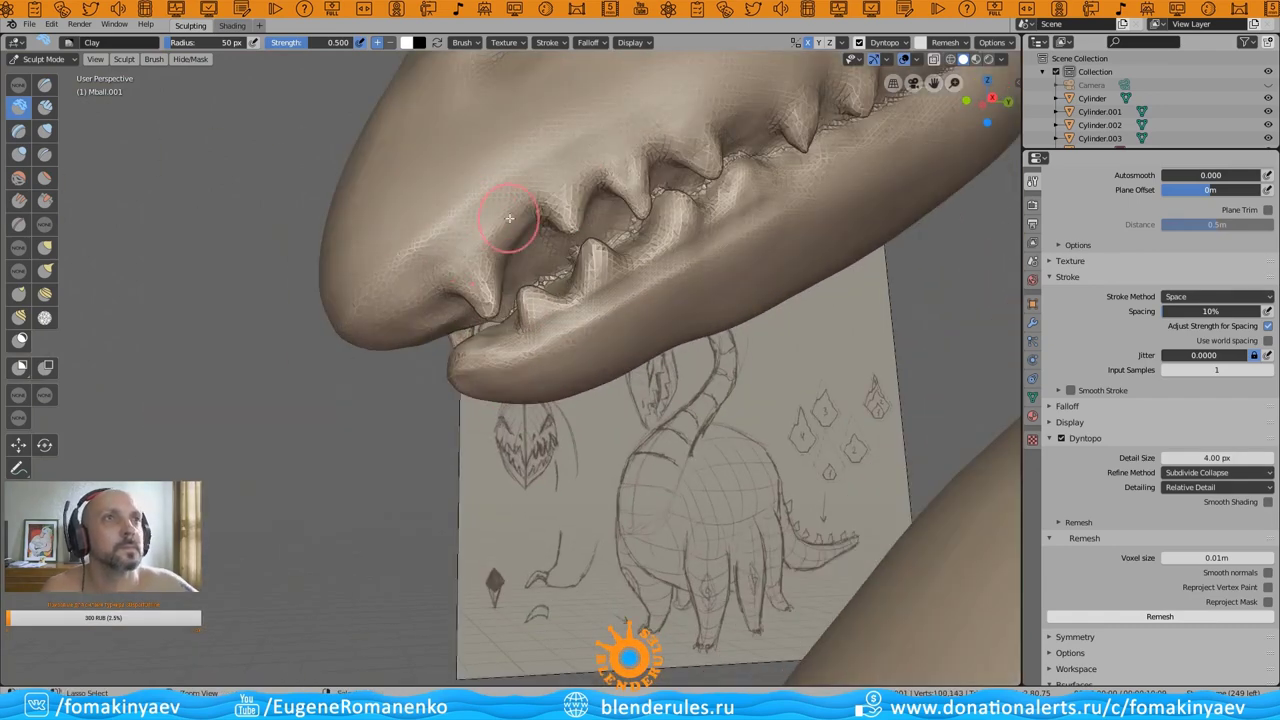
mouse_move(509, 218)
middle_mouse_down()
mouse_move(786, 194)
mouse_move(596, 220)
middle_mouse_up()
- Deepen the gum lines between the teeth with the Crease brush
key("shift+c")
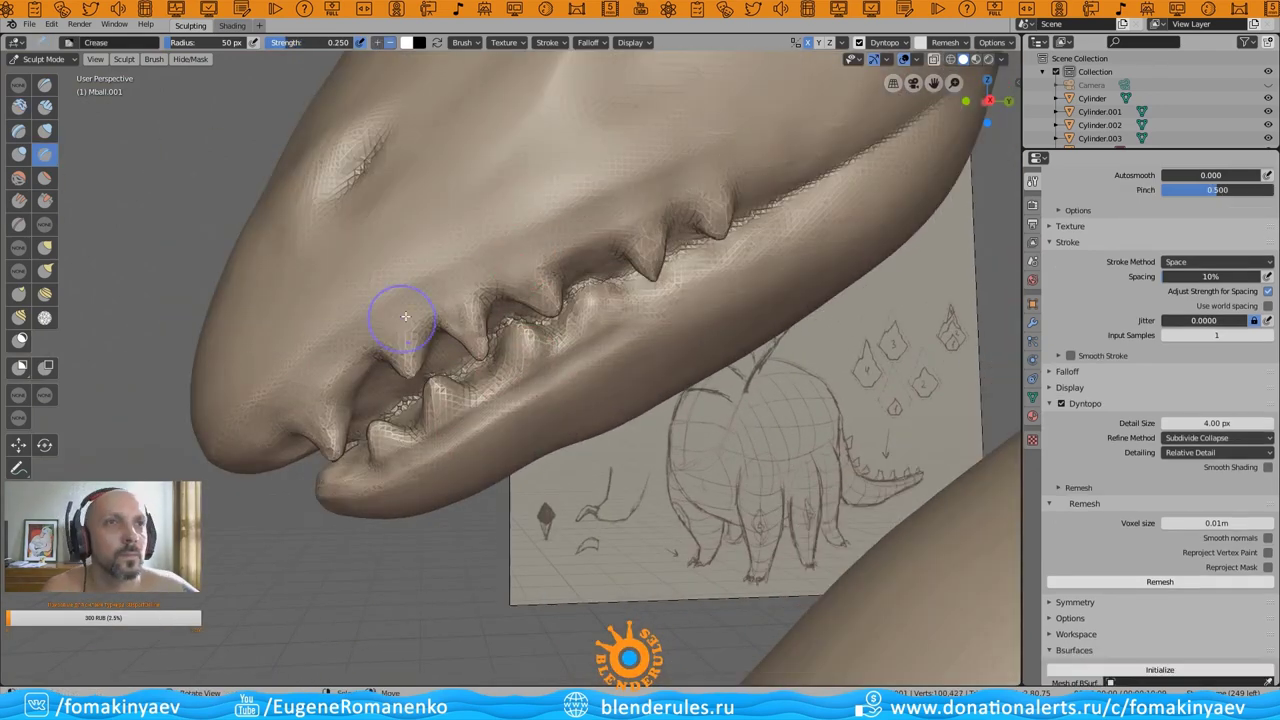
middle_click_drag(775, 145, 283, 400)
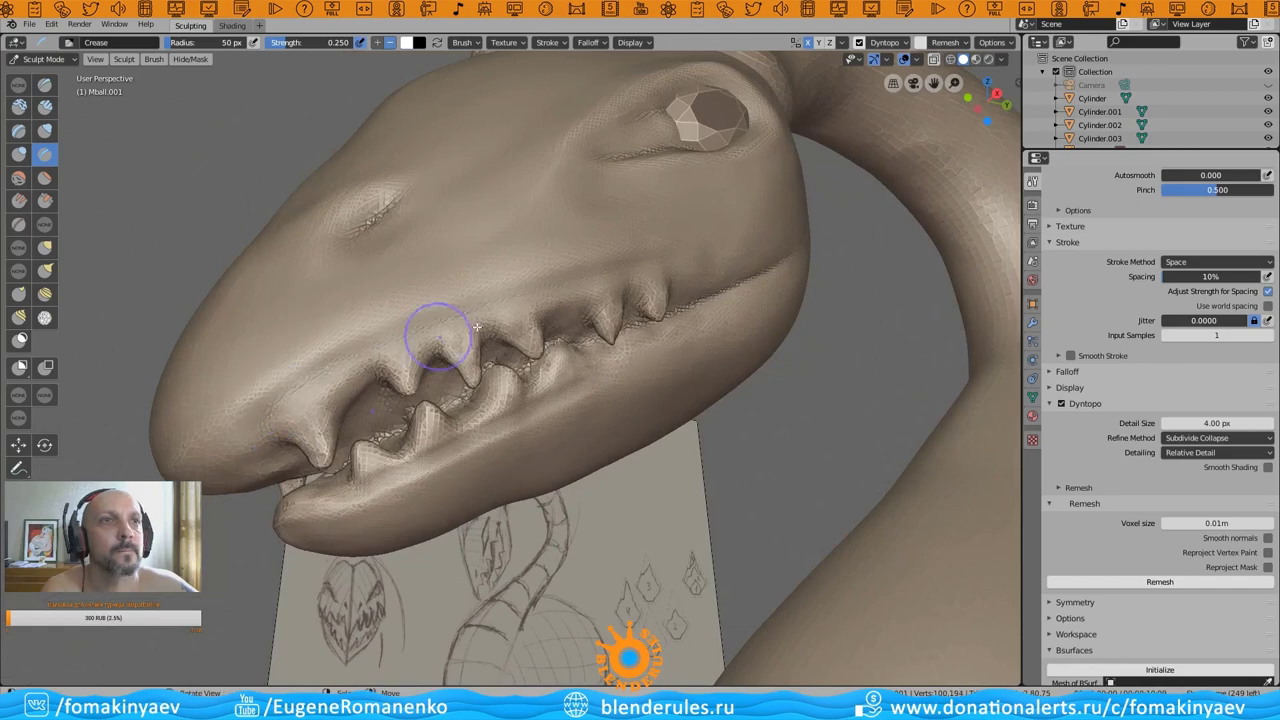
middle_click_drag(477, 327, 414, 491)
scroll(460, 460, "up", 2)
scroll(566, 432, "down", 5)
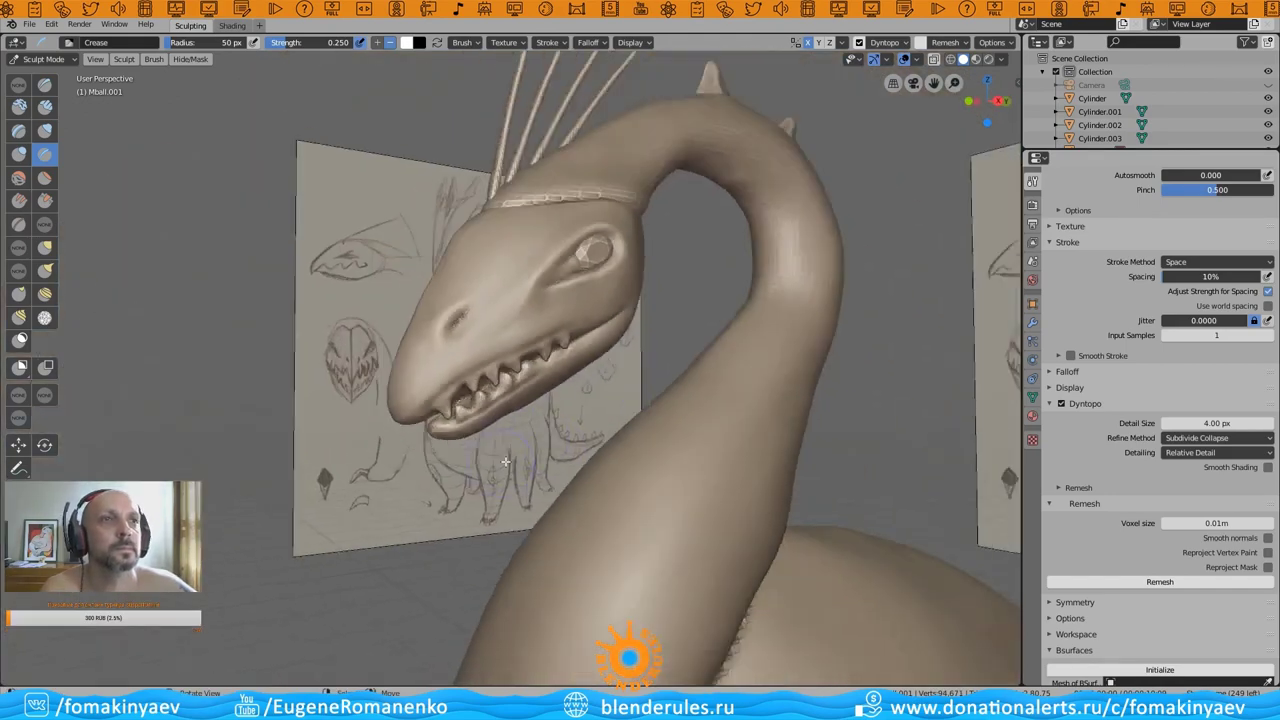
mouse_move(566, 432)
middle_mouse_down()
mouse_move(540, 420)
mouse_move(569, 418)
mouse_move(420, 380)
middle_mouse_up()
scroll(569, 418, "up", 5)
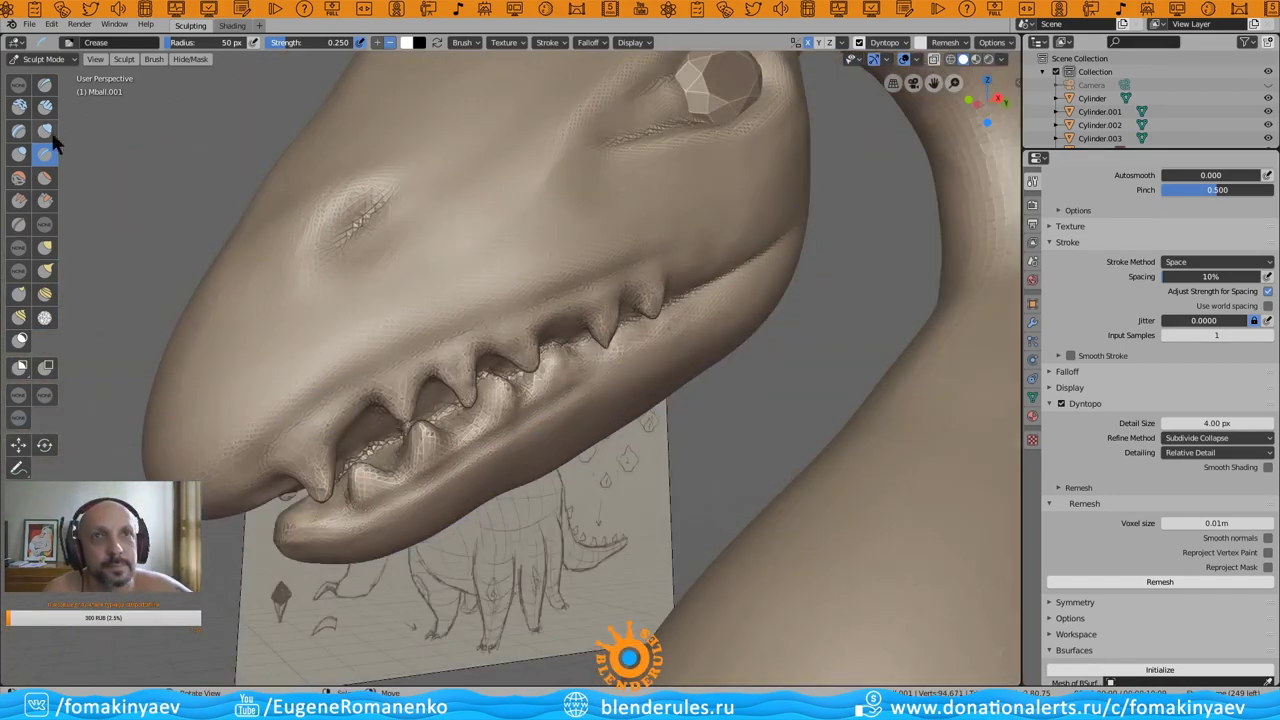
- Build up the snout around the nostril with Clay strokes
left_click(19, 107)
middle_click_drag(520, 308, 683, 240)
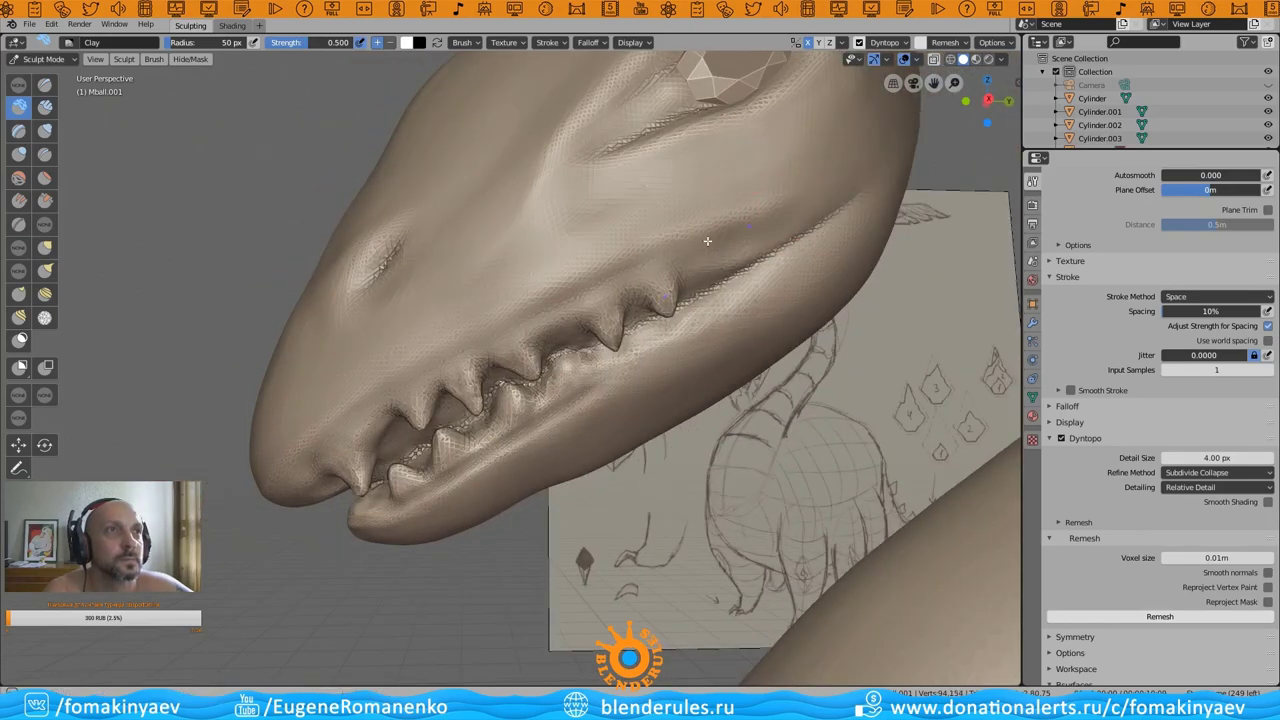
middle_click_drag(762, 237, 855, 218)
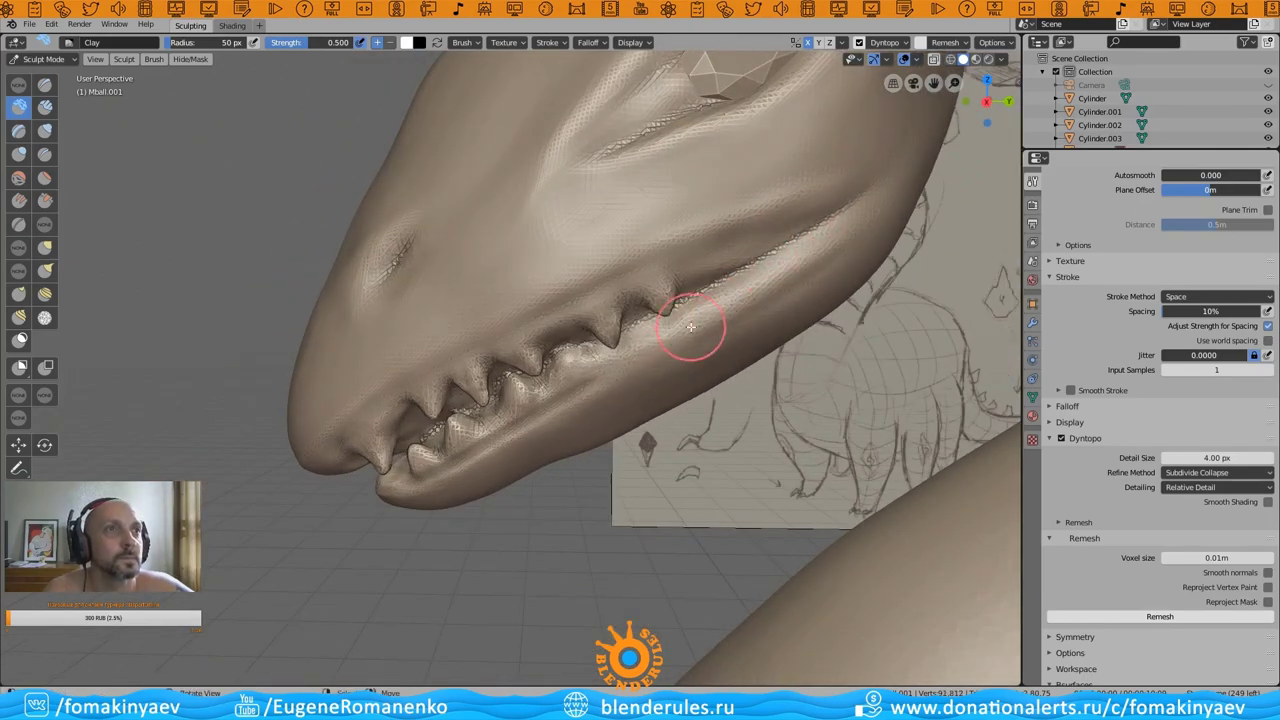
middle_click_drag(725, 293, 709, 343)
scroll(709, 343, "down", 5)
scroll(449, 323, "up", 5)
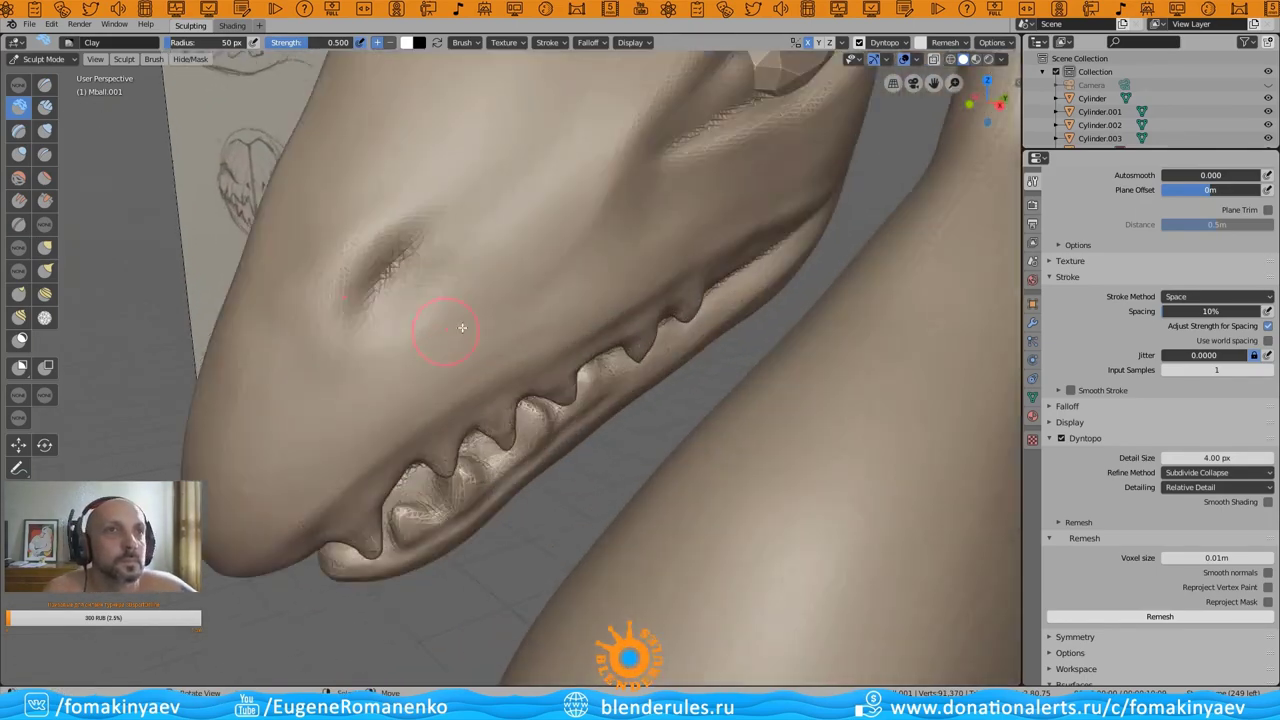
mouse_move(449, 323)
middle_mouse_down()
mouse_move(407, 249)
mouse_move(339, 289)
middle_mouse_up()
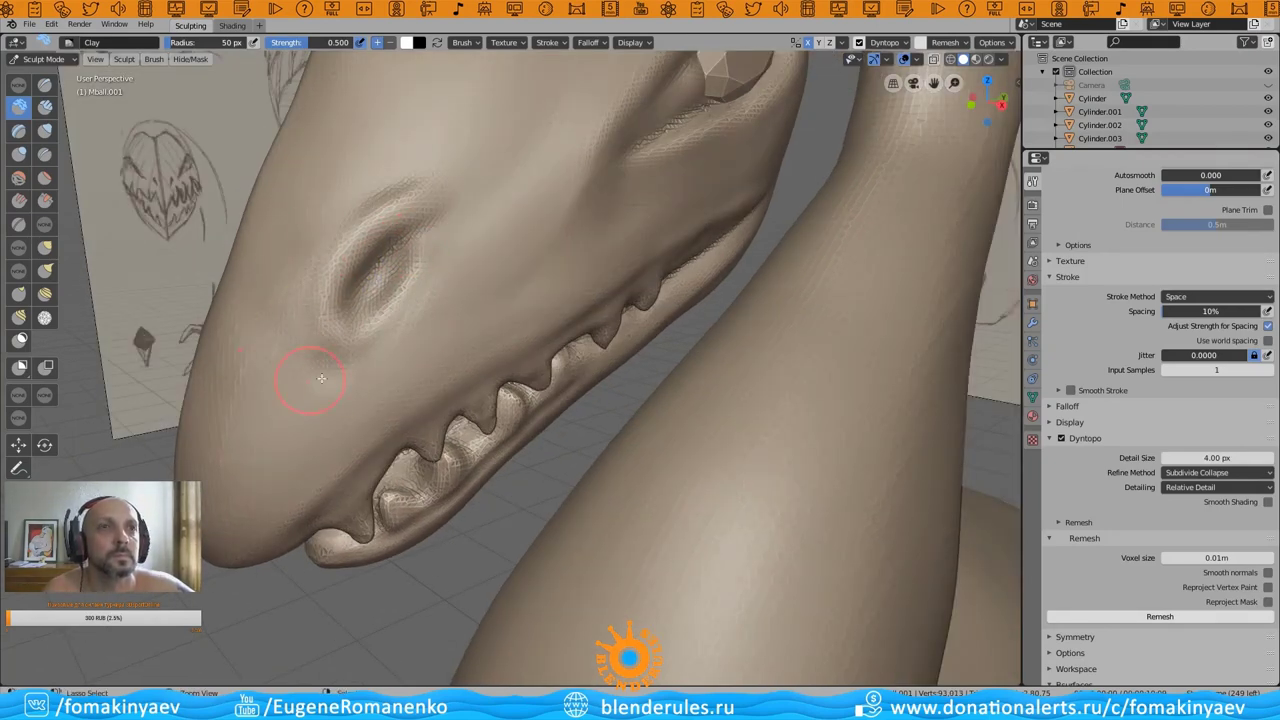
middle_click_drag(321, 378, 356, 433)
scroll(205, 345, "down", 4)
- Turn off dynamic topology and smooth the snout and jaw with the Flatten/Contrast brush
key("shift+t")
mouse_move(263, 429)
middle_mouse_down()
mouse_move(329, 346)
mouse_move(363, 374)
mouse_move(499, 360)
mouse_move(600, 320)
mouse_move(671, 271)
mouse_move(551, 400)
mouse_move(793, 396)
mouse_move(880, 323)
middle_mouse_up()
key("ctrl+d")
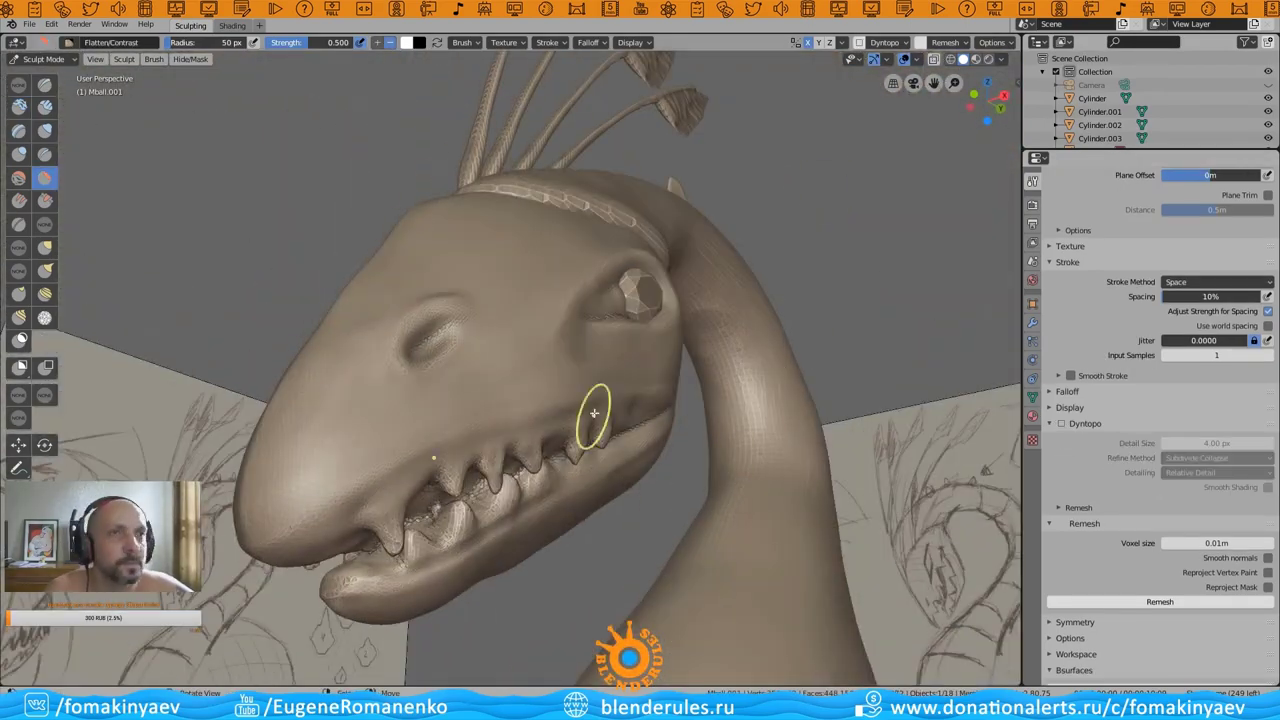
middle_click_drag(594, 409, 568, 321)
middle_click_drag(451, 449, 258, 507)
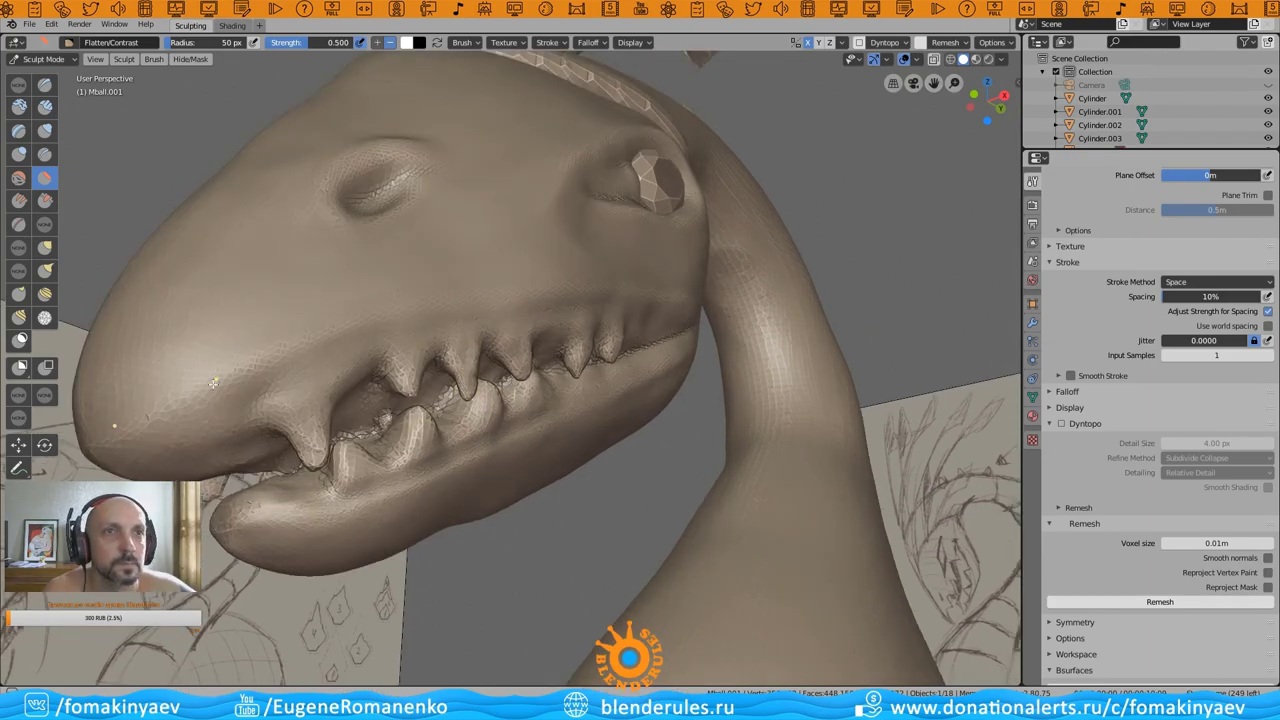
middle_click_drag(213, 383, 280, 404)
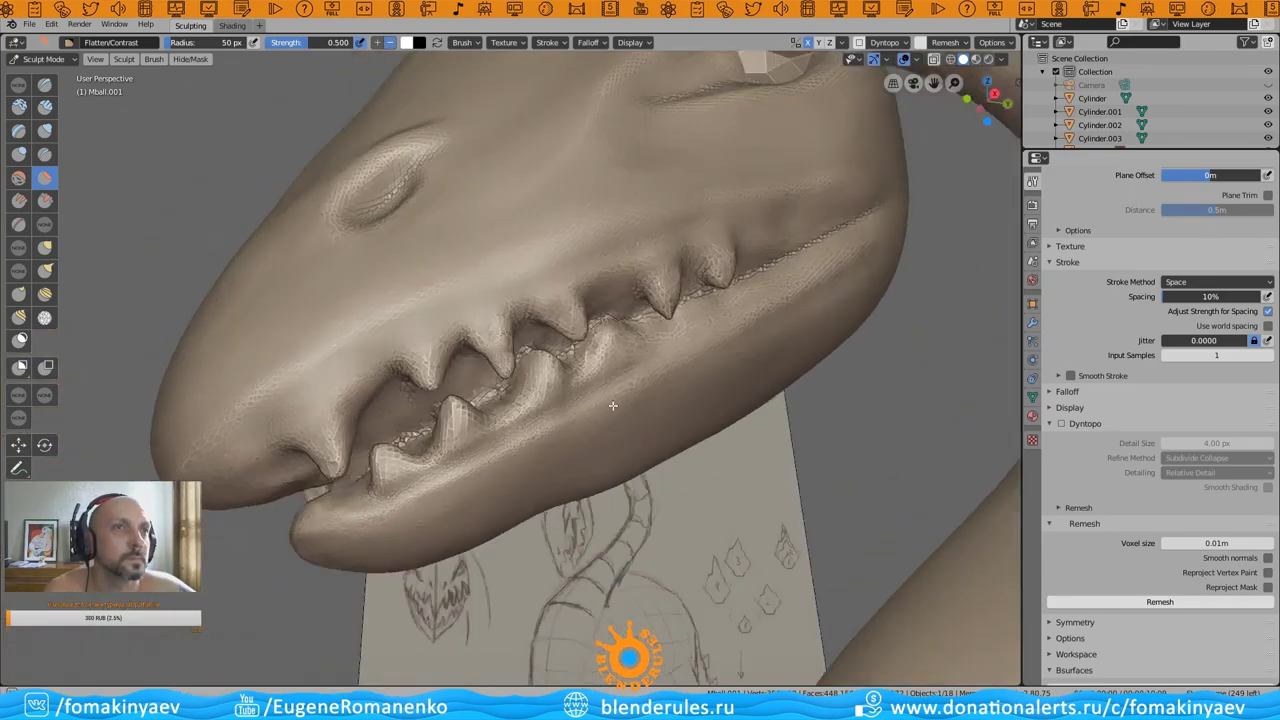
mouse_move(557, 290)
middle_mouse_down()
mouse_move(757, 351)
mouse_move(781, 291)
middle_mouse_up()
middle_click_drag(675, 276, 686, 170)
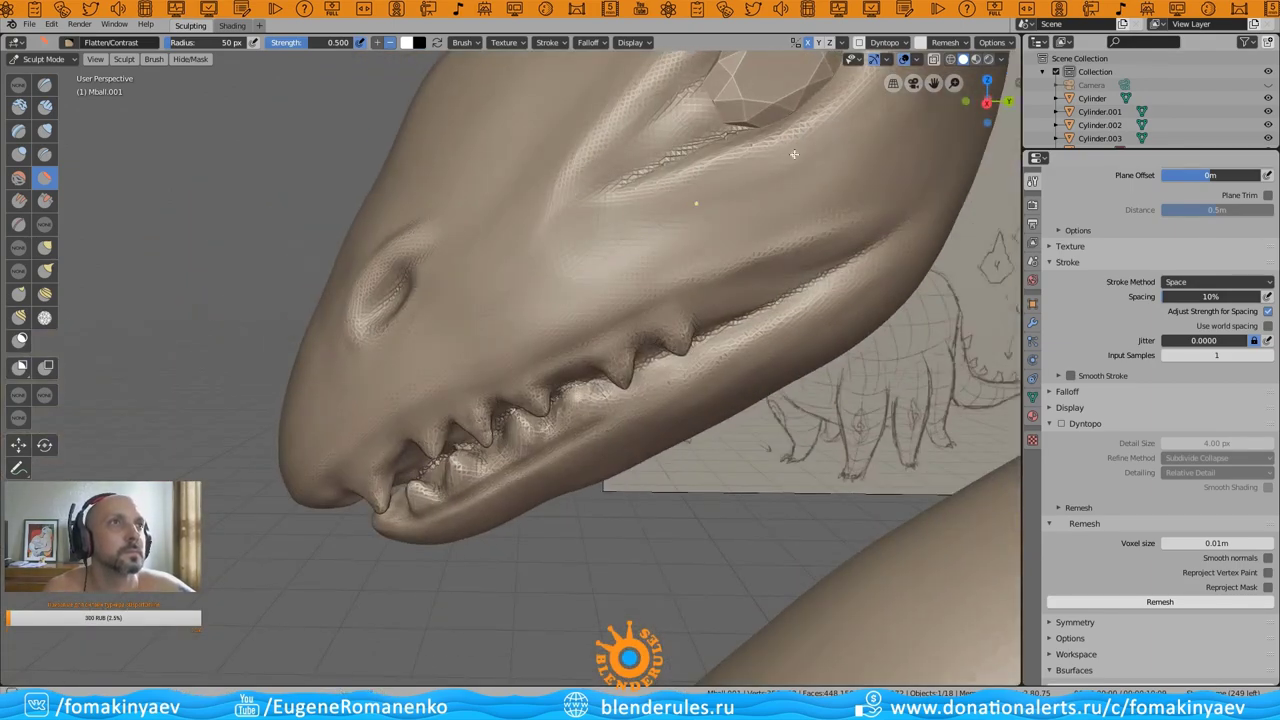
mouse_move(794, 153)
middle_mouse_down()
mouse_move(708, 126)
mouse_move(586, 206)
mouse_move(725, 133)
mouse_move(365, 351)
middle_mouse_up()
- Shape the skin around the gem eye socket with Clay strokes, then return to Object Mode
key("c")
middle_click_drag(405, 263, 353, 291)
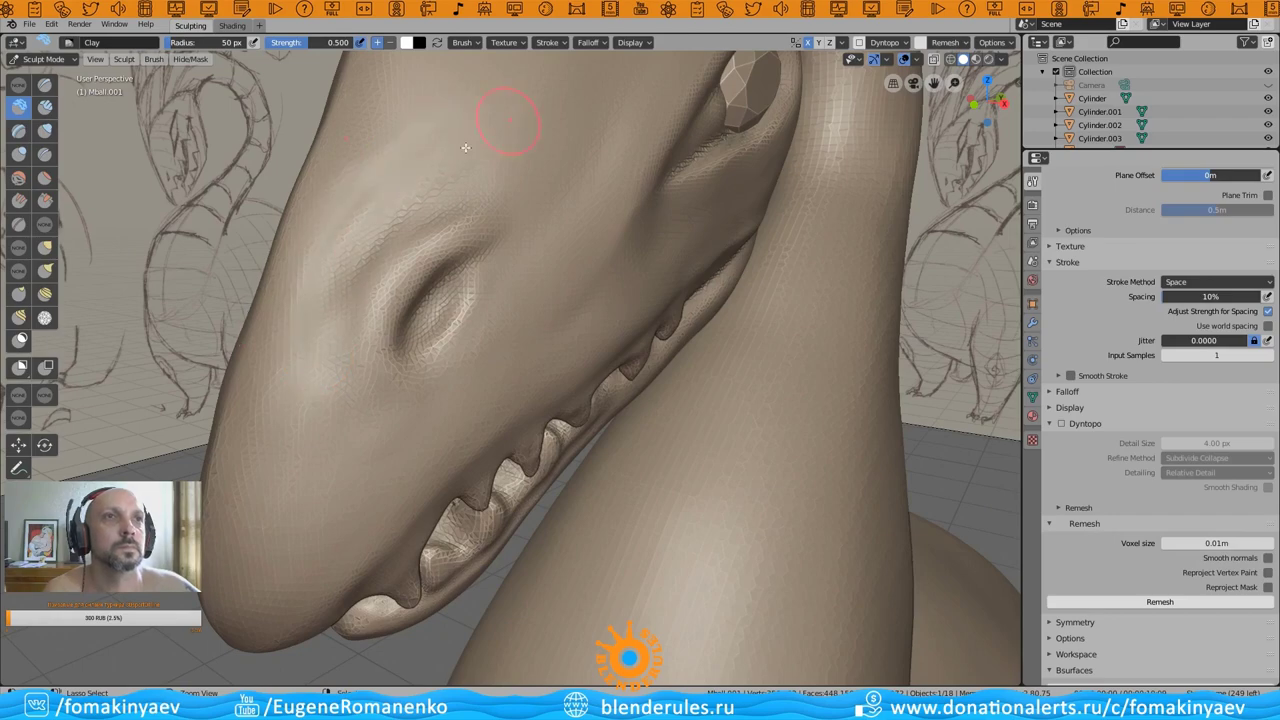
mouse_move(422, 112)
middle_mouse_down()
mouse_move(520, 260)
mouse_move(640, 366)
mouse_move(489, 345)
mouse_move(466, 263)
middle_mouse_up()
scroll(640, 366, "up", 4)
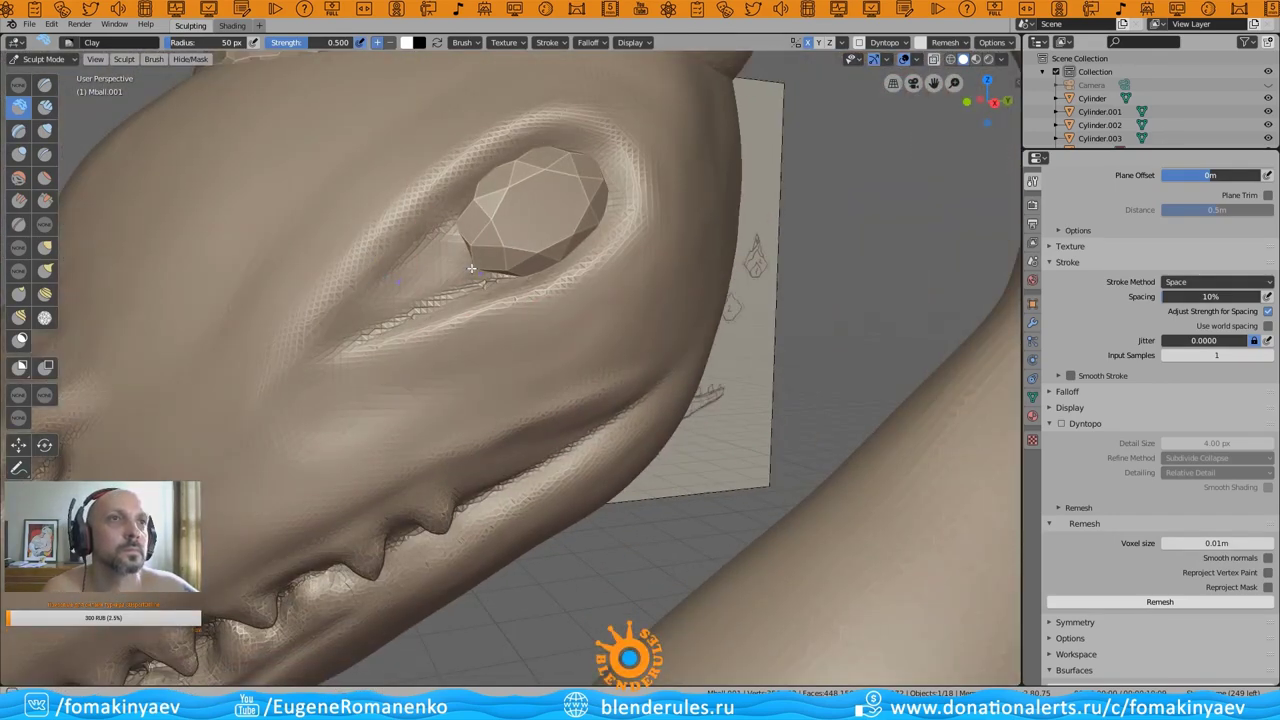
middle_click_drag(428, 224, 400, 240)
middle_click_drag(571, 129, 414, 363)
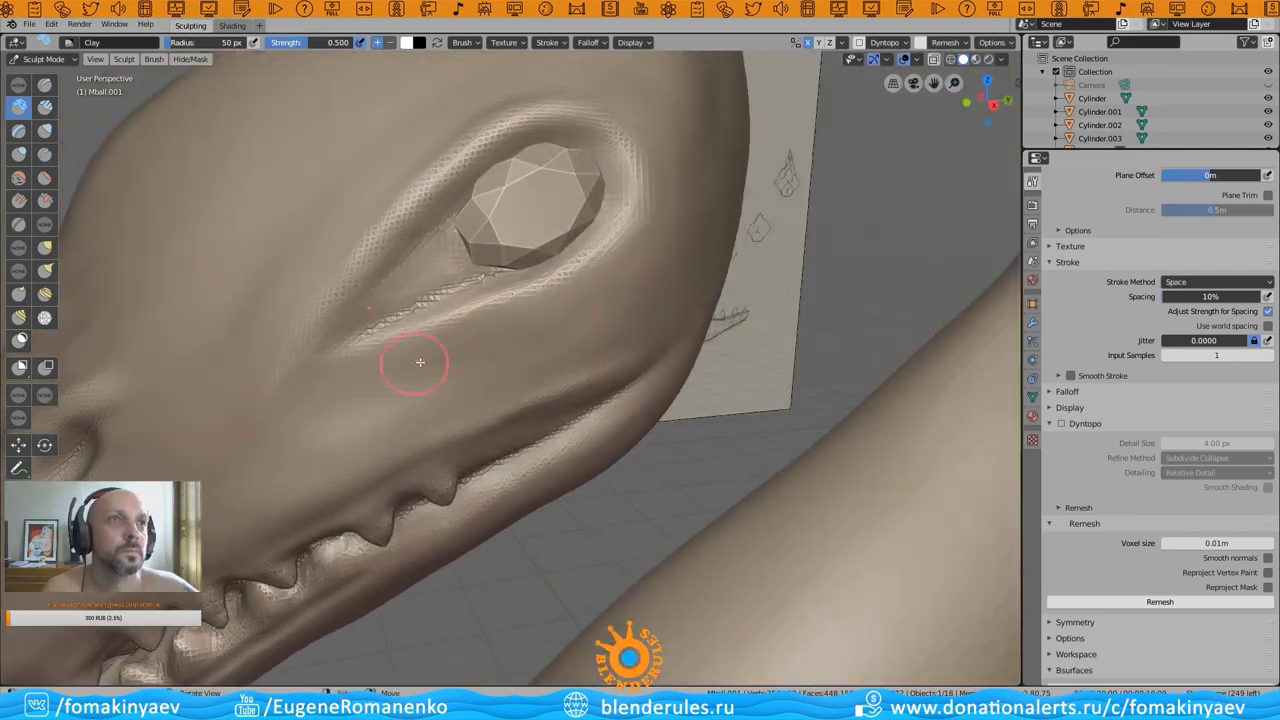
scroll(671, 385, "down", 4)
mouse_move(671, 385)
middle_mouse_down()
mouse_move(680, 634)
mouse_move(620, 330)
middle_mouse_up()
key("ctrl+Tab")
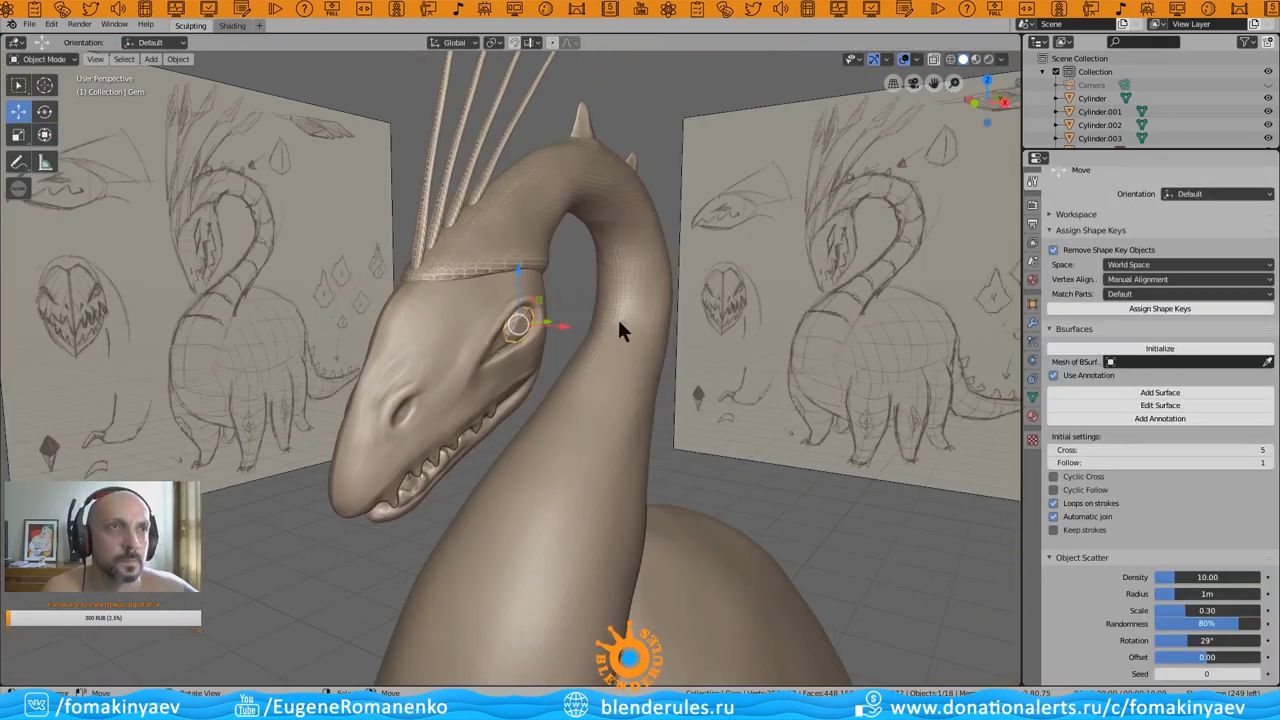
- Add a Mirror modifier to the gem eye and apply it
middle_click_drag(632, 236, 676, 266)
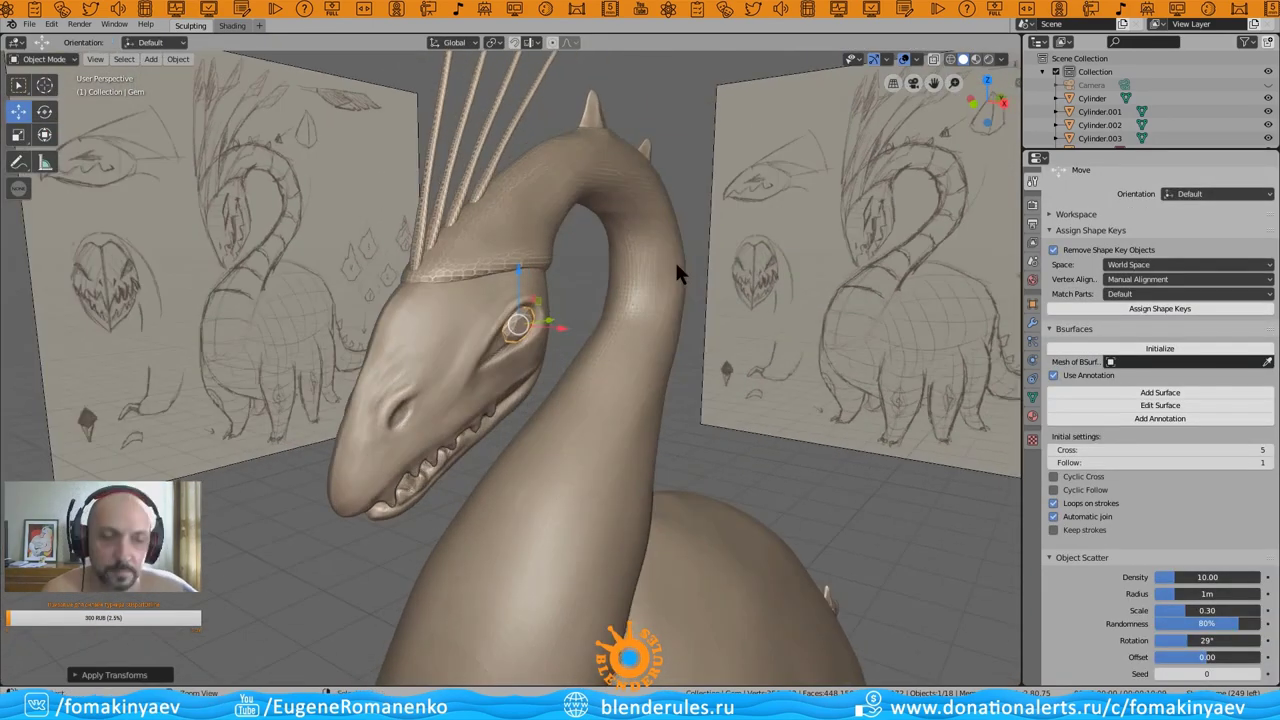
left_click(1032, 322)
left_click(1100, 178)
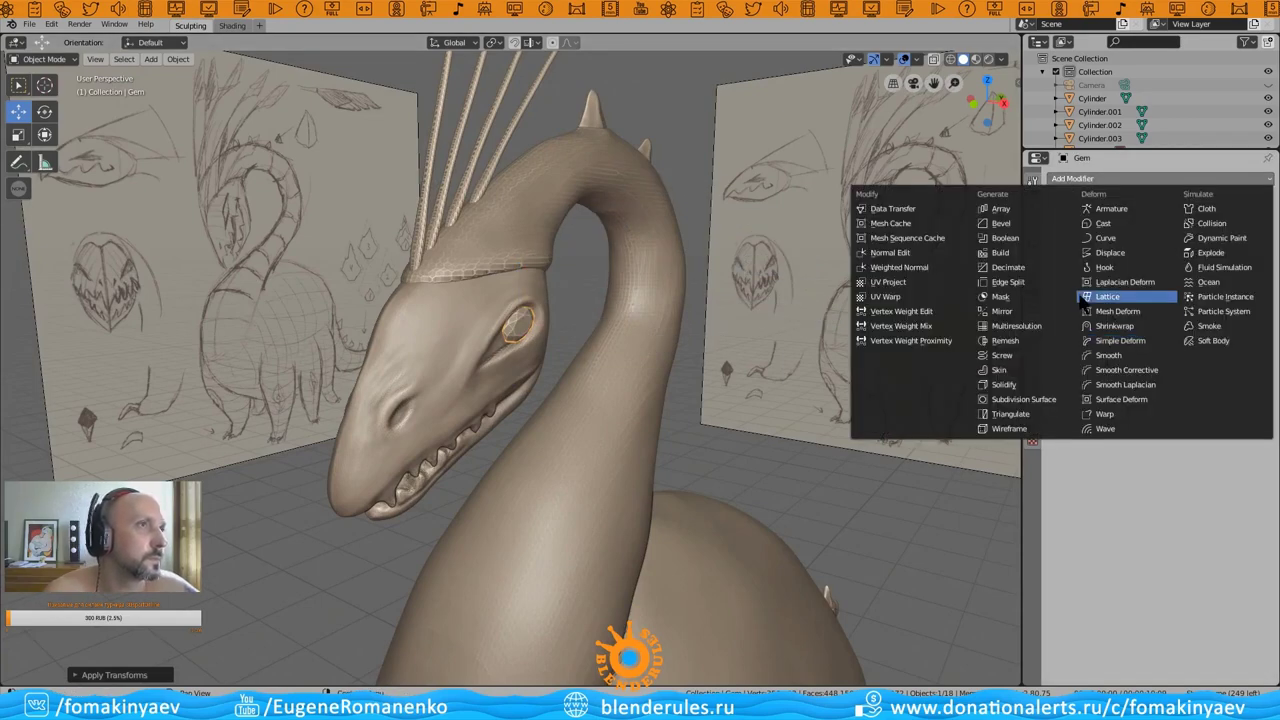
left_click(1001, 311)
mouse_move(752, 395)
middle_mouse_down()
mouse_move(734, 406)
mouse_move(513, 402)
mouse_move(625, 362)
mouse_move(477, 451)
middle_mouse_up()
left_click(1103, 248)
scroll(658, 293, "up", 2)
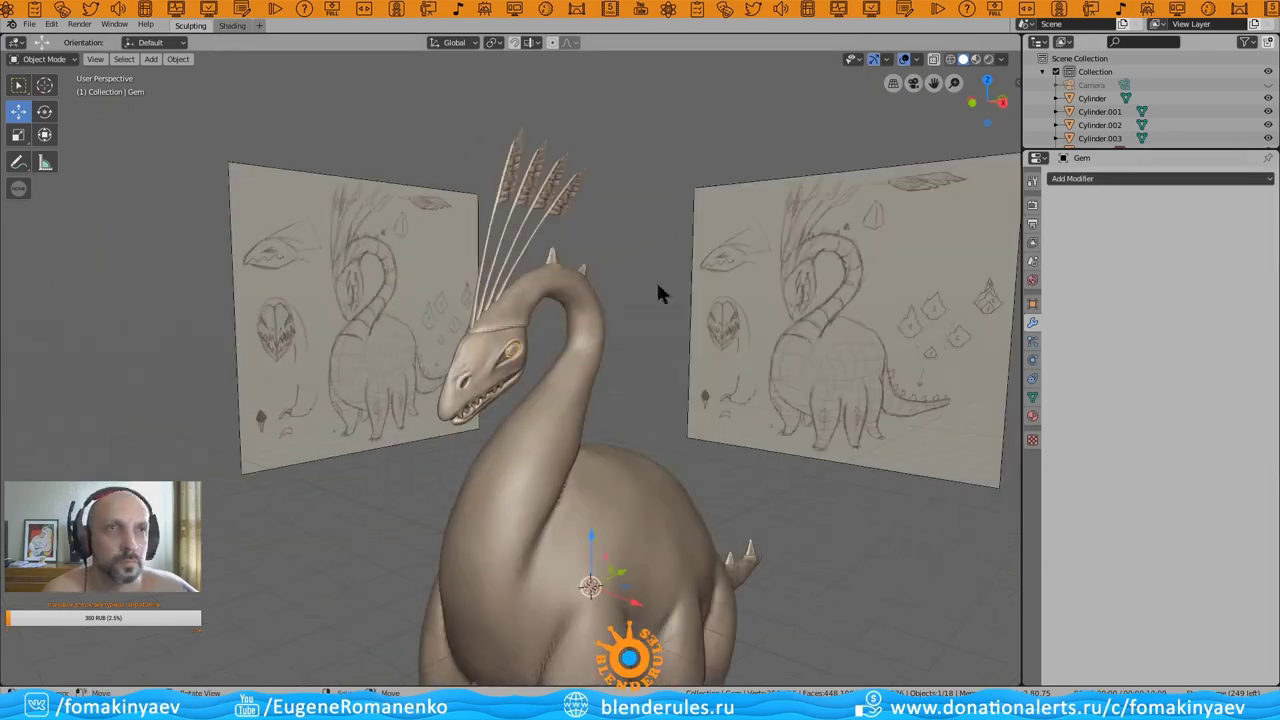
- Reset the gem's origin via the Object menu, then select and frame the head Mball.001
key("Escape")
left_click(178, 59)
left_click(370, 95)
left_click(178, 59)
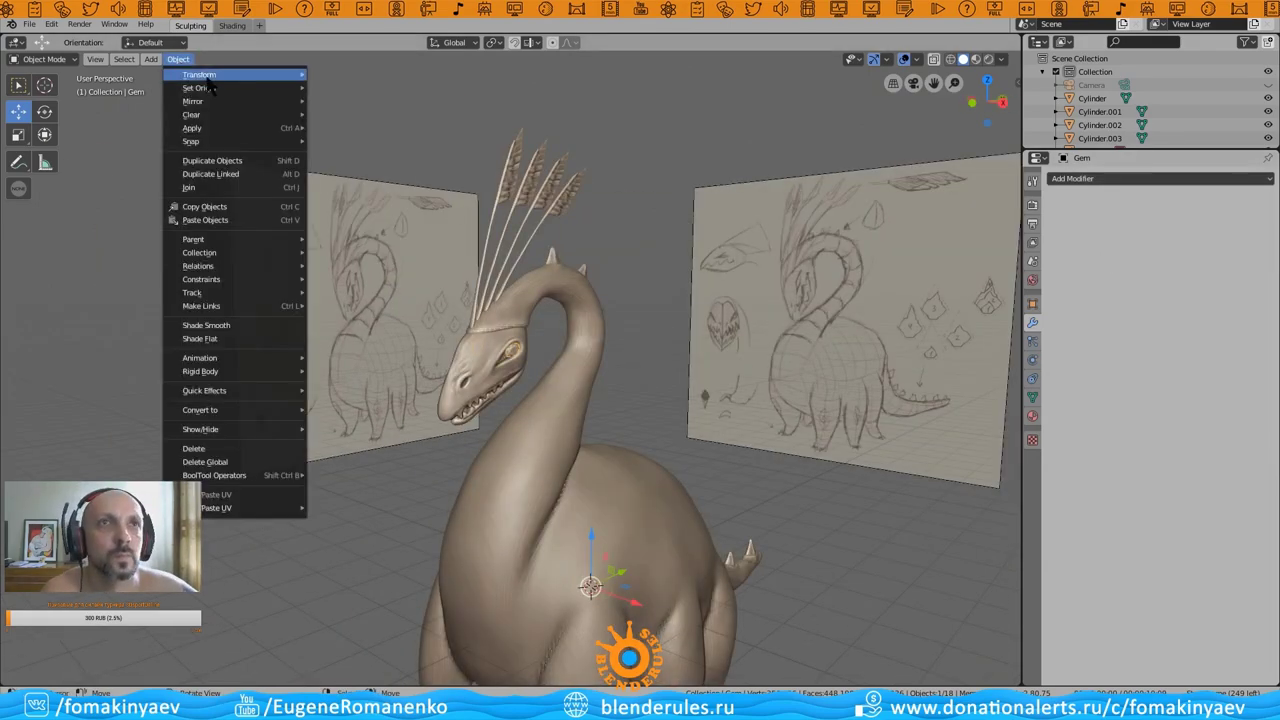
left_click(370, 95)
left_click(510, 320)
key("KP_Decimal")
mouse_move(572, 301)
middle_mouse_down()
mouse_move(416, 346)
mouse_move(300, 429)
middle_mouse_up()
- Put the head into Sculpt Mode and remesh it at a 0.01 m voxel size
left_click(44, 59)
left_click(40, 88)
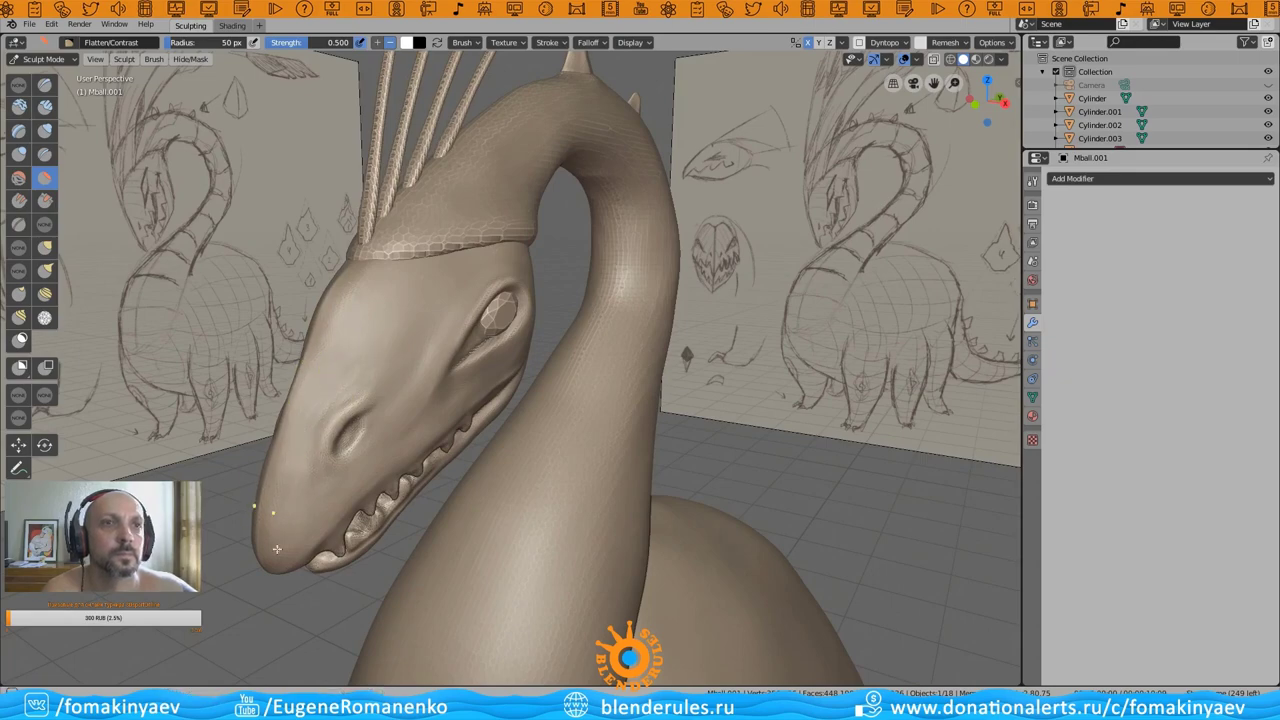
mouse_move(277, 549)
middle_mouse_down()
mouse_move(423, 380)
mouse_move(343, 457)
middle_mouse_up()
scroll(623, 400, "up", 3)
middle_click_drag(623, 400, 535, 497)
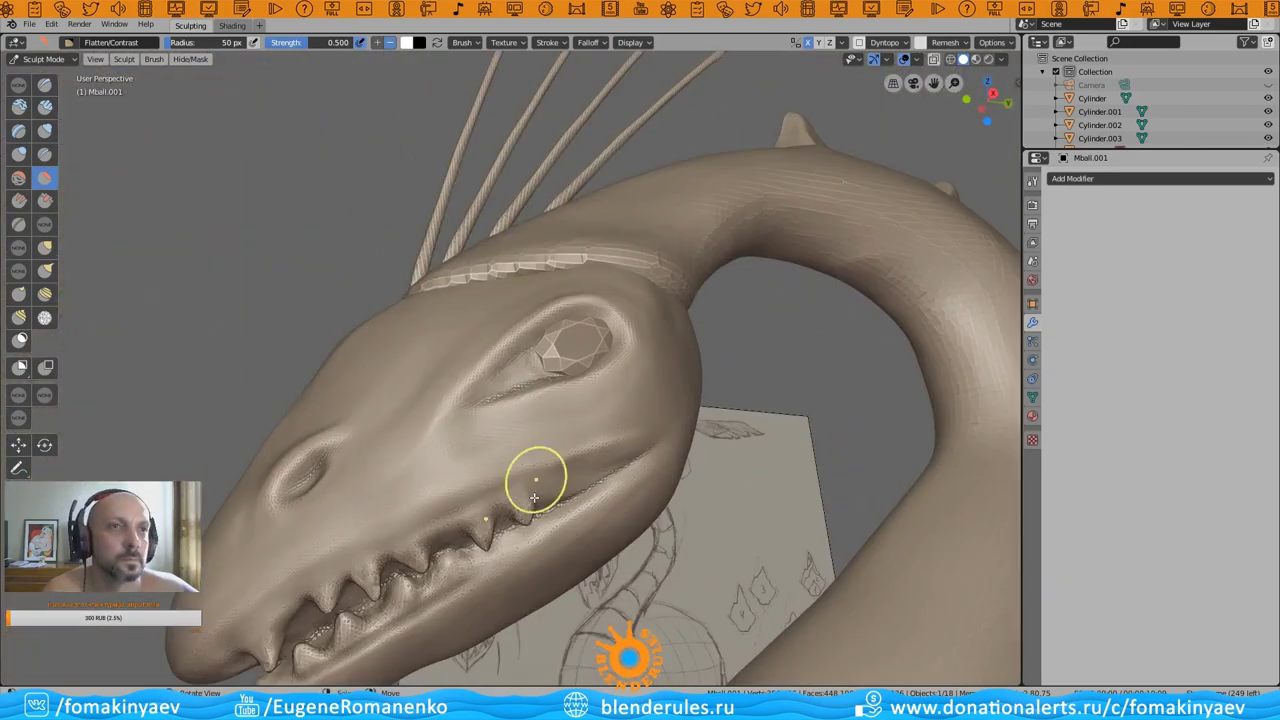
scroll(531, 505, "down", 5)
mouse_move(754, 460)
middle_mouse_down()
mouse_move(514, 486)
mouse_move(518, 458)
mouse_move(443, 517)
mouse_move(651, 451)
mouse_move(601, 232)
middle_mouse_up()
scroll(503, 449, "up", 4)
scroll(513, 453, "down", 2)
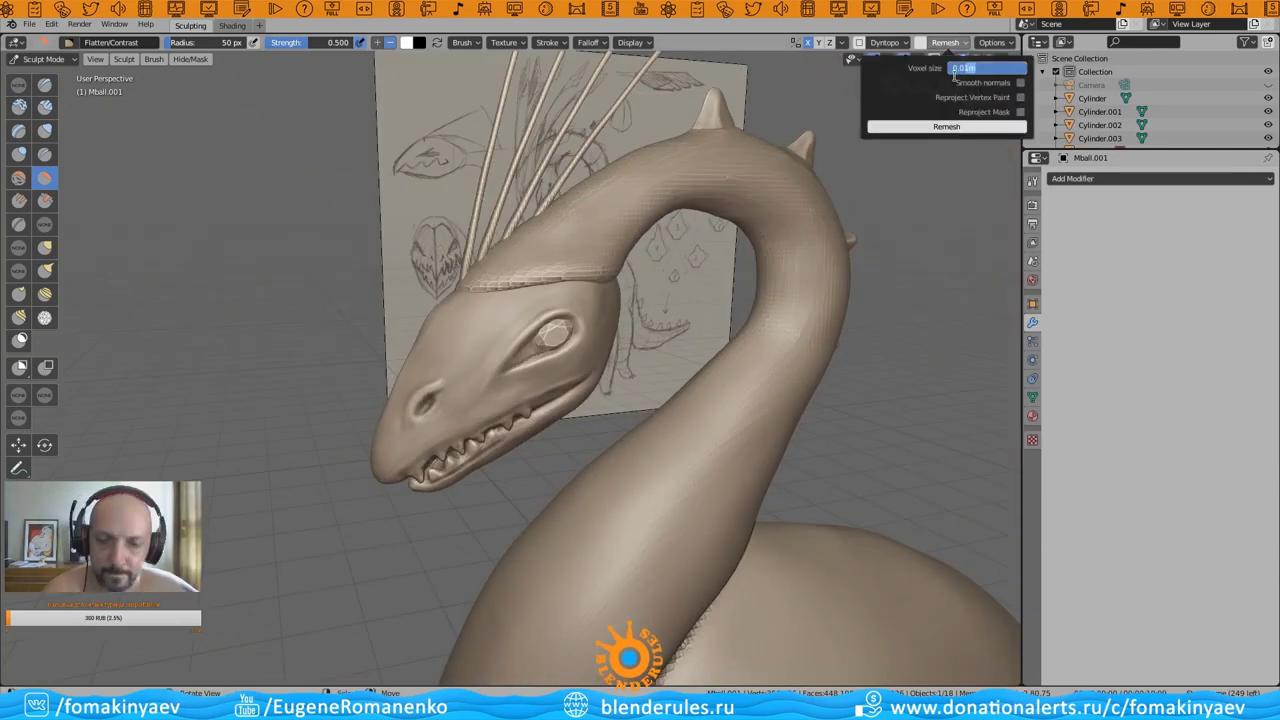
left_click(952, 128)
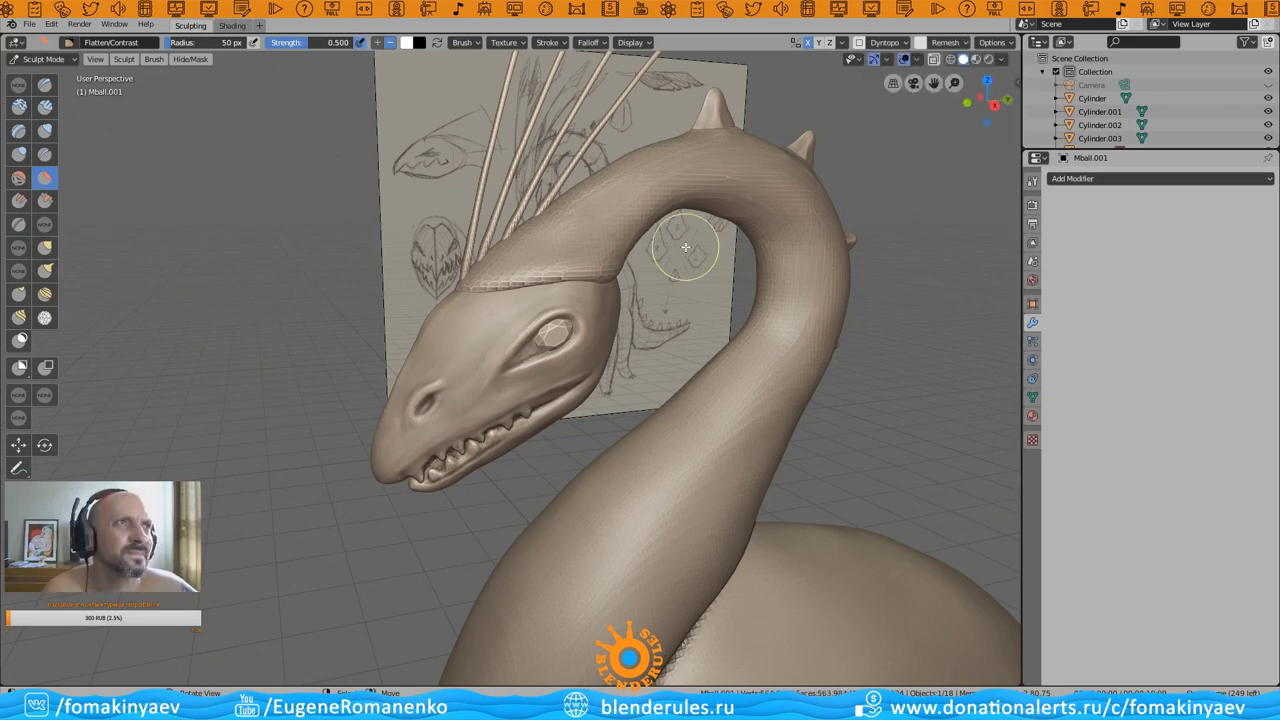
- Inspect the whole remeshed dragon, then close in on the eye
mouse_move(685, 246)
middle_mouse_down()
mouse_move(443, 443)
mouse_move(357, 429)
mouse_move(571, 371)
mouse_move(586, 446)
mouse_move(351, 503)
middle_mouse_up()
scroll(571, 371, "down", 4)
scroll(351, 503, "up", 3)
scroll(434, 434, "up", 2)
scroll(529, 360, "up", 2)
mouse_move(529, 360)
middle_mouse_down()
mouse_move(555, 363)
mouse_move(415, 323)
mouse_move(584, 317)
middle_mouse_up()
- Reshape the eyelid around the gem eye with Clay strokes, then return to Object Mode
key("c")
middle_click_drag(376, 430, 413, 475)
scroll(398, 422, "down", 3)
mouse_move(398, 422)
middle_mouse_down()
mouse_move(562, 401)
mouse_move(600, 311)
mouse_move(594, 277)
mouse_move(494, 306)
middle_mouse_up()
scroll(562, 401, "up", 2)
scroll(494, 306, "up", 2)
scroll(950, 132, "up", 2)
scroll(950, 132, "up", 3)
mouse_move(950, 132)
middle_mouse_down()
mouse_move(600, 290)
mouse_move(462, 324)
middle_mouse_up()
scroll(600, 290, "up", 3)
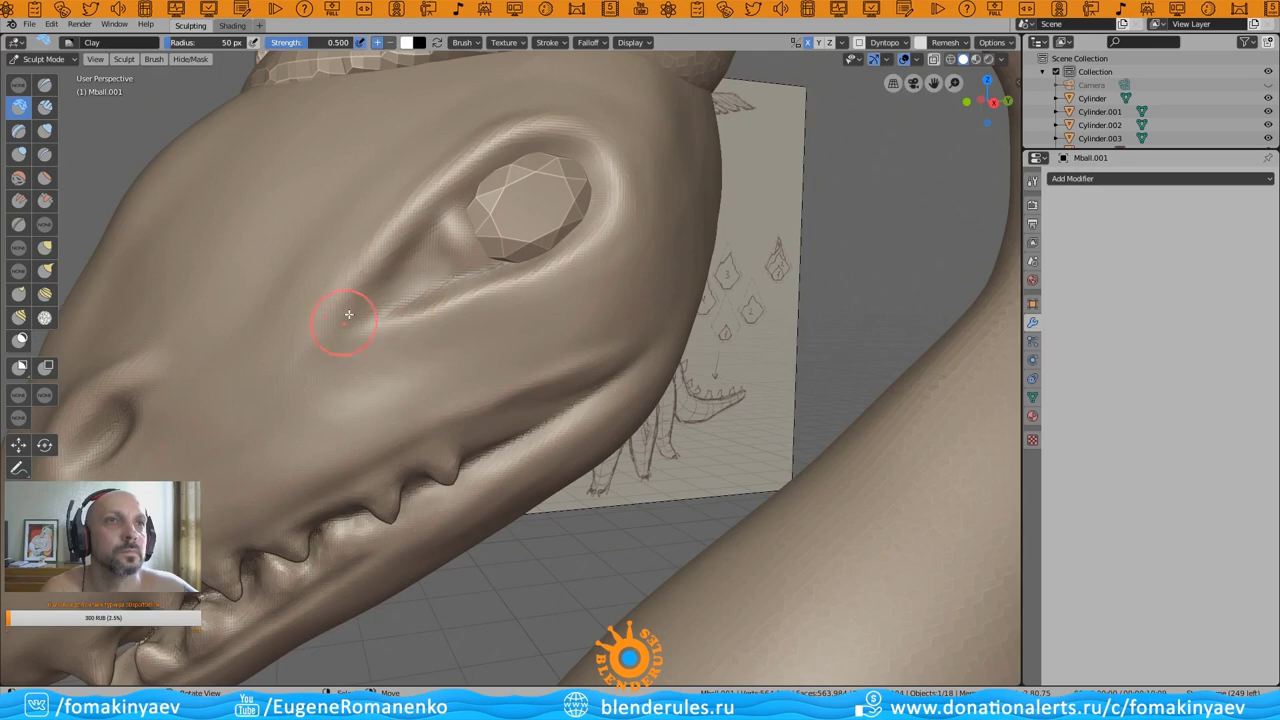
scroll(348, 314, "down", 5)
mouse_move(557, 277)
middle_mouse_down()
mouse_move(540, 300)
mouse_move(707, 275)
mouse_move(634, 263)
mouse_move(805, 184)
mouse_move(497, 255)
middle_mouse_up()
scroll(555, 297, "up", 3)
scroll(634, 263, "down", 3)
scroll(634, 263, "down", 3)
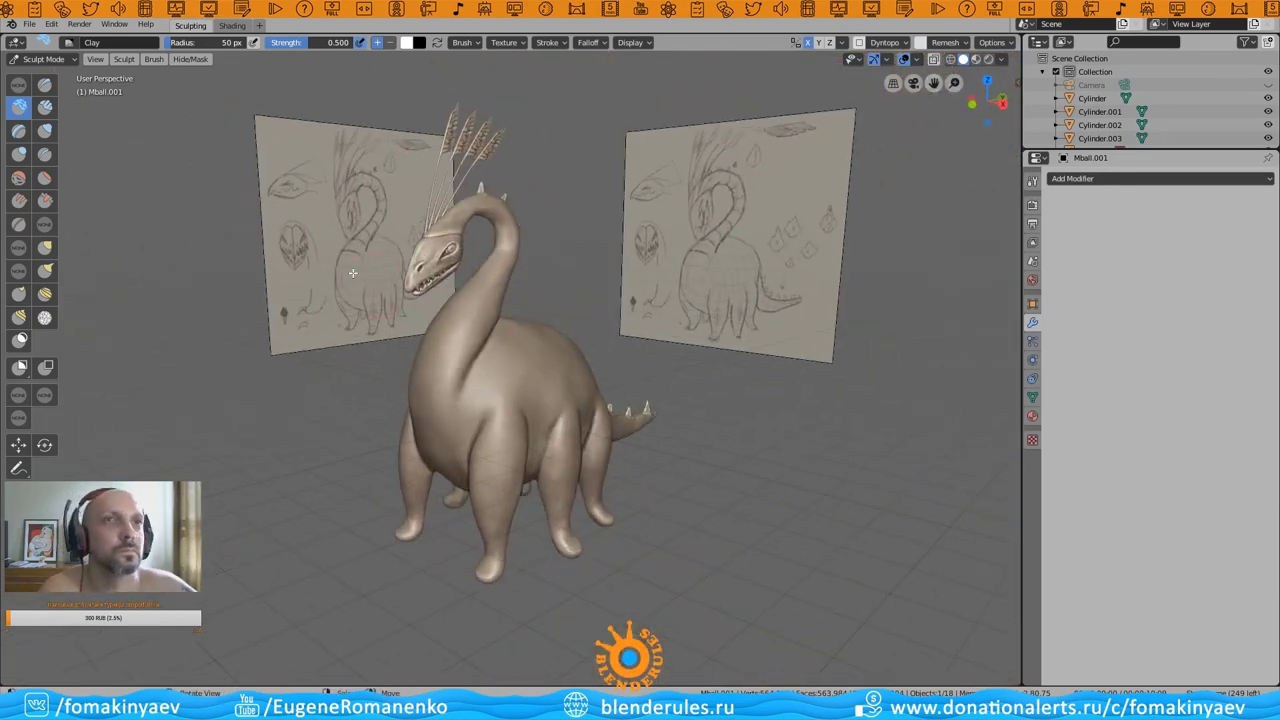
key("ctrl+Tab")
- Start sculpting the dinosaur body with a 33 px brush, framing the front foot's toes
mouse_move(480, 382)
middle_mouse_down()
mouse_move(486, 329)
mouse_move(580, 323)
mouse_move(551, 357)
mouse_move(490, 370)
mouse_move(466, 426)
mouse_move(449, 423)
middle_mouse_up()
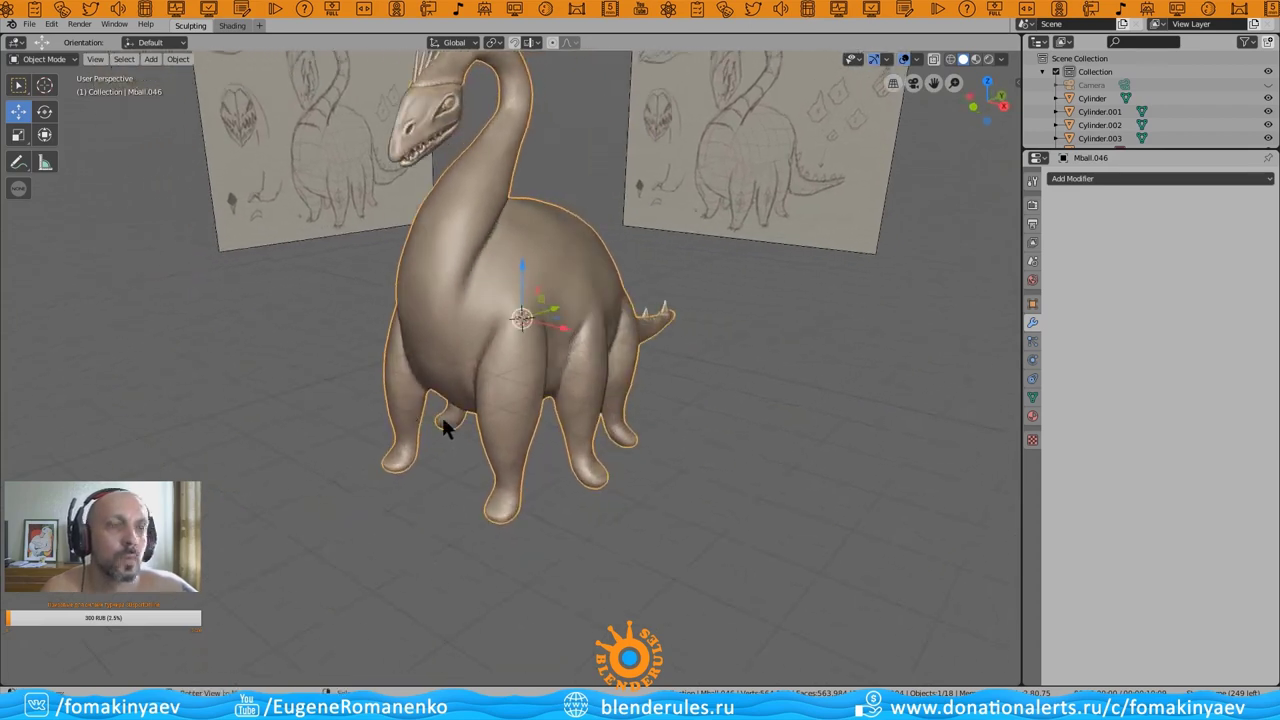
key("KP_1")
middle_click_drag(571, 380, 487, 462)
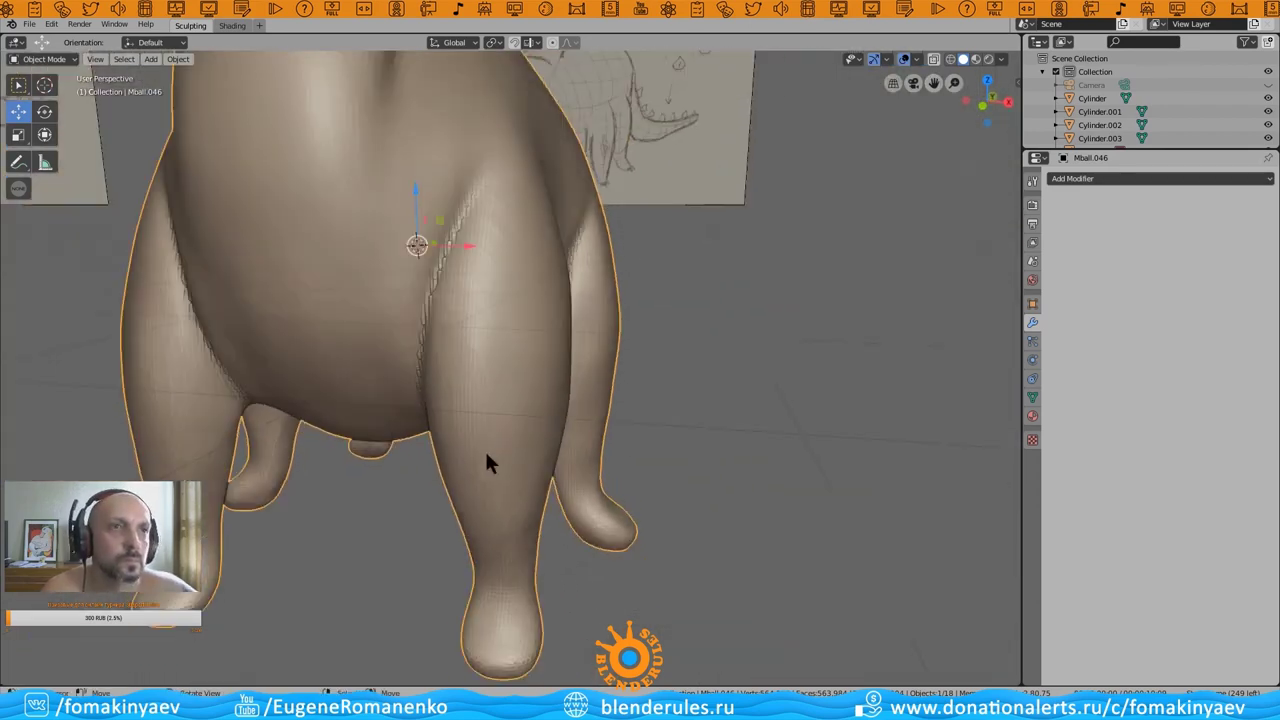
left_click(47, 104)
mouse_move(694, 449)
middle_mouse_down()
mouse_move(583, 420)
mouse_move(514, 491)
mouse_move(533, 467)
mouse_move(10, 140)
middle_mouse_up()
left_click(529, 437)
middle_click_drag(529, 437, 511, 439)
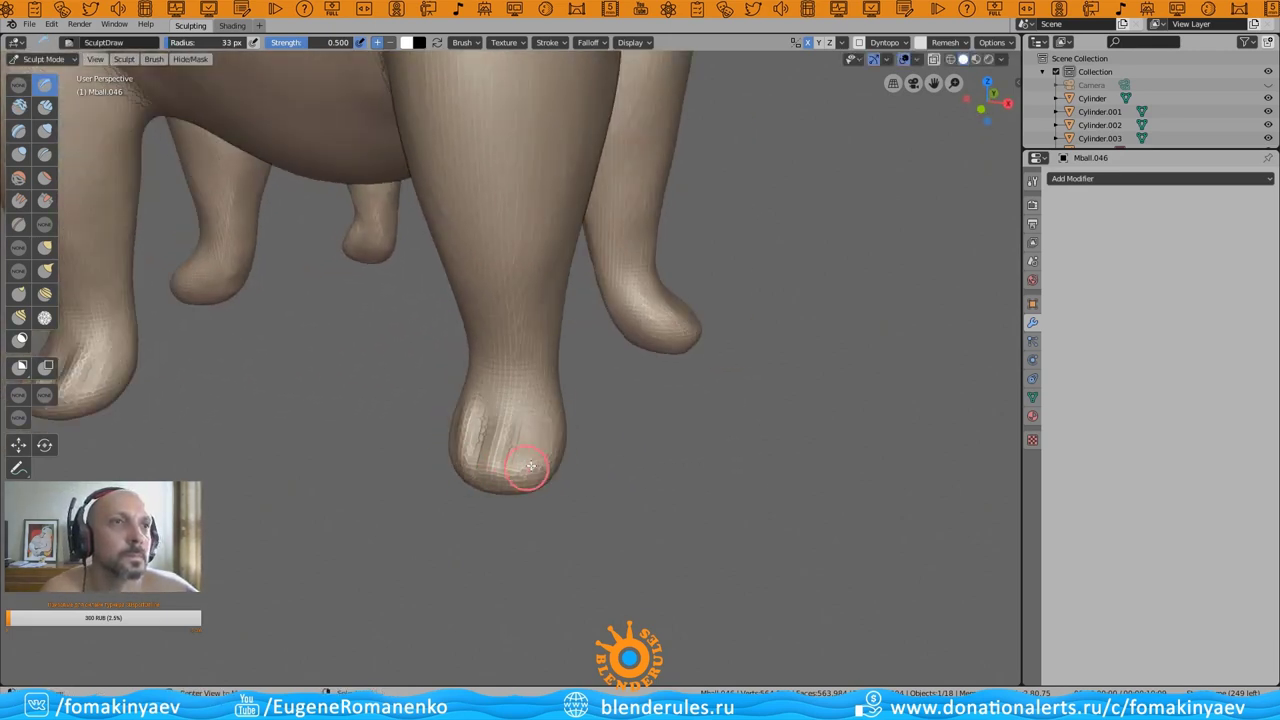
scroll(508, 455, "down", 4)
middle_click_drag(508, 470, 491, 503)
scroll(491, 503, "up", 4)
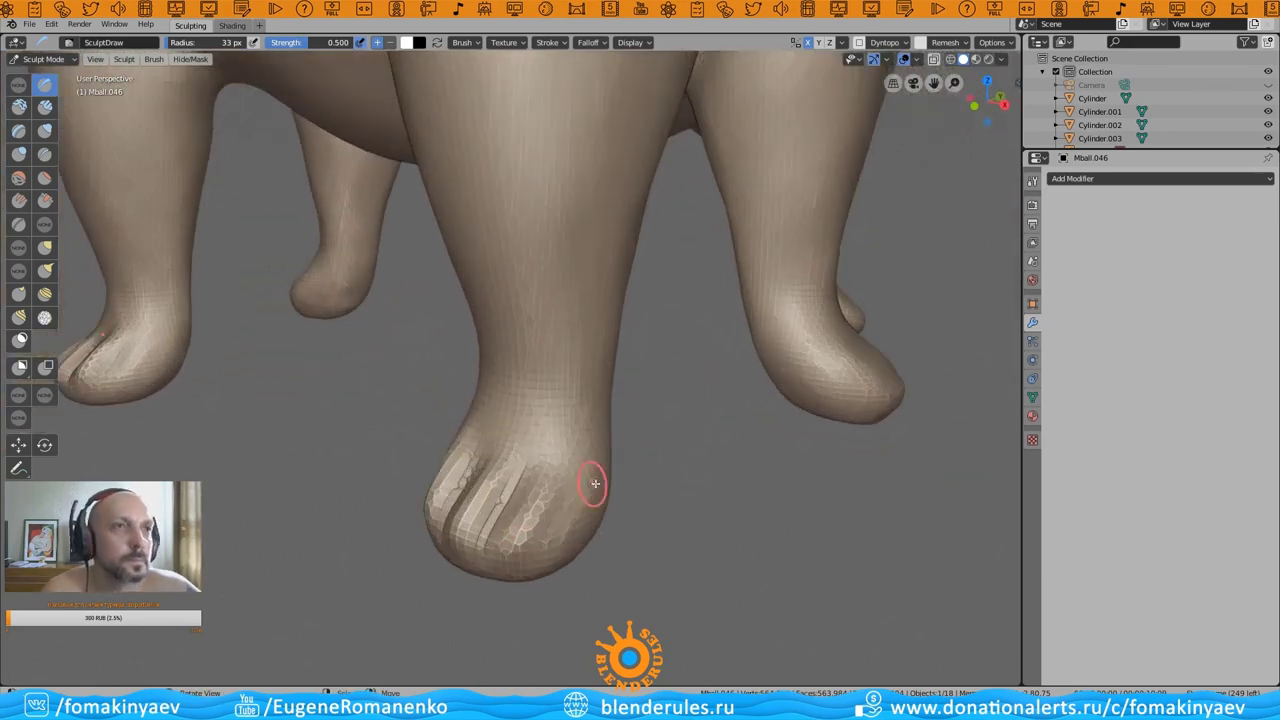
middle_click_drag(591, 480, 600, 500)
scroll(551, 457, "down", 3)
mouse_move(551, 457)
middle_mouse_down()
mouse_move(540, 440)
mouse_move(488, 440)
mouse_move(484, 420)
middle_mouse_up()
scroll(531, 428, "up", 3)
- Carve a Clay-brush groove between the toes of the front foot
key("c")
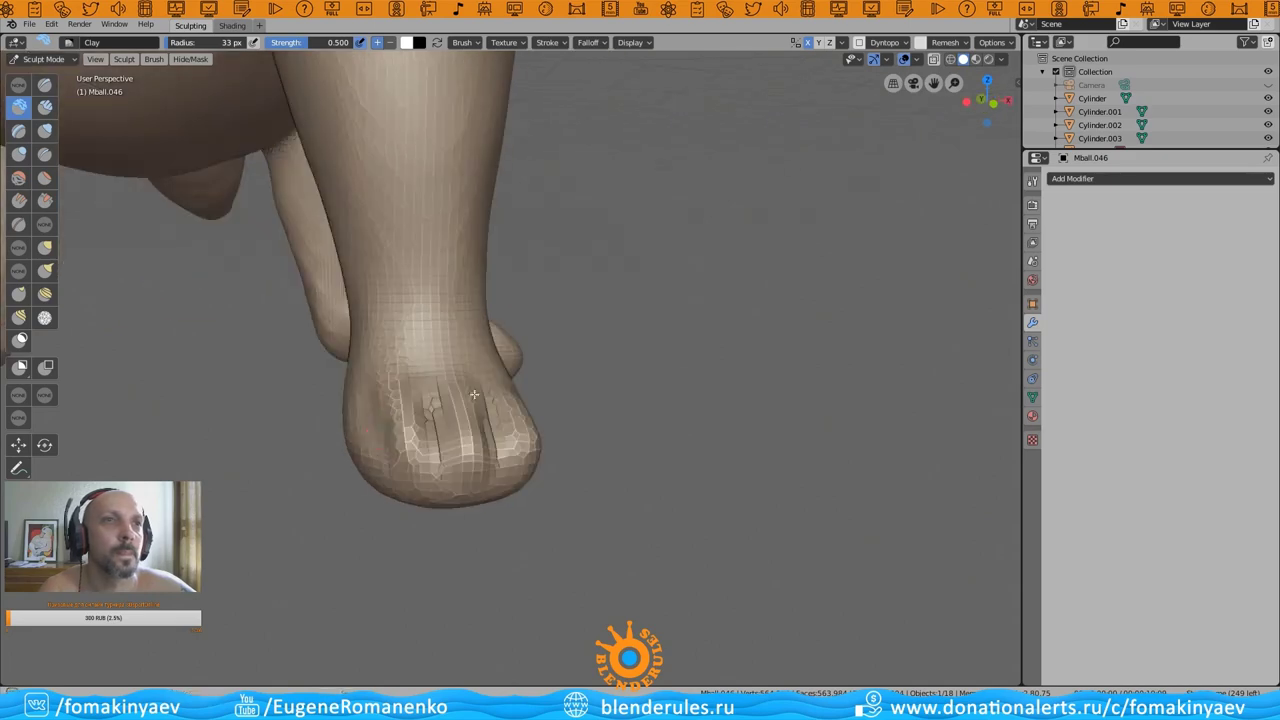
mouse_move(400, 431)
middle_mouse_down()
mouse_move(508, 420)
mouse_move(526, 437)
mouse_move(414, 471)
mouse_move(597, 489)
mouse_move(417, 416)
middle_mouse_up()
scroll(527, 447, "down", 3)
scroll(597, 489, "up", 3)
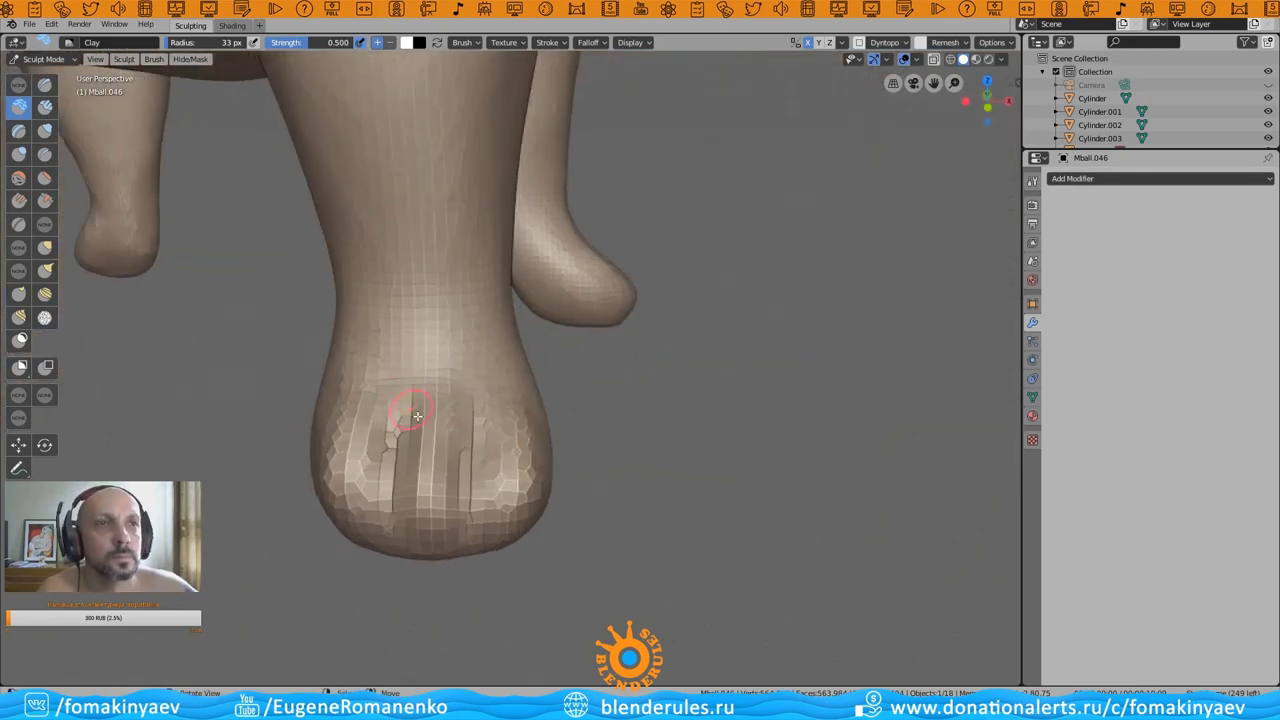
scroll(417, 416, "down", 3)
scroll(643, 306, "down", 3)
scroll(529, 429, "up", 4)
scroll(529, 429, "up", 2)
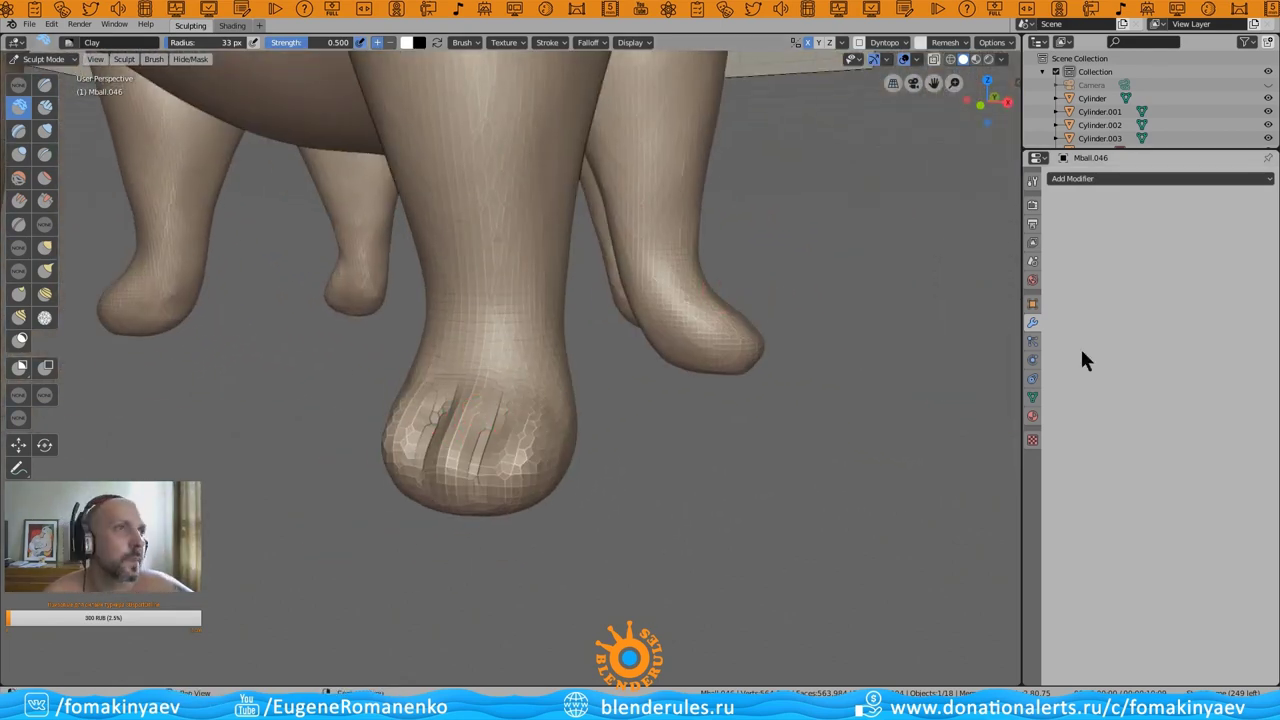
key("ctrl+Tab")
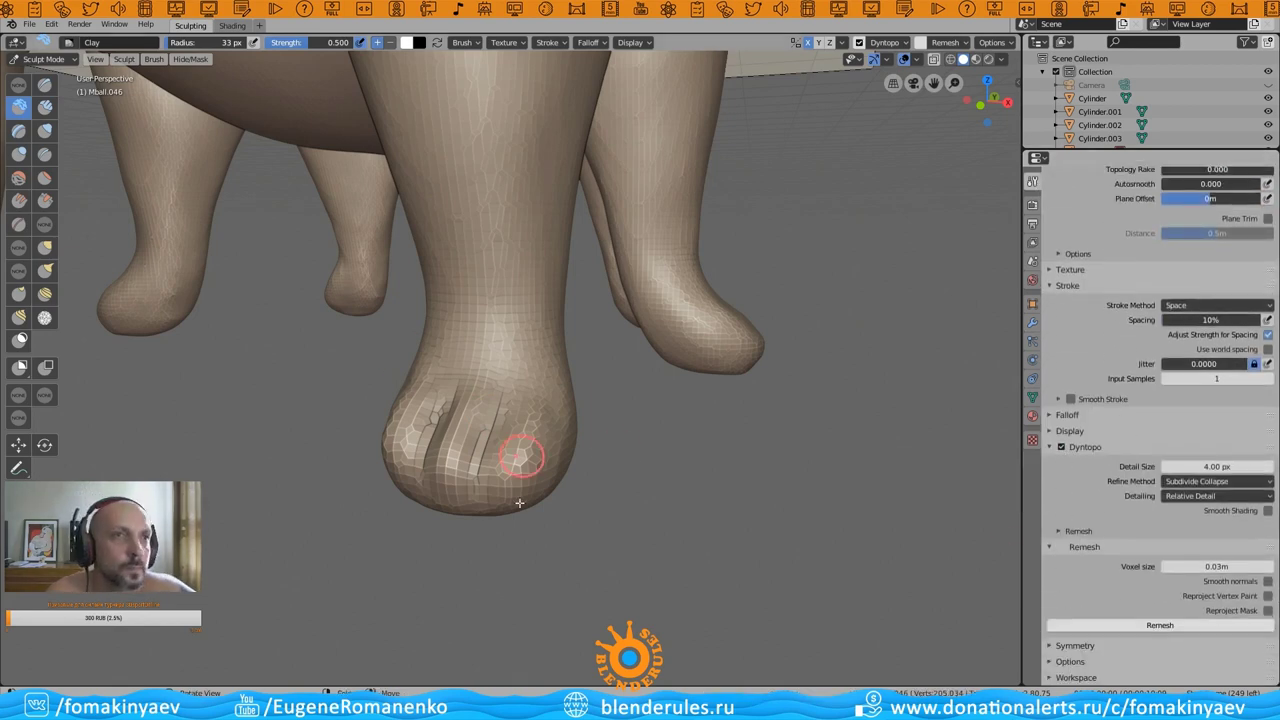
mouse_move(519, 503)
middle_mouse_down()
mouse_move(400, 477)
mouse_move(457, 523)
mouse_move(457, 463)
mouse_move(414, 489)
mouse_move(314, 492)
middle_mouse_up()
key("shift+c")
key("c")
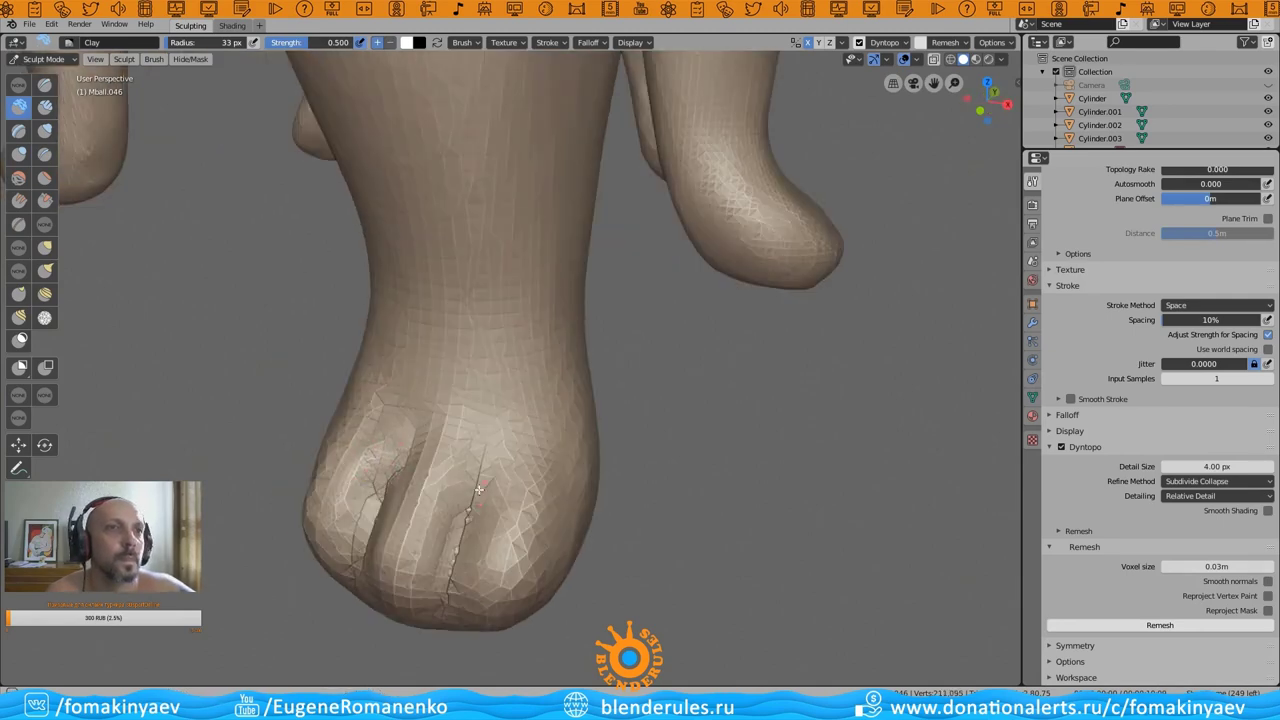
mouse_move(479, 489)
middle_mouse_down()
mouse_move(385, 540)
mouse_move(443, 542)
middle_mouse_up()
middle_click_drag(373, 492, 390, 513)
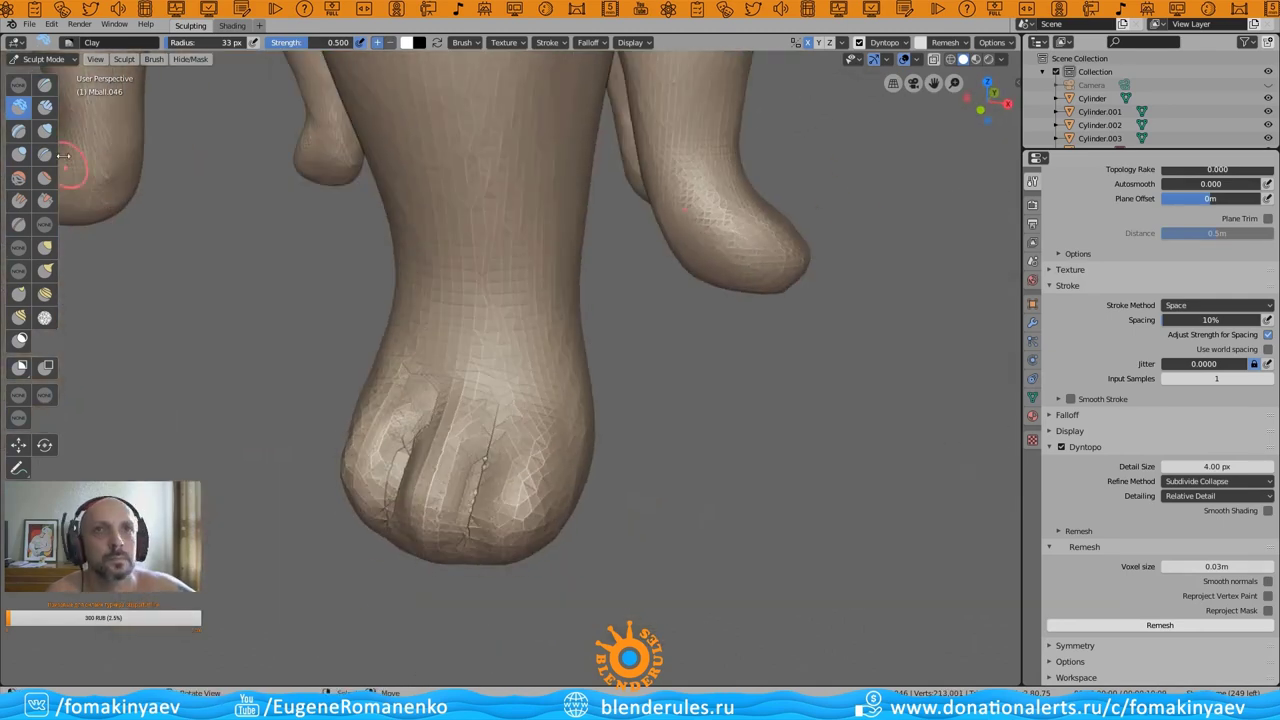
- Refine the toe grooves with Crease and Flatten/Contrast brushes, then return to Object Mode
key("shift+c")
mouse_move(476, 584)
middle_mouse_down()
mouse_move(450, 520)
mouse_move(530, 430)
mouse_move(437, 509)
mouse_move(429, 404)
mouse_move(384, 404)
middle_mouse_up()
key("shift+t")
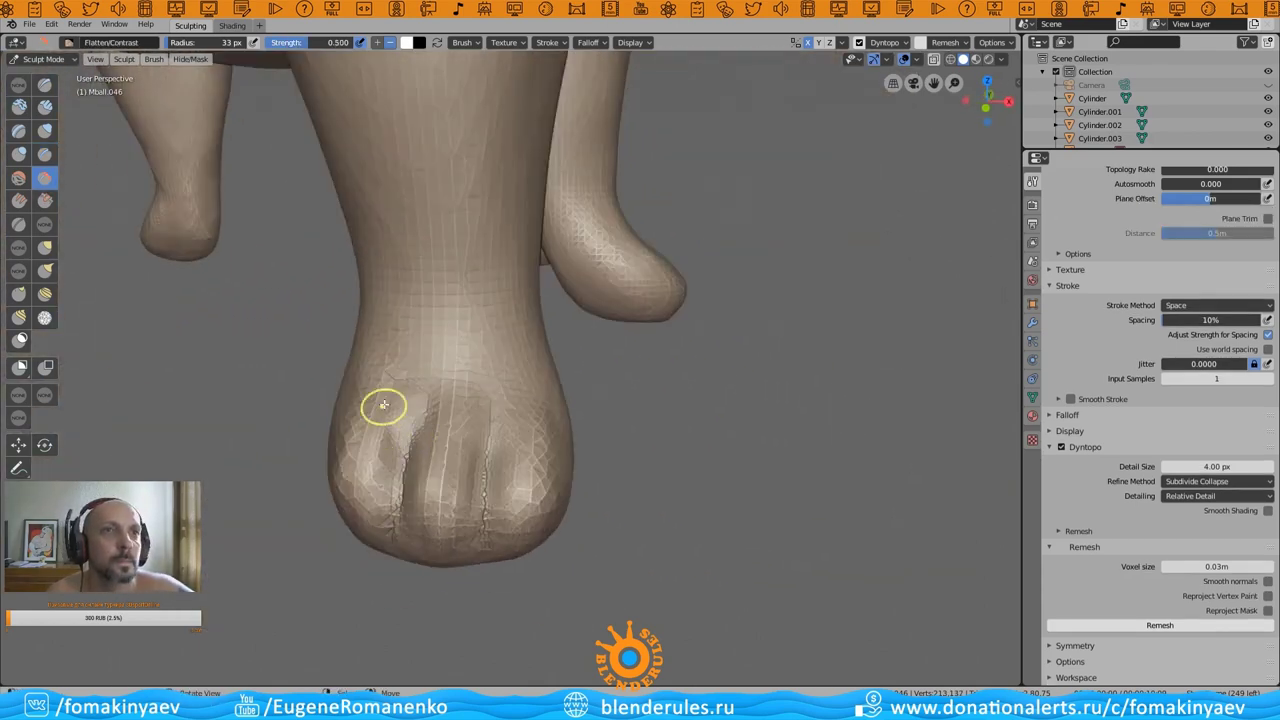
middle_click_drag(482, 497, 534, 428)
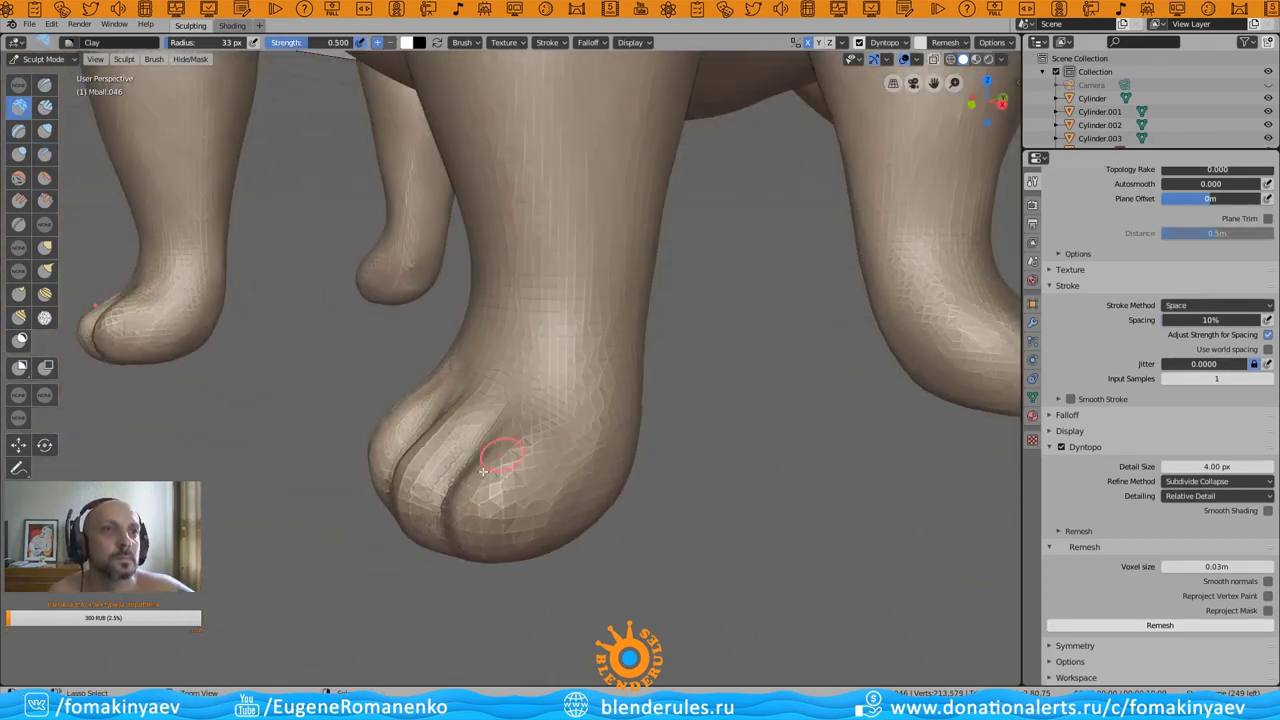
mouse_move(428, 449)
middle_mouse_down()
mouse_move(408, 536)
mouse_move(301, 525)
mouse_move(330, 545)
mouse_move(414, 537)
middle_mouse_up()
scroll(414, 537, "down", 3)
scroll(446, 455, "down", 2)
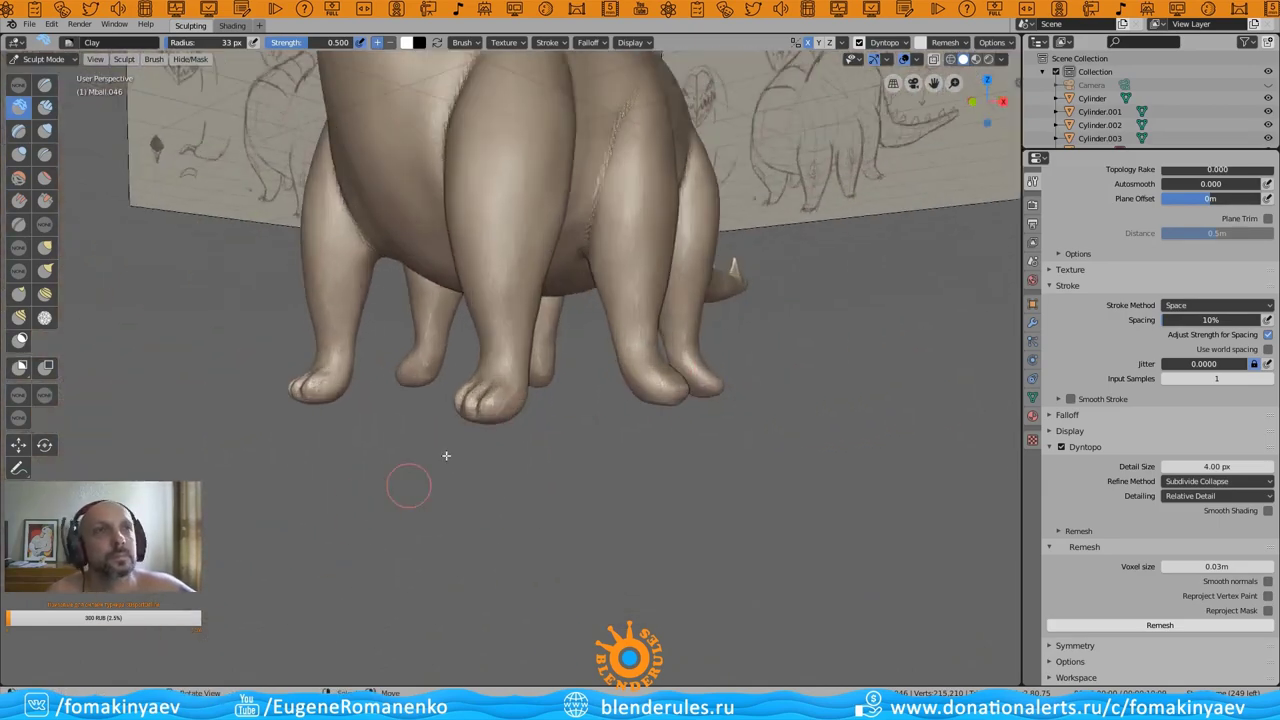
scroll(446, 455, "up", 4)
left_click(44, 58)
left_click(56, 76)
- Save the file and frame a low front view of the dinosaur's feet
scroll(656, 352, "down", 5)
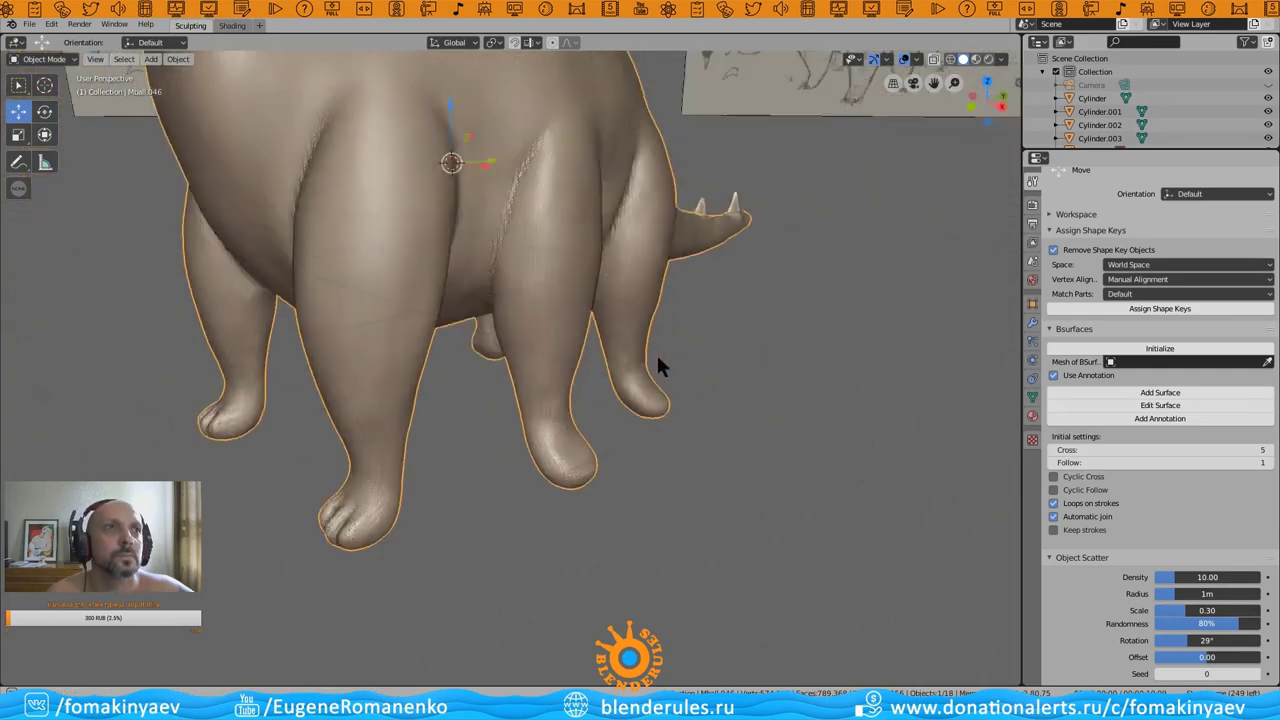
mouse_move(656, 352)
middle_mouse_down()
mouse_move(623, 376)
mouse_move(596, 303)
middle_mouse_up()
key("ctrl+s")
mouse_move(880, 110)
middle_mouse_down()
mouse_move(552, 396)
mouse_move(591, 403)
mouse_move(580, 443)
mouse_move(565, 437)
mouse_move(532, 347)
middle_mouse_up()
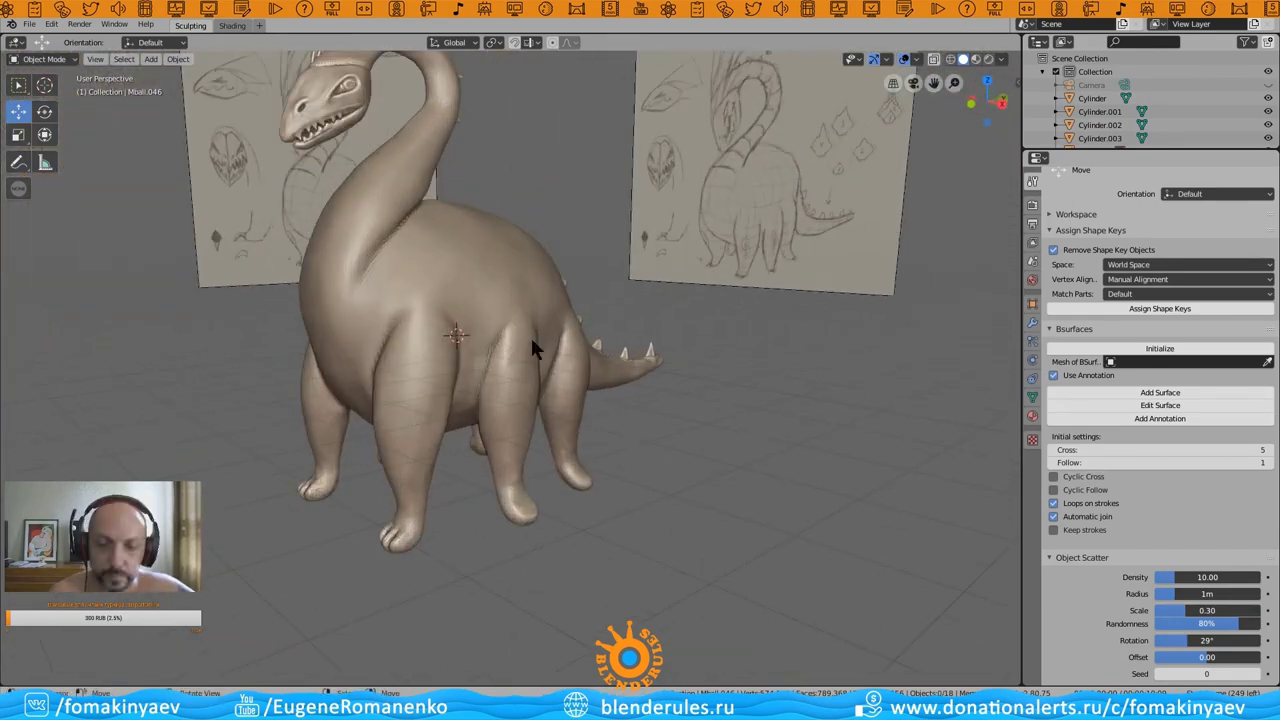
mouse_move(684, 345)
middle_mouse_down()
mouse_move(500, 166)
mouse_move(477, 314)
mouse_move(524, 302)
mouse_move(434, 331)
mouse_move(432, 285)
middle_mouse_up()
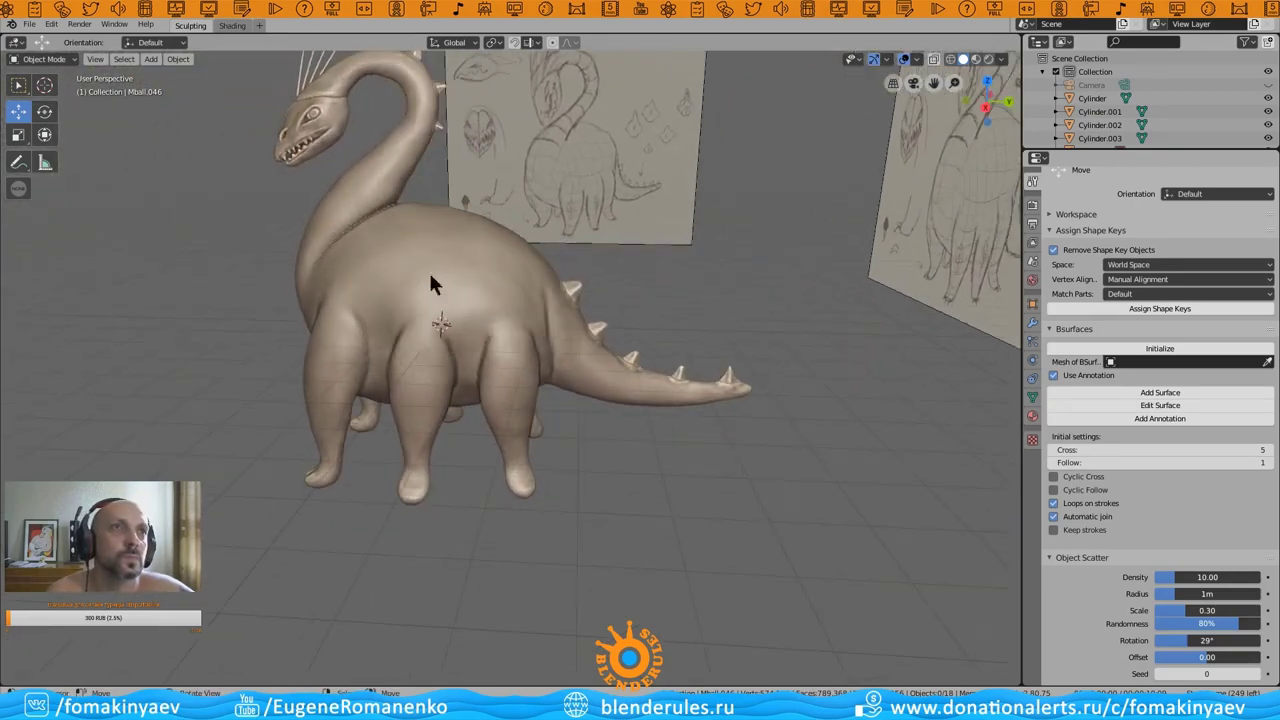
- Duplicate a rounded piece and flatten it into a pointed claw at the front foot
key("KP_3")
key("shift+d")
key("KP_Decimal")
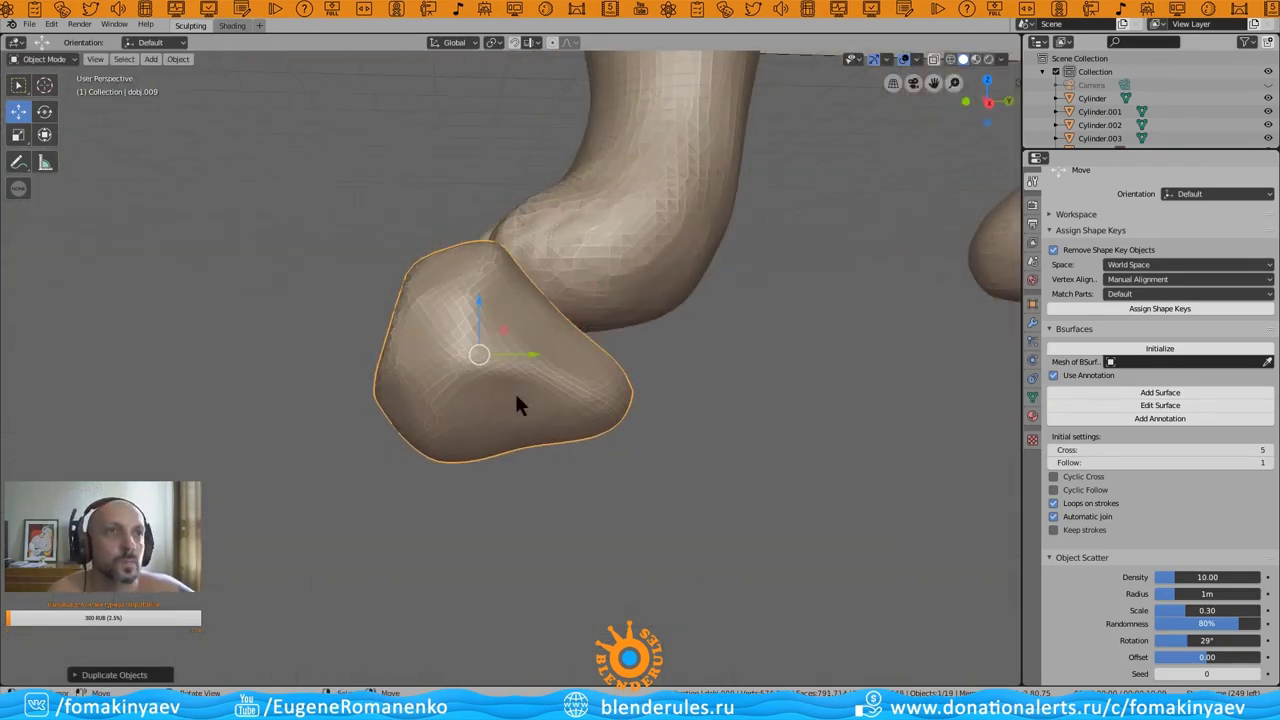
scroll(514, 390, "down", 3)
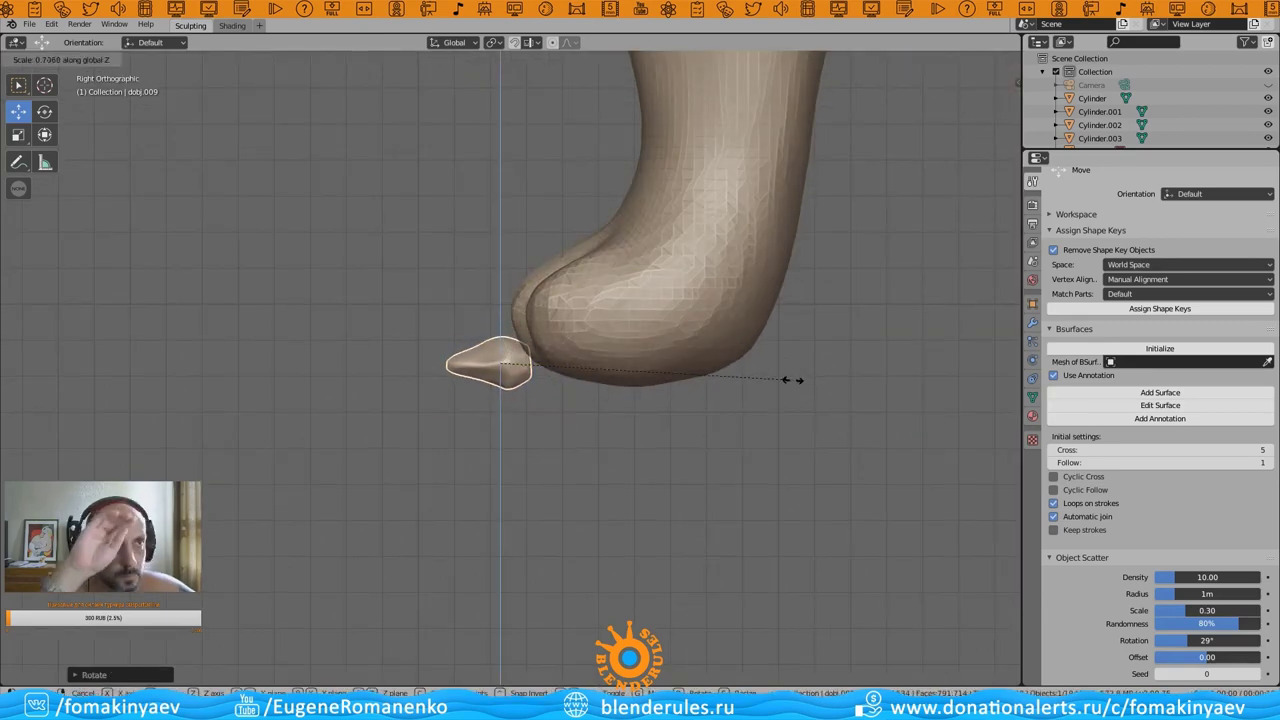
mouse_move(554, 387)
middle_mouse_down()
mouse_move(849, 323)
mouse_move(705, 322)
mouse_move(834, 377)
mouse_move(755, 343)
middle_mouse_up()
left_click(801, 309)
key("KP_3")
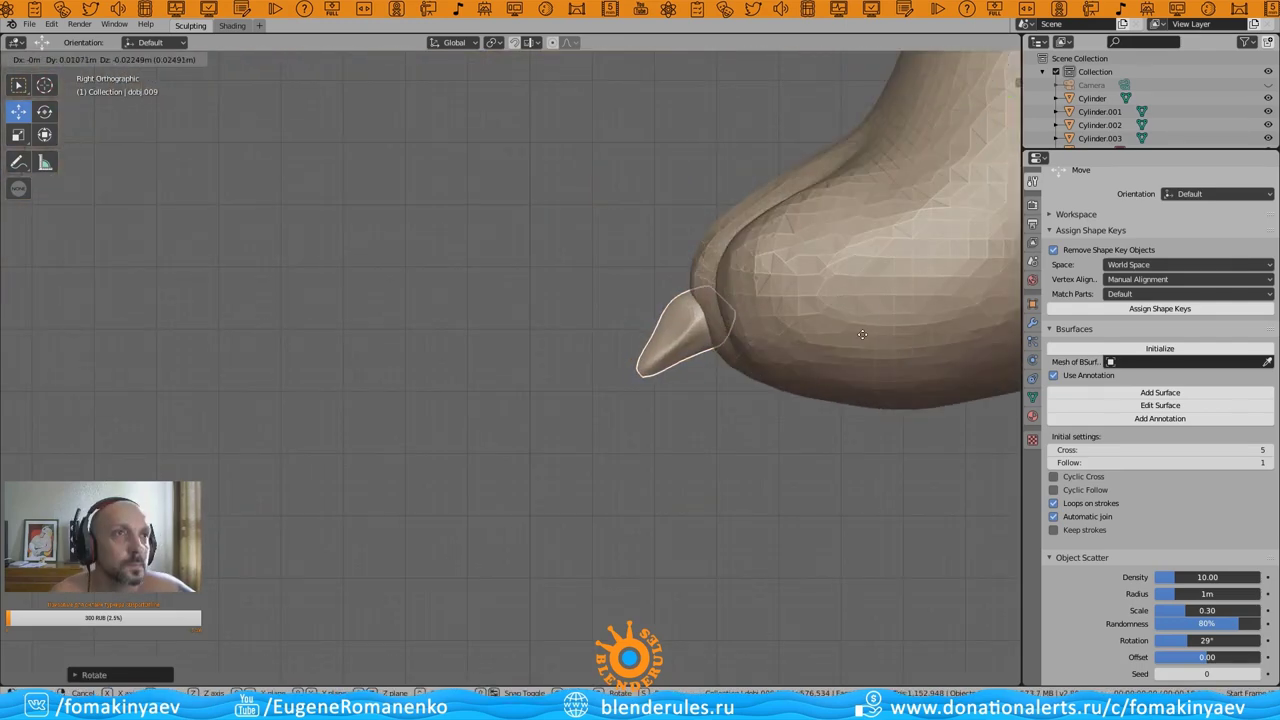
mouse_move(558, 445)
middle_mouse_down()
mouse_move(546, 394)
mouse_move(706, 277)
mouse_move(694, 323)
mouse_move(477, 428)
mouse_move(590, 405)
mouse_move(530, 400)
mouse_move(633, 365)
middle_mouse_up()
key("KP_1")
- Duplicate the claw onto the next toe and adjust its angle
key("shift+d")
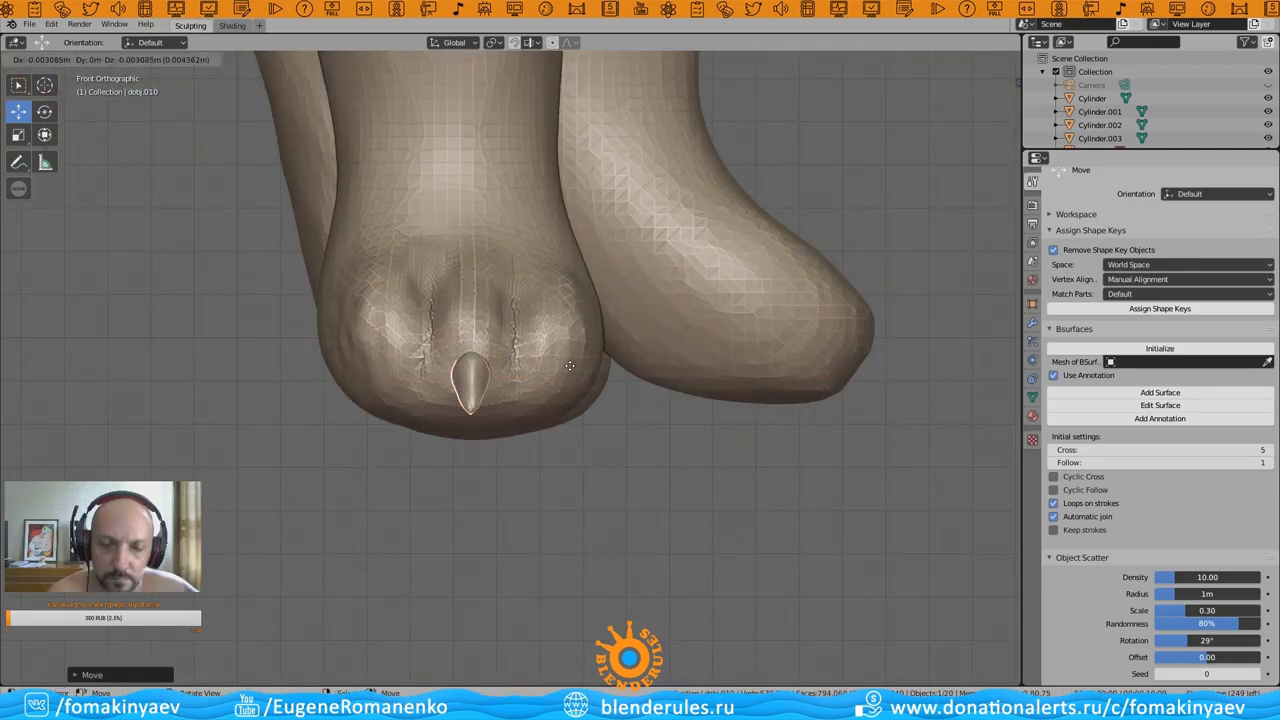
left_click(553, 347)
mouse_move(553, 347)
middle_mouse_down()
mouse_move(547, 397)
mouse_move(654, 364)
middle_mouse_up()
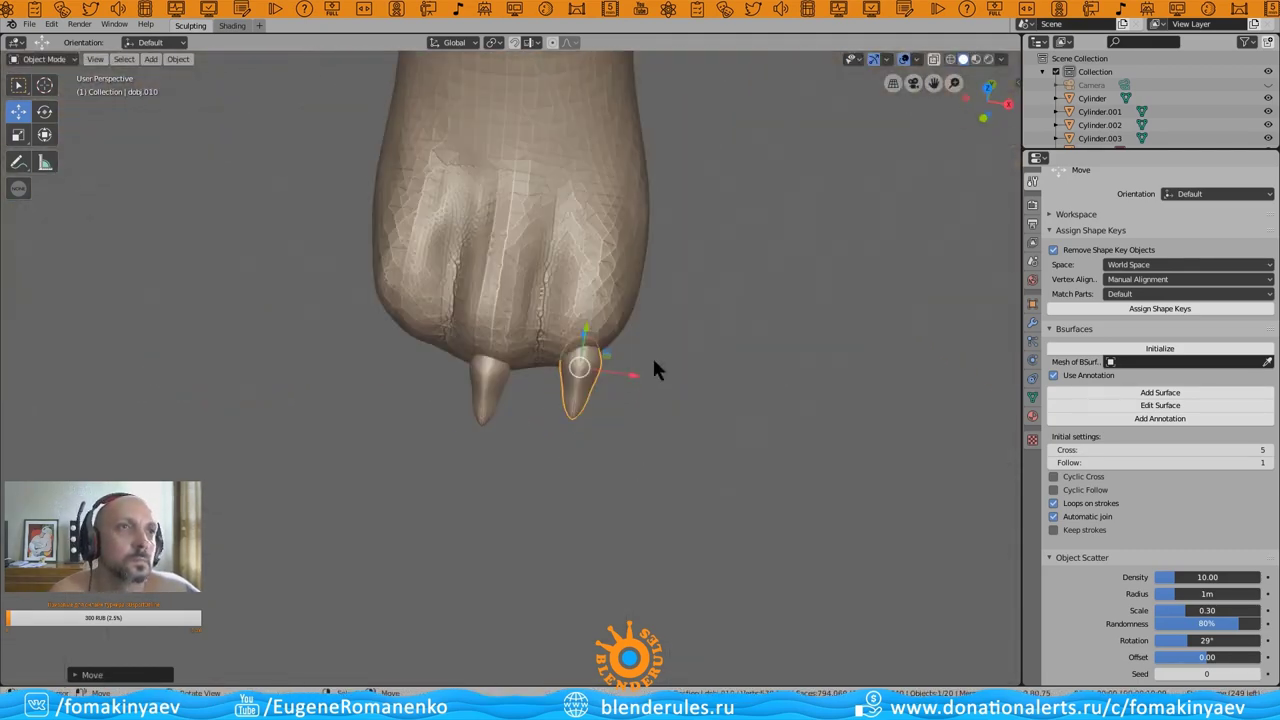
mouse_move(783, 448)
middle_mouse_down()
mouse_move(743, 366)
mouse_move(490, 400)
middle_mouse_up()
key("KP_1")
mouse_move(667, 345)
middle_mouse_down()
mouse_move(480, 400)
mouse_move(528, 371)
mouse_move(343, 357)
mouse_move(418, 410)
middle_mouse_up()
key("KP_7")
left_click(452, 371)
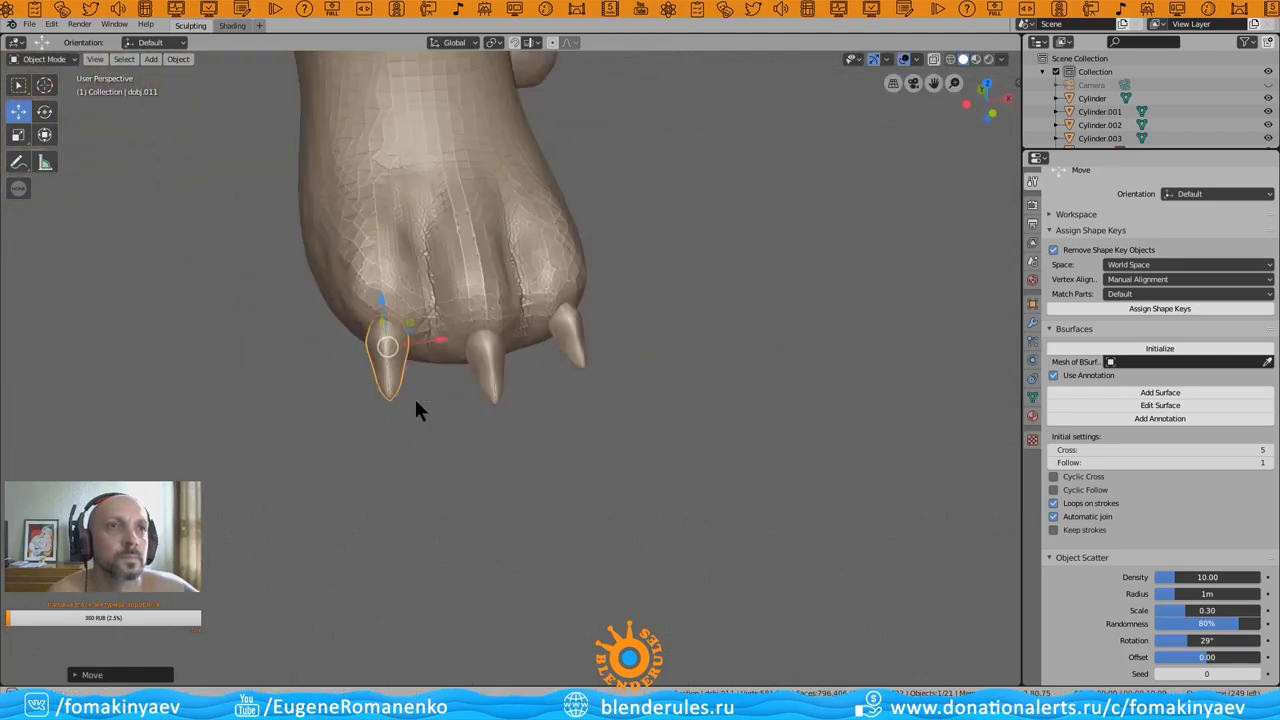
- Rotate and place the remaining duplicated claws so three claws tip the foot's toes
left_click(675, 358)
middle_click_drag(675, 358, 430, 358)
left_click(675, 313)
mouse_move(675, 313)
middle_mouse_down()
mouse_move(620, 390)
mouse_move(638, 393)
middle_mouse_up()
scroll(620, 390, "up", 2)
scroll(638, 393, "up", 4)
mouse_move(418, 360)
middle_mouse_down()
mouse_move(560, 341)
mouse_move(334, 428)
mouse_move(371, 448)
mouse_move(400, 420)
mouse_move(378, 418)
middle_mouse_up()
scroll(378, 418, "down", 3)
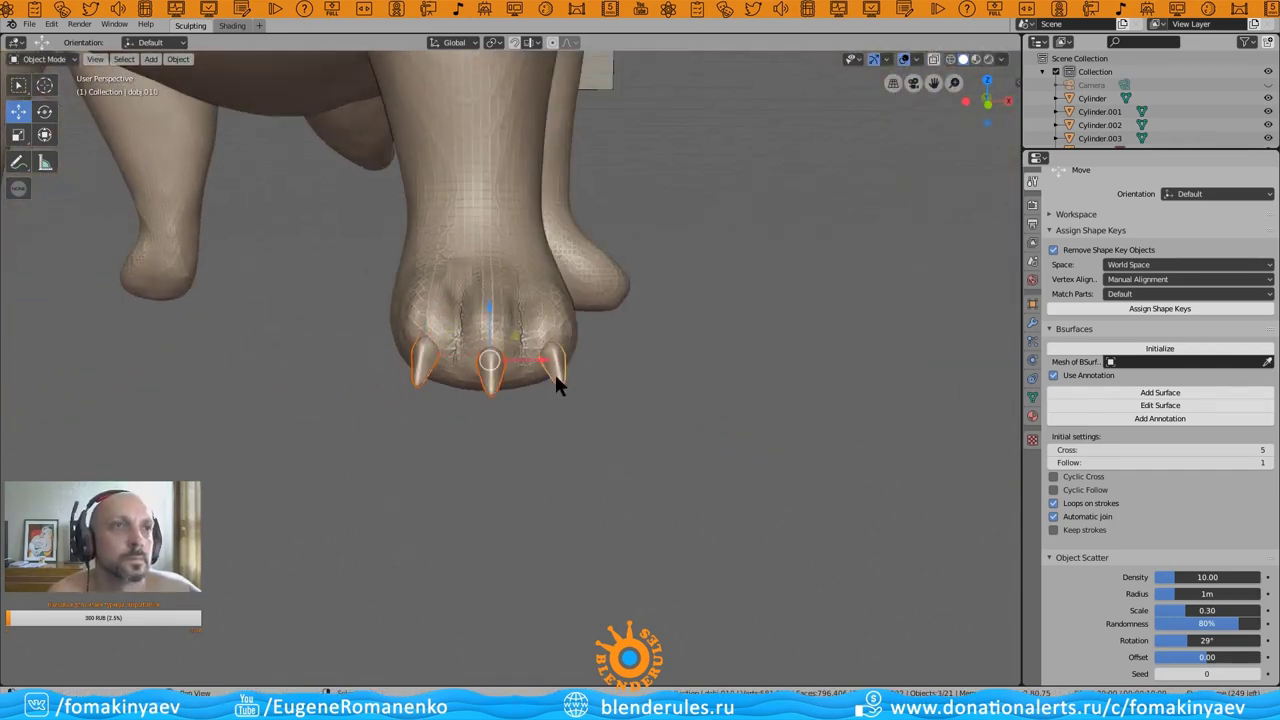
left_click(397, 378)
scroll(397, 378, "down", 4)
- Mirror the claw set onto the other front foot with Ctrl+M, then rotate individual claws
left_click_drag(933, 83, 636, 302)
key("ctrl+m")
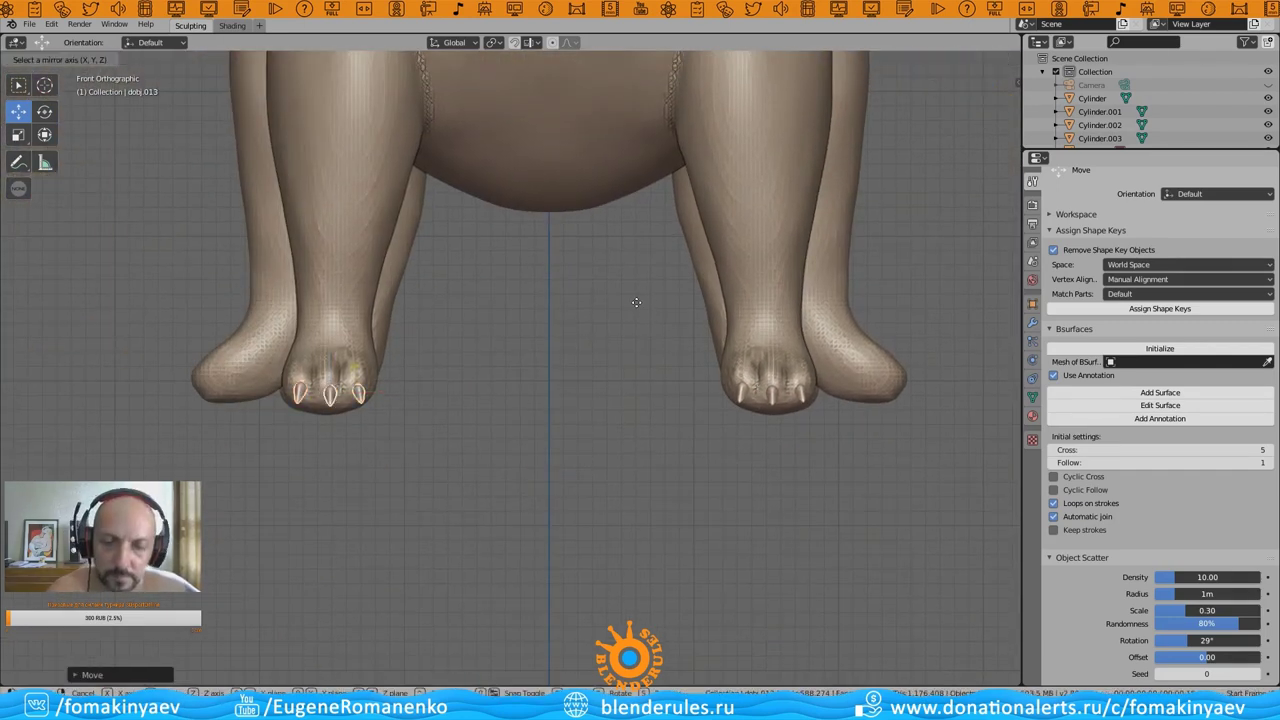
scroll(345, 420, "up", 1)
middle_click_drag(376, 406, 485, 385)
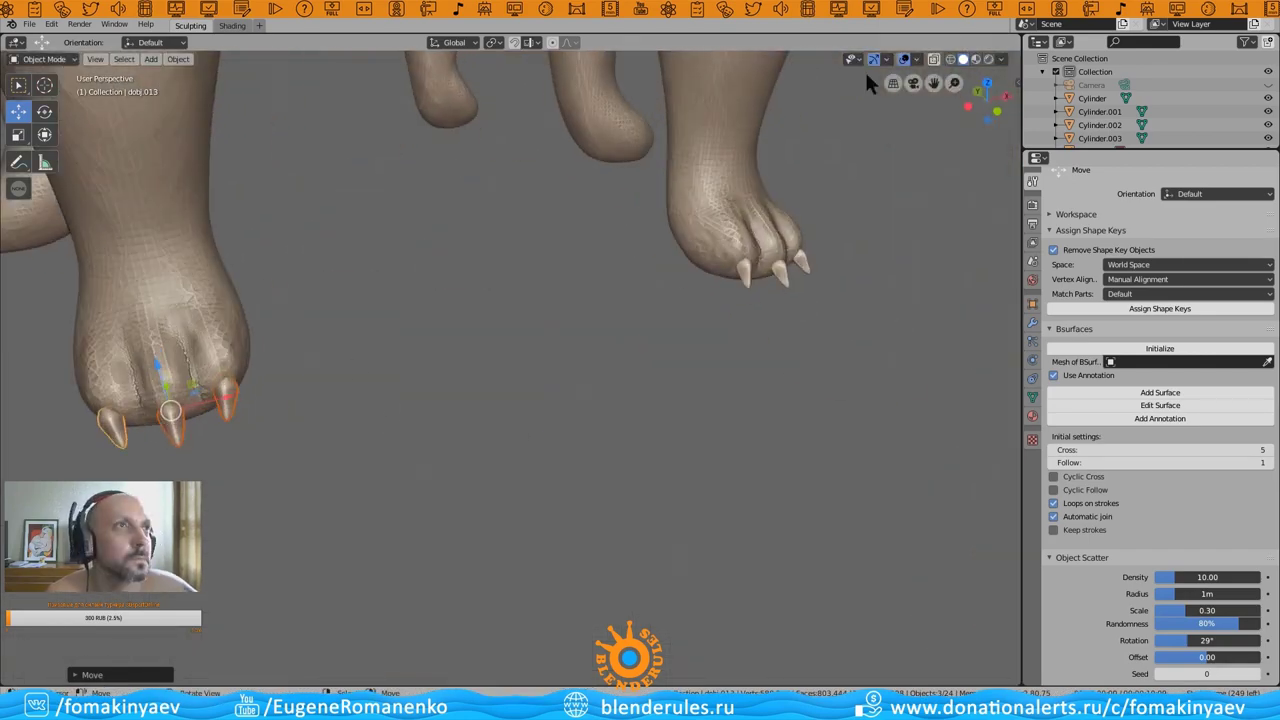
left_click(397, 407)
mouse_move(397, 407)
middle_mouse_down()
mouse_move(414, 397)
mouse_move(500, 470)
middle_mouse_up()
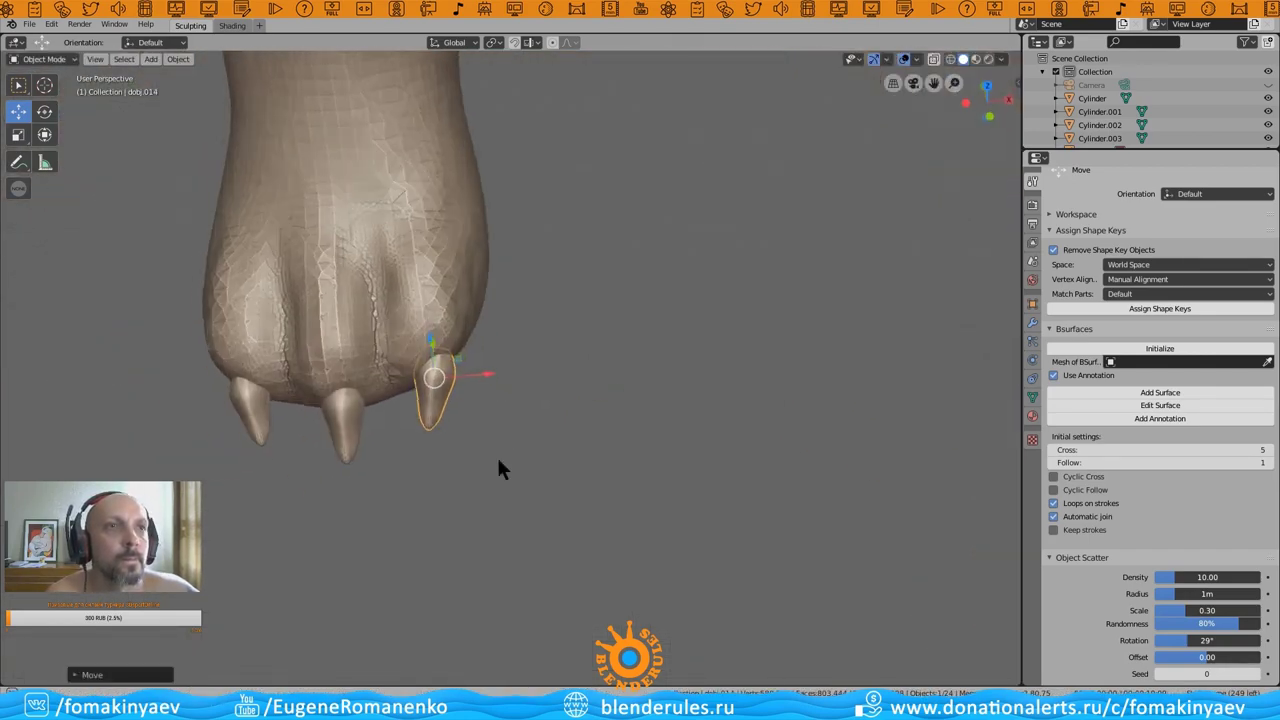
left_click(760, 367)
middle_click_drag(760, 367, 475, 445)
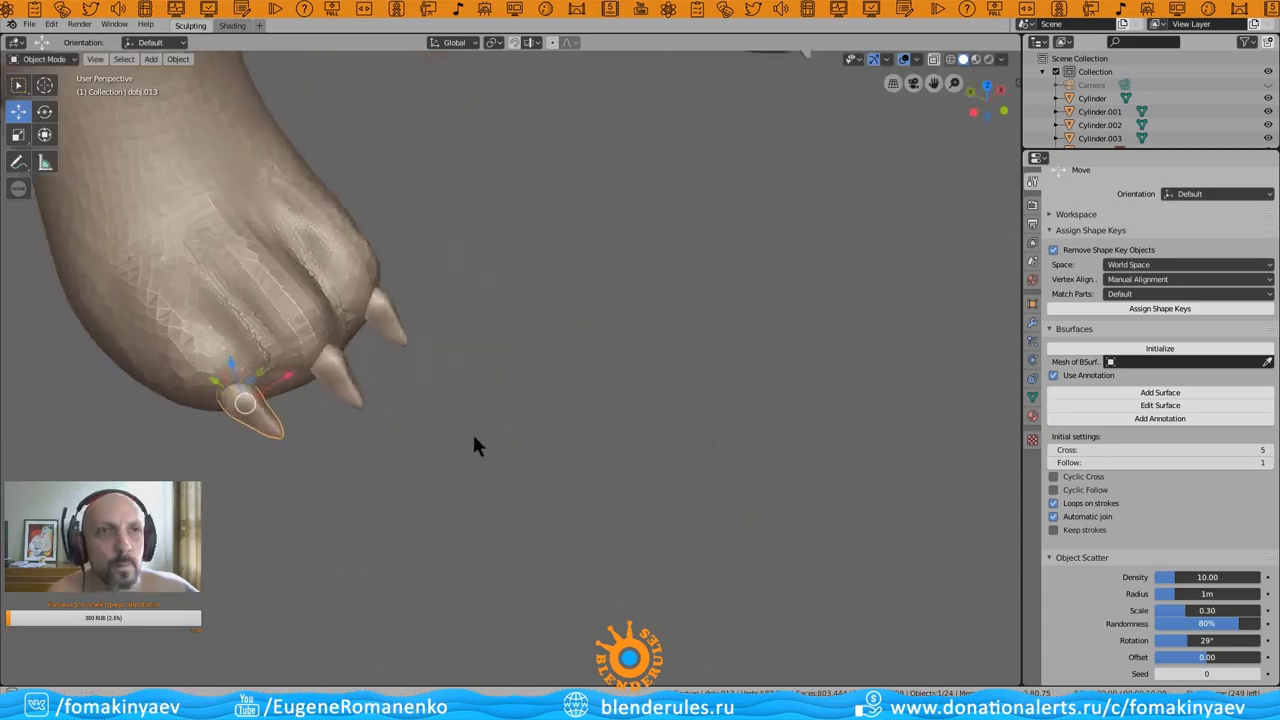
mouse_move(276, 500)
middle_mouse_down()
mouse_move(250, 372)
mouse_move(414, 443)
mouse_move(237, 420)
mouse_move(610, 398)
mouse_move(914, 162)
mouse_move(586, 343)
mouse_move(675, 465)
mouse_move(474, 417)
mouse_move(334, 417)
mouse_move(608, 403)
mouse_move(672, 427)
middle_mouse_up()
left_click(400, 405)
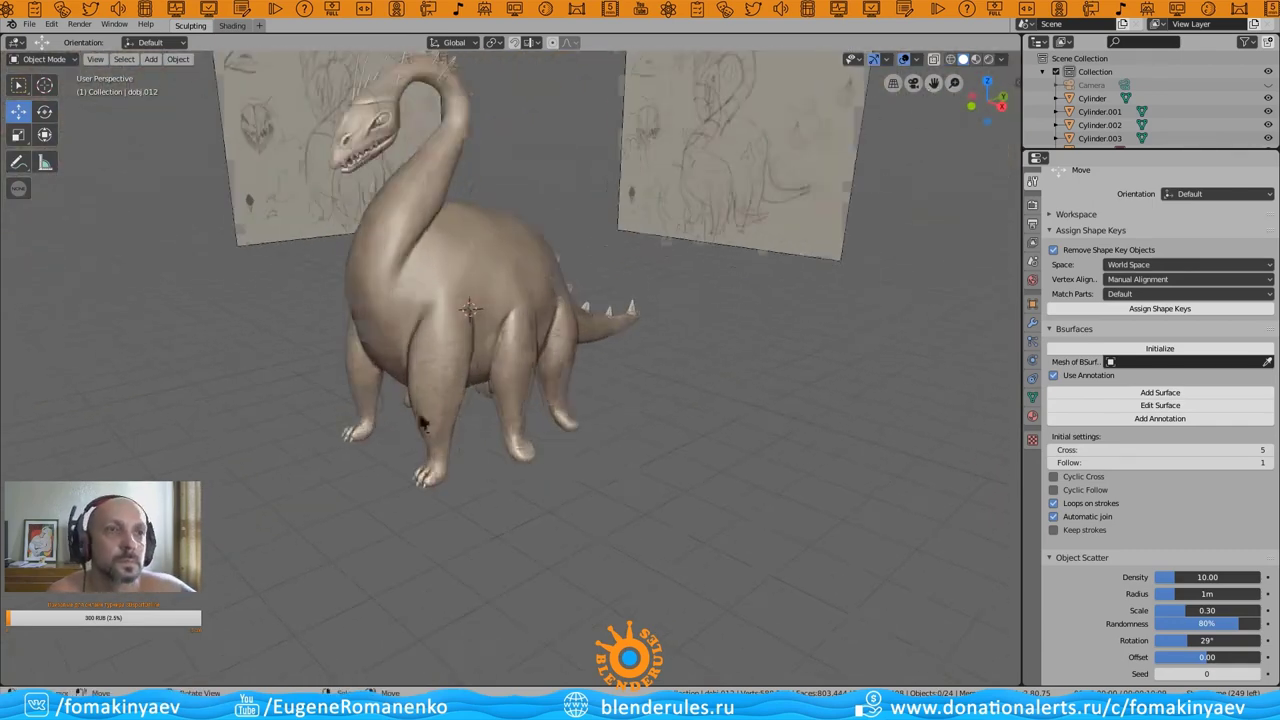
- Switch the body back to sculpting with Dyntopo at 4.00 px detail and orbit close to the clawed foot
left_click(505, 271)
middle_click_drag(505, 271, 487, 386)
key("ctrl+Tab")
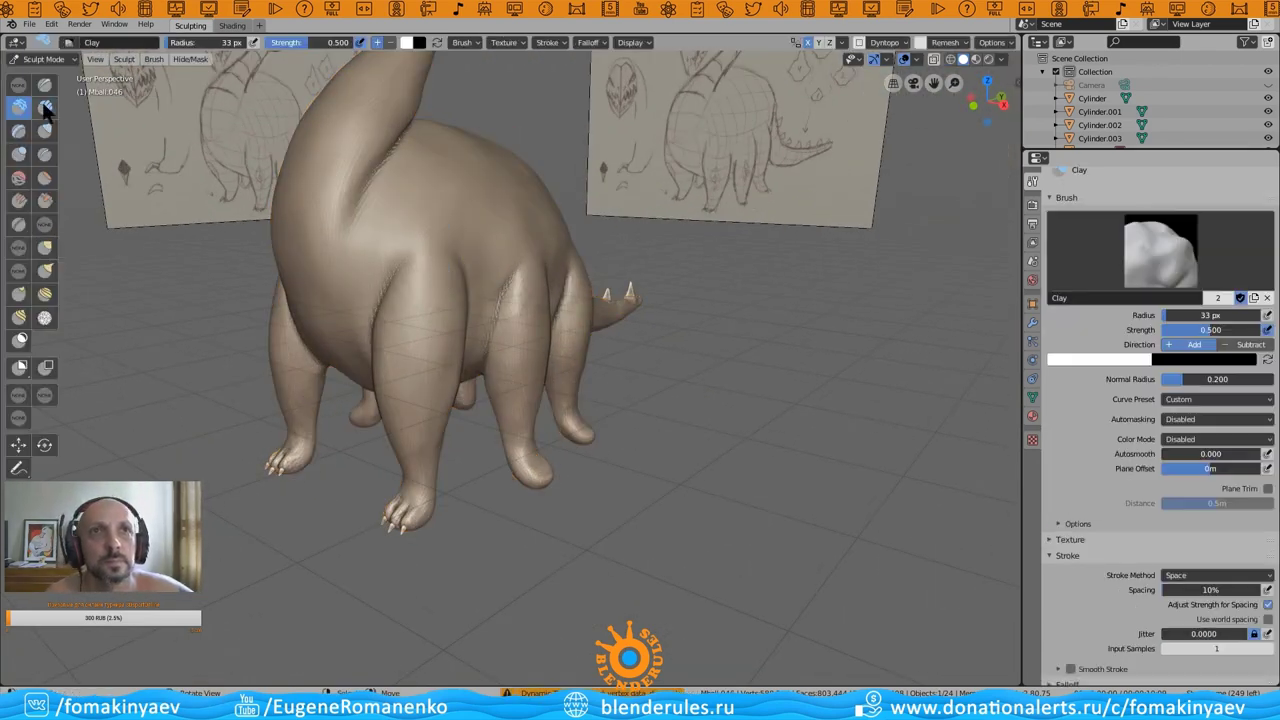
scroll(447, 380, "up", 2)
scroll(1150, 350, "down", 5)
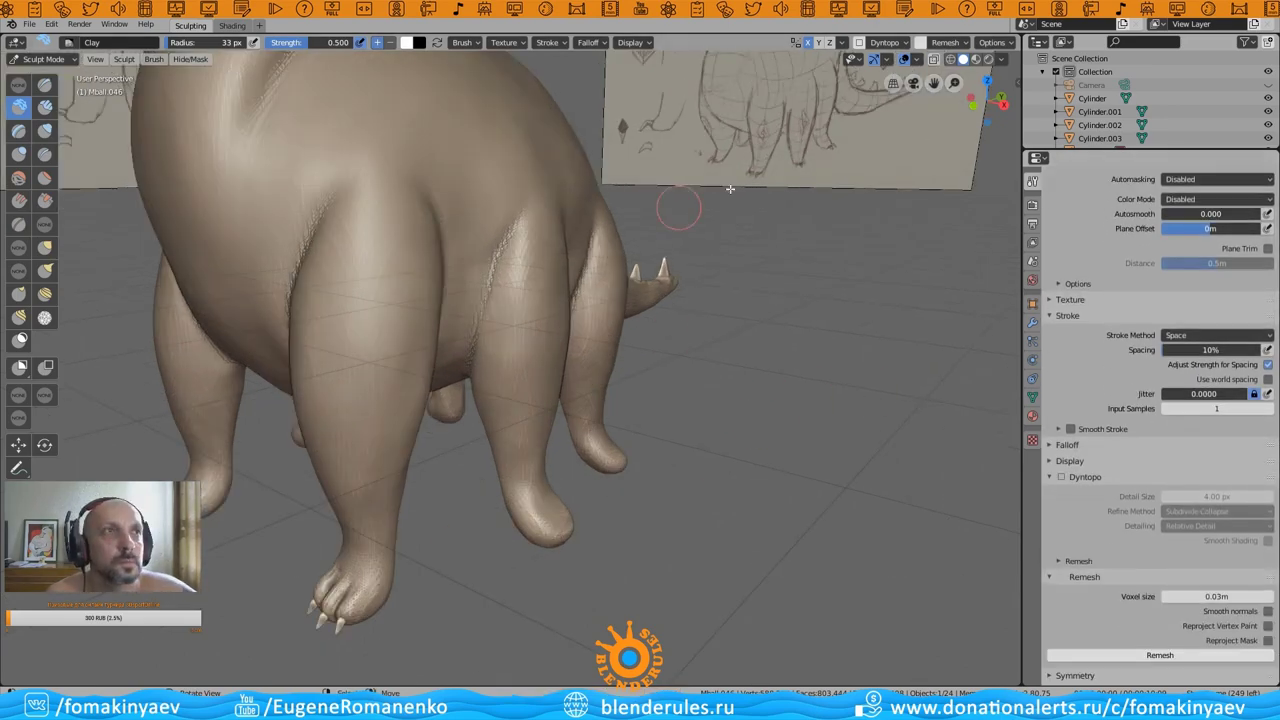
middle_click_drag(730, 189, 509, 374)
scroll(509, 374, "up", 3)
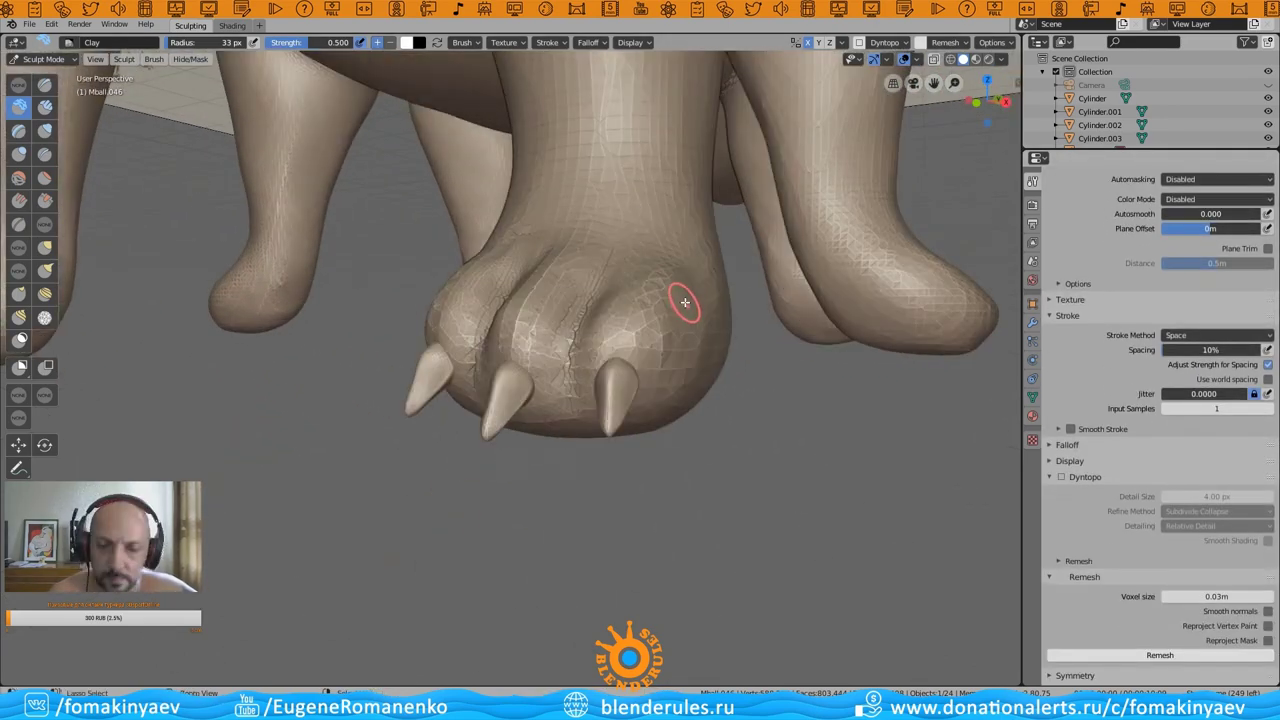
scroll(685, 302, "down", 4)
scroll(583, 363, "up", 4)
middle_click_drag(1009, 479, 433, 410)
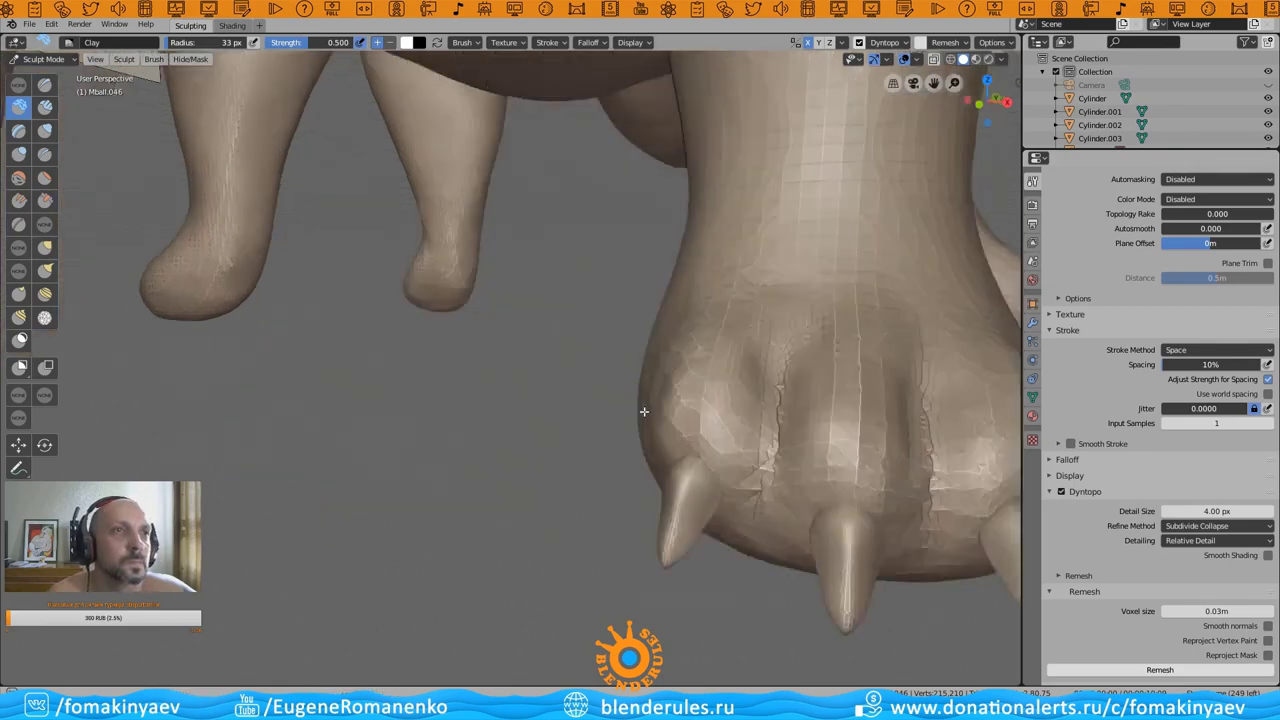
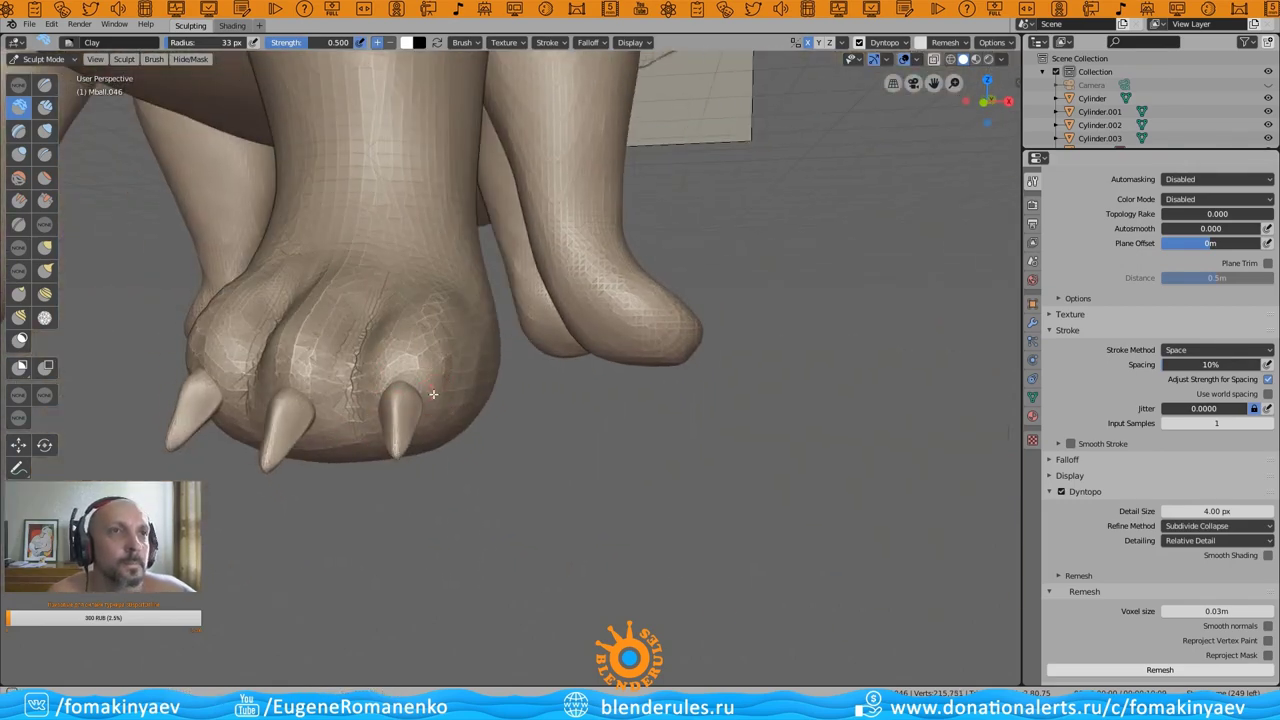
- Orbit around the clawed foot and zoom out to review its toe creases and claws
mouse_move(433, 393)
middle_mouse_down()
mouse_move(240, 450)
mouse_move(510, 319)
mouse_move(459, 364)
mouse_move(579, 337)
mouse_move(779, 231)
mouse_move(606, 337)
mouse_move(536, 345)
mouse_move(570, 331)
mouse_move(614, 344)
mouse_move(372, 430)
mouse_move(460, 380)
mouse_move(391, 438)
middle_mouse_up()
scroll(614, 344, "down", 2)
scroll(614, 344, "down", 2)
scroll(372, 430, "down", 4)
scroll(391, 438, "up", 2)
- Switch the dinosaur to Object Mode and orbit out to a front three-quarter view
left_click(48, 75)
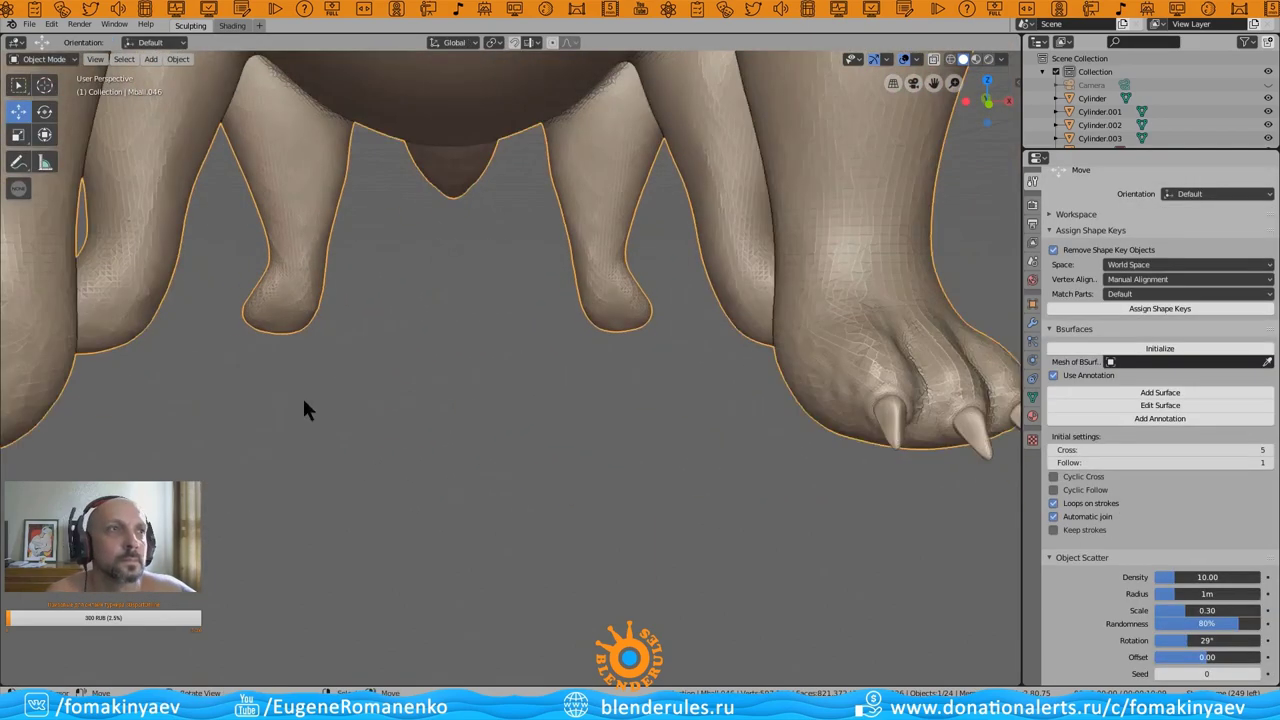
middle_click_drag(302, 395, 476, 431)
scroll(400, 417, "down", 4)
middle_click_drag(400, 417, 658, 241)
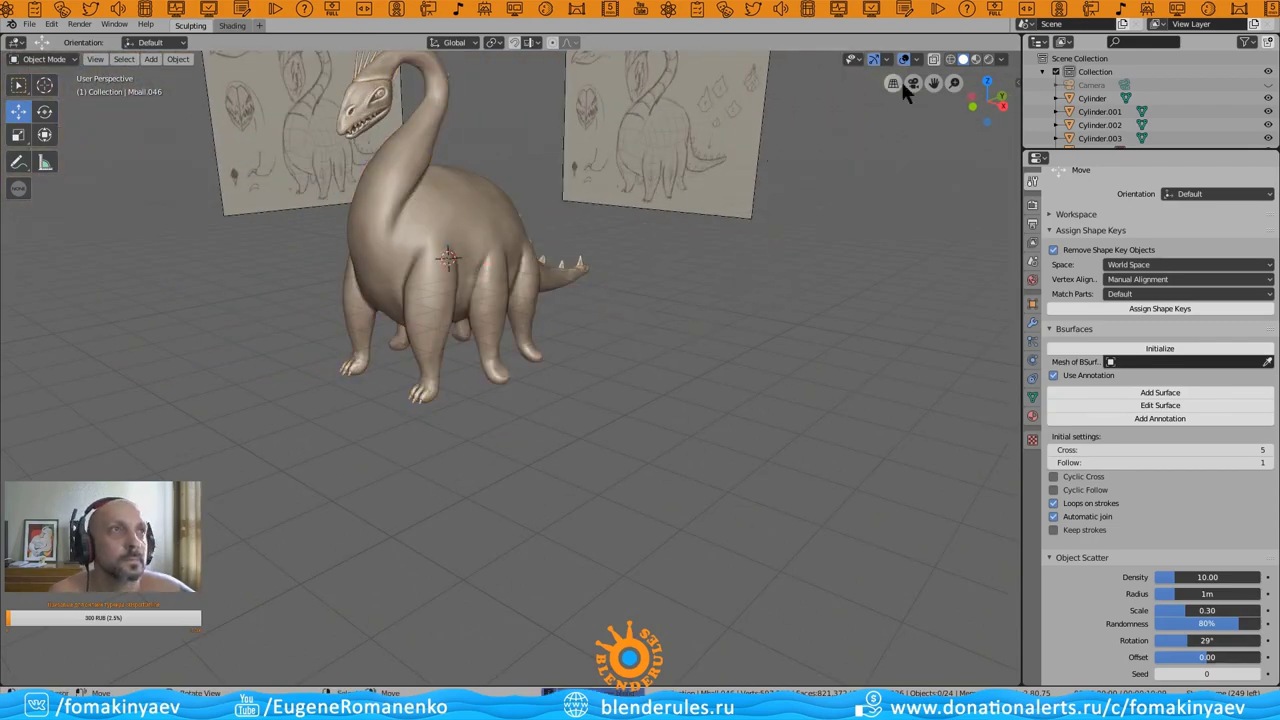
mouse_move(900, 78)
middle_mouse_down()
mouse_move(589, 358)
mouse_move(810, 353)
mouse_move(588, 350)
mouse_move(519, 434)
mouse_move(491, 391)
mouse_move(505, 412)
middle_mouse_up()
scroll(519, 434, "up", 3)
scroll(450, 410, "up", 2)
- Select the front foot's right and left claws in turn and inspect each from several angles
left_click(469, 405)
scroll(672, 363, "up", 3)
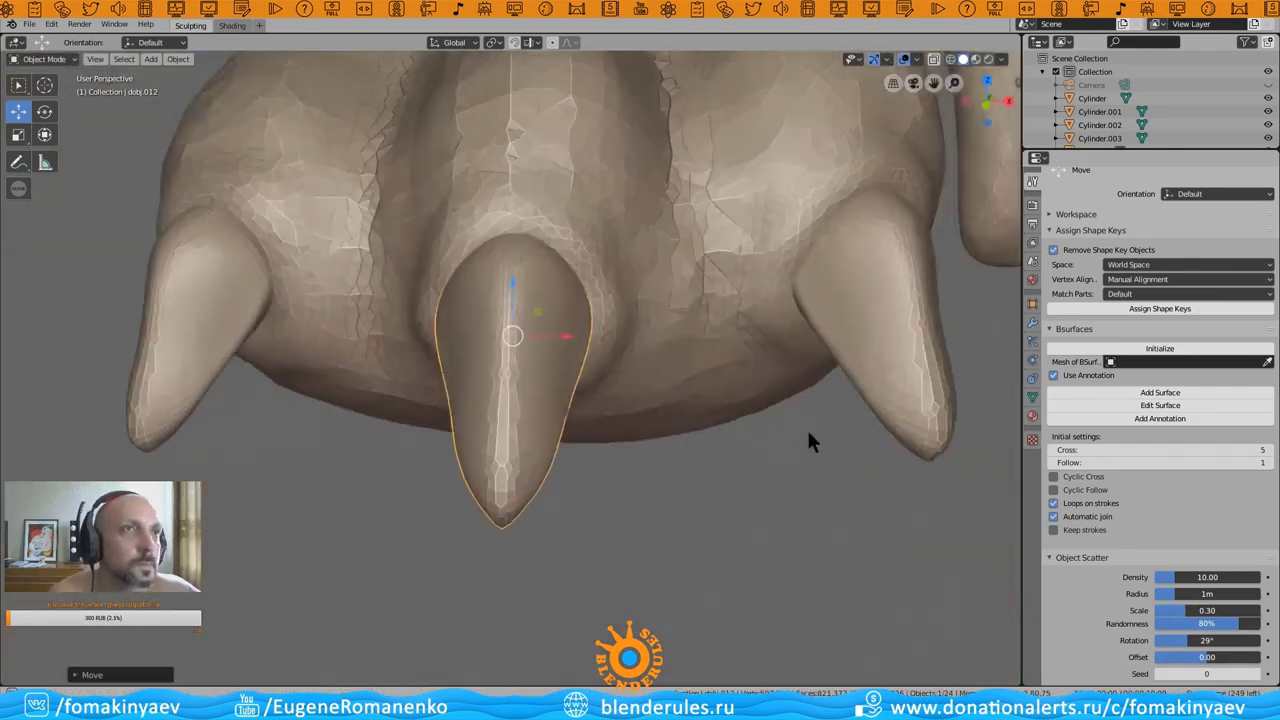
left_click(847, 390)
middle_click_drag(849, 398, 1030, 372)
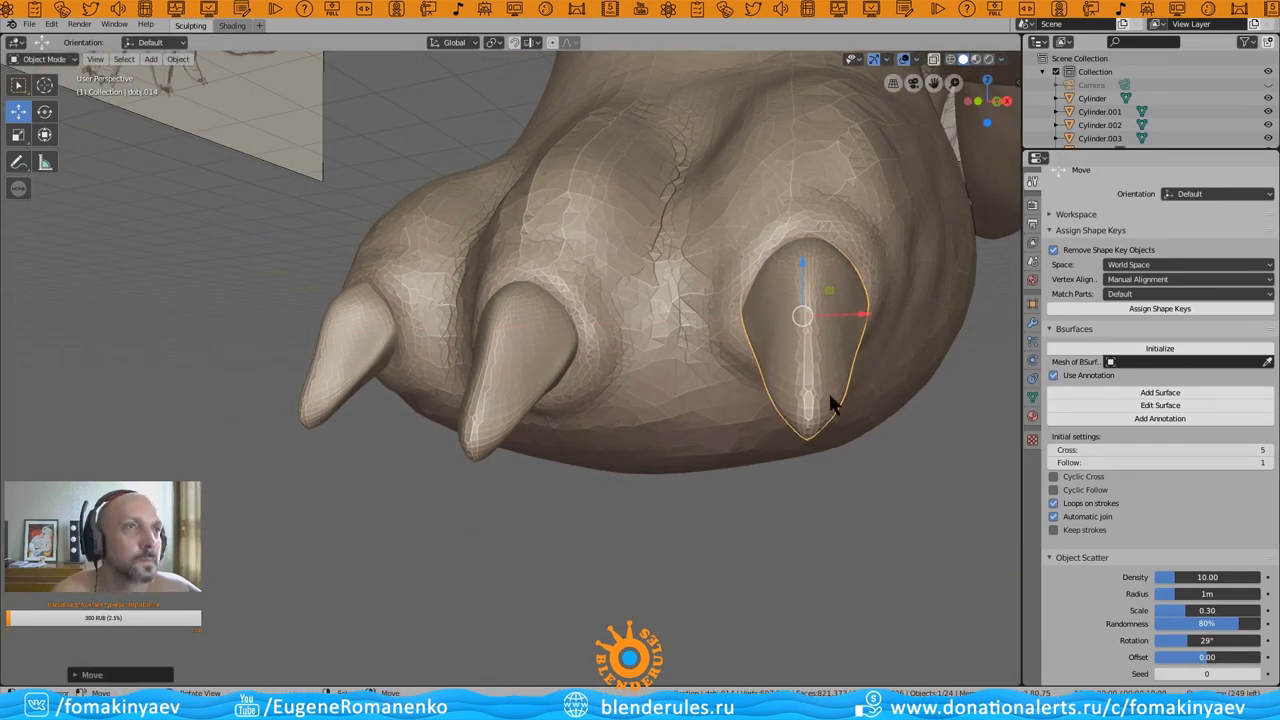
mouse_move(830, 400)
middle_mouse_down()
mouse_move(806, 425)
mouse_move(270, 380)
middle_mouse_up()
left_click(270, 380)
mouse_move(465, 373)
middle_mouse_down()
mouse_move(567, 414)
mouse_move(537, 462)
middle_mouse_up()
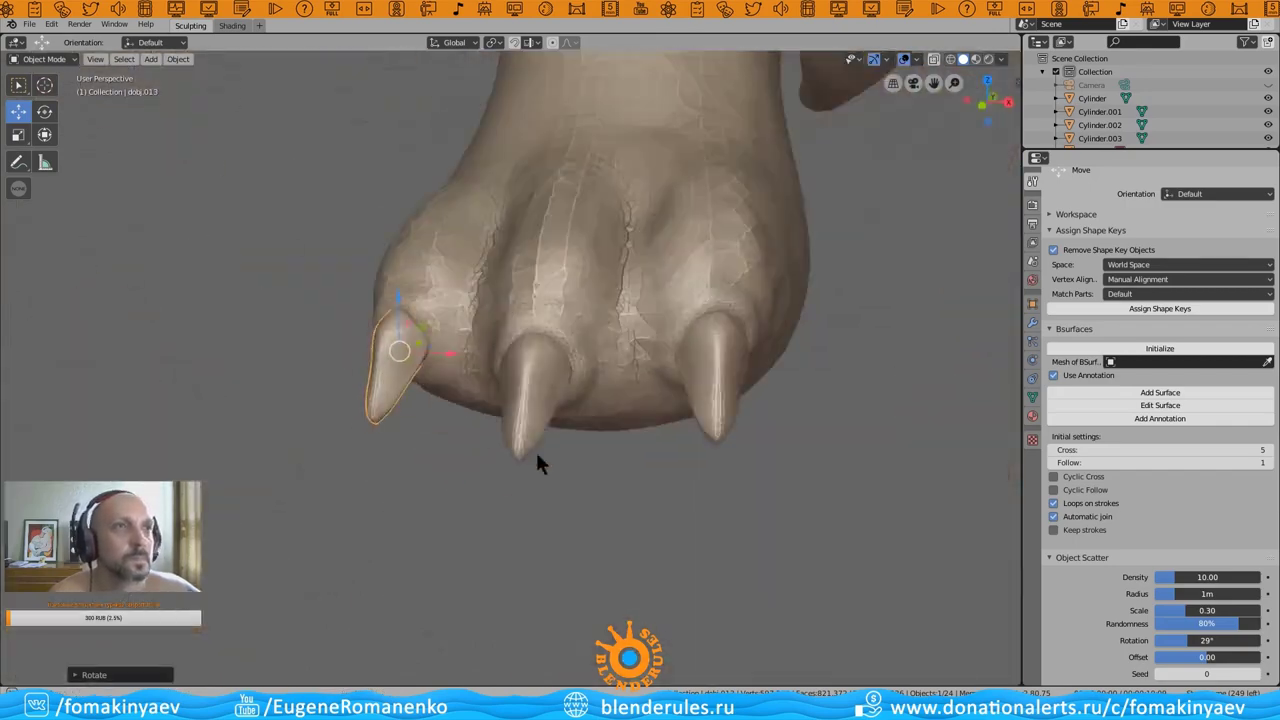
scroll(537, 462, "down", 5)
mouse_move(468, 403)
middle_mouse_down()
mouse_move(655, 335)
mouse_move(748, 333)
mouse_move(487, 405)
mouse_move(760, 351)
mouse_move(500, 390)
middle_mouse_up()
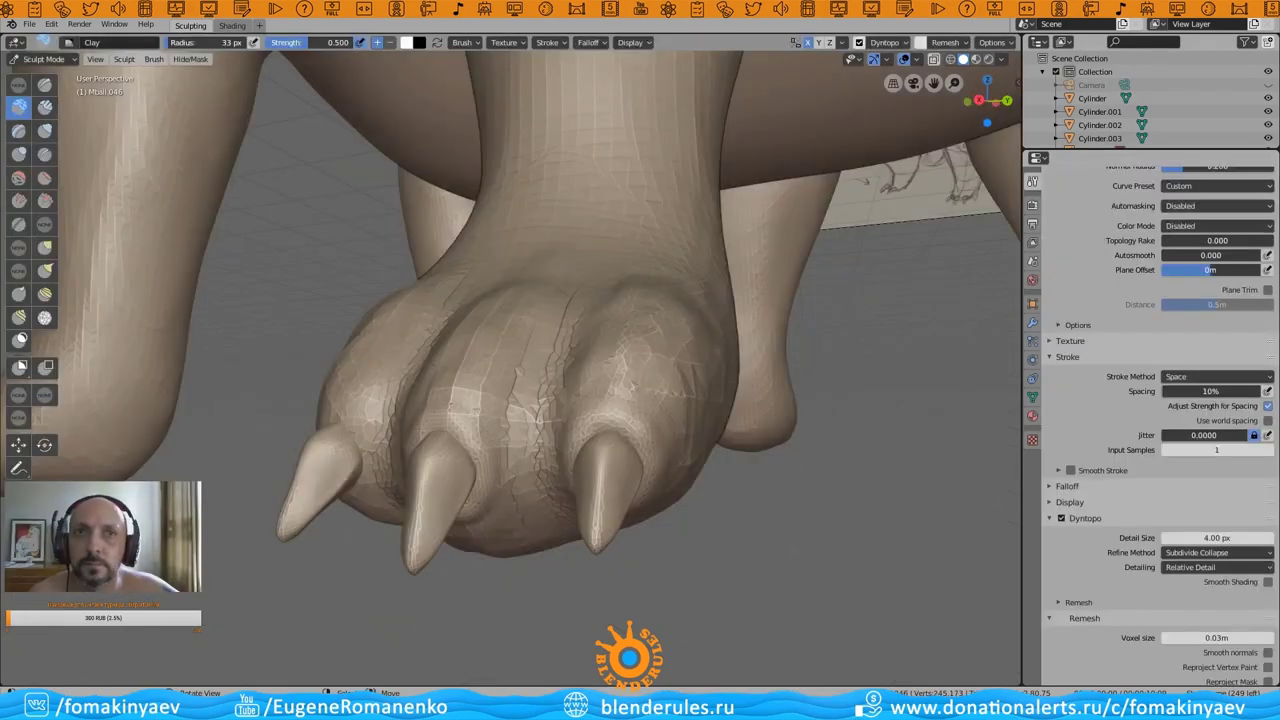
- Orbit the sculpted foot from below and above, then zoom out to see the other leg
mouse_move(543, 435)
middle_mouse_down()
mouse_move(366, 449)
mouse_move(290, 425)
mouse_move(240, 512)
mouse_move(219, 479)
mouse_move(303, 492)
mouse_move(299, 456)
mouse_move(466, 476)
middle_mouse_up()
mouse_move(405, 545)
middle_mouse_down()
mouse_move(420, 472)
mouse_move(669, 506)
mouse_move(534, 517)
mouse_move(591, 491)
mouse_move(669, 371)
mouse_move(265, 401)
mouse_move(325, 449)
mouse_move(443, 414)
mouse_move(473, 360)
mouse_move(403, 477)
mouse_move(500, 394)
middle_mouse_up()
scroll(469, 320, "down", 3)
scroll(465, 340, "down", 2)
- Select the claws, frame them from the top view and rotate them down against the toes
key("ctrl+Tab")
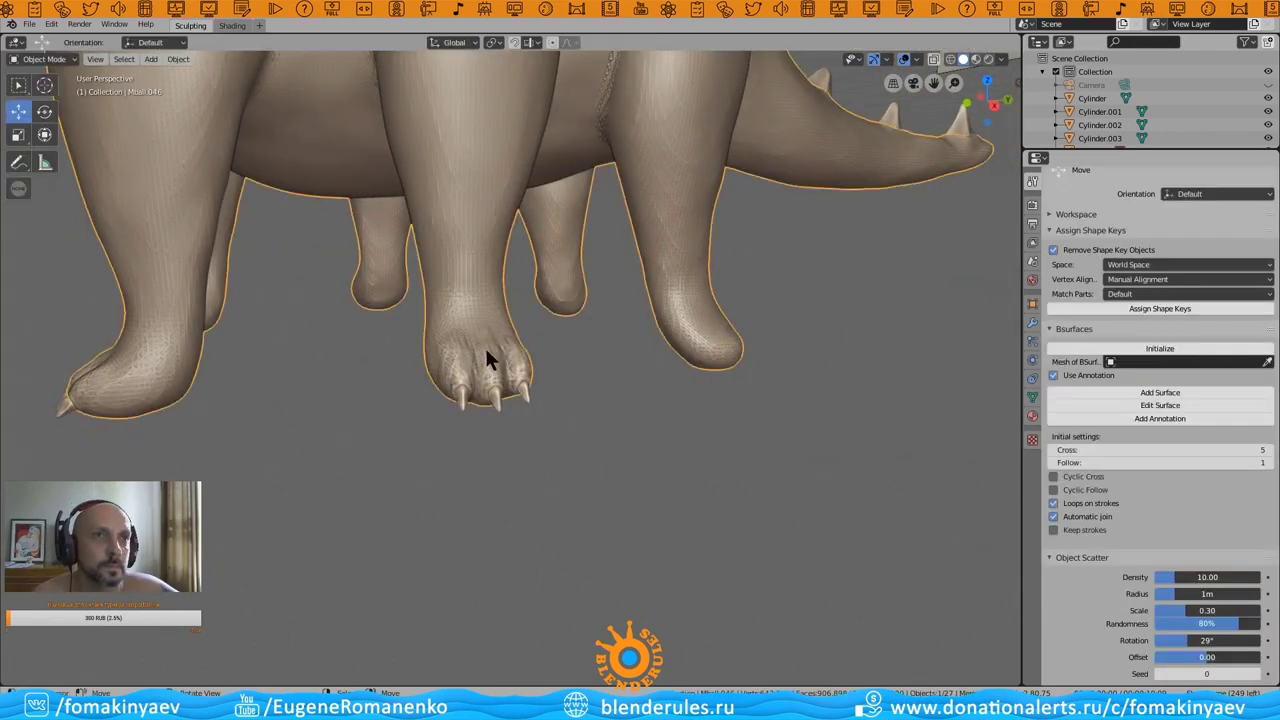
scroll(645, 311, "up", 2)
scroll(523, 488, "up", 3)
left_click(527, 486)
middle_click_drag(527, 486, 686, 366)
key("KP_7")
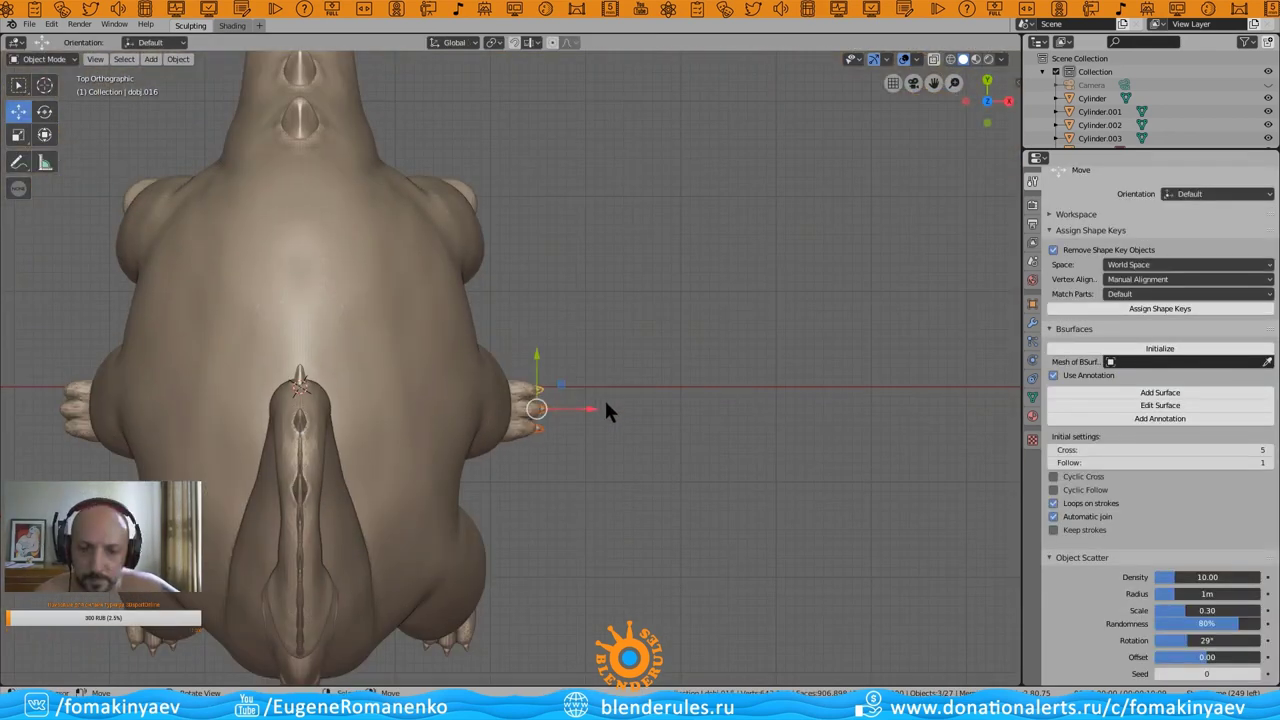
key("KP_Decimal")
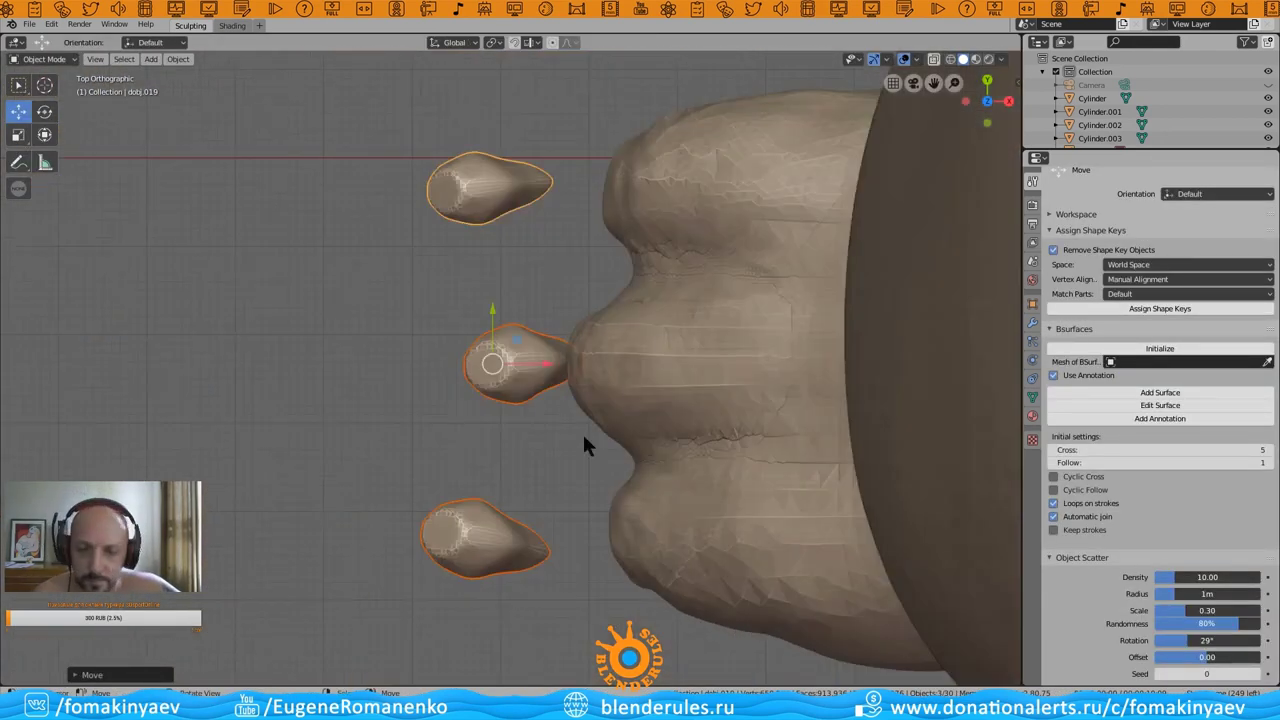
middle_click_drag(508, 442, 712, 370)
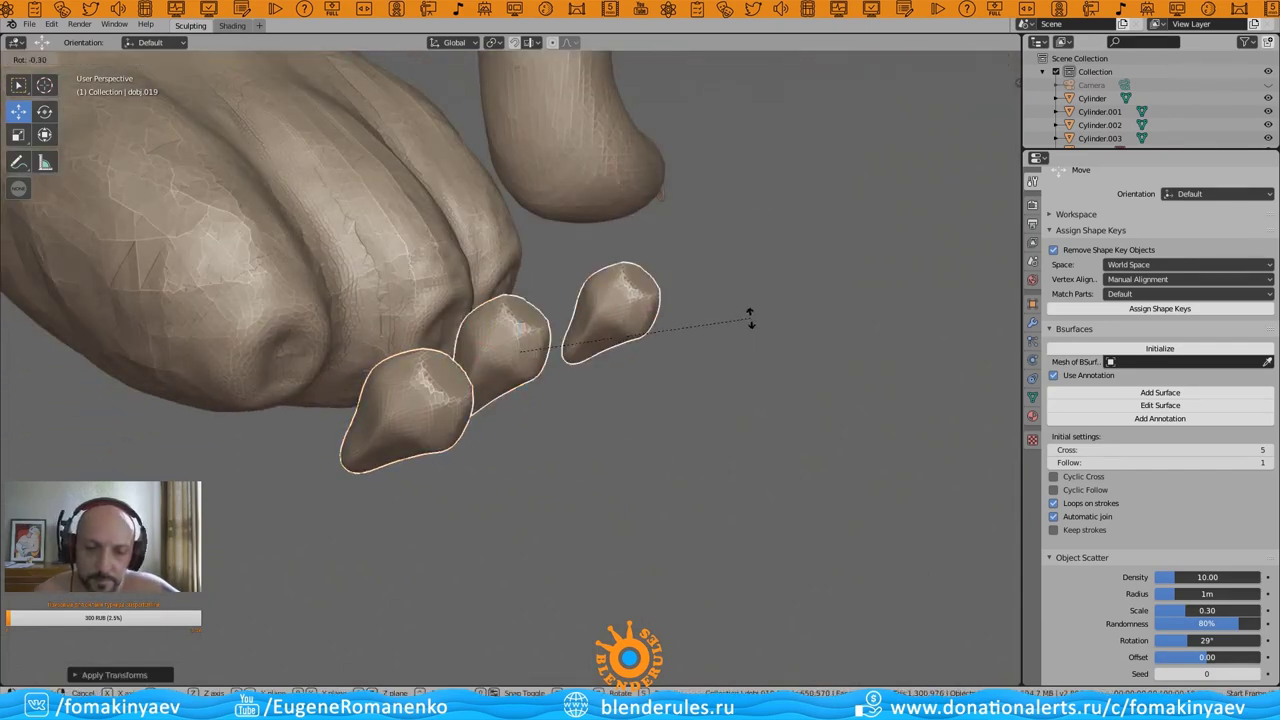
key("Escape")
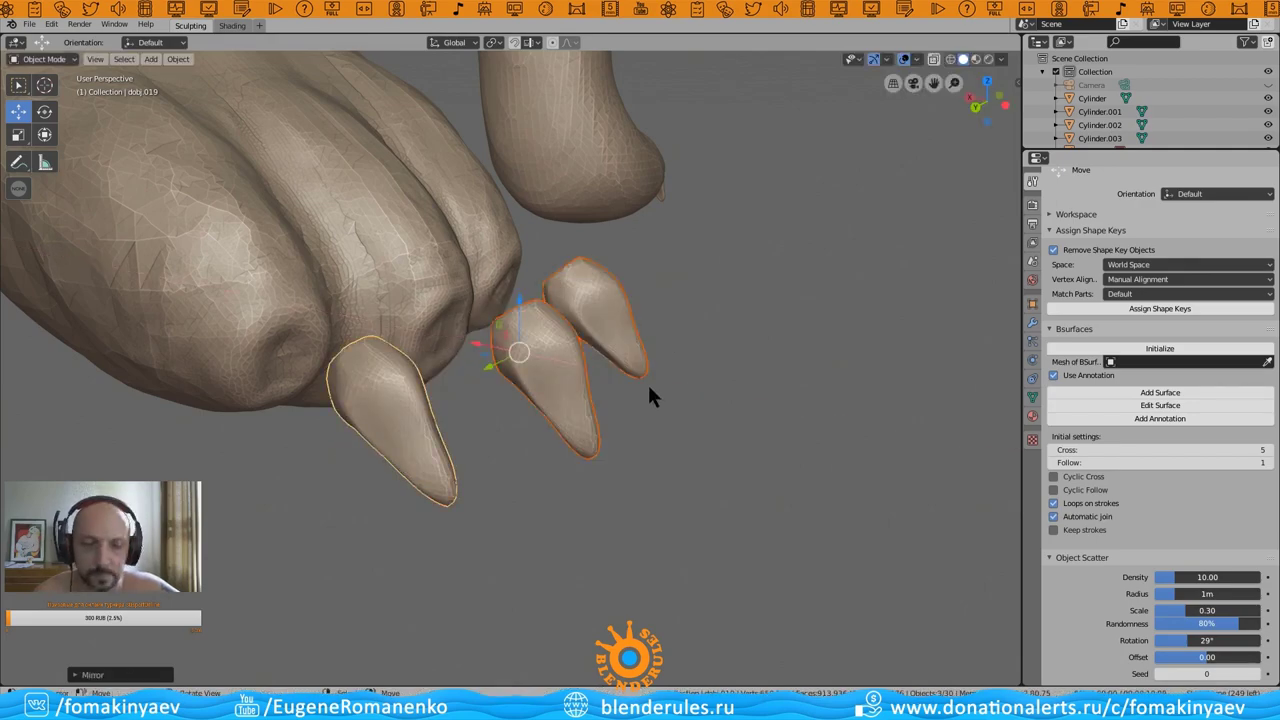
mouse_move(649, 392)
middle_mouse_down()
mouse_move(395, 360)
mouse_move(334, 371)
mouse_move(434, 409)
mouse_move(698, 378)
mouse_move(686, 331)
mouse_move(586, 397)
mouse_move(306, 420)
mouse_move(533, 372)
mouse_move(653, 310)
mouse_move(677, 381)
mouse_move(481, 393)
mouse_move(731, 423)
mouse_move(569, 403)
mouse_move(8, 52)
middle_mouse_up()
key("grave")
- Select the dinosaur body and switch it into Sculpt Mode
left_click(569, 403)
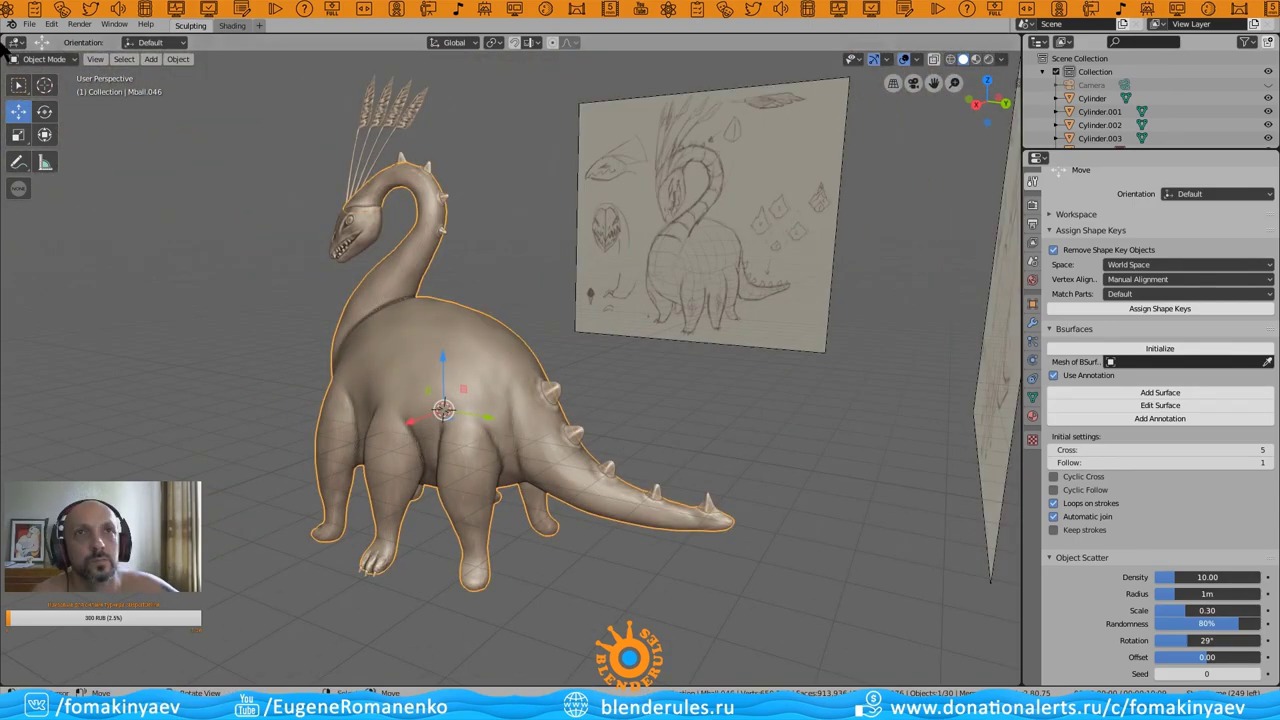
left_click(40, 59)
left_click(45, 104)
scroll(480, 380, "up", 5)
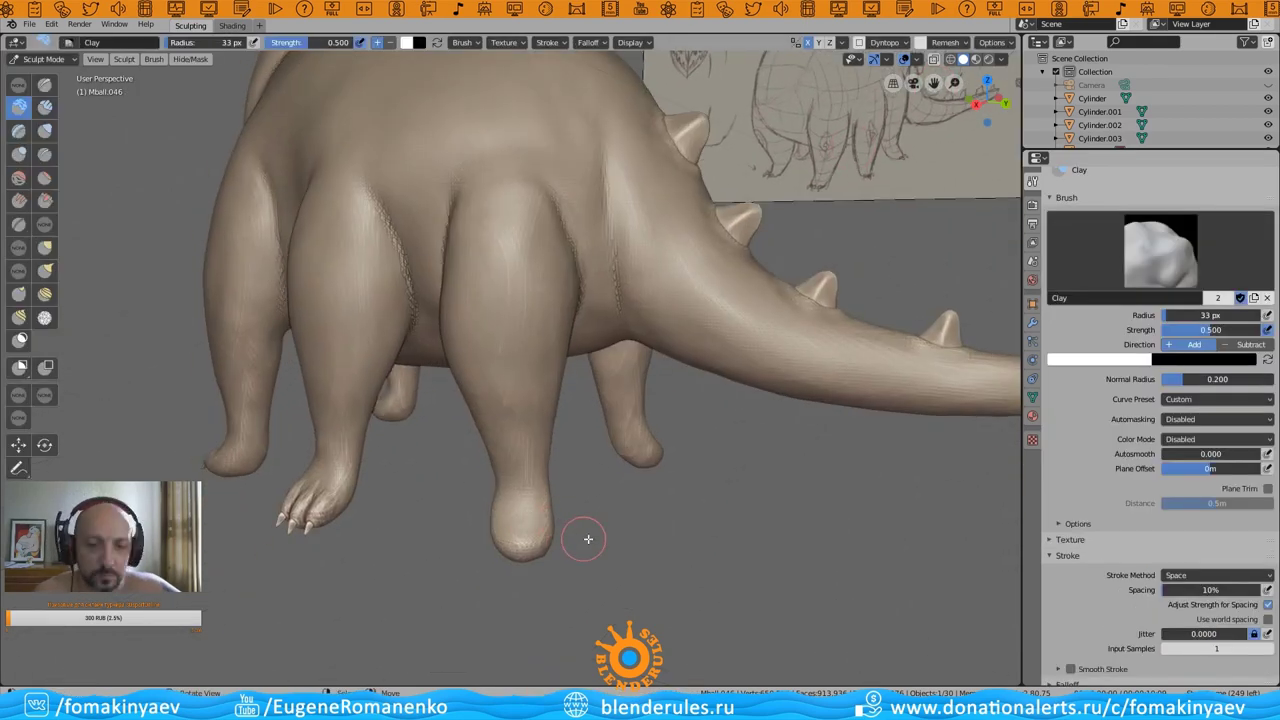
- Carve toe lines into the bare front foot with the Draw brush
middle_click_drag(588, 539, 609, 514)
scroll(477, 477, "up", 3)
mouse_move(477, 477)
middle_mouse_down()
mouse_move(514, 477)
mouse_move(602, 393)
mouse_move(541, 454)
middle_mouse_up()
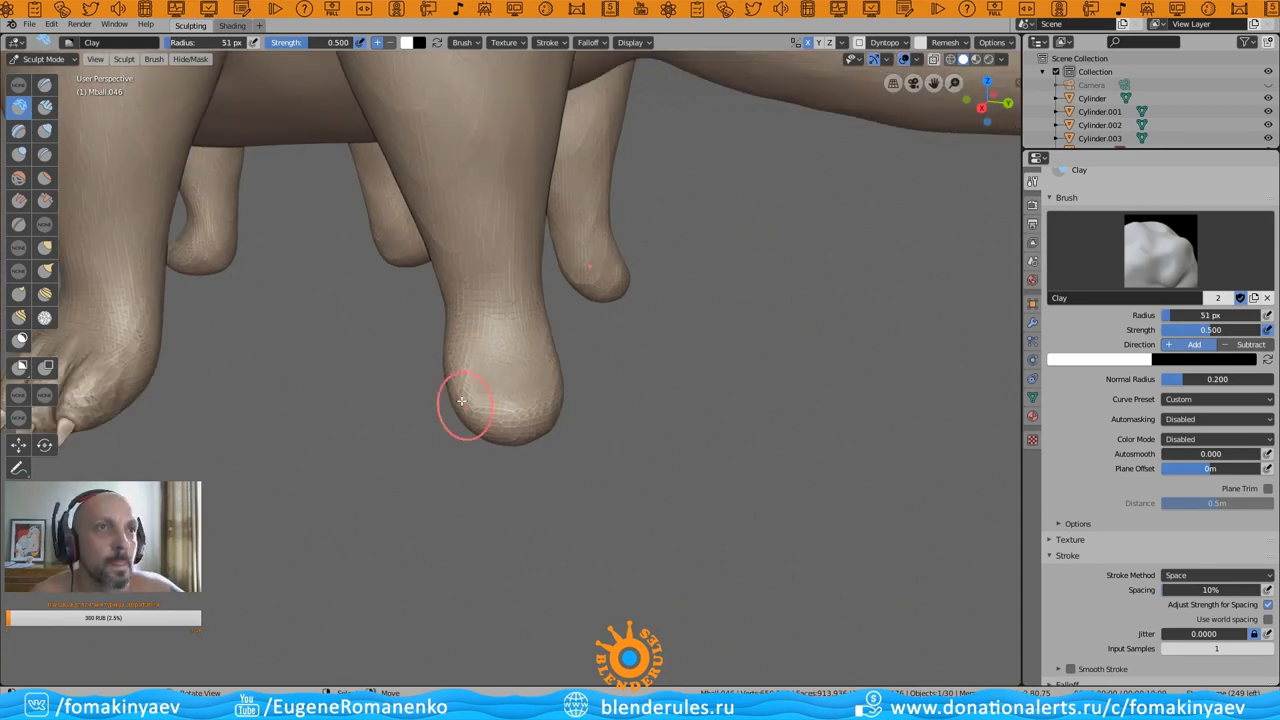
mouse_move(461, 401)
middle_mouse_down()
mouse_move(586, 380)
mouse_move(492, 407)
mouse_move(449, 400)
mouse_move(569, 433)
mouse_move(645, 354)
middle_mouse_up()
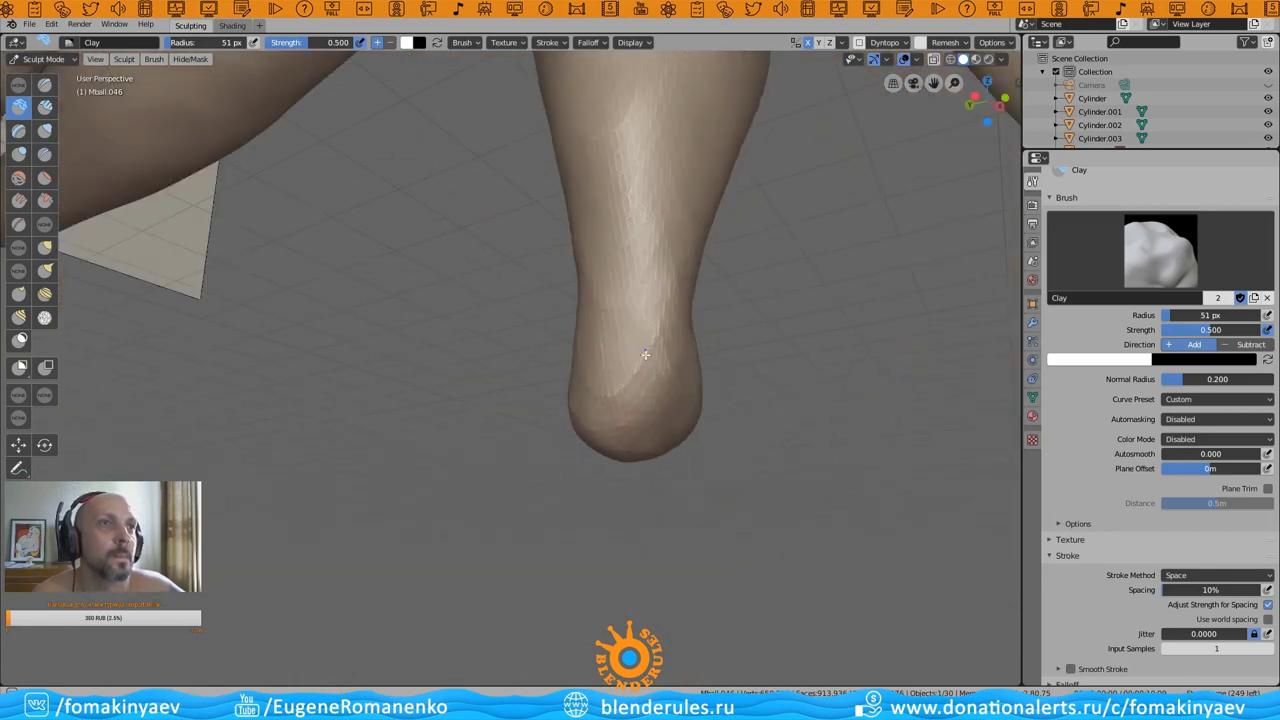
middle_click_drag(652, 225, 782, 330)
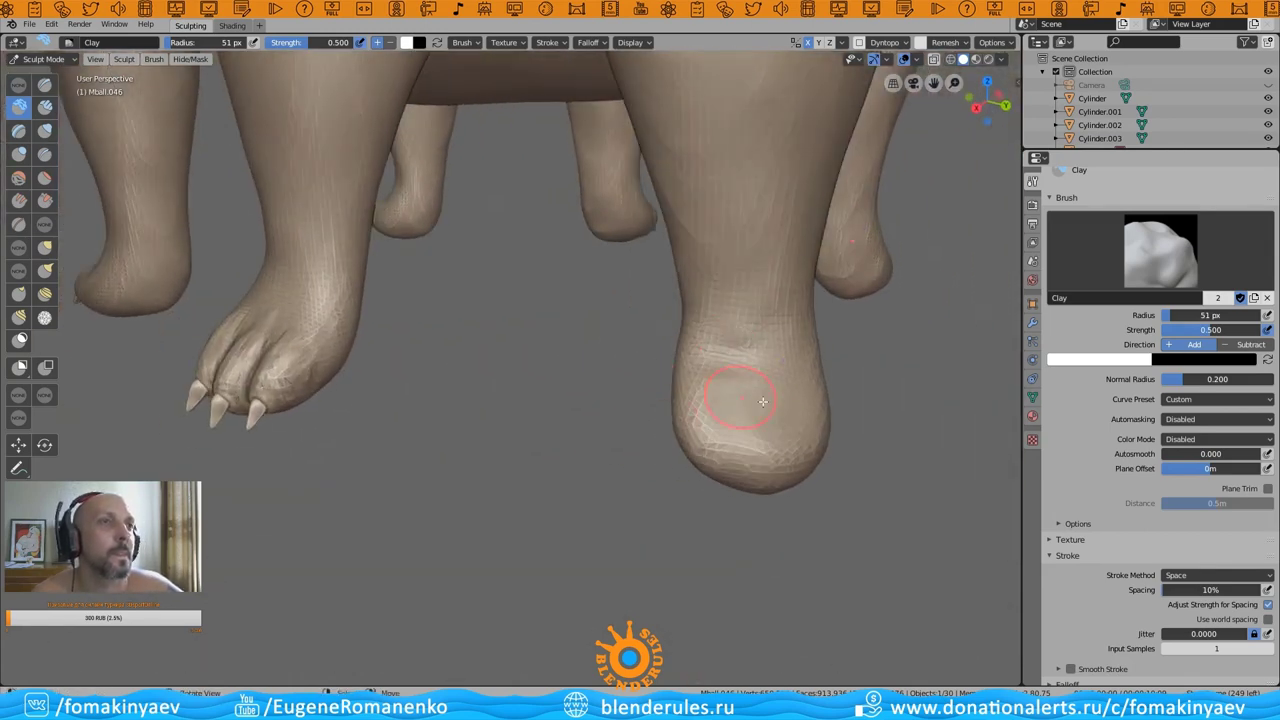
middle_click_drag(763, 401, 824, 371)
mouse_move(767, 402)
middle_mouse_down()
mouse_move(523, 434)
mouse_move(543, 449)
middle_mouse_up()
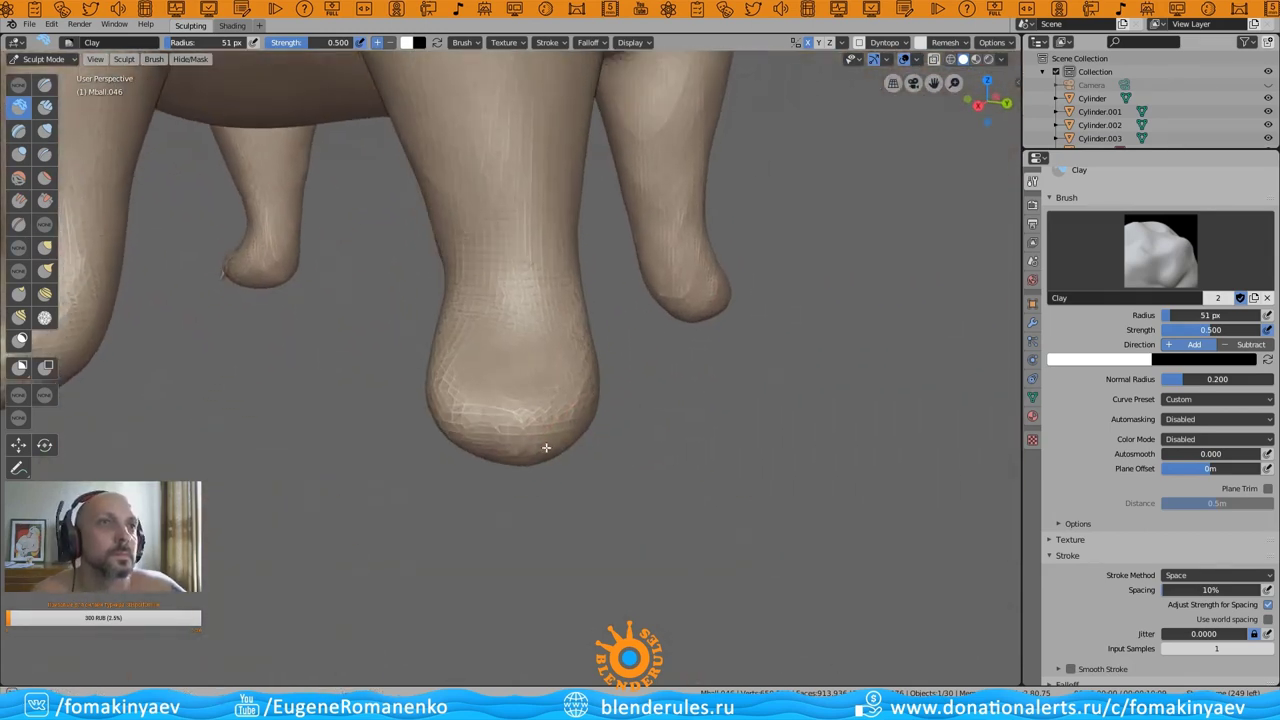
key("x")
scroll(453, 385, "down", 3)
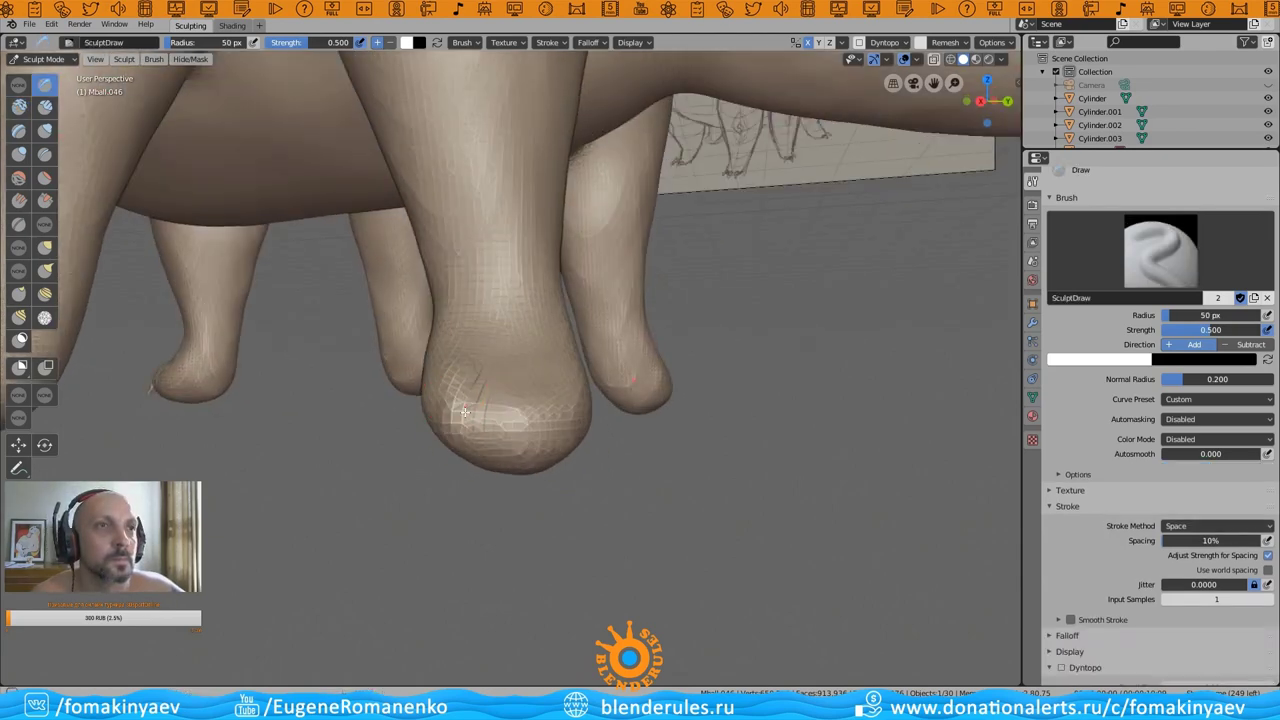
mouse_move(440, 410)
middle_mouse_down()
mouse_move(520, 420)
mouse_move(594, 396)
mouse_move(528, 386)
mouse_move(537, 358)
middle_mouse_up()
scroll(586, 430, "up", 3)
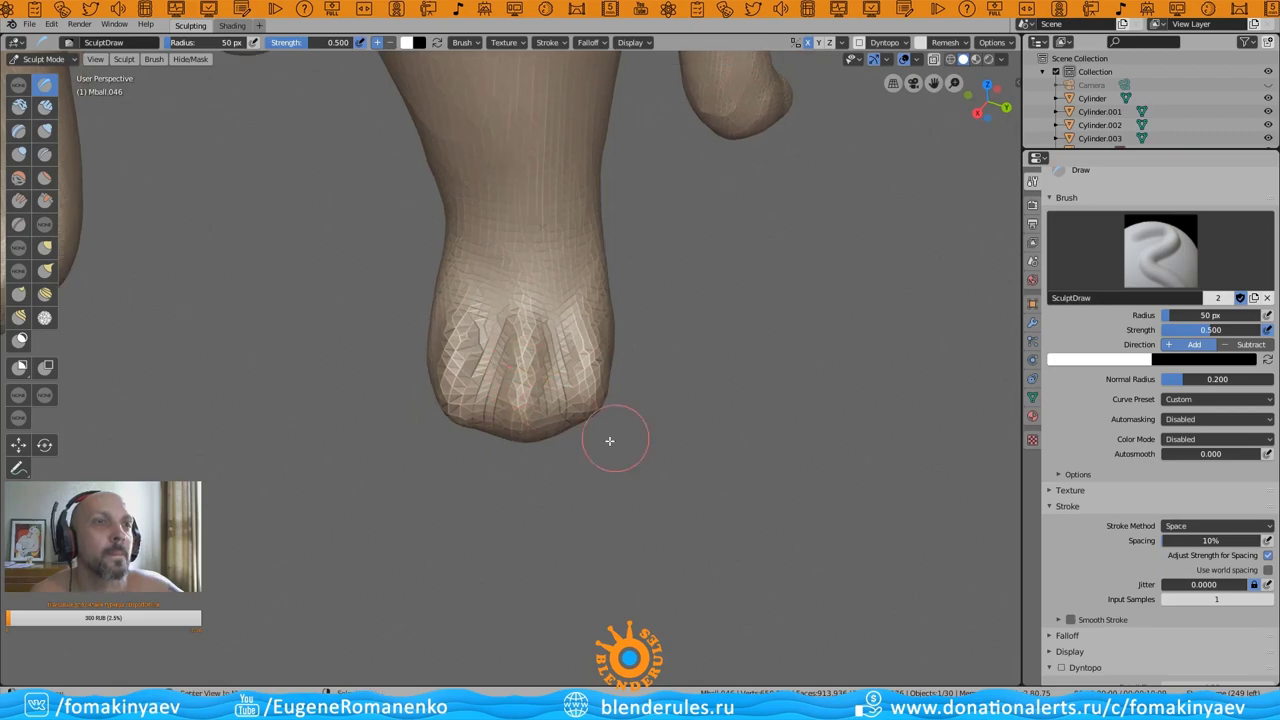
mouse_move(609, 440)
middle_mouse_down()
mouse_move(471, 480)
mouse_move(587, 463)
middle_mouse_up()
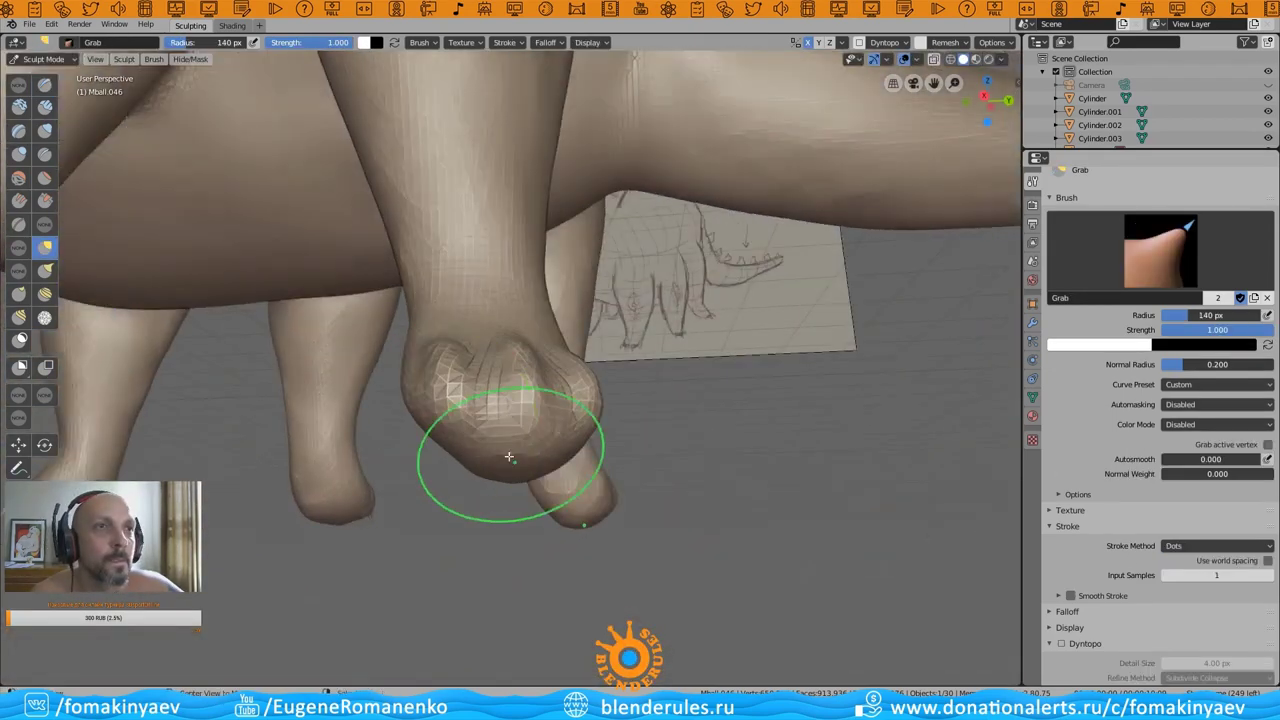
middle_click_drag(509, 456, 625, 452)
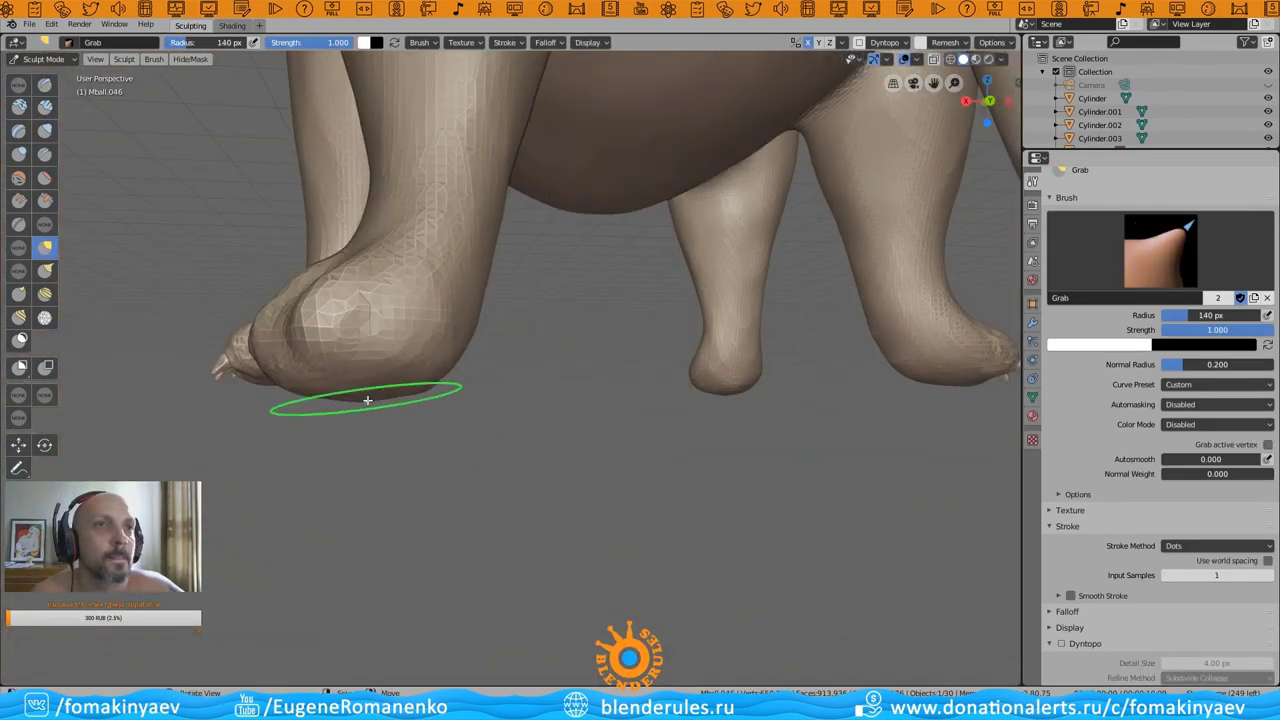
middle_click_drag(367, 400, 551, 360)
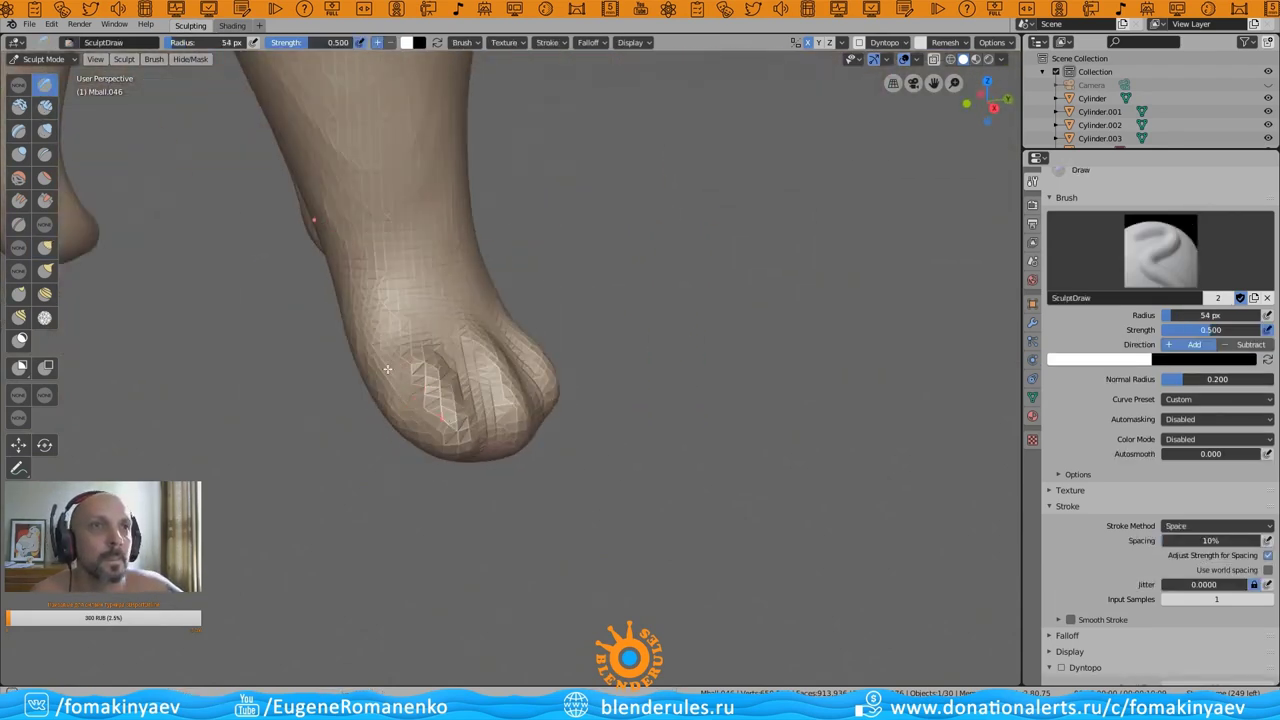
mouse_move(585, 427)
middle_mouse_down()
mouse_move(597, 521)
mouse_move(471, 457)
mouse_move(500, 450)
mouse_move(491, 441)
middle_mouse_up()
- Build up the toes with the Clay brush and deepen the toe seams with the Crease brush
key("c")
mouse_move(478, 397)
middle_mouse_down()
mouse_move(614, 357)
mouse_move(560, 420)
mouse_move(603, 460)
mouse_move(584, 488)
mouse_move(609, 523)
mouse_move(666, 452)
mouse_move(676, 397)
mouse_move(630, 443)
middle_mouse_up()
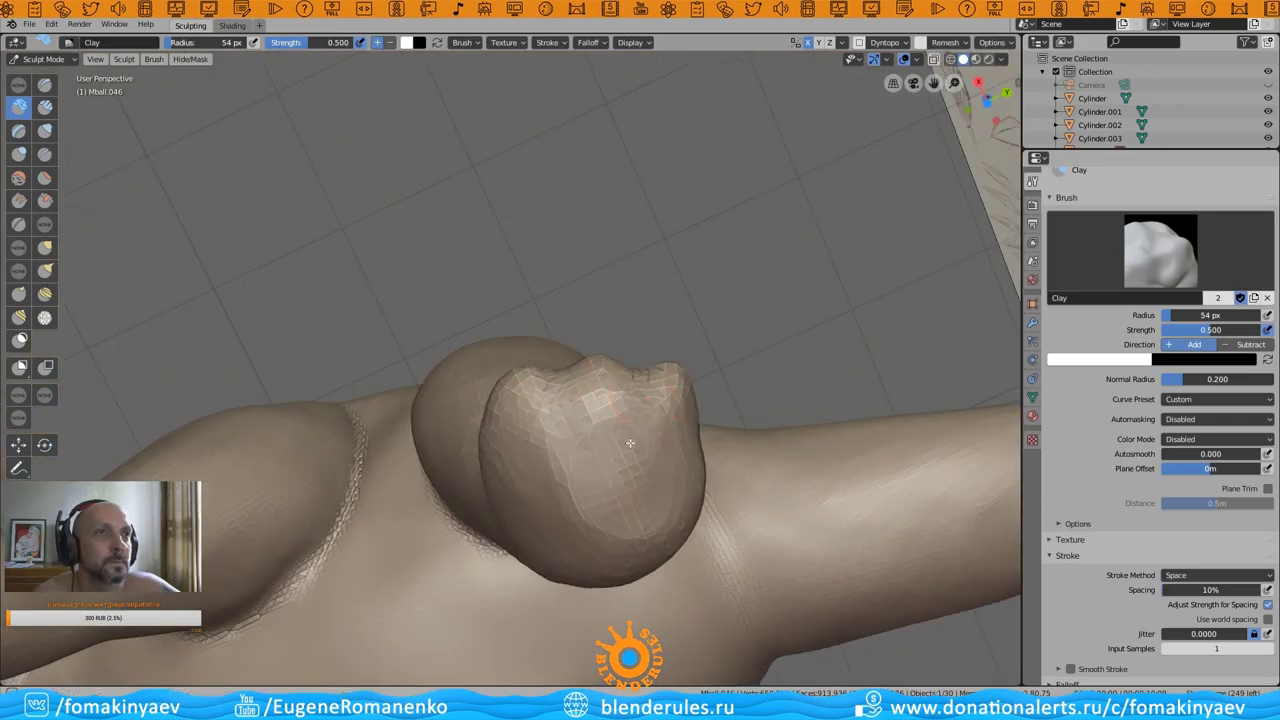
mouse_move(564, 396)
middle_mouse_down()
mouse_move(543, 357)
mouse_move(600, 330)
middle_mouse_up()
key("shift+c")
scroll(614, 293, "up", 3)
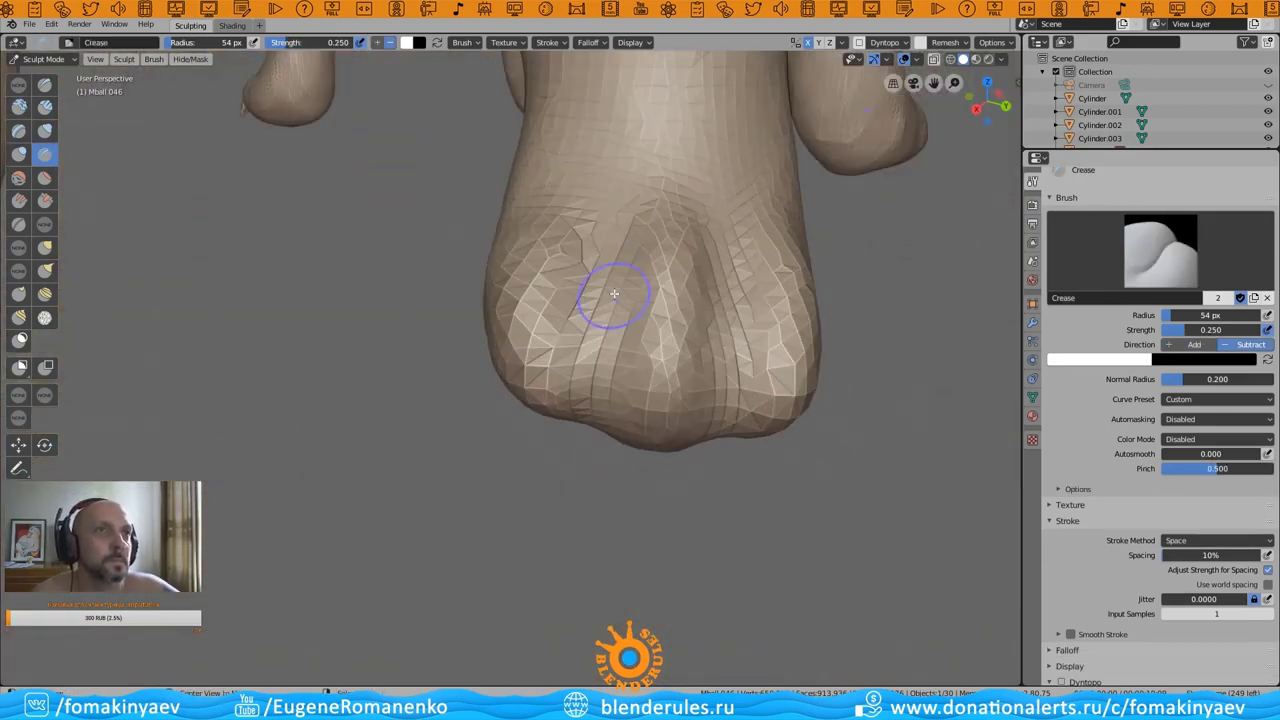
mouse_move(708, 425)
middle_mouse_down()
mouse_move(614, 429)
mouse_move(740, 446)
mouse_move(469, 317)
middle_mouse_up()
key("c")
middle_click_drag(656, 401, 614, 421)
middle_click_drag(872, 319, 643, 294)
- Save the file with Ctrl+S and return to Object Mode
key("ctrl+s")
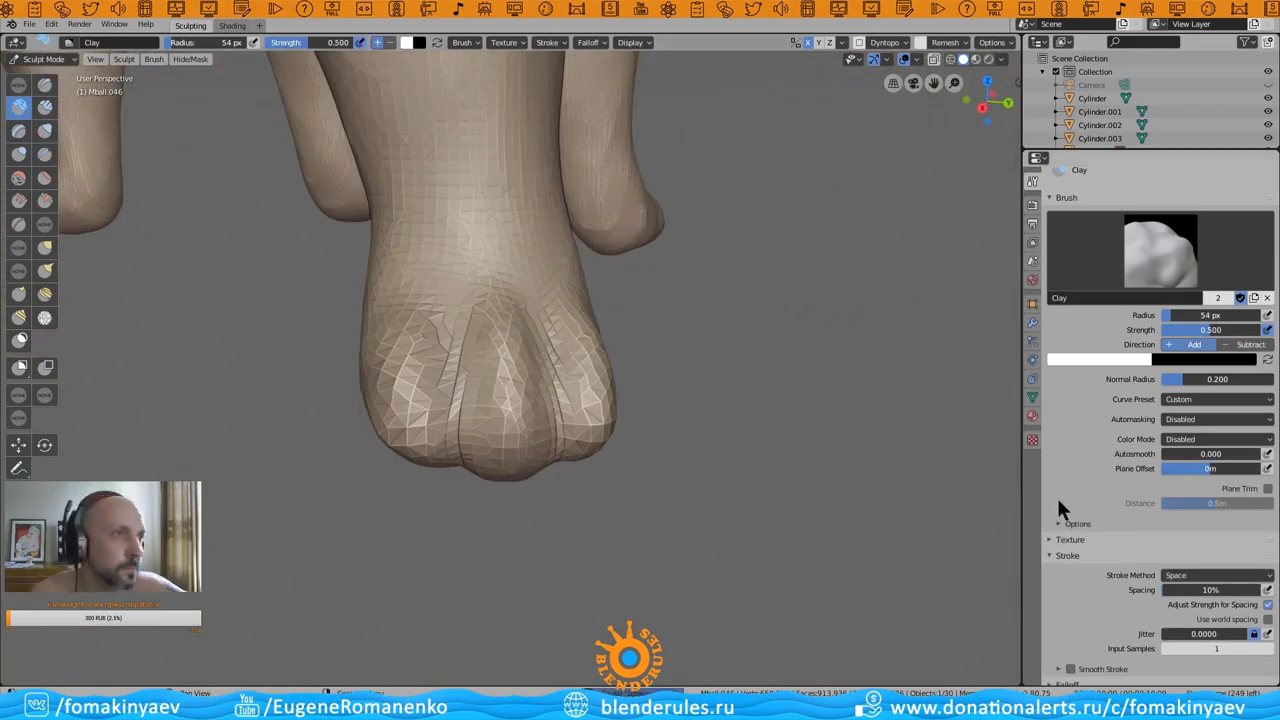
scroll(1058, 502, "down", 5)
scroll(300, 400, "down", 3)
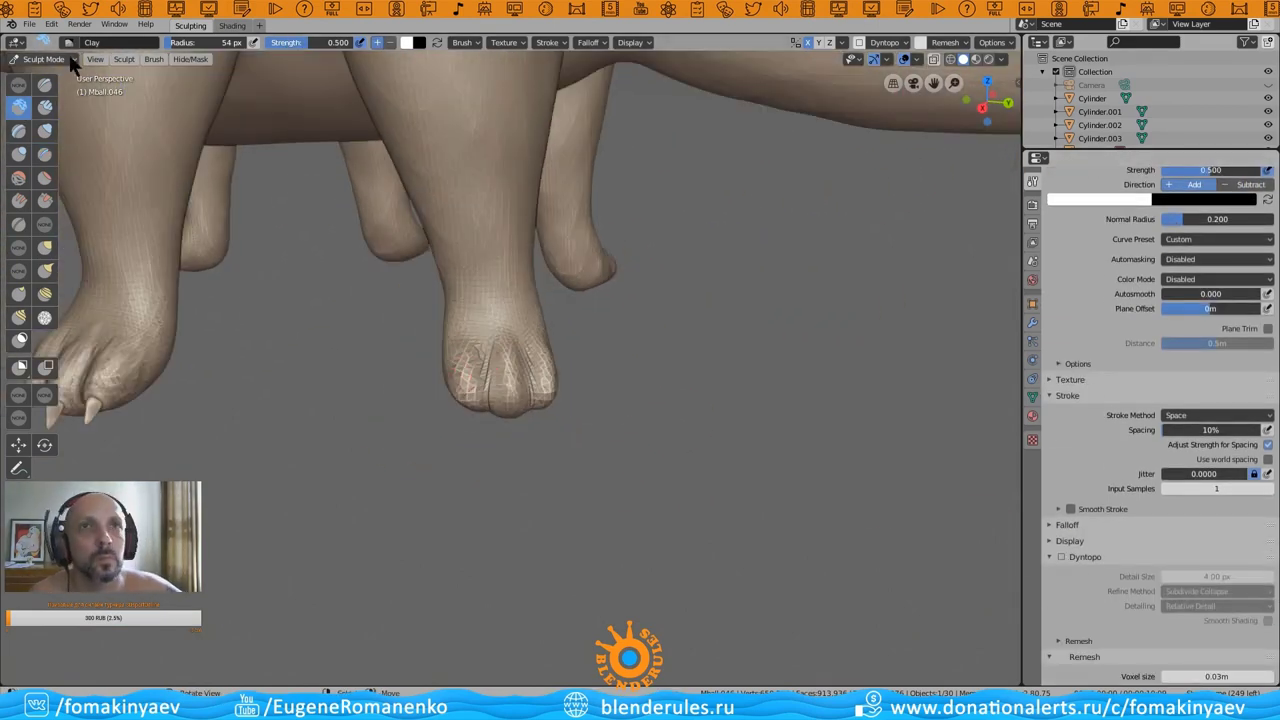
key("ctrl+Tab")
- Rotate the claw copies 90° around the Y axis and switch to the top view
key("r")
key("y")
key("9")
key("0")
key("Return")
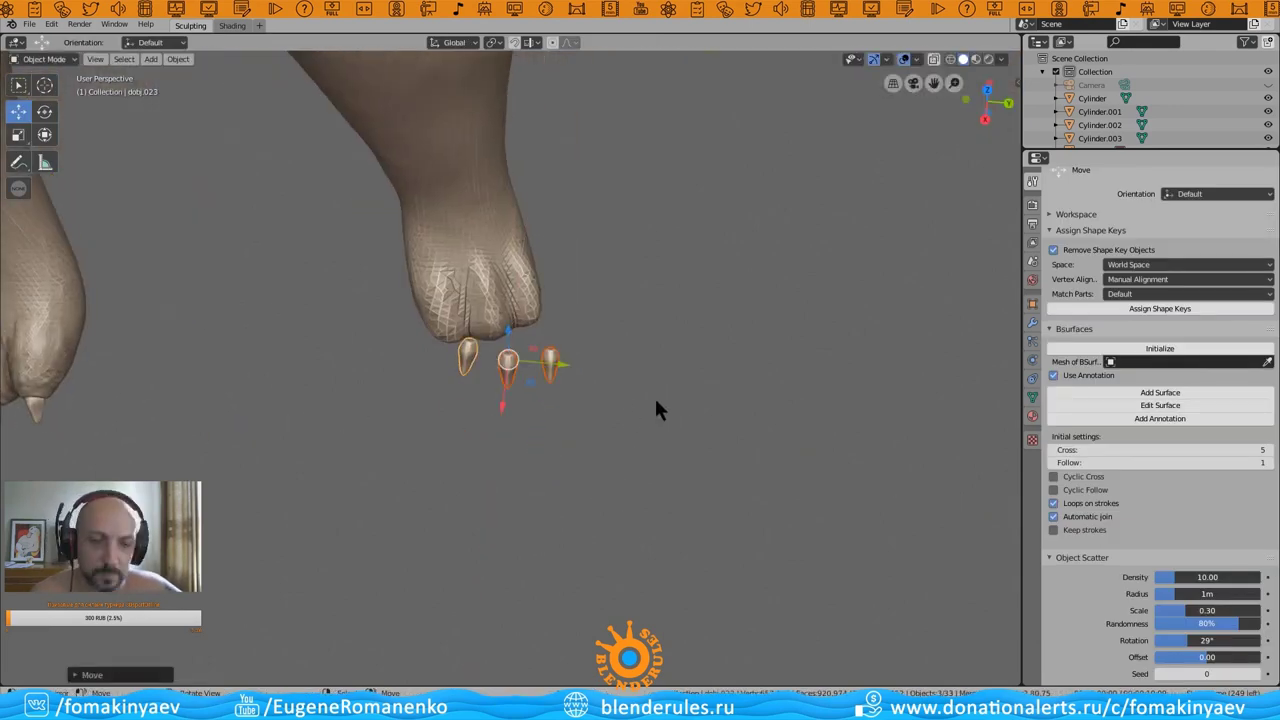
key("KP_7")
- Rotate one claw, then select the left claw and set it against its toe
mouse_move(684, 388)
middle_mouse_down()
mouse_move(591, 405)
mouse_move(509, 315)
middle_mouse_up()
mouse_move(757, 375)
middle_mouse_down()
mouse_move(623, 500)
mouse_move(880, 405)
mouse_move(841, 384)
mouse_move(822, 344)
middle_mouse_up()
key("r")
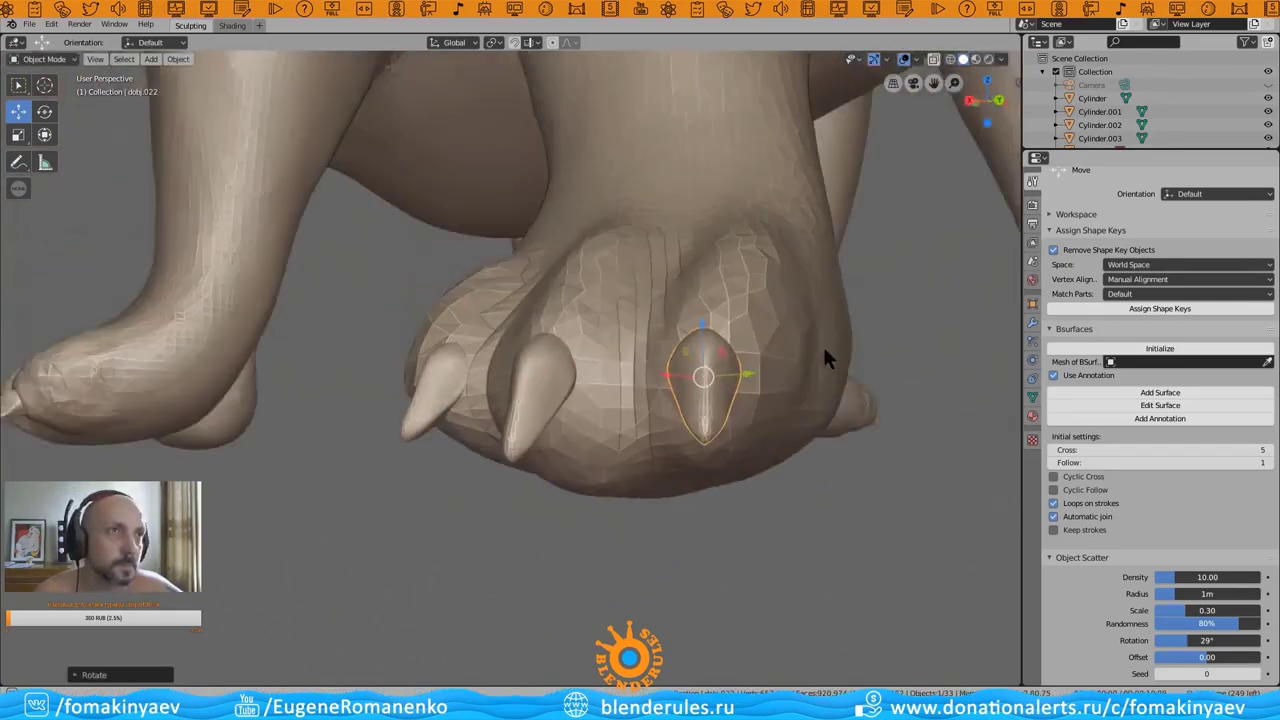
key("r")
left_click(840, 391)
mouse_move(840, 391)
middle_mouse_down()
mouse_move(720, 385)
mouse_move(620, 449)
mouse_move(534, 434)
mouse_move(494, 486)
mouse_move(706, 437)
mouse_move(543, 405)
mouse_move(334, 397)
mouse_move(352, 412)
mouse_move(358, 398)
middle_mouse_up()
left_click(345, 421)
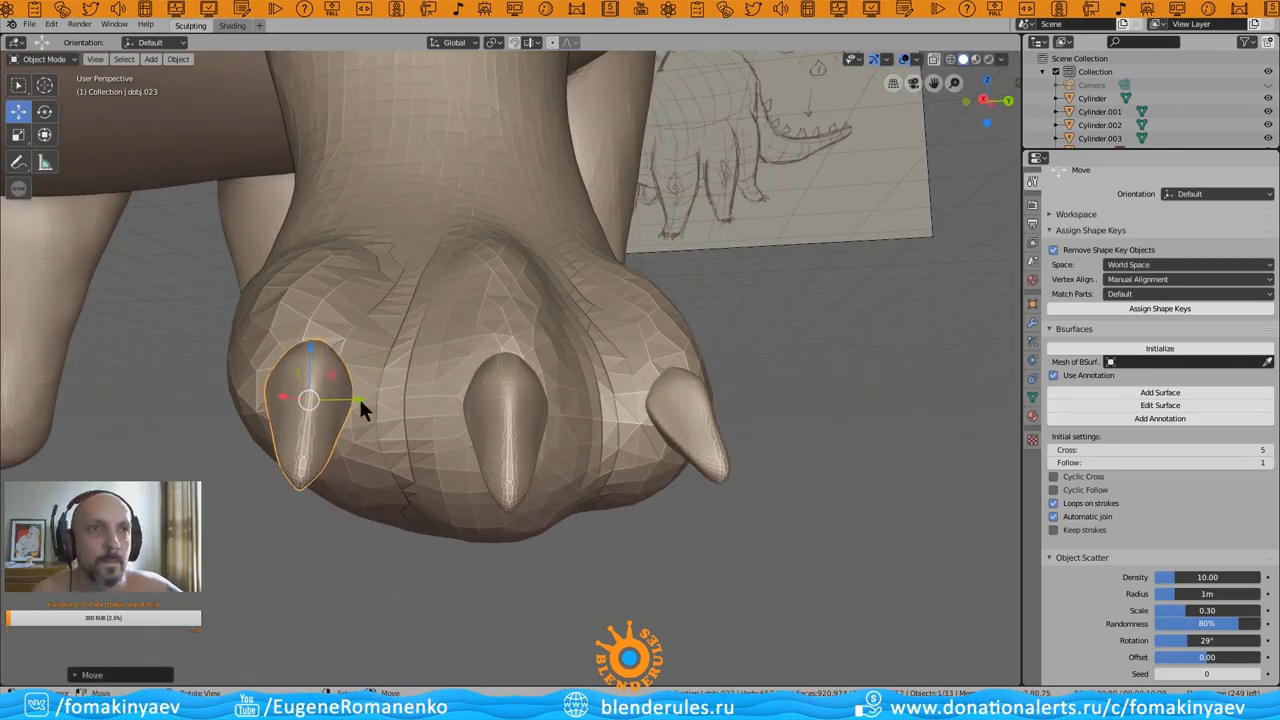
mouse_move(500, 456)
middle_mouse_down()
mouse_move(304, 397)
mouse_move(460, 395)
middle_mouse_up()
left_click(307, 409)
- Rotate the left claw and another claw to fit their toes, moving the latter into place
key("r")
mouse_move(300, 500)
middle_mouse_down()
mouse_move(512, 489)
mouse_move(679, 445)
mouse_move(706, 548)
middle_mouse_up()
left_click(706, 548)
key("r")
left_click(700, 548)
left_click_drag(703, 545, 690, 538)
middle_click_drag(690, 538, 514, 534)
- Check the fitted claws from low and frontal views, then return the body to Sculpt Mode
scroll(507, 470, "down", 2)
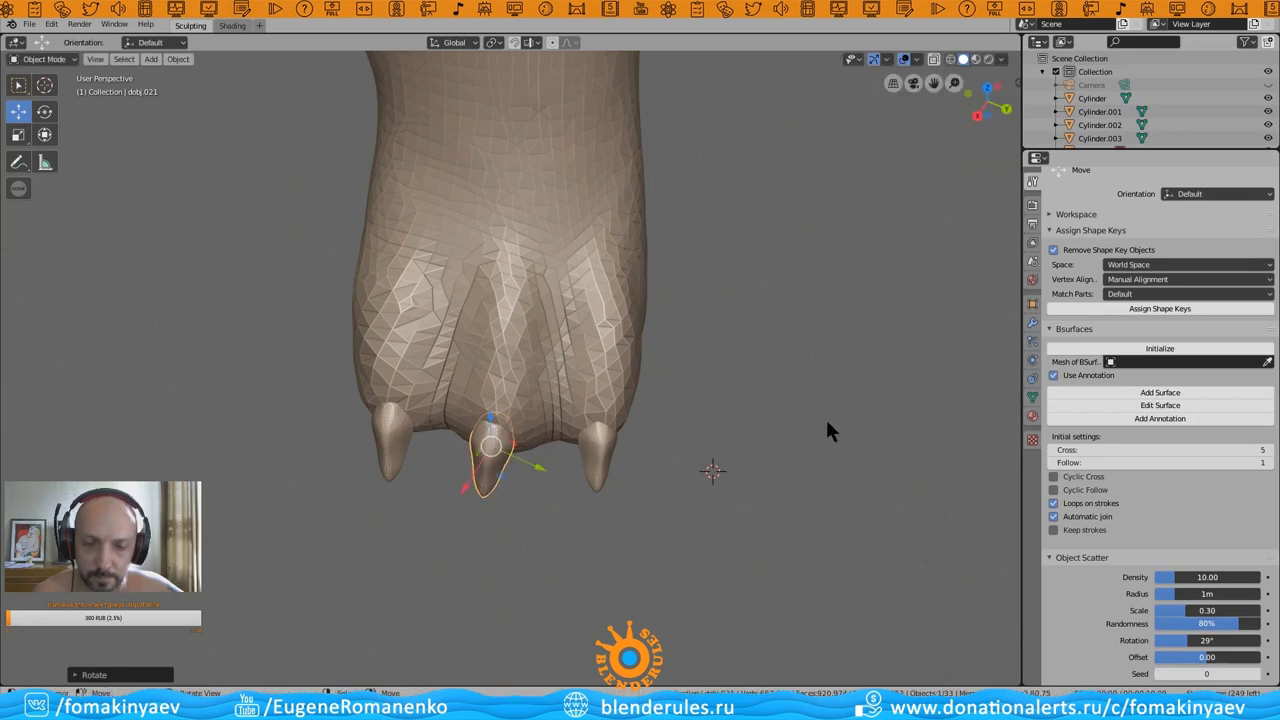
middle_click_drag(592, 472, 679, 437)
mouse_move(755, 476)
middle_mouse_down()
mouse_move(594, 449)
mouse_move(457, 537)
middle_mouse_up()
mouse_move(436, 490)
middle_mouse_down()
mouse_move(357, 491)
mouse_move(547, 502)
middle_mouse_up()
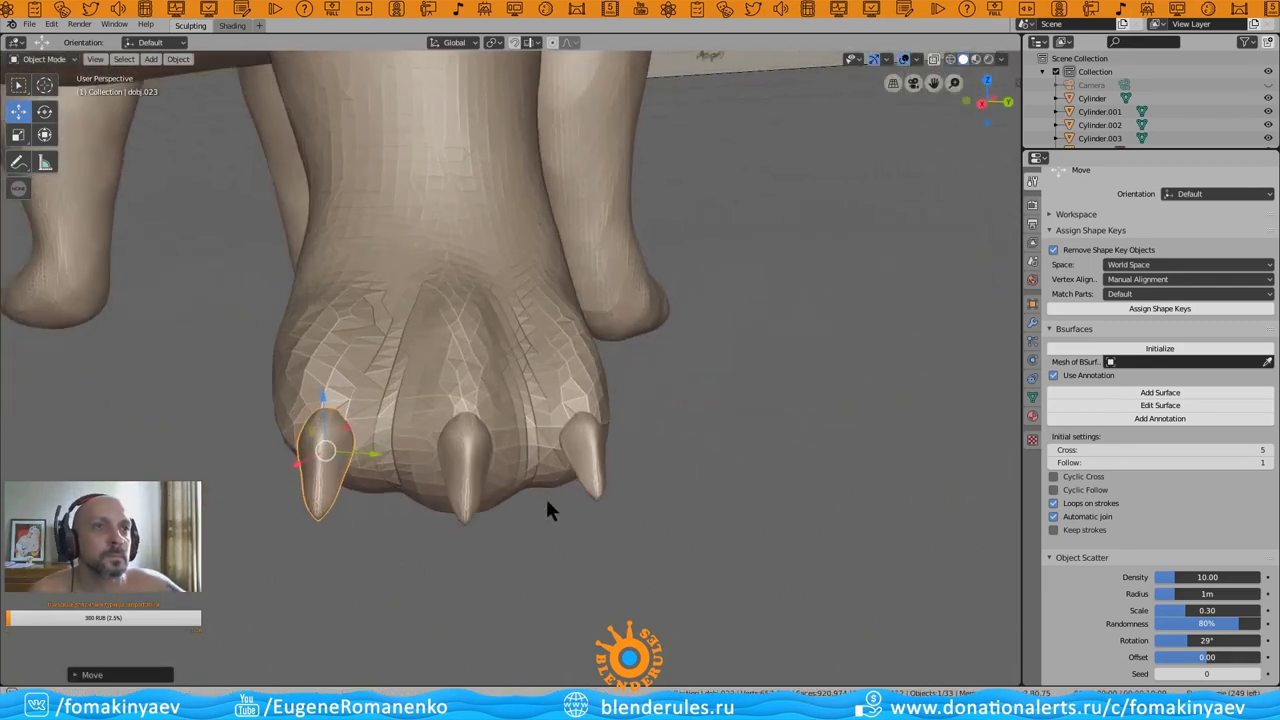
key("ctrl+Tab")
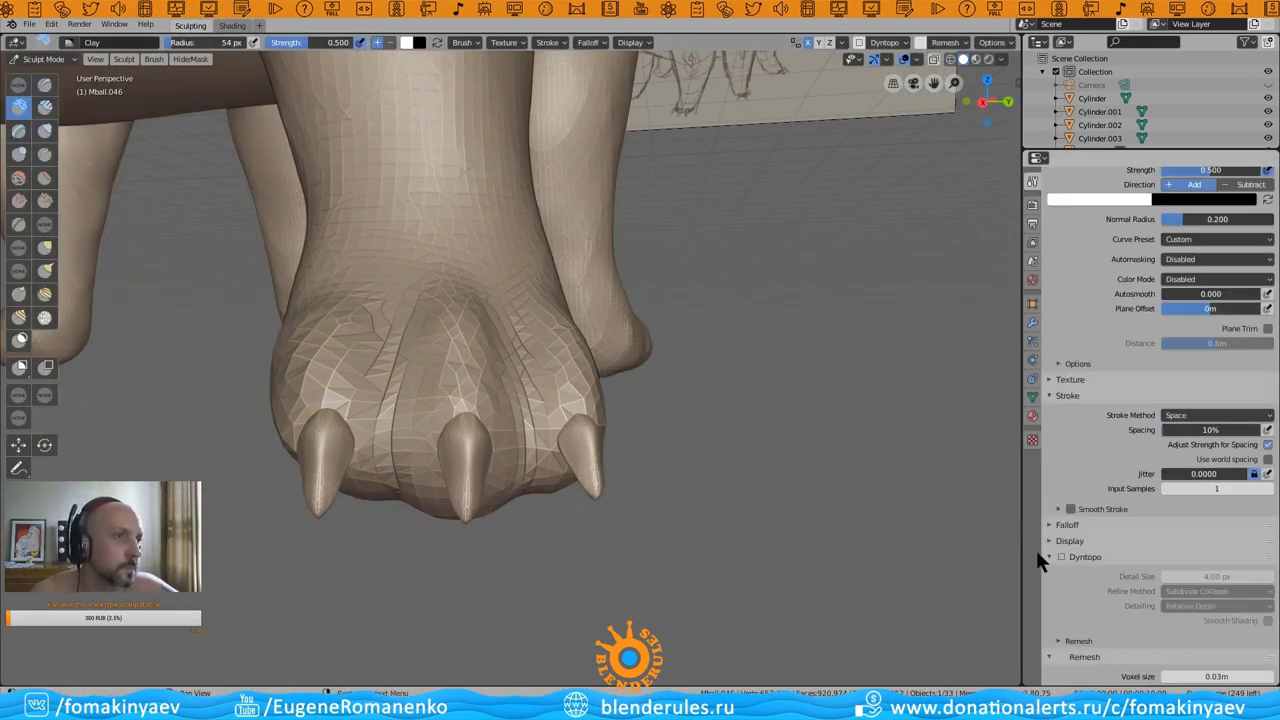
- Carve seam lines across the paw's toes around the claws
mouse_move(513, 461)
middle_mouse_down()
mouse_move(486, 455)
mouse_move(540, 470)
mouse_move(523, 457)
middle_mouse_up()
scroll(277, 449, "up", 2)
mouse_move(277, 449)
middle_mouse_down()
mouse_move(298, 475)
mouse_move(295, 551)
middle_mouse_up()
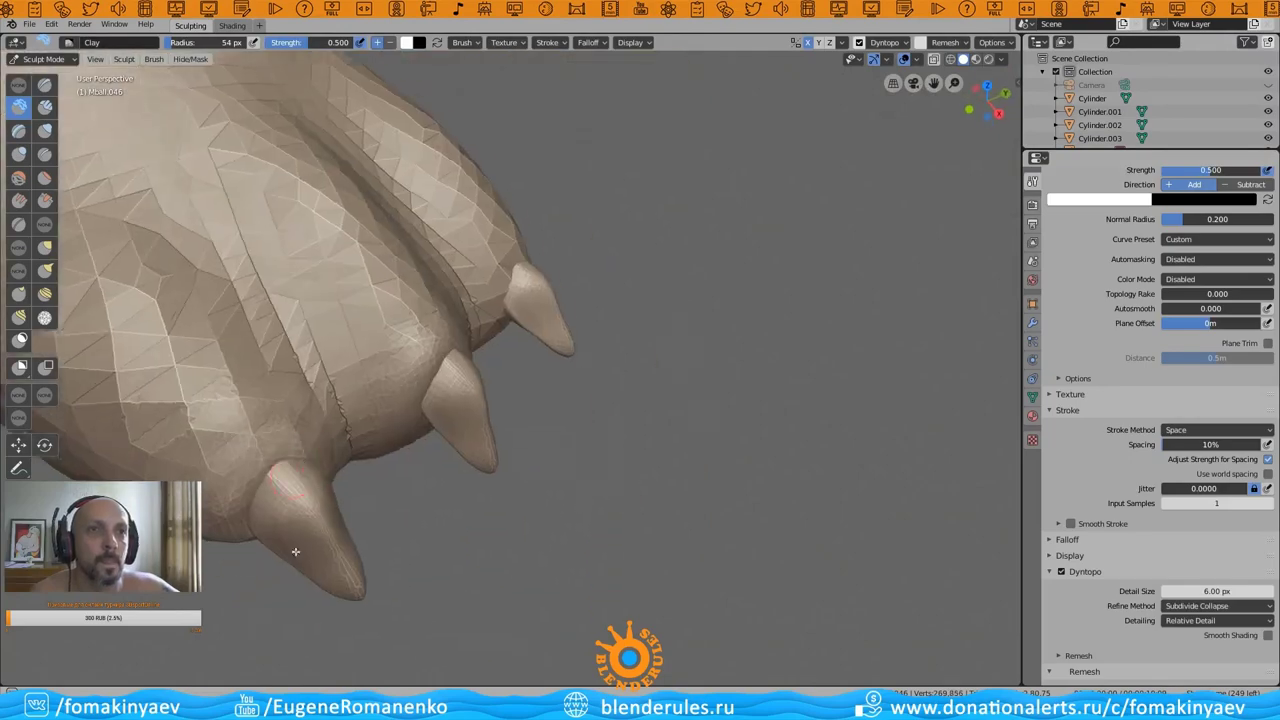
mouse_move(340, 461)
middle_mouse_down()
mouse_move(563, 449)
mouse_move(592, 343)
mouse_move(743, 486)
mouse_move(729, 551)
mouse_move(751, 429)
mouse_move(729, 360)
mouse_move(806, 443)
mouse_move(721, 471)
mouse_move(626, 457)
mouse_move(571, 571)
mouse_move(720, 614)
mouse_move(581, 575)
mouse_move(306, 434)
mouse_move(257, 386)
mouse_move(1020, 60)
mouse_move(666, 316)
middle_mouse_up()
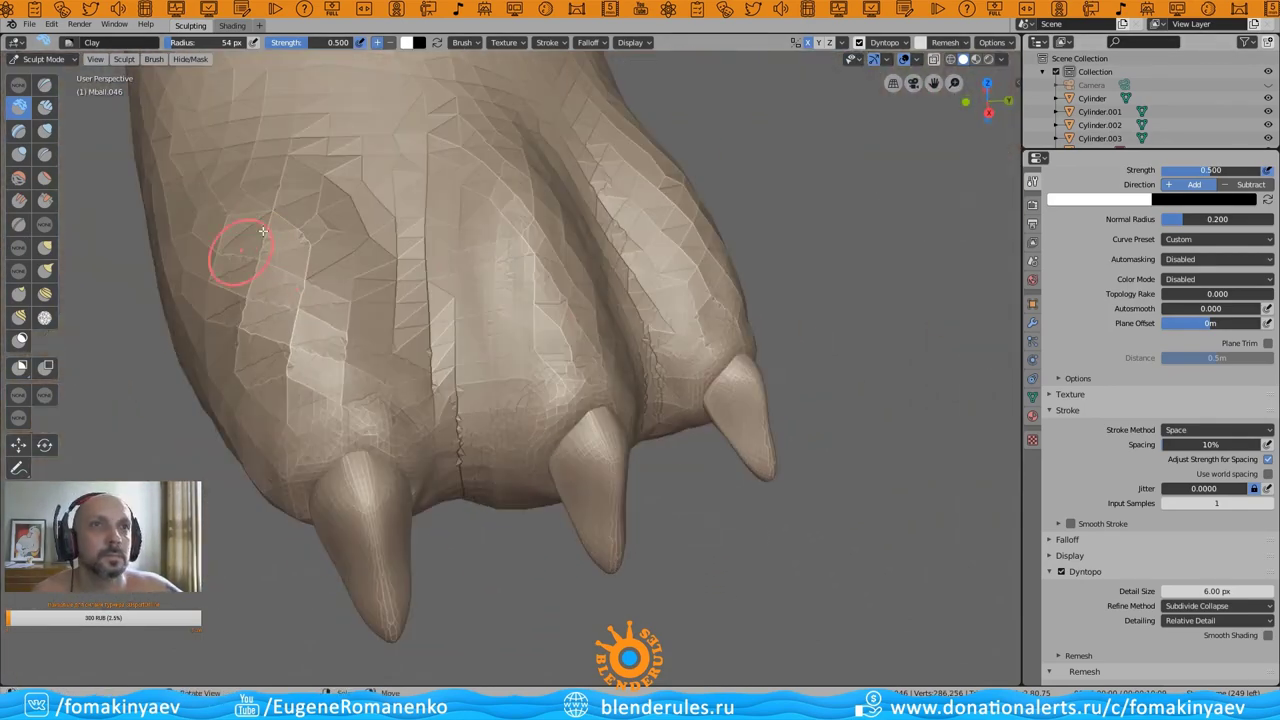
middle_click_drag(262, 231, 306, 402)
mouse_move(352, 482)
middle_mouse_down()
mouse_move(371, 423)
mouse_move(543, 409)
mouse_move(495, 380)
middle_mouse_up()
mouse_move(527, 452)
middle_mouse_down()
mouse_move(806, 457)
mouse_move(920, 251)
mouse_move(920, 214)
mouse_move(740, 344)
mouse_move(651, 251)
mouse_move(623, 366)
mouse_move(671, 508)
mouse_move(586, 471)
mouse_move(586, 534)
mouse_move(400, 492)
middle_mouse_up()
middle_click_drag(535, 565, 558, 580)
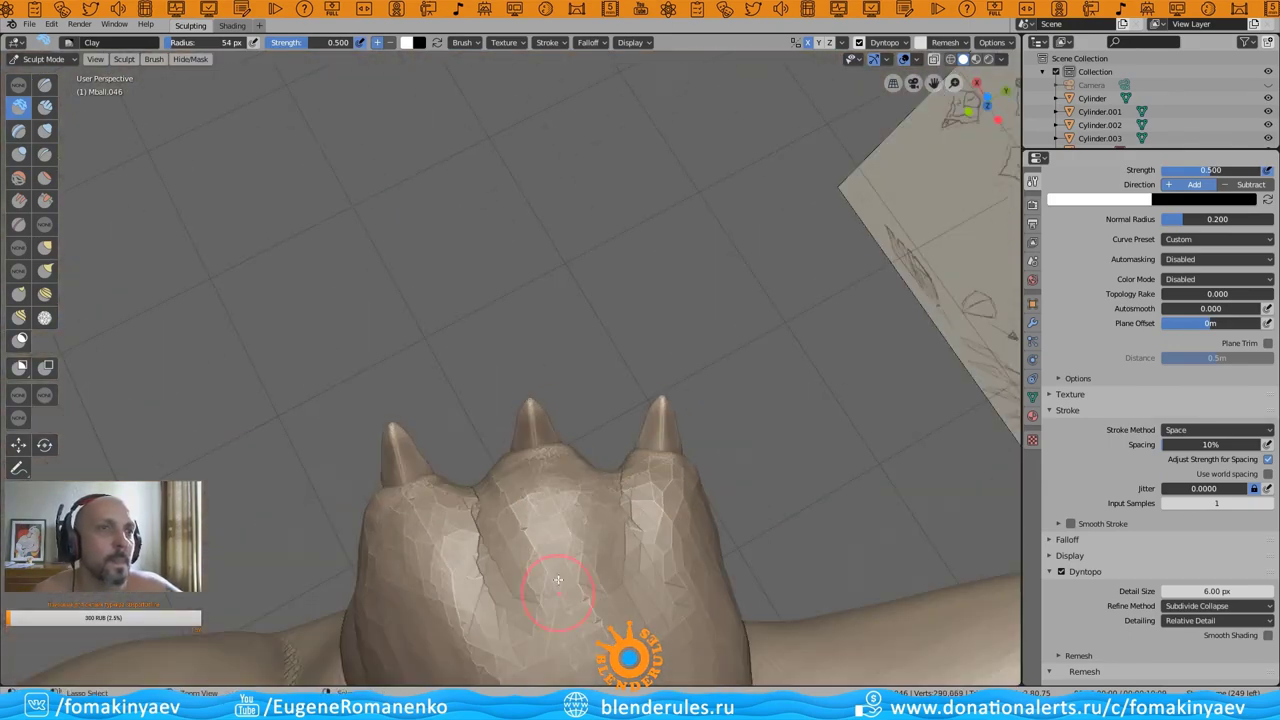
mouse_move(688, 644)
middle_mouse_down()
mouse_move(709, 509)
mouse_move(607, 415)
mouse_move(743, 449)
mouse_move(356, 507)
middle_mouse_up()
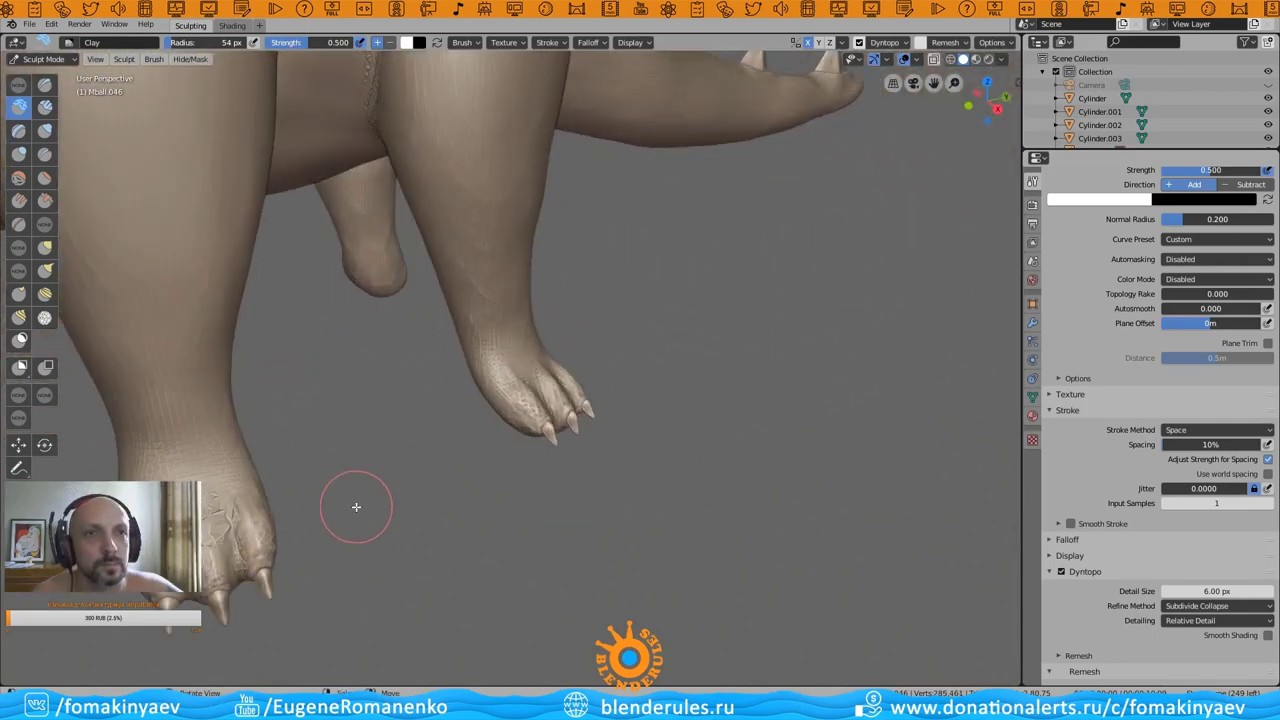
- Continue carving seams on the leg and paw from side and rear views
mouse_move(226, 506)
middle_mouse_down()
mouse_move(857, 194)
mouse_move(986, 100)
middle_mouse_up()
scroll(526, 373, "up", 3)
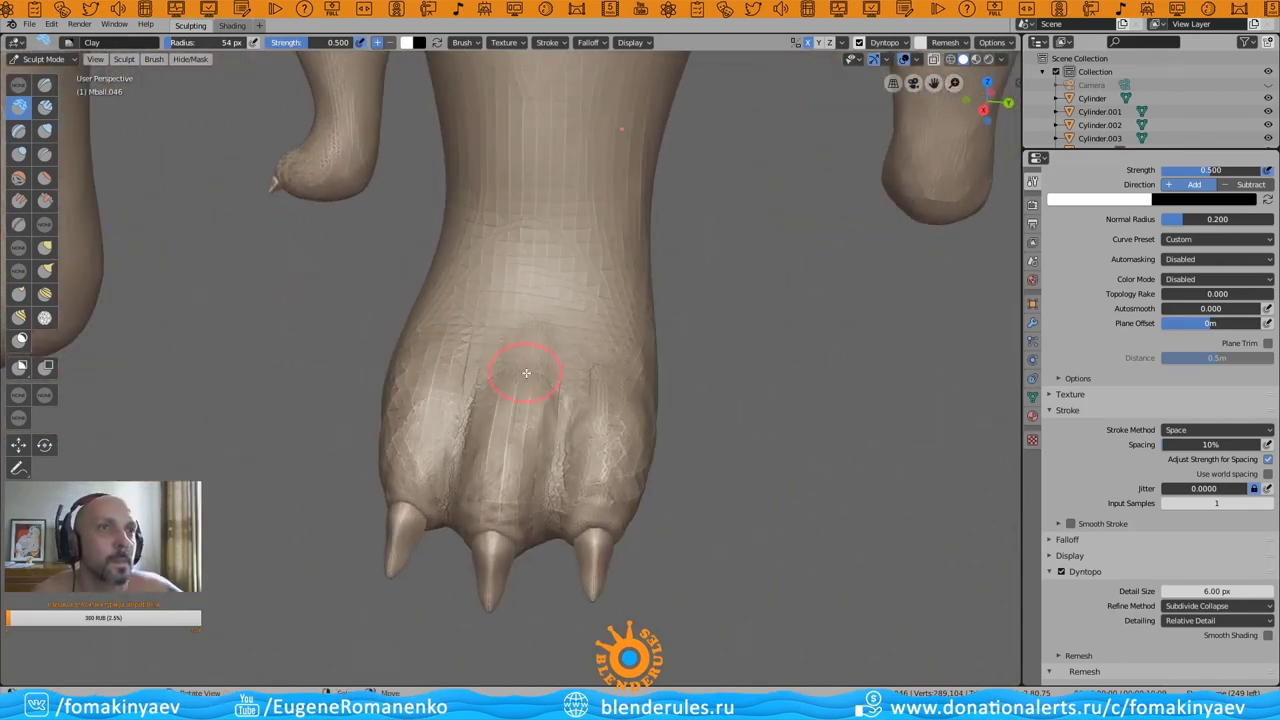
middle_click_drag(499, 470, 362, 498)
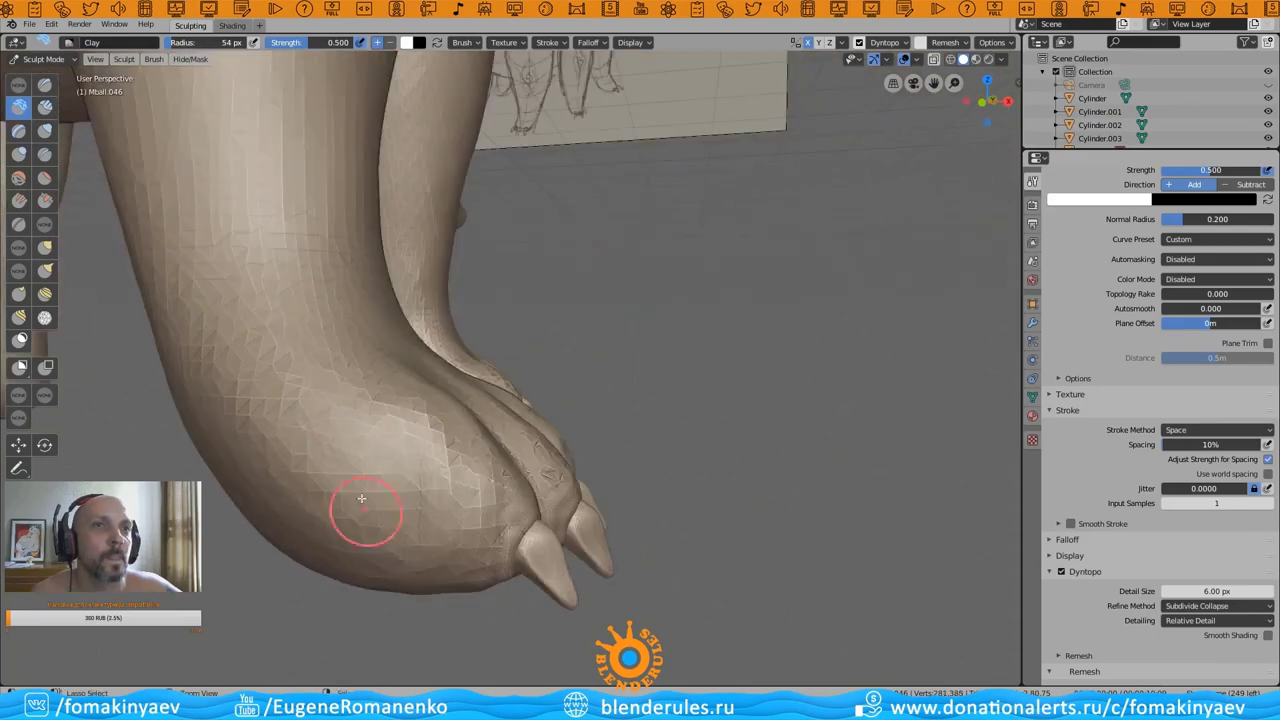
middle_click_drag(441, 436, 389, 337)
scroll(594, 417, "down", 3)
scroll(646, 429, "down", 2)
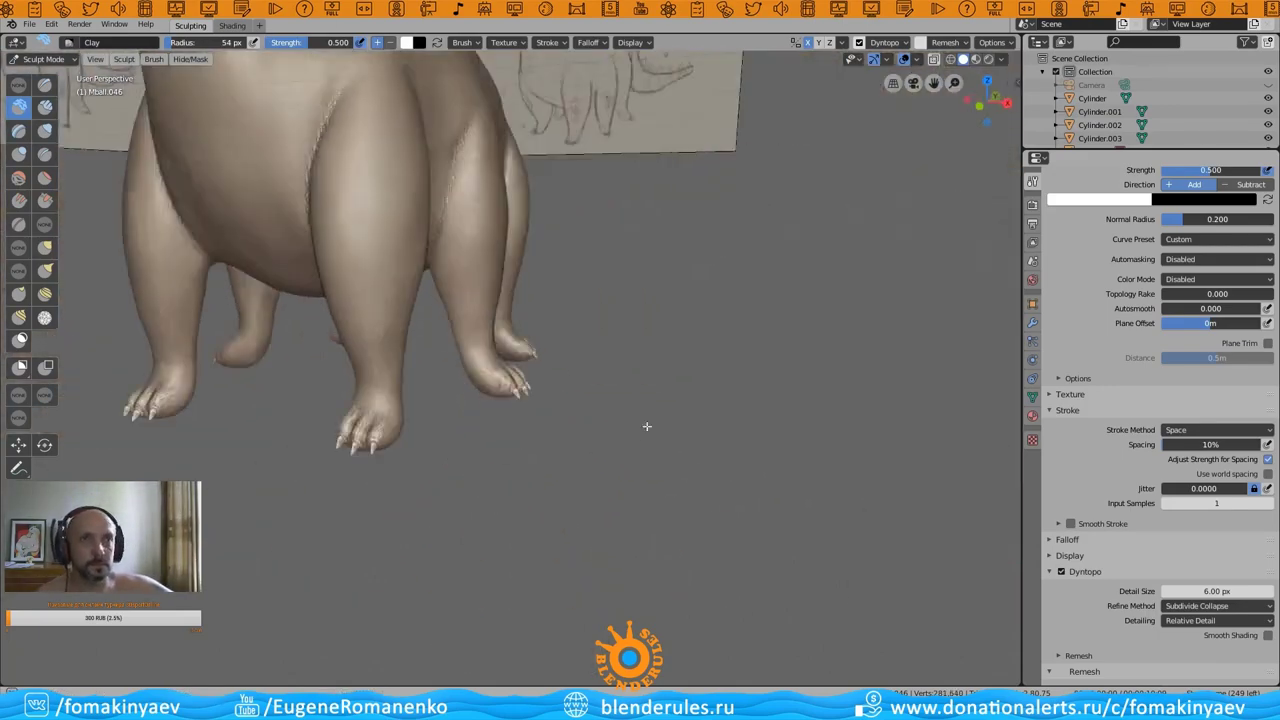
mouse_move(646, 429)
middle_mouse_down()
mouse_move(377, 413)
mouse_move(600, 250)
middle_mouse_up()
scroll(680, 120, "up", 3)
- Sculpt beneath the spiked head and snout, then refine the foot from the front
middle_click_drag(680, 120, 490, 325)
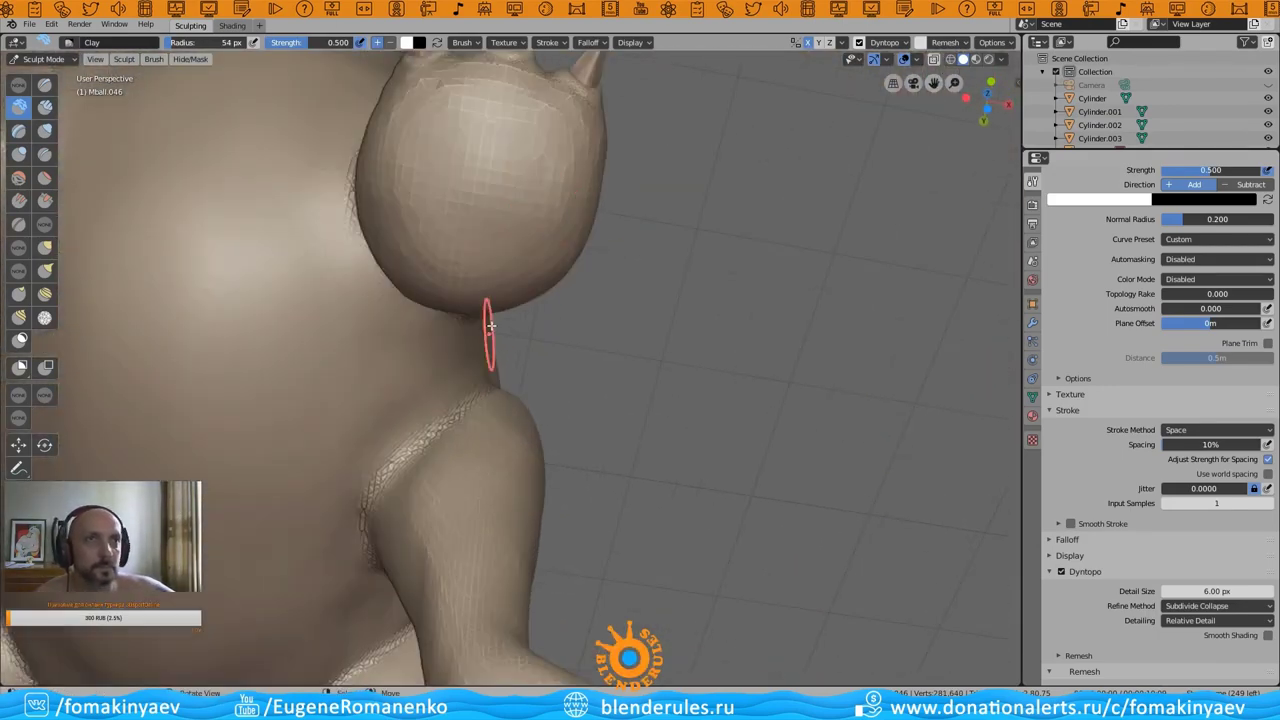
mouse_move(945, 98)
middle_mouse_down()
mouse_move(574, 329)
mouse_move(629, 366)
mouse_move(652, 288)
middle_mouse_up()
mouse_move(578, 382)
middle_mouse_down()
mouse_move(651, 357)
mouse_move(509, 270)
middle_mouse_up()
mouse_move(530, 336)
middle_mouse_down()
mouse_move(551, 286)
mouse_move(594, 360)
mouse_move(600, 400)
mouse_move(571, 451)
mouse_move(653, 429)
mouse_move(663, 363)
mouse_move(740, 405)
middle_mouse_up()
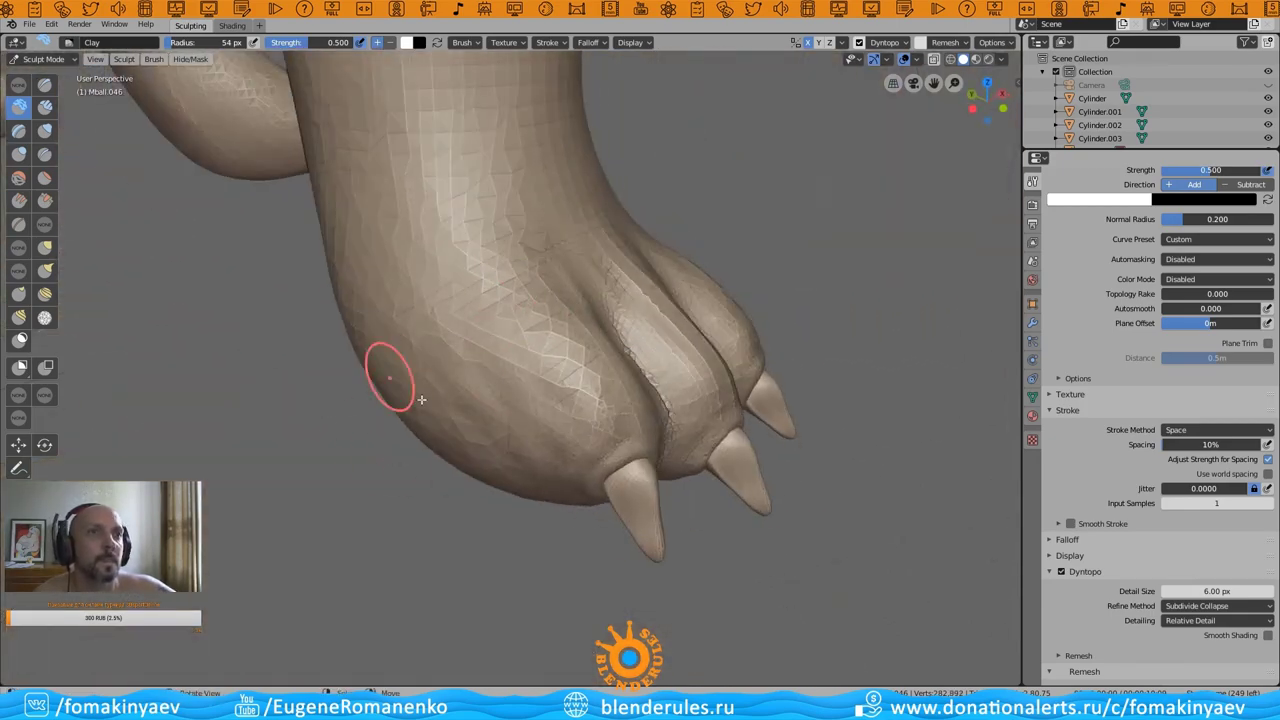
middle_click_drag(483, 351, 539, 465)
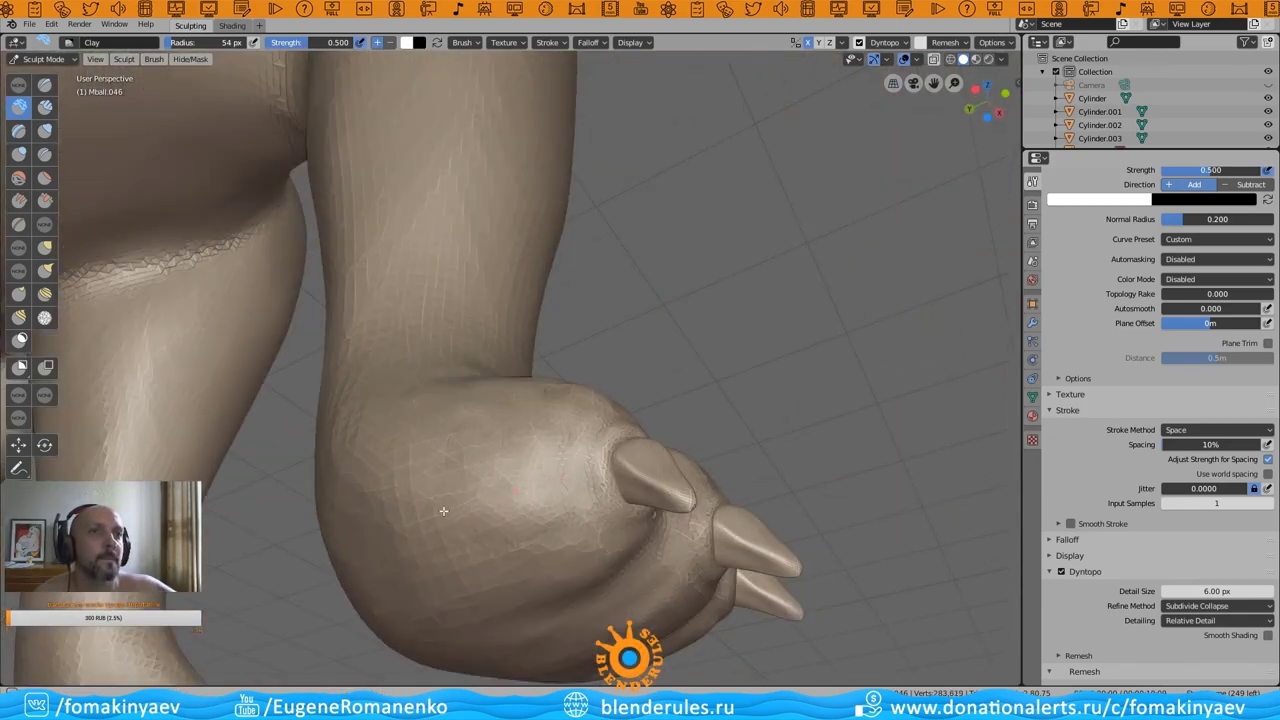
mouse_move(568, 400)
middle_mouse_down()
mouse_move(743, 443)
mouse_move(794, 429)
mouse_move(909, 457)
mouse_move(873, 488)
middle_mouse_up()
scroll(873, 488, "down", 3)
scroll(873, 488, "down", 3)
- Switch from Sculpt Mode to Object Mode through the mode dropdown
left_click(40, 58)
left_click(50, 70)
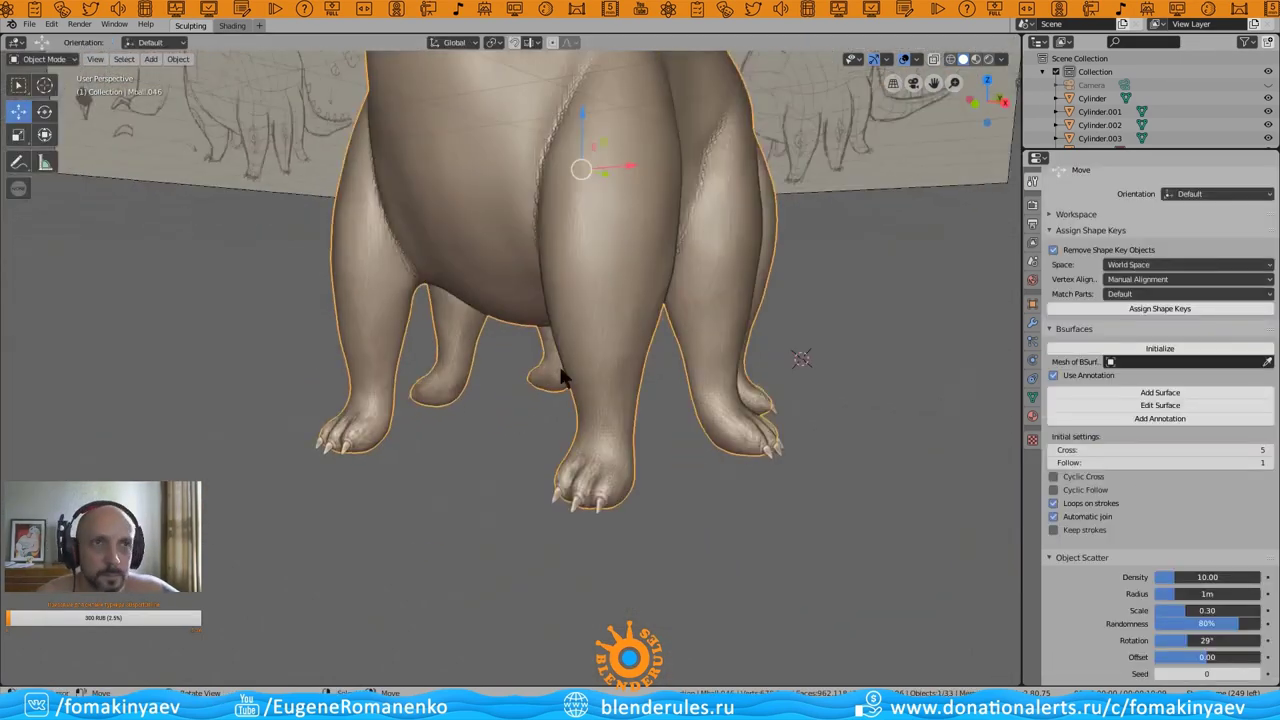
scroll(538, 398, "down", 2)
scroll(536, 391, "up", 1)
scroll(560, 261, "up", 3)
- Select the foot's claws and duplicate them from the top view, constrained to the X axis
left_click(677, 412)
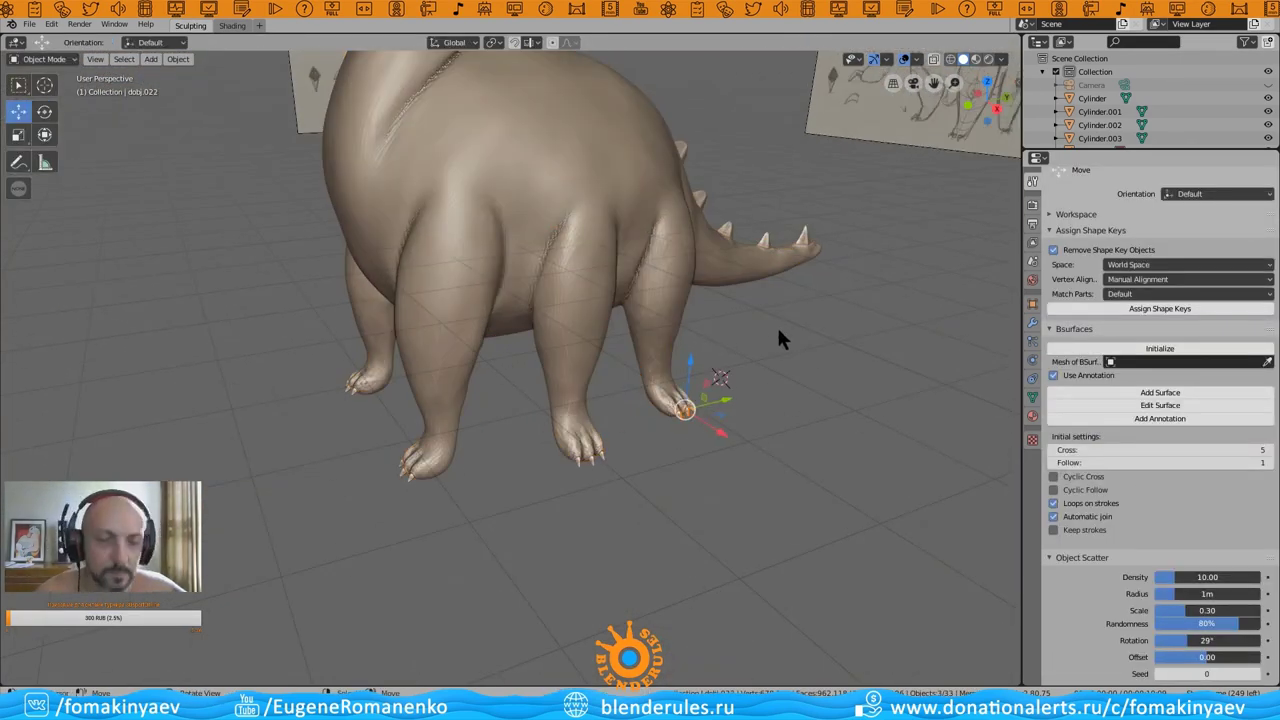
key("KP_7")
key("shift+d")
key("x")
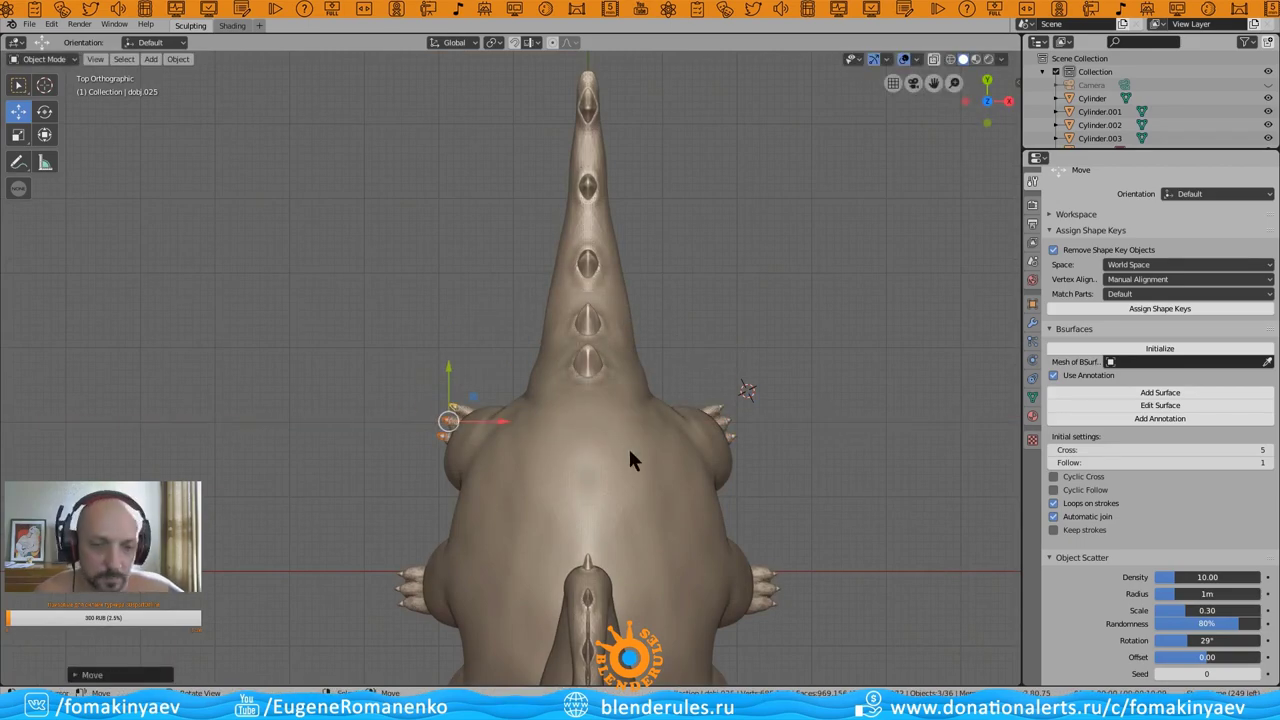
- Frame the copied claws on the other foot, view the underside, and deselect them
key("KP_Decimal")
mouse_move(616, 427)
middle_mouse_down()
mouse_move(756, 354)
mouse_move(838, 478)
middle_mouse_up()
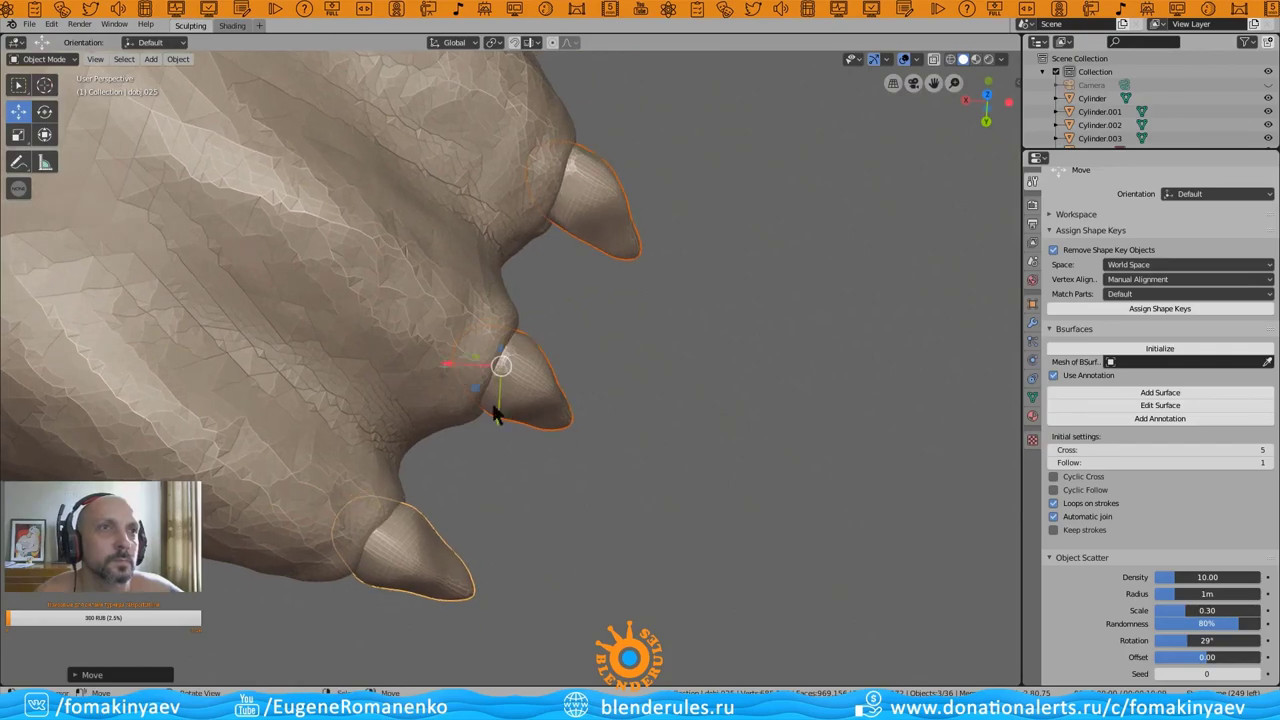
middle_click_drag(497, 416, 508, 357)
scroll(457, 537, "down", 2)
middle_click_drag(457, 537, 689, 377)
left_click(658, 432)
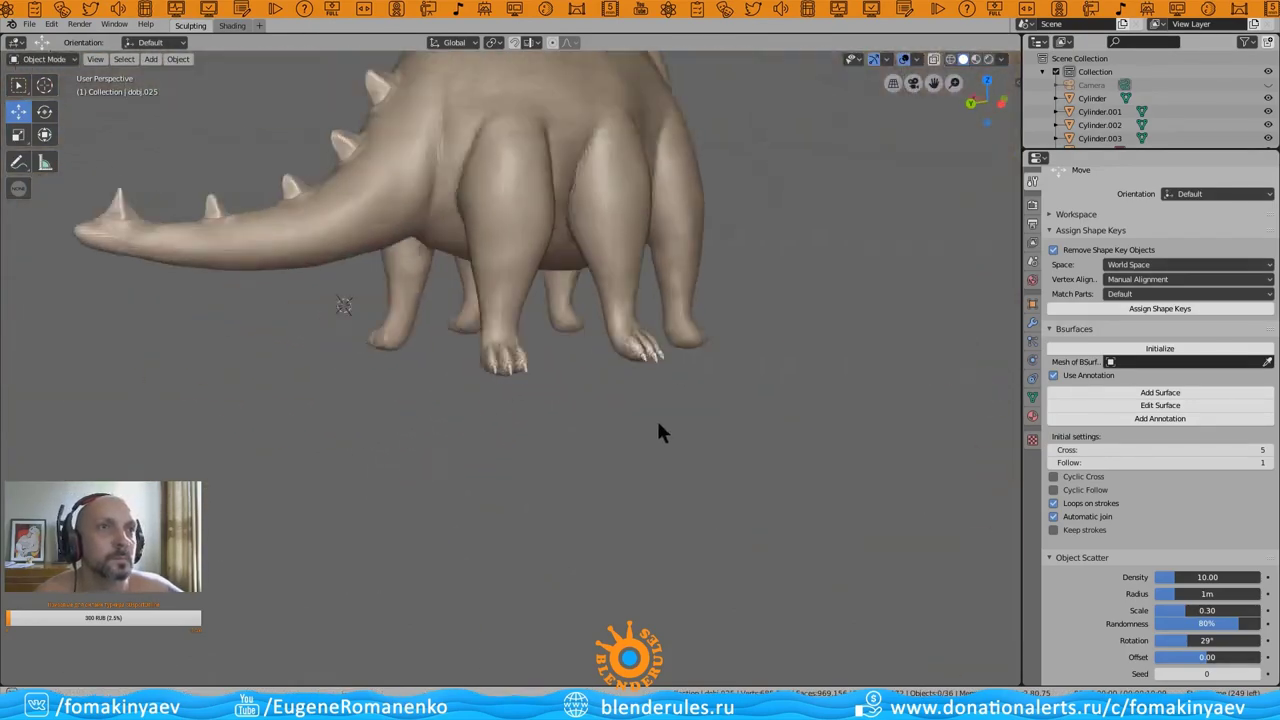
- Orbit and zoom around the whole dinosaur to review the finished claws
mouse_move(658, 432)
middle_mouse_down()
mouse_move(706, 358)
mouse_move(604, 390)
middle_mouse_up()
scroll(604, 390, "down", 3)
scroll(660, 384, "up", 1)
scroll(660, 384, "up", 1)
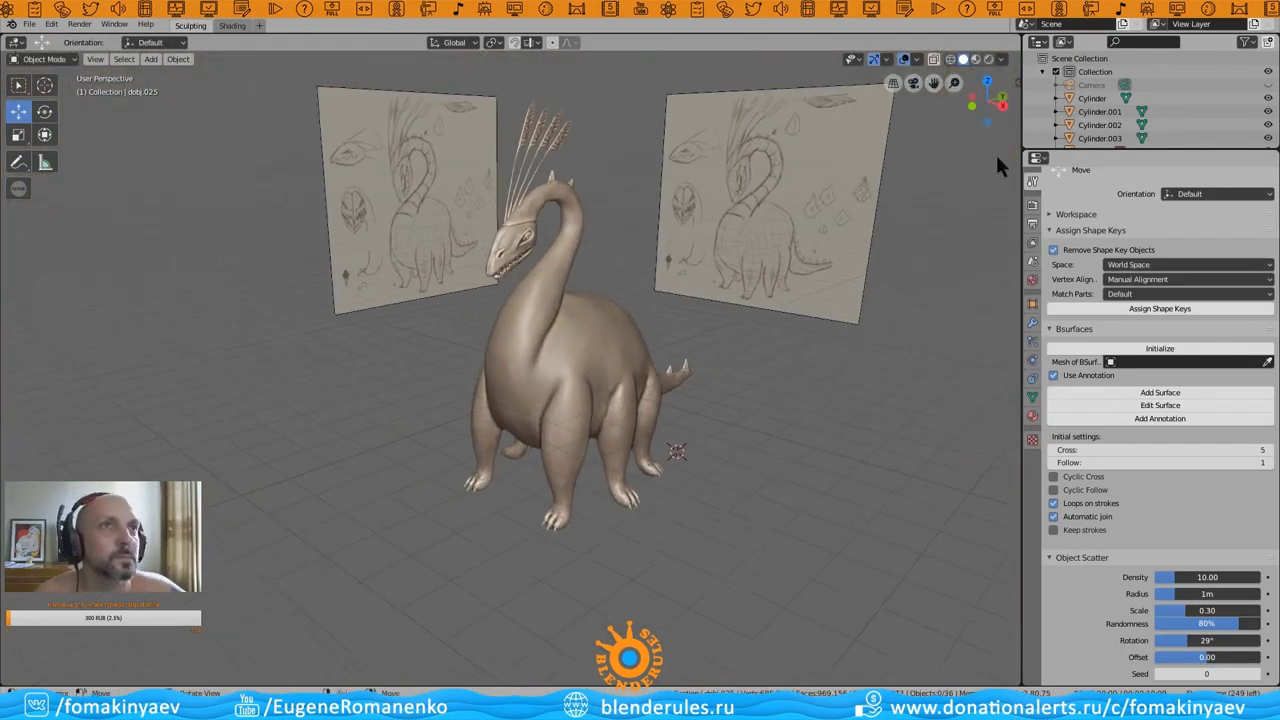
scroll(550, 310, "up", 1)
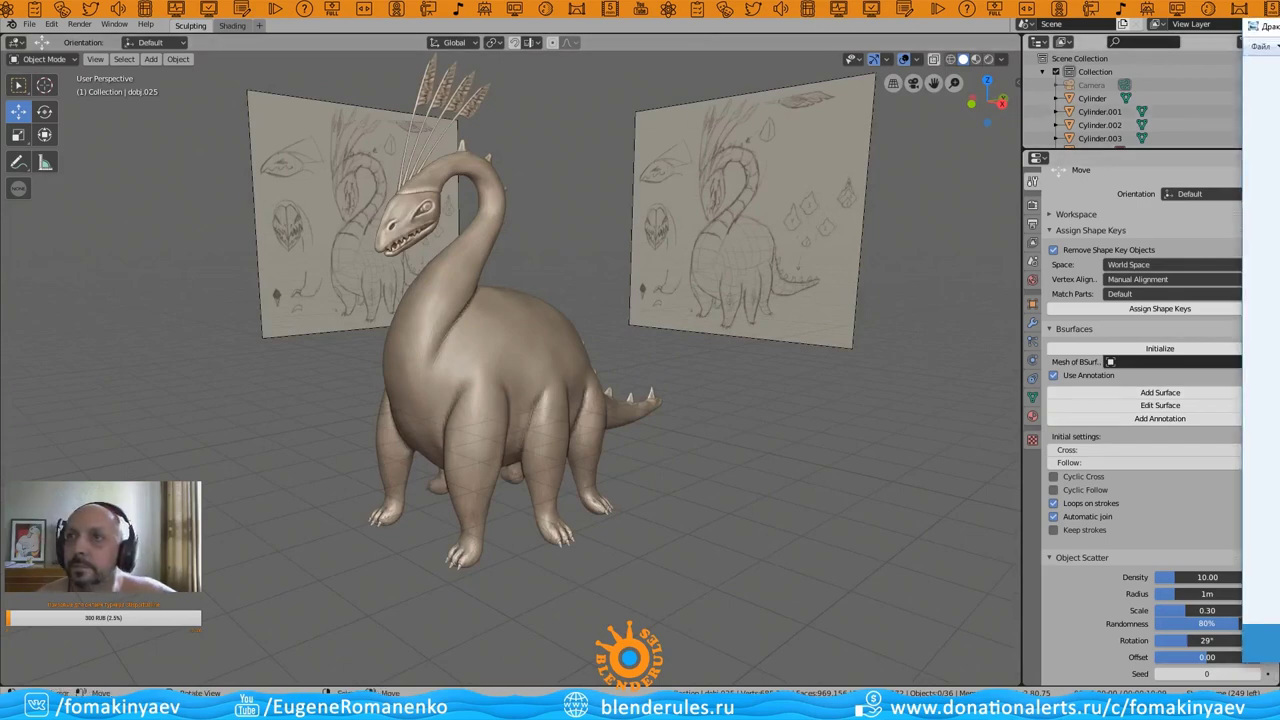
mouse_move(838, 272)
middle_mouse_down()
mouse_move(595, 400)
mouse_move(530, 290)
middle_mouse_up()
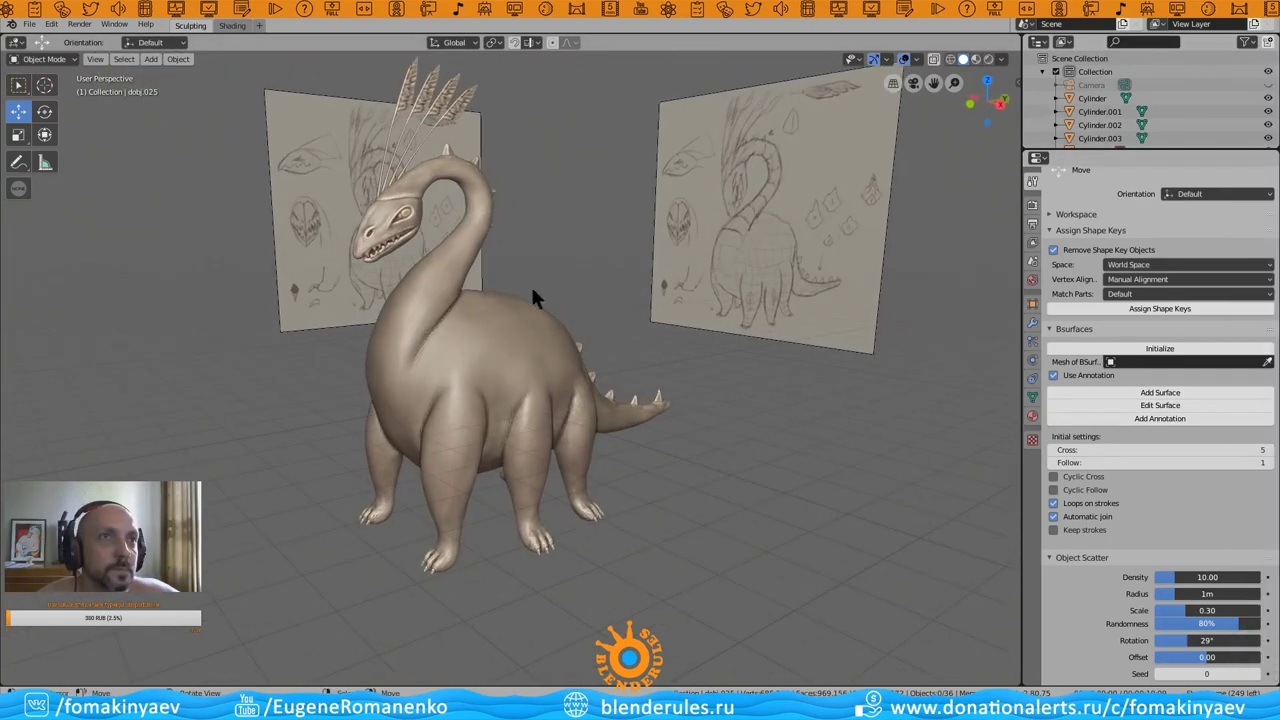
scroll(508, 335, "up", 2)
- In Right Ortho view, select the first head feather for sculpting
left_click(584, 365)
key("KP_3")
scroll(407, 186, "up", 3)
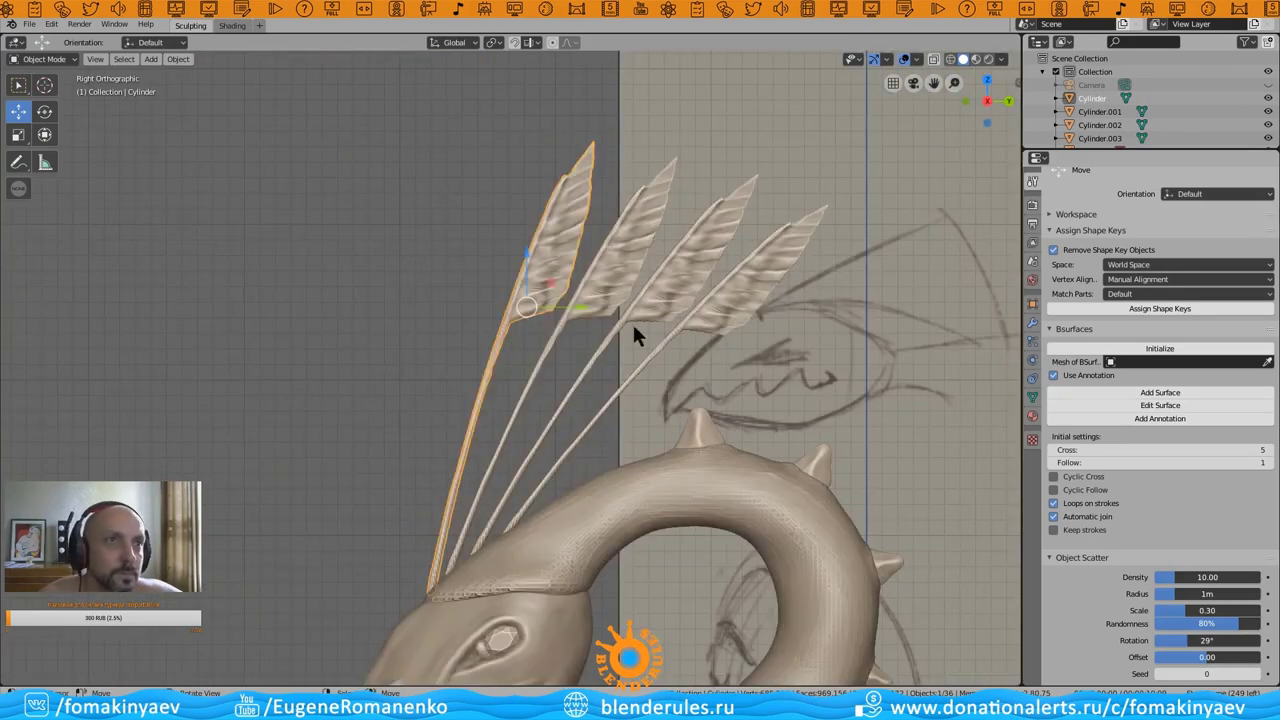
left_click(632, 321)
scroll(684, 263, "up", 1)
mouse_move(684, 263)
middle_mouse_down()
mouse_move(495, 357)
mouse_move(456, 480)
middle_mouse_up()
- Put the head feather into Sculpt Mode and view the feathered head from the front
left_click(44, 58)
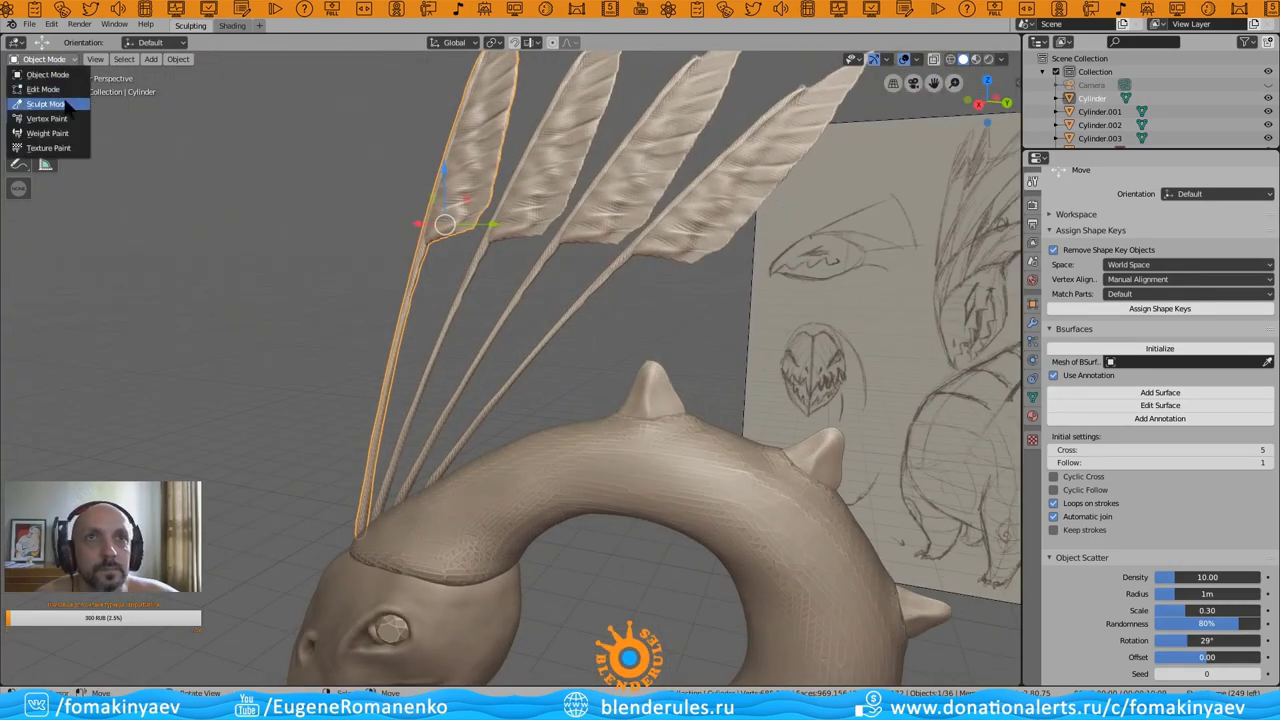
left_click(45, 97)
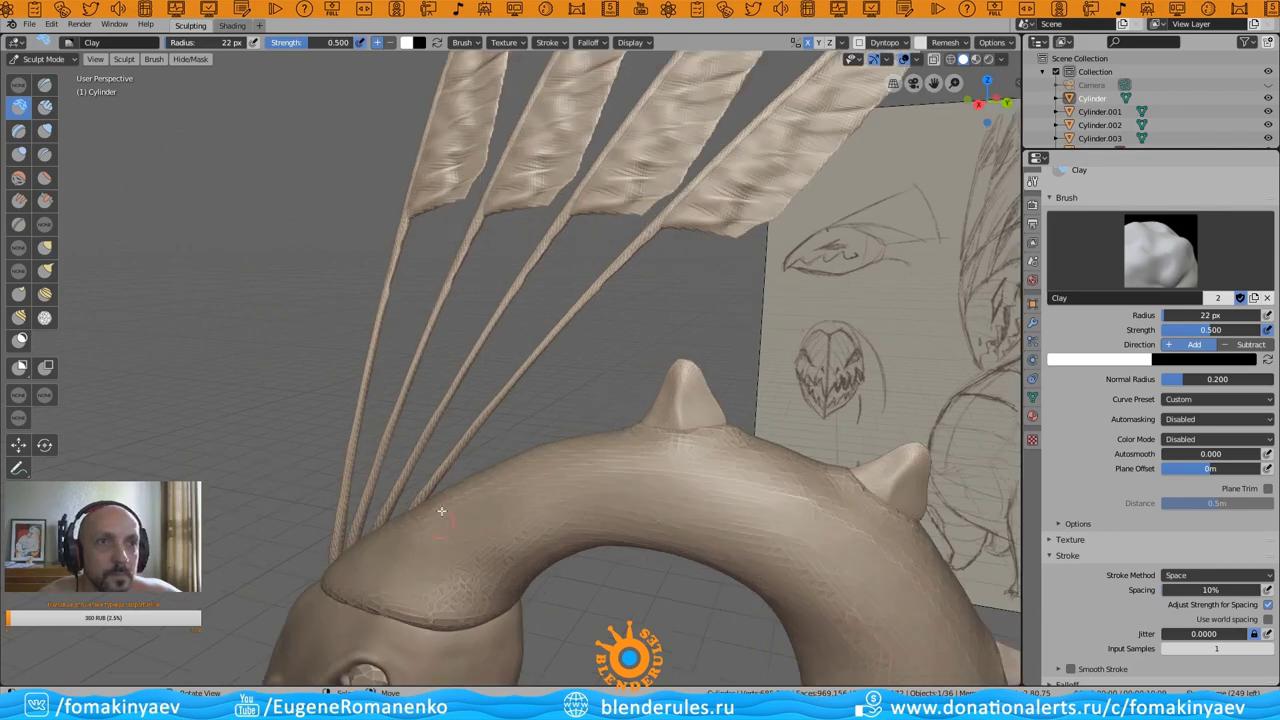
mouse_move(380, 494)
middle_mouse_down()
mouse_move(441, 512)
mouse_move(457, 463)
mouse_move(643, 458)
mouse_move(385, 448)
mouse_move(429, 423)
mouse_move(370, 459)
middle_mouse_up()
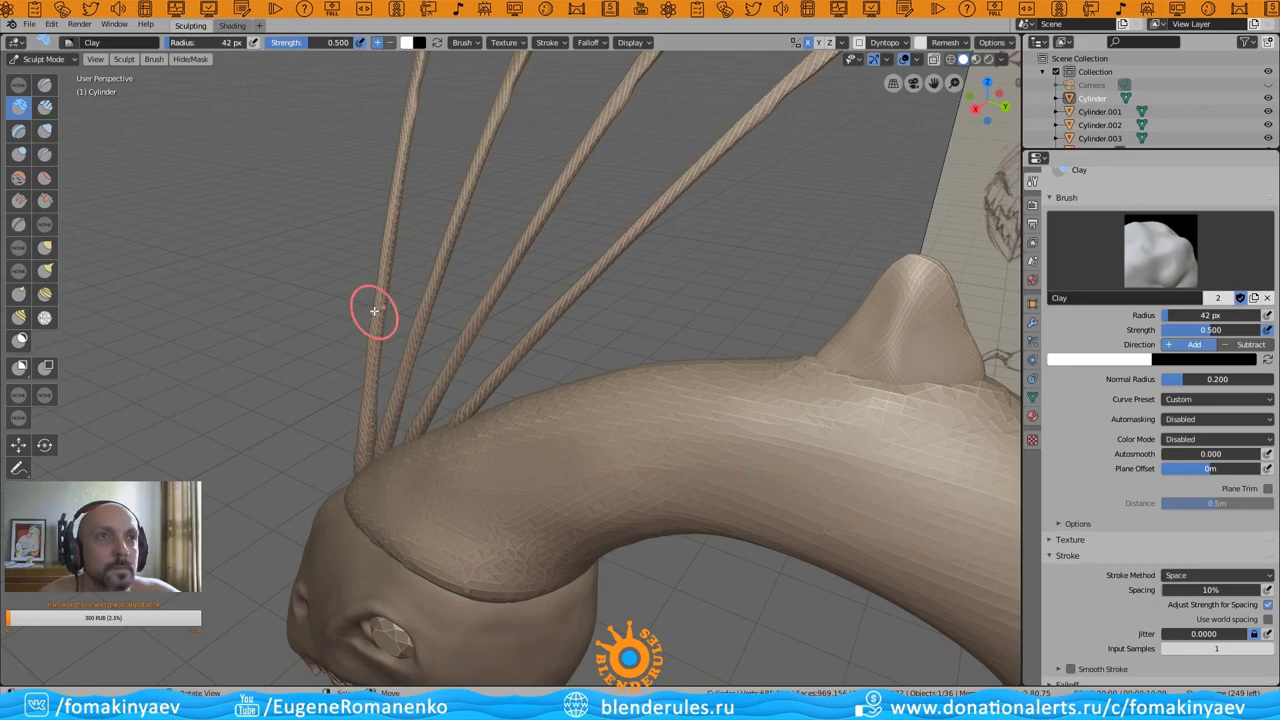
mouse_move(374, 311)
middle_mouse_down()
mouse_move(471, 443)
mouse_move(534, 491)
mouse_move(637, 428)
mouse_move(651, 349)
mouse_move(397, 290)
middle_mouse_up()
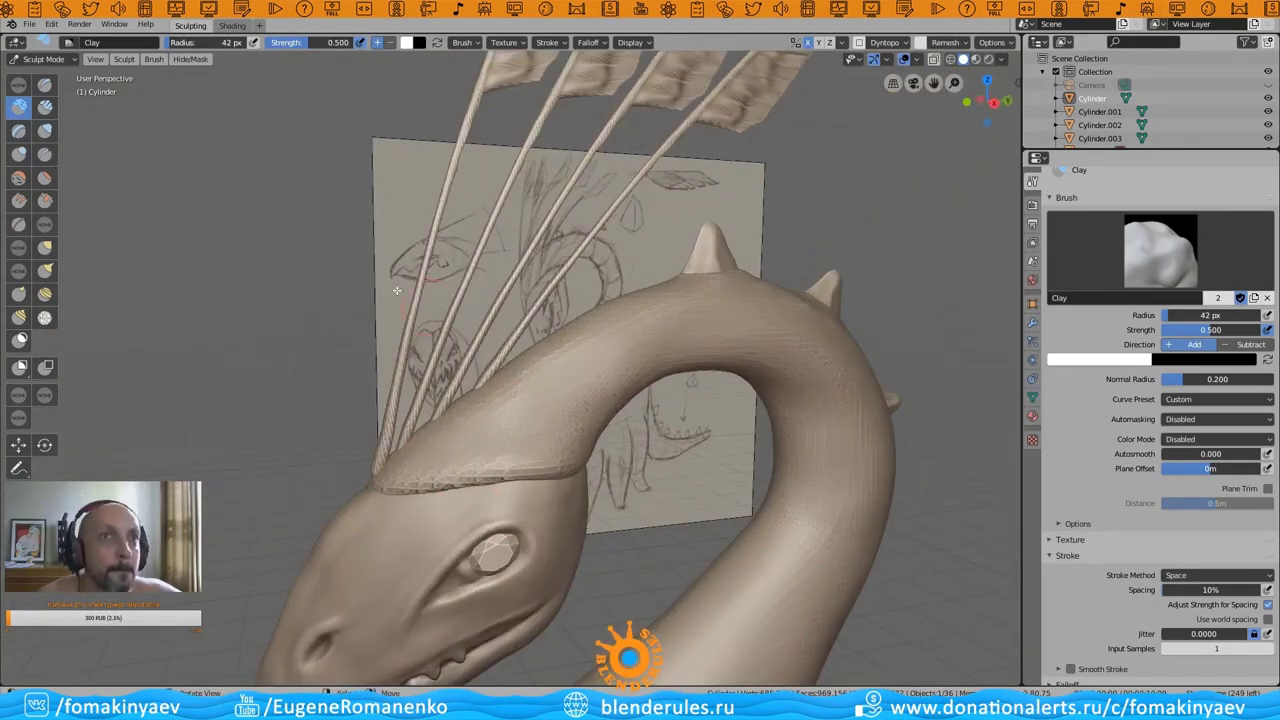
- Return to Object Mode, select the dinosaur body, and switch it to Sculpt Mode
left_click(44, 58)
left_click(52, 68)
scroll(600, 345, "down", 5)
left_click(537, 266)
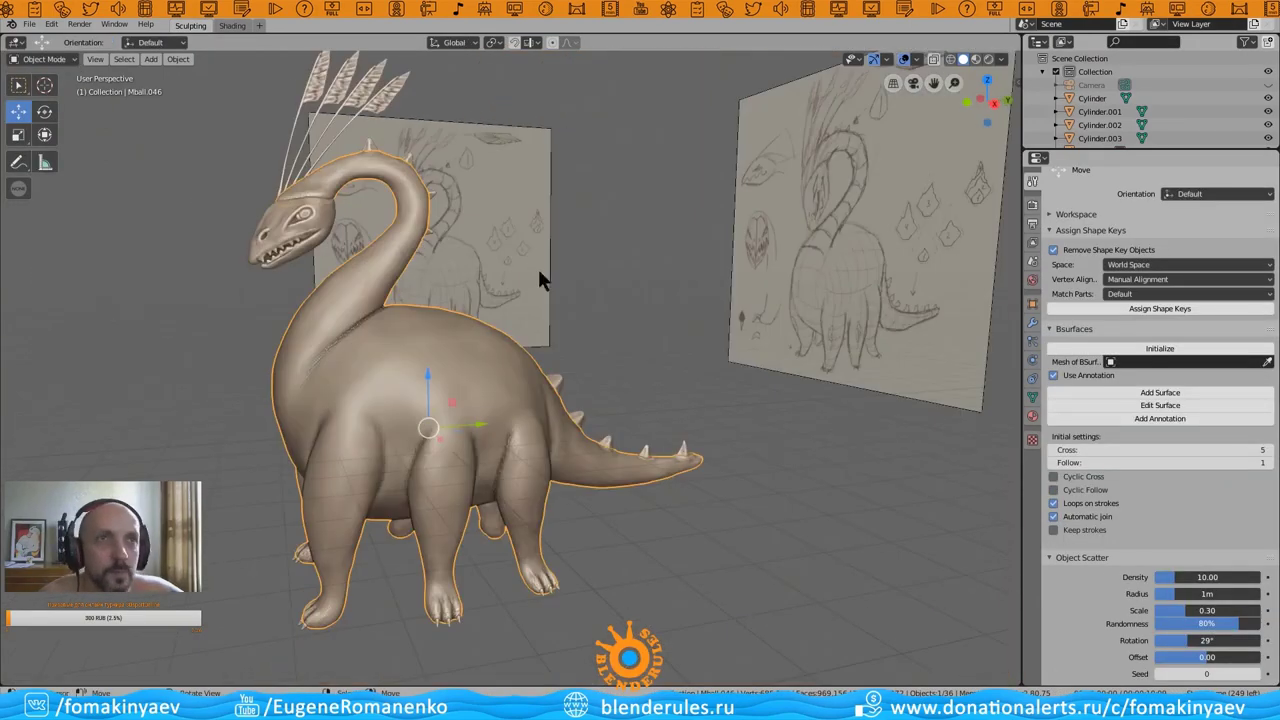
left_click(44, 58)
left_click(60, 97)
- Enable dynamic topology on the body and confirm the prompt
scroll(340, 200, "down", 3)
scroll(400, 250, "up", 5)
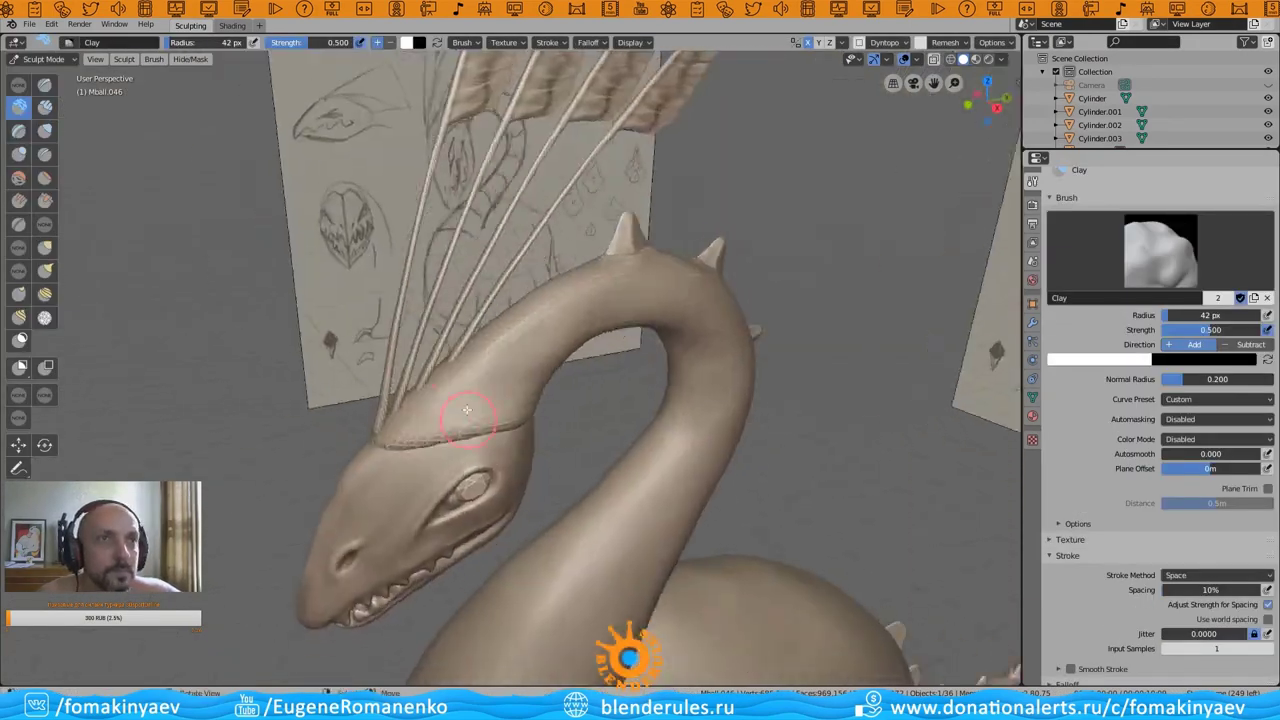
scroll(400, 250, "up", 2)
scroll(1094, 464, "down", 4)
left_click(1071, 562)
left_click(1063, 565)
- Inspect the head, crest spines and neck collar from several angles
middle_click_drag(443, 443, 585, 473)
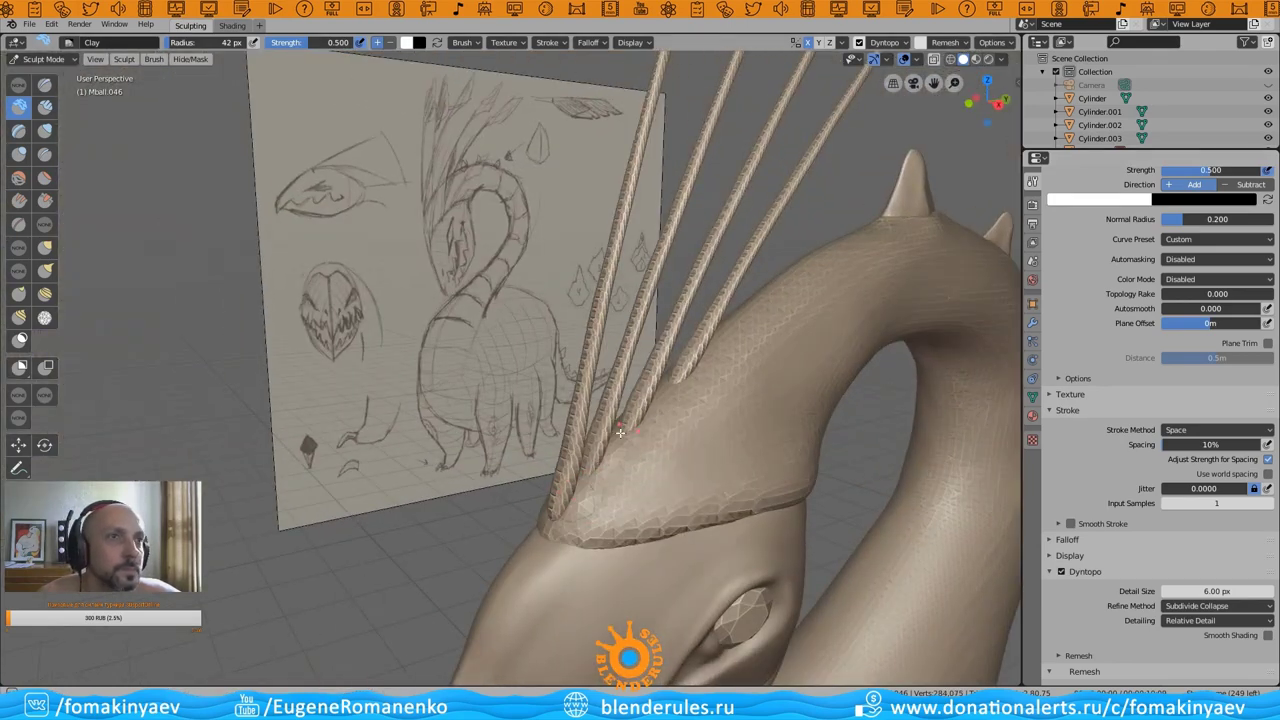
middle_click_drag(620, 432, 611, 445)
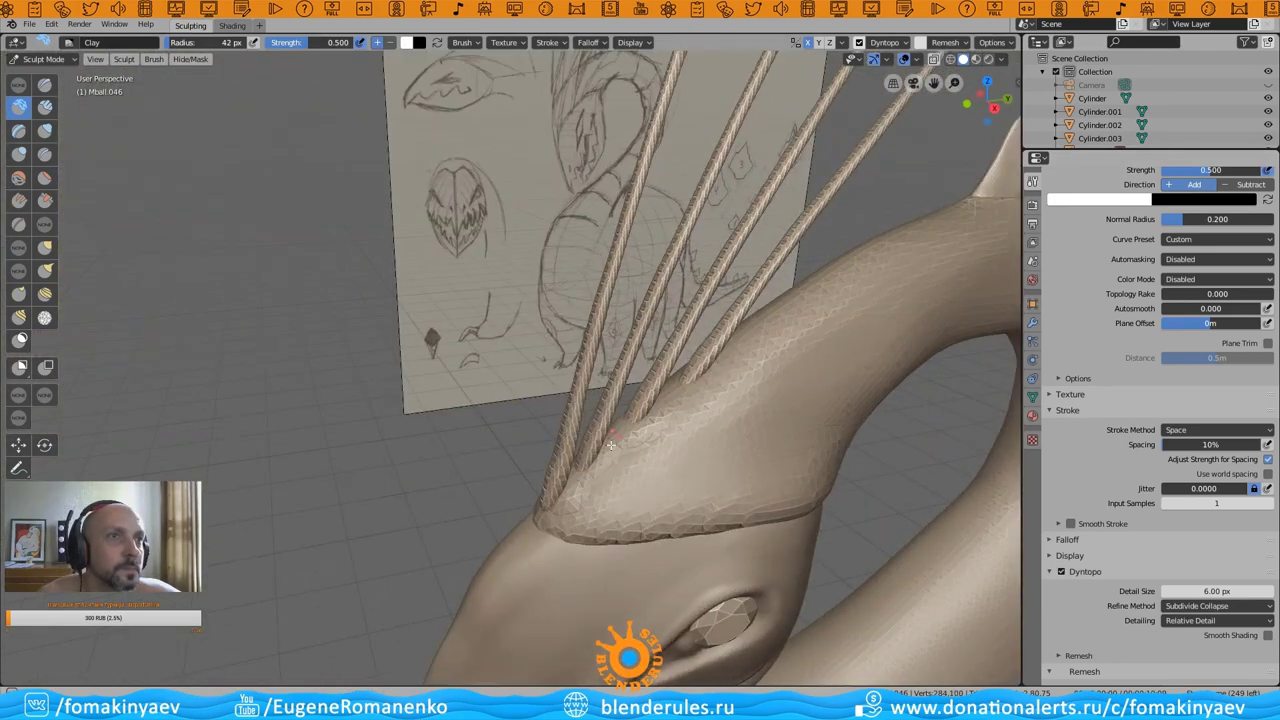
mouse_move(591, 497)
middle_mouse_down()
mouse_move(560, 477)
mouse_move(722, 423)
mouse_move(693, 437)
middle_mouse_up()
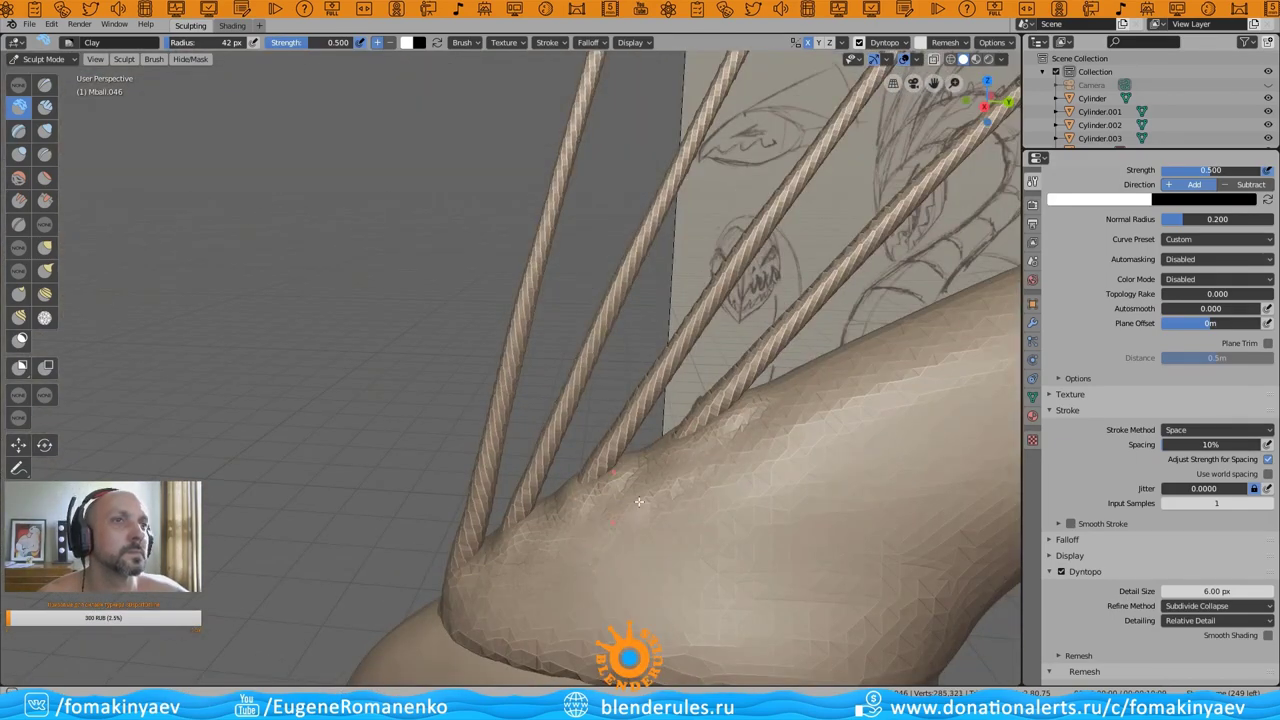
mouse_move(639, 501)
middle_mouse_down()
mouse_move(829, 371)
mouse_move(667, 477)
middle_mouse_up()
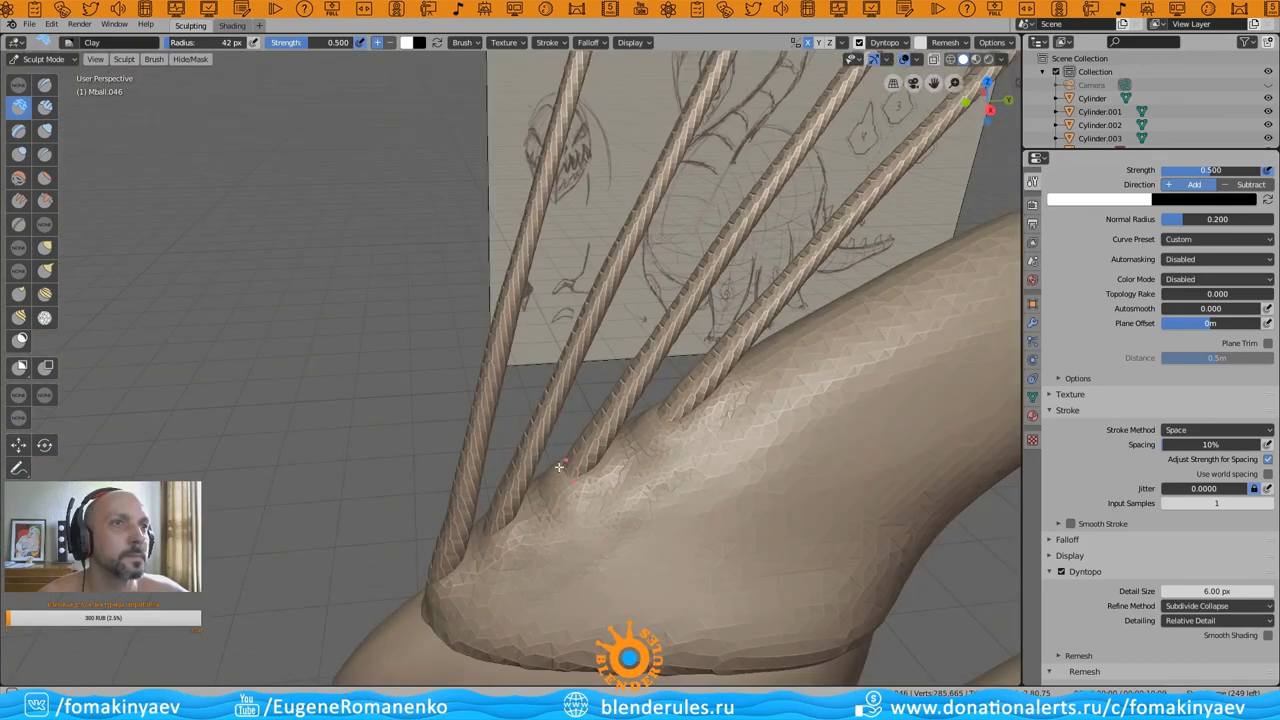
mouse_move(559, 467)
middle_mouse_down()
mouse_move(557, 500)
mouse_move(529, 434)
mouse_move(484, 399)
middle_mouse_up()
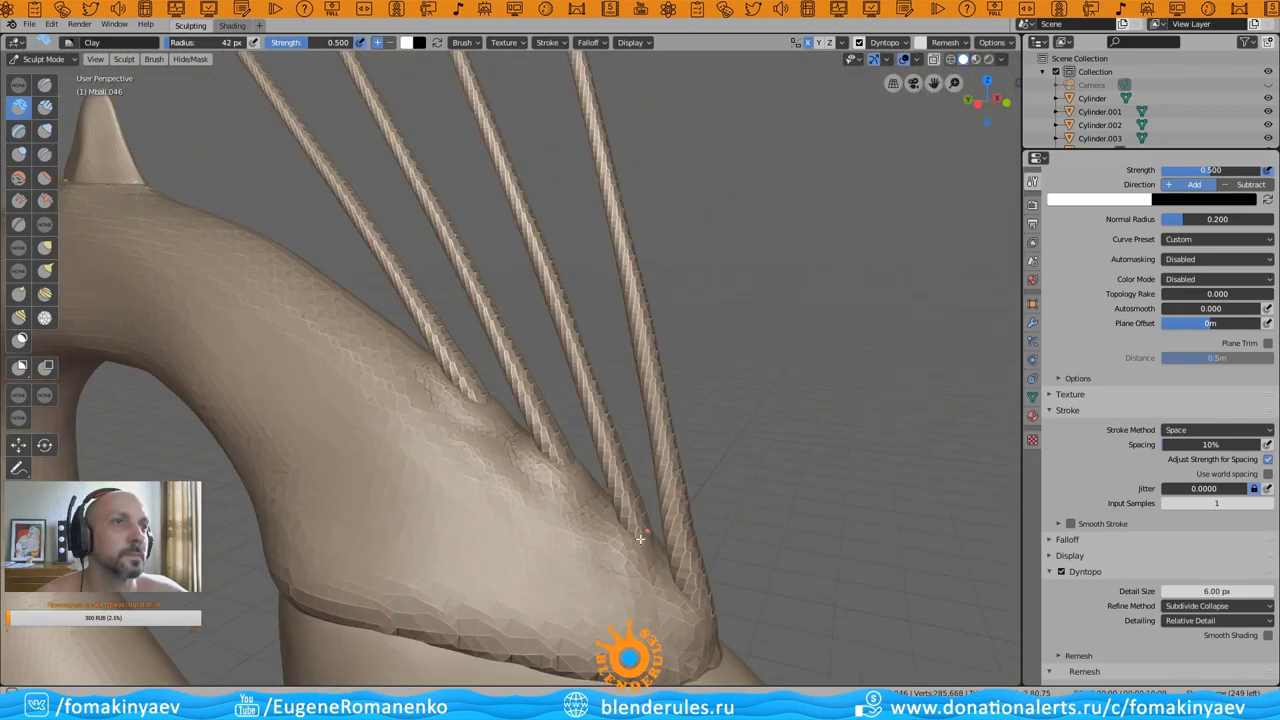
mouse_move(640, 539)
middle_mouse_down()
mouse_move(650, 560)
mouse_move(604, 612)
middle_mouse_up()
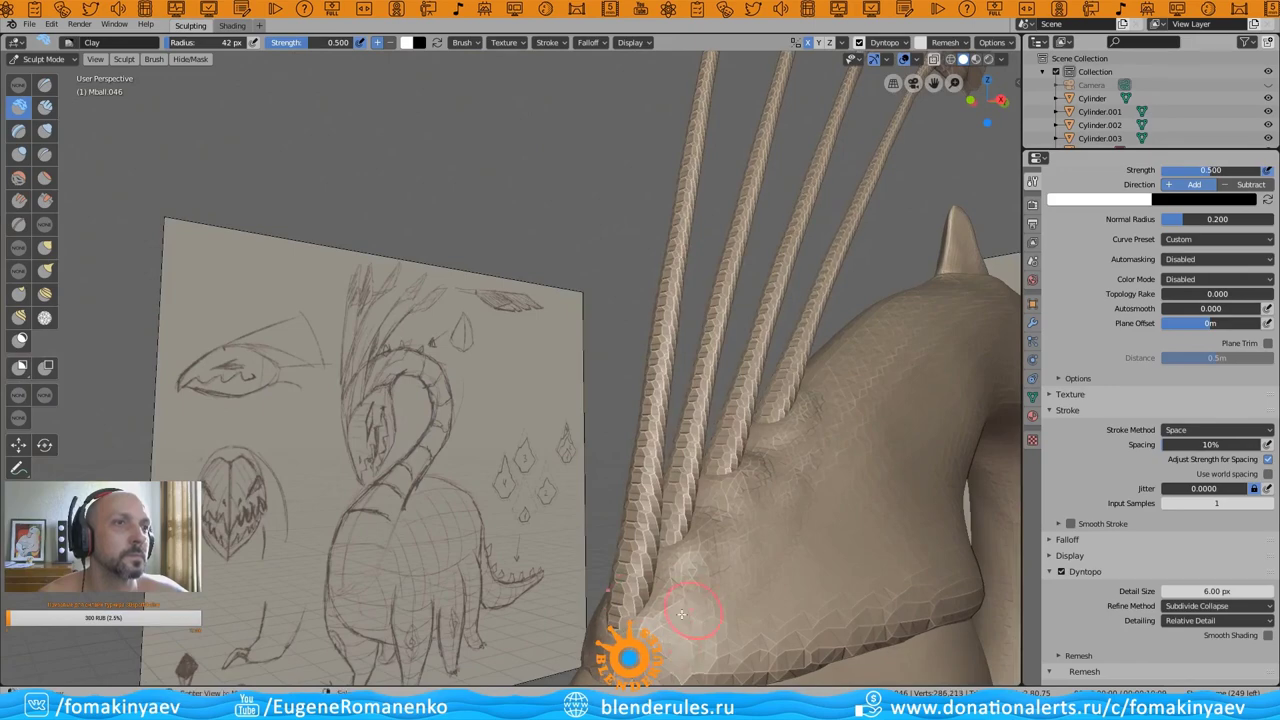
mouse_move(681, 614)
middle_mouse_down()
mouse_move(846, 103)
mouse_move(593, 503)
mouse_move(634, 523)
mouse_move(585, 485)
mouse_move(721, 461)
mouse_move(726, 349)
mouse_move(860, 265)
middle_mouse_up()
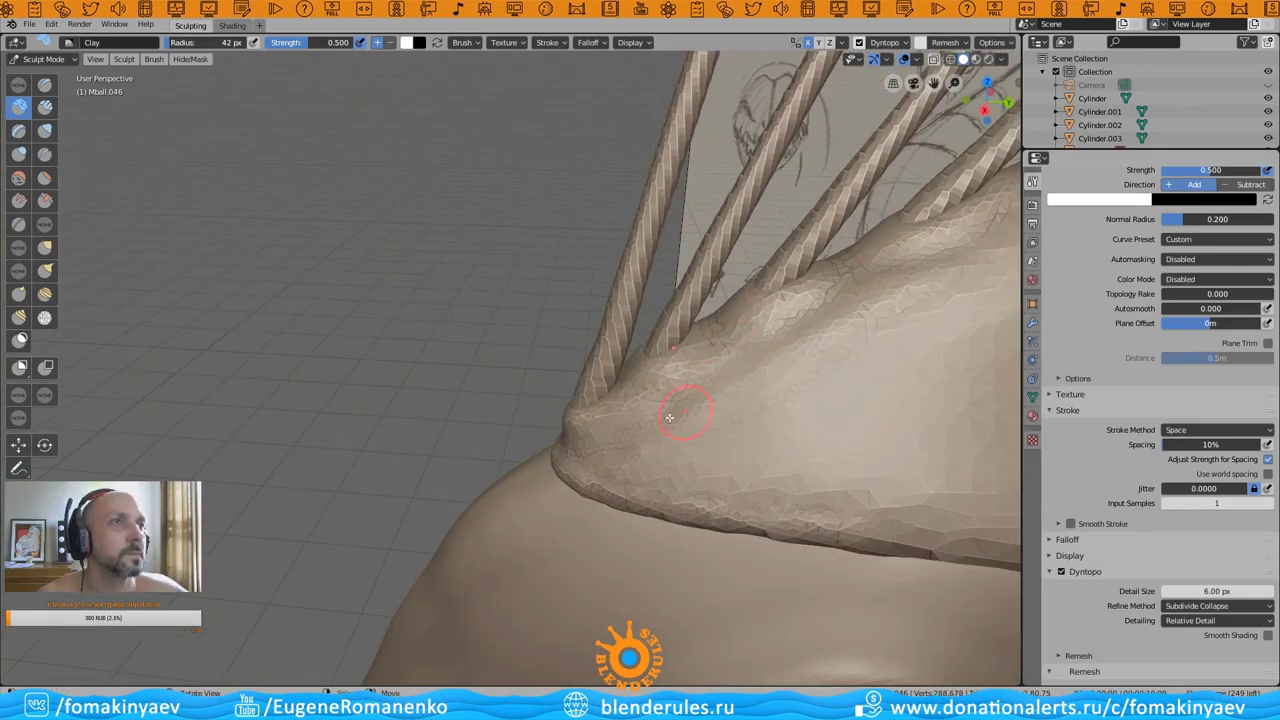
mouse_move(669, 417)
middle_mouse_down()
mouse_move(794, 471)
mouse_move(594, 438)
middle_mouse_up()
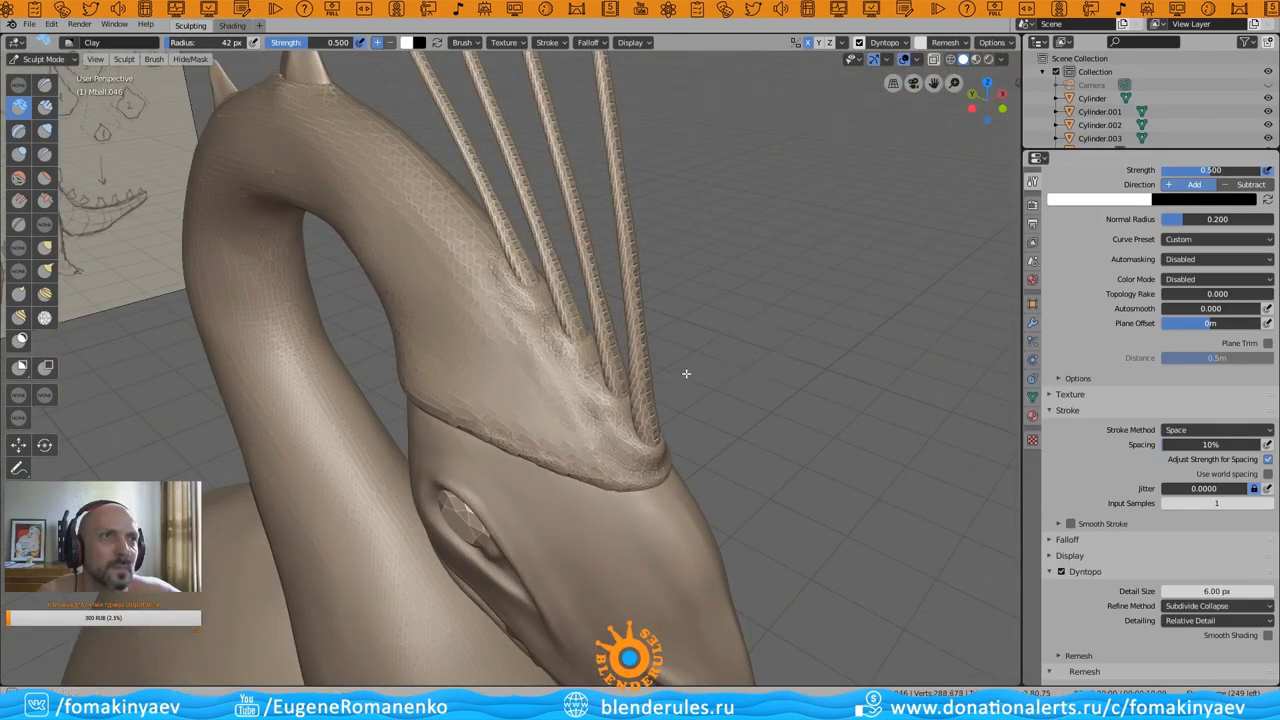
middle_click_drag(686, 373, 634, 265)
scroll(584, 385, "up", 3)
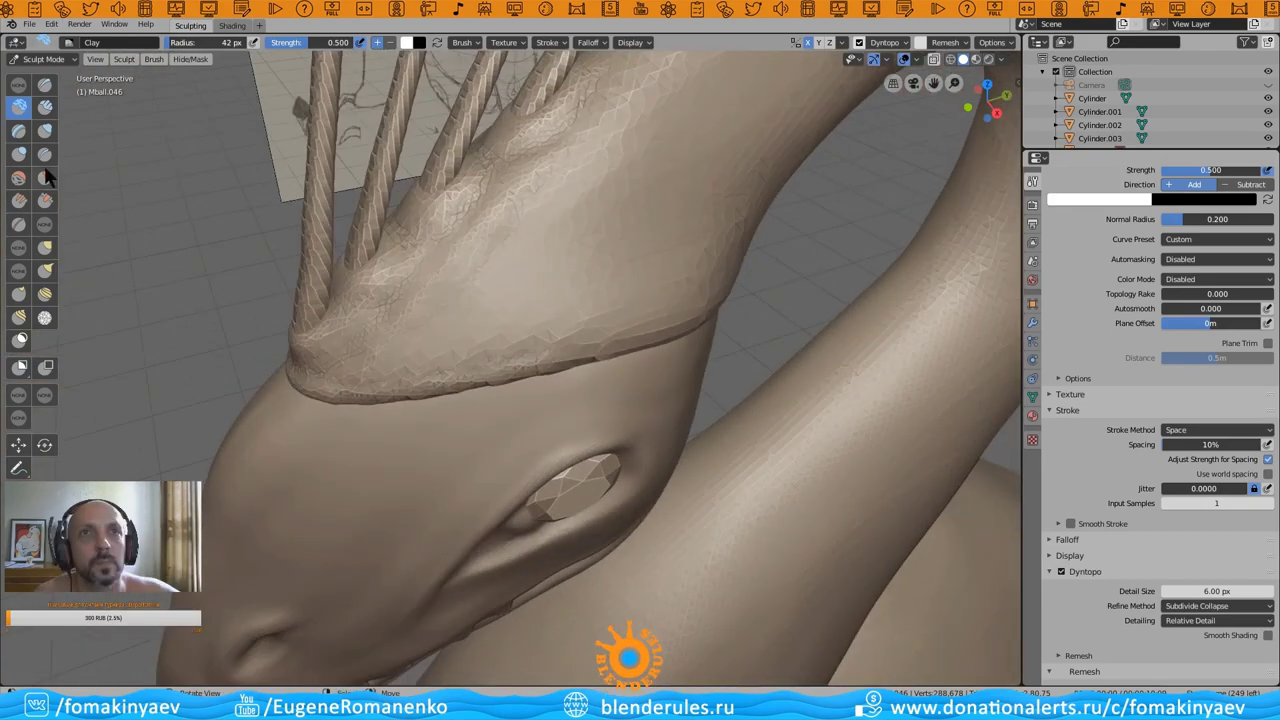
mouse_move(509, 212)
middle_mouse_down()
mouse_move(321, 428)
mouse_move(823, 380)
mouse_move(617, 218)
middle_mouse_up()
mouse_move(714, 145)
middle_mouse_down()
mouse_move(680, 251)
mouse_move(619, 224)
middle_mouse_up()
- Switch to the Clay brush and review the head and crest from front and side
key("c")
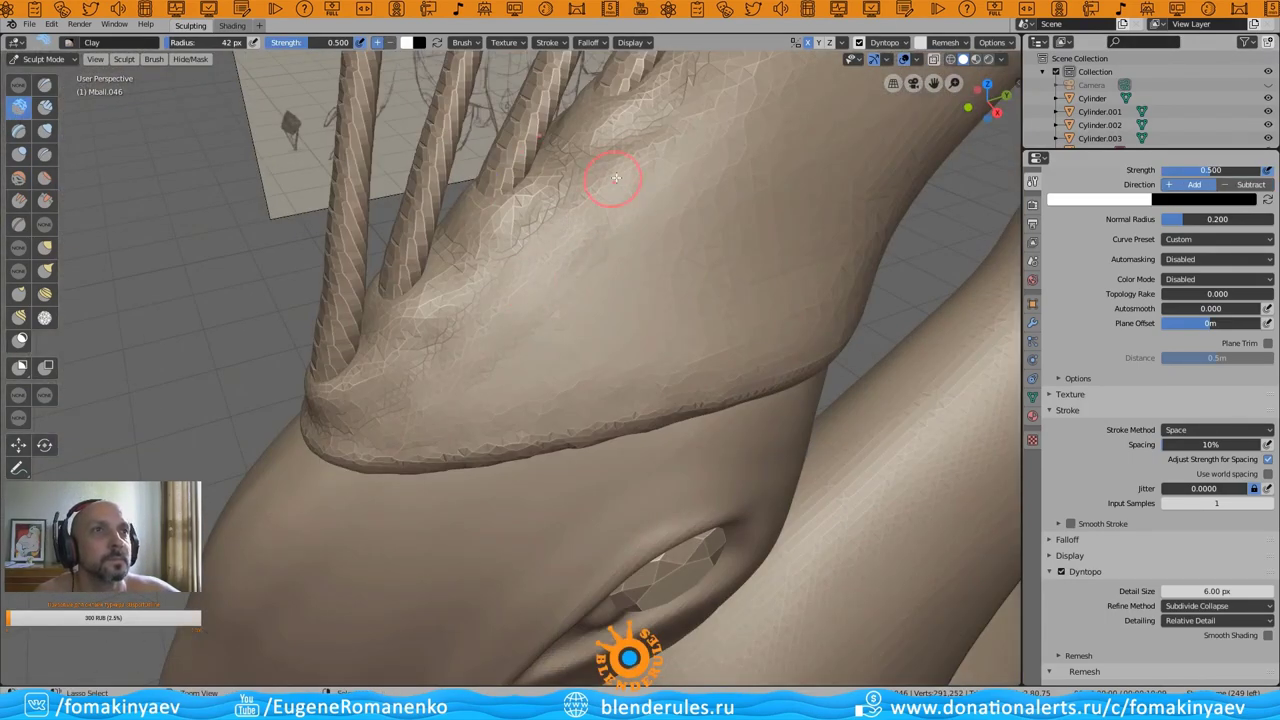
mouse_move(616, 177)
middle_mouse_down()
mouse_move(651, 349)
mouse_move(789, 235)
mouse_move(651, 380)
mouse_move(817, 445)
middle_mouse_up()
scroll(651, 349, "down", 3)
middle_click_drag(719, 369, 581, 387)
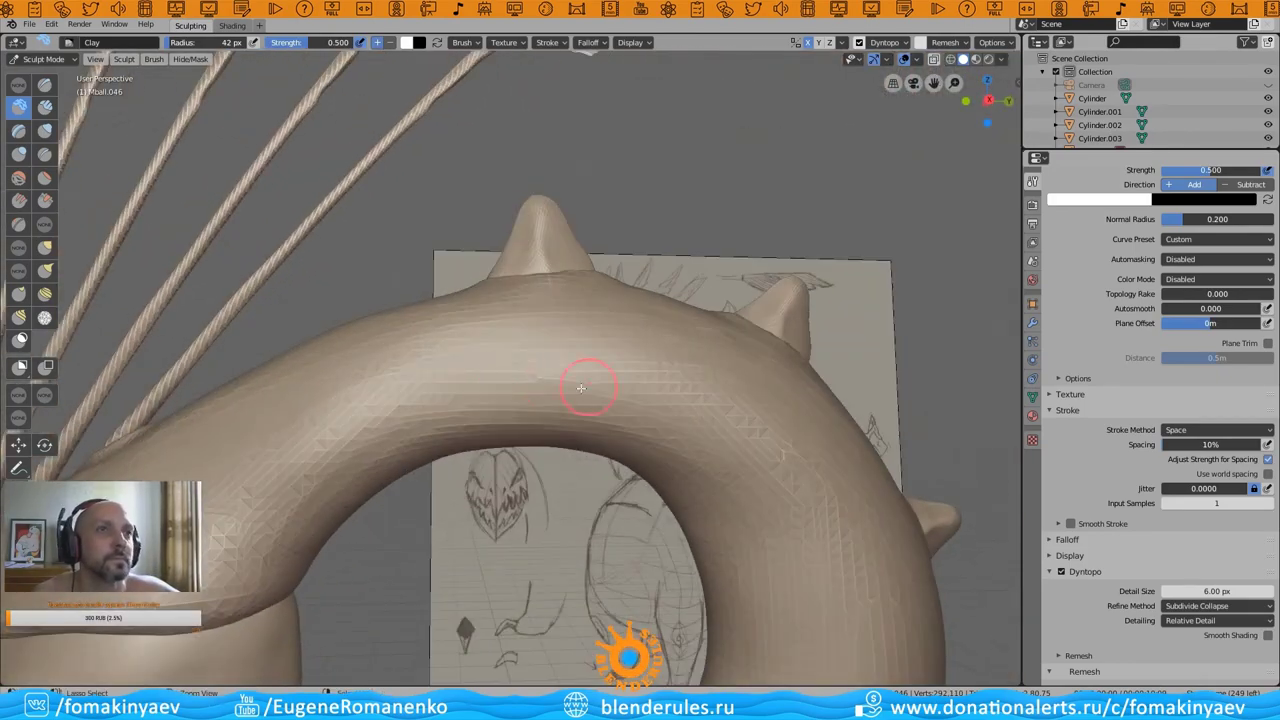
mouse_move(817, 482)
middle_mouse_down()
mouse_move(609, 423)
mouse_move(586, 337)
mouse_move(629, 429)
mouse_move(669, 342)
middle_mouse_up()
mouse_move(690, 412)
middle_mouse_down()
mouse_move(551, 451)
mouse_move(820, 477)
mouse_move(802, 416)
mouse_move(557, 451)
mouse_move(640, 440)
middle_mouse_up()
- Turn Dyntopo off and try the Crease brush before settling on the Draw brush
left_click(1062, 571)
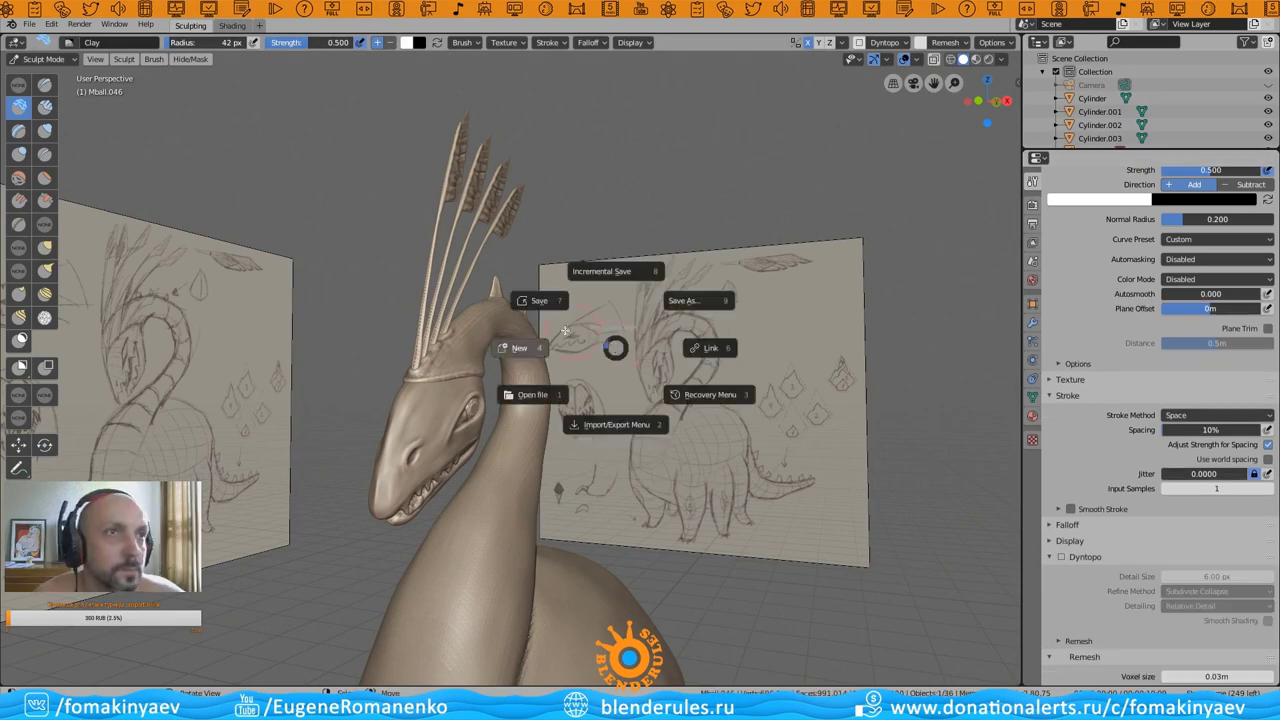
middle_click_drag(614, 343, 934, 84)
mouse_move(600, 340)
middle_mouse_down()
mouse_move(529, 334)
mouse_move(583, 346)
mouse_move(462, 352)
mouse_move(420, 300)
mouse_move(550, 264)
mouse_move(301, 177)
middle_mouse_up()
left_click(44, 153)
left_click(44, 84)
- Carve seam lines down the neck with the Draw brush
mouse_move(91, 154)
middle_mouse_down()
mouse_move(748, 183)
mouse_move(503, 257)
middle_mouse_up()
scroll(337, 222, "up", 3)
middle_click_drag(337, 222, 268, 236)
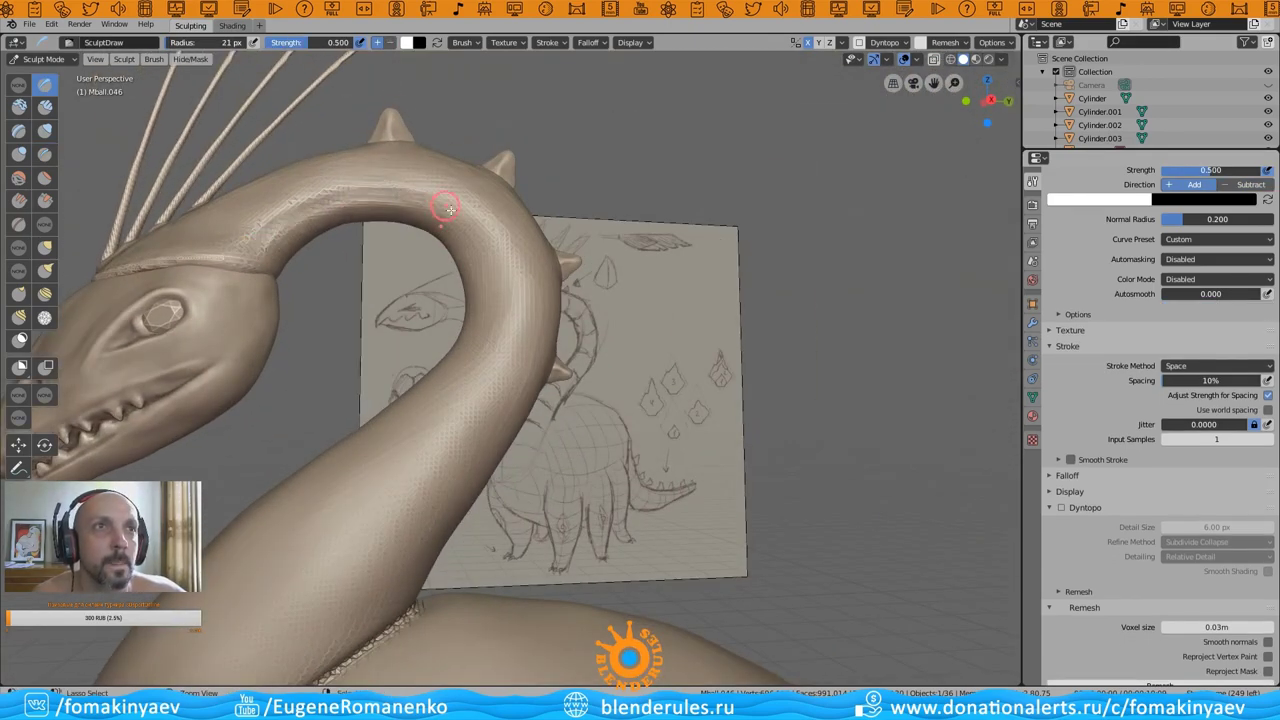
left_click_drag(449, 419, 341, 545)
mouse_move(543, 380)
middle_mouse_down()
mouse_move(349, 517)
mouse_move(320, 591)
middle_mouse_up()
left_click_drag(320, 591, 302, 630)
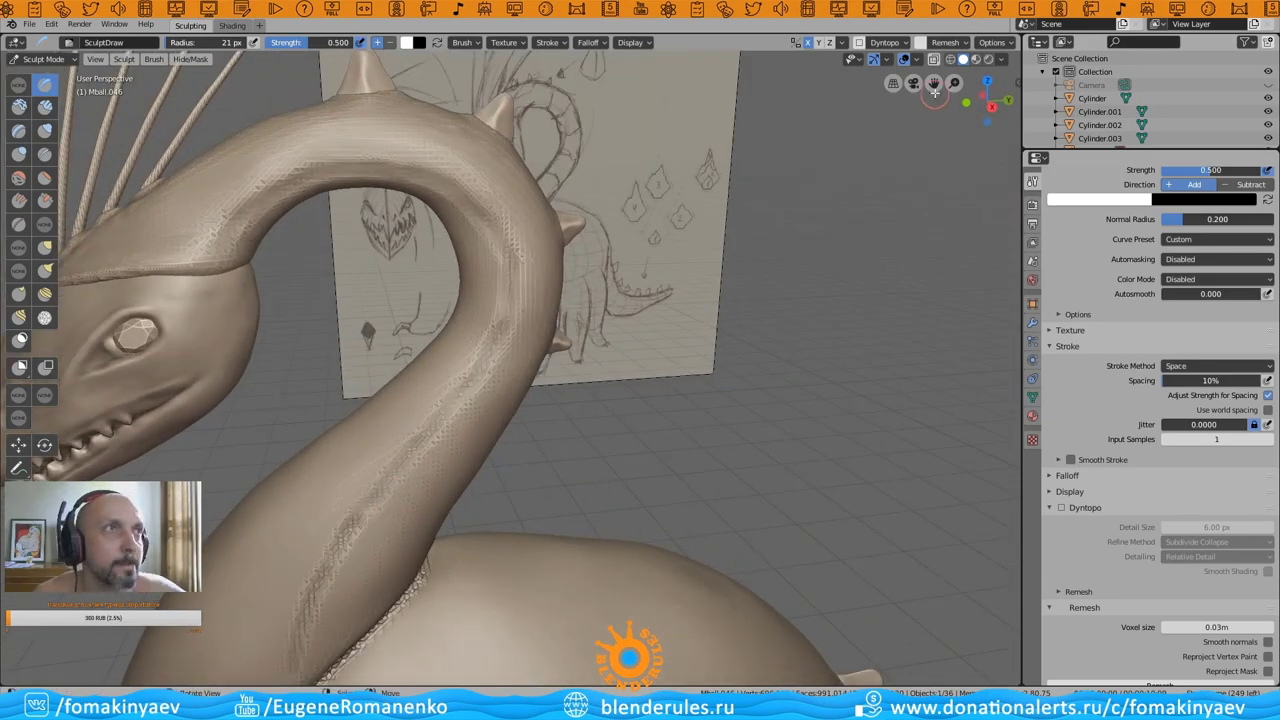
- Switch to the Crease brush in subtract mode and orbit around the neck and head
mouse_move(934, 93)
middle_mouse_down()
mouse_move(711, 371)
mouse_move(434, 400)
middle_mouse_up()
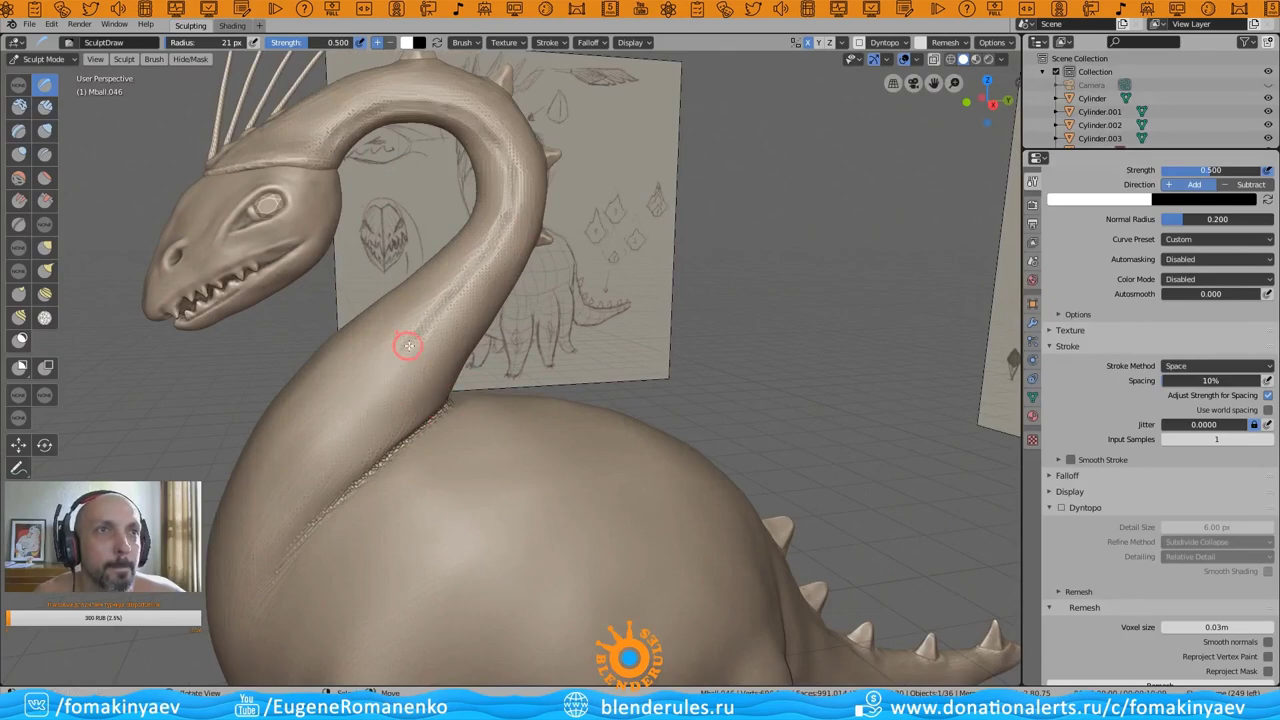
mouse_move(298, 502)
middle_mouse_down()
mouse_move(443, 457)
mouse_move(335, 355)
middle_mouse_up()
key("shift+c")
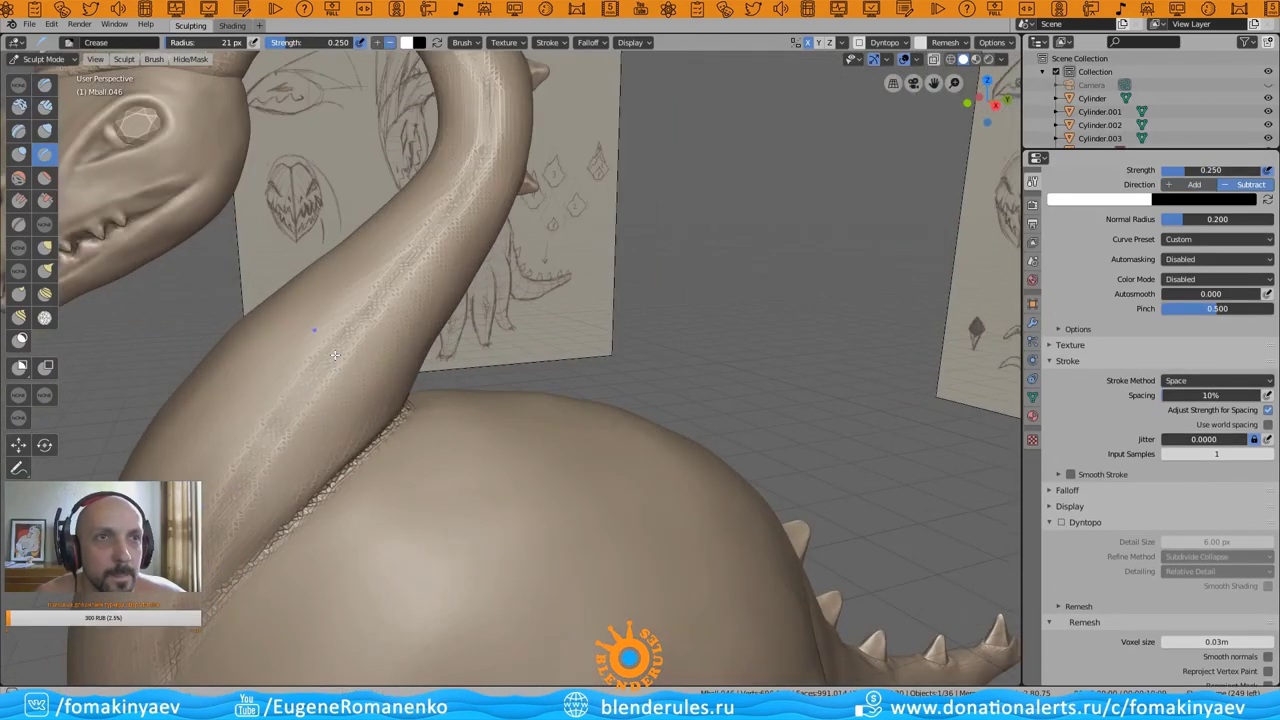
middle_click_drag(448, 309, 387, 477)
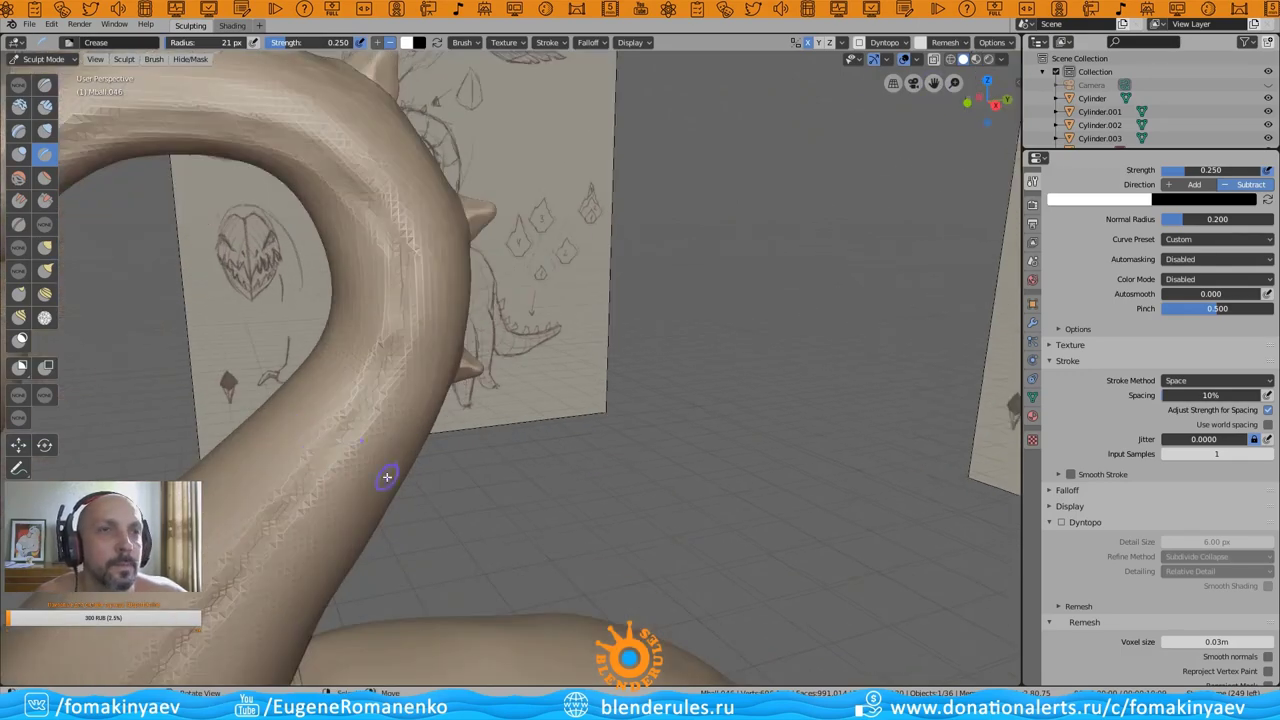
middle_click_drag(410, 338, 196, 117)
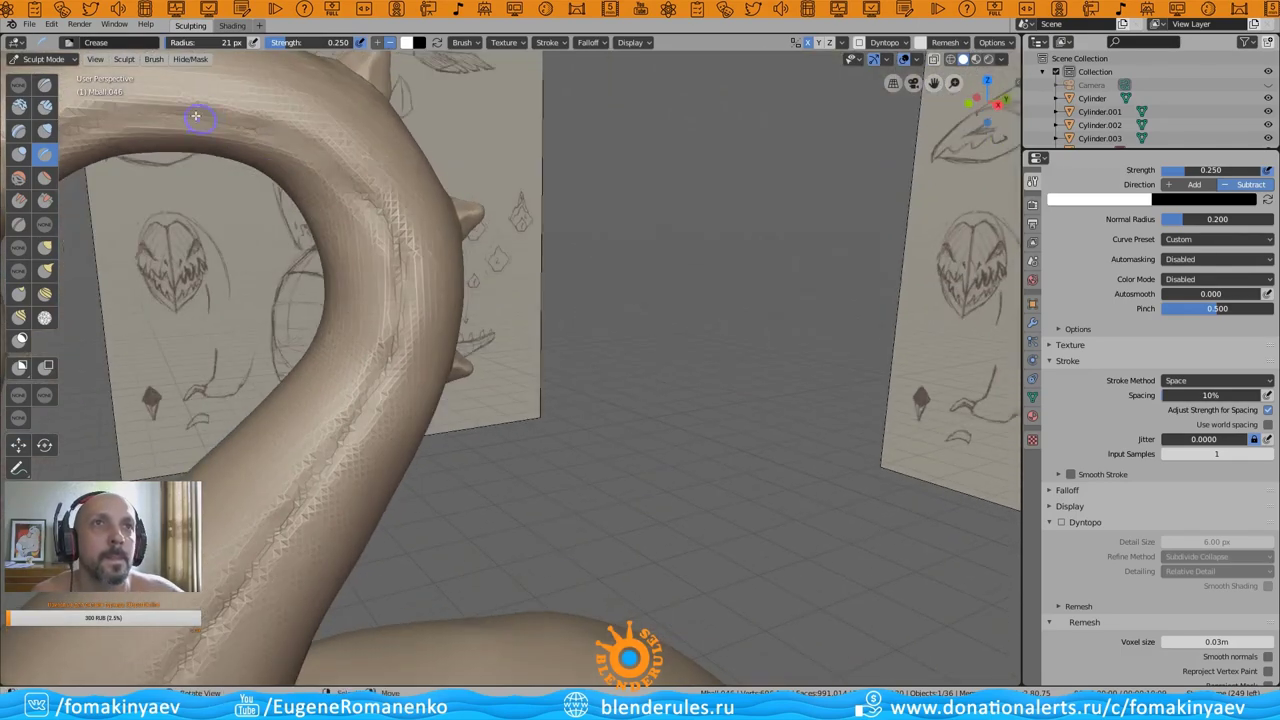
mouse_move(398, 224)
middle_mouse_down()
mouse_move(126, 268)
mouse_move(601, 264)
middle_mouse_up()
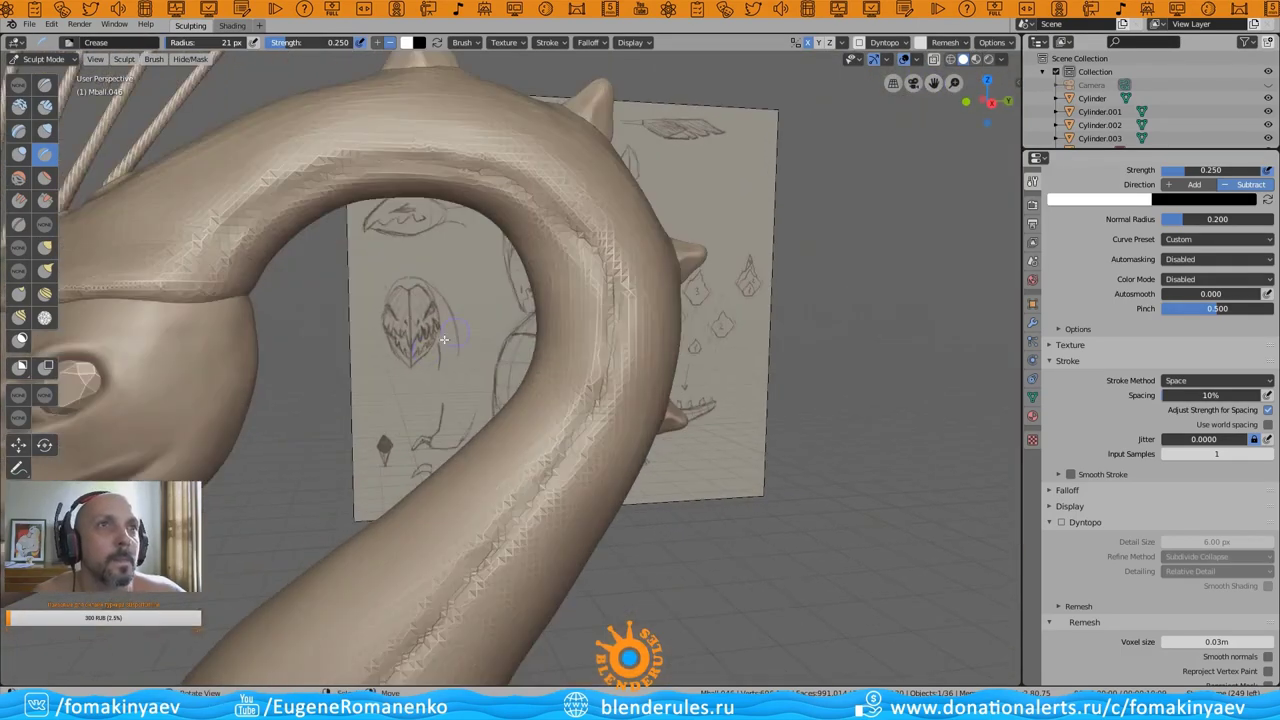
- Reload the recent version of the sculpt and enable stroke smoothing
left_click(30, 24)
mouse_move(60, 78)
left_click(200, 94)
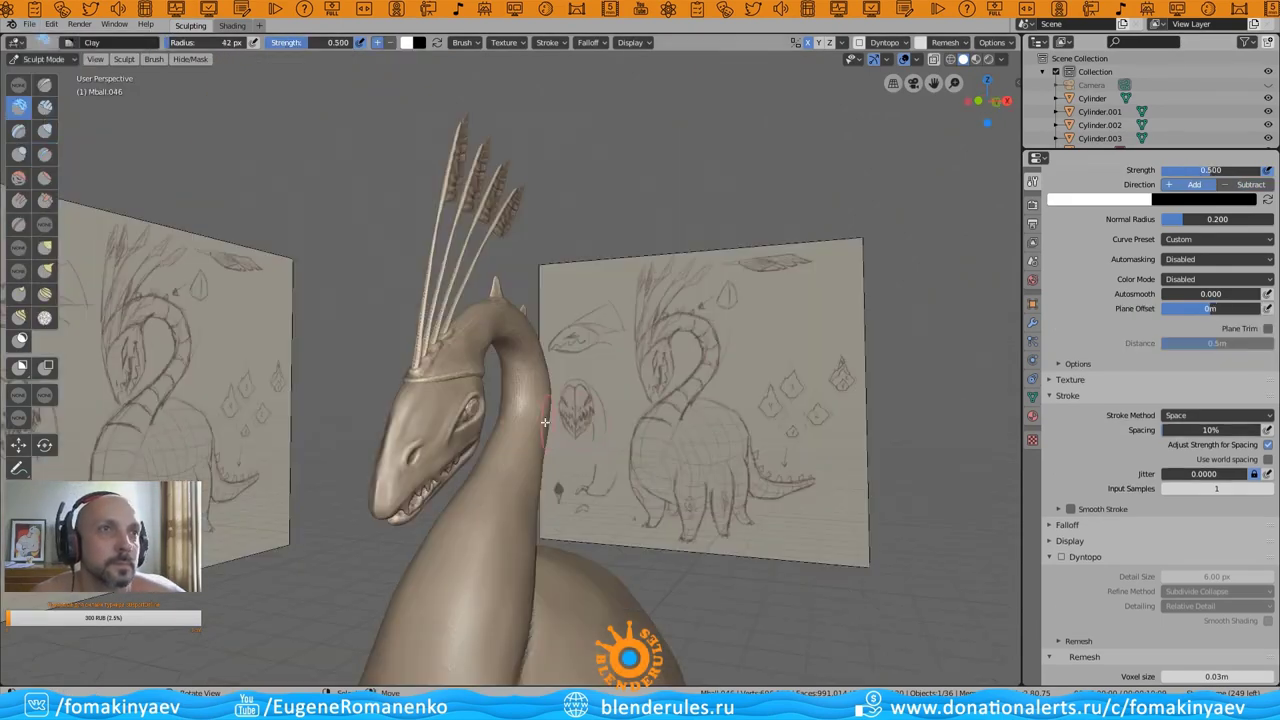
middle_click_drag(672, 560, 640, 540)
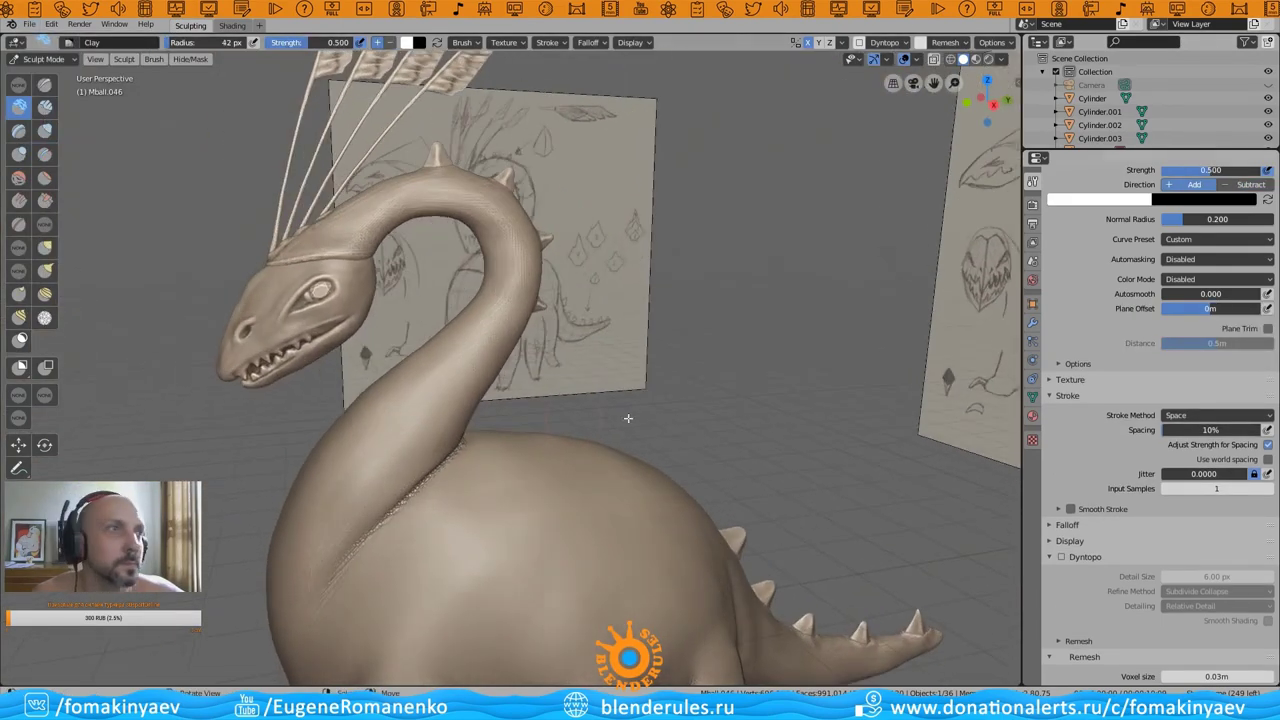
left_click(1070, 509)
middle_click_drag(500, 292, 474, 296)
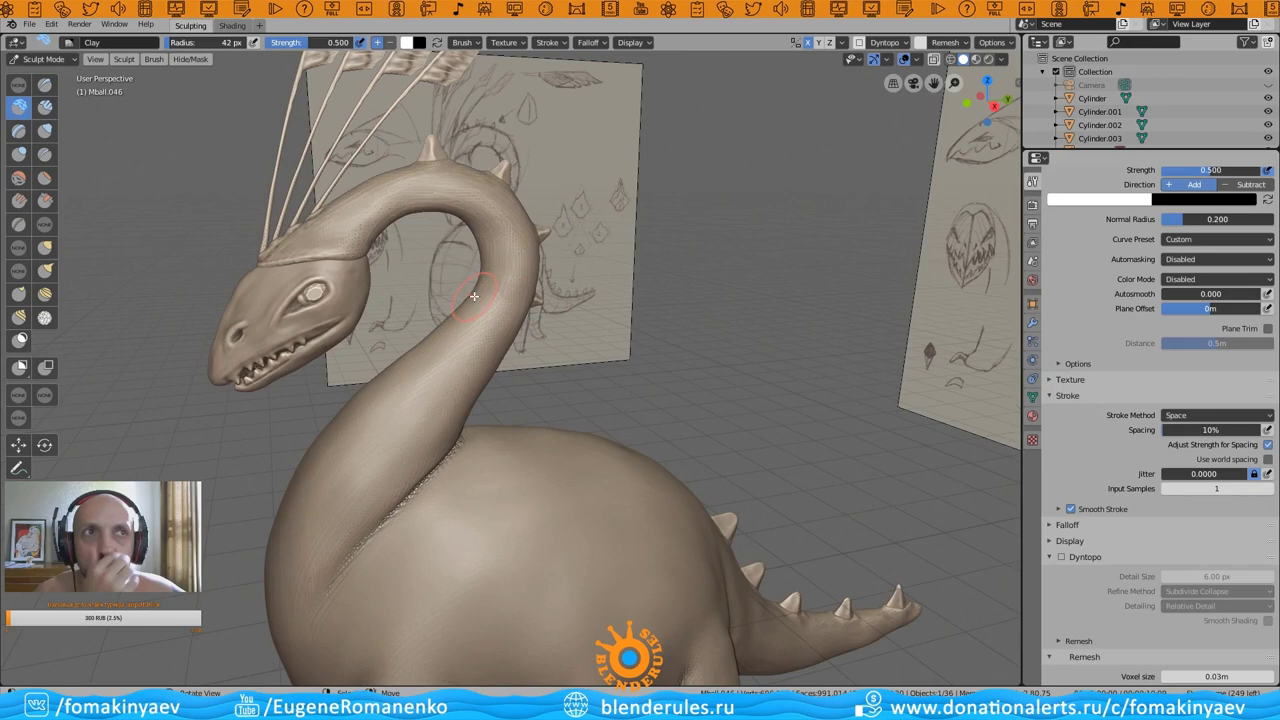
- With the Layer brush, carve a groove along the neck–body seam
left_click(18, 132)
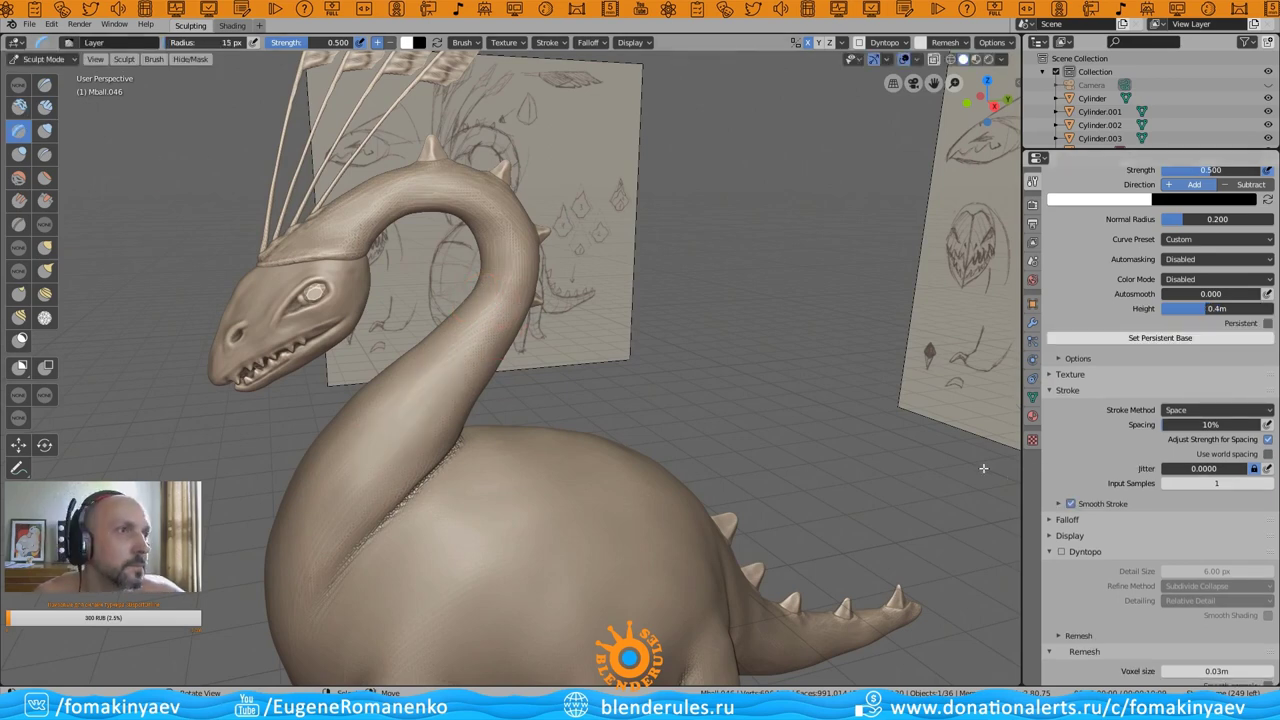
key("c")
middle_click_drag(983, 468, 501, 412)
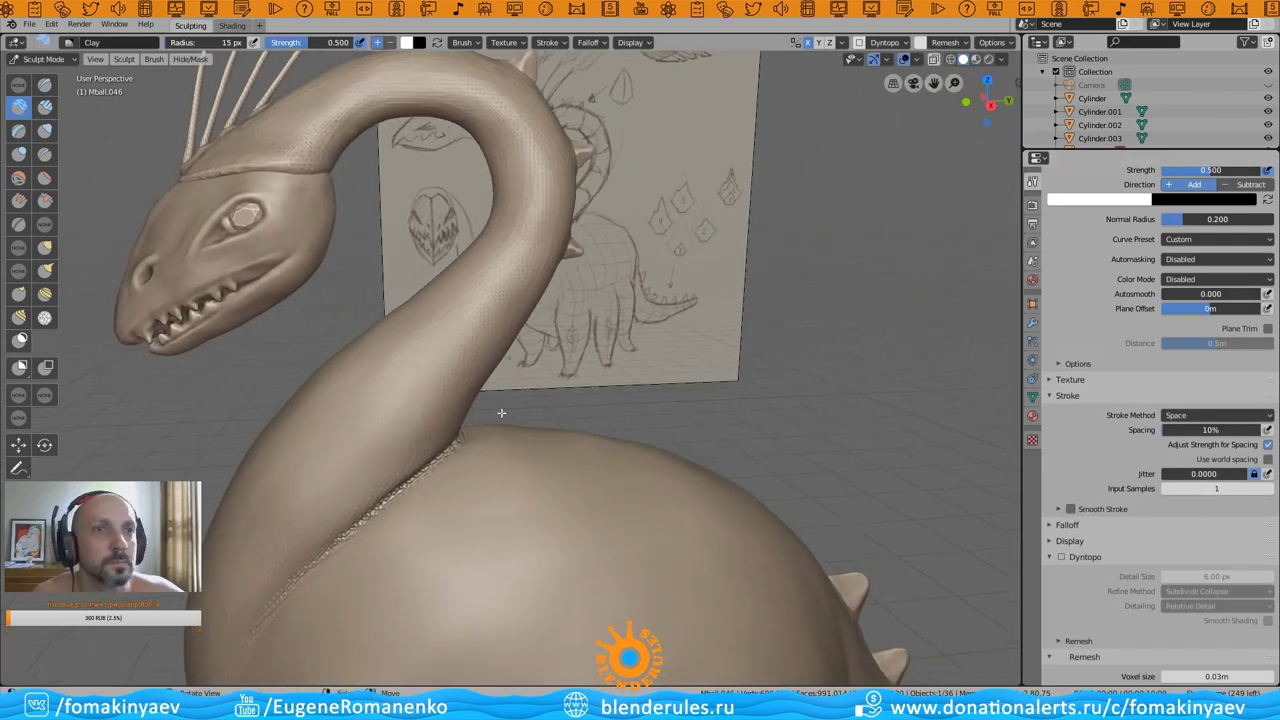
middle_click_drag(245, 601, 429, 488)
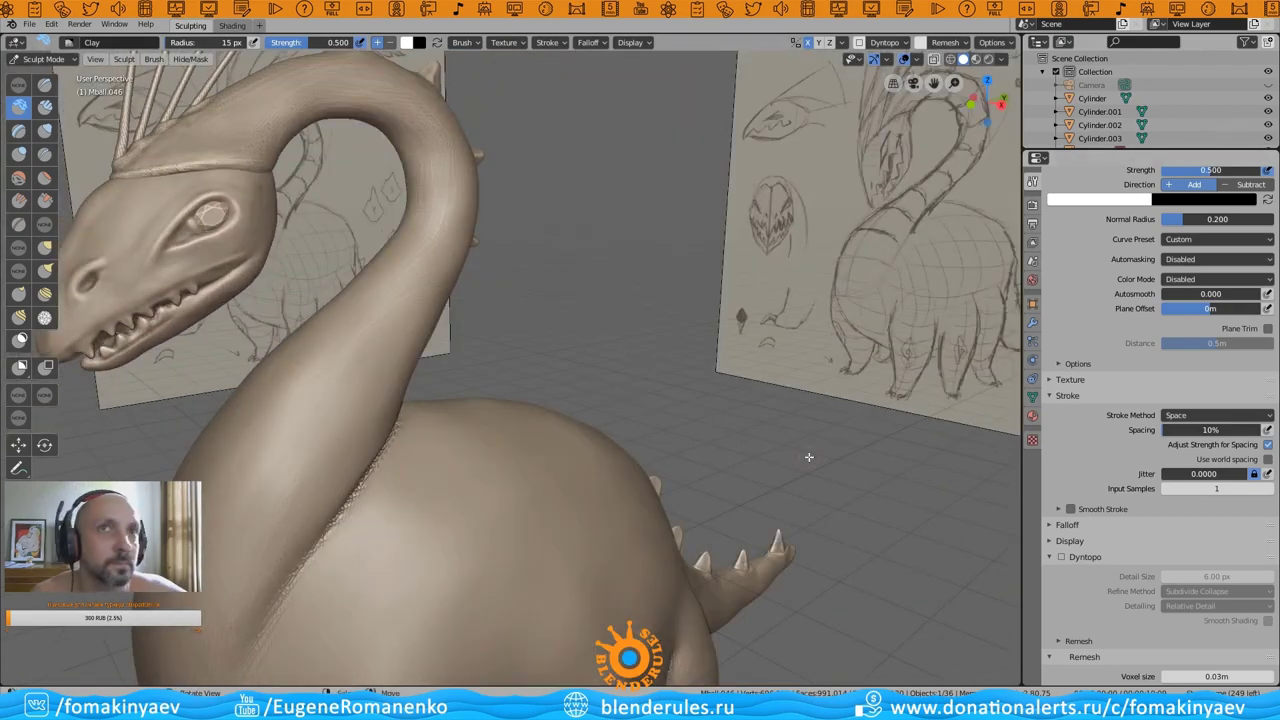
key("l")
middle_click_drag(809, 457, 248, 615)
mouse_move(248, 615)
left_mouse_down()
mouse_move(290, 535)
mouse_move(450, 325)
left_mouse_up()
mouse_move(450, 325)
middle_mouse_down()
mouse_move(461, 450)
mouse_move(123, 180)
middle_mouse_up()
- Switch to the Draw brush and apply the sphere falloff preset
key("x")
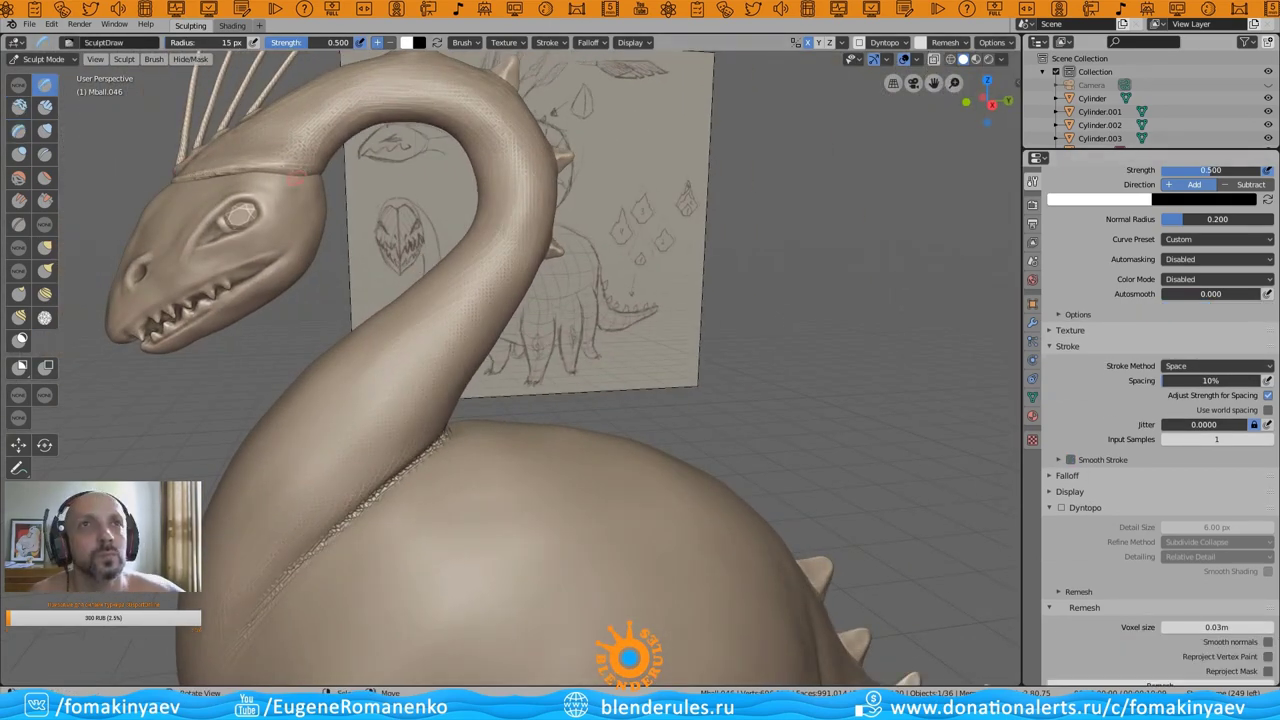
left_click(554, 41)
left_click(595, 41)
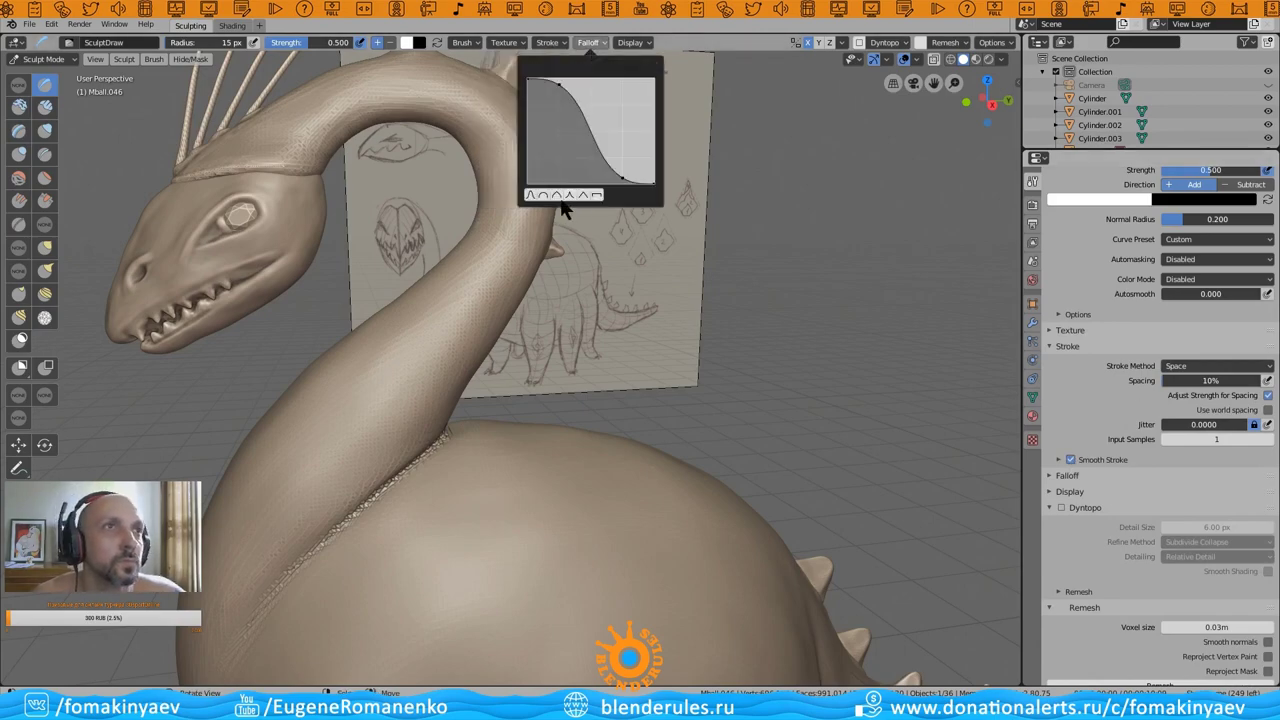
left_click(546, 196)
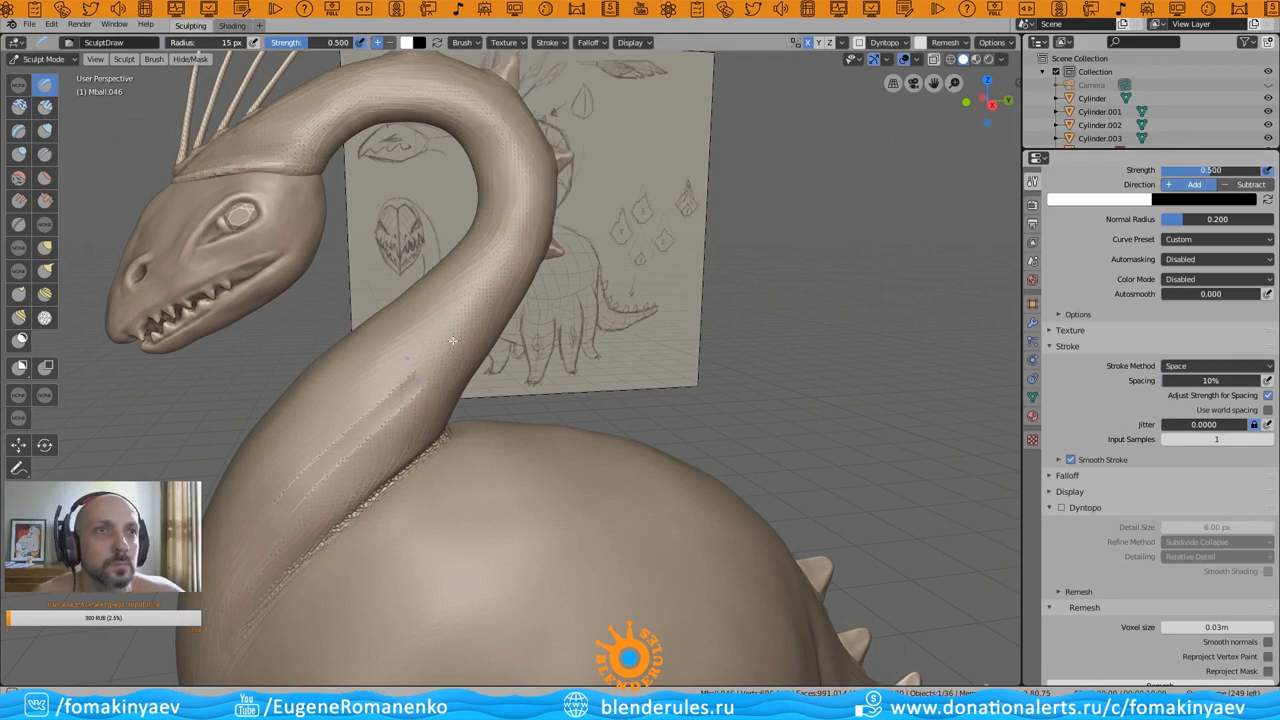
mouse_move(466, 316)
middle_mouse_down()
mouse_move(935, 128)
mouse_move(340, 261)
middle_mouse_up()
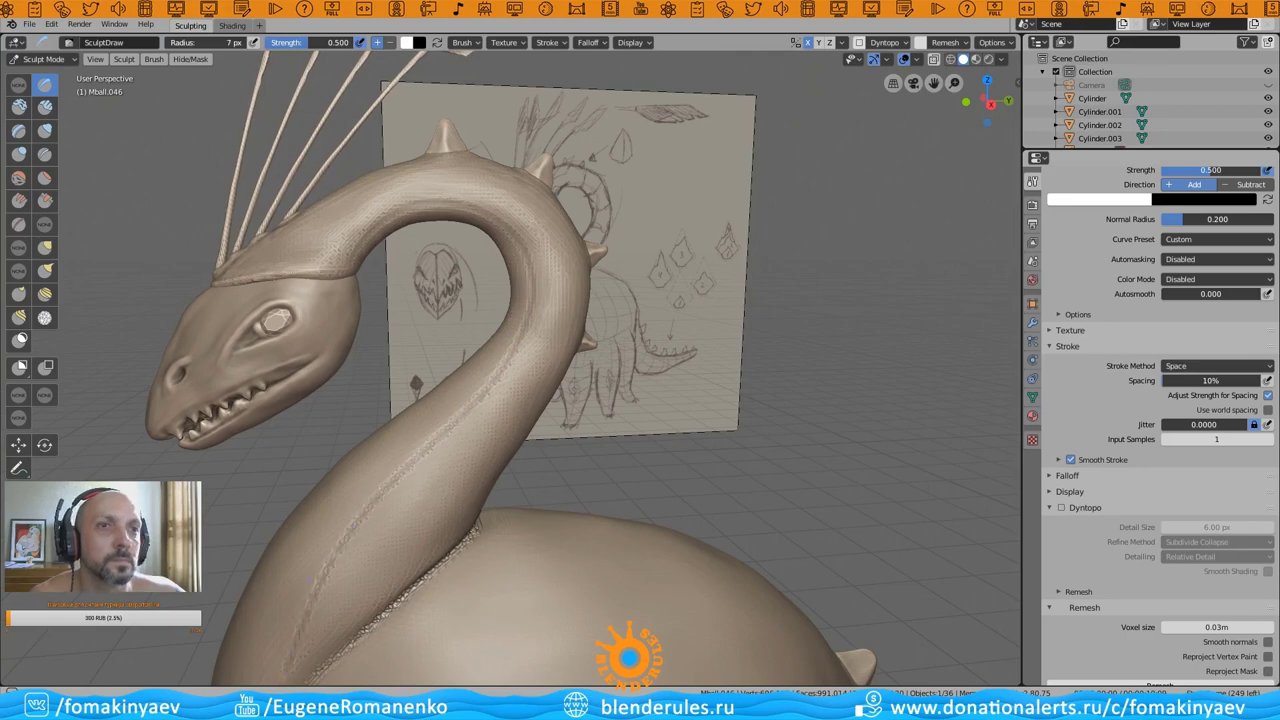
mouse_move(560, 340)
middle_mouse_down()
mouse_move(639, 362)
mouse_move(609, 356)
middle_mouse_up()
scroll(1144, 280, "down", 5)
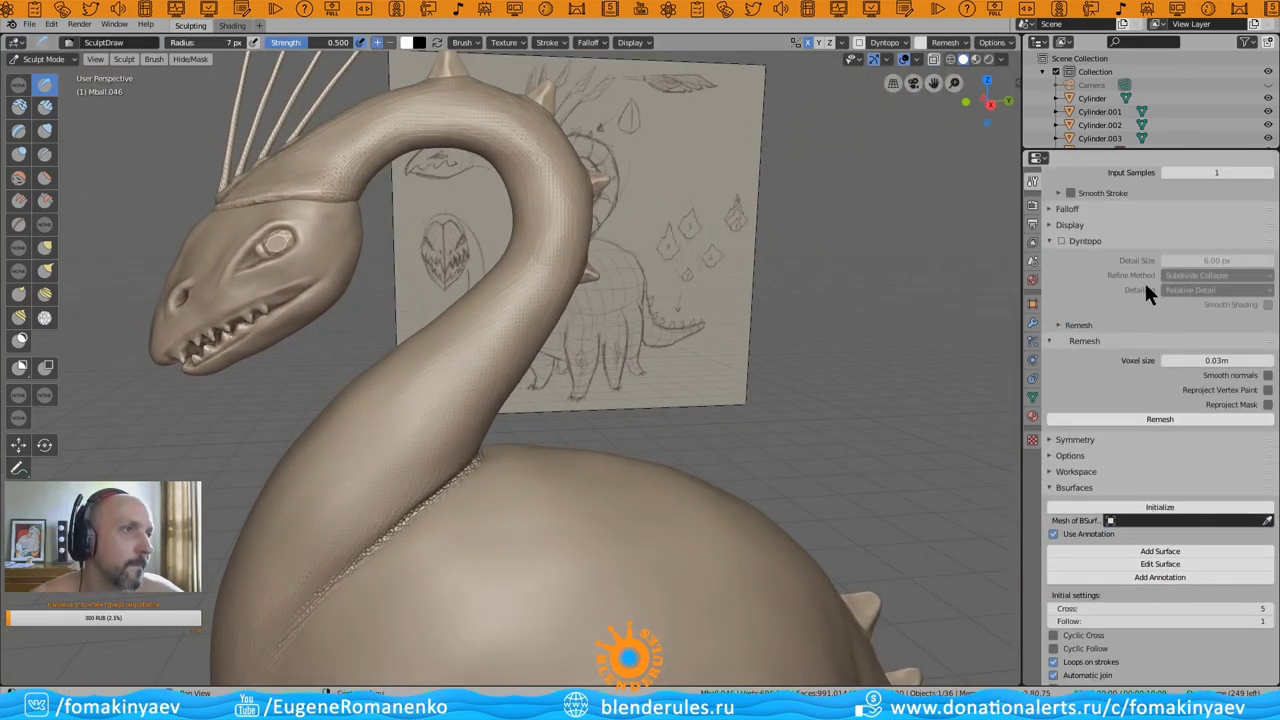
- Re-enable dynamic topology, dismiss its warning, and turn on stroke smoothing
left_click(1061, 308)
left_click(1085, 295)
scroll(1086, 275, "up", 2)
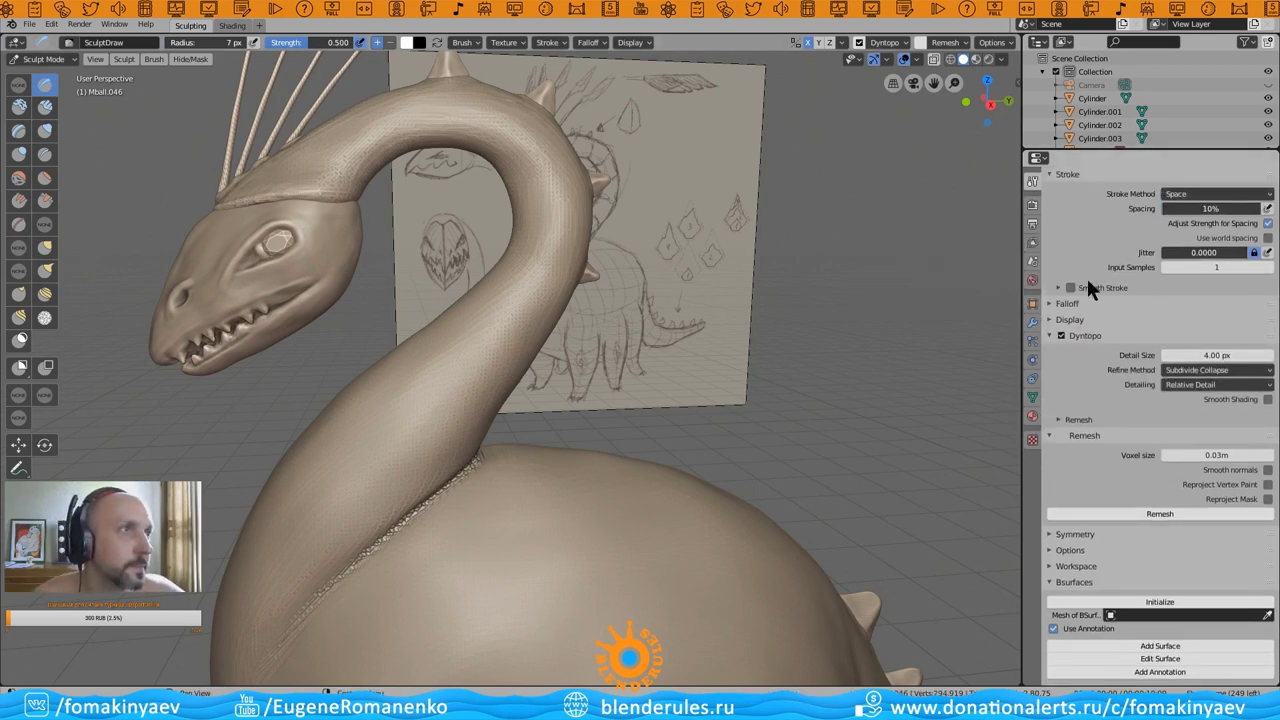
left_click(1070, 287)
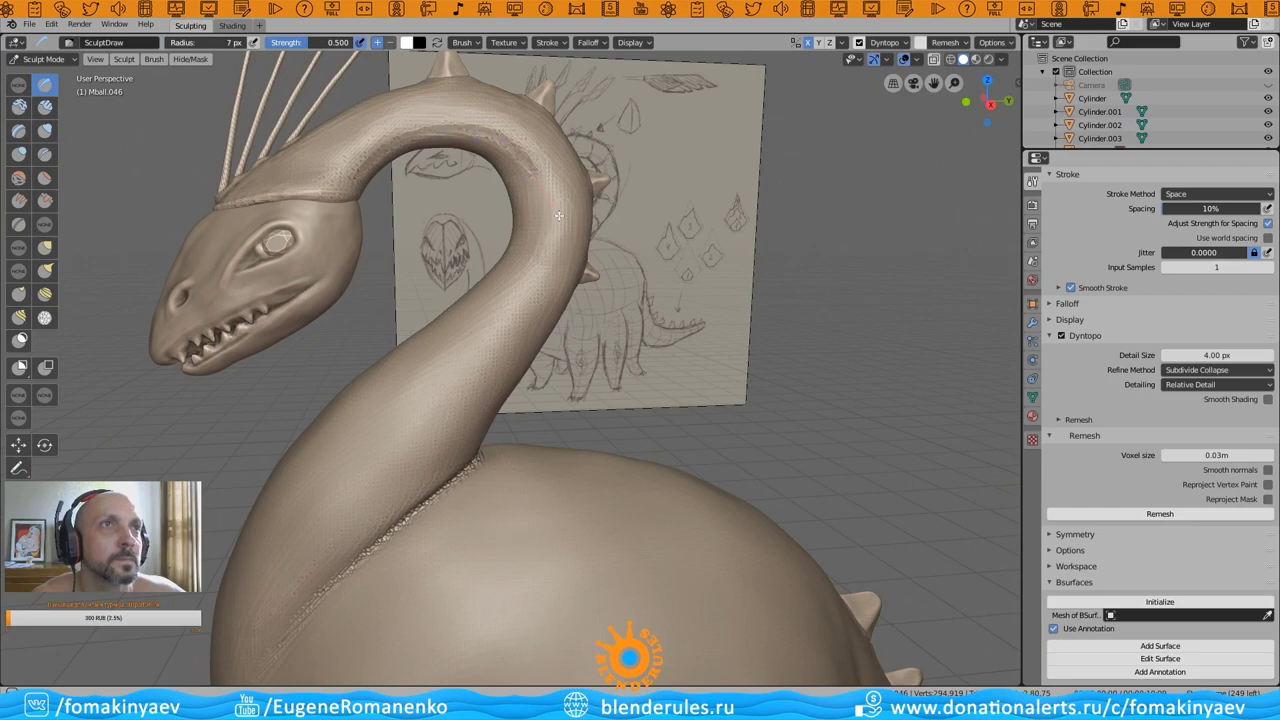
- Turn dynamic topology off again while viewing the whole dinosaur
scroll(469, 360, "down", 5)
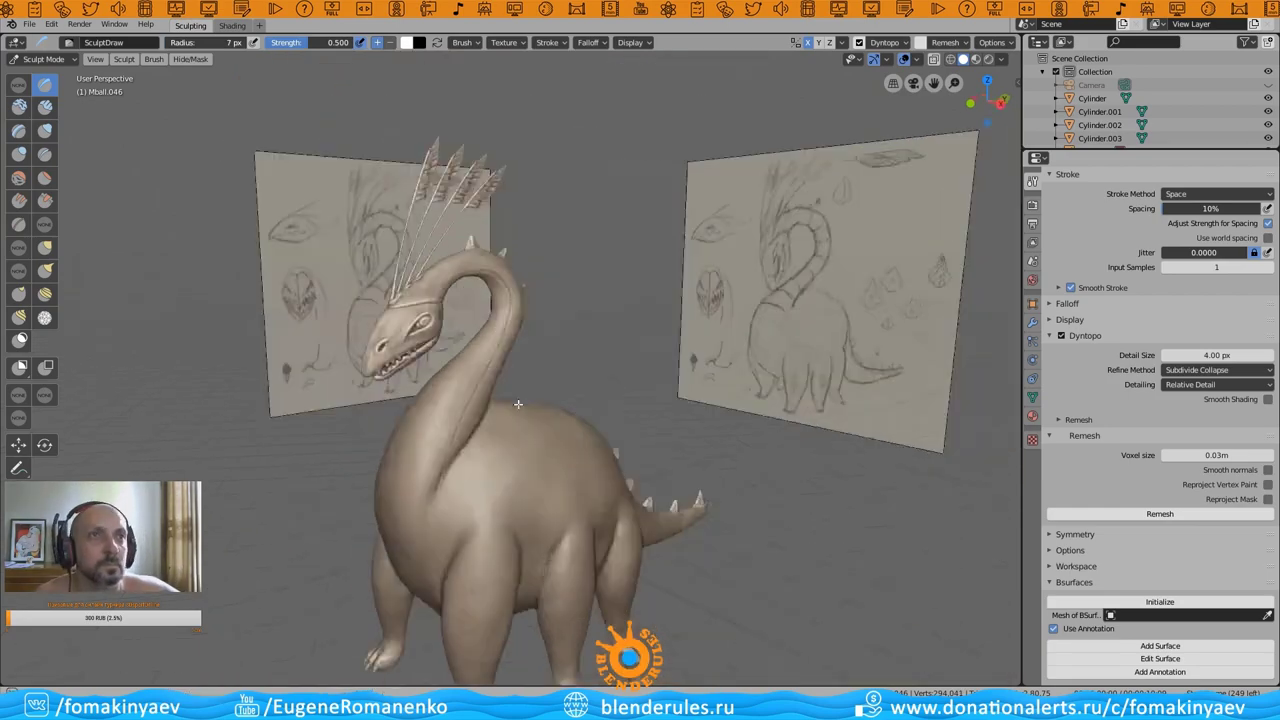
middle_click_drag(469, 360, 461, 403)
scroll(461, 403, "up", 2)
scroll(461, 403, "up", 5)
scroll(485, 387, "down", 2)
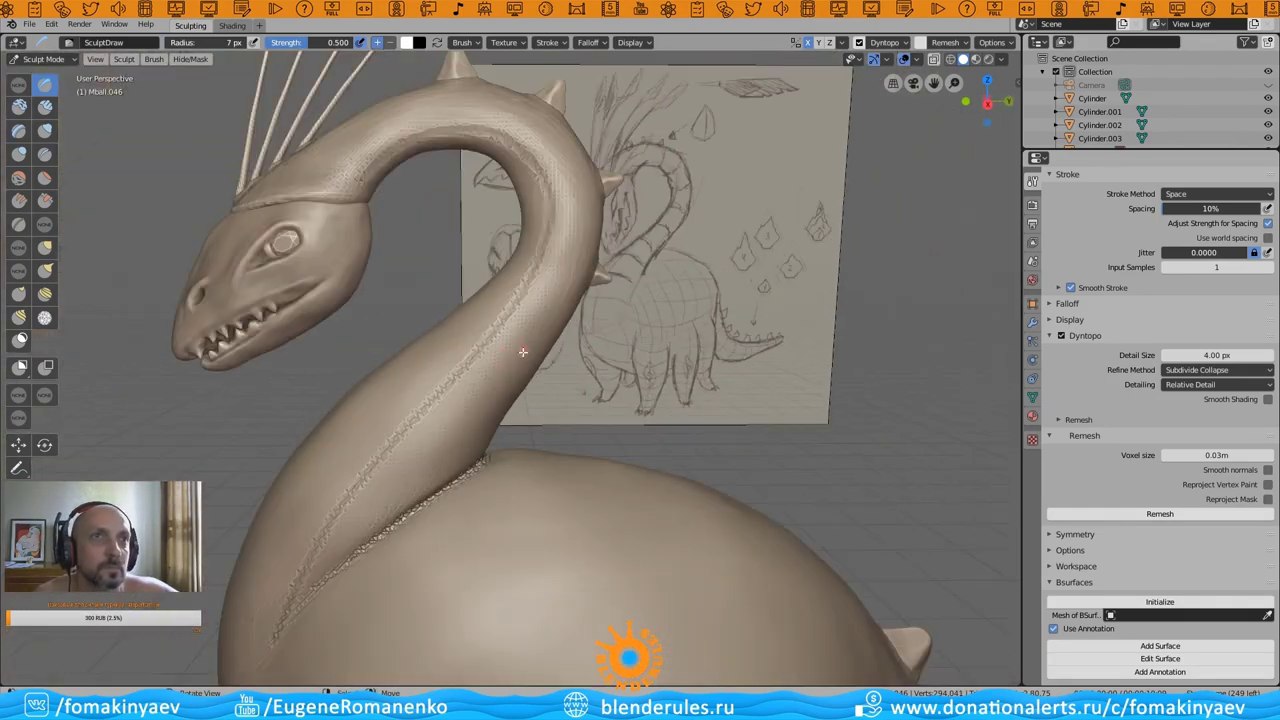
left_click(1062, 336)
scroll(1084, 285, "up", 1)
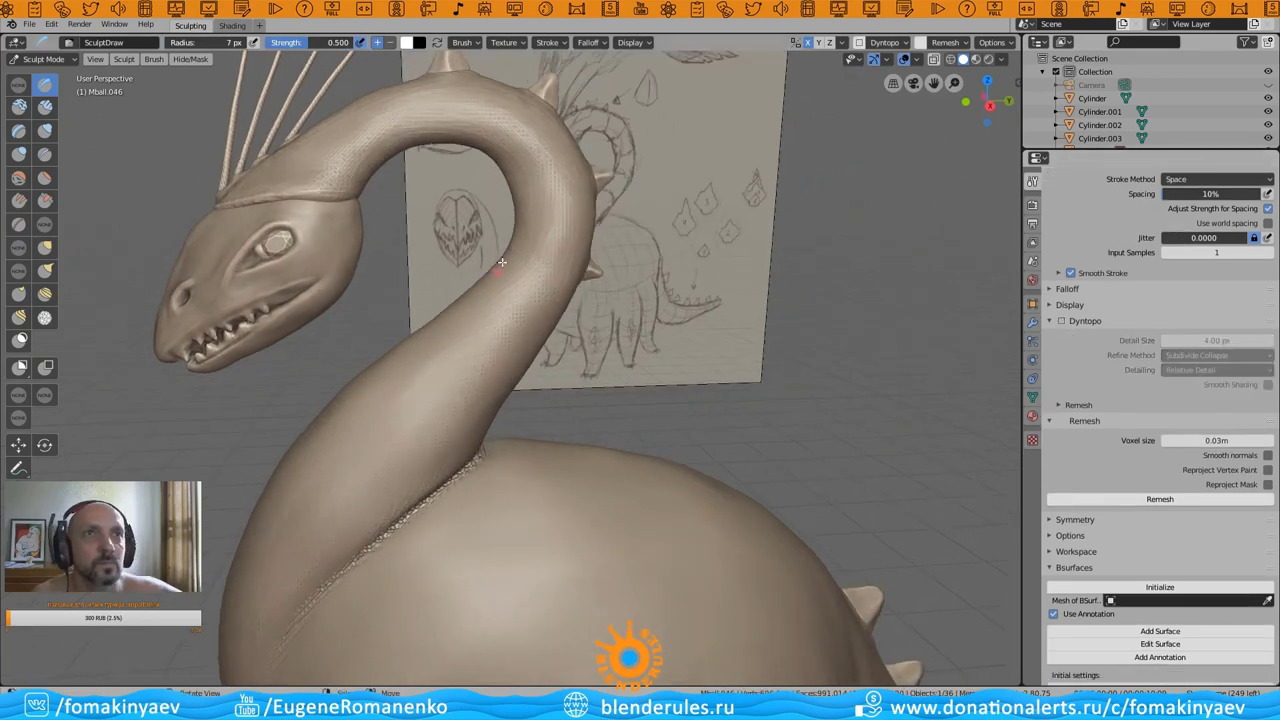
scroll(1150, 230, "up", 1)
scroll(1100, 300, "up", 3)
scroll(1084, 359, "up", 1)
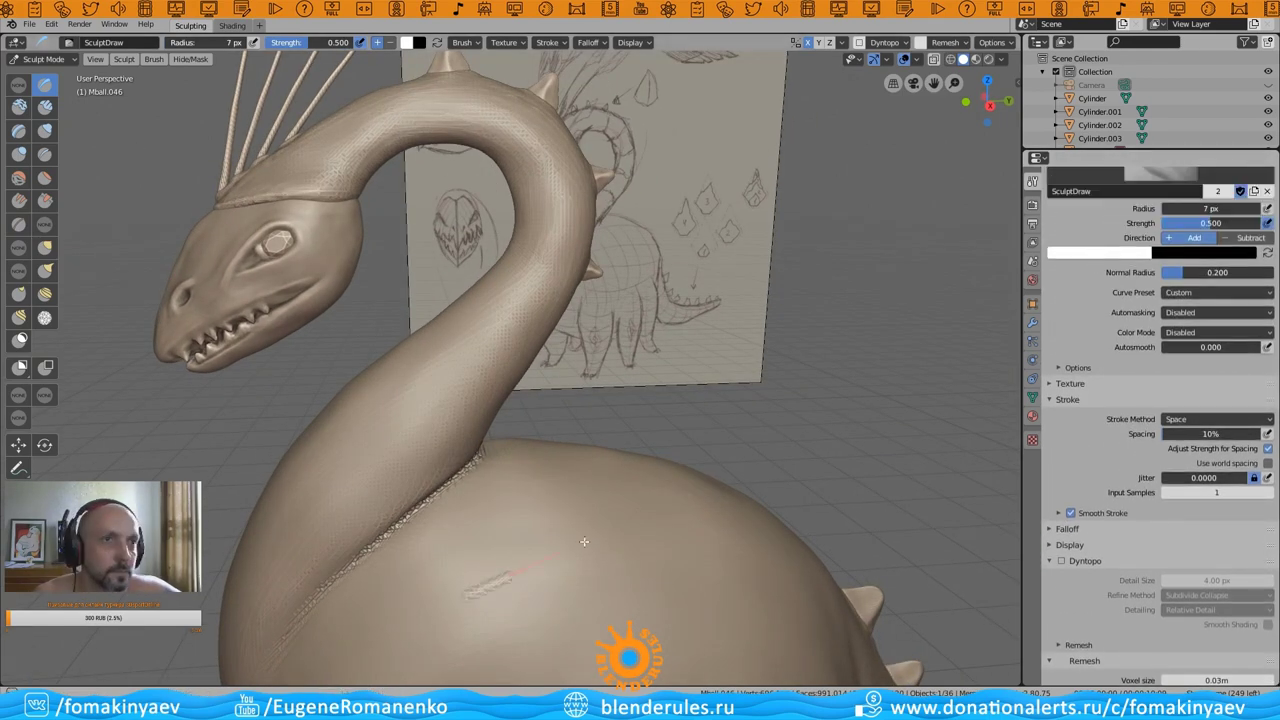
mouse_move(580, 470)
middle_mouse_down()
mouse_move(660, 478)
mouse_move(1065, 258)
middle_mouse_up()
- Try a Layer brush stroke on the neck, then undo it
left_click(19, 130)
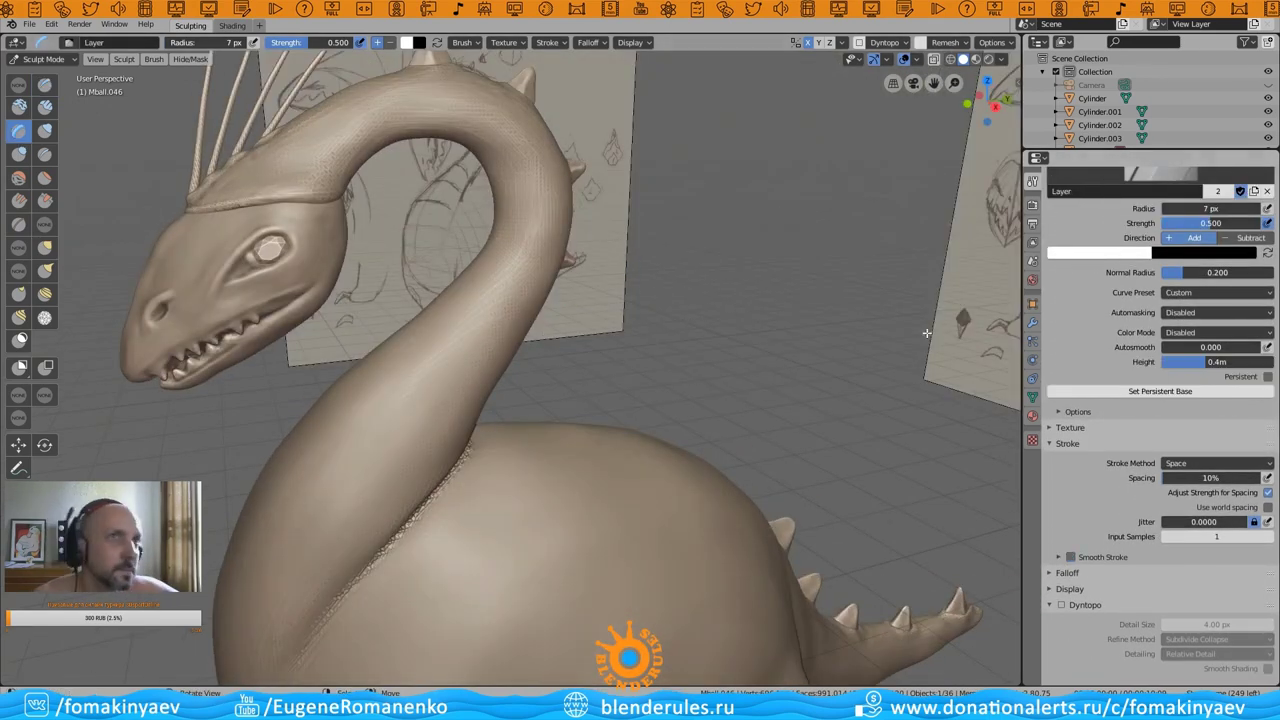
left_click(588, 42)
left_click_drag(300, 530, 436, 360)
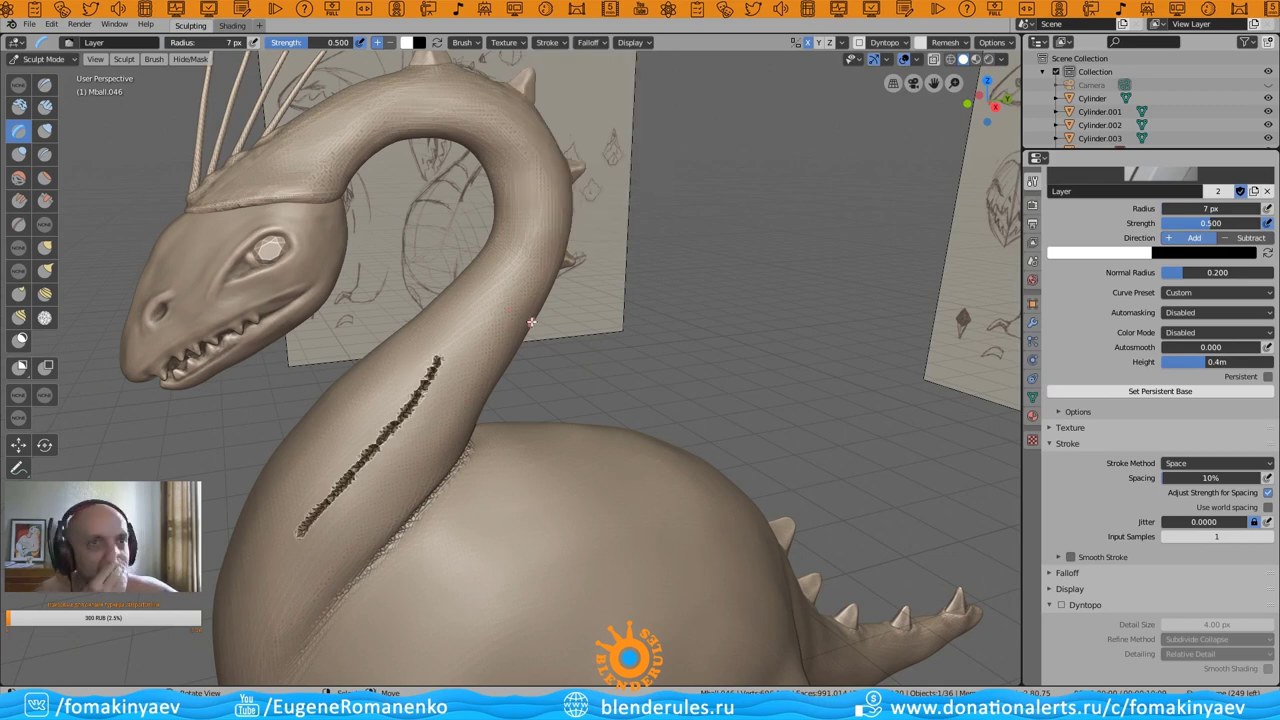
key("ctrl+z")
scroll(1210, 208, "down", 1, "ctrl")
scroll(1210, 208, "down", 1, "ctrl")
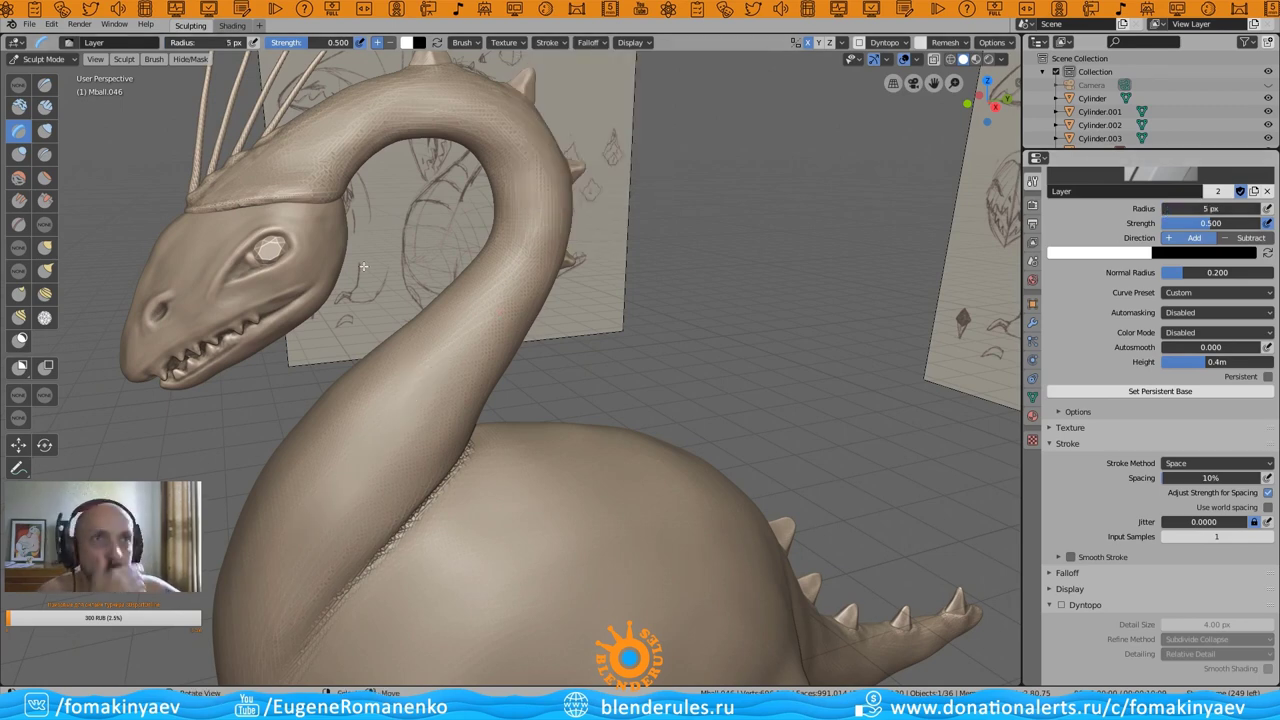
scroll(1210, 260, "up", 3)
- Test lighter Layer strokes at strength 0.200 with stroke smoothing, undoing each one
left_click(1219, 338)
key("Return")
left_click_drag(300, 530, 380, 425)
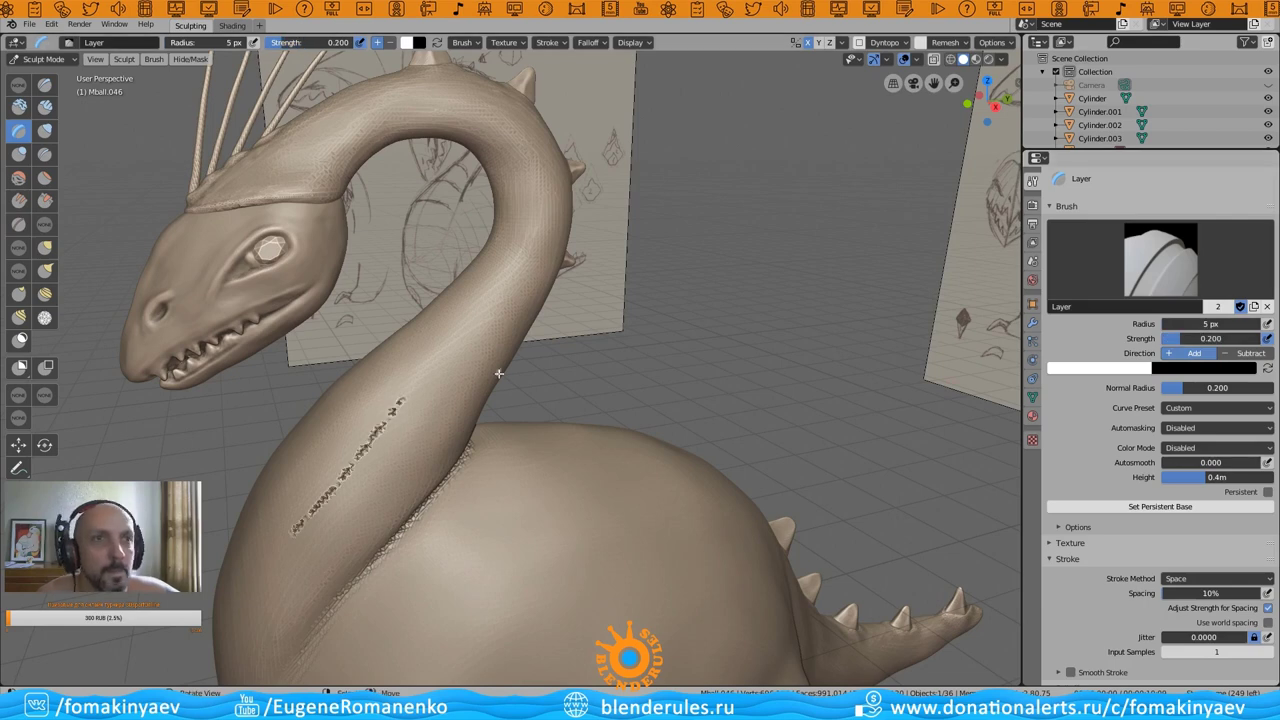
key("ctrl+z")
key("ctrl+z")
key("ctrl+z")
key("ctrl+z")
left_click_drag(306, 545, 465, 342)
key("ctrl+z")
scroll(1062, 572, "down", 2)
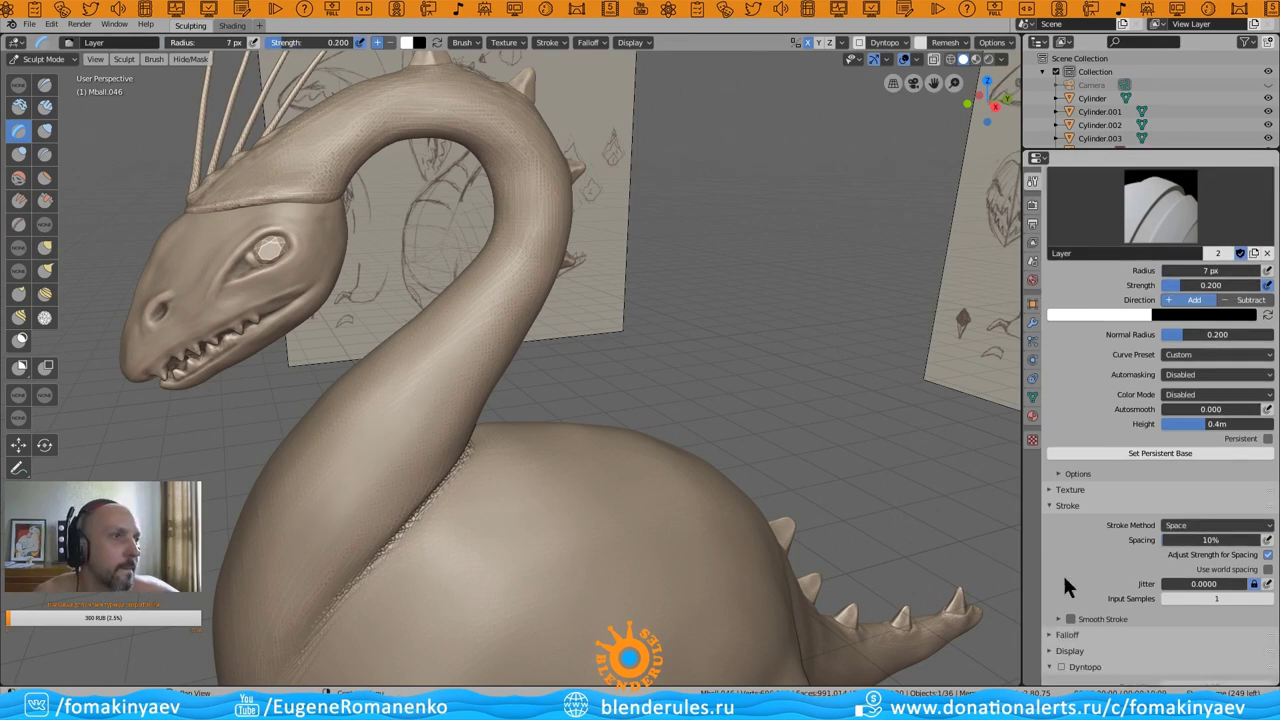
left_click(1070, 619)
scroll(1070, 619, "up", 2)
key("ctrl+z")
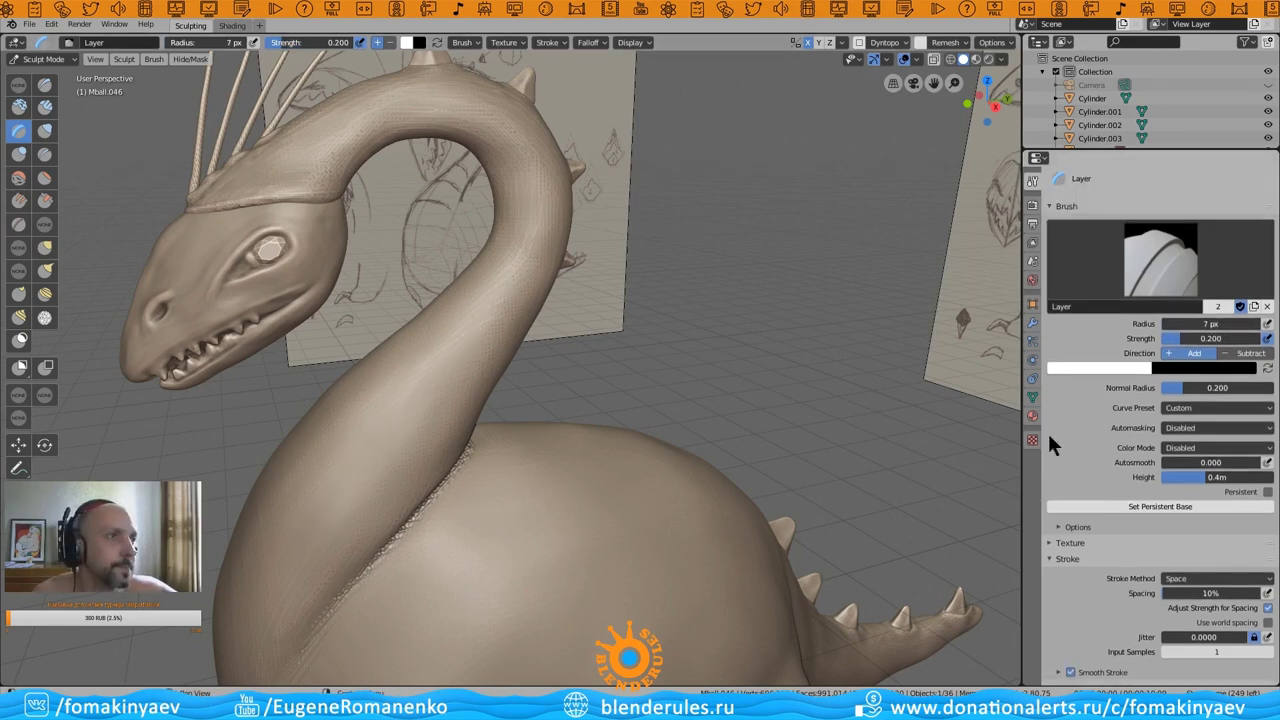
scroll(1047, 430, "down", 1)
- Return to the Draw brush and undo a stray mark on the neck
key("x")
left_click(588, 42)
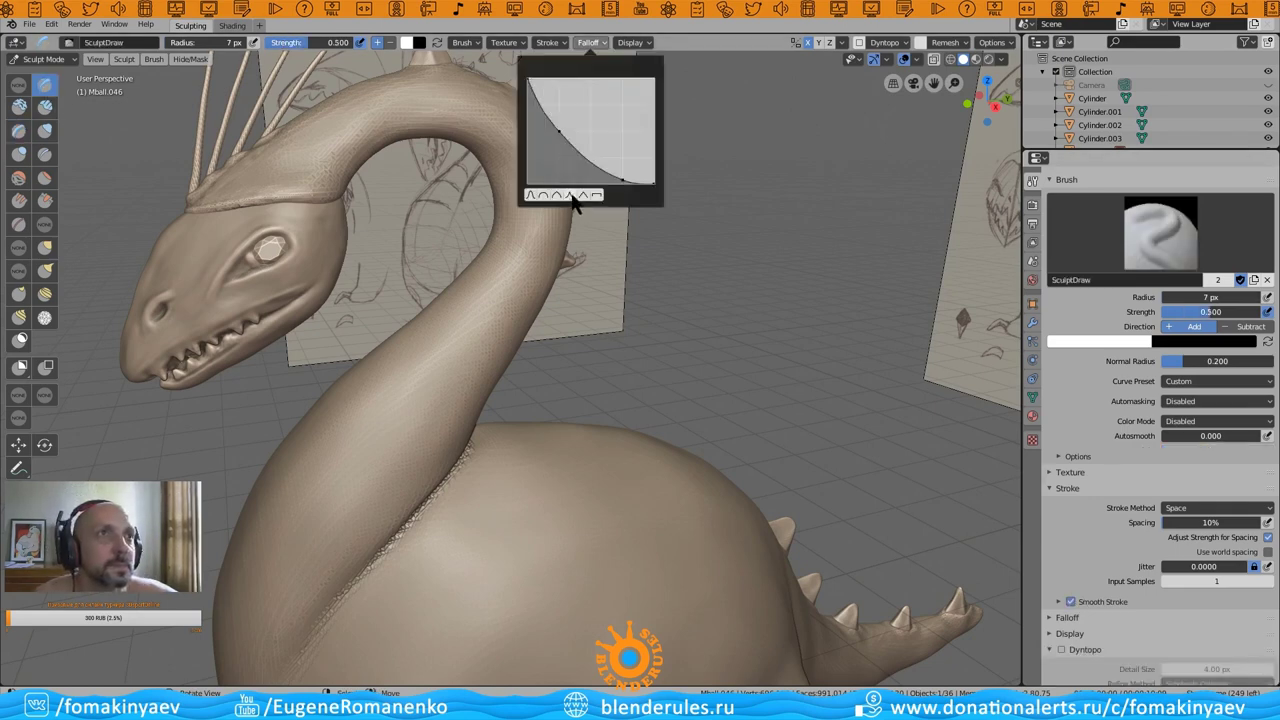
middle_click_drag(446, 349, 346, 189)
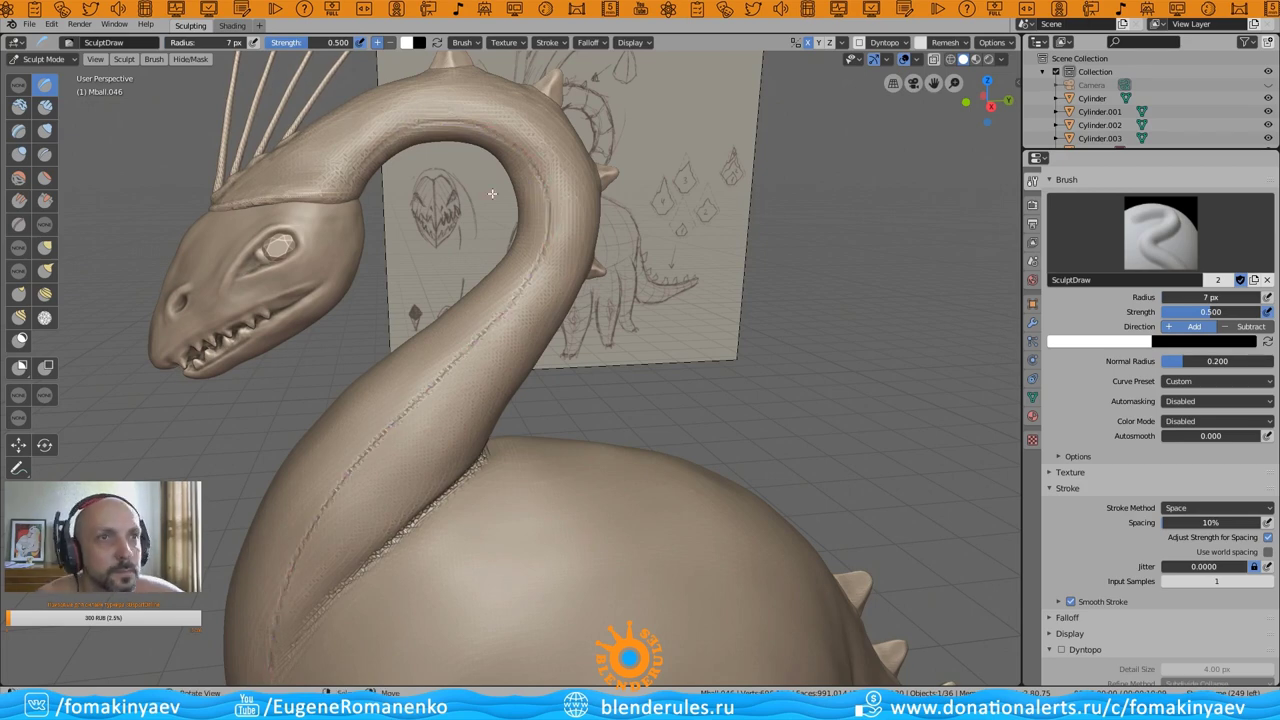
scroll(420, 440, "up", 2)
scroll(320, 597, "up", 2)
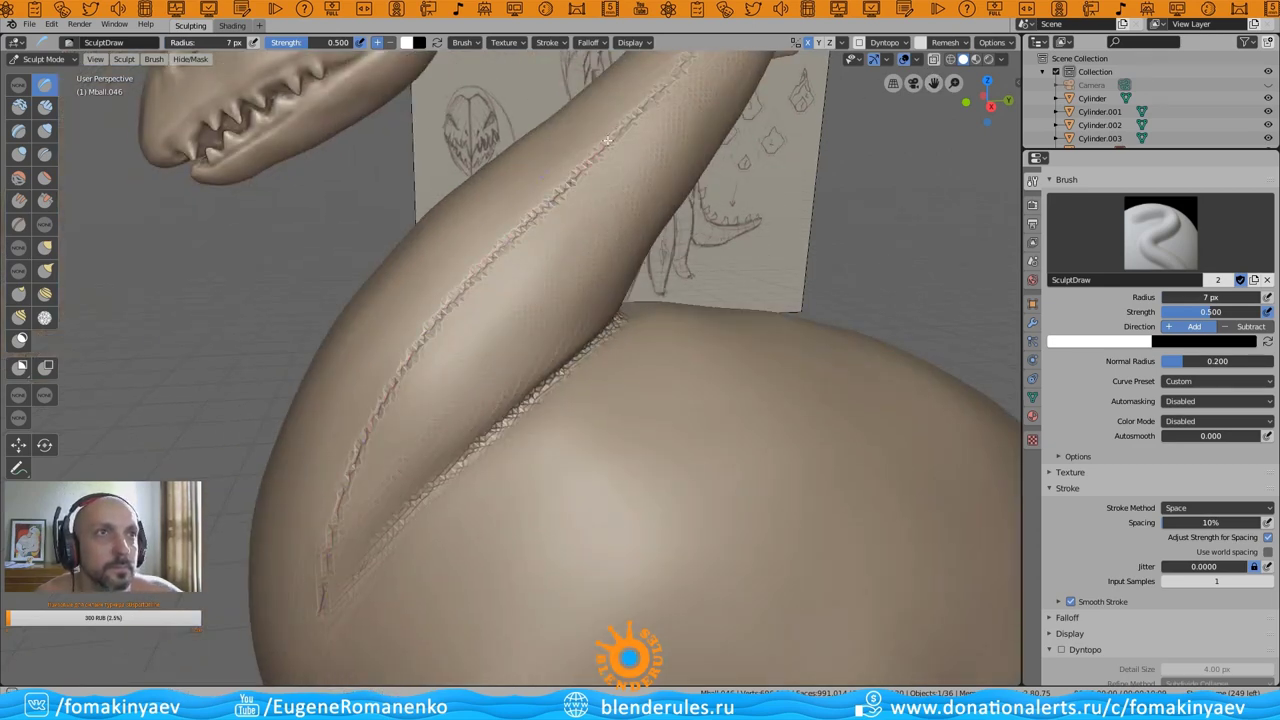
scroll(474, 385, "down", 3)
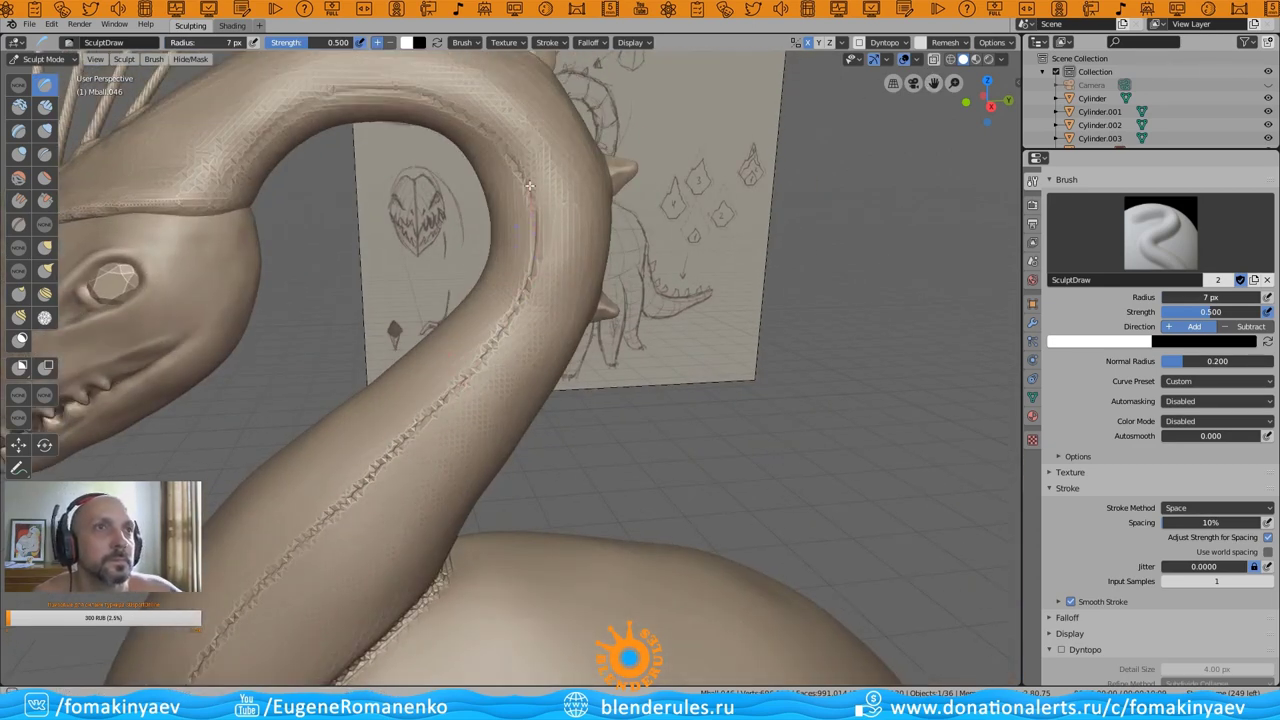
key("ctrl+z")
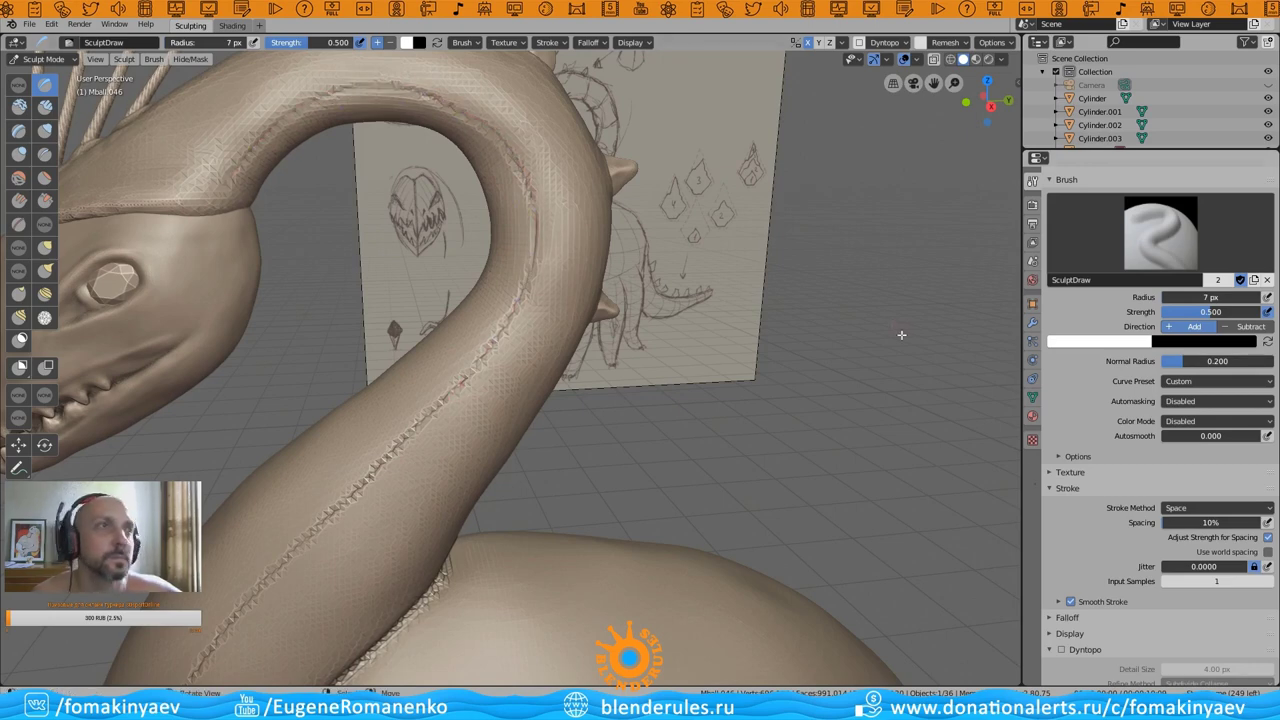
- Set the brush radius to 25 px and turn Dyntopo back on
key("f")
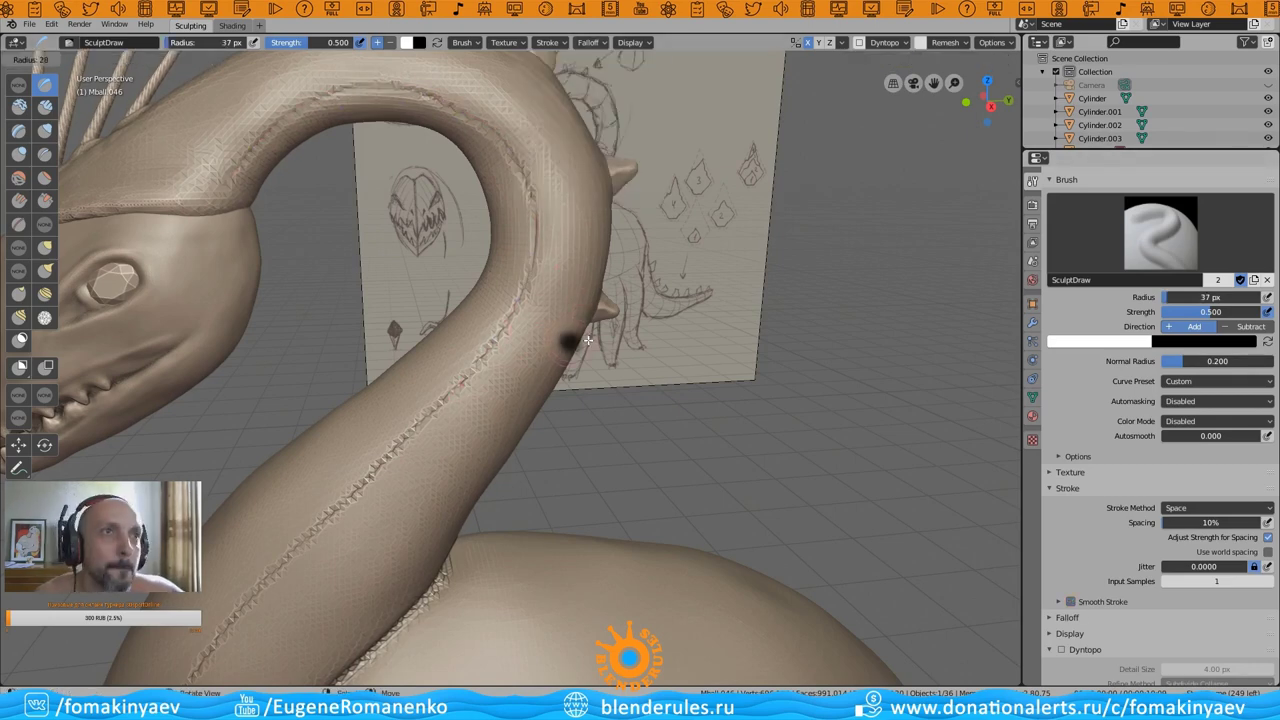
left_click(588, 340)
scroll(1150, 450, "down", 3)
left_click(1061, 542)
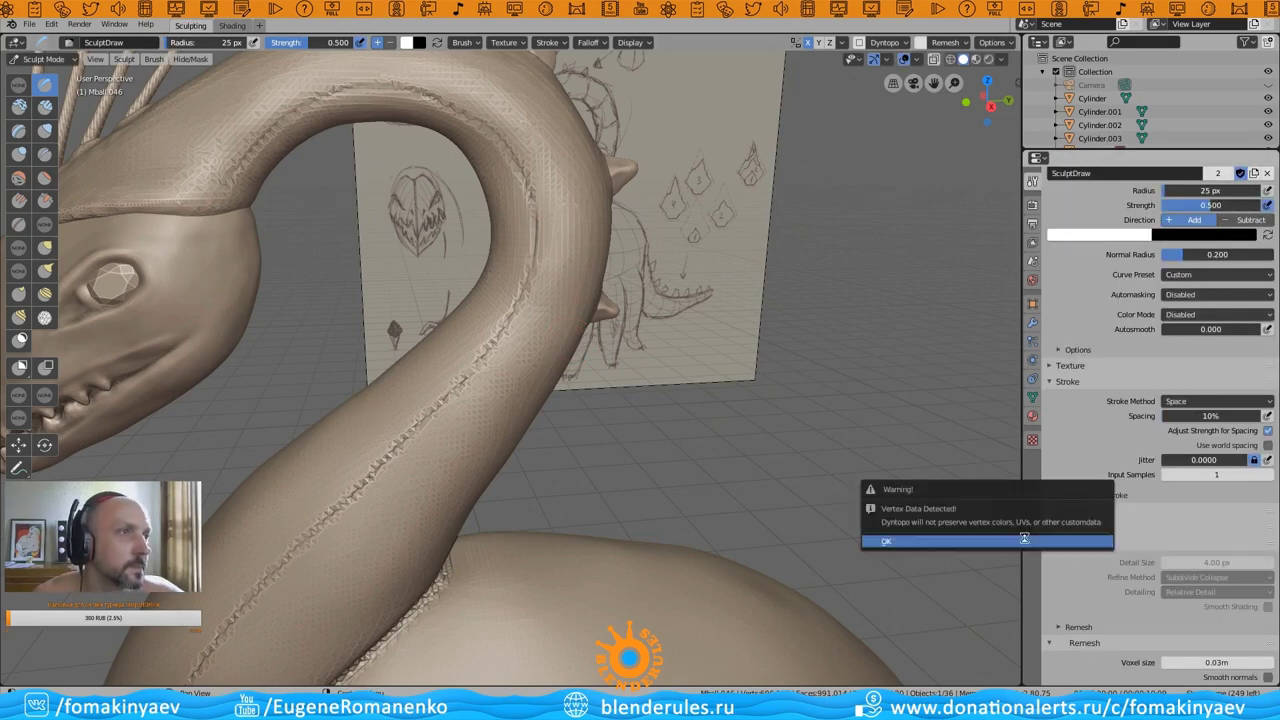
- Dismiss the Vertex Data warning and carve SculptDraw strokes along the neck seam
left_click(1024, 538)
mouse_move(700, 300)
middle_mouse_down()
mouse_move(920, 62)
mouse_move(306, 537)
middle_mouse_up()
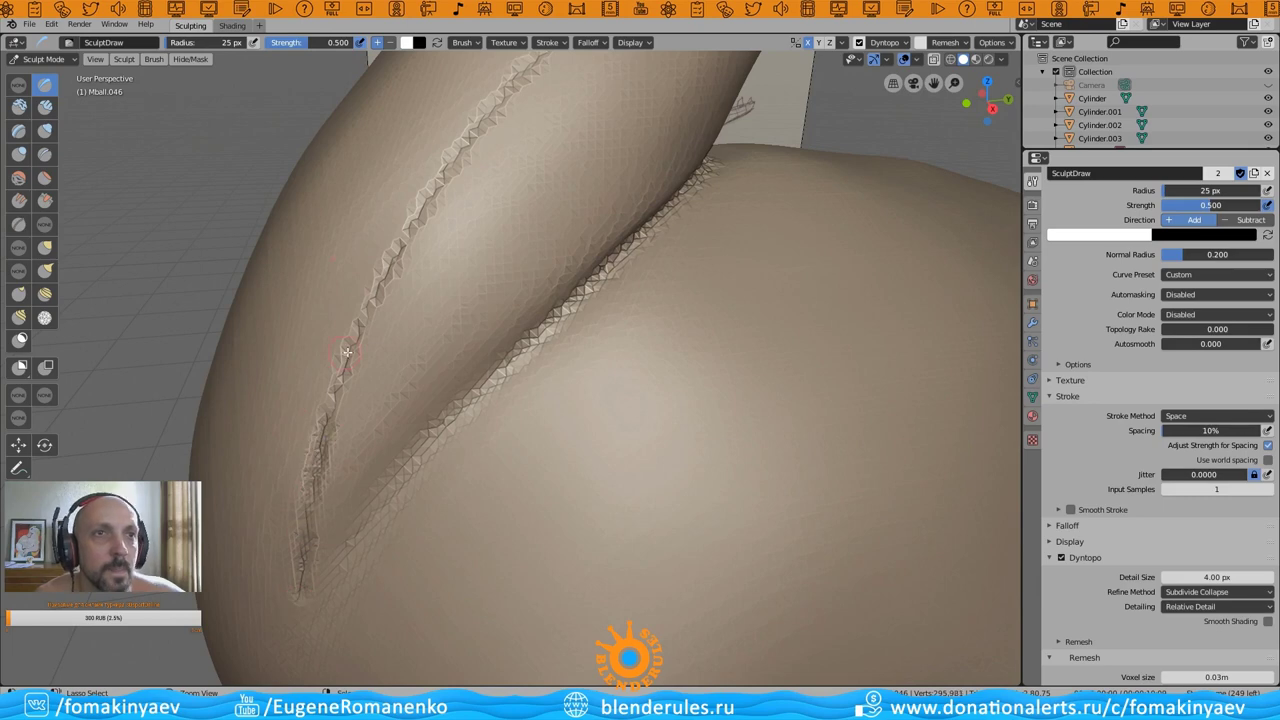
left_click_drag(346, 352, 480, 122)
middle_click_drag(680, 149, 429, 373)
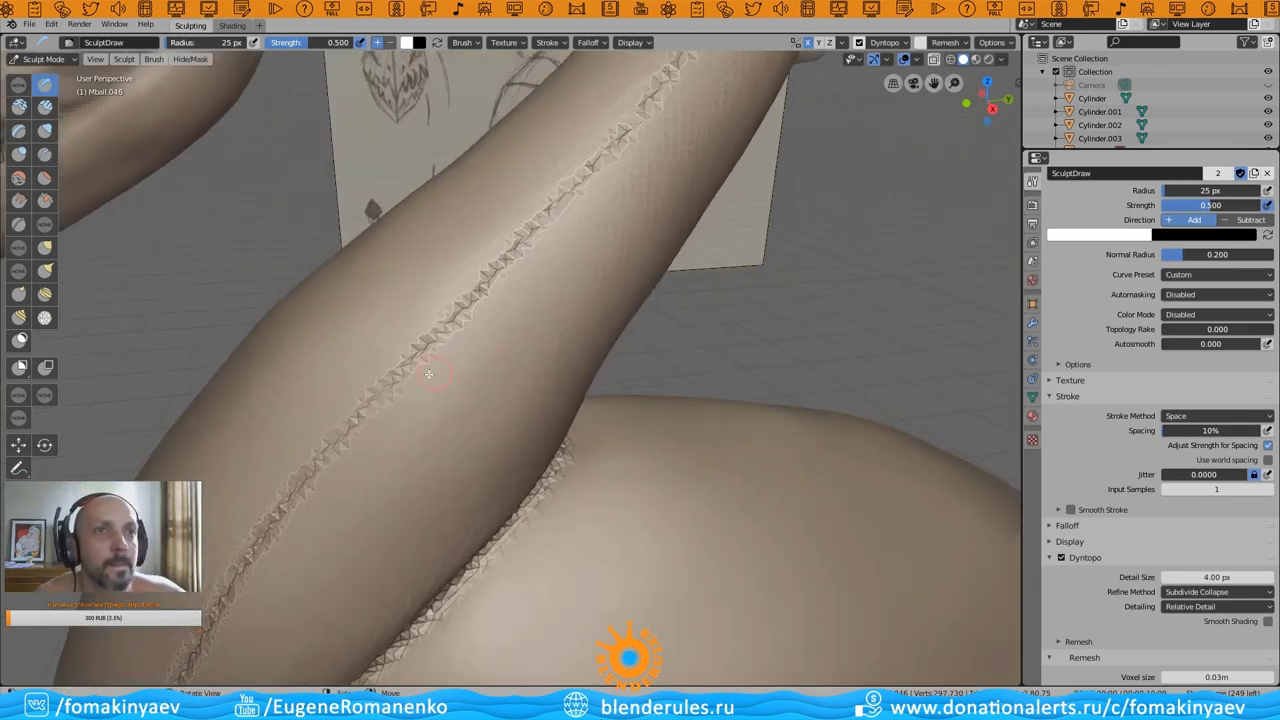
left_click_drag(429, 373, 560, 190)
middle_click_drag(560, 190, 681, 432)
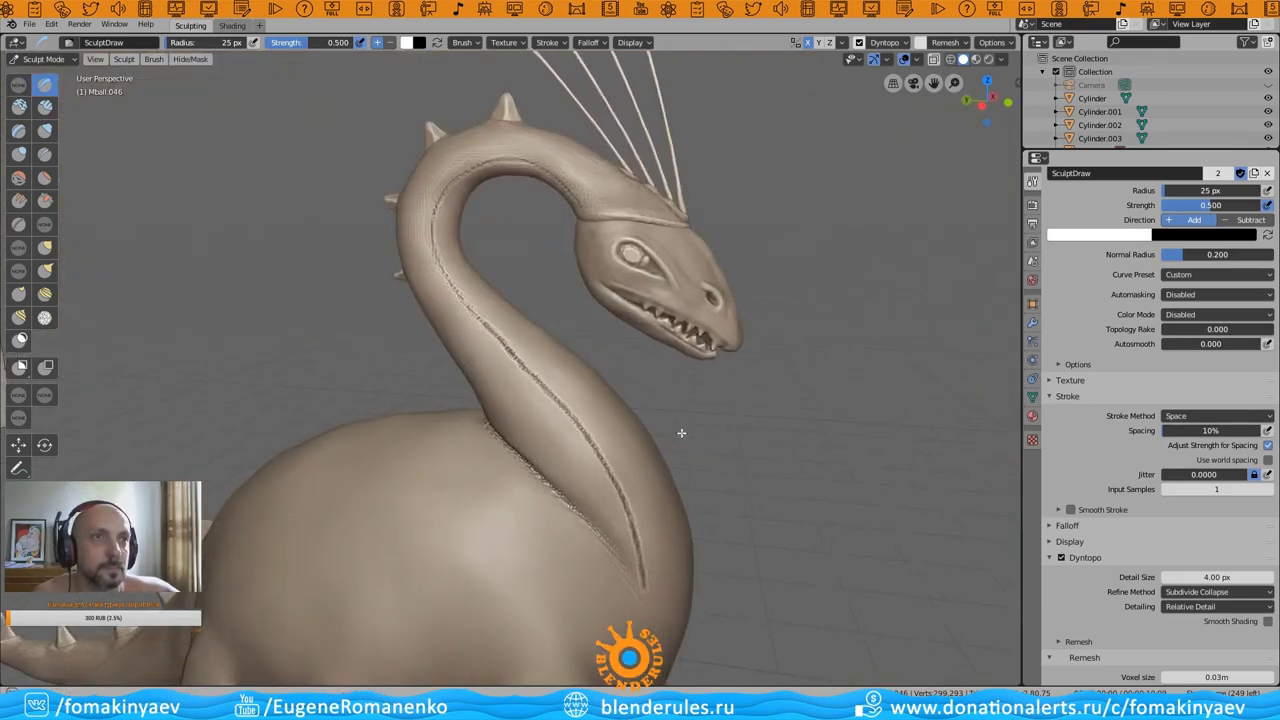
- Carve a groove up the curve of the neck
middle_click_drag(737, 396, 542, 398)
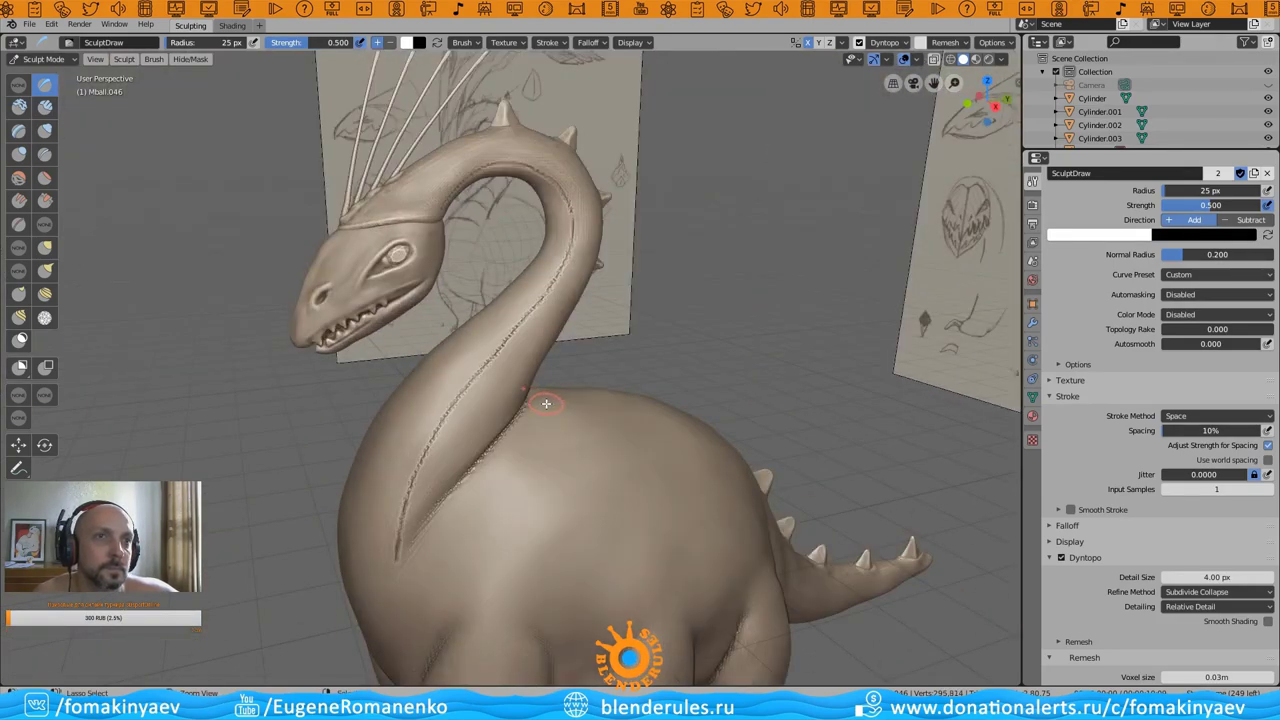
scroll(566, 371, "up", 5)
middle_click_drag(529, 323, 419, 346)
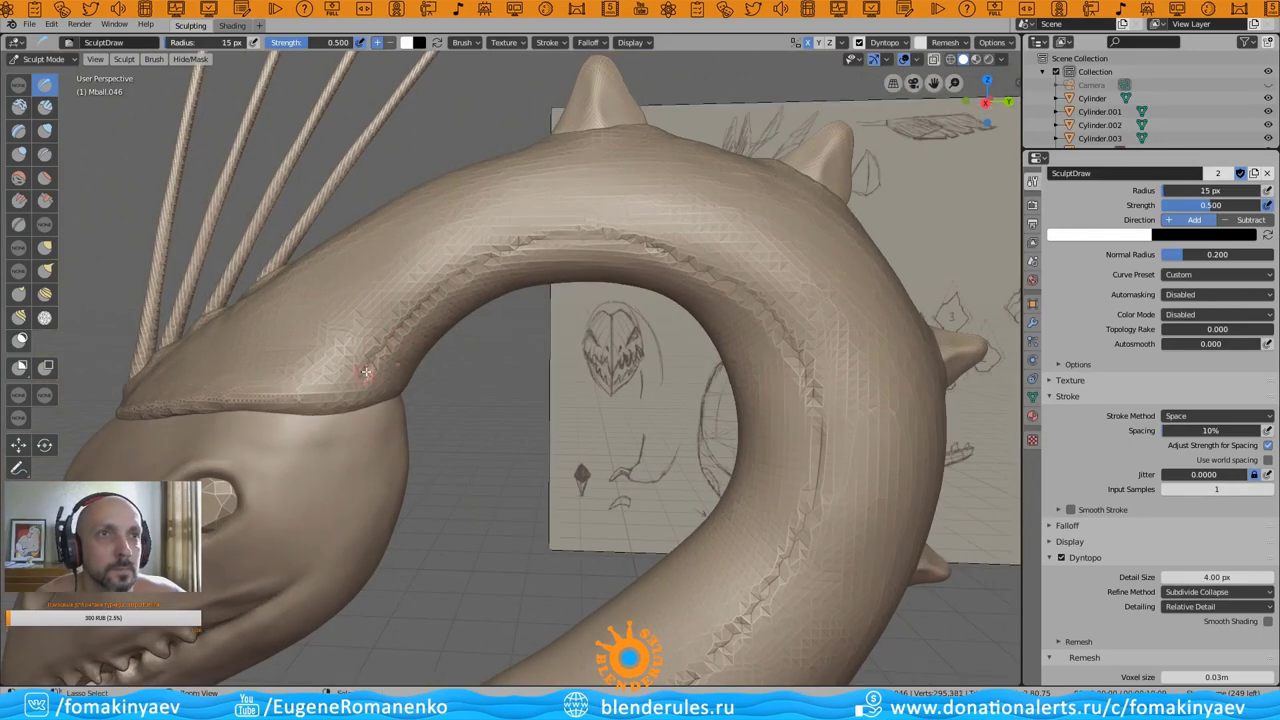
left_click_drag(366, 372, 435, 290)
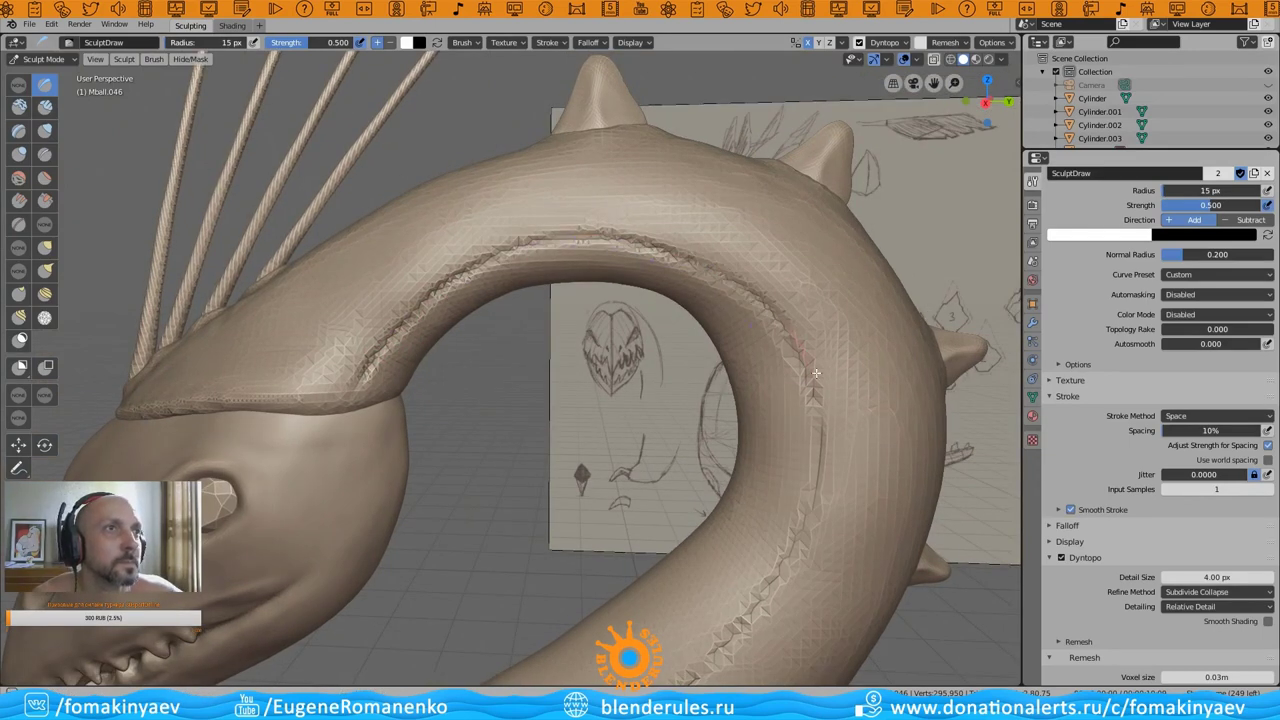
middle_click_drag(708, 667, 698, 204)
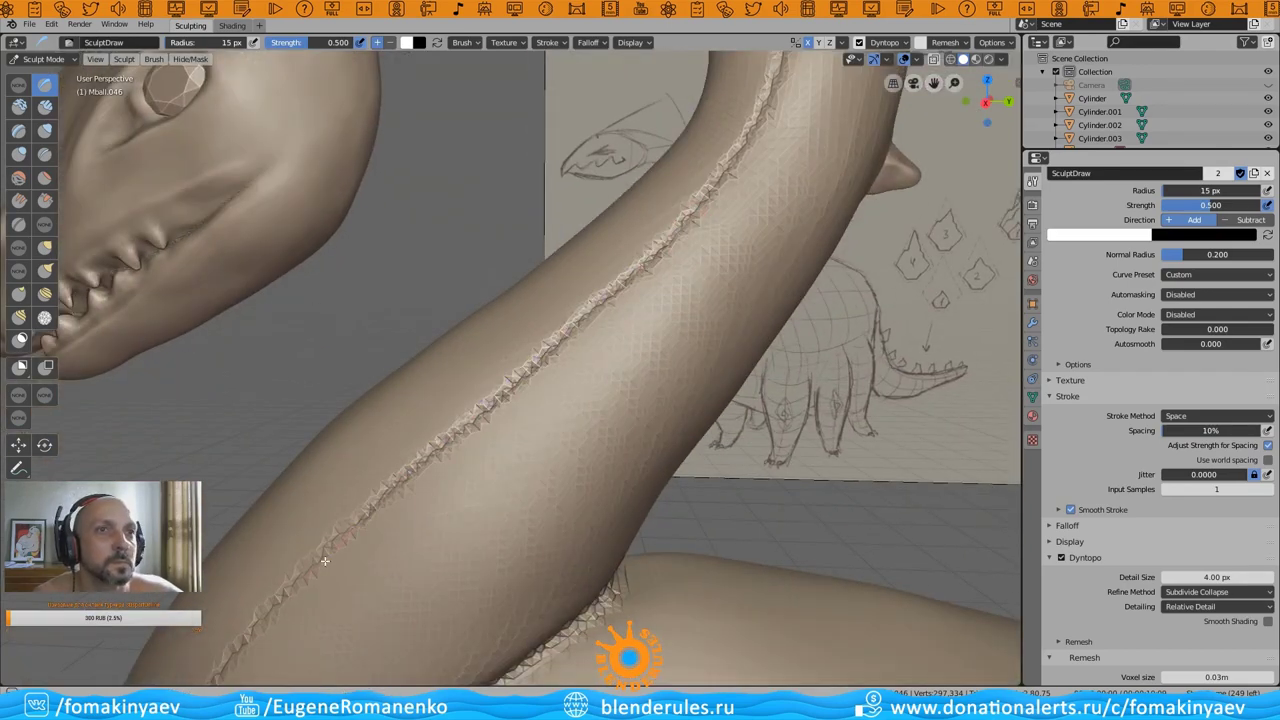
middle_click_drag(627, 364, 629, 306)
middle_click_drag(580, 371, 674, 192)
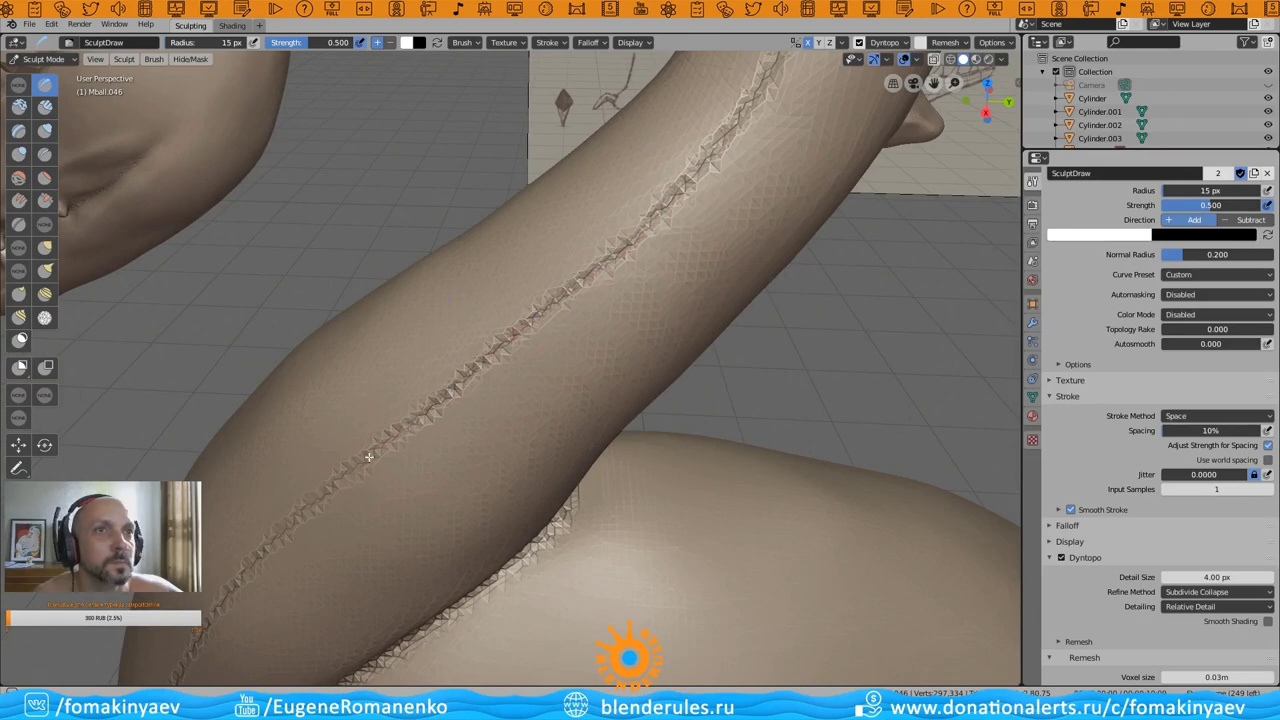
- Follow the neck seam down to where it meets the body and review the whole dinosaur
middle_click_drag(240, 576, 420, 420)
scroll(542, 288, "up", 3)
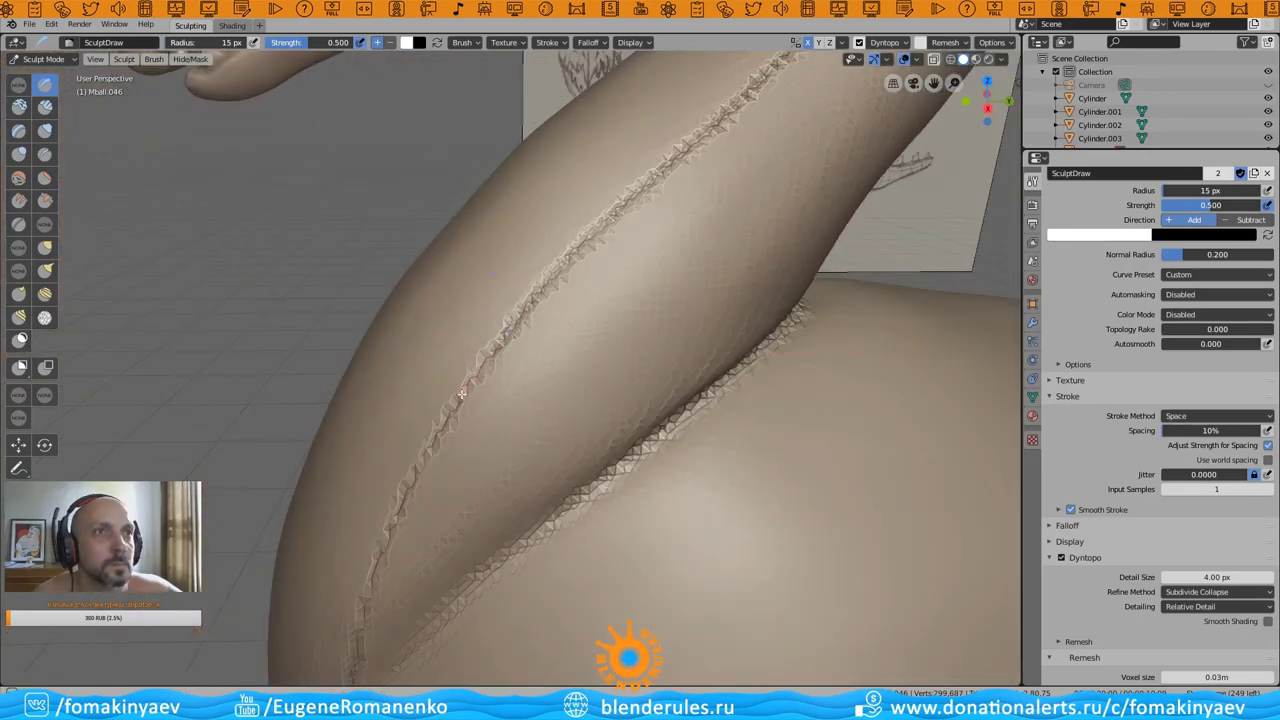
middle_click_drag(351, 685, 357, 370)
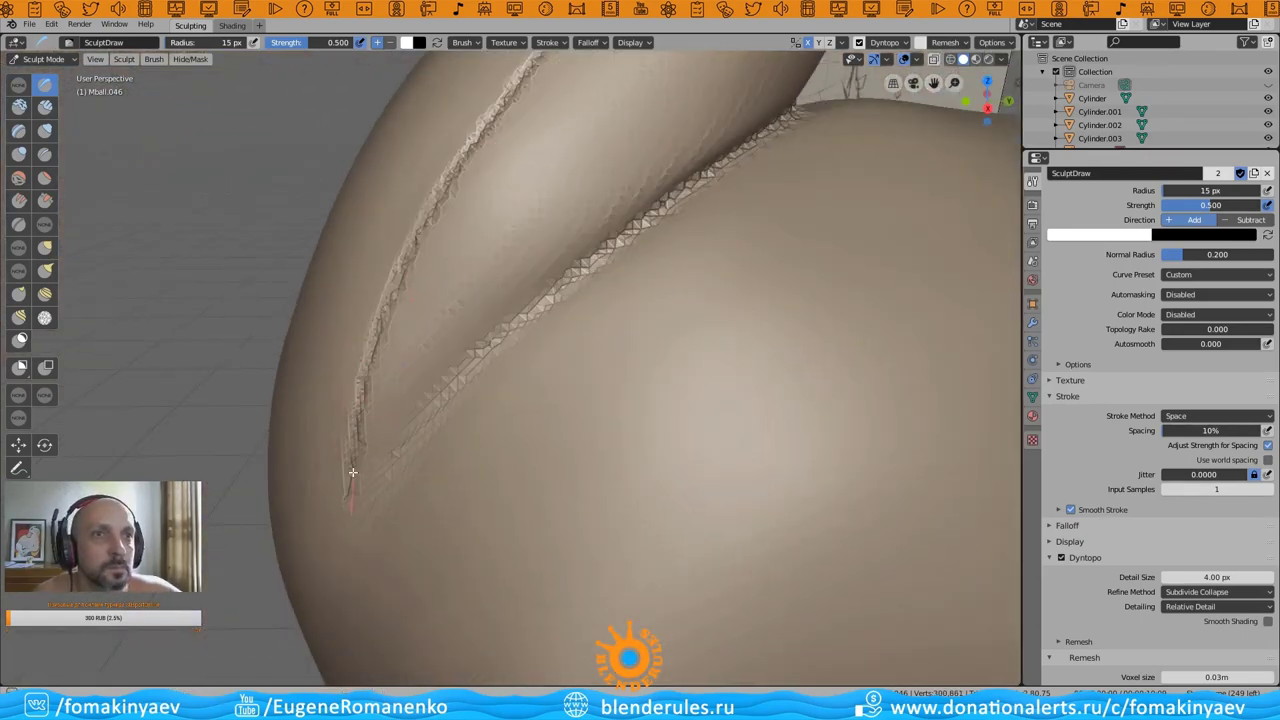
scroll(693, 224, "down", 8)
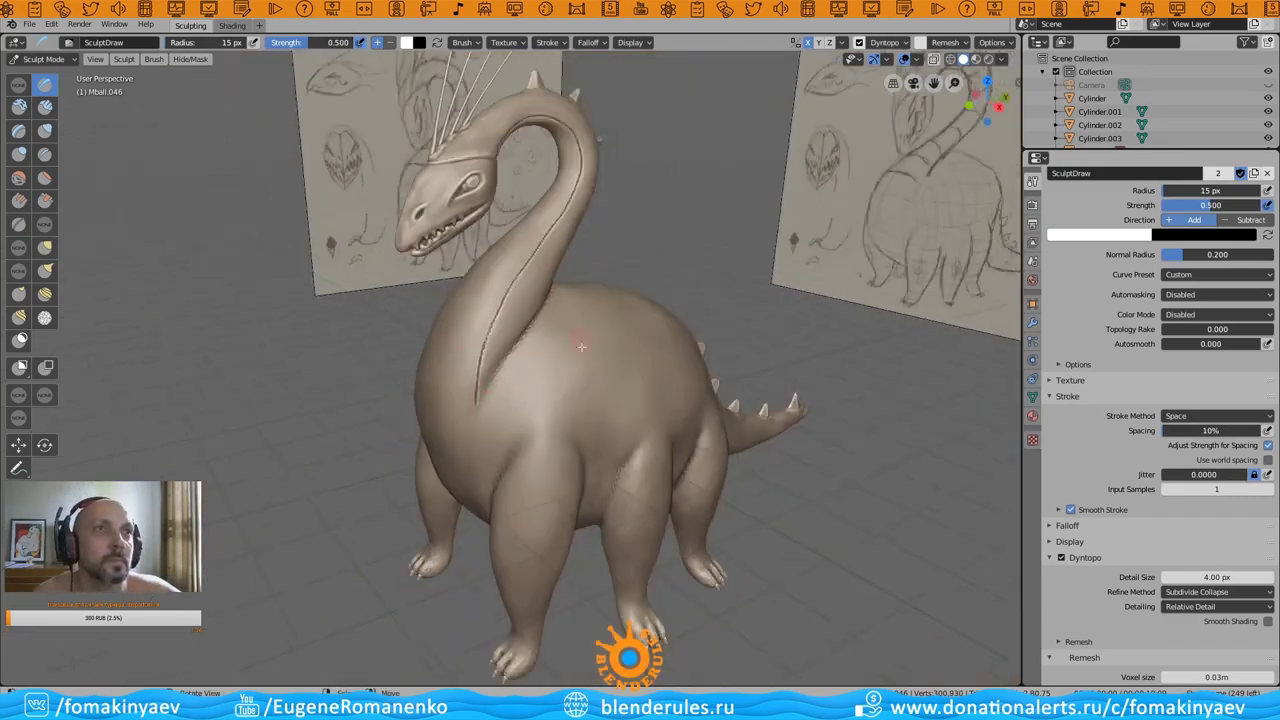
mouse_move(591, 343)
middle_mouse_down()
mouse_move(680, 377)
mouse_move(563, 277)
middle_mouse_up()
middle_click_drag(618, 188, 600, 257)
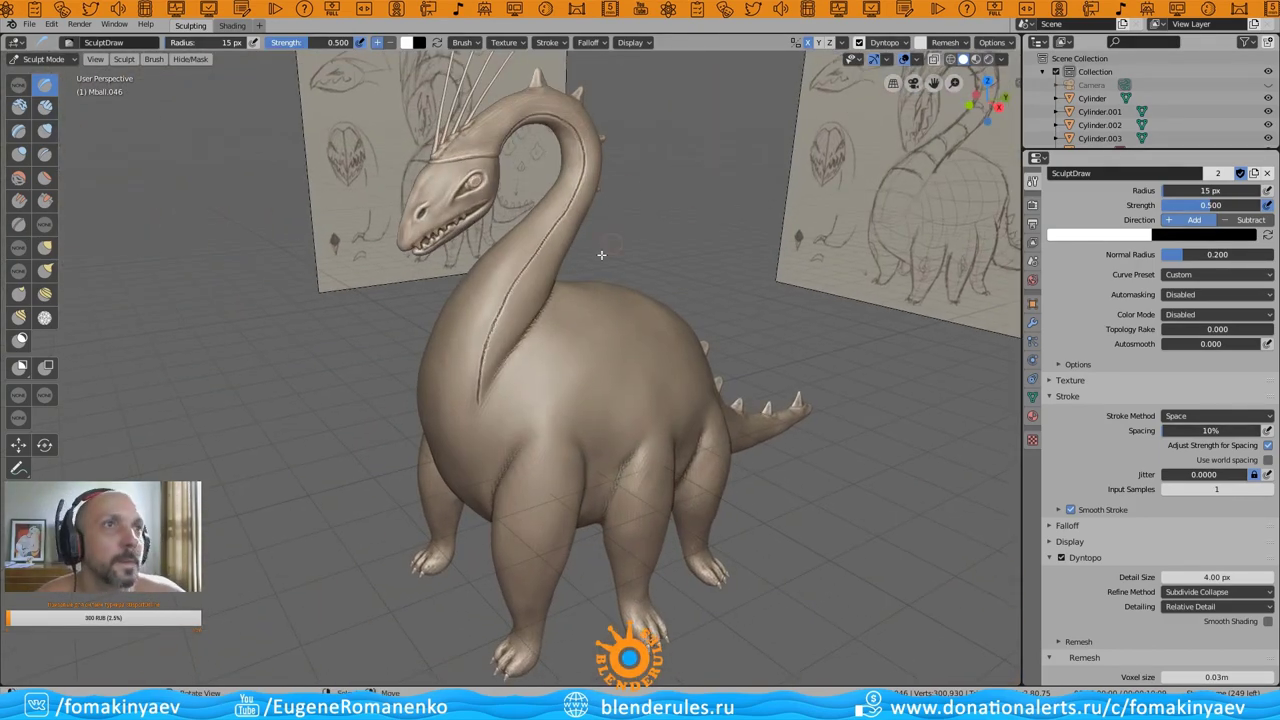
scroll(600, 257, "up", 4)
scroll(500, 400, "up", 3)
- Deepen the horizontal seam across the dinosaur's body with repeated Draw strokes
middle_click_drag(450, 470, 414, 492)
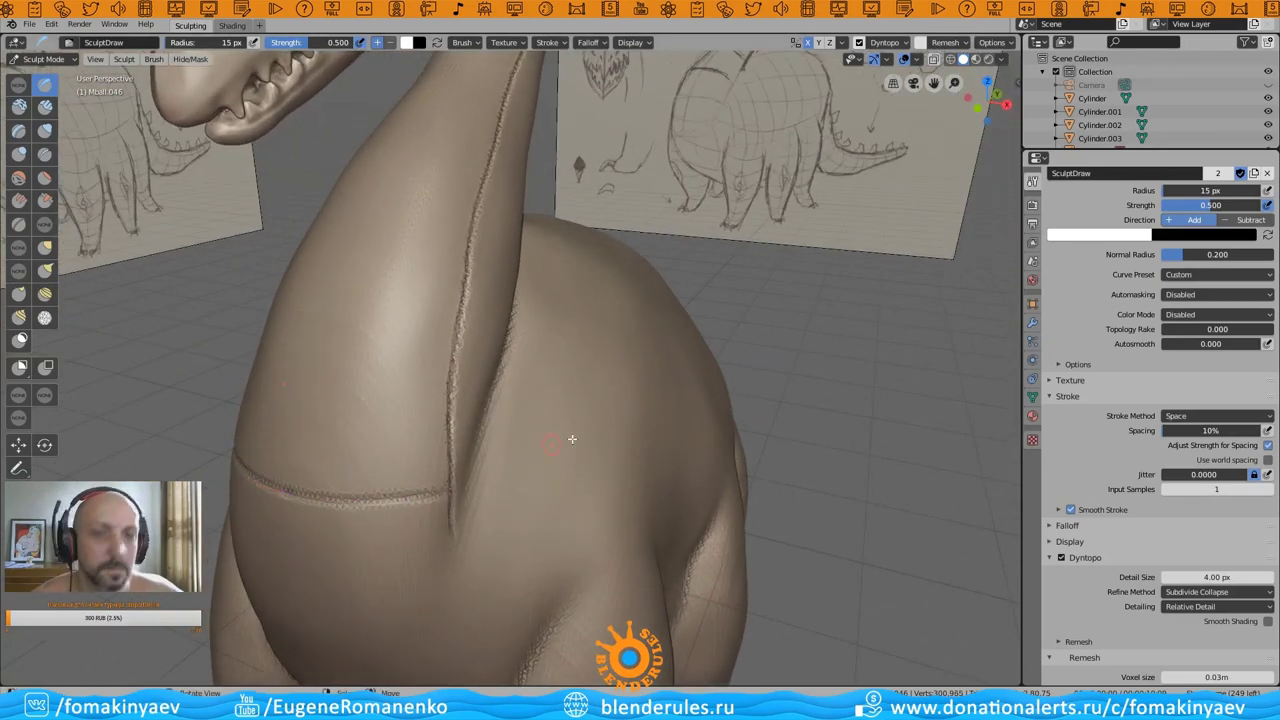
mouse_move(572, 438)
middle_mouse_down()
mouse_move(626, 471)
mouse_move(445, 514)
middle_mouse_up()
left_click_drag(385, 513, 315, 468)
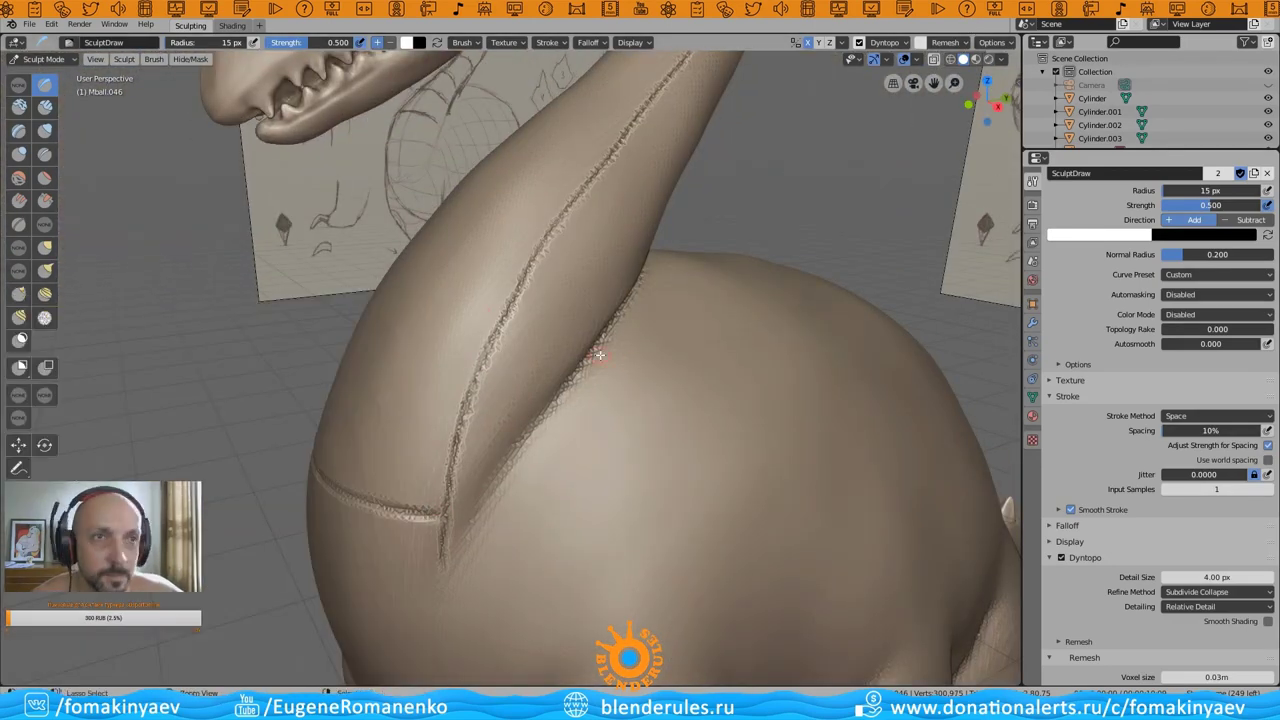
mouse_move(516, 365)
middle_mouse_down()
mouse_move(491, 466)
mouse_move(586, 500)
mouse_move(610, 490)
mouse_move(458, 432)
mouse_move(481, 362)
middle_mouse_up()
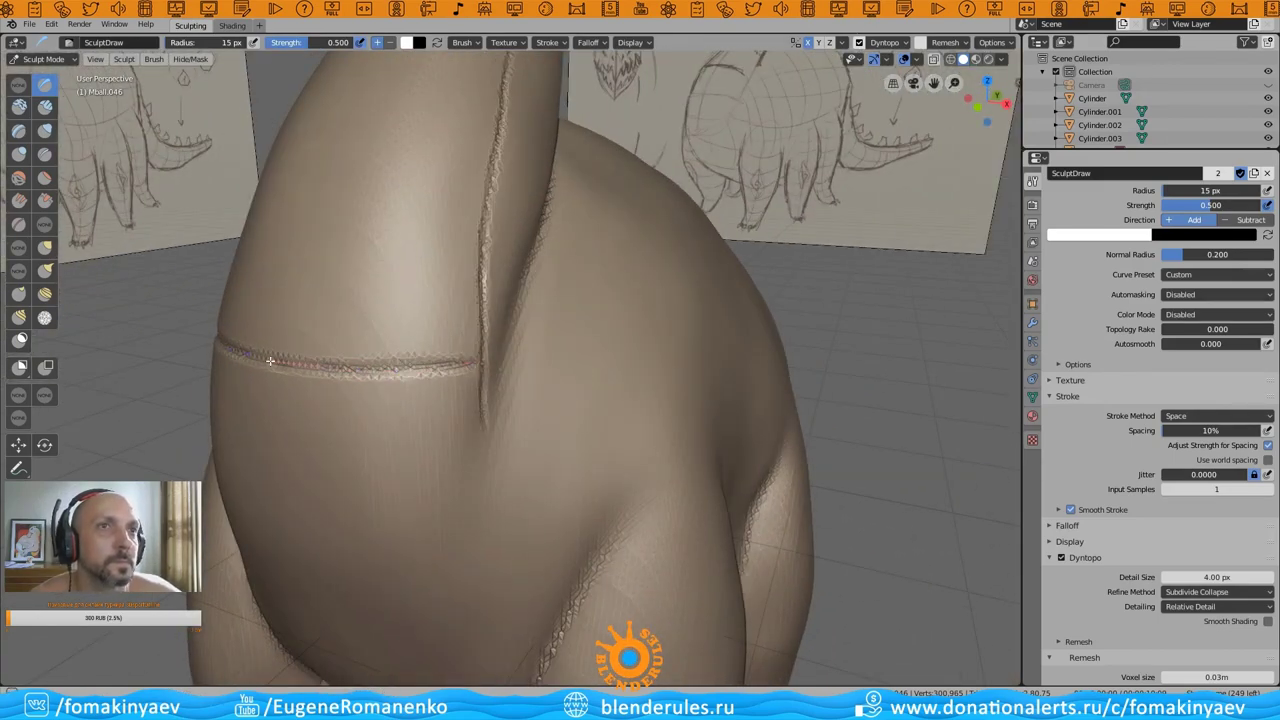
mouse_move(270, 361)
middle_mouse_down()
mouse_move(626, 391)
mouse_move(751, 337)
middle_mouse_up()
scroll(626, 391, "down", 8)
scroll(447, 426, "up", 10)
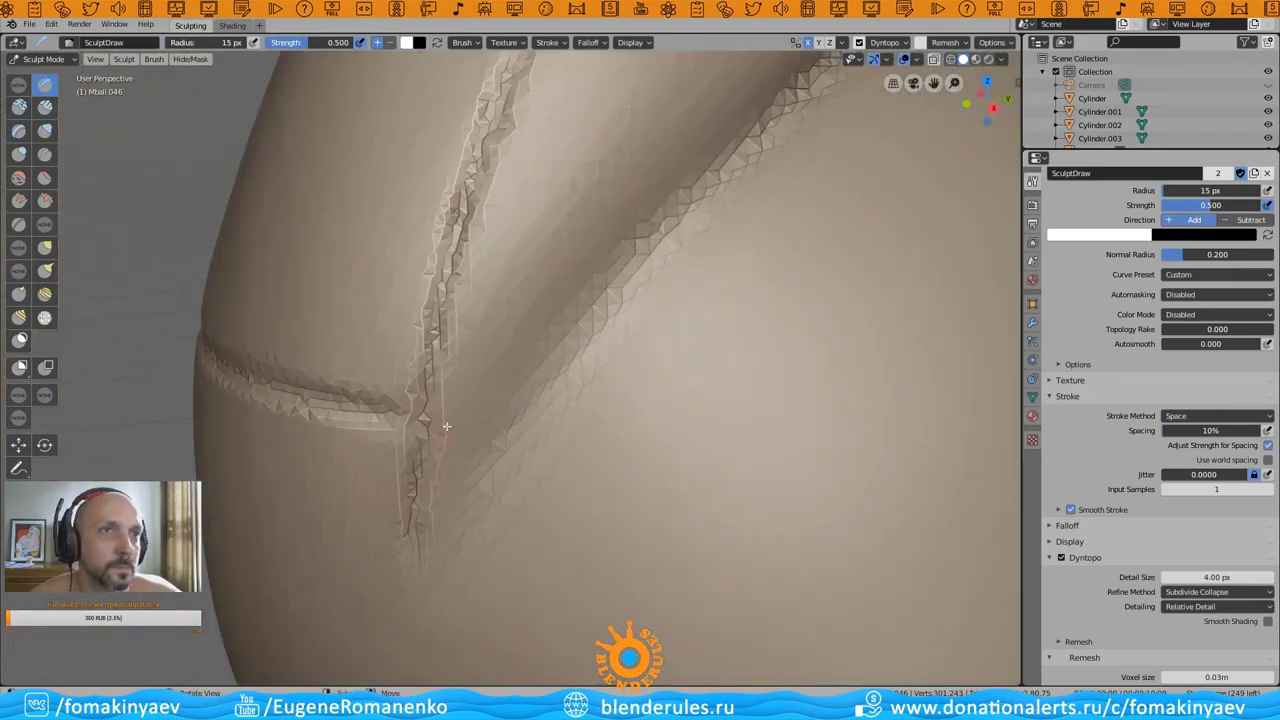
scroll(456, 424, "down", 4)
middle_click_drag(643, 306, 697, 289)
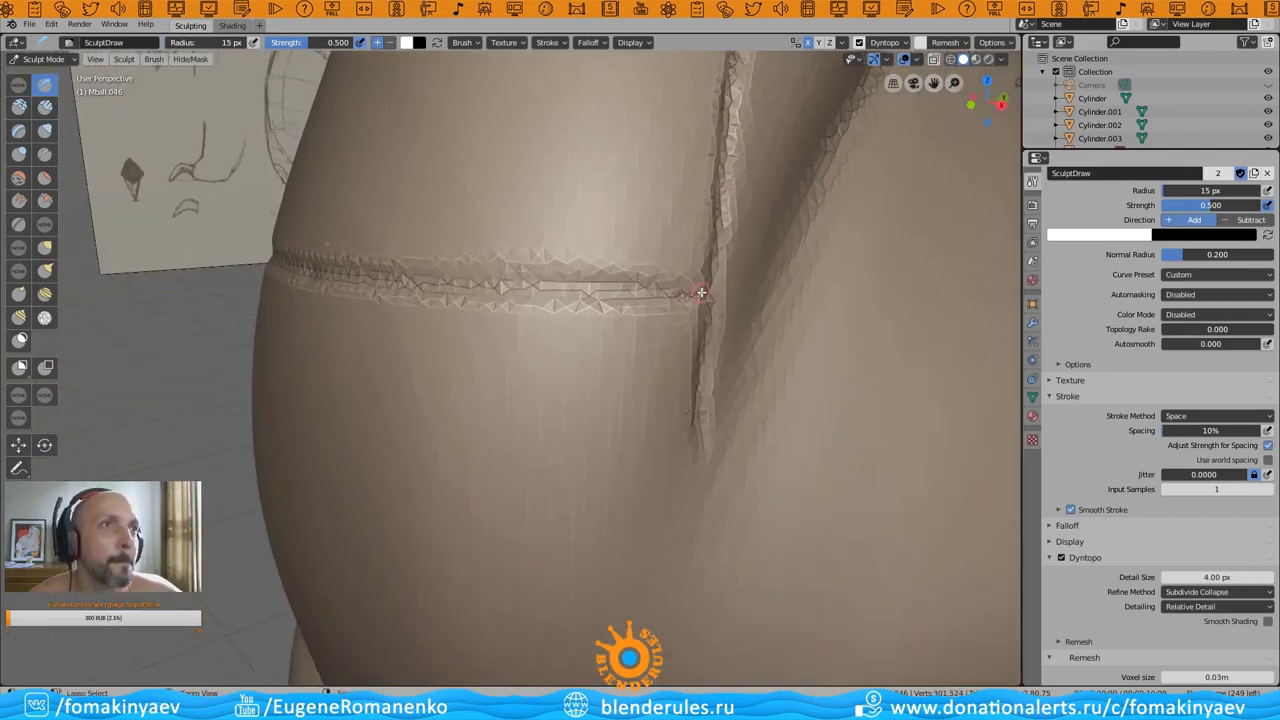
left_click_drag(697, 289, 395, 287)
mouse_move(312, 270)
left_mouse_down()
mouse_move(622, 293)
mouse_move(752, 287)
left_mouse_up()
- Deepen the vertical neck seam upward from the body
middle_click_drag(752, 287, 687, 480)
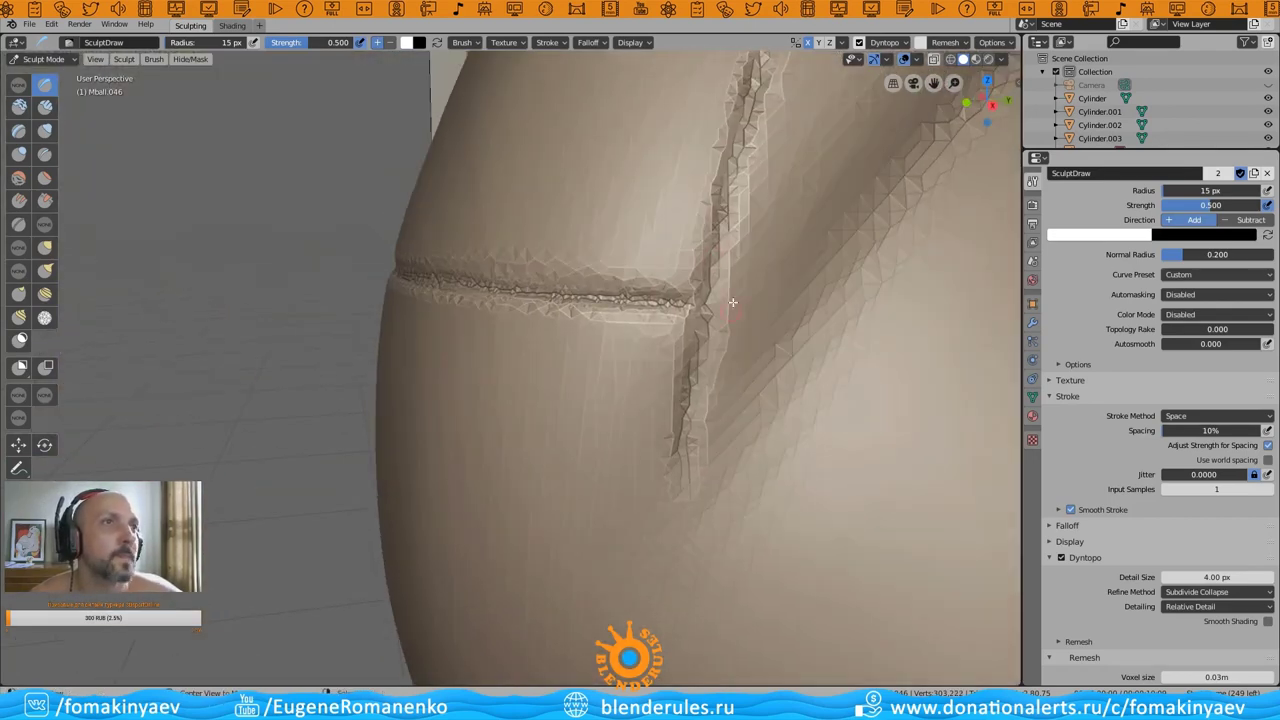
left_click_drag(687, 480, 754, 104)
middle_click_drag(754, 104, 459, 490)
scroll(459, 490, "up", 3)
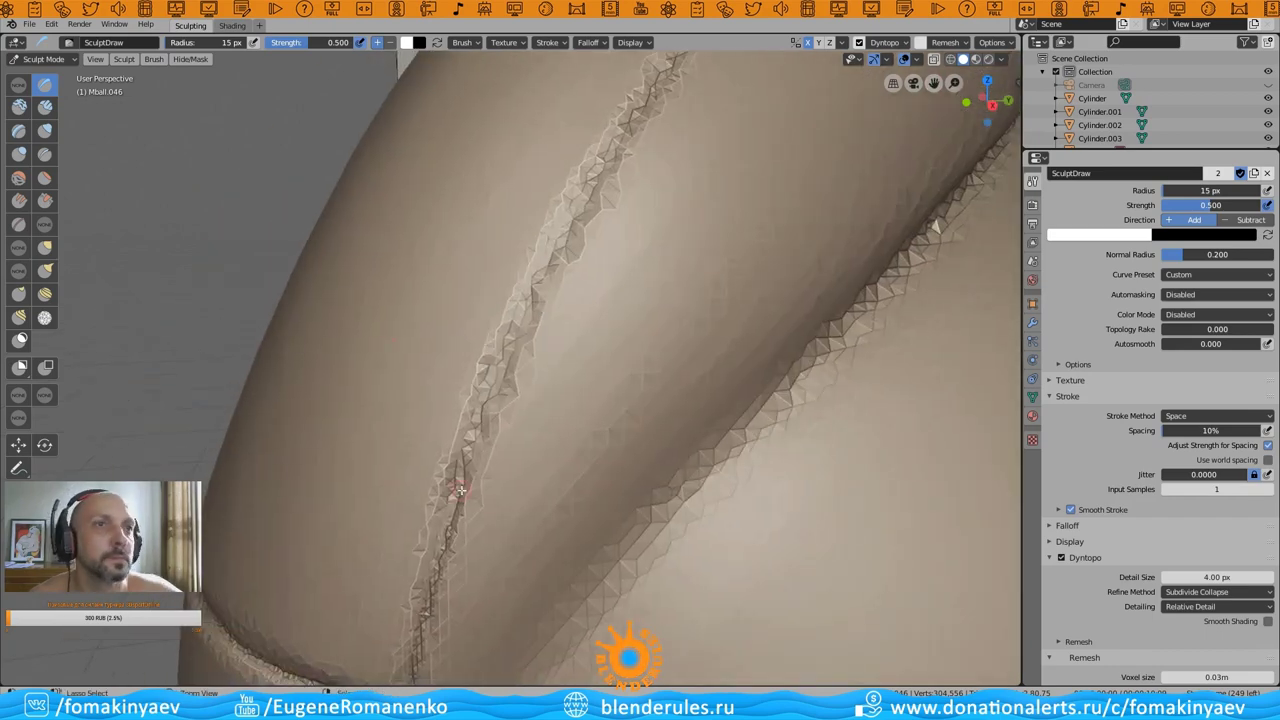
left_click_drag(523, 318, 632, 118)
middle_click_drag(632, 118, 357, 487)
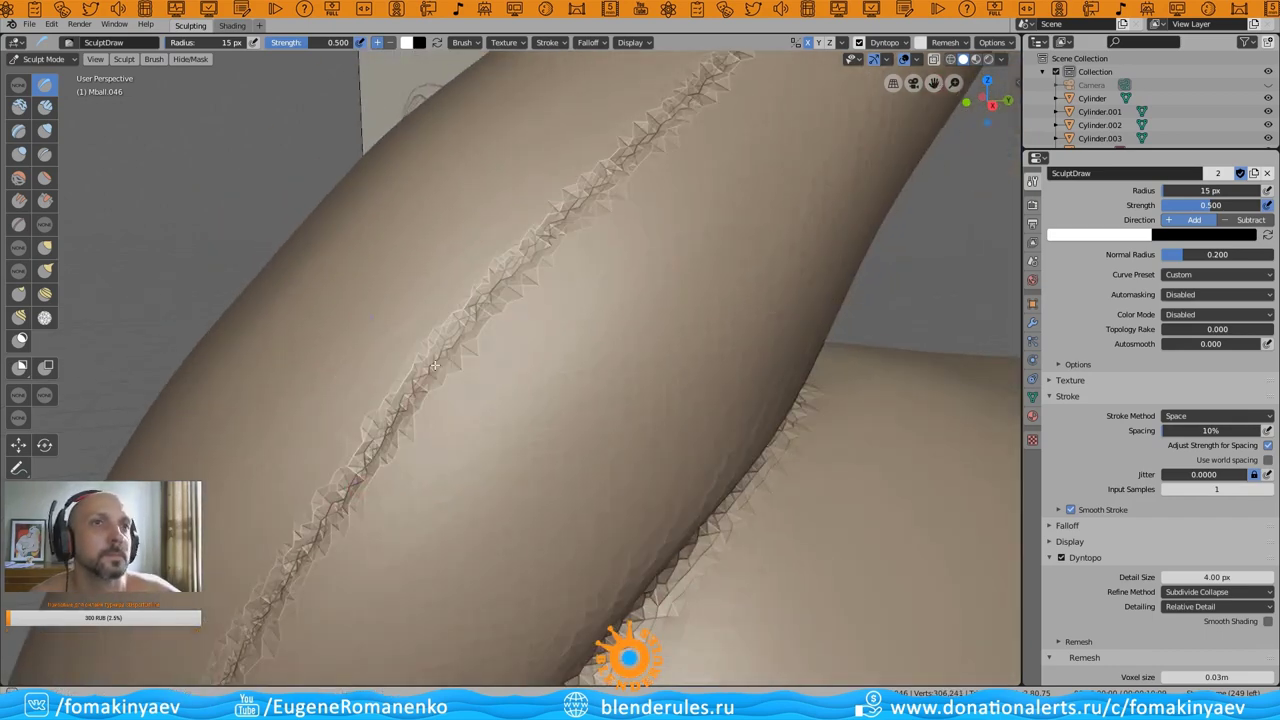
left_click_drag(434, 366, 665, 120)
- Extend the neck seam further up along the neck's curved arc
middle_click_drag(665, 120, 367, 439)
left_click_drag(367, 439, 705, 74)
middle_click_drag(705, 74, 405, 515)
mouse_move(405, 515)
left_mouse_down()
mouse_move(440, 470)
mouse_move(533, 251)
mouse_move(515, 130)
left_mouse_up()
middle_click_drag(515, 130, 740, 300)
mouse_move(740, 300)
left_mouse_down()
mouse_move(591, 146)
mouse_move(409, 99)
mouse_move(209, 183)
left_mouse_up()
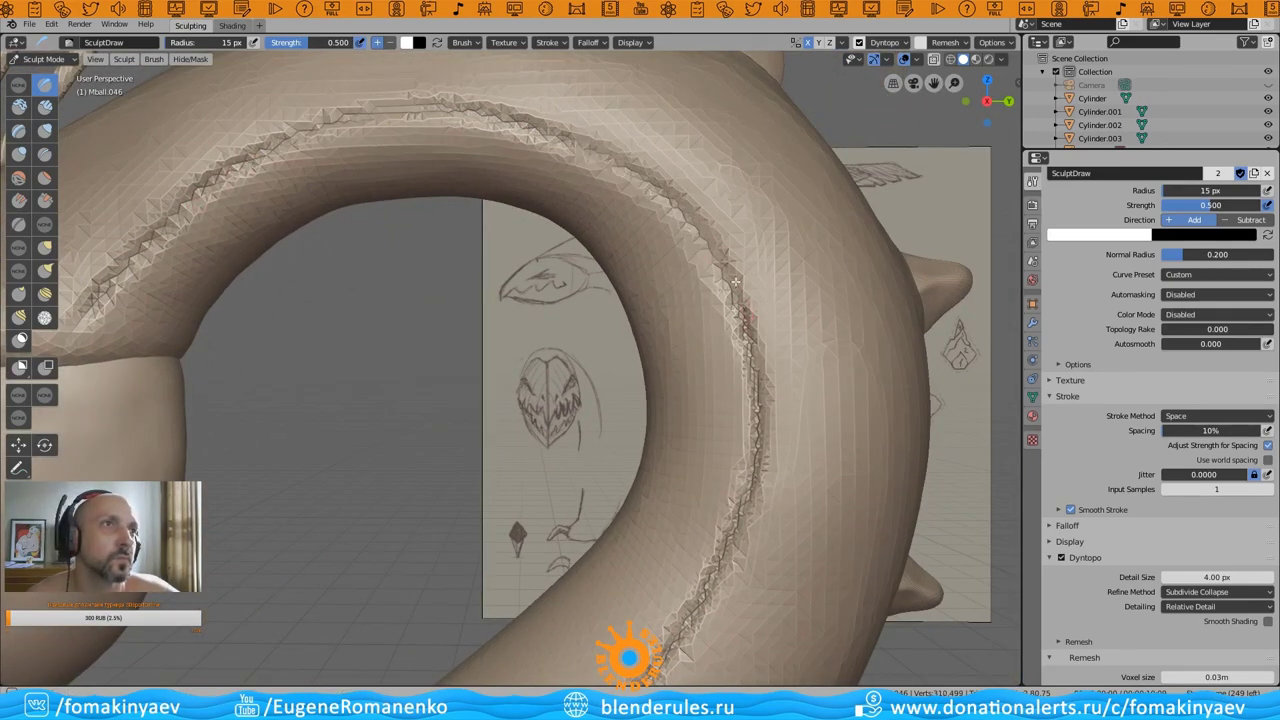
mouse_move(737, 286)
left_mouse_down()
mouse_move(712, 246)
mouse_move(619, 170)
mouse_move(726, 267)
left_mouse_up()
mouse_move(657, 188)
left_mouse_down()
mouse_move(570, 140)
mouse_move(344, 104)
left_mouse_up()
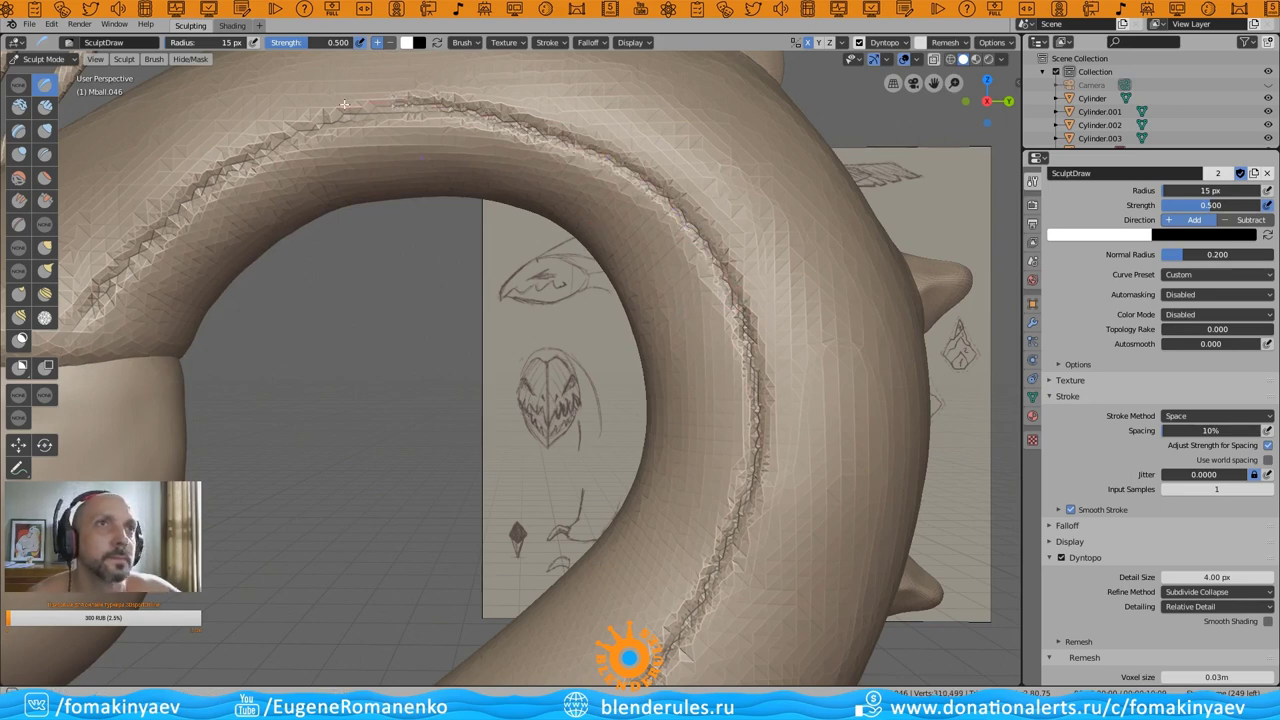
- Draw a second plate seam across the neck, redoing one misplaced stroke
scroll(500, 360, "down", 10)
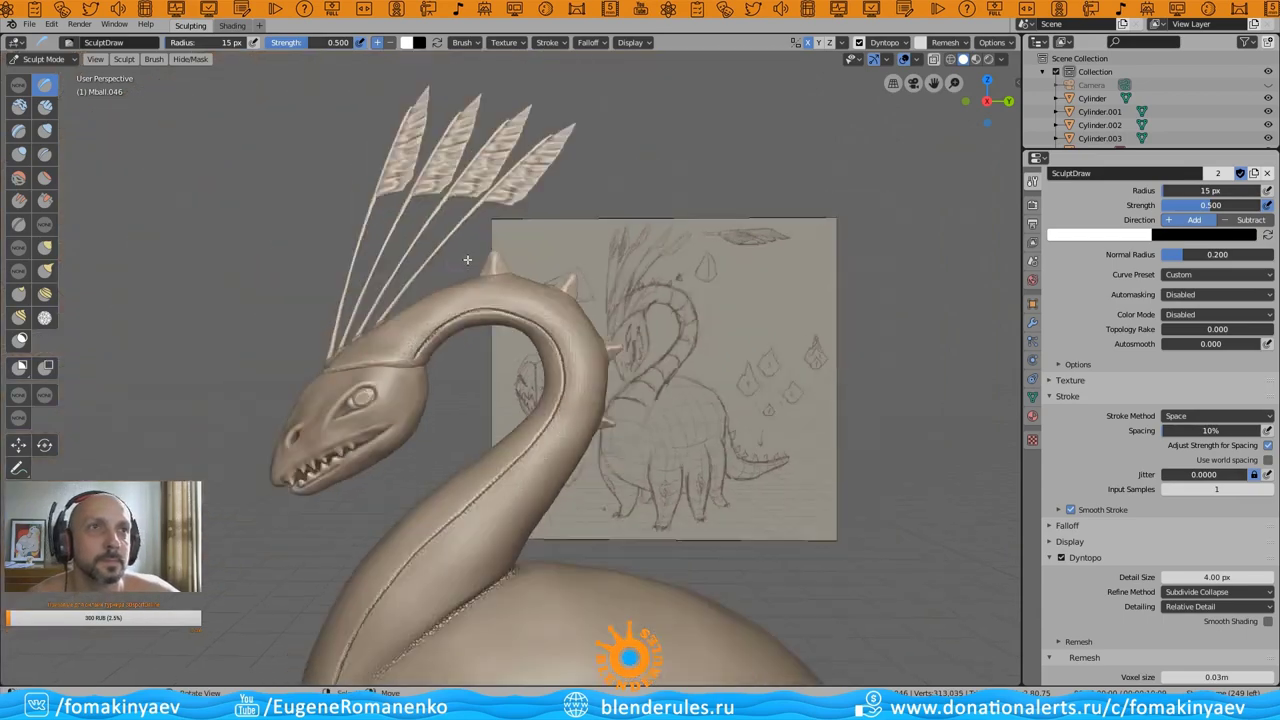
mouse_move(500, 360)
middle_mouse_down()
mouse_move(890, 250)
mouse_move(618, 323)
middle_mouse_up()
scroll(890, 250, "up", 5)
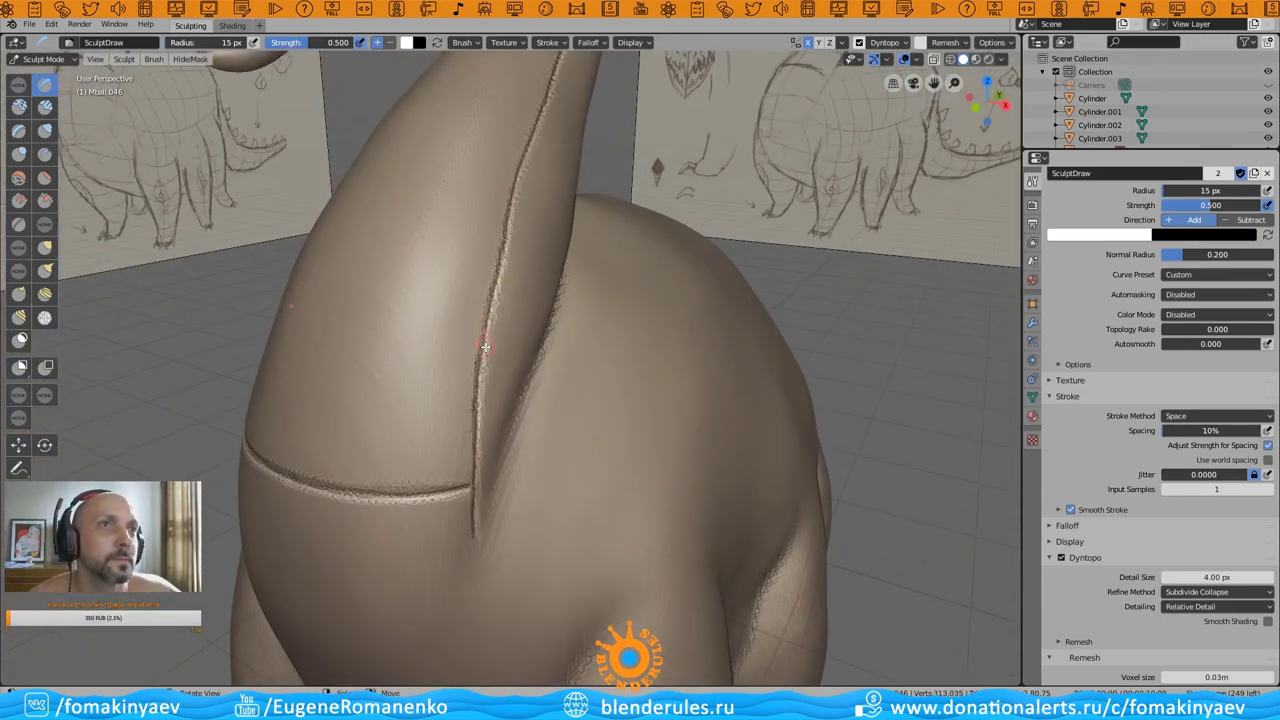
middle_click_drag(277, 305, 470, 328)
key("ctrl+z")
left_click_drag(470, 328, 341, 325)
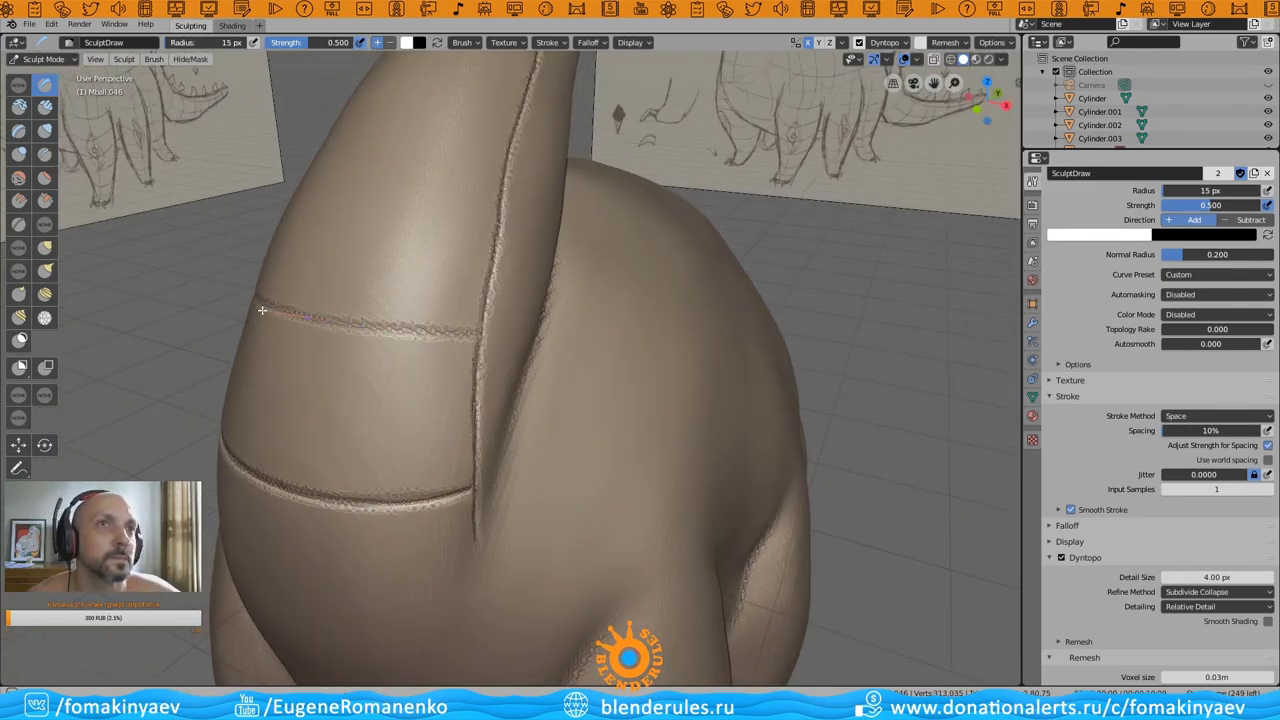
mouse_move(262, 310)
middle_mouse_down()
mouse_move(500, 371)
mouse_move(640, 325)
middle_mouse_up()
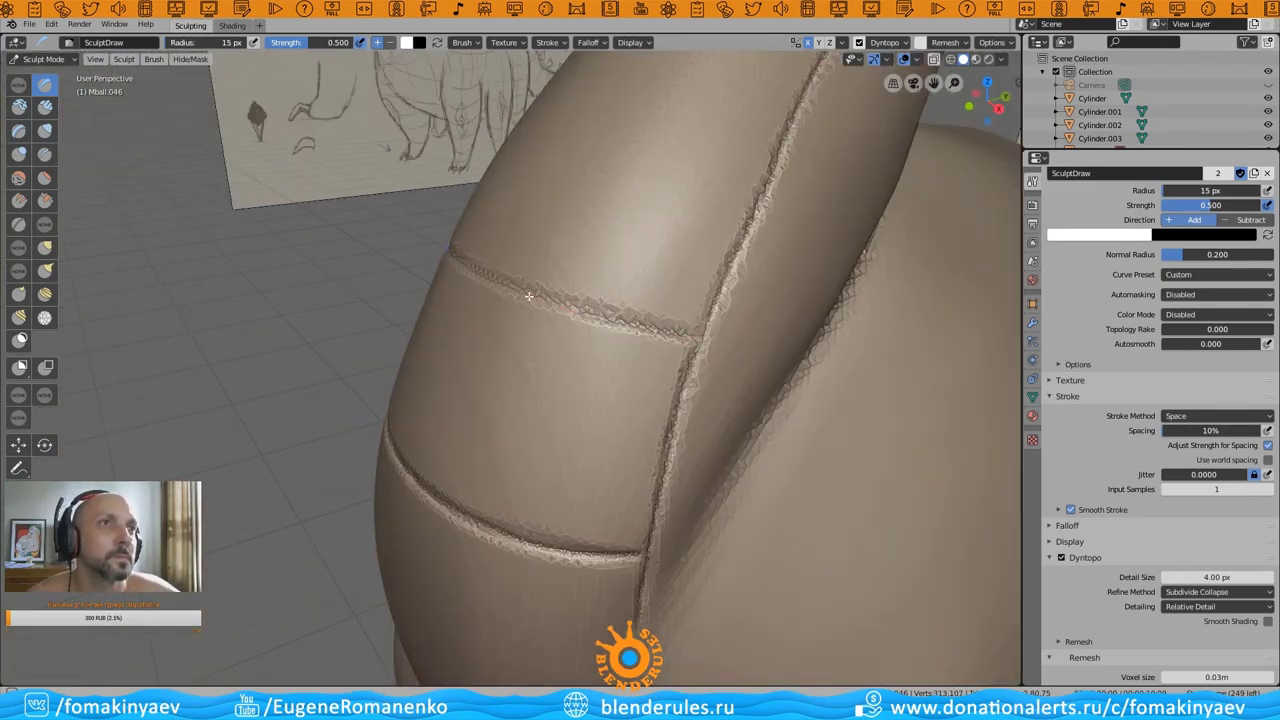
middle_click_drag(529, 296, 540, 322)
left_click_drag(540, 322, 350, 298)
mouse_move(350, 298)
middle_mouse_down()
mouse_move(748, 371)
mouse_move(611, 352)
middle_mouse_up()
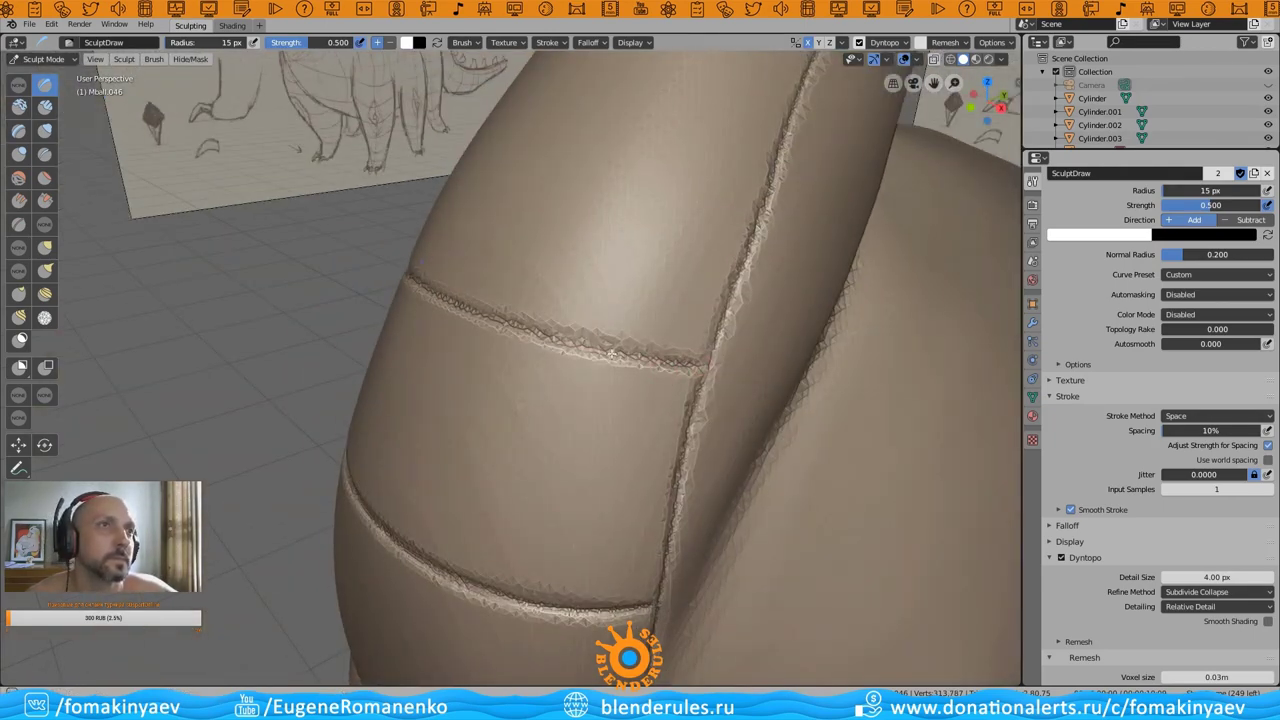
- Save the sculpt file with Ctrl+S
scroll(640, 330, "down", 3)
scroll(660, 310, "down", 4)
middle_click_drag(660, 310, 699, 272)
key("ctrl+s")
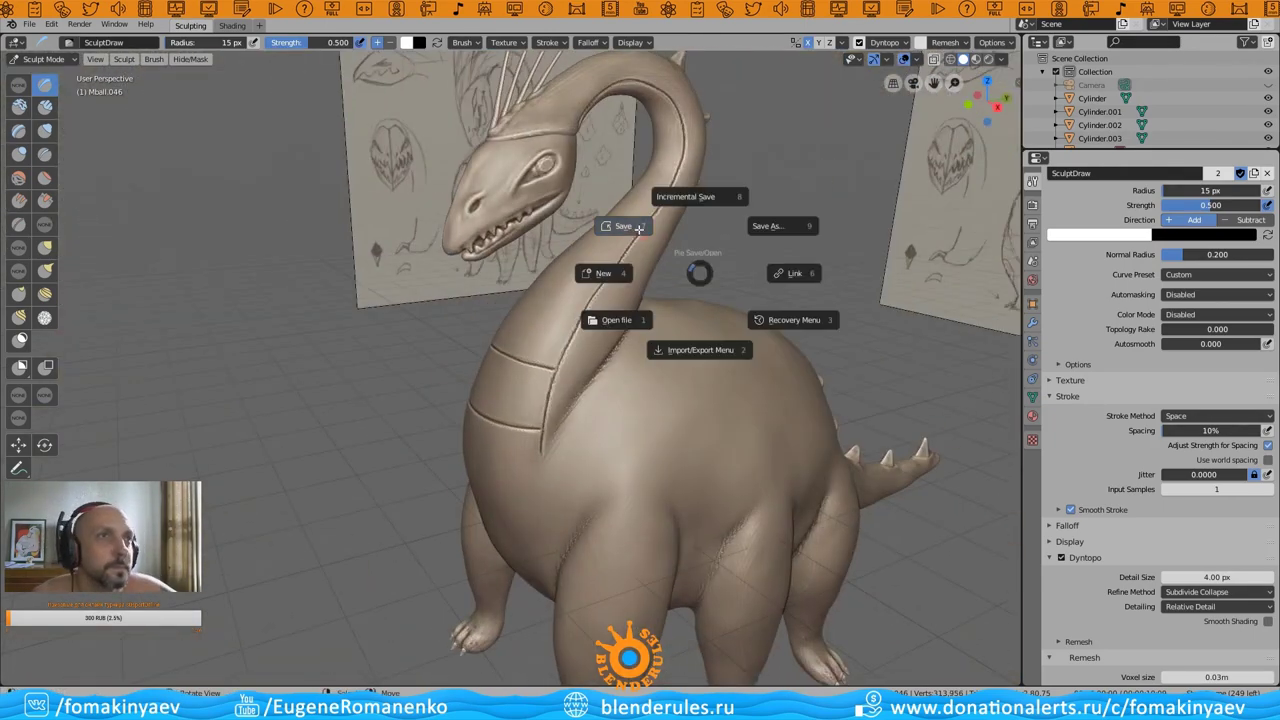
left_click(638, 227)
middle_click_drag(638, 228, 681, 360)
- Carve a new horizontal seam across the upper neck
middle_click_drag(709, 360, 820, 200)
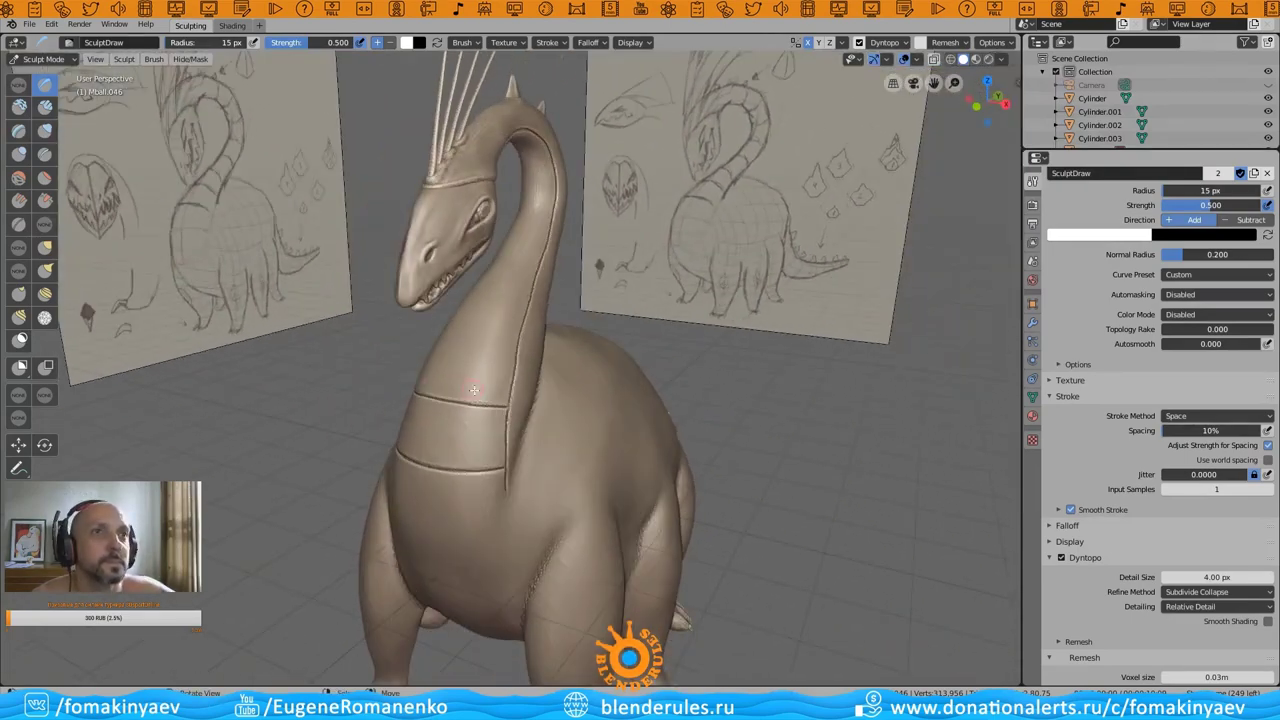
scroll(871, 84, "up", 4)
middle_click_drag(873, 92, 606, 320)
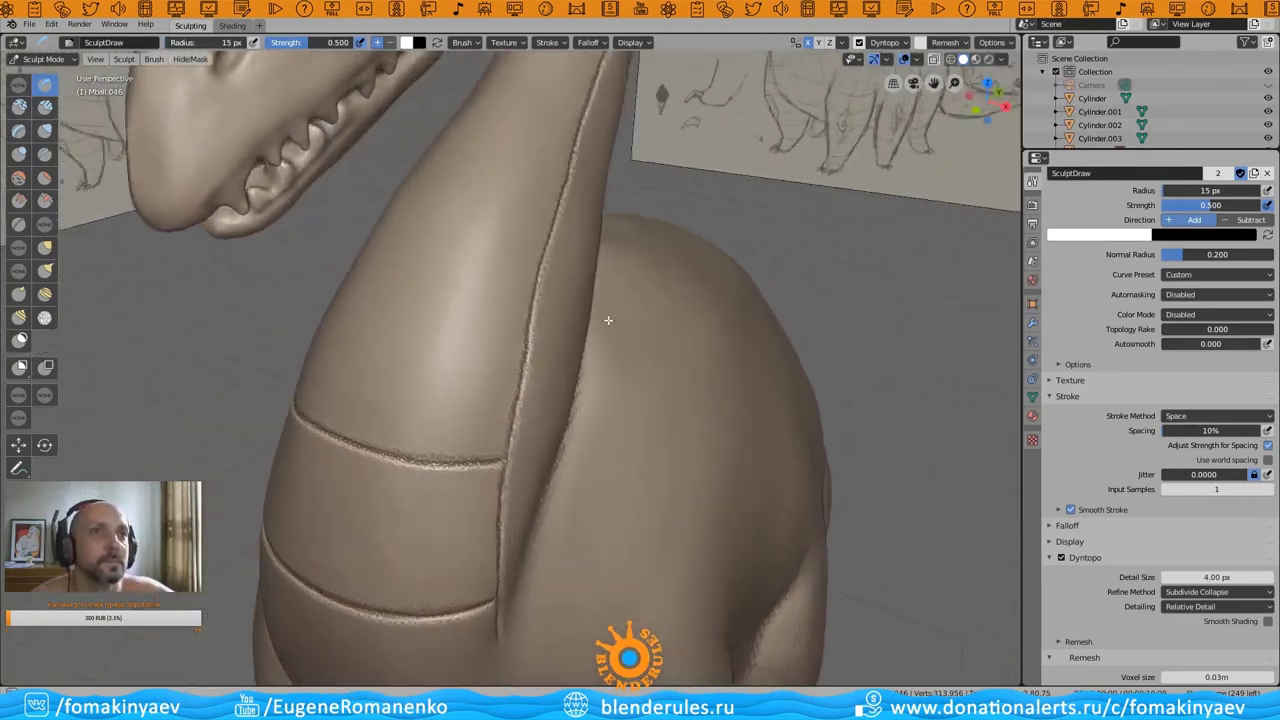
scroll(537, 335, "up", 3)
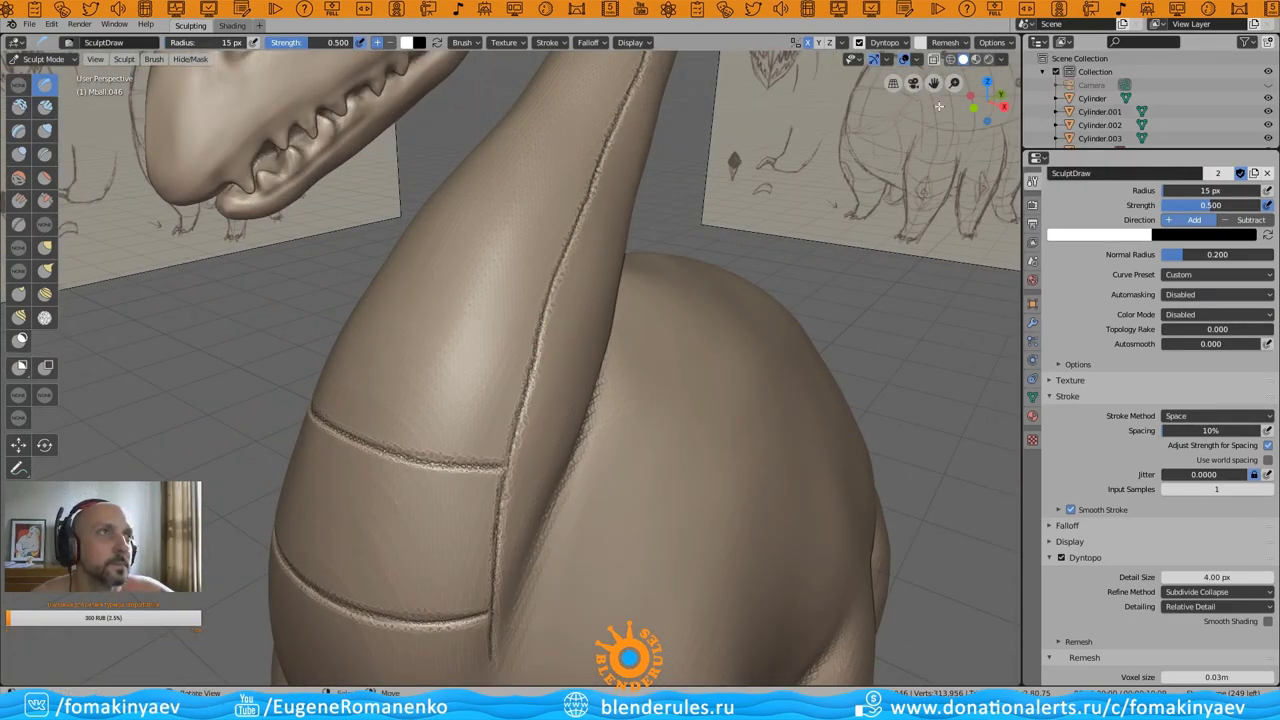
middle_click_drag(939, 106, 545, 308)
middle_click_drag(339, 256, 519, 283)
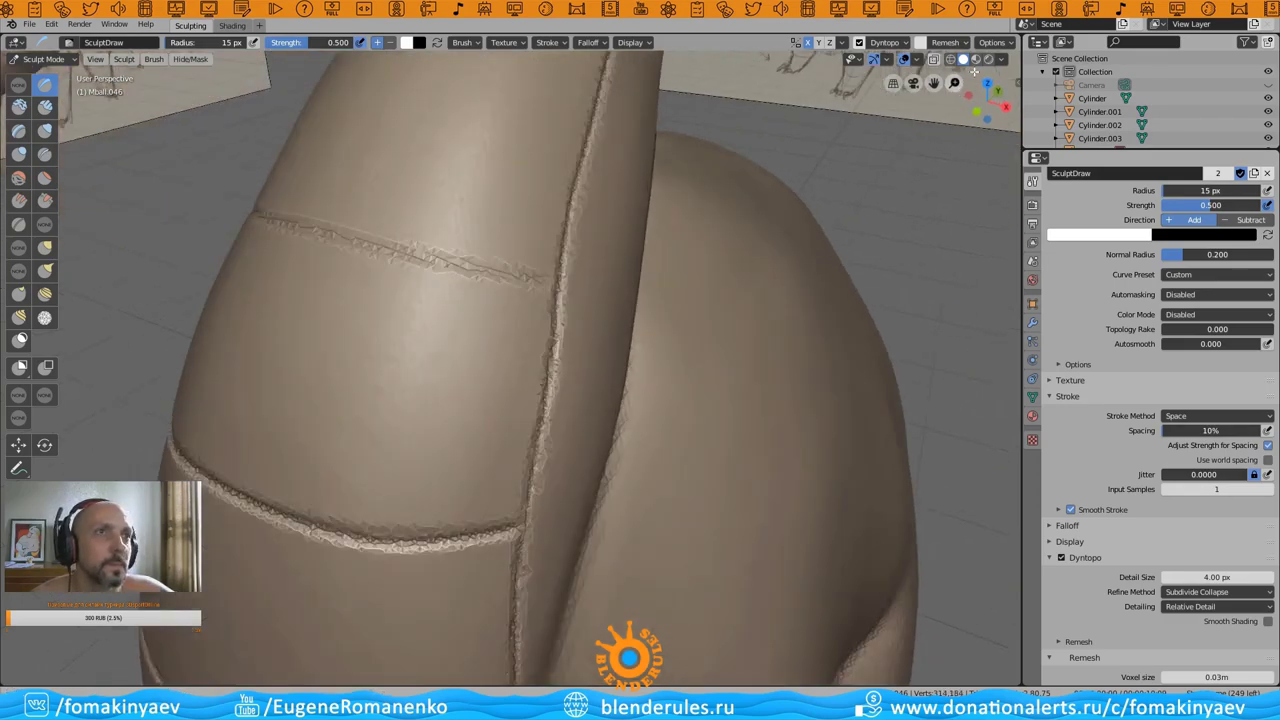
scroll(519, 283, "up", 2)
middle_click_drag(288, 181, 526, 284)
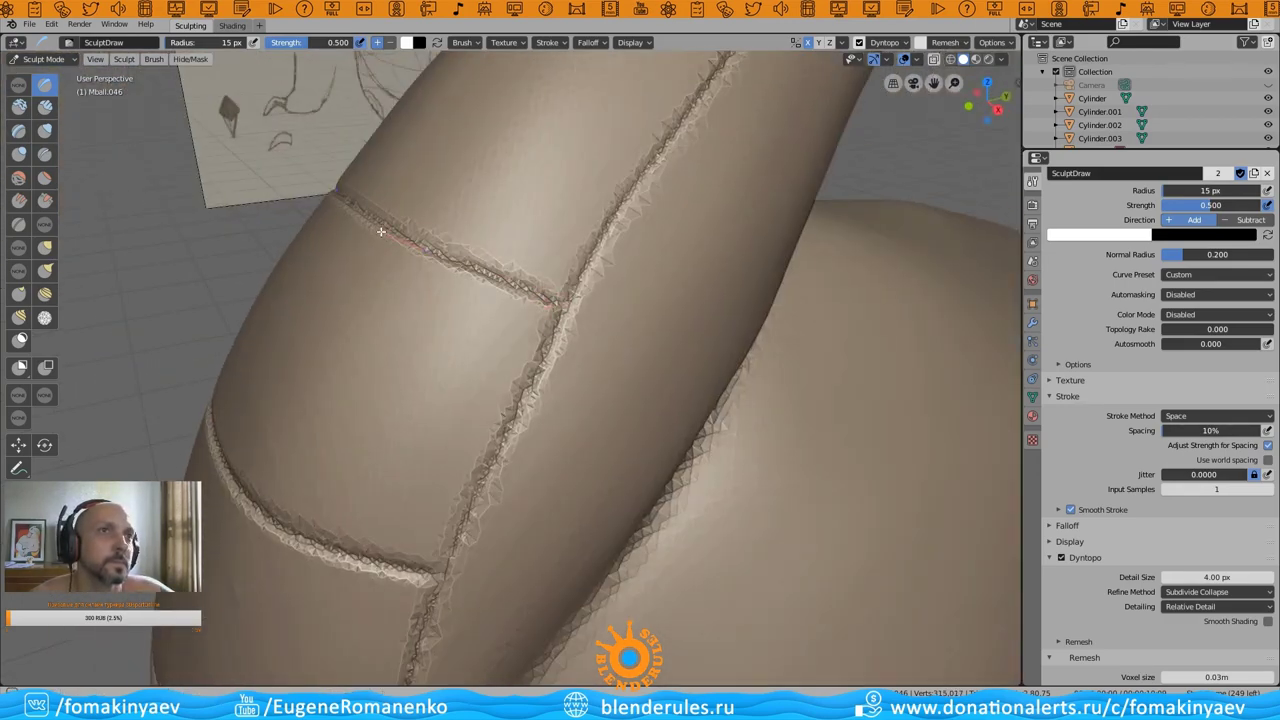
middle_click_drag(381, 231, 426, 265)
- Close the leftover save options and zoom out over the whole dinosaur
scroll(251, 218, "down", 4)
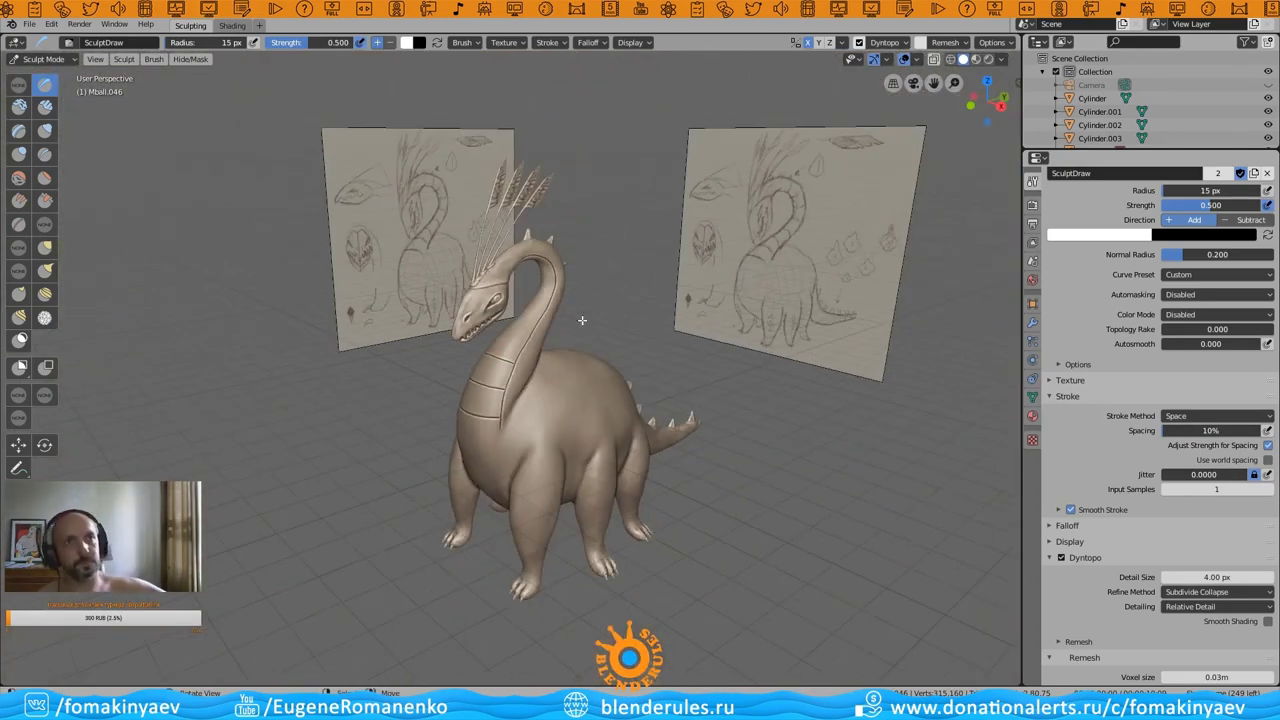
middle_click_drag(471, 309, 557, 383)
left_click(604, 215)
scroll(478, 287, "up", 5)
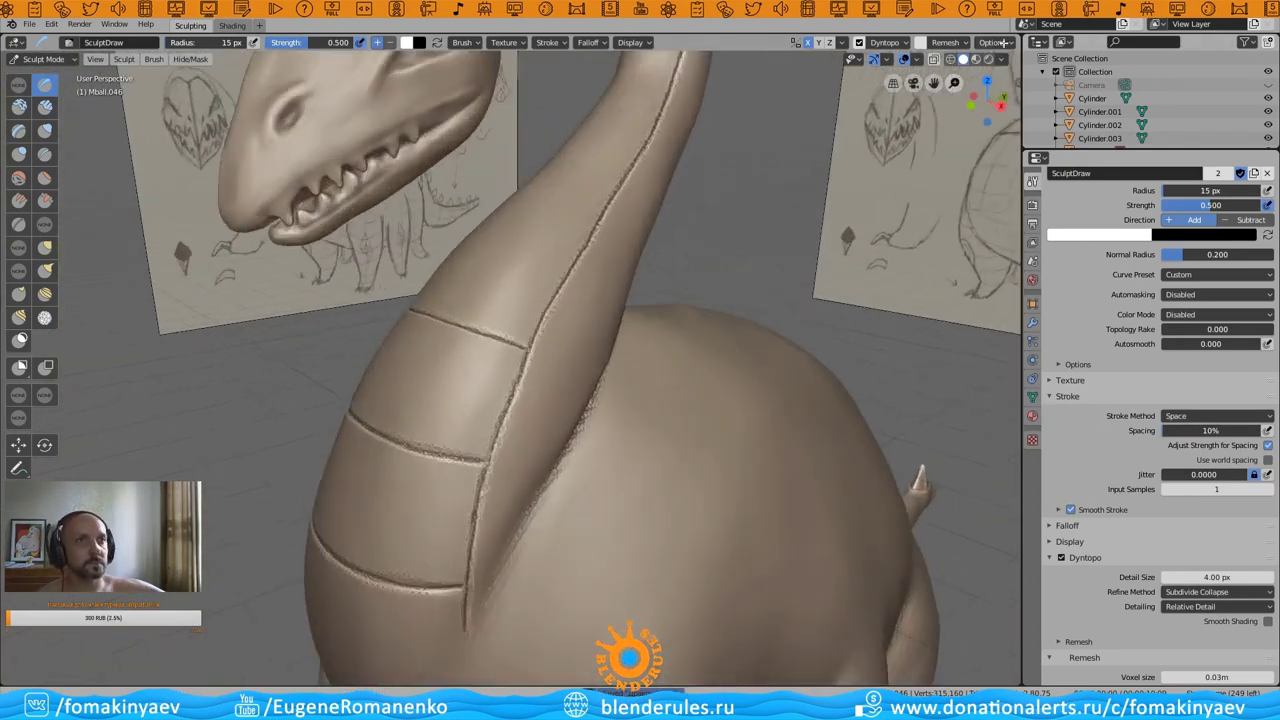
scroll(478, 287, "down", 5)
scroll(478, 287, "up", 5)
scroll(611, 383, "down", 5)
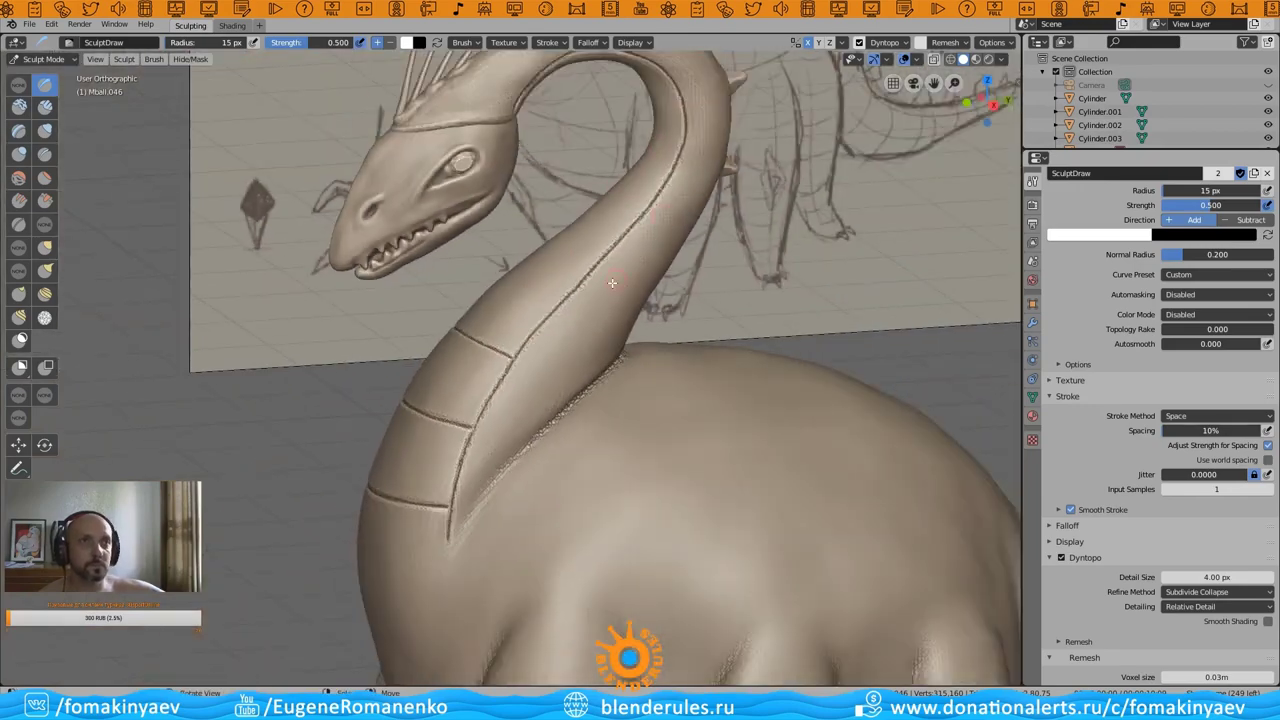
- Orbit and zoom around the neck and head to inspect the stacked neck plates
middle_click_drag(611, 383, 586, 423)
scroll(600, 300, "up", 5)
mouse_move(603, 286)
middle_mouse_down()
mouse_move(897, 298)
mouse_move(569, 452)
mouse_move(575, 379)
middle_mouse_up()
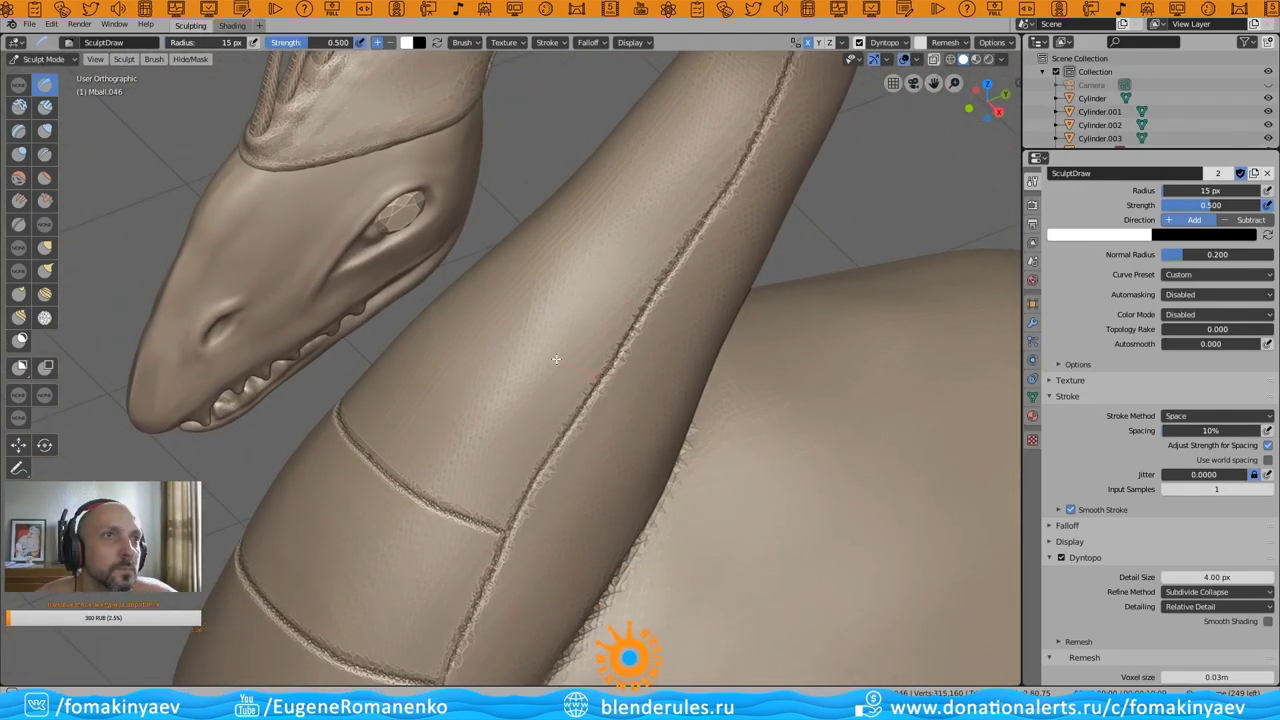
middle_click_drag(880, 256, 615, 372)
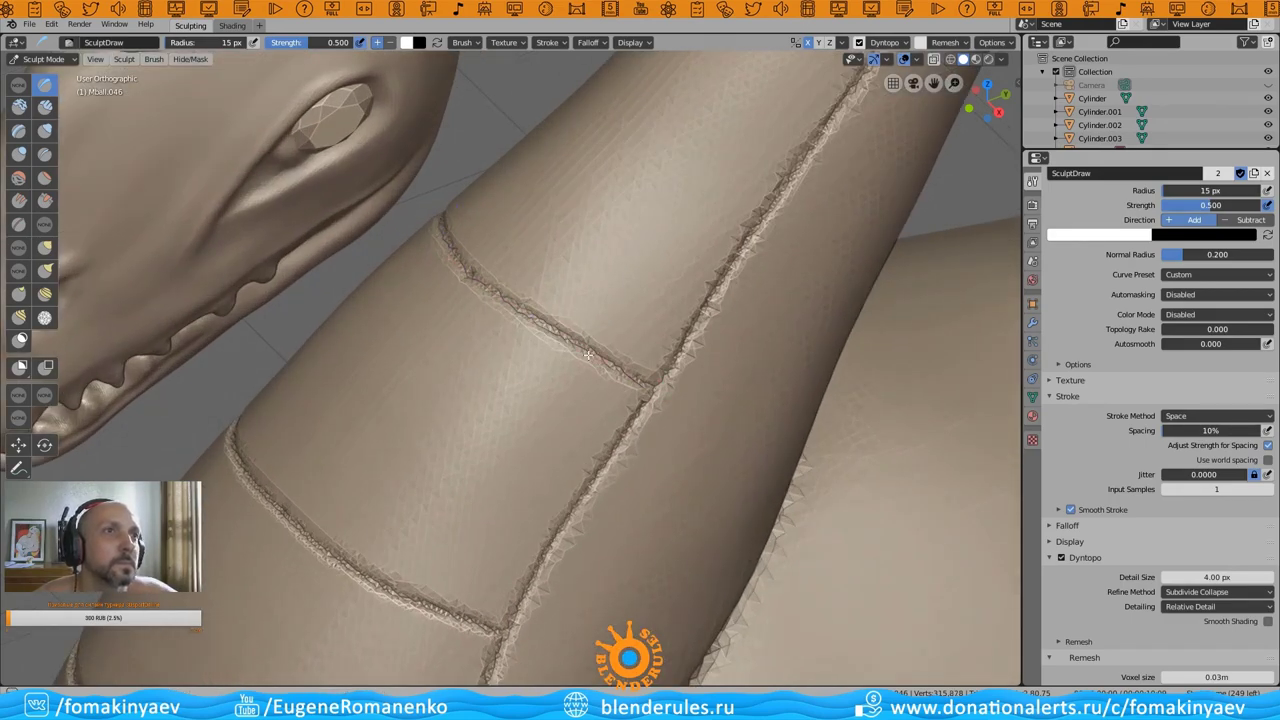
scroll(465, 272, "down", 3)
scroll(465, 272, "down", 3)
mouse_move(465, 272)
middle_mouse_down()
mouse_move(502, 374)
mouse_move(610, 366)
mouse_move(514, 366)
mouse_move(466, 319)
middle_mouse_up()
scroll(502, 374, "down", 3)
scroll(592, 352, "up", 3)
scroll(570, 360, "up", 2)
scroll(554, 358, "up", 2)
scroll(470, 330, "up", 2)
middle_click_drag(355, 244, 443, 300)
mouse_move(307, 210)
middle_mouse_down()
mouse_move(609, 277)
mouse_move(630, 470)
middle_mouse_up()
scroll(655, 381, "down", 2)
- Zoom and orbit to view the neck seams alongside both reference boards
scroll(655, 381, "down", 4)
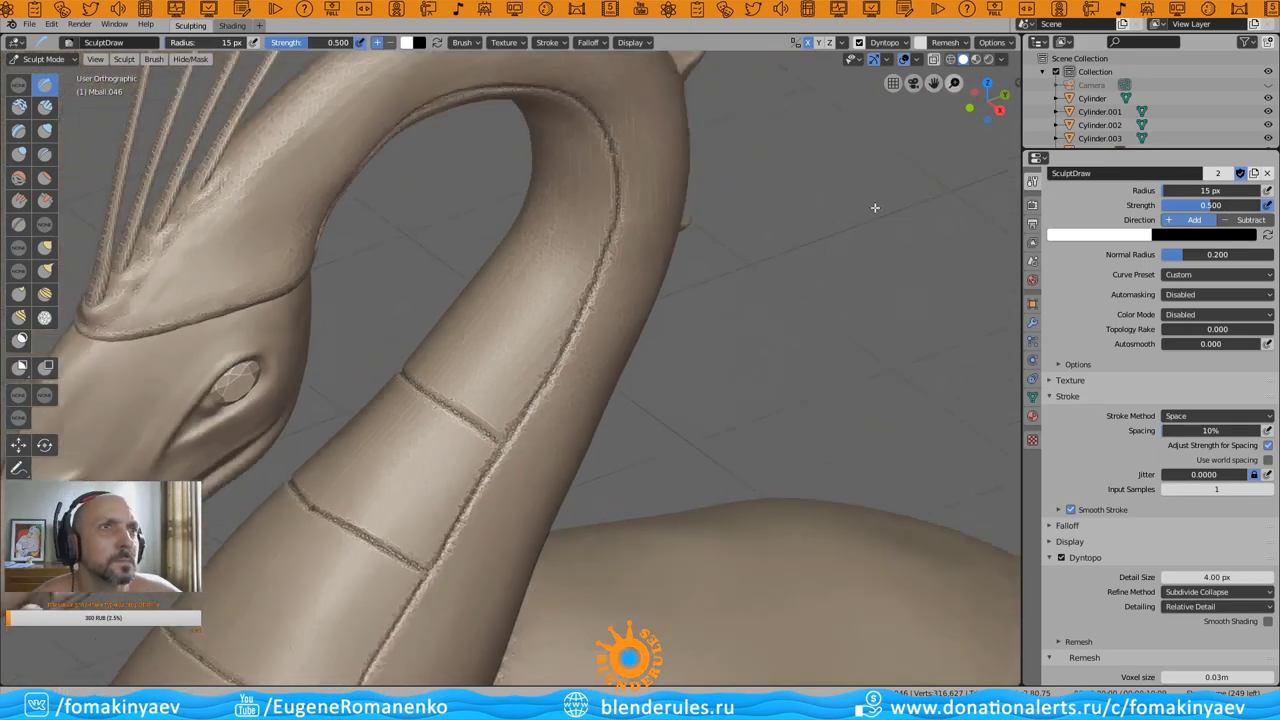
scroll(655, 381, "down", 2)
scroll(600, 390, "up", 5)
scroll(533, 403, "down", 1)
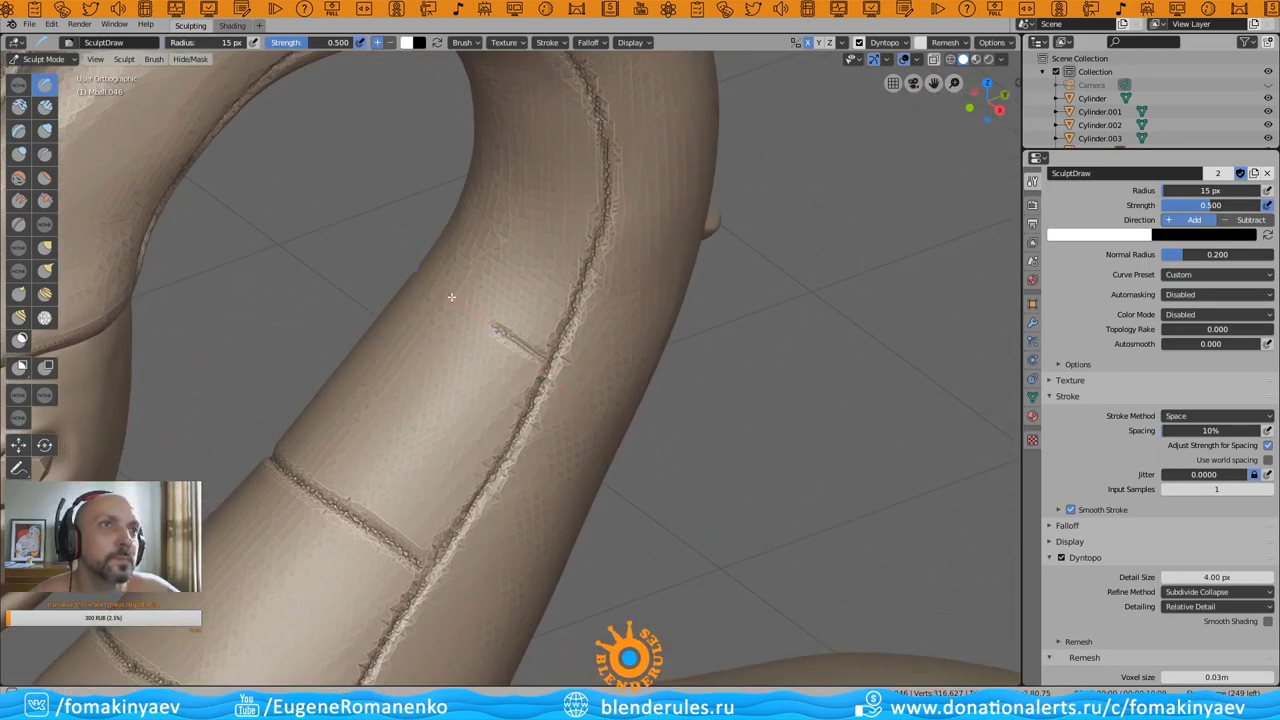
scroll(569, 360, "up", 2)
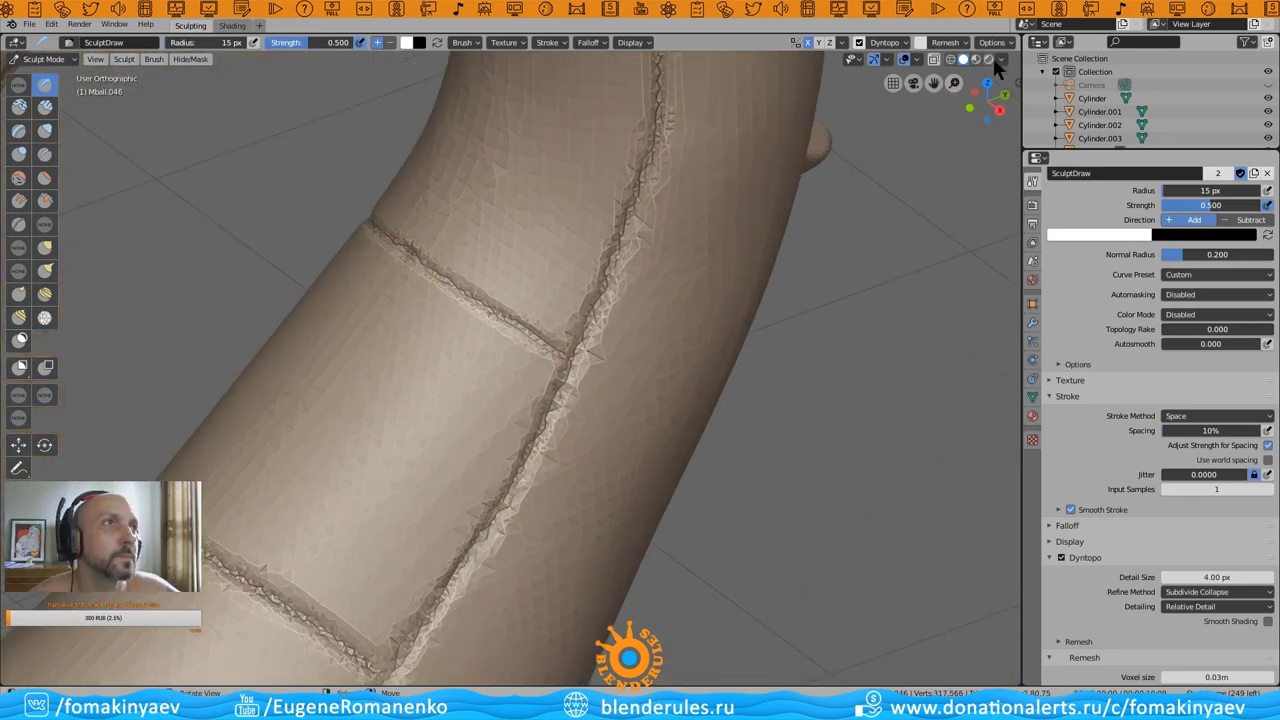
middle_click_drag(640, 260, 456, 374)
scroll(380, 320, "down", 4)
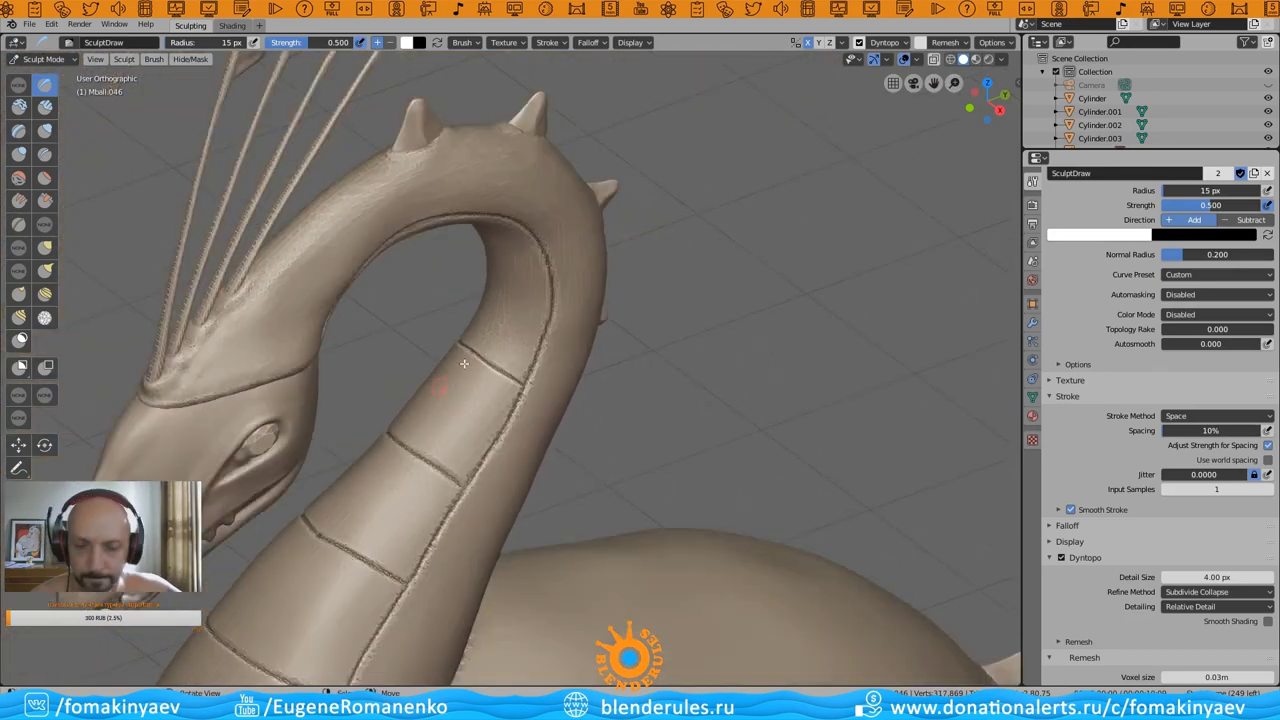
scroll(420, 360, "down", 2)
scroll(450, 400, "down", 2)
scroll(480, 443, "down", 1)
mouse_move(480, 443)
middle_mouse_down()
mouse_move(746, 443)
mouse_move(623, 343)
mouse_move(614, 309)
mouse_move(678, 294)
mouse_move(560, 340)
mouse_move(522, 311)
middle_mouse_up()
scroll(623, 343, "up", 3)
scroll(623, 343, "up", 2)
scroll(631, 323, "up", 3)
scroll(650, 315, "up", 2)
scroll(551, 357, "up", 2)
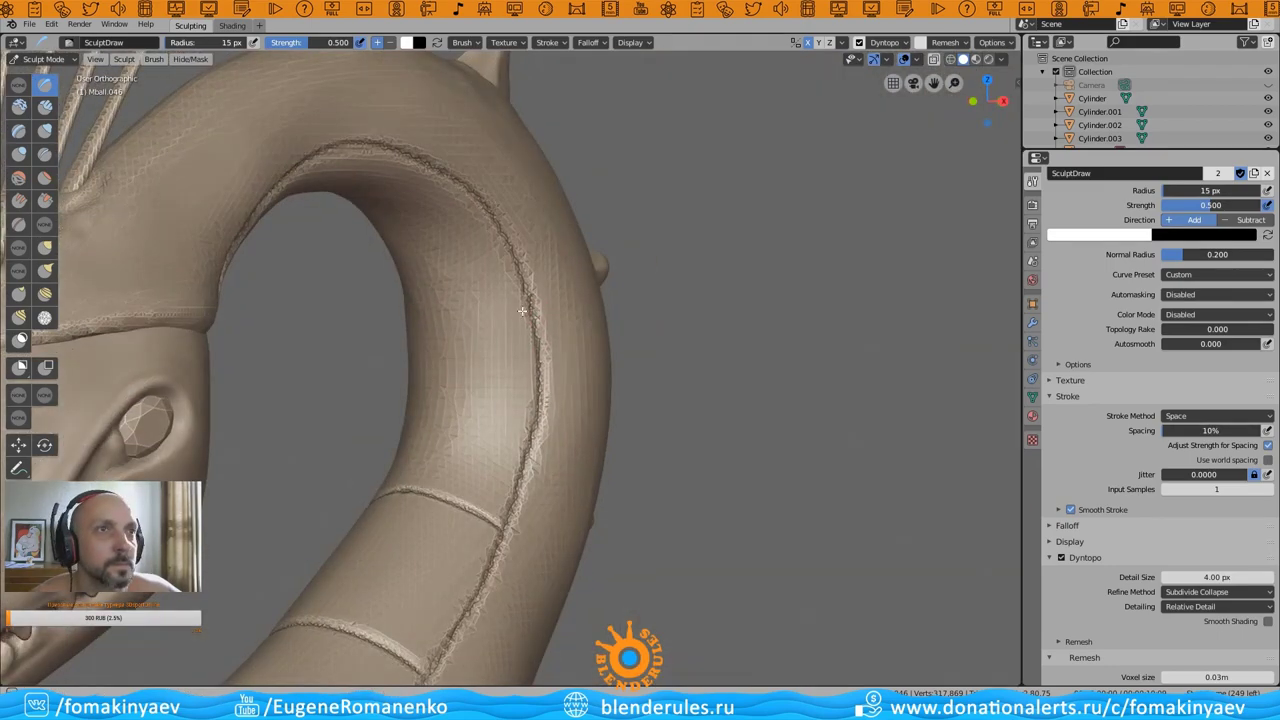
- Turn the neck against the sketch behind it, then frame the whole dinosaur
middle_click_drag(674, 322, 610, 295)
scroll(597, 288, "up", 3)
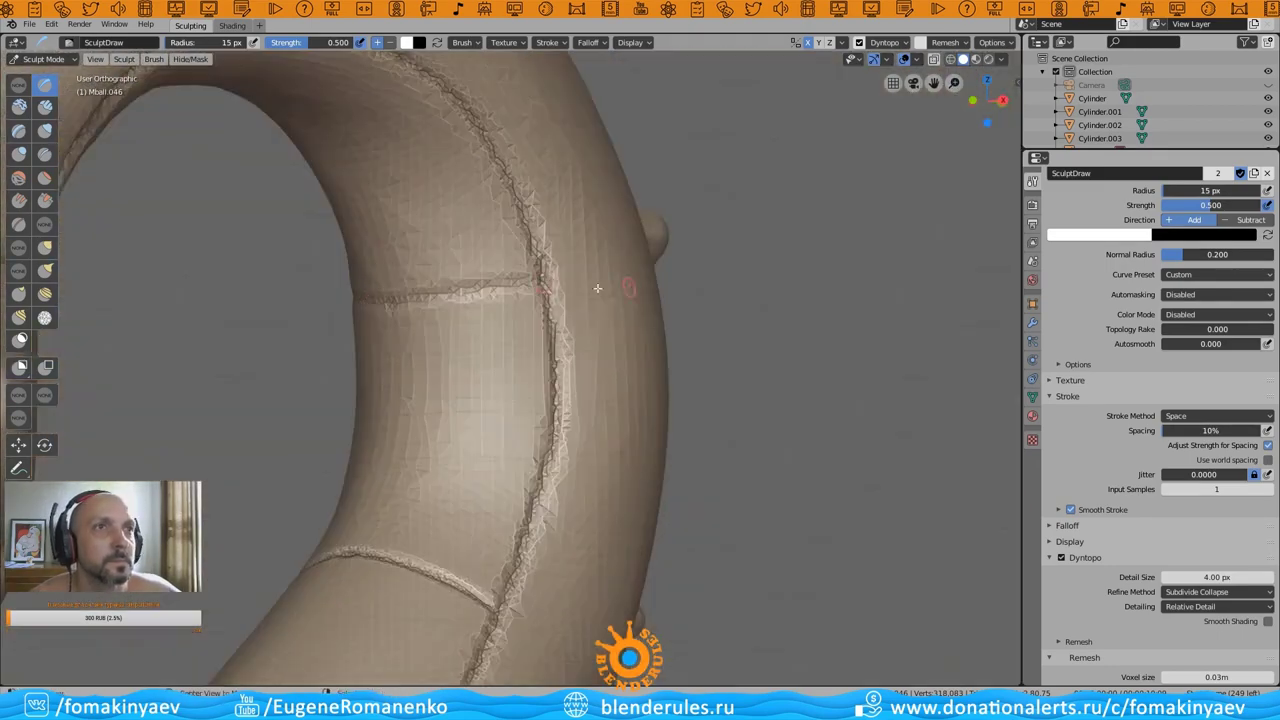
middle_click_drag(454, 302, 558, 333)
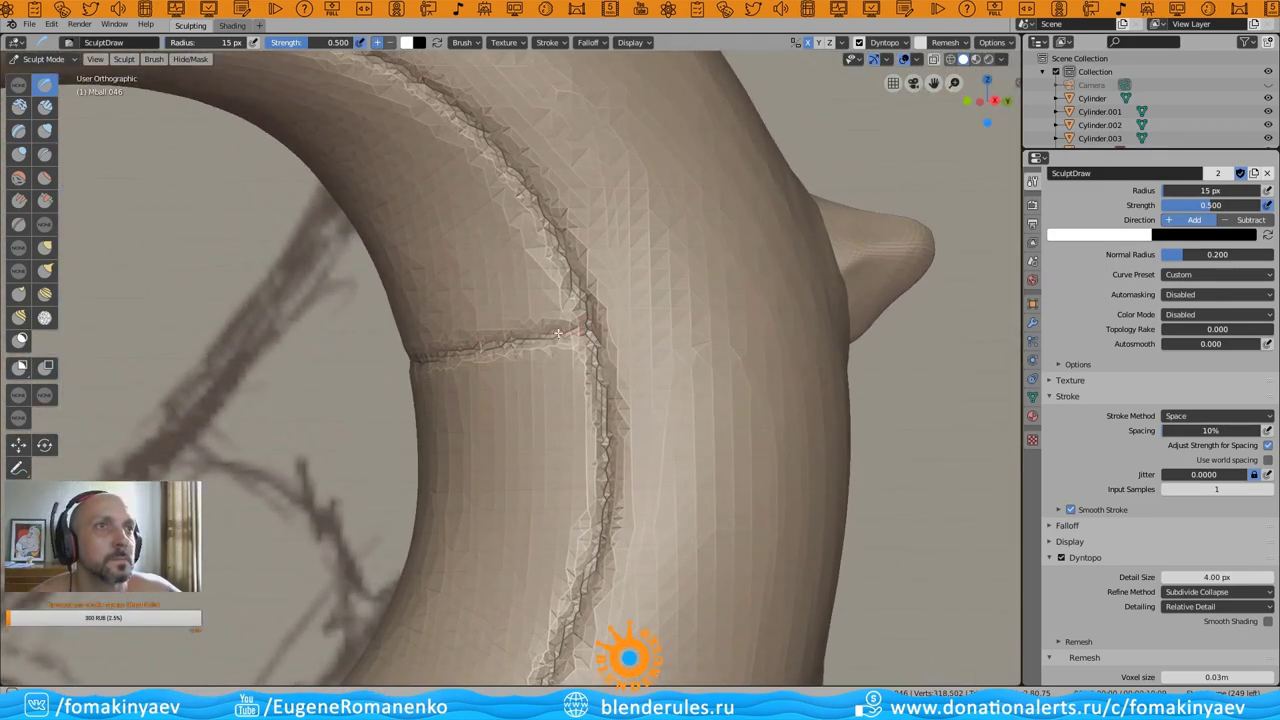
scroll(627, 305, "down", 5)
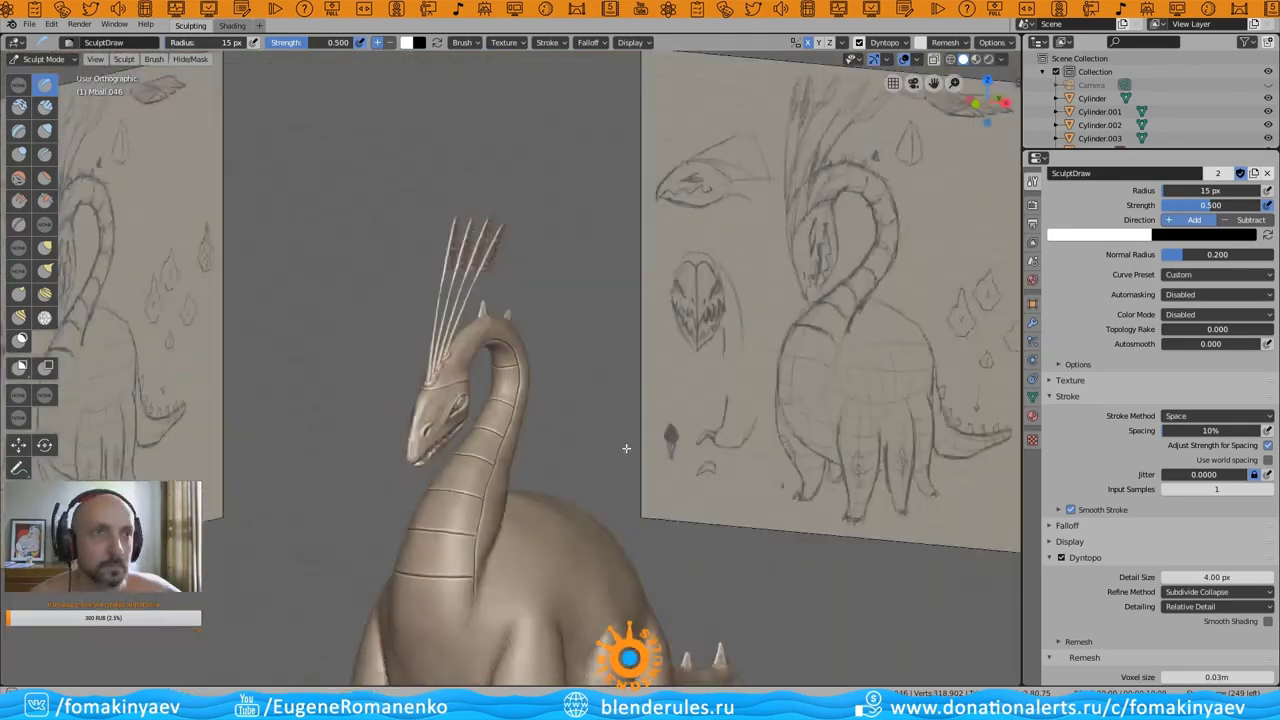
mouse_move(627, 305)
middle_mouse_down()
mouse_move(575, 237)
mouse_move(679, 292)
mouse_move(600, 263)
middle_mouse_up()
scroll(575, 237, "up", 4)
scroll(575, 237, "up", 2)
scroll(679, 292, "up", 2)
scroll(679, 292, "up", 2)
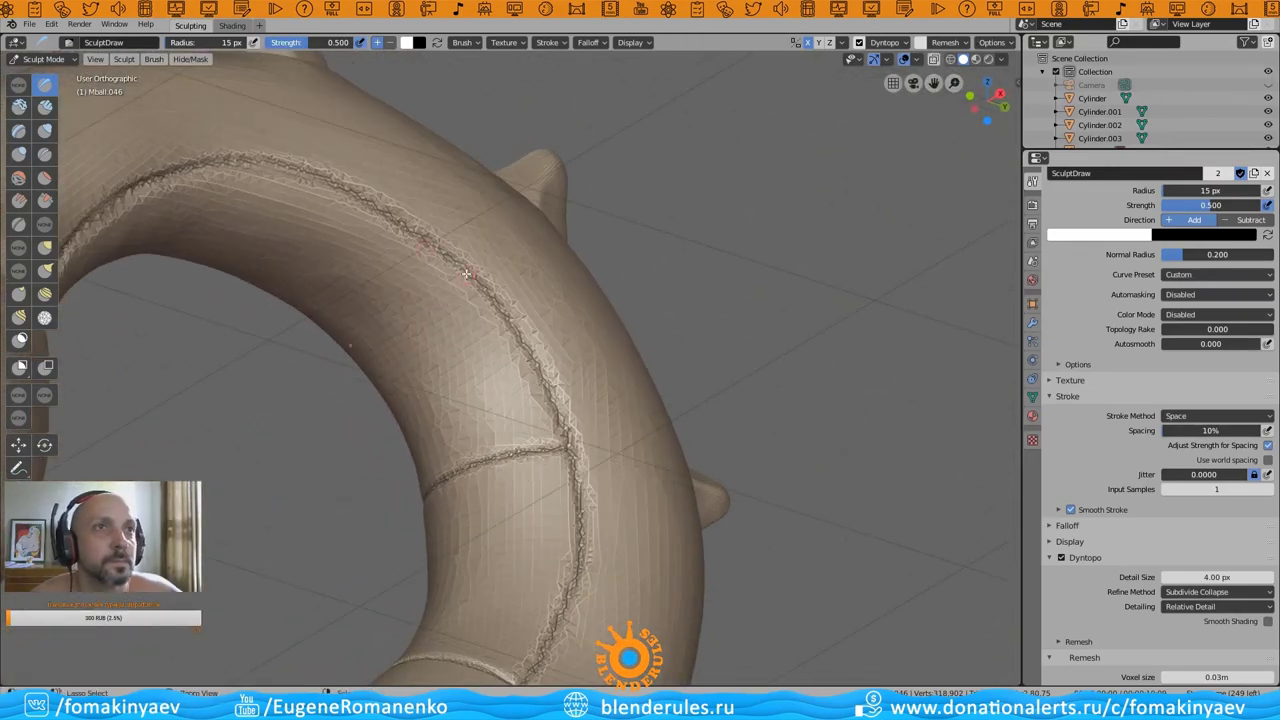
scroll(361, 214, "up", 3)
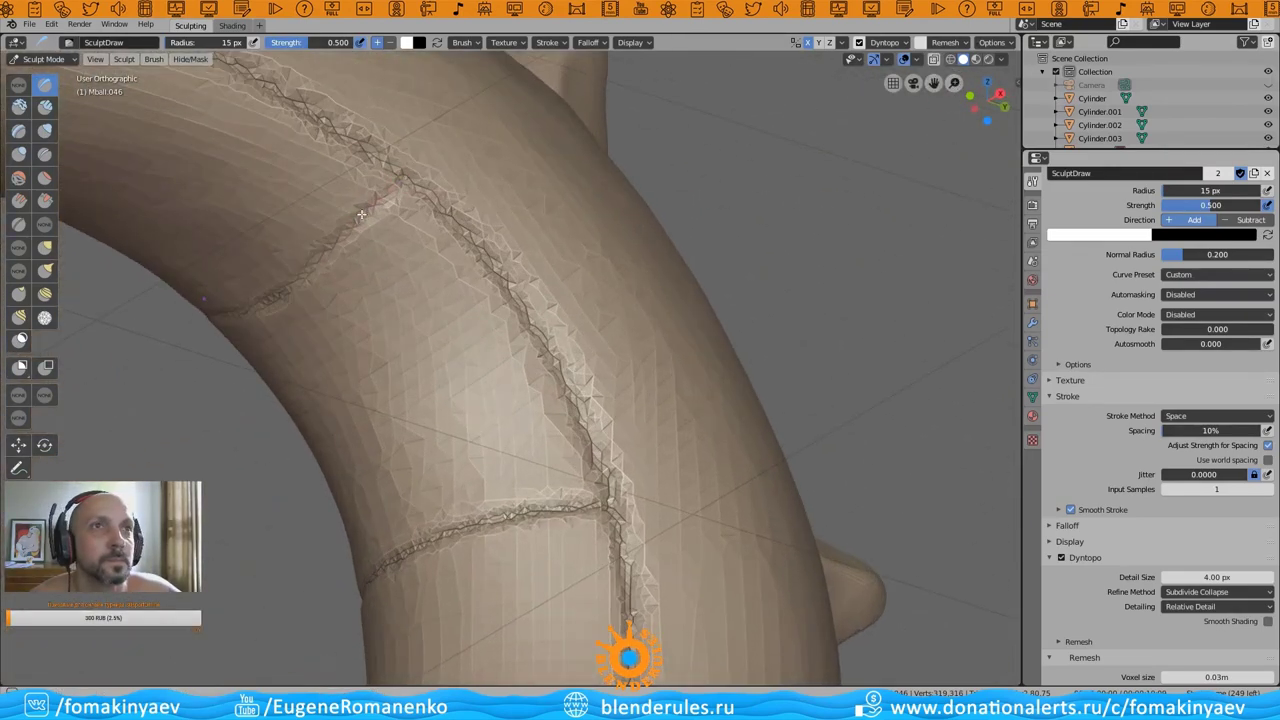
scroll(447, 172, "down", 3)
- Orbit close around the neck's inner curve to face the vertical seam head-on
middle_click_drag(447, 172, 377, 337)
scroll(377, 337, "up", 3)
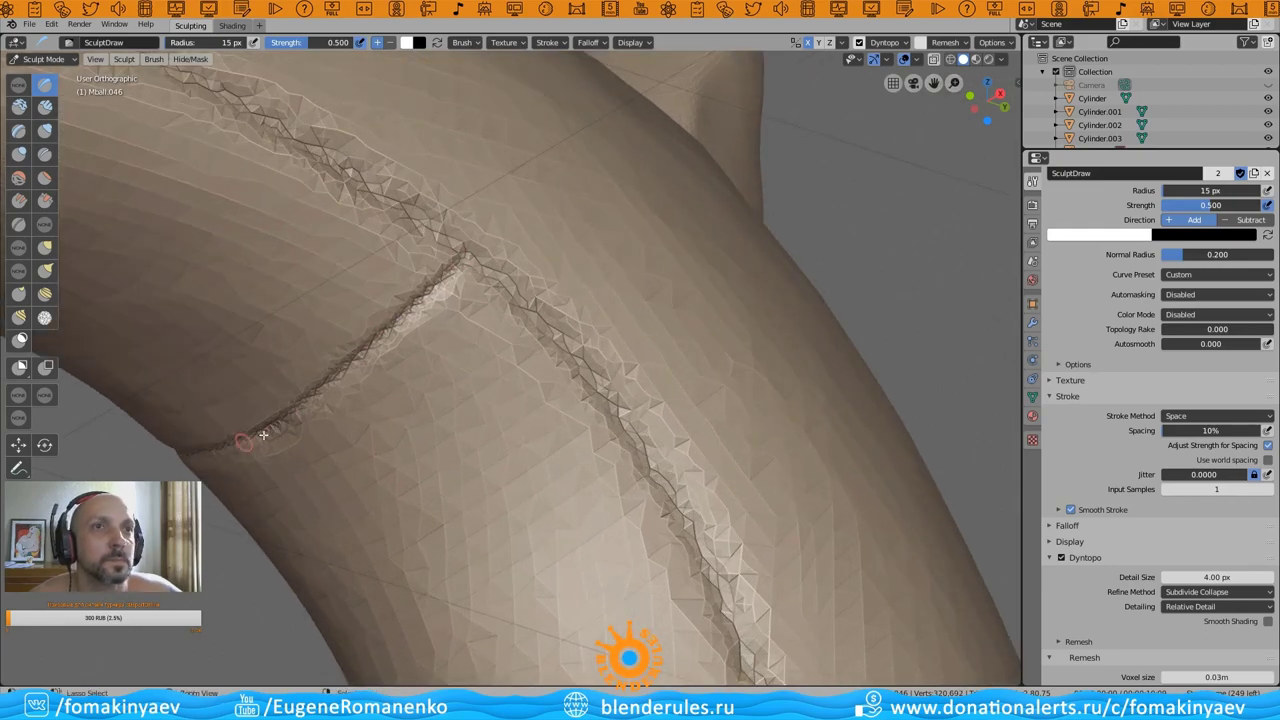
scroll(262, 434, "down", 3)
mouse_move(262, 434)
middle_mouse_down()
mouse_move(520, 481)
mouse_move(369, 179)
middle_mouse_up()
scroll(520, 481, "up", 4)
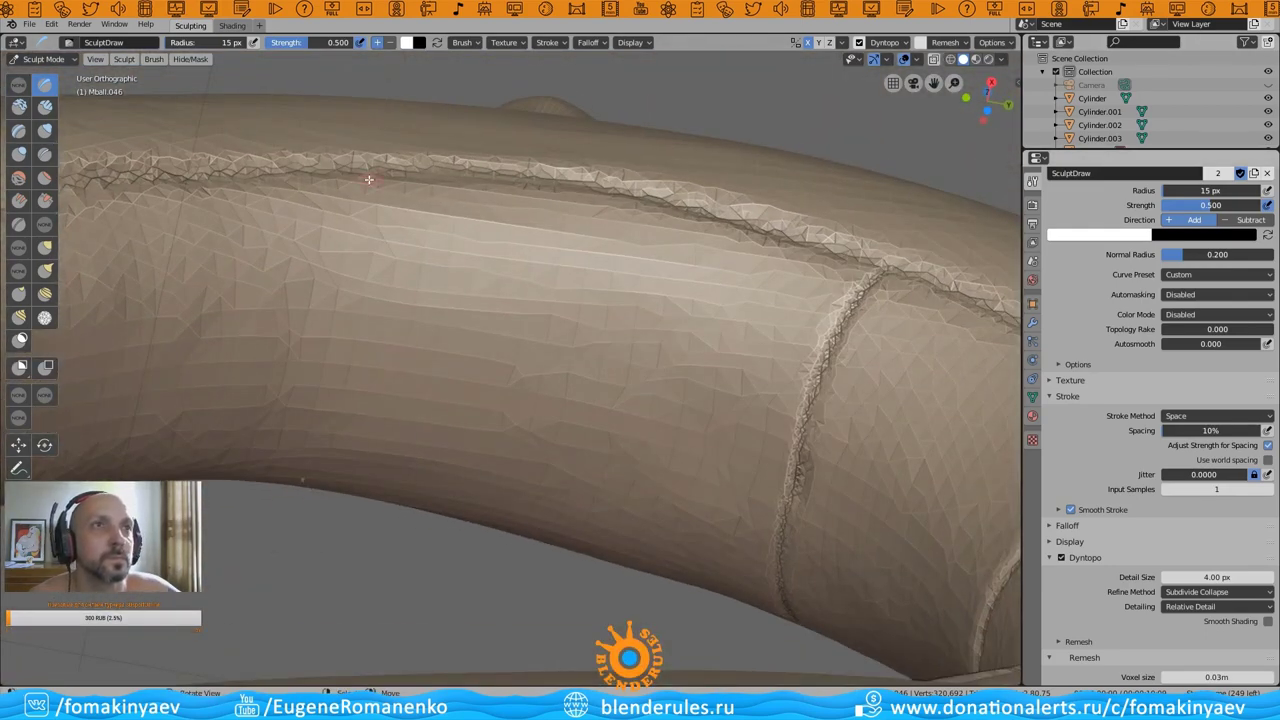
scroll(410, 248, "down", 3)
middle_click_drag(410, 248, 365, 300)
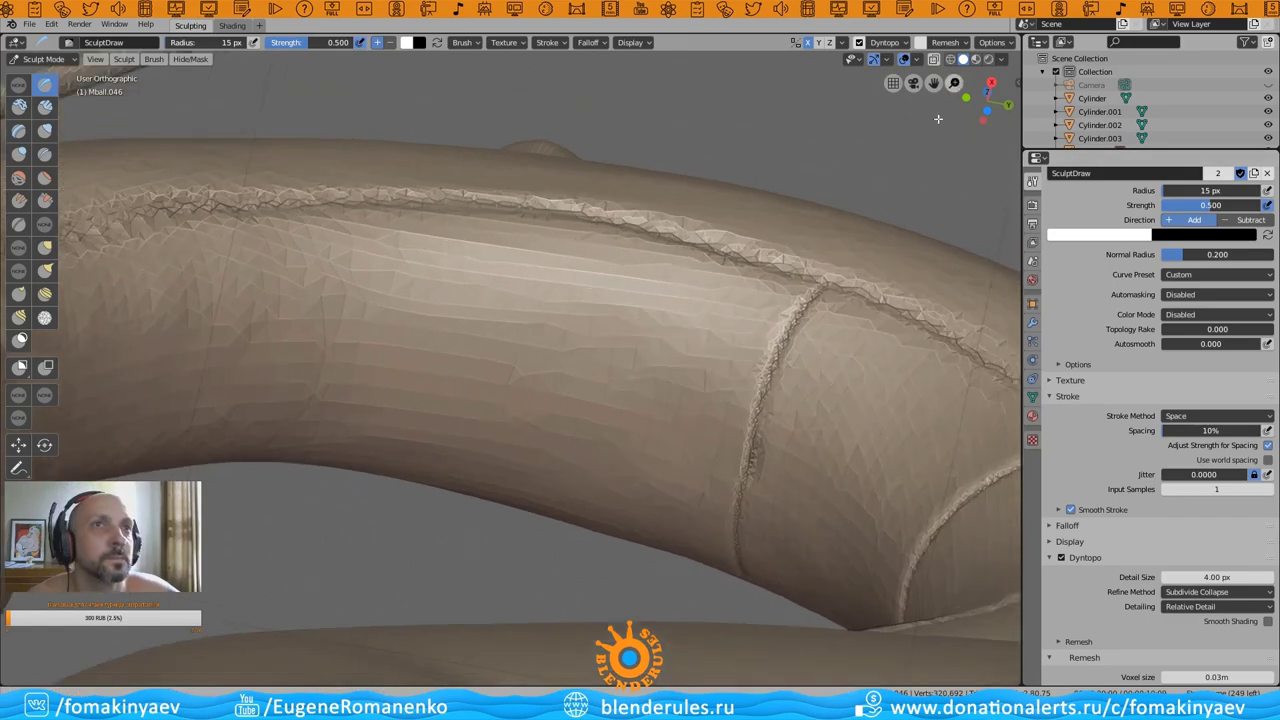
scroll(365, 300, "up", 3)
middle_click_drag(346, 411, 456, 154)
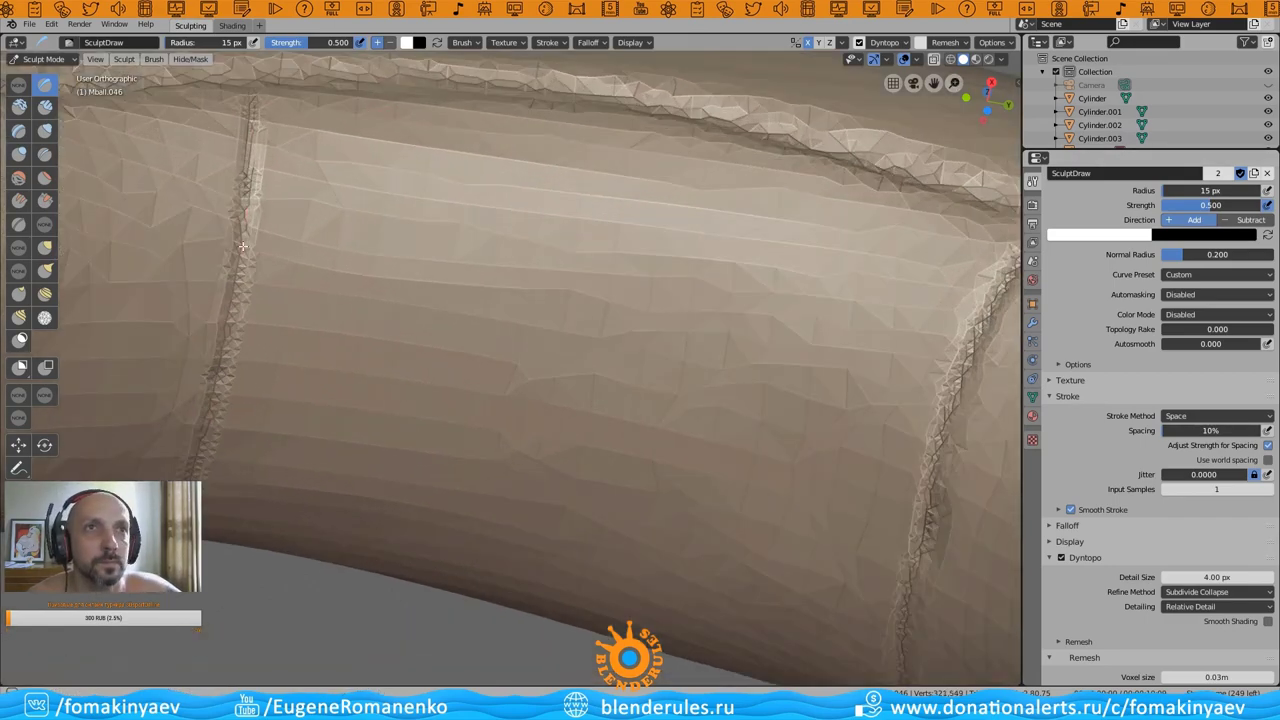
middle_click_drag(453, 250, 435, 133)
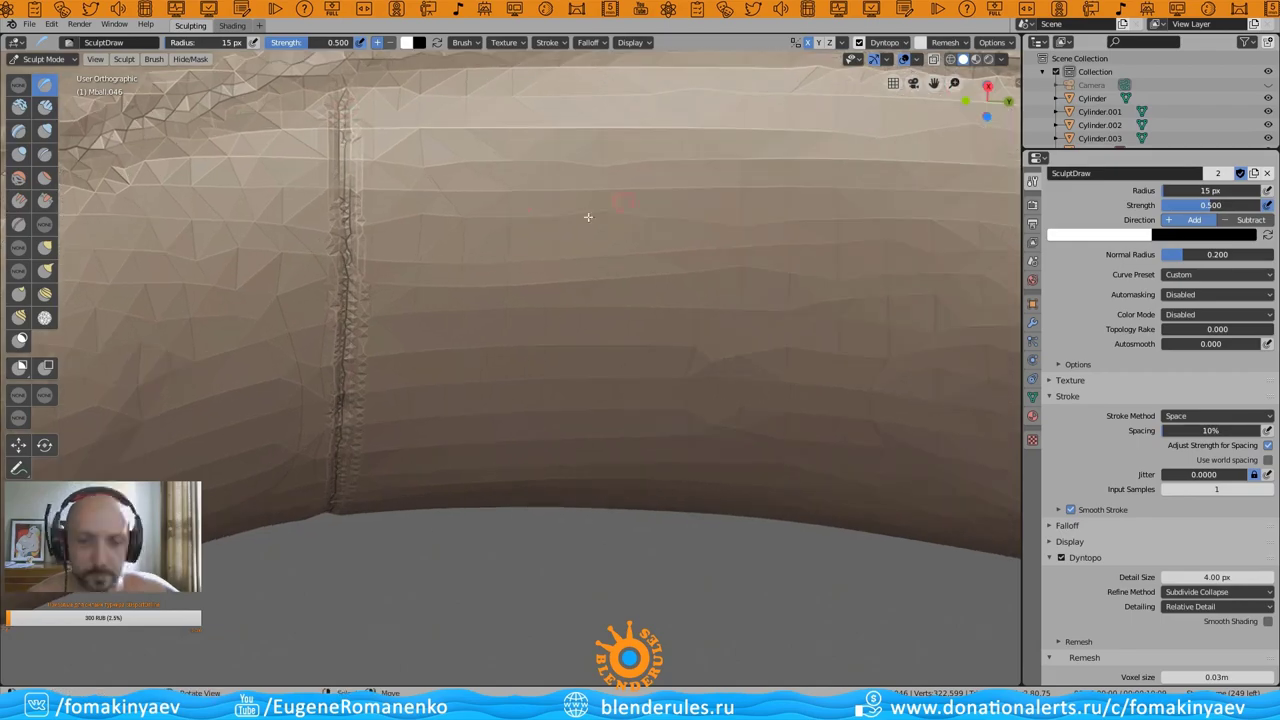
scroll(438, 509, "down", 3)
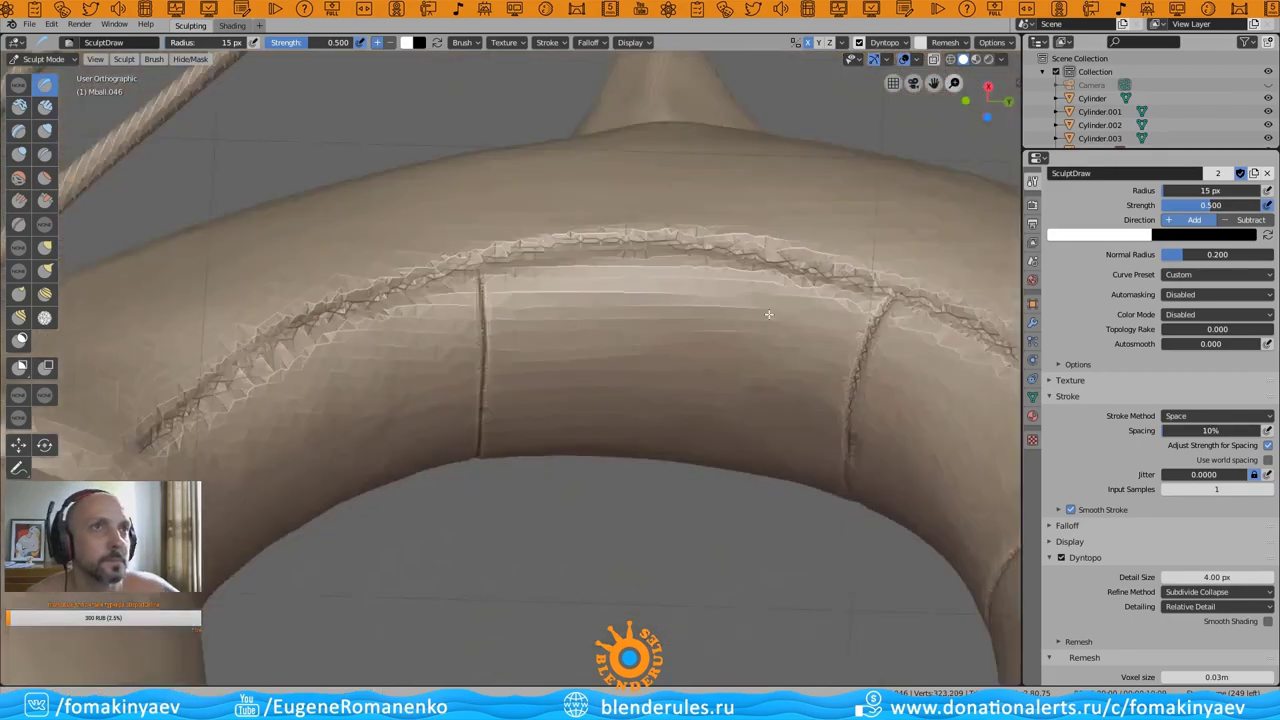
middle_click_drag(438, 509, 581, 439)
scroll(581, 439, "up", 2)
- Carve a seam groove along the dinosaur's neck with the SculptDraw brush
scroll(581, 439, "down", 5)
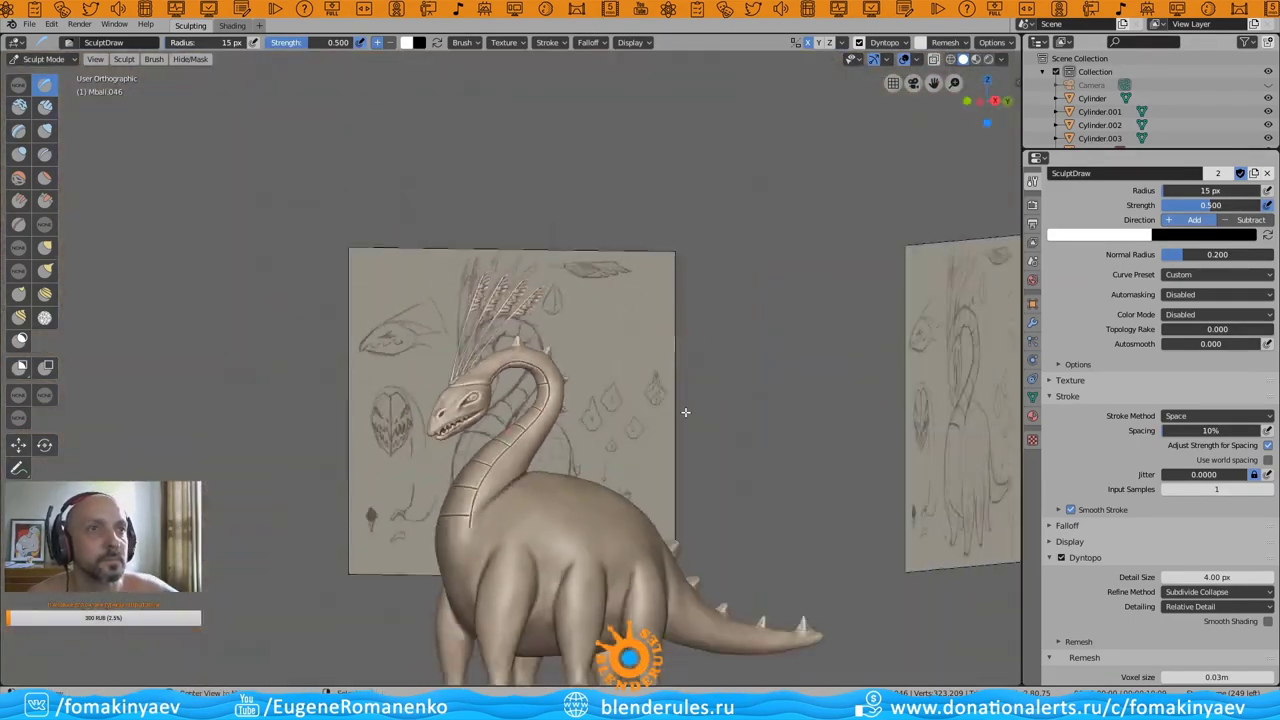
scroll(581, 439, "up", 2)
scroll(570, 430, "up", 3)
scroll(557, 414, "up", 2)
mouse_move(557, 414)
middle_mouse_down()
mouse_move(480, 420)
mouse_move(634, 317)
mouse_move(935, 68)
middle_mouse_up()
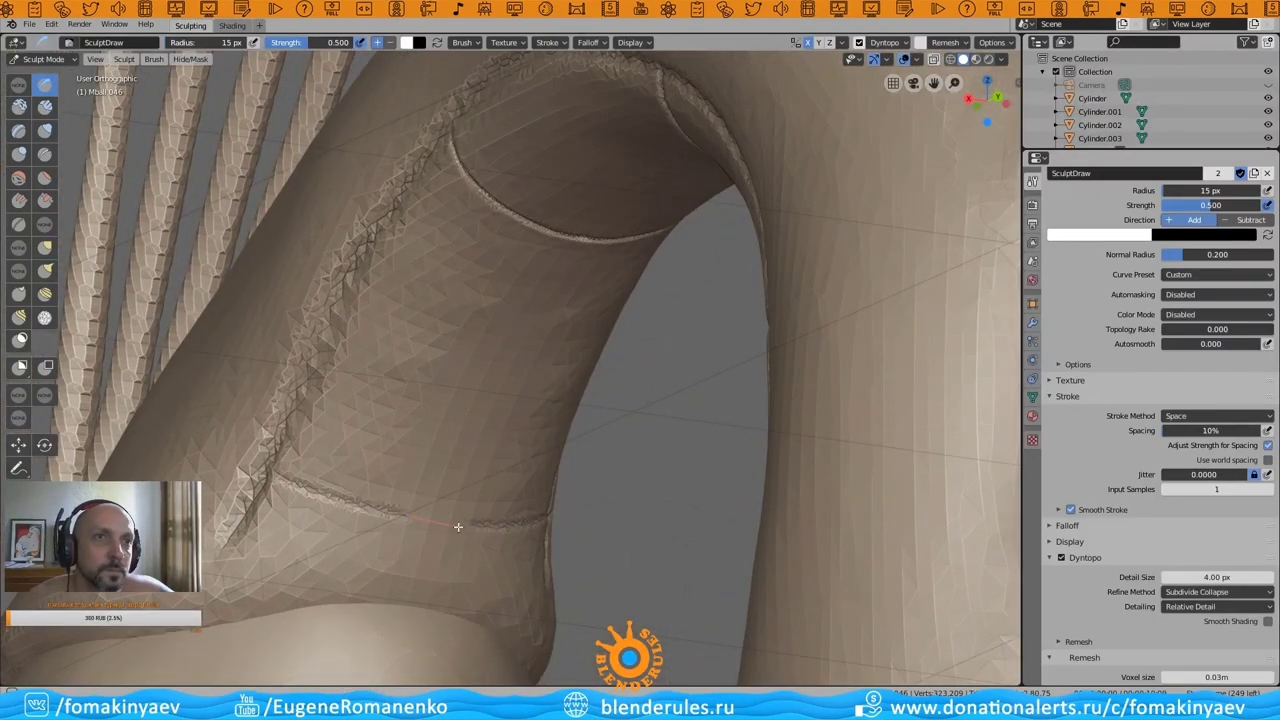
left_click_drag(458, 527, 470, 528)
- Orbit and zoom around the neck to inspect where the cross seams meet the vertical seam
middle_click_drag(470, 528, 278, 546)
mouse_move(889, 127)
middle_mouse_down()
mouse_move(310, 400)
mouse_move(373, 378)
mouse_move(482, 480)
middle_mouse_up()
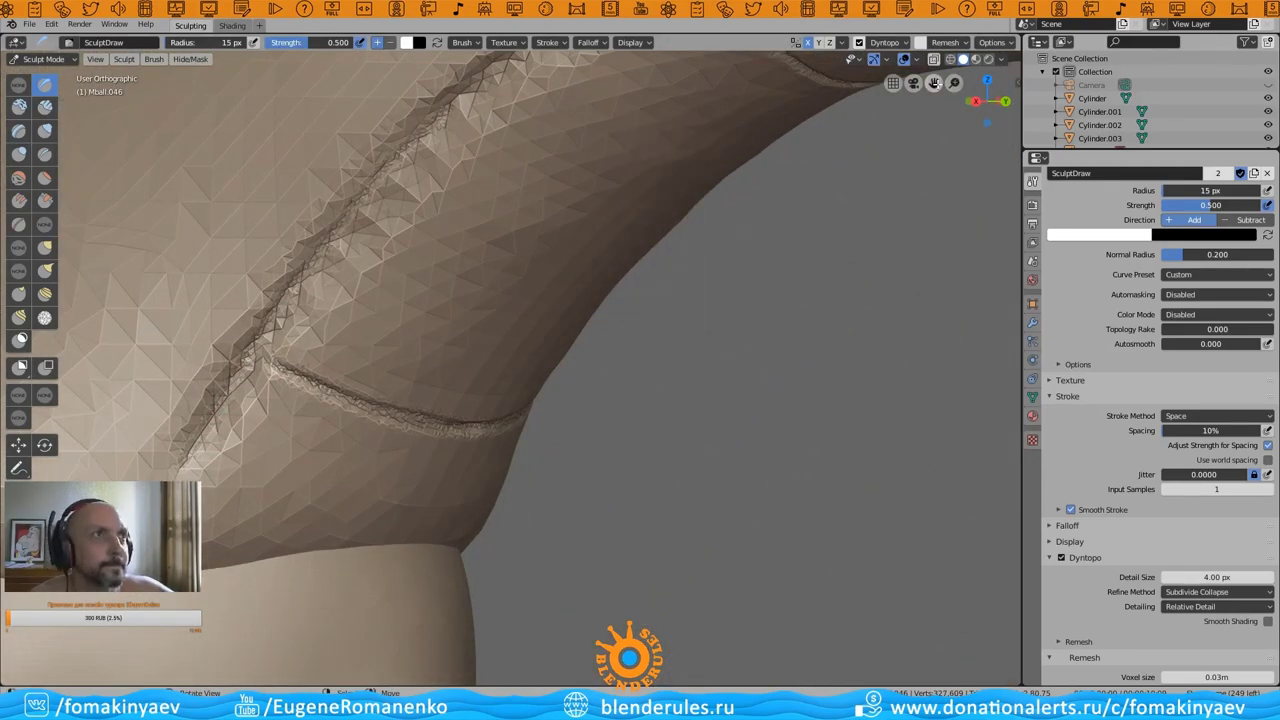
middle_click_drag(629, 170, 365, 354)
mouse_move(943, 140)
middle_mouse_down()
mouse_move(520, 429)
mouse_move(491, 360)
mouse_move(129, 457)
middle_mouse_up()
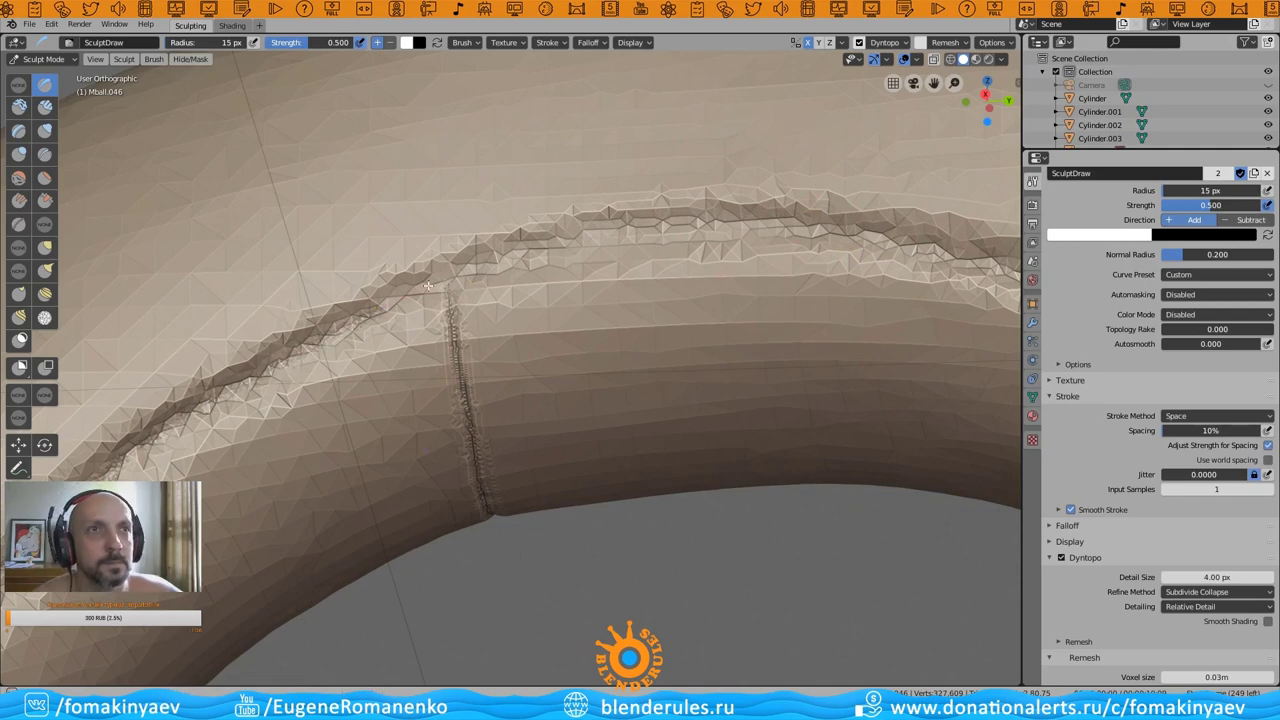
middle_click_drag(690, 358, 829, 254)
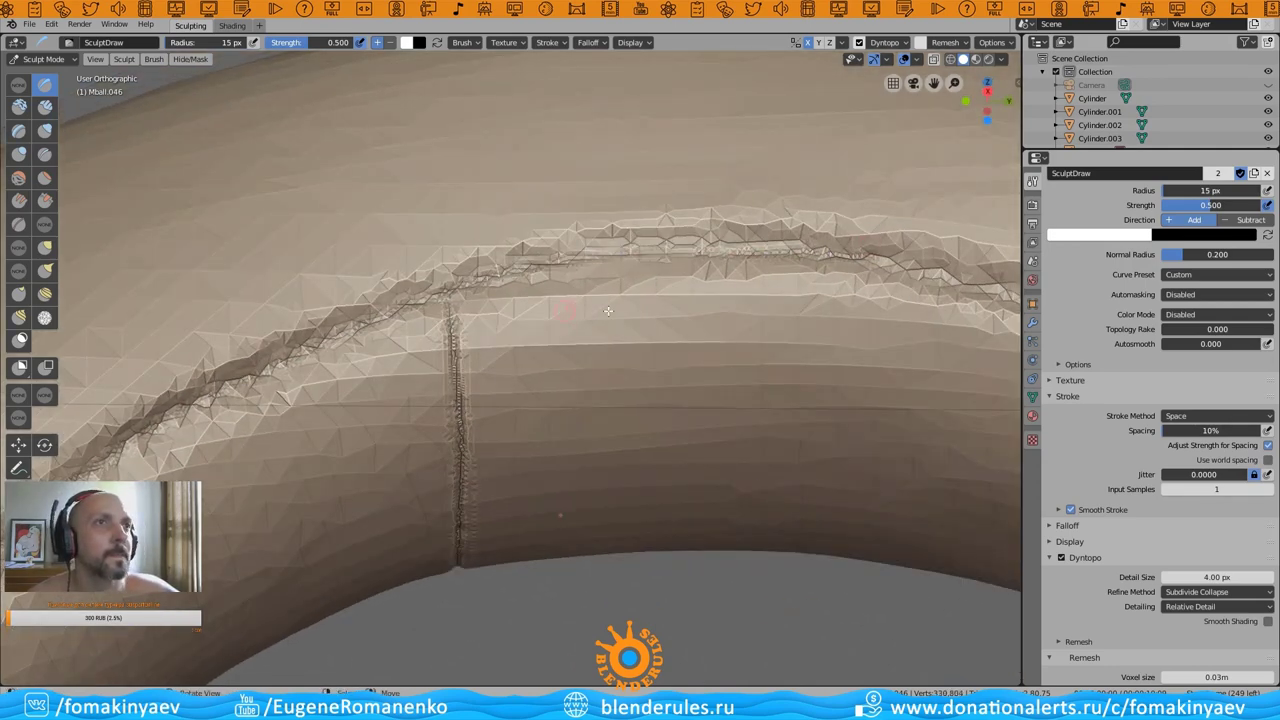
middle_click_drag(608, 311, 379, 244)
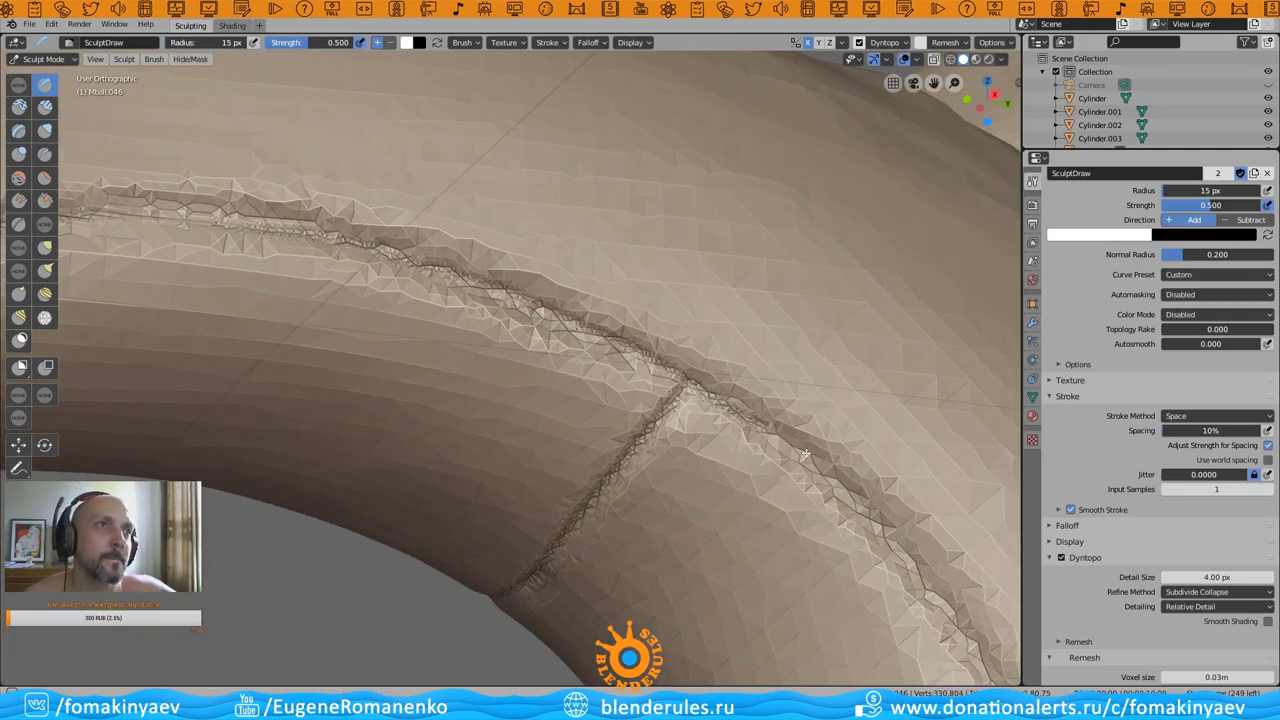
scroll(944, 133, "down", 3)
mouse_move(944, 133)
middle_mouse_down()
mouse_move(592, 390)
mouse_move(464, 211)
middle_mouse_up()
scroll(592, 390, "up", 3)
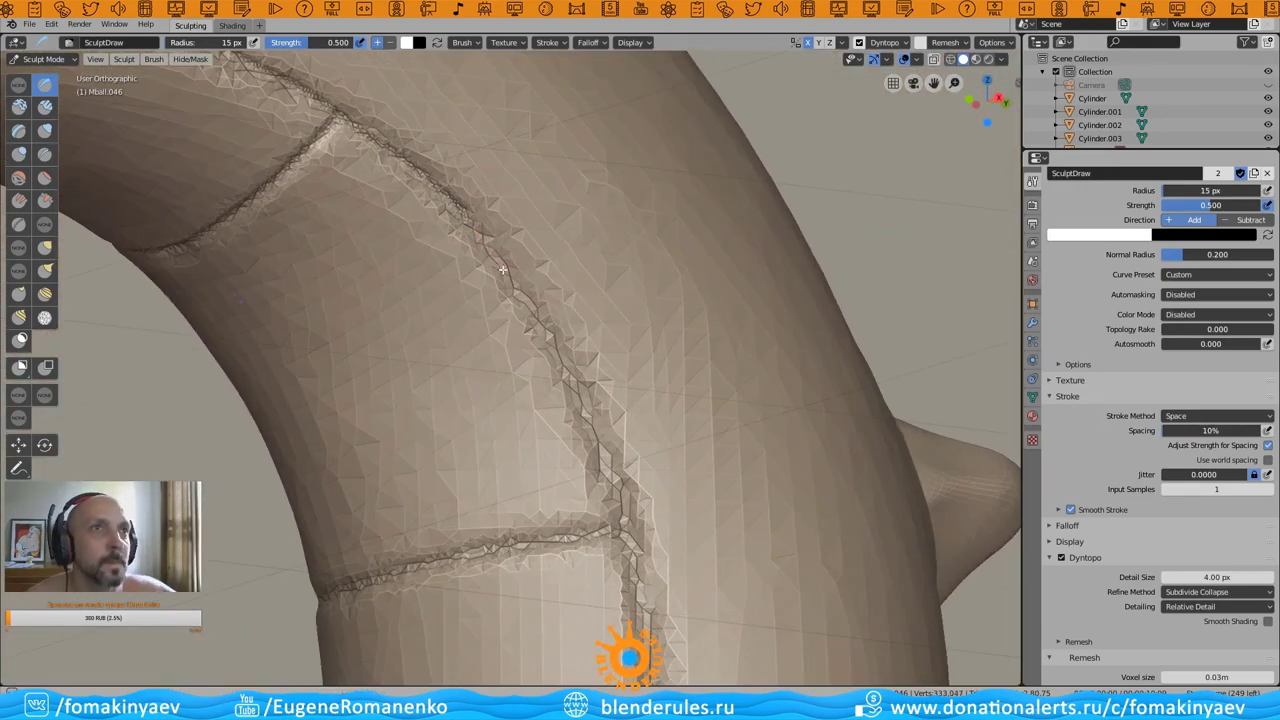
mouse_move(788, 481)
middle_mouse_down()
mouse_move(737, 434)
mouse_move(612, 229)
middle_mouse_up()
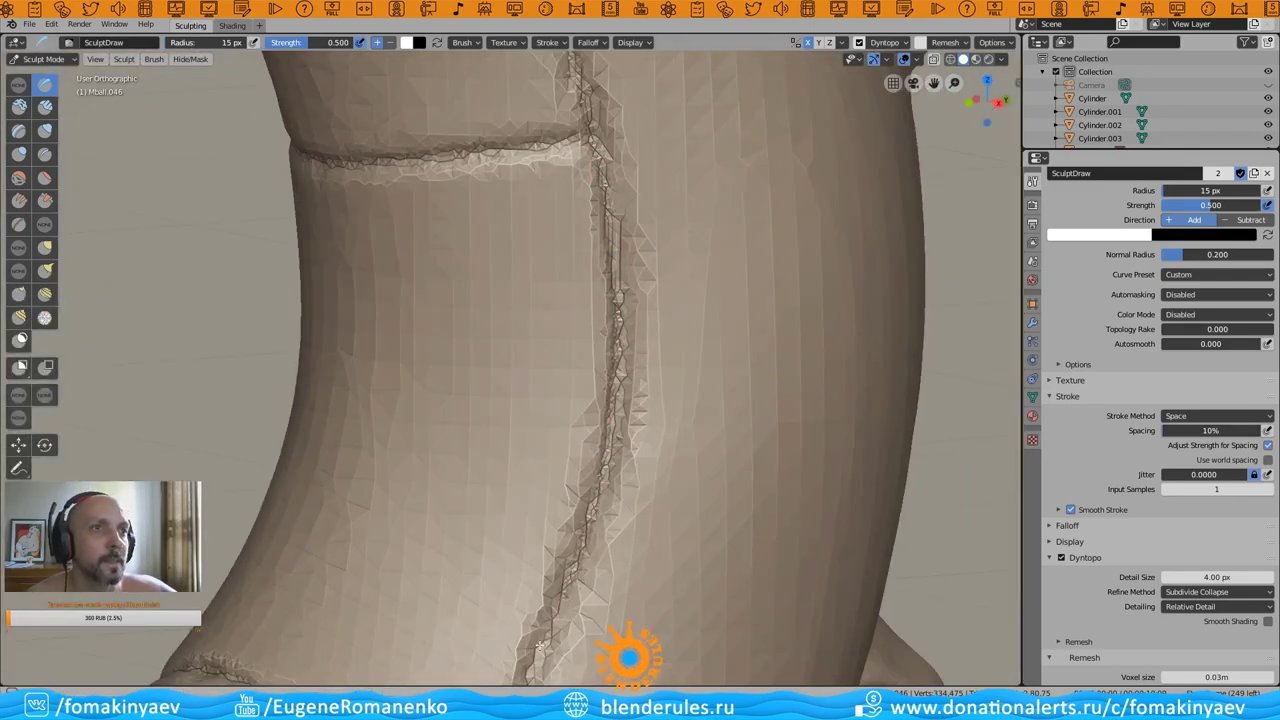
scroll(621, 451, "down", 3)
mouse_move(621, 451)
middle_mouse_down()
mouse_move(659, 164)
mouse_move(609, 133)
middle_mouse_up()
scroll(659, 164, "up", 3)
scroll(659, 164, "down", 2)
scroll(609, 133, "up", 2)
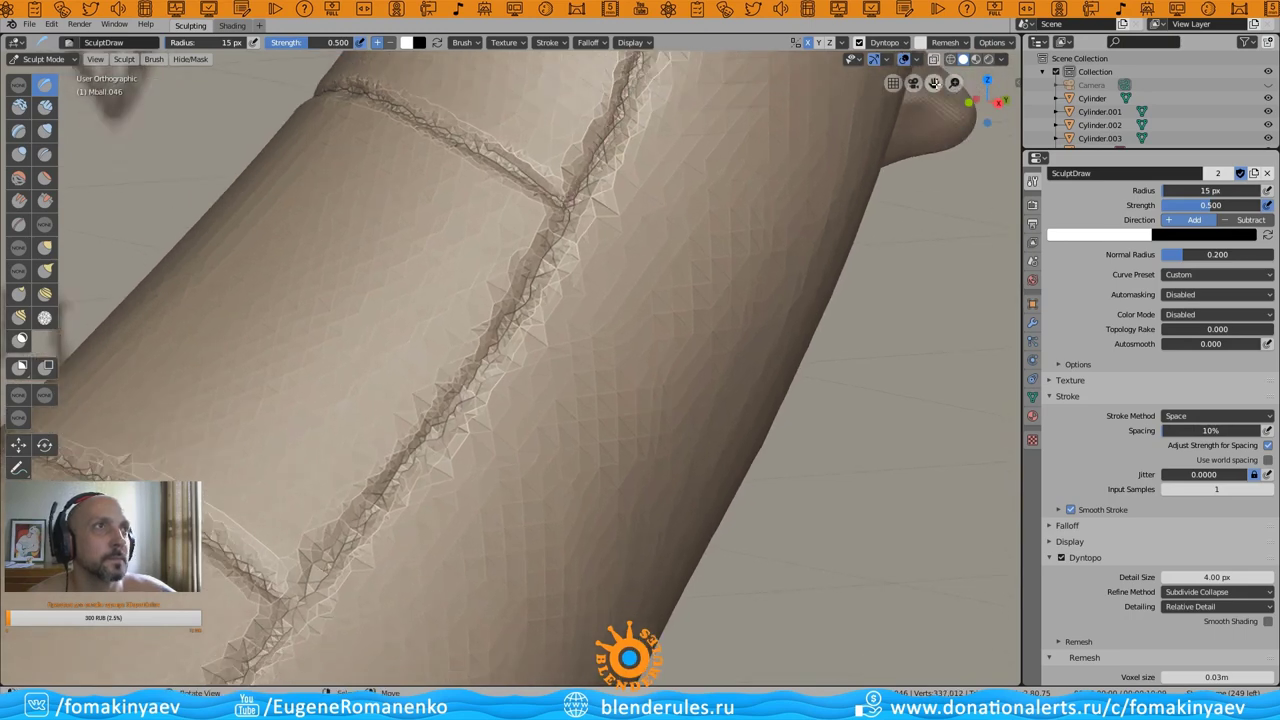
scroll(577, 129, "up", 2)
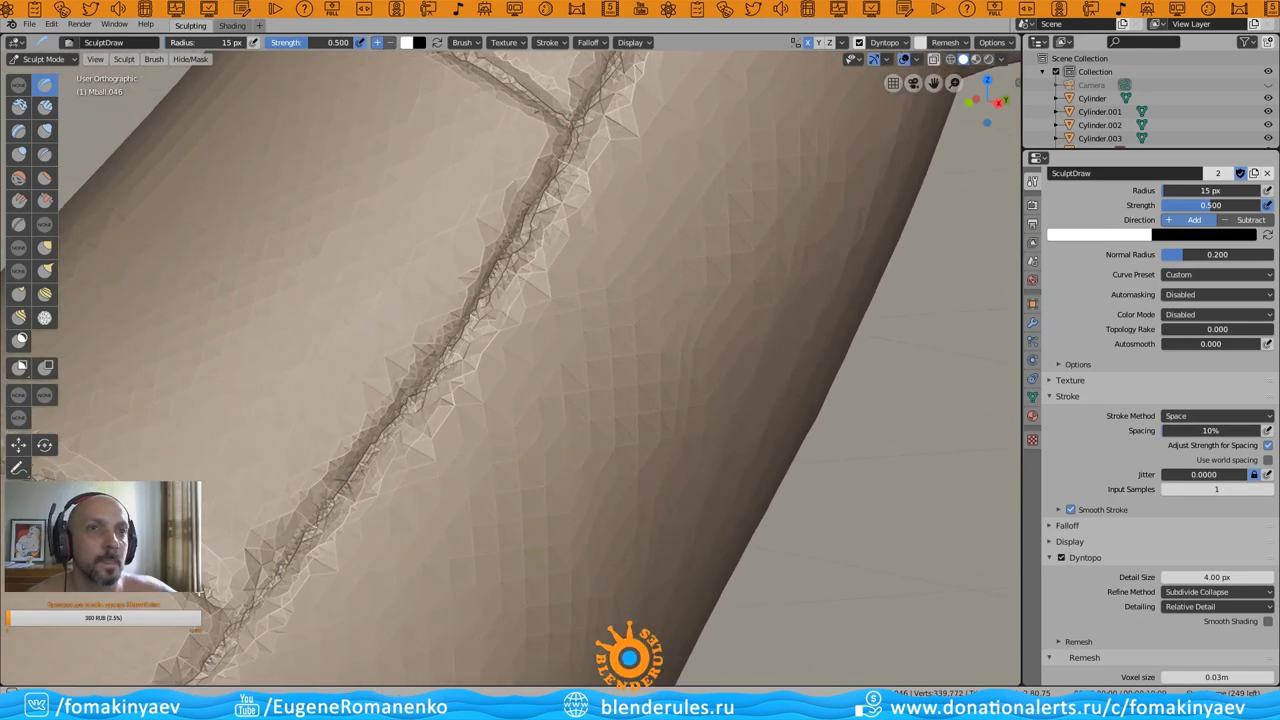
scroll(947, 104, "down", 2)
middle_click_drag(947, 104, 955, 88)
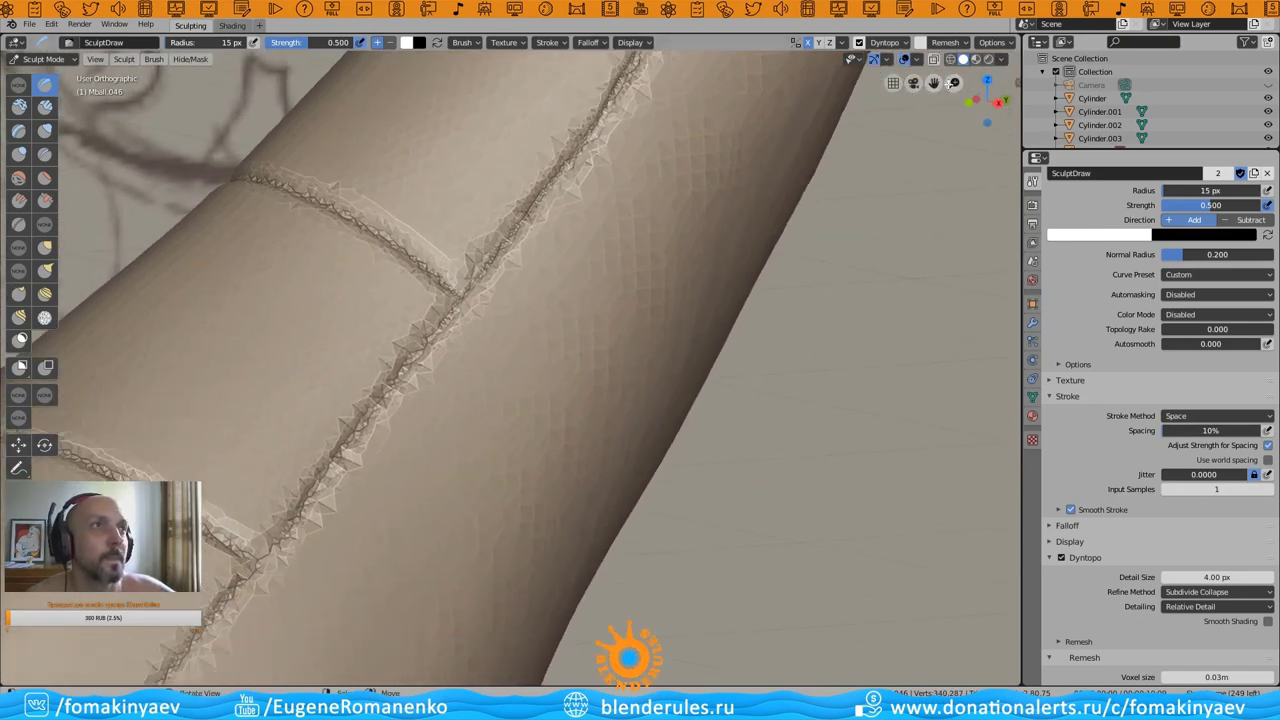
scroll(955, 88, "up", 2)
scroll(522, 130, "up", 2)
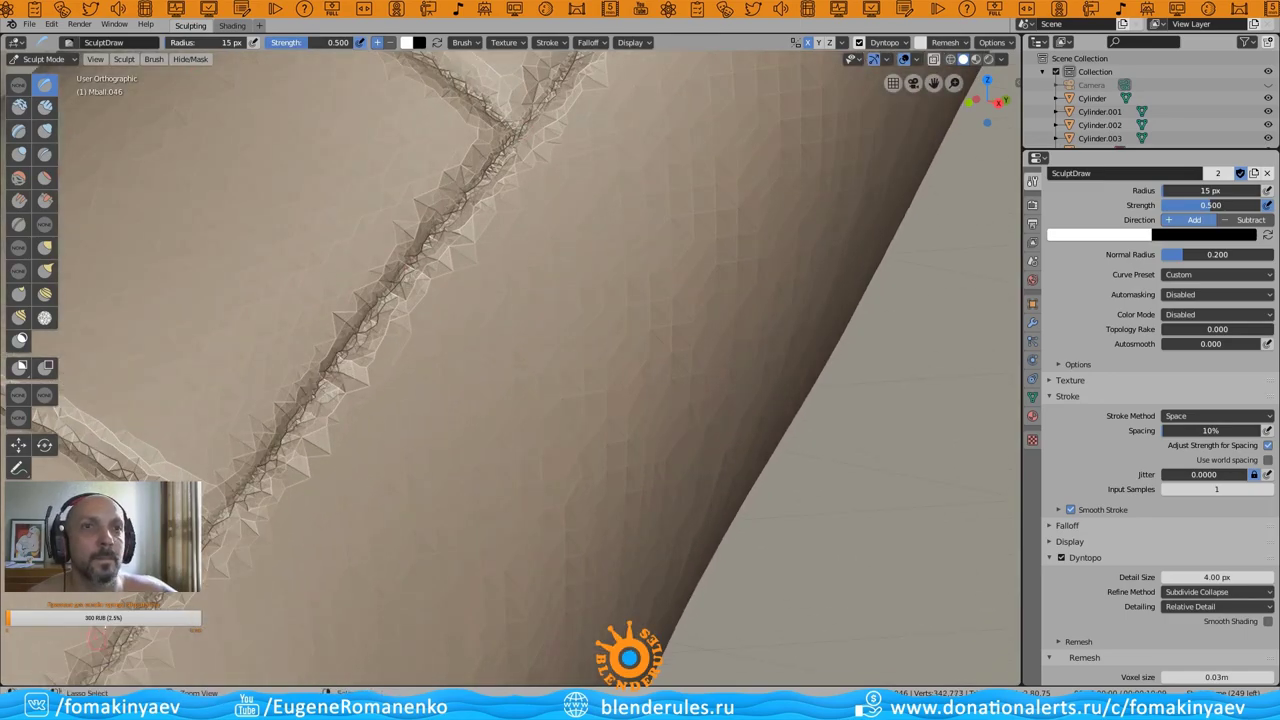
scroll(832, 268, "down", 2)
scroll(832, 268, "down", 4)
mouse_move(832, 268)
middle_mouse_down()
mouse_move(677, 414)
mouse_move(538, 392)
mouse_move(700, 250)
mouse_move(900, 120)
mouse_move(549, 116)
middle_mouse_up()
scroll(936, 82, "up", 5)
scroll(549, 116, "up", 4)
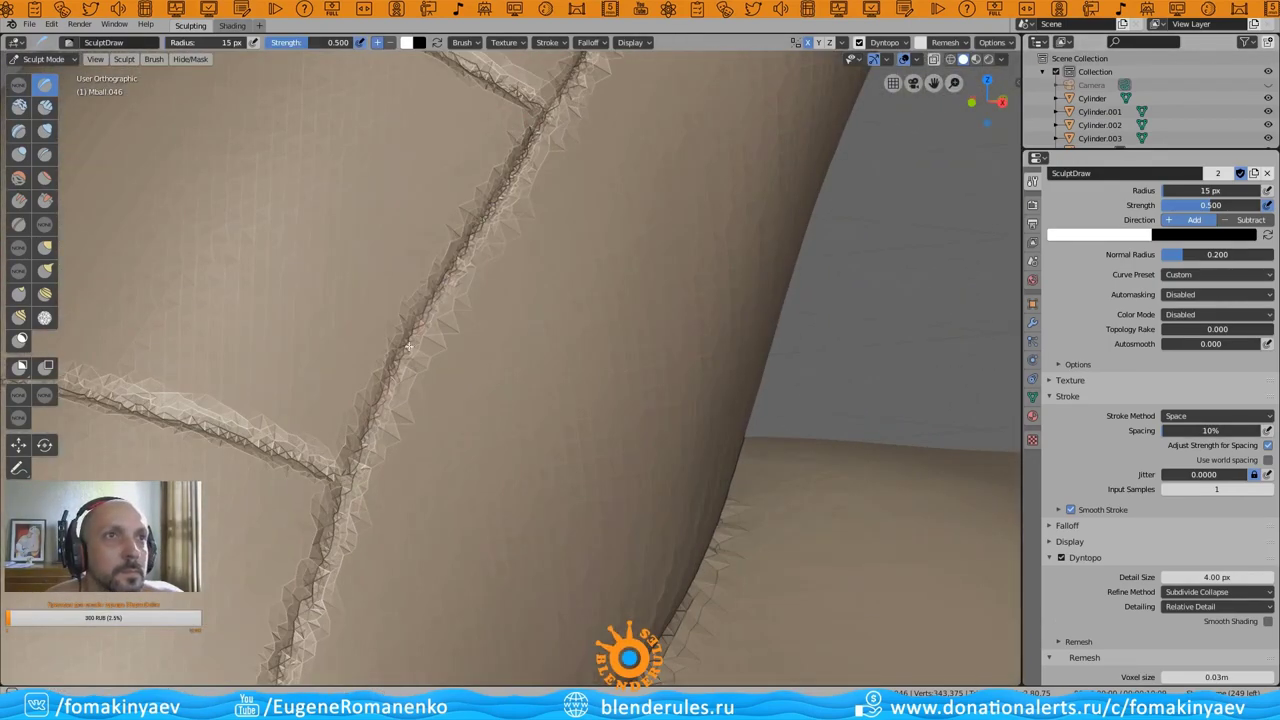
mouse_move(930, 86)
middle_mouse_down()
mouse_move(783, 197)
mouse_move(623, 423)
mouse_move(438, 236)
middle_mouse_up()
scroll(623, 423, "up", 3)
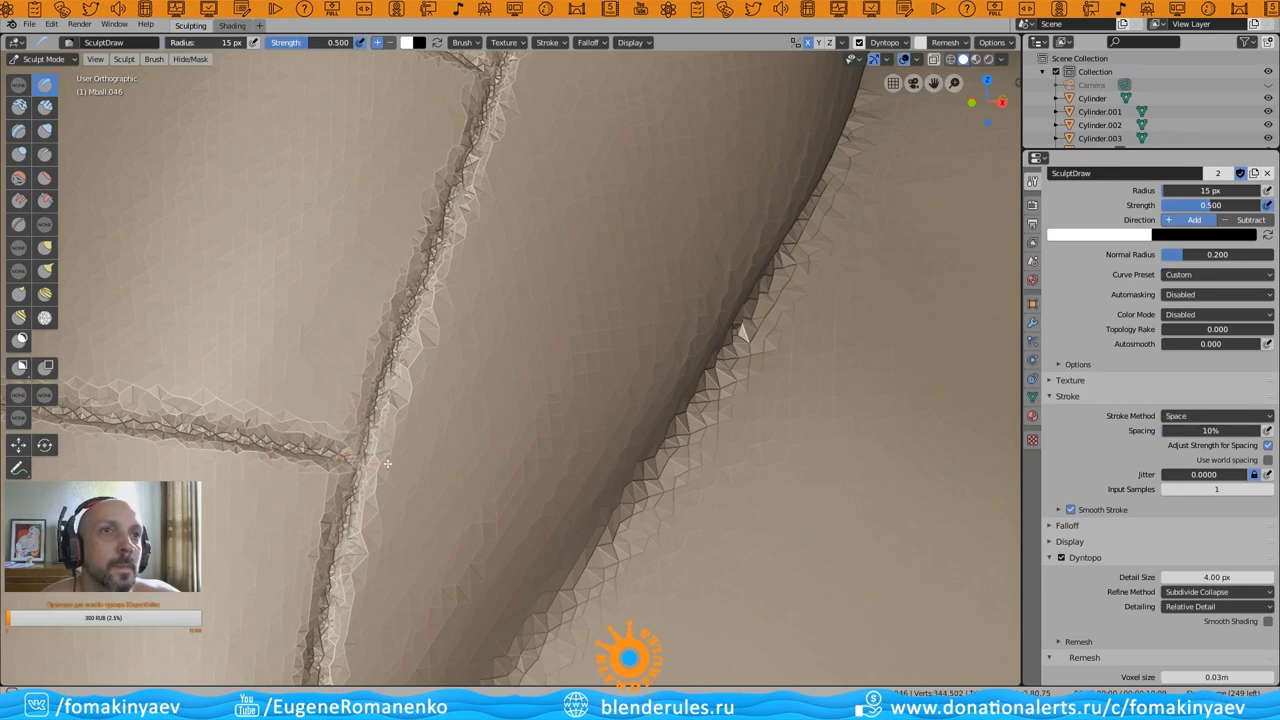
mouse_move(387, 463)
middle_mouse_down()
mouse_move(900, 143)
mouse_move(467, 89)
mouse_move(397, 263)
mouse_move(395, 603)
middle_mouse_up()
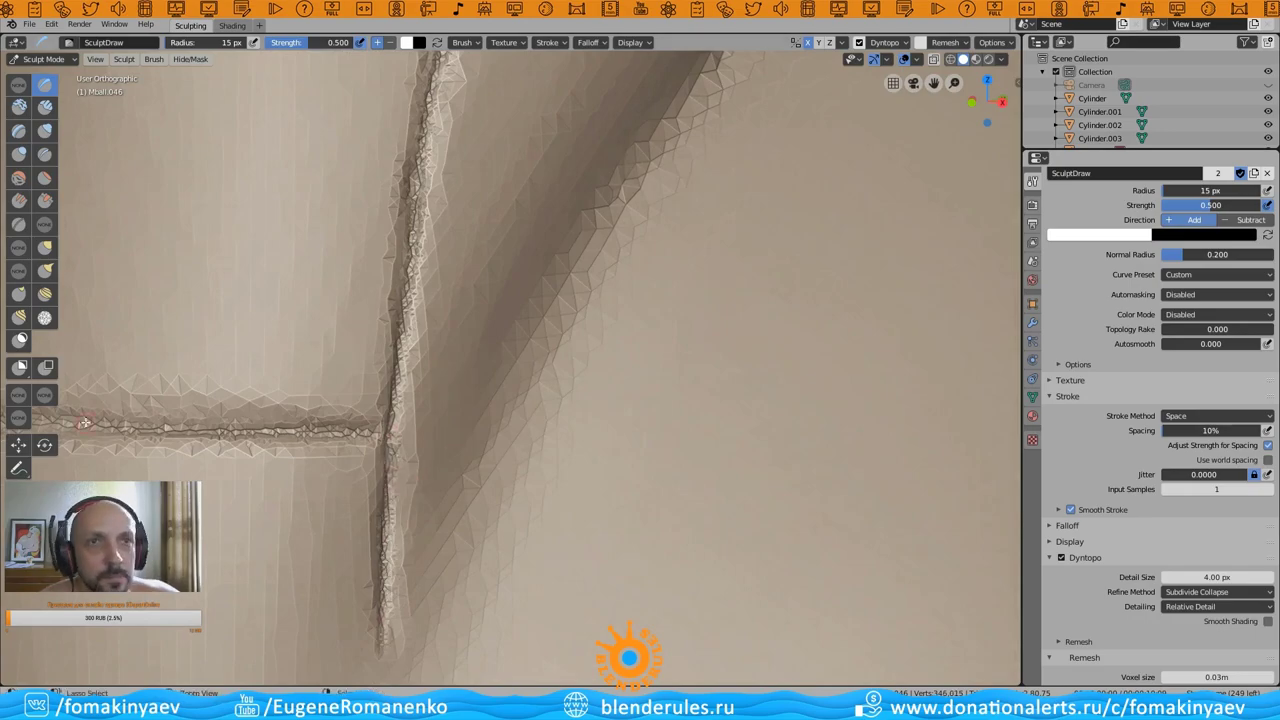
scroll(409, 433, "down", 5)
scroll(409, 433, "down", 4)
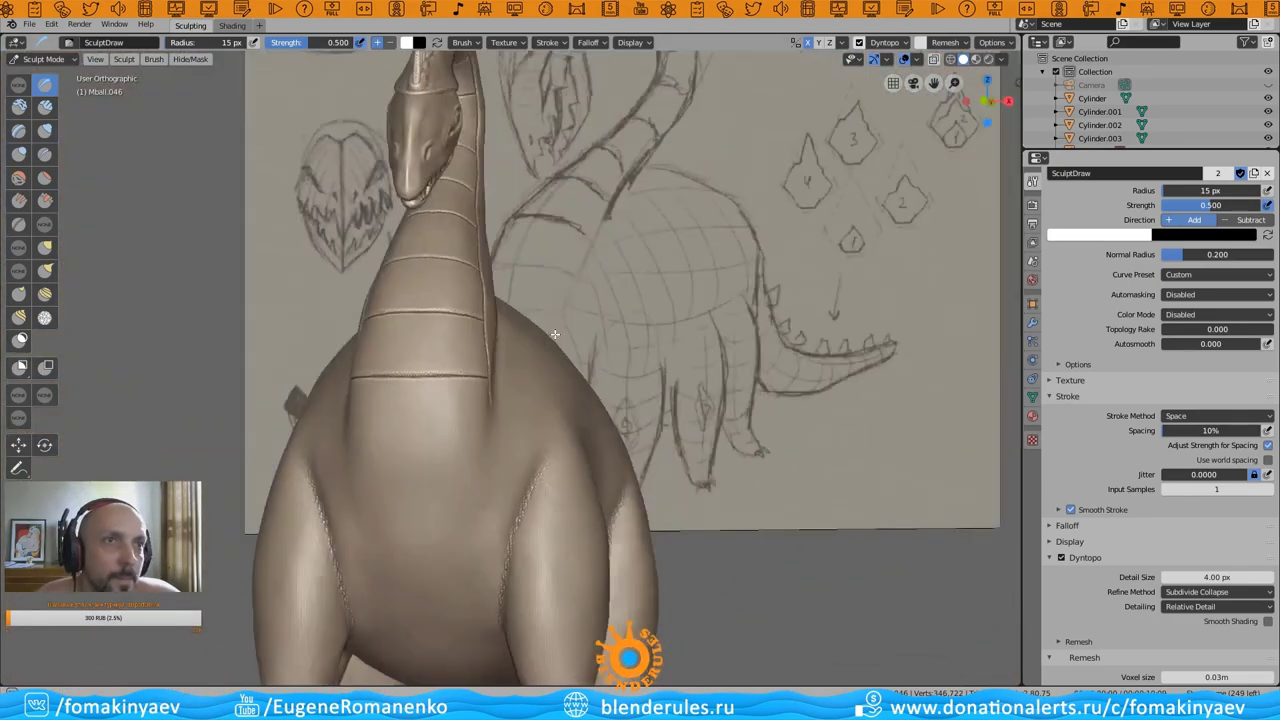
- Deepen the chest seam starting at the base of the neck
mouse_move(409, 433)
middle_mouse_down()
mouse_move(732, 248)
mouse_move(427, 399)
mouse_move(580, 366)
mouse_move(378, 291)
middle_mouse_up()
scroll(427, 399, "up", 5)
scroll(427, 399, "up", 2)
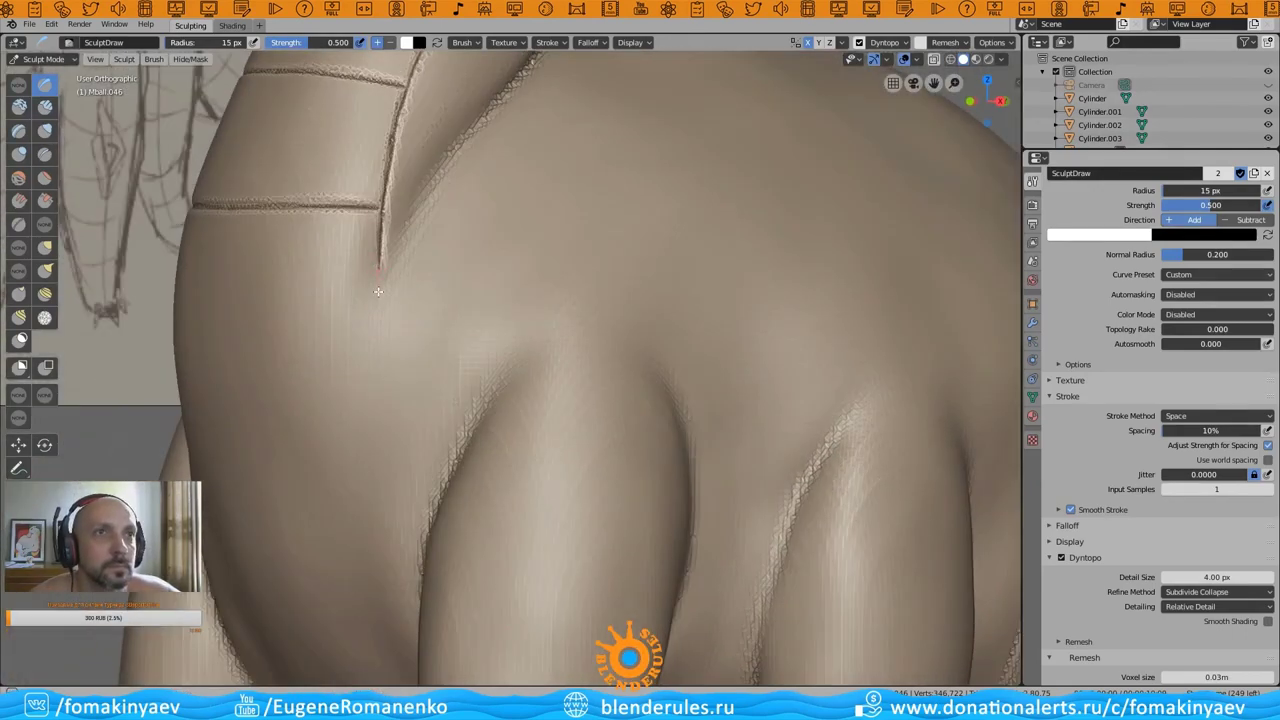
scroll(431, 513, "down", 4)
mouse_move(580, 323)
middle_mouse_down()
mouse_move(491, 443)
mouse_move(499, 433)
middle_mouse_up()
scroll(499, 433, "down", 1)
scroll(491, 380, "up", 3)
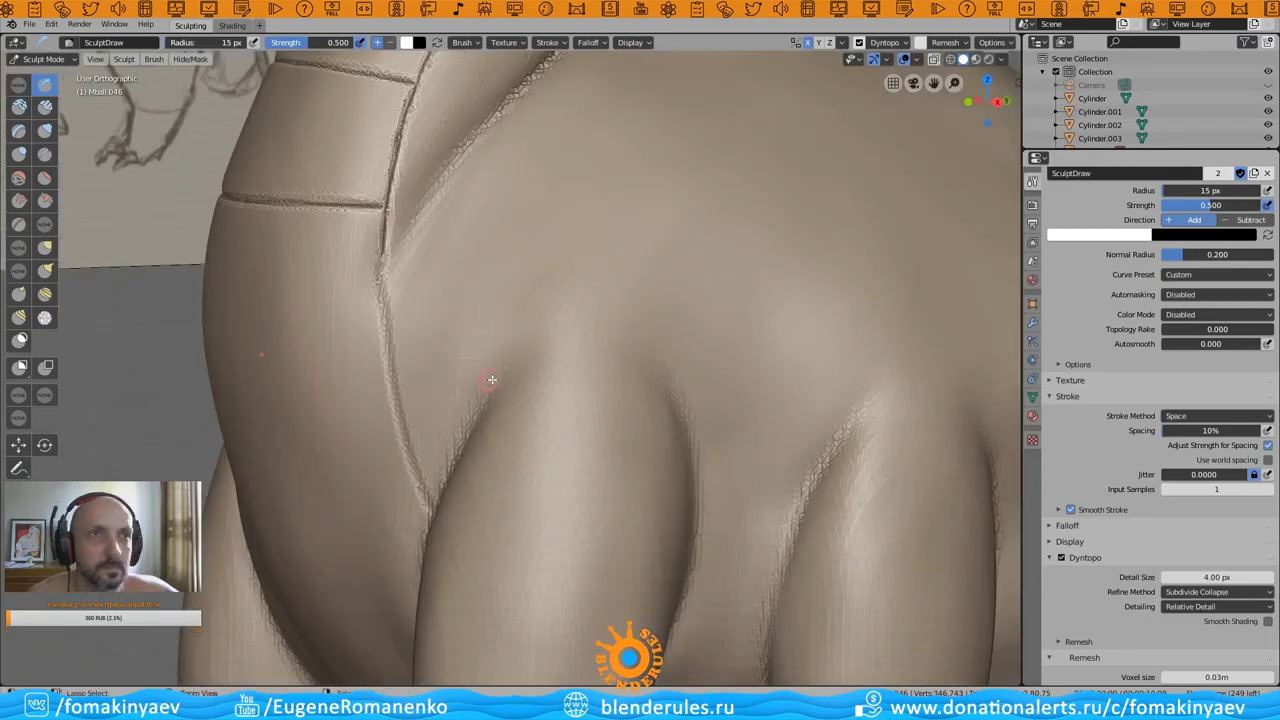
mouse_move(600, 380)
middle_mouse_down()
mouse_move(666, 357)
mouse_move(399, 198)
middle_mouse_up()
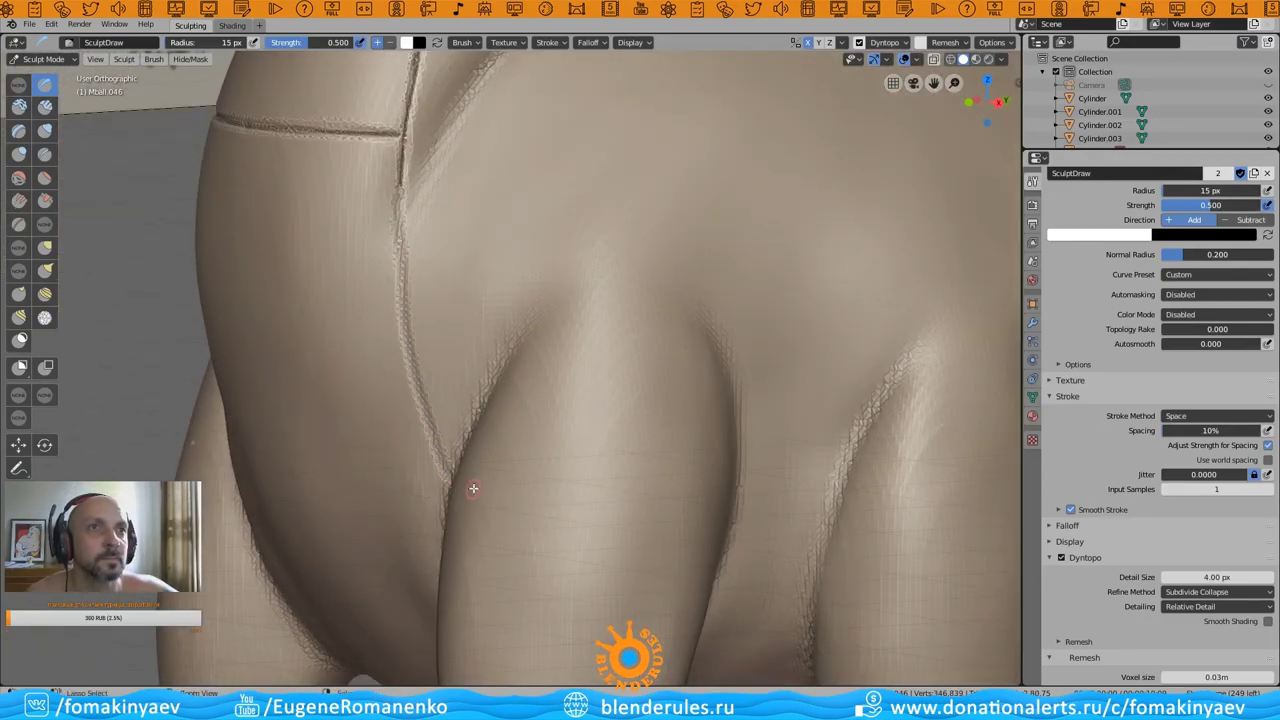
mouse_move(473, 488)
middle_mouse_down()
mouse_move(846, 120)
mouse_move(852, 86)
mouse_move(326, 170)
middle_mouse_up()
scroll(852, 83, "up", 3)
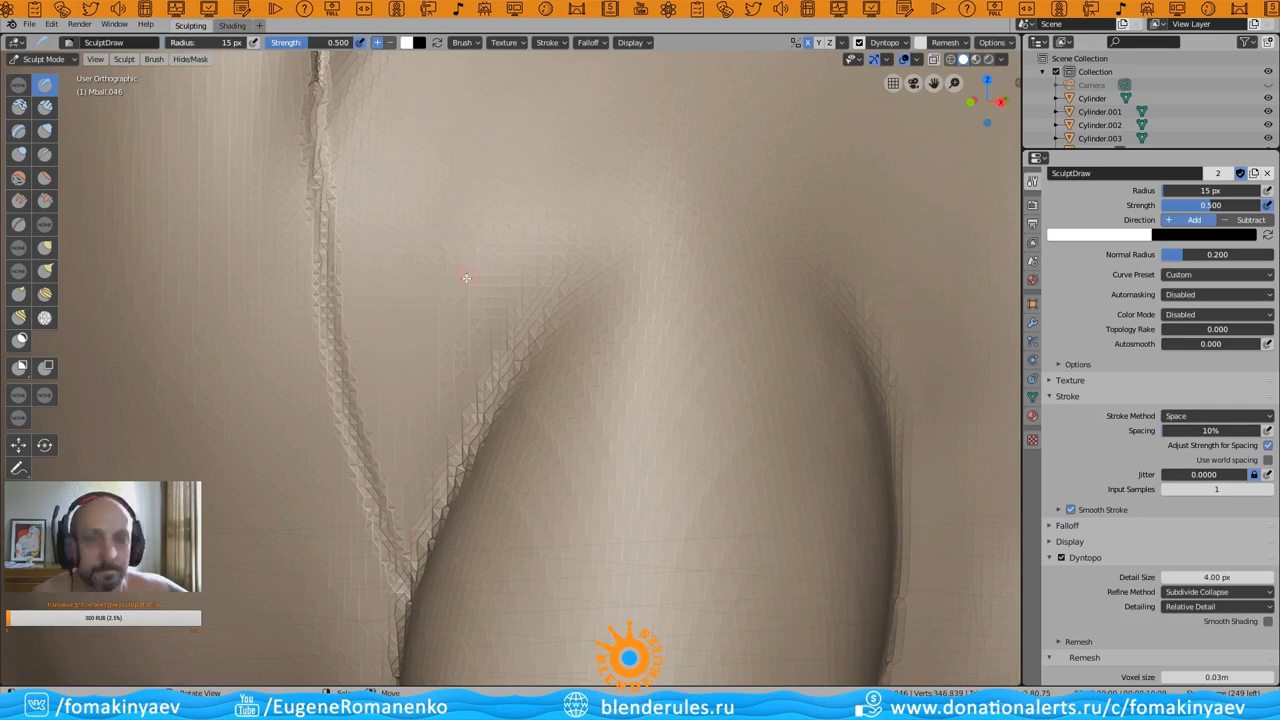
middle_click_drag(466, 278, 412, 368)
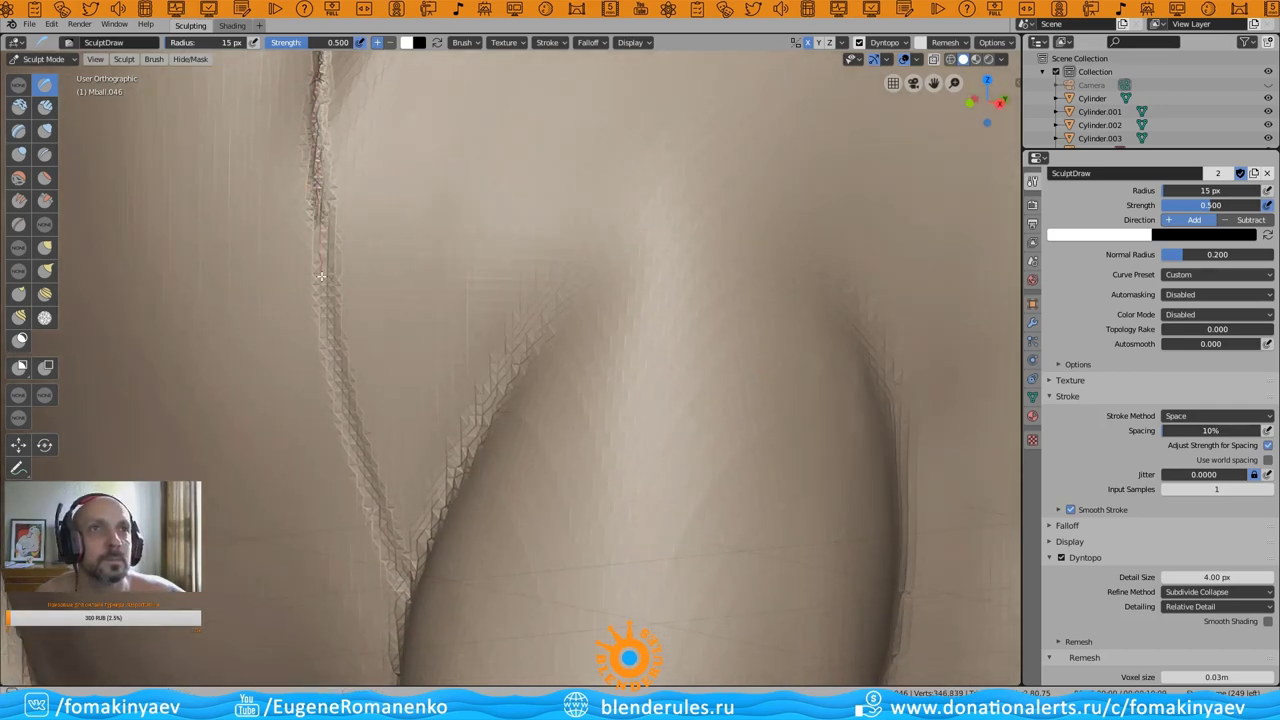
- Continue the chest seam down into the crease between the front legs
mouse_move(430, 612)
middle_mouse_down()
mouse_move(629, 301)
mouse_move(908, 200)
mouse_move(527, 235)
middle_mouse_up()
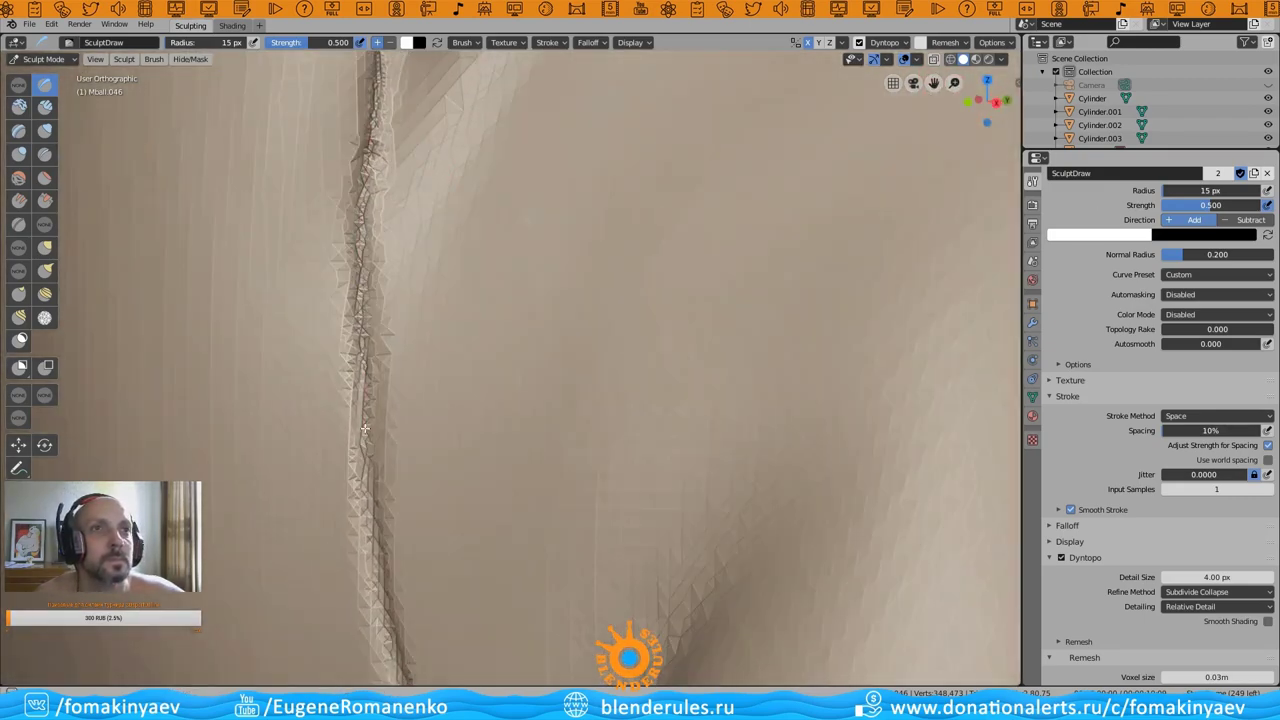
middle_click_drag(386, 593, 588, 342)
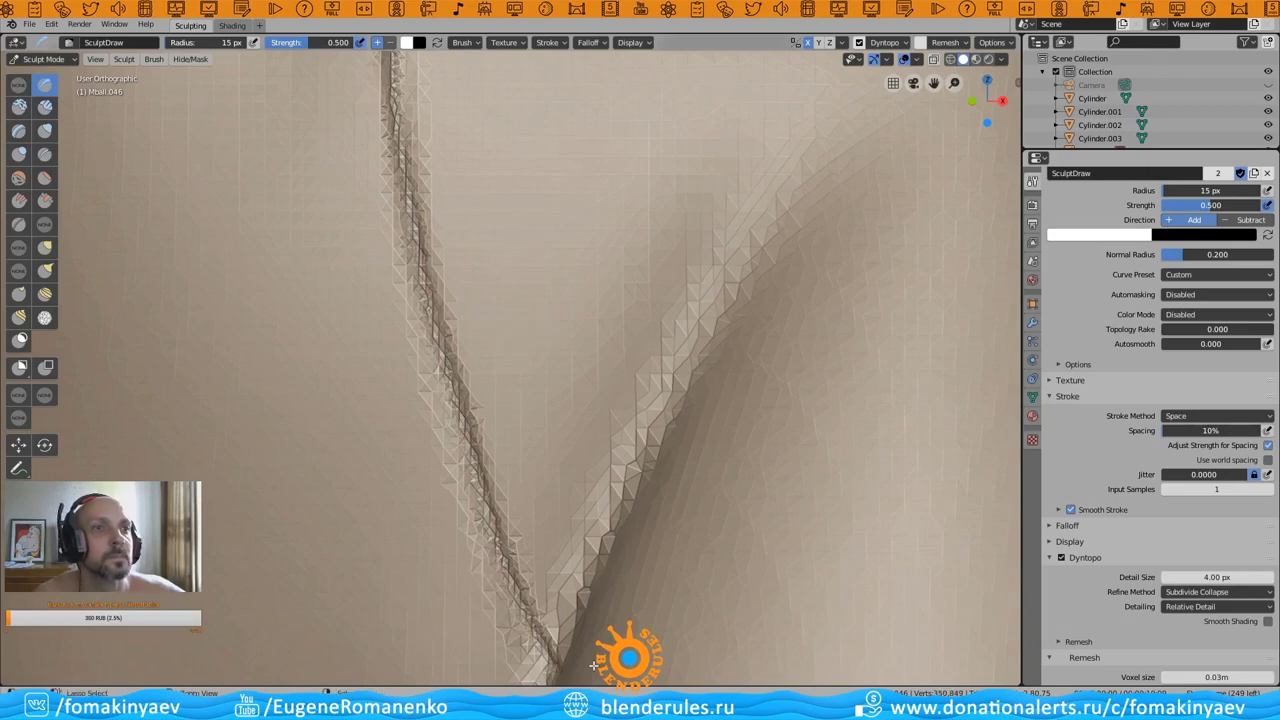
scroll(594, 665, "down", 10)
mouse_move(680, 434)
middle_mouse_down()
mouse_move(731, 208)
mouse_move(723, 300)
mouse_move(591, 343)
middle_mouse_up()
scroll(411, 400, "up", 5)
- Deepen the horizontal chest seam where it meets the vertical seam
scroll(411, 400, "up", 4)
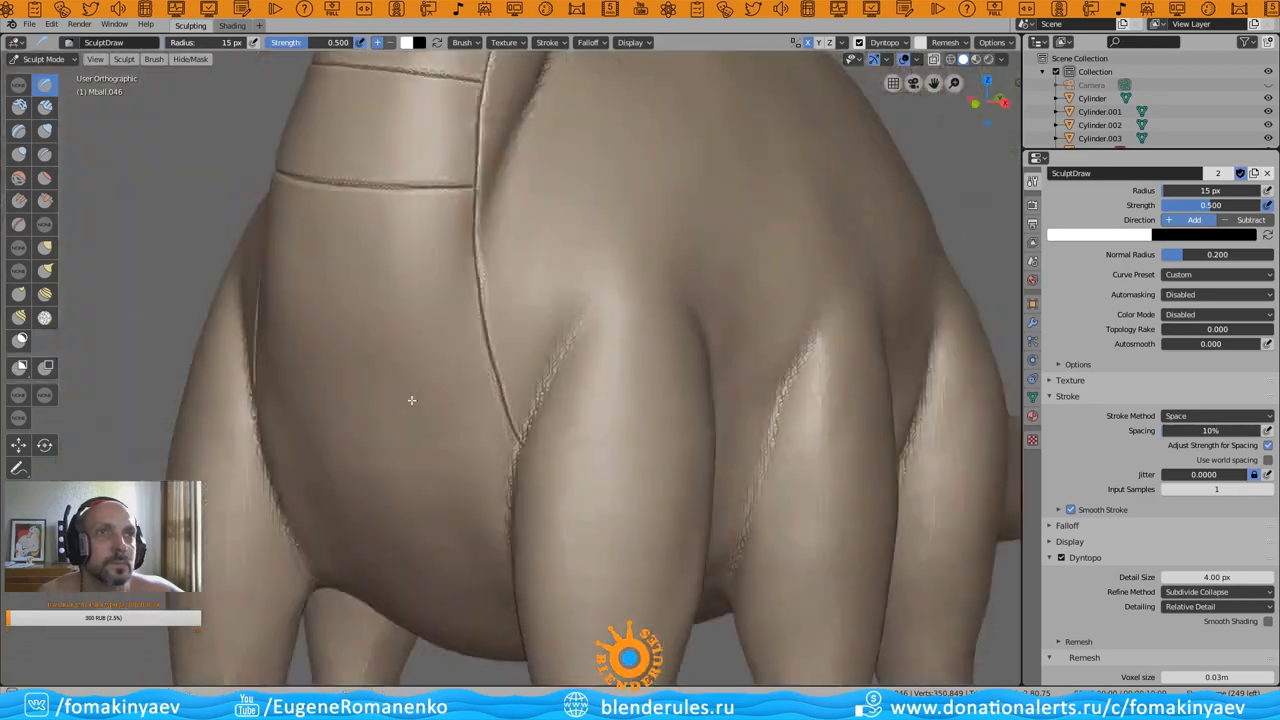
middle_click_drag(411, 400, 622, 322)
scroll(622, 322, "up", 3)
scroll(618, 310, "up", 3)
scroll(633, 330, "up", 2)
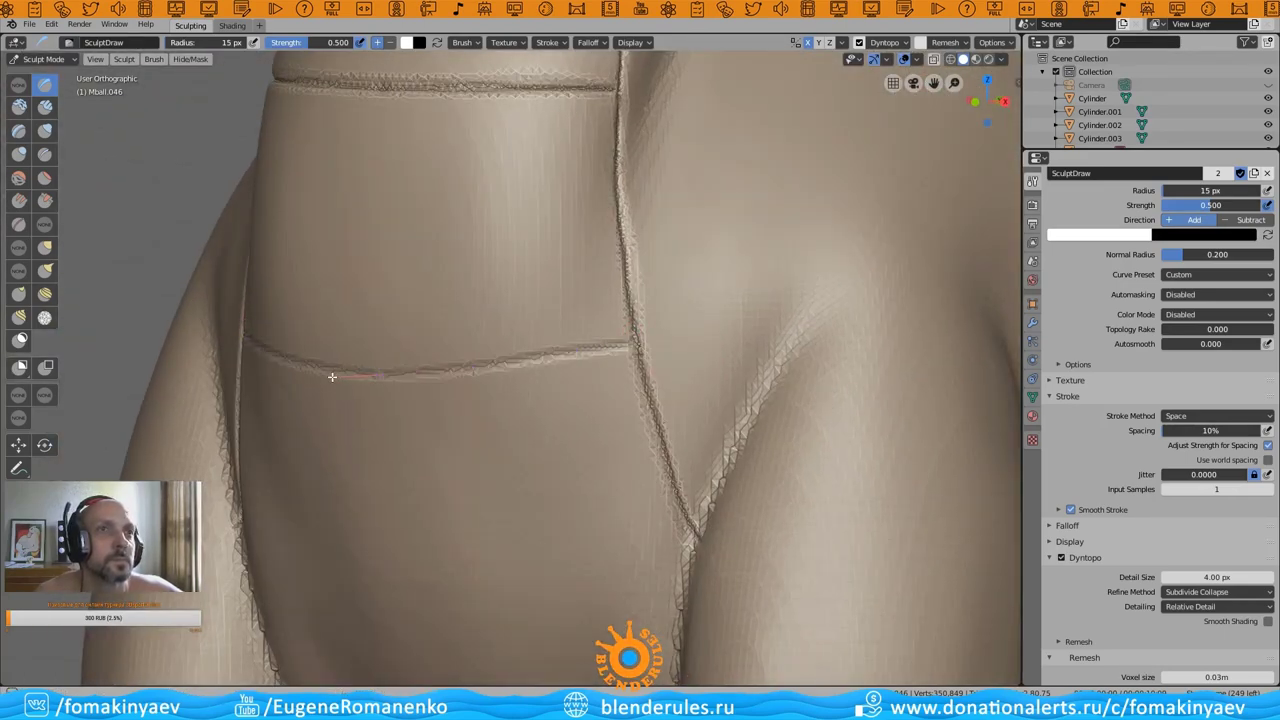
middle_click_drag(332, 377, 703, 306)
scroll(619, 344, "up", 2)
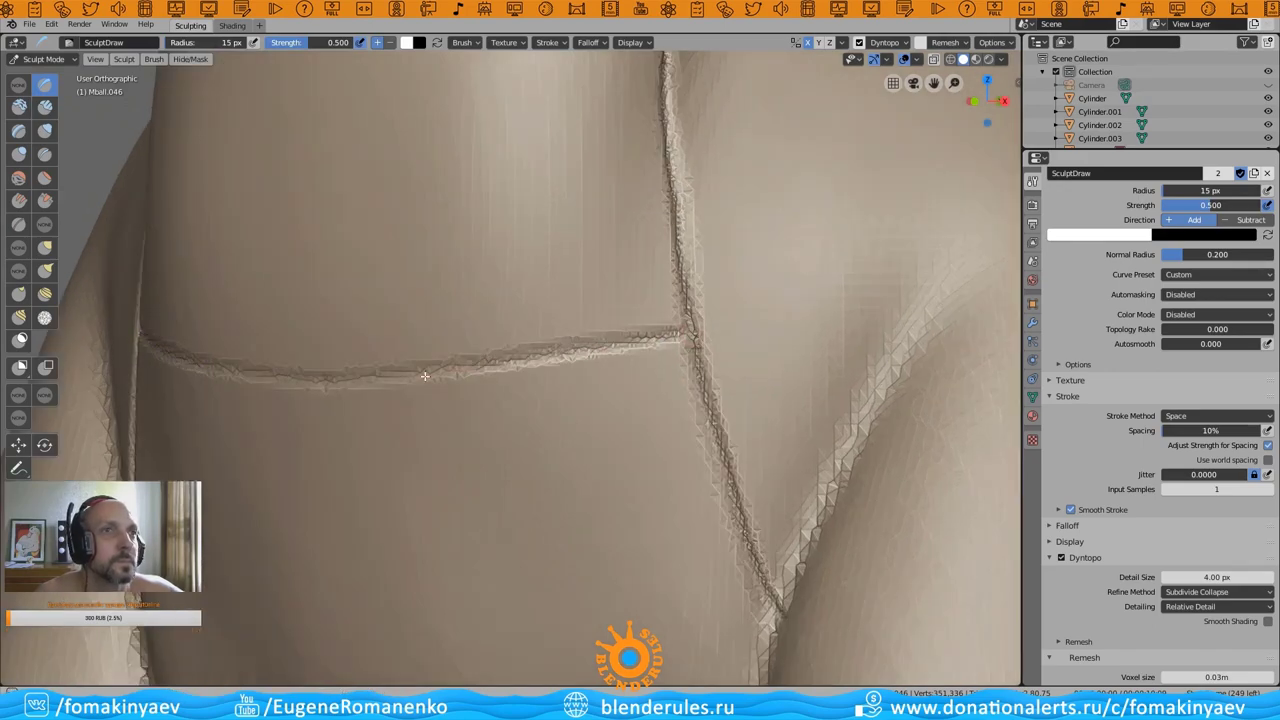
middle_click_drag(821, 143, 840, 304)
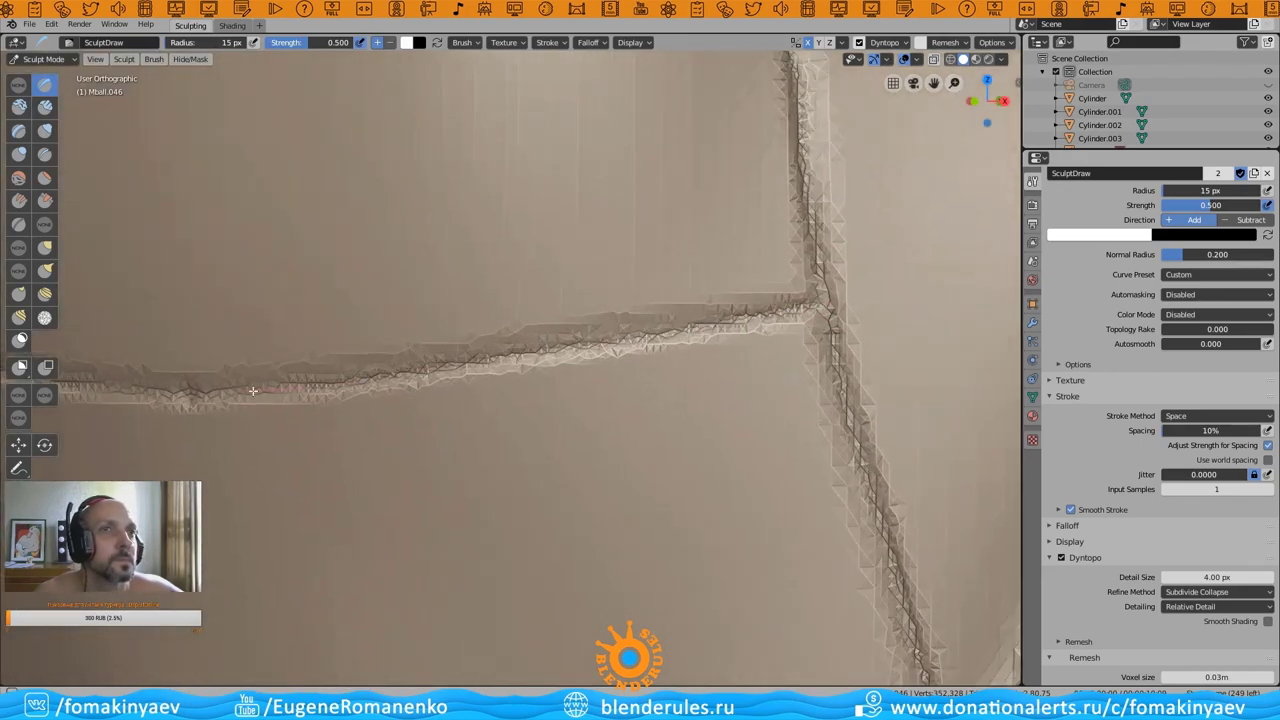
- Save the sculpt file with Ctrl+S
scroll(364, 474, "down", 5)
scroll(440, 434, "up", 2)
scroll(430, 443, "down", 4)
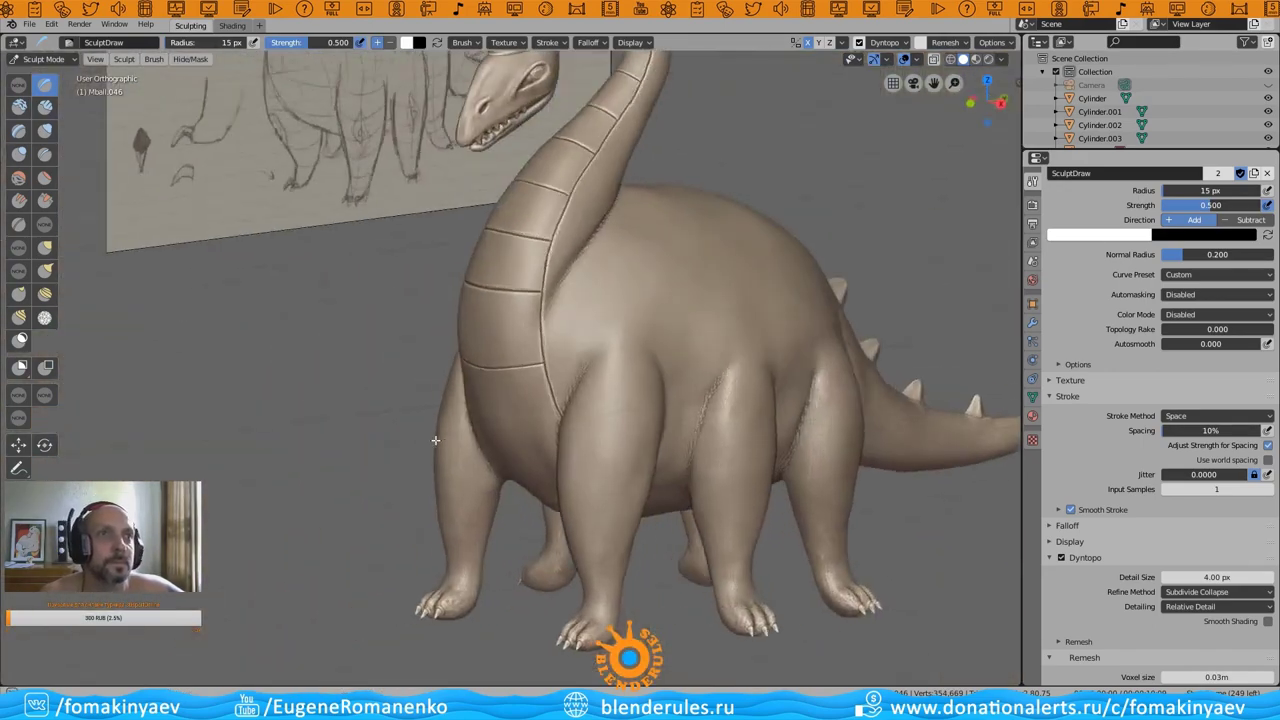
scroll(626, 284, "up", 1)
key("ctrl+s")
- Retrace a lower horizontal seam across the chest to add another belly plate
scroll(588, 467, "up", 5)
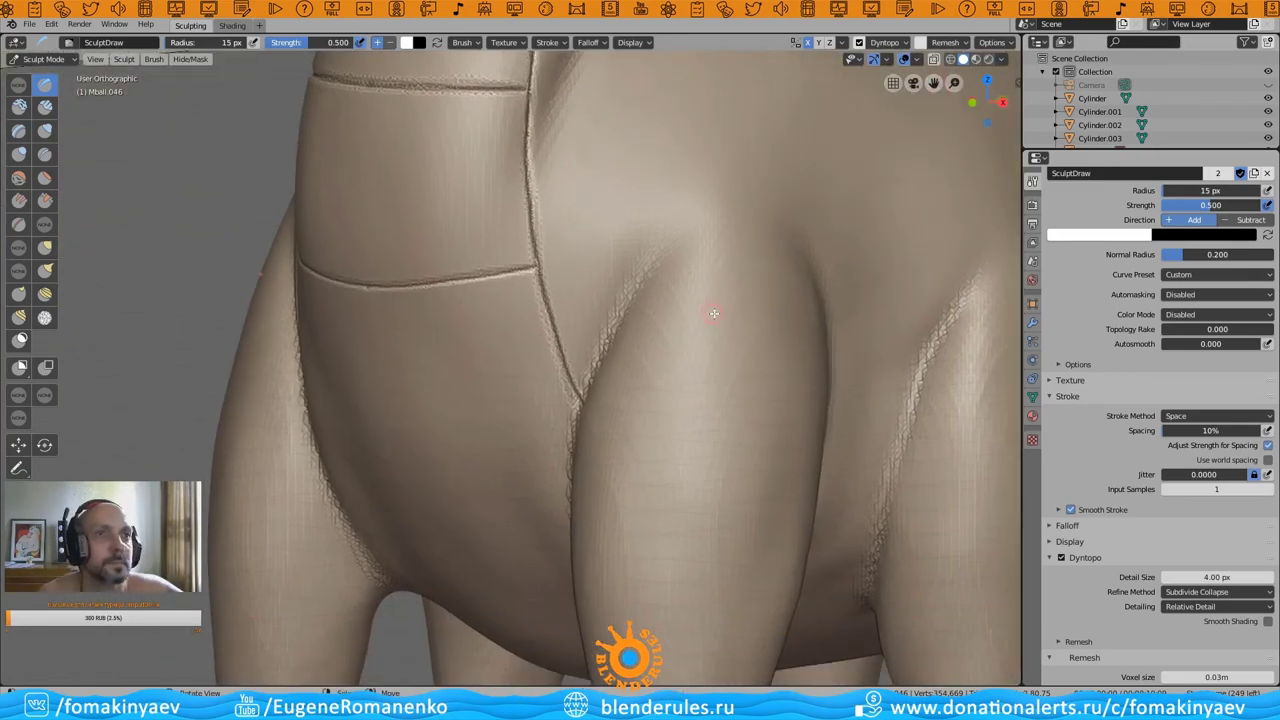
middle_click_drag(588, 467, 494, 496)
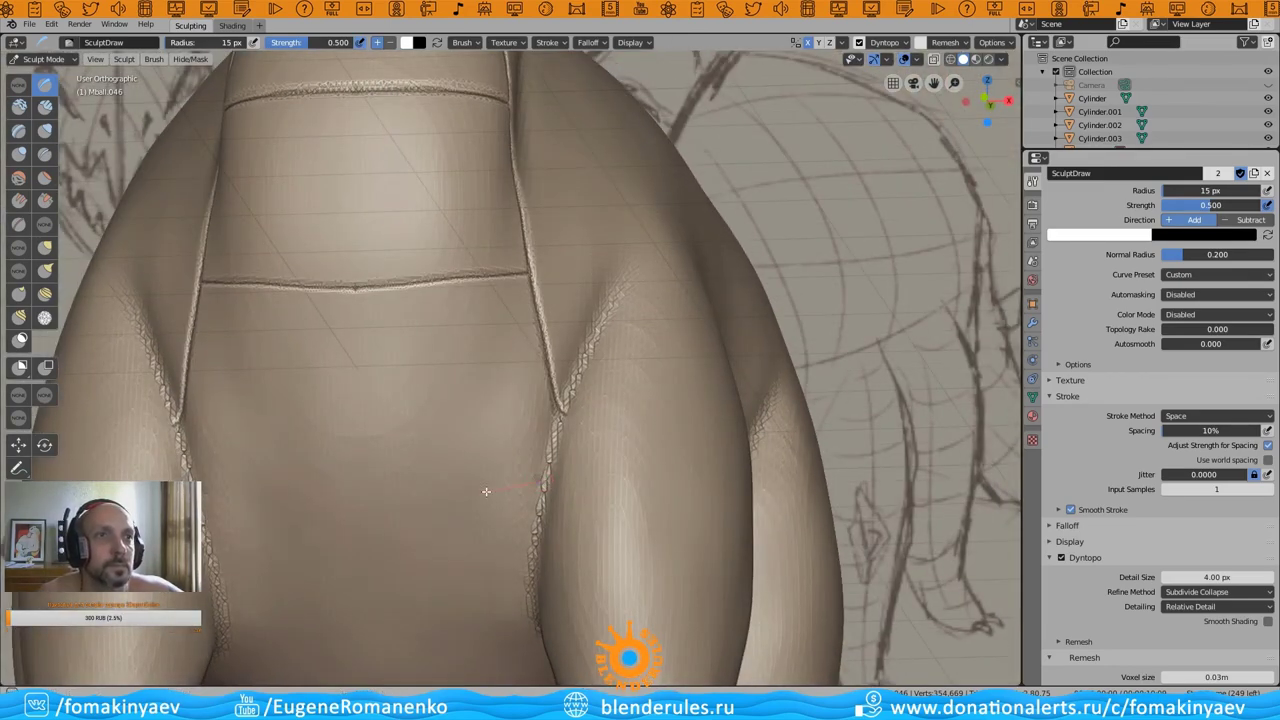
scroll(349, 509, "down", 4)
scroll(480, 557, "up", 4)
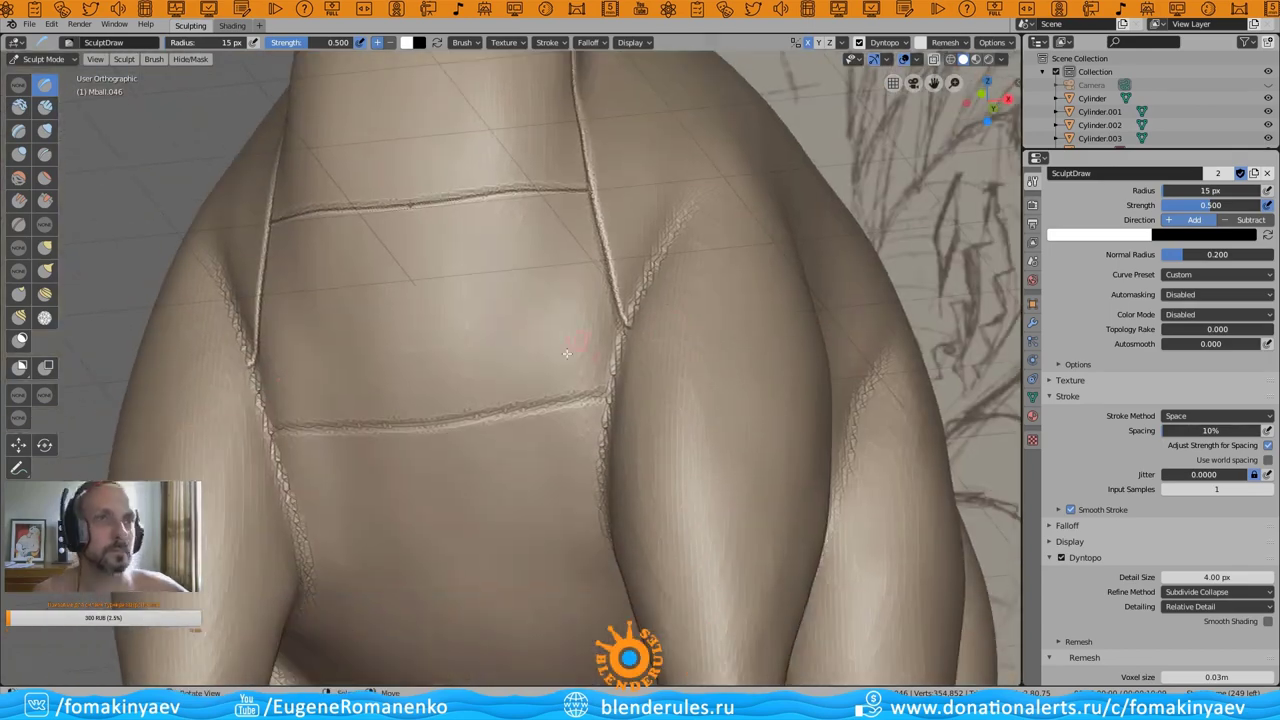
scroll(543, 354, "up", 2)
middle_click_drag(917, 96, 657, 346)
- Pull back to view the whole dinosaur and save again with Ctrl+S
scroll(436, 388, "up", 2)
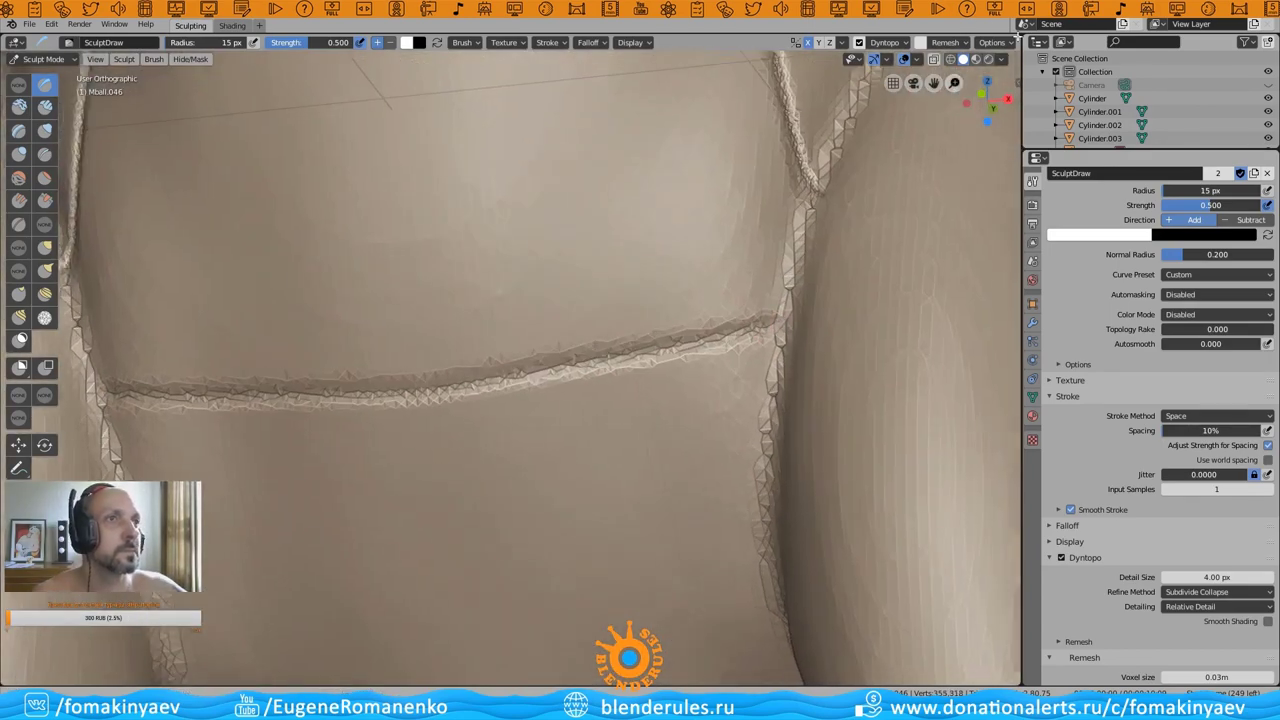
scroll(795, 326, "up", 2)
scroll(468, 410, "down", 4)
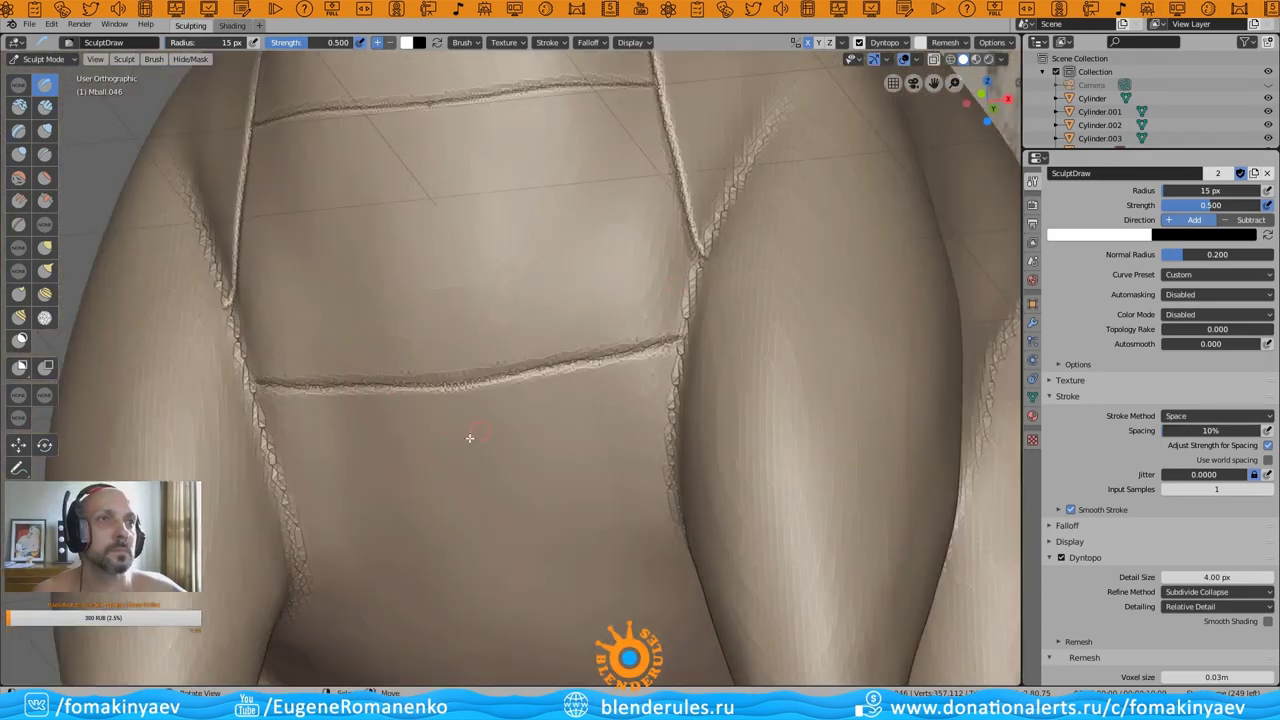
scroll(471, 437, "down", 4)
mouse_move(471, 437)
middle_mouse_down()
mouse_move(672, 332)
mouse_move(627, 312)
middle_mouse_up()
key("ctrl+s")
- In Right Orthographic view, carve a horizontal seam across the belly between the legs
key("KP_3")
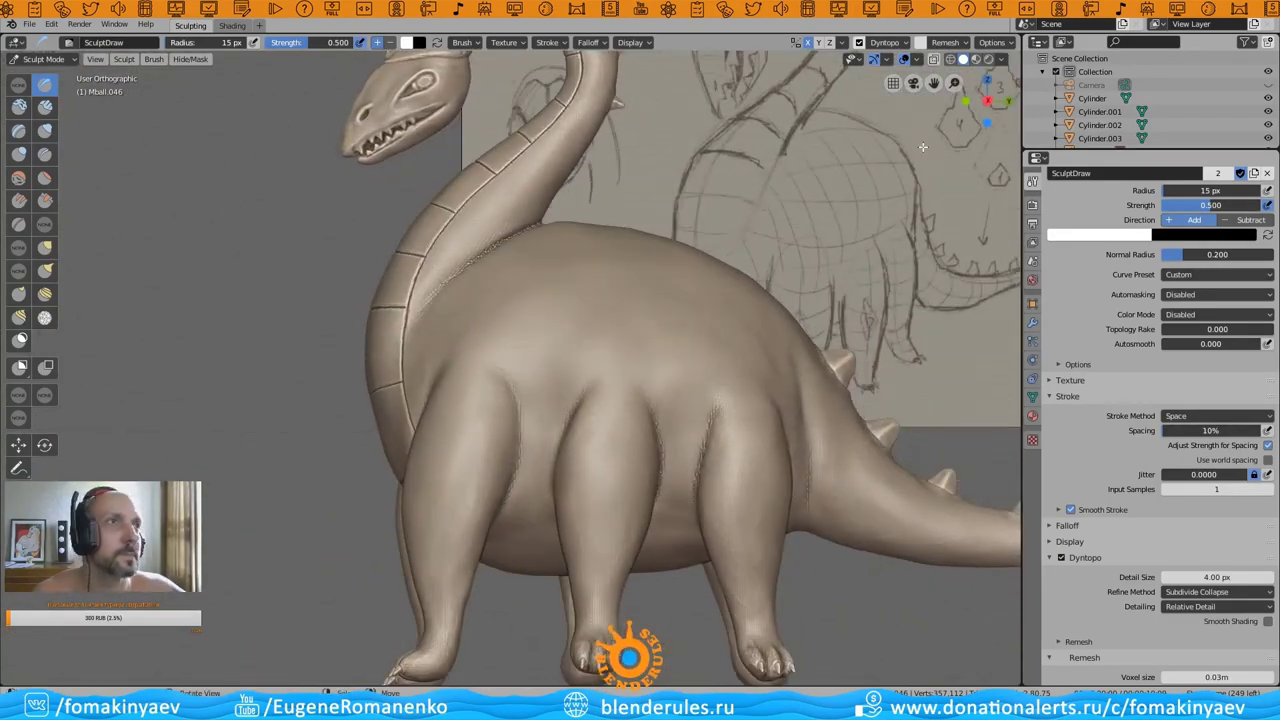
scroll(621, 374, "up", 2)
scroll(621, 374, "up", 2)
scroll(621, 374, "up", 2)
scroll(343, 423, "up", 2)
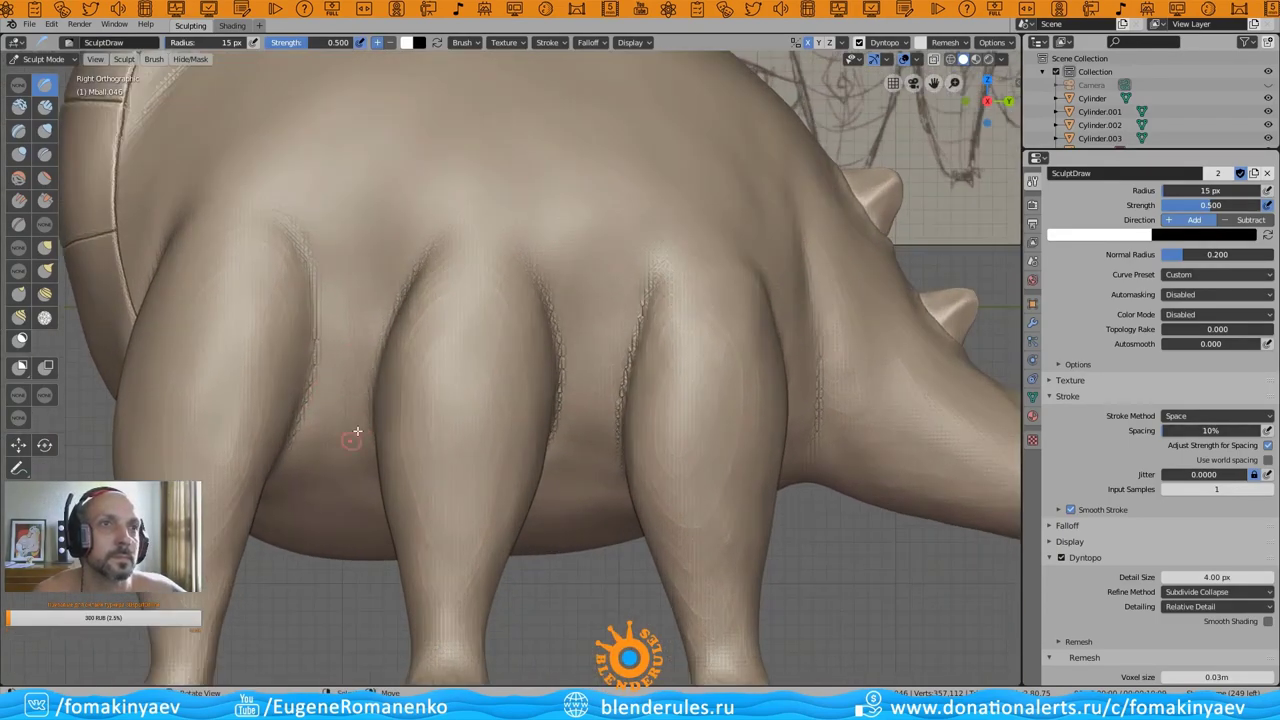
scroll(335, 395, "up", 2)
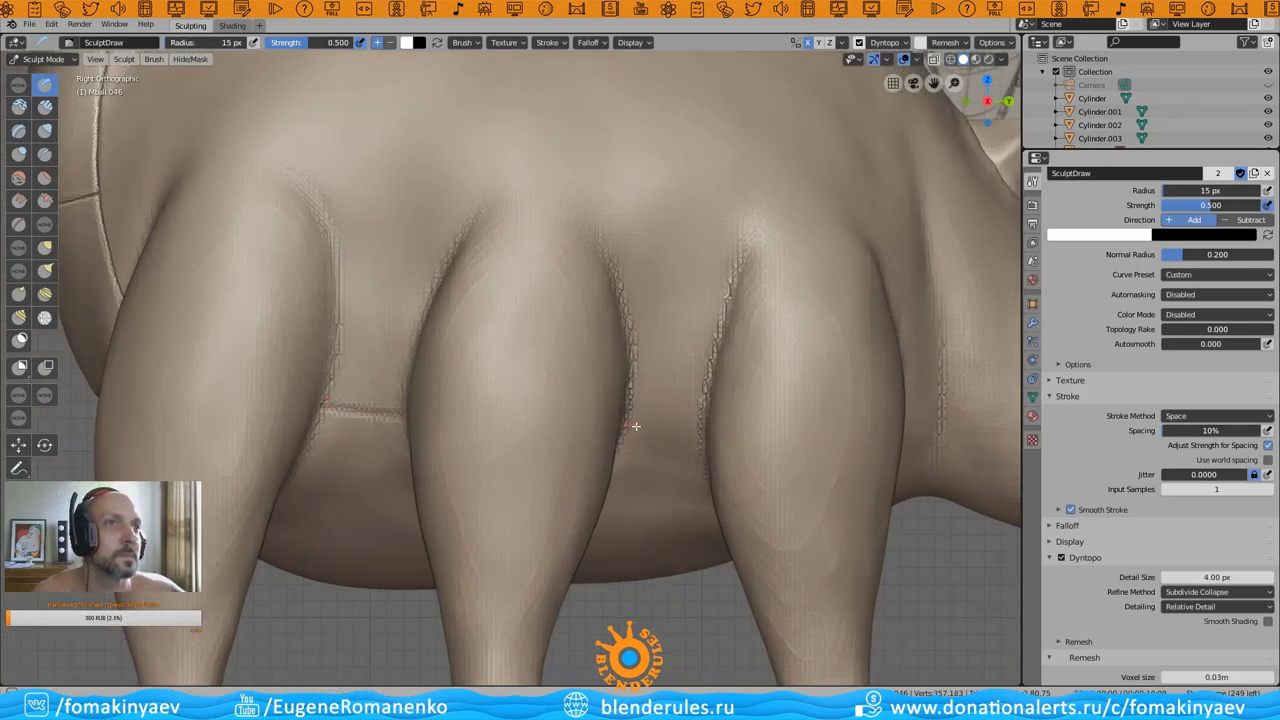
scroll(748, 419, "up", 3)
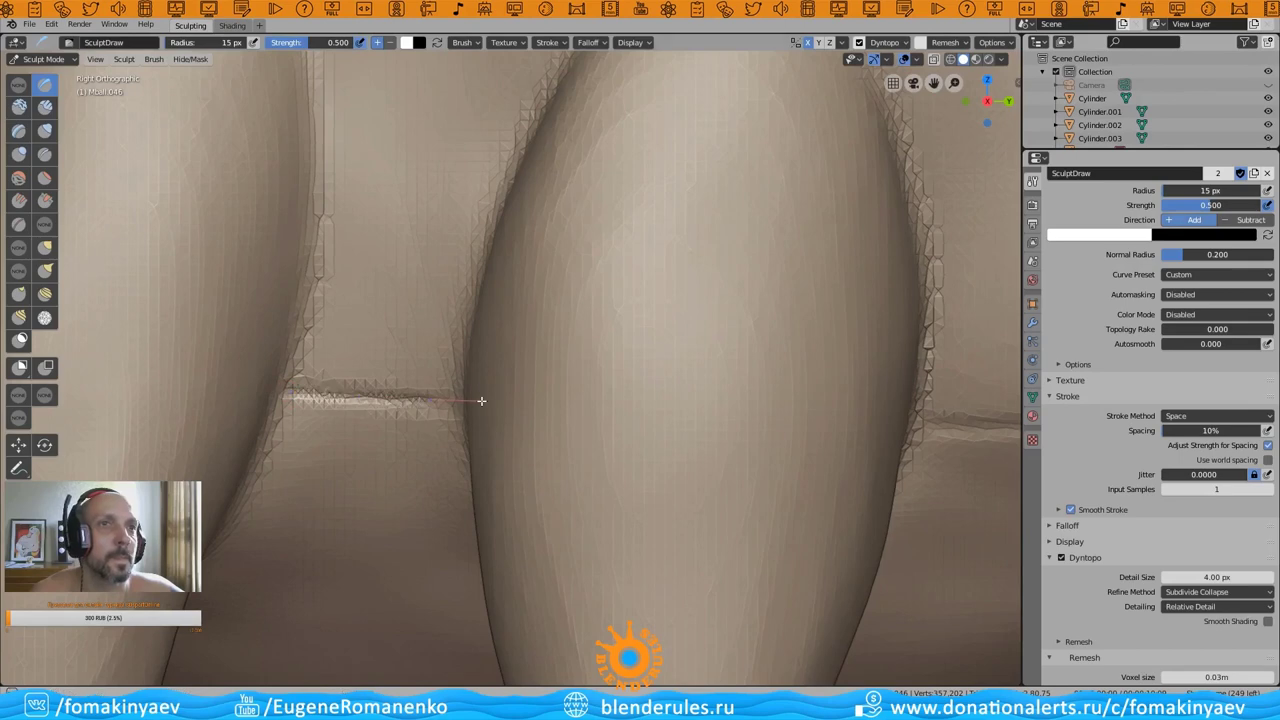
middle_click_drag(923, 333, 497, 421, "shift")
- Extend and refine the short belly seam between the front legs
scroll(684, 420, "up", 1)
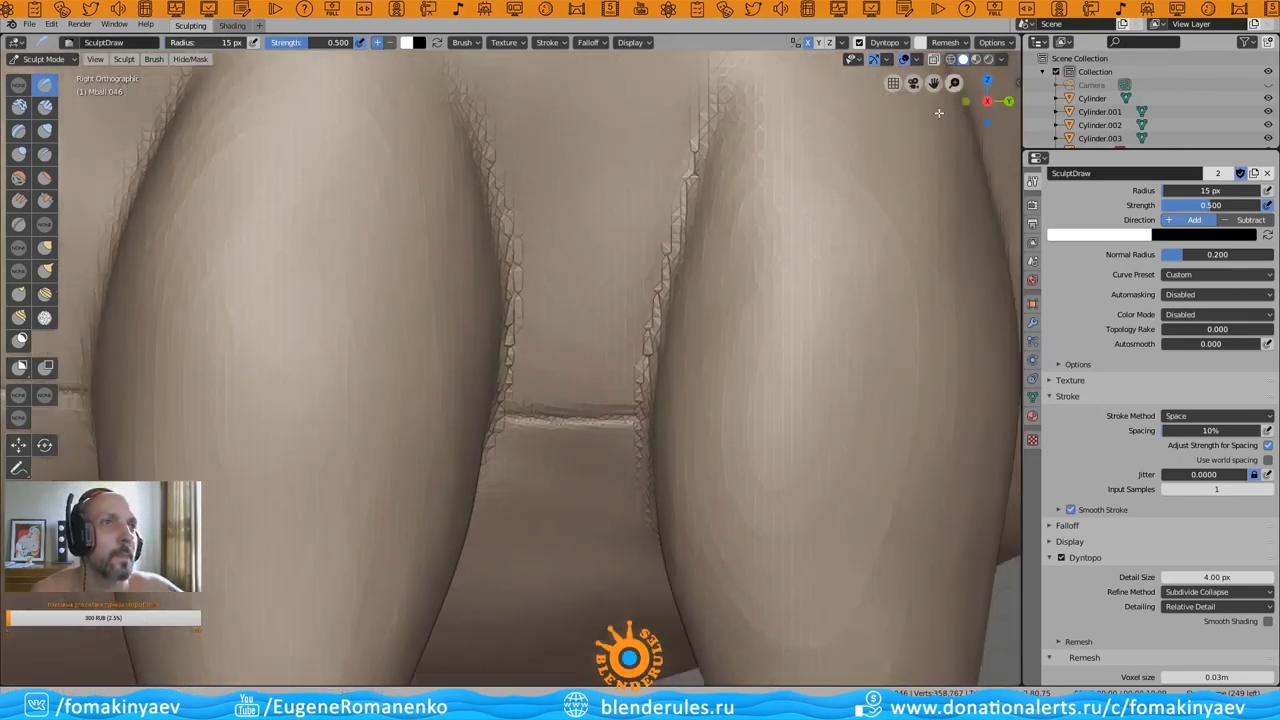
scroll(584, 481, "up", 3)
middle_click_drag(840, 449, 269, 372, "shift")
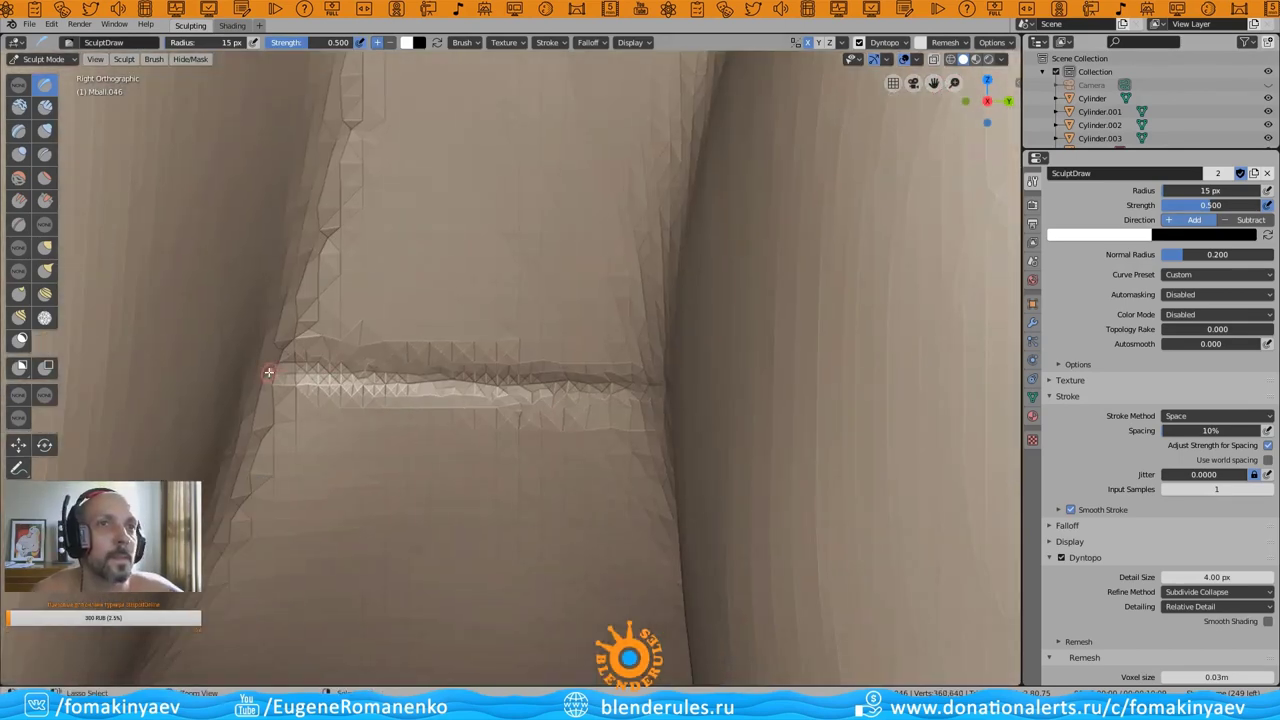
scroll(600, 386, "down", 1)
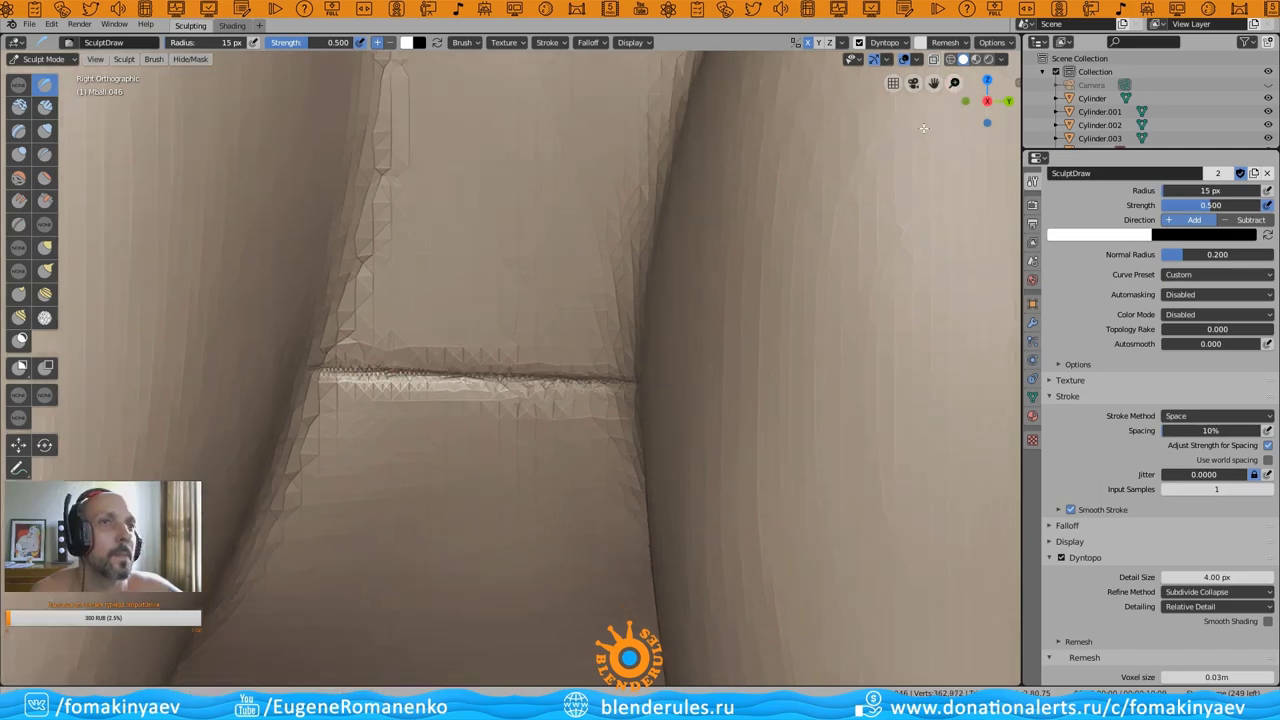
scroll(520, 382, "down", 1)
middle_click_drag(349, 378, 556, 508, "shift")
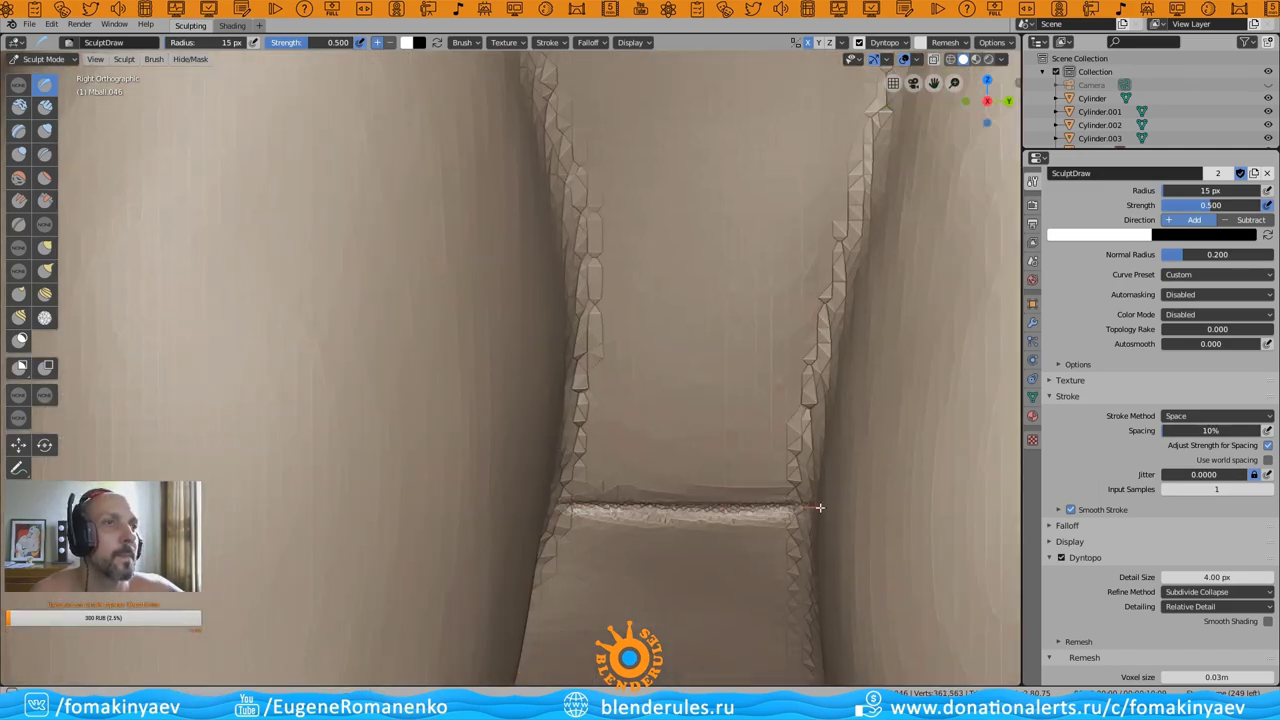
scroll(840, 506, "down", 2)
scroll(710, 343, "down", 3)
middle_click_drag(710, 343, 437, 428)
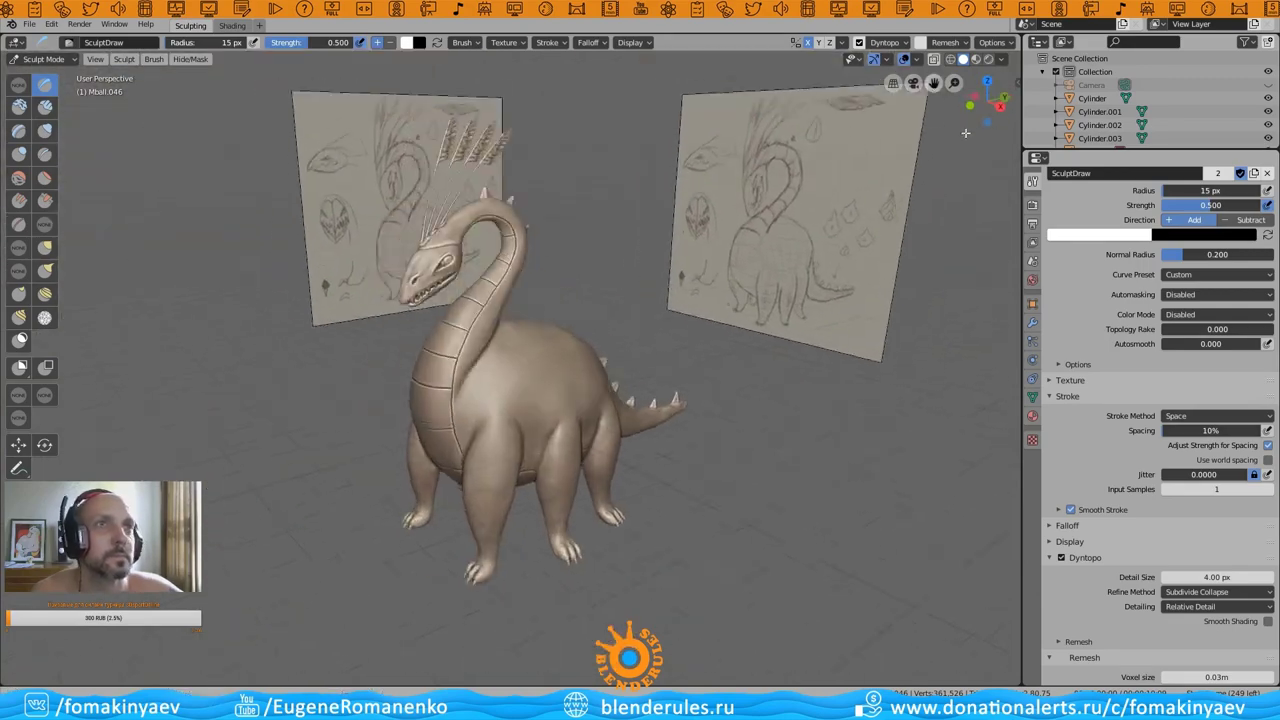
- From below the dinosaur, lengthen the underside seam downward along the belly
key("grave")
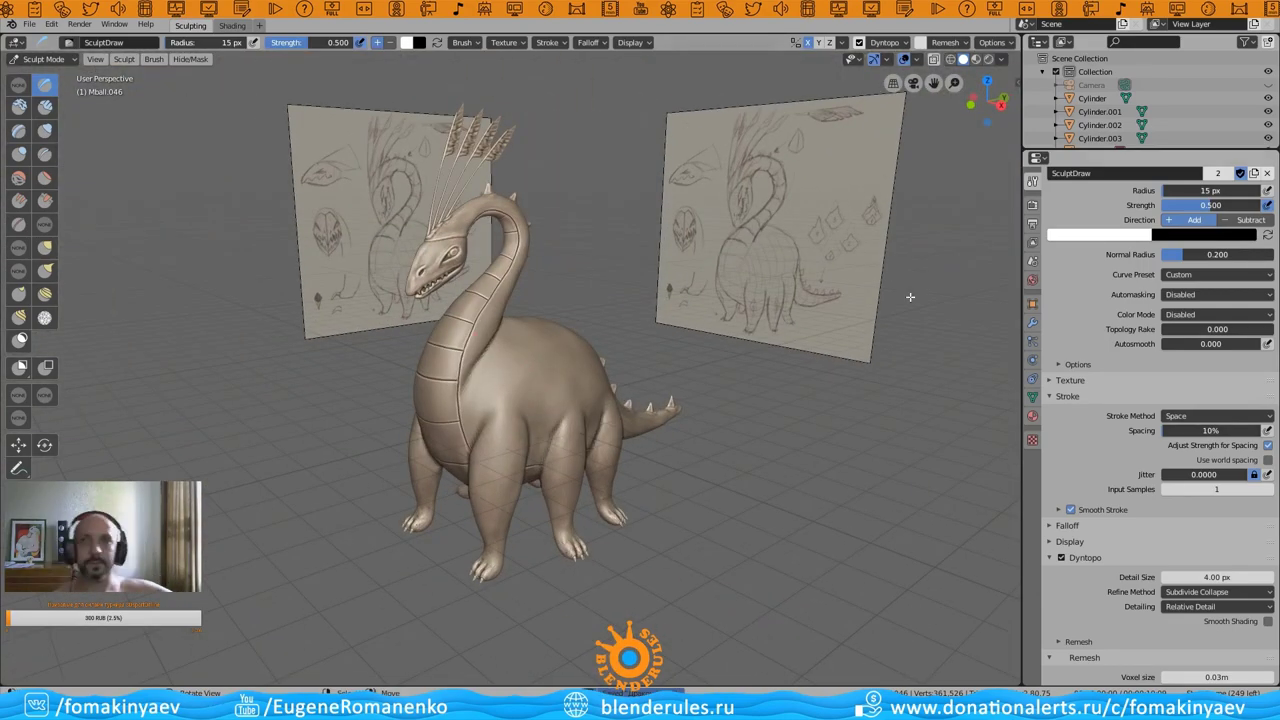
scroll(520, 350, "up", 2)
mouse_move(520, 360)
middle_mouse_down()
mouse_move(516, 371)
mouse_move(637, 262)
middle_mouse_up()
scroll(516, 371, "up", 4)
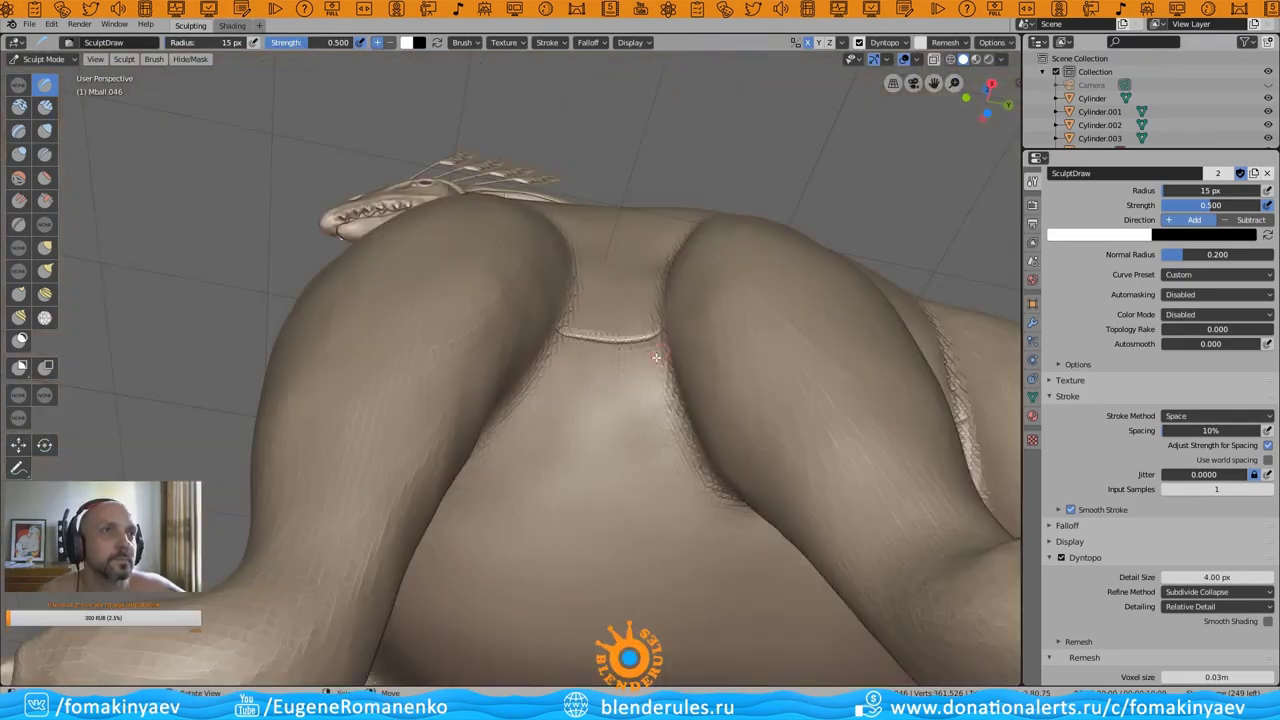
mouse_move(637, 262)
middle_mouse_down()
mouse_move(573, 426)
mouse_move(657, 351)
mouse_move(597, 285)
middle_mouse_up()
scroll(657, 351, "up", 4)
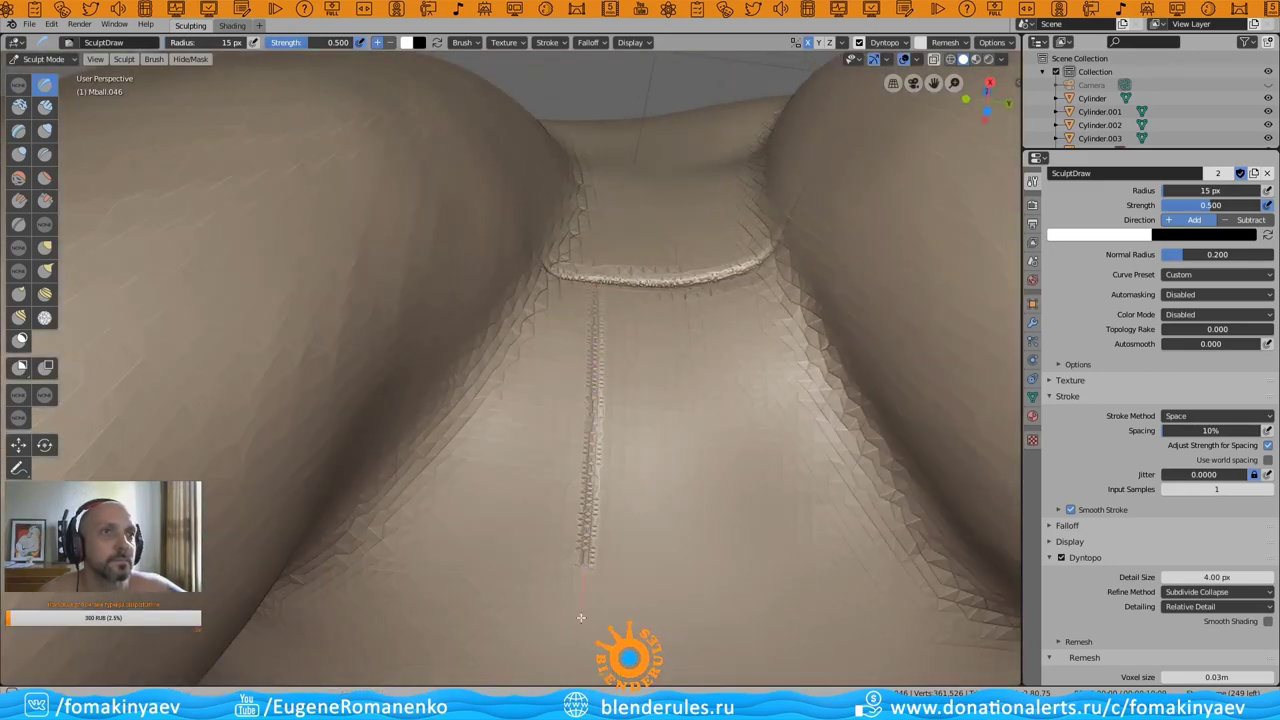
middle_click_drag(657, 531, 549, 231)
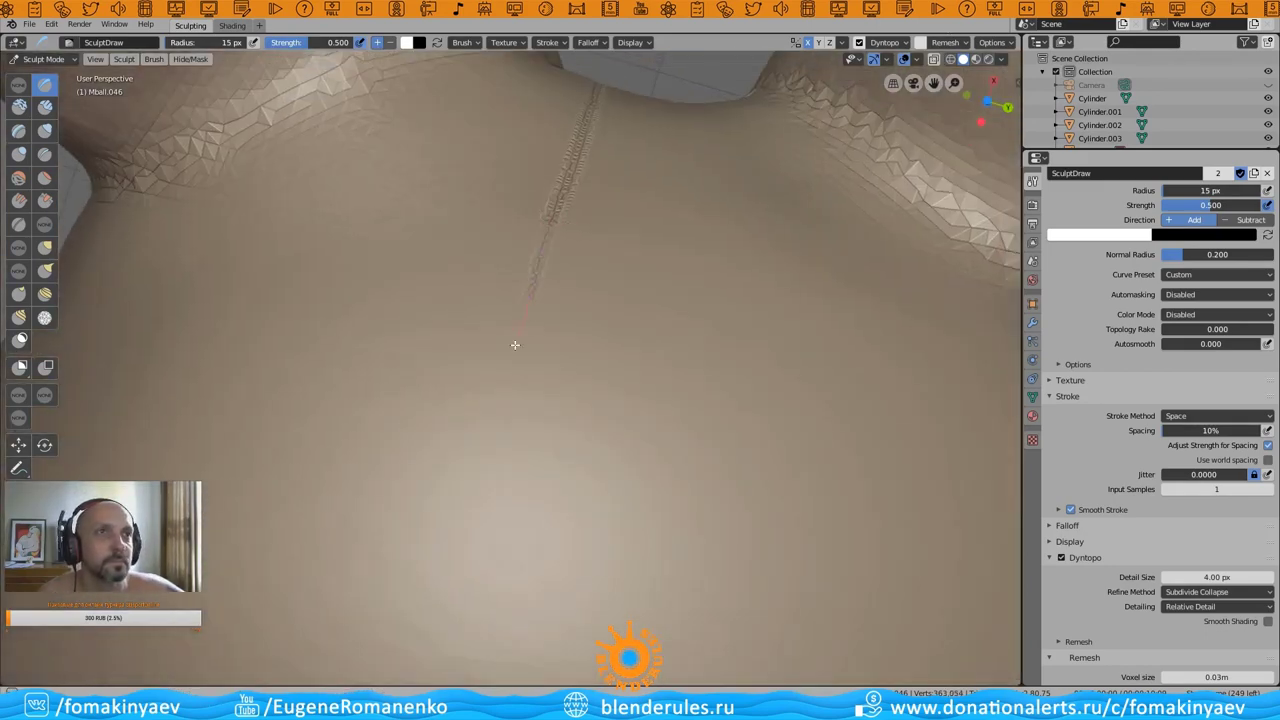
left_click_drag(465, 493, 415, 650)
- Fill and join the gaps so the belly seam runs continuously
mouse_move(508, 531)
middle_mouse_down()
mouse_move(172, 423)
mouse_move(477, 424)
middle_mouse_up()
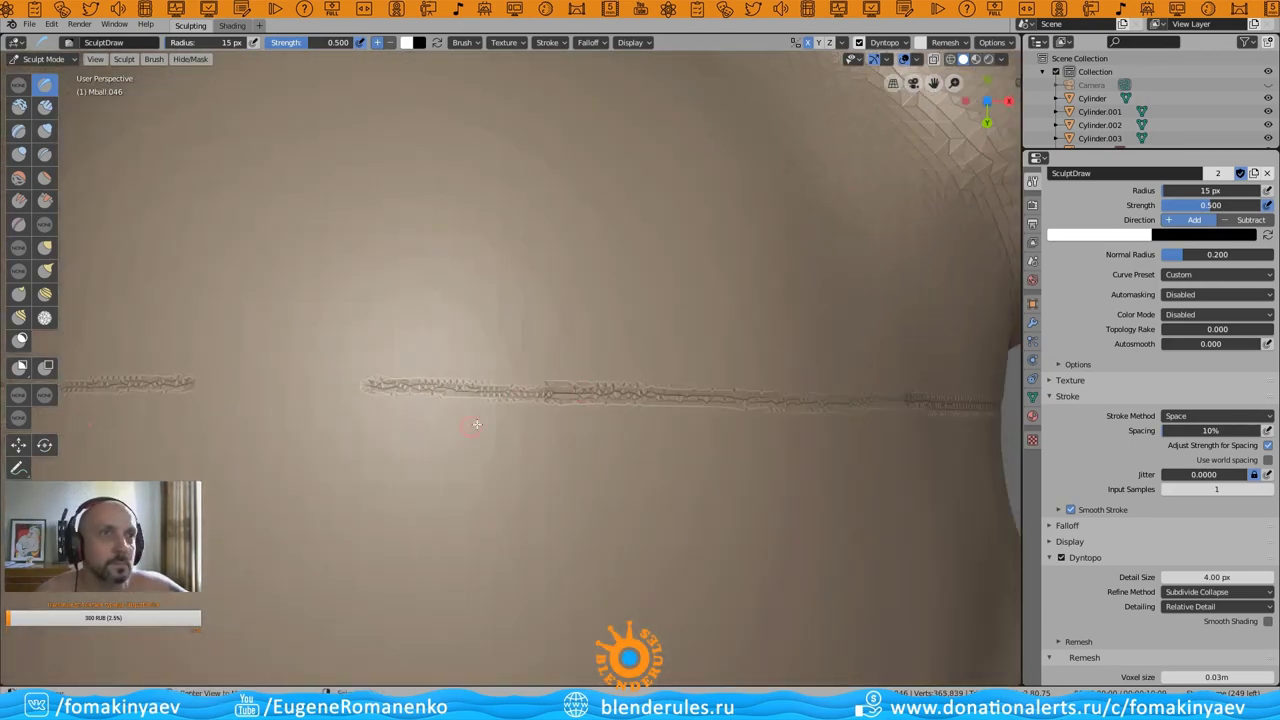
left_click_drag(296, 382, 700, 390)
middle_click_drag(726, 443, 494, 379)
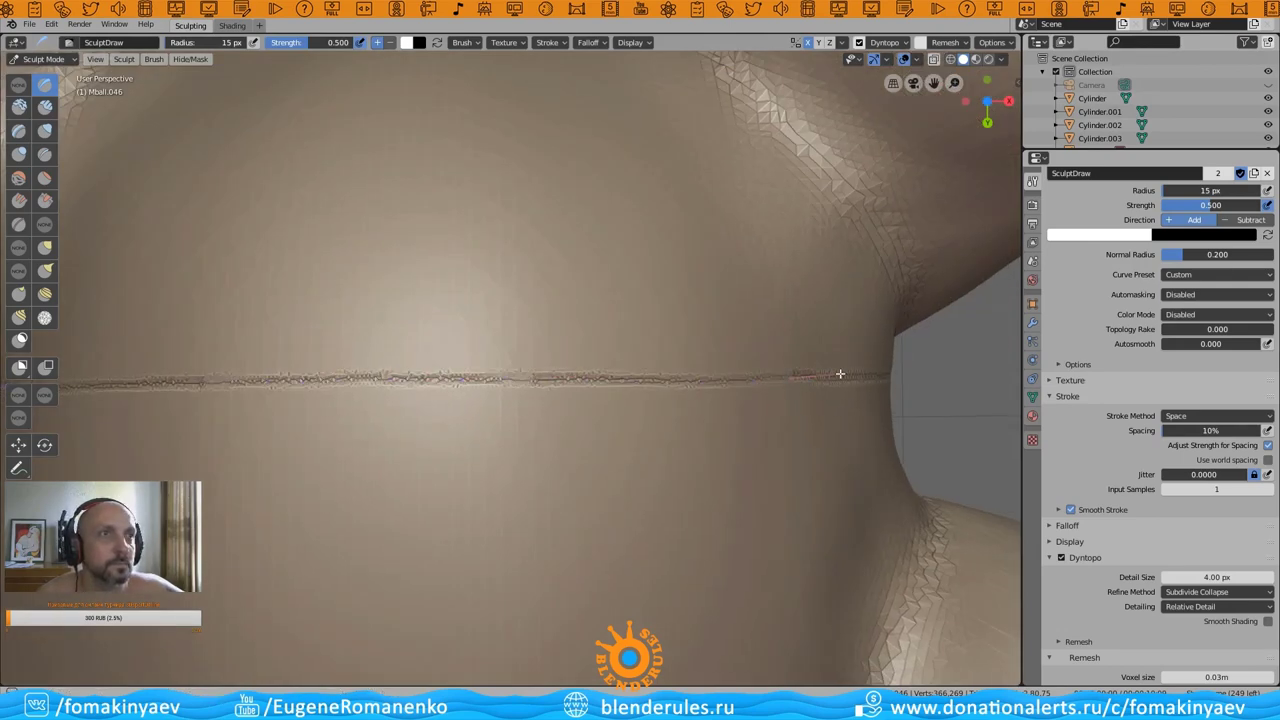
mouse_move(840, 374)
middle_mouse_down()
mouse_move(663, 337)
mouse_move(553, 283)
middle_mouse_up()
- Retrace the lengthwise belly seam with one SculptDraw stroke to smooth its spiky facets
middle_click_drag(474, 624, 483, 609)
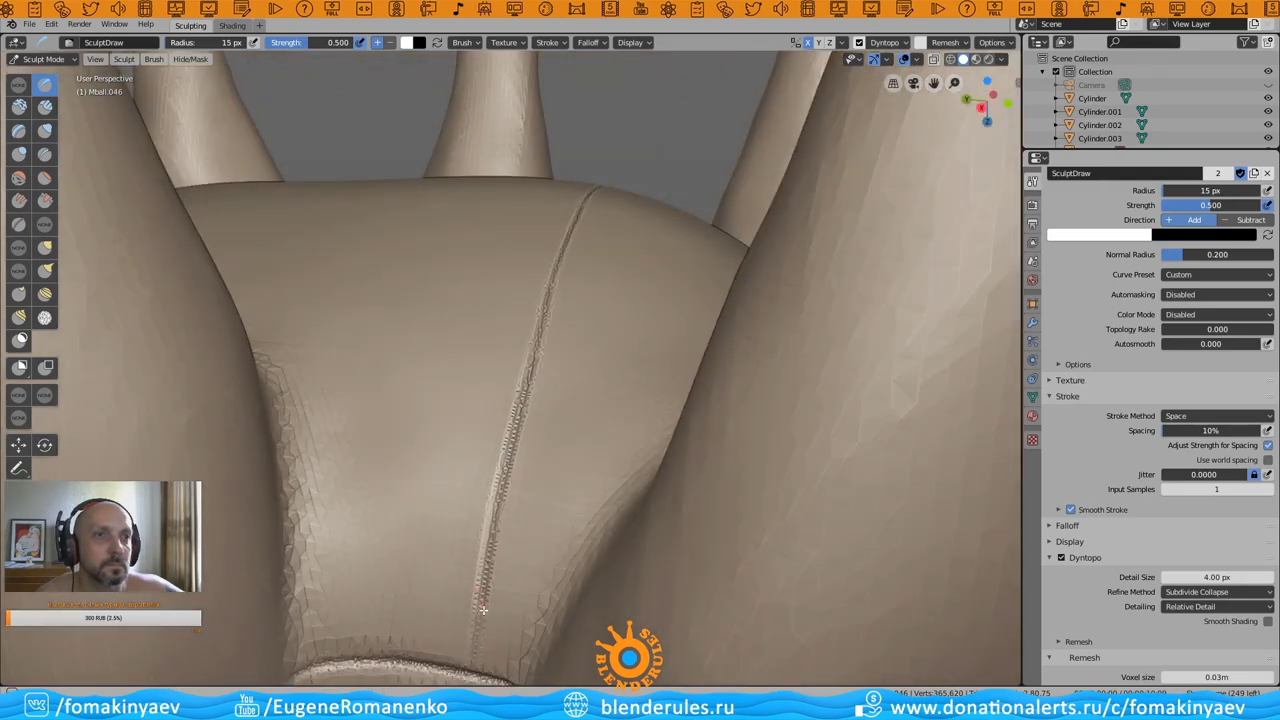
middle_click_drag(632, 340, 802, 97)
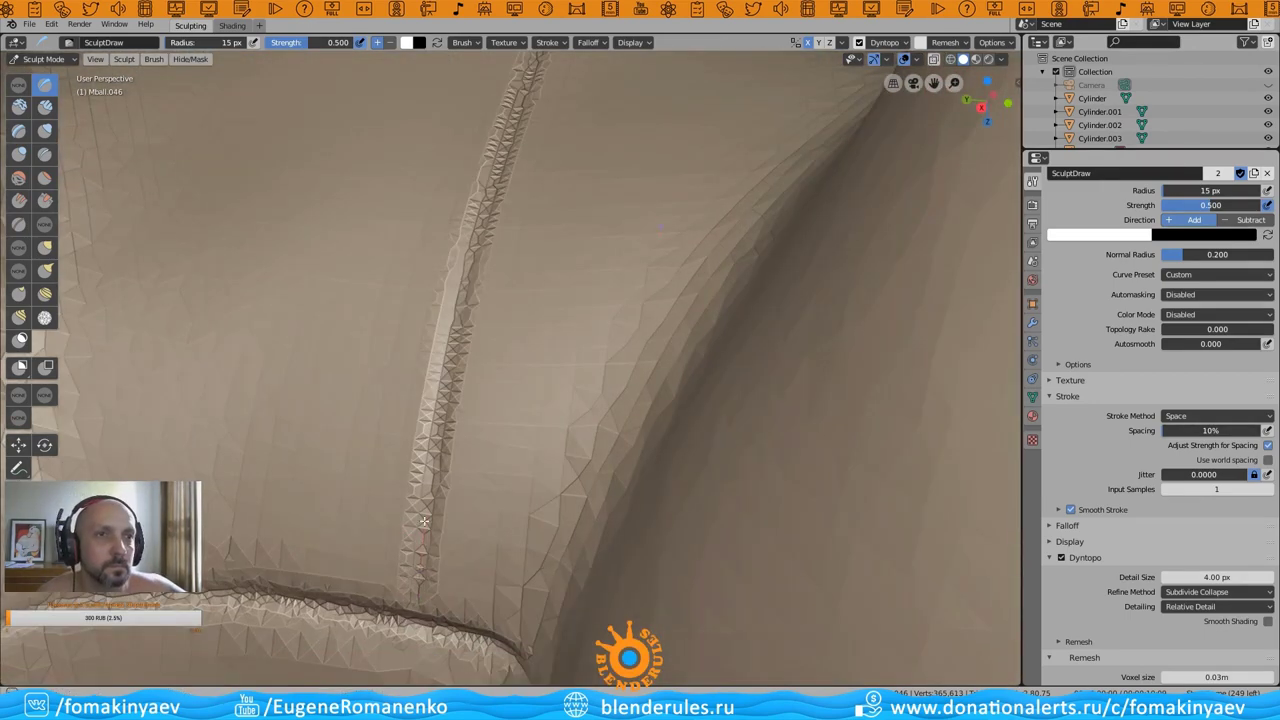
middle_click_drag(539, 204, 436, 190)
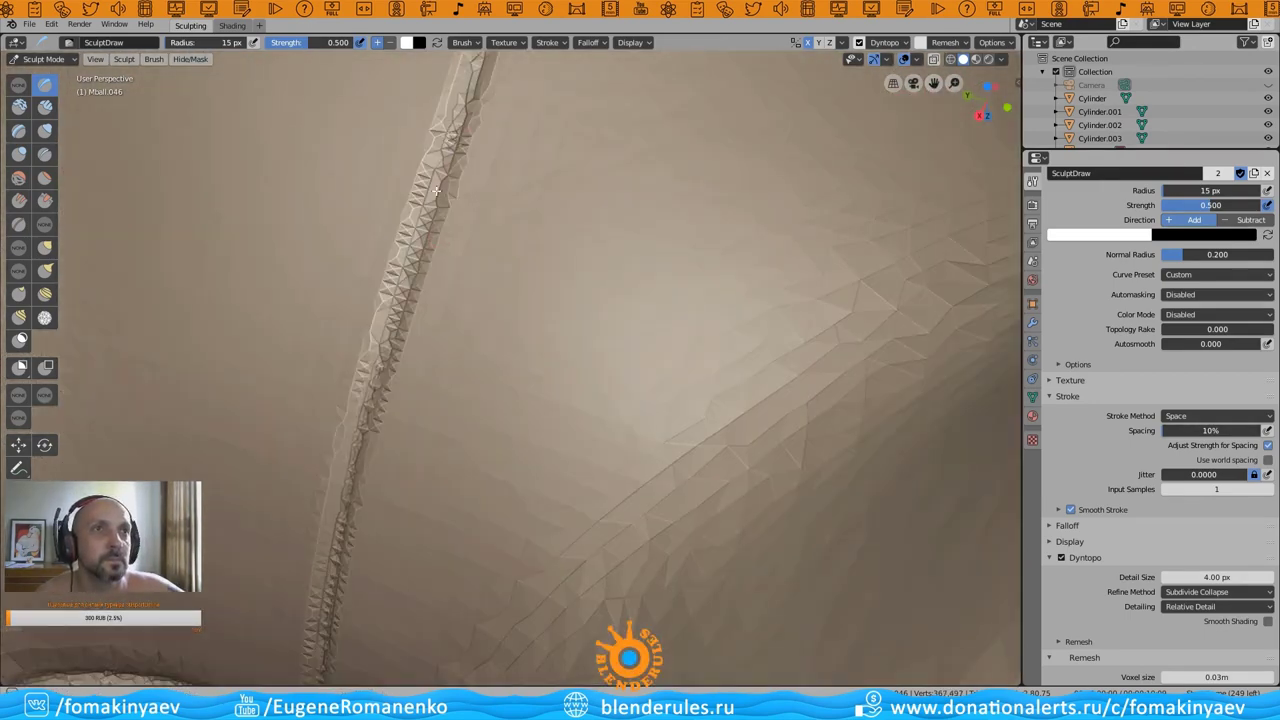
middle_click_drag(365, 418, 903, 111)
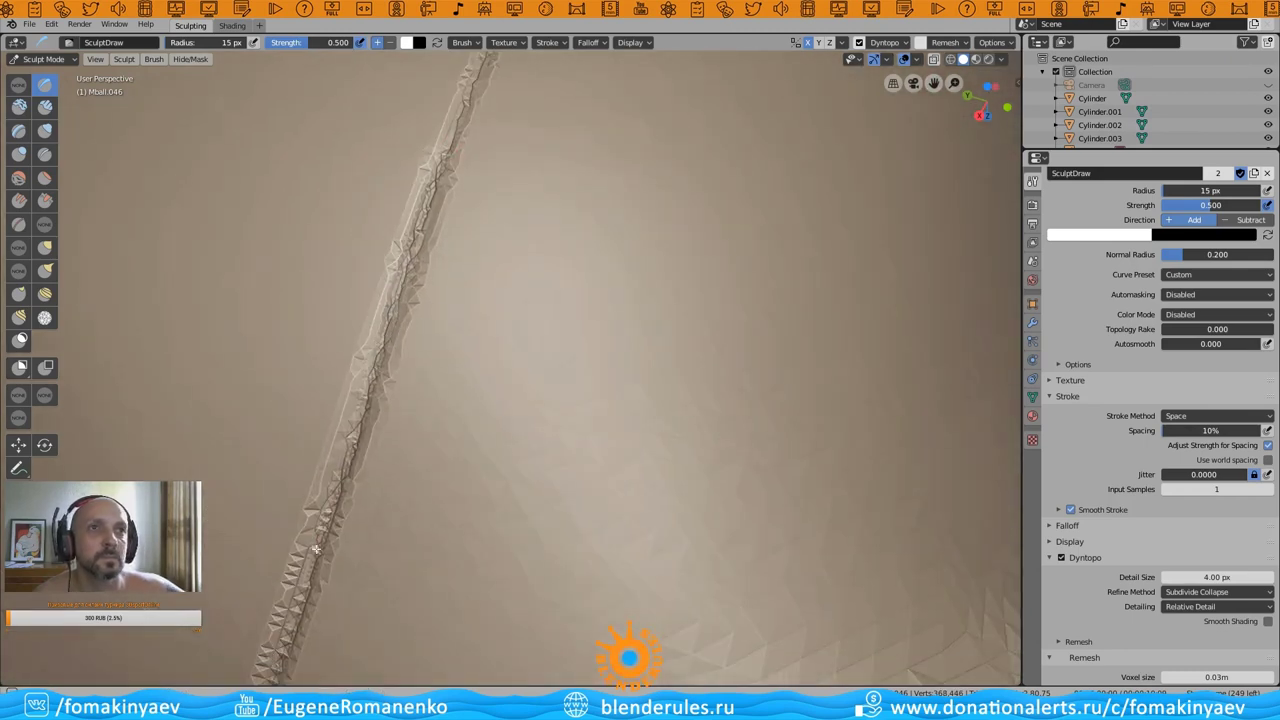
scroll(316, 548, "down", 2)
middle_click_drag(634, 289, 560, 200)
scroll(525, 121, "up", 2)
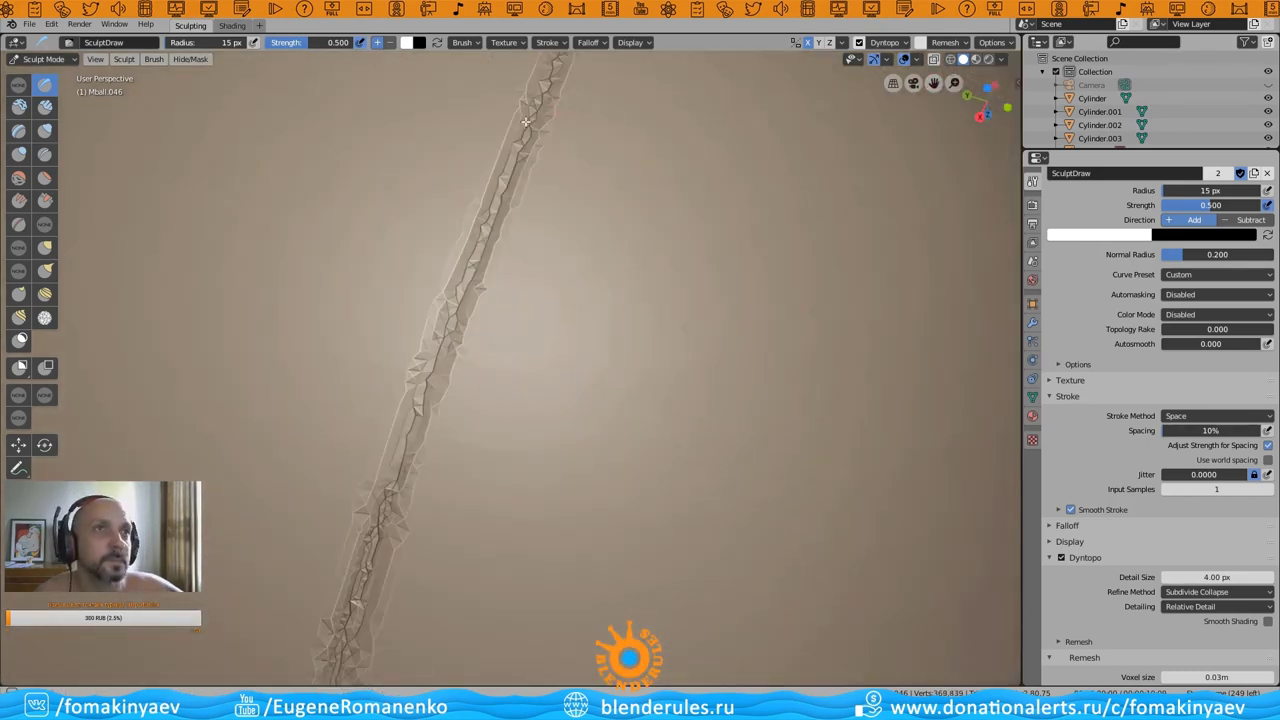
scroll(390, 500, "down", 2)
middle_click_drag(551, 400, 600, 300)
scroll(600, 300, "up", 2)
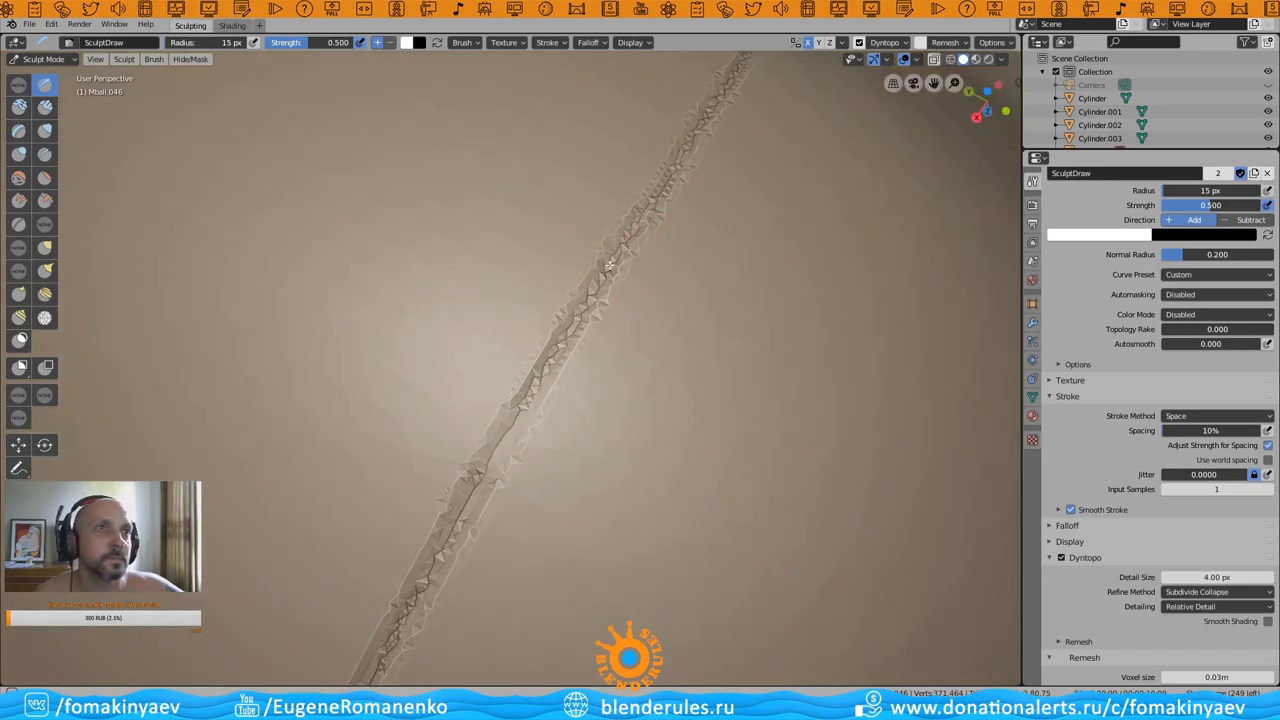
left_click_drag(680, 183, 508, 437)
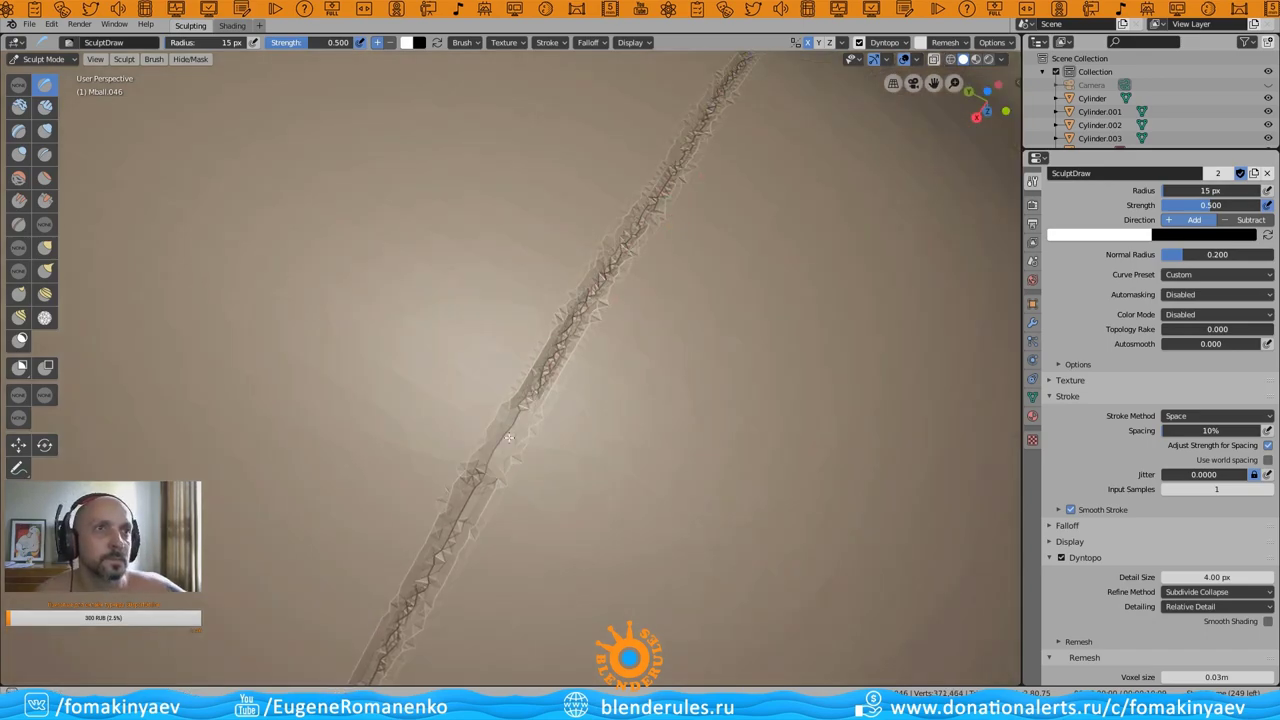
scroll(394, 632, "down", 3)
mouse_move(420, 560)
middle_mouse_down()
mouse_move(680, 360)
mouse_move(557, 414)
mouse_move(531, 217)
middle_mouse_up()
scroll(688, 349, "up", 3)
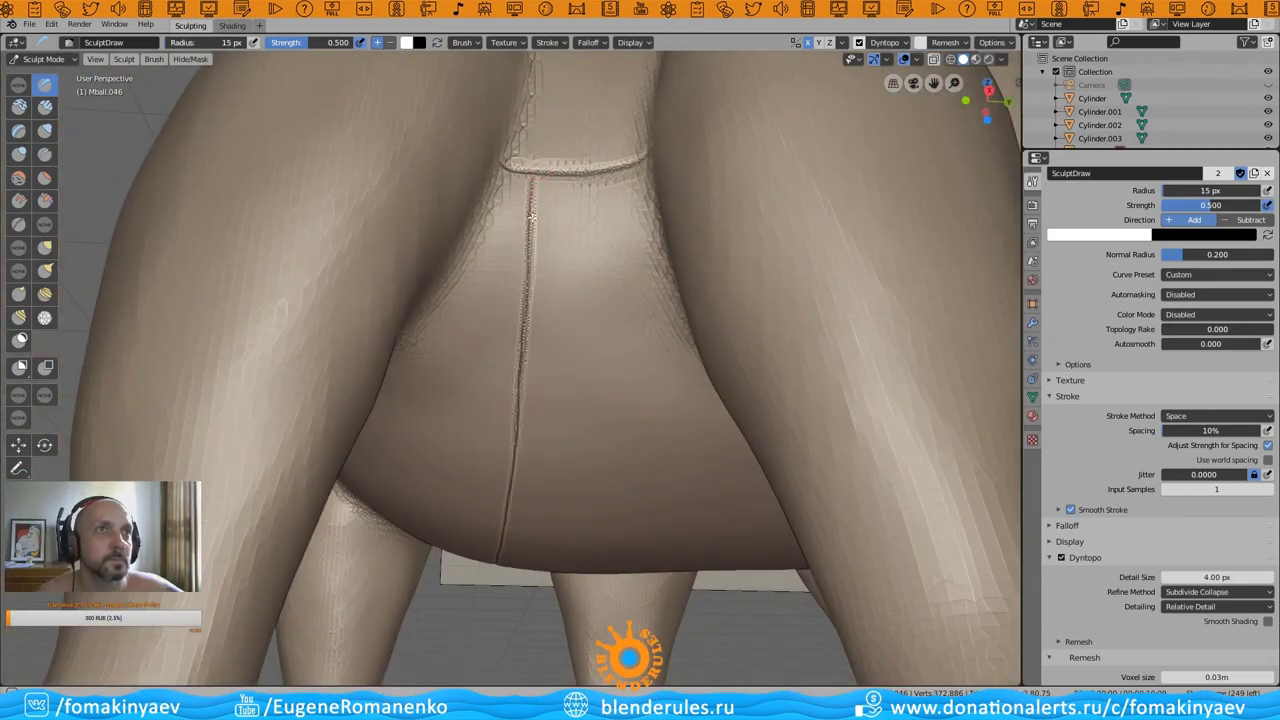
- Carve extra depth into the underside seam between the legs where it meets the horizontal seam
middle_click_drag(513, 421, 507, 388)
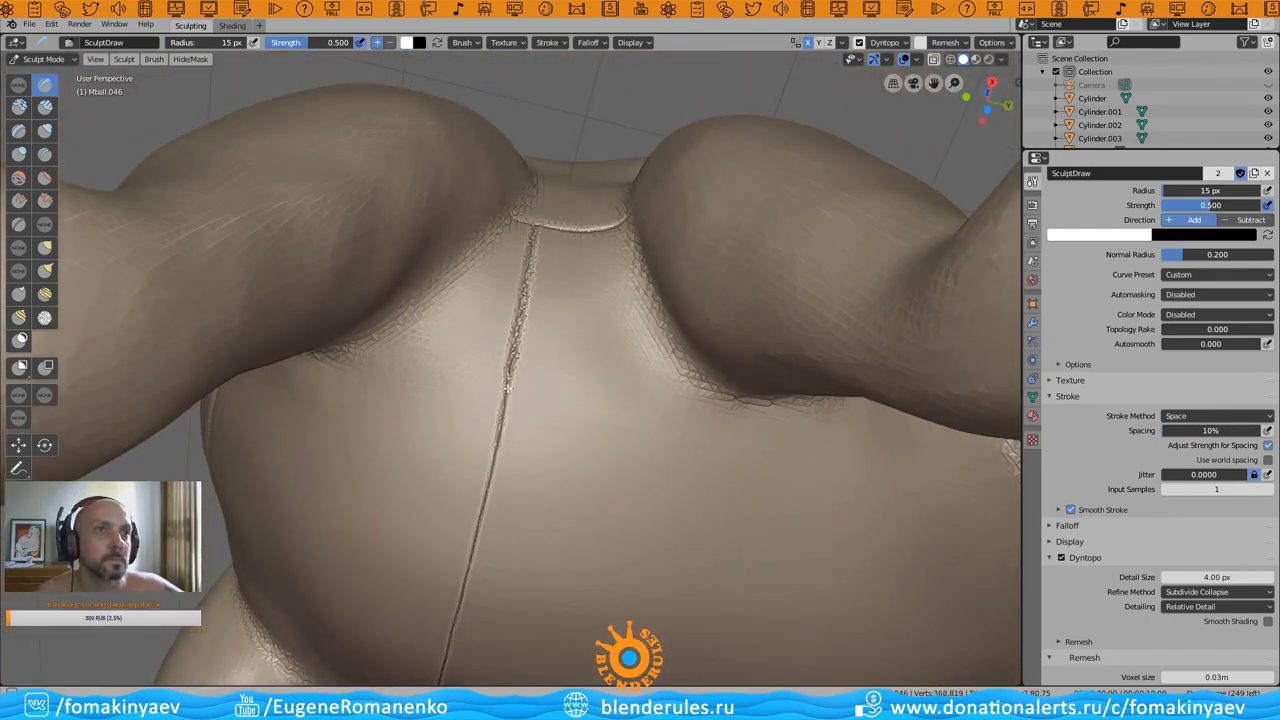
middle_click_drag(631, 370, 656, 336)
scroll(656, 336, "up", 3)
middle_click_drag(540, 285, 548, 269)
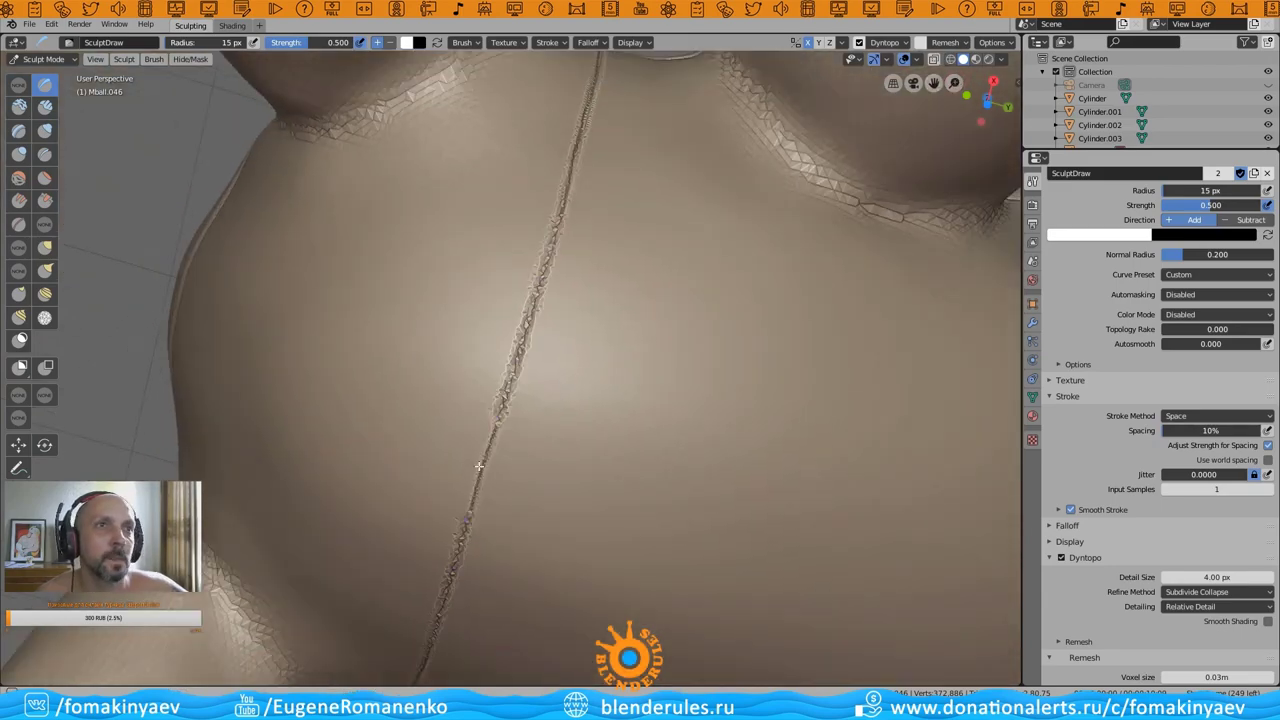
middle_click_drag(680, 315, 557, 103)
scroll(557, 103, "up", 3)
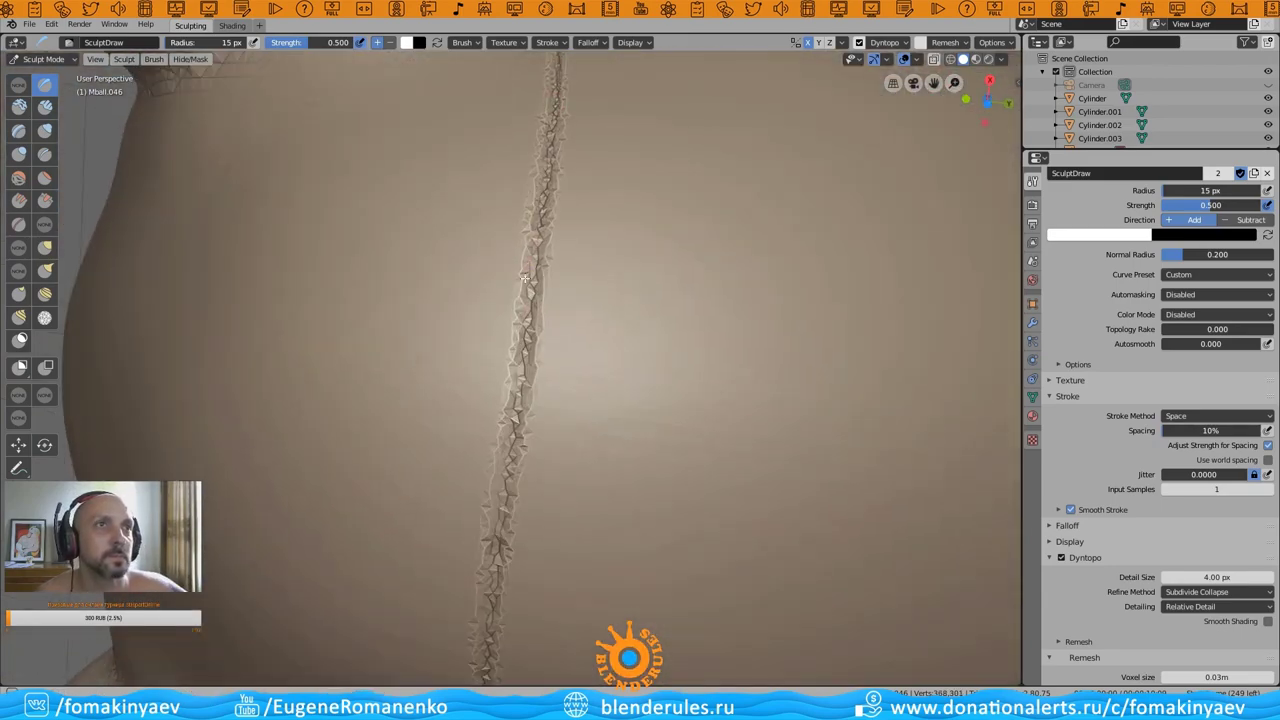
left_click_drag(498, 532, 539, 218)
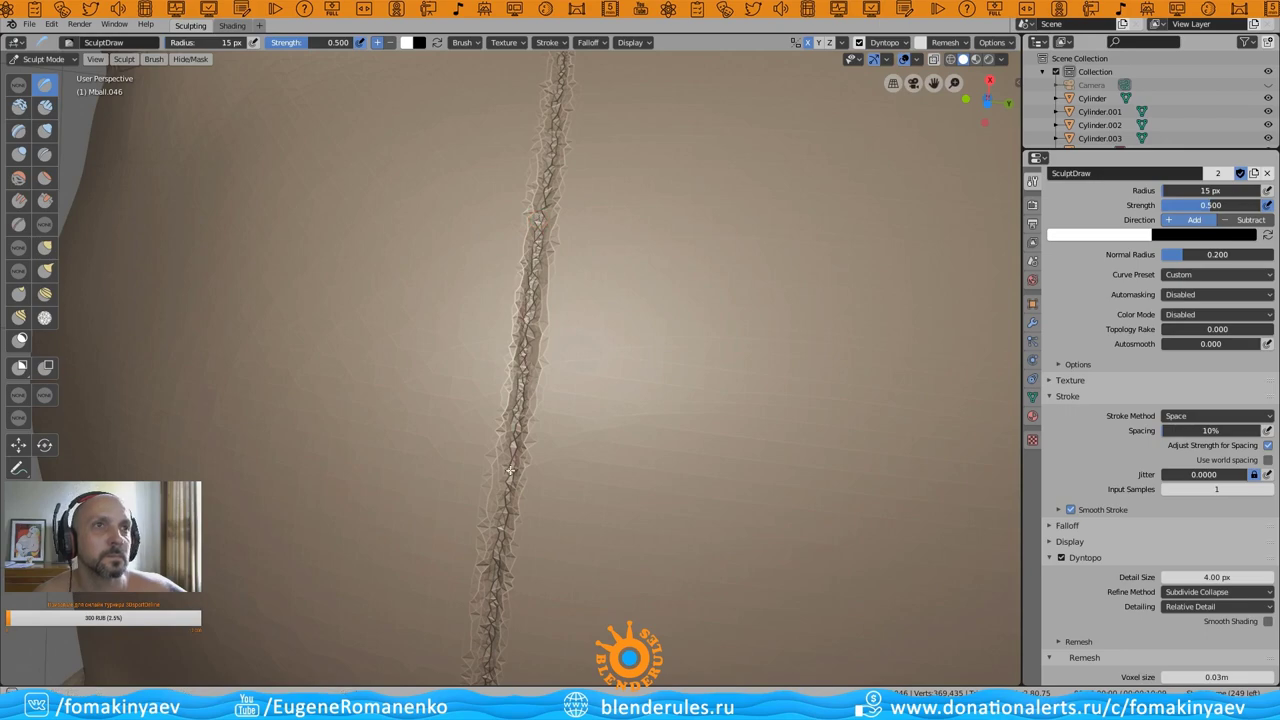
scroll(700, 286, "down", 5)
middle_click_drag(700, 286, 640, 320)
scroll(591, 334, "up", 3)
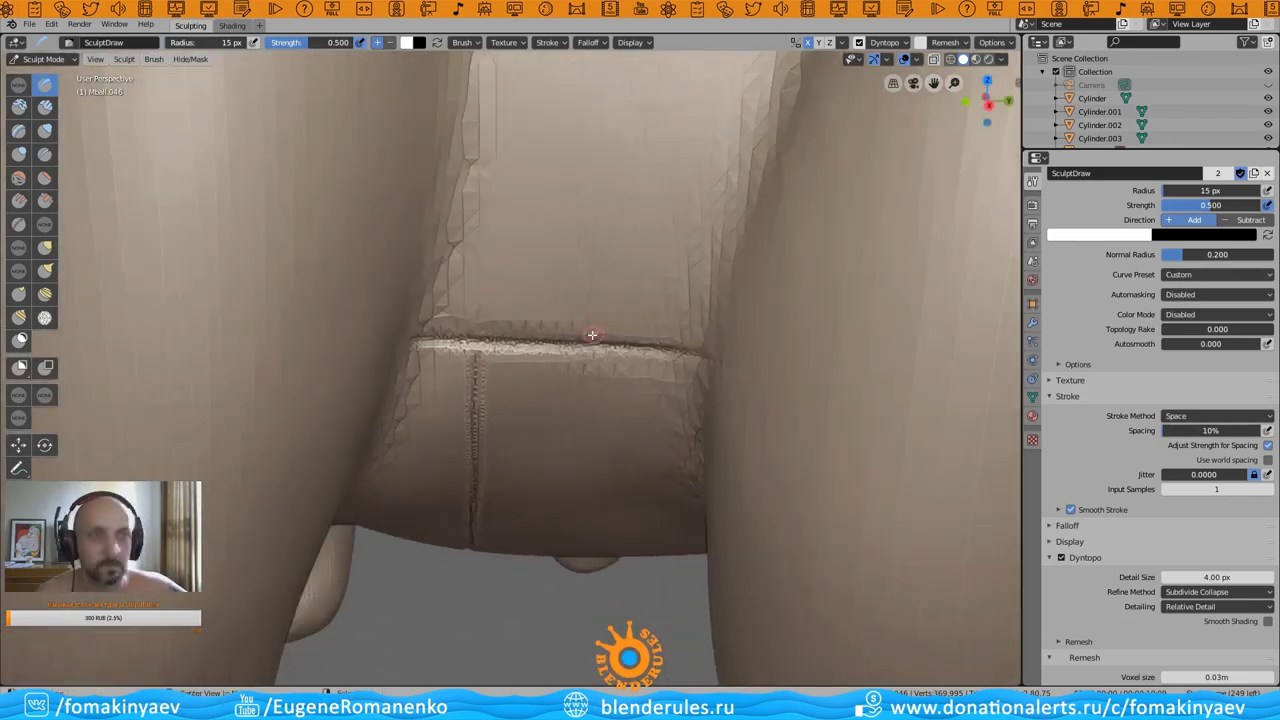
scroll(591, 334, "up", 2)
middle_click_drag(520, 294, 508, 216)
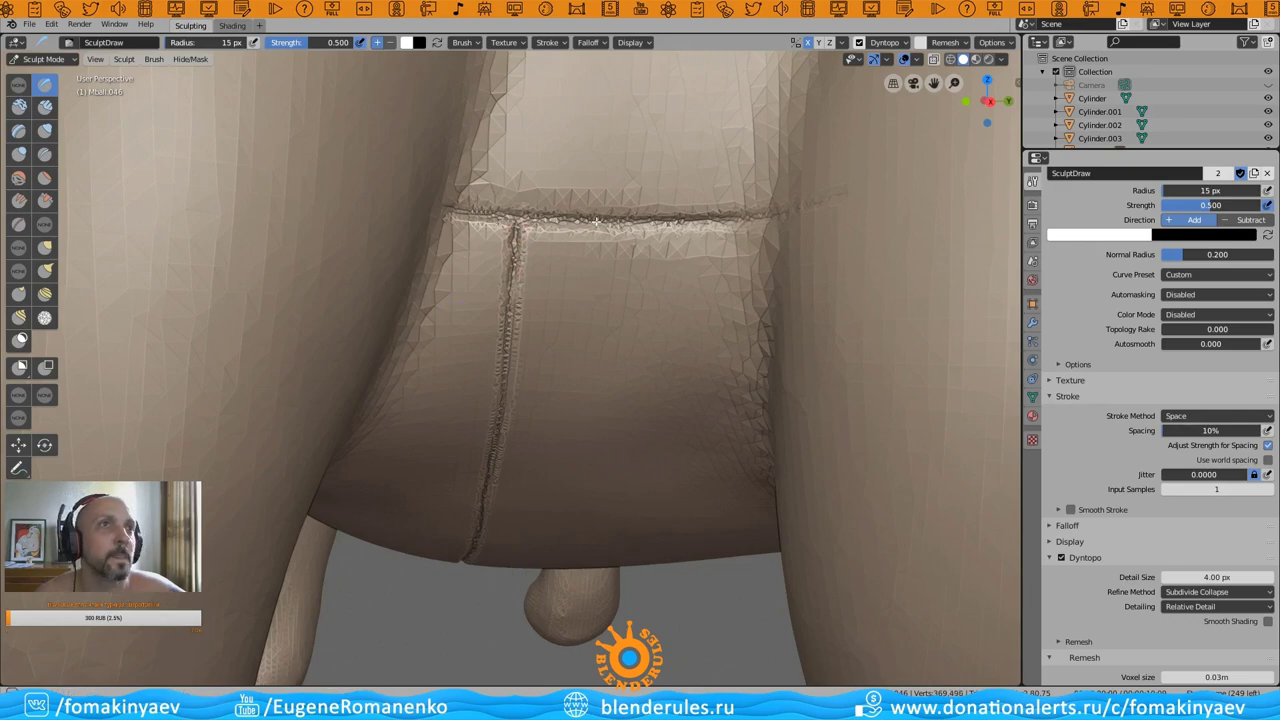
scroll(688, 218, "down", 3)
- Orbit under the dinosaur to inspect the belly seams between the legs
scroll(520, 363, "down", 5)
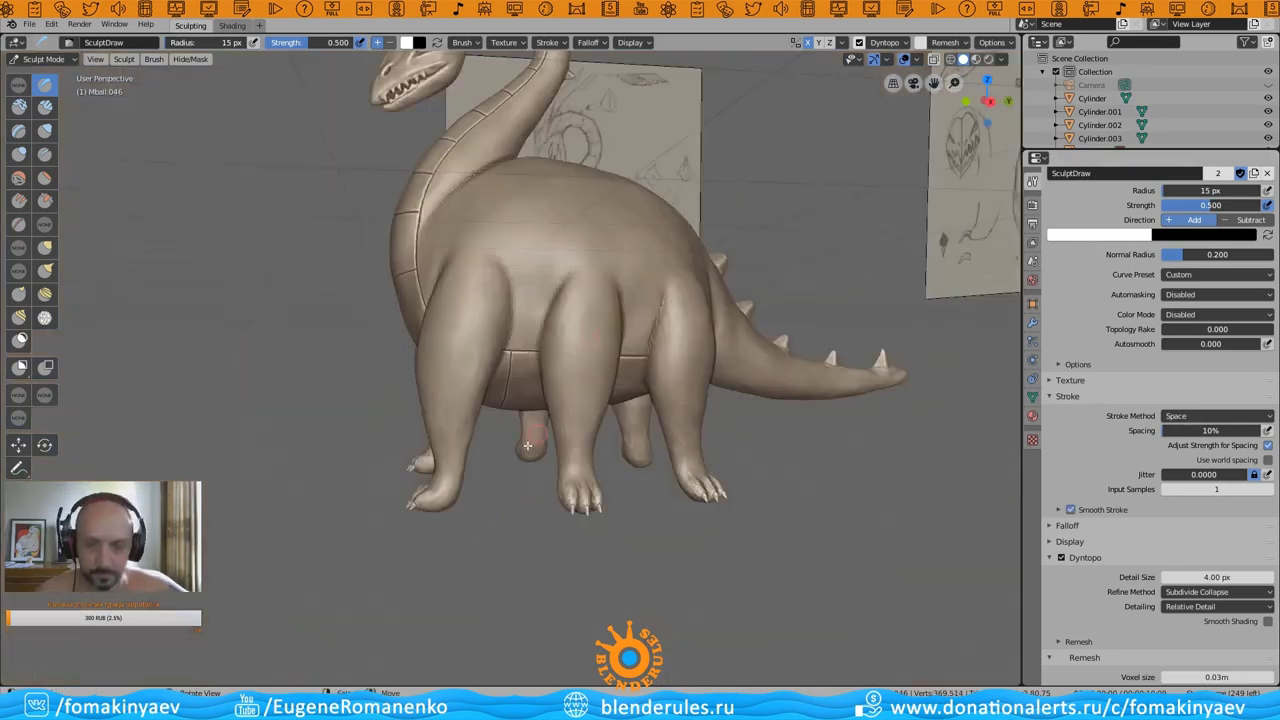
mouse_move(520, 363)
middle_mouse_down()
mouse_move(424, 392)
mouse_move(645, 380)
mouse_move(928, 86)
mouse_move(535, 237)
middle_mouse_up()
scroll(928, 86, "up", 4)
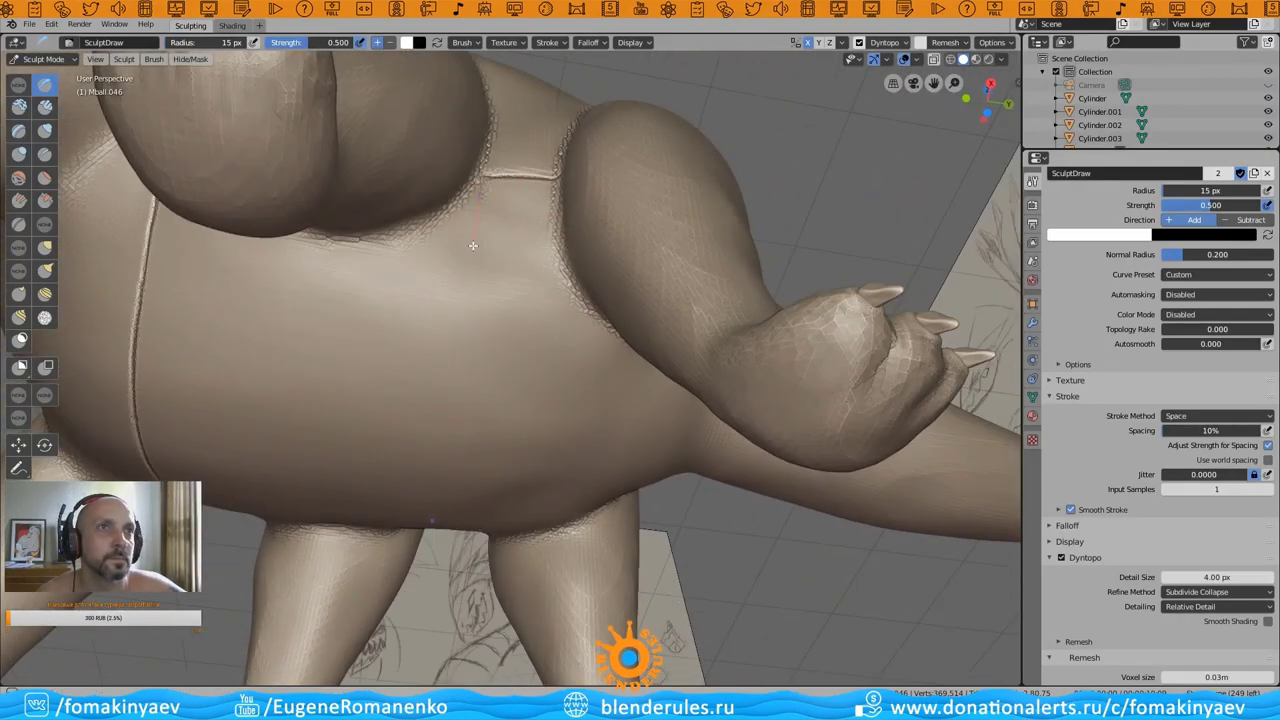
middle_click_drag(487, 330, 468, 126)
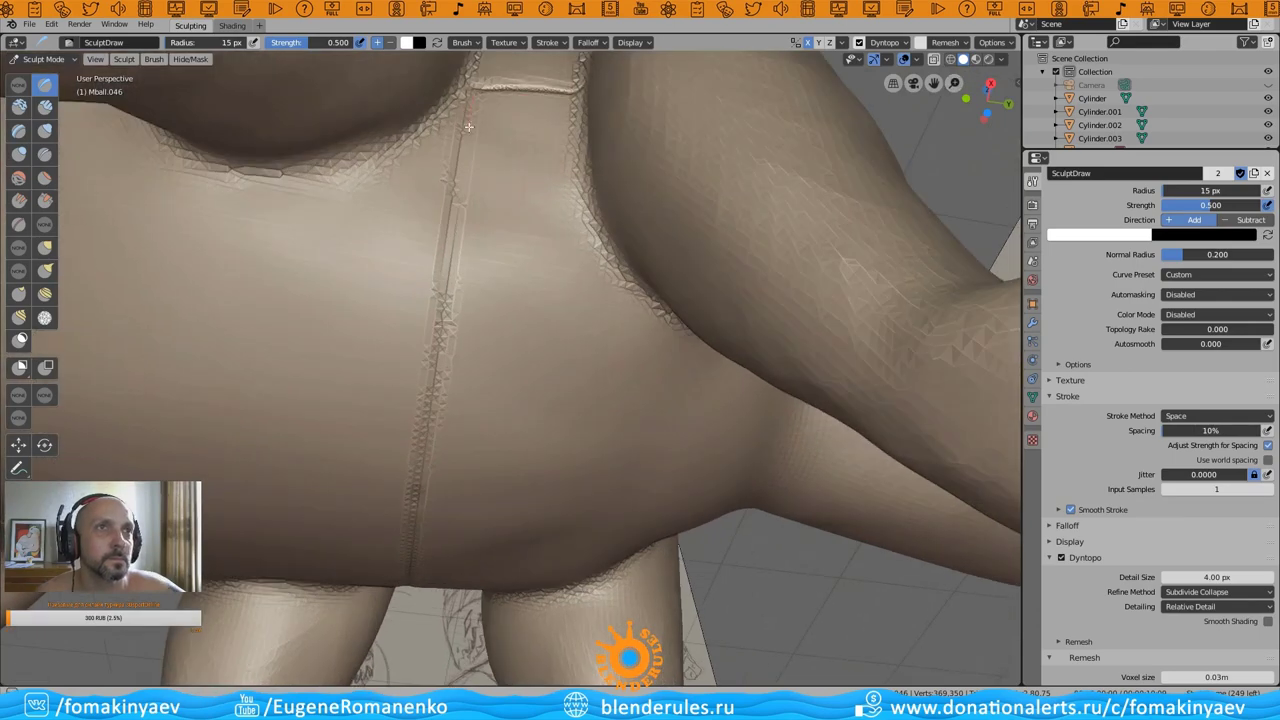
middle_click_drag(639, 252, 454, 234)
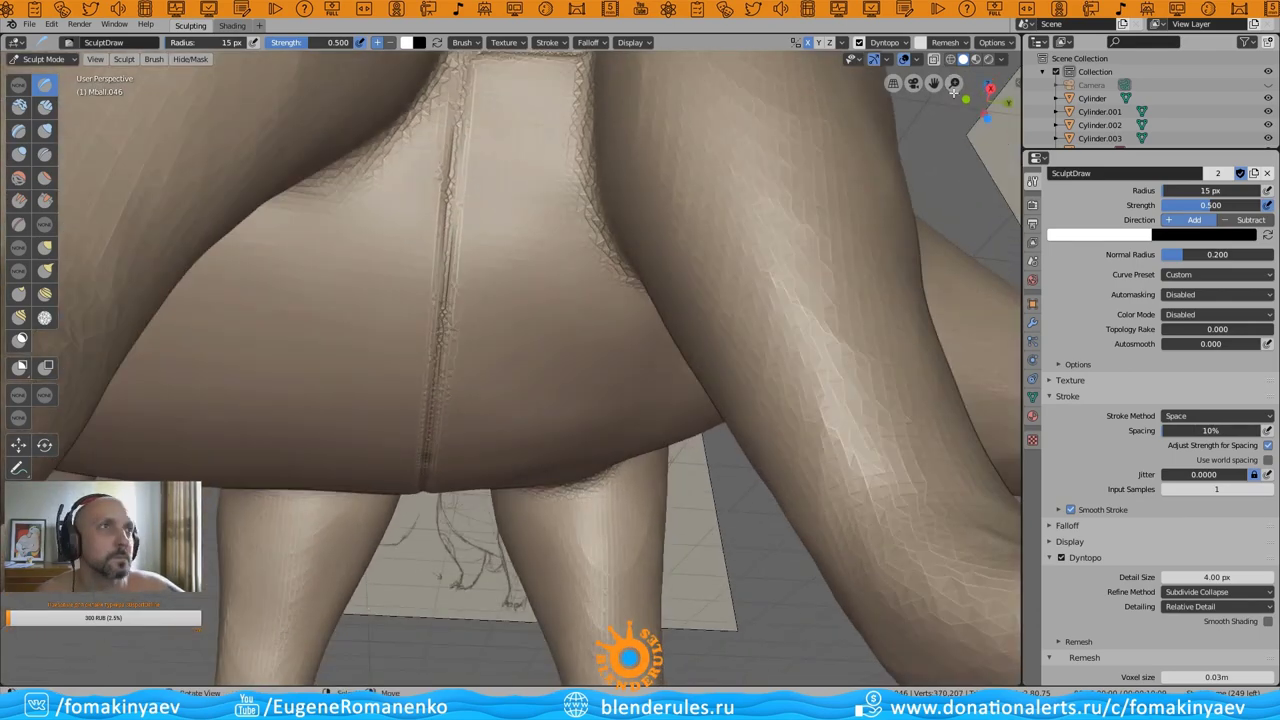
scroll(454, 234, "up", 4)
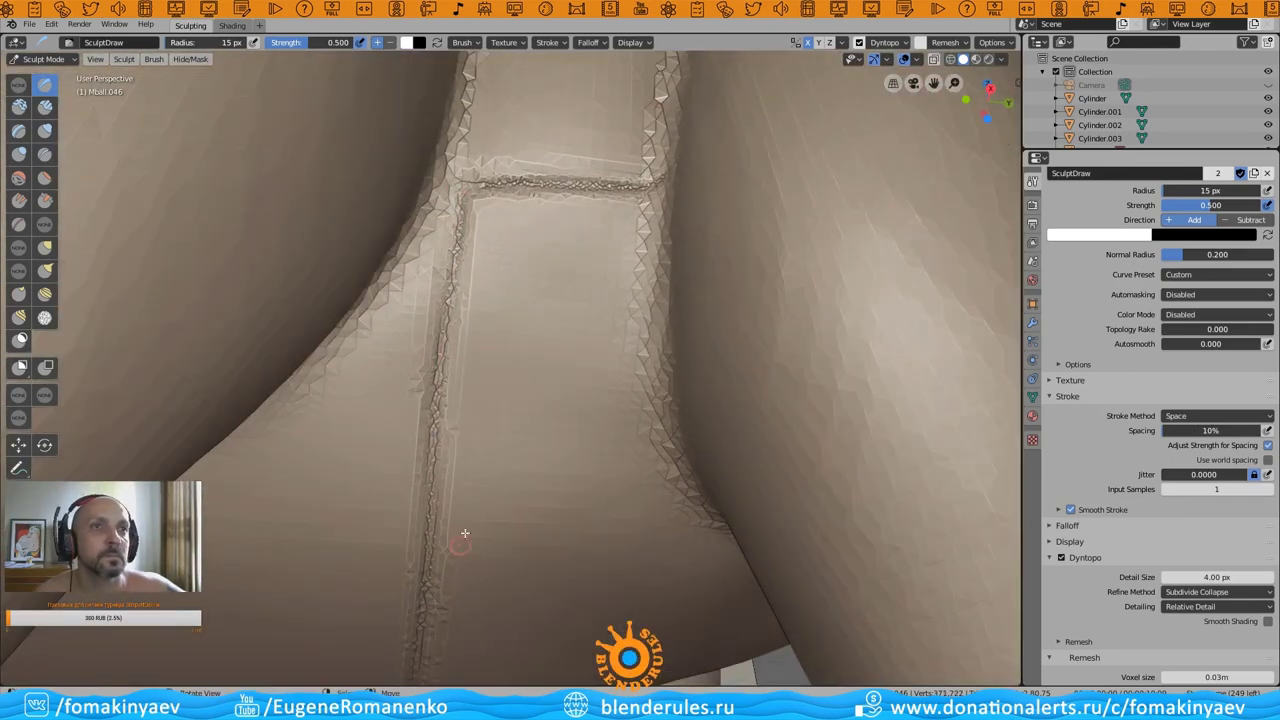
middle_click_drag(464, 533, 462, 209)
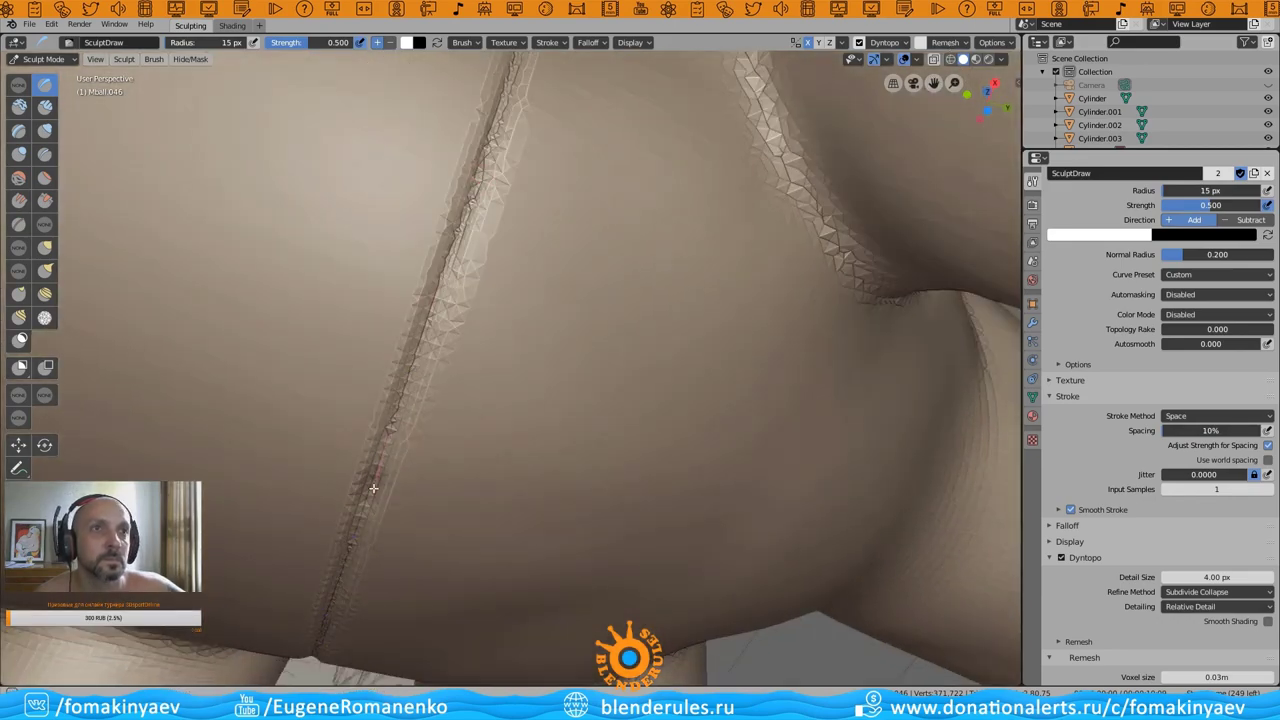
middle_click_drag(372, 488, 330, 515, "ctrl")
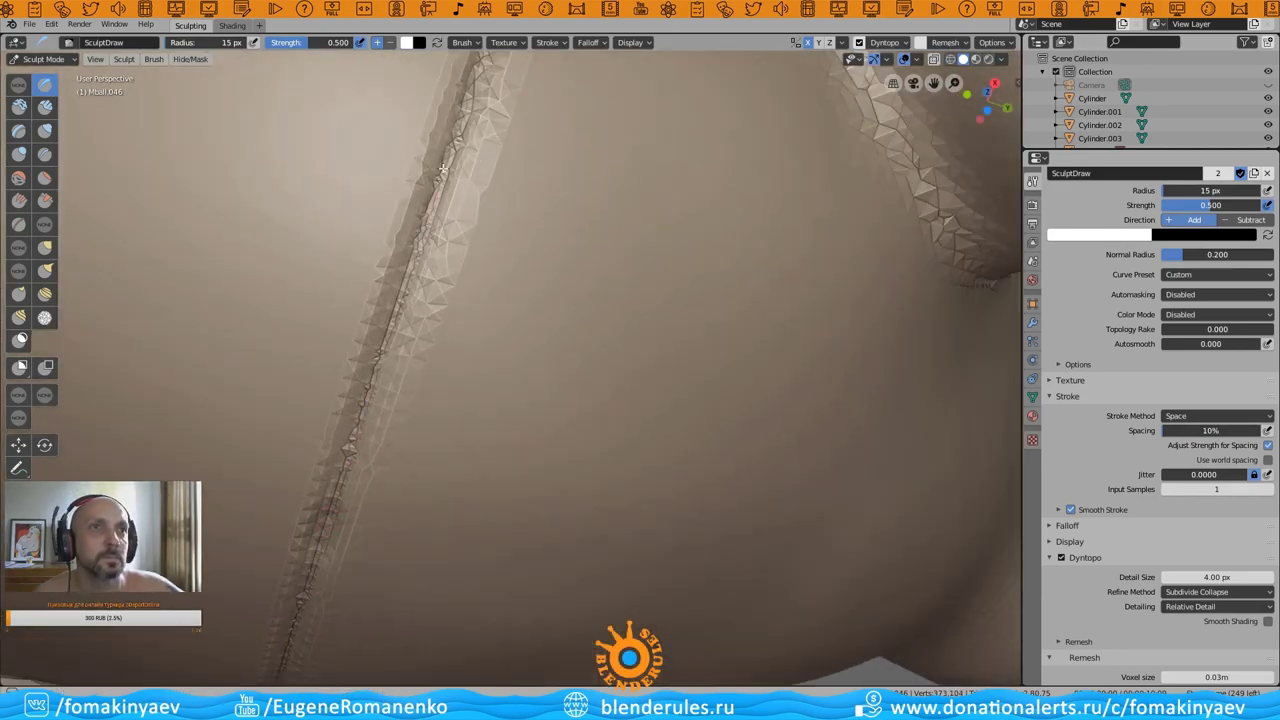
mouse_move(443, 168)
middle_mouse_down("ctrl")
mouse_move(689, 171)
mouse_move(331, 628)
middle_mouse_up("ctrl")
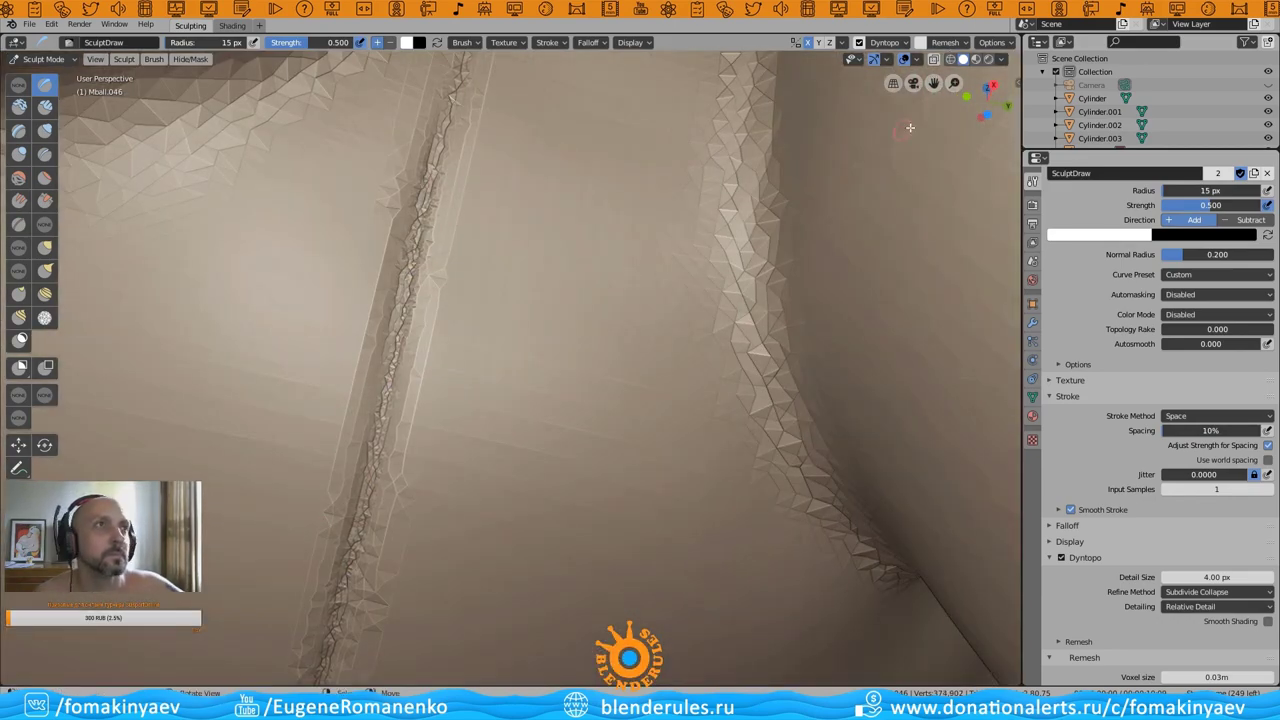
- Orbit around to the rear and frame the tail beside the reference sketch
middle_click_drag(910, 127, 453, 325)
scroll(375, 607, "down", 10)
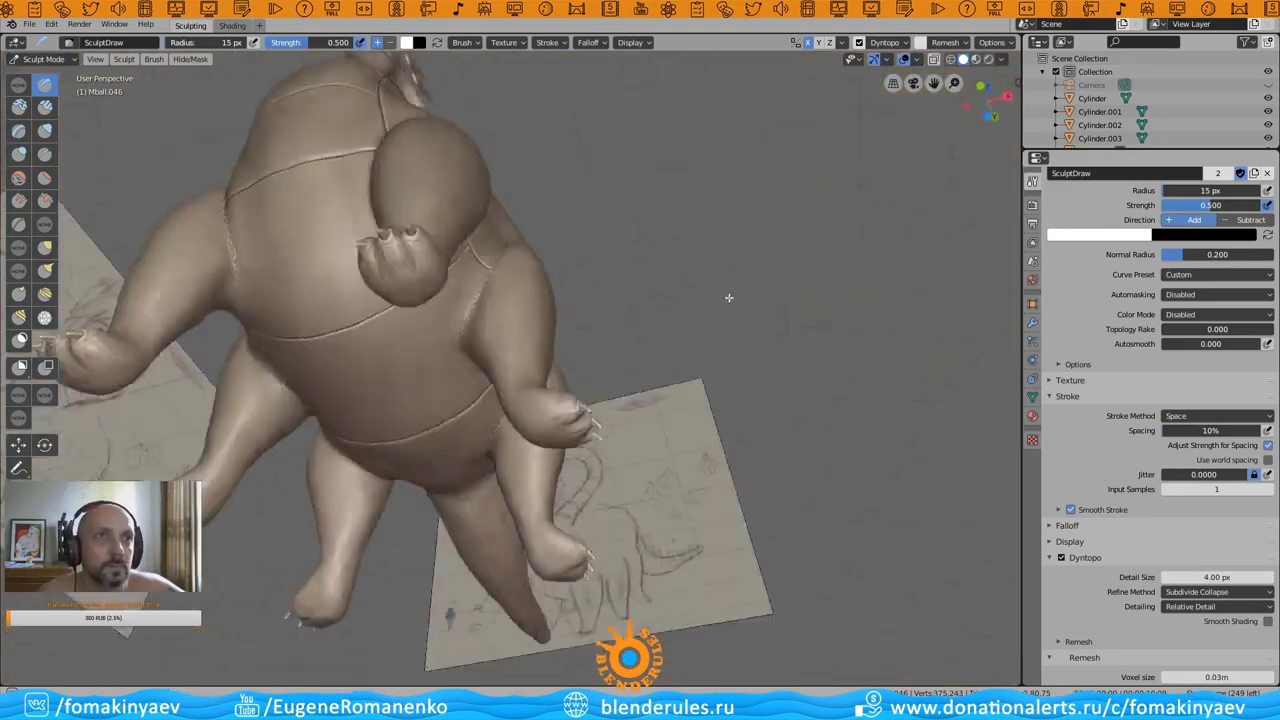
mouse_move(729, 300)
middle_mouse_down()
mouse_move(623, 349)
mouse_move(401, 369)
mouse_move(277, 403)
mouse_move(491, 356)
mouse_move(351, 297)
mouse_move(655, 274)
mouse_move(520, 300)
mouse_move(570, 441)
mouse_move(618, 430)
middle_mouse_up()
scroll(486, 337, "up", 4)
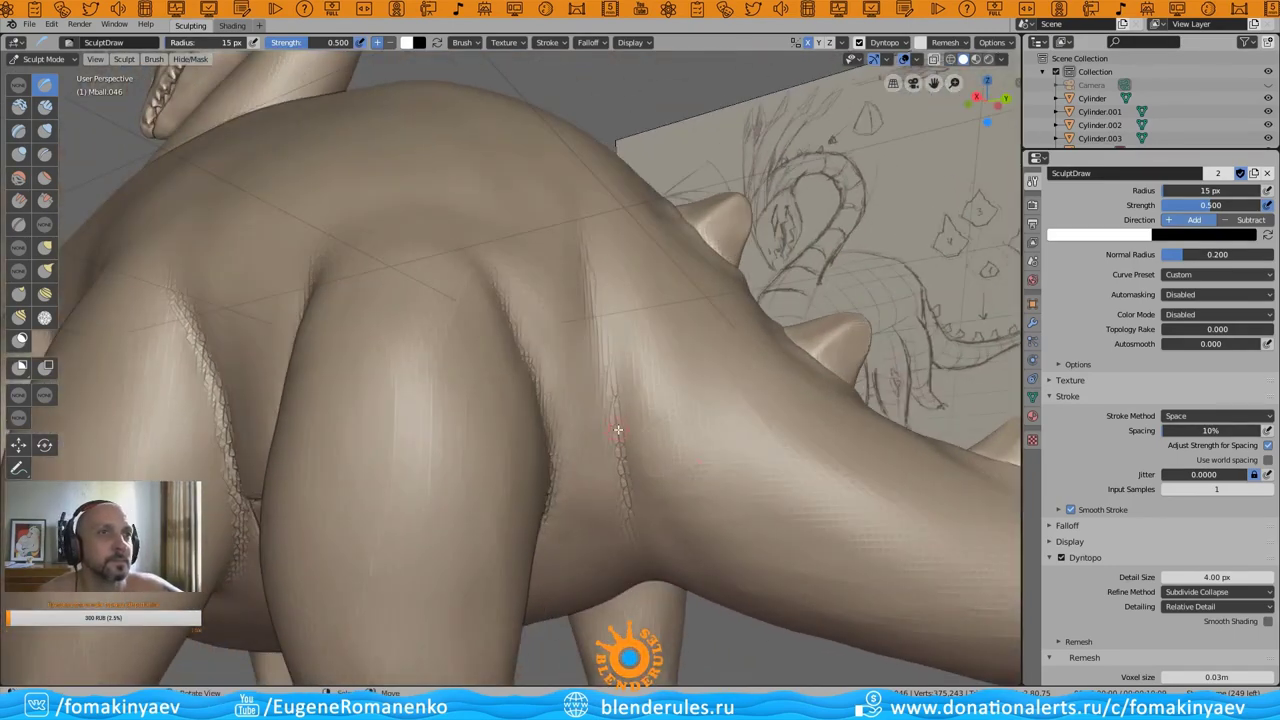
scroll(946, 96, "up", 2)
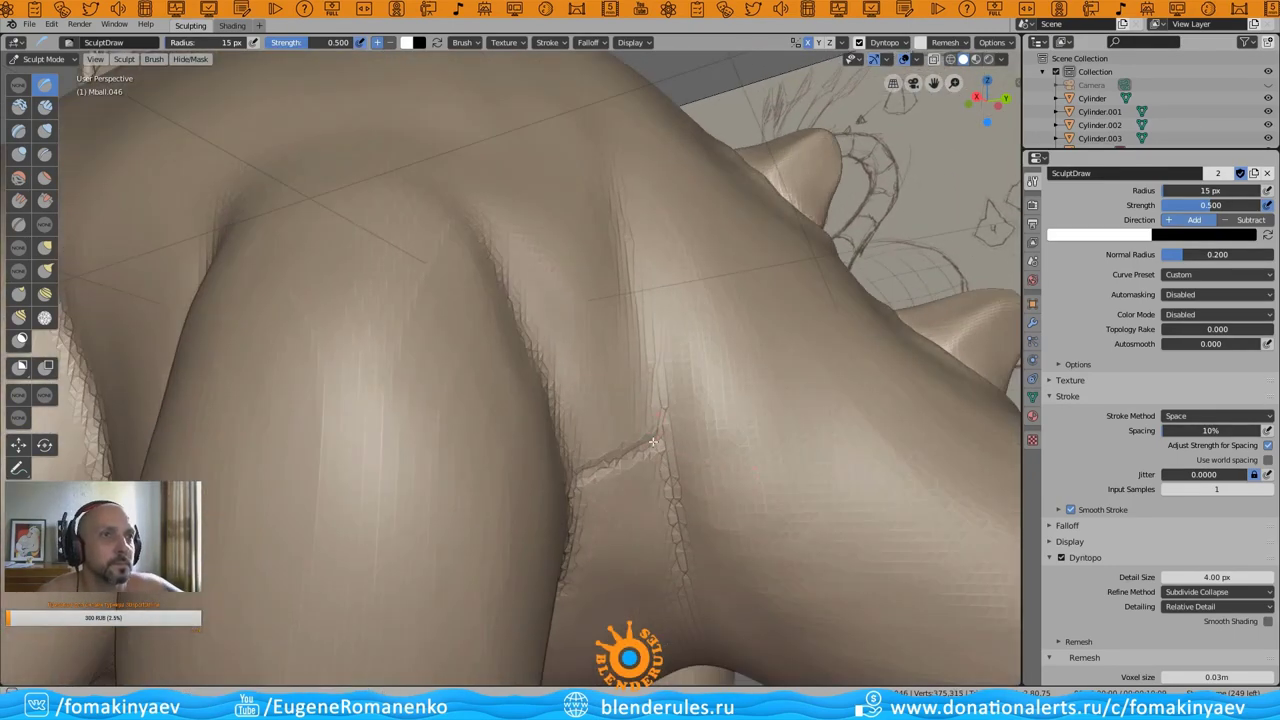
scroll(967, 72, "up", 3)
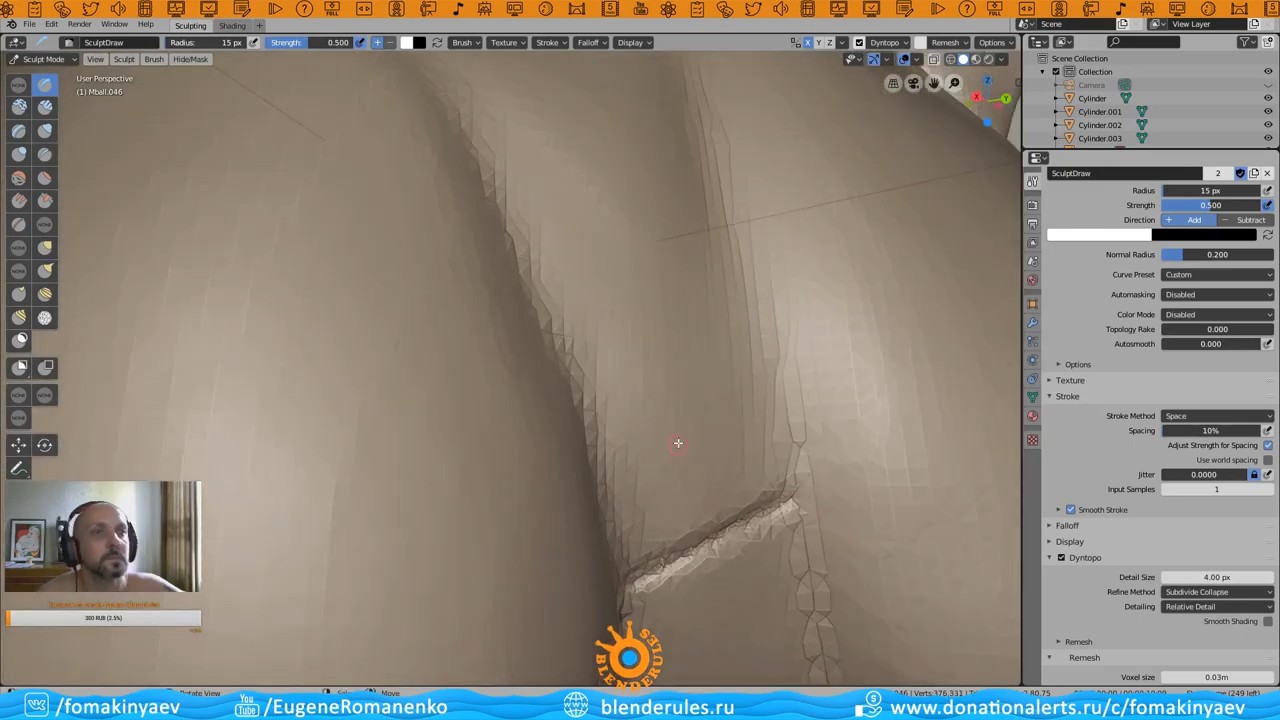
scroll(678, 443, "down", 5)
middle_click_drag(678, 443, 780, 211)
- Extend the flank seam along the tail toward its tip
scroll(529, 383, "up", 2)
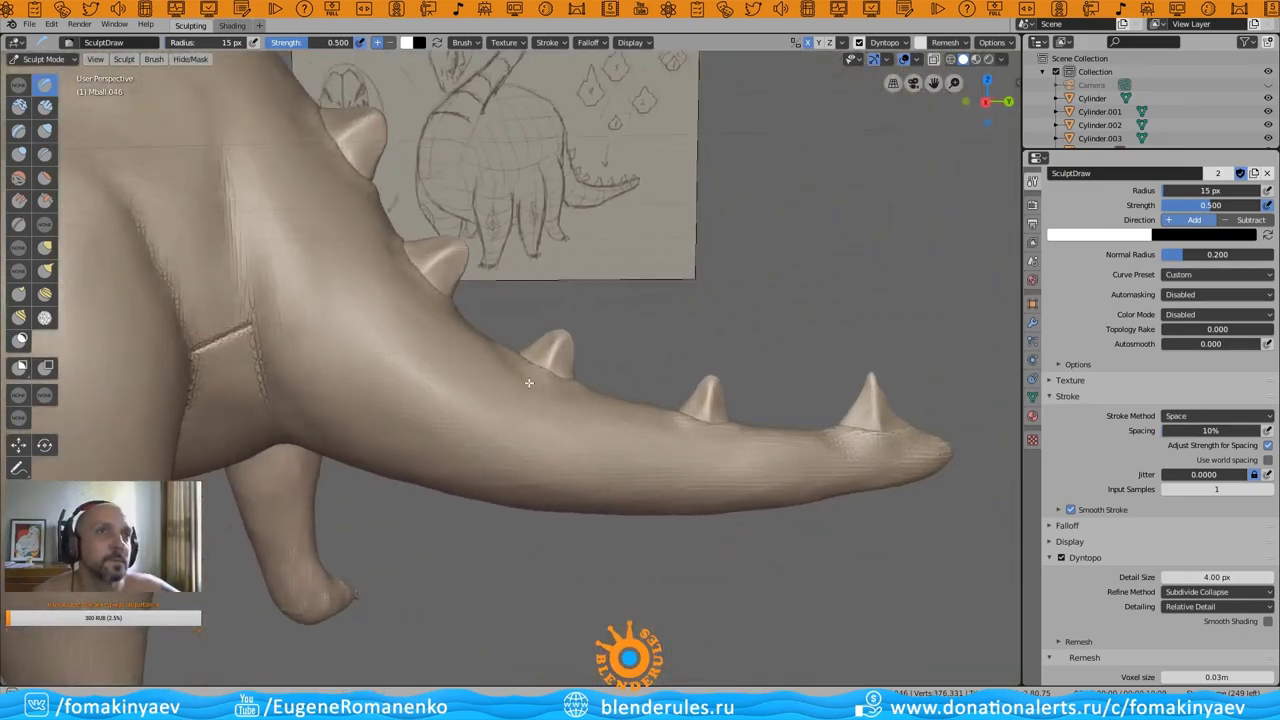
mouse_move(529, 383)
middle_mouse_down()
mouse_move(420, 350)
mouse_move(148, 307)
middle_mouse_up()
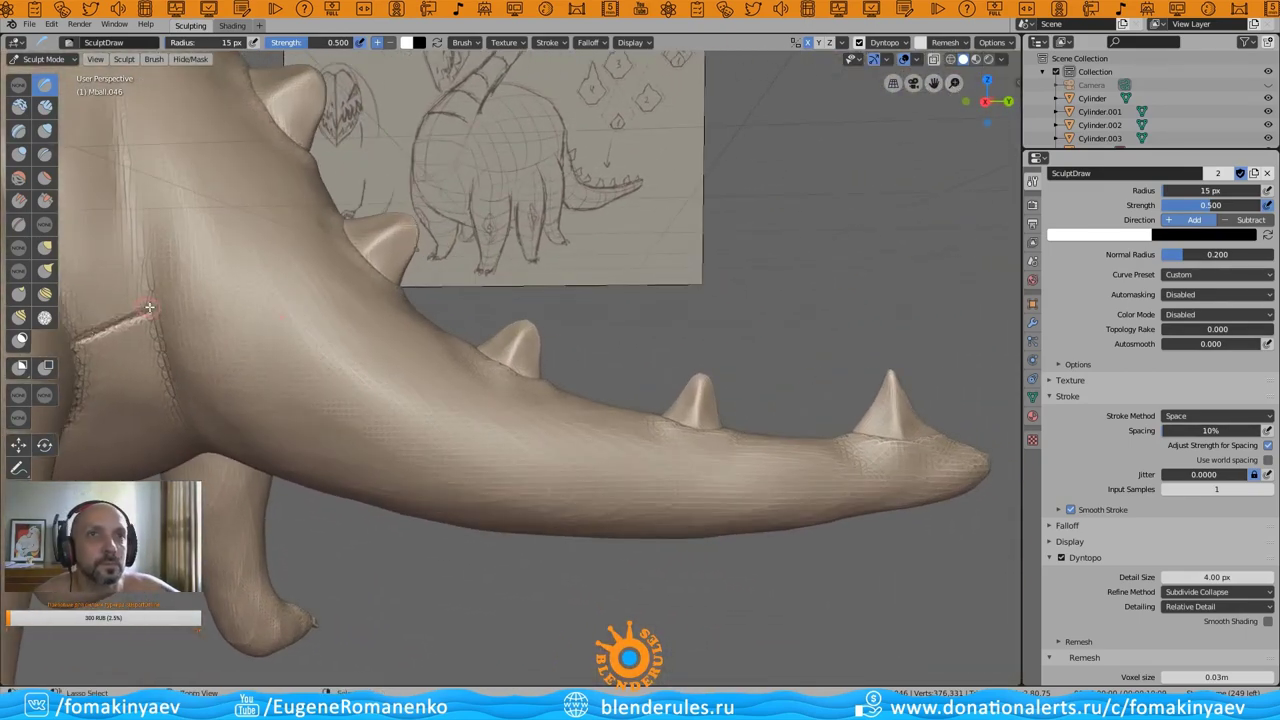
left_click_drag(690, 479, 1000, 463)
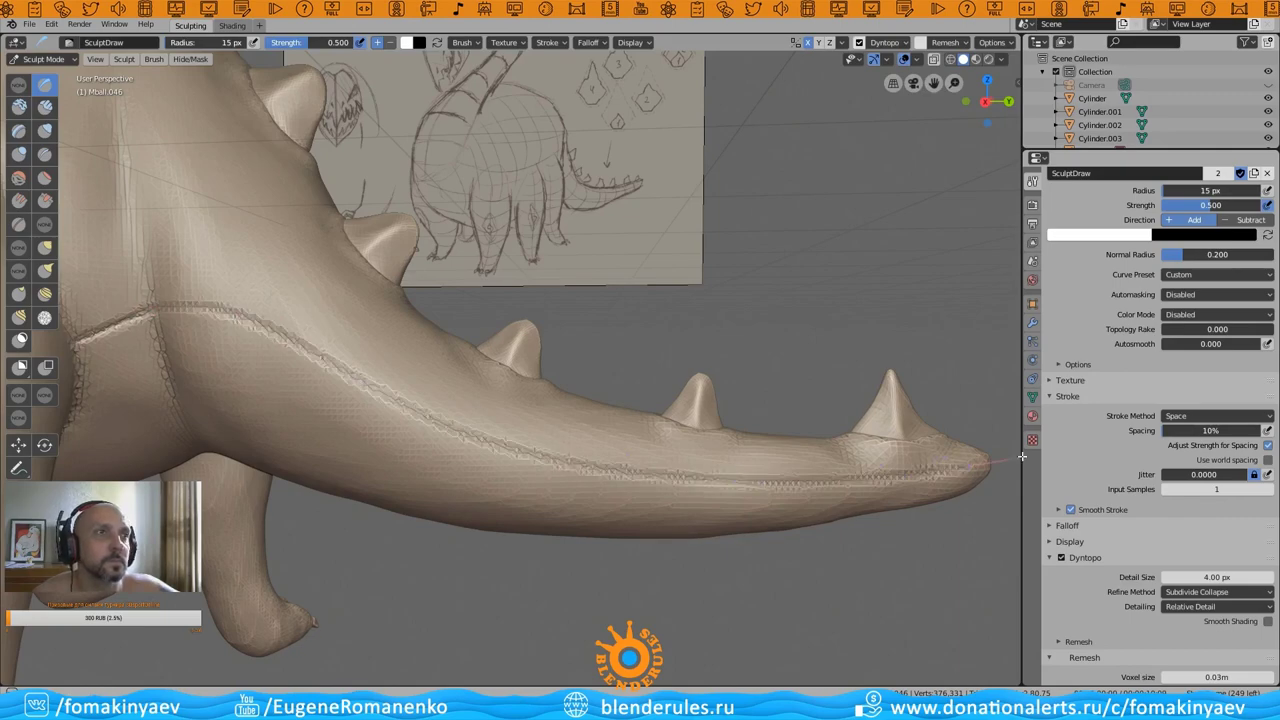
scroll(1000, 463, "down", 3)
scroll(783, 157, "up", 3)
mouse_move(1000, 463)
middle_mouse_down()
mouse_move(783, 157)
mouse_move(379, 177)
middle_mouse_up()
scroll(783, 157, "up", 2)
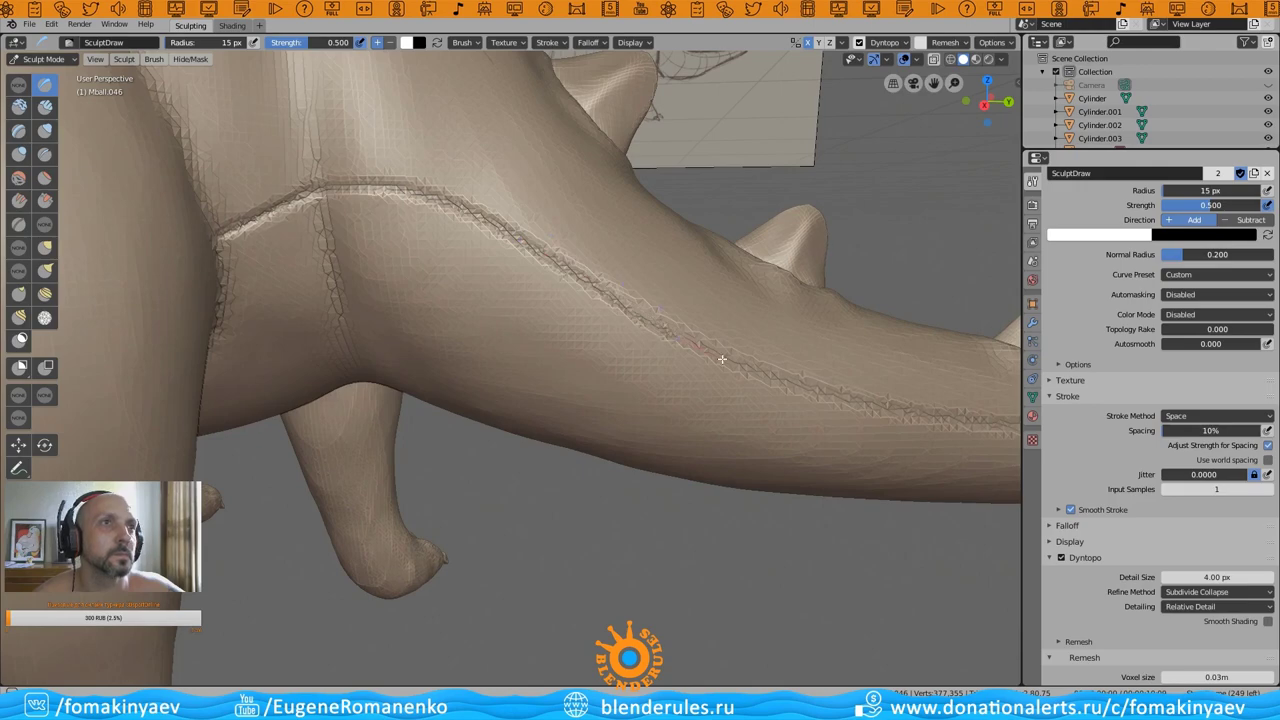
middle_click_drag(722, 358, 302, 283)
scroll(302, 283, "up", 2)
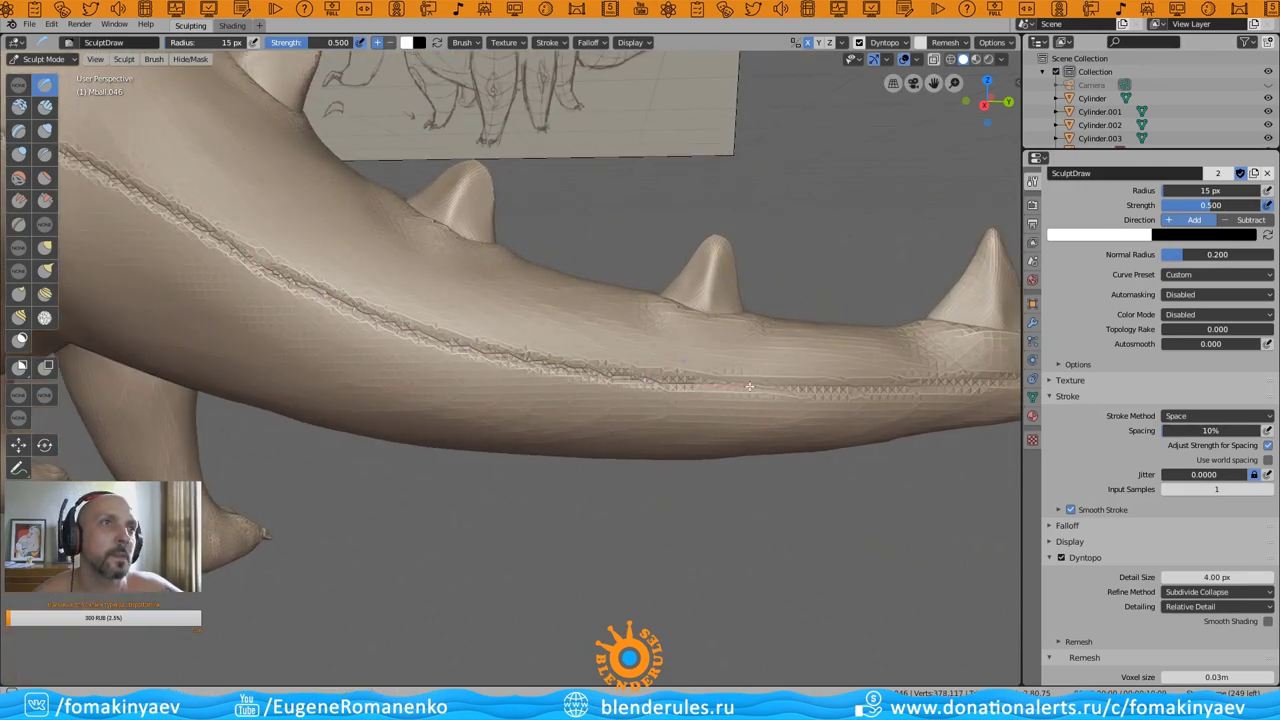
middle_click_drag(954, 86, 966, 80)
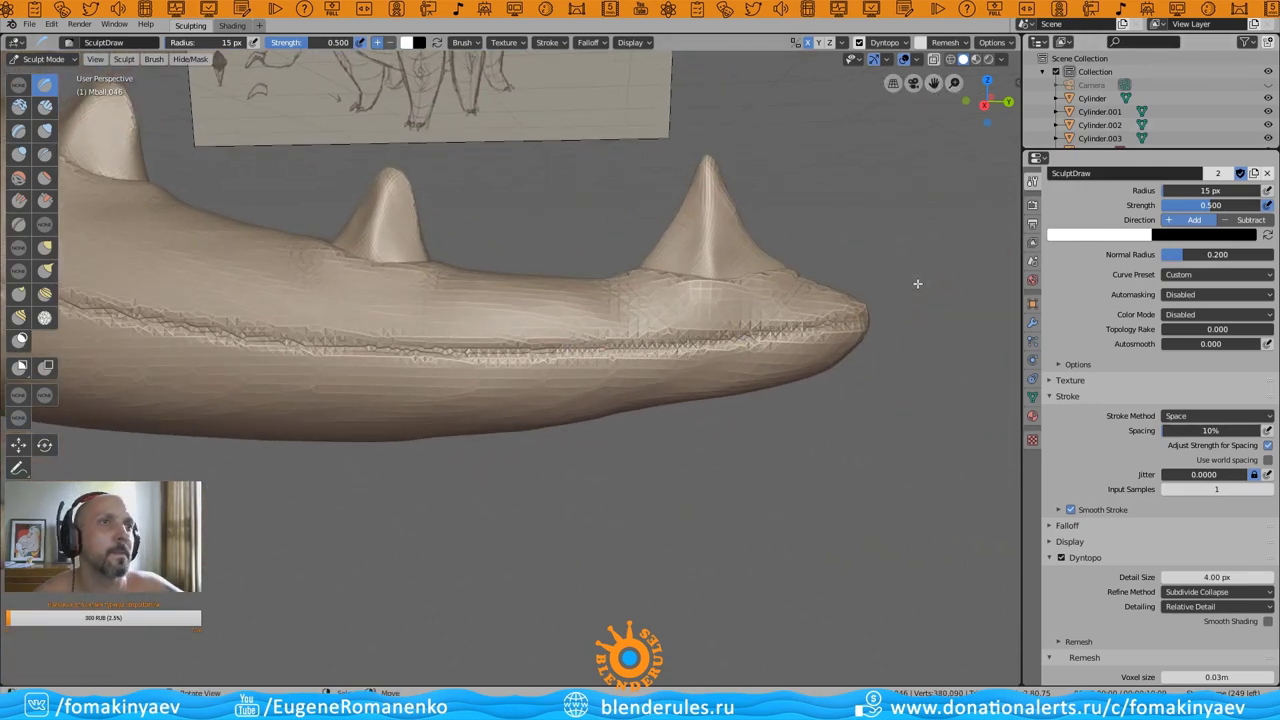
scroll(917, 283, "up", 3)
middle_click_drag(917, 283, 756, 337)
- Deepen the seam along the tail side and continue it onto the body
left_click_drag(740, 358, 190, 410)
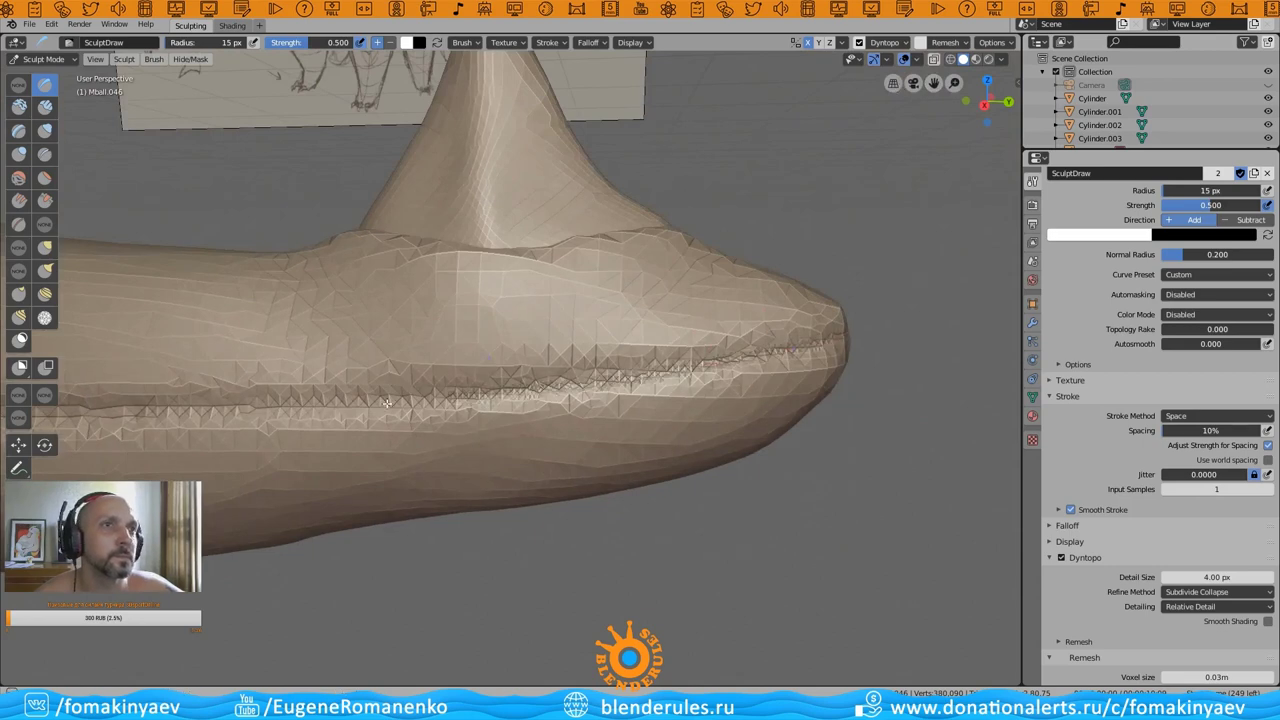
middle_click_drag(190, 410, 260, 372)
left_click_drag(260, 372, 636, 376)
middle_click_drag(636, 376, 963, 395)
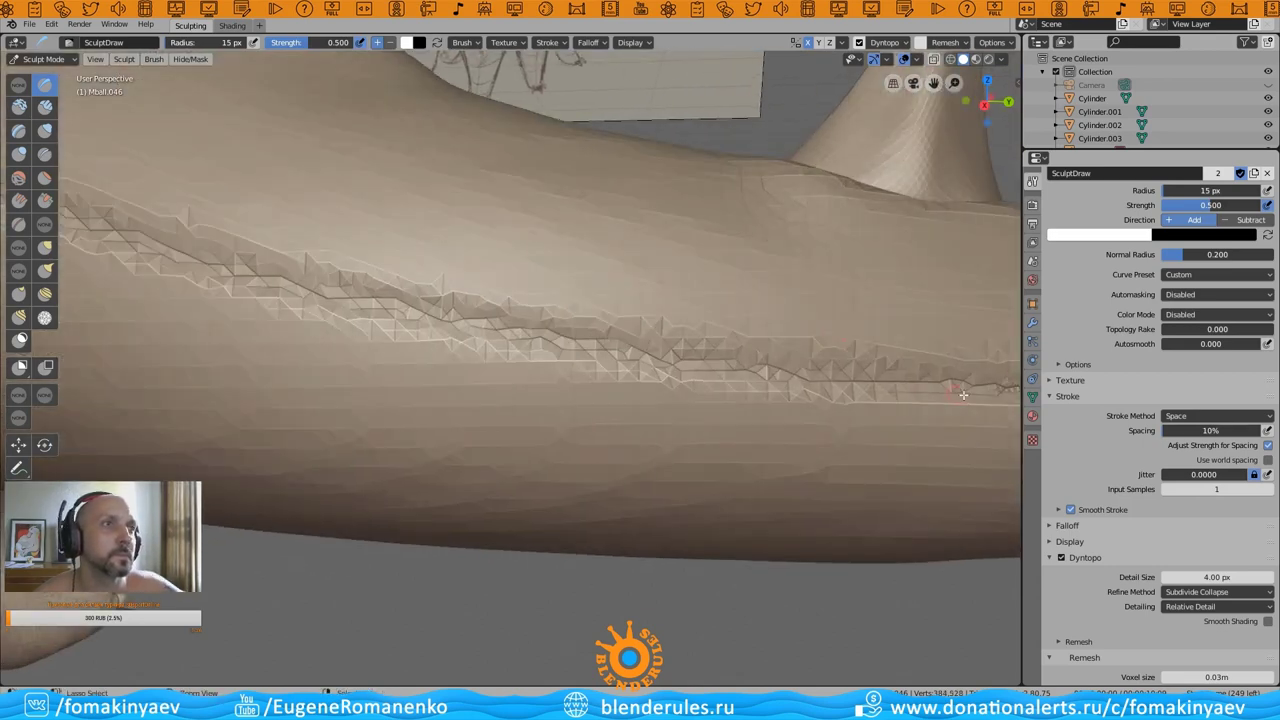
left_click_drag(758, 371, 130, 250)
middle_click_drag(130, 250, 690, 366)
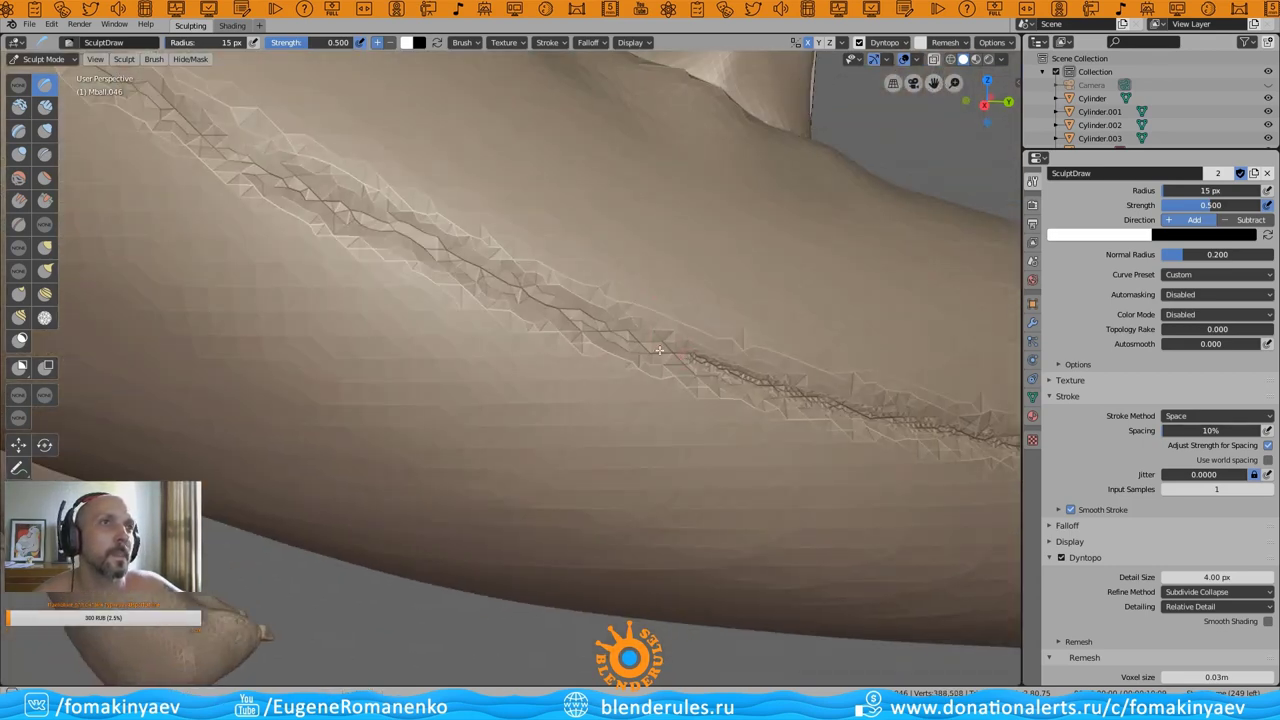
left_click_drag(690, 366, 235, 155)
middle_click_drag(235, 155, 640, 455)
left_click_drag(640, 455, 150, 160)
- Carve the seam across the body, then check it from behind
middle_click_drag(924, 93, 620, 312)
mouse_move(620, 312)
left_mouse_down()
mouse_move(499, 258)
mouse_move(122, 245)
left_mouse_up()
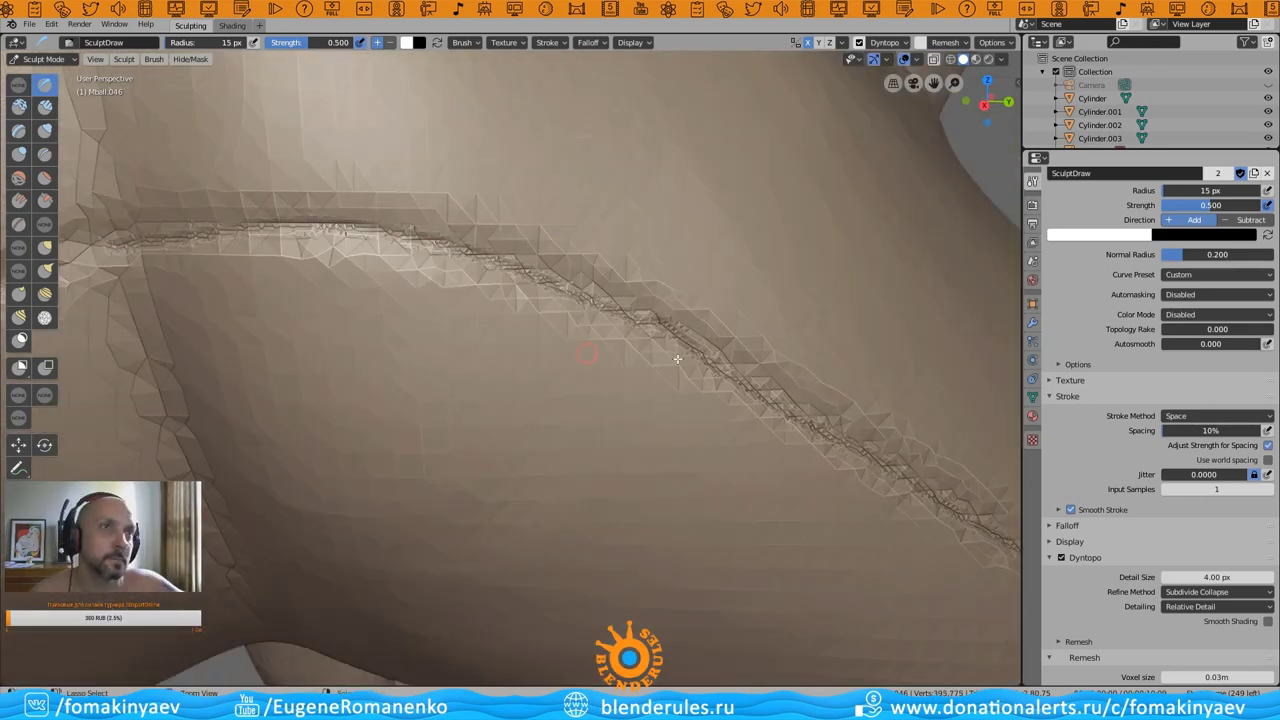
mouse_move(589, 286)
left_mouse_down()
mouse_move(326, 222)
mouse_move(95, 238)
left_mouse_up()
middle_click_drag(95, 238, 595, 153)
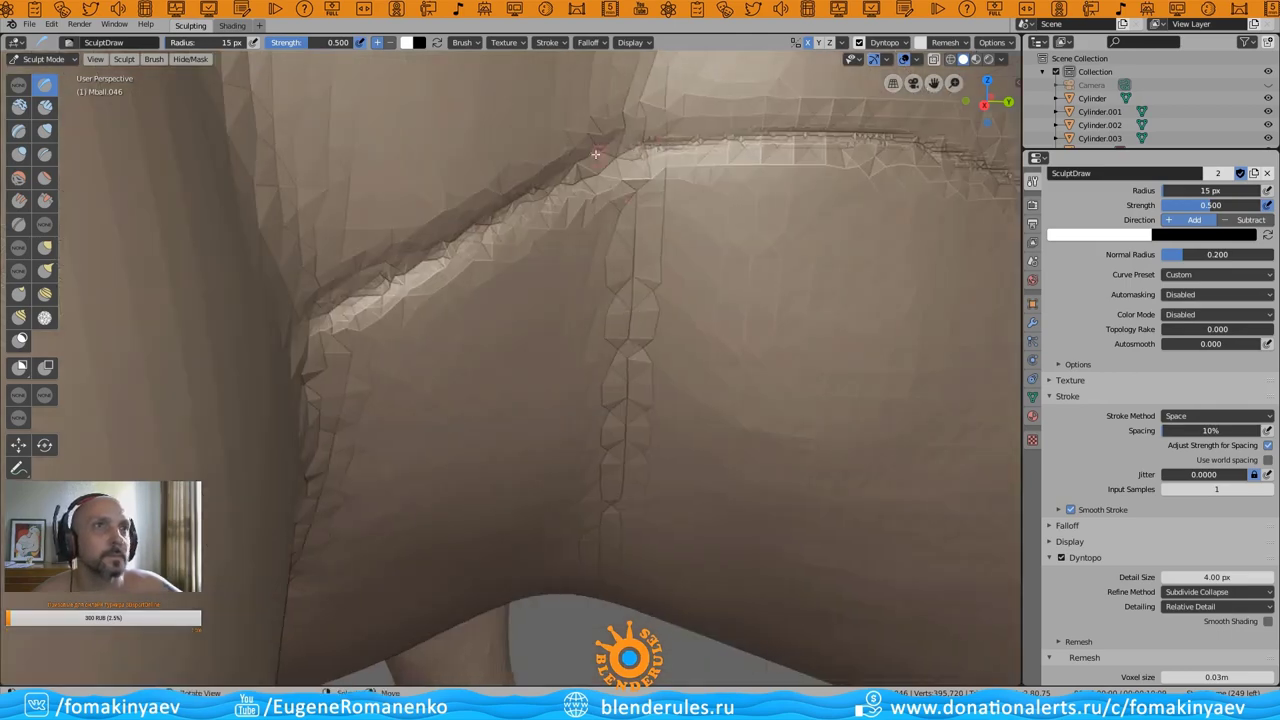
middle_click_drag(714, 131, 437, 230)
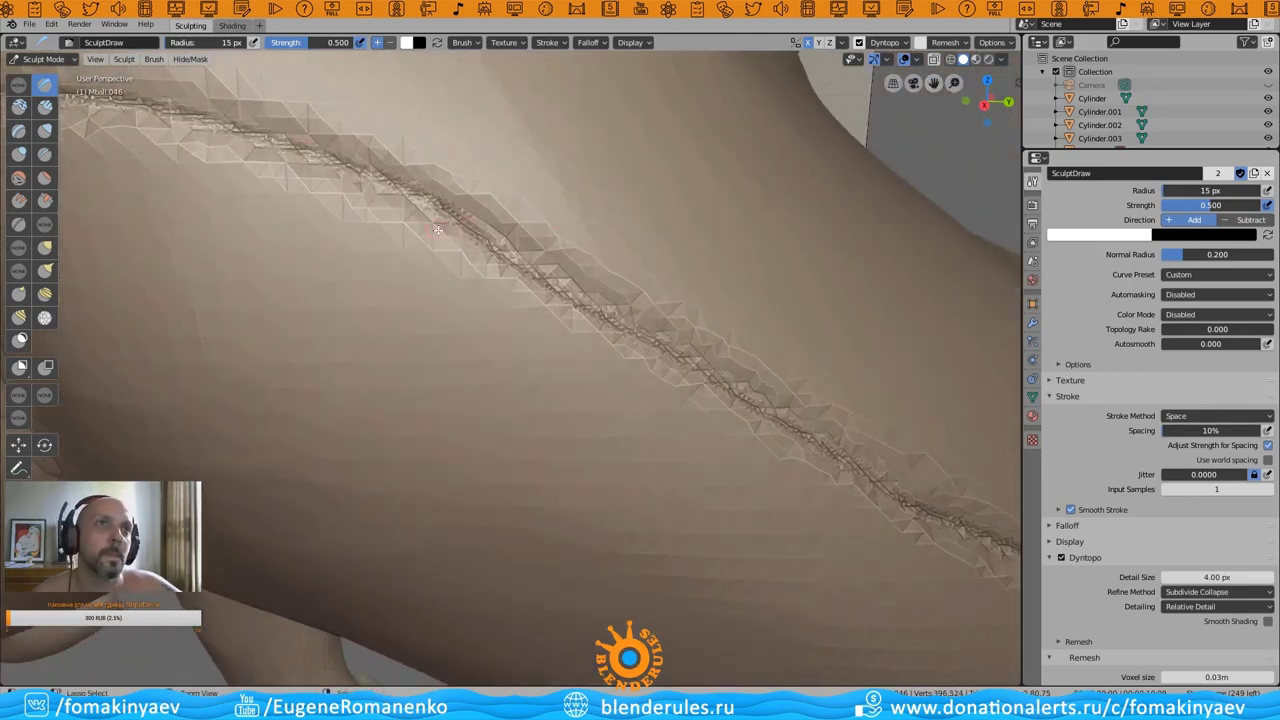
scroll(937, 511, "down", 5)
mouse_move(937, 511)
middle_mouse_down()
mouse_move(700, 470)
mouse_move(476, 386)
middle_mouse_up()
scroll(700, 470, "up", 2)
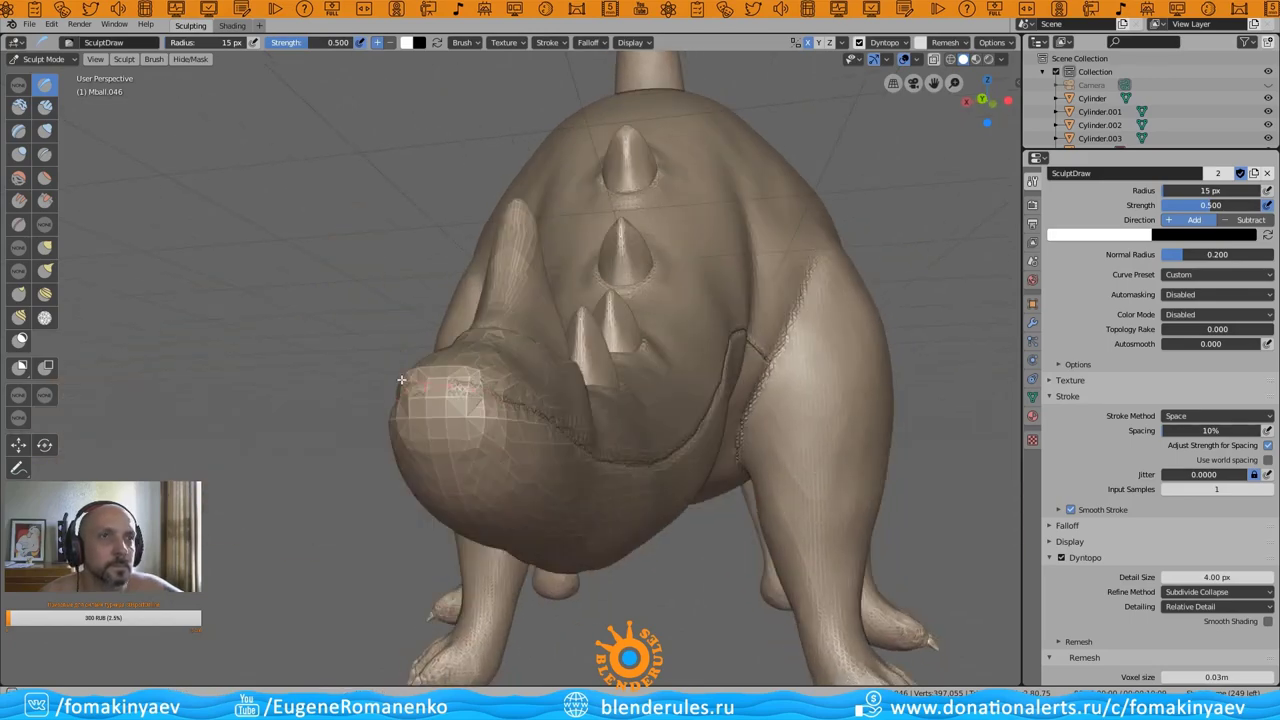
- Frame the snout from the side with the view pie menu and sharpen its seam ridge
key("grave")
left_click(531, 403)
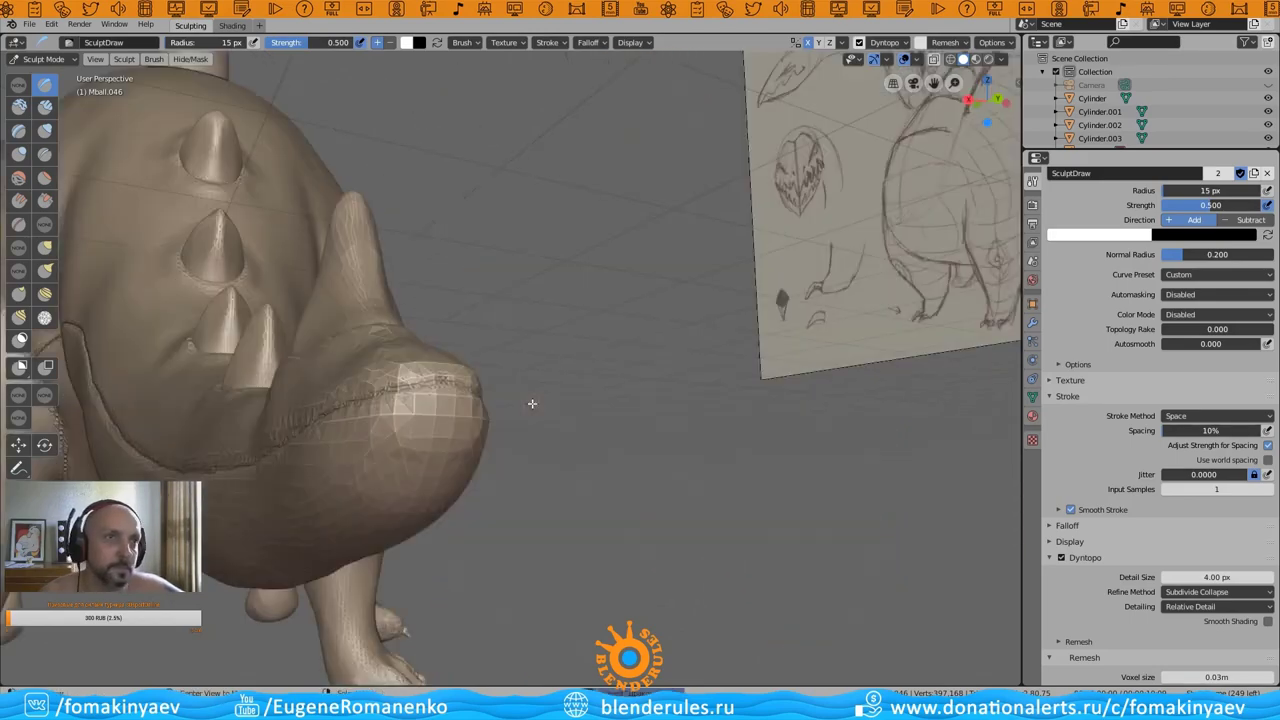
scroll(531, 403, "up", 3)
middle_click_drag(531, 403, 600, 380)
left_click_drag(790, 270, 613, 290)
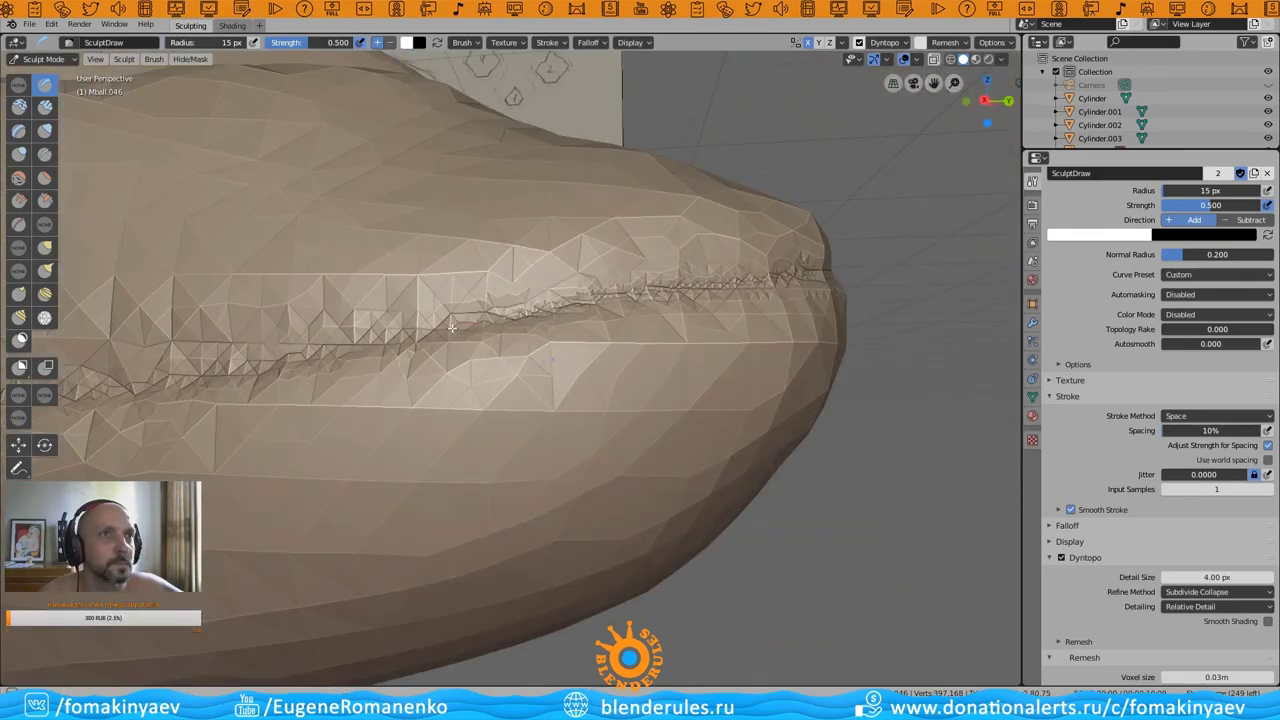
middle_click_drag(779, 295, 826, 259)
- Retrace the full snout seam with several SculptDraw strokes into a deeper groove
left_click_drag(908, 253, 120, 342)
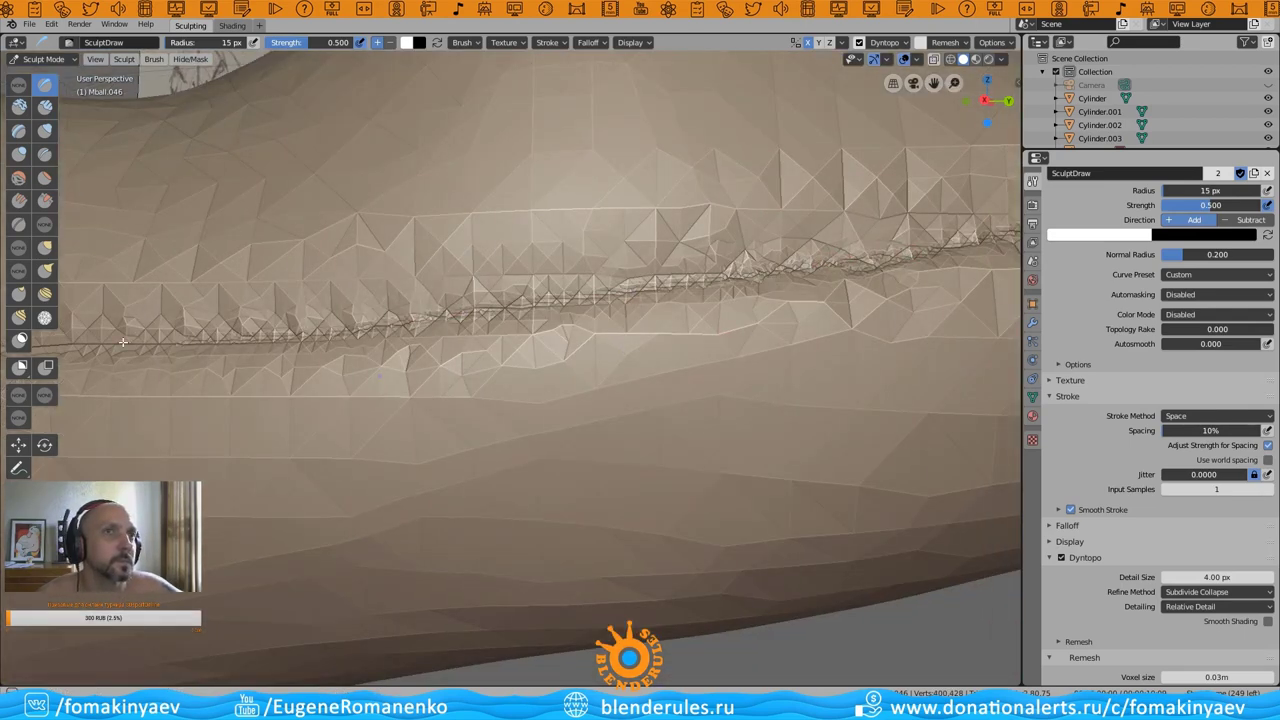
middle_click_drag(130, 340, 880, 400)
left_click_drag(890, 403, 115, 408)
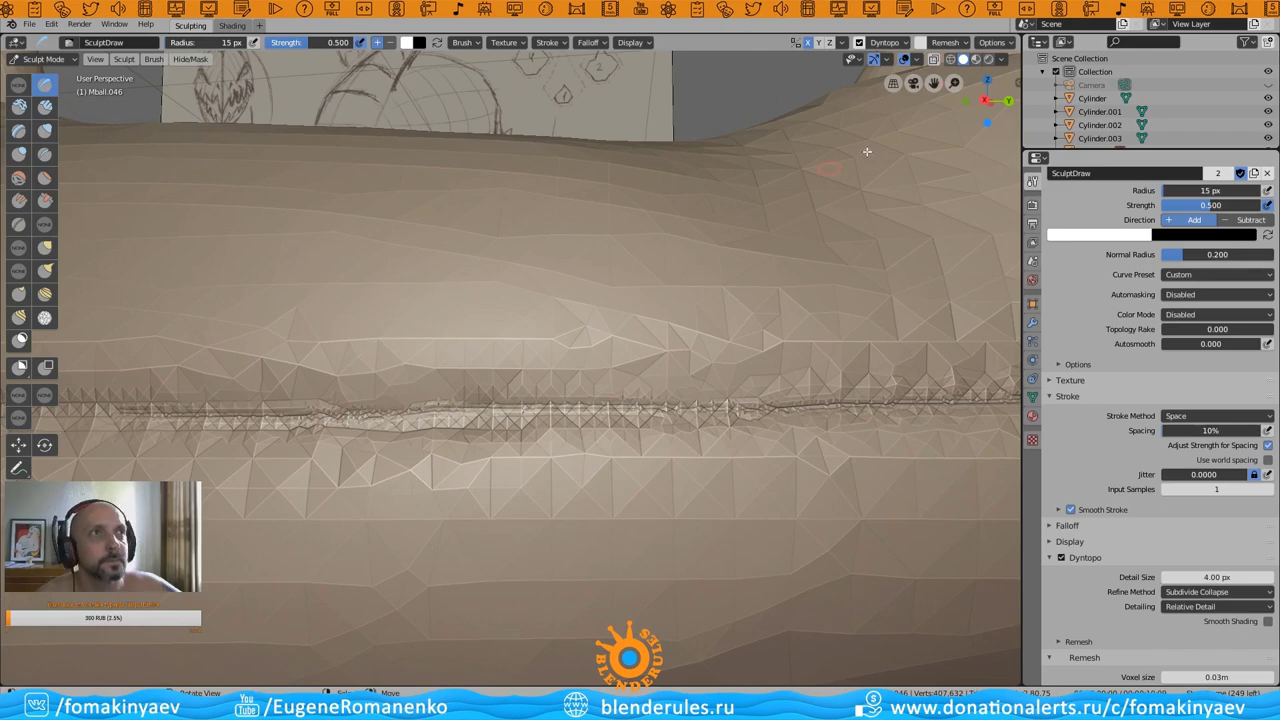
middle_click_drag(866, 151, 893, 384)
left_click_drag(893, 384, 172, 385)
middle_click_drag(809, 180, 851, 399)
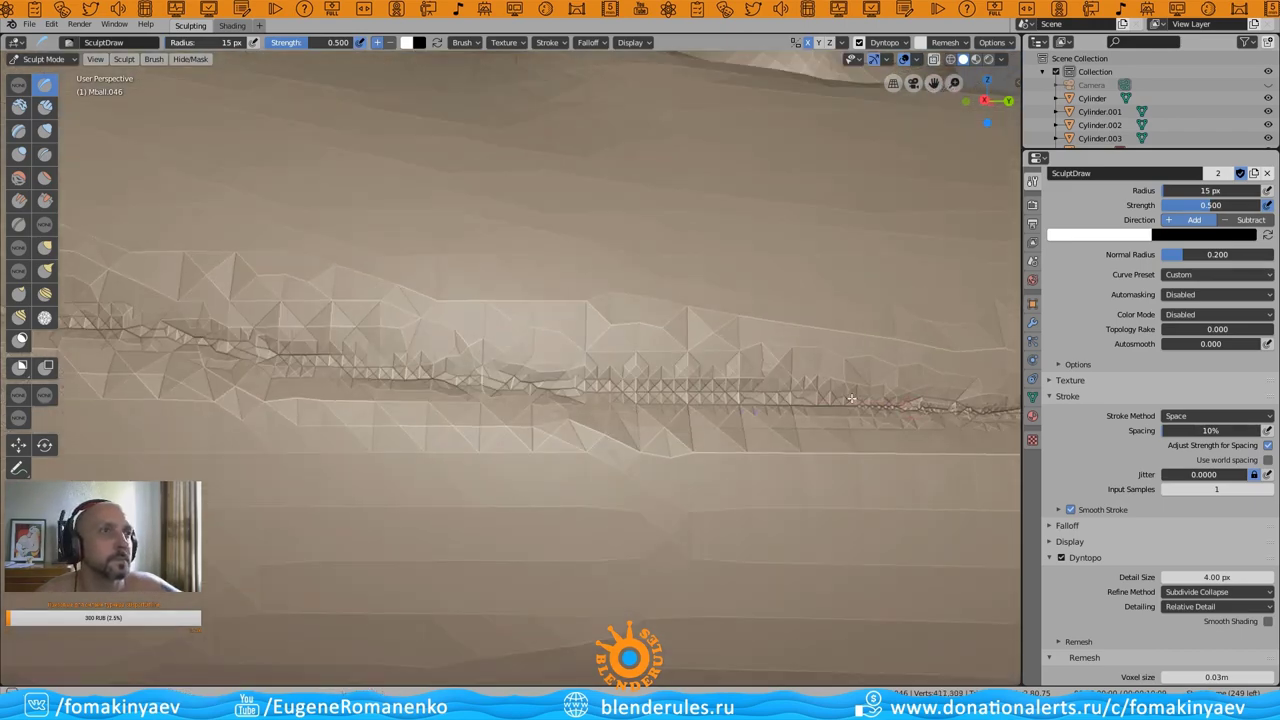
mouse_move(851, 399)
left_mouse_down()
mouse_move(450, 385)
mouse_move(170, 345)
left_mouse_up()
scroll(170, 345, "down", 5)
mouse_move(170, 345)
middle_mouse_down()
mouse_move(535, 365)
mouse_move(608, 320)
mouse_move(577, 314)
mouse_move(592, 296)
mouse_move(401, 259)
mouse_move(573, 311)
middle_mouse_up()
scroll(608, 320, "up", 3)
scroll(585, 305, "up", 3)
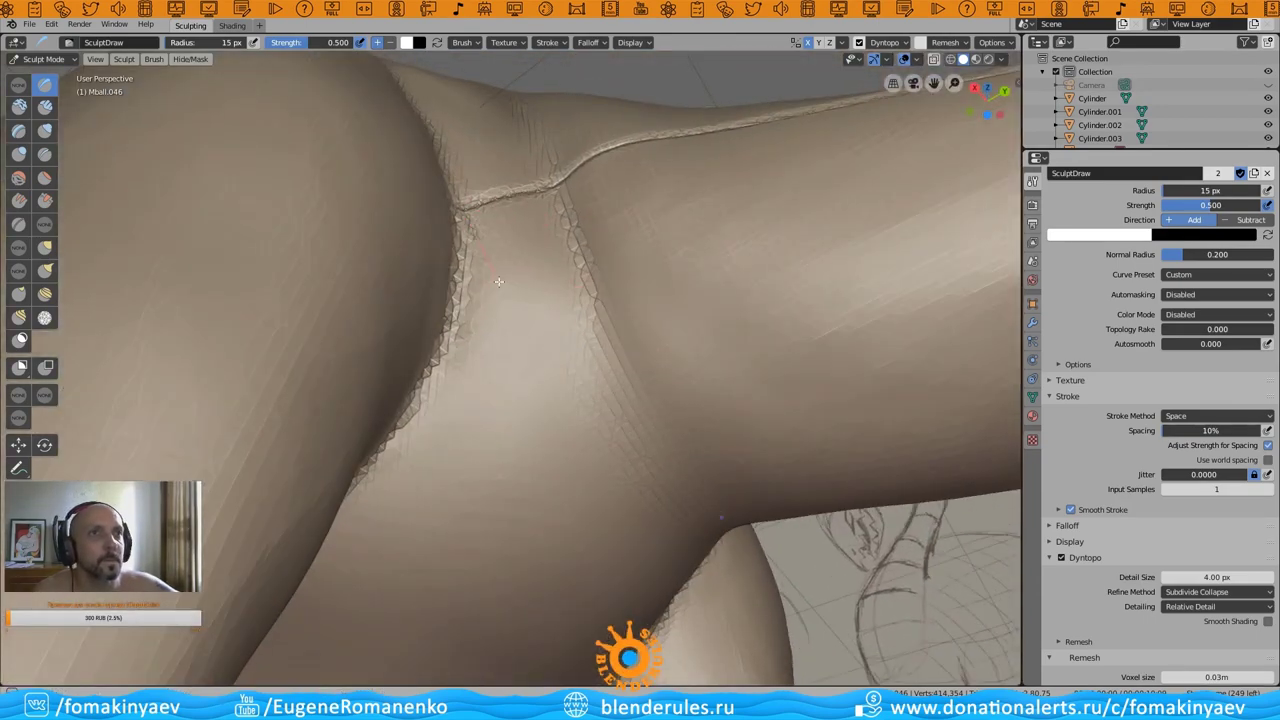
middle_click_drag(573, 311, 455, 174)
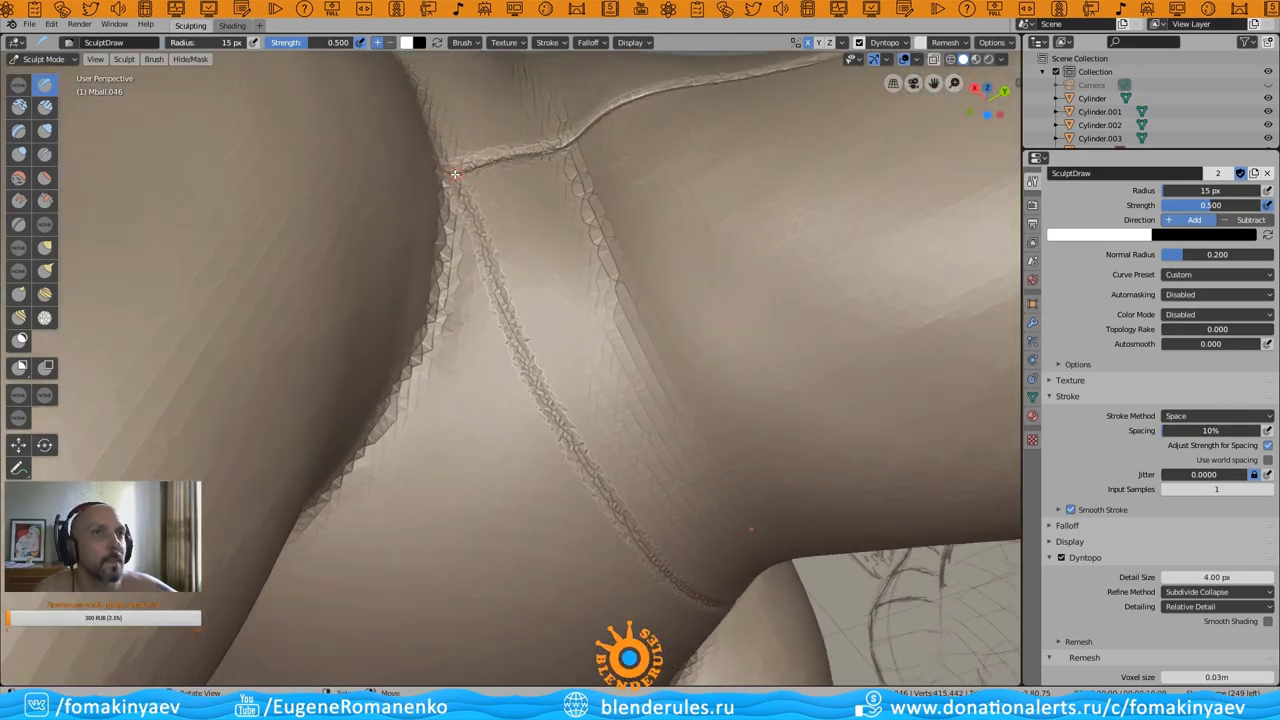
middle_click_drag(696, 254, 567, 117)
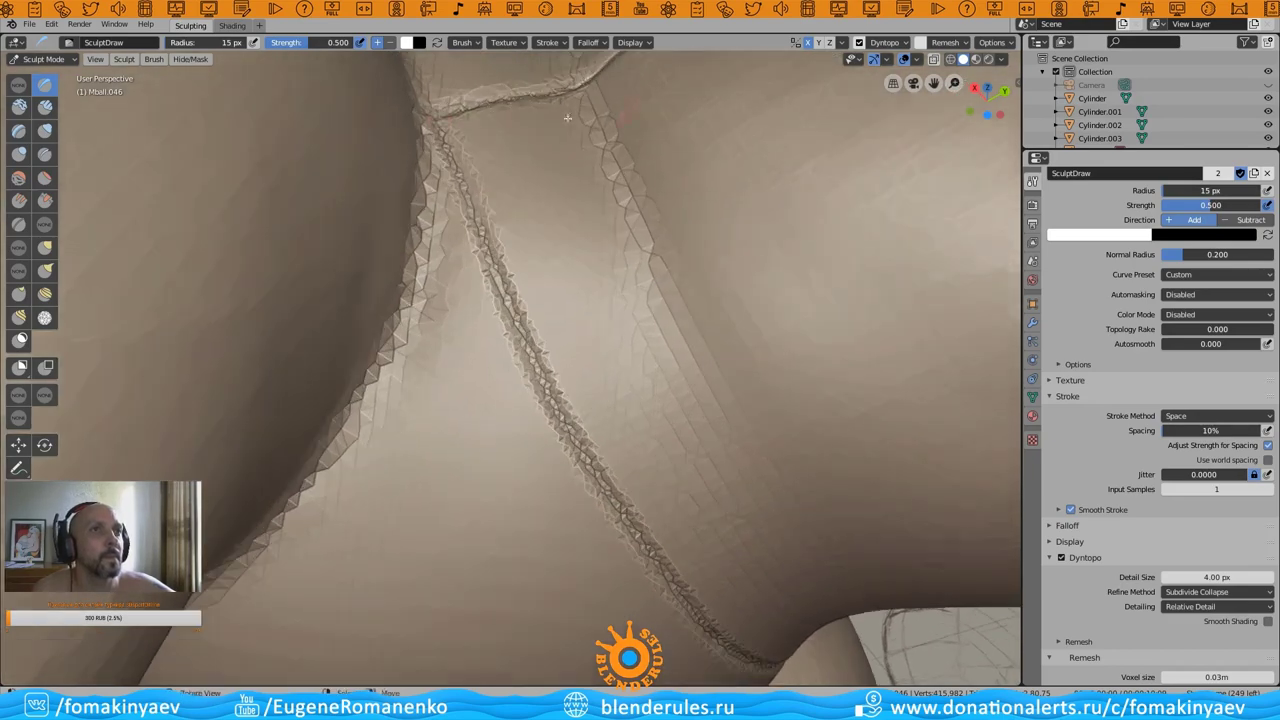
scroll(746, 658, "down", 10)
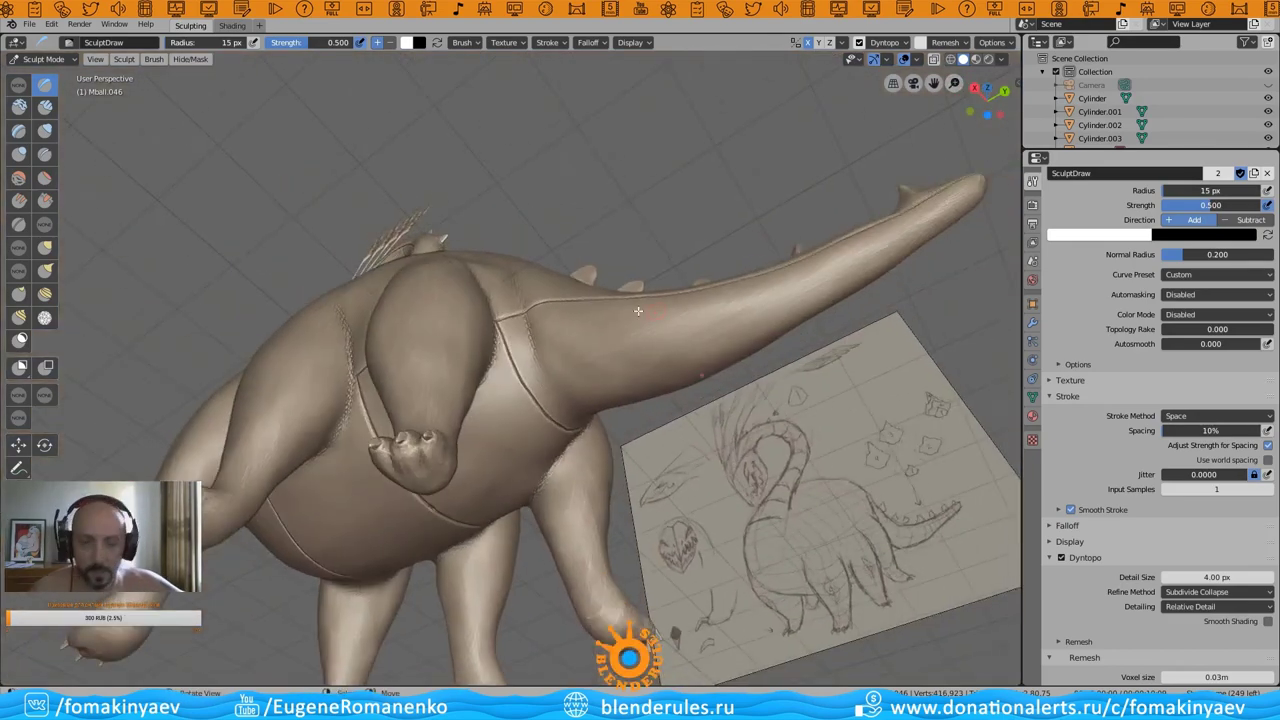
mouse_move(746, 658)
middle_mouse_down()
mouse_move(768, 293)
mouse_move(734, 237)
mouse_move(532, 214)
middle_mouse_up()
scroll(740, 250, "up", 4)
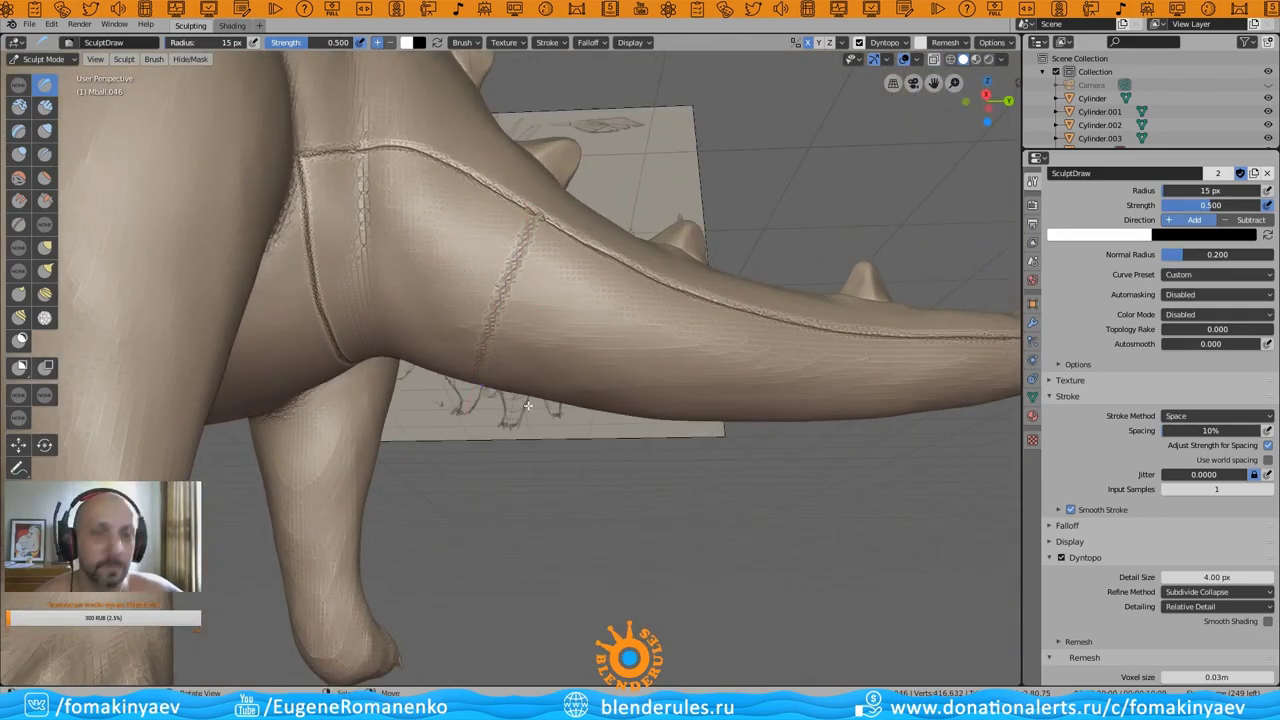
middle_click_drag(528, 405, 454, 179)
scroll(490, 300, "up", 5)
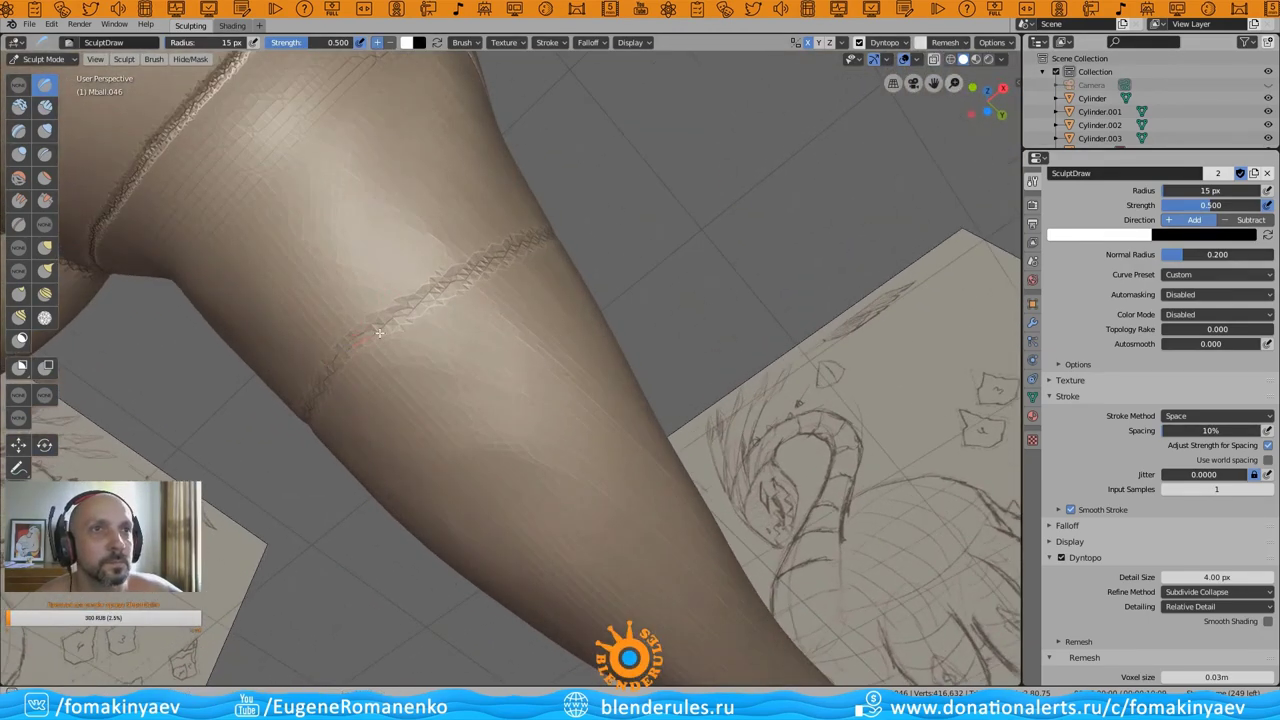
middle_click_drag(485, 262, 490, 215)
scroll(493, 181, "up", 3)
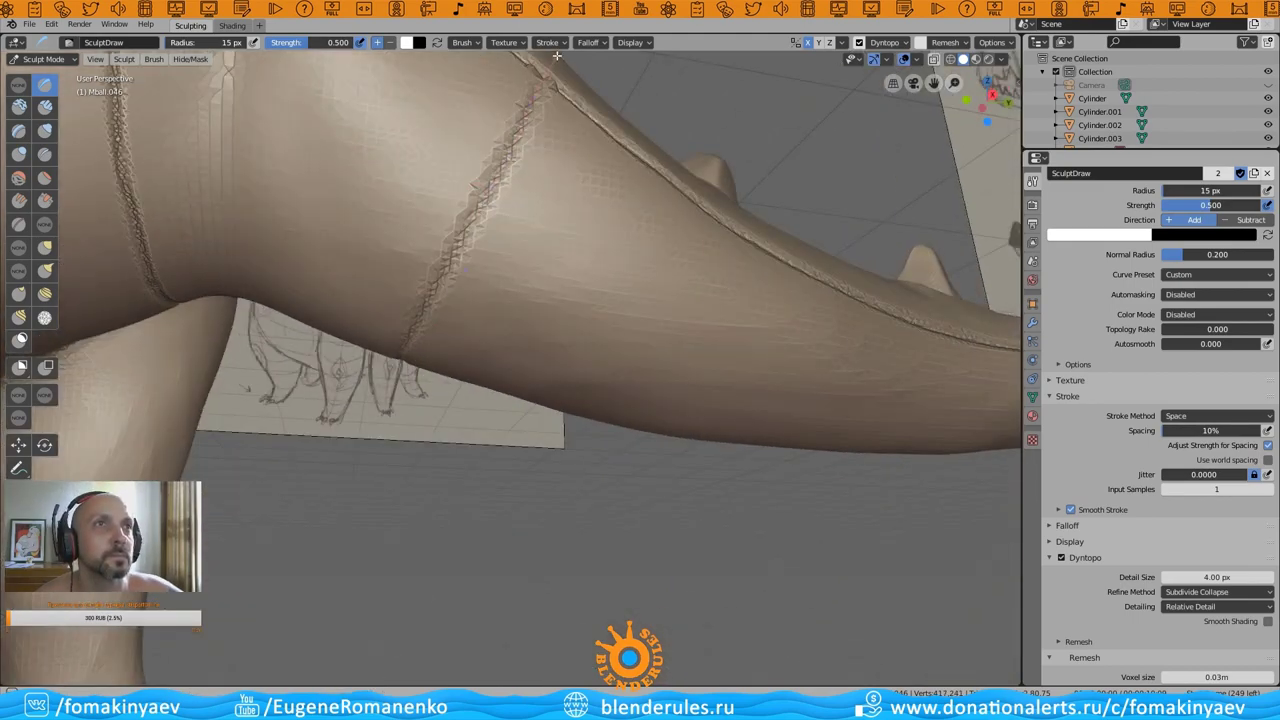
middle_click_drag(557, 56, 514, 315)
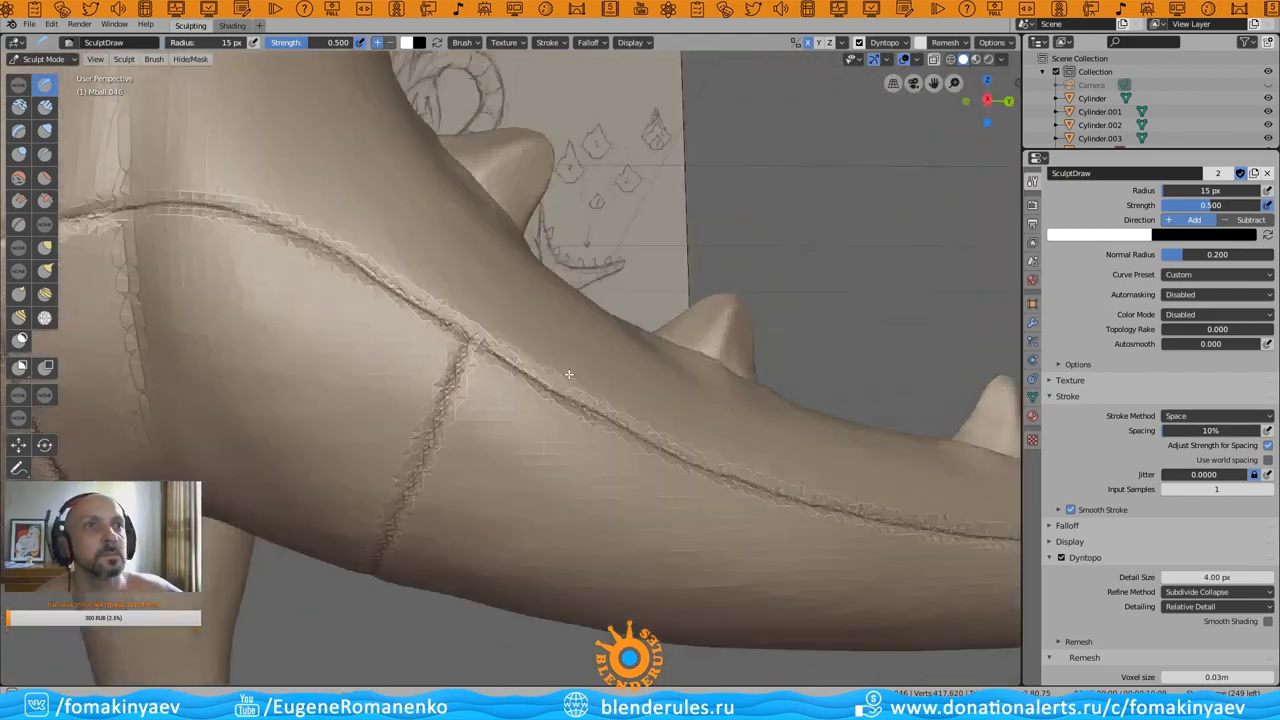
middle_click_drag(488, 357, 646, 232)
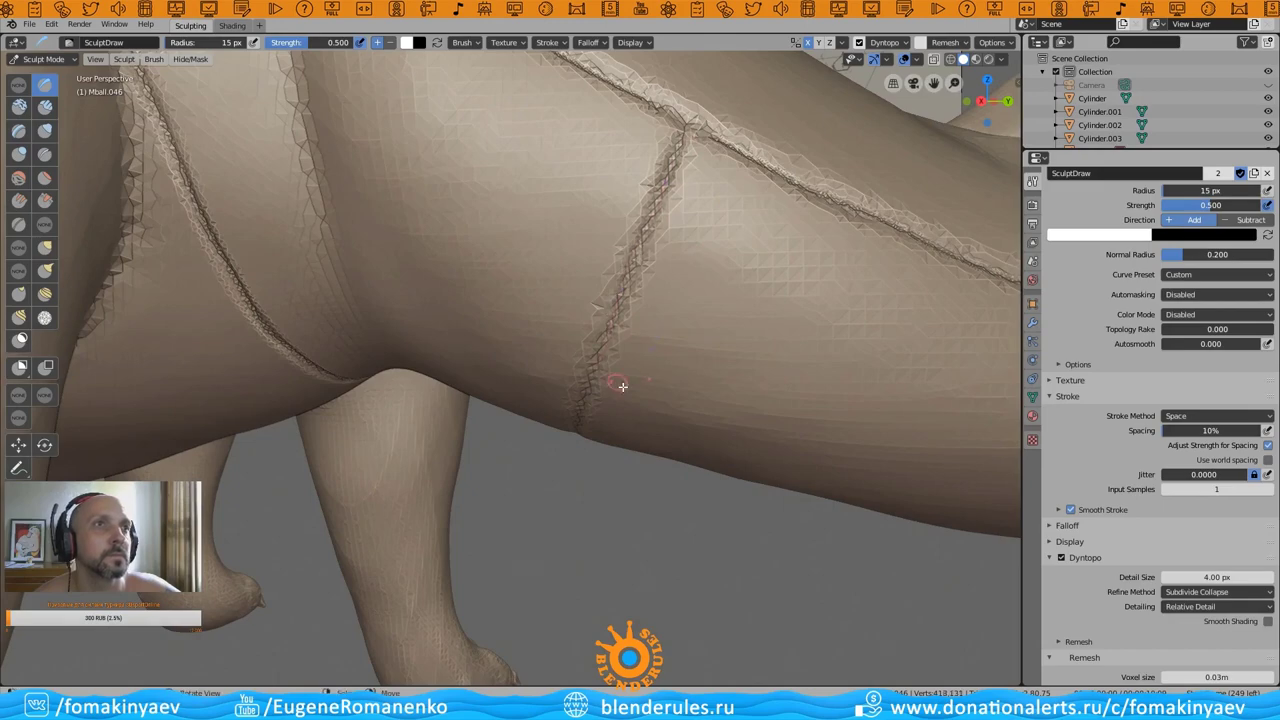
mouse_move(622, 386)
middle_mouse_down()
mouse_move(570, 400)
mouse_move(527, 443)
middle_mouse_up()
middle_click_drag(413, 573, 609, 457)
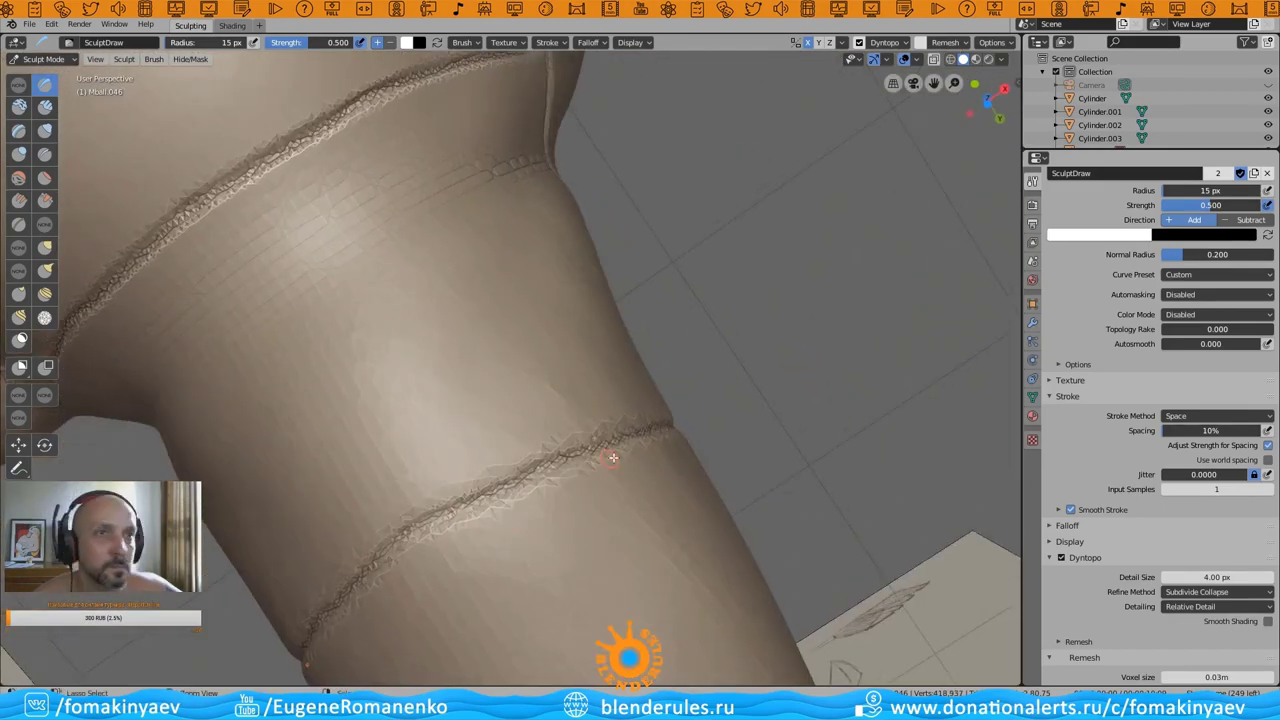
middle_click_drag(646, 341, 731, 194)
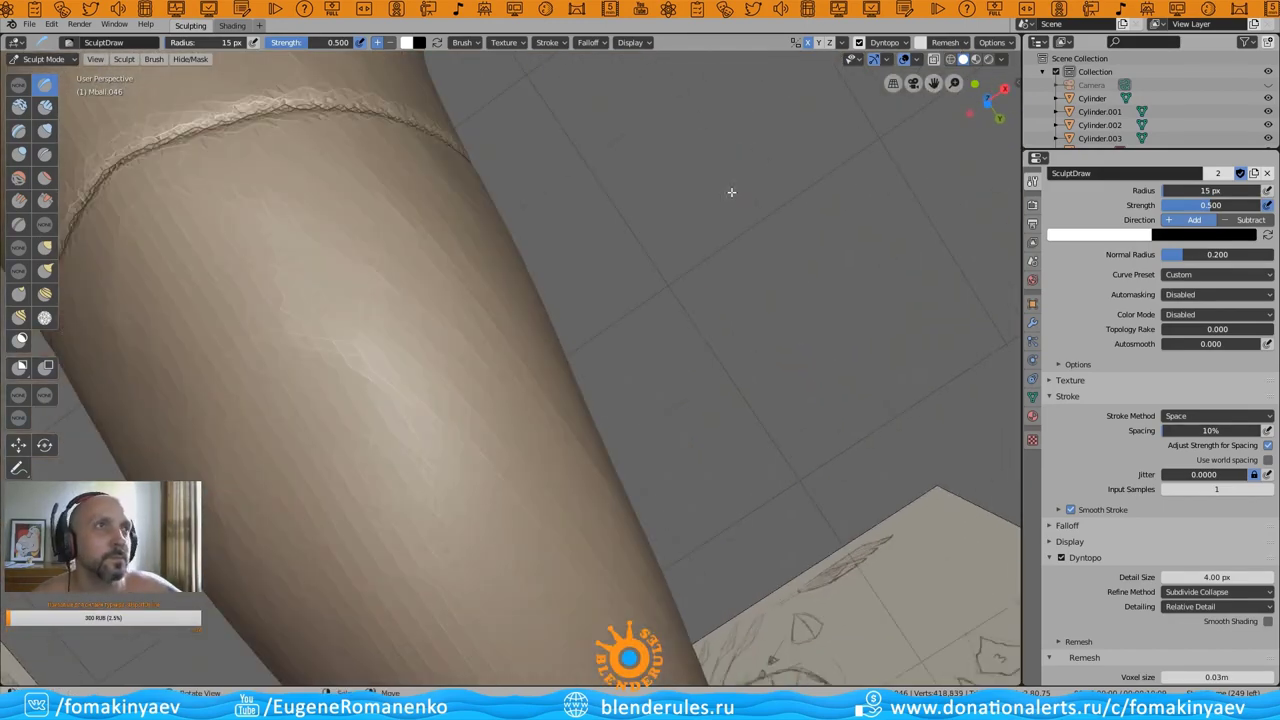
scroll(731, 194, "down", 5)
mouse_move(400, 323)
middle_mouse_down()
mouse_move(446, 385)
mouse_move(500, 334)
mouse_move(586, 366)
mouse_move(558, 314)
middle_mouse_up()
scroll(500, 334, "up", 5)
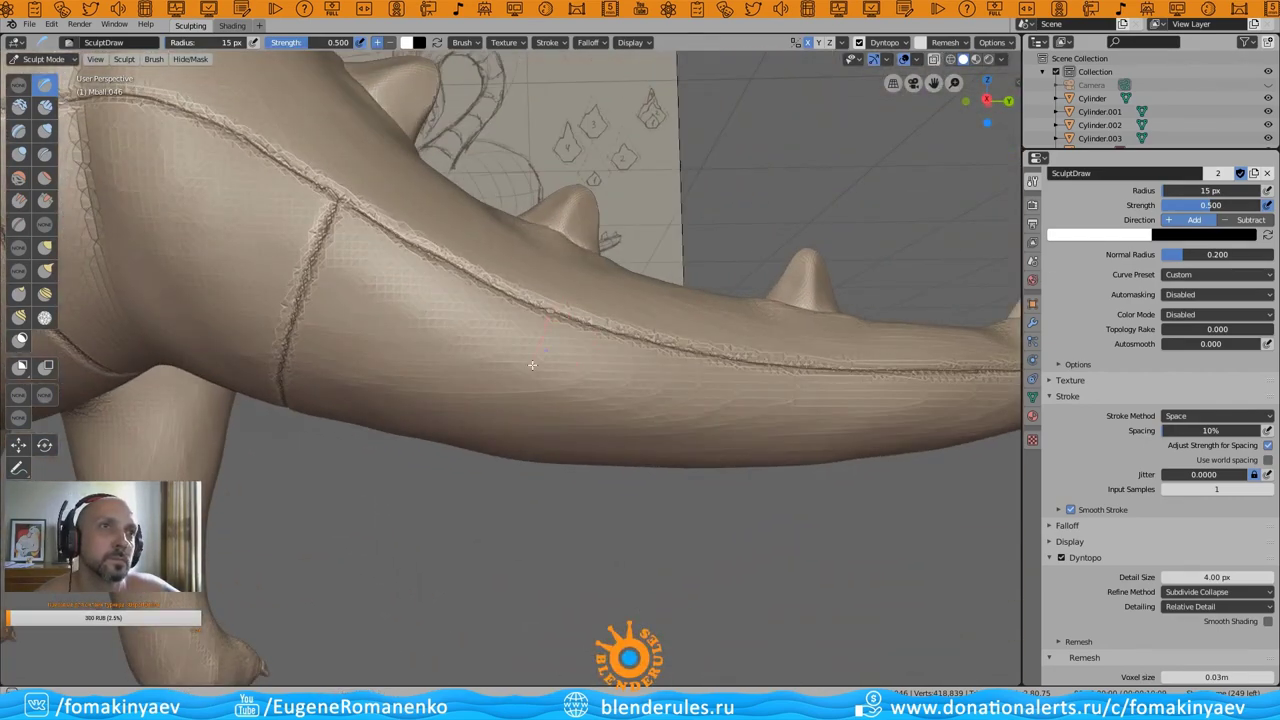
middle_click_drag(530, 437, 578, 348)
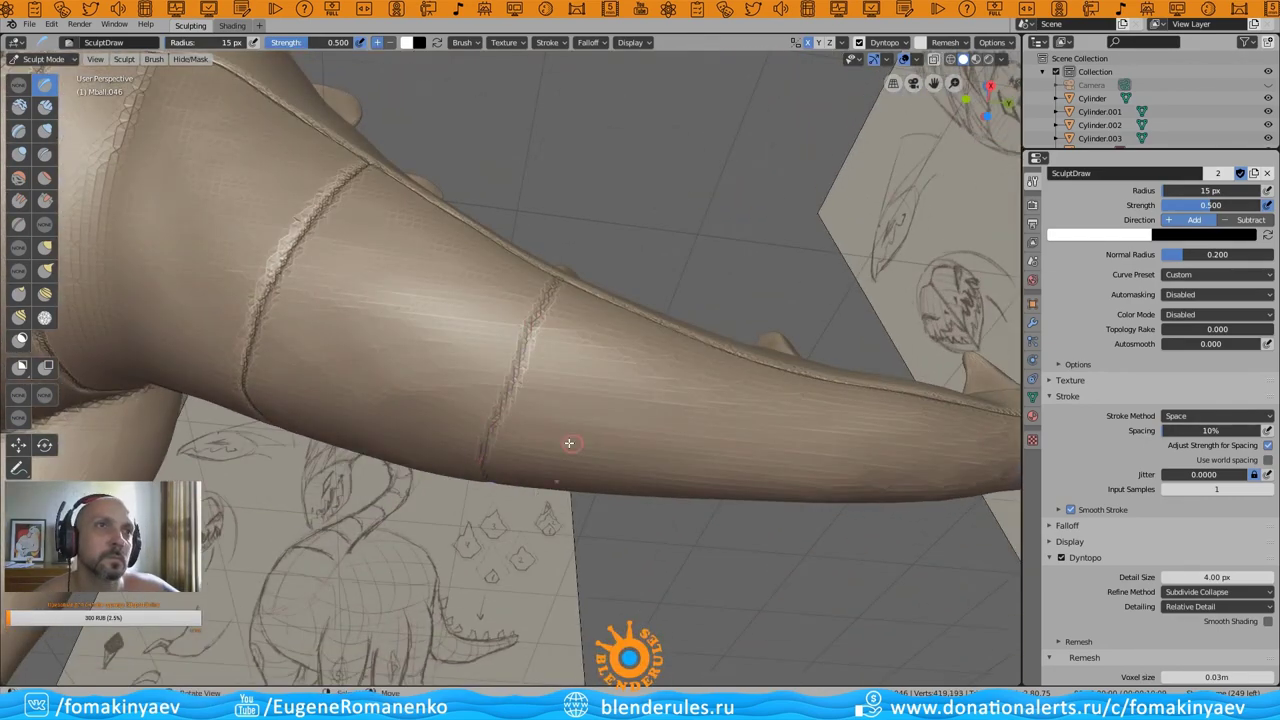
mouse_move(569, 443)
middle_mouse_down()
mouse_move(680, 337)
mouse_move(551, 347)
middle_mouse_up()
mouse_move(502, 390)
middle_mouse_down()
mouse_move(600, 377)
mouse_move(445, 384)
middle_mouse_up()
middle_click_drag(381, 409, 582, 253)
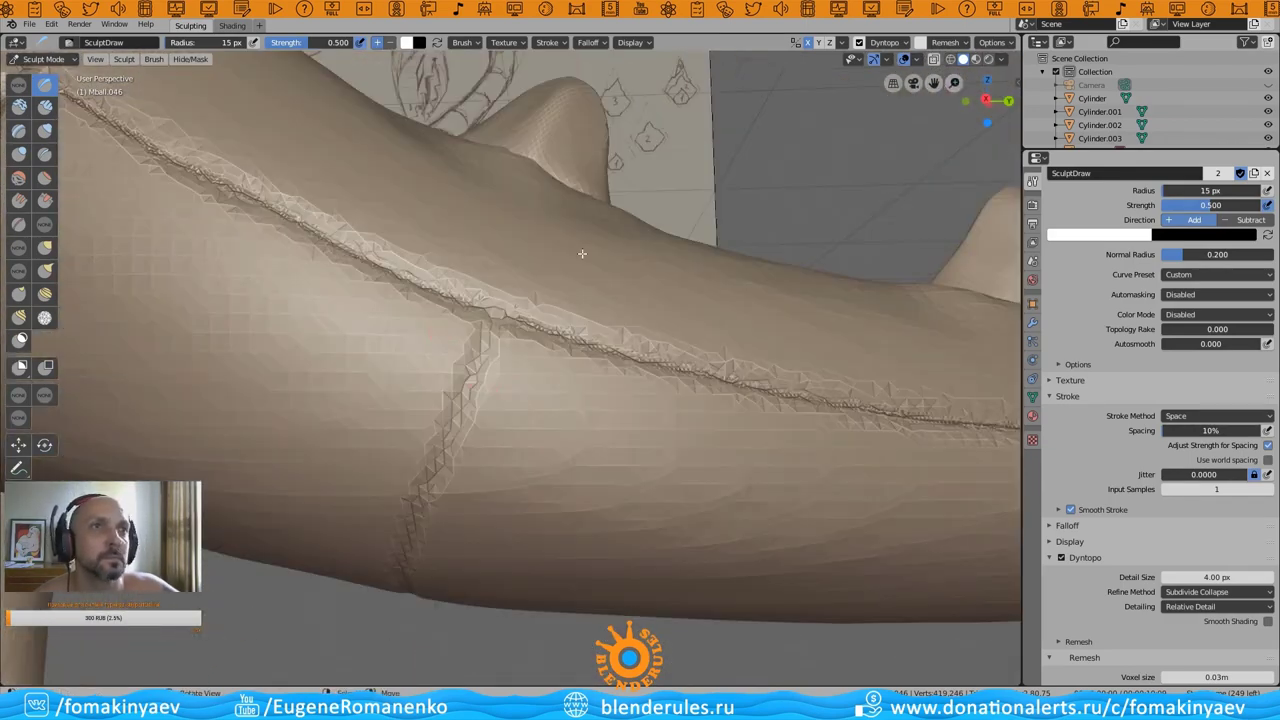
key("a")
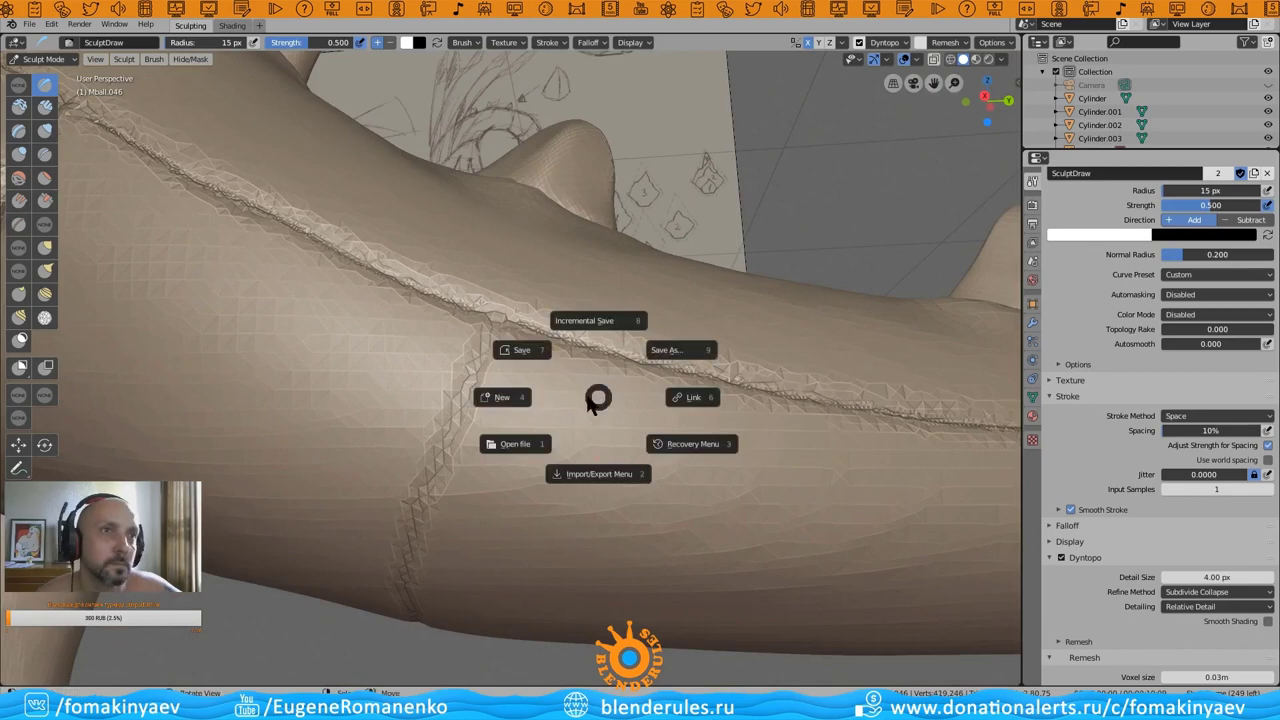
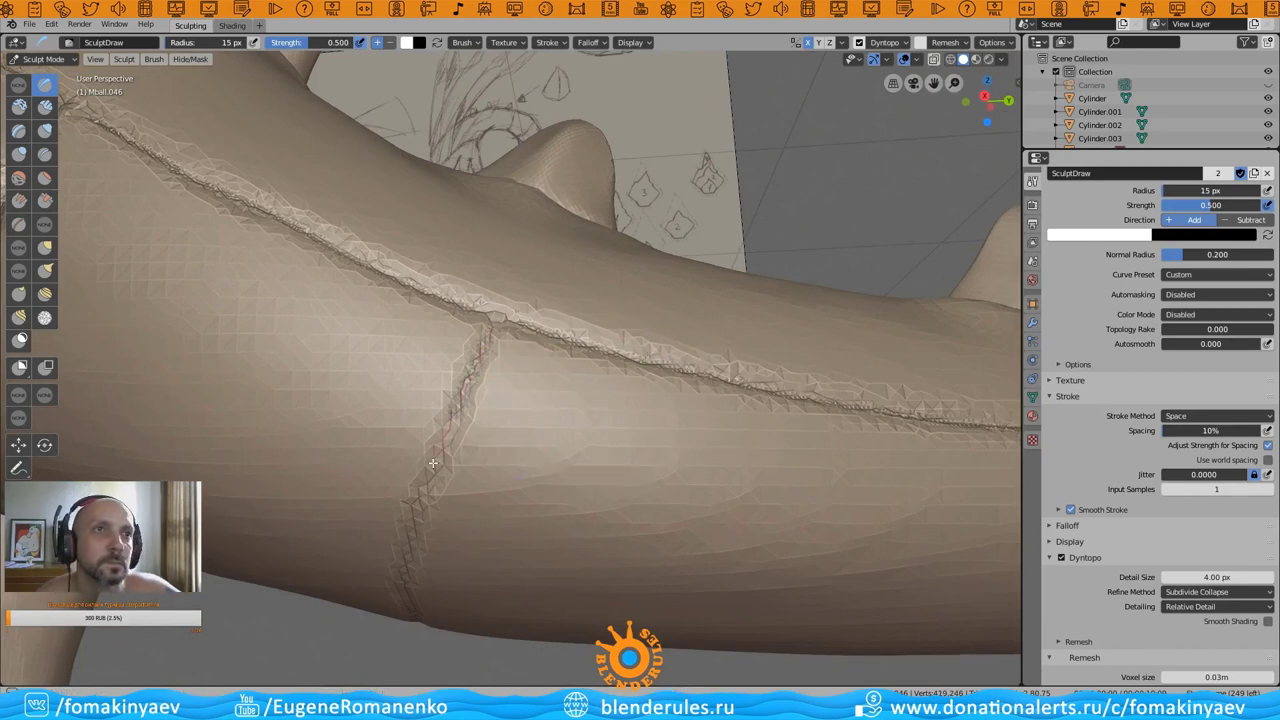
- Carve a crosswise seam groove across a tail segment, checking it from close angles
middle_click_drag(433, 463, 457, 457)
middle_click_drag(363, 594, 503, 371)
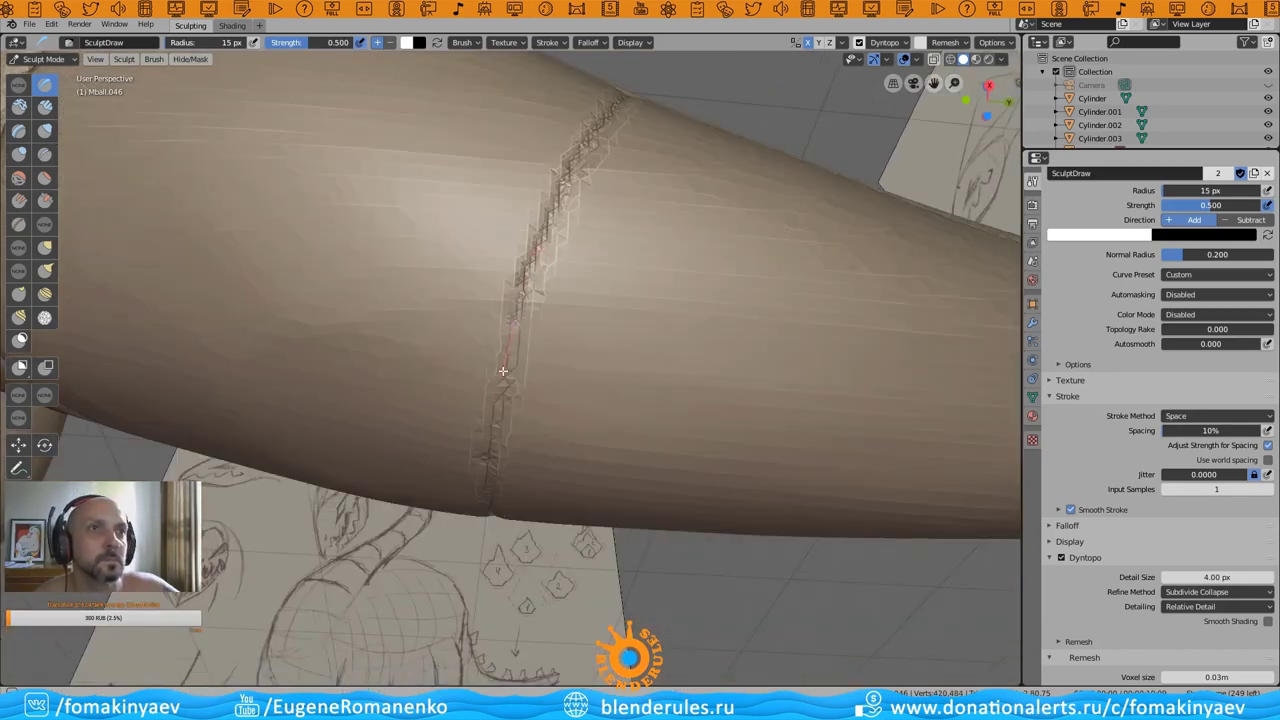
middle_click_drag(789, 174, 543, 293)
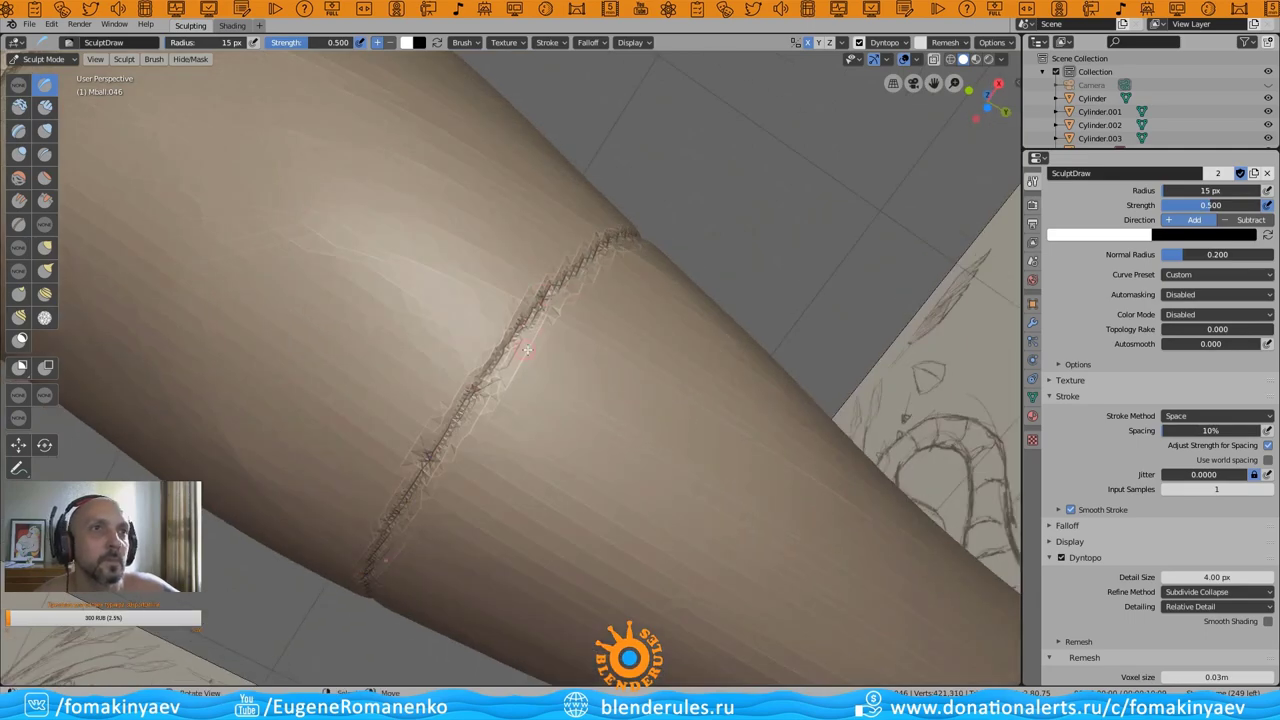
mouse_move(527, 349)
middle_mouse_down()
mouse_move(546, 351)
mouse_move(438, 345)
middle_mouse_up()
scroll(546, 351, "up", 3)
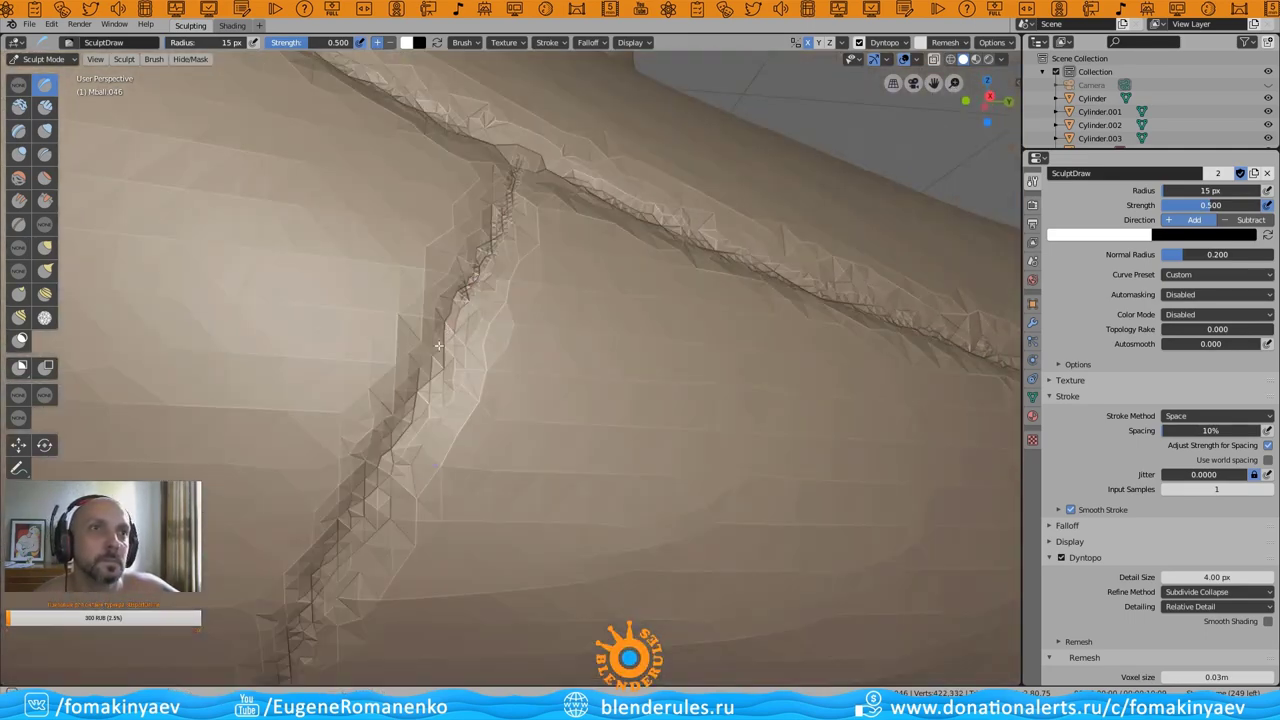
middle_click_drag(293, 615, 543, 148)
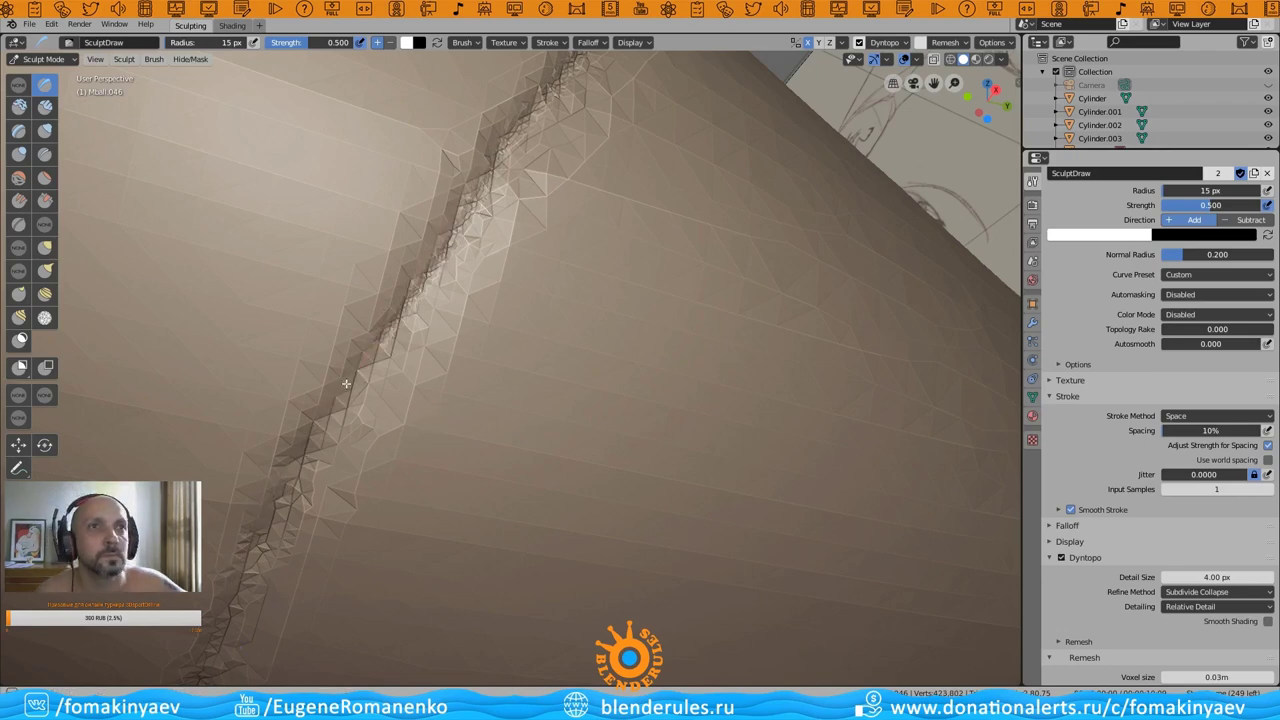
middle_click_drag(237, 577, 671, 191)
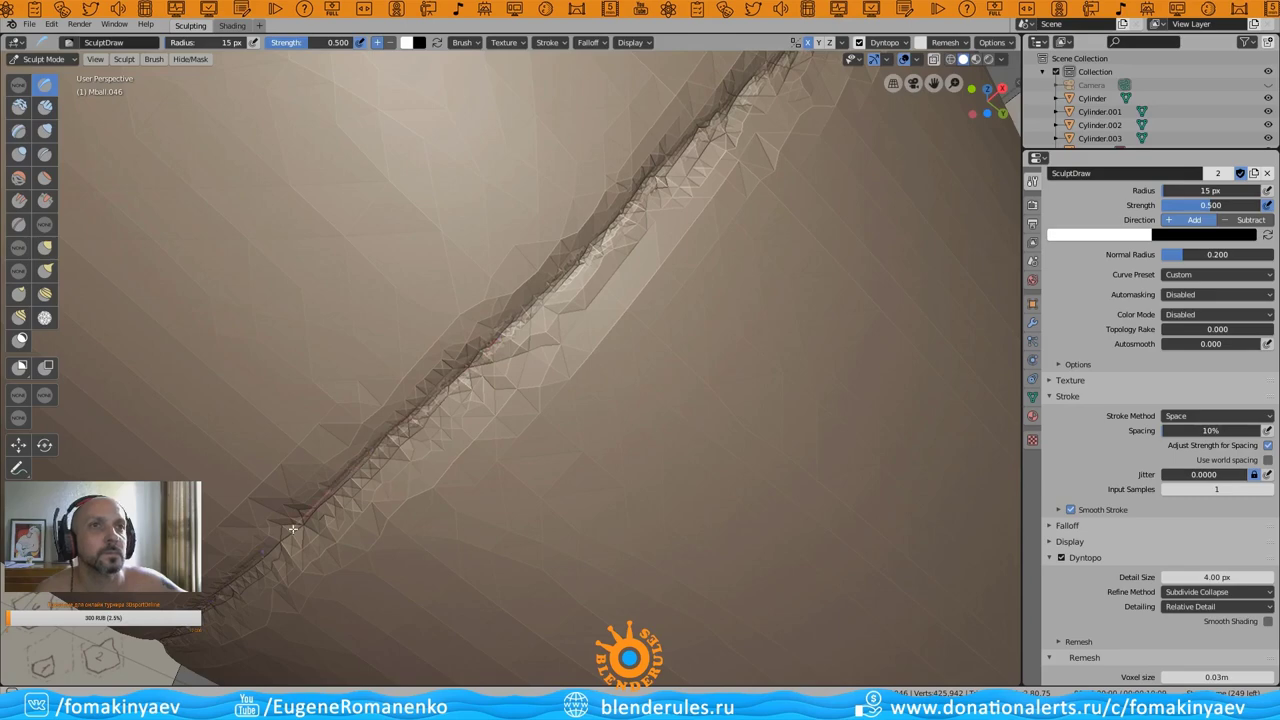
- Review the whole dinosaur, then work along the tail toward its spiked tip
left_click_drag(954, 83, 582, 229)
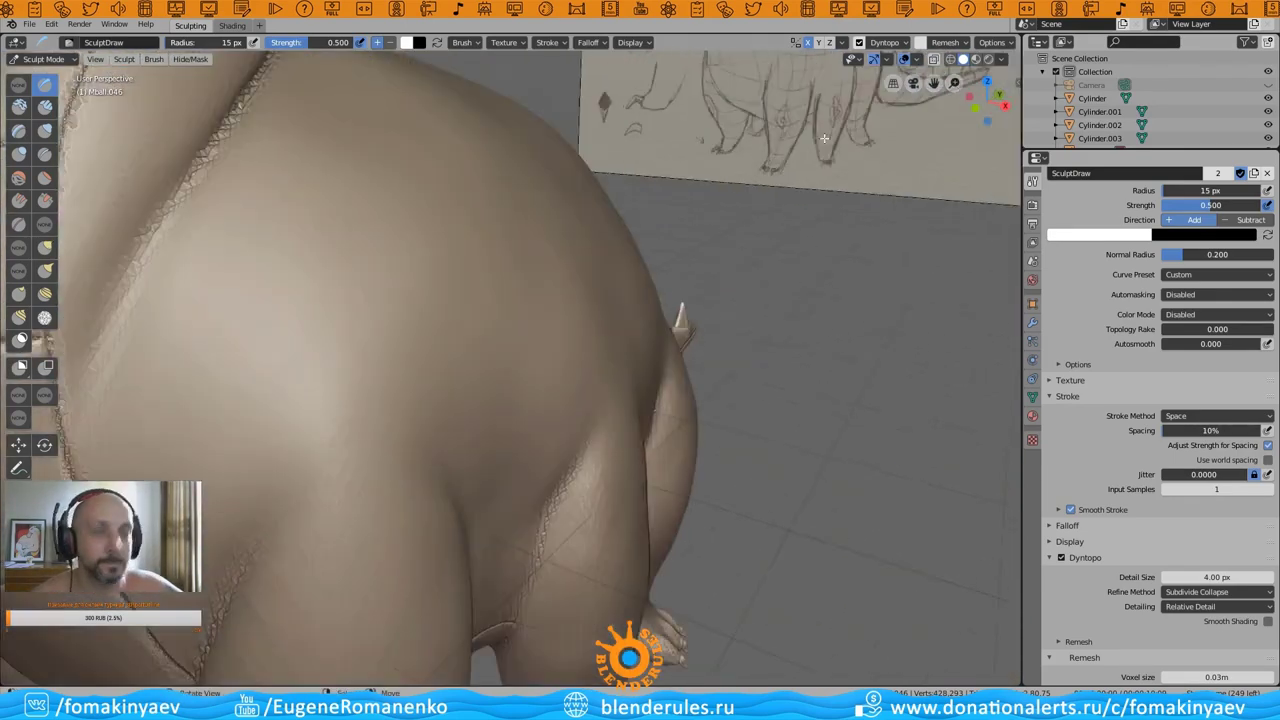
middle_click_drag(935, 83, 814, 171)
mouse_move(579, 235)
middle_mouse_down()
mouse_move(600, 237)
mouse_move(566, 341)
mouse_move(612, 410)
middle_mouse_up()
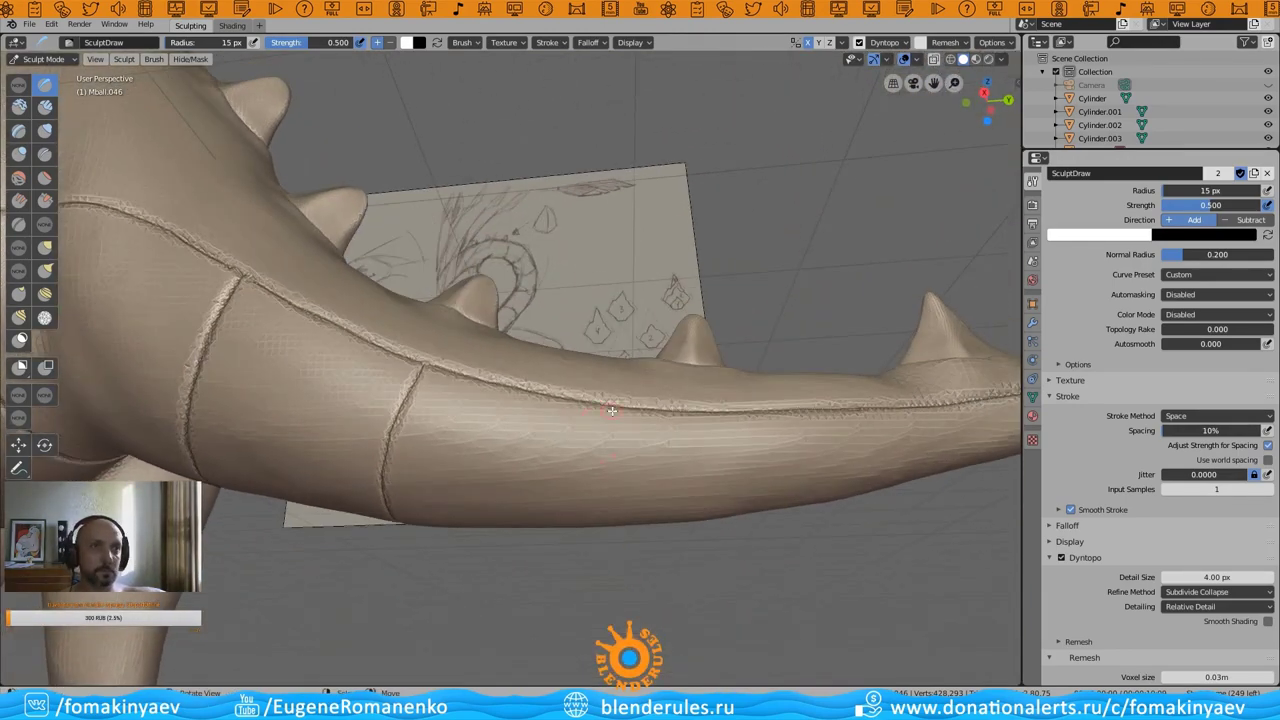
middle_click_drag(603, 502, 606, 451)
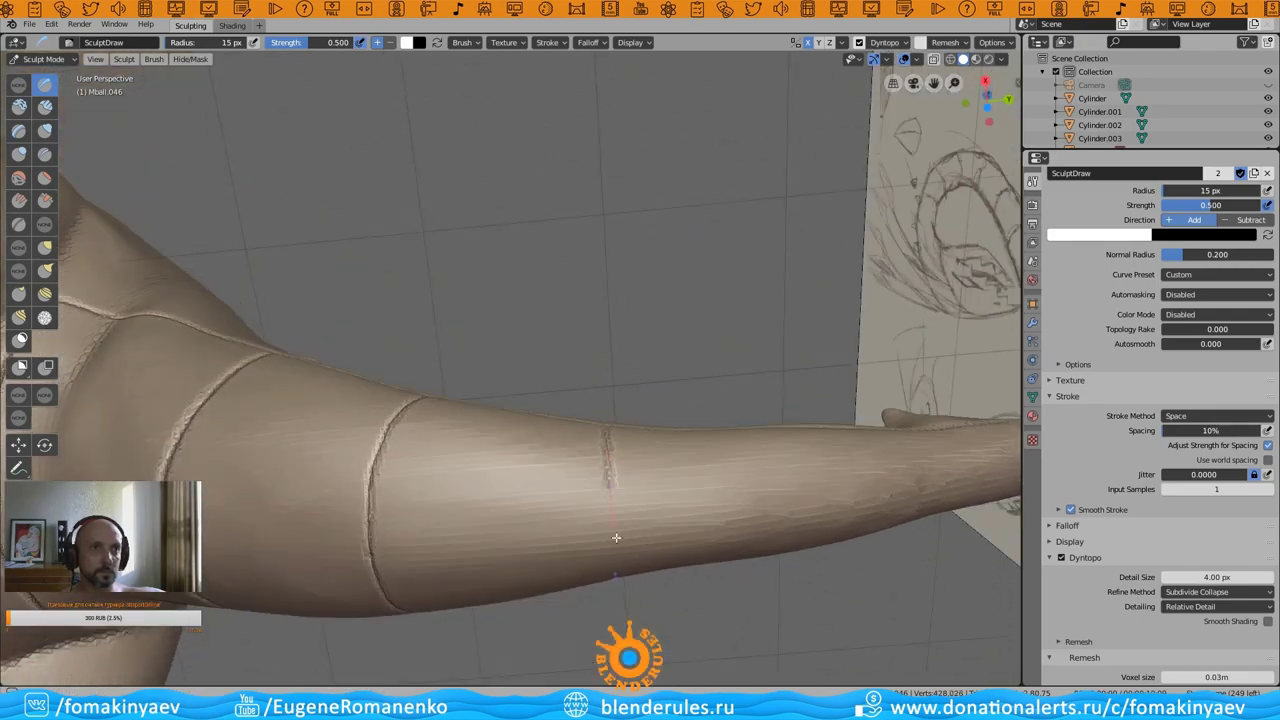
middle_click_drag(616, 538, 616, 527)
mouse_move(642, 424)
middle_mouse_down()
mouse_move(966, 80)
mouse_move(570, 386)
middle_mouse_up()
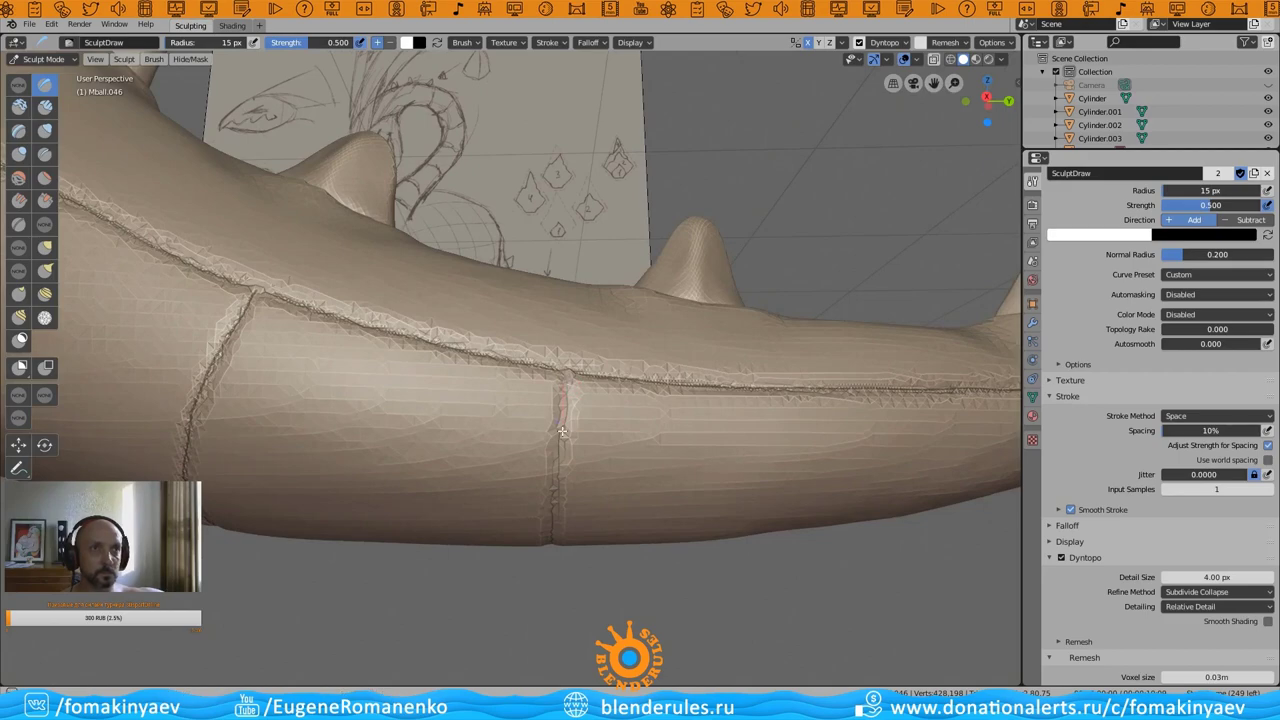
mouse_move(562, 431)
middle_mouse_down()
mouse_move(553, 528)
mouse_move(540, 420)
mouse_move(469, 298)
mouse_move(944, 82)
mouse_move(538, 556)
middle_mouse_up()
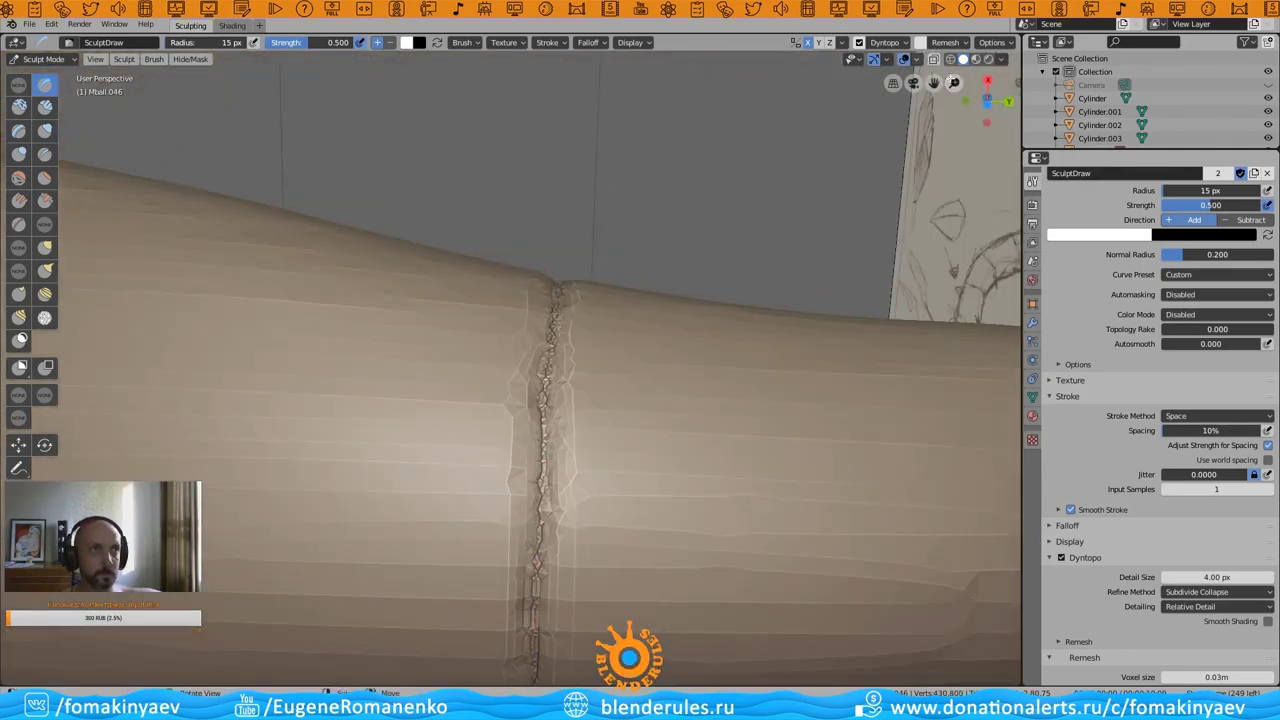
- Draw another crosswise seam near the spiked tail tip with SculptDraw
scroll(540, 400, "down", 5)
middle_click_drag(540, 400, 700, 350)
scroll(700, 350, "up", 3)
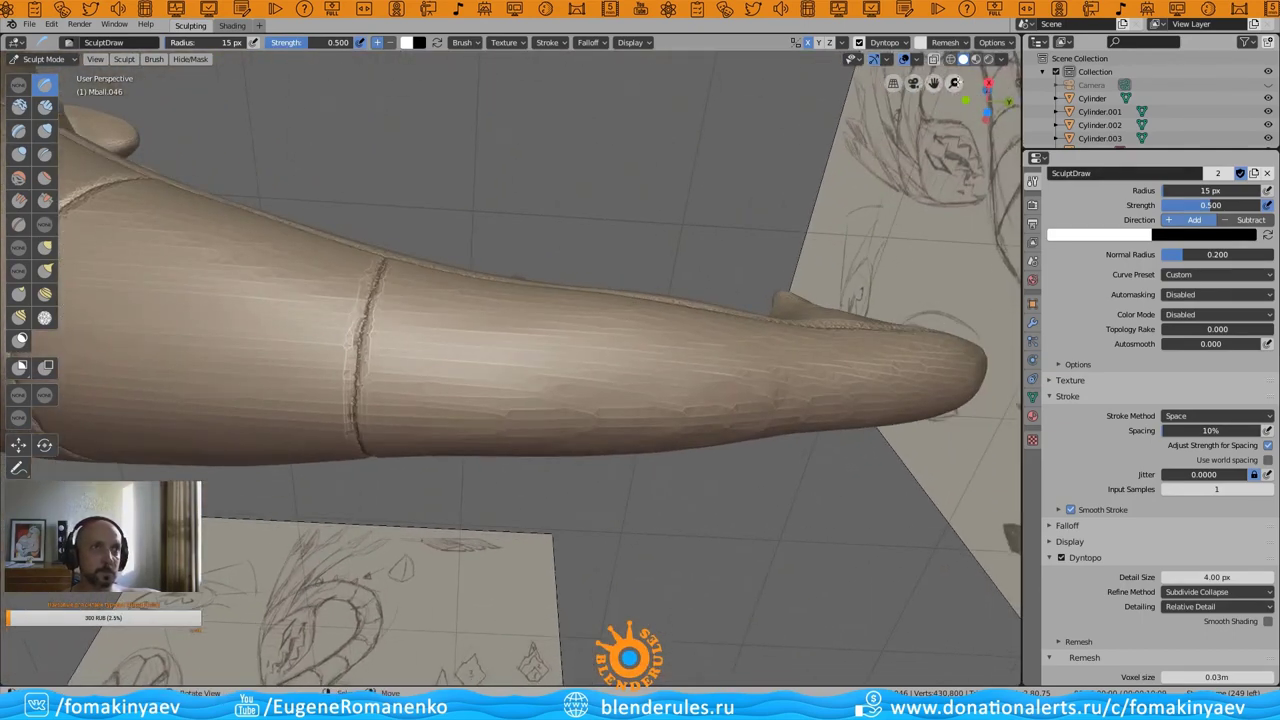
middle_click_drag(600, 380, 644, 353)
scroll(644, 353, "up", 2)
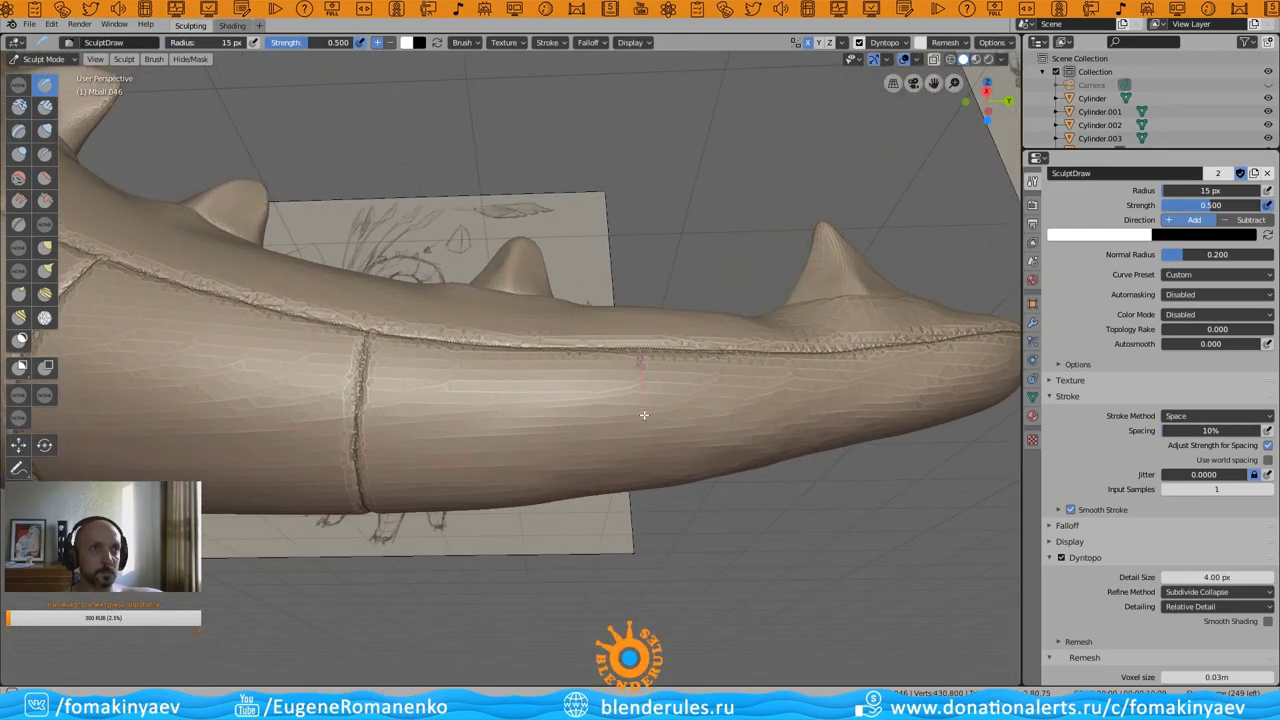
mouse_move(675, 484)
middle_mouse_down()
mouse_move(669, 362)
mouse_move(354, 315)
mouse_move(337, 376)
middle_mouse_up()
scroll(670, 450, "up", 3)
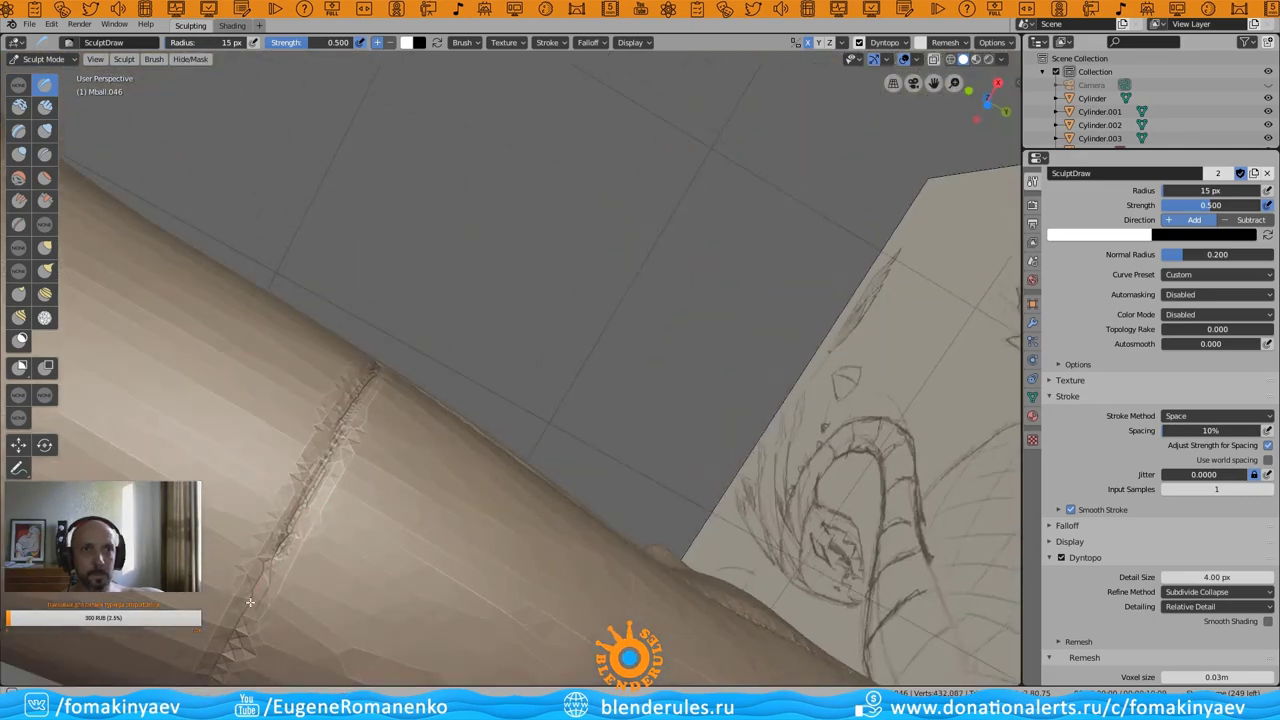
mouse_move(302, 585)
middle_mouse_down()
mouse_move(409, 409)
mouse_move(430, 400)
middle_mouse_up()
scroll(468, 177, "up", 1)
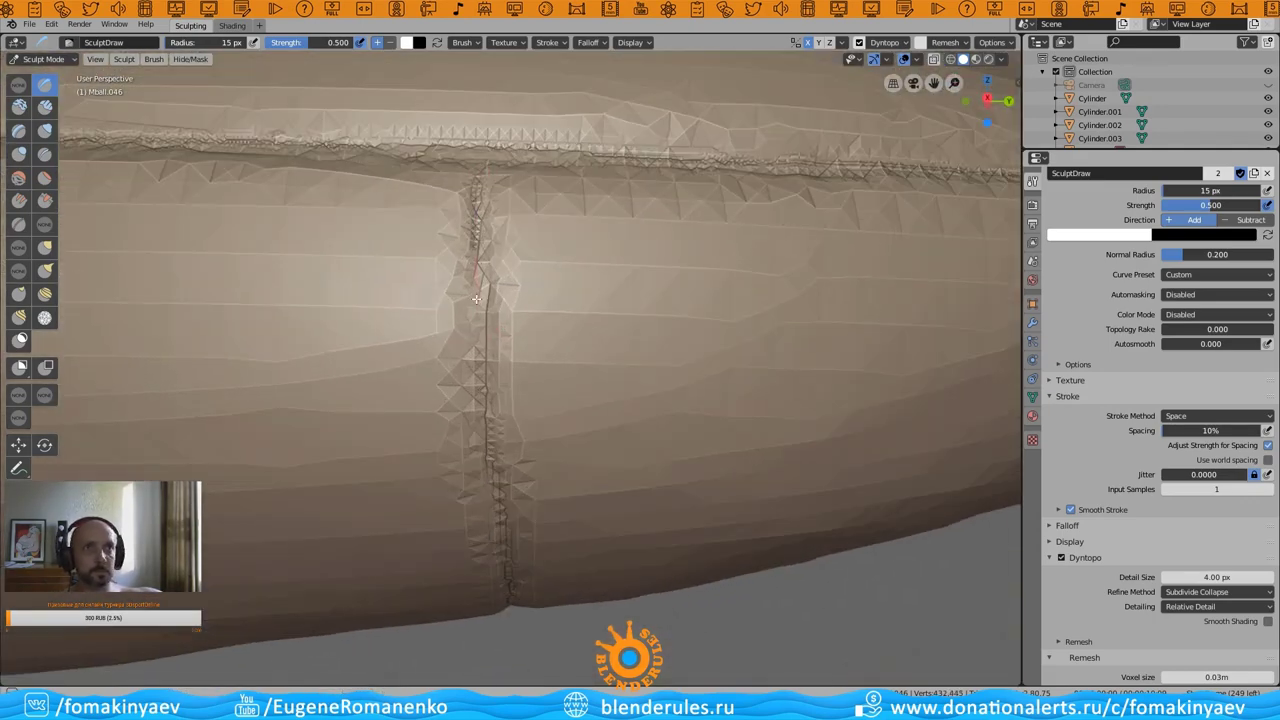
middle_click_drag(499, 509, 395, 211)
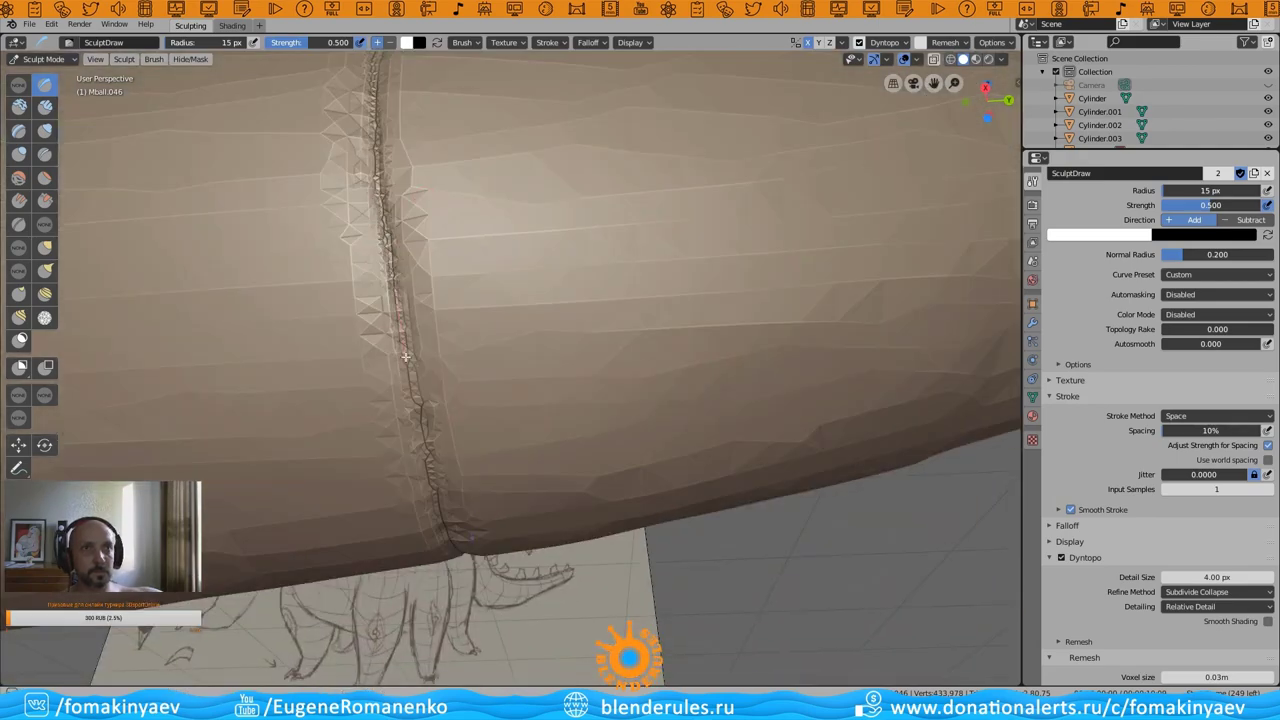
scroll(468, 584, "down", 5)
- Inspect the new tail-tip seam from several angles, then frame the whole dinosaur
mouse_move(468, 584)
middle_mouse_down()
mouse_move(526, 429)
mouse_move(600, 400)
middle_mouse_up()
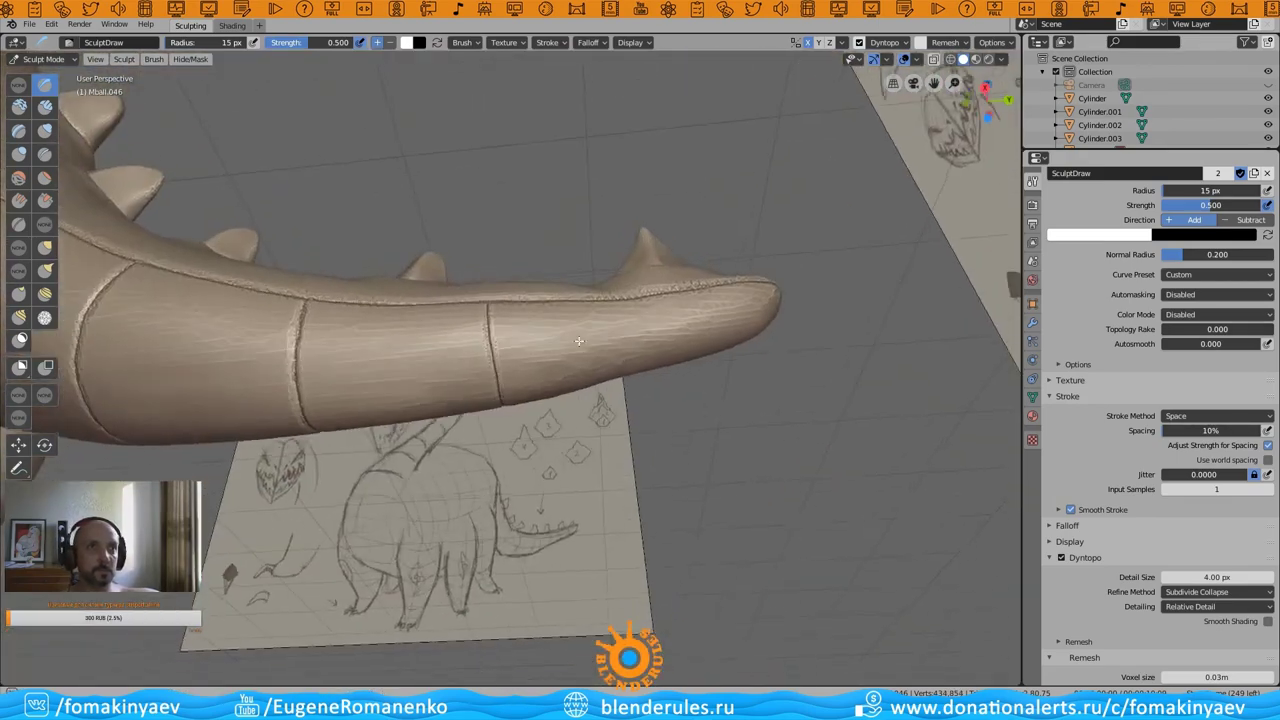
scroll(511, 257, "up", 3)
middle_click_drag(511, 300, 511, 257)
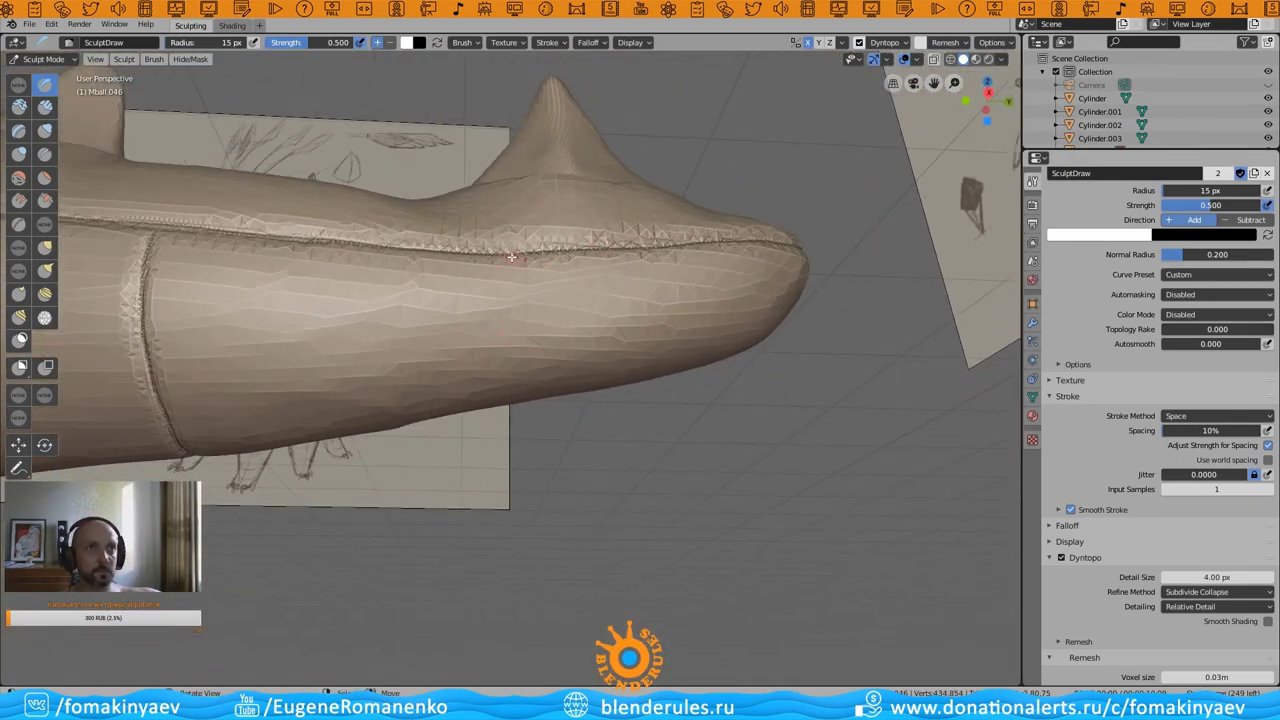
mouse_move(522, 372)
middle_mouse_down()
mouse_move(560, 330)
mouse_move(520, 420)
middle_mouse_up()
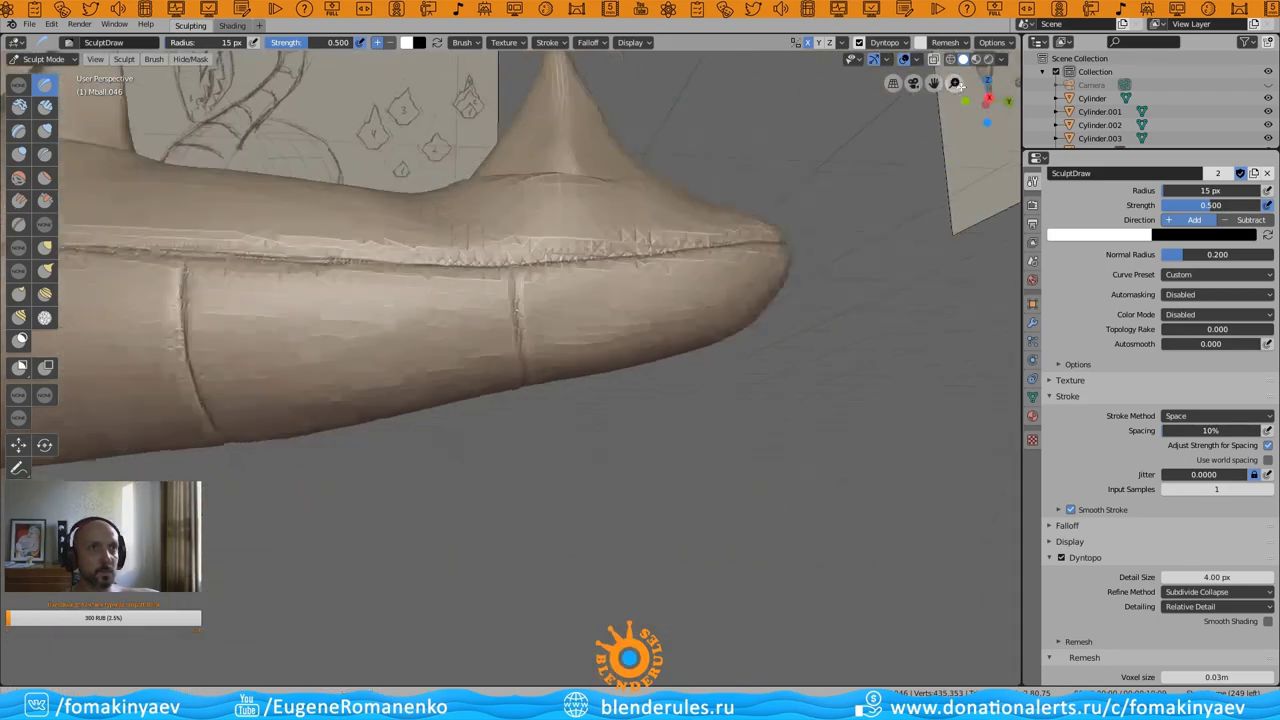
scroll(520, 420, "up", 5)
scroll(487, 314, "down", 3)
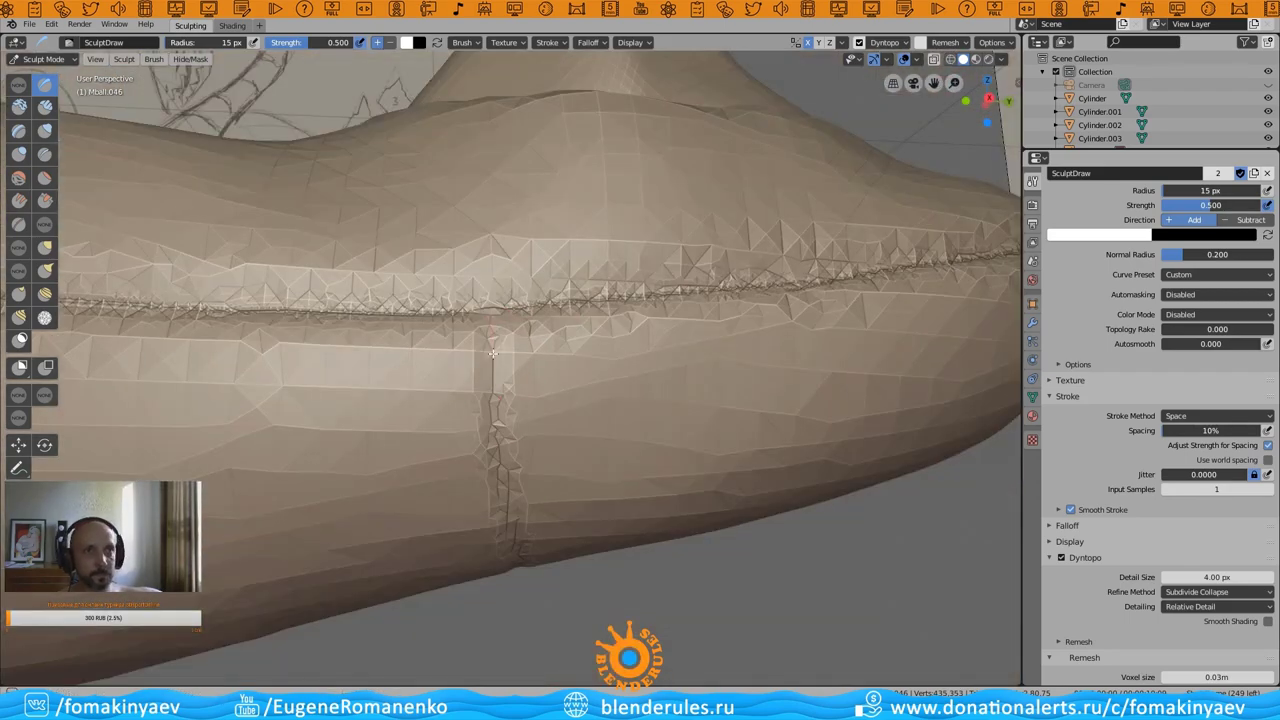
middle_click_drag(505, 484, 512, 458)
middle_click_drag(543, 670, 910, 104)
middle_click_drag(510, 412, 477, 183)
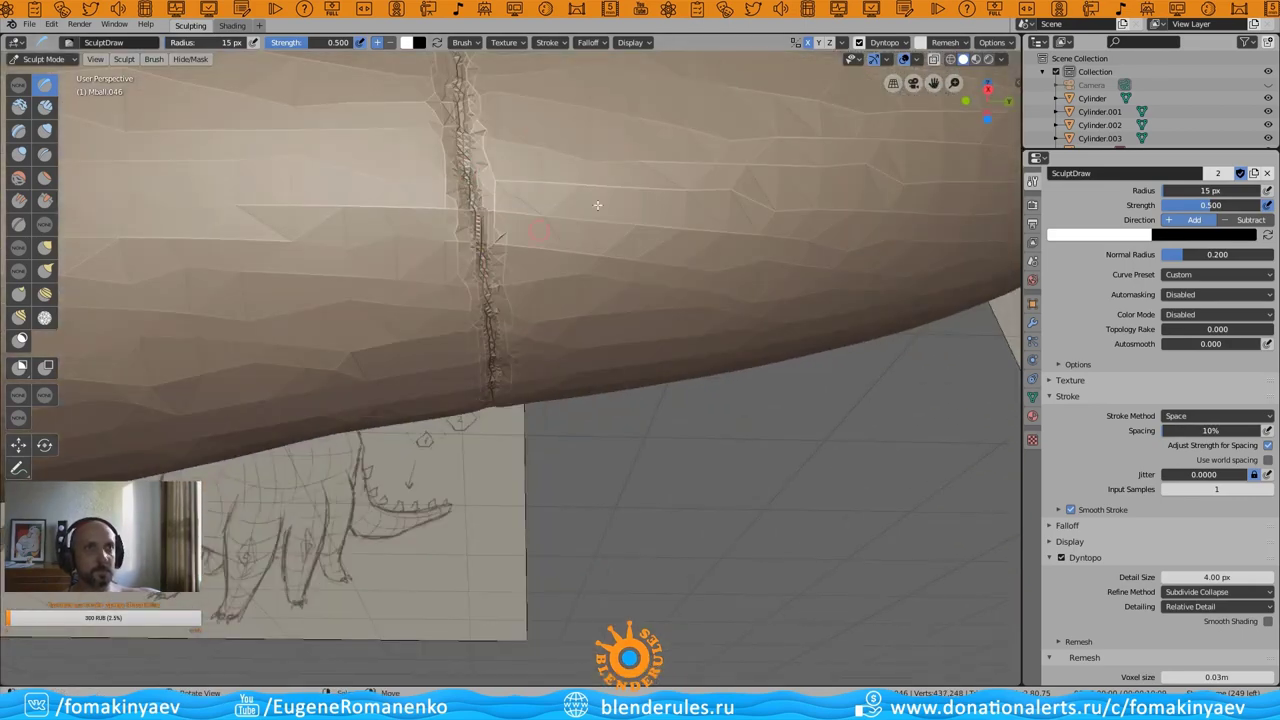
scroll(597, 205, "down", 5)
middle_click_drag(597, 205, 613, 256)
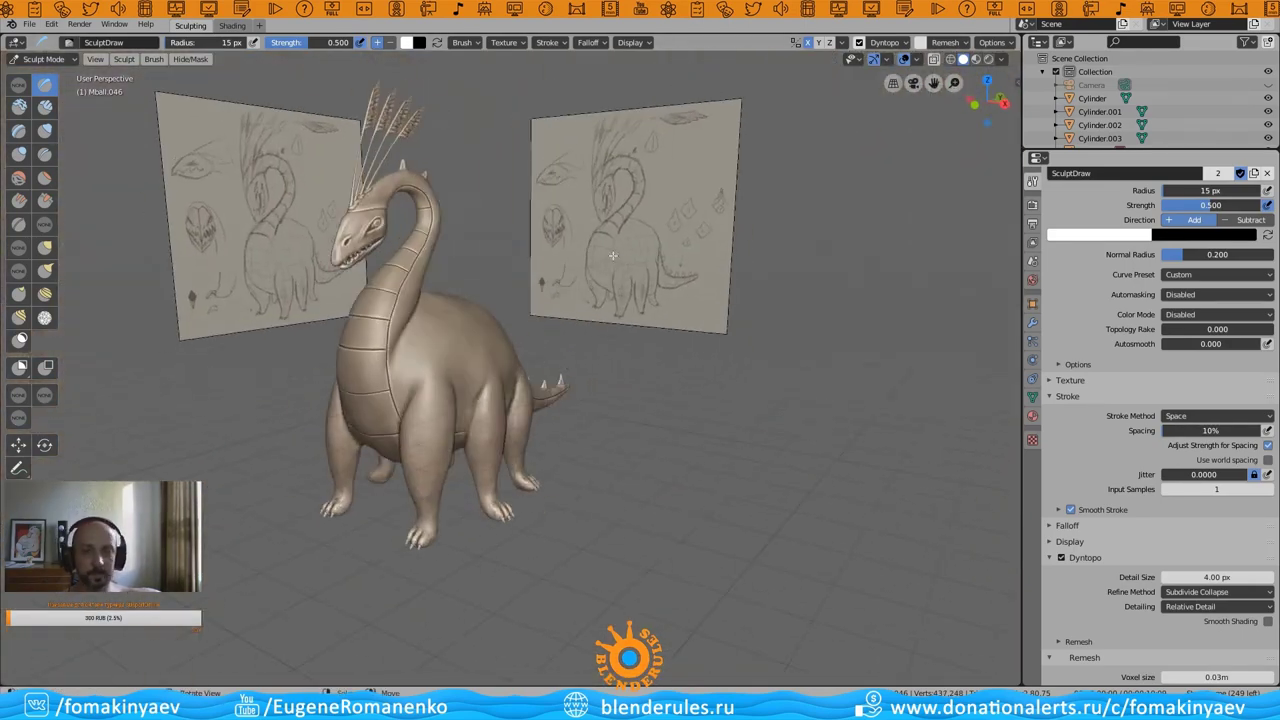
- Frame the whole dinosaur and switch the viewport to orthographic
middle_click_drag(591, 210, 566, 236)
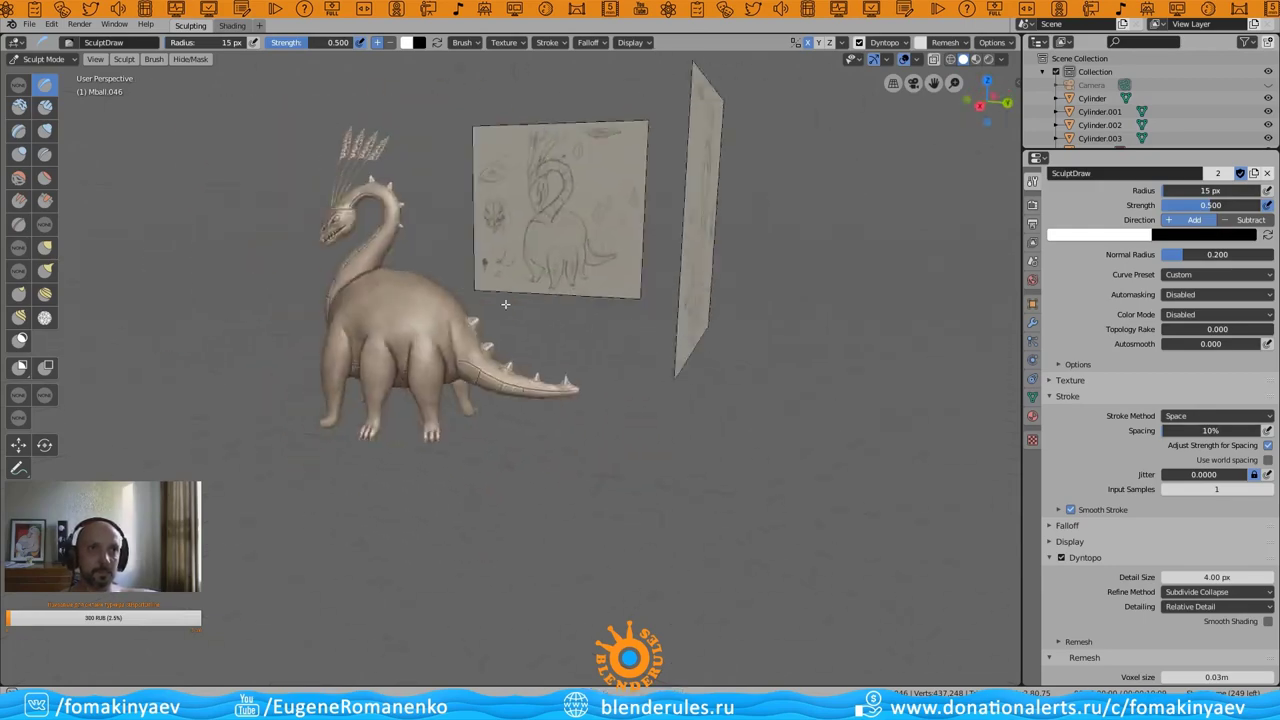
scroll(566, 236, "up", 6)
scroll(428, 321, "down", 3)
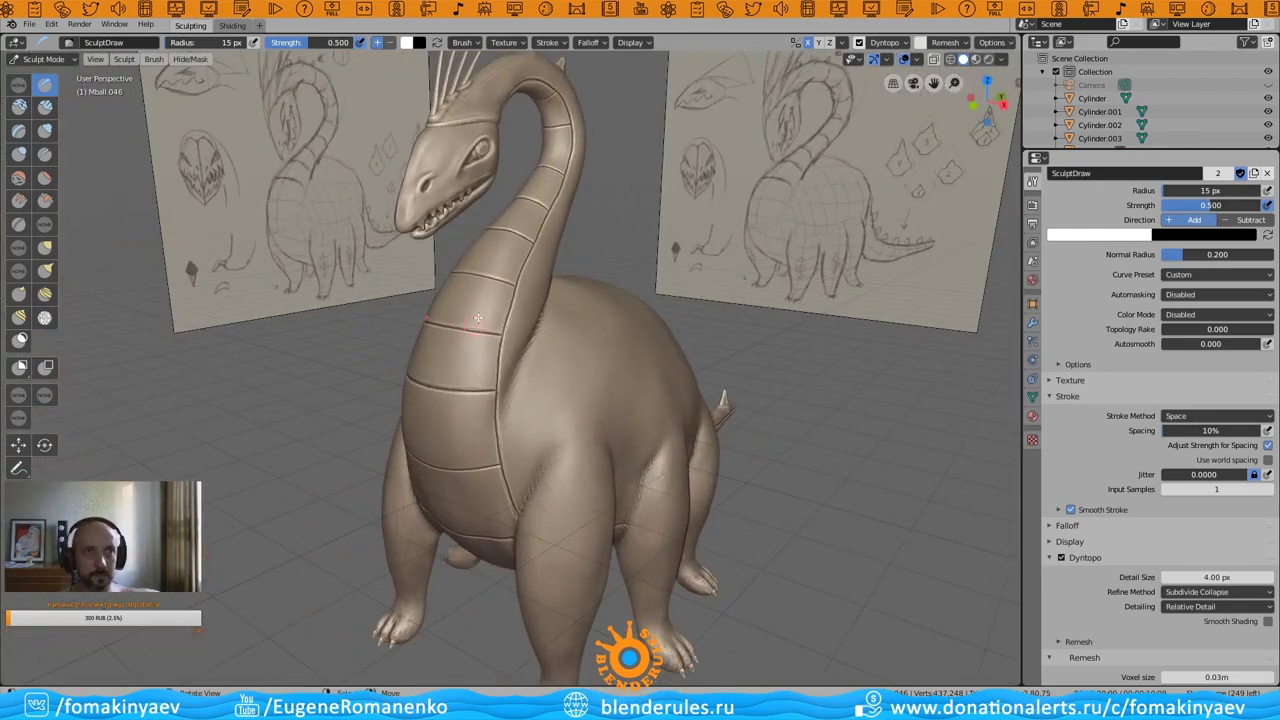
scroll(478, 318, "up", 5)
scroll(478, 318, "down", 5)
key("KP_5")
- Turn off Smooth Stroke on the 30 px brush and frame the belly plates
mouse_move(478, 318)
middle_mouse_down()
mouse_move(733, 83)
mouse_move(486, 412)
mouse_move(421, 445)
middle_mouse_up()
scroll(486, 412, "up", 4)
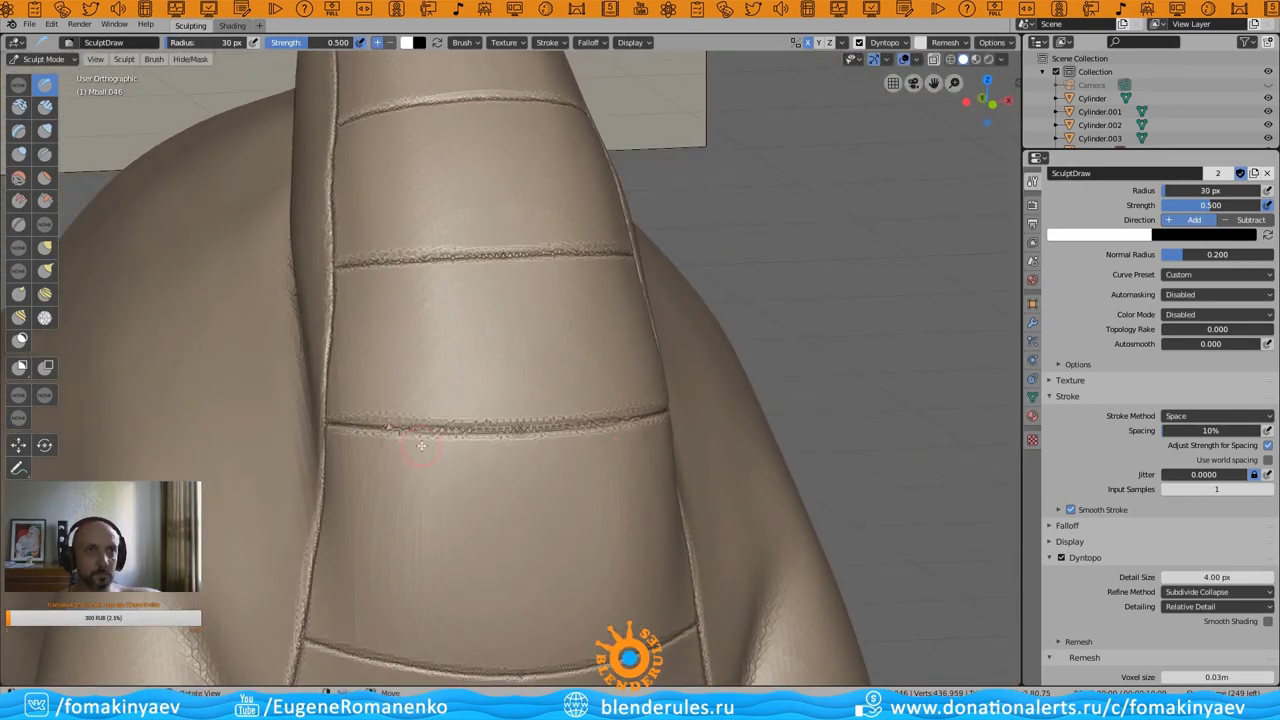
left_click(1070, 510)
mouse_move(1070, 510)
middle_mouse_down()
mouse_move(737, 423)
mouse_move(580, 329)
middle_mouse_up()
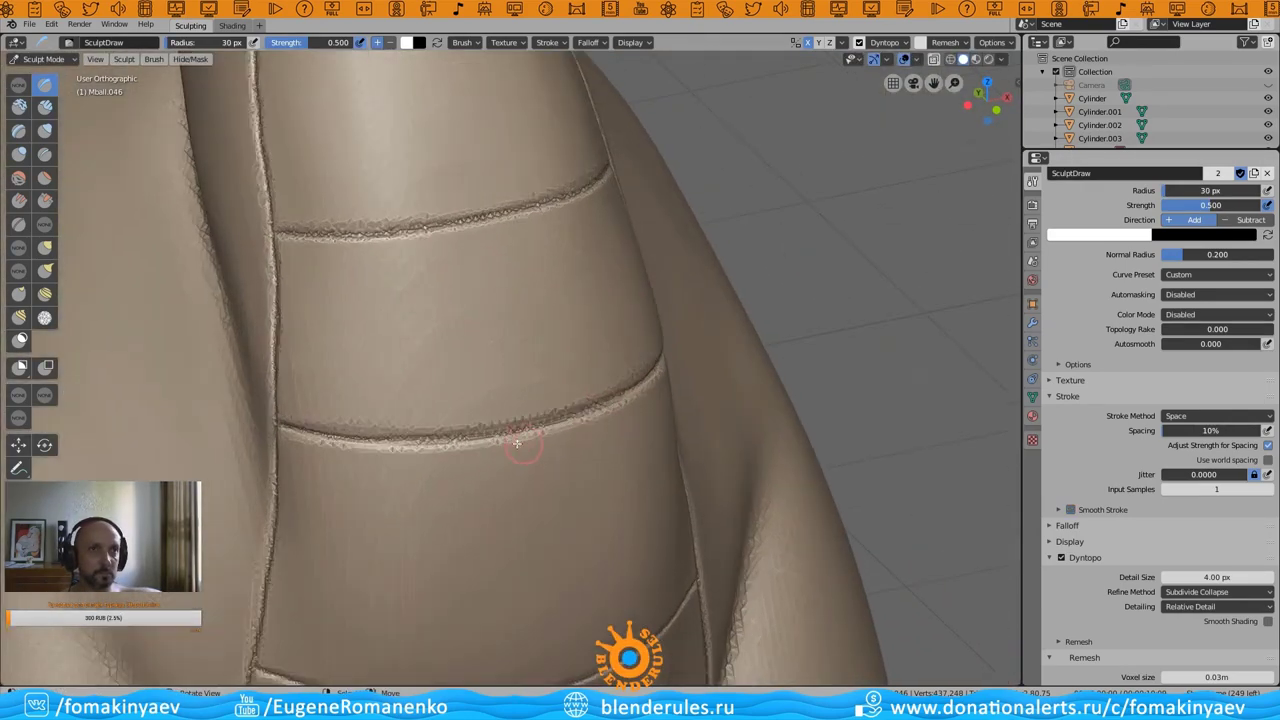
middle_click_drag(523, 434, 95, 207)
- Switch to the Clay brush and bring the belly plates into a frontal view
key("c")
middle_click_drag(533, 435, 470, 478)
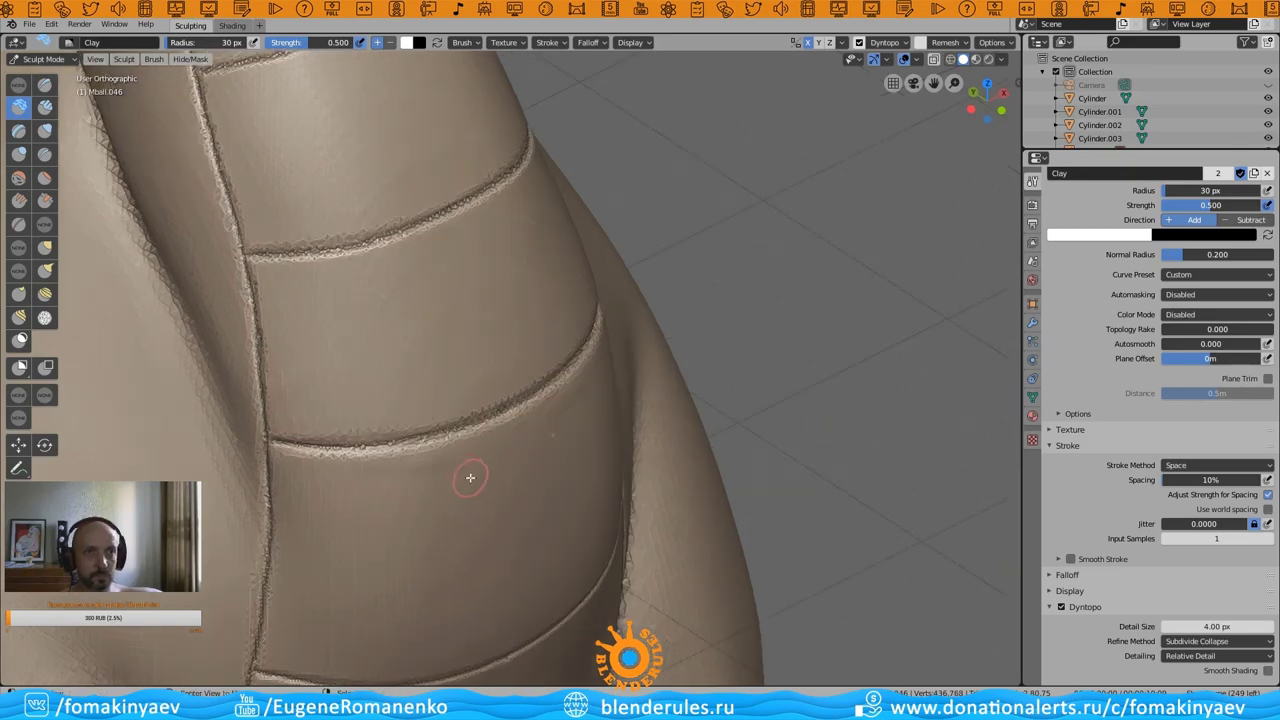
middle_click_drag(349, 506, 368, 487)
middle_click_drag(465, 451, 700, 362)
scroll(312, 416, "down", 5)
mouse_move(312, 416)
middle_mouse_down()
mouse_move(450, 380)
mouse_move(586, 300)
mouse_move(309, 311)
middle_mouse_up()
scroll(498, 351, "up", 4)
mouse_move(493, 220)
middle_mouse_down()
mouse_move(337, 309)
mouse_move(523, 366)
mouse_move(296, 318)
middle_mouse_up()
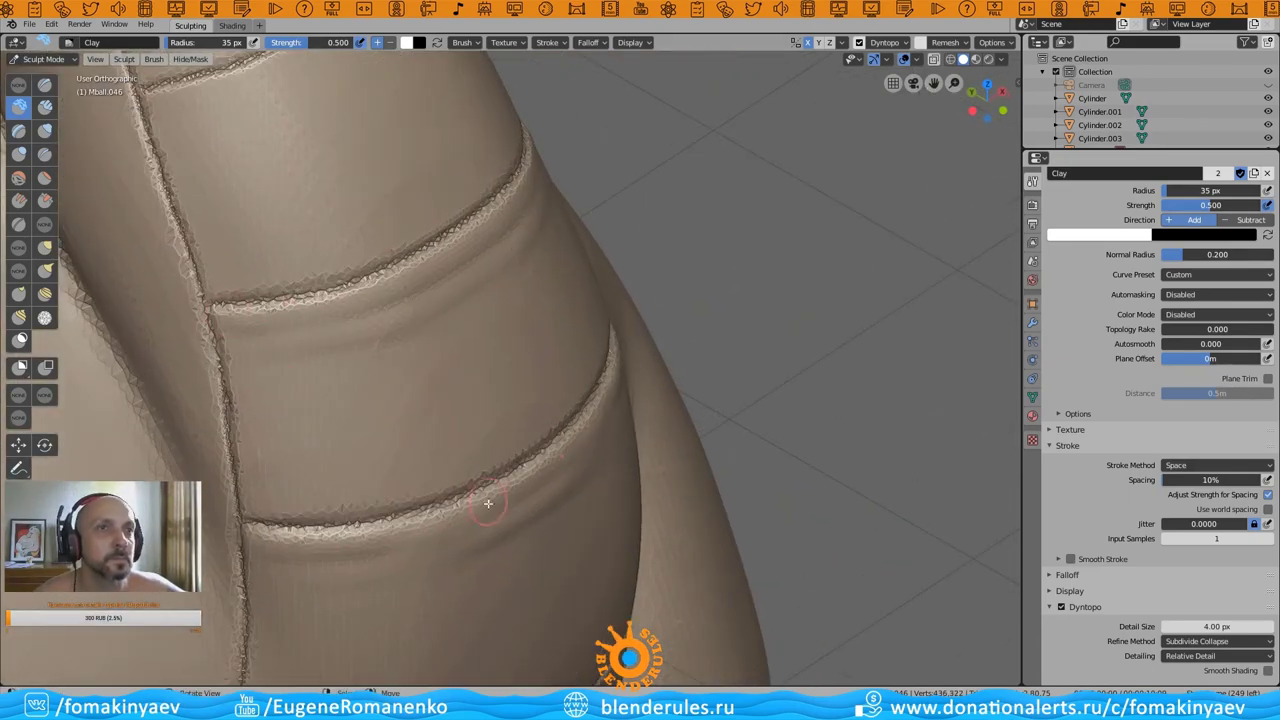
- Check the jaw, neck and belly plates from several oblique angles
middle_click_drag(572, 431, 283, 386)
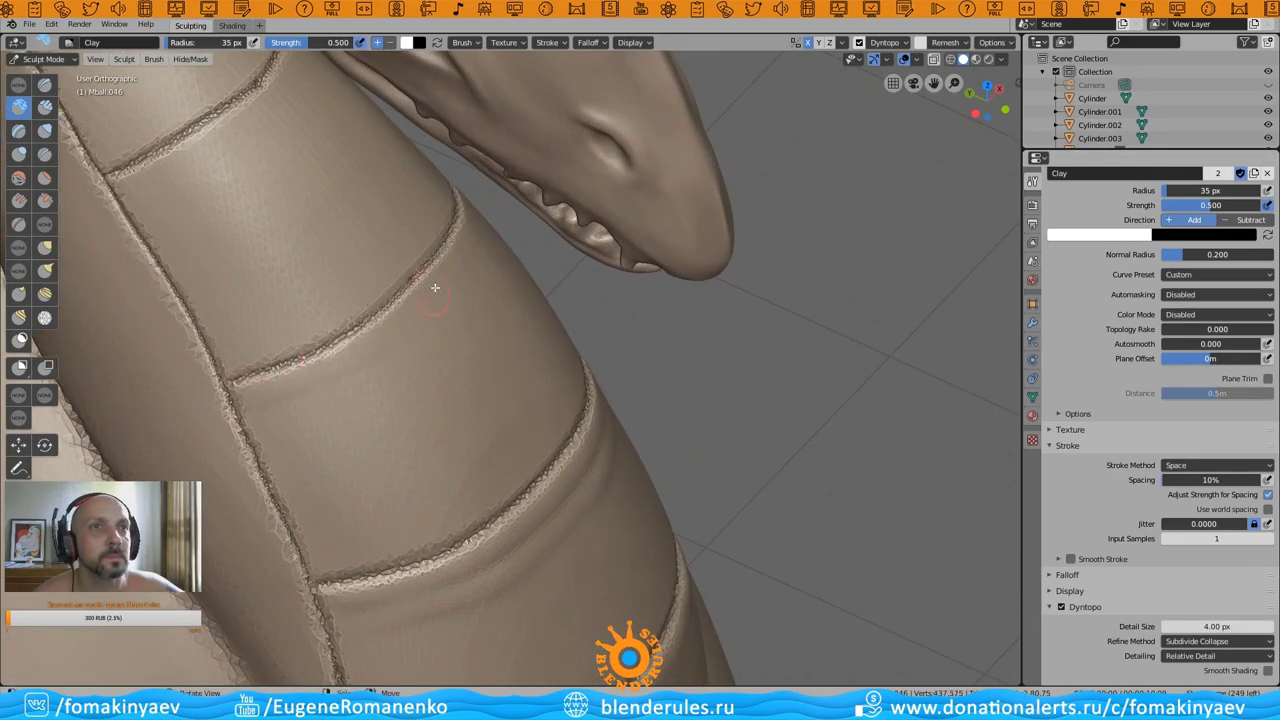
middle_click_drag(384, 368, 491, 363)
scroll(491, 363, "down", 5)
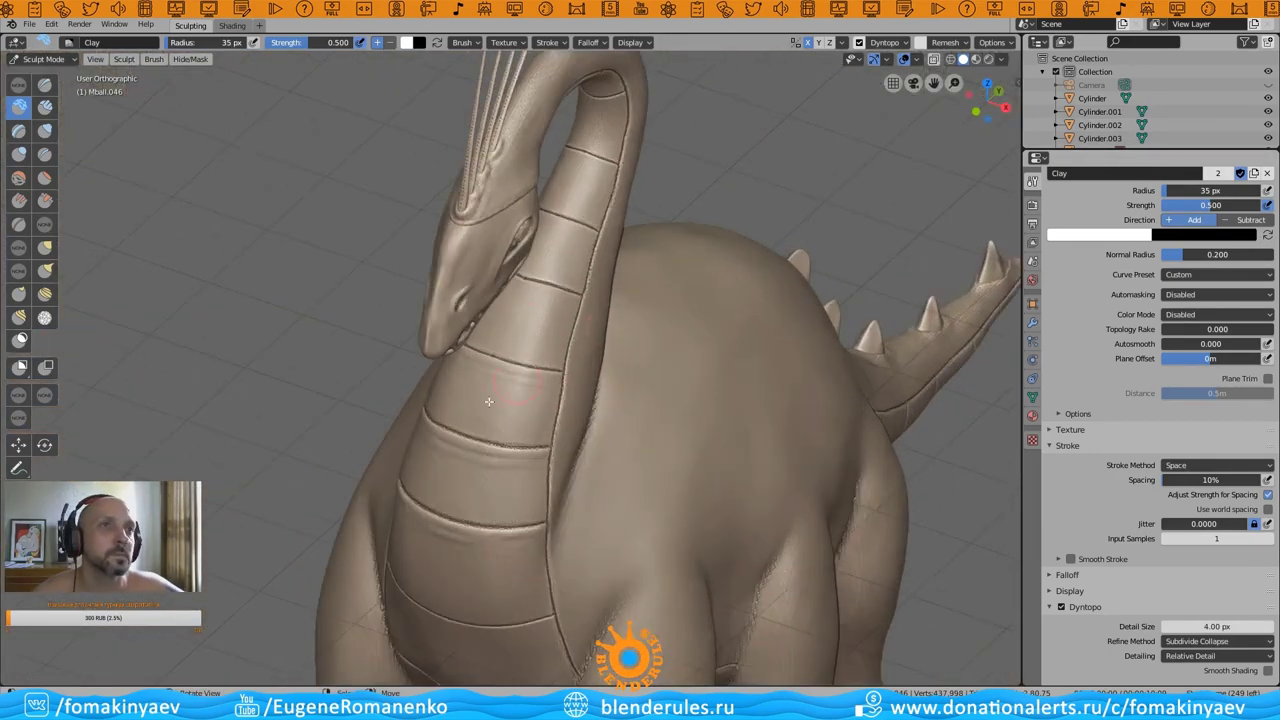
scroll(513, 427, "up", 5)
mouse_move(513, 427)
middle_mouse_down()
mouse_move(366, 354)
mouse_move(267, 399)
middle_mouse_up()
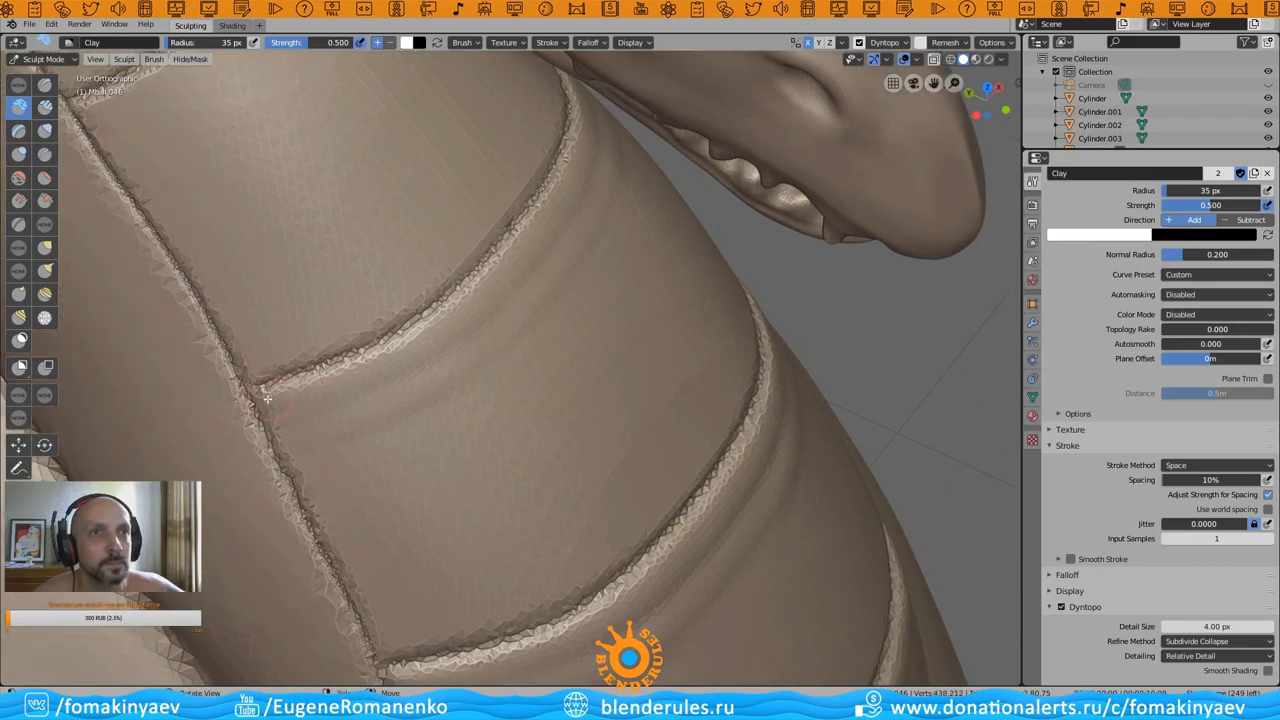
middle_click_drag(686, 534, 362, 457)
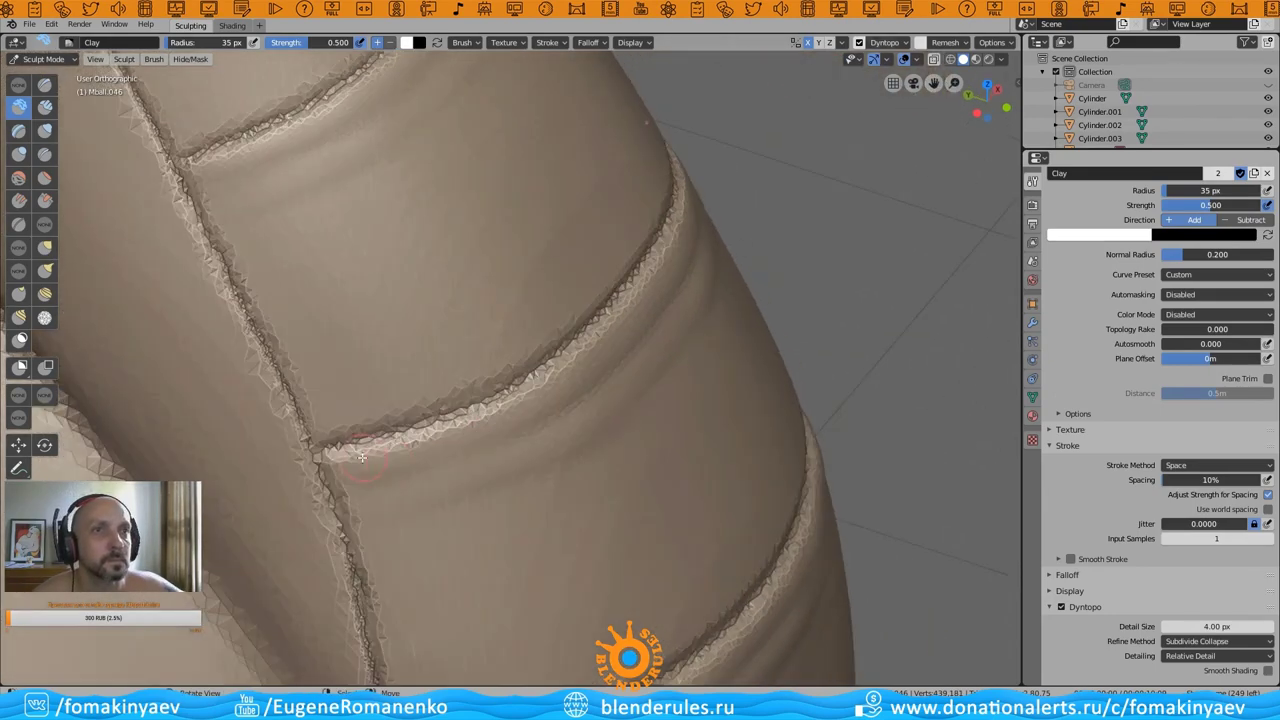
mouse_move(506, 419)
middle_mouse_down()
mouse_move(506, 343)
mouse_move(650, 320)
middle_mouse_up()
scroll(743, 314, "down", 3)
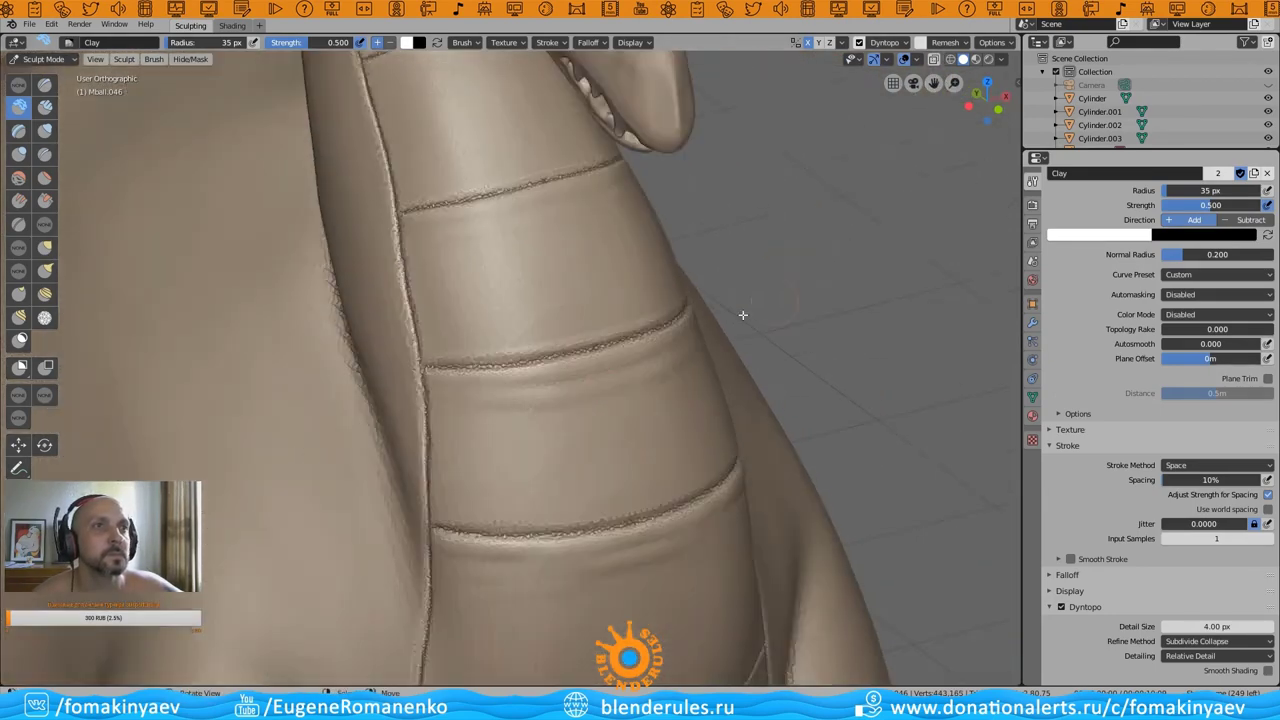
scroll(716, 302, "down", 2)
scroll(716, 305, "up", 3)
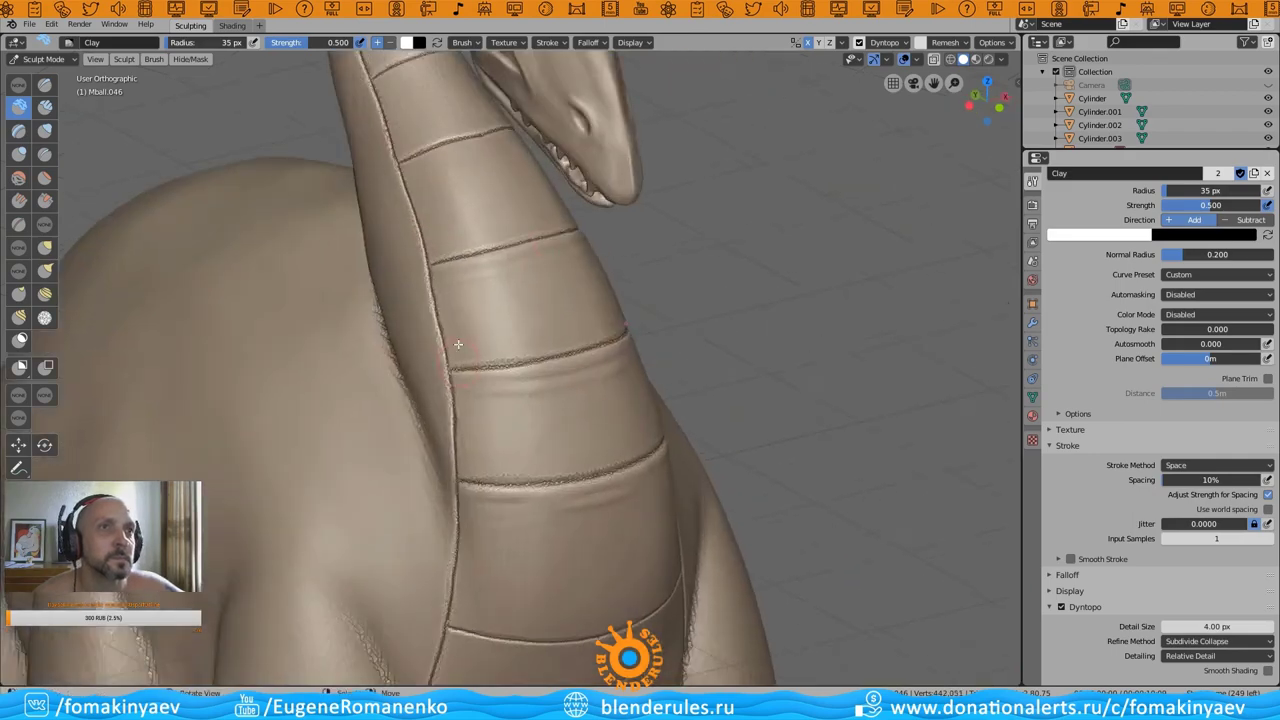
scroll(716, 305, "up", 2)
- Carve a lengthwise seam along the neck's inner curve to meet the ring seams
mouse_move(716, 305)
middle_mouse_down()
mouse_move(958, 106)
mouse_move(479, 466)
middle_mouse_up()
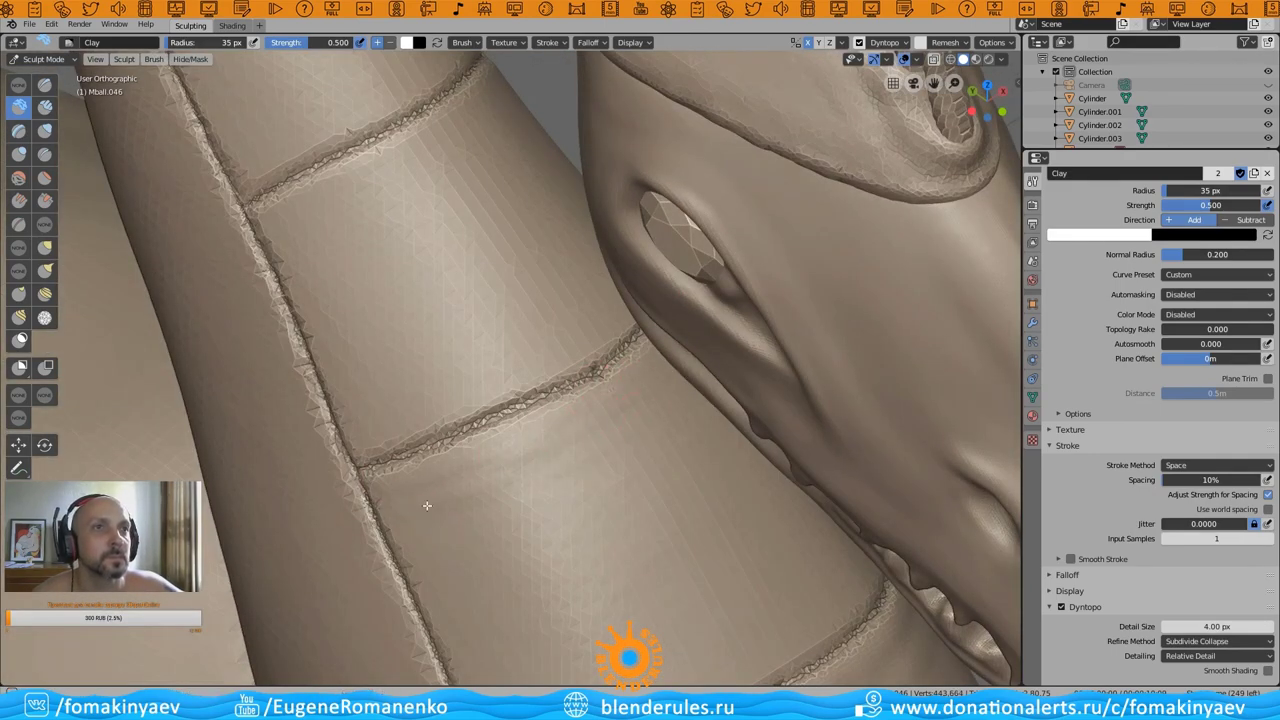
middle_click_drag(606, 400, 588, 408)
middle_click_drag(613, 343, 624, 352)
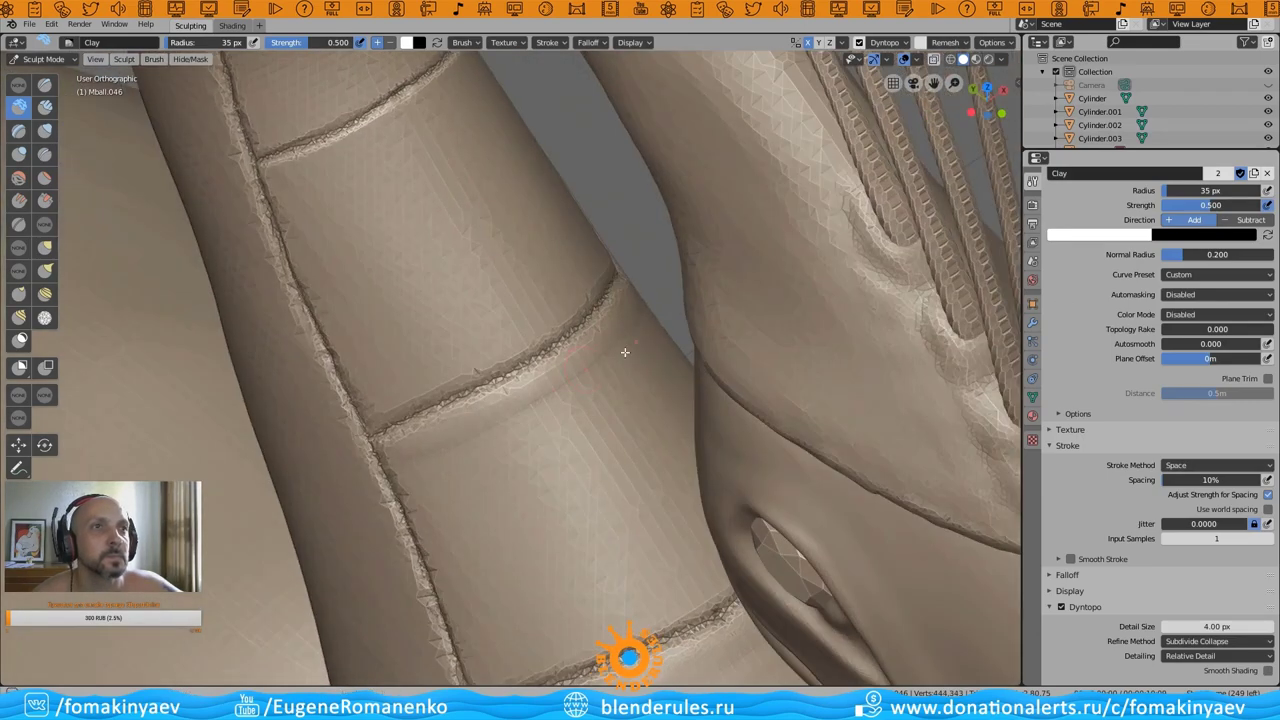
middle_click_drag(497, 461, 389, 419)
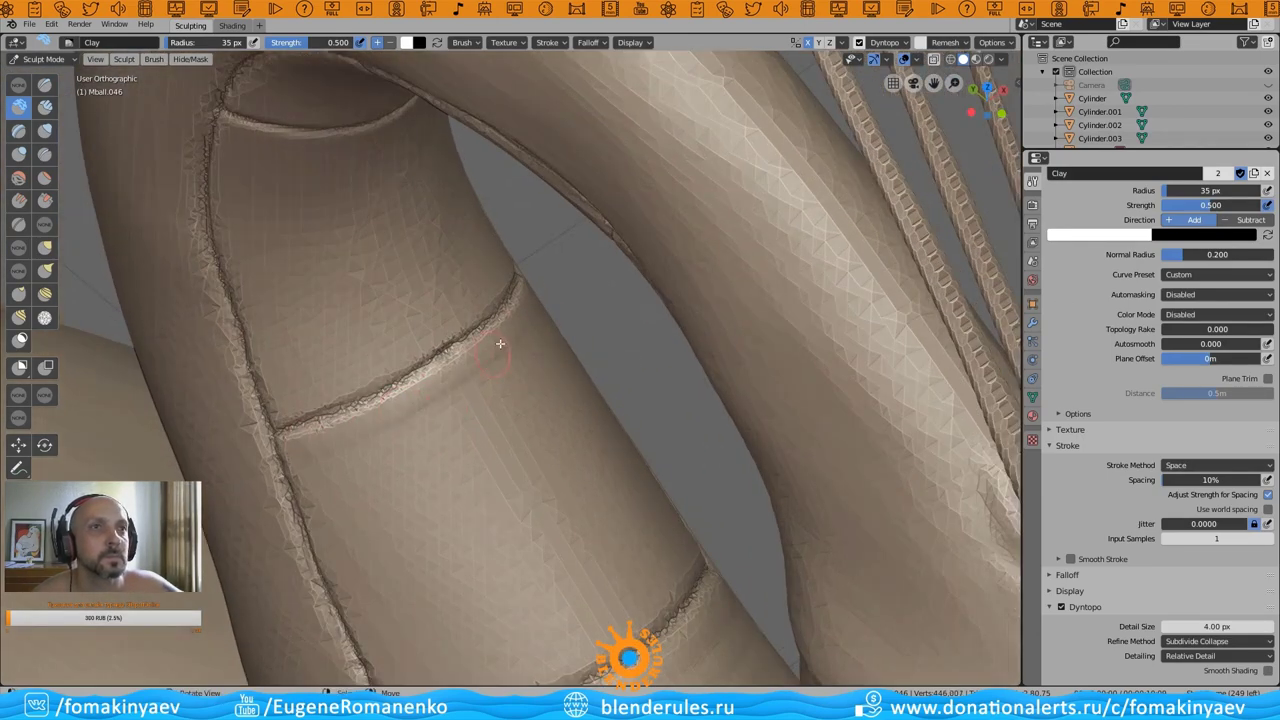
scroll(342, 471, "down", 5)
mouse_move(342, 471)
middle_mouse_down()
mouse_move(572, 432)
mouse_move(537, 400)
mouse_move(741, 206)
mouse_move(336, 459)
mouse_move(446, 211)
mouse_move(444, 506)
mouse_move(481, 475)
mouse_move(542, 498)
mouse_move(443, 480)
mouse_move(506, 443)
mouse_move(391, 357)
mouse_move(336, 400)
mouse_move(375, 407)
middle_mouse_up()
scroll(572, 432, "up", 5)
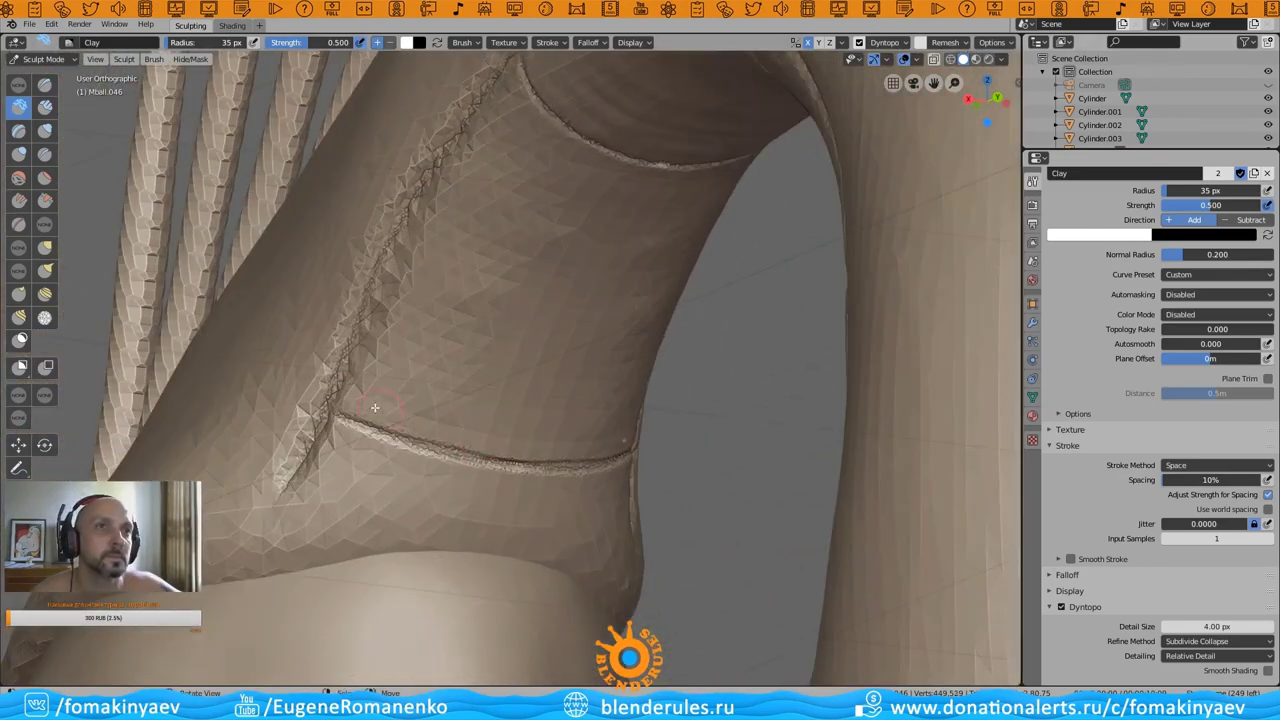
- Extend the lengthwise Clay seam down the neck tube, following its curve
middle_click_drag(427, 312, 385, 289)
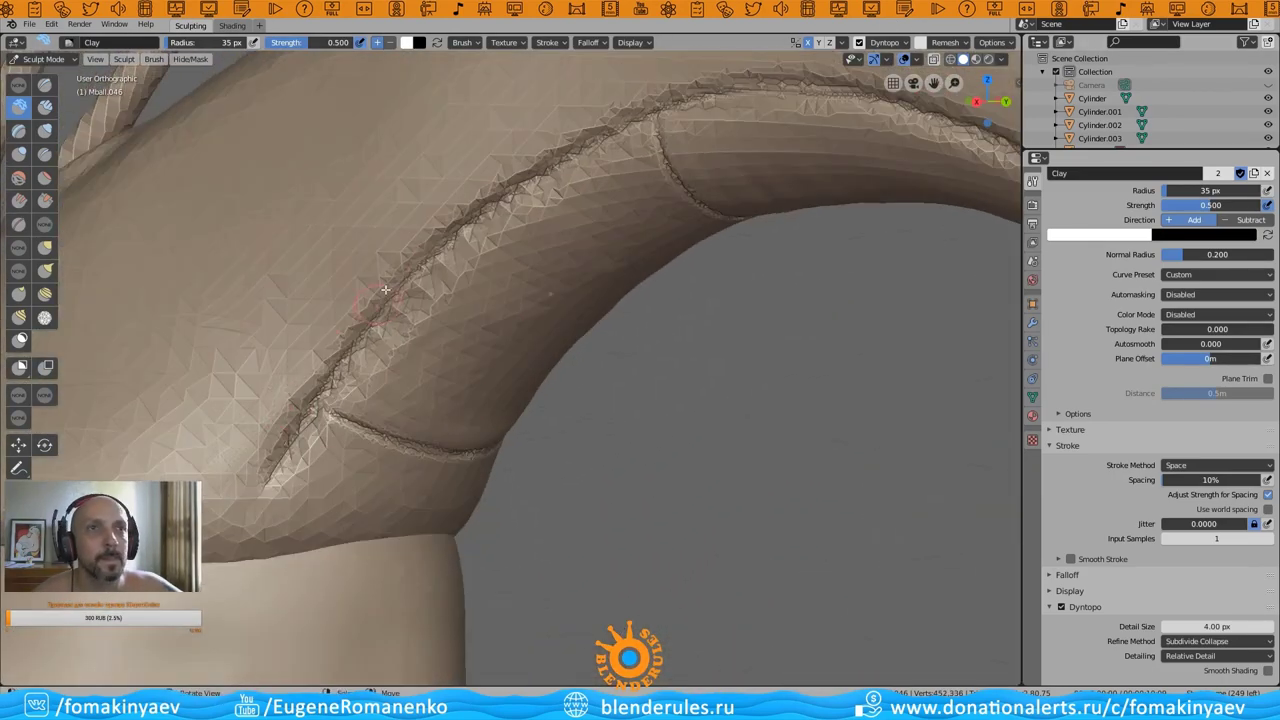
middle_click_drag(335, 378, 799, 176)
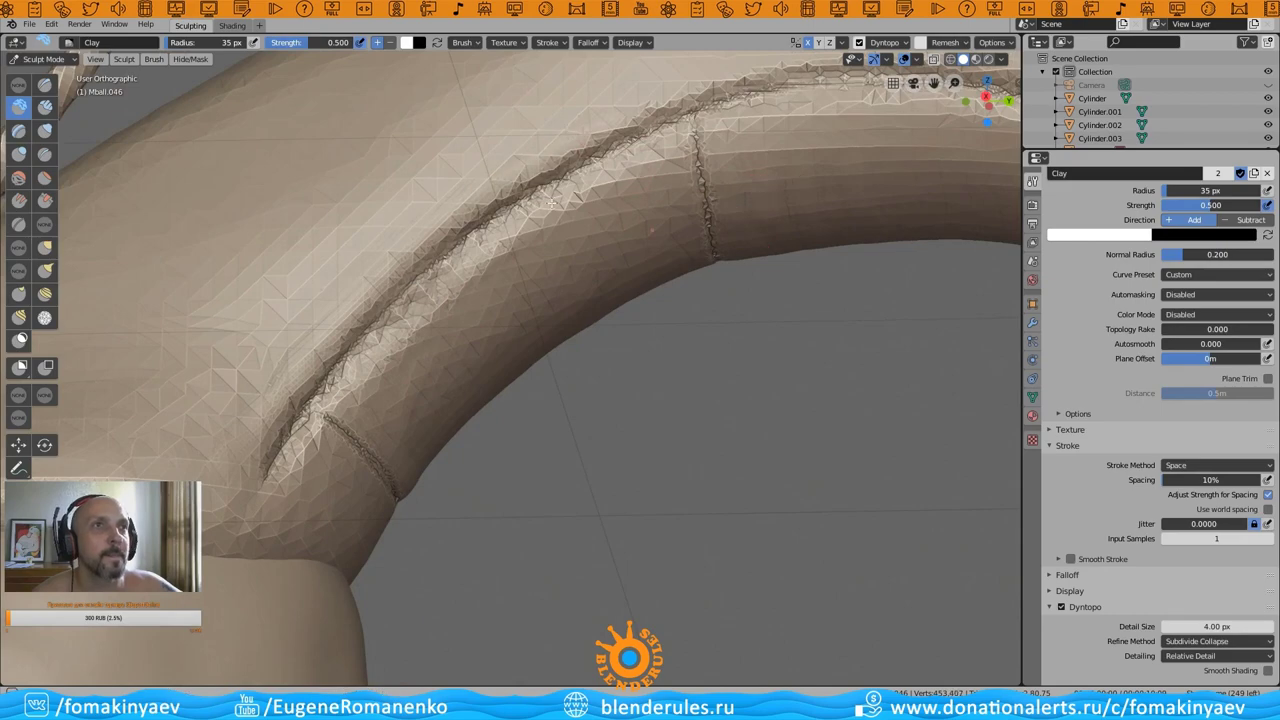
middle_click_drag(607, 363, 488, 260)
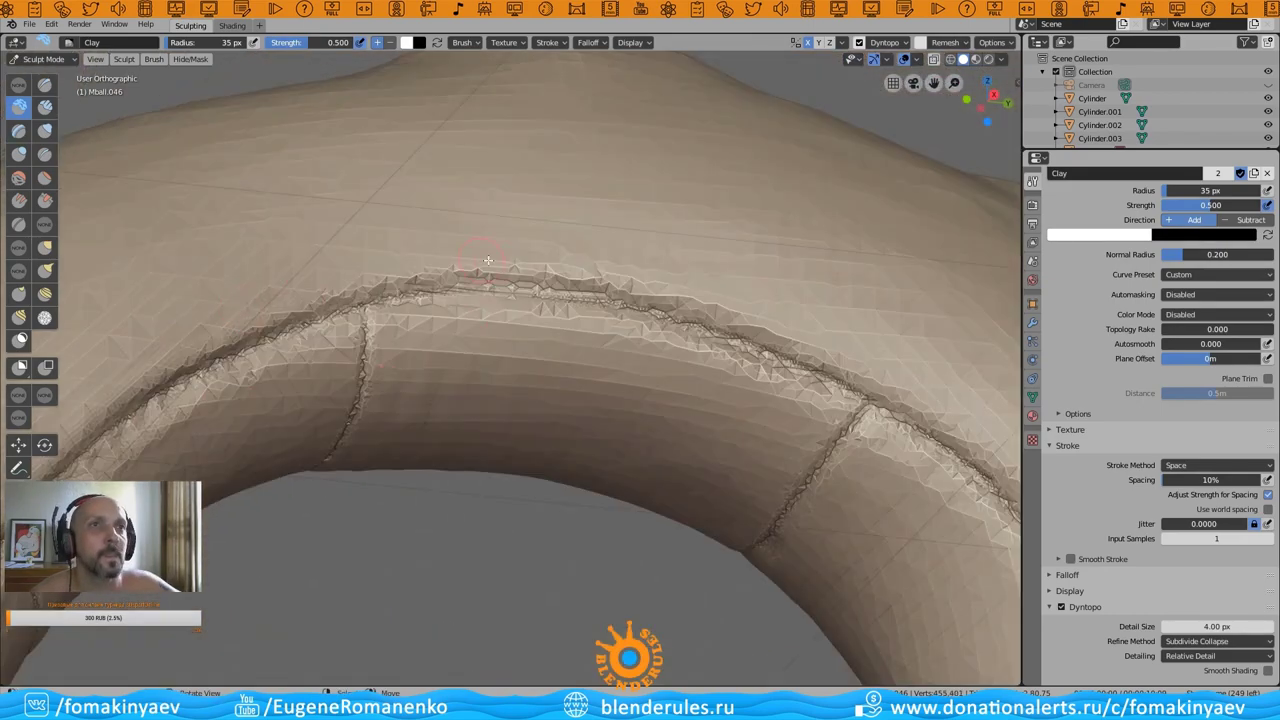
middle_click_drag(599, 272, 579, 333)
mouse_move(761, 318)
middle_mouse_down()
mouse_move(617, 394)
mouse_move(563, 126)
mouse_move(491, 406)
mouse_move(677, 458)
middle_mouse_up()
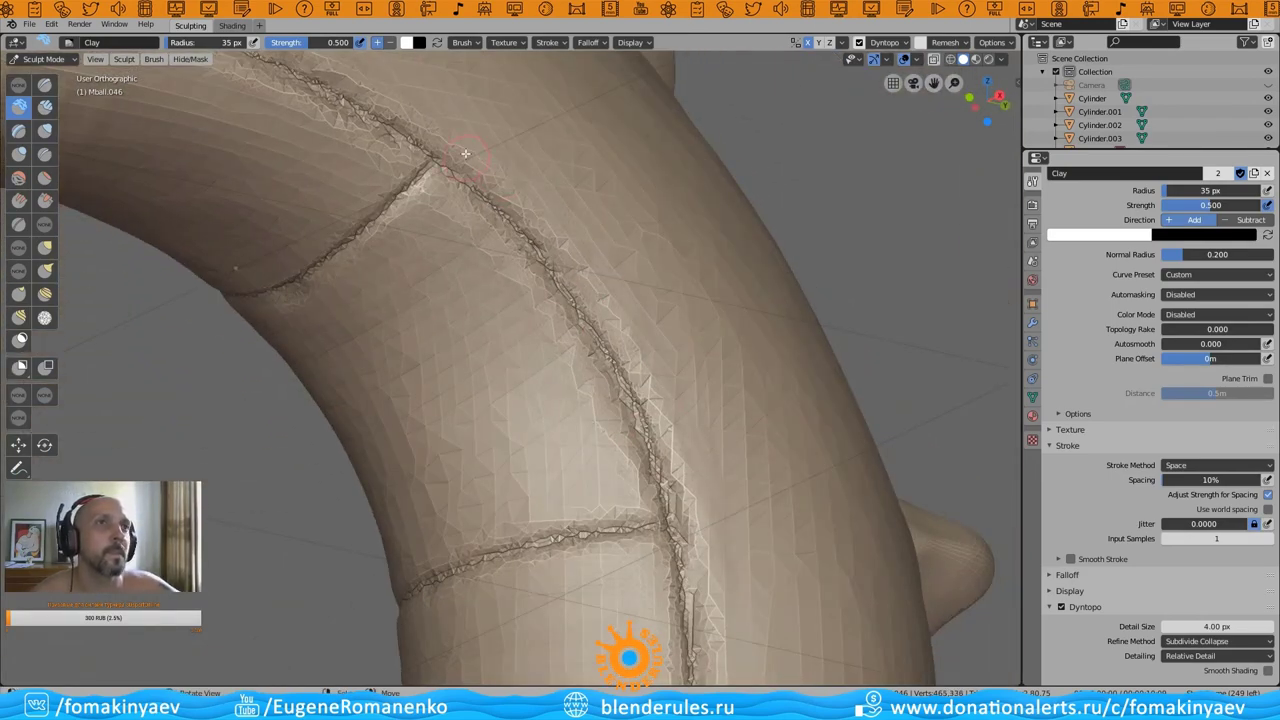
mouse_move(465, 153)
middle_mouse_down()
mouse_move(625, 427)
mouse_move(723, 346)
mouse_move(597, 480)
mouse_move(427, 534)
mouse_move(436, 589)
mouse_move(512, 478)
mouse_move(537, 394)
middle_mouse_up()
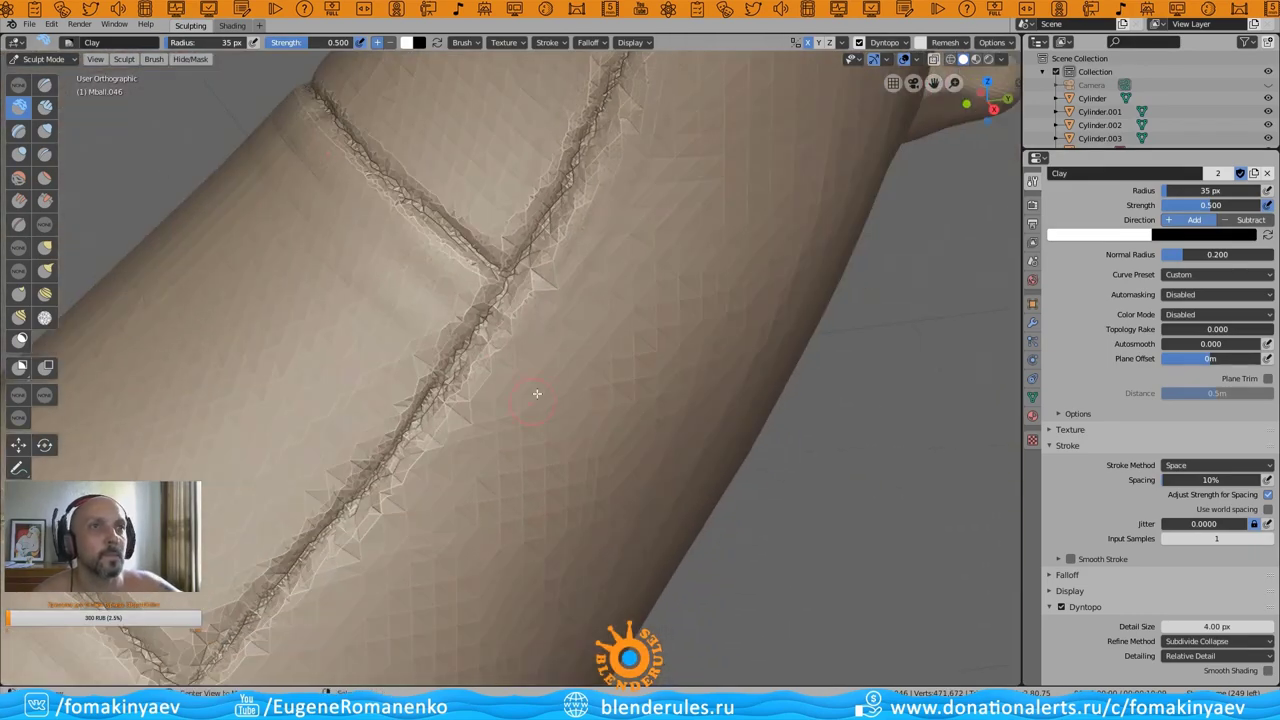
middle_click_drag(181, 668, 224, 680)
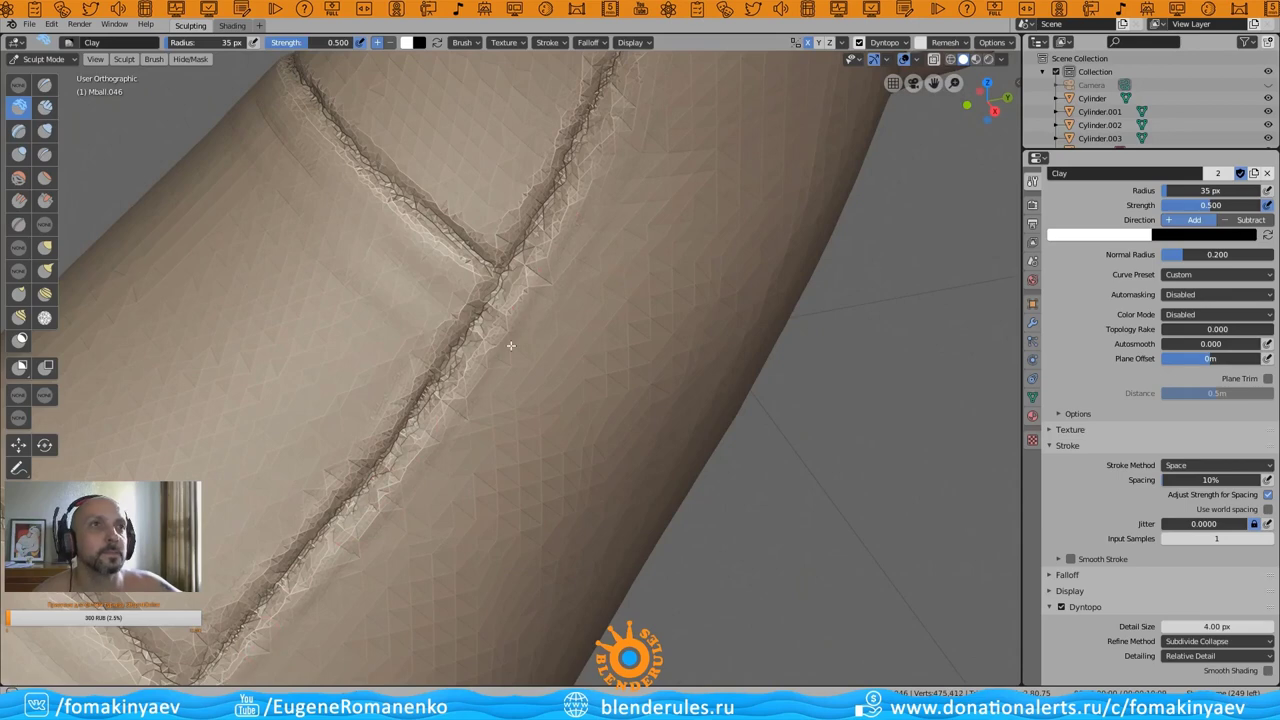
- Carry the seam on to the belly plates and flank, checking the horizontal seams
key("a")
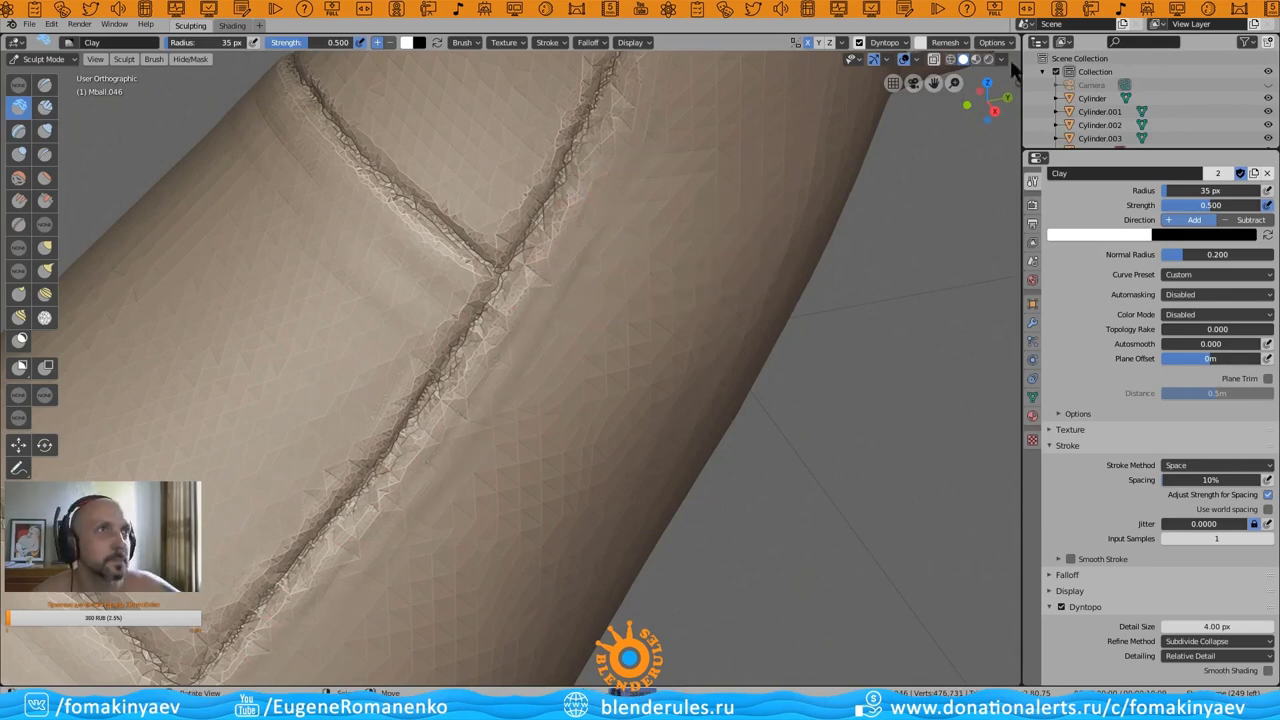
scroll(1013, 70, "down", 5)
scroll(432, 218, "up", 2)
scroll(432, 218, "up", 2)
scroll(432, 218, "up", 3)
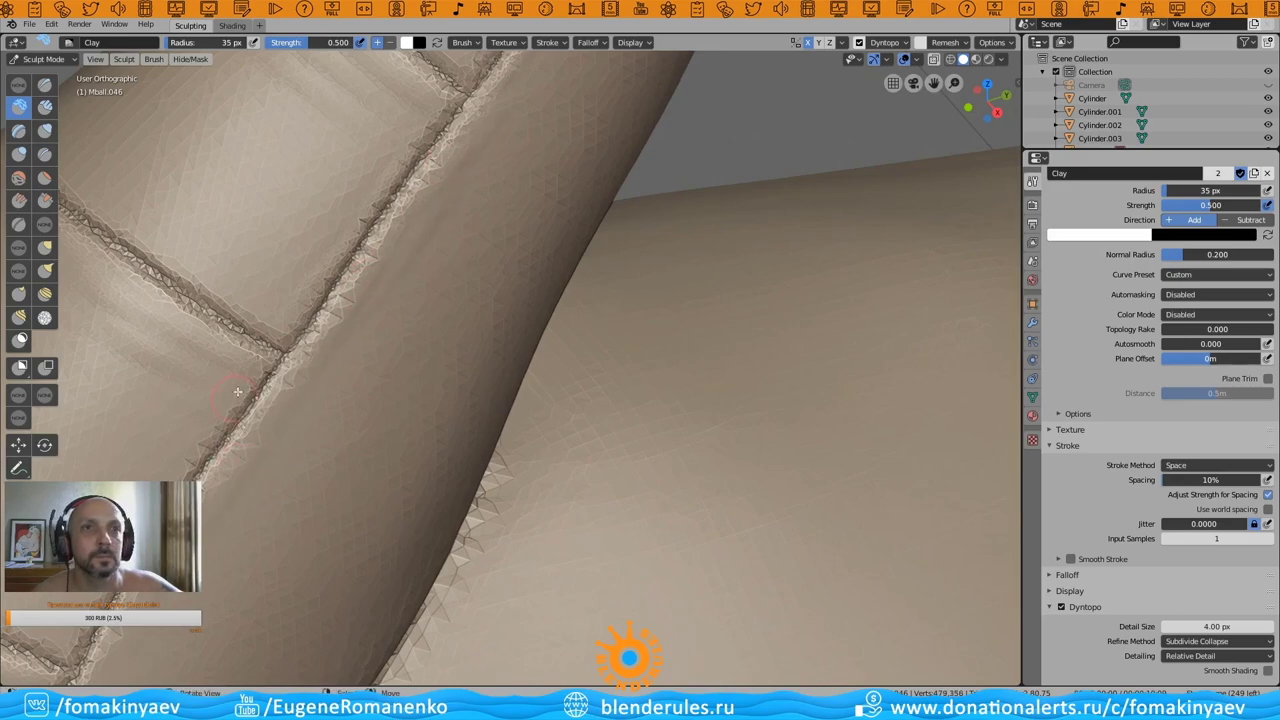
mouse_move(665, 270)
middle_mouse_down()
mouse_move(600, 357)
mouse_move(291, 485)
middle_mouse_up()
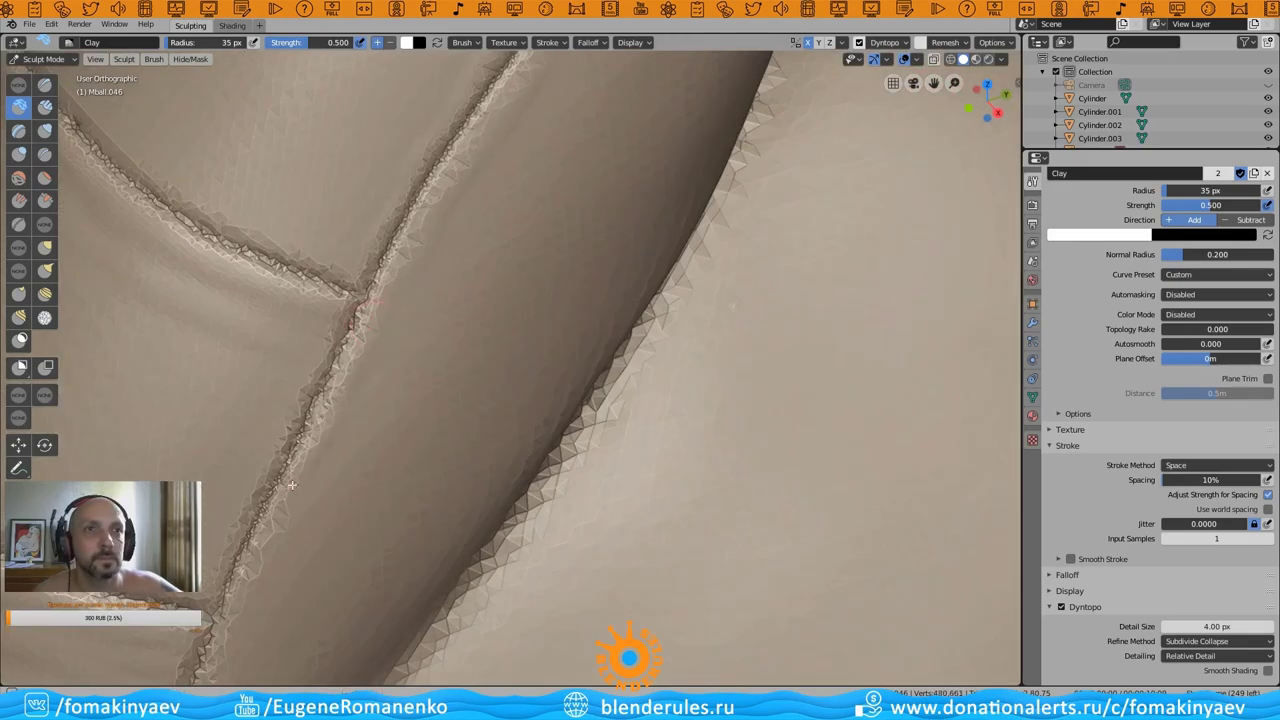
middle_click_drag(296, 425, 309, 441)
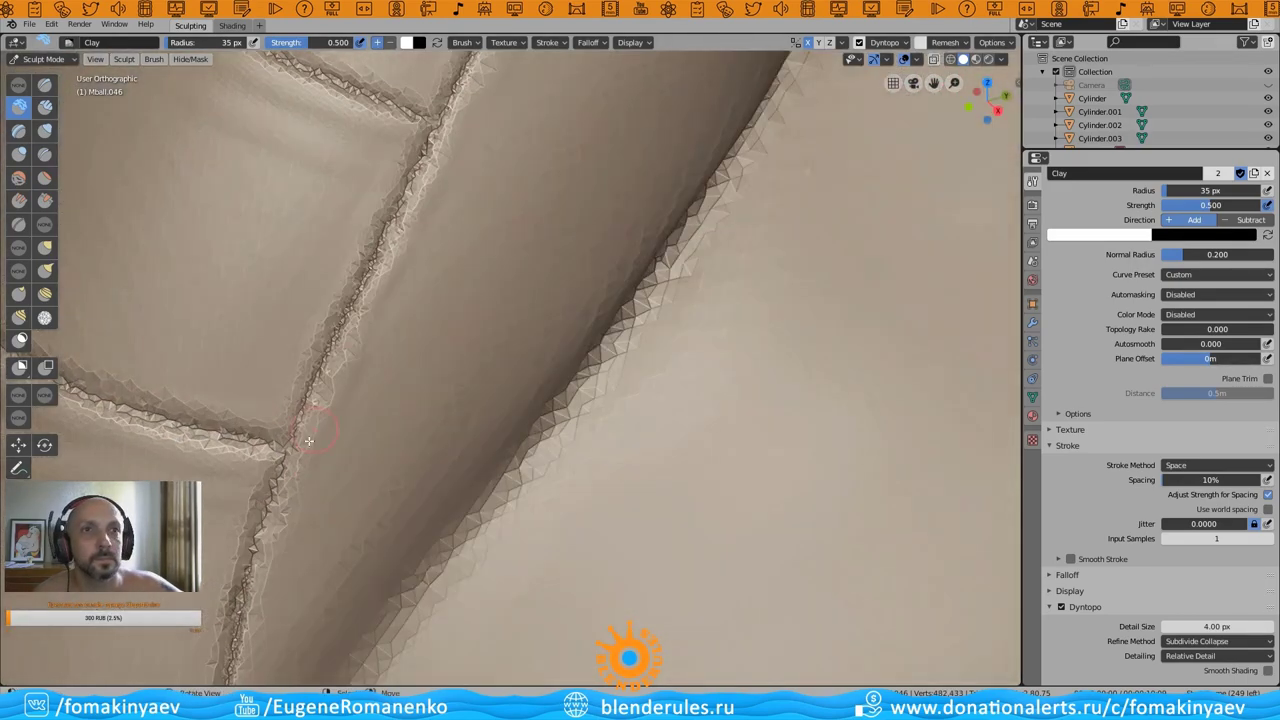
middle_click_drag(933, 84, 413, 321)
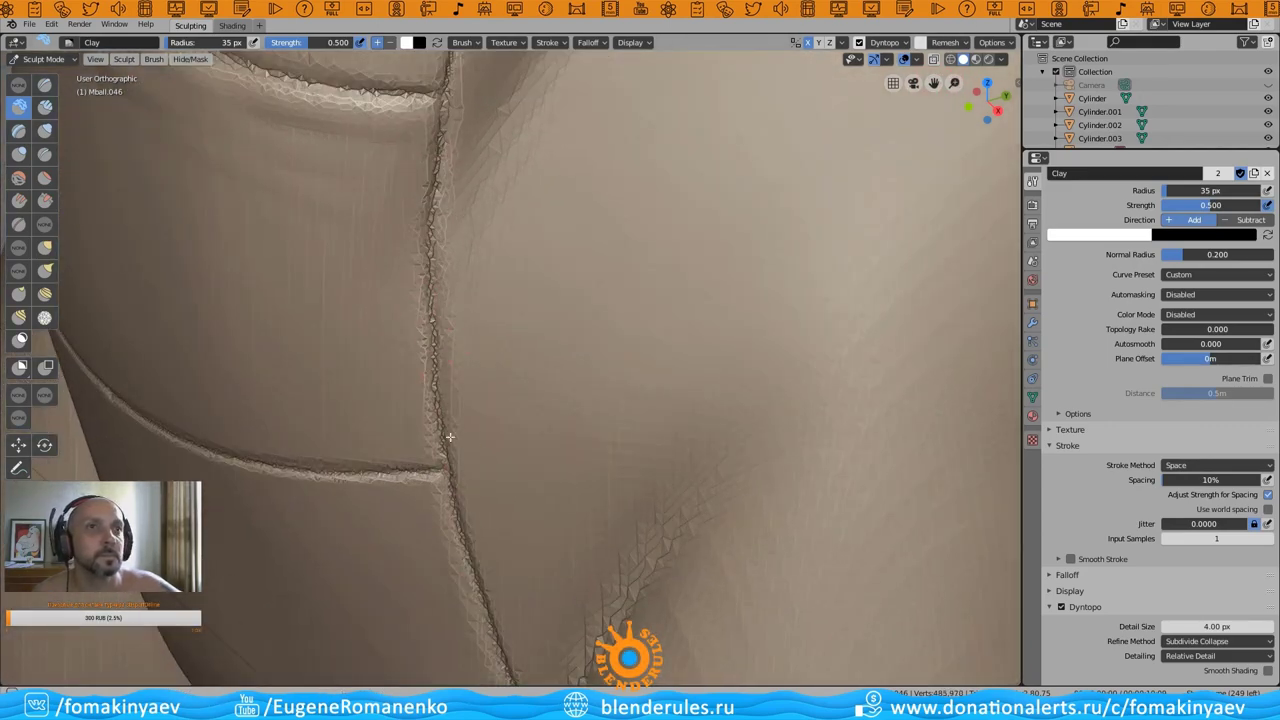
scroll(517, 634, "down", 3)
middle_click_drag(517, 634, 616, 438)
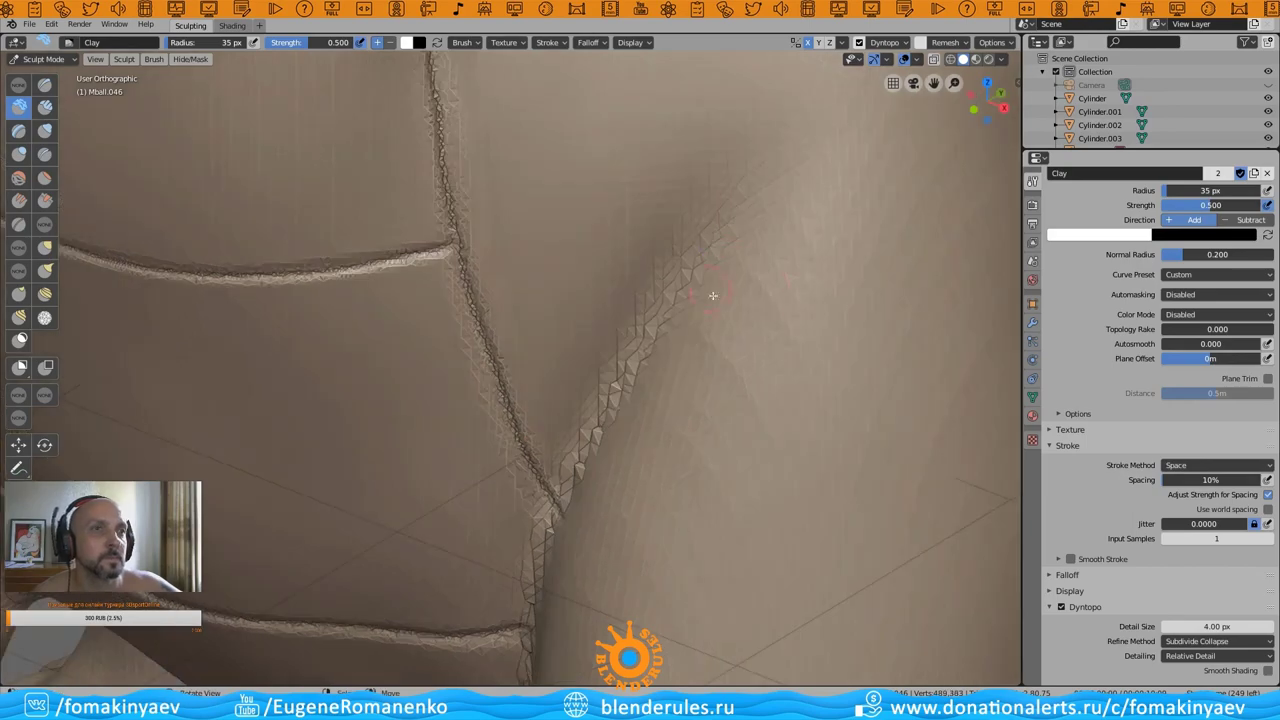
scroll(616, 438, "up", 3)
scroll(557, 314, "down", 4)
- Review the dinosaur and its leg seam from several sides
scroll(557, 314, "down", 3)
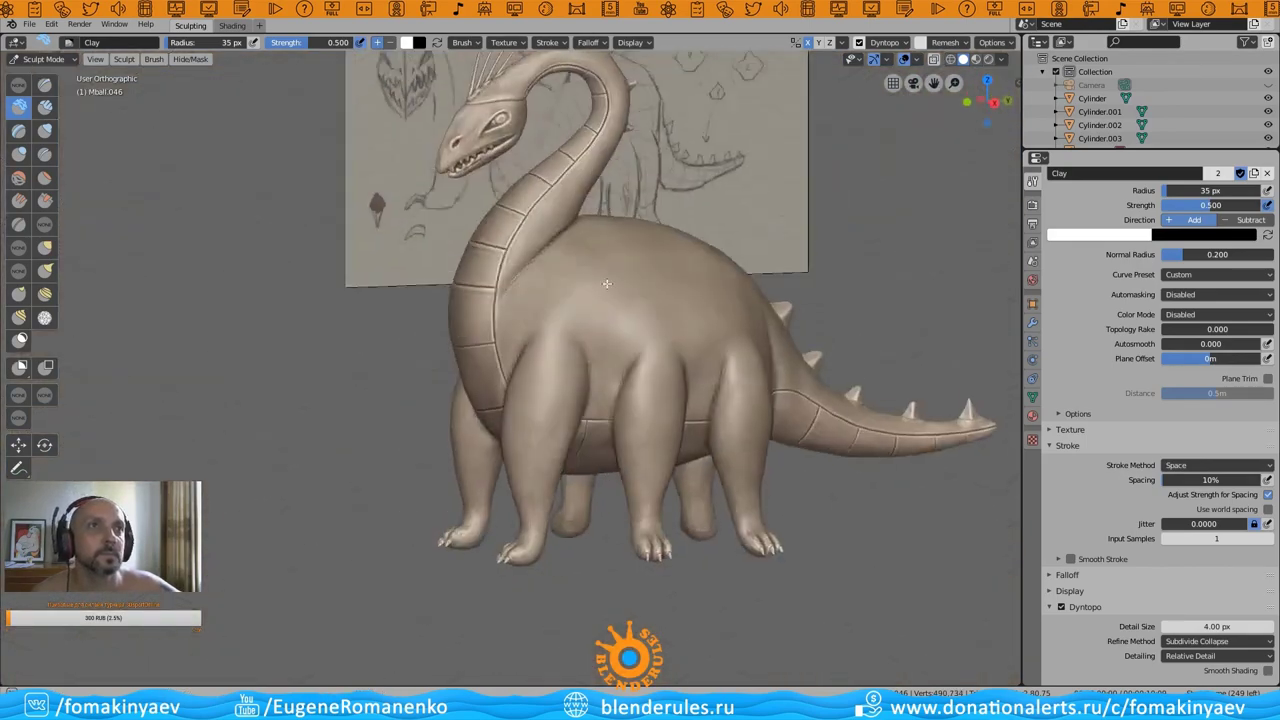
middle_click_drag(557, 314, 806, 294)
scroll(389, 370, "up", 6)
scroll(389, 370, "up", 3)
middle_click_drag(323, 366, 305, 329)
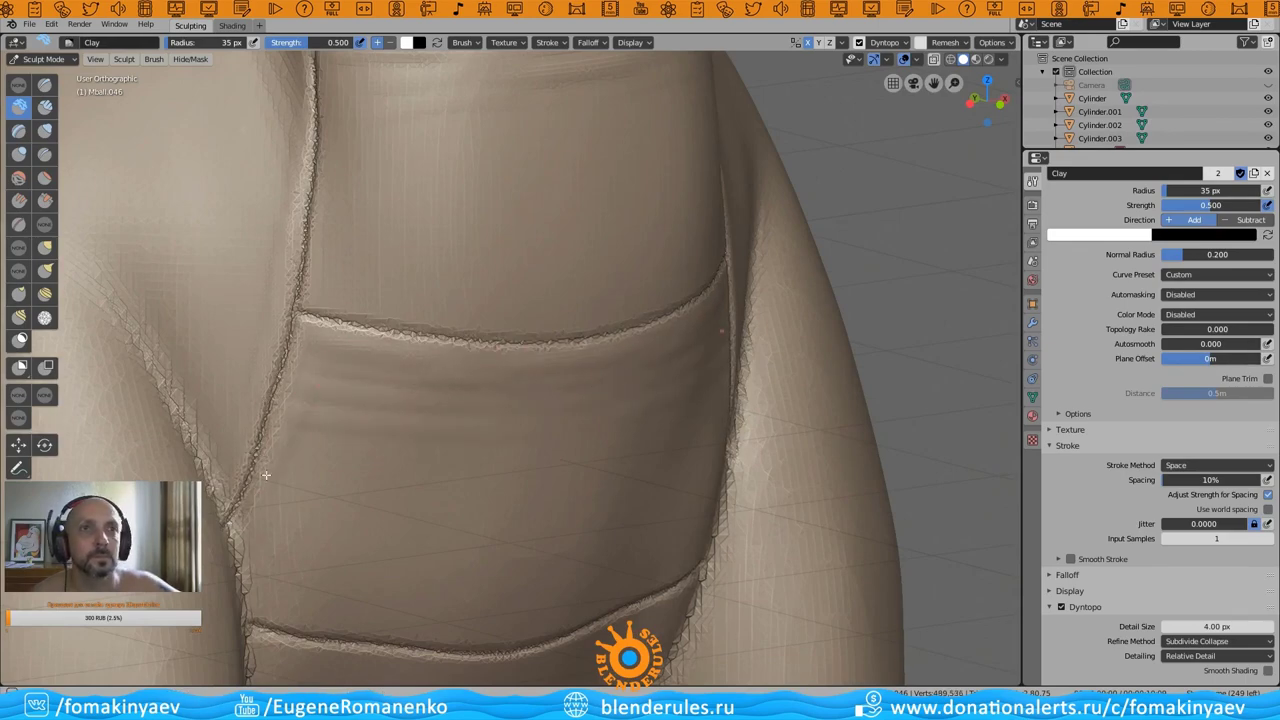
scroll(298, 447, "down", 2)
scroll(634, 386, "down", 4)
mouse_move(634, 386)
middle_mouse_down()
mouse_move(491, 406)
mouse_move(680, 421)
mouse_move(546, 320)
middle_mouse_up()
scroll(680, 421, "up", 3)
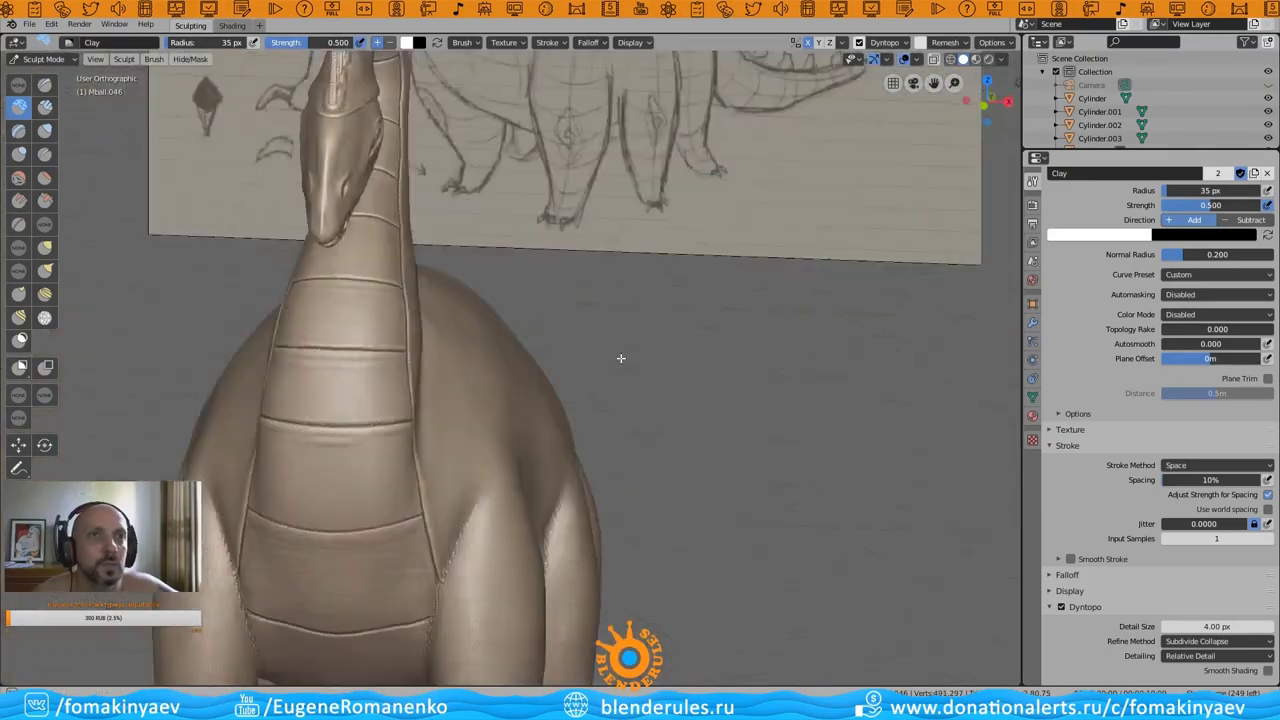
scroll(620, 358, "down", 4)
- Carve a seam ringing the neck base where it joins the body, then zoom out
middle_click_drag(620, 358, 325, 413)
scroll(325, 413, "up", 4)
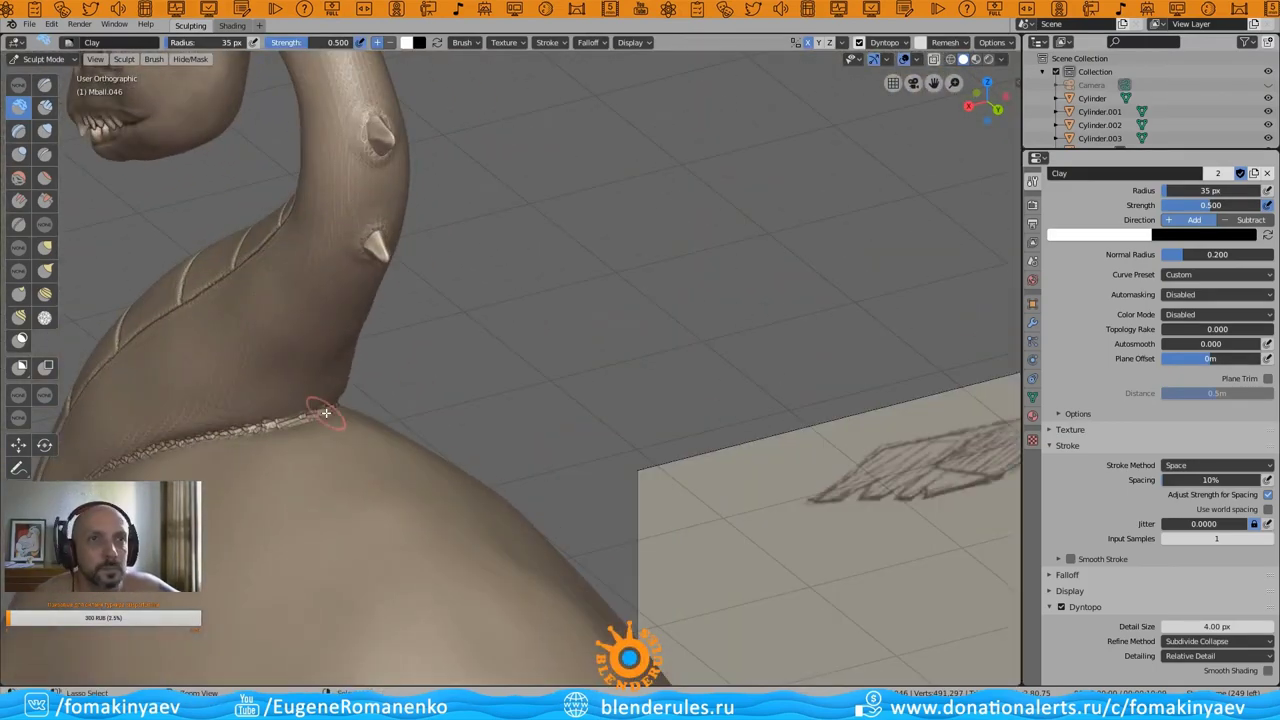
middle_click_drag(166, 447, 198, 425)
mouse_move(86, 470)
middle_mouse_down()
mouse_move(309, 449)
mouse_move(436, 461)
middle_mouse_up()
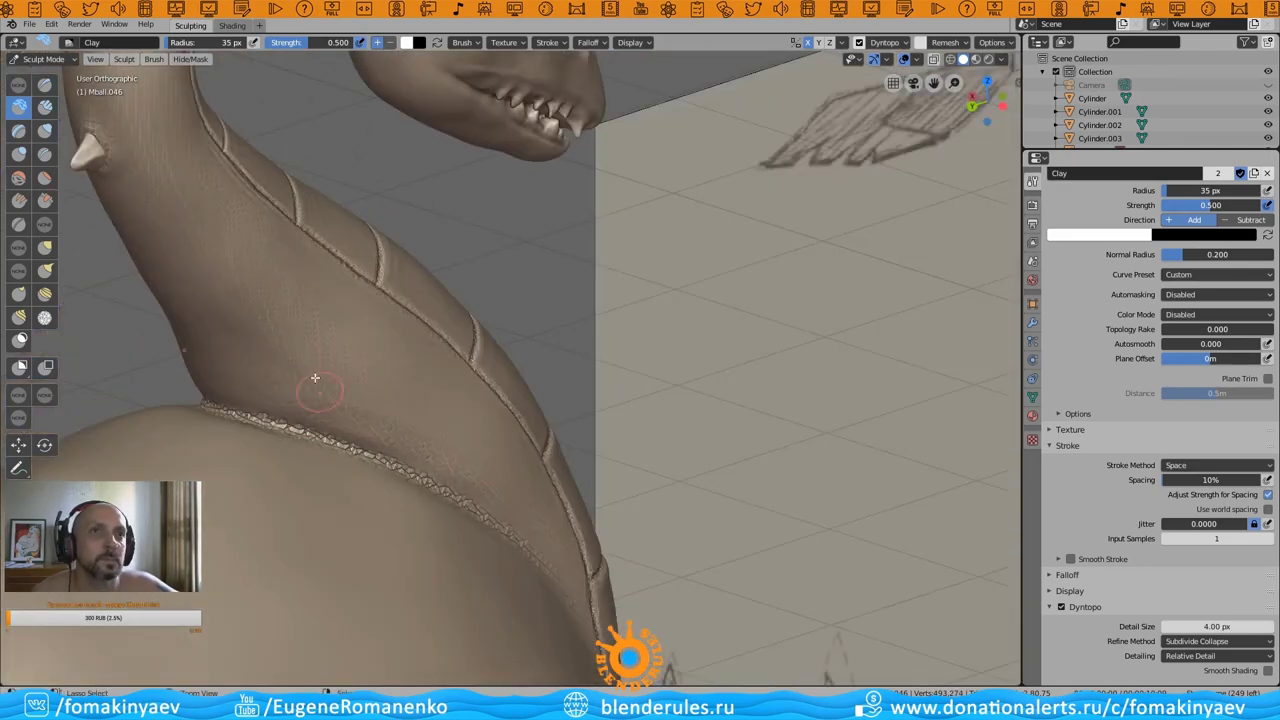
scroll(314, 377, "down", 3)
scroll(377, 394, "down", 3)
scroll(420, 330, "down", 3)
- Bring up the save options, return to Object Mode and hide the reference sketch planes
key("ctrl+s")
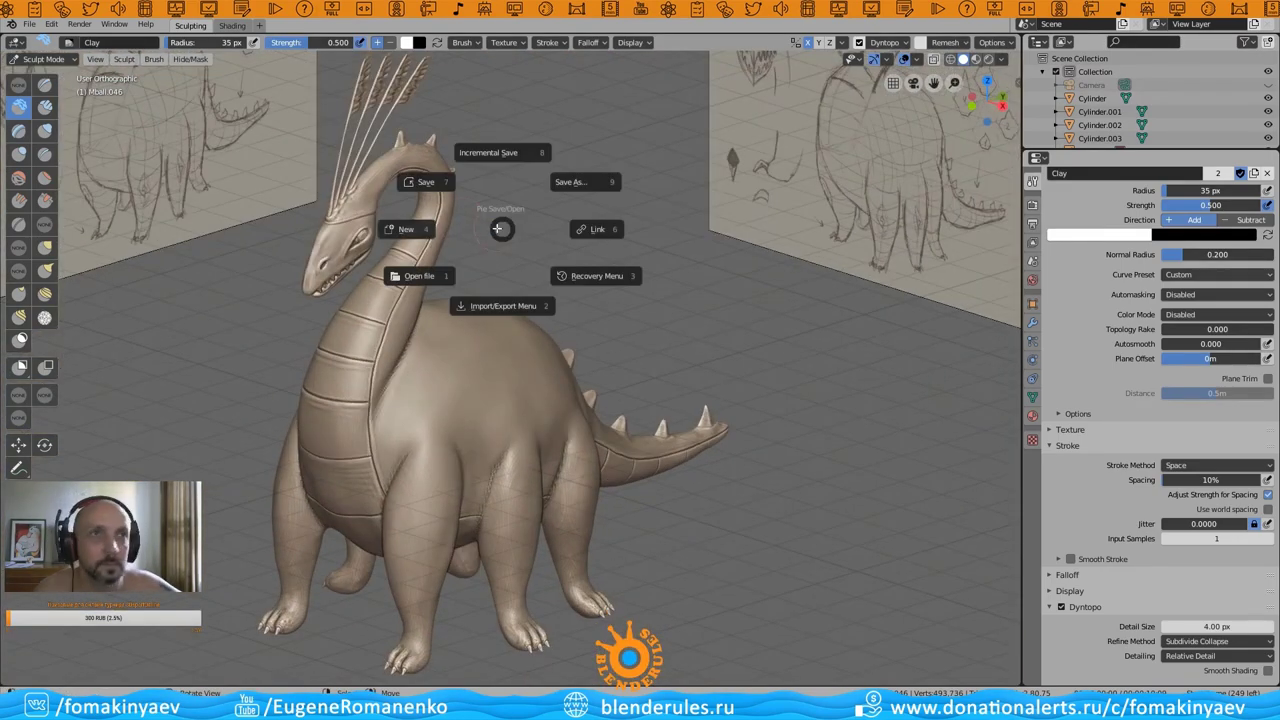
key("Escape")
mouse_move(663, 380)
middle_mouse_down()
mouse_move(480, 258)
mouse_move(543, 396)
mouse_move(525, 329)
mouse_move(536, 330)
middle_mouse_up()
left_click(531, 336)
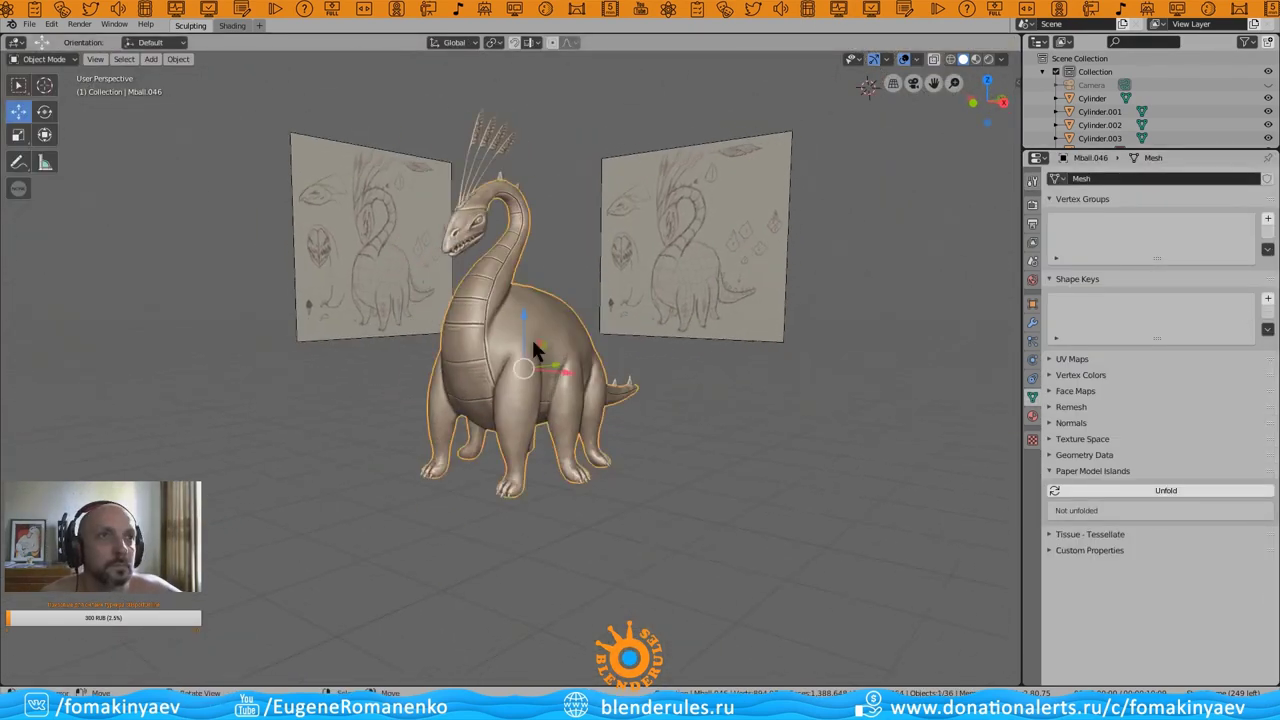
left_click(668, 219)
key("h")
- Set the viewport shading colour to Random so each part shows a distinct colour
middle_click_drag(630, 290, 591, 344)
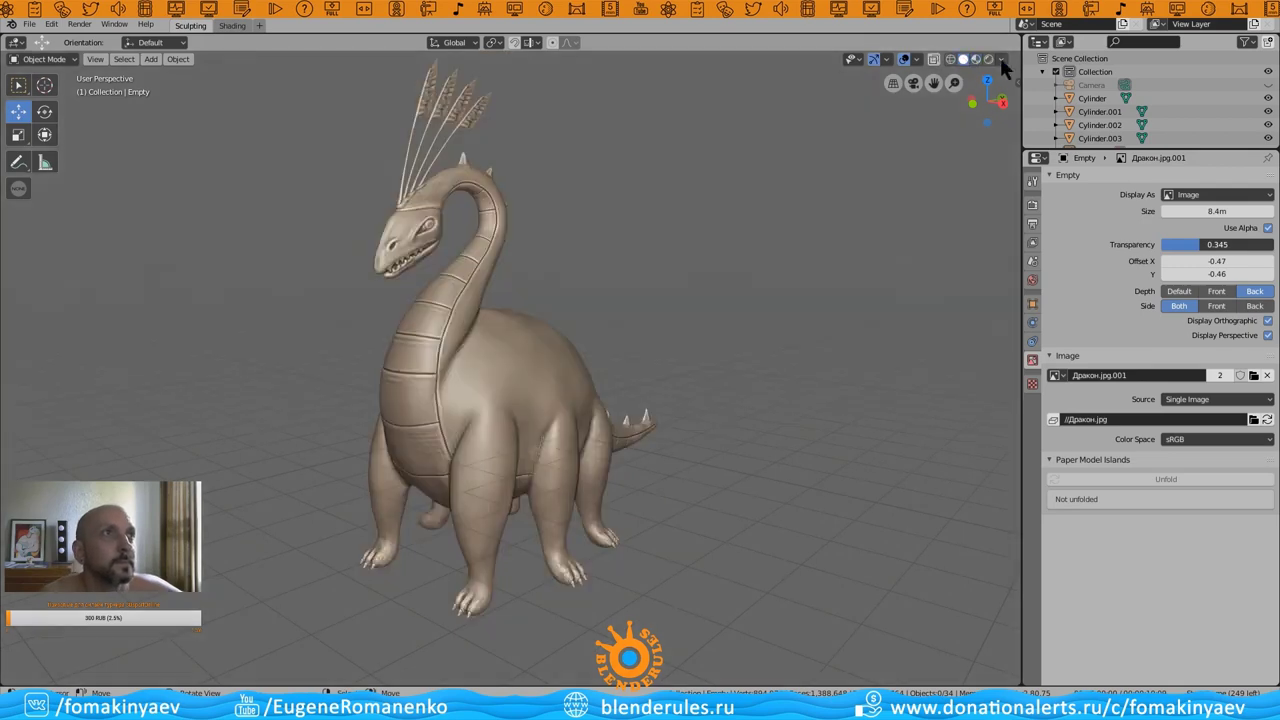
left_click(1003, 59)
left_click(1000, 265)
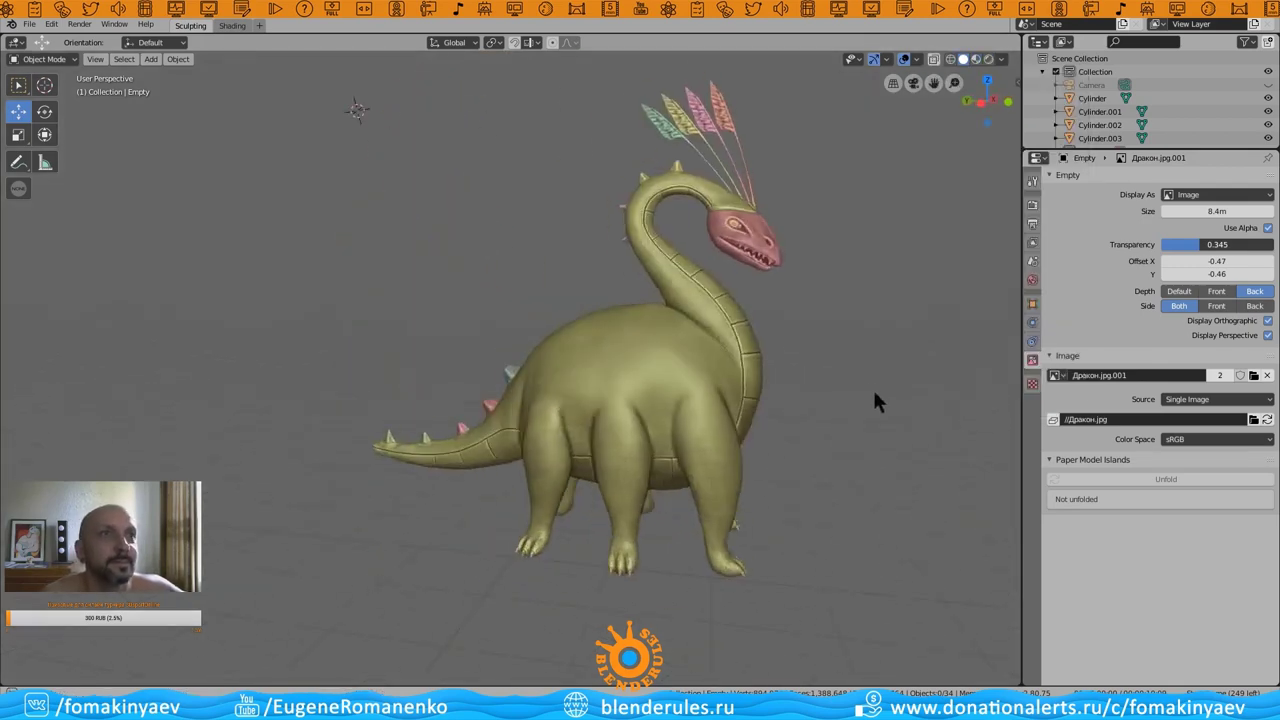